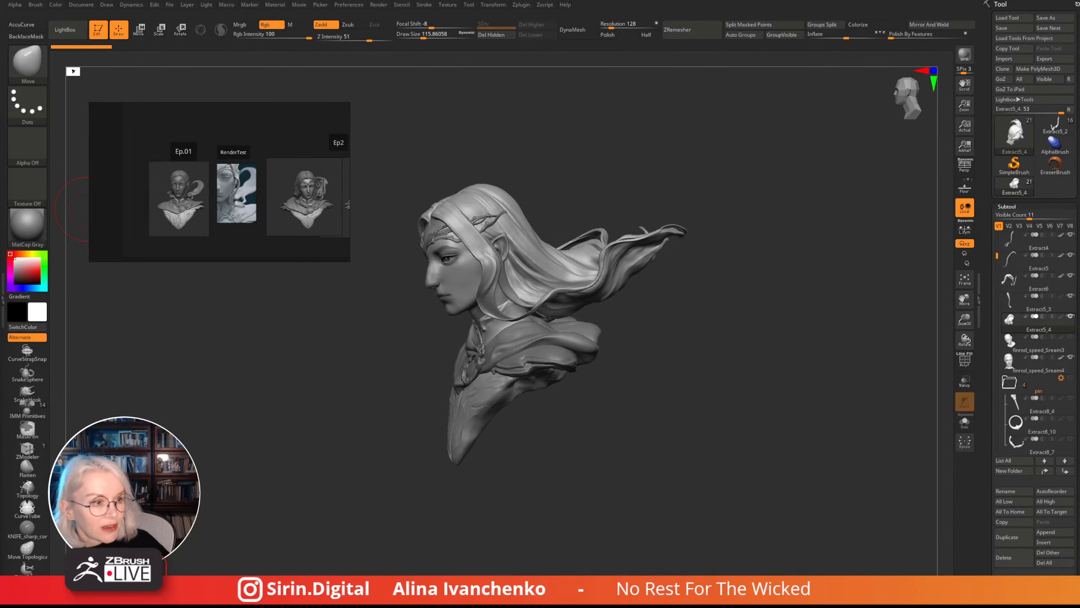
- Resize and reposition the reference board so the Ep.01, RenderTest and both Ep2 images fit inside it
drag(348, 260, 423, 336)
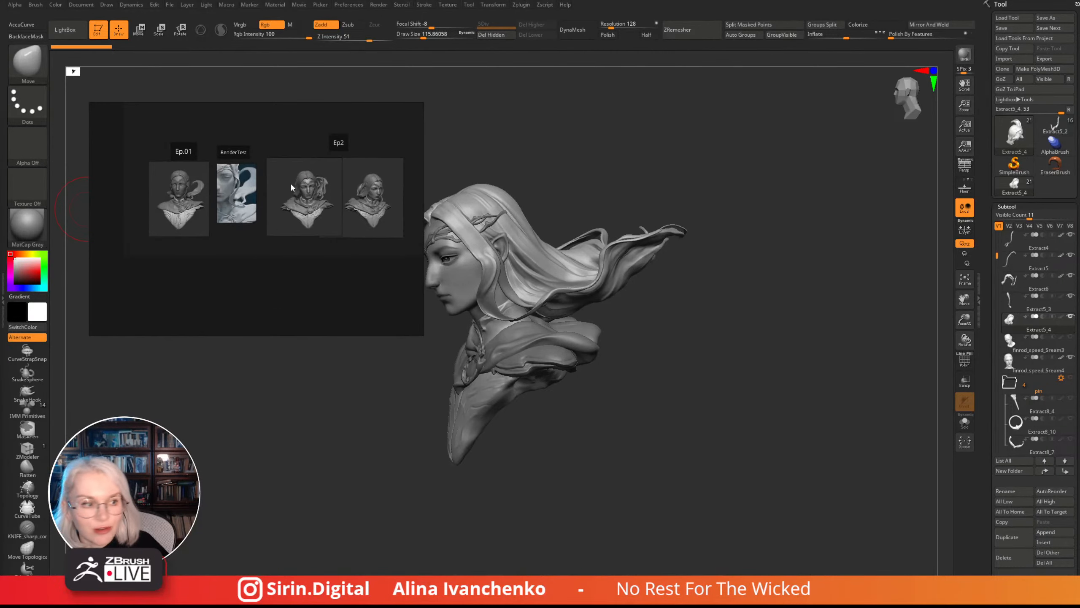
scroll(290, 183, up, 1)
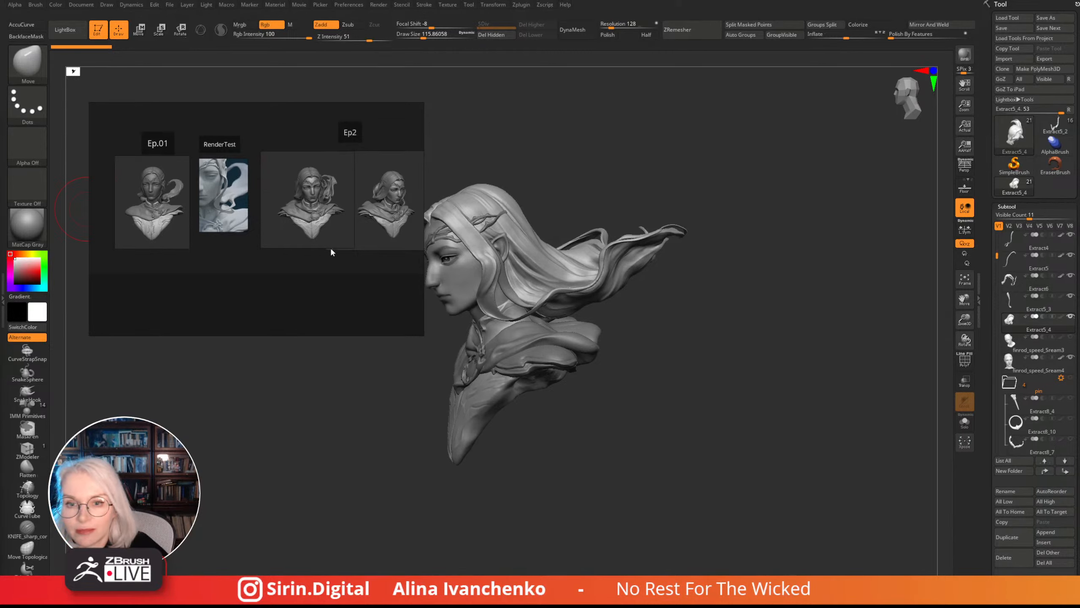
right_drag(331, 248, 285, 293)
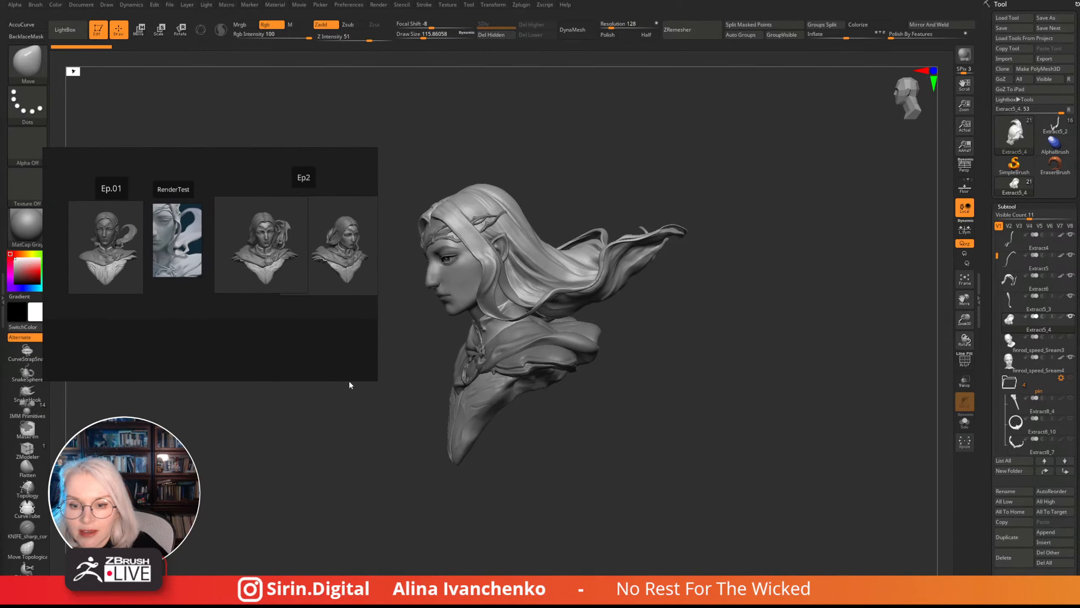
mouse_move(349, 381)
mouse_down()
mouse_move(354, 326)
mouse_move(393, 332)
mouse_move(515, 410)
mouse_move(424, 342)
mouse_up()
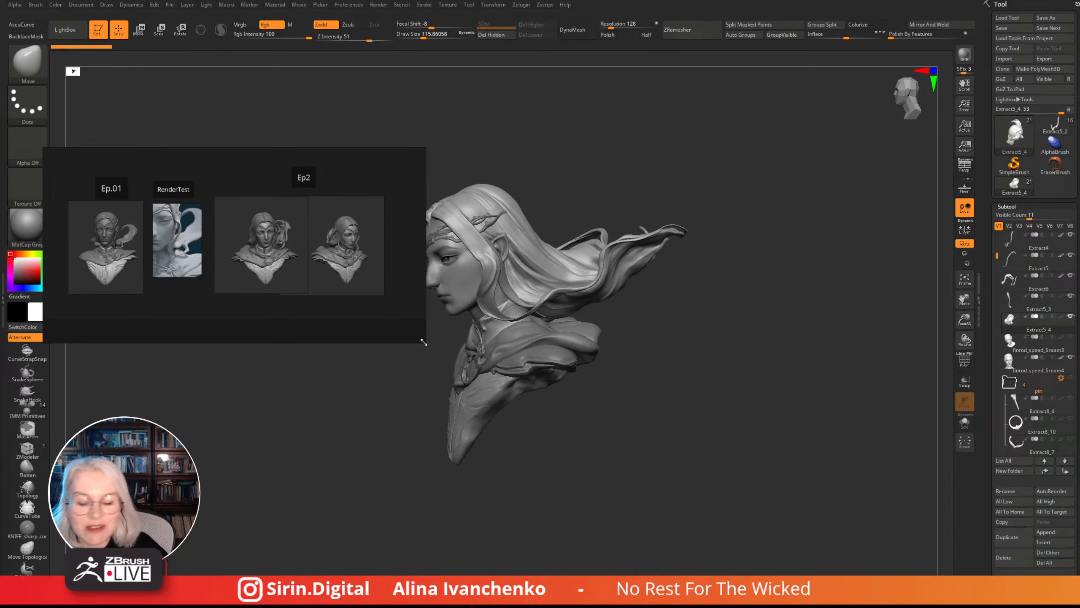
right_drag(240, 320, 320, 373)
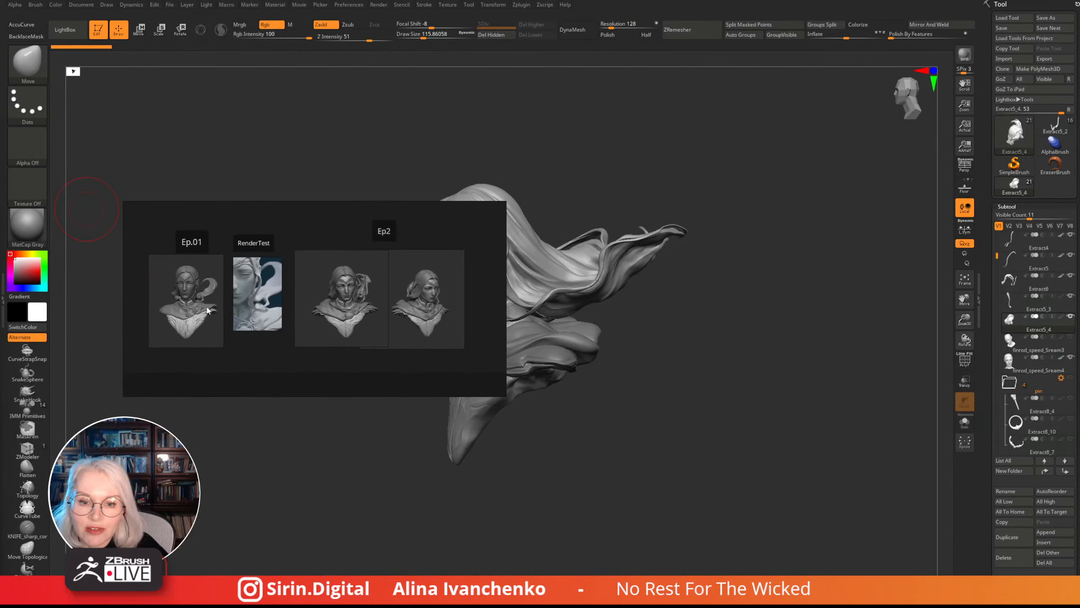
- Examine the Ep.01 bust image up close and make the reference board taller to show it with its caption
double_click(172, 299)
scroll(172, 299, down, 5)
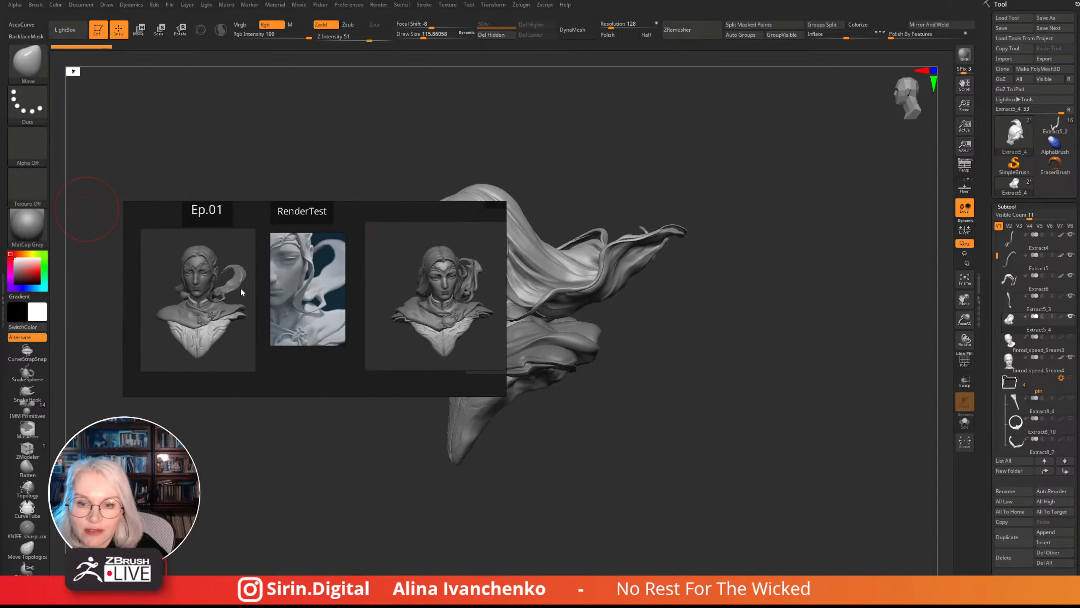
scroll(298, 317, up, 2)
scroll(320, 324, up, 3)
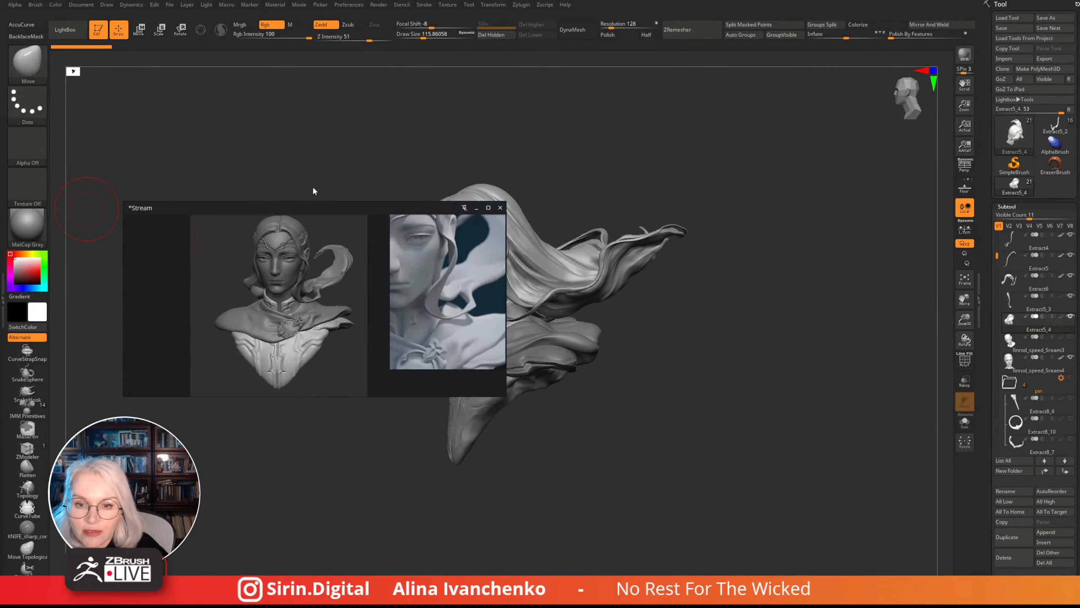
drag(313, 203, 320, 138)
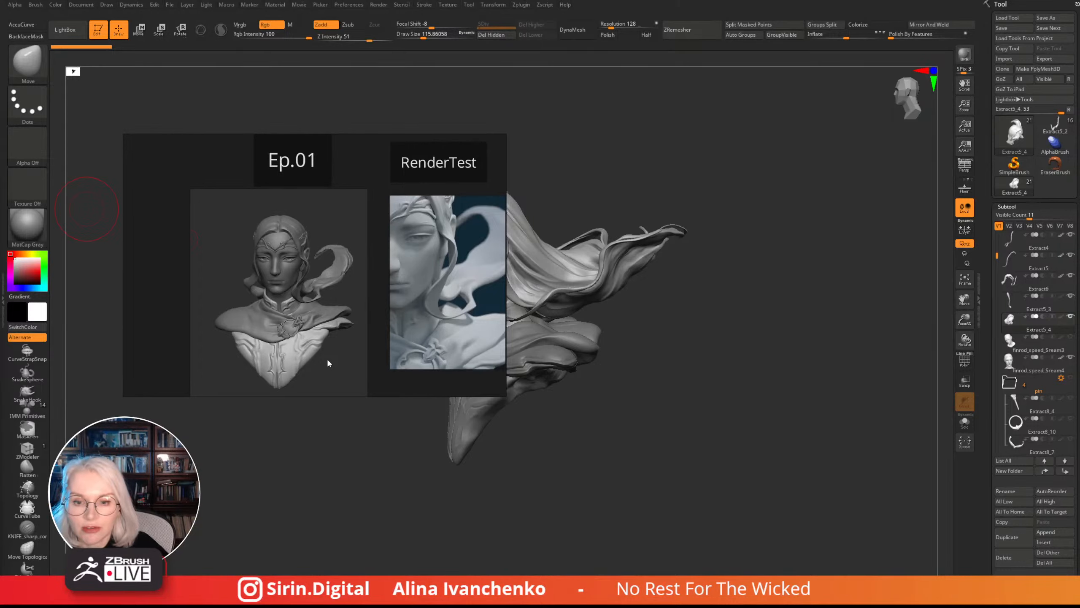
- Widen the reference board to reach the Ep2 images, trim its empty area and place it beside the sculpted bust
scroll(382, 232, down, 2)
right_drag(415, 261, 389, 267)
scroll(335, 265, down, 3)
mouse_move(380, 305)
right_down()
mouse_move(351, 309)
mouse_move(395, 294)
right_up()
drag(389, 297, 419, 318)
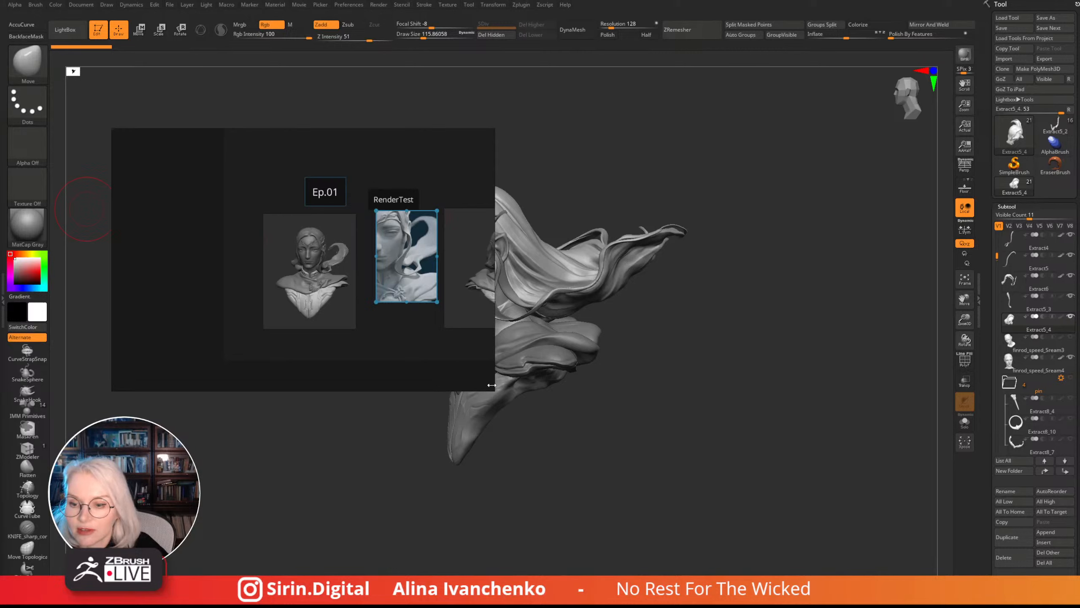
drag(494, 396, 659, 402)
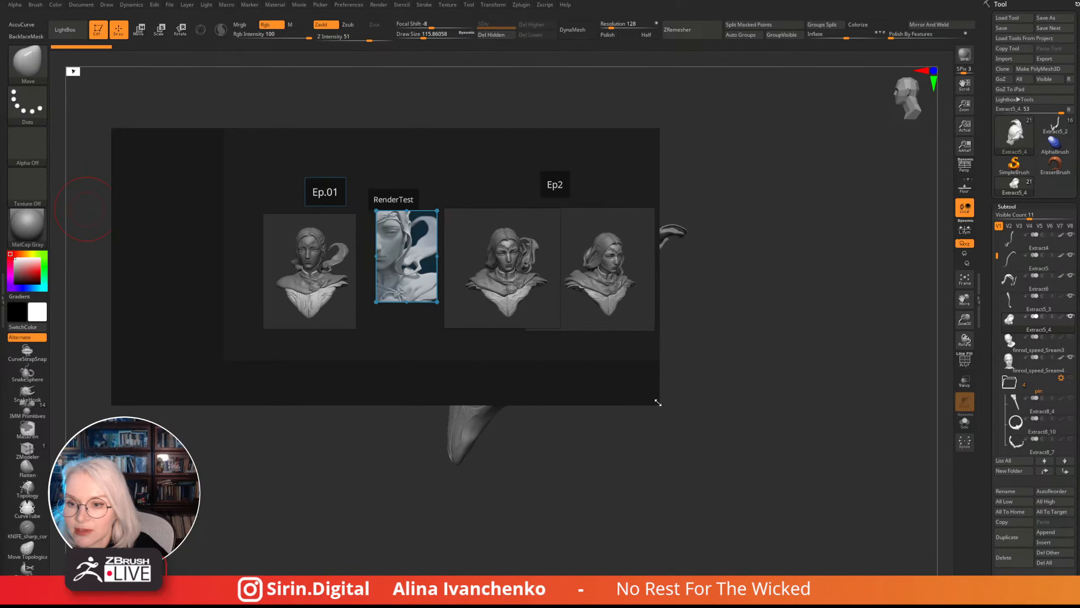
drag(112, 394, 269, 386)
drag(497, 358, 257, 343)
- Examine the two Ep2 bust images on the reference board, comparing the whole busts and the hair
scroll(264, 303, up, 4)
scroll(264, 302, down, 2)
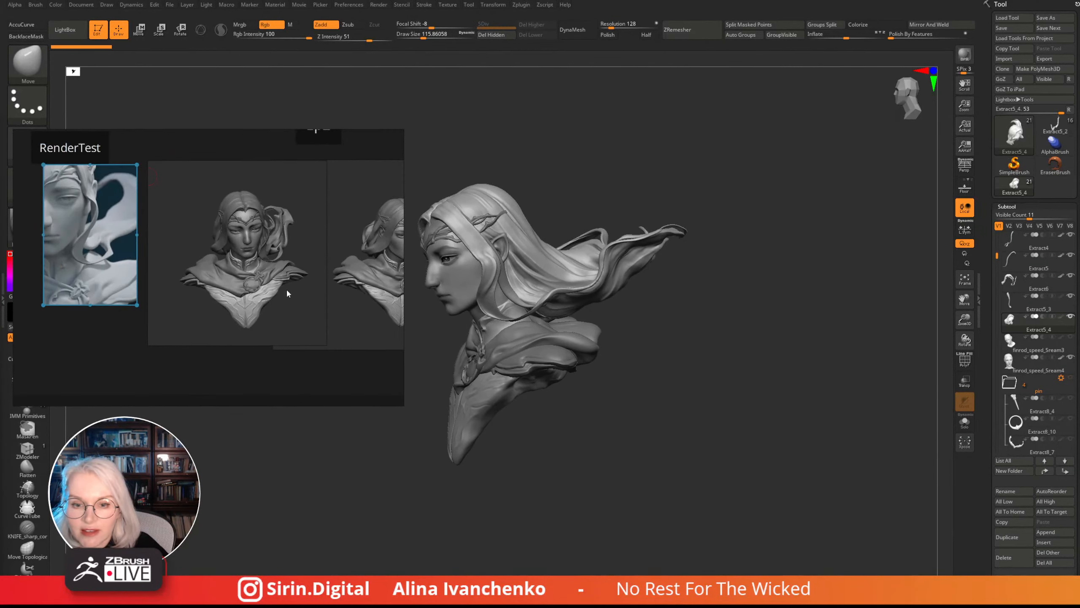
middle_drag(265, 302, 194, 327)
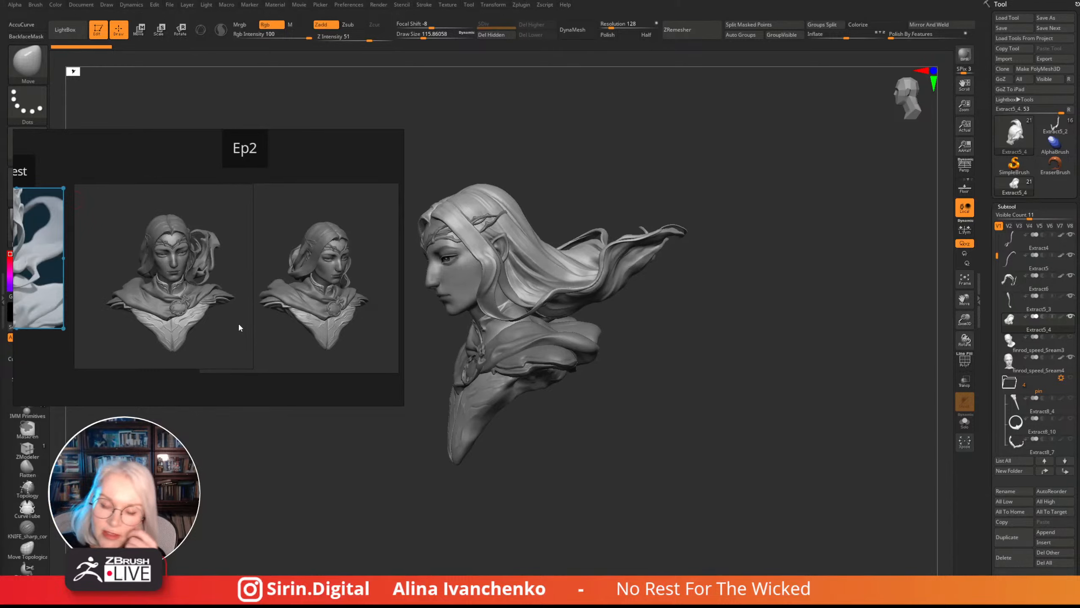
scroll(186, 301, up, 3)
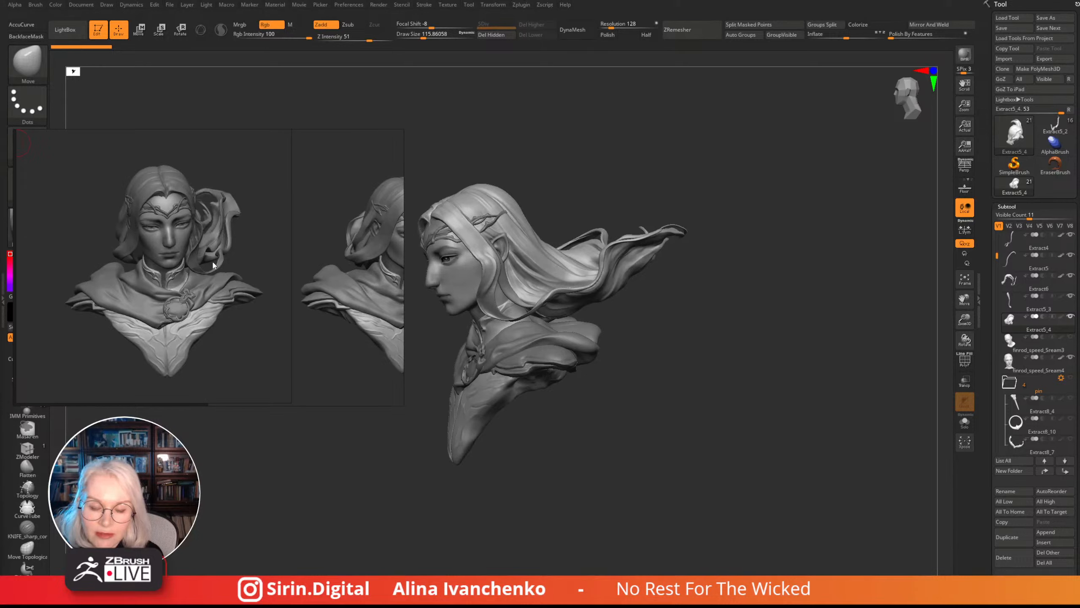
scroll(176, 255, down, 2)
right_drag(263, 269, 282, 290)
scroll(258, 283, down, 2)
middle_drag(232, 295, 210, 294)
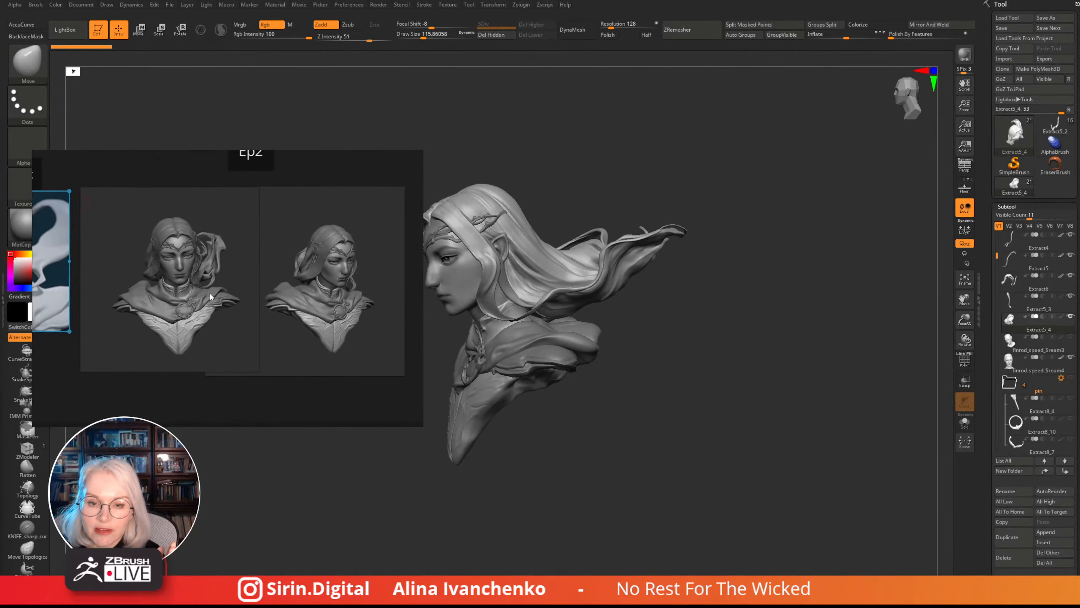
scroll(289, 276, up, 2)
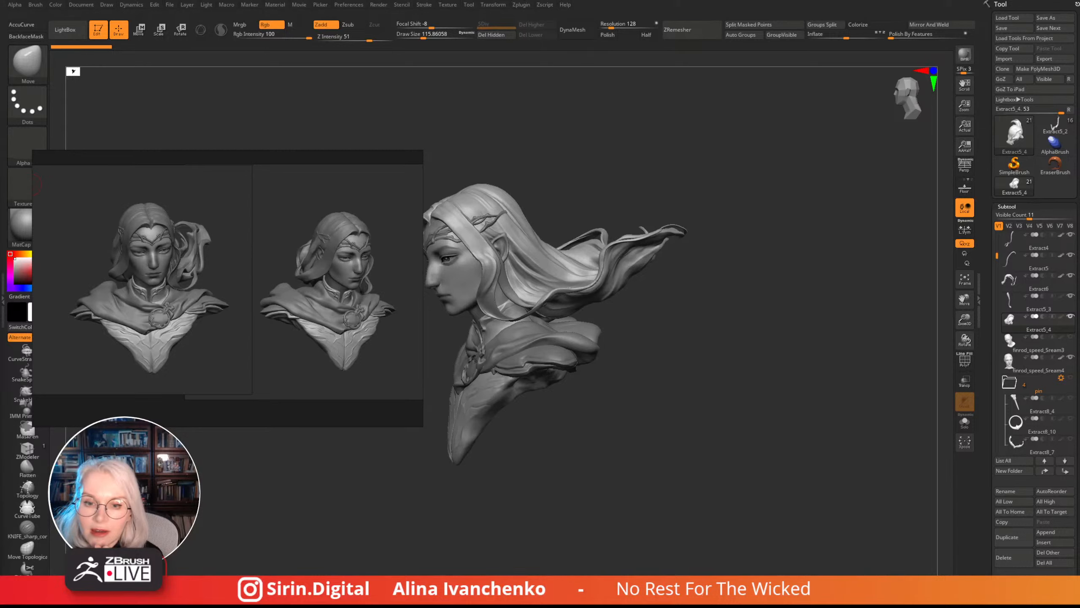
- Turn the sculpted bust to face front and reshape the reference board around an enlarged view of the front-facing Ep2 image
drag(603, 459, 683, 469)
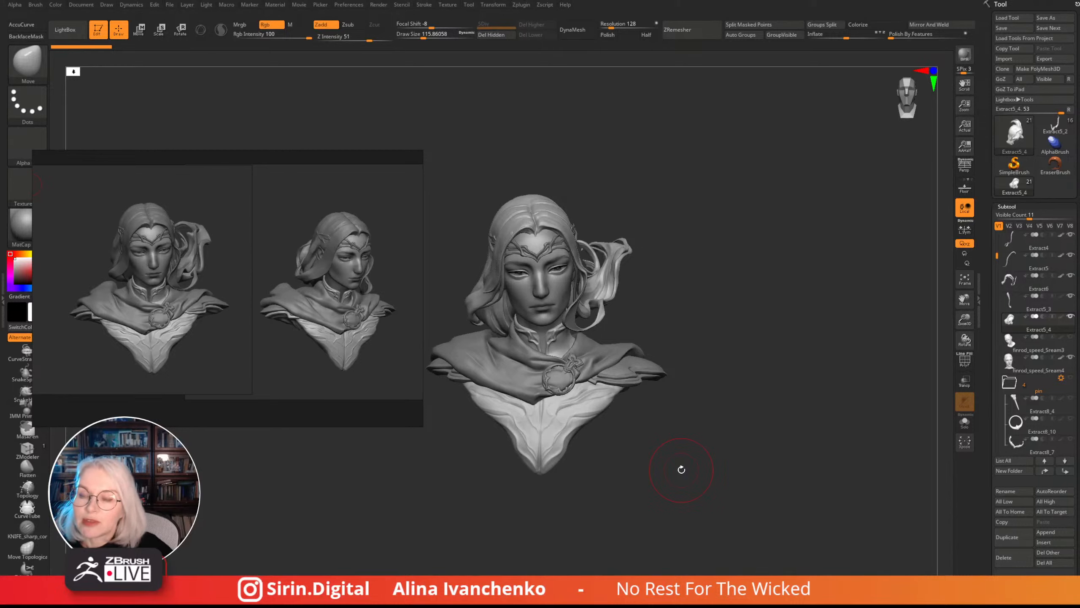
drag(675, 478, 671, 474)
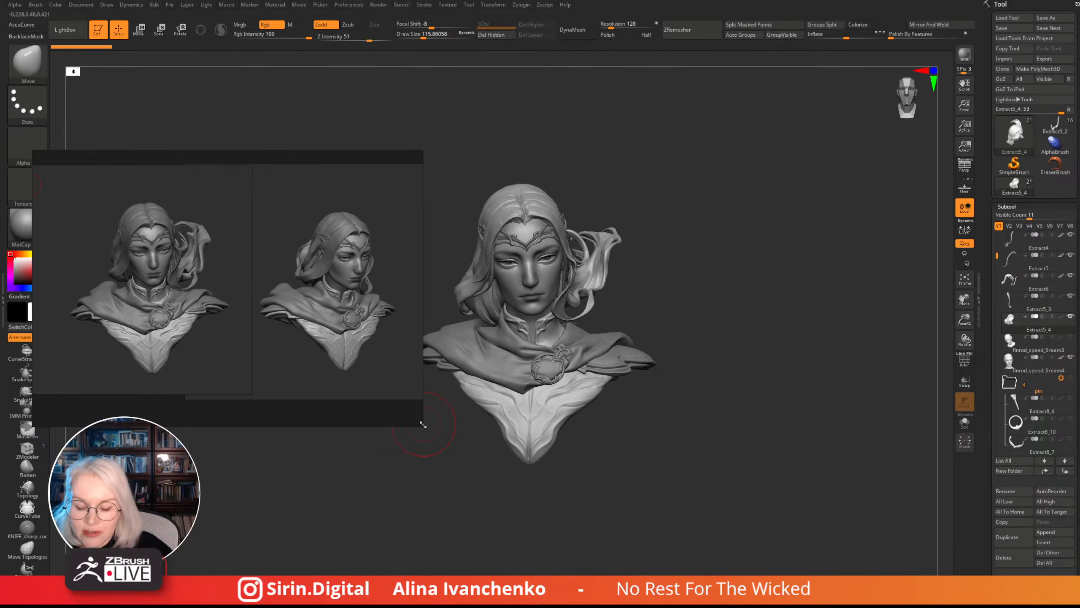
drag(423, 425, 286, 419)
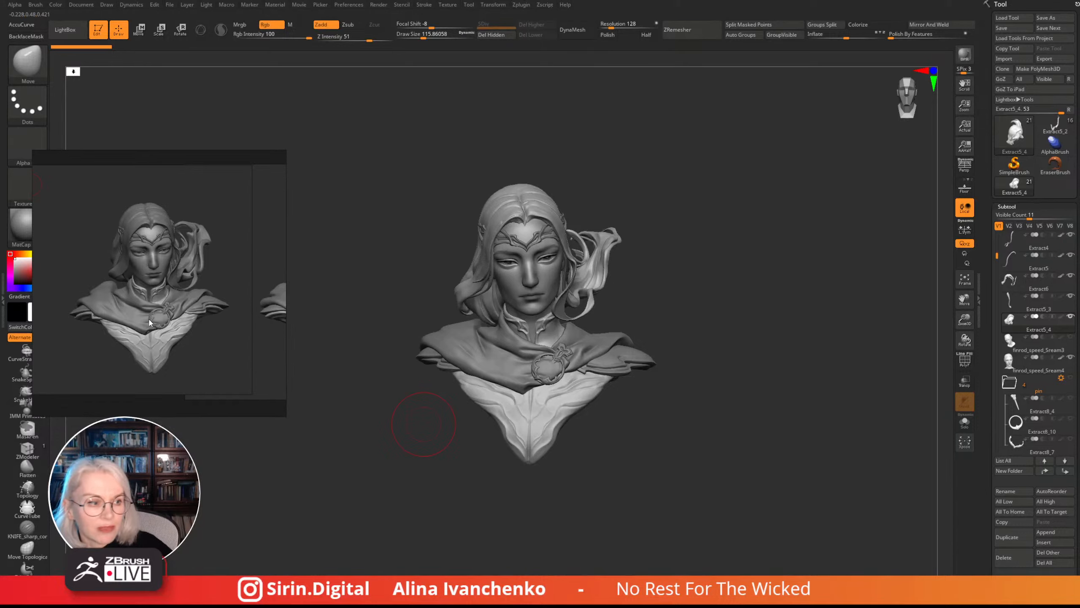
scroll(157, 291, up, 2)
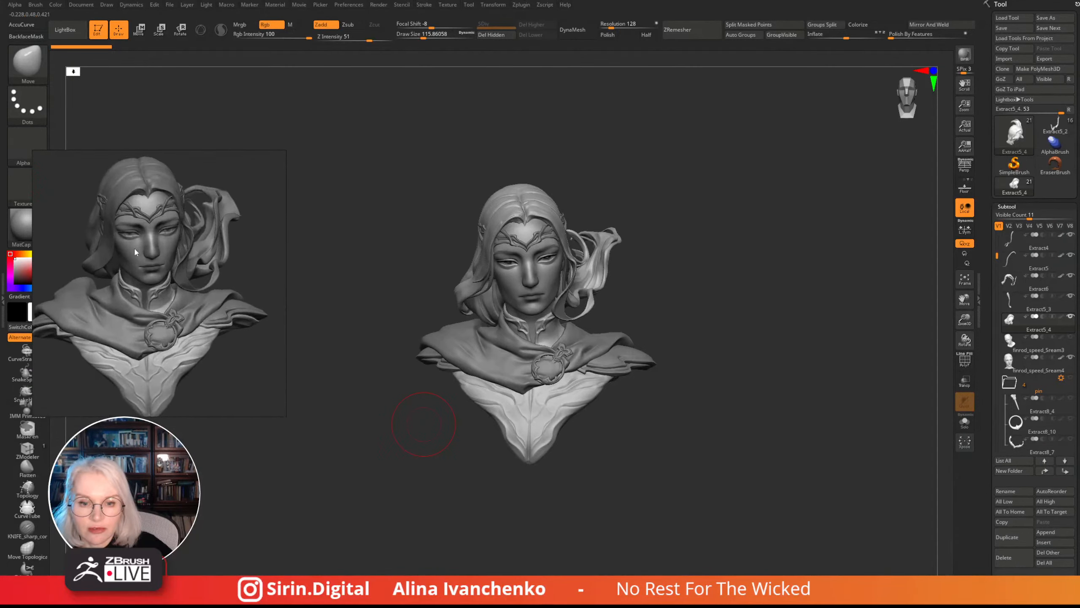
scroll(135, 252, up, 3)
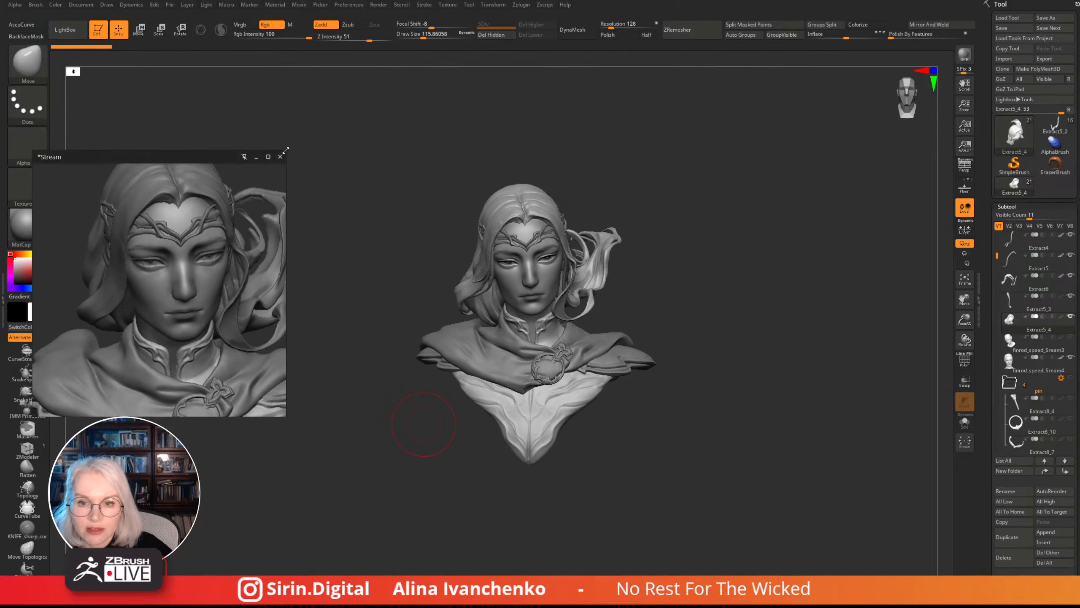
drag(285, 151, 329, 97)
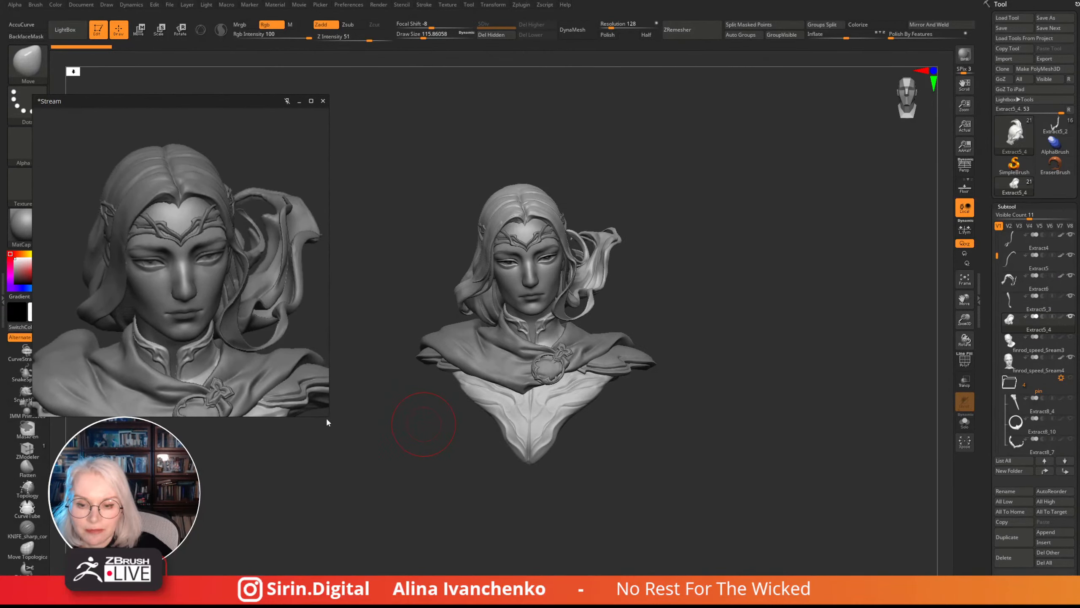
drag(328, 417, 347, 537)
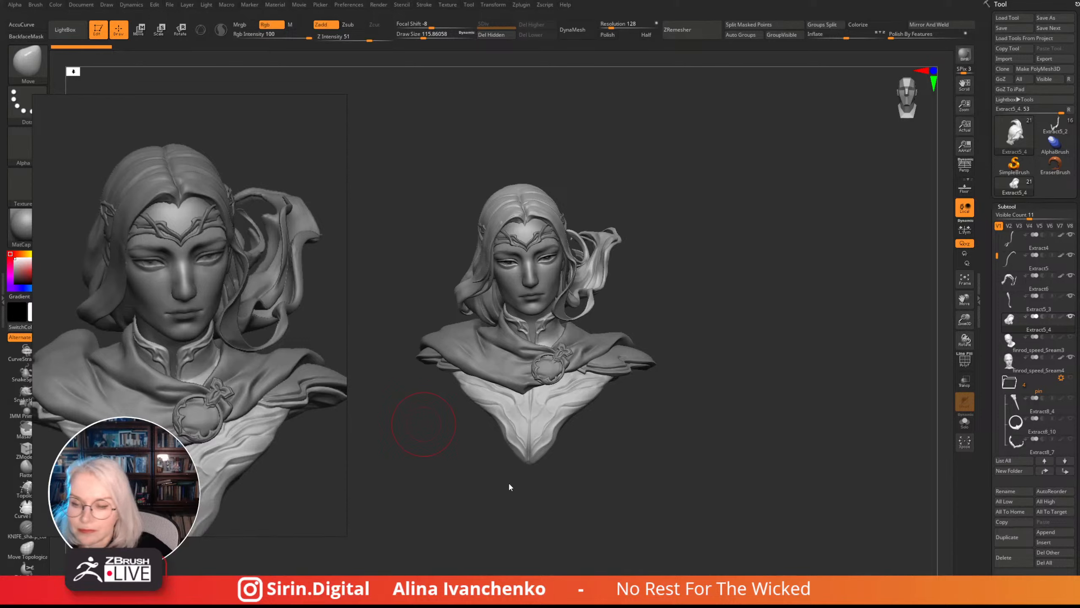
- Inspect the sculpted bust from both sides against the Ep2 reference and return it to a front view
drag(510, 487, 609, 513)
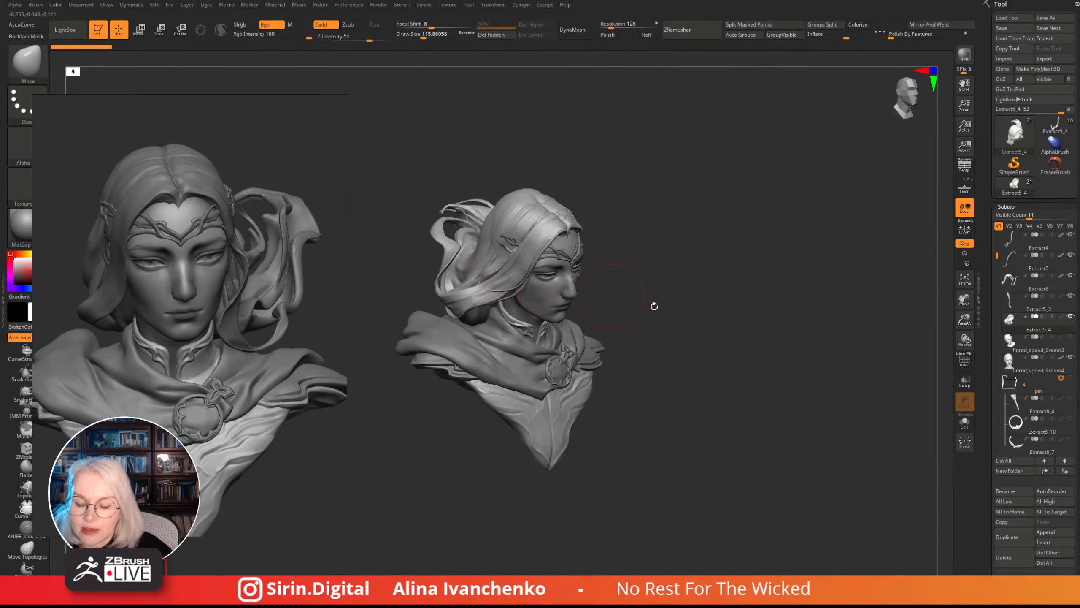
drag(654, 306, 678, 366)
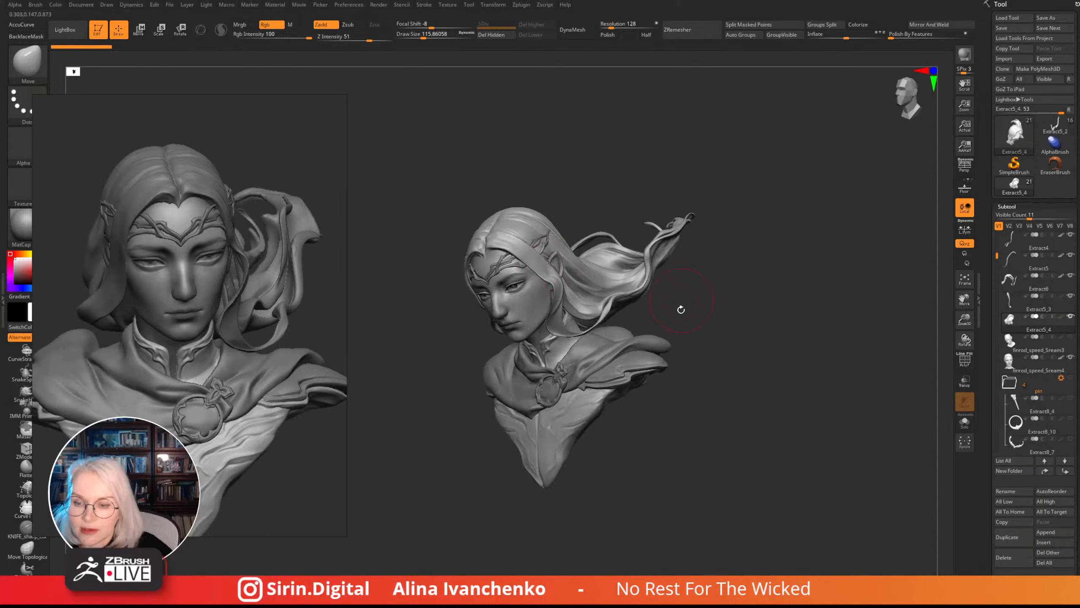
drag(681, 310, 683, 334)
alt+drag(753, 344, 707, 359)
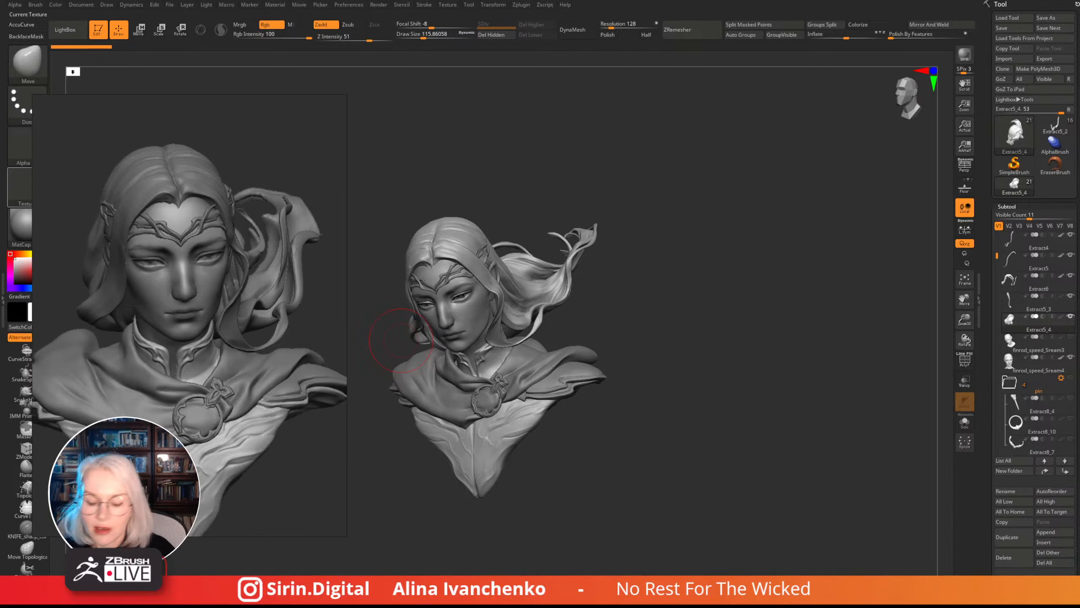
drag(706, 307, 627, 434)
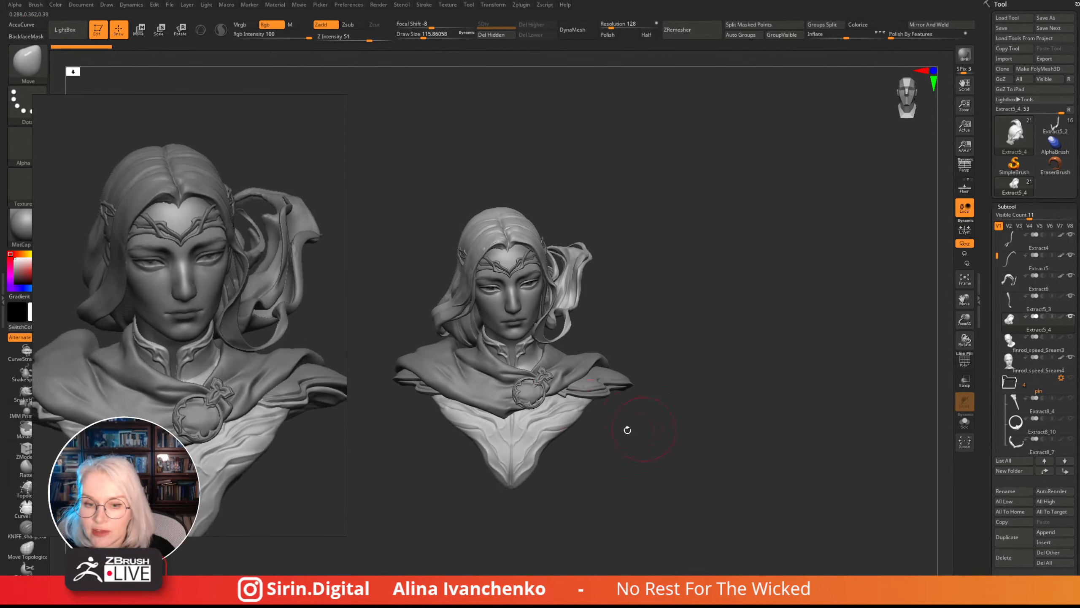
- Fit the whole front-facing Ep2 bust in the reference board and match the sculpt's viewing angle beside it
scroll(111, 343, down, 3)
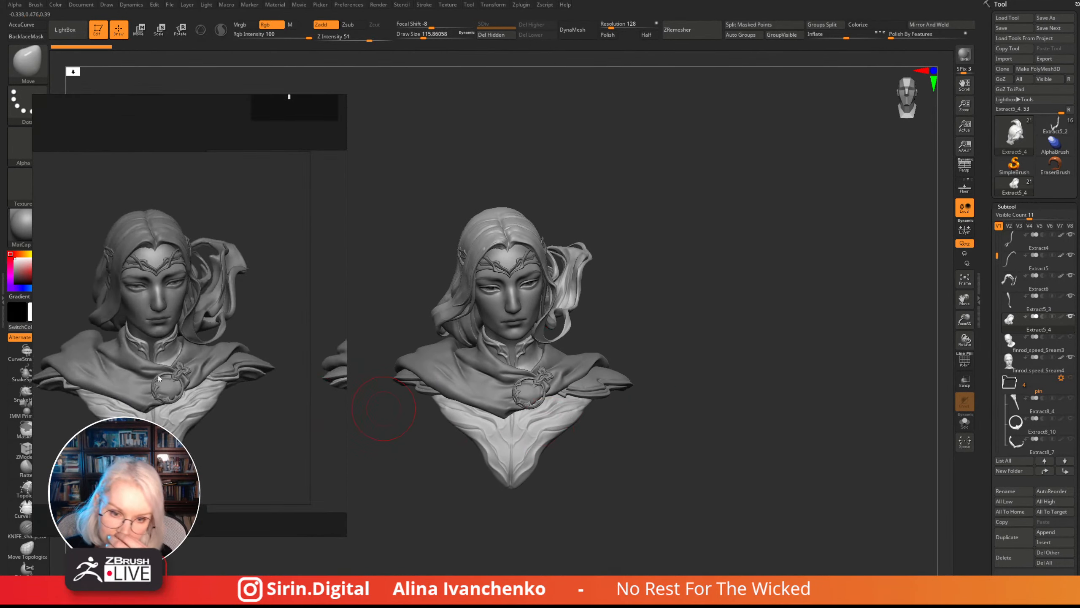
click(199, 402)
drag(196, 401, 257, 385)
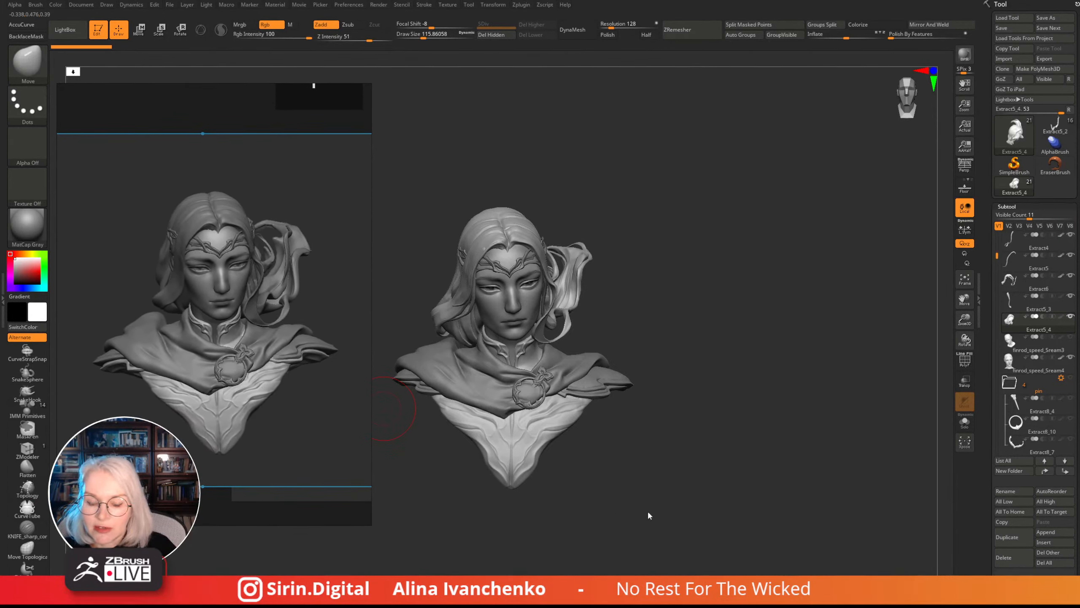
mouse_move(646, 511)
mouse_down()
mouse_move(651, 480)
mouse_move(651, 493)
mouse_up()
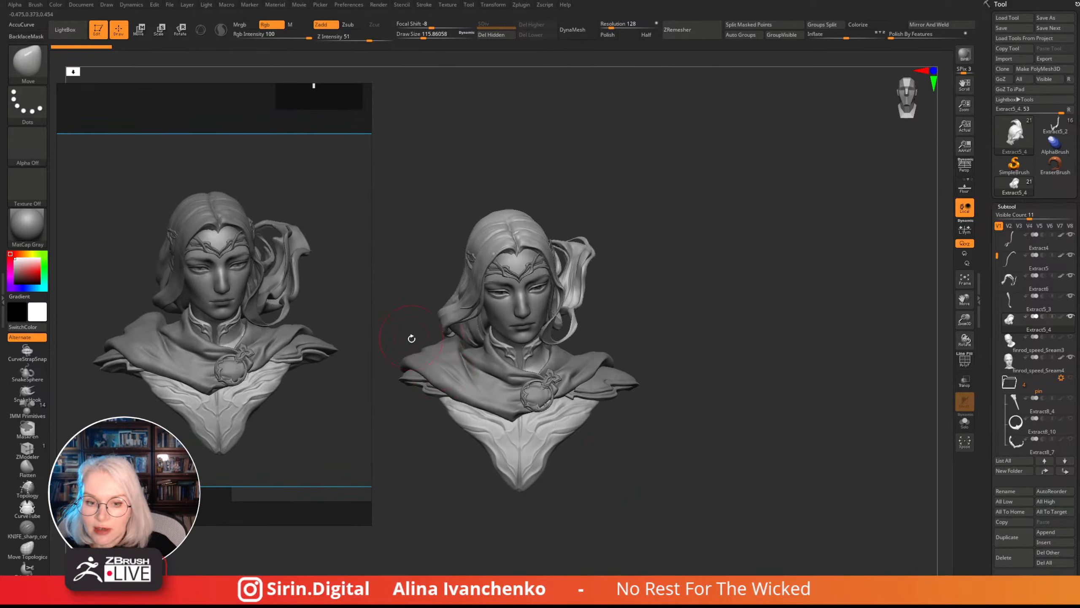
drag(627, 457, 569, 442)
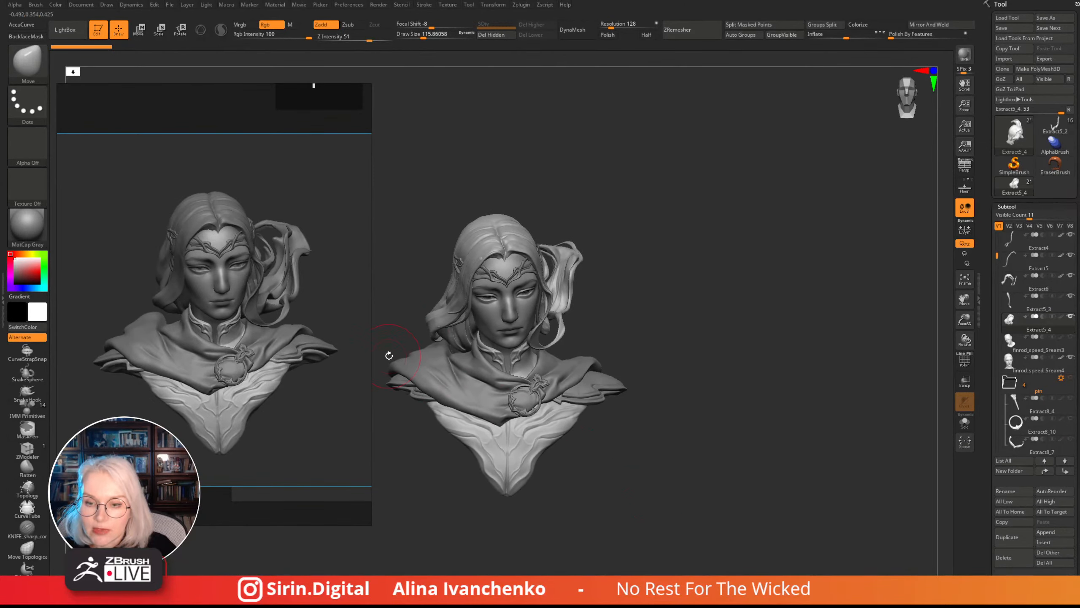
mouse_move(657, 480)
alt+mouse_down()
mouse_move(667, 458)
mouse_move(651, 465)
alt+mouse_up()
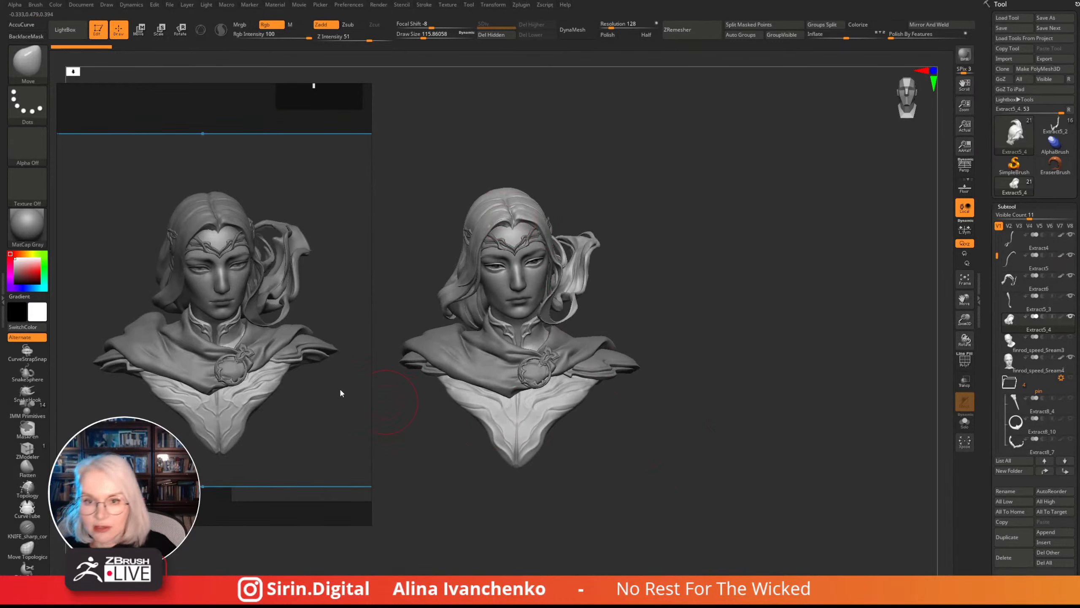
drag(332, 397, 294, 376)
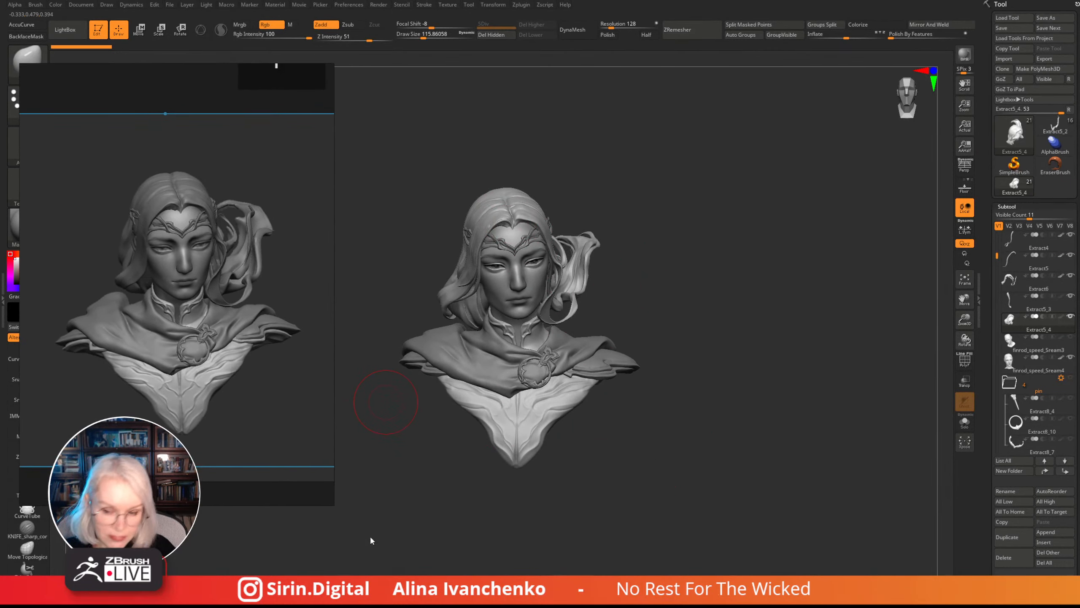
- Capture a 1123x1241 screen area around the front view of the sculpted bust and copy it to the clipboard
key(ctrl+Print)
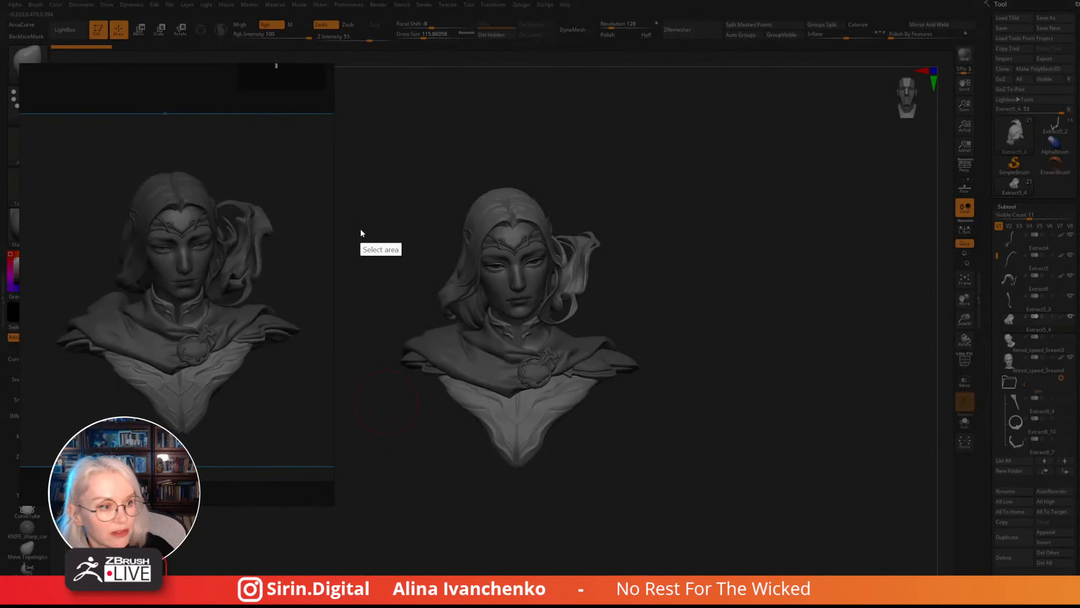
mouse_move(313, 38)
mouse_down()
mouse_move(766, 470)
mouse_move(790, 564)
mouse_up()
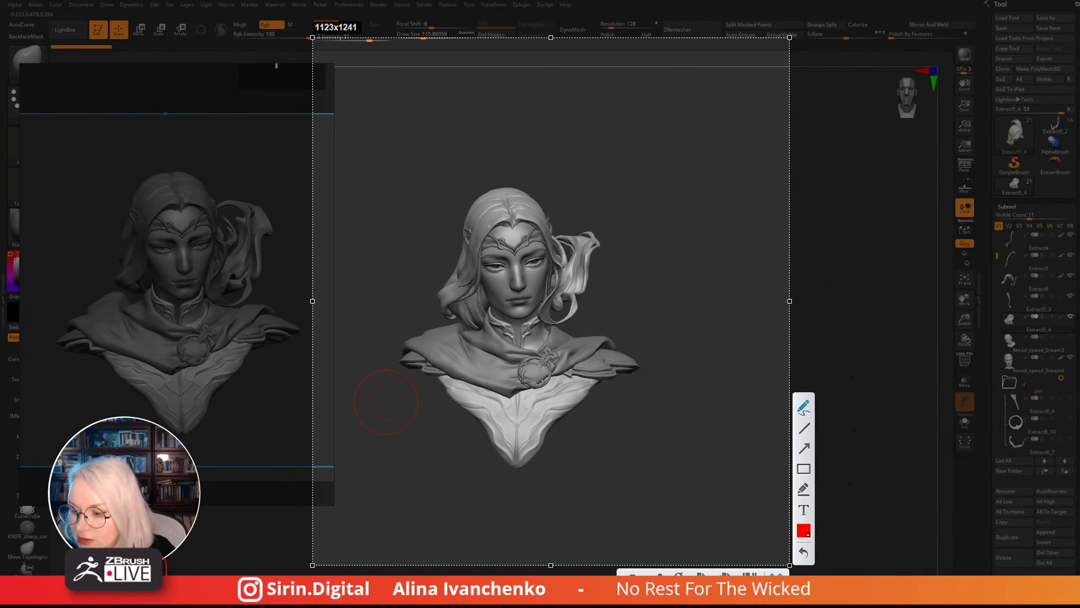
key(ctrl+c)
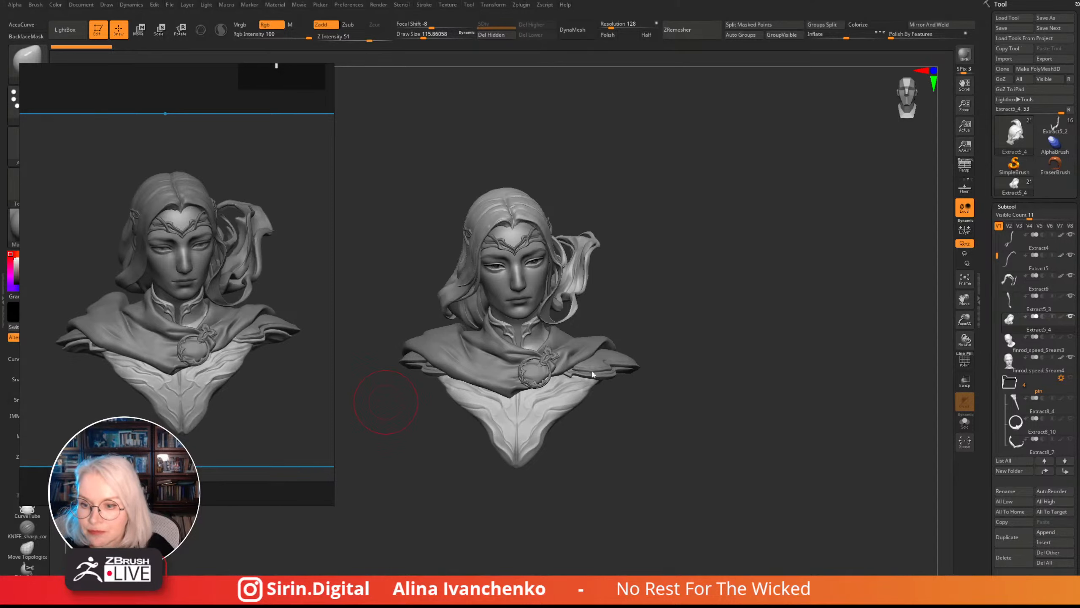
- Compare the sculpted bust with the front-facing reference image from several slightly different frontal angles
drag(746, 296, 704, 320)
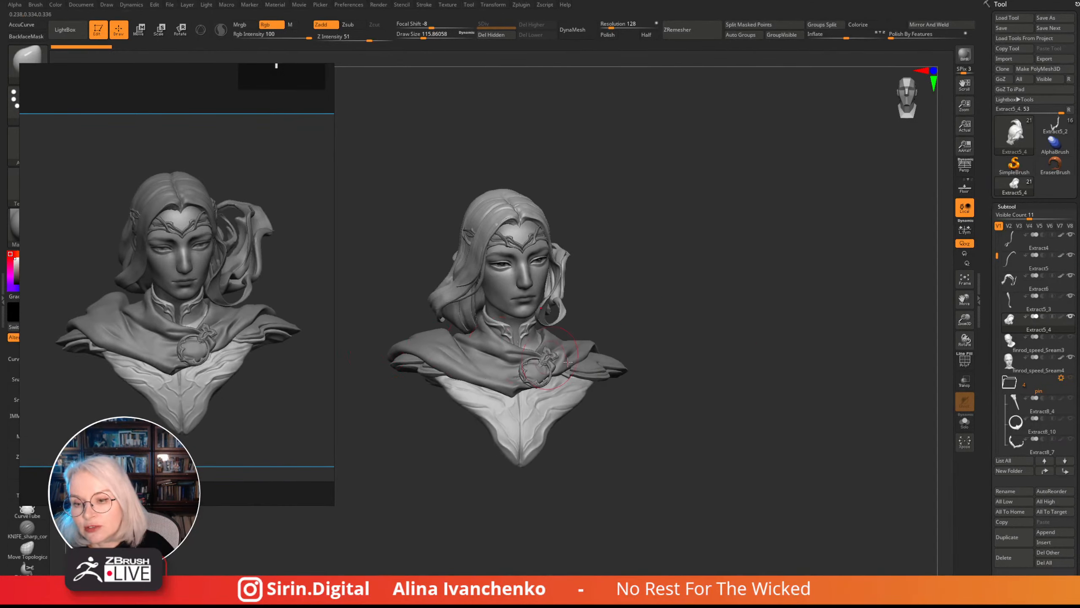
drag(687, 379, 672, 371)
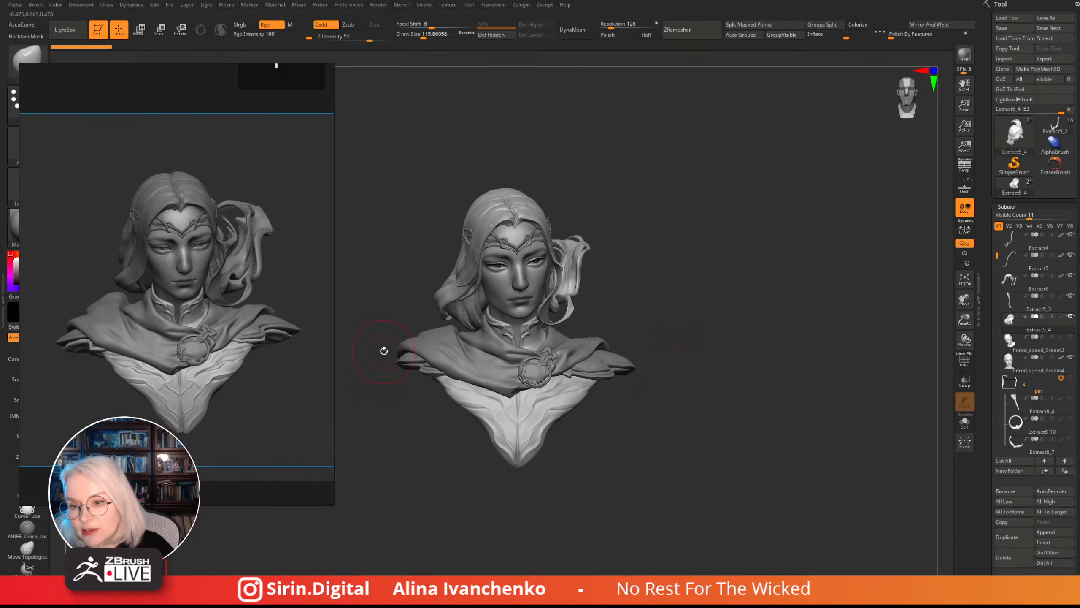
drag(711, 304, 704, 292)
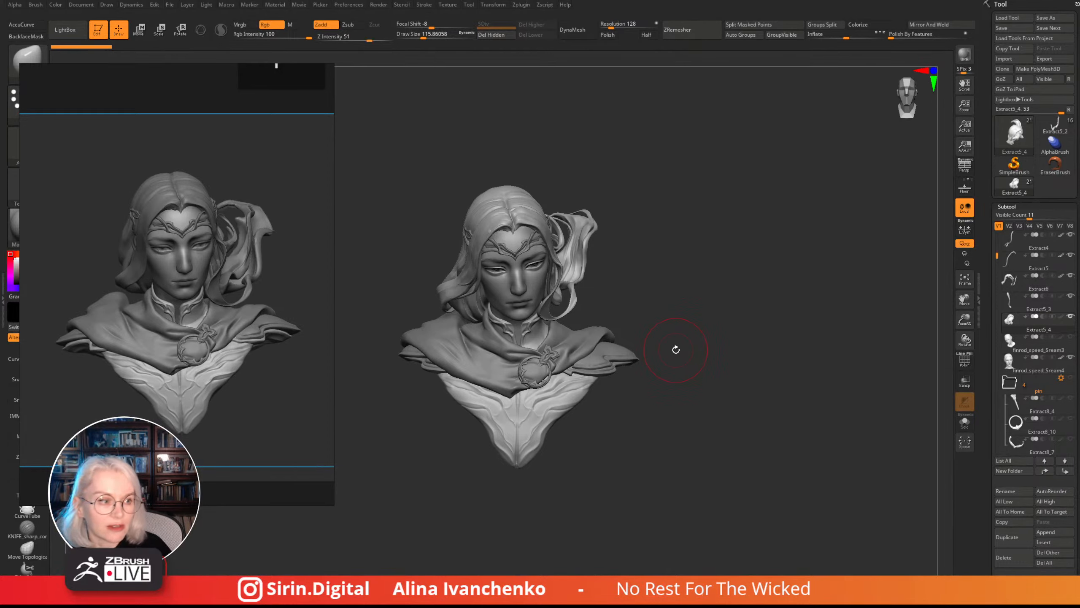
drag(688, 336, 585, 460)
drag(578, 463, 566, 465)
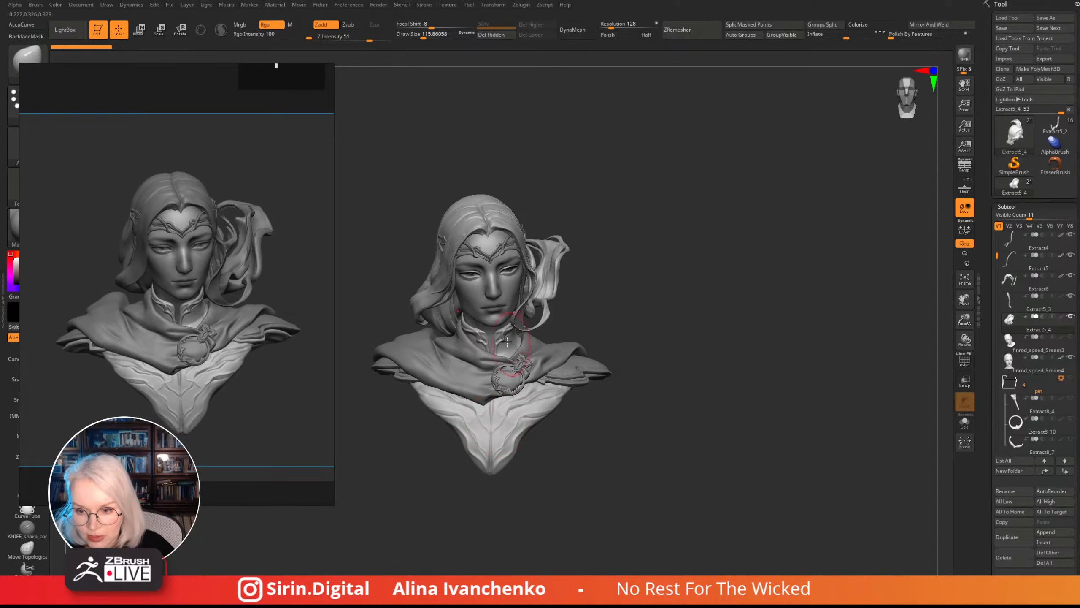
alt+click(502, 421)
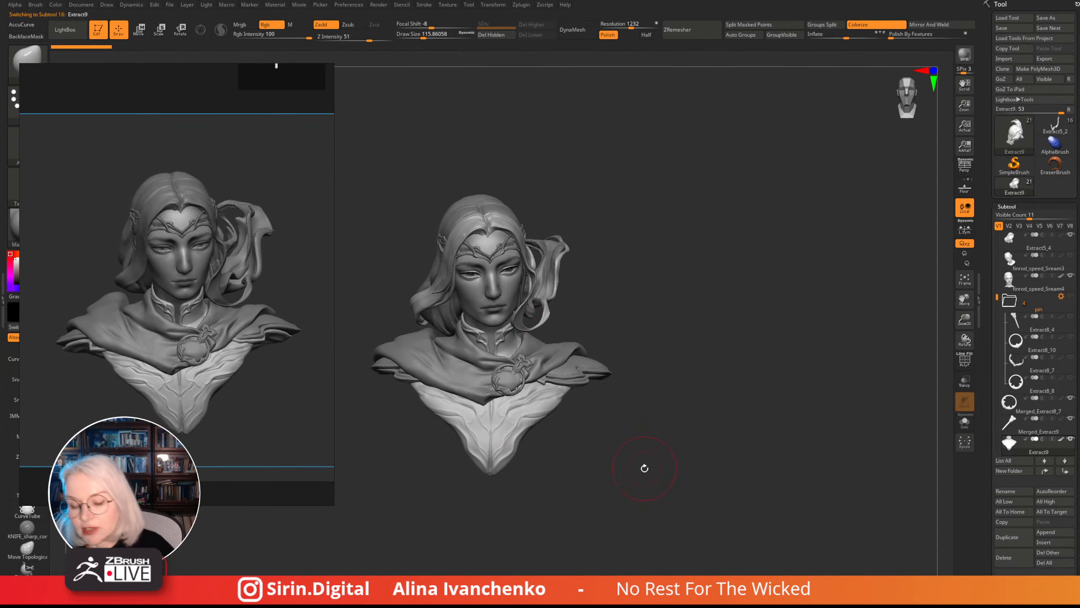
drag(644, 467, 615, 471)
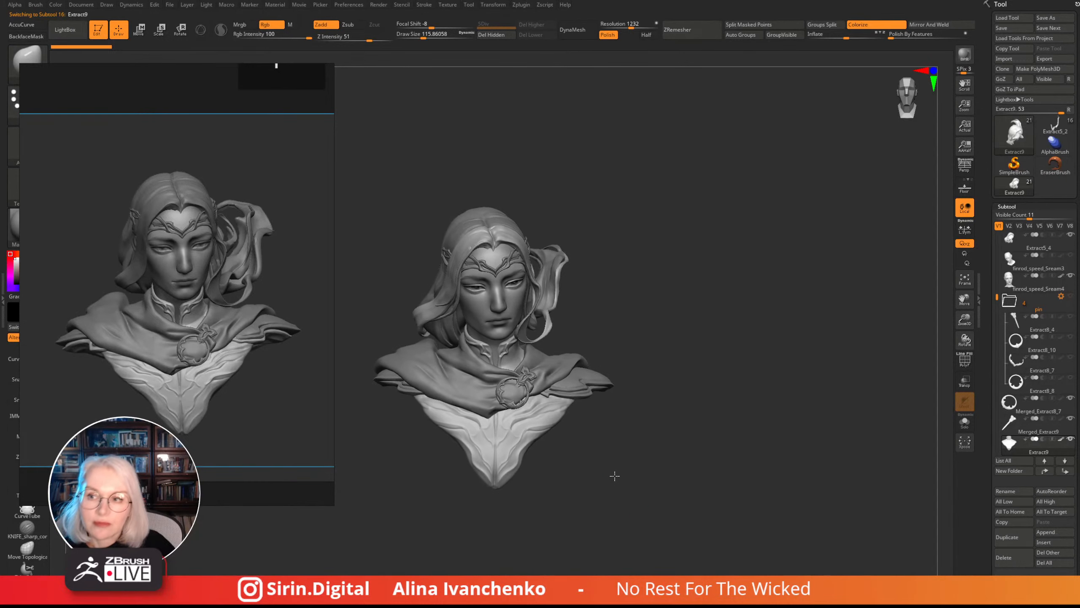
drag(595, 246, 566, 301)
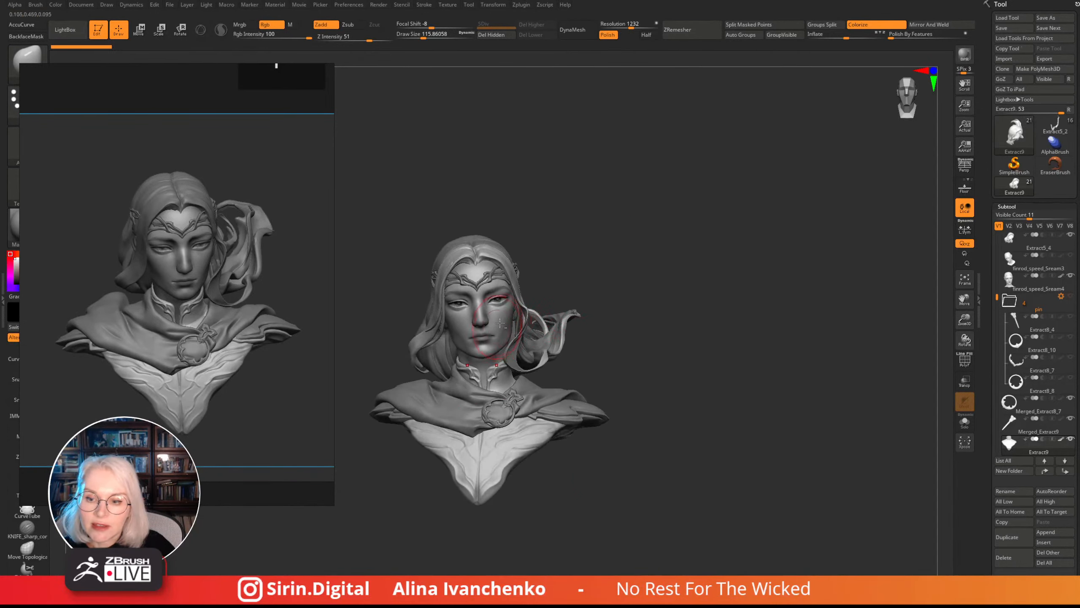
- Select the head subtool and try to turn on symmetry for it
alt+click(501, 333)
drag(560, 259, 569, 272)
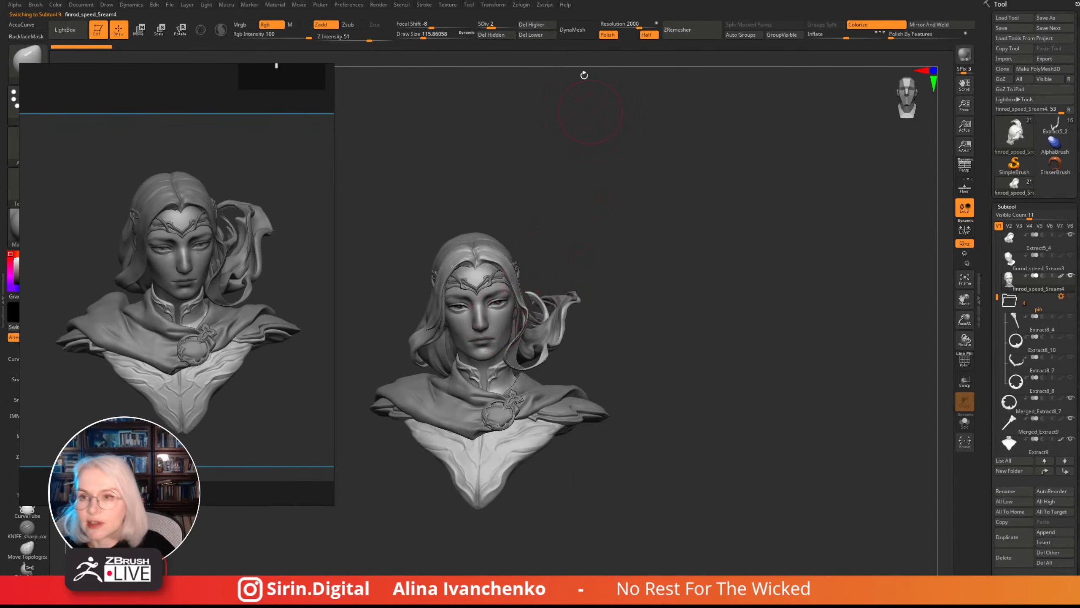
click(521, 4)
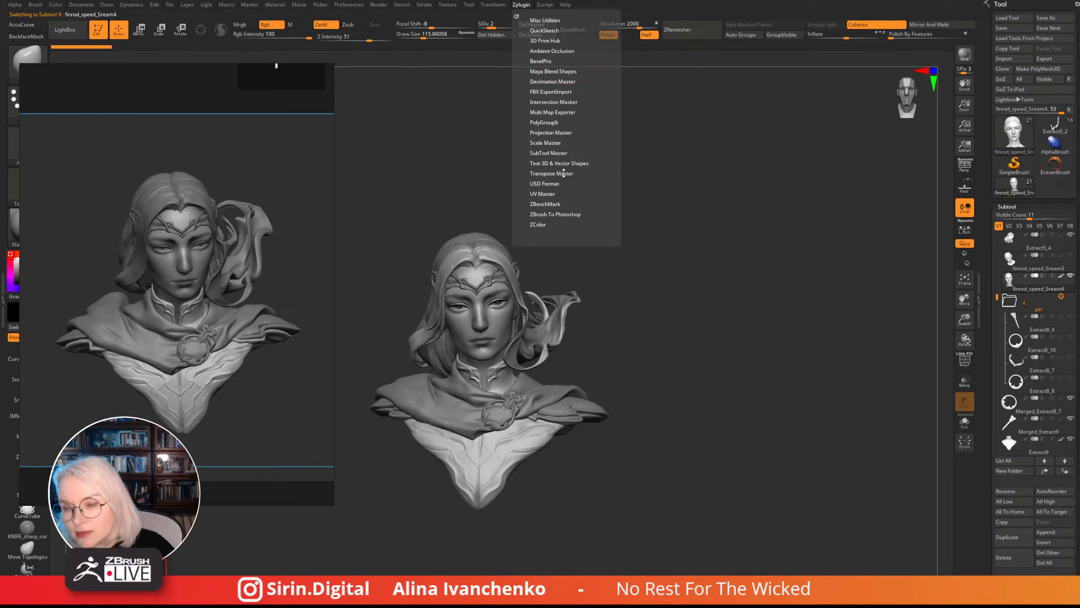
mouse_move(495, 6)
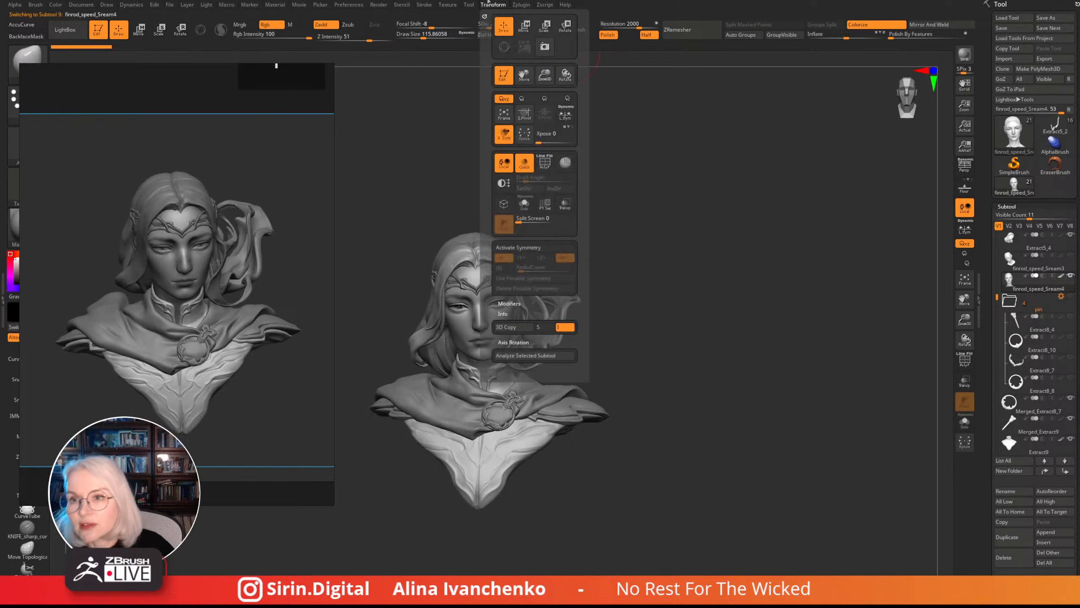
click(535, 248)
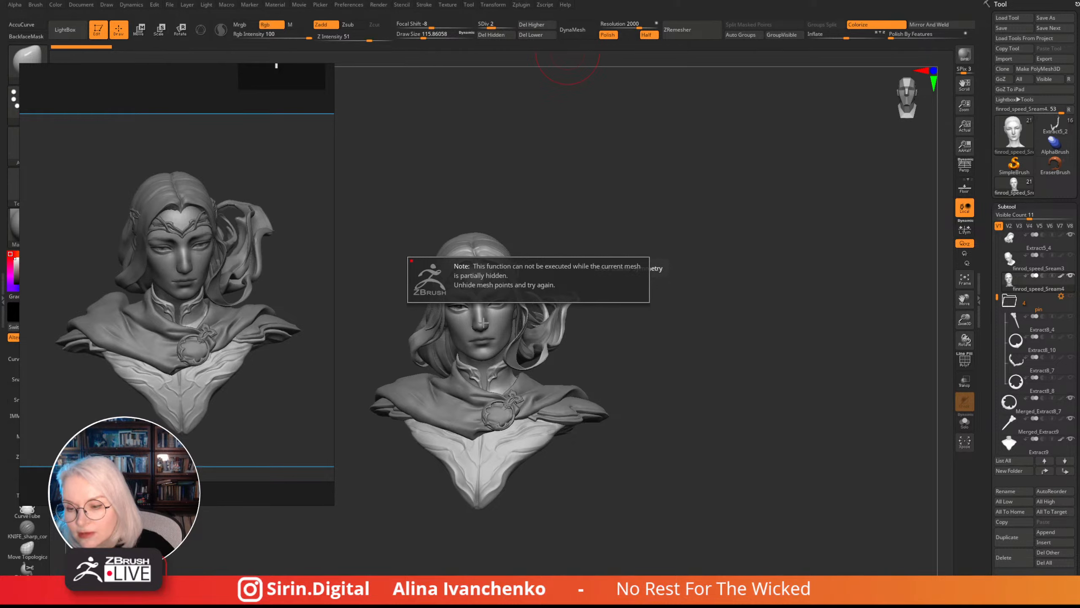
click(618, 373)
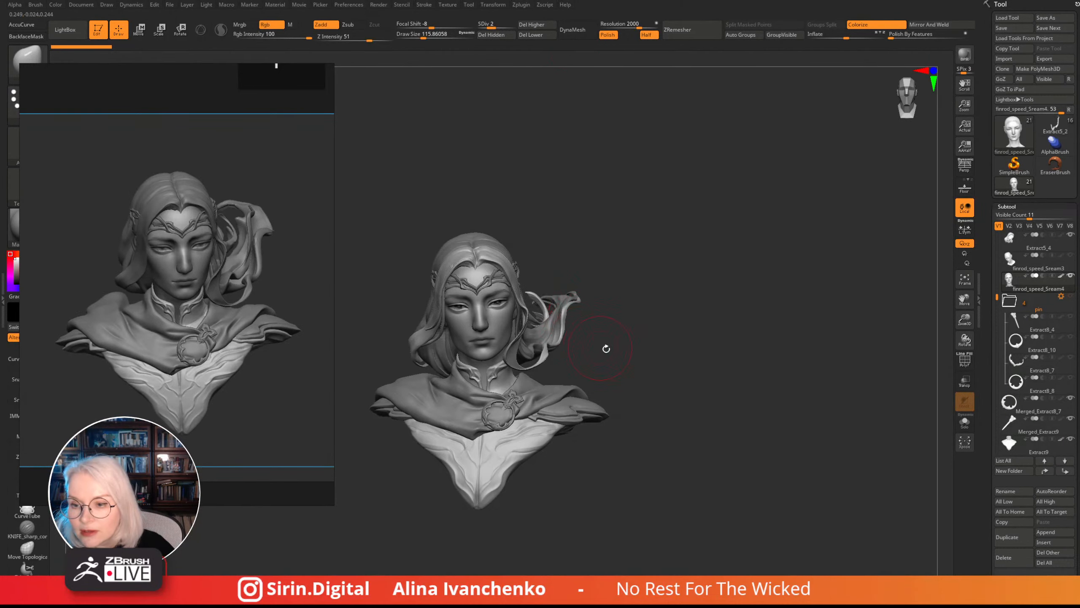
- Unhide all parts of the head mesh and apply Posable Symmetry to it
mouse_move(605, 349)
mouse_down()
mouse_move(615, 353)
mouse_move(603, 260)
mouse_move(610, 355)
mouse_move(631, 340)
mouse_move(633, 315)
mouse_up()
ctrl+shift+click(623, 338)
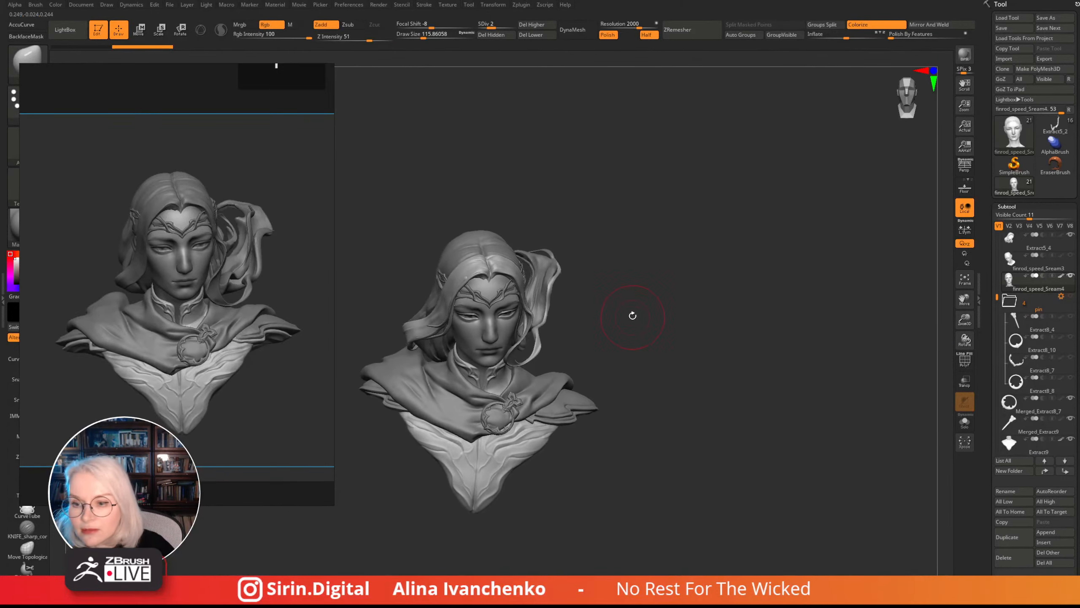
drag(651, 374, 636, 338)
click(518, 5)
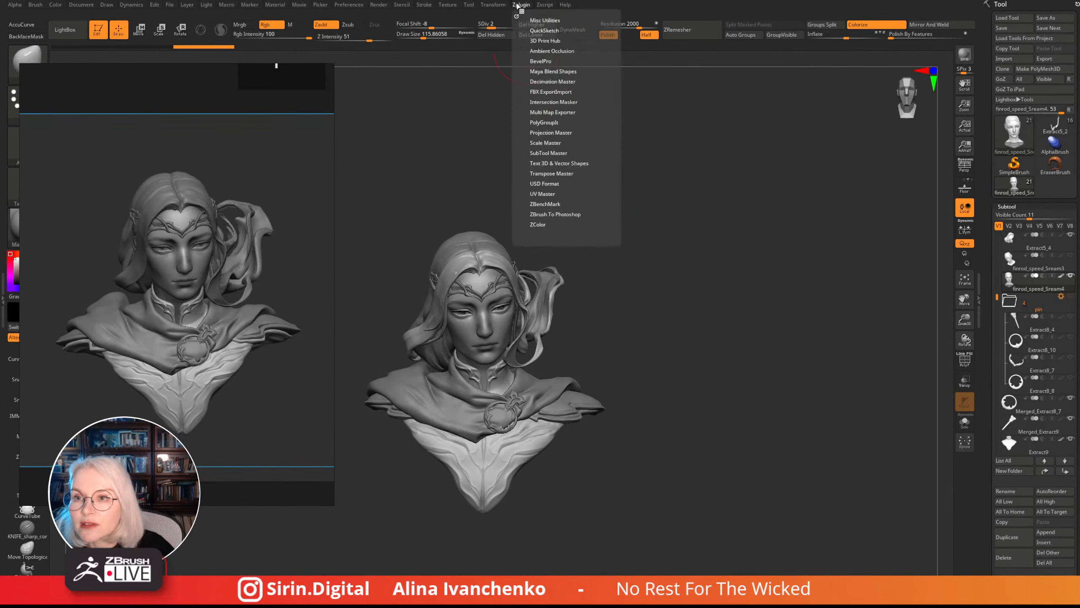
click(494, 5)
click(519, 278)
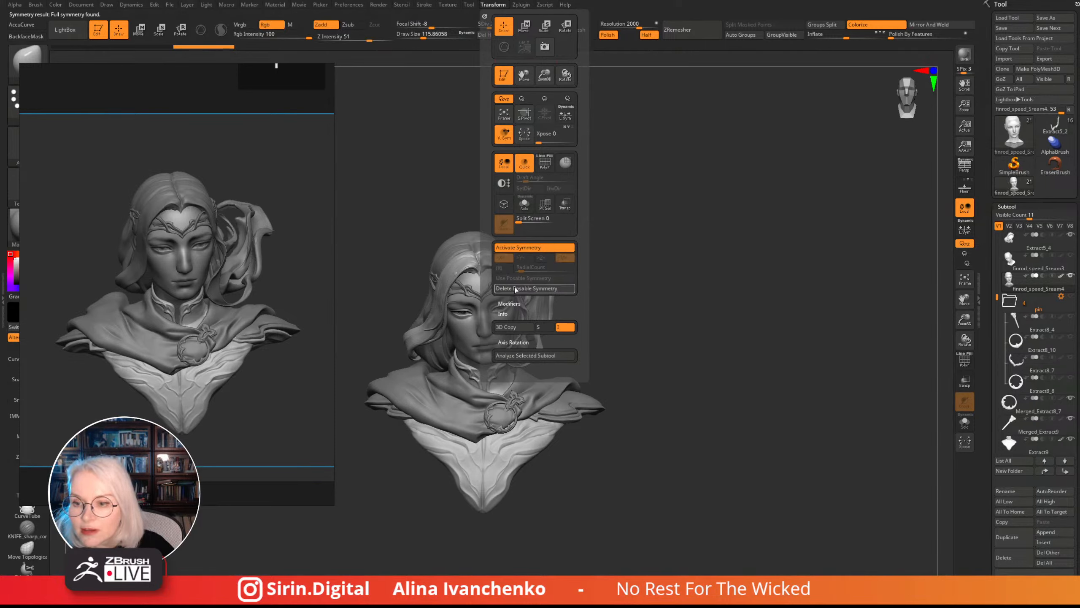
- Close the reference board and discard its unsaved changes
drag(580, 271, 575, 236)
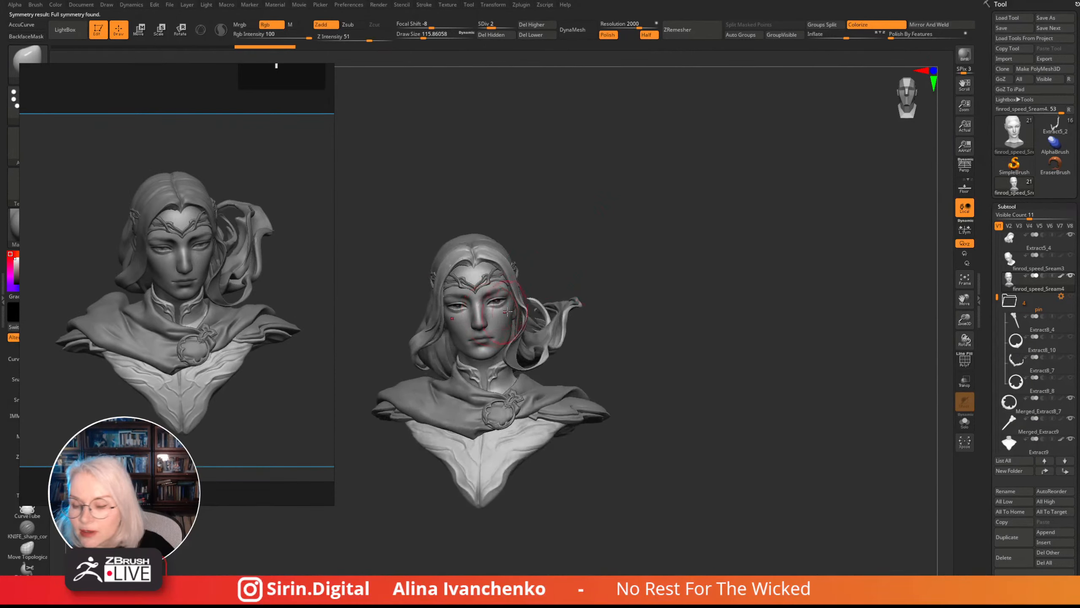
drag(964, 318, 955, 364)
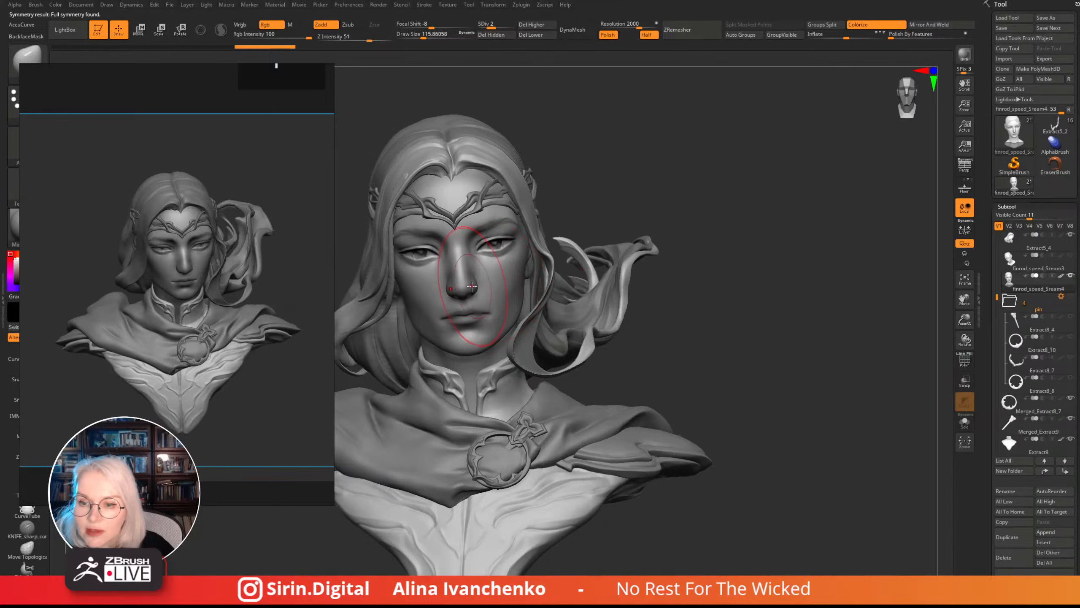
drag(597, 188, 634, 206)
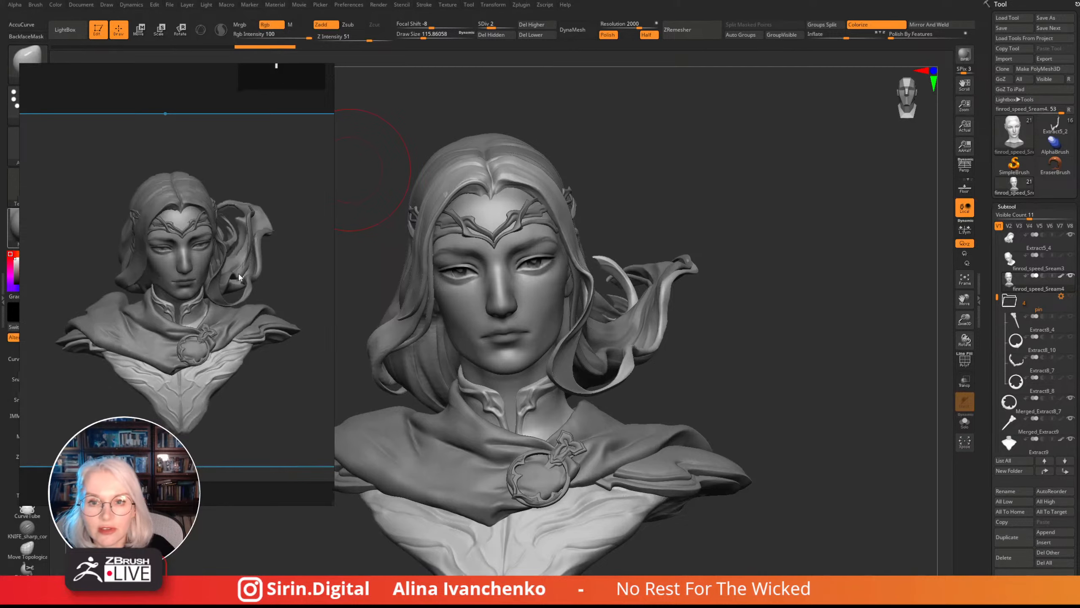
mouse_move(239, 274)
right_down()
mouse_move(219, 292)
mouse_move(238, 291)
right_up()
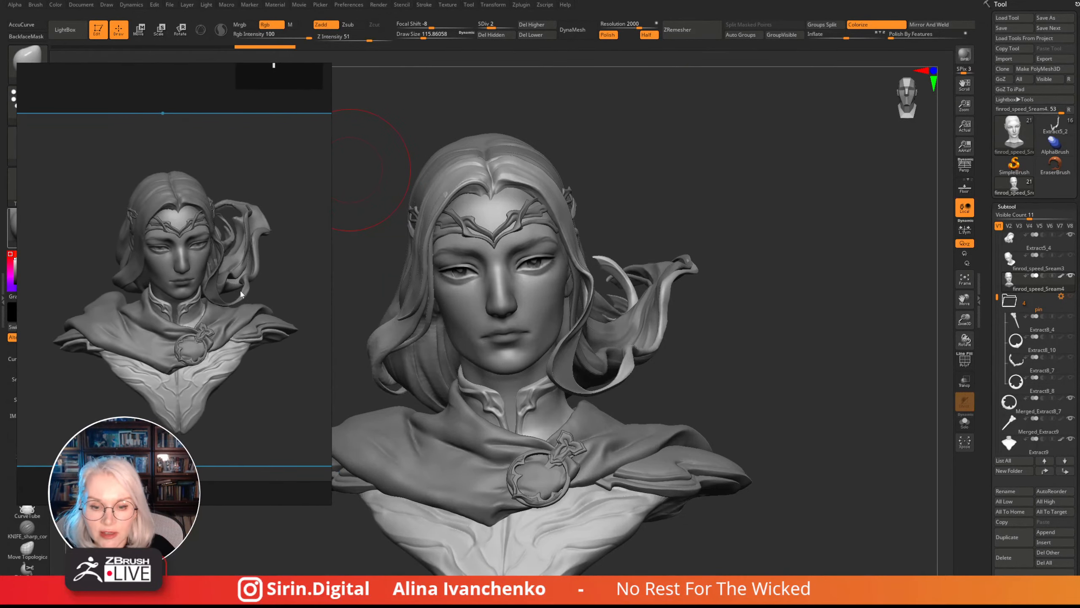
right_click(240, 291)
click(256, 516)
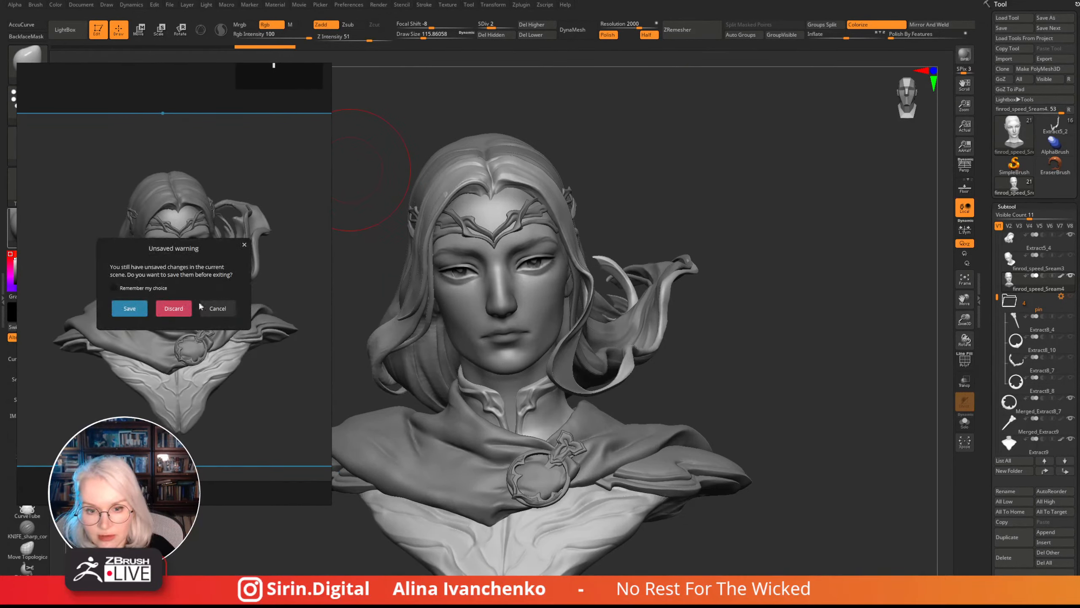
click(186, 308)
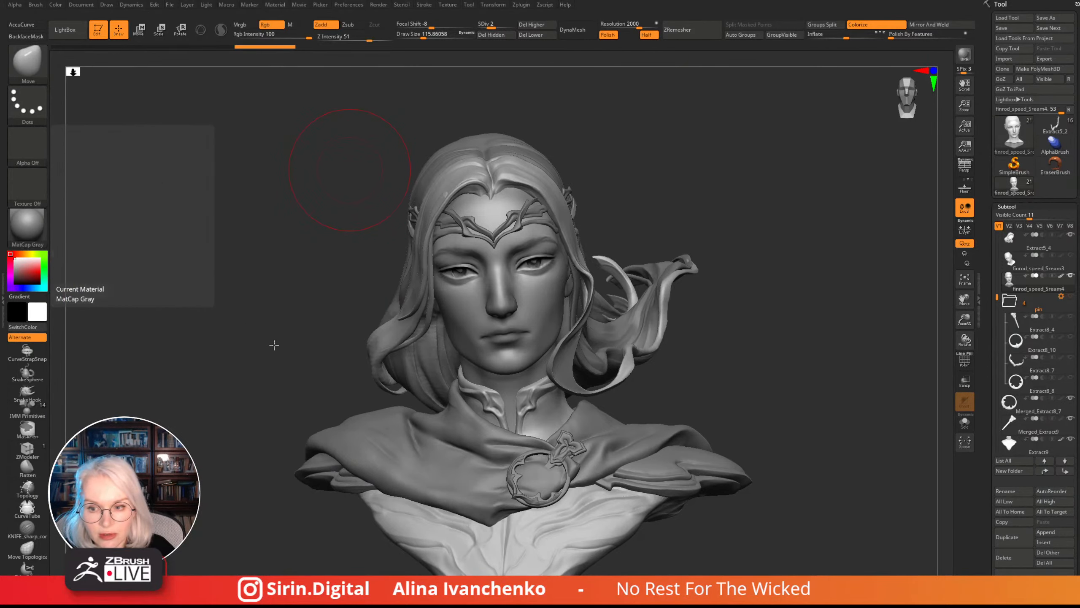
- Frame the whole bust and check it against the board's front and side reference views
drag(272, 346, 252, 340)
alt+drag(252, 339, 247, 297)
drag(749, 298, 782, 309)
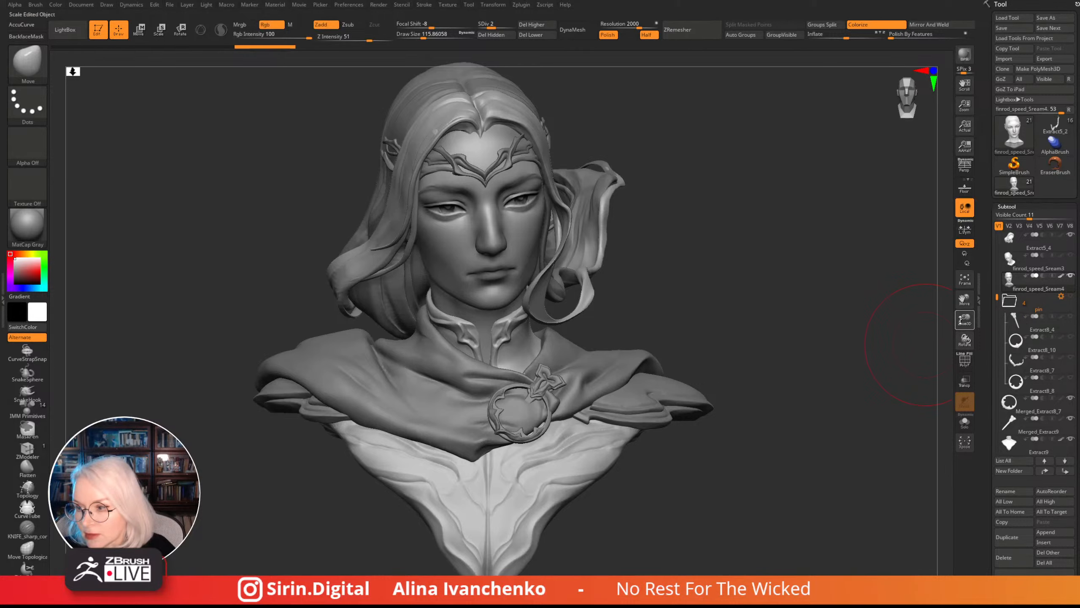
drag(968, 320, 935, 302)
alt+drag(769, 330, 765, 357)
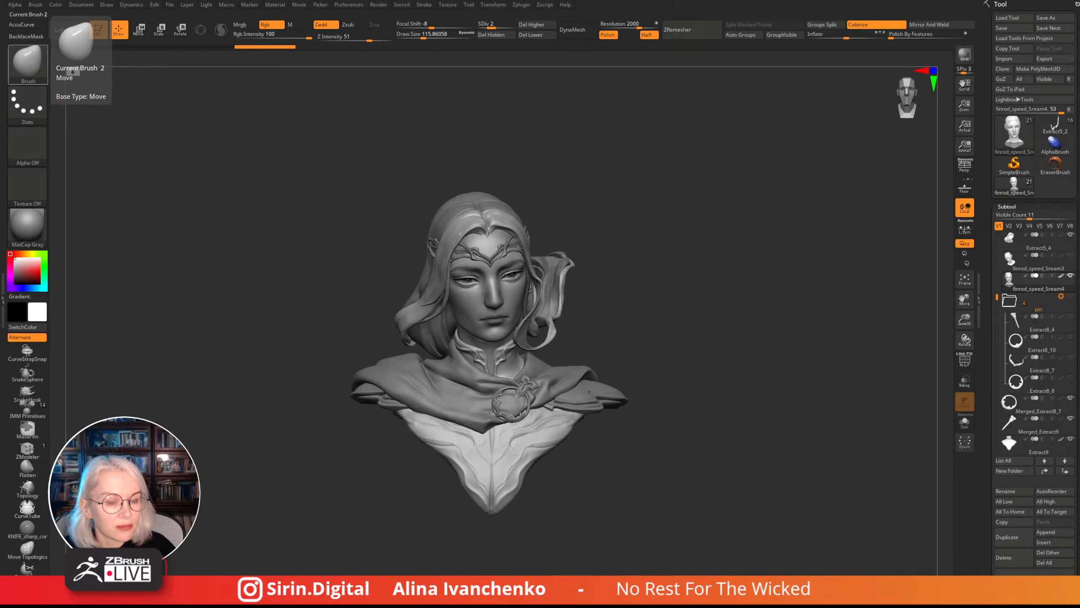
key(alt+Tab)
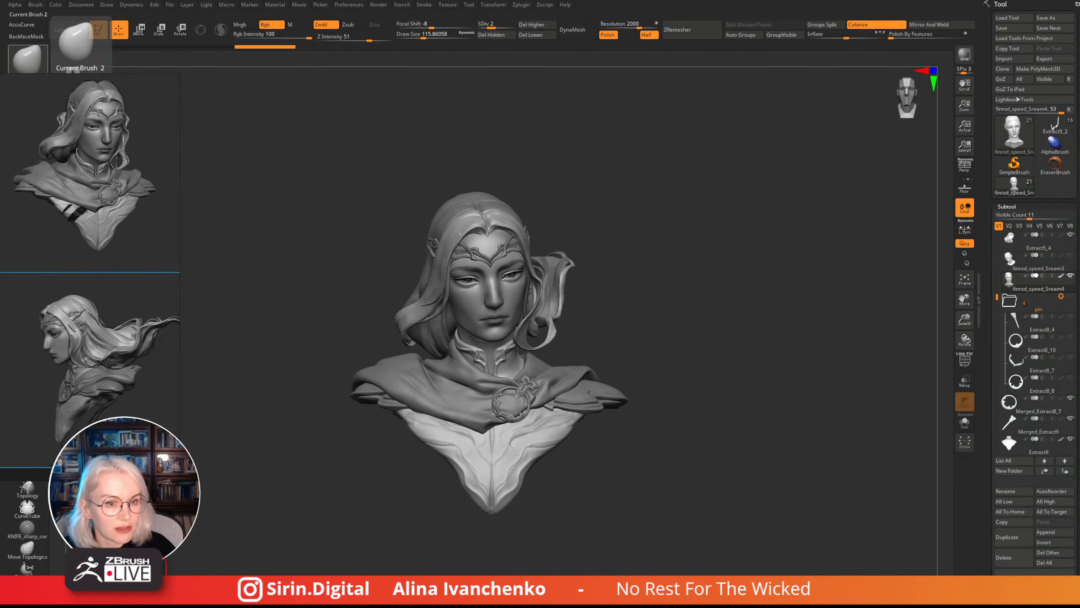
key(alt+Tab)
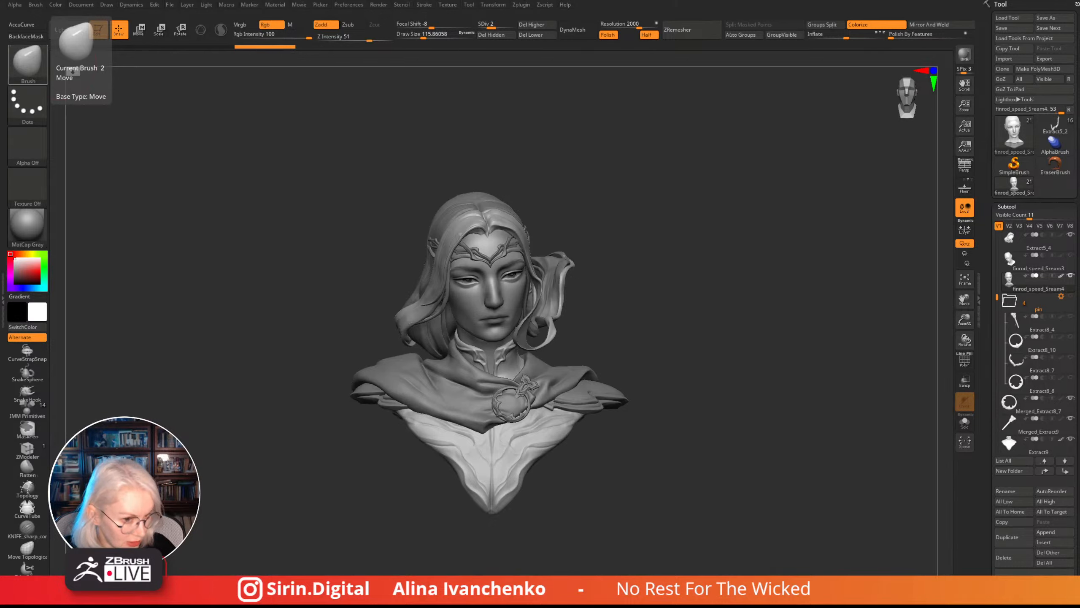
mouse_move(0, 204)
right_down()
mouse_move(187, 256)
mouse_move(207, 310)
mouse_move(200, 319)
right_up()
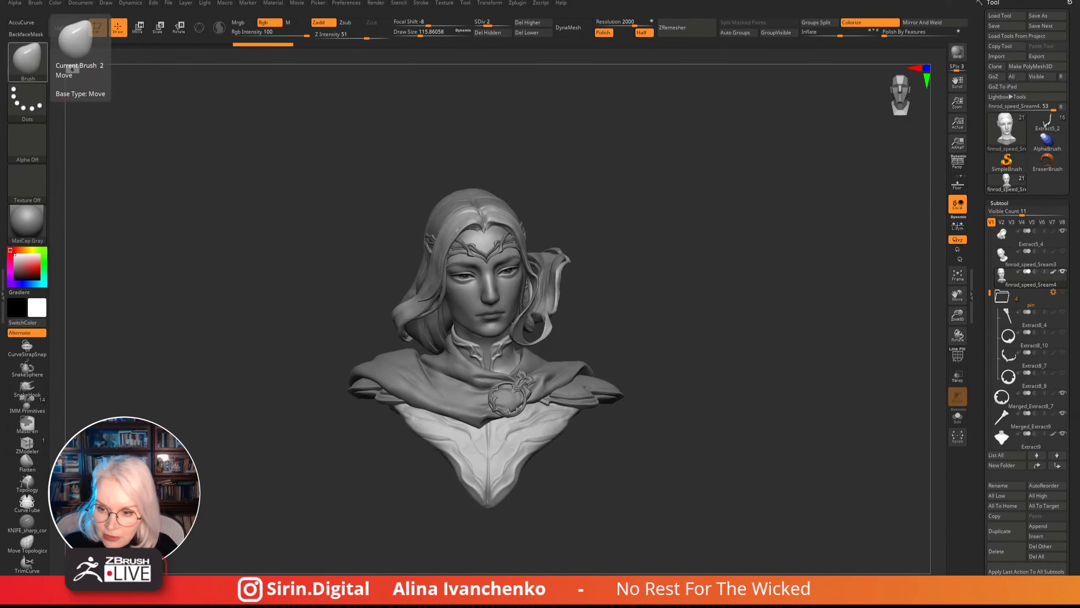
- Select the front hair strand beside the temple and nudge it near the hairline with the Move brush
drag(697, 276, 665, 270)
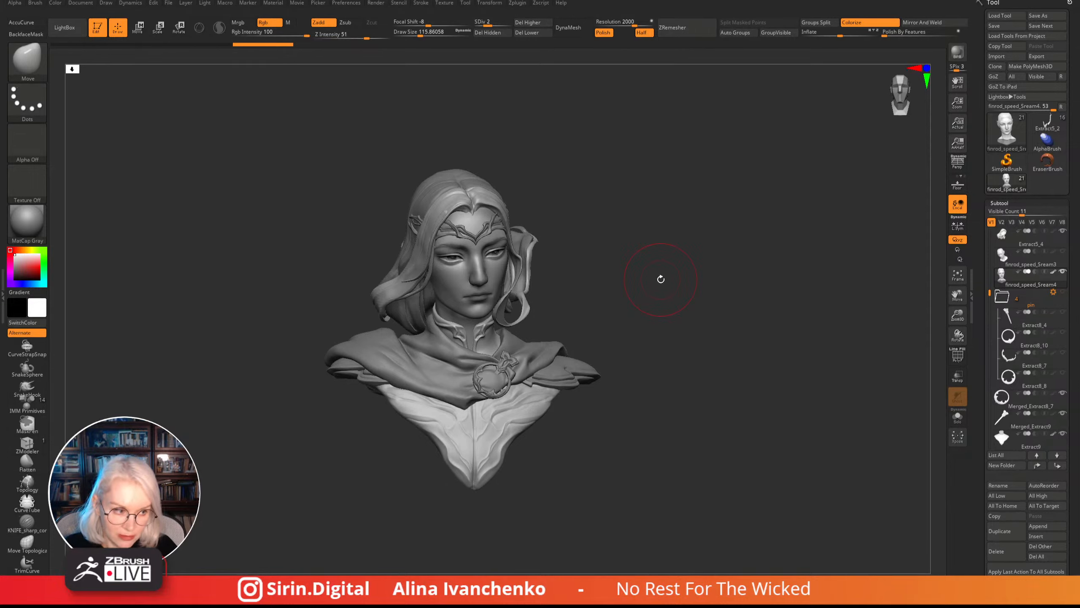
drag(661, 281, 651, 304)
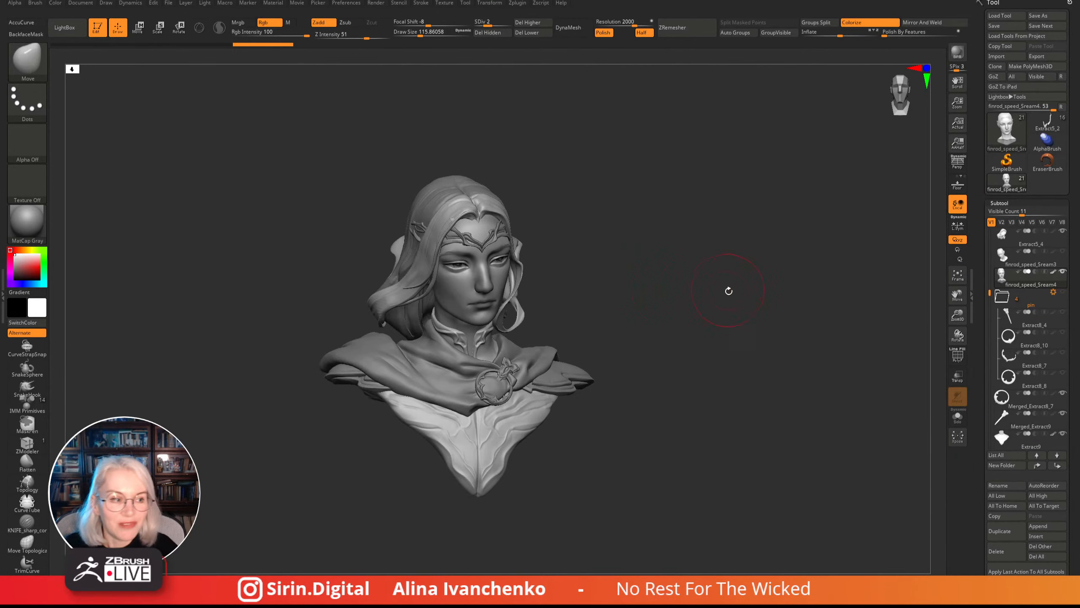
drag(728, 290, 689, 340)
drag(958, 321, 957, 355)
drag(673, 238, 646, 309)
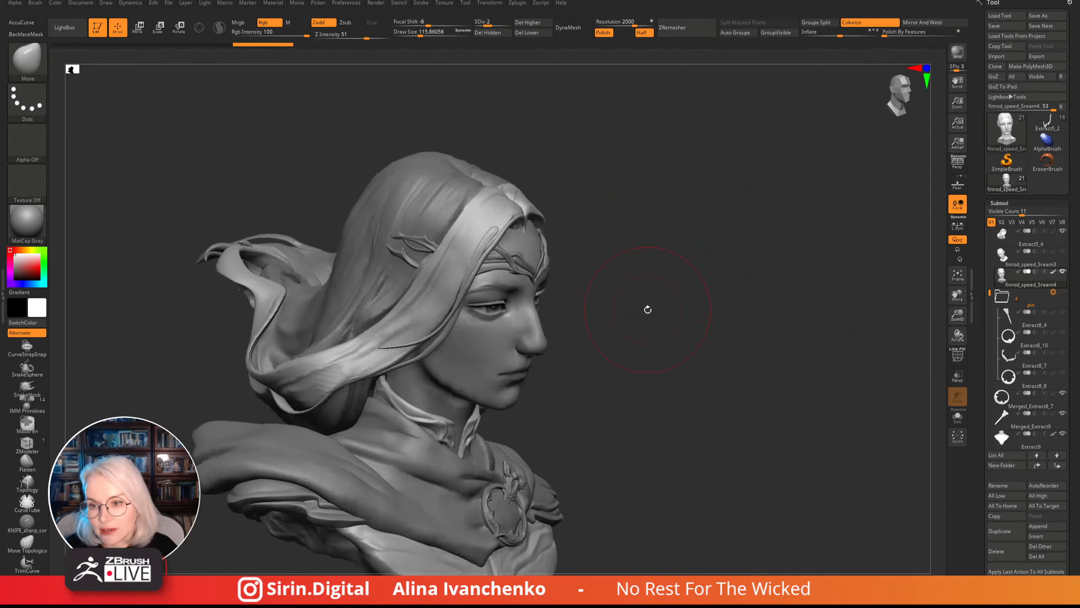
alt+click(481, 251)
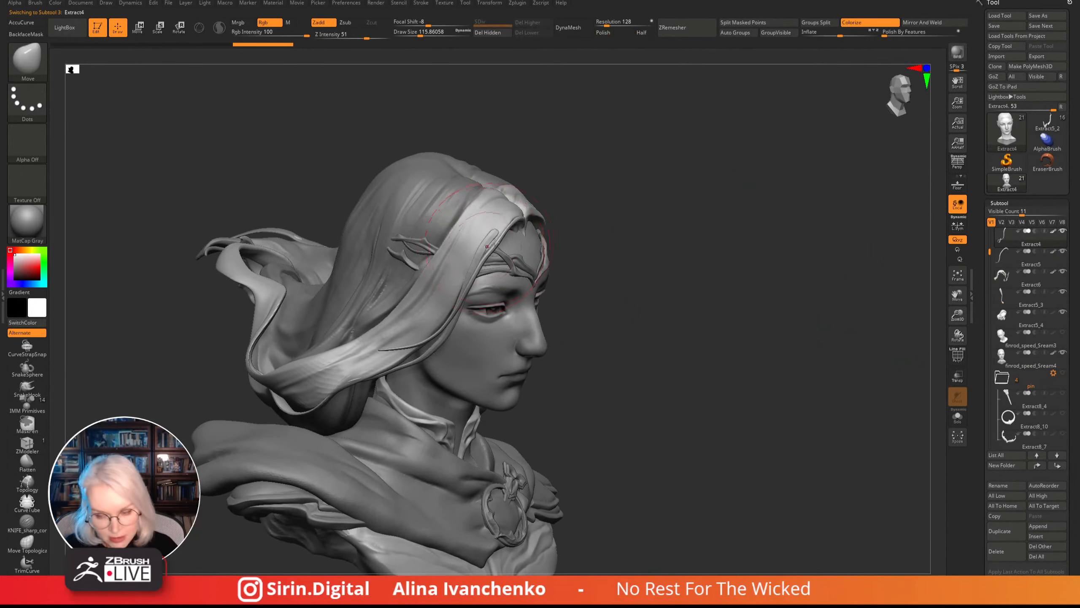
drag(556, 220, 560, 217)
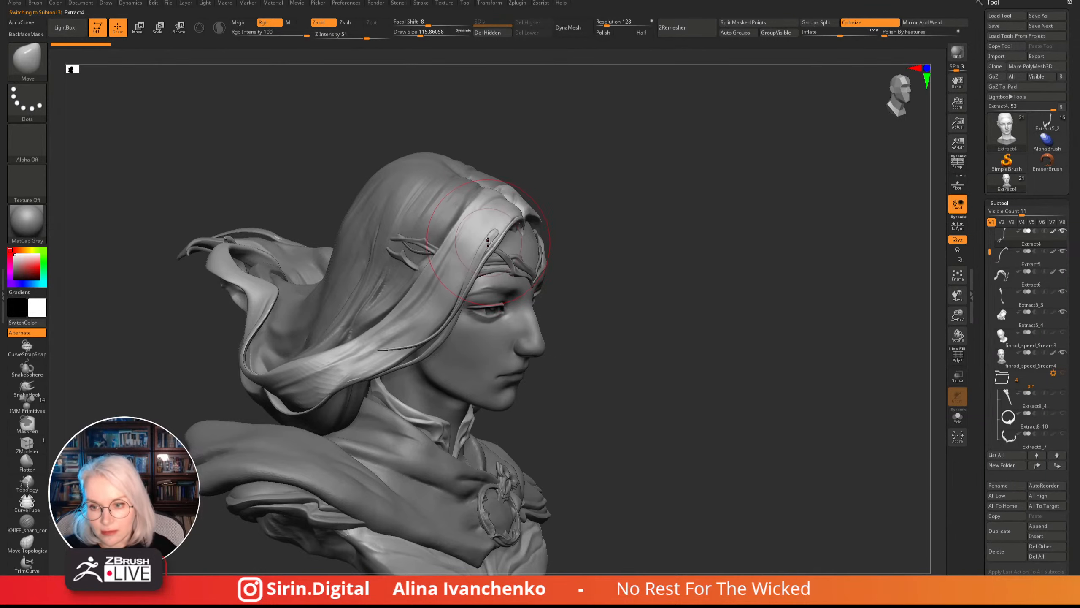
drag(484, 249, 483, 248)
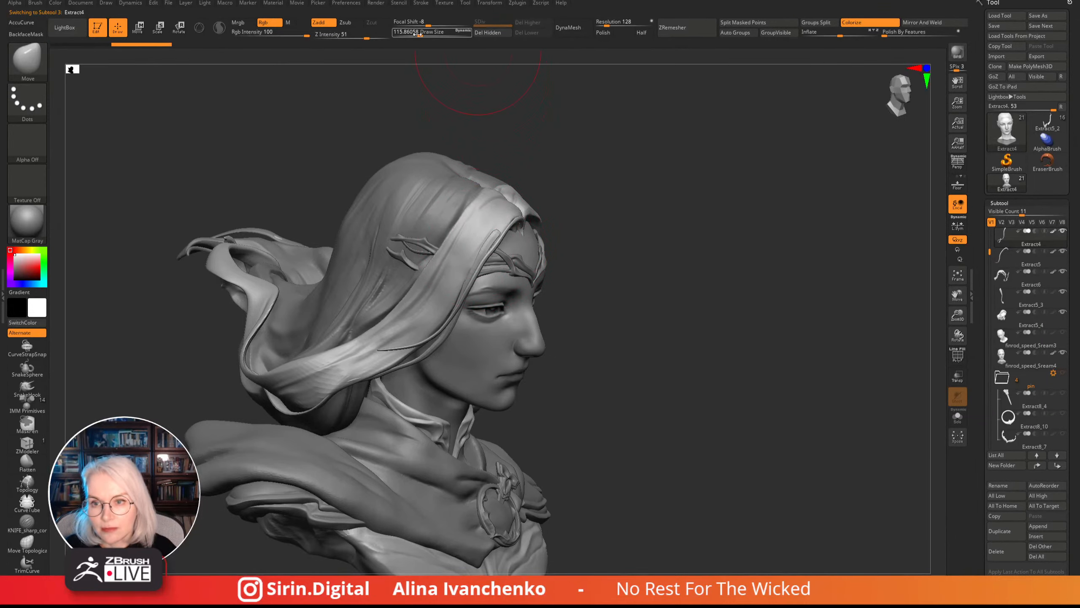
- Reduce the Move brush draw size to about 65 and refine the temple strand along the hairline
drag(420, 36, 414, 36)
alt+drag(564, 133, 518, 224)
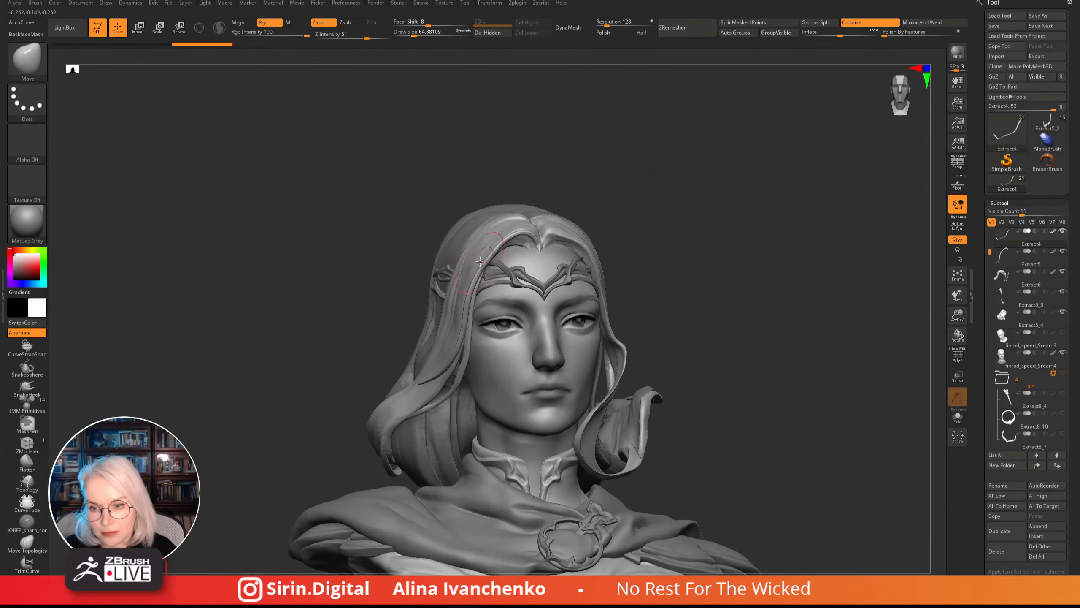
drag(622, 173, 604, 234)
mouse_move(603, 235)
alt+mouse_down()
mouse_move(617, 205)
mouse_move(591, 234)
alt+mouse_up()
- Select the main hair mass and touch up its strands below the ear in side view
alt+click(446, 260)
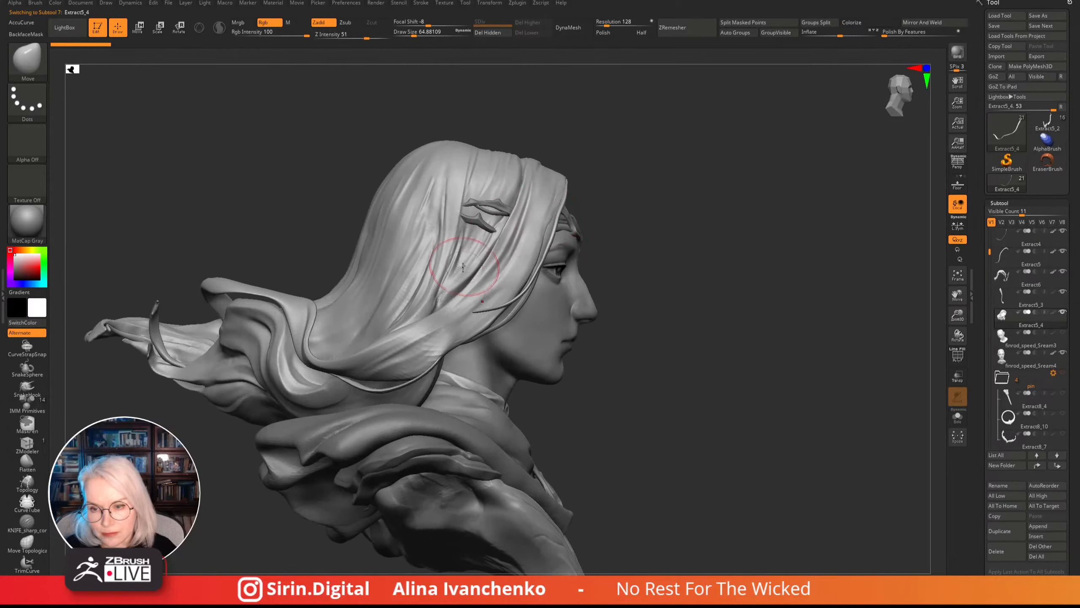
mouse_move(619, 176)
mouse_down()
mouse_move(634, 200)
mouse_move(606, 230)
mouse_move(618, 227)
mouse_up()
mouse_move(464, 312)
ctrl+mouse_down()
mouse_move(473, 211)
mouse_move(445, 255)
mouse_move(462, 314)
ctrl+mouse_up()
drag(667, 190, 663, 198)
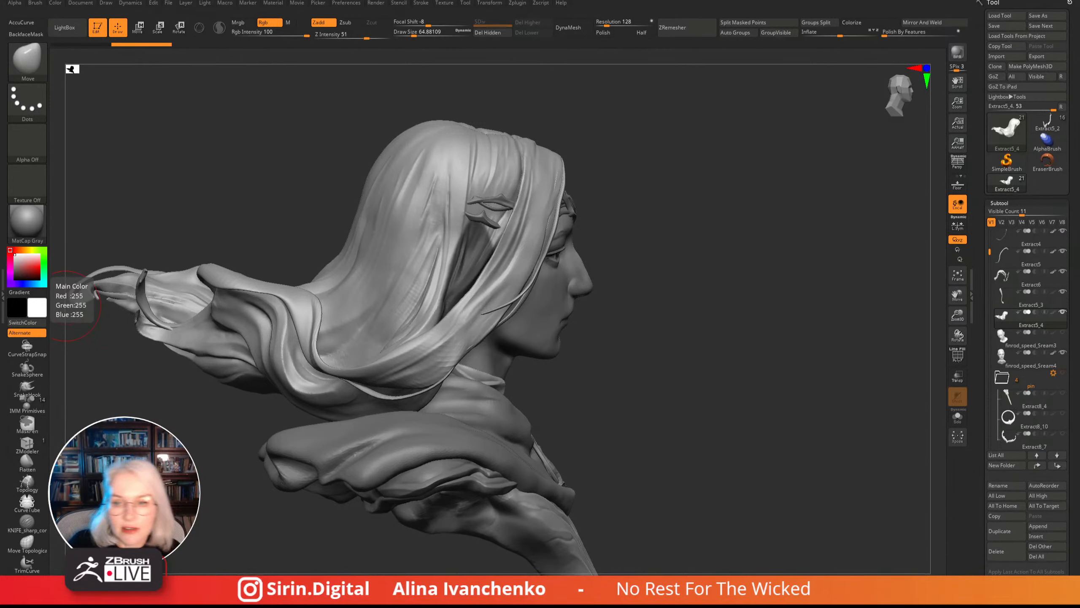
- Check the bust from the front and side, and pull the main hair's strands over the gap behind the ear
mouse_move(755, 294)
mouse_down()
mouse_move(696, 307)
mouse_move(769, 283)
mouse_move(807, 287)
mouse_move(717, 285)
mouse_up()
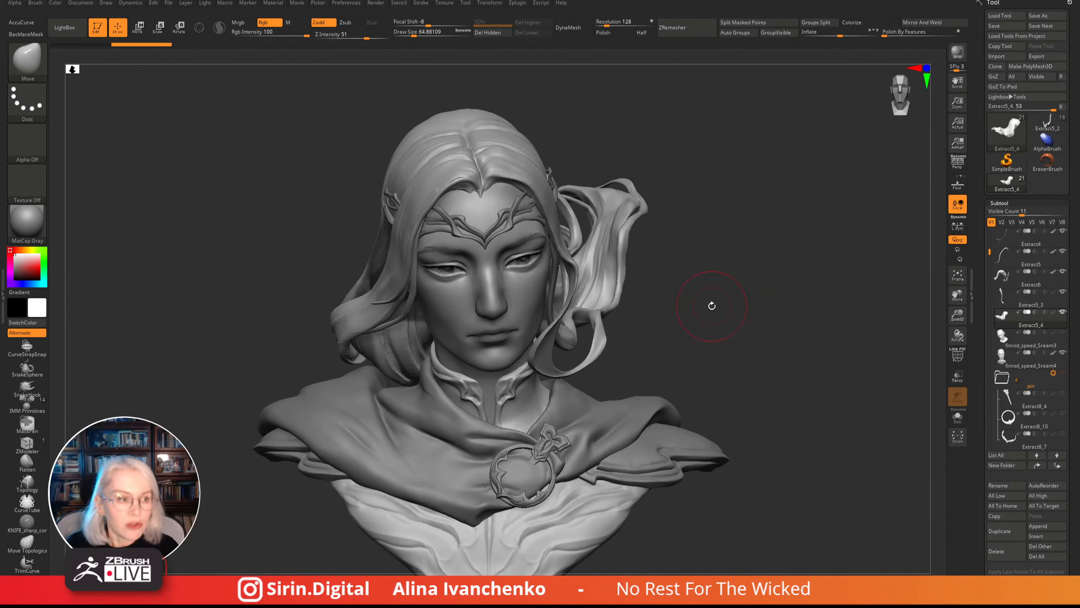
mouse_move(748, 287)
mouse_down()
mouse_move(690, 289)
mouse_move(713, 302)
mouse_move(723, 304)
mouse_move(695, 270)
mouse_move(718, 290)
mouse_move(660, 320)
mouse_move(748, 302)
mouse_move(648, 303)
mouse_up()
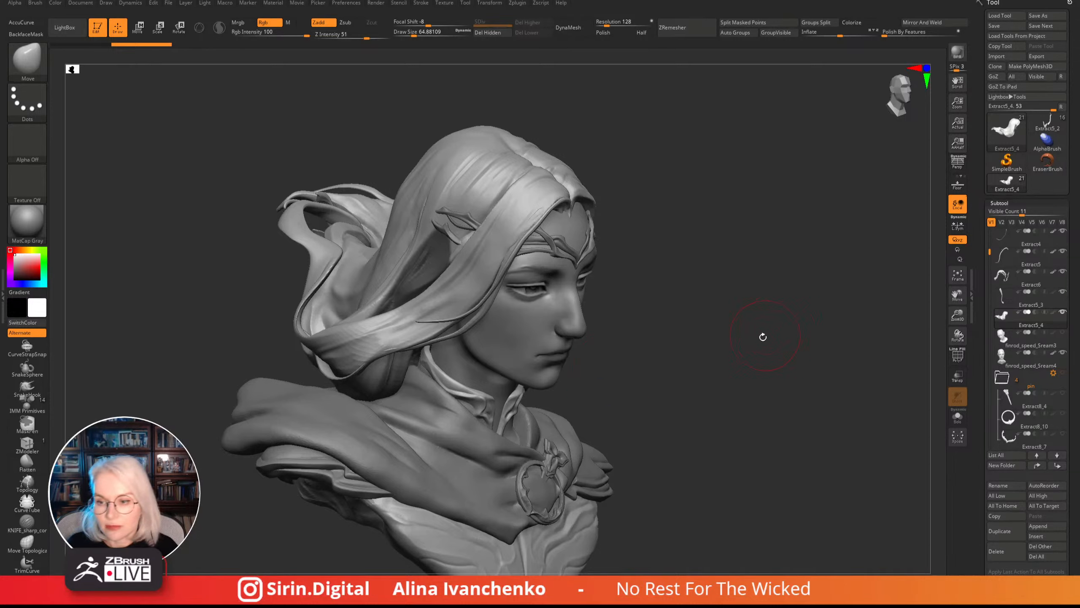
mouse_move(761, 336)
mouse_down()
mouse_move(716, 352)
mouse_move(651, 320)
mouse_up()
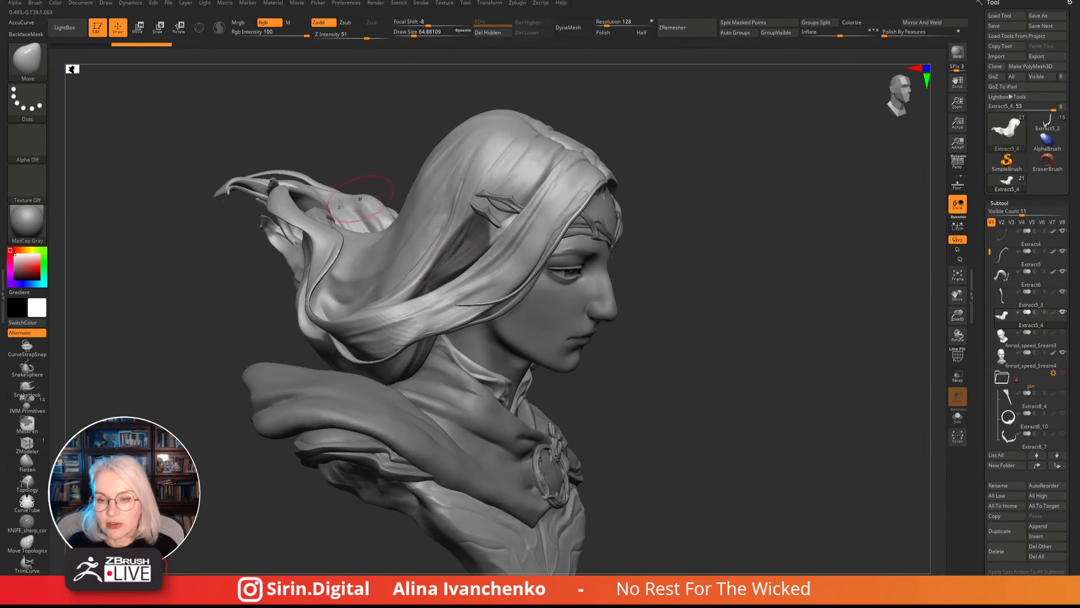
mouse_move(711, 241)
mouse_down()
mouse_move(655, 246)
mouse_move(685, 298)
mouse_move(678, 283)
mouse_move(434, 255)
mouse_up()
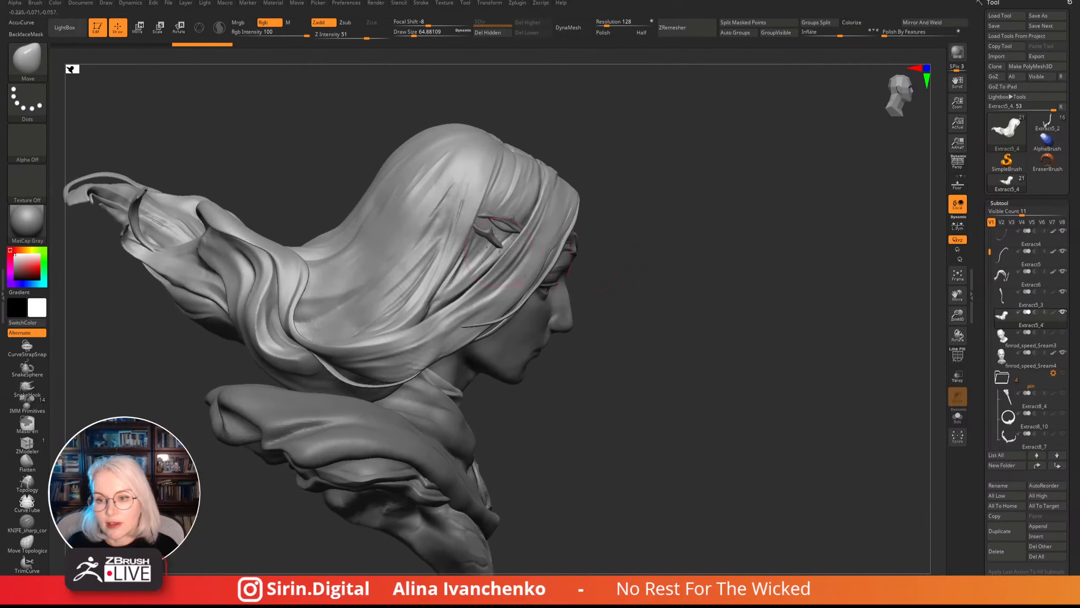
drag(704, 230, 680, 282)
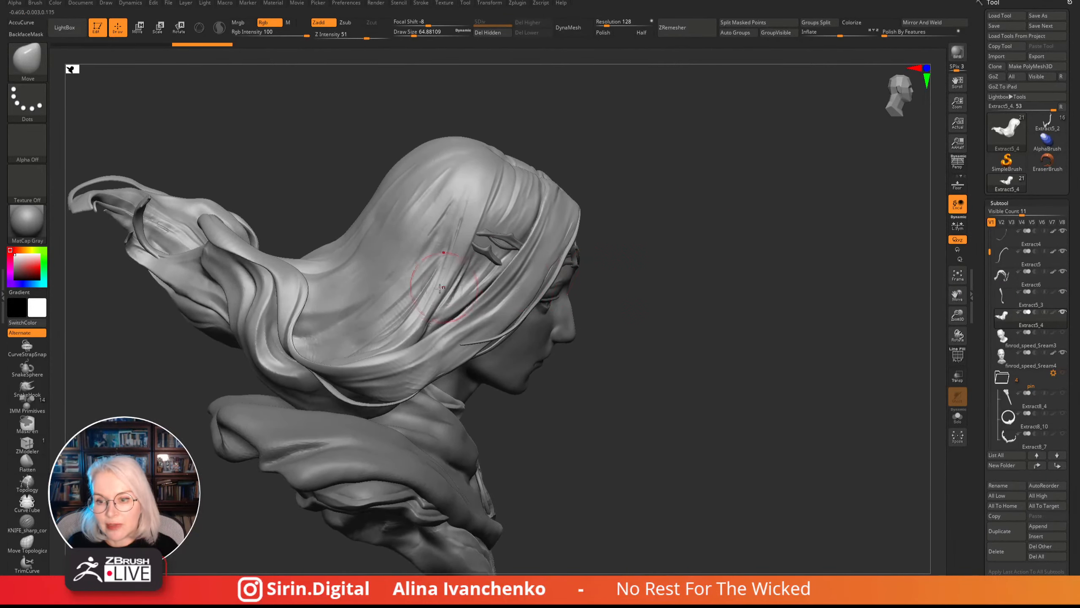
- Mask the main hair mass with a lasso, leaving only the strands just behind the ear editable
mouse_move(445, 320)
ctrl+mouse_down()
mouse_move(473, 217)
mouse_move(411, 341)
mouse_move(476, 294)
ctrl+mouse_up()
ctrl+click(607, 283)
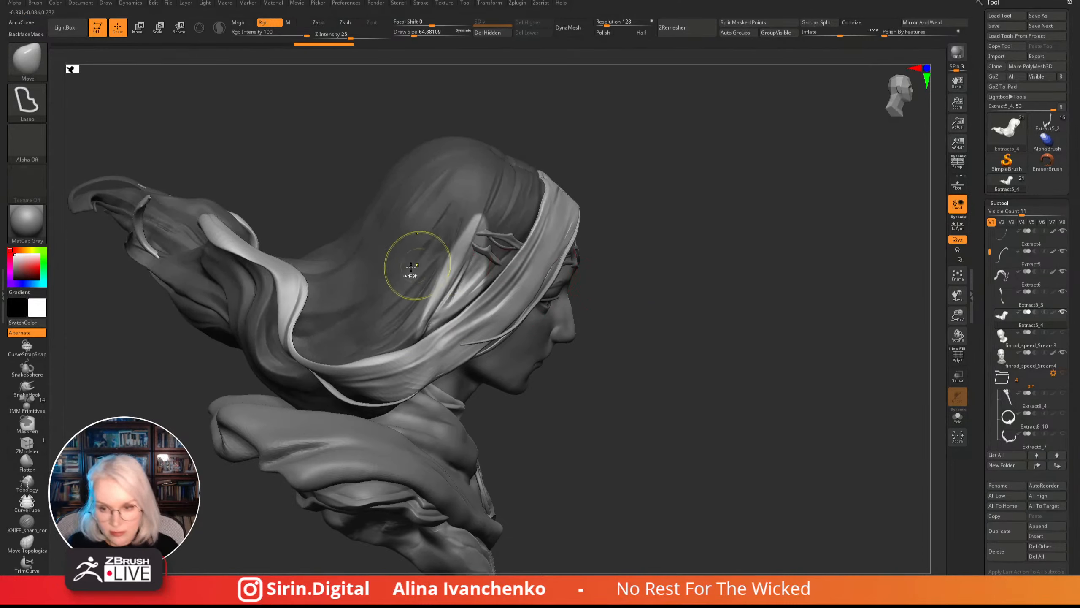
mouse_move(480, 207)
ctrl+mouse_down()
mouse_move(404, 264)
mouse_move(428, 310)
mouse_move(404, 343)
mouse_move(391, 343)
ctrl+mouse_up()
shift+drag(650, 223, 634, 226)
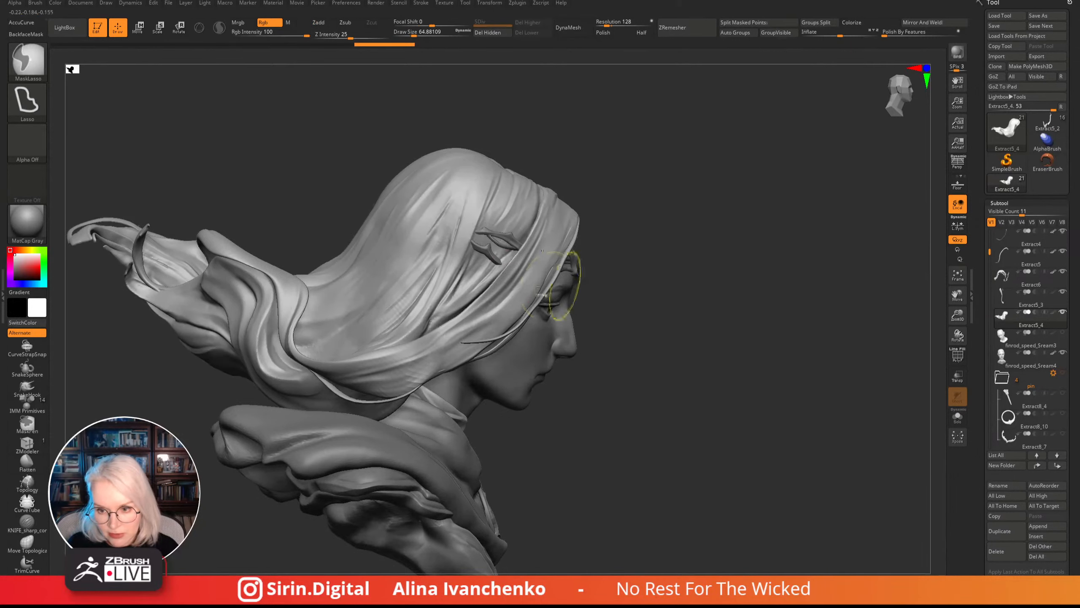
mouse_move(481, 223)
ctrl+mouse_down()
mouse_move(494, 276)
mouse_move(472, 302)
mouse_move(443, 284)
mouse_move(419, 337)
mouse_move(442, 343)
ctrl+mouse_up()
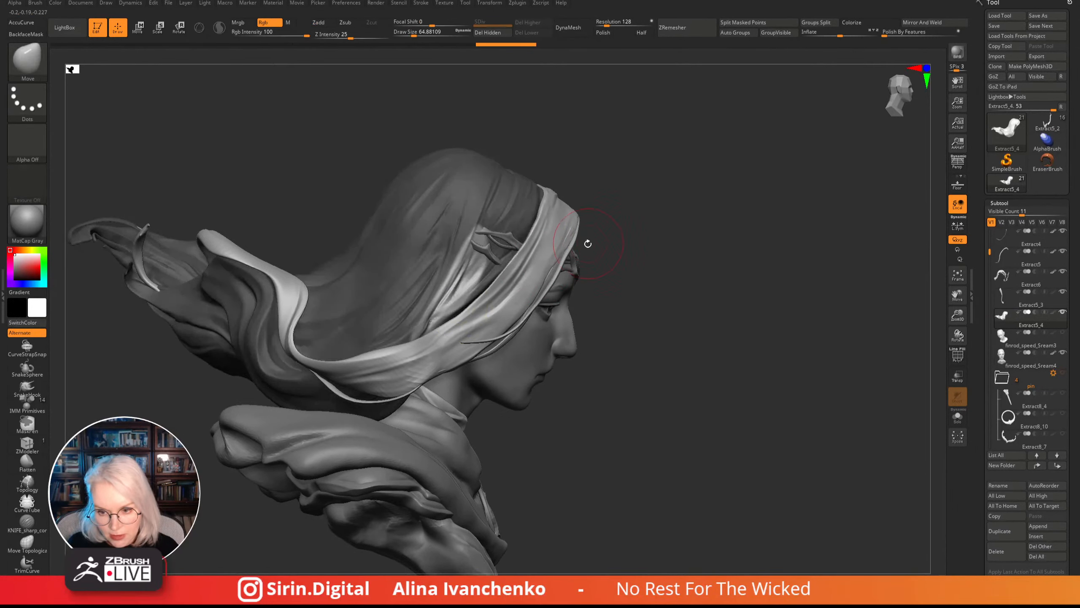
- Set the Move brush draw size to about 59 and reshape the unmasked strands behind the ear
drag(632, 235, 645, 233)
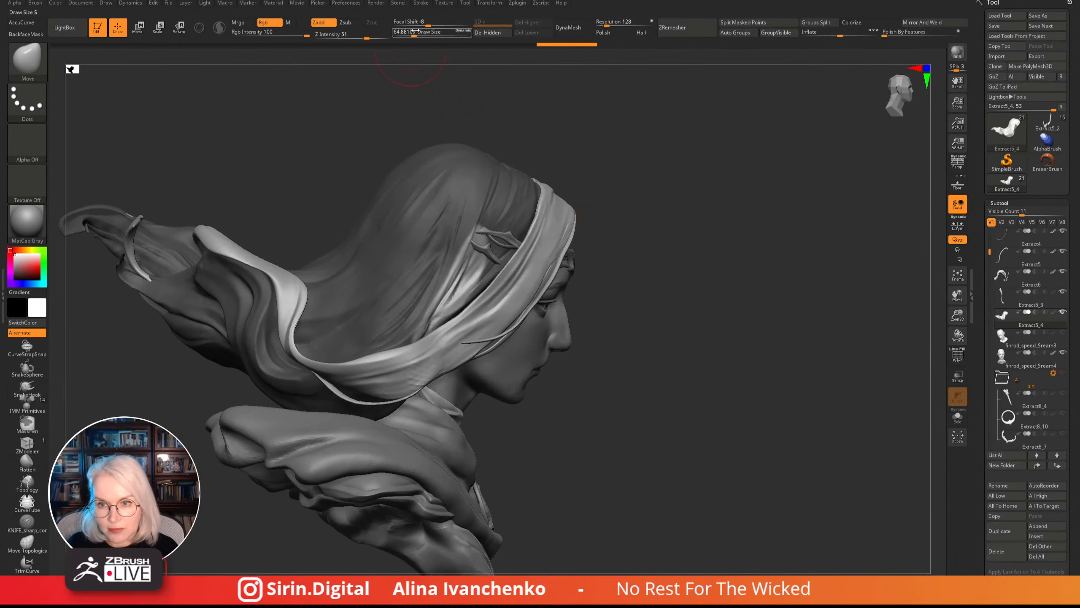
mouse_move(418, 31)
mouse_down()
mouse_move(403, 31)
mouse_move(415, 32)
mouse_up()
mouse_move(487, 83)
mouse_down()
mouse_move(473, 87)
mouse_move(430, 312)
mouse_up()
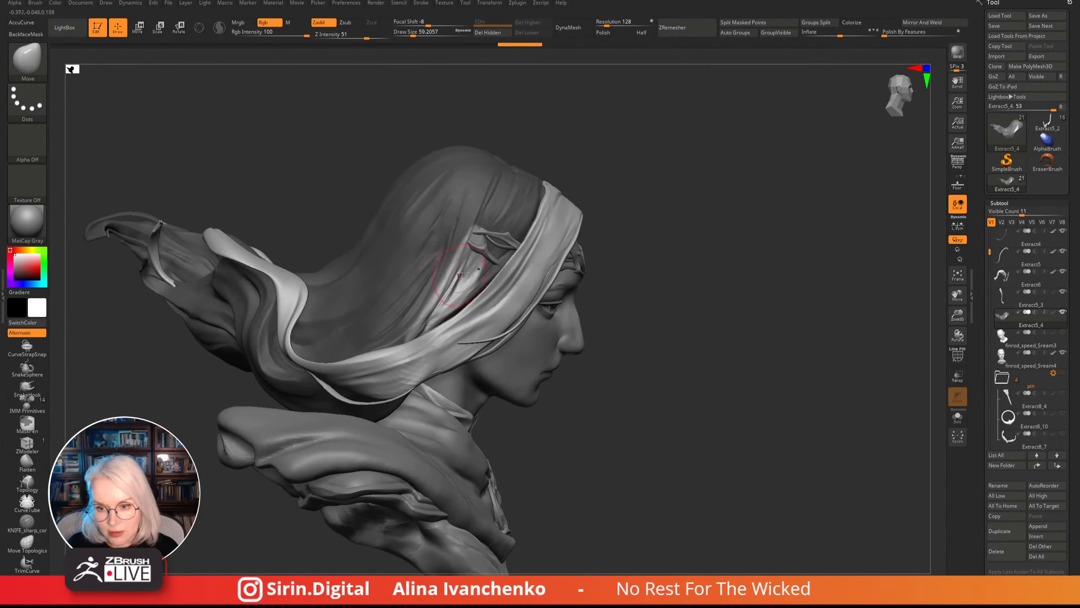
mouse_move(745, 224)
mouse_down()
mouse_move(762, 193)
mouse_move(774, 241)
mouse_move(682, 296)
mouse_move(667, 325)
mouse_move(666, 257)
mouse_move(699, 258)
mouse_move(689, 242)
mouse_up()
- Carve strand grooves into the back of the main hair using the DamStandard brush at draw size about 44
key(b)
key(d)
key(s)
click(409, 37)
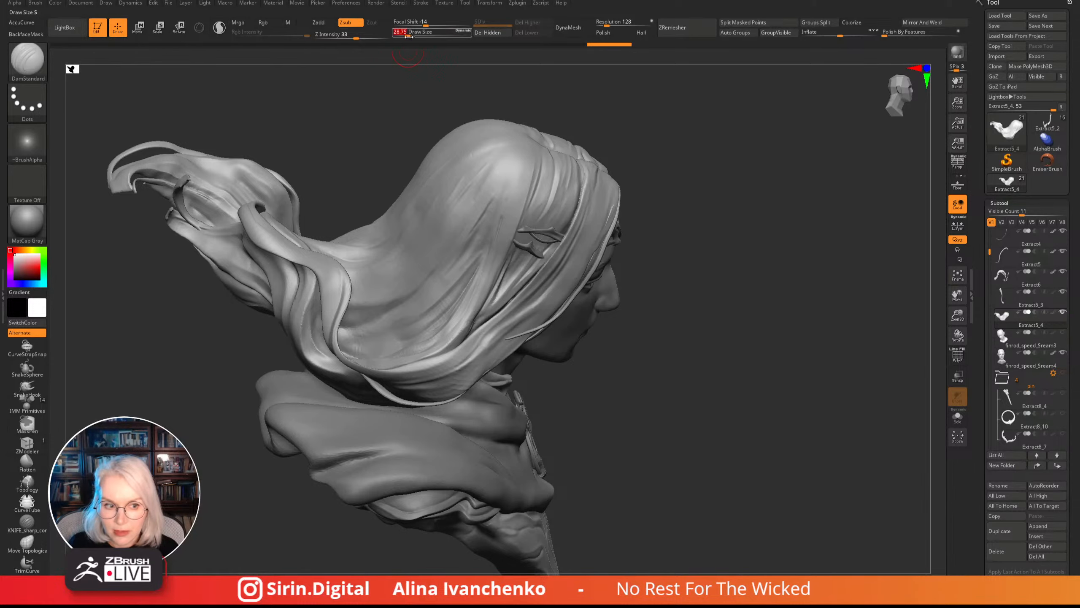
alt+drag(385, 110, 404, 105)
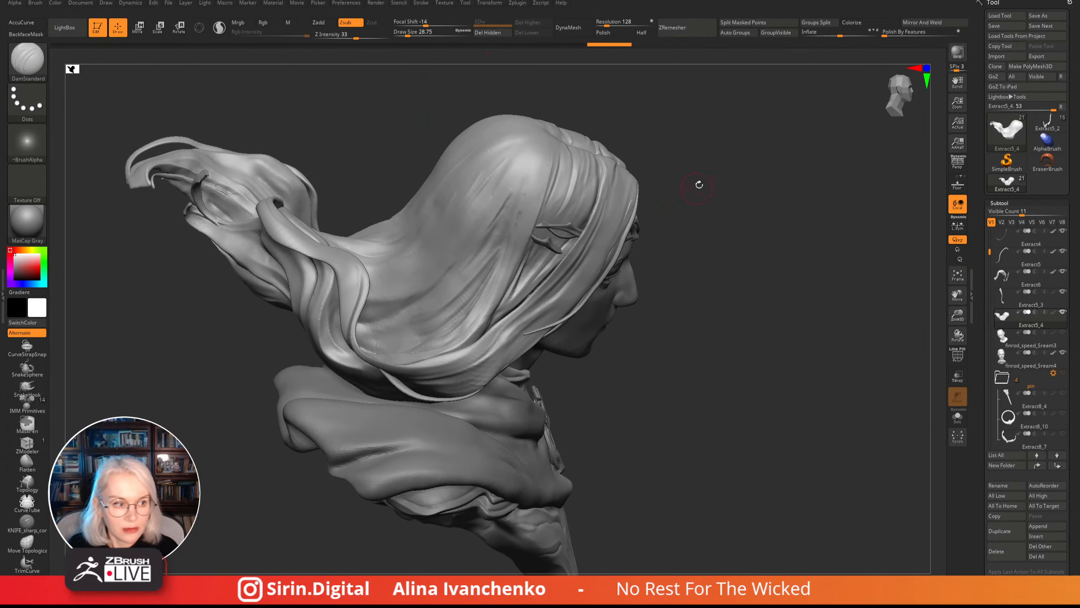
drag(679, 259, 697, 308)
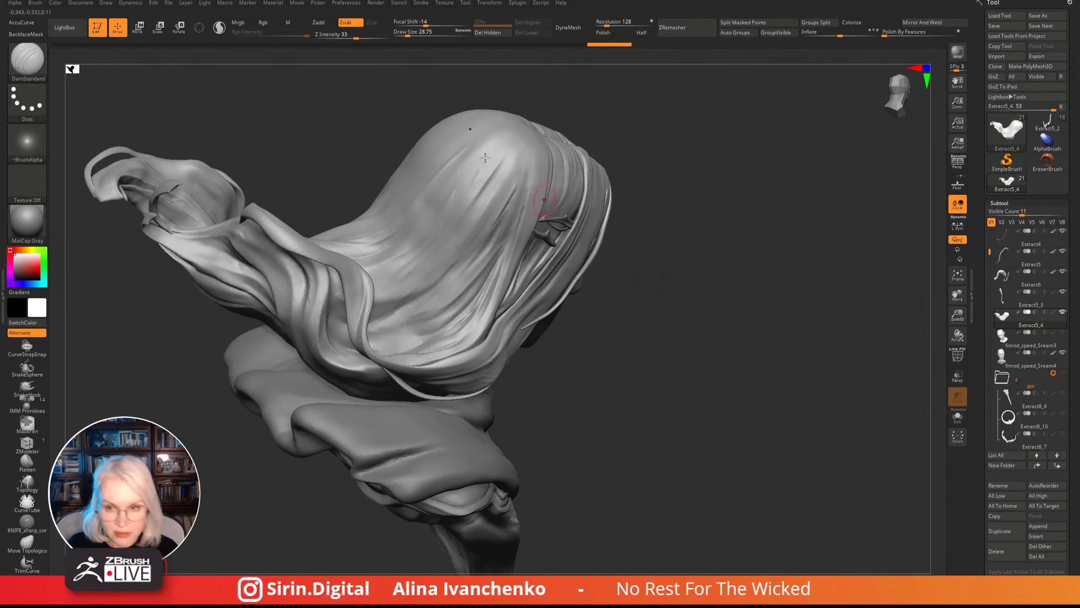
drag(407, 35, 411, 35)
mouse_move(701, 276)
mouse_down()
mouse_move(676, 299)
mouse_move(650, 286)
mouse_up()
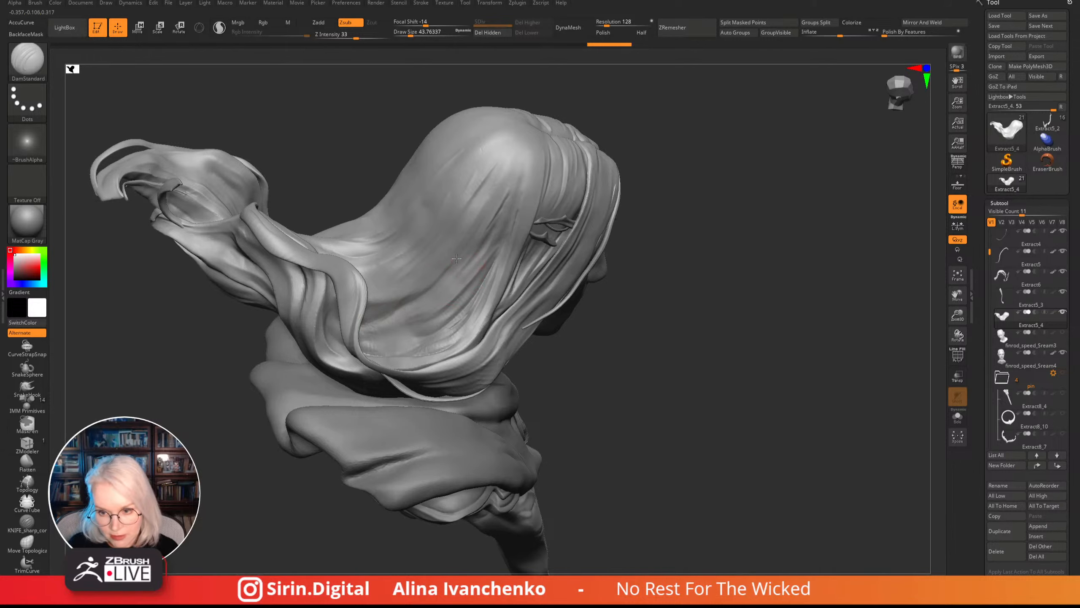
drag(387, 318, 382, 339)
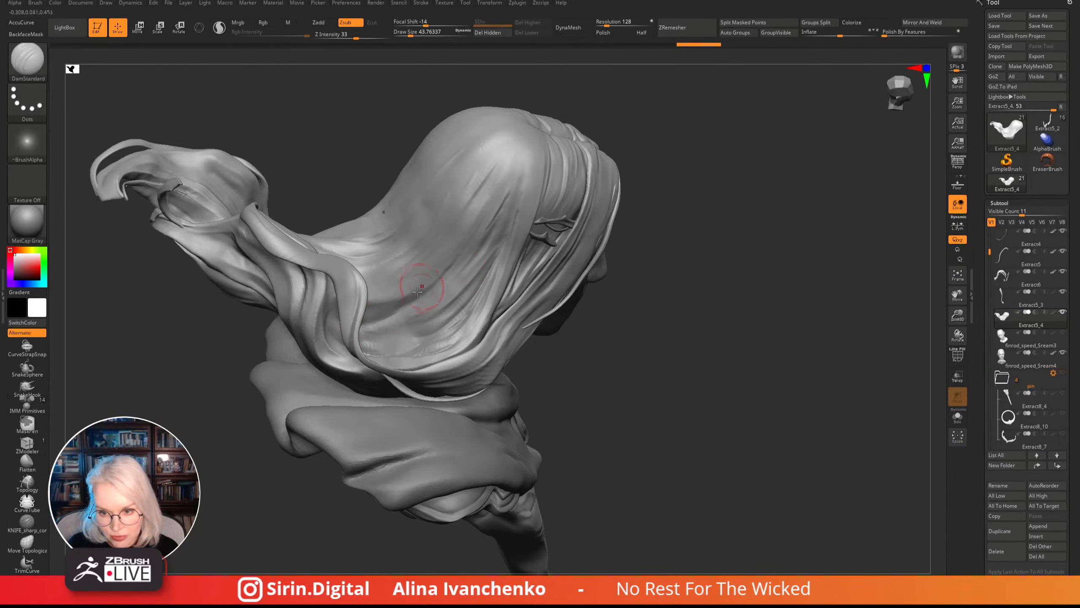
drag(451, 269, 457, 266)
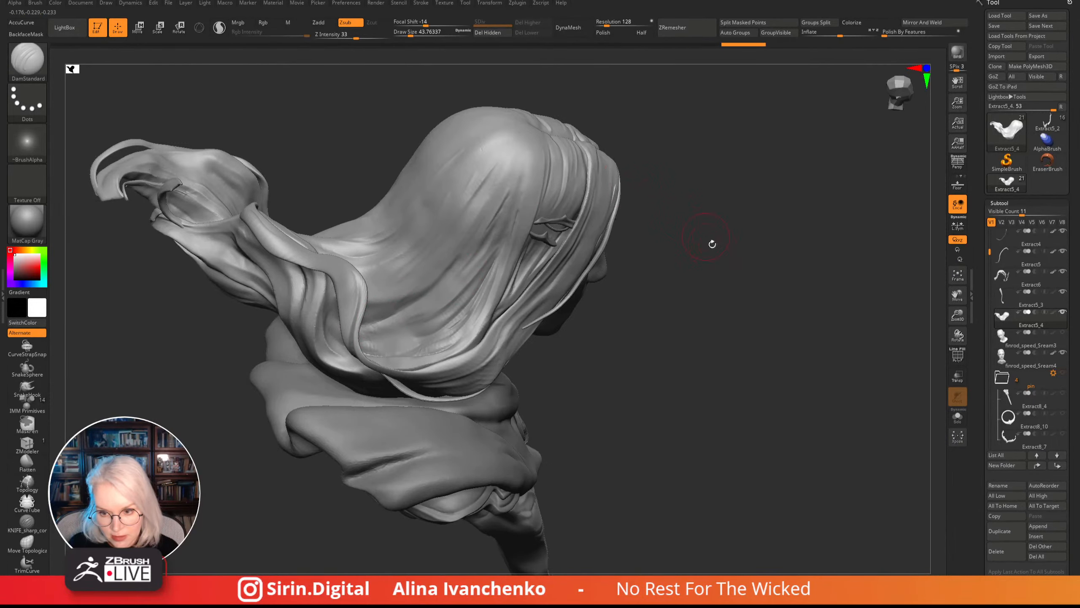
- Carve and smooth the main hair's grooves beside the curling strand low on the back of the head
drag(709, 239, 684, 302)
mouse_move(362, 330)
mouse_down()
mouse_move(365, 345)
mouse_move(383, 332)
mouse_move(370, 332)
mouse_up()
key(shift)
mouse_move(623, 301)
mouse_down()
mouse_move(665, 277)
mouse_move(665, 301)
mouse_up()
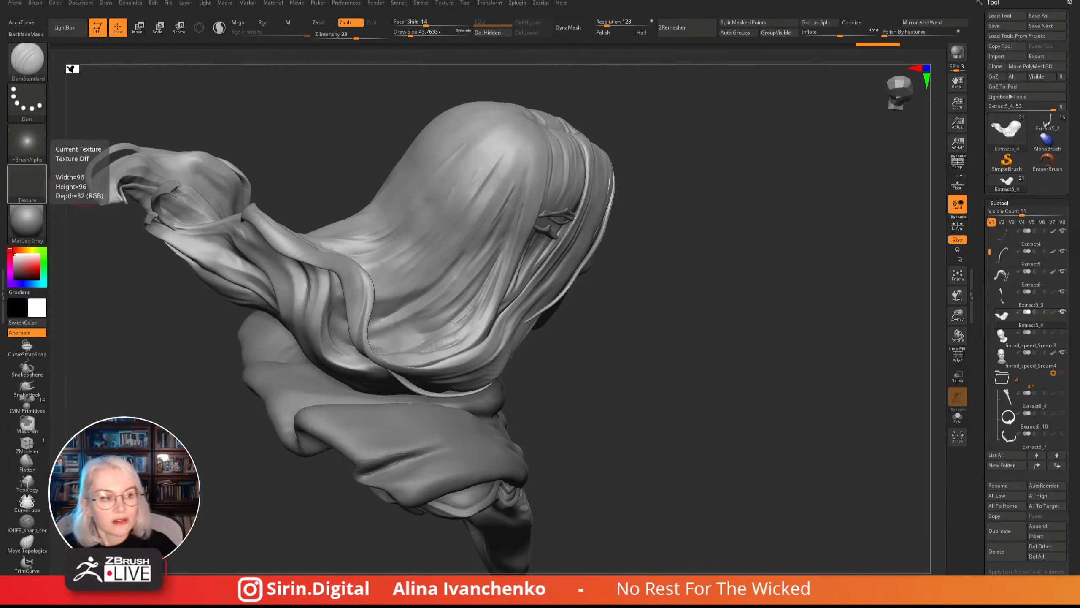
mouse_move(620, 298)
mouse_down()
mouse_move(678, 338)
mouse_move(596, 340)
mouse_up()
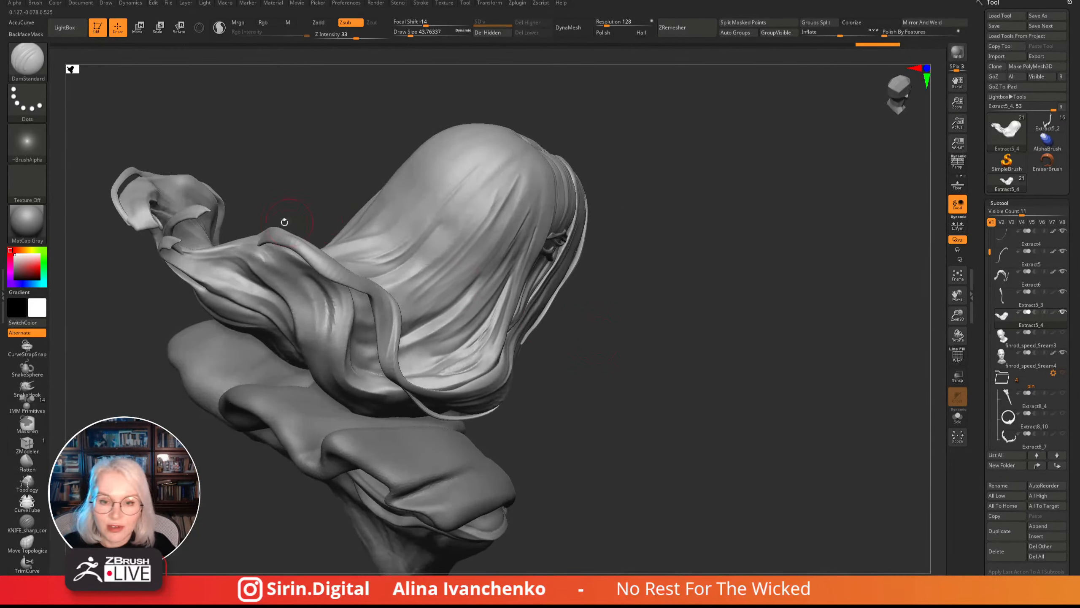
- Select the curling loose strand at the back of the hair and nudge its upper bend with the Move brush
alt+click(284, 239)
key(b)
key(m)
key(v)
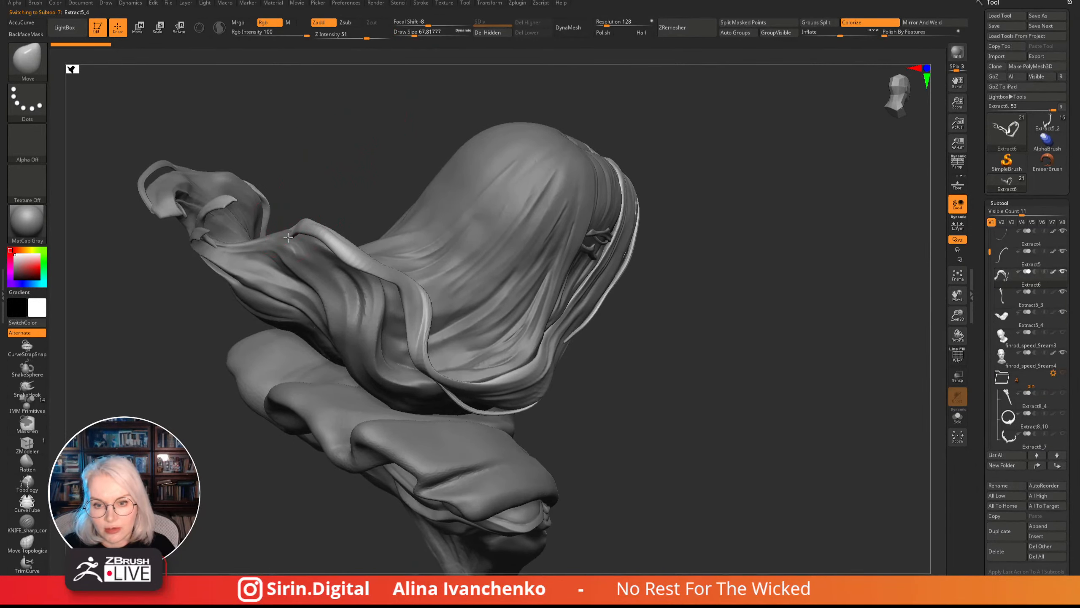
alt+click(292, 231)
mouse_move(292, 231)
mouse_down()
mouse_move(330, 181)
mouse_move(253, 241)
mouse_move(314, 173)
mouse_move(283, 212)
mouse_up()
alt+click(275, 235)
- Reselect the main hair mass and adjust its windblown back section with the Move brush
drag(248, 338, 666, 252)
alt+click(463, 208)
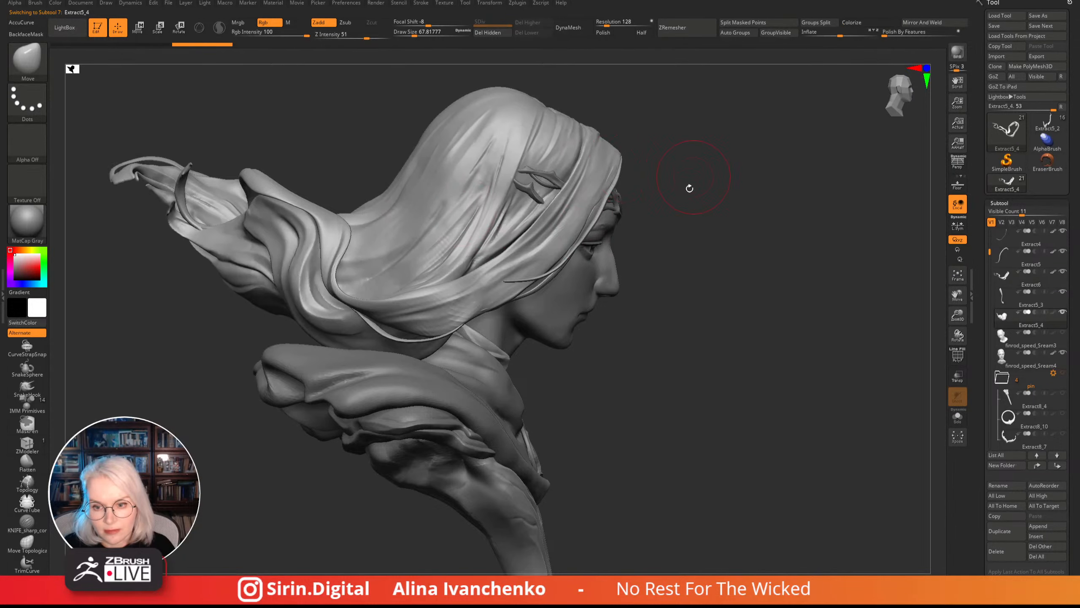
drag(690, 188, 668, 283)
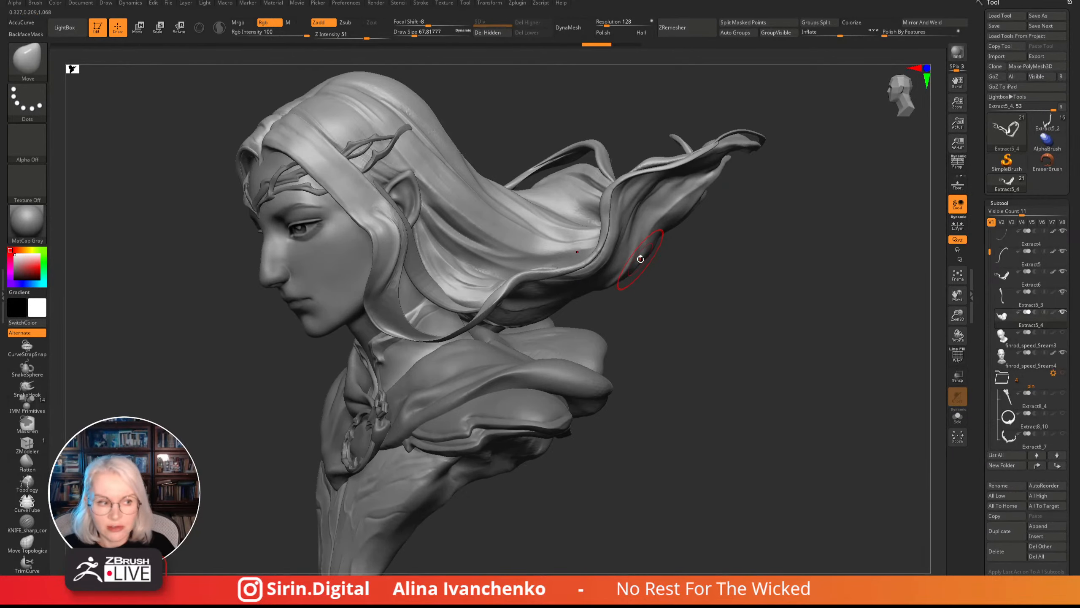
drag(712, 314, 659, 358)
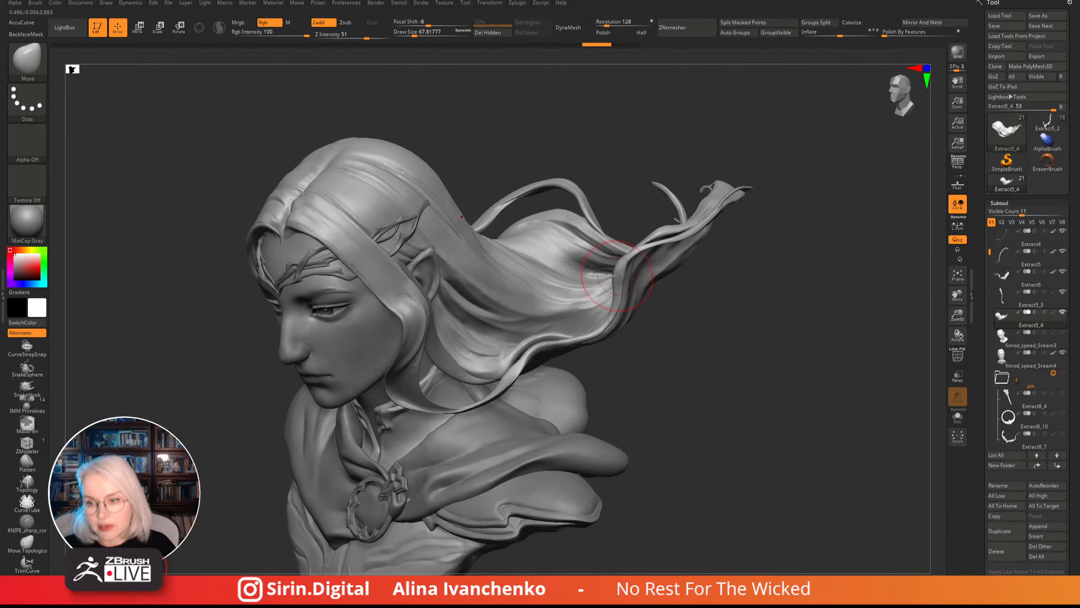
drag(719, 307, 698, 369)
drag(620, 354, 624, 368)
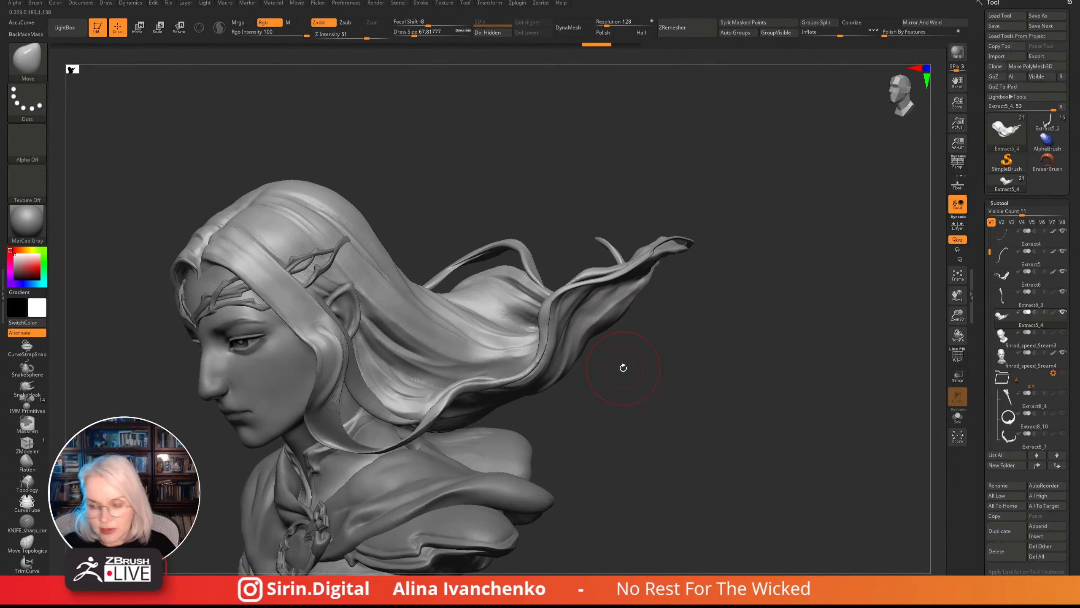
- Carve a groove along the outer side of the windblown lock using DamStandard at draw size about 54
key(b)
key(d)
key(s)
drag(410, 36, 412, 36)
mouse_move(485, 92)
mouse_down()
mouse_move(609, 352)
mouse_move(579, 332)
mouse_up()
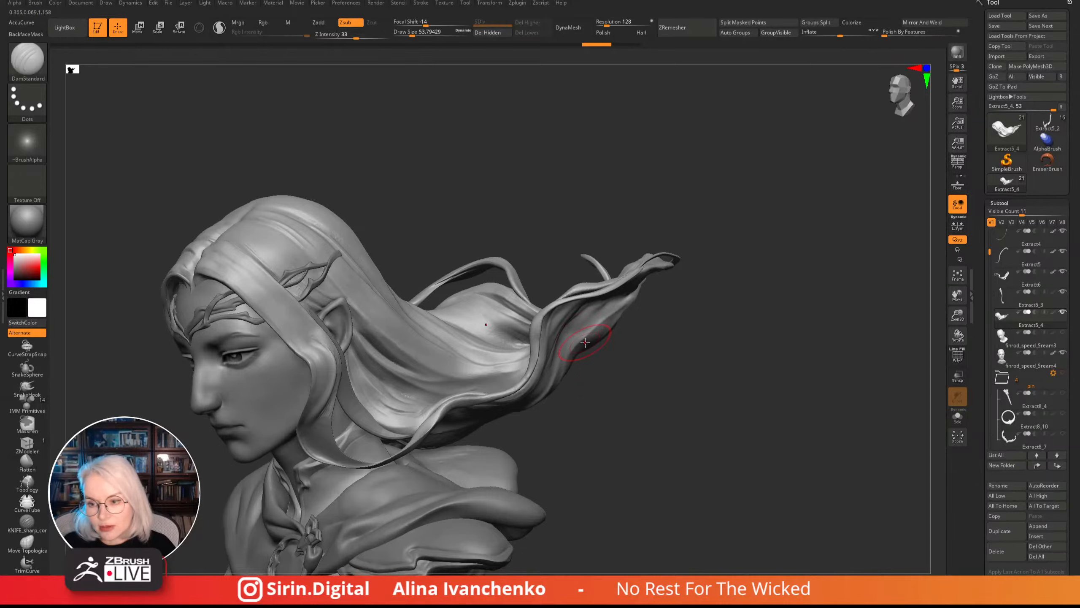
- Reshape the underside of the windblown lock with the Move brush and smooth its folds
key(b)
key(m)
key(v)
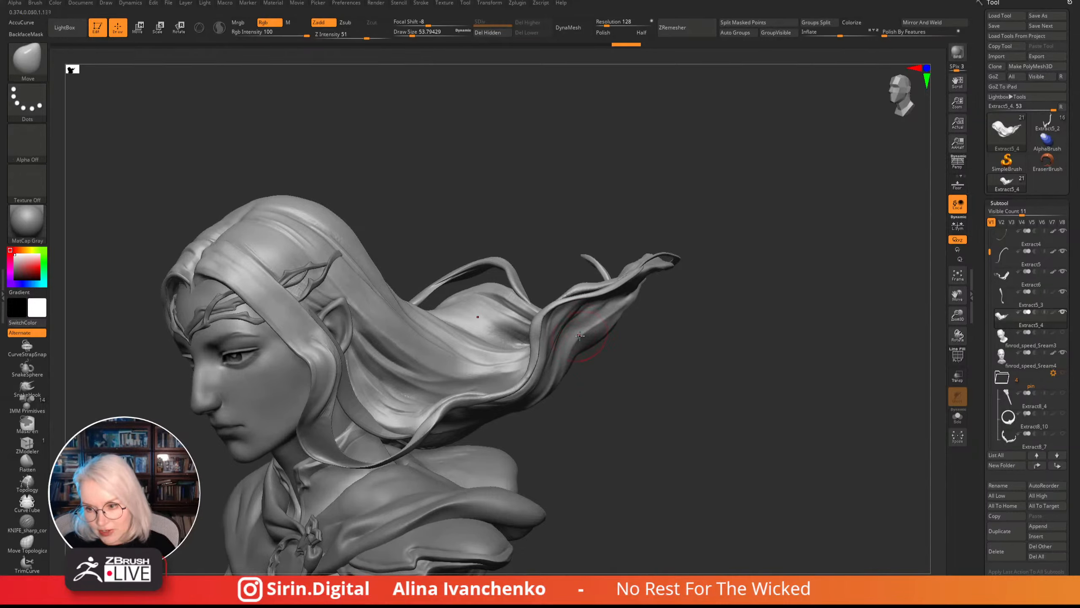
drag(656, 317, 604, 302)
mouse_move(562, 362)
mouse_down()
mouse_move(660, 323)
mouse_move(615, 347)
mouse_move(600, 318)
mouse_move(553, 337)
mouse_up()
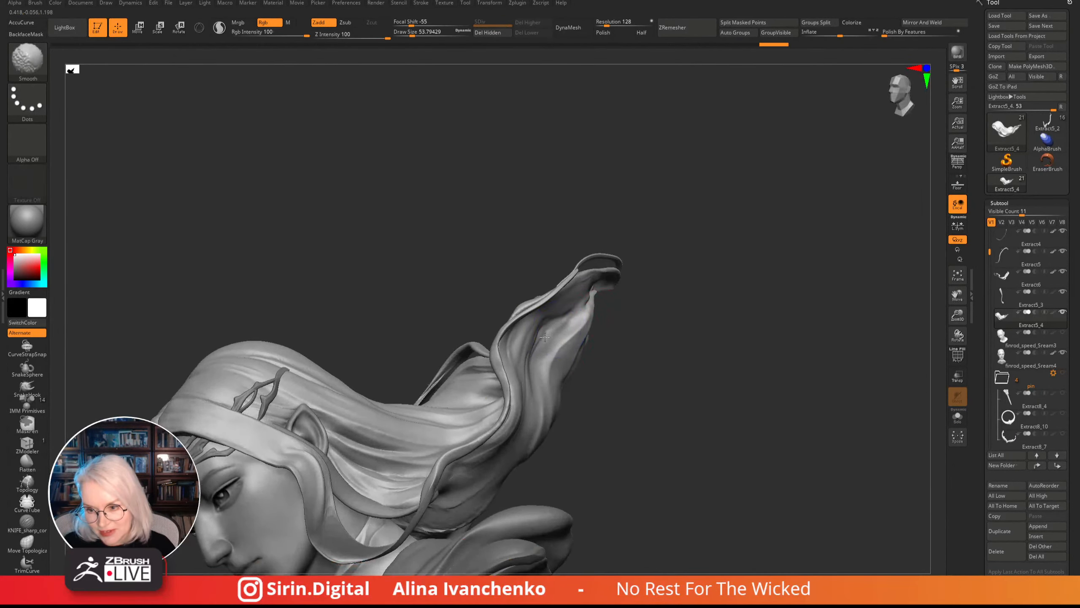
drag(613, 368, 628, 366)
drag(545, 338, 537, 341)
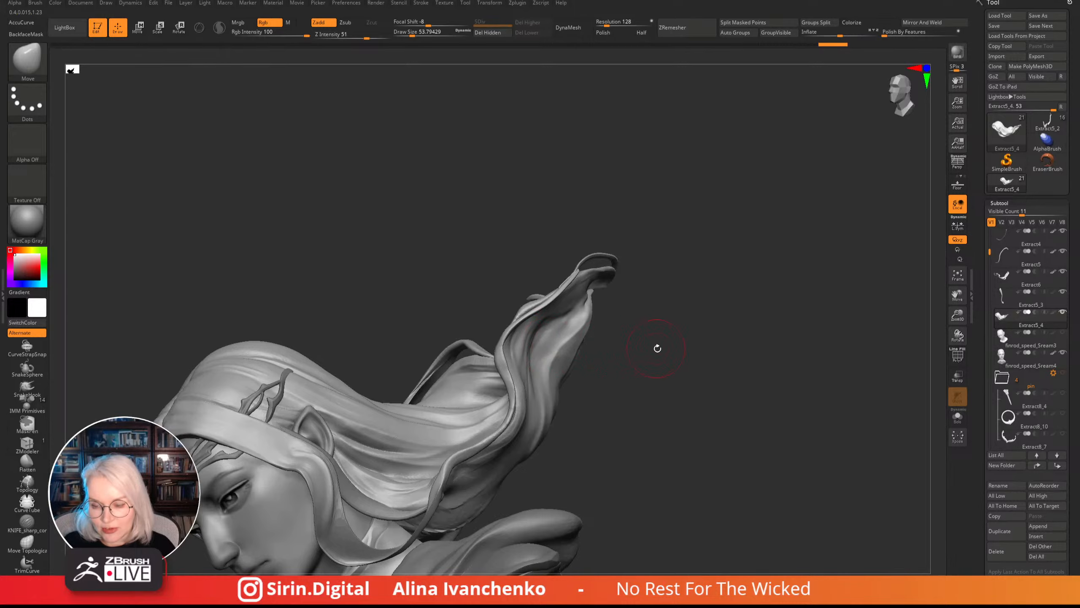
mouse_move(656, 345)
mouse_down()
mouse_move(725, 379)
mouse_move(736, 364)
mouse_move(680, 376)
mouse_move(692, 325)
mouse_move(672, 333)
mouse_move(660, 316)
mouse_move(592, 290)
mouse_move(669, 289)
mouse_move(697, 256)
mouse_move(750, 333)
mouse_move(652, 379)
mouse_move(632, 369)
mouse_move(665, 393)
mouse_move(627, 373)
mouse_move(651, 349)
mouse_up()
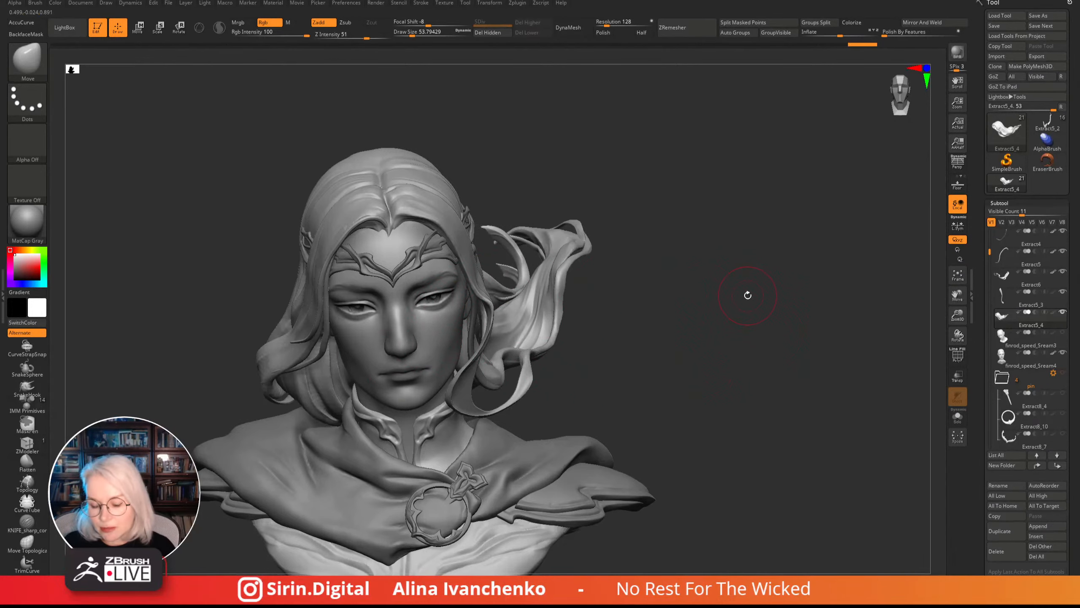
- Adjust the silhouette of the windblown hair tip in front view with the Move brush
alt+drag(699, 315, 698, 332)
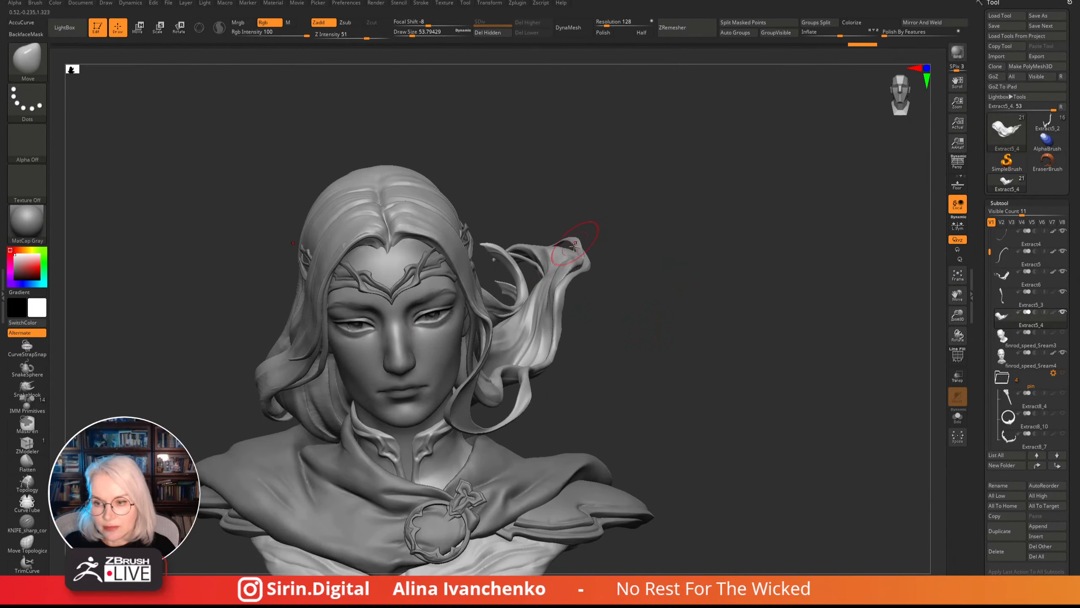
drag(640, 272, 649, 263)
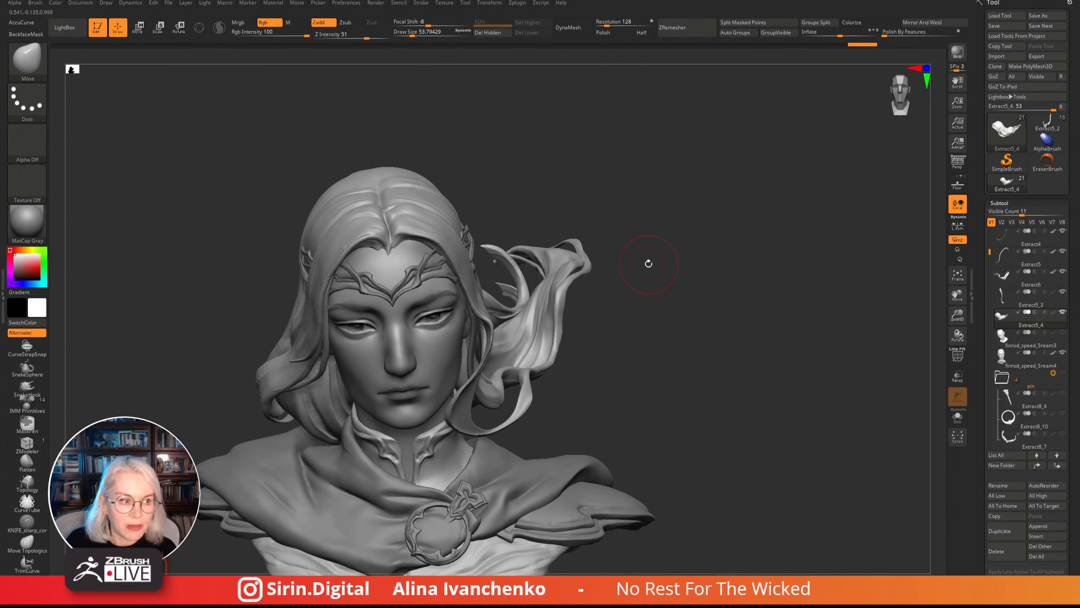
alt+drag(689, 291, 656, 333)
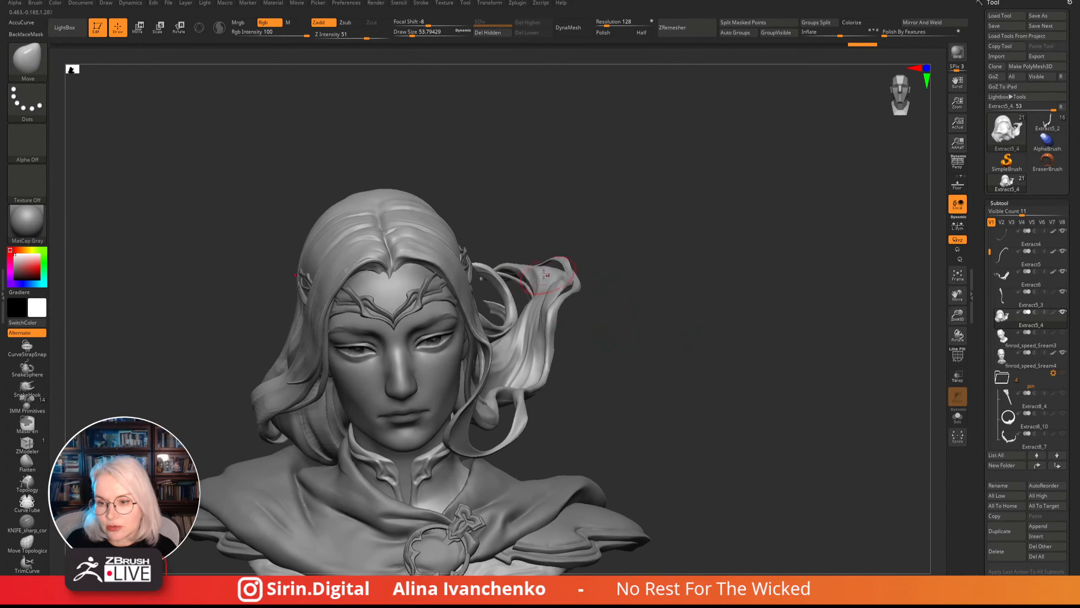
drag(575, 361, 551, 356)
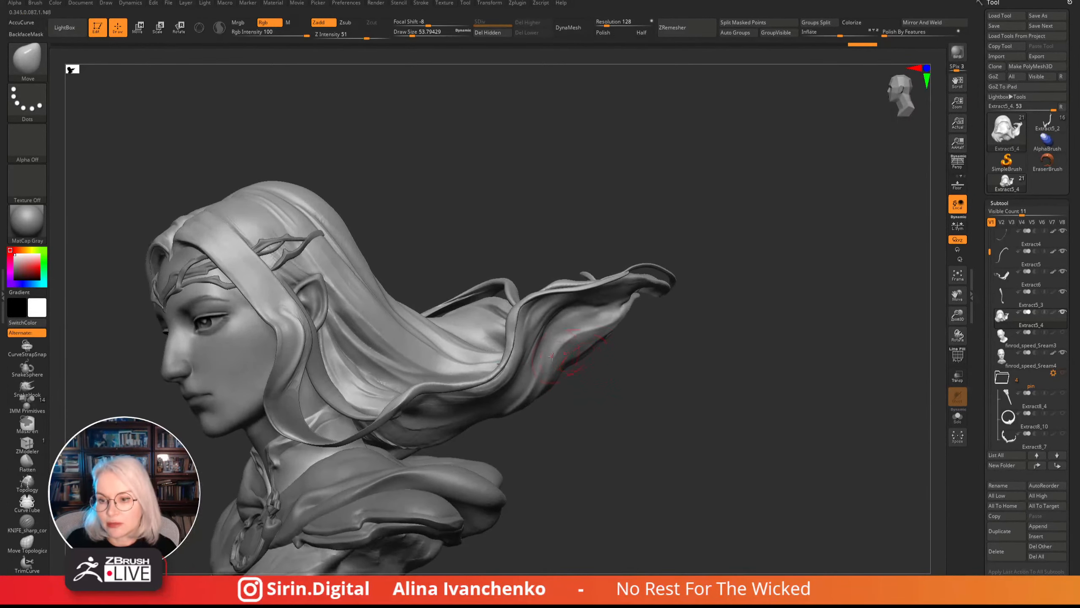
- Refine the edge of the windblown lock in side view and check the bust from three-quarter view
drag(553, 437, 559, 273)
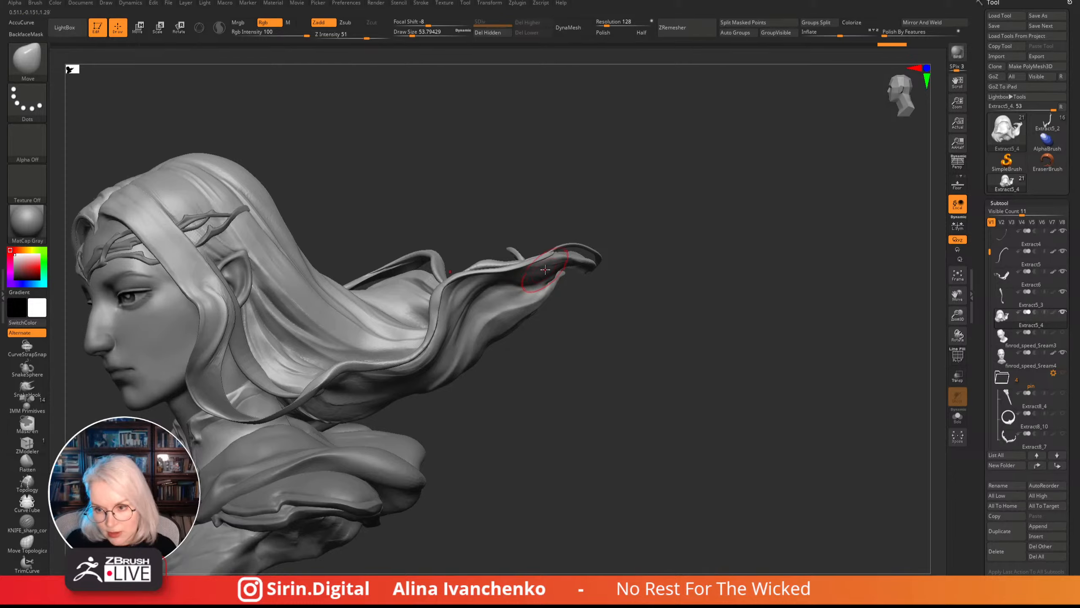
mouse_move(579, 325)
mouse_down()
mouse_move(610, 333)
mouse_move(610, 366)
mouse_move(636, 306)
mouse_move(570, 322)
mouse_up()
drag(494, 341, 595, 311)
drag(618, 365, 662, 359)
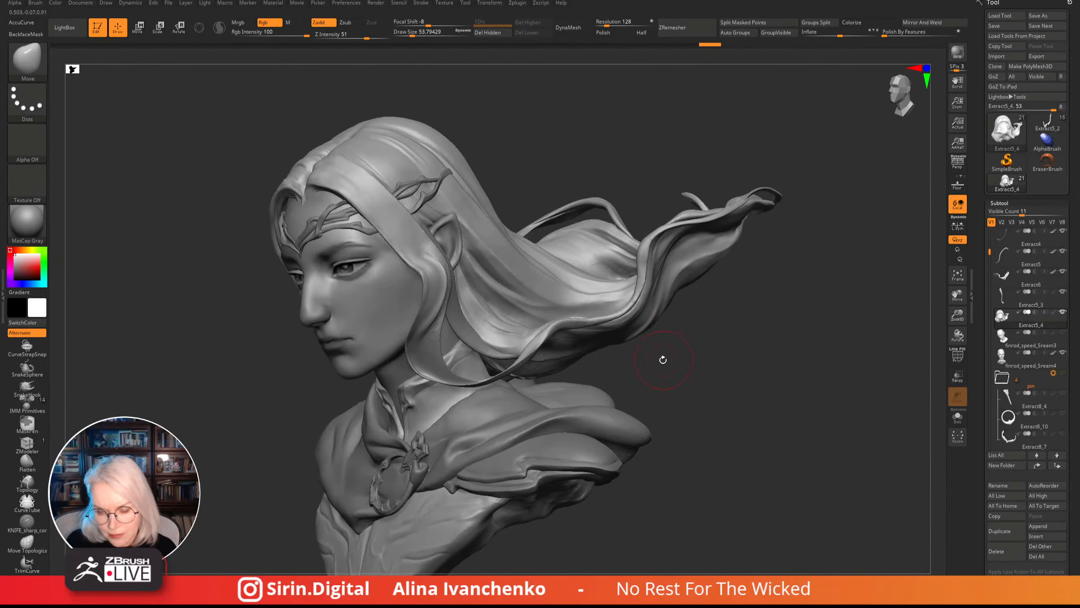
- Select the main hair subtool Extract5_4 and isolate it from the rest of the bust
alt+click(421, 235)
drag(553, 298, 476, 346)
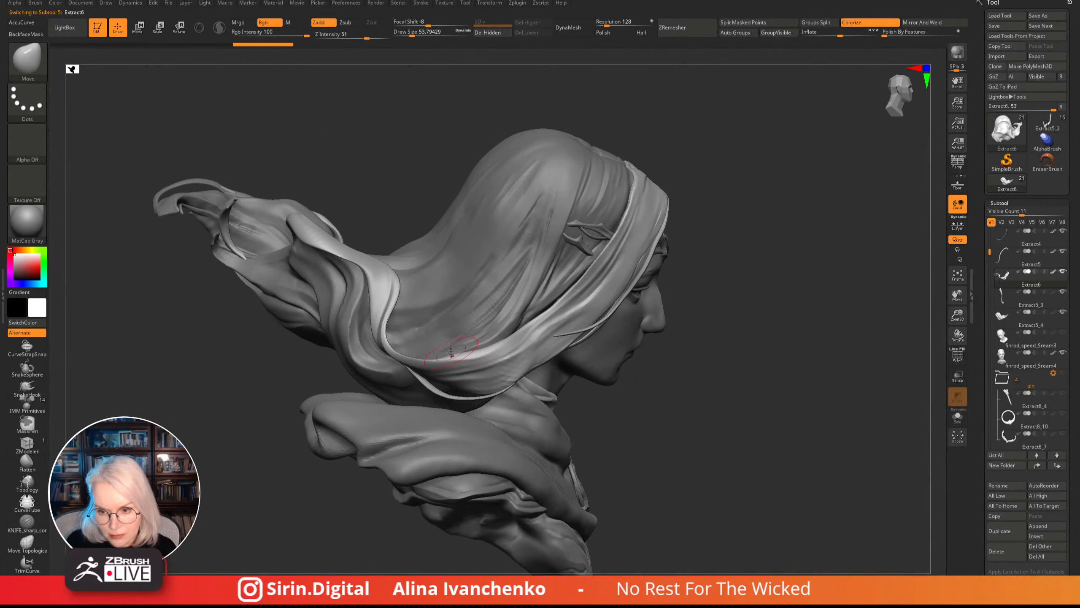
drag(728, 334, 697, 336)
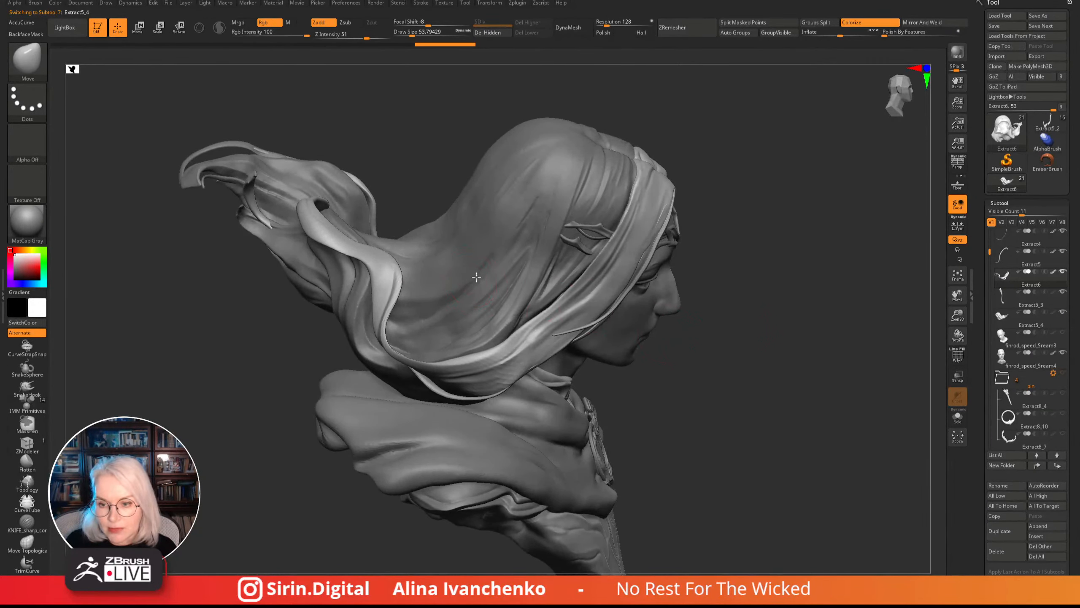
click(956, 414)
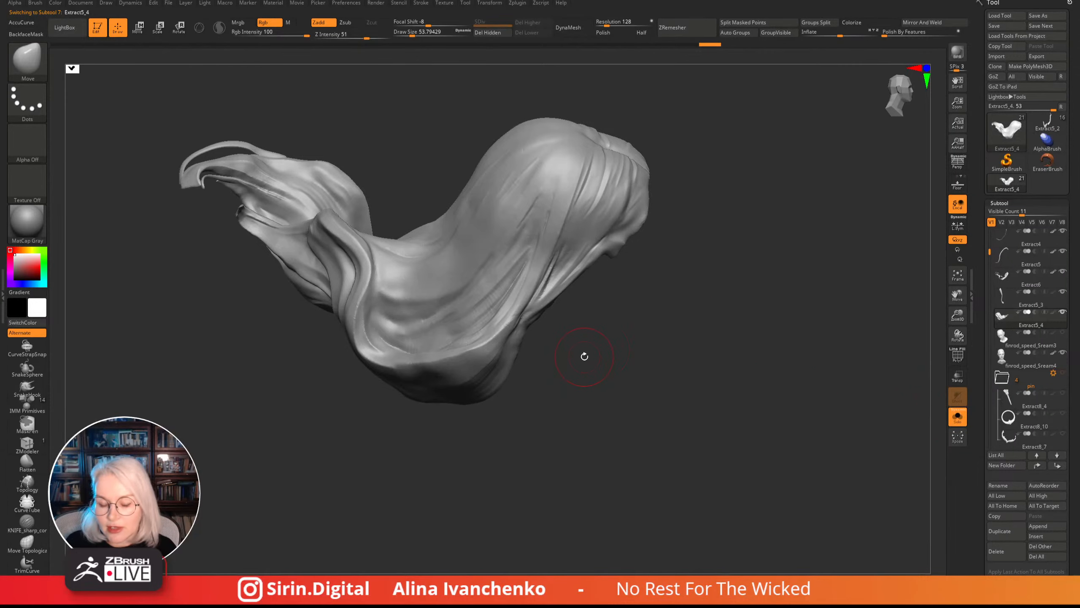
- Carve curved folds with DamStandard at draw size about 54 where the back hair meets the windblown lock
mouse_move(761, 307)
mouse_down()
mouse_move(691, 400)
mouse_move(673, 402)
mouse_up()
key(b)
key(d)
key(s)
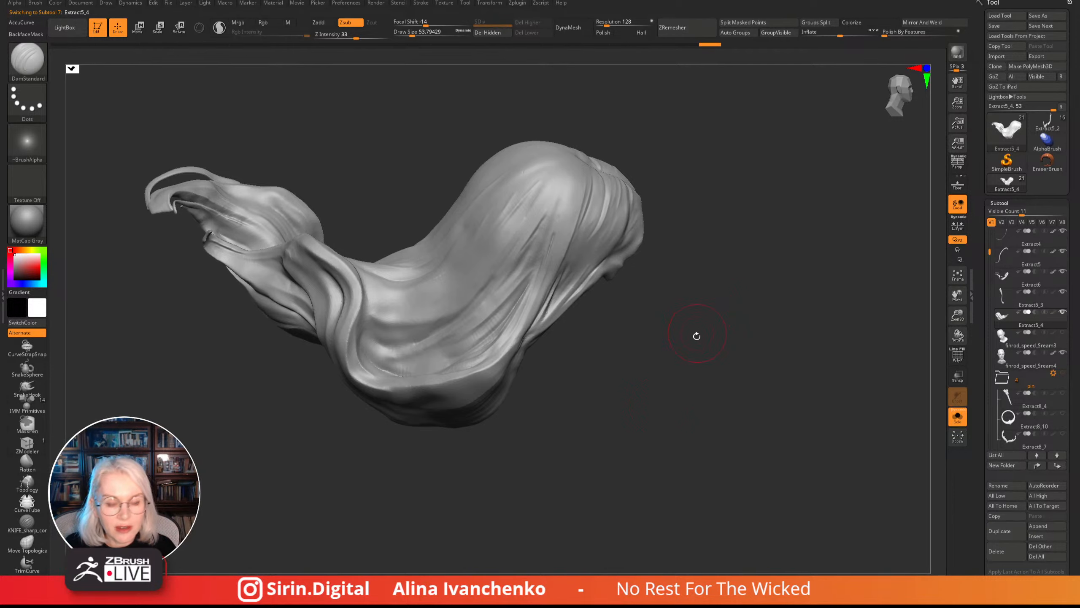
drag(696, 336, 646, 400)
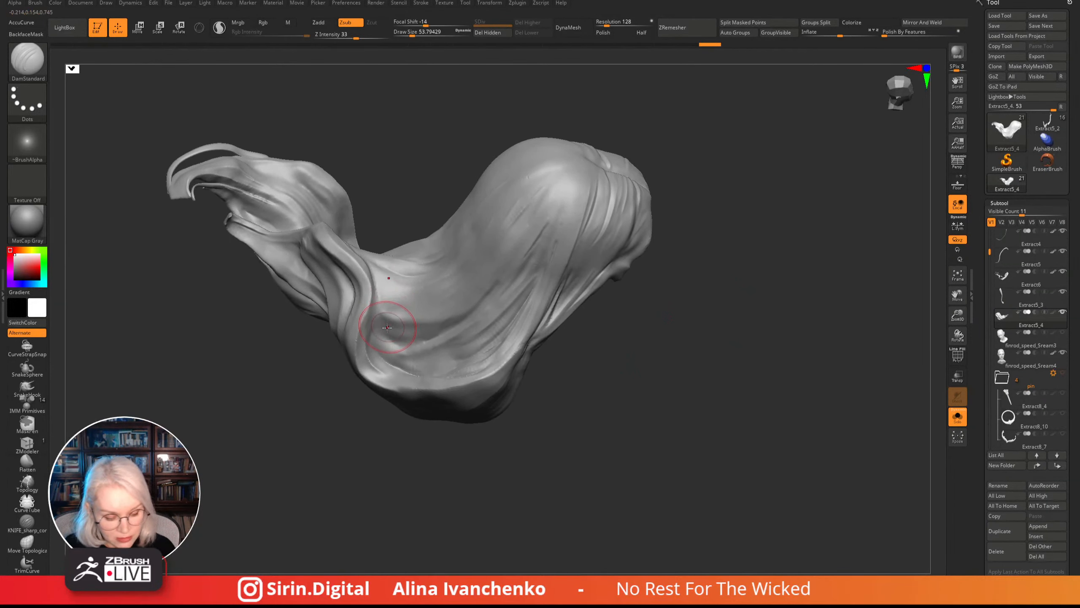
drag(376, 290, 389, 316)
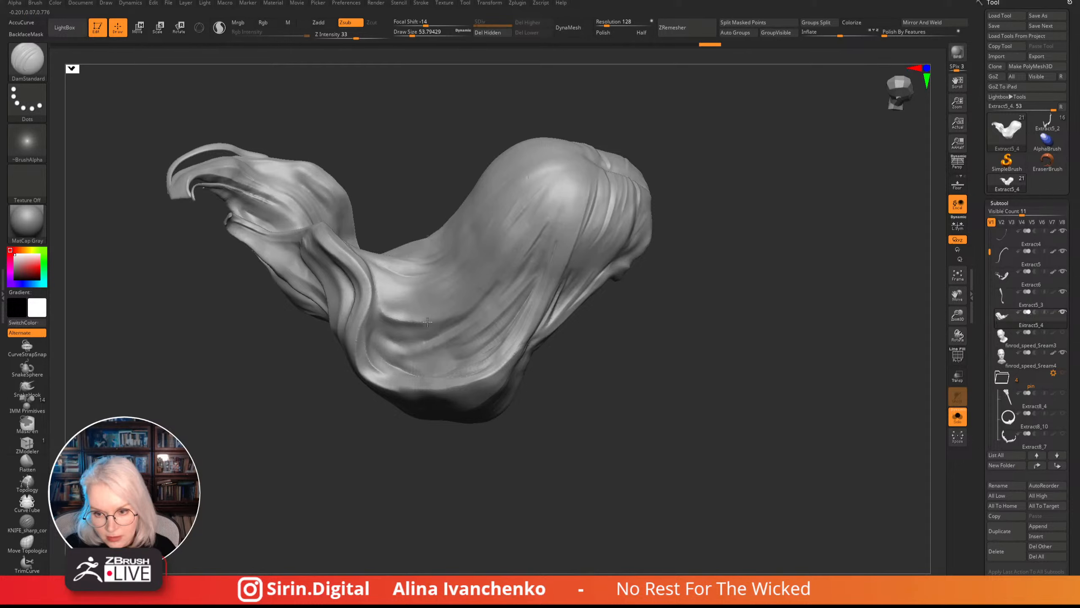
mouse_move(666, 314)
mouse_down()
mouse_move(651, 340)
mouse_move(579, 367)
mouse_up()
drag(379, 276, 380, 275)
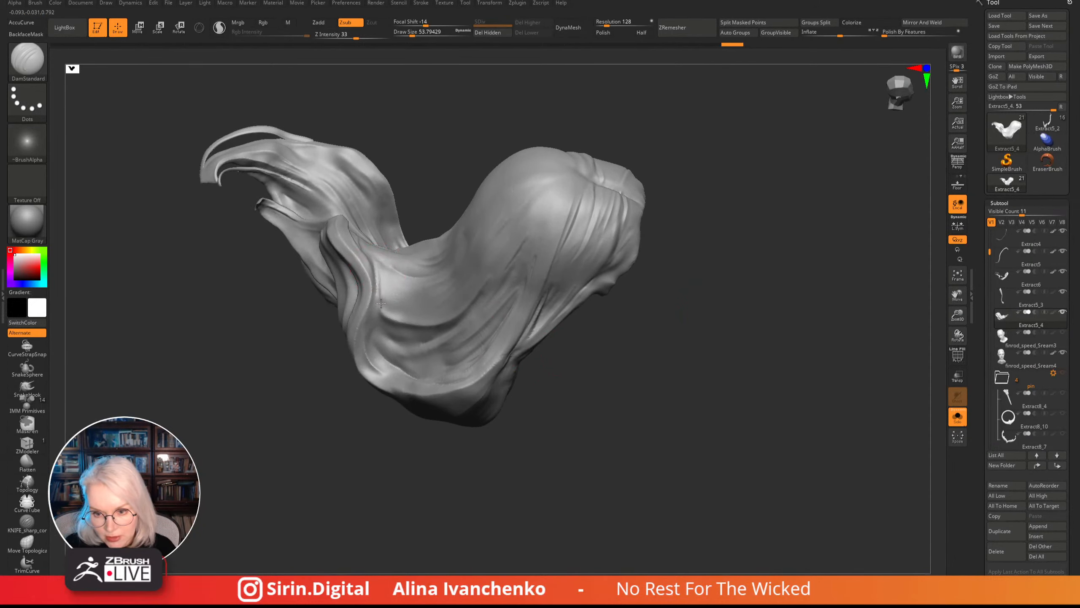
drag(387, 313, 407, 321)
mouse_move(553, 366)
mouse_down()
mouse_move(629, 393)
mouse_move(528, 372)
mouse_up()
- Enable Sculptris Pro and inspect the hair mesh's polygon density with the polyframe display
click(219, 28)
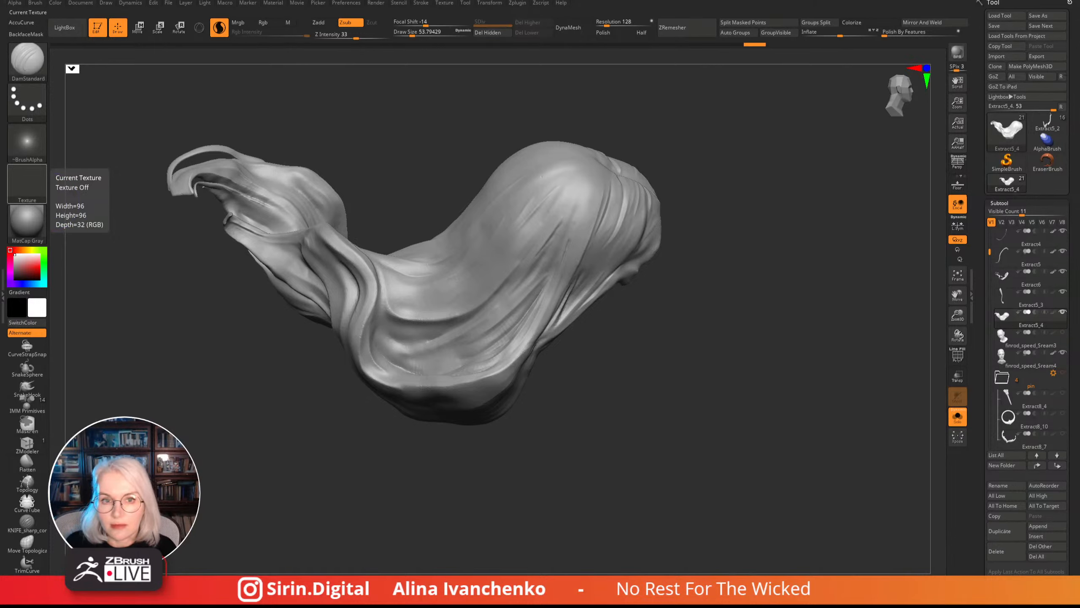
drag(439, 152, 415, 179)
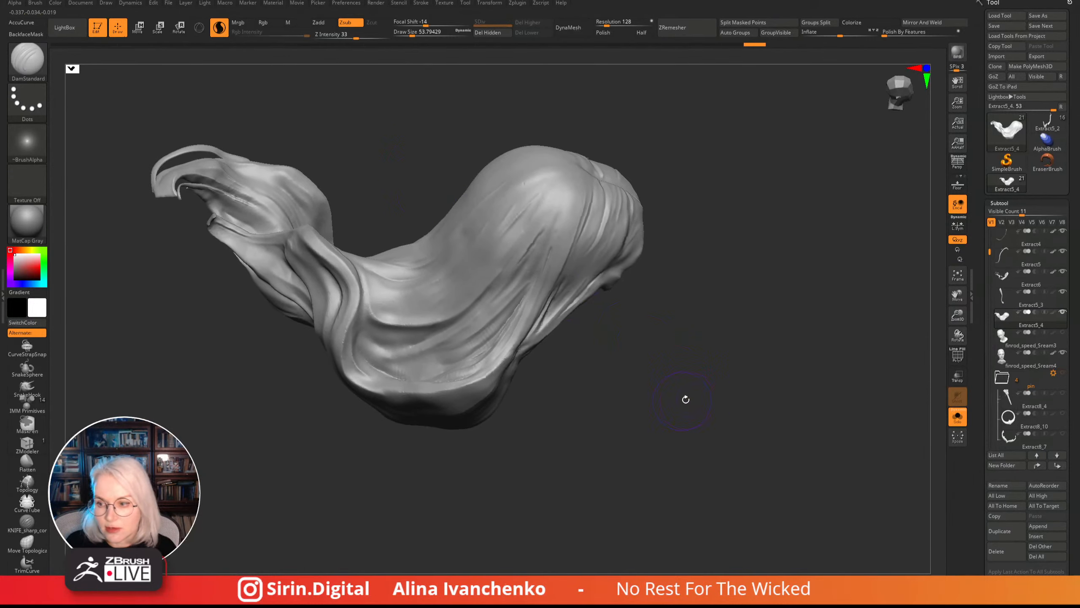
click(957, 356)
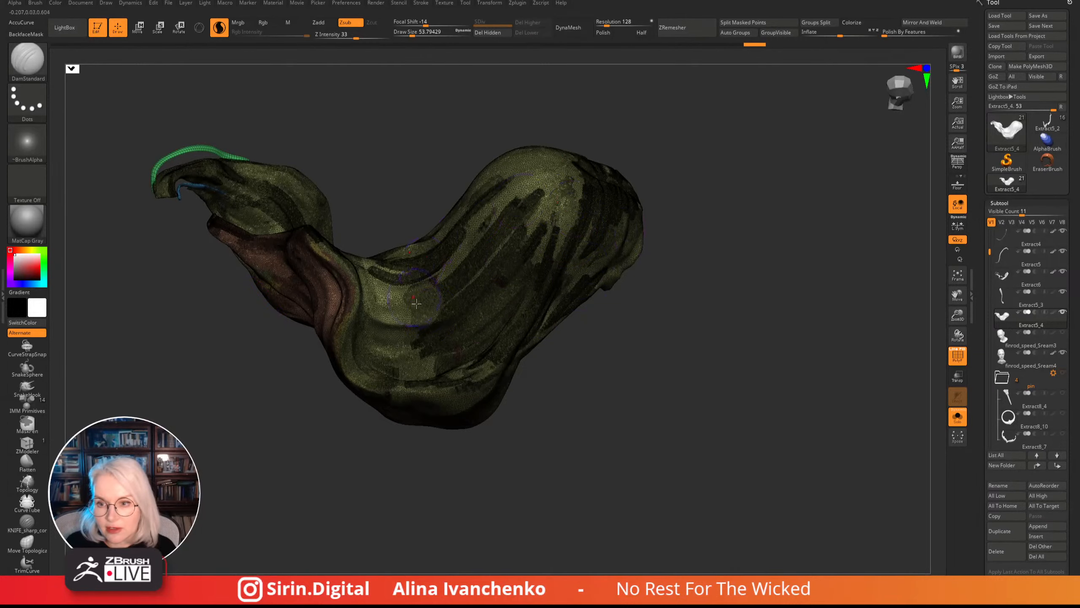
click(957, 356)
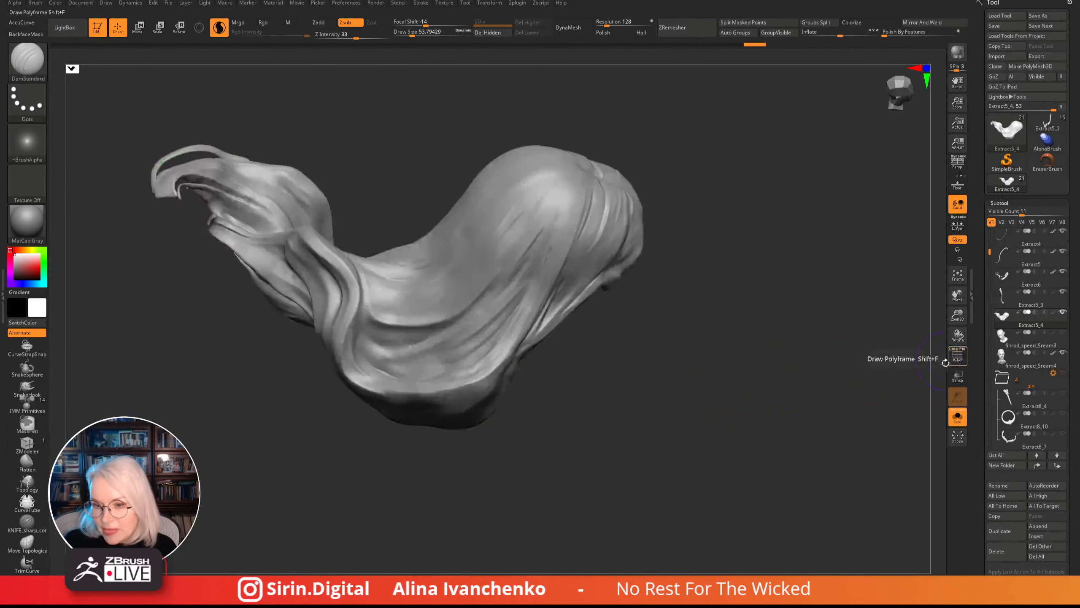
- Reduce the draw size to about 27 and carve finer grooves into the hollow beside the windblown lock
mouse_move(660, 393)
mouse_down()
mouse_move(633, 442)
mouse_move(598, 463)
mouse_up()
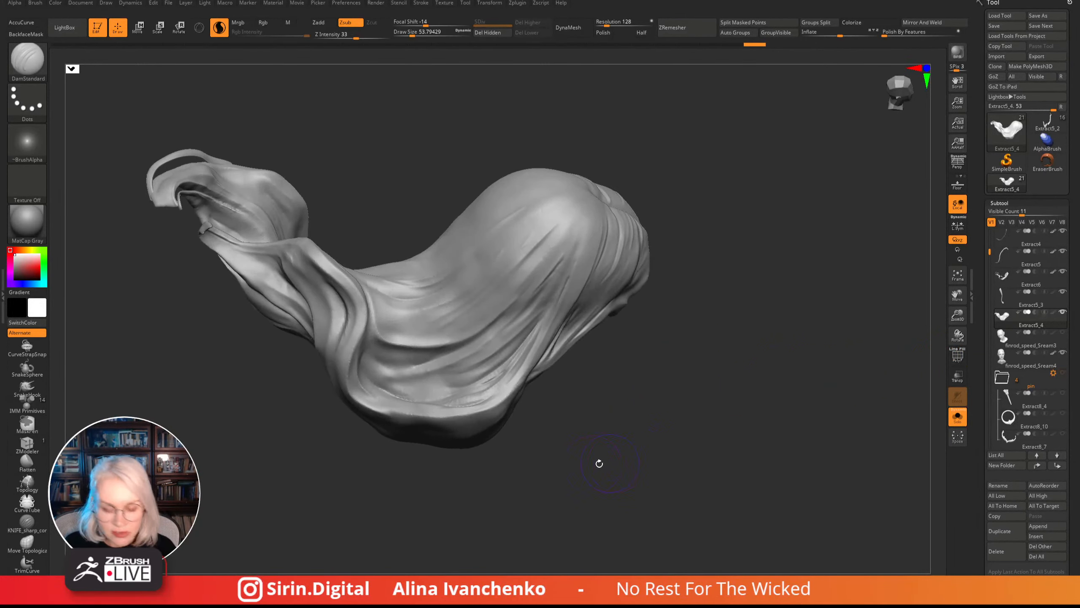
drag(411, 34, 407, 34)
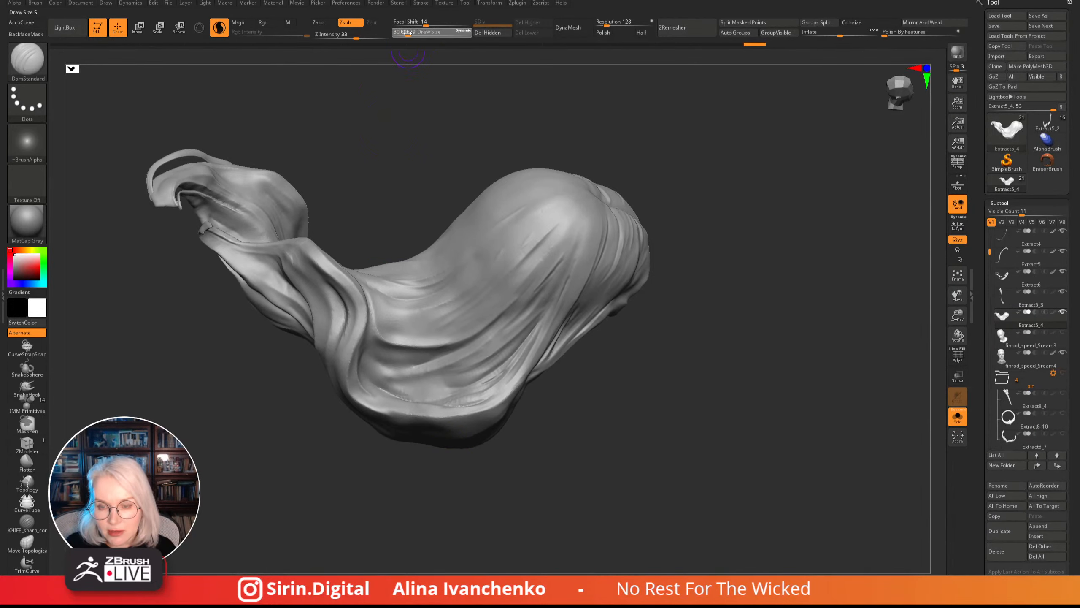
drag(390, 126, 388, 138)
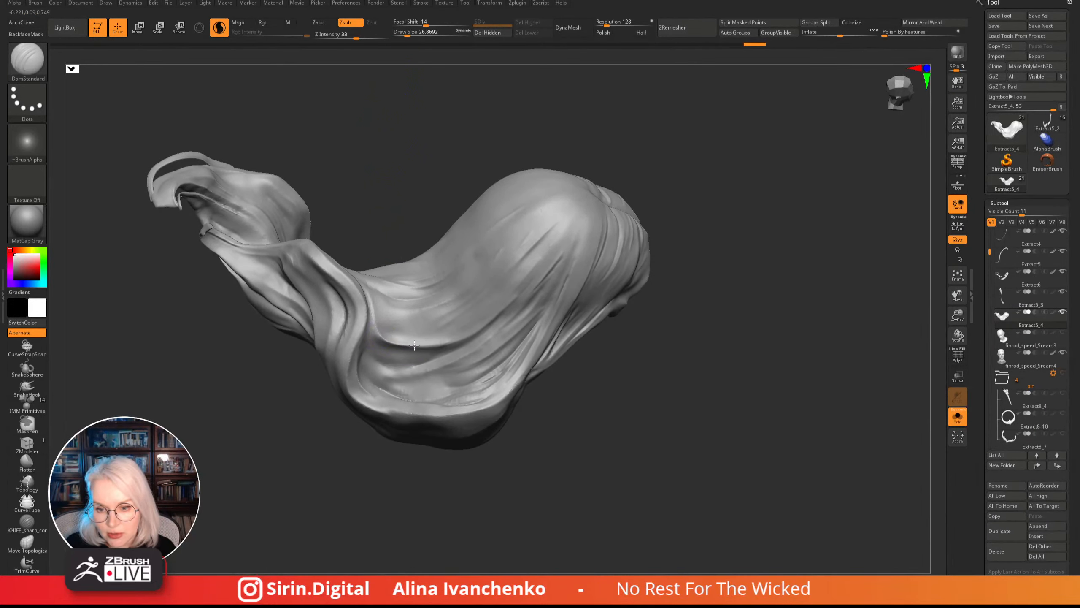
drag(444, 345, 473, 337)
alt+drag(652, 381, 663, 359)
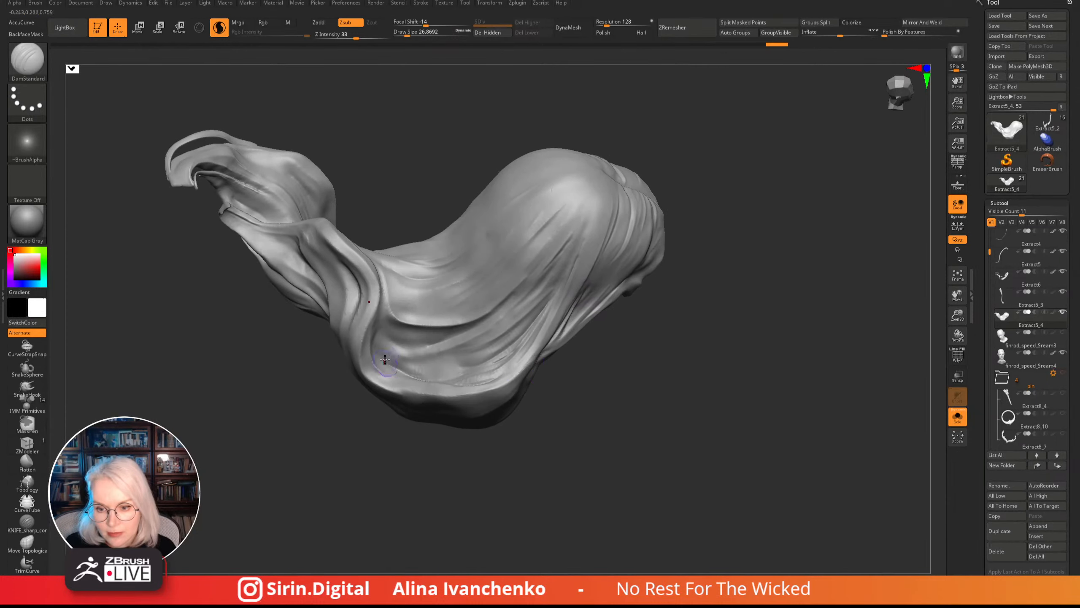
drag(387, 347, 391, 351)
drag(459, 344, 482, 335)
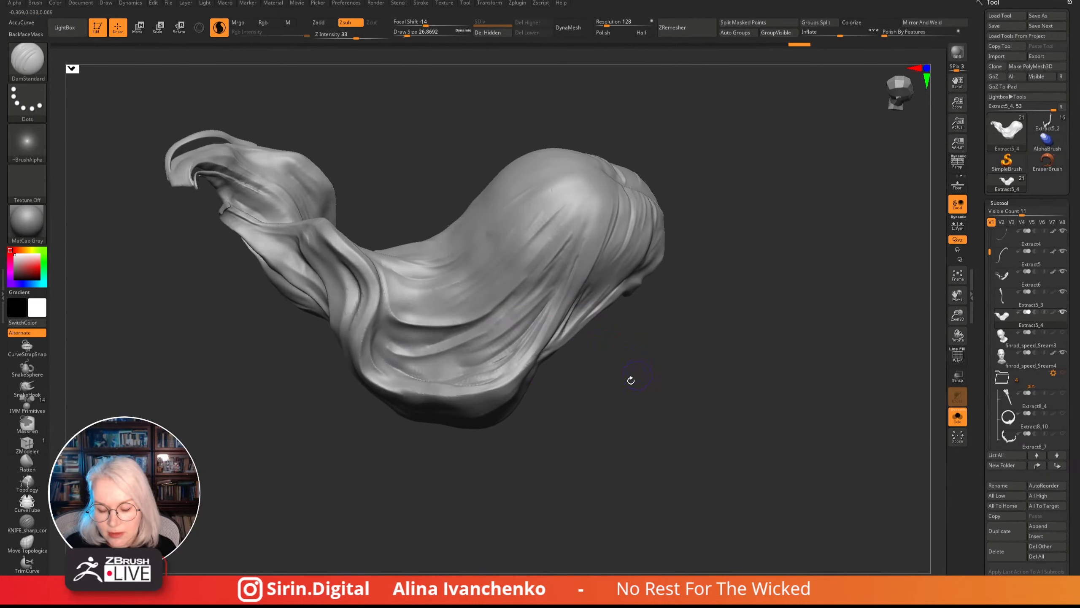
- Smooth the folds on the lower back hair and extend their grooves up toward the side of the head
drag(631, 379, 602, 414)
shift+drag(508, 319, 521, 309)
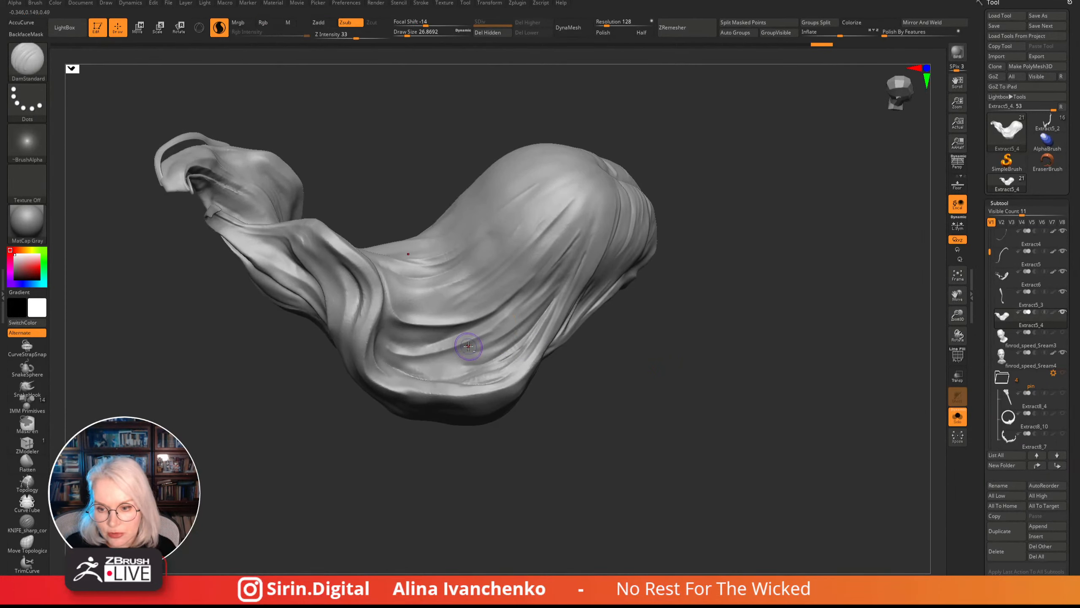
drag(469, 348, 528, 294)
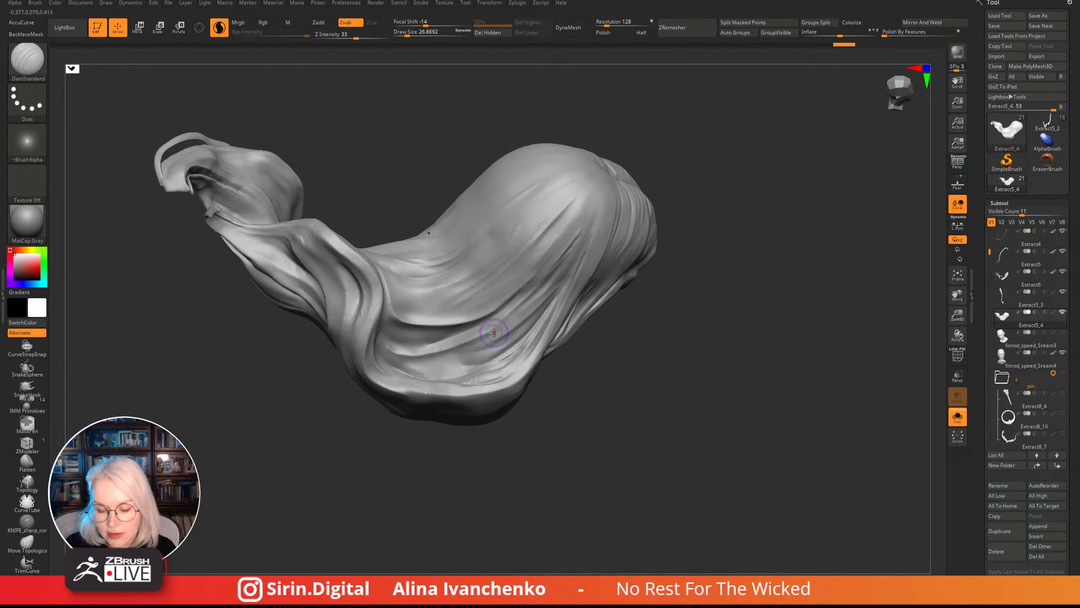
drag(503, 320, 544, 281)
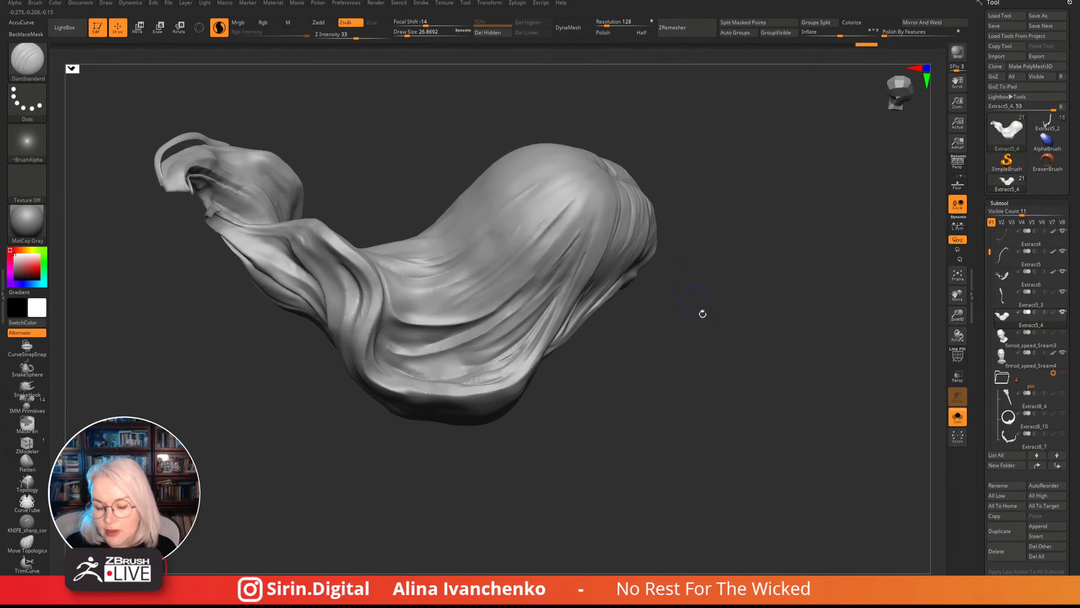
- Show the whole bust again and raise the head subtool finrod_speed_Sream4 to subdivision level 4
mouse_move(699, 311)
mouse_down()
mouse_move(651, 374)
mouse_move(693, 383)
mouse_move(679, 373)
mouse_up()
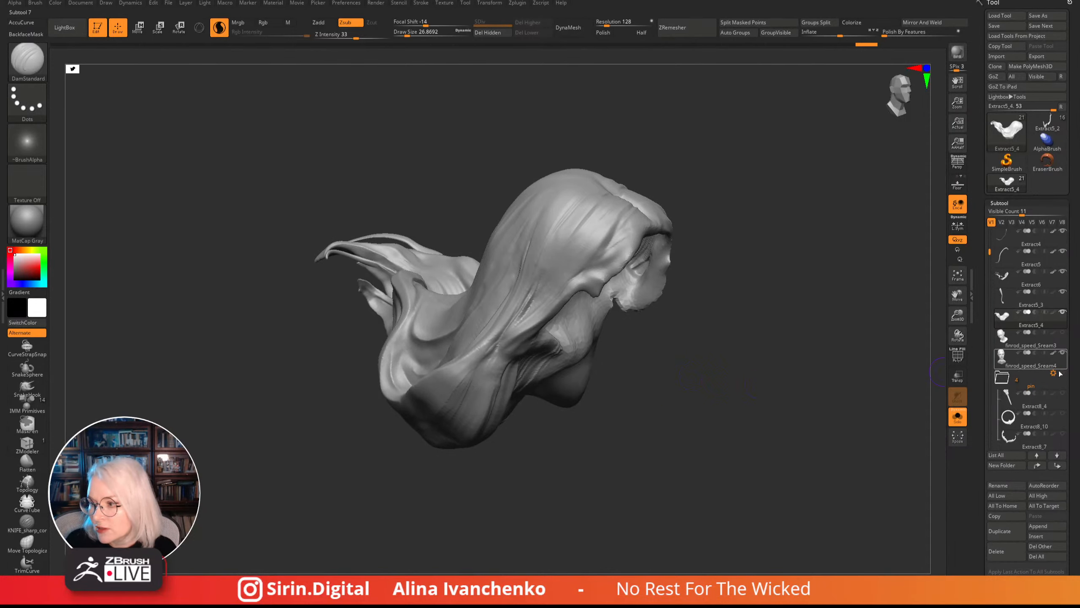
click(957, 416)
drag(859, 431, 778, 435)
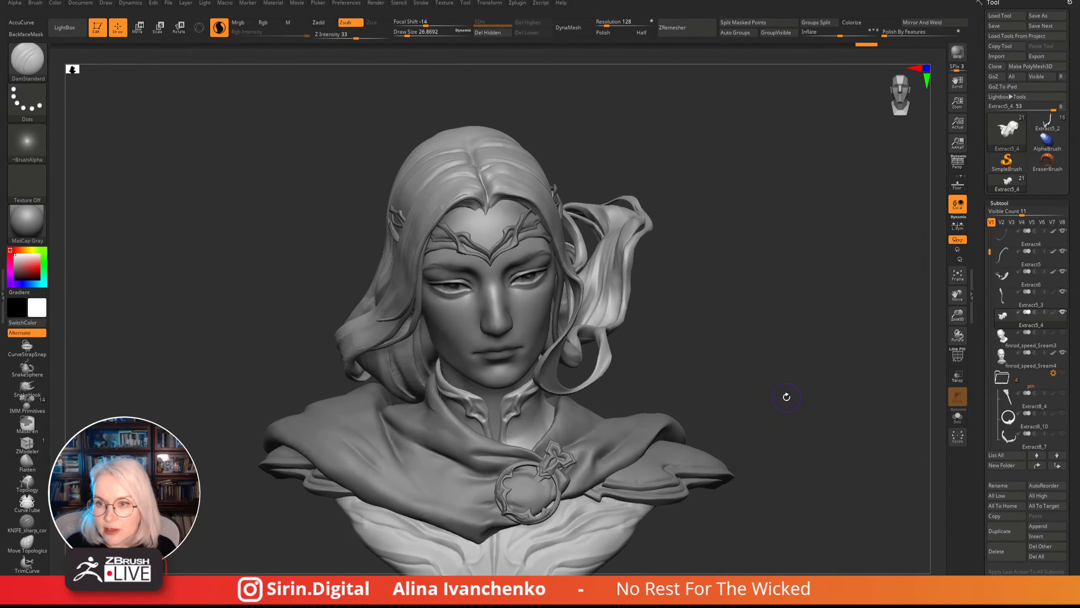
drag(754, 235, 658, 299)
alt+click(530, 313)
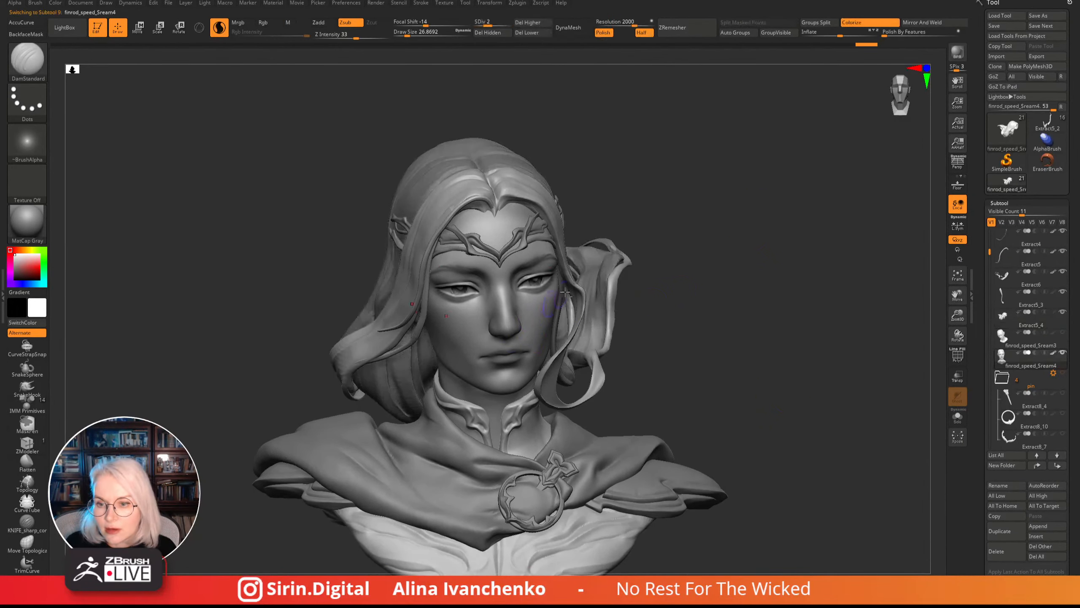
drag(661, 167, 654, 162)
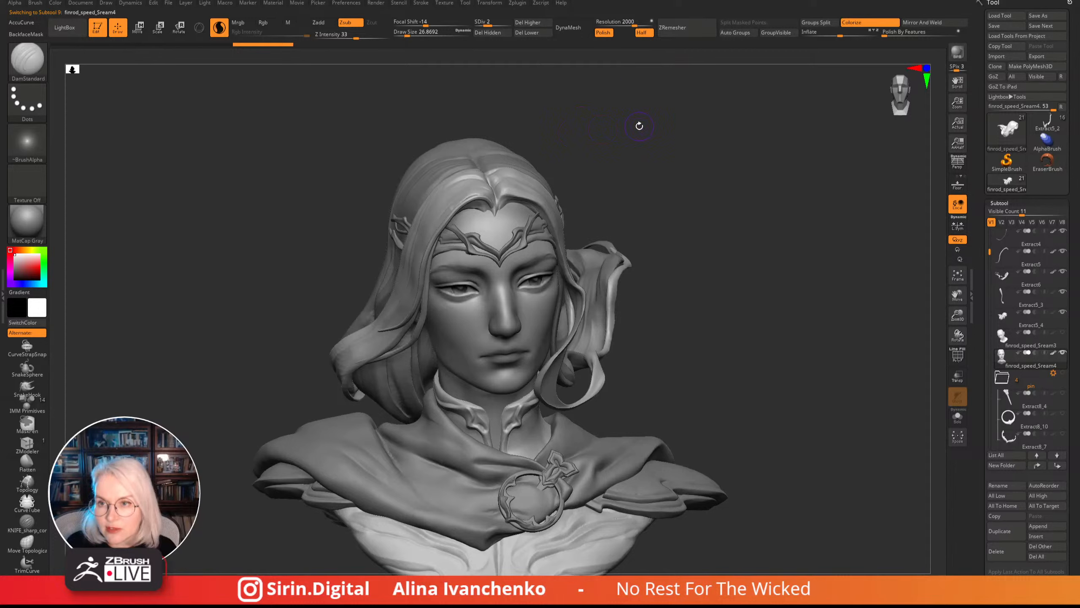
drag(492, 21, 509, 22)
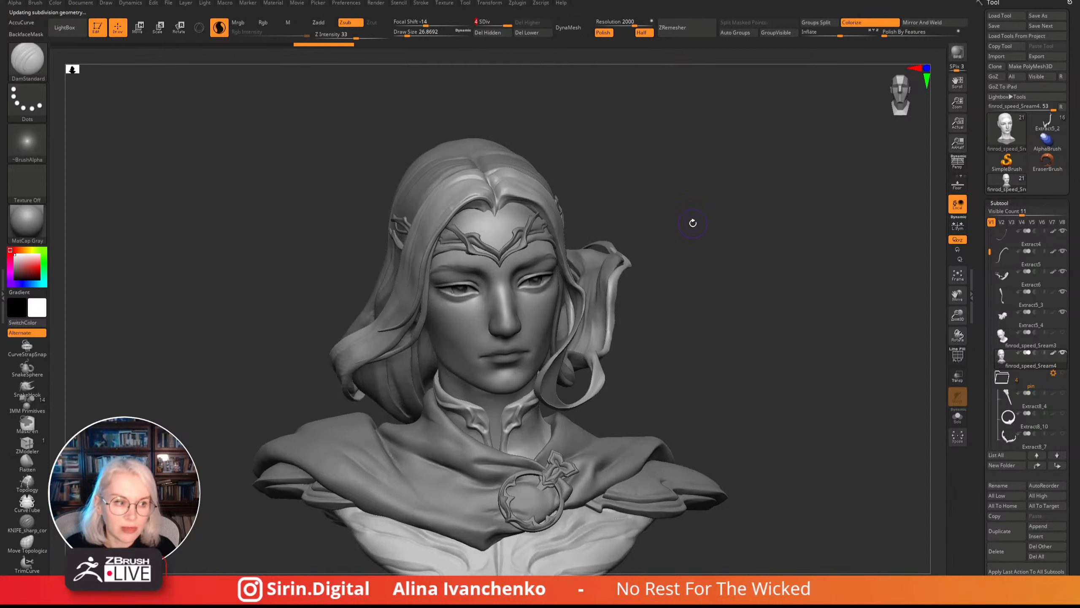
- Reselect the main hair subtool and inflate the strand behind the leaf ornament with the Inflat brush
drag(724, 195, 480, 300)
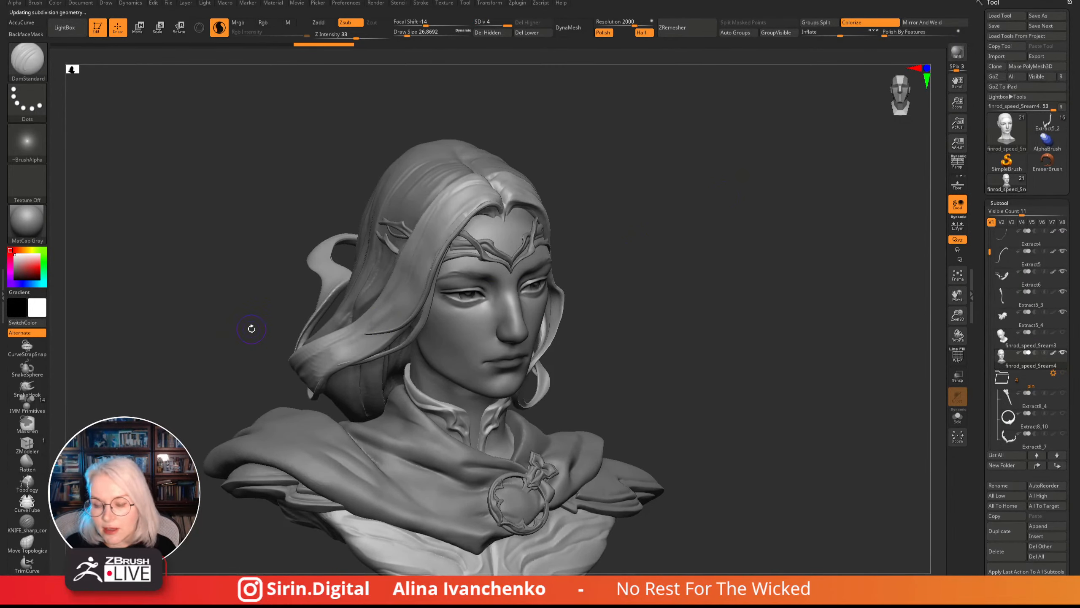
drag(681, 226, 670, 249)
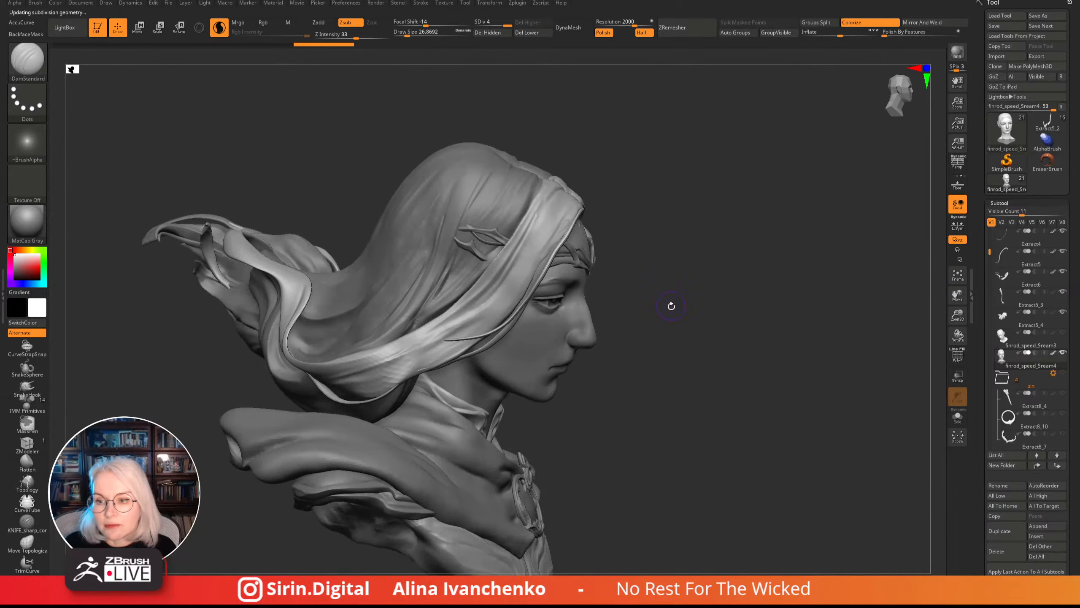
drag(670, 306, 716, 319)
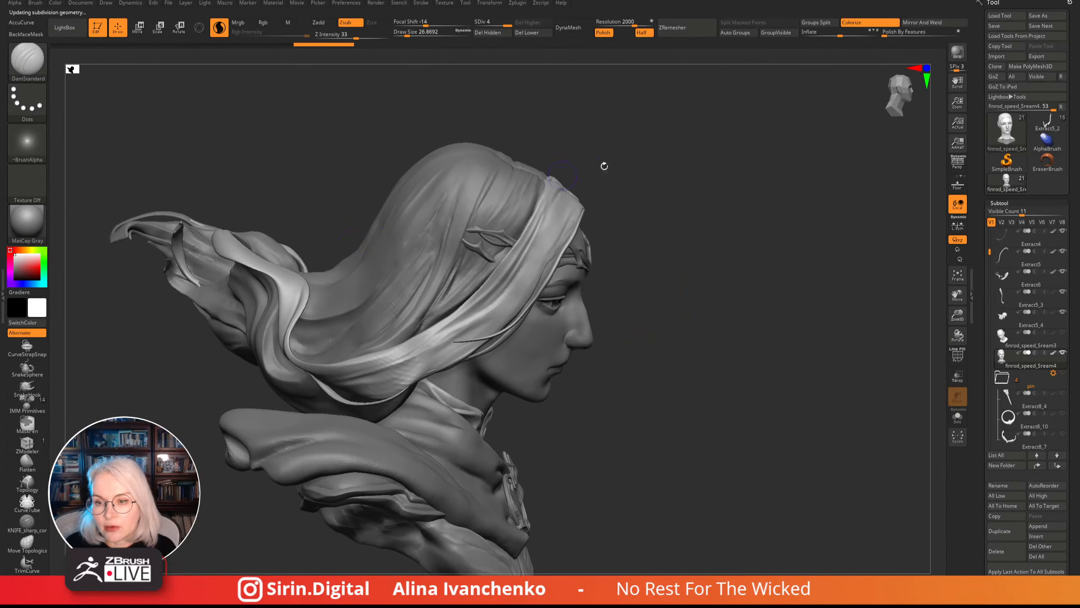
drag(603, 166, 458, 224)
alt+click(459, 229)
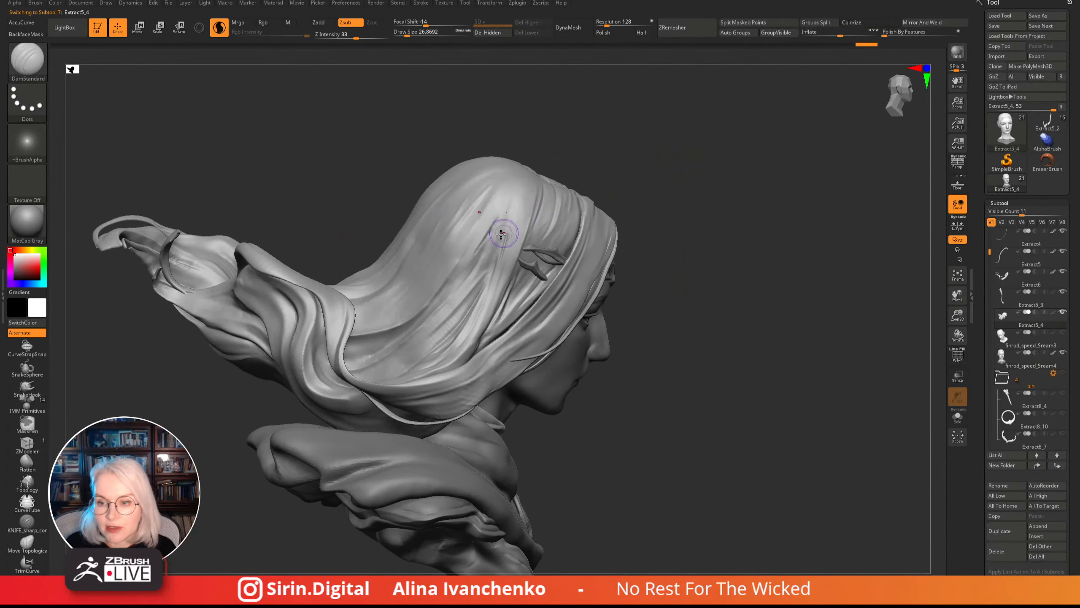
key(b)
key(i)
key(n)
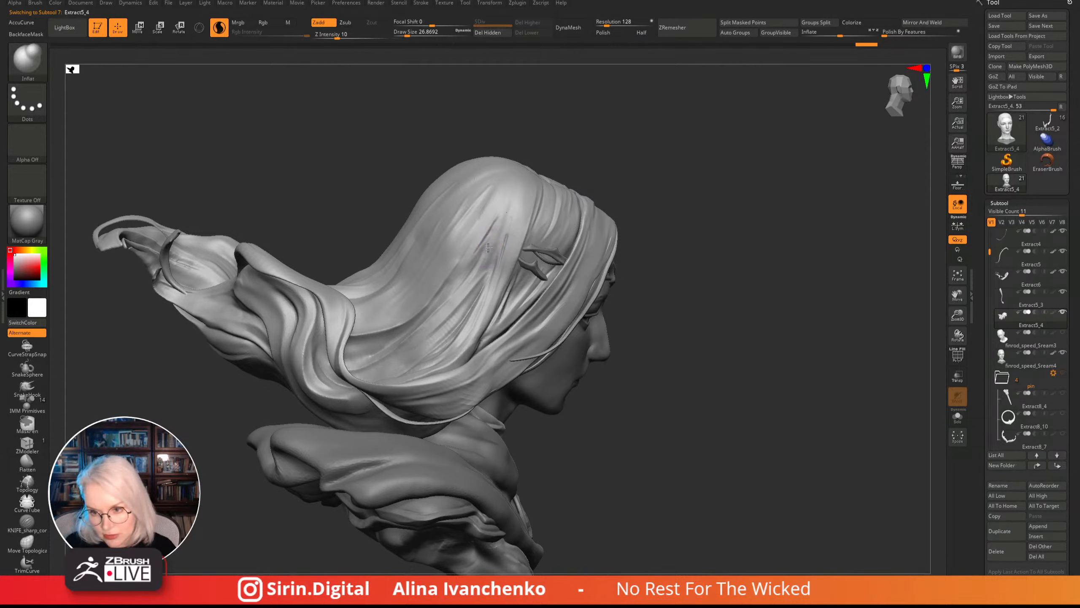
drag(506, 205, 494, 217)
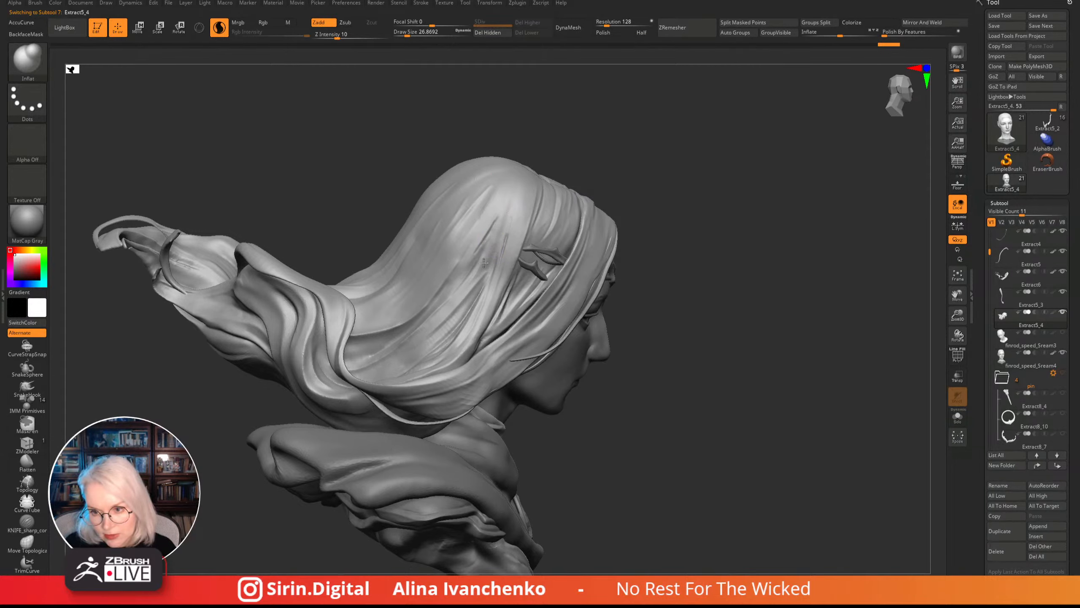
- Switch to DamStandard, try a groove behind the leaf ornament, undo it, and smooth the strands there
key(b)
key(d)
key(s)
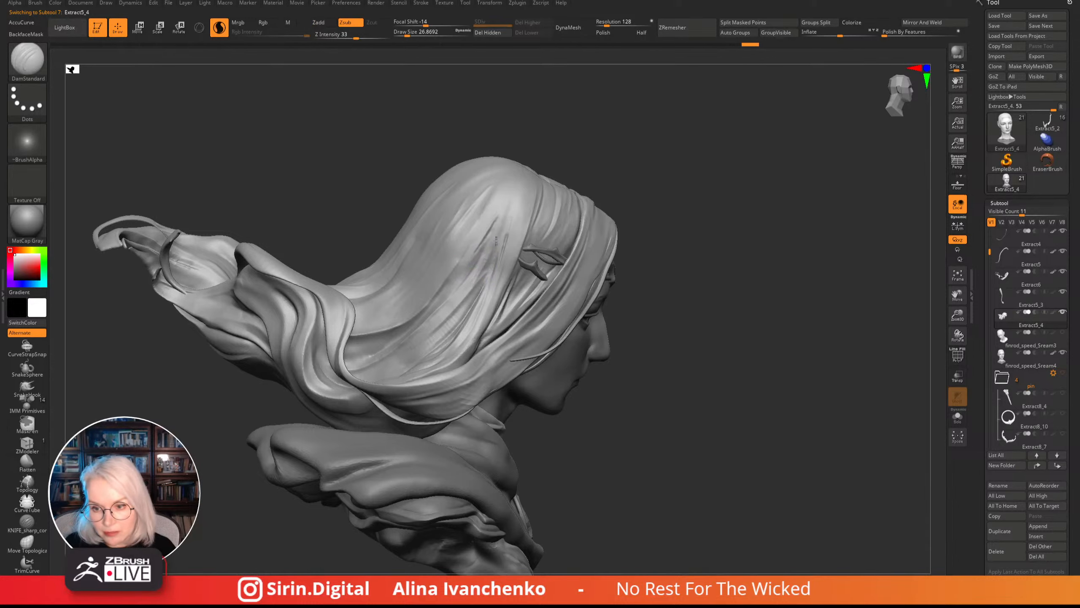
drag(496, 242, 474, 286)
key(ctrl+z)
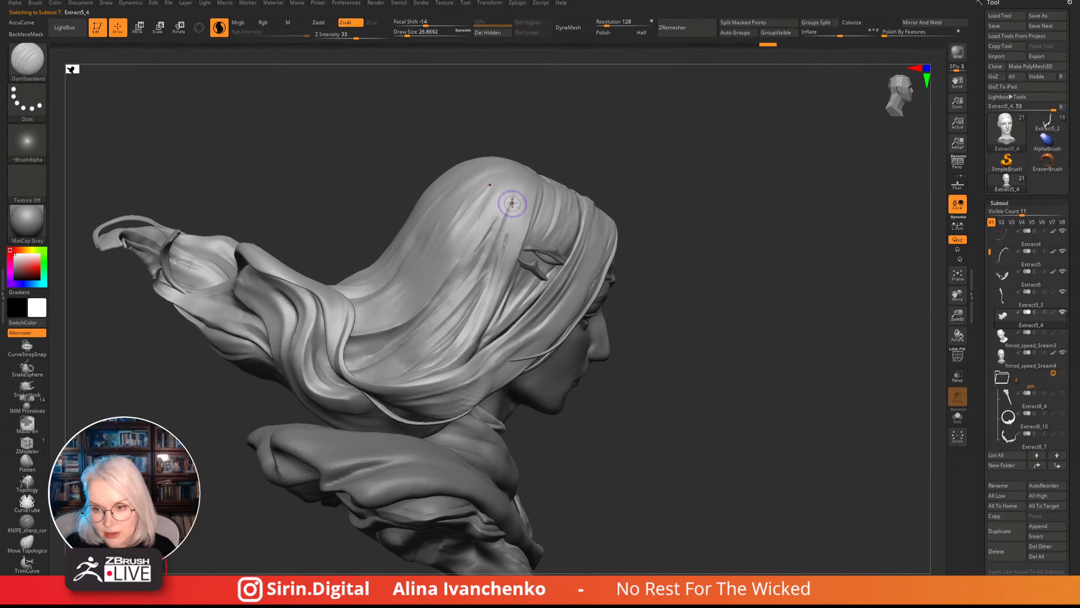
mouse_move(571, 160)
mouse_down()
mouse_move(645, 151)
mouse_move(509, 166)
mouse_up()
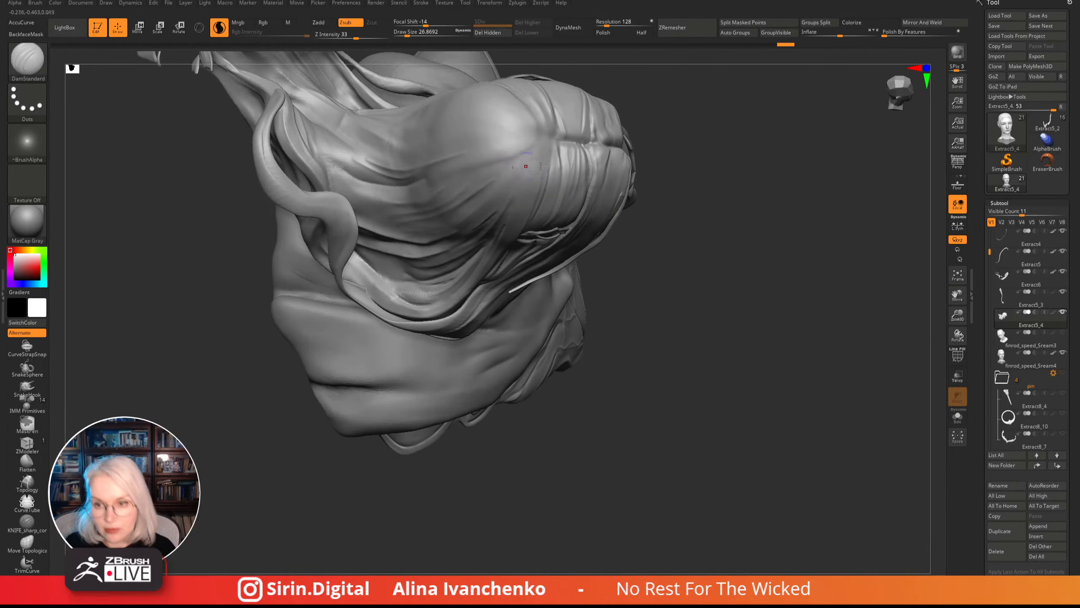
mouse_move(655, 238)
mouse_down()
mouse_move(713, 333)
mouse_move(699, 277)
mouse_move(677, 266)
mouse_move(683, 245)
mouse_move(656, 202)
mouse_move(473, 218)
mouse_up()
key(shift)
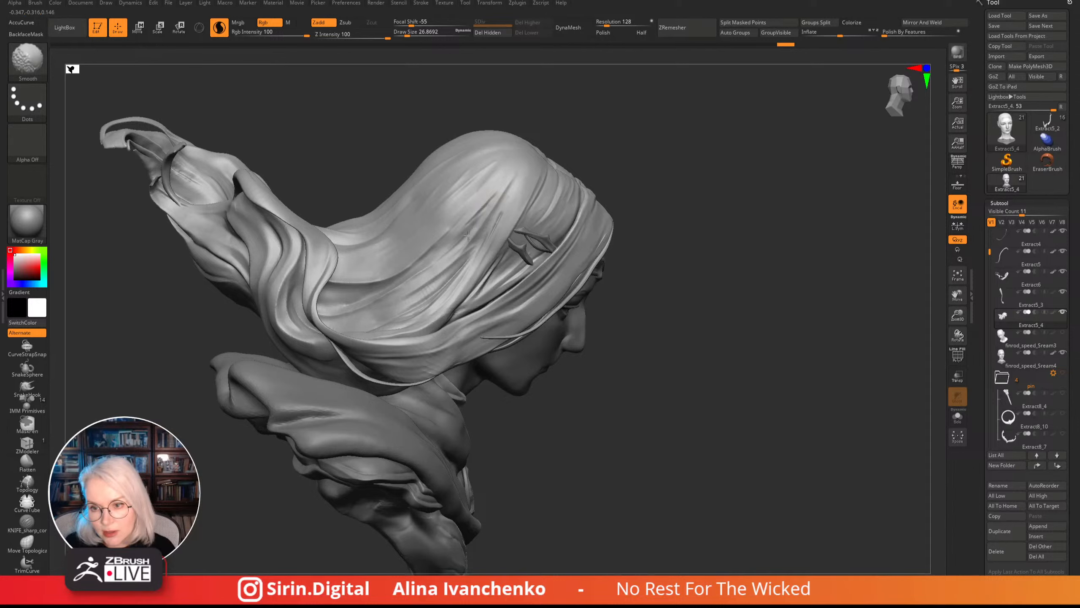
drag(476, 249, 448, 291)
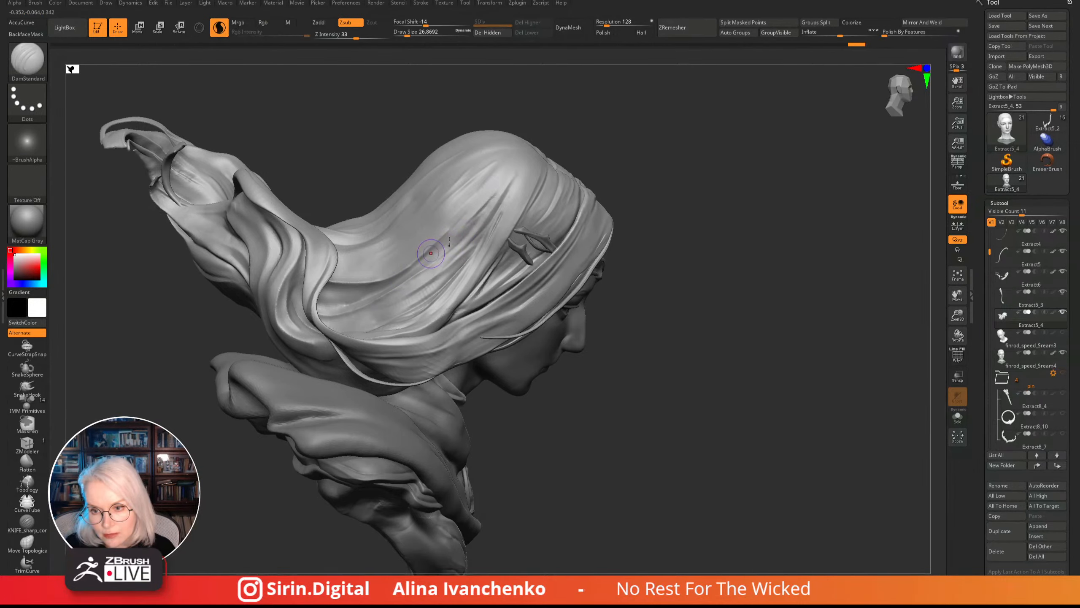
- Smooth the grooved strands on the crown and side of the head above the leaf ornament
drag(580, 120, 519, 170)
key(shift)
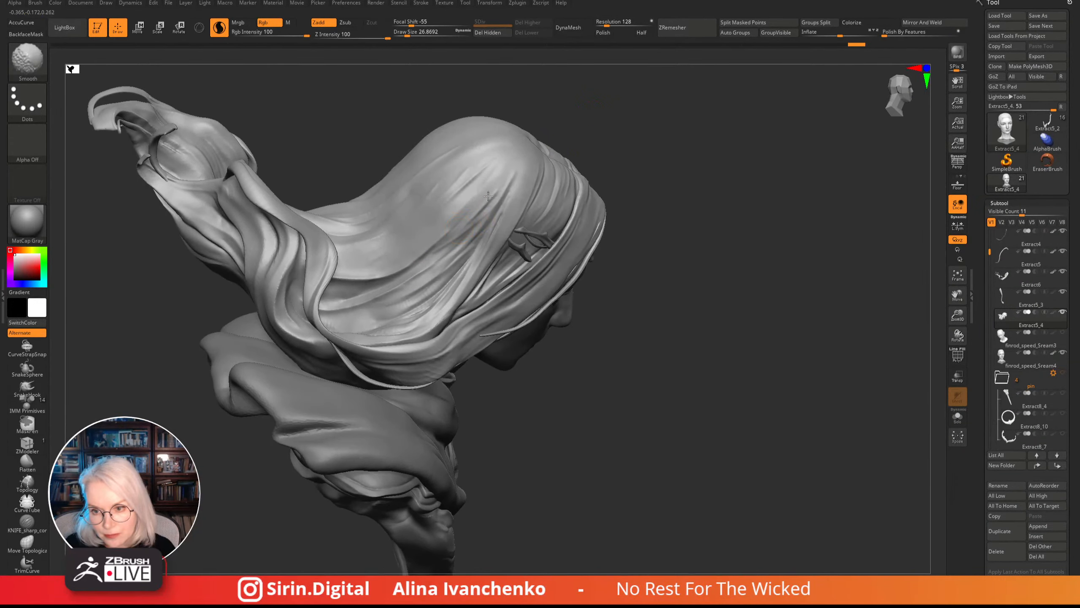
mouse_move(641, 146)
mouse_down()
mouse_move(638, 171)
mouse_move(617, 175)
mouse_move(633, 214)
mouse_up()
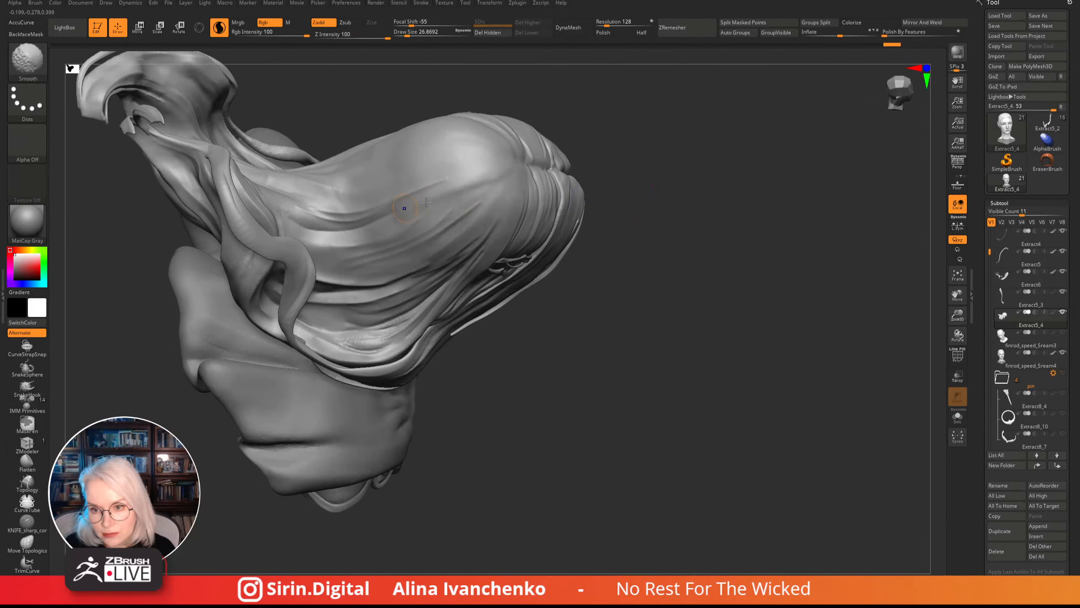
mouse_move(638, 164)
mouse_down()
mouse_move(699, 159)
mouse_move(711, 198)
mouse_move(647, 207)
mouse_move(695, 194)
mouse_move(687, 242)
mouse_move(656, 300)
mouse_move(684, 254)
mouse_move(666, 219)
mouse_move(601, 171)
mouse_up()
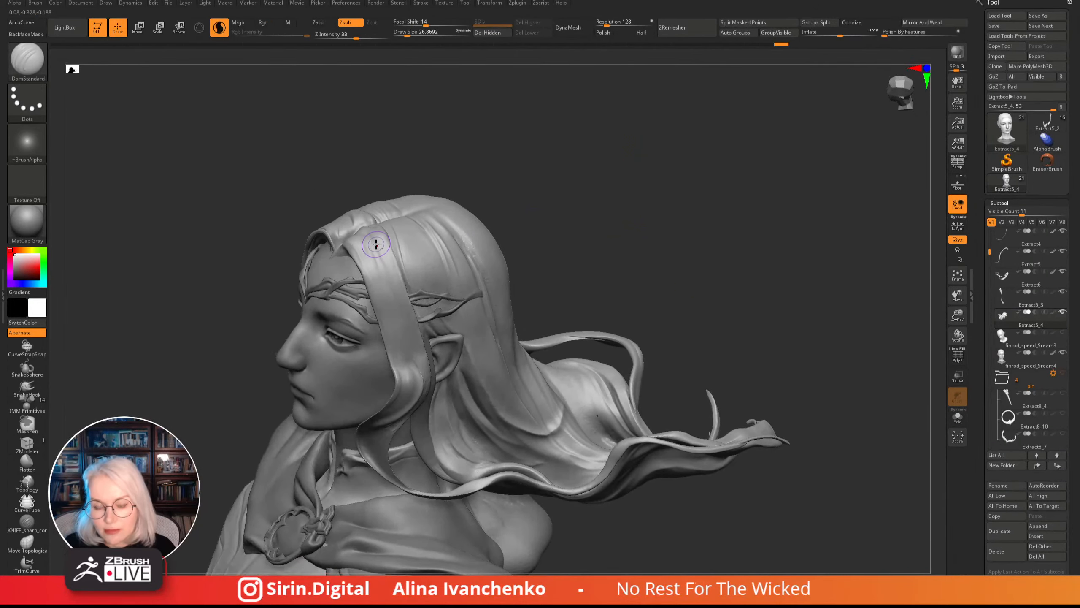
- Make the face-framing front lock, subtool Extract6, active and inspect its shape from the side and three-quarter angles
alt+click(376, 242)
mouse_move(499, 173)
mouse_down()
mouse_move(452, 184)
mouse_move(532, 138)
mouse_move(483, 137)
mouse_move(482, 167)
mouse_move(344, 210)
mouse_up()
drag(488, 139, 360, 219)
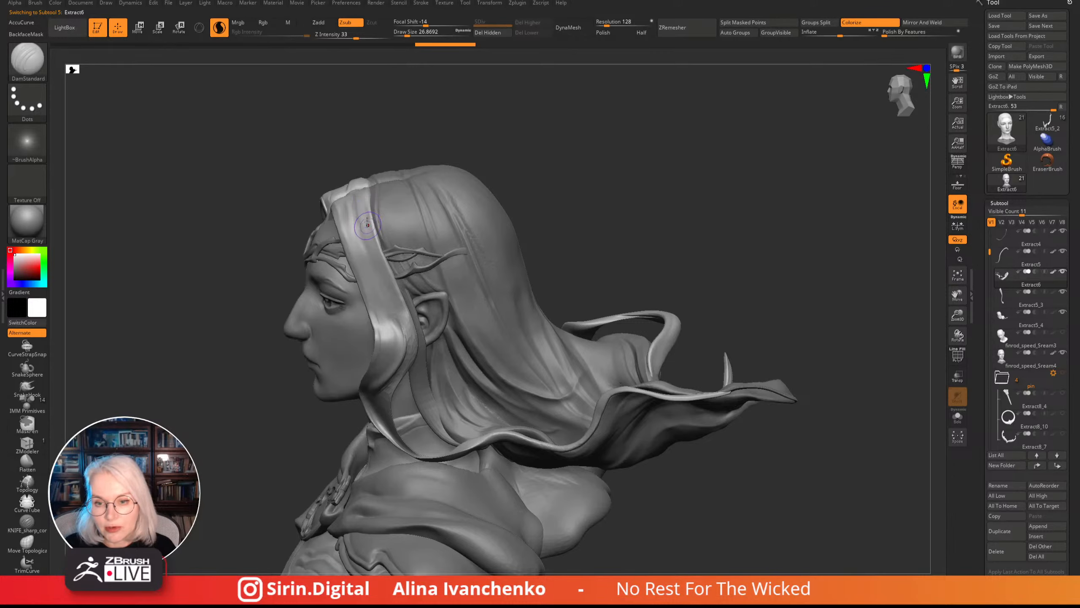
mouse_move(526, 107)
mouse_down()
mouse_move(486, 115)
mouse_move(497, 182)
mouse_move(354, 221)
mouse_up()
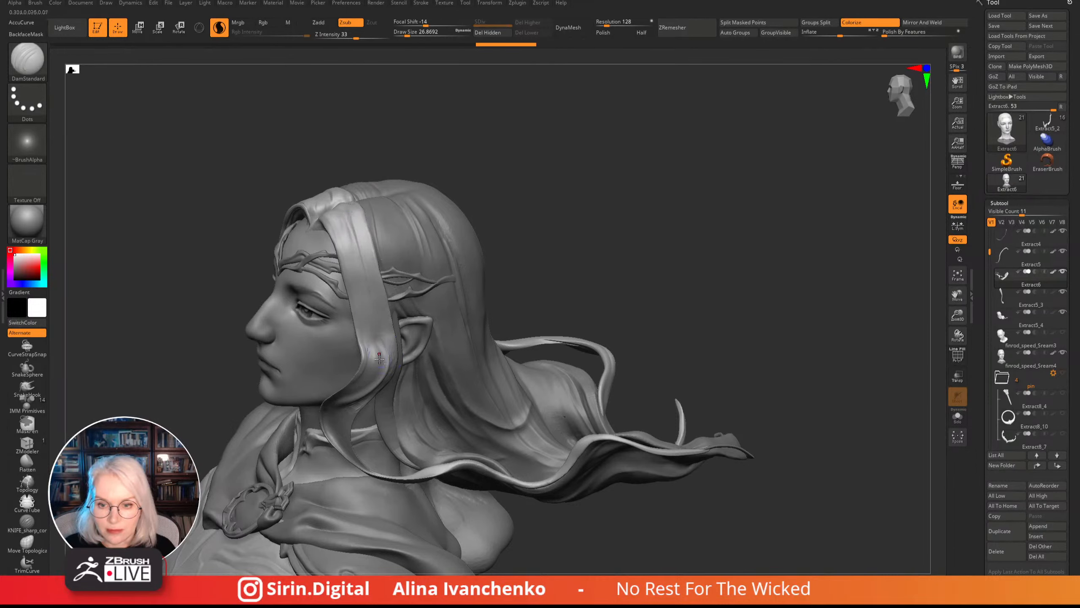
drag(477, 133, 471, 158)
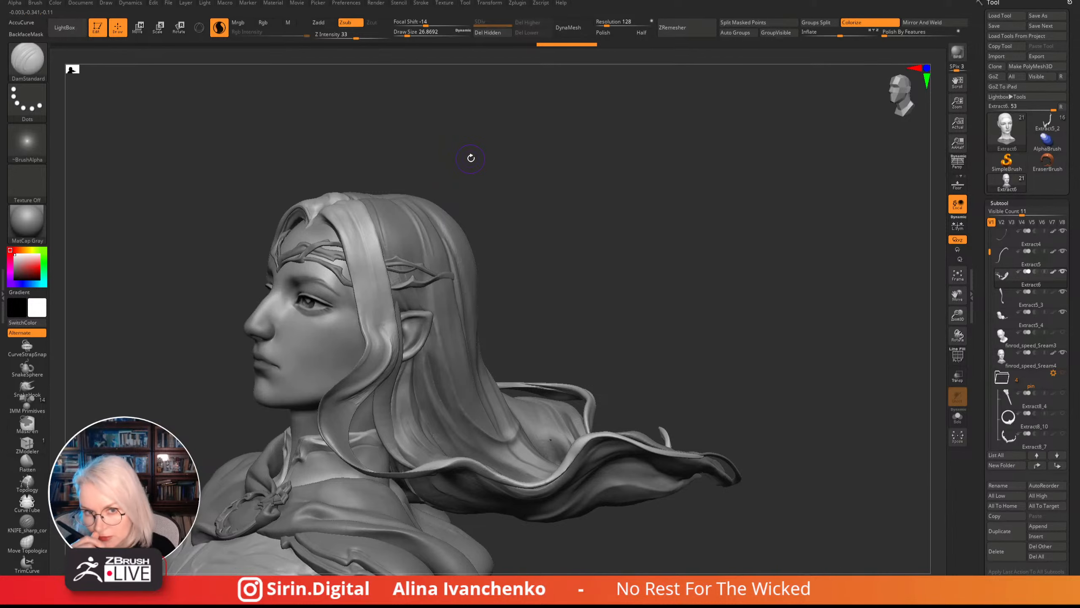
mouse_move(564, 174)
mouse_down()
mouse_move(574, 152)
mouse_move(560, 200)
mouse_move(541, 179)
mouse_move(564, 251)
mouse_move(502, 271)
mouse_up()
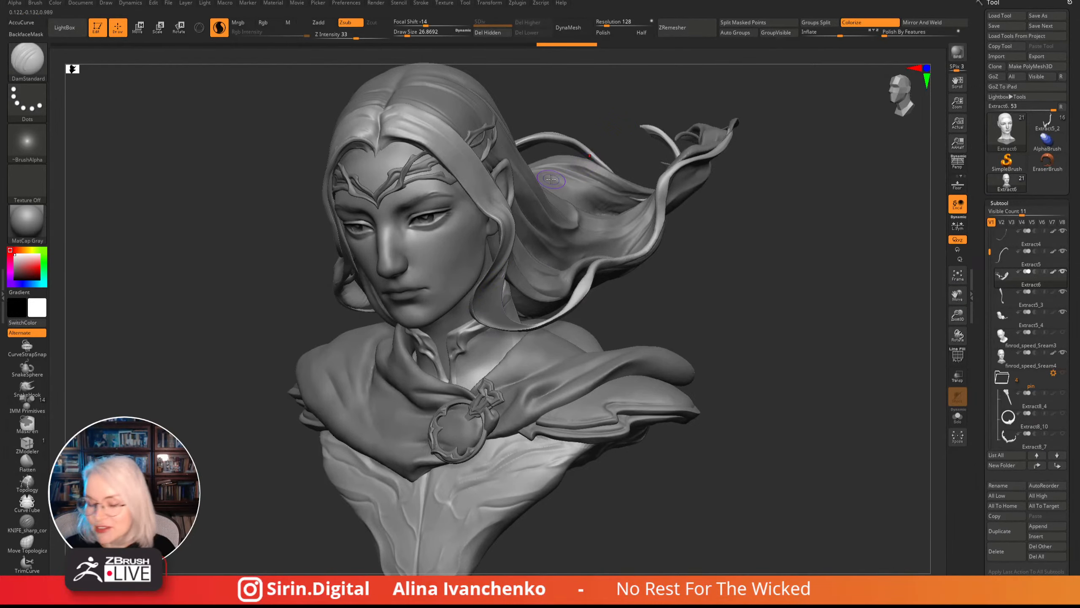
- Switch to the Inflat brush, raise its draw size to about 51, and inflate the front lock beside the jaw
mouse_move(739, 238)
mouse_down()
mouse_move(667, 316)
mouse_move(585, 274)
mouse_move(641, 338)
mouse_move(614, 145)
mouse_move(630, 138)
mouse_move(623, 128)
mouse_move(612, 138)
mouse_move(661, 141)
mouse_move(612, 151)
mouse_up()
key(b)
key(i)
key(n)
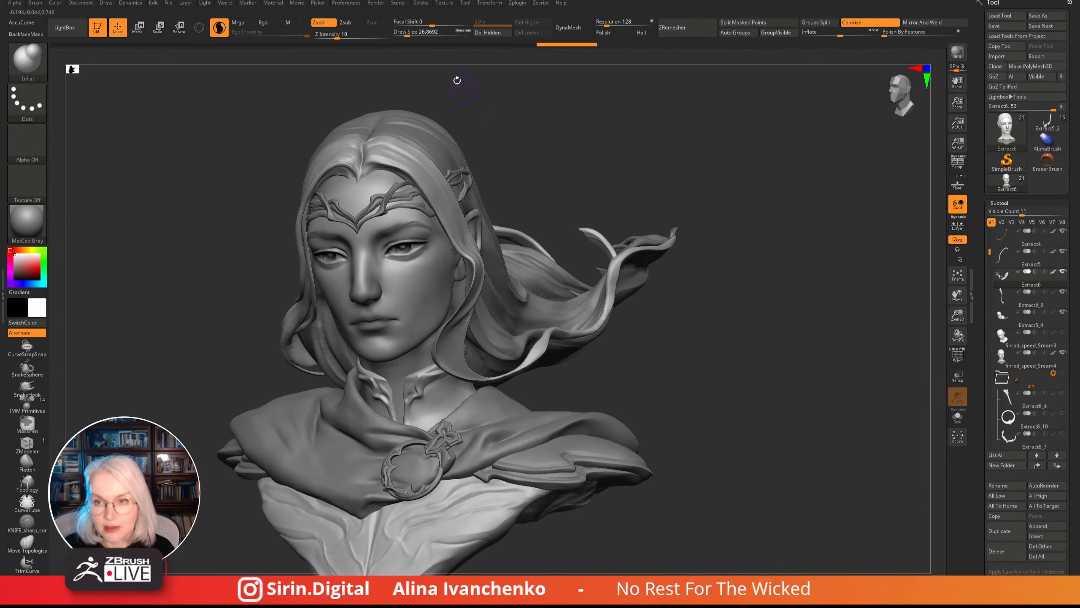
drag(409, 34, 412, 33)
drag(575, 155, 561, 150)
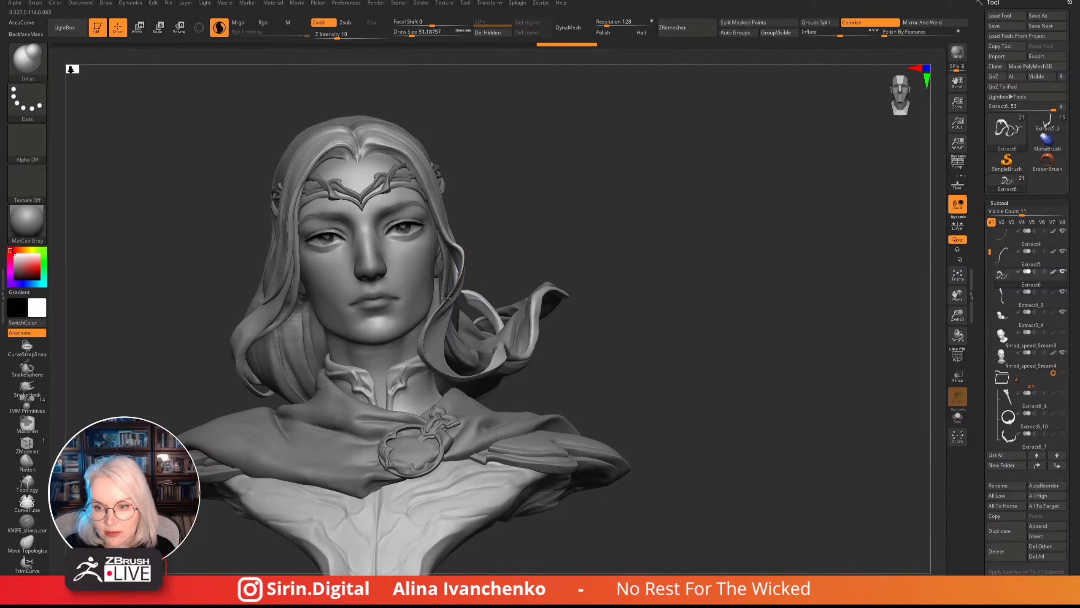
drag(430, 316, 424, 330)
drag(495, 262, 516, 229)
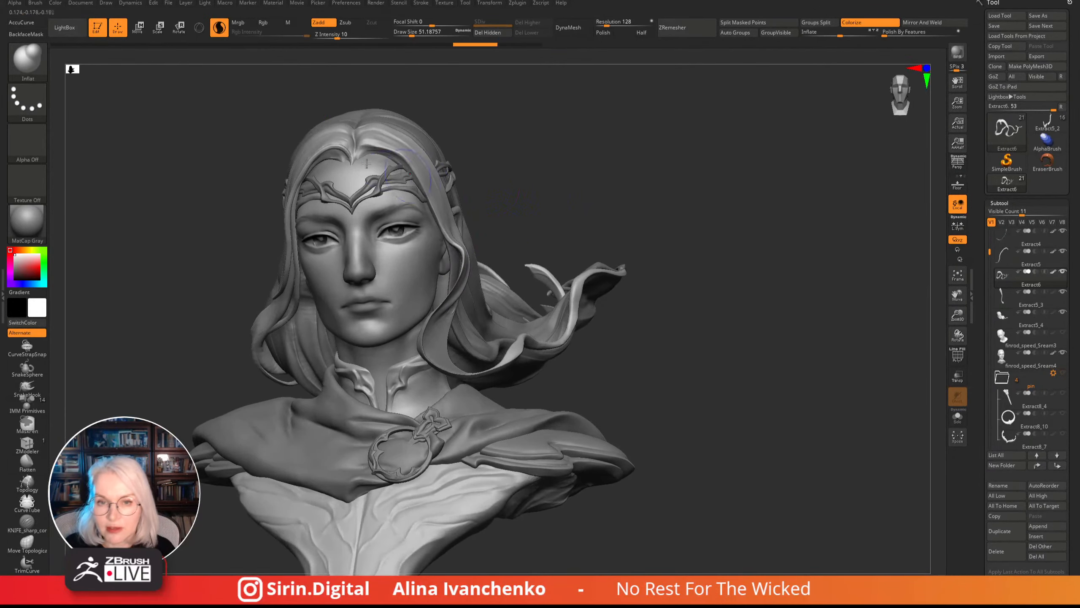
- Turn off Sculptris Pro, then inflate and smooth the lower bend of the front lock near the neck
click(223, 27)
drag(552, 152, 521, 183)
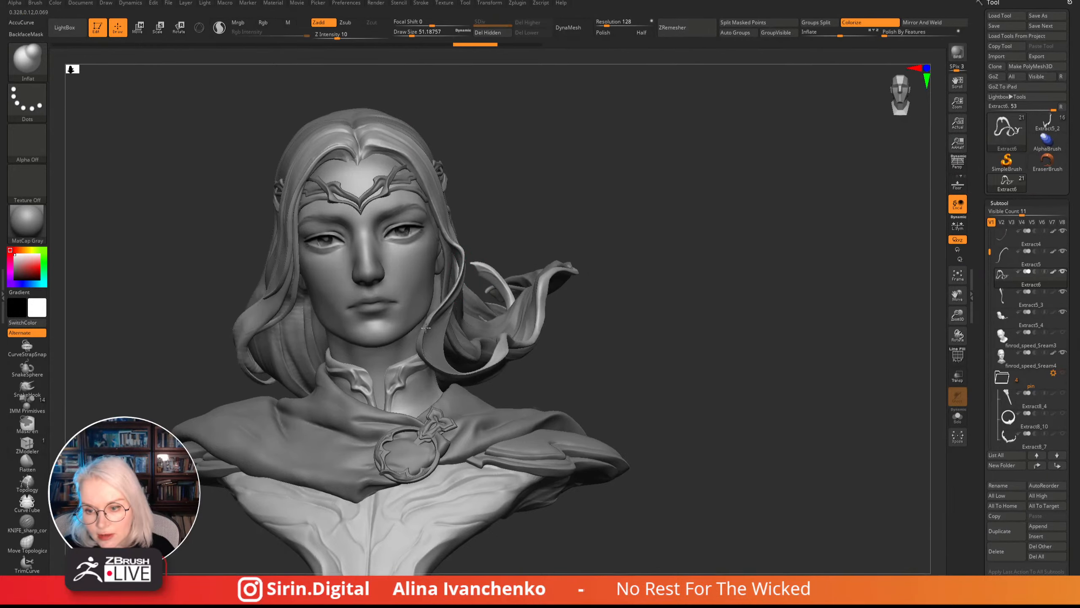
drag(422, 353, 428, 365)
mouse_move(693, 170)
mouse_down()
mouse_move(631, 149)
mouse_move(613, 185)
mouse_up()
drag(612, 185, 595, 181)
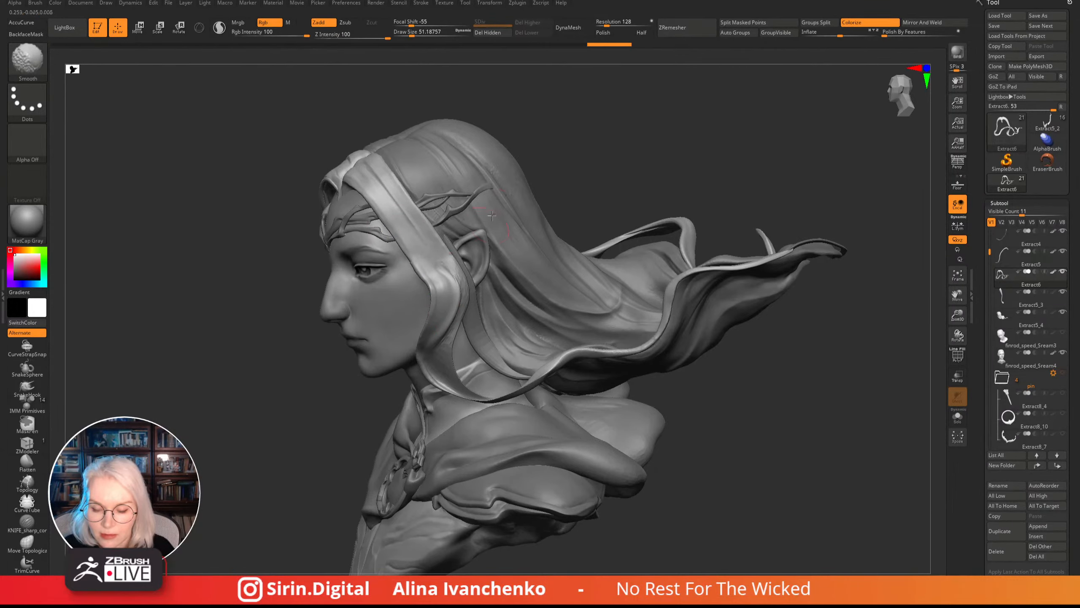
- Check the front lock's mesh and polygroups with the polyframe display, then hide the polyframe again
mouse_move(523, 128)
mouse_down()
mouse_move(581, 141)
mouse_move(485, 183)
mouse_move(637, 184)
mouse_move(598, 162)
mouse_move(574, 170)
mouse_move(617, 163)
mouse_up()
click(957, 355)
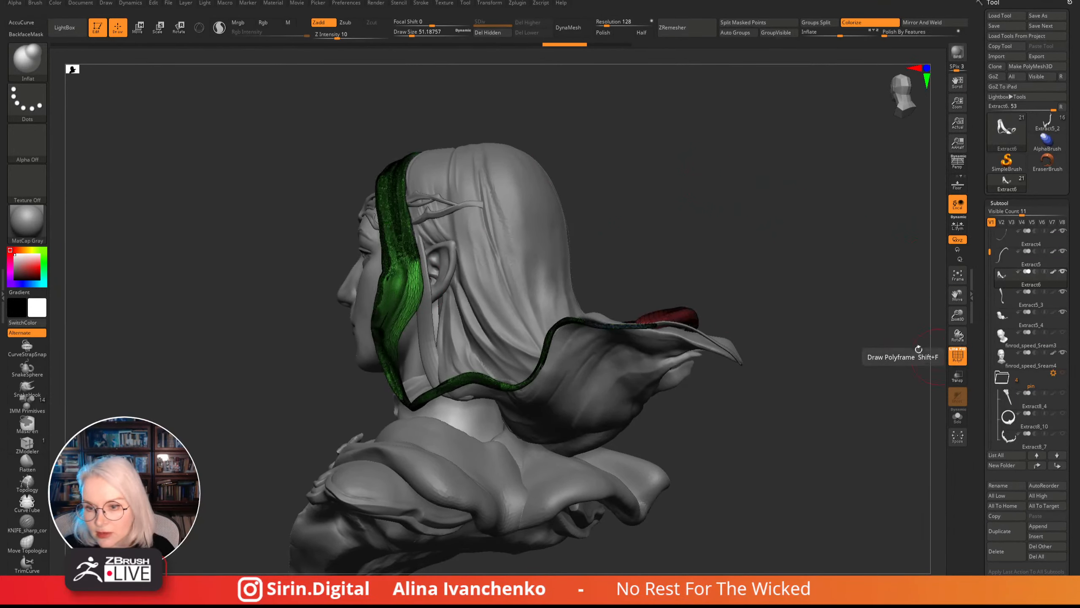
click(957, 356)
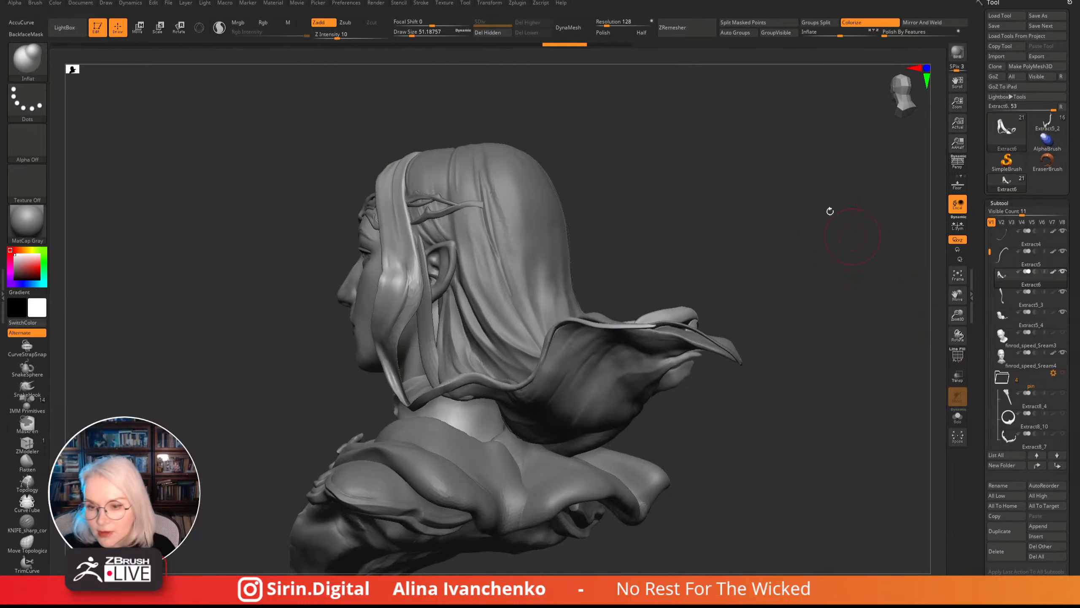
- Reduce the brush's draw size to about 35 and refine the front lock's surface in front of the ear
drag(638, 147, 697, 156)
drag(412, 33, 408, 33)
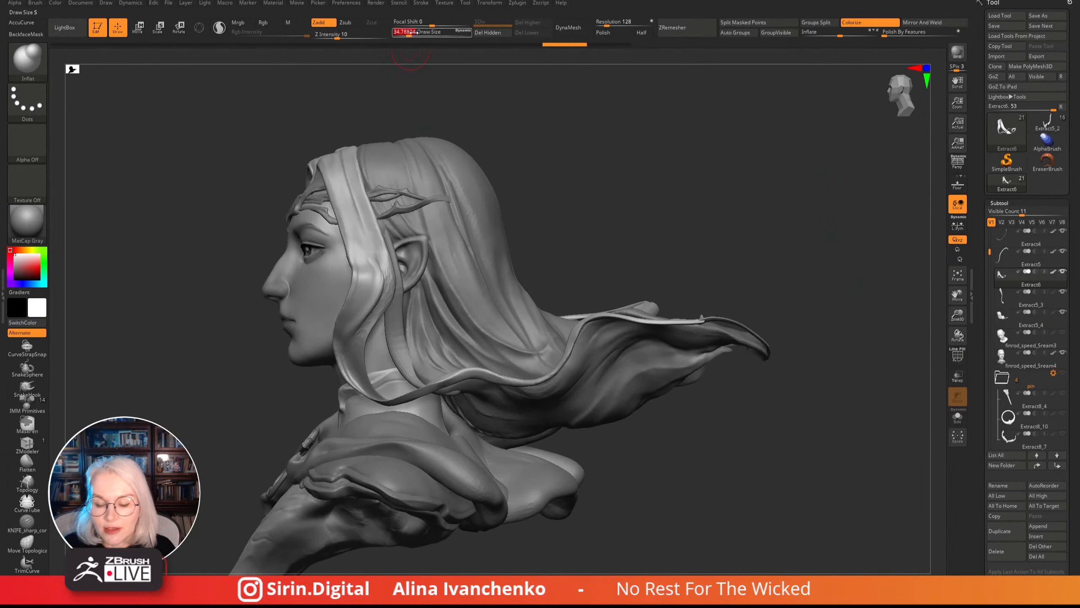
mouse_move(558, 143)
alt+mouse_down()
mouse_move(583, 170)
mouse_move(614, 173)
mouse_move(633, 197)
mouse_move(545, 198)
mouse_move(569, 207)
alt+mouse_up()
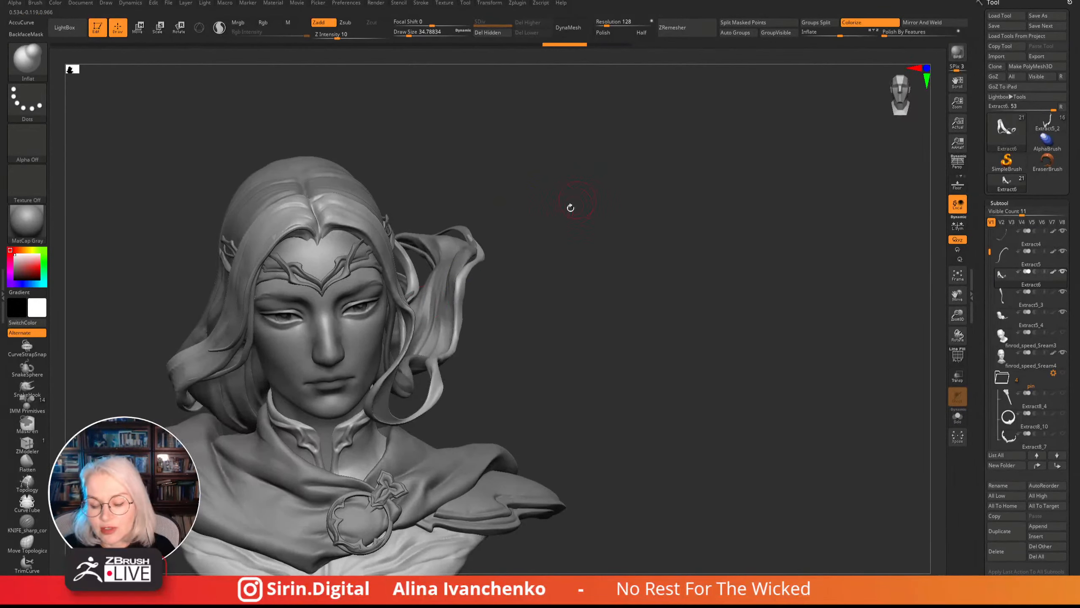
drag(661, 280, 611, 259)
mouse_move(490, 316)
mouse_down()
mouse_move(534, 421)
mouse_move(566, 215)
mouse_move(564, 224)
mouse_move(533, 164)
mouse_move(389, 264)
mouse_up()
drag(560, 162, 506, 176)
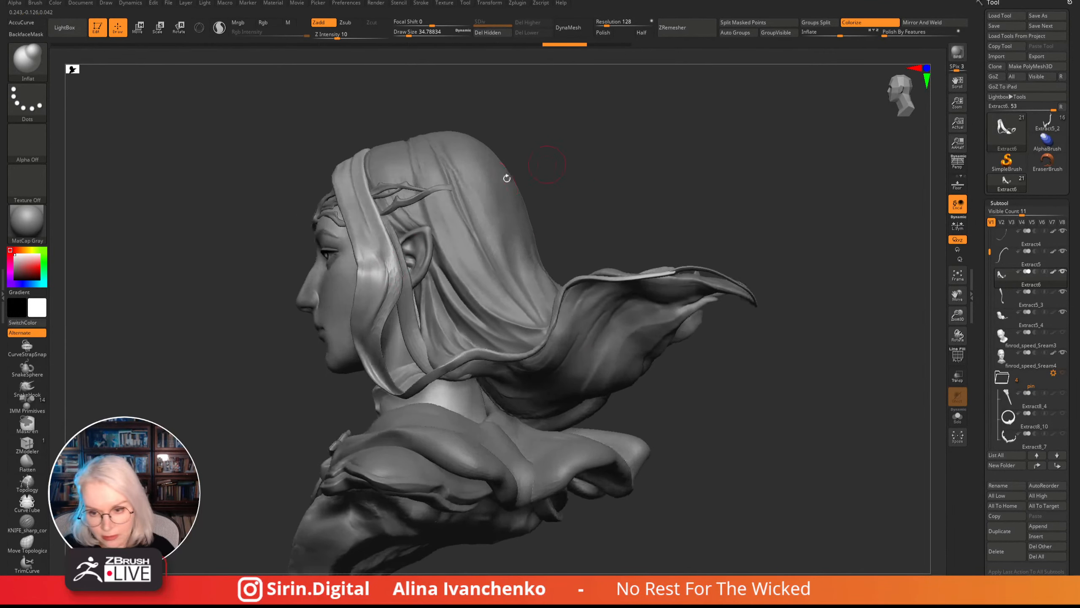
mouse_move(392, 275)
shift+mouse_down()
mouse_move(388, 294)
mouse_move(390, 273)
shift+mouse_up()
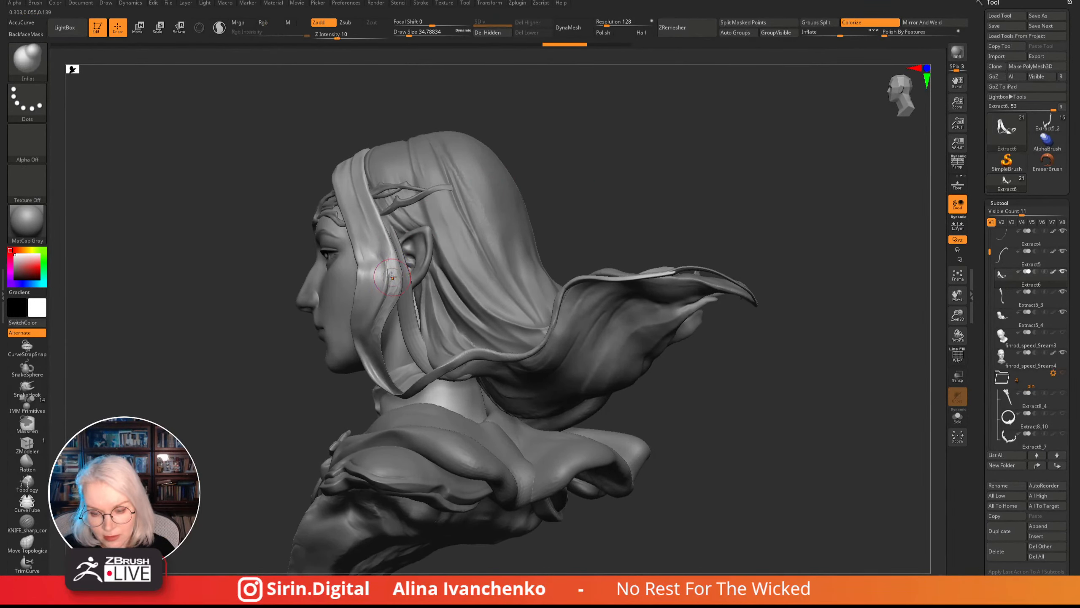
- Turn Sculptris Pro back on and smooth the front lock from the ear down toward the jaw
shift+click(217, 32)
drag(220, 165, 241, 188)
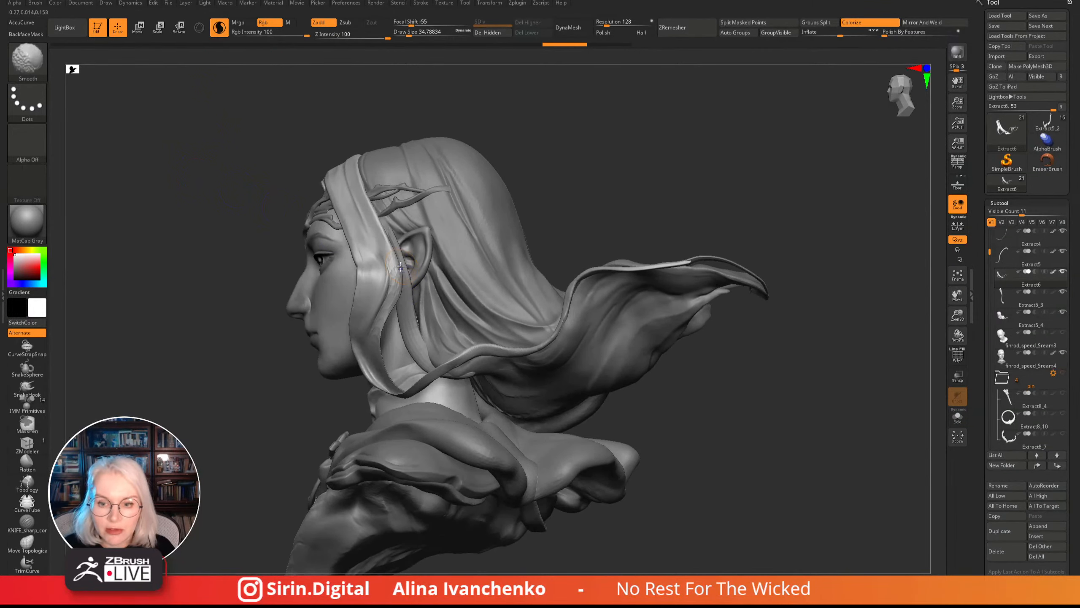
shift+drag(395, 265, 393, 279)
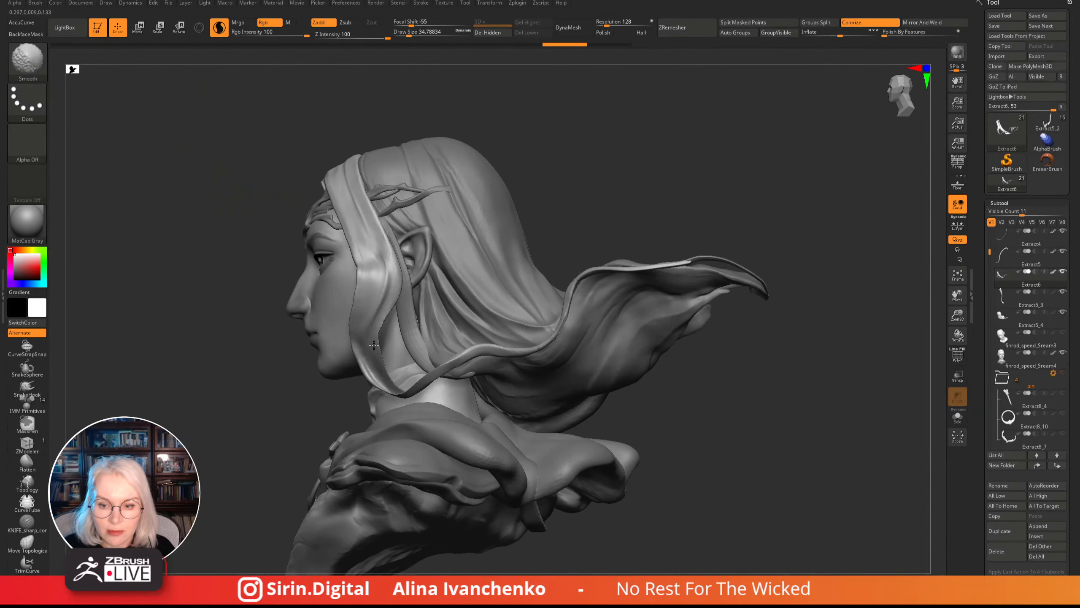
drag(626, 138, 537, 161)
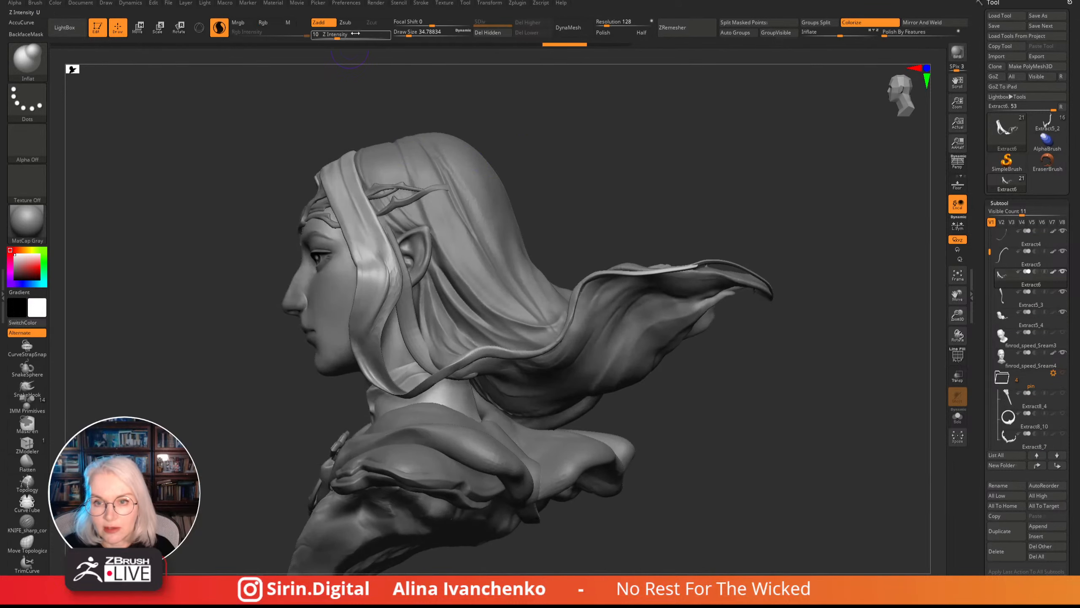
- Set the draw size to about 41, turn off Sculptris Pro, and inflate the lower end of the front lock
click(411, 34)
drag(616, 154, 395, 274)
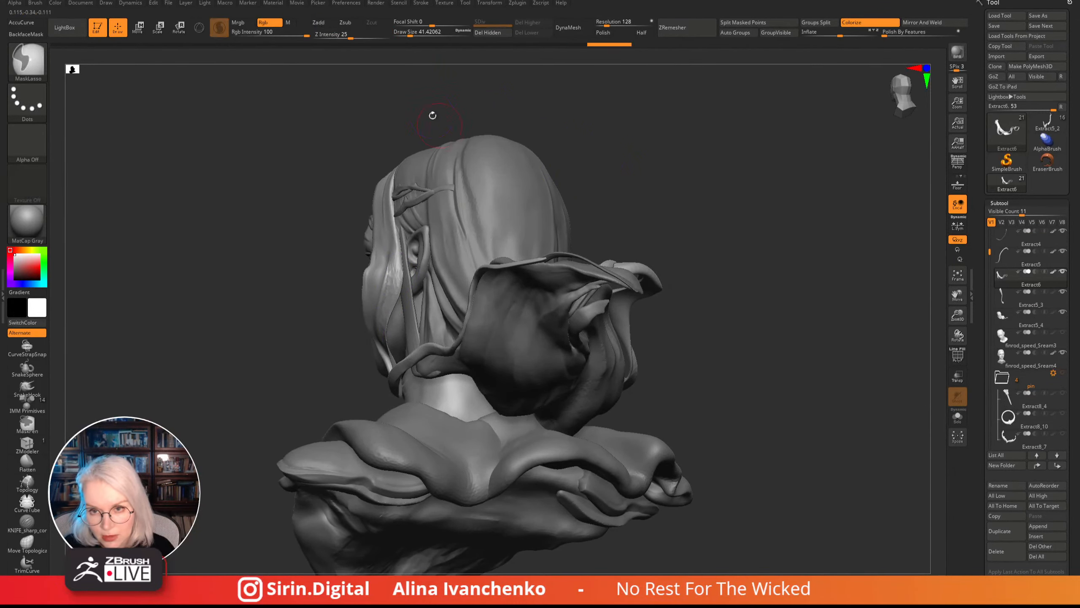
drag(255, 182, 402, 309)
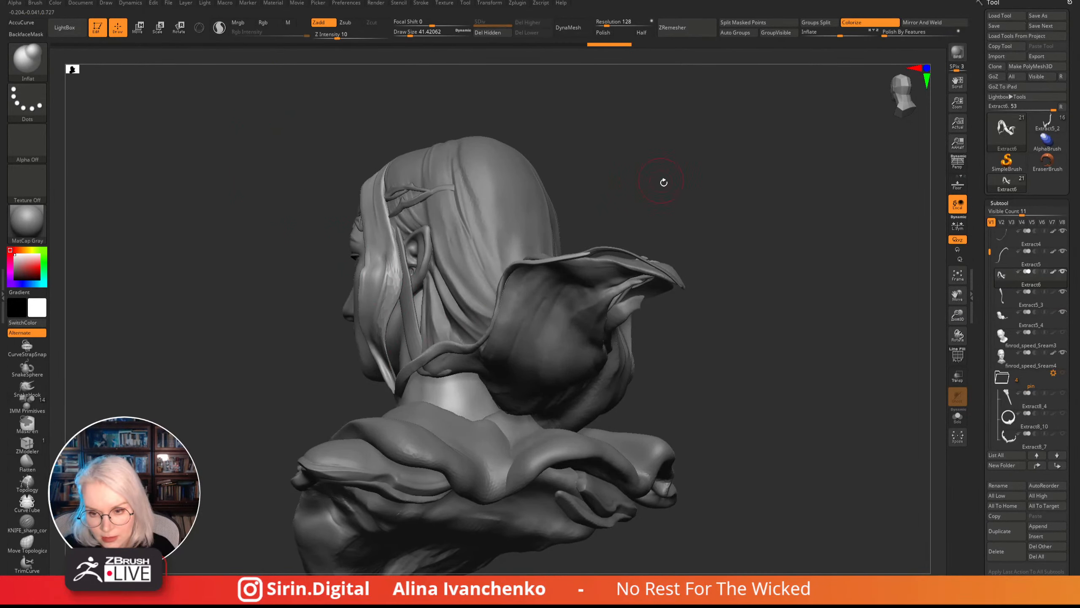
mouse_move(663, 181)
mouse_down()
mouse_move(639, 191)
mouse_move(697, 187)
mouse_up()
drag(557, 162, 472, 170)
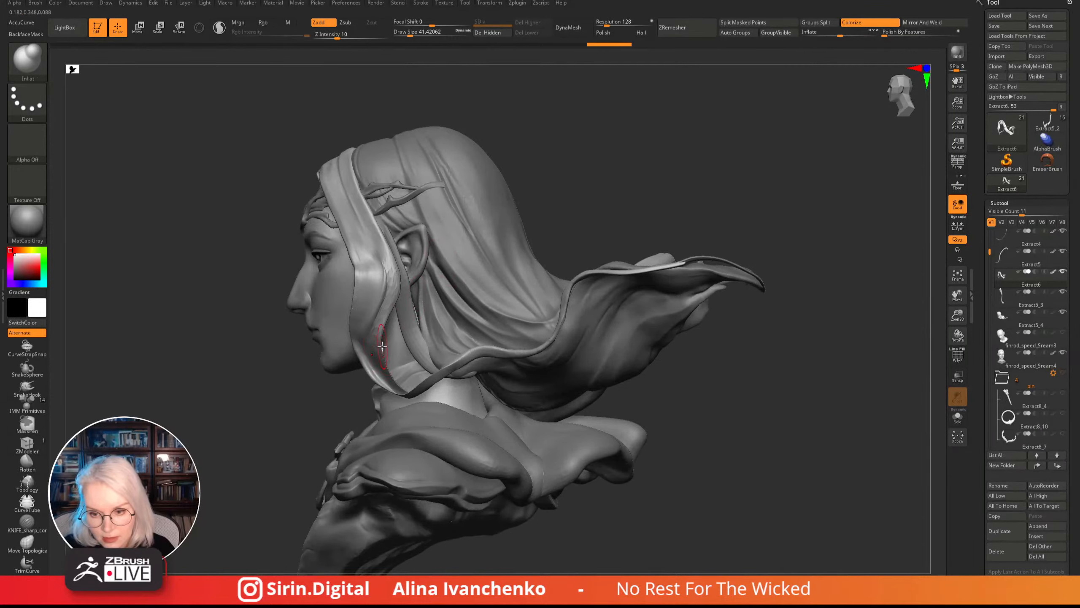
drag(386, 370, 393, 384)
- Switch to the Move brush and smooth the front lock along the jaw and up to the ear
mouse_move(585, 153)
mouse_down()
mouse_move(615, 149)
mouse_move(566, 164)
mouse_move(591, 149)
mouse_move(506, 154)
mouse_move(390, 357)
mouse_up()
key(b)
key(m)
key(v)
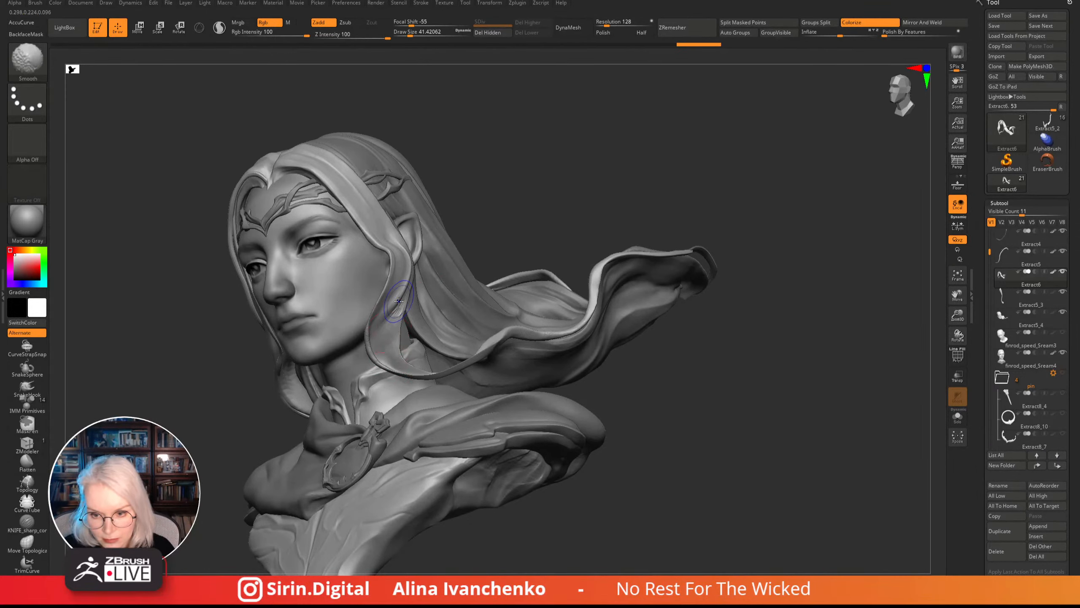
key(shift)
shift+drag(394, 319, 392, 331)
drag(512, 205, 466, 205)
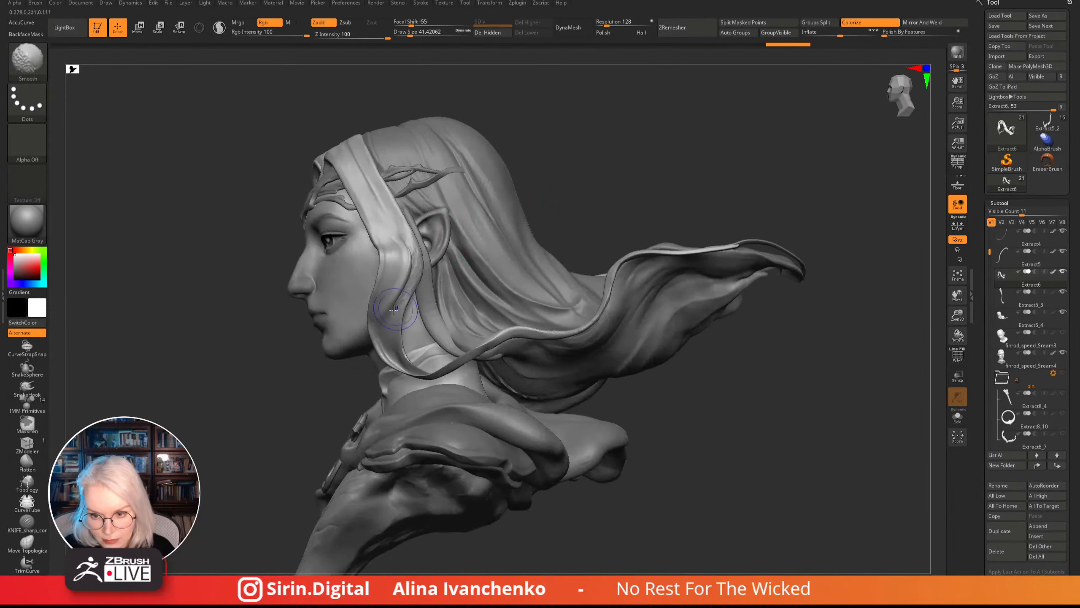
shift+drag(399, 308, 414, 235)
drag(574, 127, 517, 140)
drag(698, 114, 574, 136)
- Return to the Inflat brush and select the head subtool finrod_speed_Sream4
key(b)
key(i)
key(n)
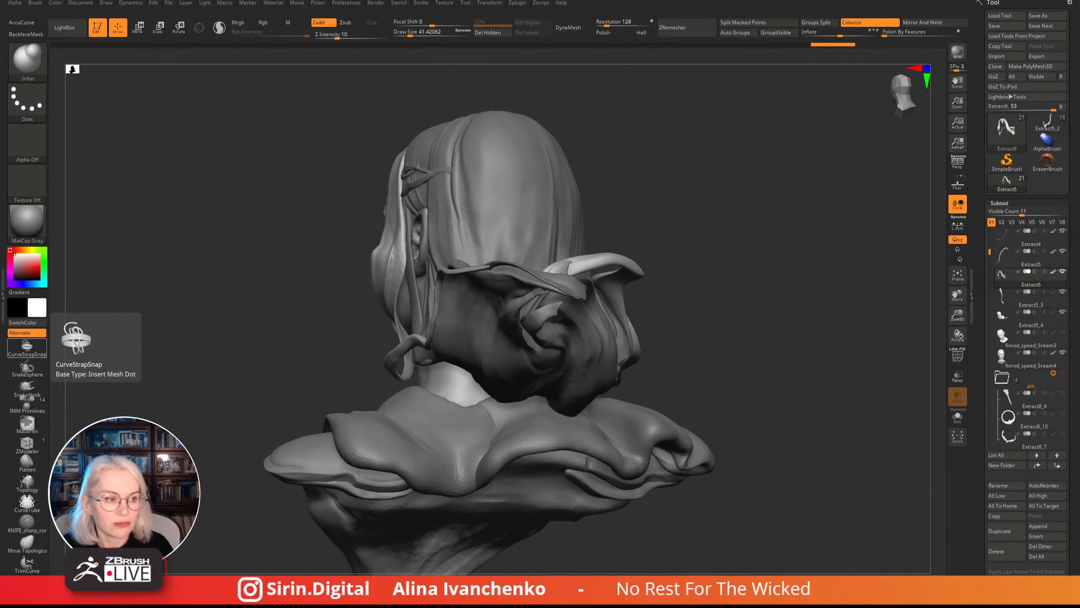
drag(182, 343, 272, 336)
mouse_move(207, 366)
alt+mouse_down()
mouse_move(238, 371)
mouse_move(241, 351)
alt+mouse_up()
alt+drag(547, 205, 568, 181)
alt+click(435, 265)
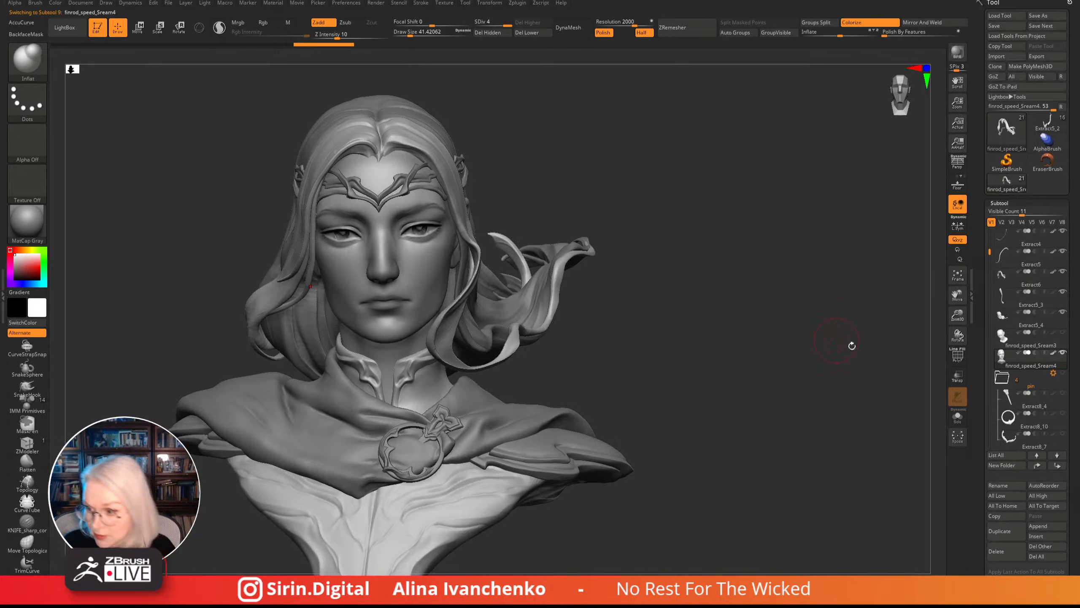
- Compare the head subtool at subdivision level 1 and level 4, returning it to level 4
click(952, 359)
click(953, 359)
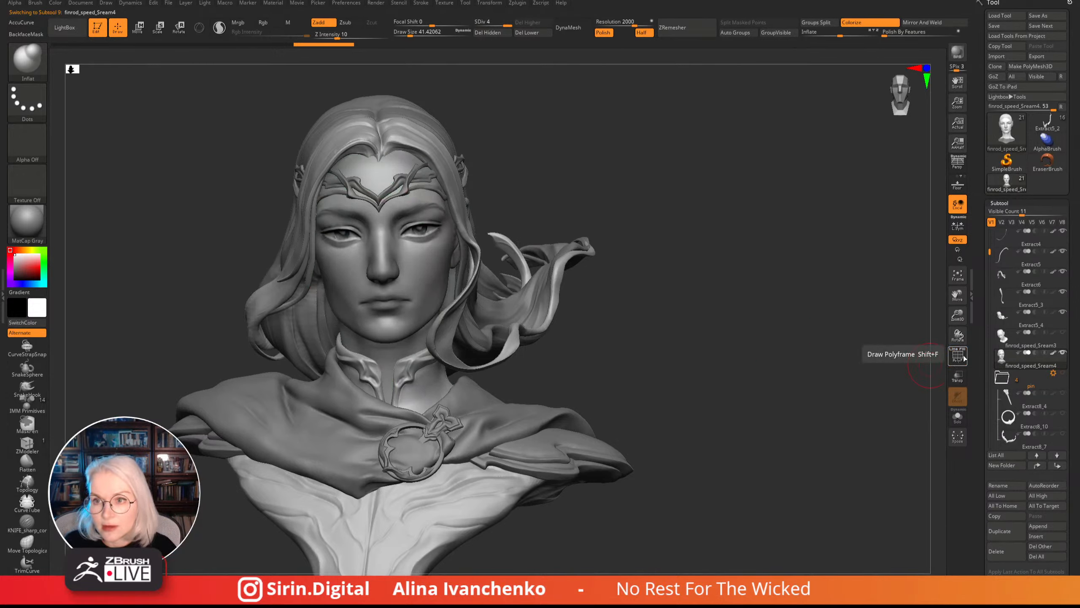
drag(507, 24, 477, 24)
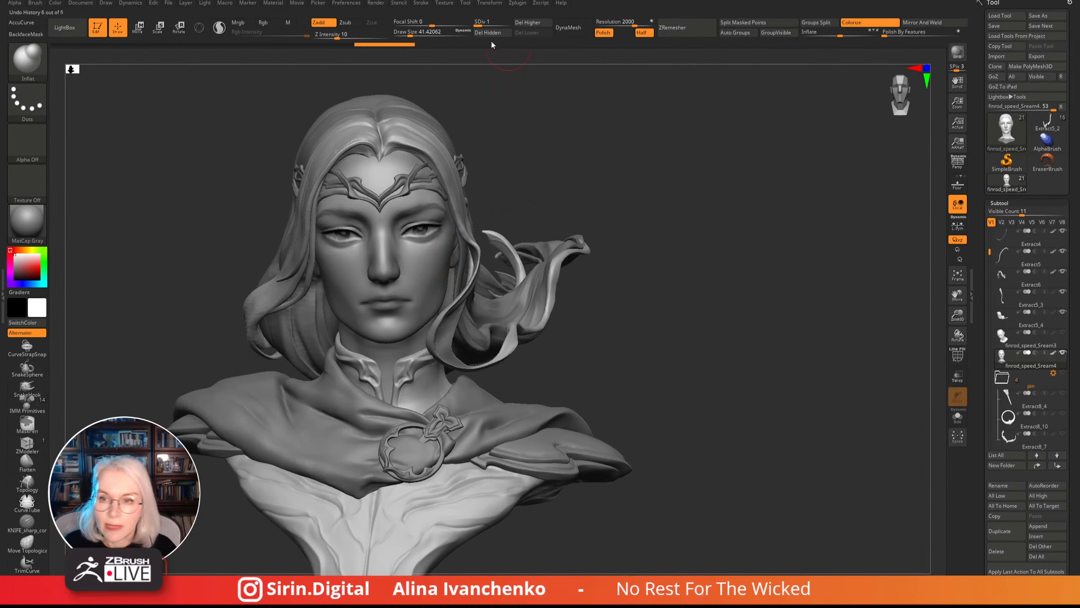
drag(479, 24, 501, 24)
drag(513, 127, 519, 141)
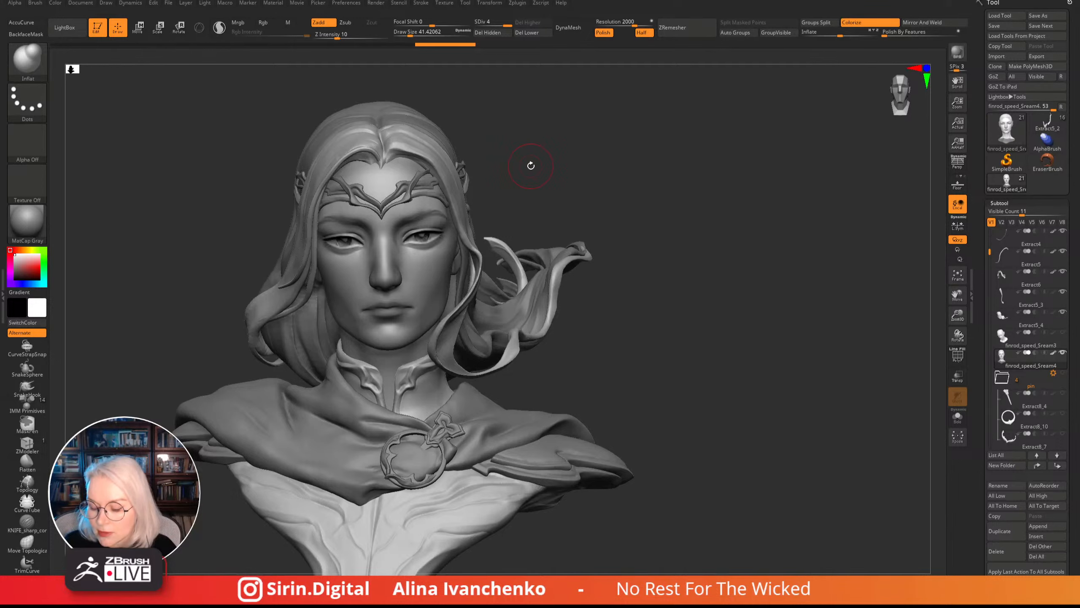
drag(561, 162, 583, 188)
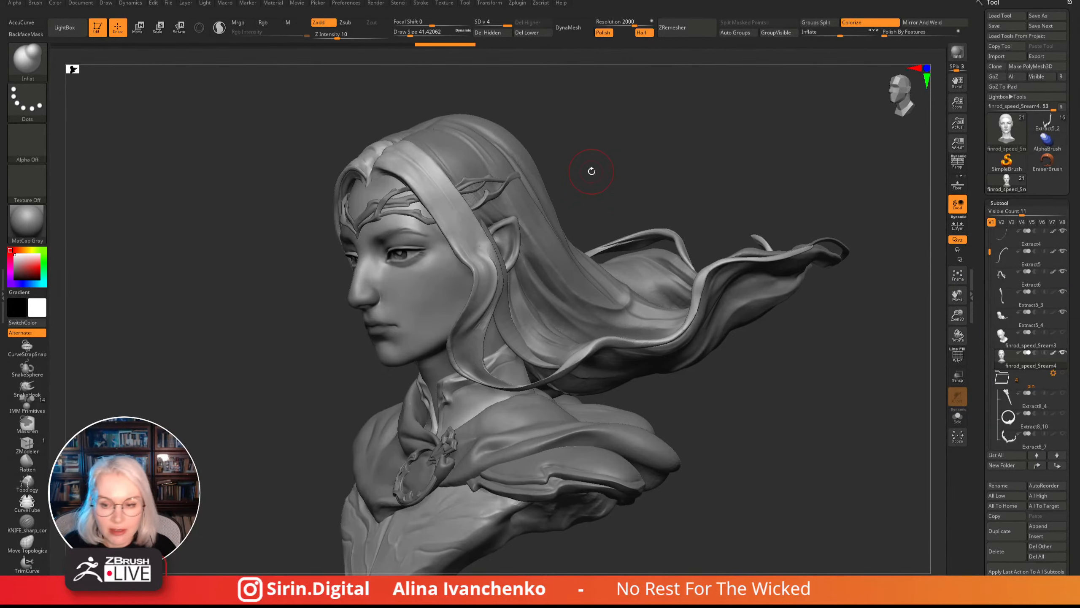
- Reselect the front lock subtool Extract6 and inflate the lock beside the cheek
drag(682, 224, 511, 145)
alt+click(512, 145)
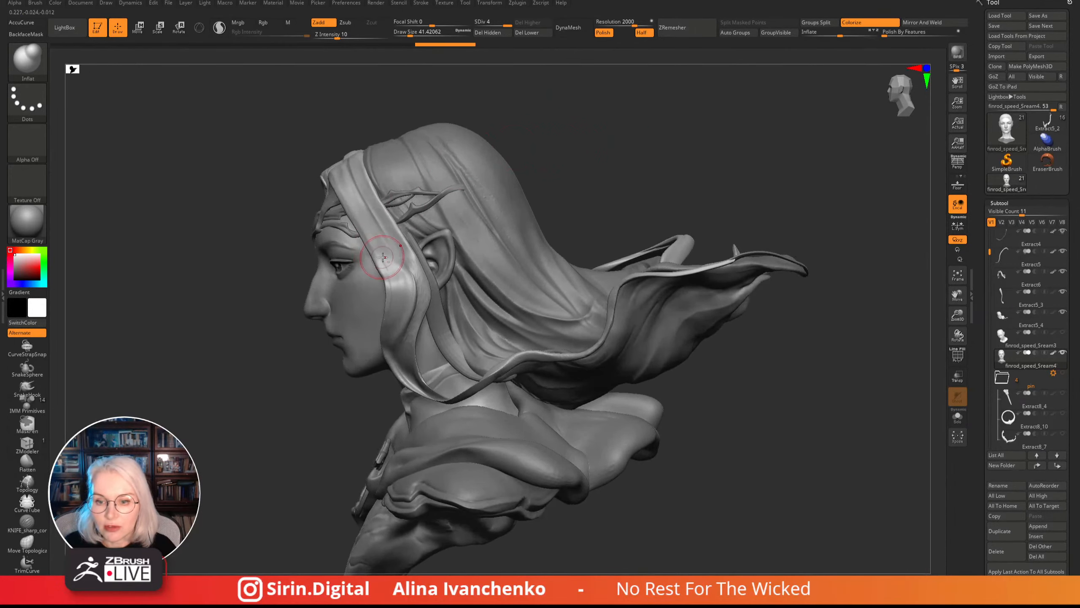
drag(617, 145, 576, 152)
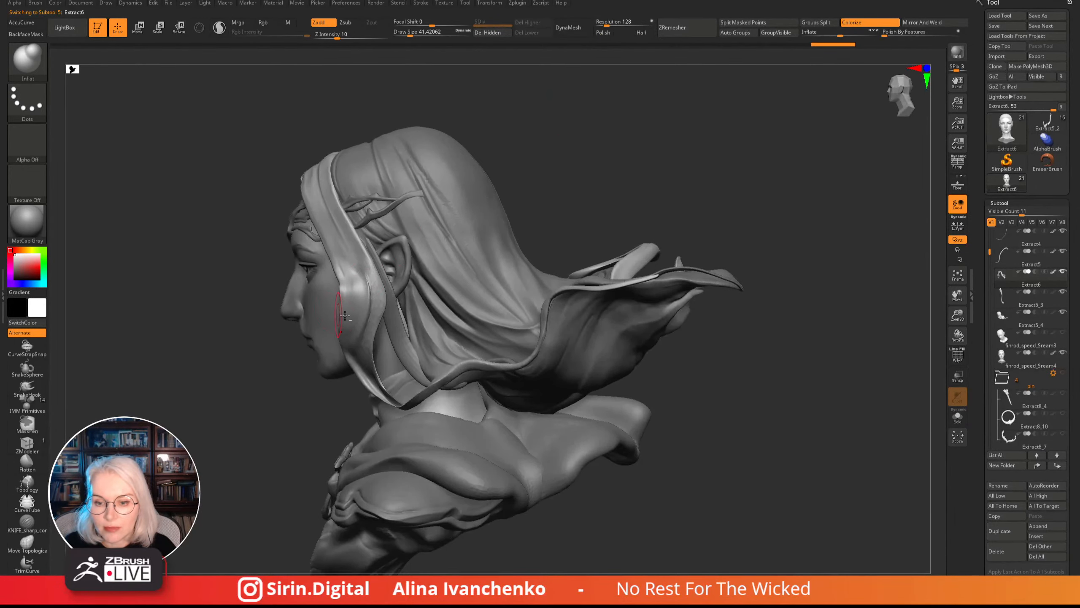
drag(375, 309, 376, 314)
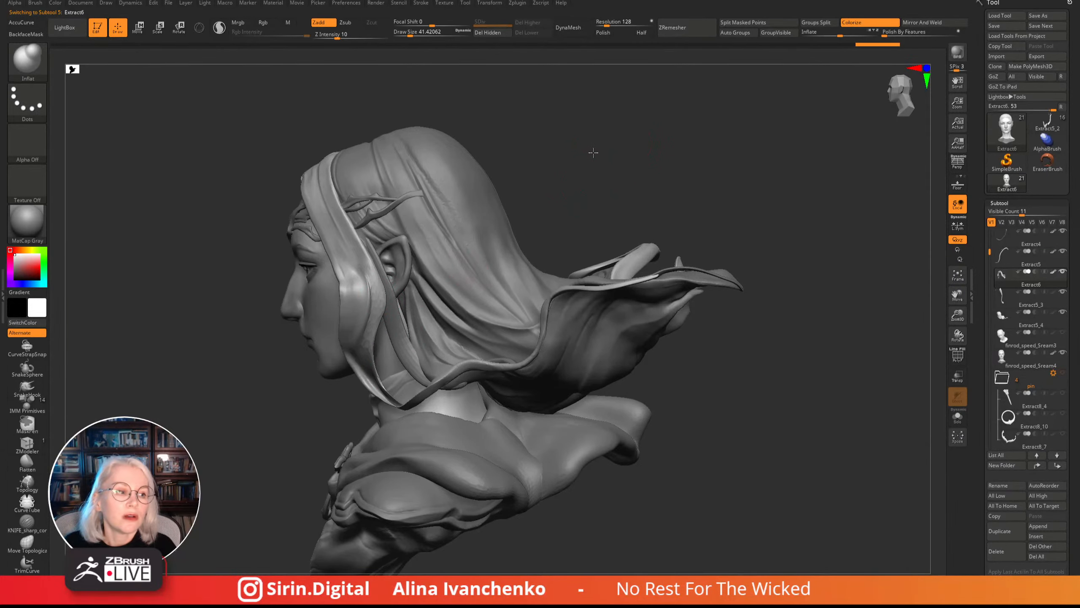
- Smooth the surface of the front lock beside the cheek and ear
drag(591, 152, 597, 151)
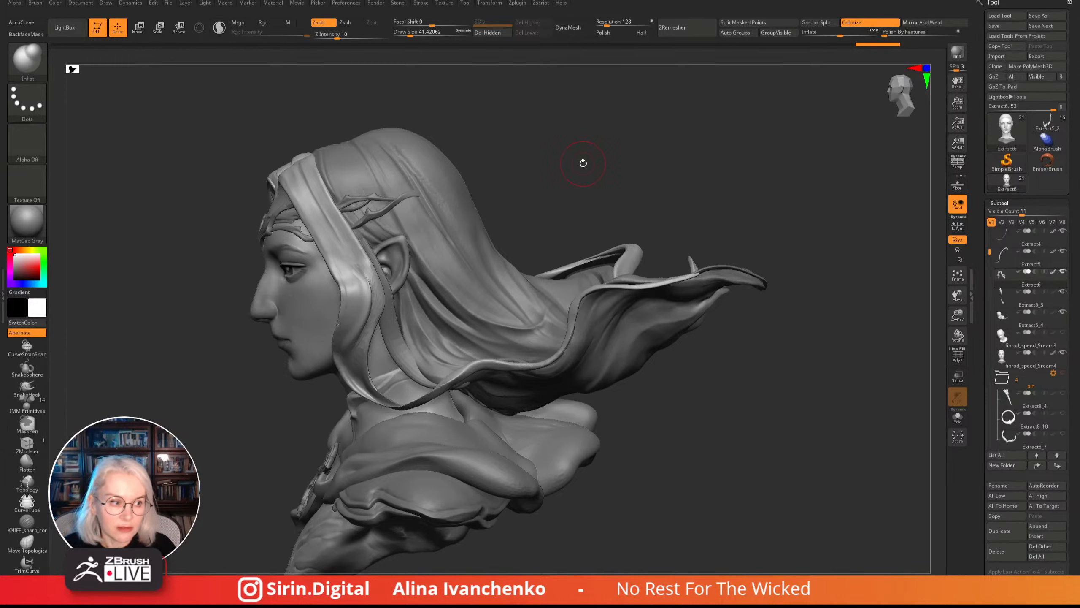
drag(582, 164, 573, 150)
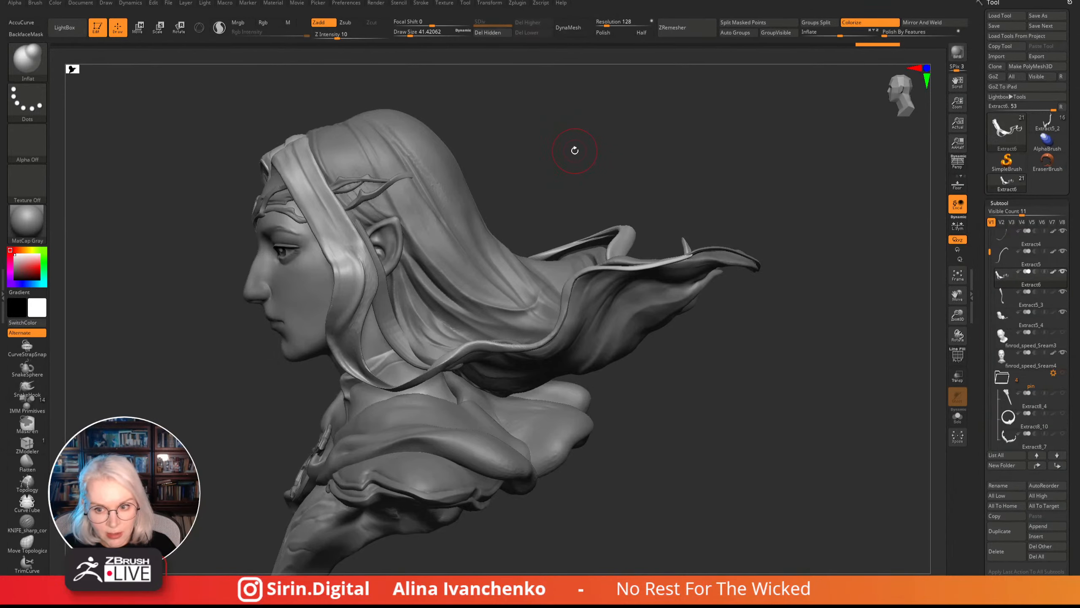
drag(574, 150, 540, 147)
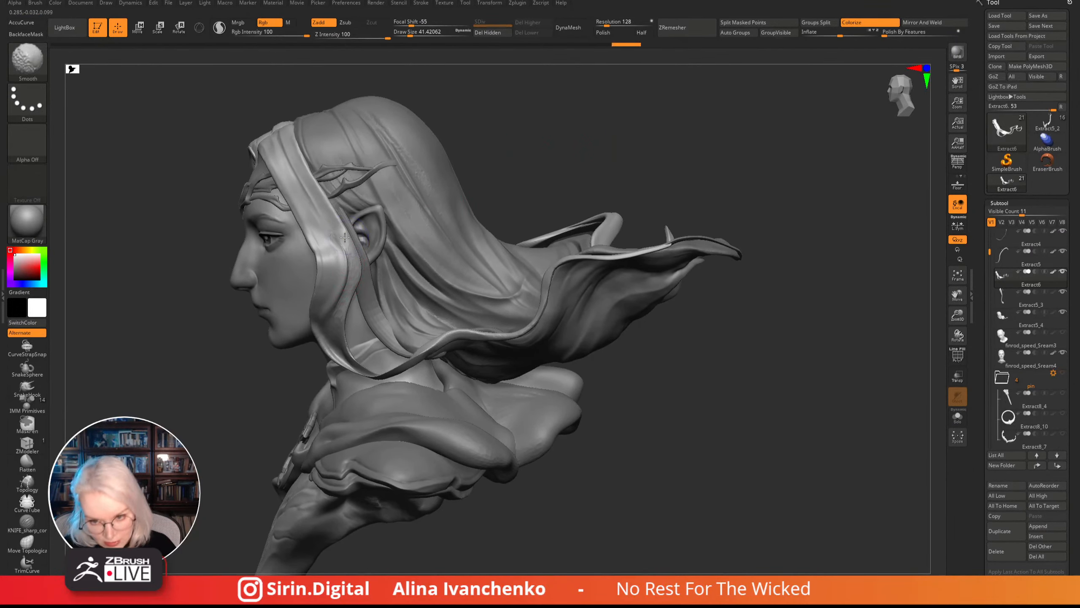
drag(557, 145, 526, 152)
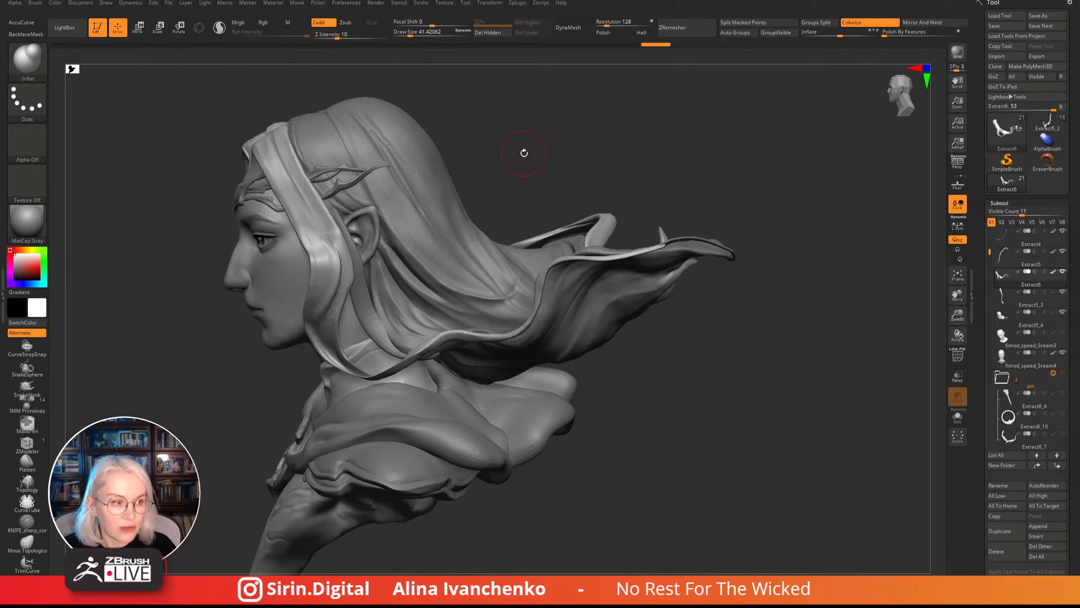
drag(524, 152, 514, 151)
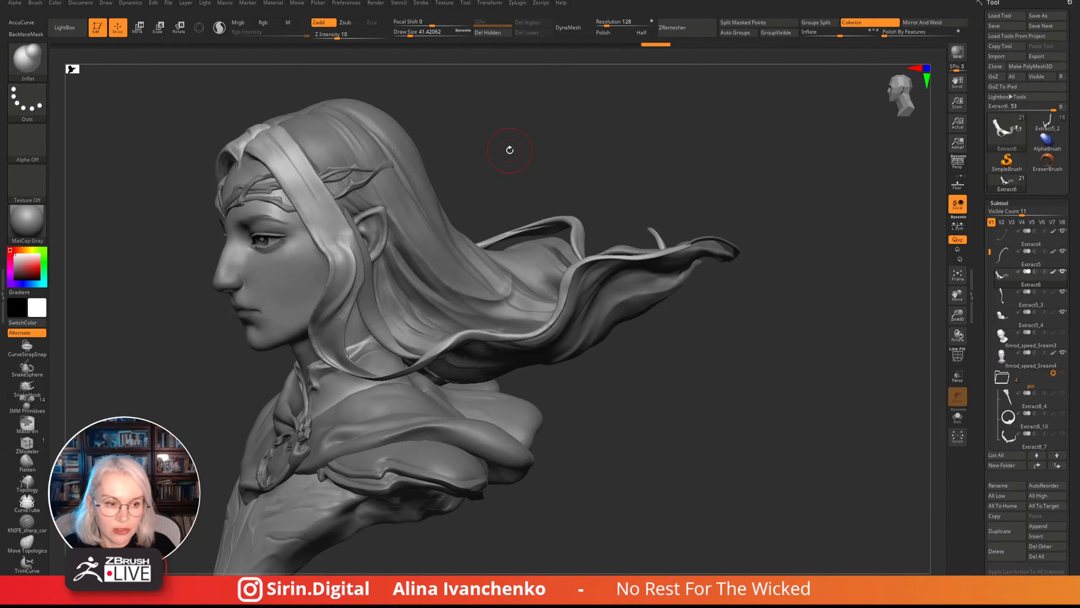
mouse_move(509, 148)
mouse_down()
mouse_move(478, 140)
mouse_move(419, 167)
mouse_up()
mouse_move(327, 310)
shift+mouse_down()
mouse_move(330, 298)
mouse_move(326, 327)
shift+mouse_up()
mouse_move(501, 181)
mouse_down()
mouse_move(419, 191)
mouse_move(438, 194)
mouse_up()
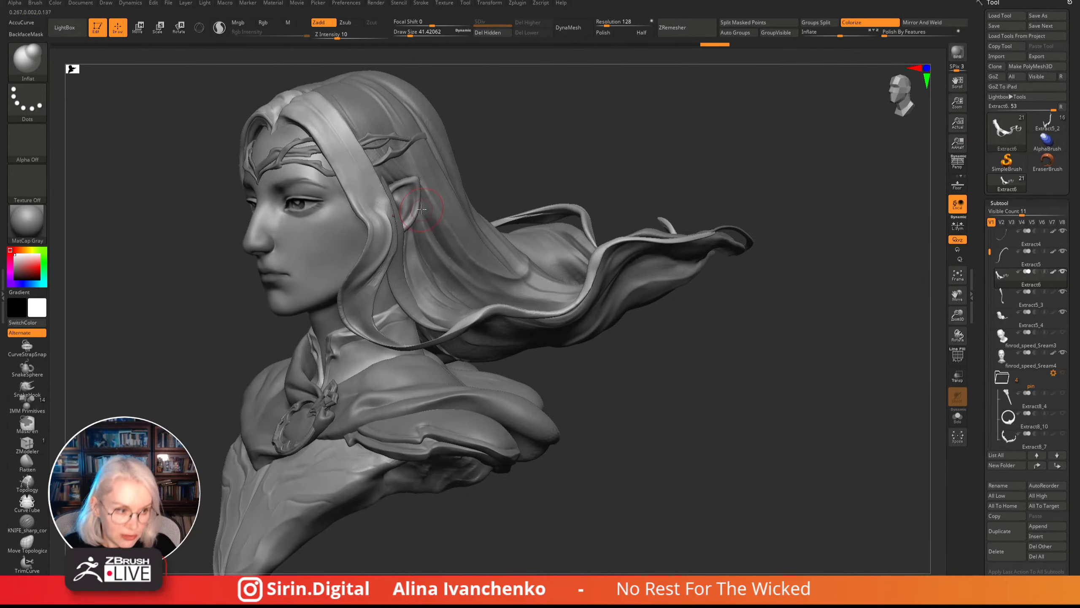
- Switch to the DamStandard brush for carving the front lock
drag(513, 142, 522, 149)
drag(530, 146, 483, 162)
key(b)
key(d)
key(s)
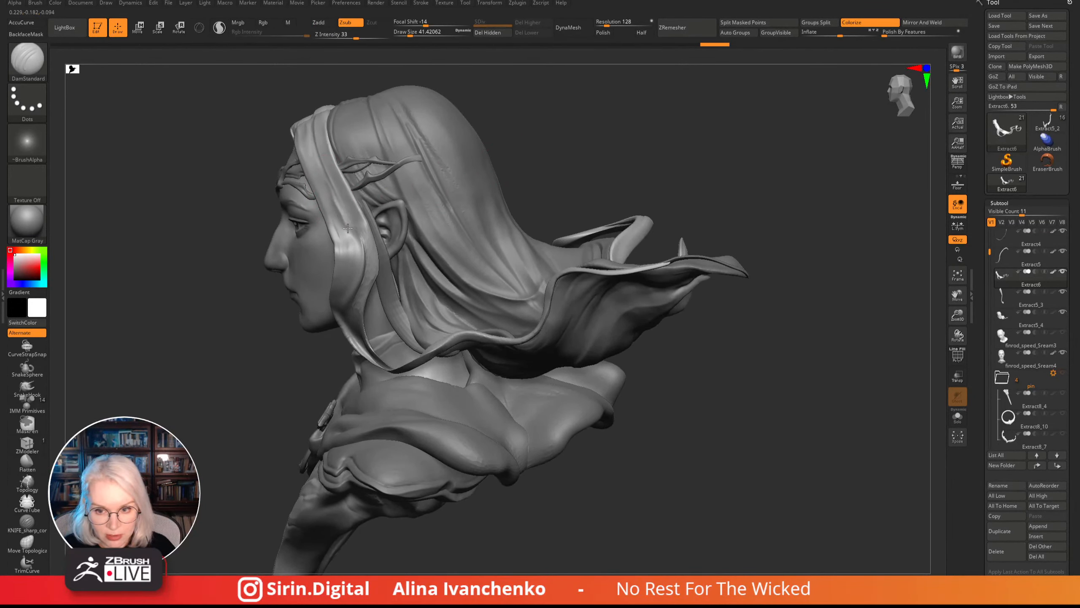
drag(347, 229, 360, 249)
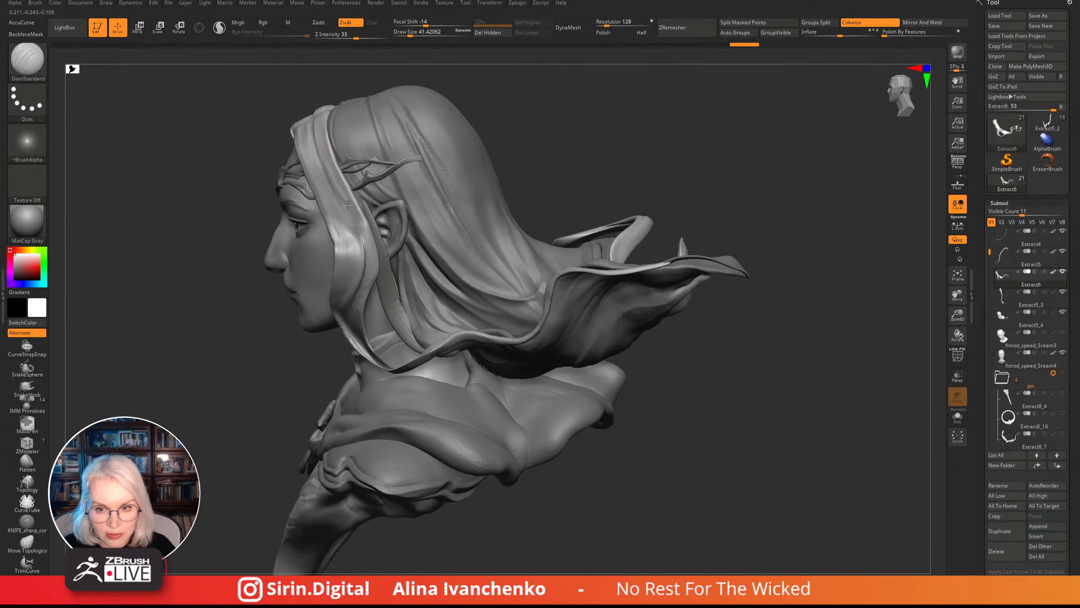
mouse_move(545, 133)
mouse_down()
mouse_move(482, 137)
mouse_move(545, 154)
mouse_up()
key(ctrl+z)
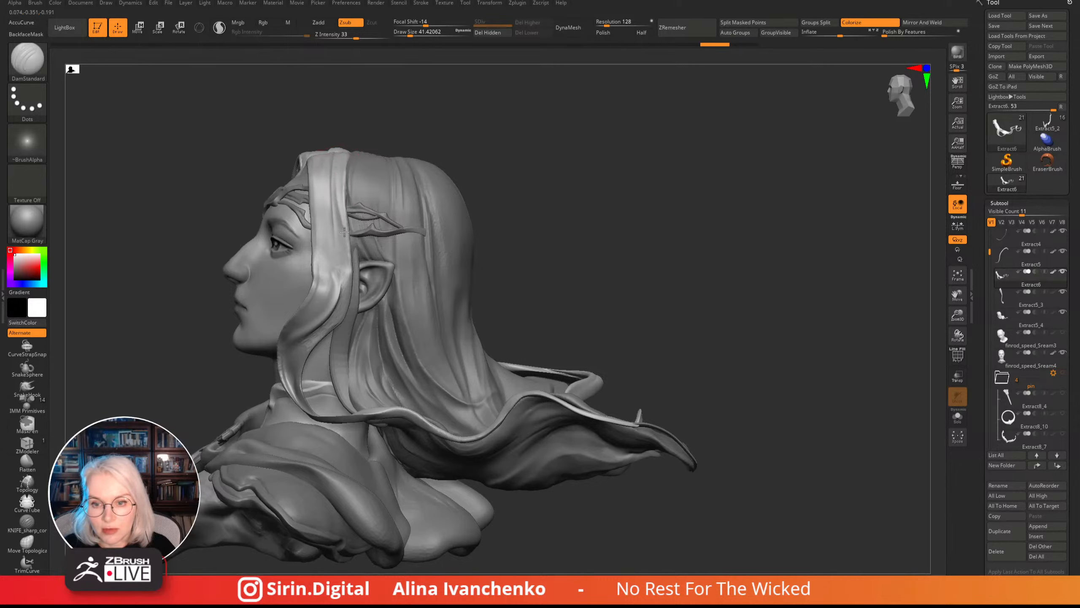
- Carve long strand grooves down the front lock from the hairline past the circlet to the ear, and soften them
drag(345, 232, 350, 271)
drag(337, 173, 350, 281)
mouse_move(490, 168)
mouse_down()
mouse_move(498, 145)
mouse_move(476, 153)
mouse_up()
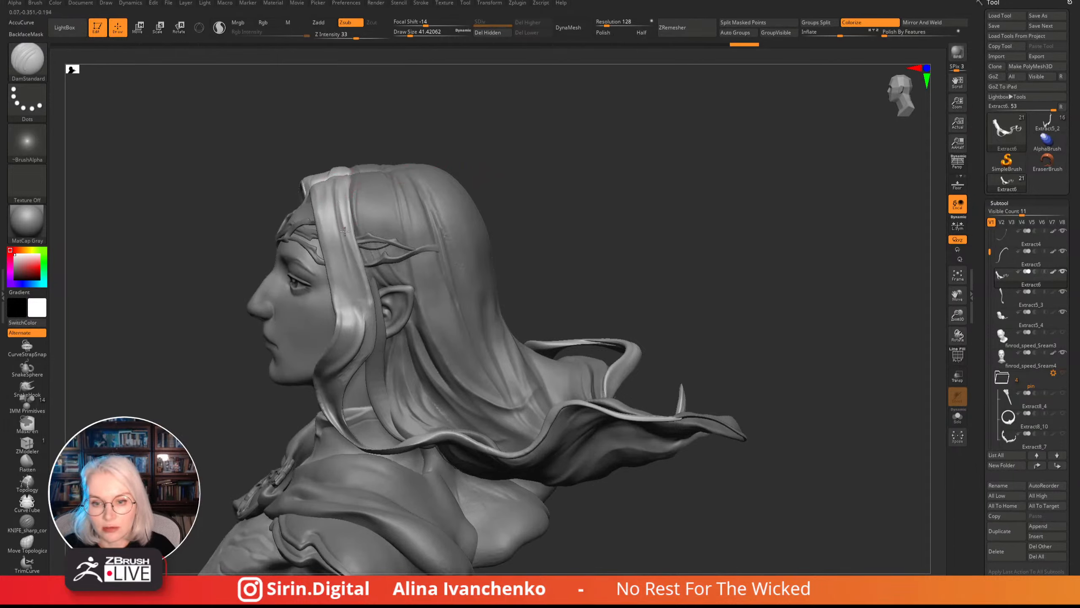
drag(344, 232, 369, 311)
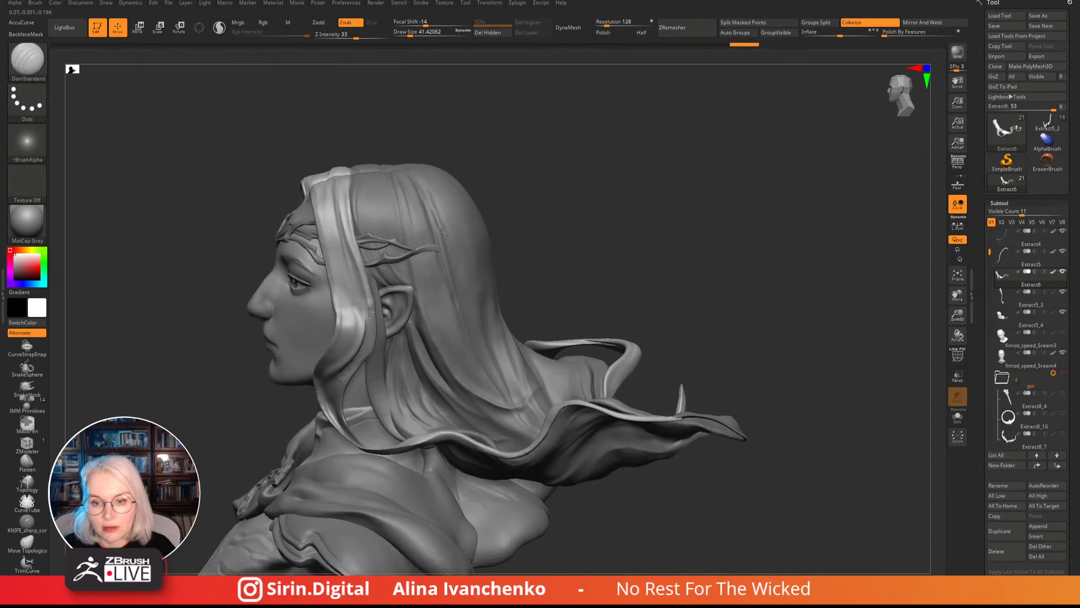
mouse_move(489, 174)
mouse_down()
mouse_move(495, 157)
mouse_move(485, 163)
mouse_up()
key(shift)
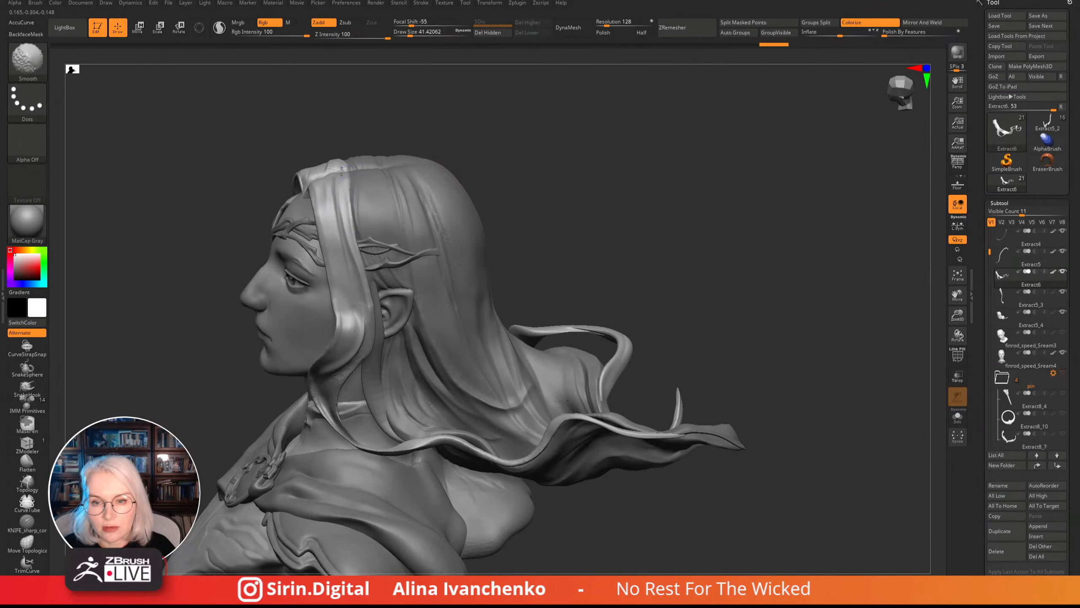
drag(460, 128, 506, 132)
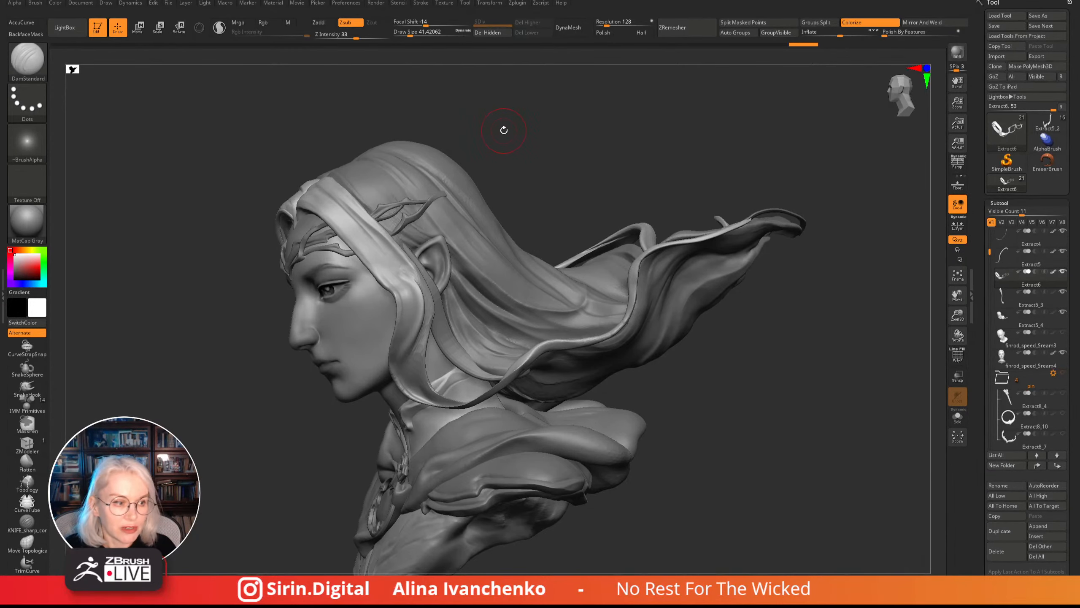
drag(533, 117, 496, 121)
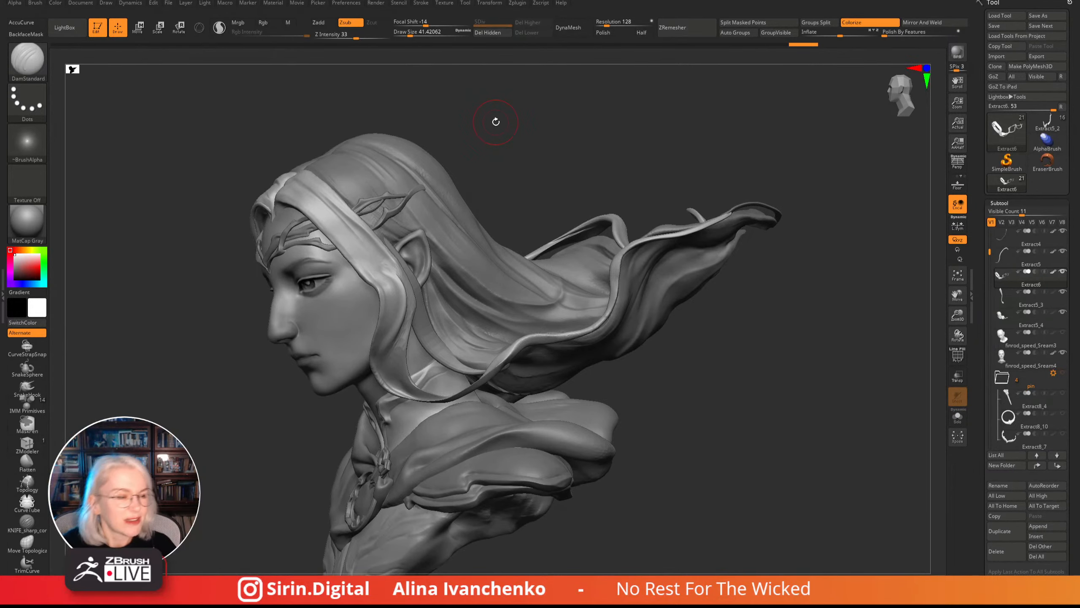
mouse_move(533, 181)
mouse_down()
mouse_move(508, 152)
mouse_move(521, 155)
mouse_move(510, 131)
mouse_up()
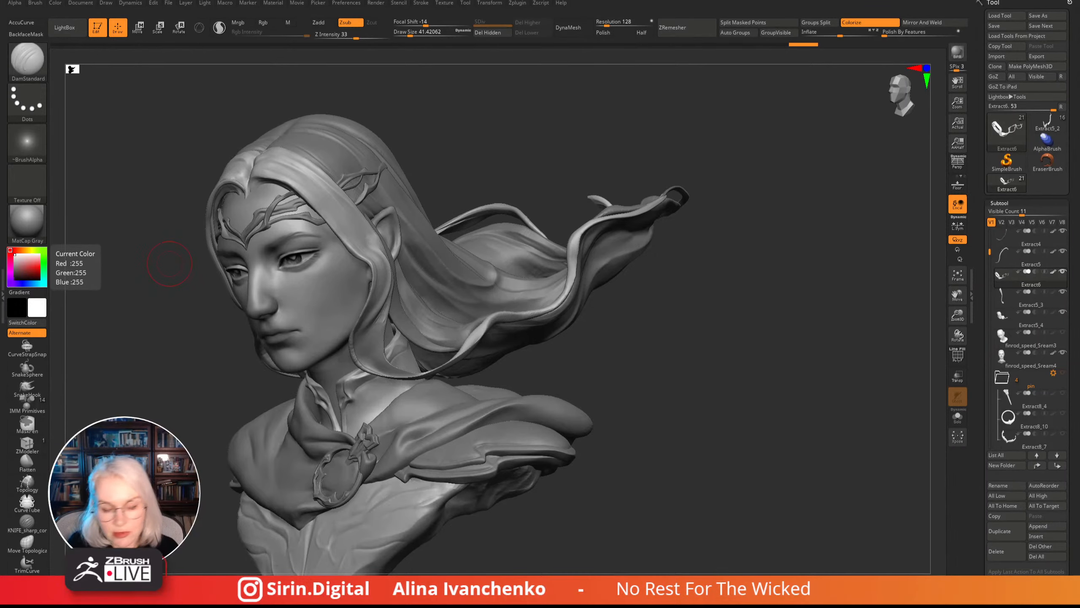
mouse_move(169, 263)
mouse_down()
mouse_move(769, 242)
mouse_move(718, 350)
mouse_move(725, 306)
mouse_move(815, 254)
mouse_move(789, 306)
mouse_move(769, 306)
mouse_up()
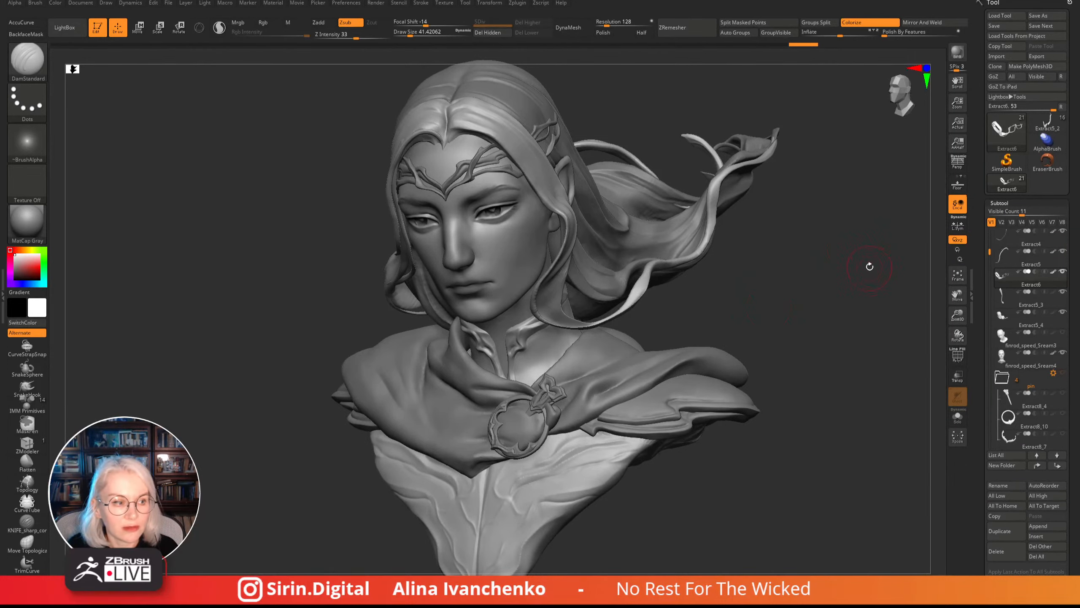
drag(870, 267, 344, 229)
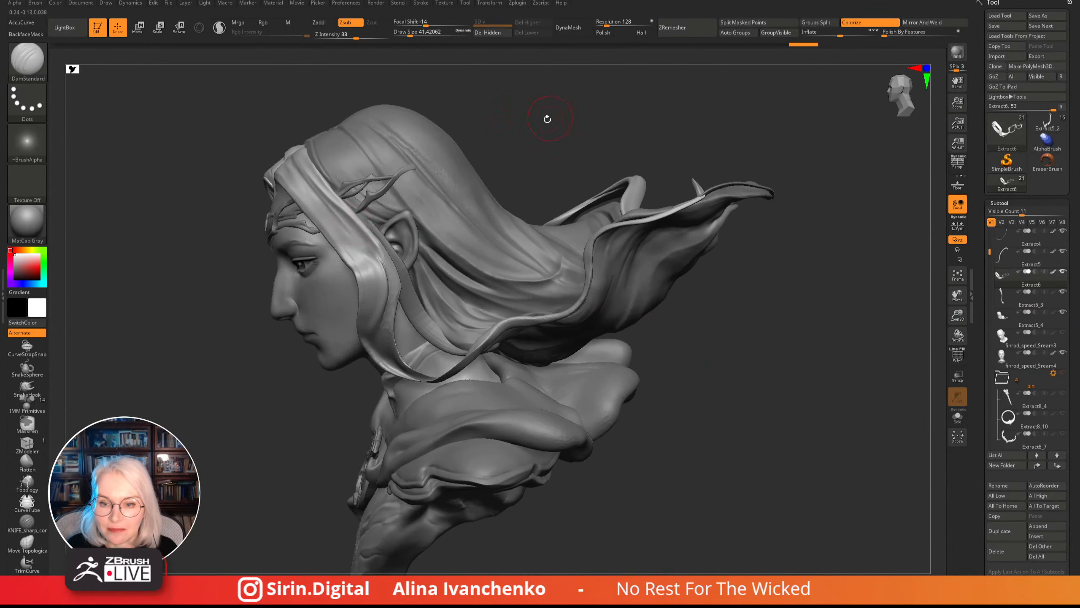
- Reduce the draw size to 28.75 and carve finer grooves in the front lock where it passes the ear
drag(548, 115, 468, 123)
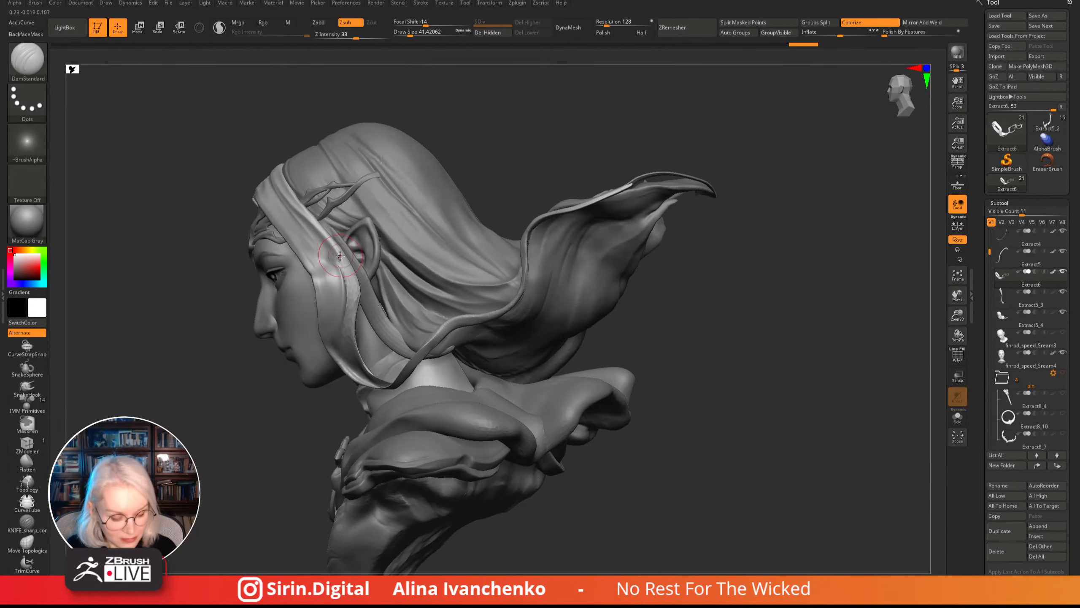
drag(411, 33, 407, 35)
mouse_move(508, 106)
mouse_down()
mouse_move(487, 111)
mouse_move(322, 261)
mouse_up()
key(shift)
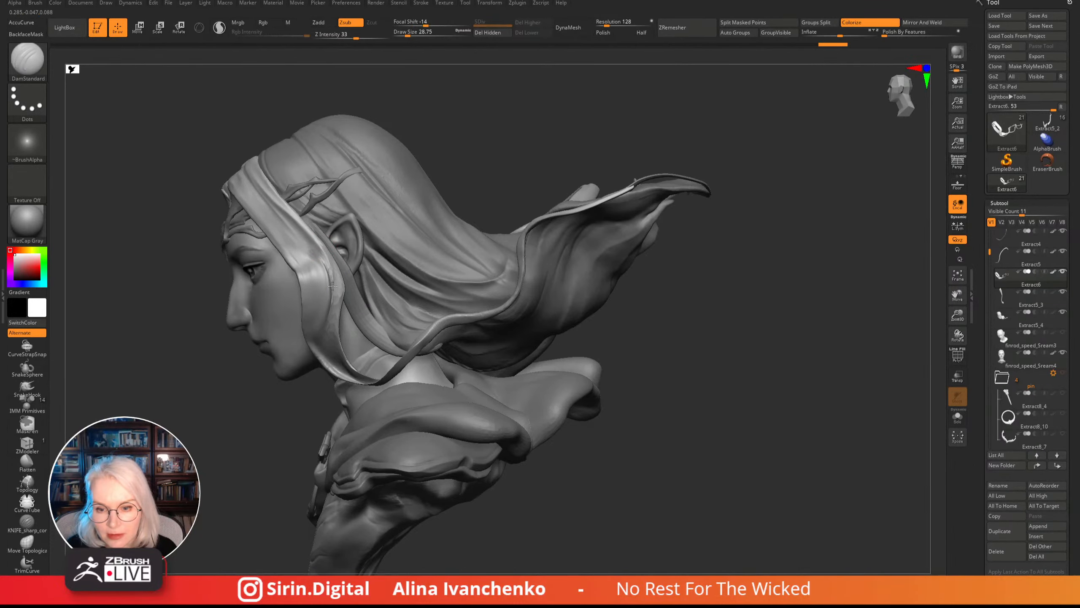
drag(489, 124, 489, 128)
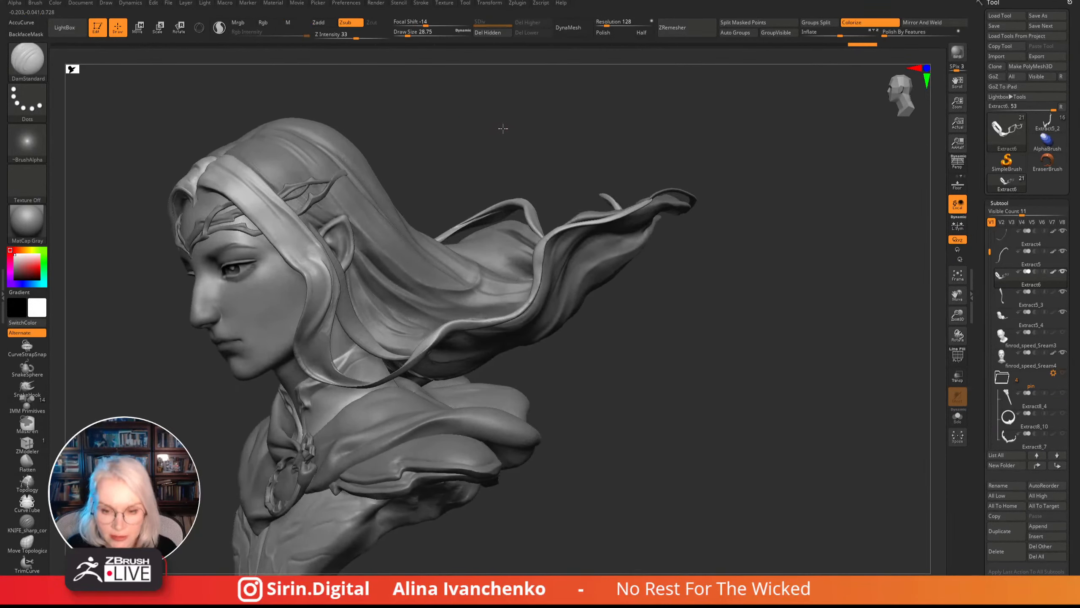
- Switch to the Inflat brush at draw size about 32.71, inflate the front lock's lower curve above the shoulder, and smooth the lock
key(b)
key(i)
key(n)
drag(412, 34, 408, 34)
alt+drag(450, 142, 464, 96)
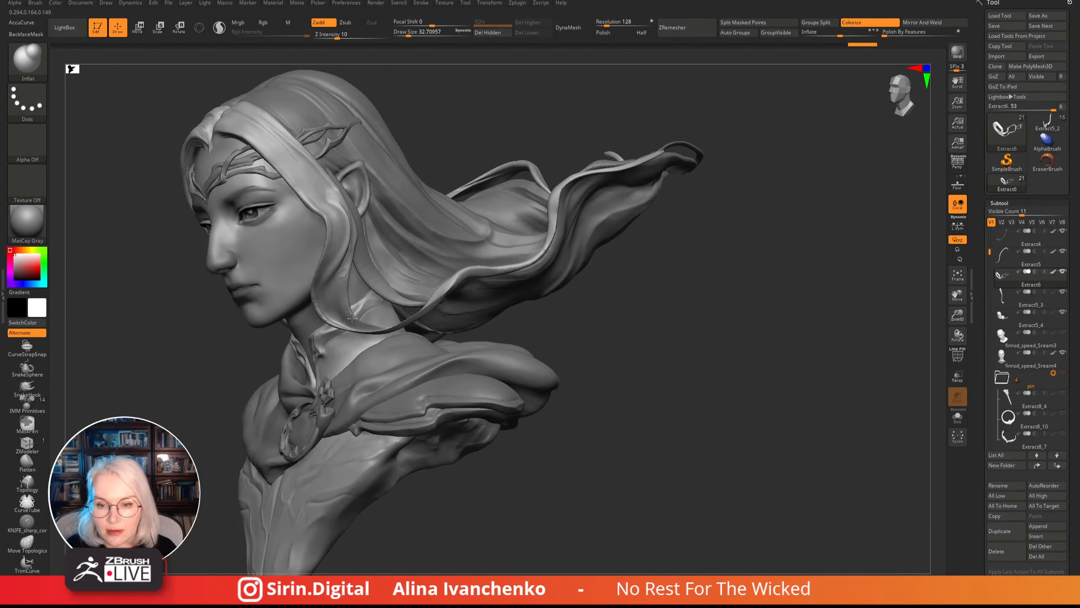
drag(490, 128, 478, 320)
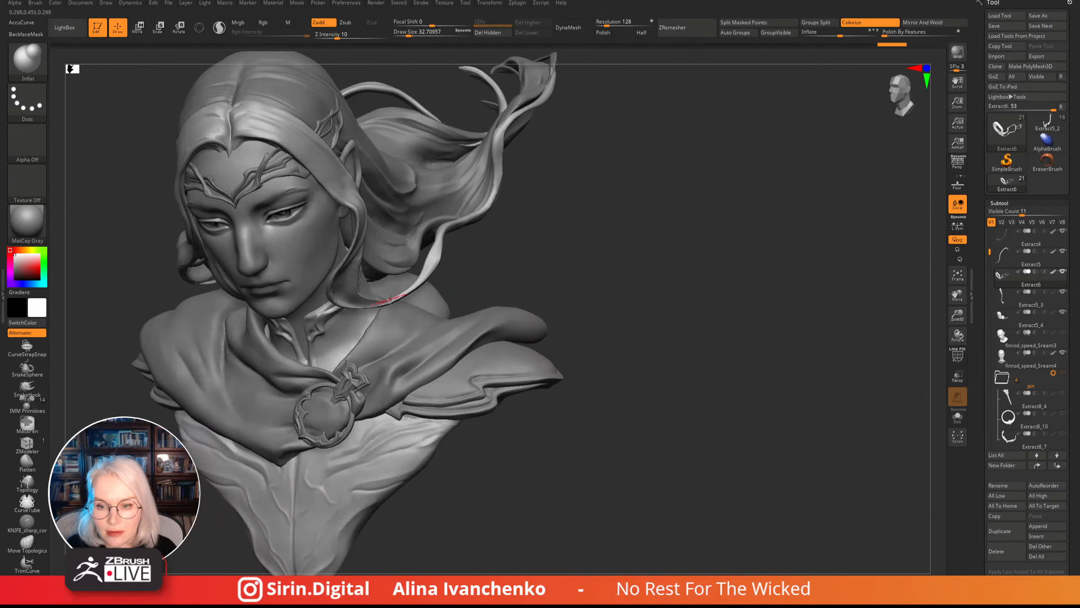
drag(576, 229, 589, 221)
alt+drag(588, 270, 435, 173)
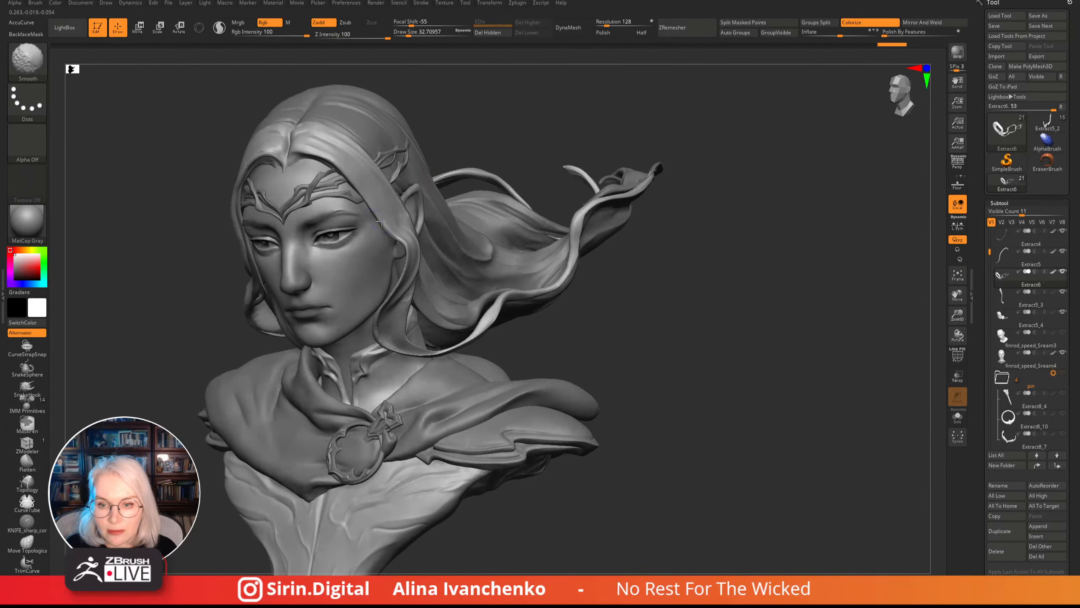
drag(489, 140, 578, 128)
- Select the CurveTube brush, turn off Rgb and set Z Intensity to 54
click(25, 503)
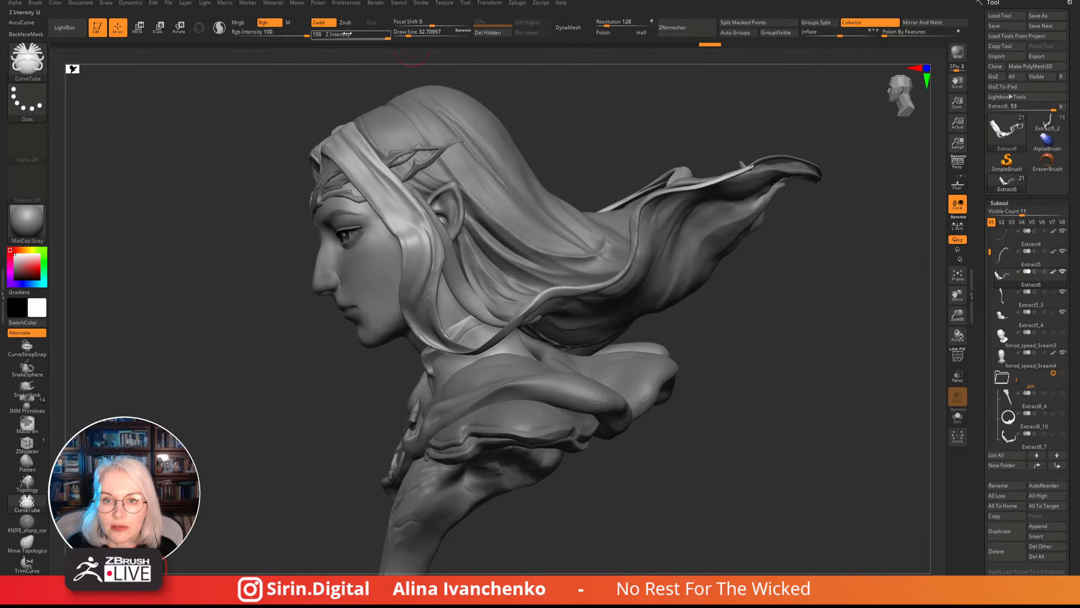
click(269, 22)
click(385, 37)
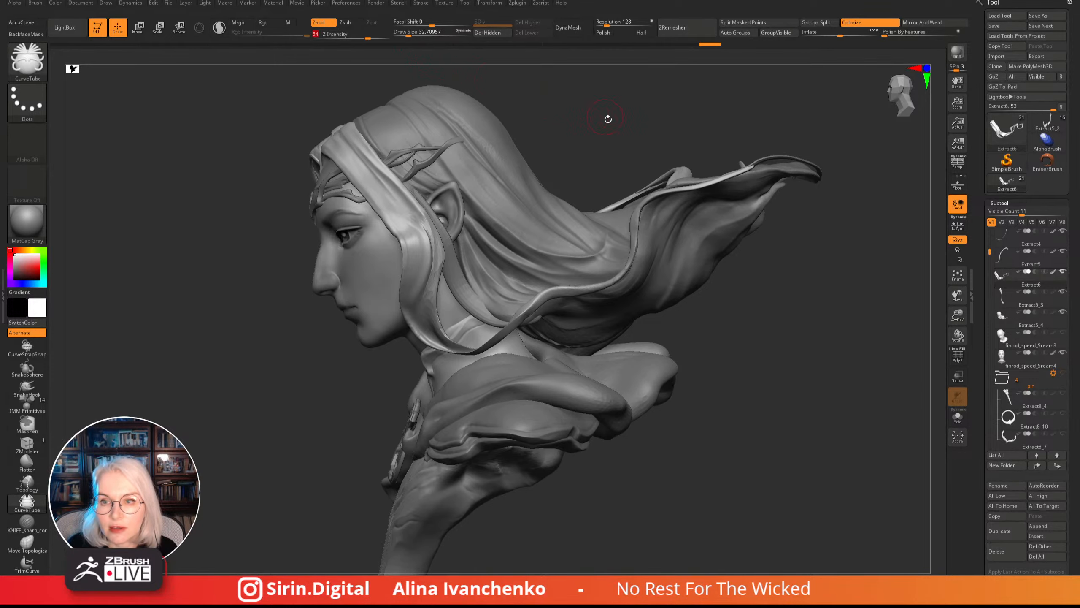
- Adjust the Brush Modifier value of the CurveTube brush
drag(607, 115, 477, 109)
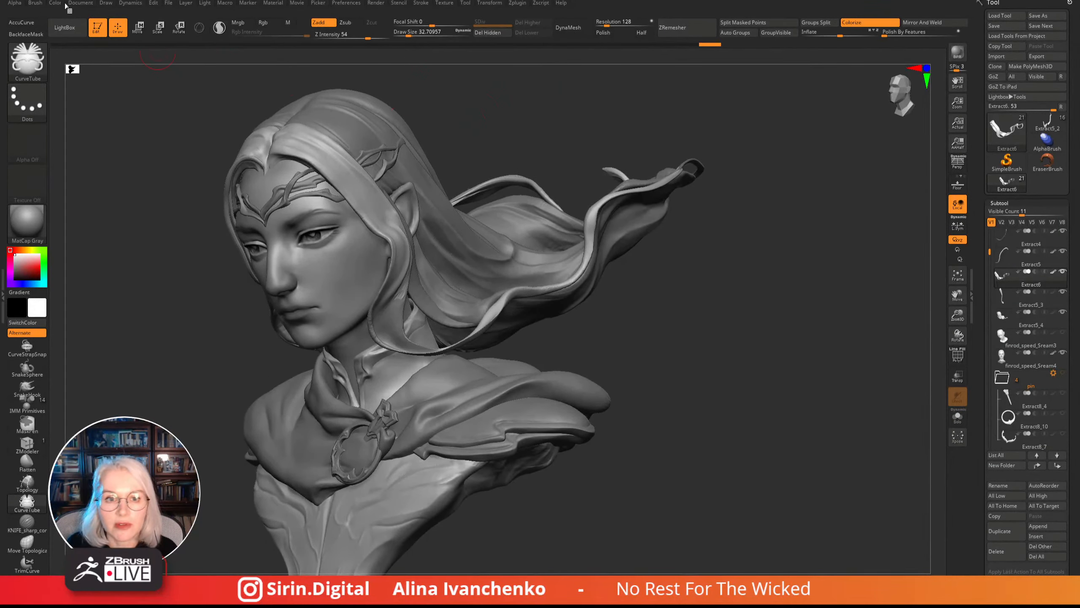
click(35, 3)
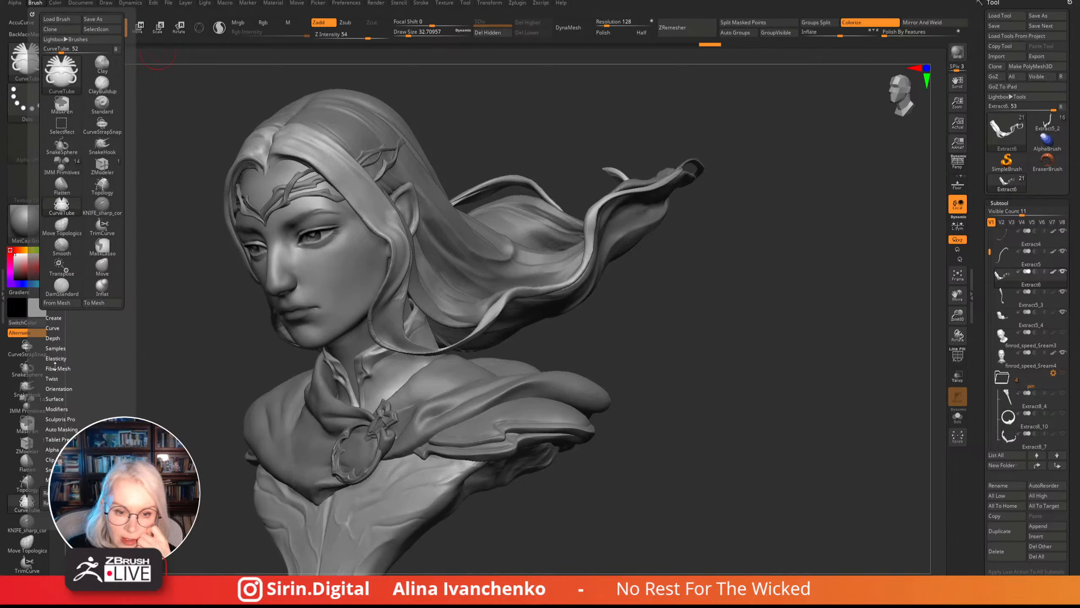
click(58, 409)
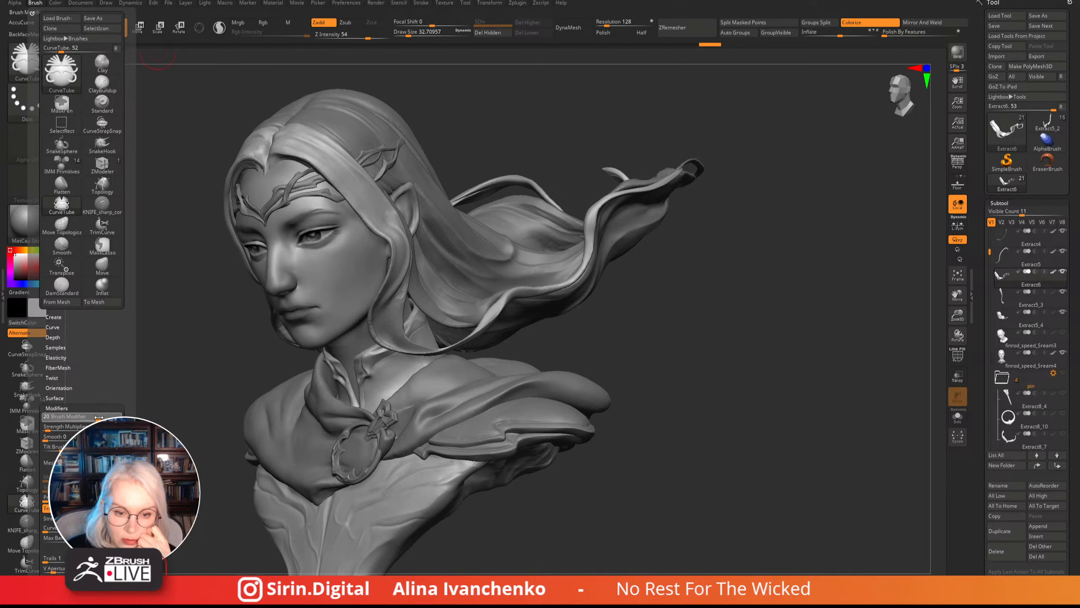
drag(95, 418, 94, 419)
drag(159, 362, 142, 361)
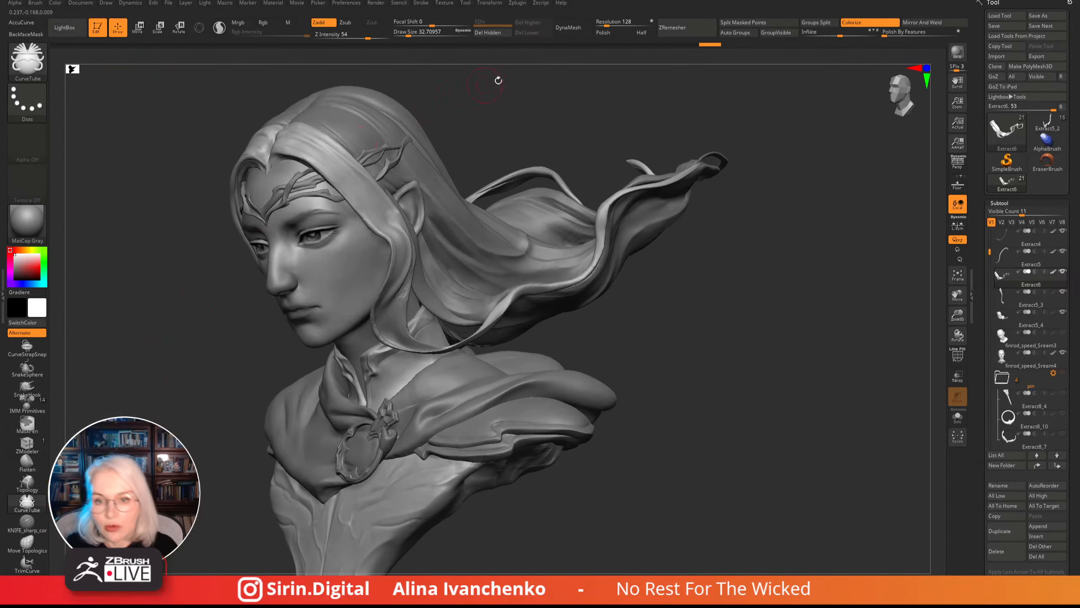
- Draw a tube strand from the forehead hairline down the cheek and back into the windblown hair, with draw size about 18.46
drag(500, 81, 472, 88)
mouse_move(283, 152)
mouse_down()
mouse_move(315, 170)
mouse_move(376, 242)
mouse_move(385, 344)
mouse_move(449, 351)
mouse_move(562, 282)
mouse_up()
mouse_move(586, 115)
mouse_down()
mouse_move(564, 121)
mouse_move(547, 203)
mouse_move(421, 37)
mouse_up()
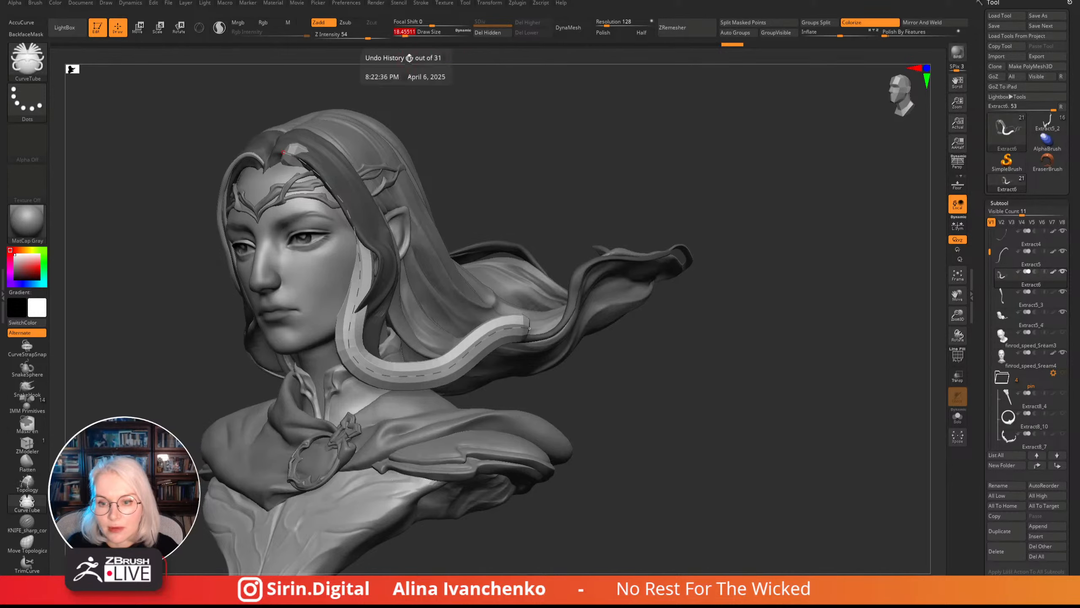
- Reshape the tube's curve along the cheek and below the jaw, and move its end to the windblown lock
drag(453, 195, 403, 181)
drag(359, 264, 329, 216)
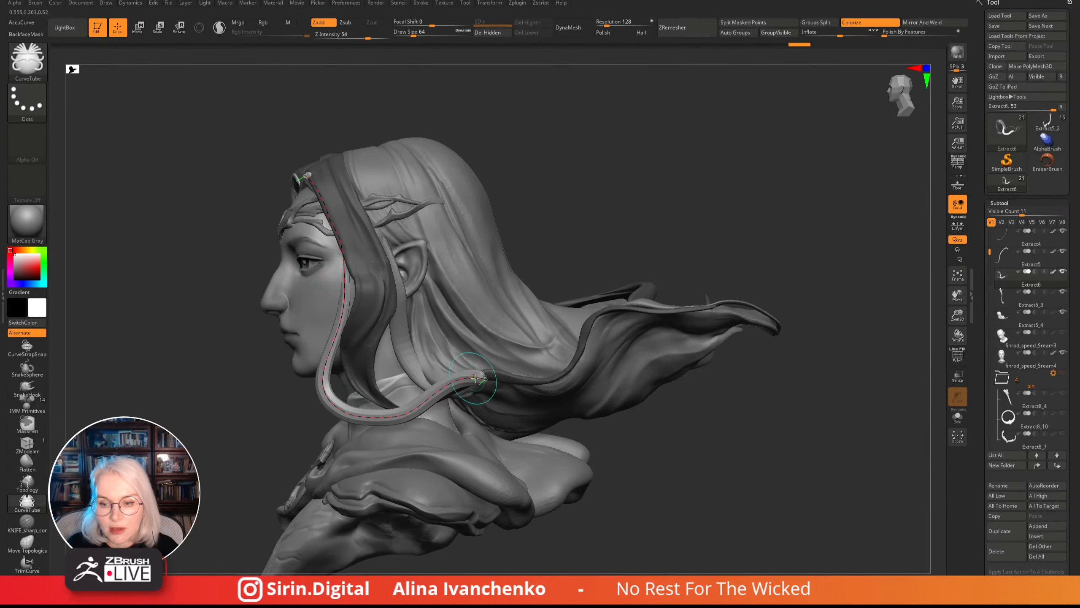
drag(485, 379, 504, 375)
drag(497, 119, 527, 119)
- Enable the Size curve modifier and reshape the Curve Falloff graph to vary the tube strand's thickness
click(421, 2)
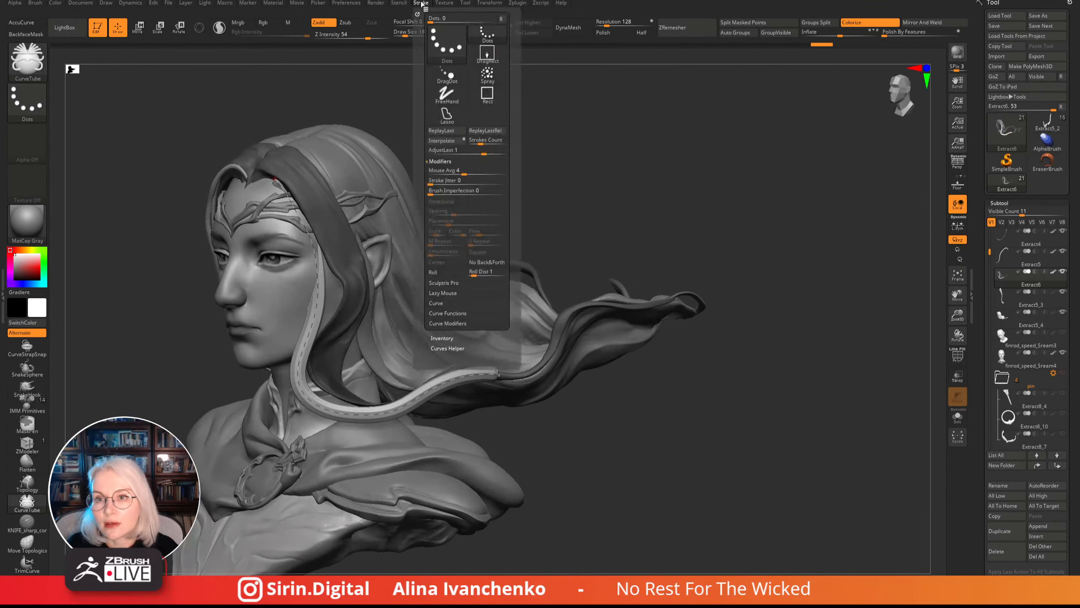
click(460, 322)
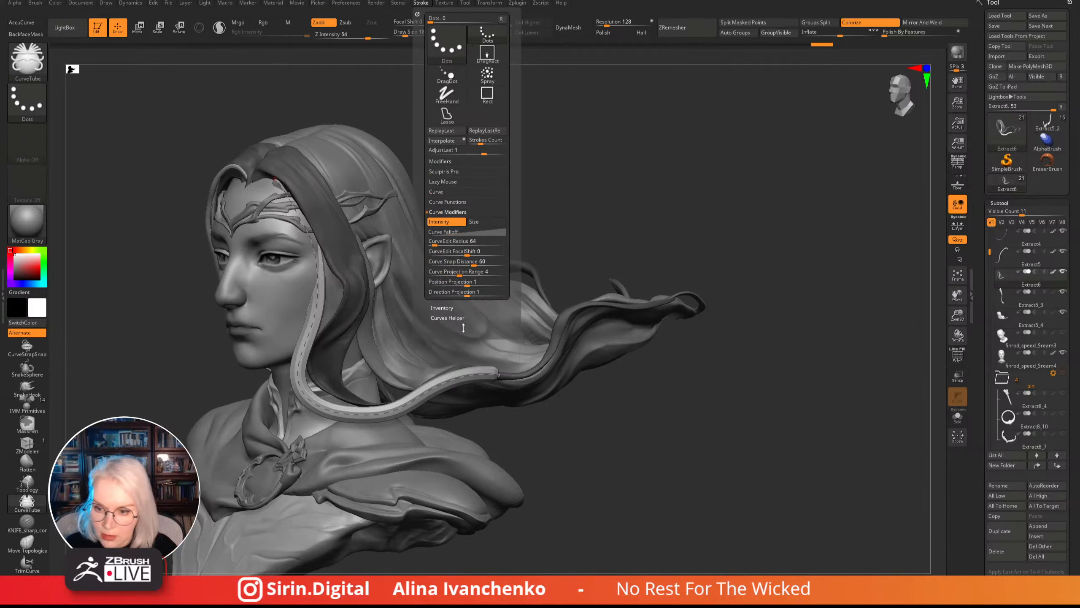
click(468, 235)
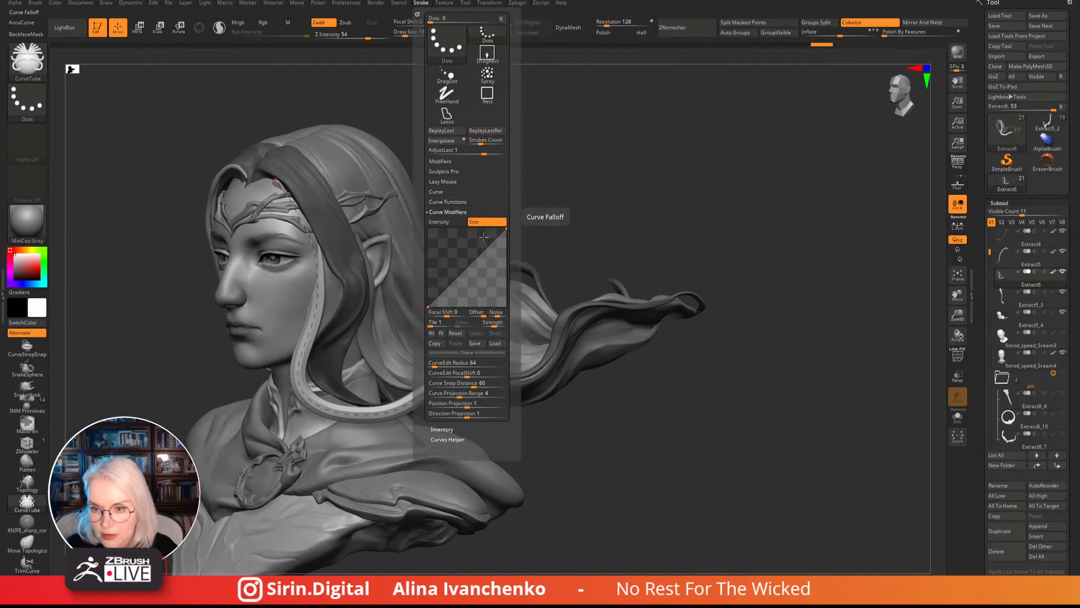
drag(505, 230, 505, 253)
drag(429, 304, 481, 280)
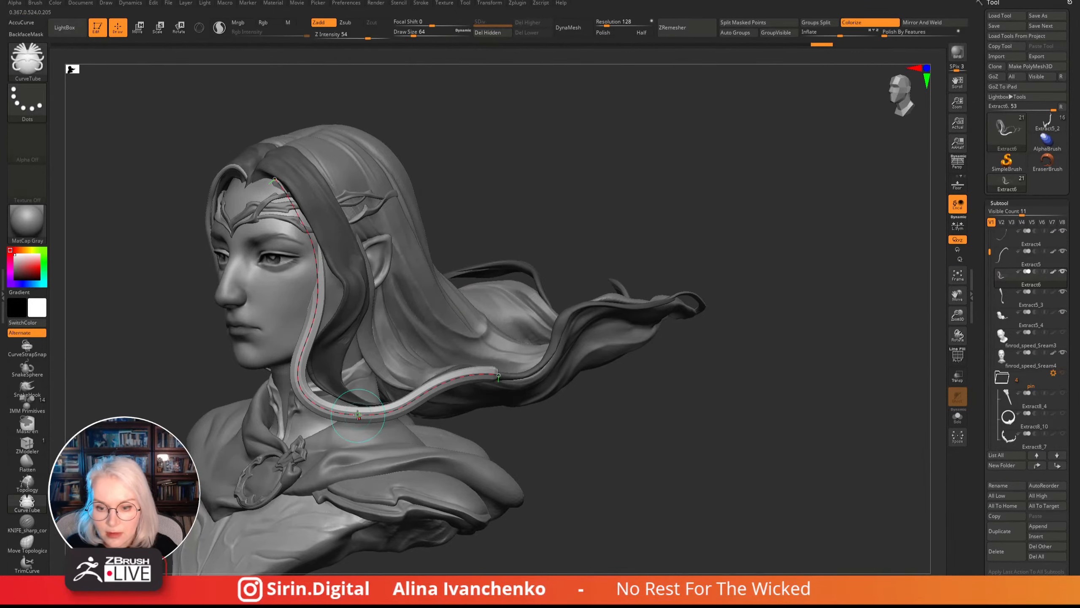
- Reshape the tube strand's curve along the cheek and shift its start at the forehead hairline to follow the front lock
drag(531, 195, 414, 234)
drag(323, 281, 350, 274)
drag(318, 236, 334, 219)
drag(376, 174, 256, 179)
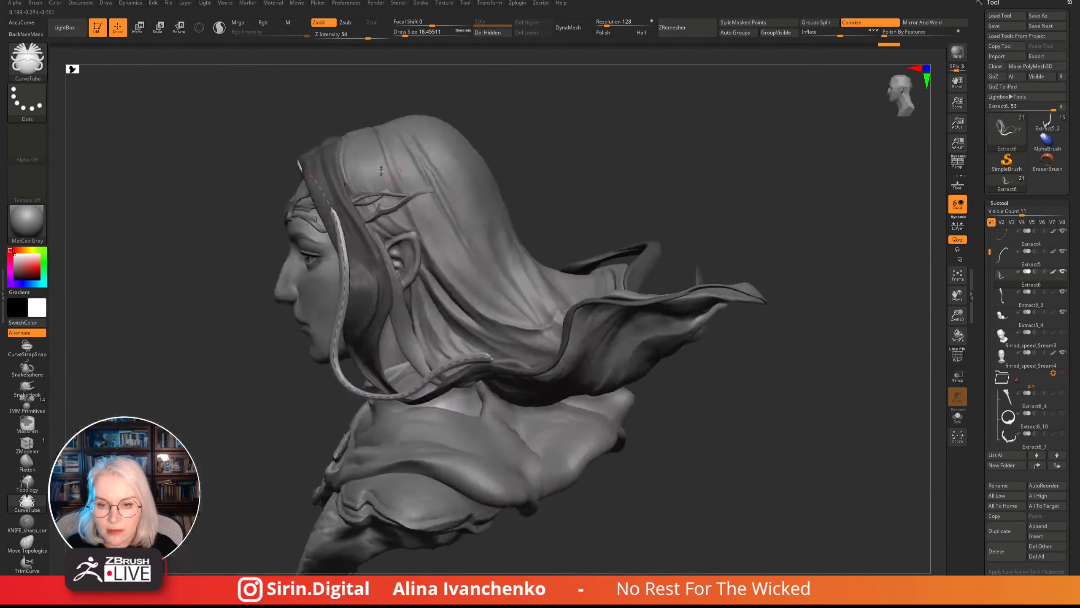
mouse_move(340, 238)
mouse_down()
mouse_move(325, 232)
mouse_move(335, 310)
mouse_up()
drag(537, 137, 445, 145)
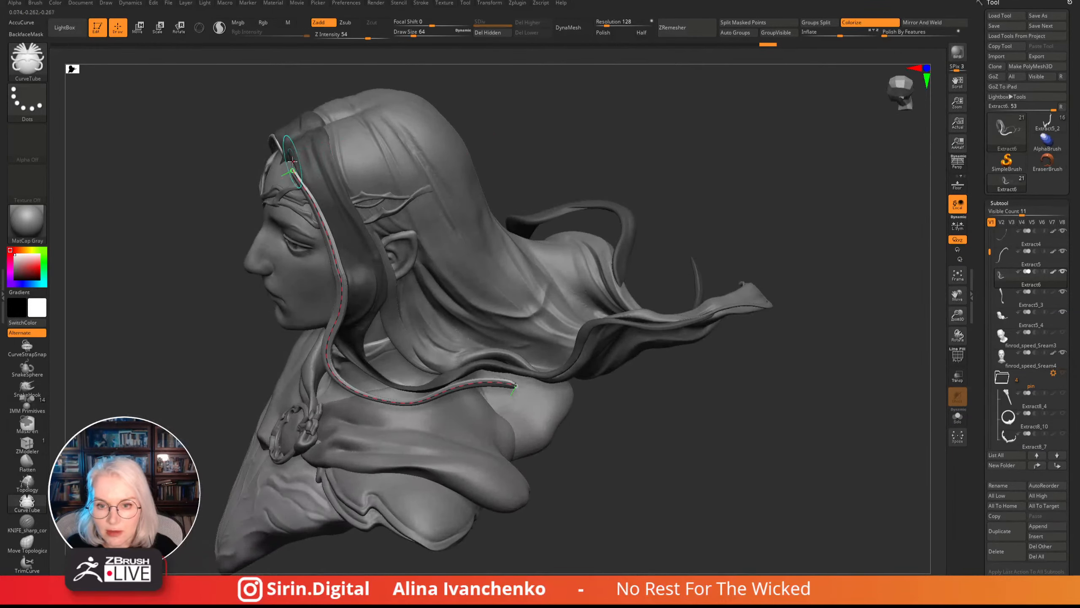
drag(294, 168, 311, 190)
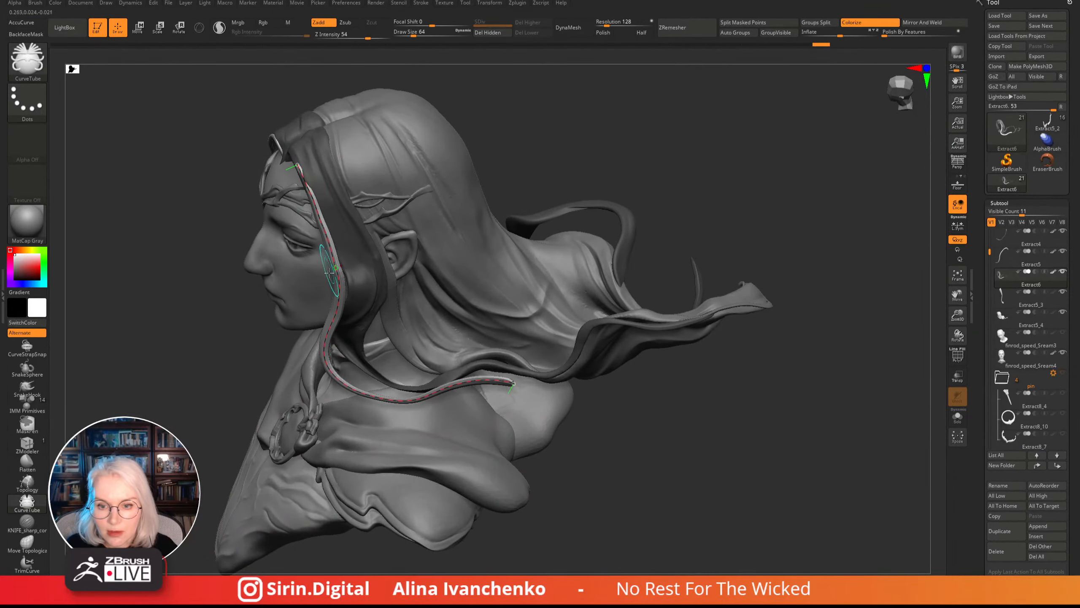
drag(331, 265, 338, 281)
- Tighten the strand's curve below the jaw so that it hugs the underside of the front lock
drag(460, 117, 489, 238)
drag(410, 386, 384, 387)
drag(504, 270, 514, 267)
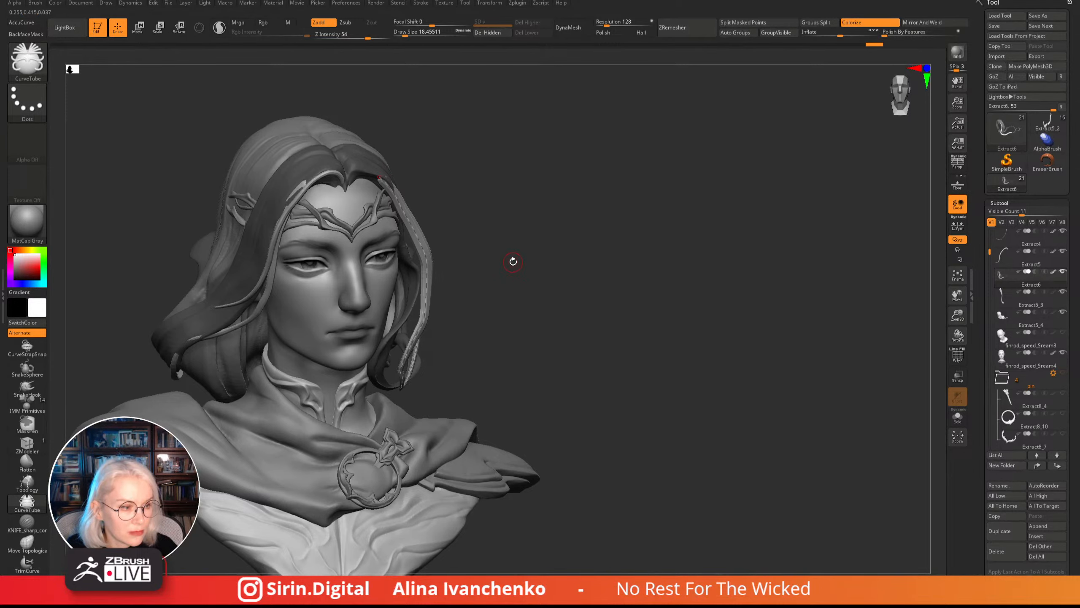
mouse_move(514, 254)
mouse_down()
mouse_move(560, 222)
mouse_move(673, 204)
mouse_move(624, 220)
mouse_move(641, 208)
mouse_move(630, 198)
mouse_move(651, 193)
mouse_move(540, 171)
mouse_move(577, 159)
mouse_move(612, 170)
mouse_move(607, 284)
mouse_move(526, 241)
mouse_up()
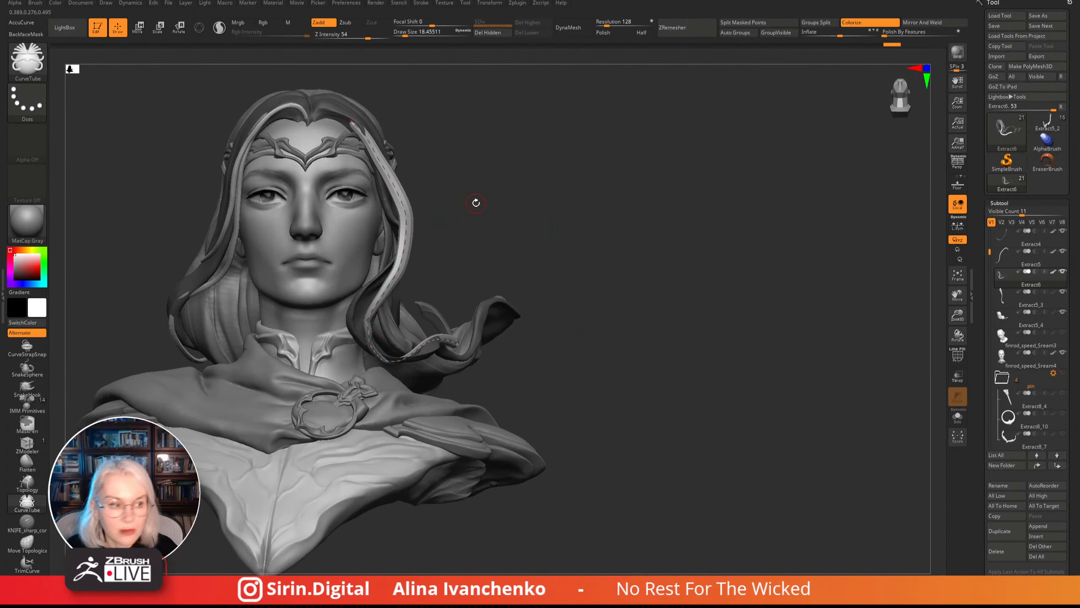
mouse_move(475, 200)
mouse_down()
mouse_move(555, 114)
mouse_move(598, 145)
mouse_move(587, 183)
mouse_up()
mouse_move(476, 136)
mouse_down()
mouse_move(571, 106)
mouse_move(586, 145)
mouse_move(575, 257)
mouse_move(528, 249)
mouse_up()
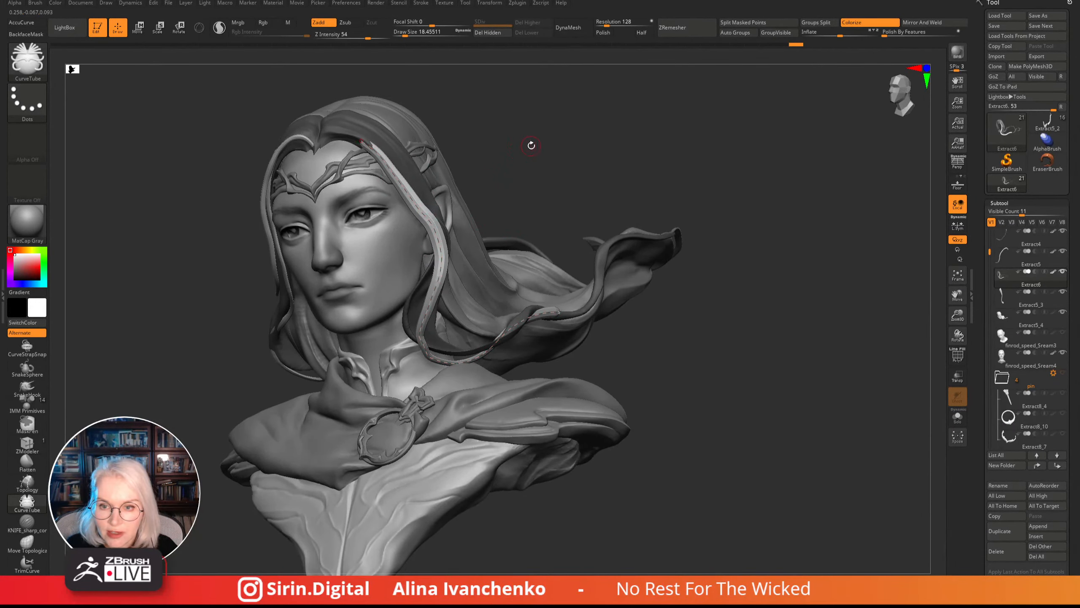
mouse_move(531, 145)
mouse_down()
mouse_move(521, 118)
mouse_move(540, 142)
mouse_up()
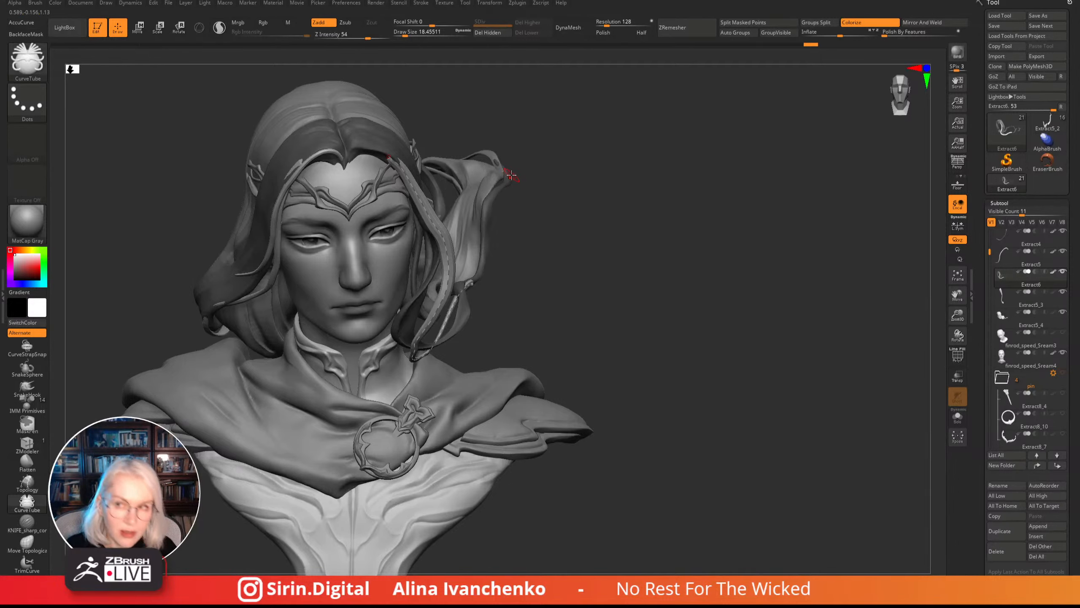
mouse_move(571, 211)
alt+mouse_down()
mouse_move(595, 207)
mouse_move(497, 213)
alt+mouse_up()
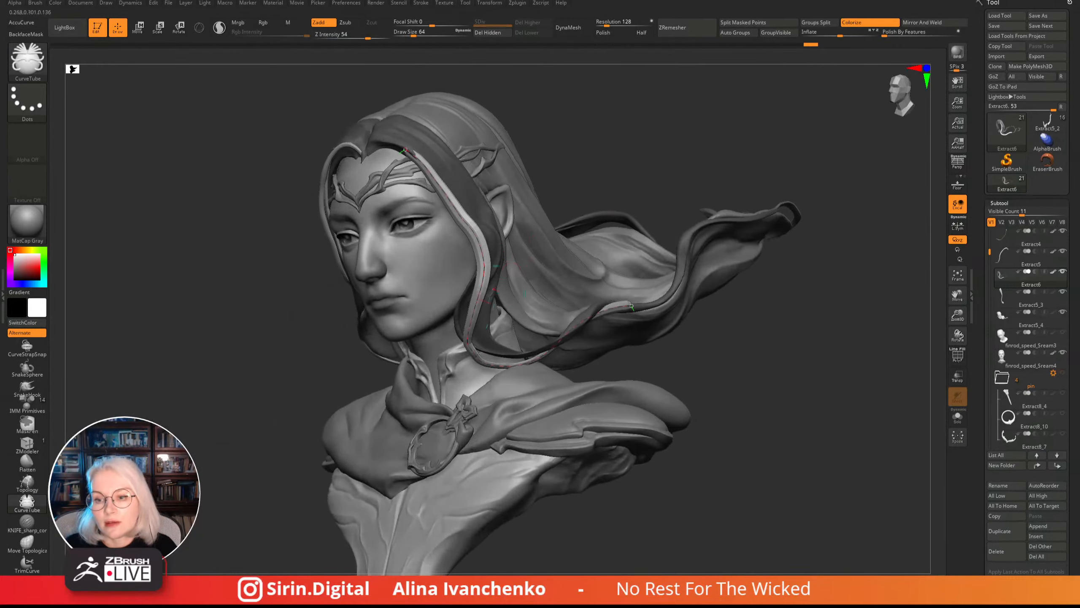
drag(485, 365, 509, 357)
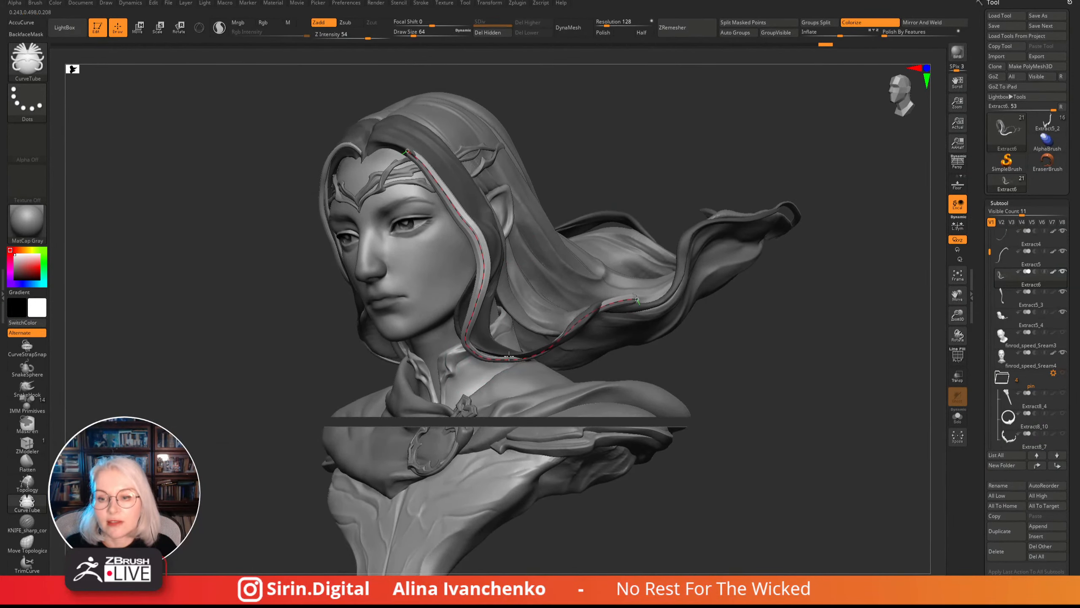
- Raise the section of the strand's curve behind the jaw toward the windblown hair
drag(583, 167, 687, 197)
drag(682, 262, 670, 251)
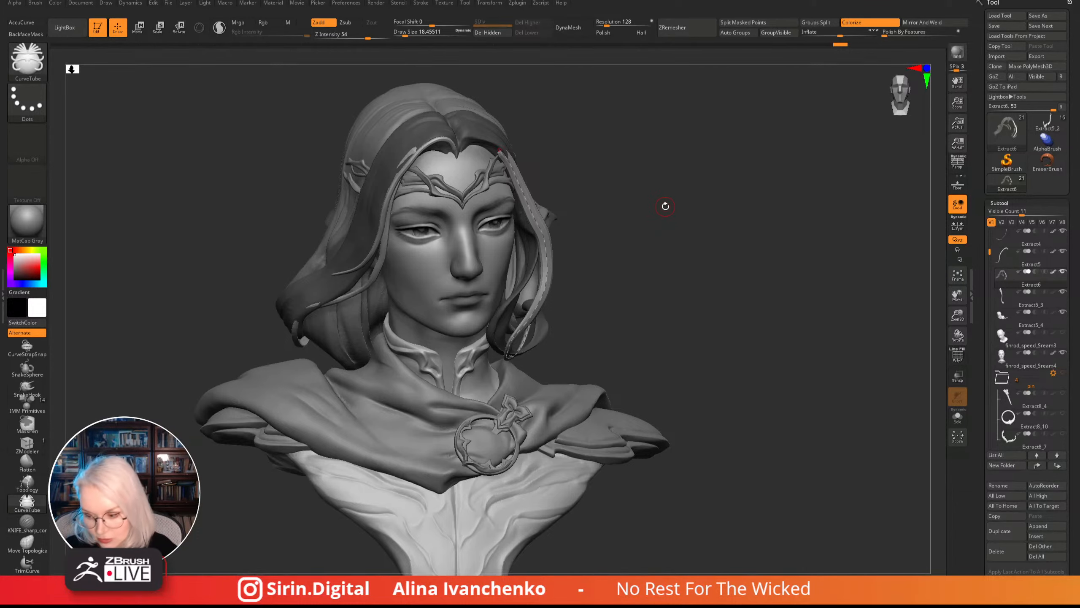
mouse_move(665, 206)
mouse_down()
mouse_move(614, 247)
mouse_move(596, 239)
mouse_move(588, 152)
mouse_move(583, 188)
mouse_move(588, 165)
mouse_move(541, 266)
mouse_up()
drag(593, 197, 572, 232)
drag(527, 336, 544, 303)
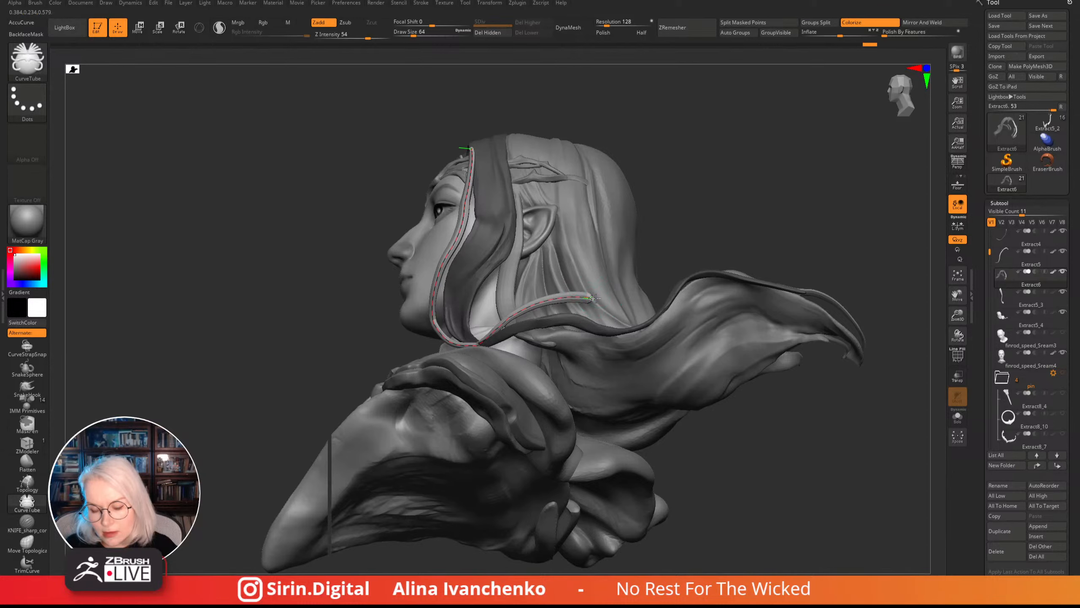
- Examine the strand's flow and thickness against the hair from the side, three-quarter and front views
drag(699, 205, 660, 179)
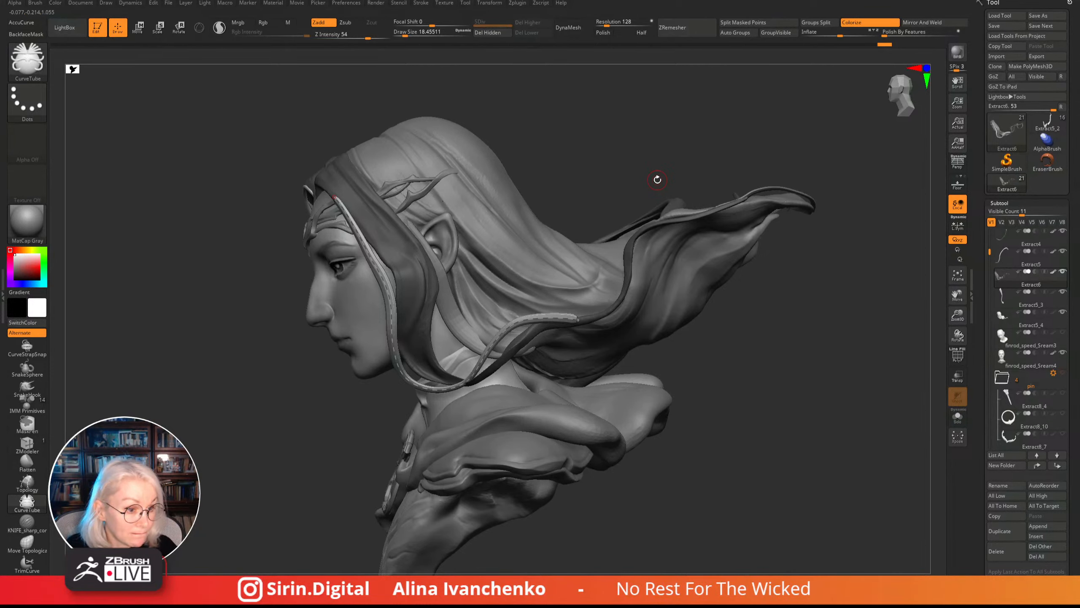
drag(657, 179, 651, 173)
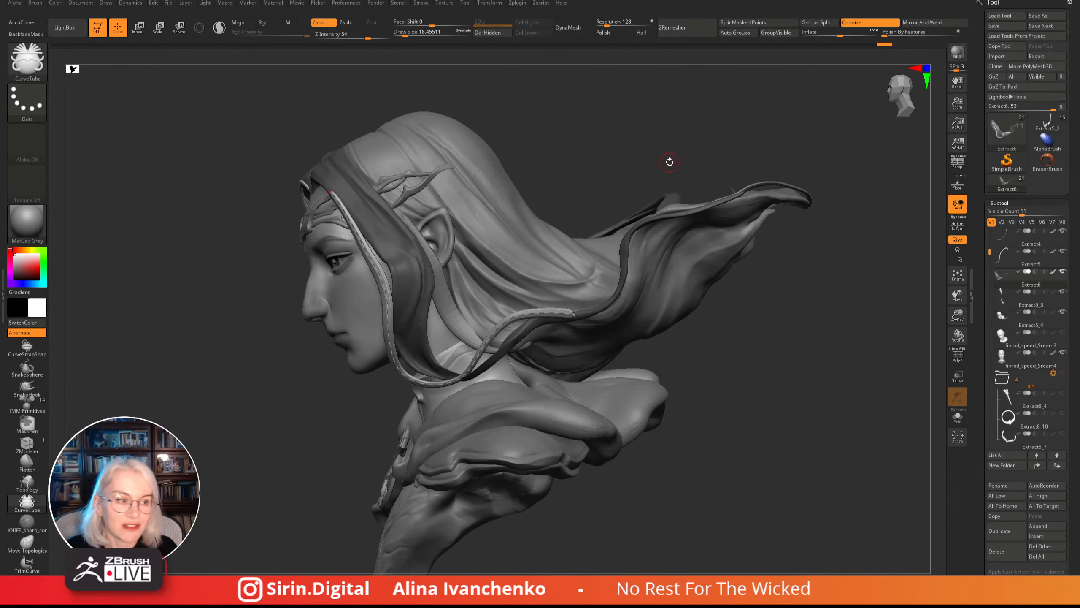
alt+drag(667, 164, 644, 157)
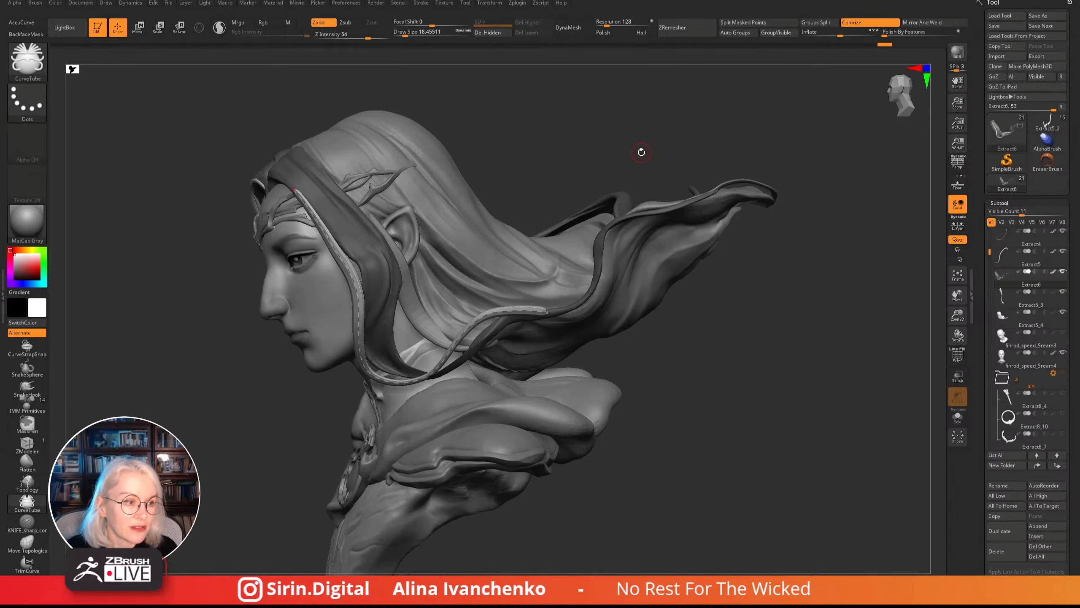
drag(641, 151, 625, 145)
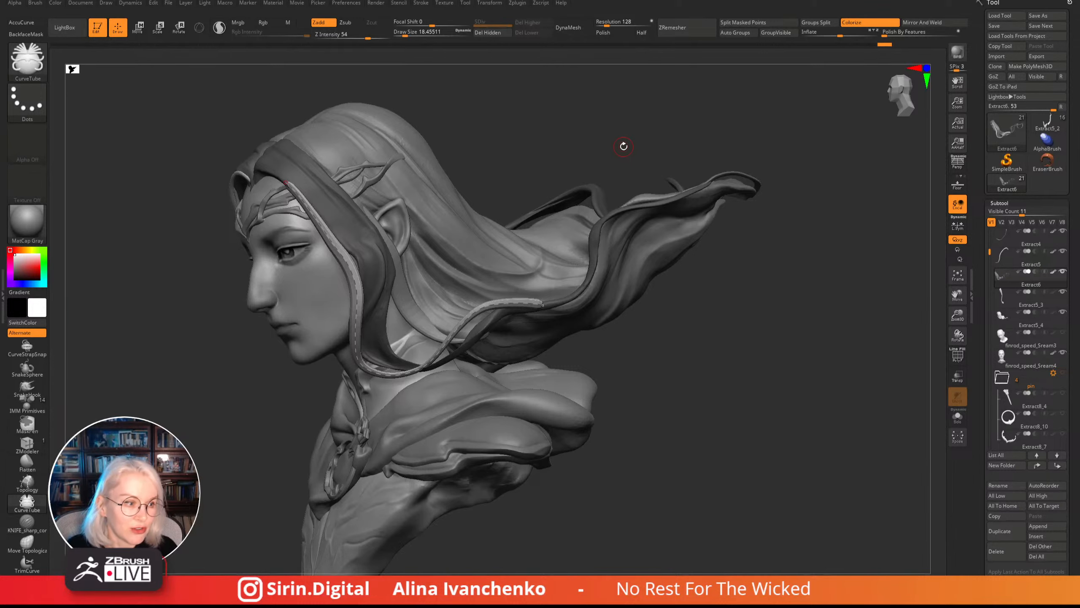
drag(623, 144, 617, 148)
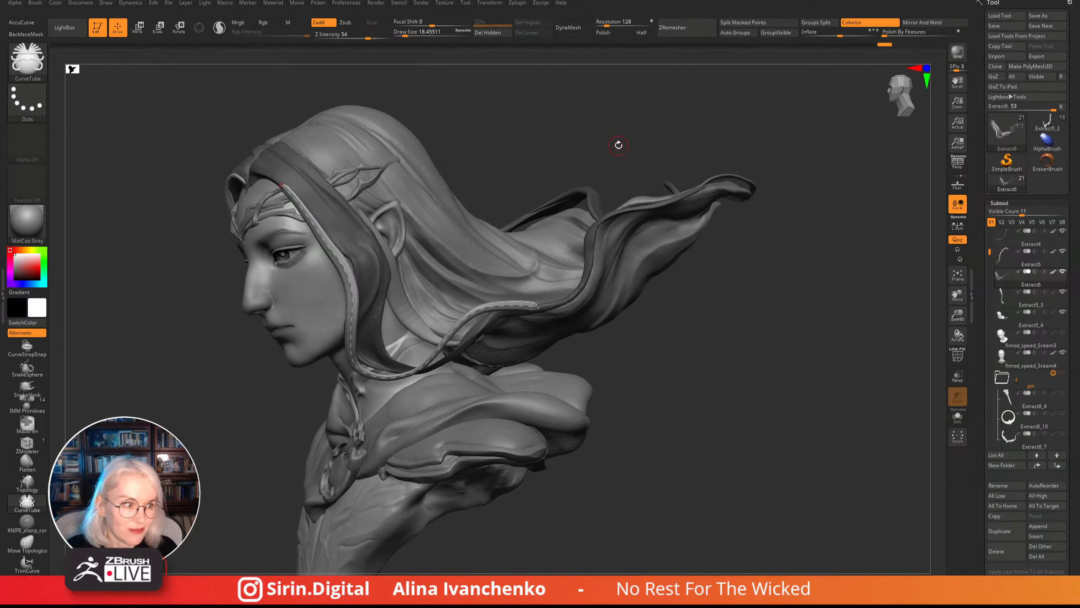
drag(623, 144, 595, 159)
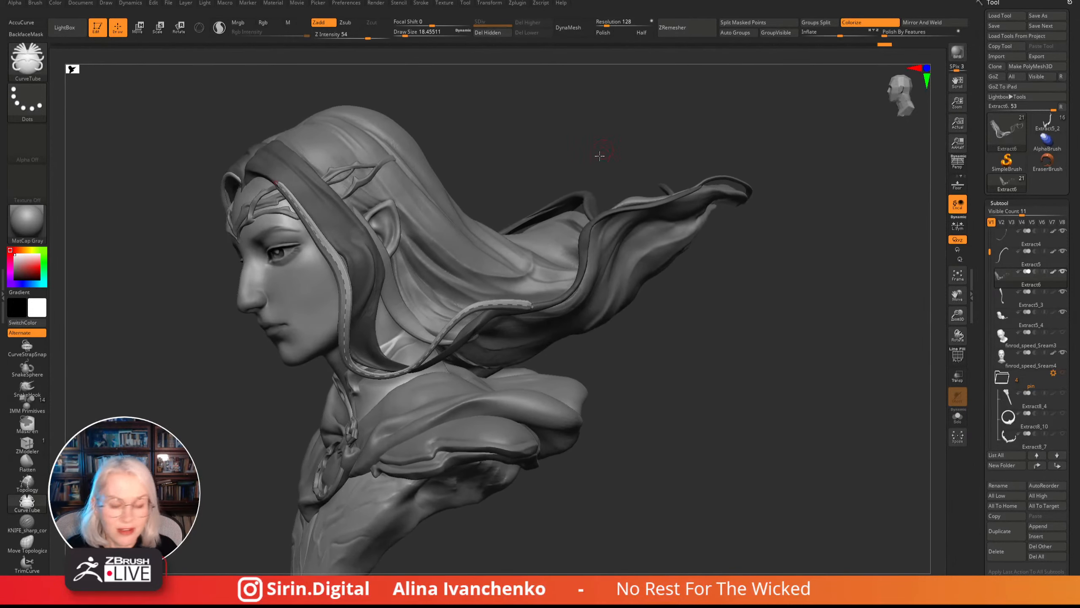
click(535, 305)
mouse_move(595, 367)
mouse_down()
mouse_move(639, 389)
mouse_move(598, 318)
mouse_move(608, 282)
mouse_move(586, 284)
mouse_move(559, 179)
mouse_move(529, 158)
mouse_move(510, 170)
mouse_up()
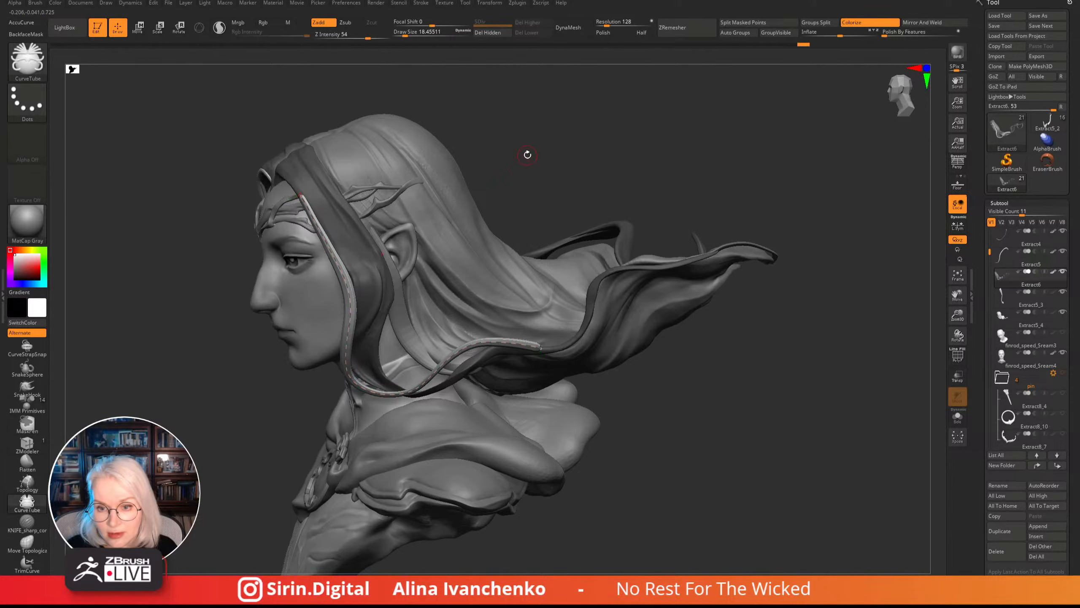
mouse_move(526, 154)
mouse_down()
mouse_move(509, 150)
mouse_move(473, 173)
mouse_move(502, 163)
mouse_move(482, 150)
mouse_move(501, 160)
mouse_move(492, 152)
mouse_move(506, 150)
mouse_move(477, 168)
mouse_move(516, 150)
mouse_move(505, 155)
mouse_up()
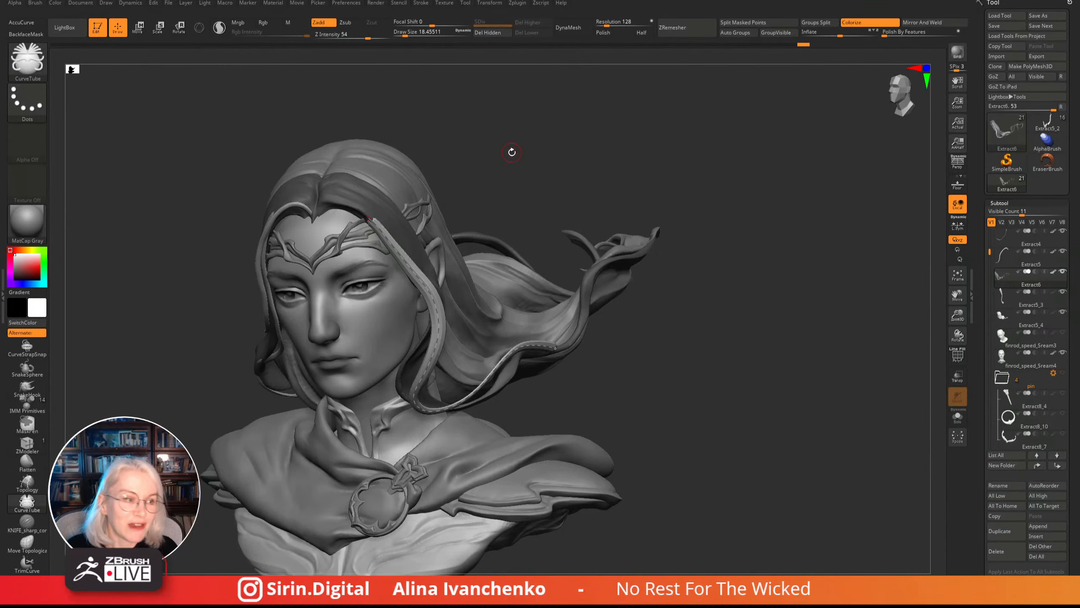
drag(512, 150, 513, 146)
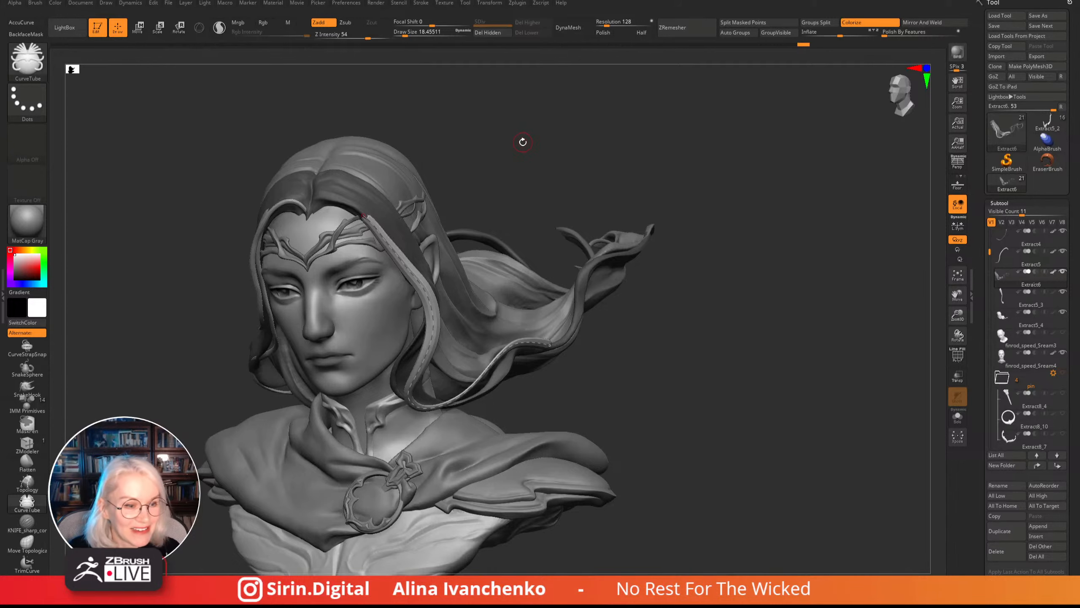
drag(519, 143, 509, 135)
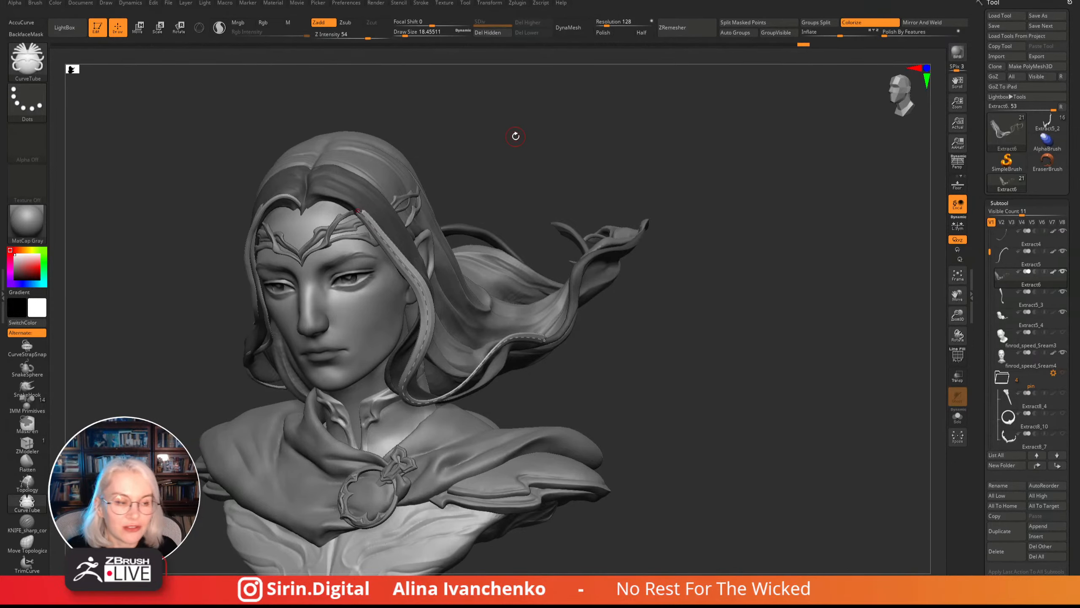
drag(516, 138, 403, 214)
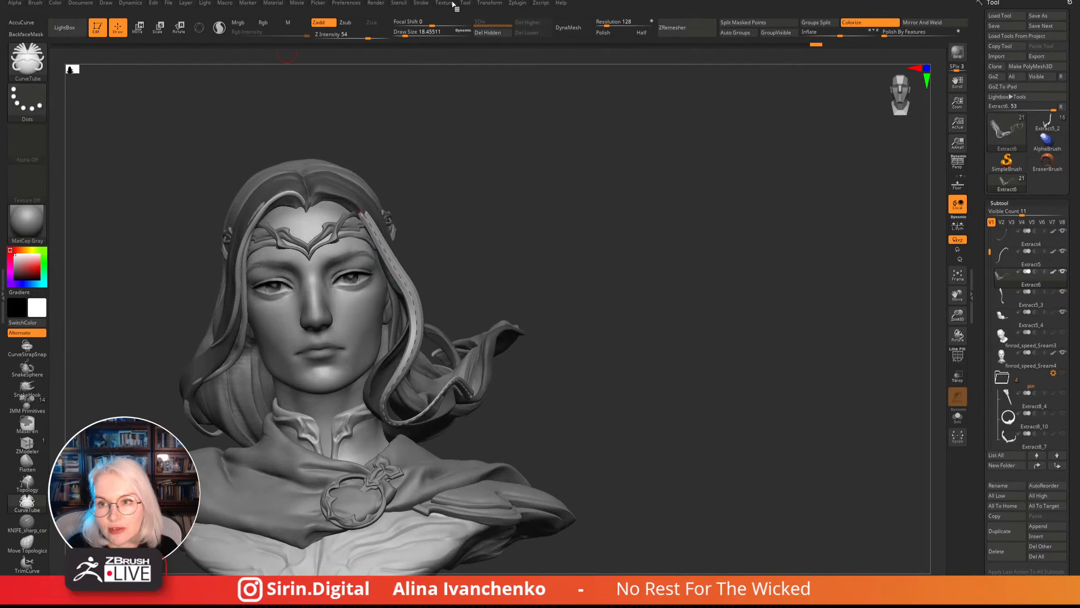
- Lower the start of the Size modifier's Curve Falloff graph and update the tube strand with the thinner root
click(481, 3)
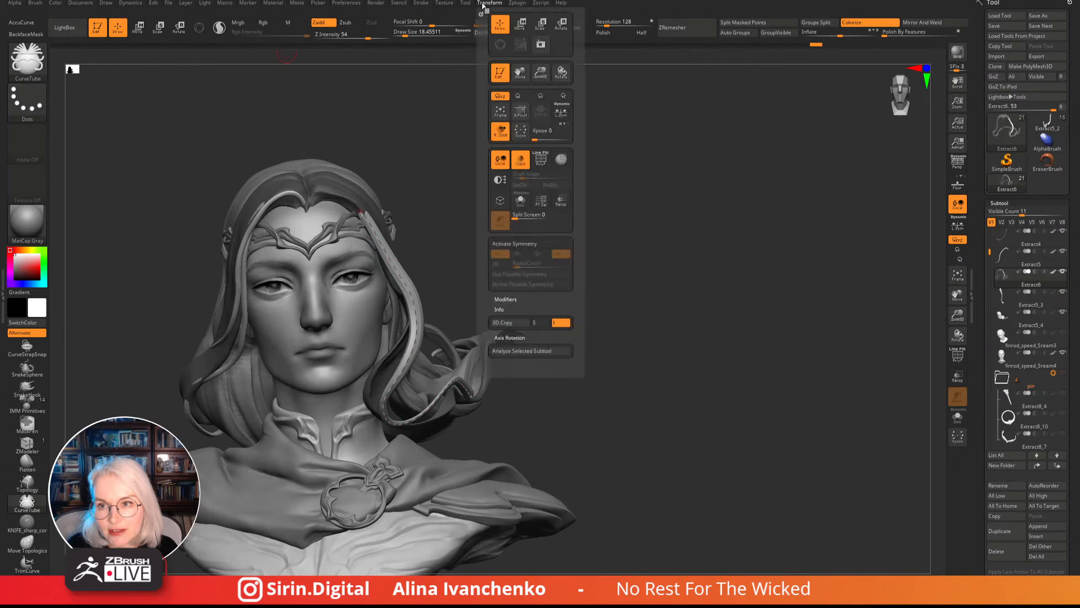
click(474, 3)
click(488, 4)
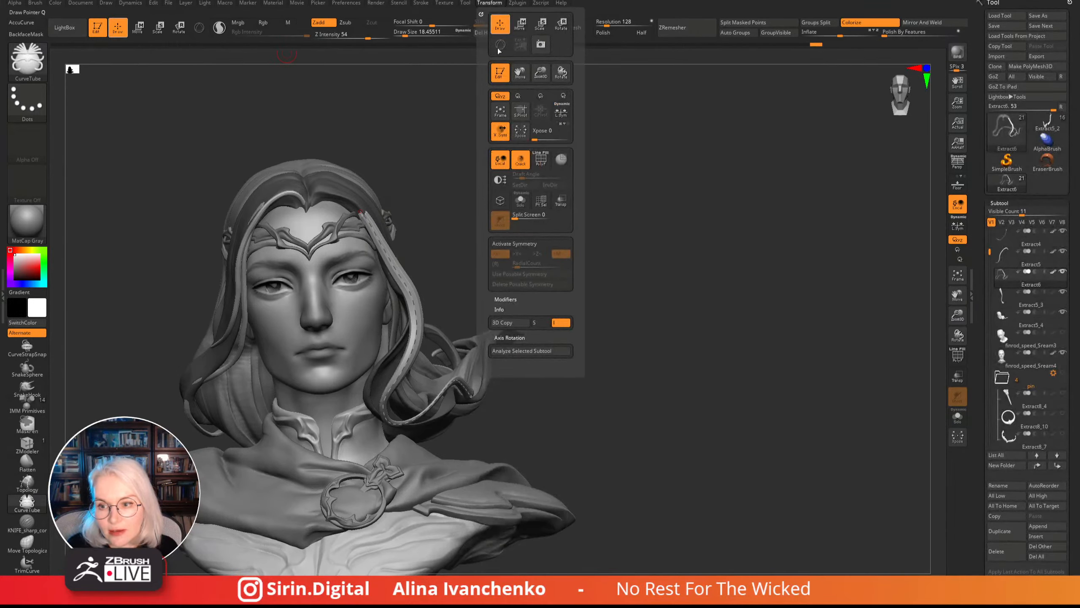
click(421, 2)
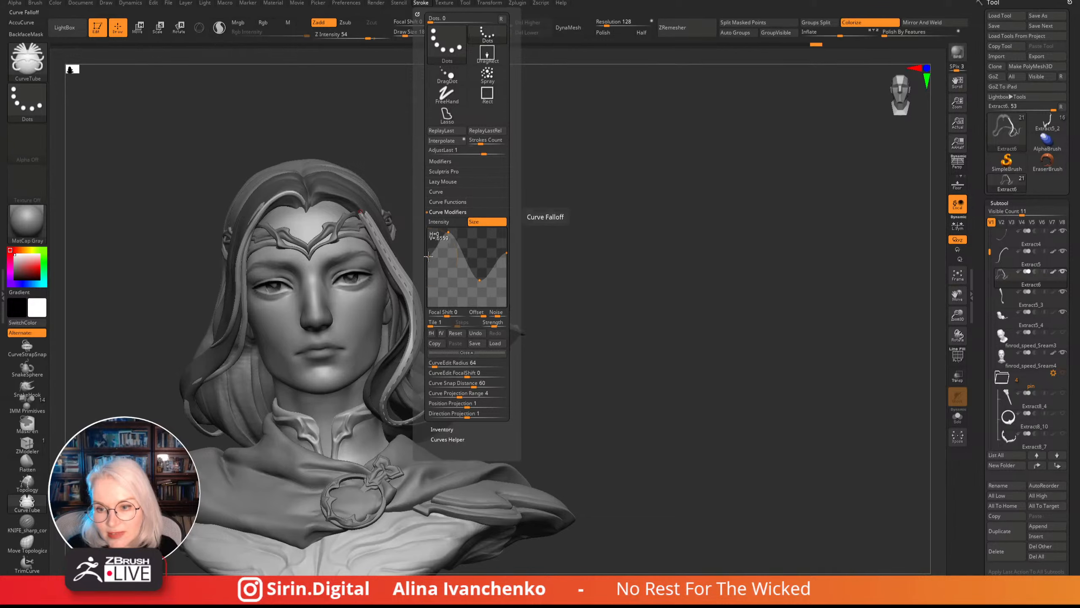
drag(428, 257, 427, 275)
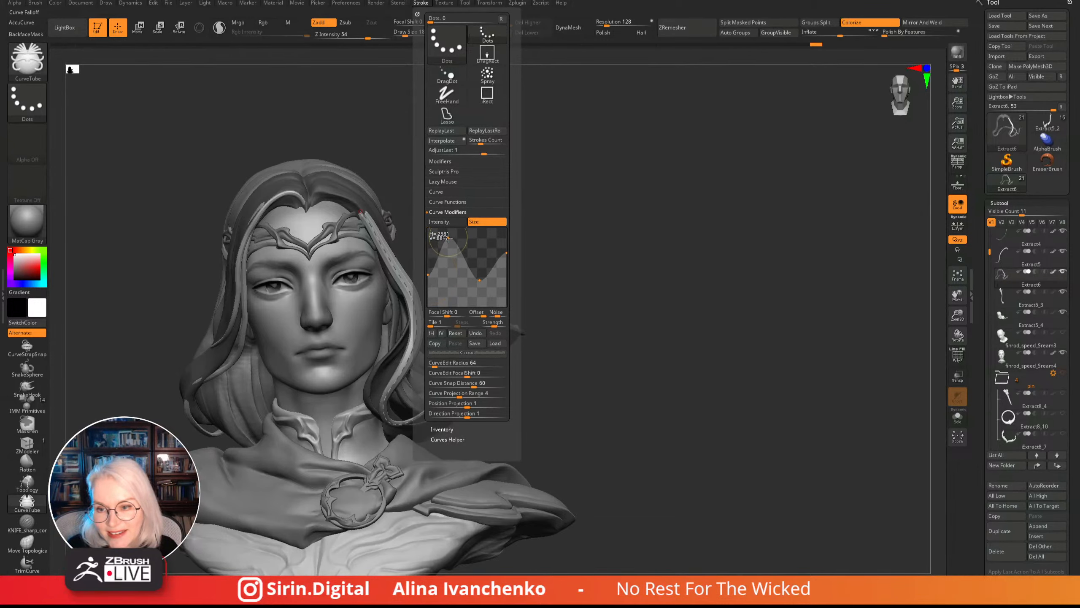
click(395, 266)
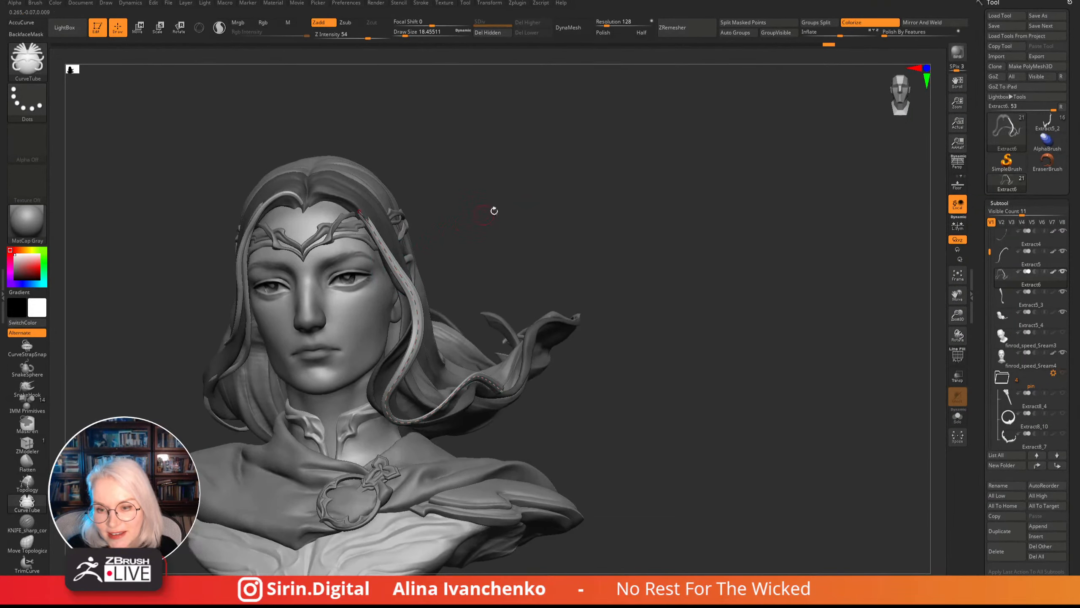
drag(494, 210, 409, 202)
mouse_move(563, 170)
mouse_down()
mouse_move(549, 193)
mouse_move(560, 164)
mouse_move(425, 187)
mouse_move(508, 162)
mouse_up()
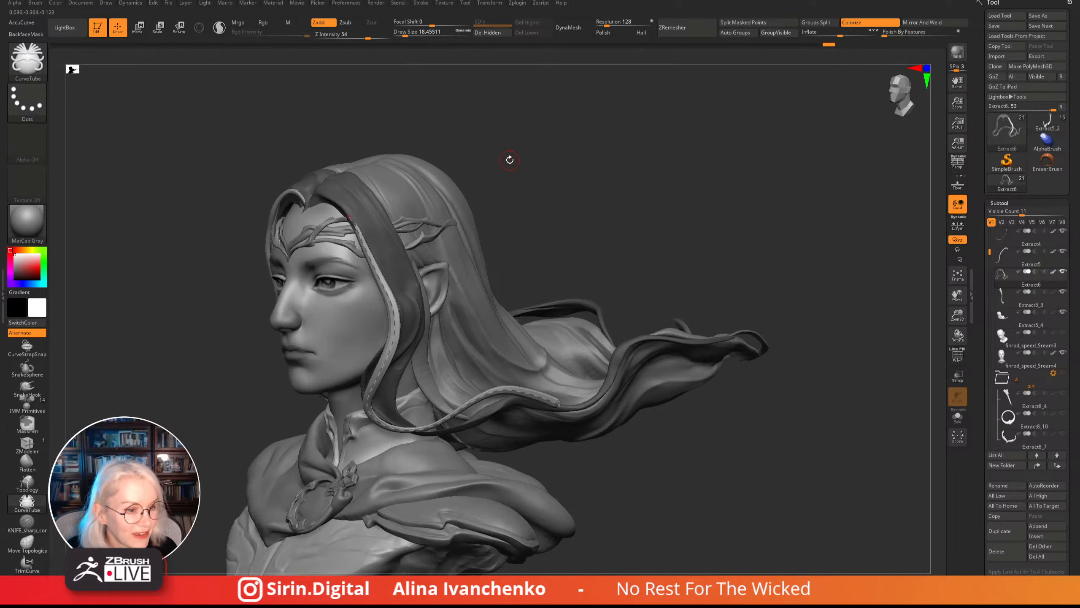
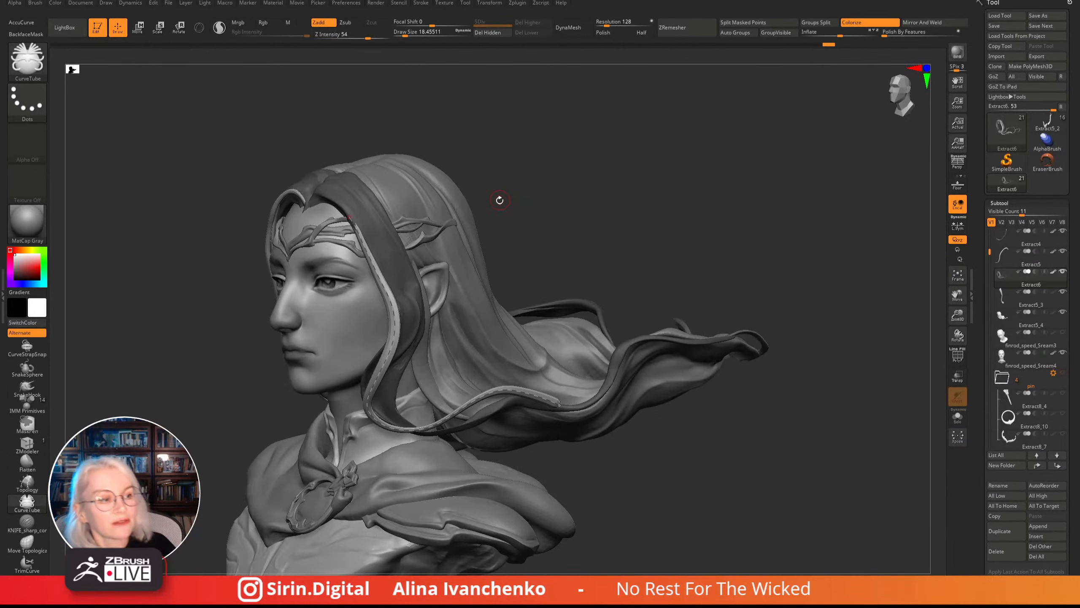
- Try regenerating the tube strand with a draw size of about 100.8
drag(528, 181, 517, 233)
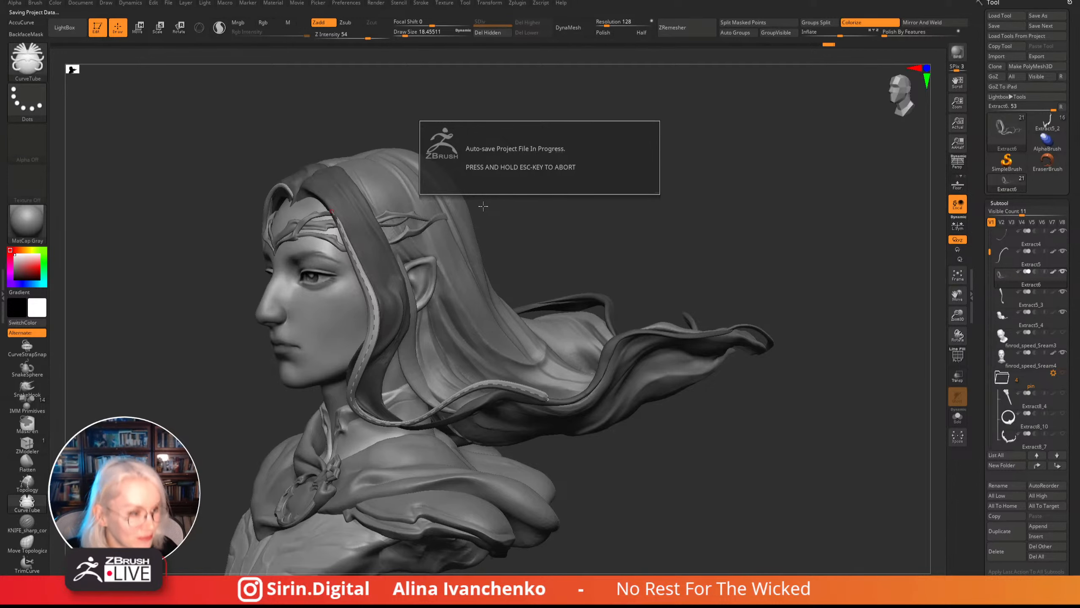
drag(484, 202, 484, 206)
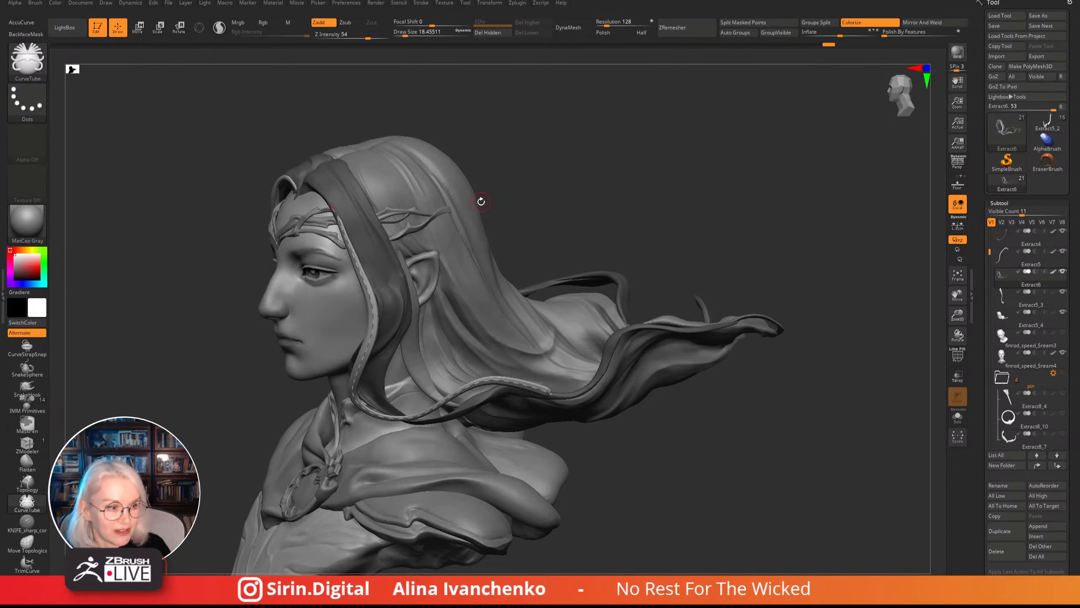
mouse_move(540, 215)
mouse_down()
mouse_move(529, 224)
mouse_move(564, 216)
mouse_move(550, 244)
mouse_move(470, 285)
mouse_move(526, 331)
mouse_move(501, 336)
mouse_up()
click(481, 344)
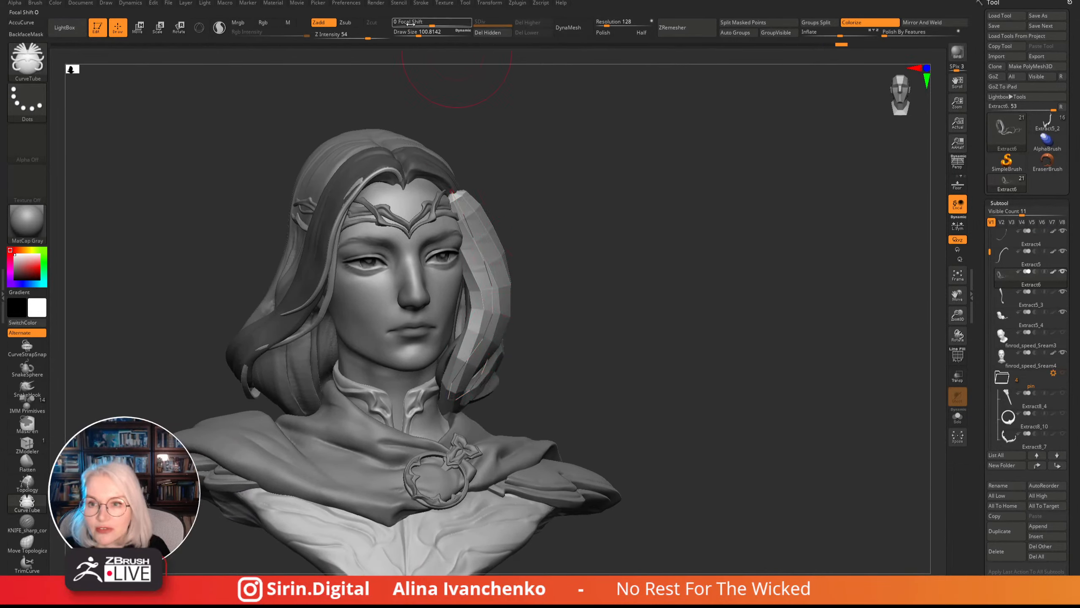
- Undo the oversized tube and regenerate the strand with a draw size of about 15.55
drag(413, 35, 404, 34)
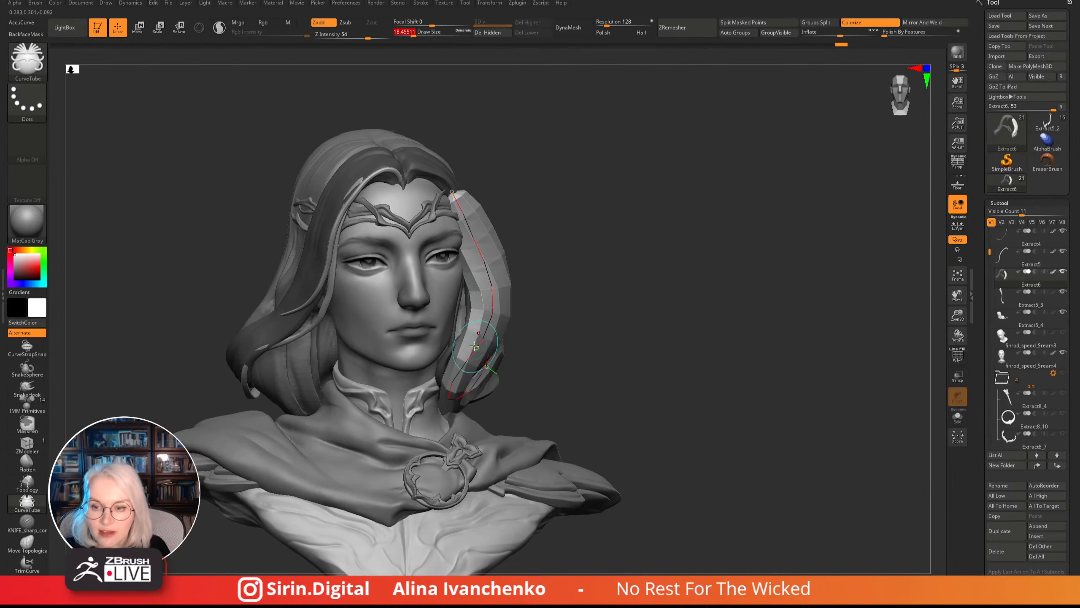
click(489, 348)
mouse_move(569, 290)
mouse_down()
mouse_move(610, 212)
mouse_move(593, 232)
mouse_up()
key(ctrl+z)
key(ctrl+z)
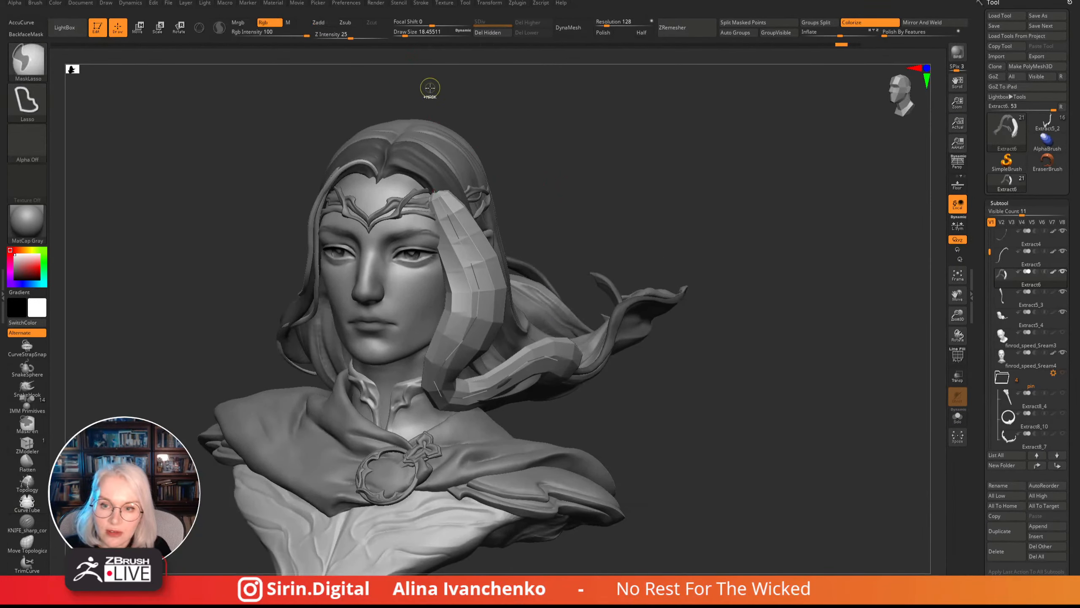
drag(407, 33, 413, 35)
shift+drag(583, 219, 581, 205)
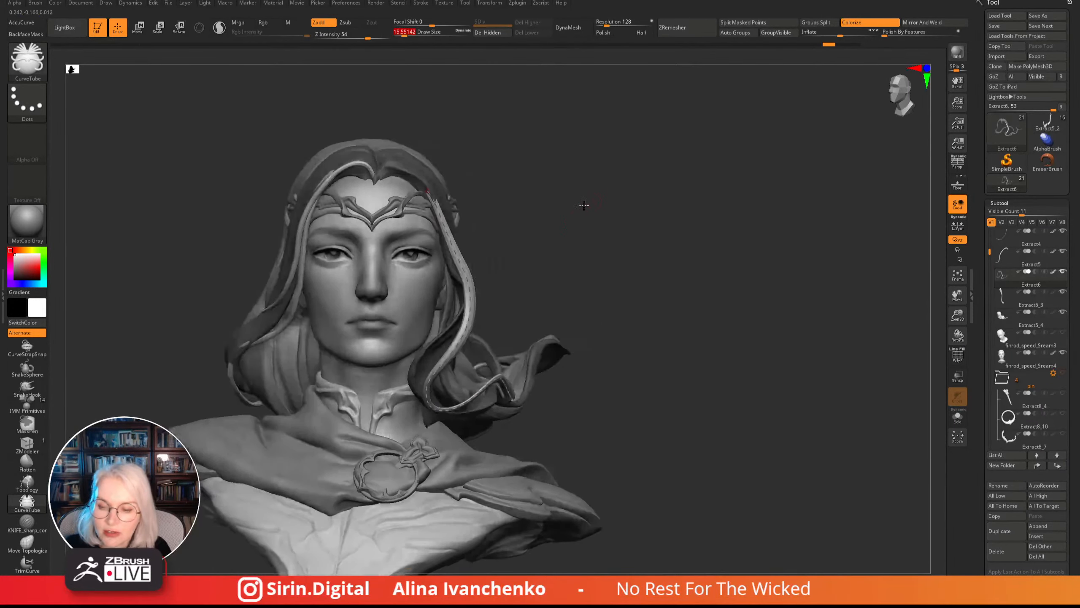
- Update the tube strand at a draw size of about 15.55 and smooth its curve beside the cheek
click(443, 358)
shift+drag(523, 234, 495, 260)
shift+click(465, 290)
- Examine the thin tube strand's flow along the front lock from front, three-quarter and side views
mouse_move(631, 161)
mouse_down()
mouse_move(718, 163)
mouse_move(641, 202)
mouse_move(644, 216)
mouse_up()
drag(622, 180, 527, 219)
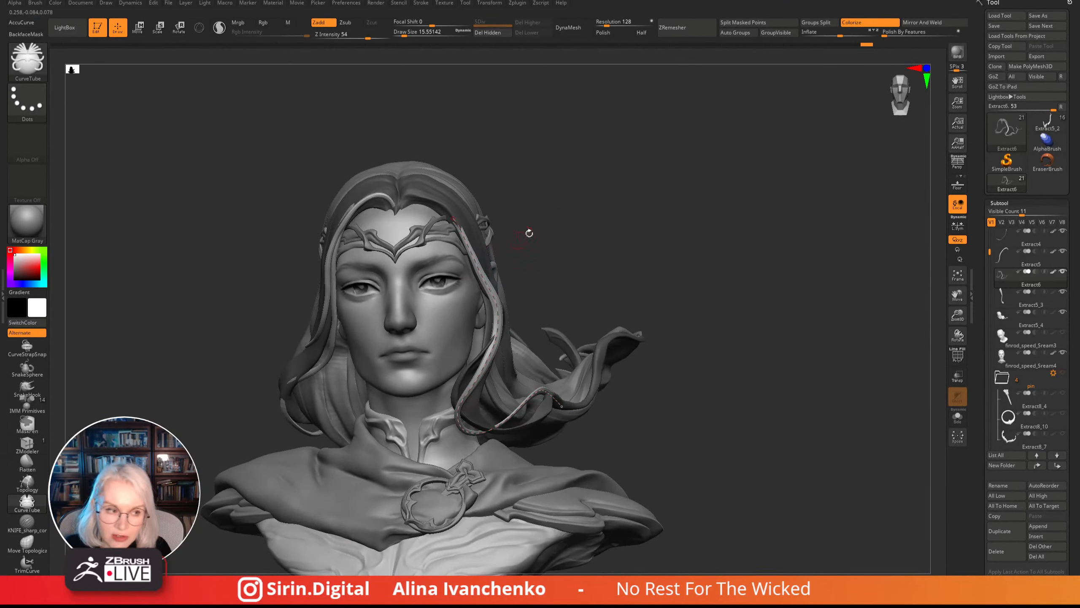
drag(573, 208, 577, 183)
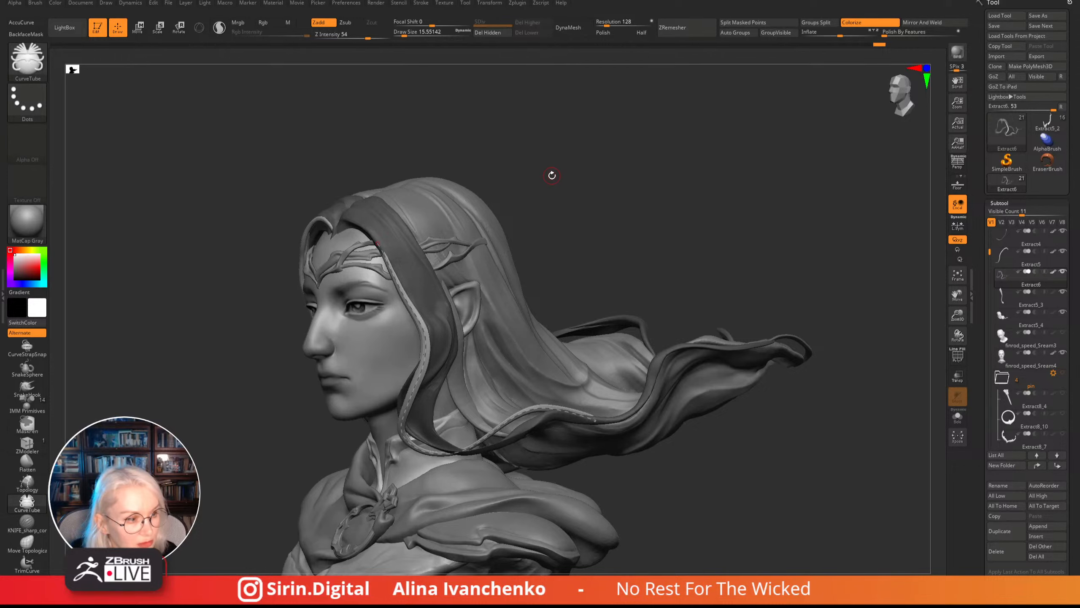
drag(557, 203, 582, 212)
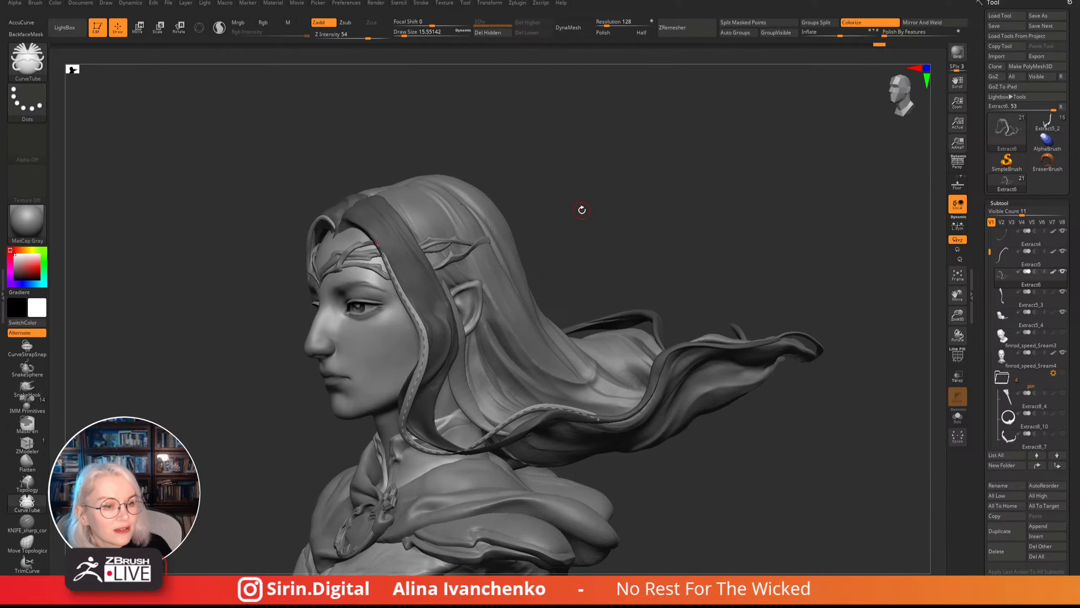
mouse_move(582, 210)
mouse_down()
mouse_move(564, 205)
mouse_move(430, 294)
mouse_move(451, 276)
mouse_move(438, 282)
mouse_up()
drag(375, 401, 369, 390)
drag(540, 226, 535, 256)
- Reshape the strand's curve beside the cheek and jaw so it bows slightly outward and follows the front lock
click(532, 361)
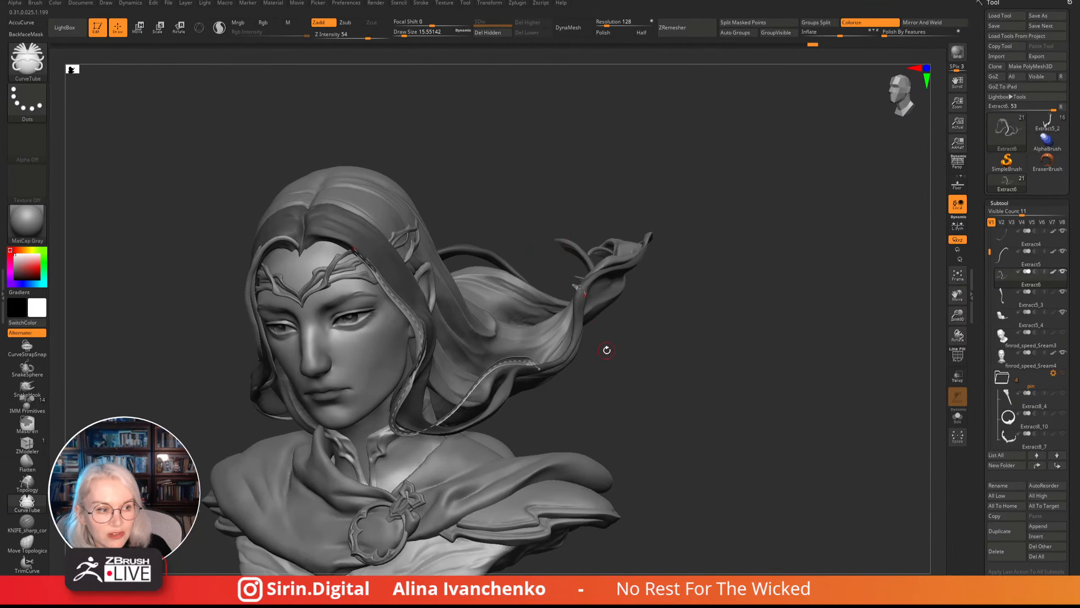
drag(573, 396, 554, 392)
drag(524, 199, 488, 143)
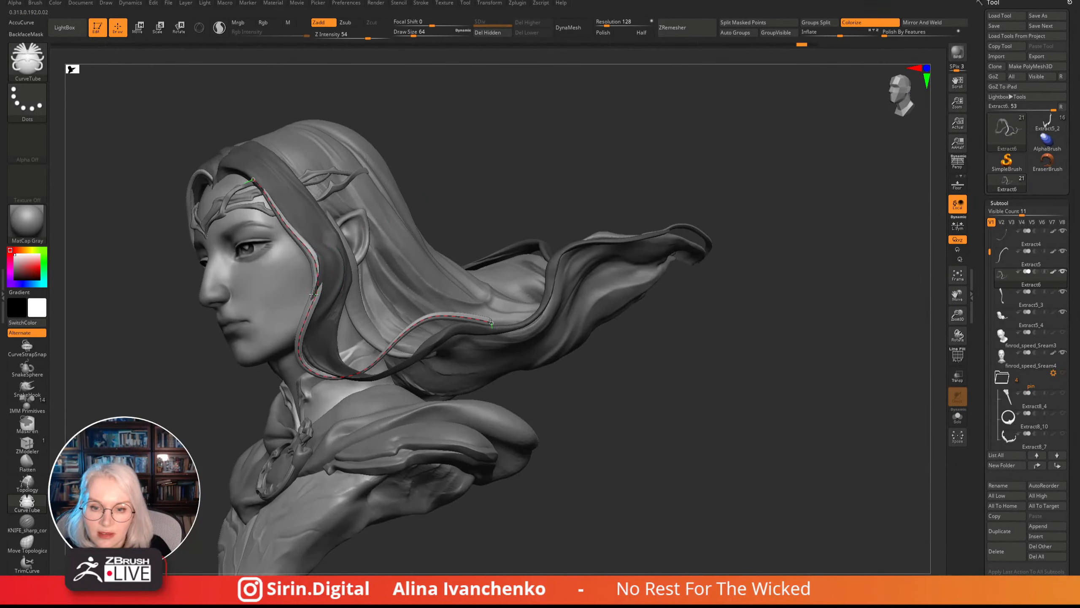
drag(320, 290, 307, 303)
drag(319, 374, 333, 384)
drag(301, 309, 298, 308)
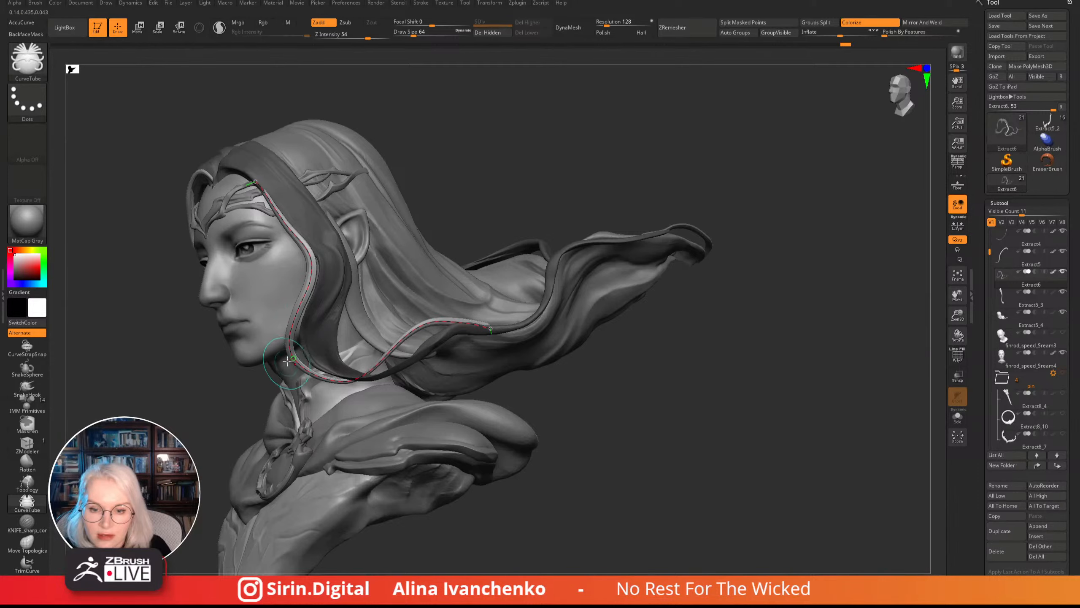
drag(293, 359, 299, 357)
drag(433, 145, 506, 147)
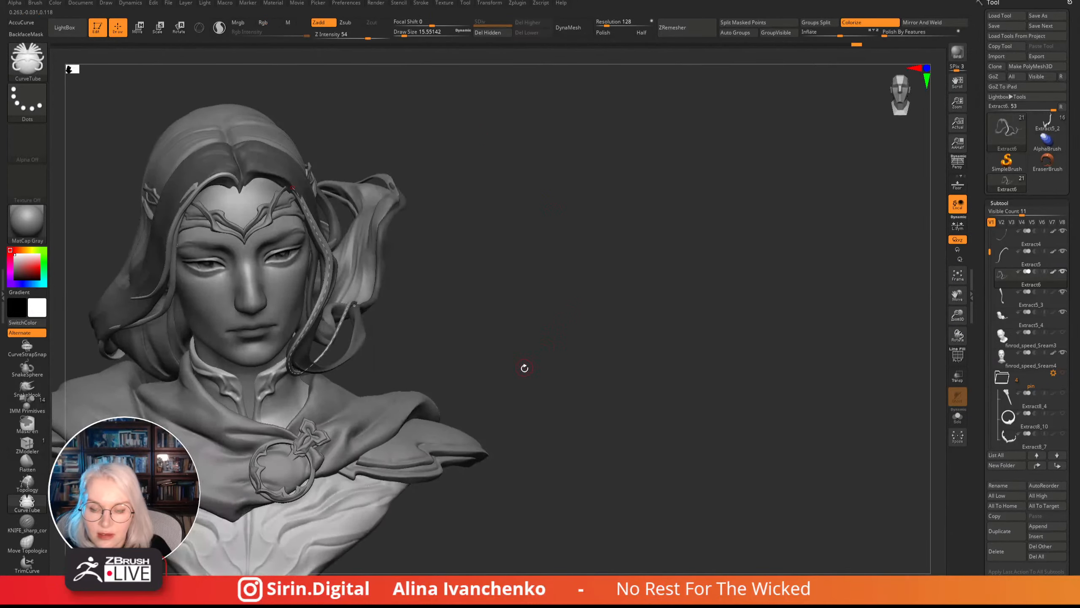
- Adjust the strand's lower curve below the ear so it sweeps along the edge of the windblown hair
mouse_move(524, 369)
mouse_down()
mouse_move(559, 368)
mouse_move(574, 314)
mouse_move(514, 331)
mouse_move(442, 330)
mouse_up()
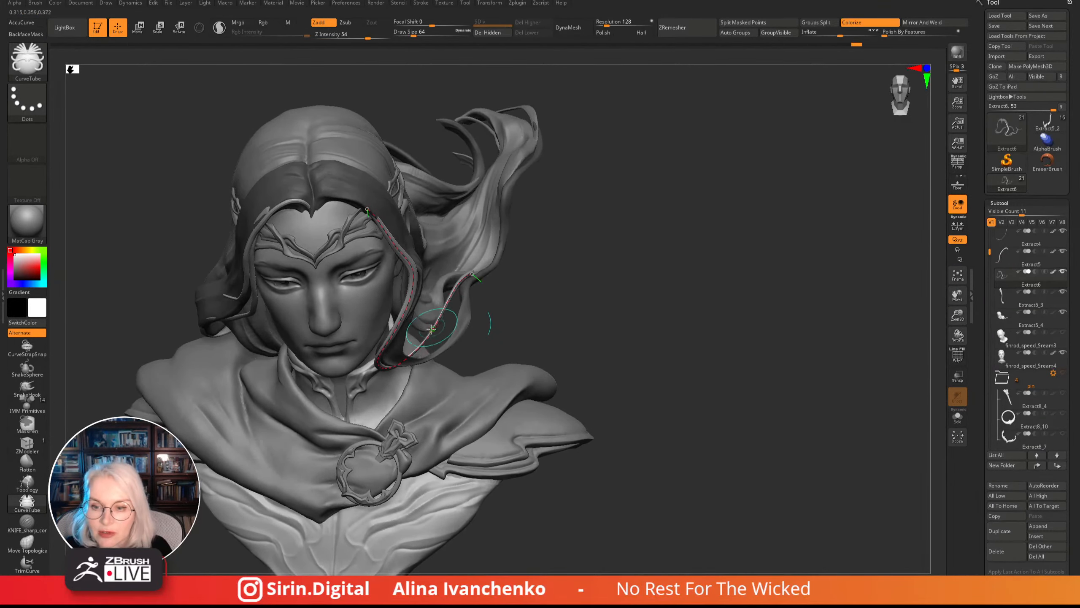
mouse_move(558, 347)
mouse_down()
mouse_move(540, 313)
mouse_move(525, 316)
mouse_up()
drag(617, 340, 486, 358)
drag(612, 367, 468, 374)
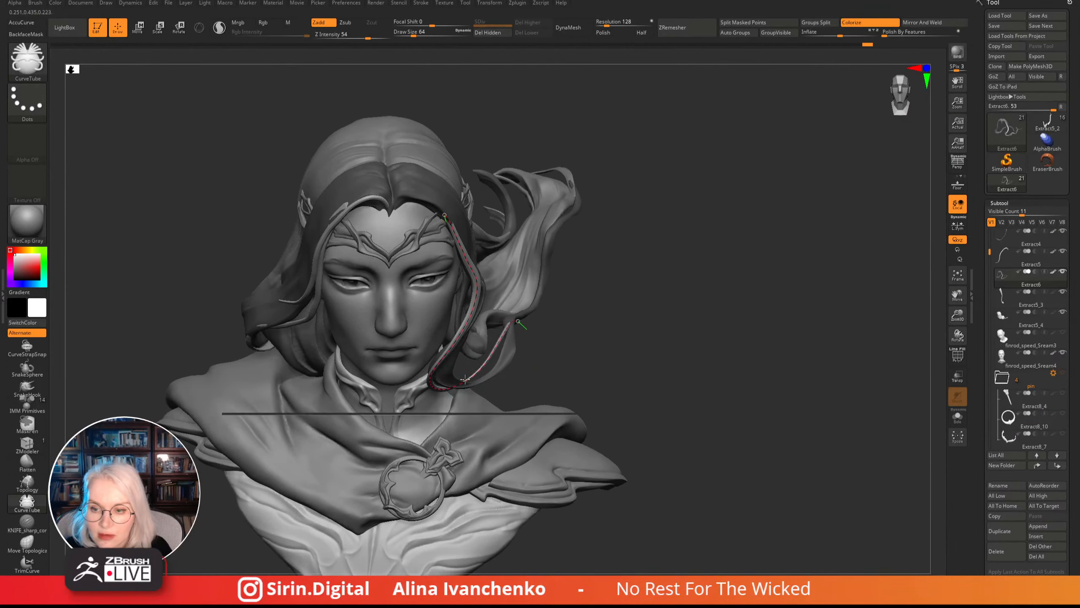
- Split the tube strand from the masked hair lock into a separate subtool
drag(571, 353, 608, 300)
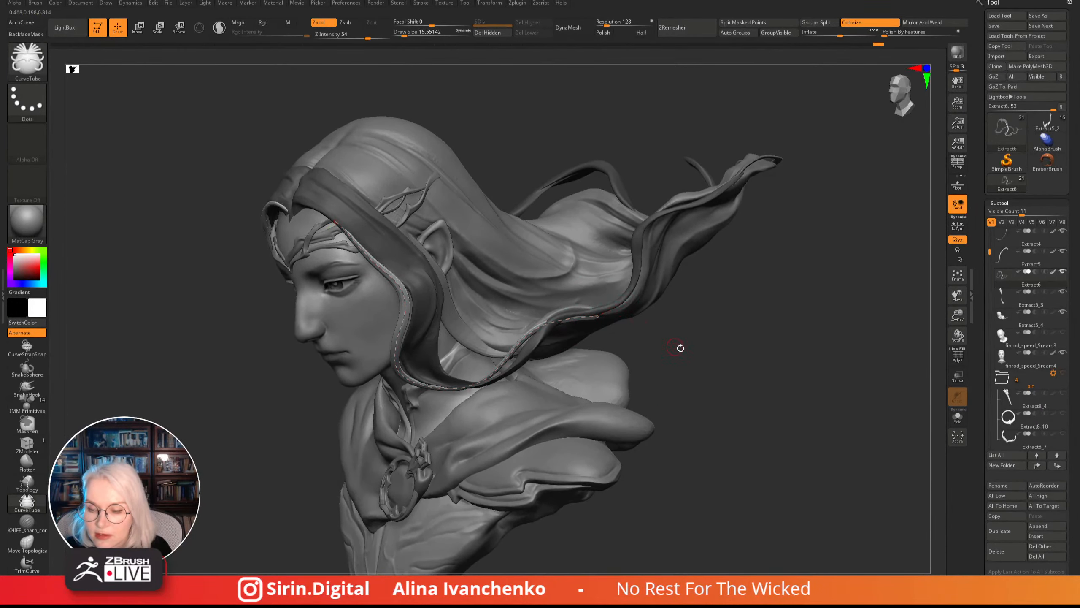
drag(680, 345, 632, 253)
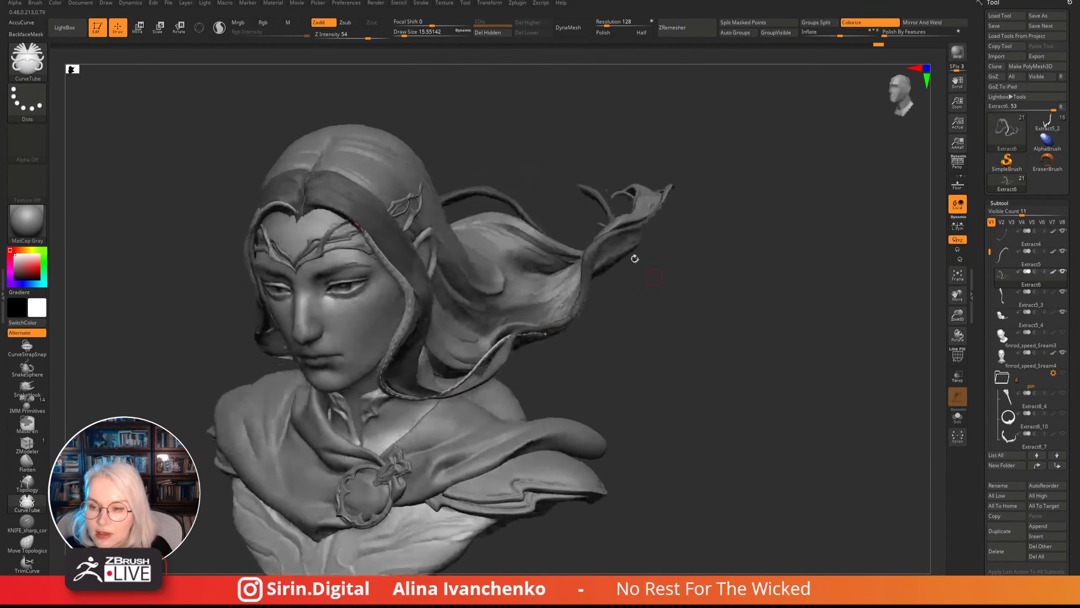
mouse_move(646, 327)
mouse_down()
mouse_move(632, 335)
mouse_move(657, 334)
mouse_move(634, 304)
mouse_up()
click(750, 23)
- Switch to the Move brush at a draw size of about 70.8 and smooth the strand beside the ear
key(b)
key(m)
key(v)
drag(412, 34, 415, 35)
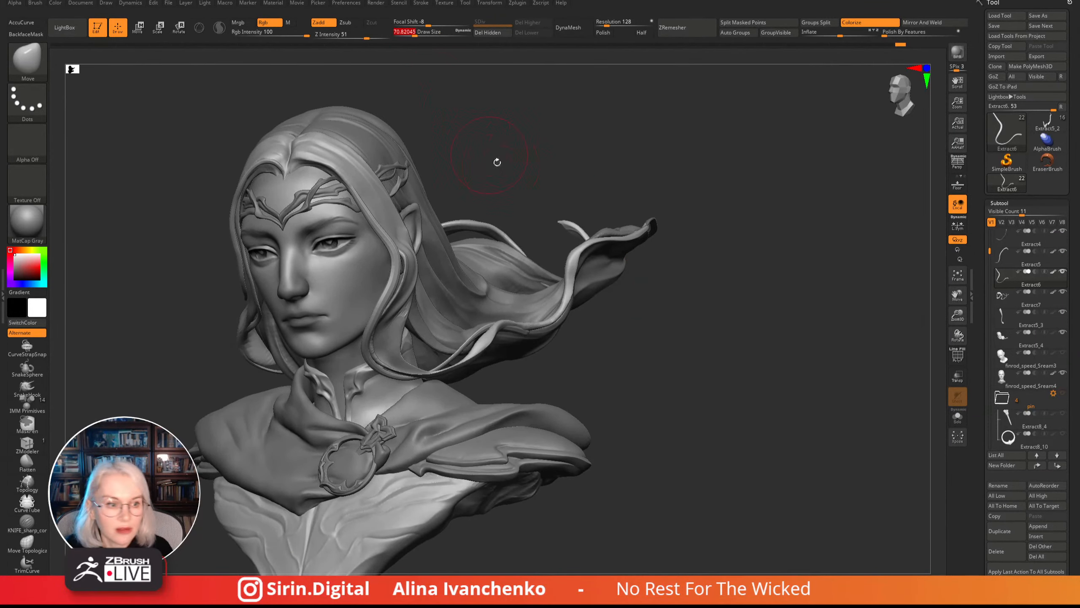
mouse_move(497, 162)
mouse_down()
mouse_move(519, 179)
mouse_move(556, 166)
mouse_up()
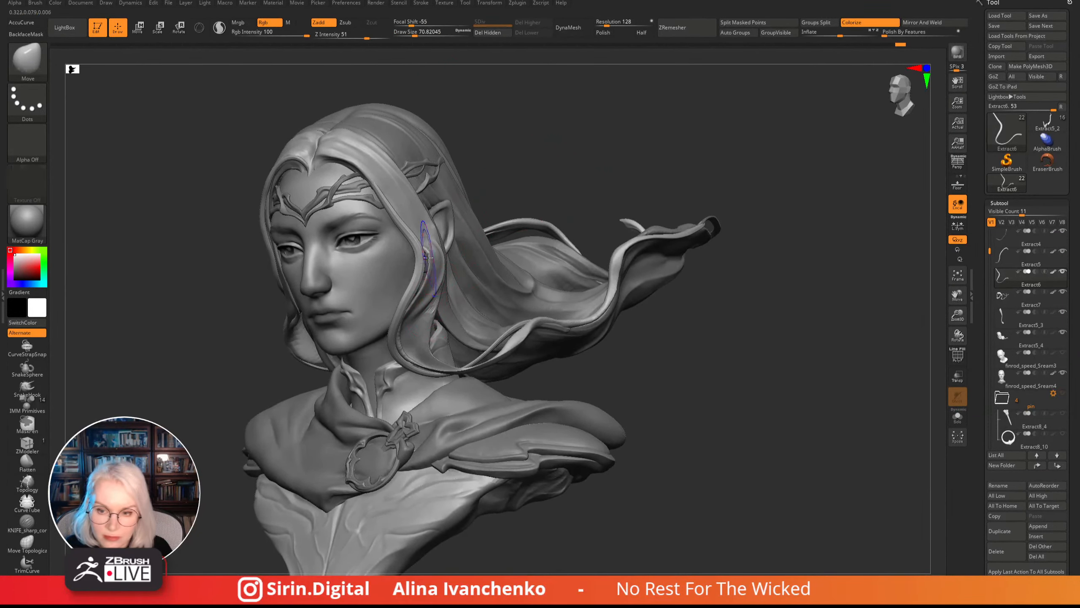
mouse_move(427, 255)
shift+mouse_down()
mouse_move(415, 225)
mouse_move(360, 200)
mouse_move(395, 205)
mouse_move(414, 254)
mouse_move(371, 313)
mouse_move(462, 301)
shift+mouse_up()
- Examine how the new strand frames the face and blends into the windblown hair from three-quarter and side views
mouse_move(618, 325)
mouse_down()
mouse_move(644, 318)
mouse_move(656, 333)
mouse_move(645, 363)
mouse_up()
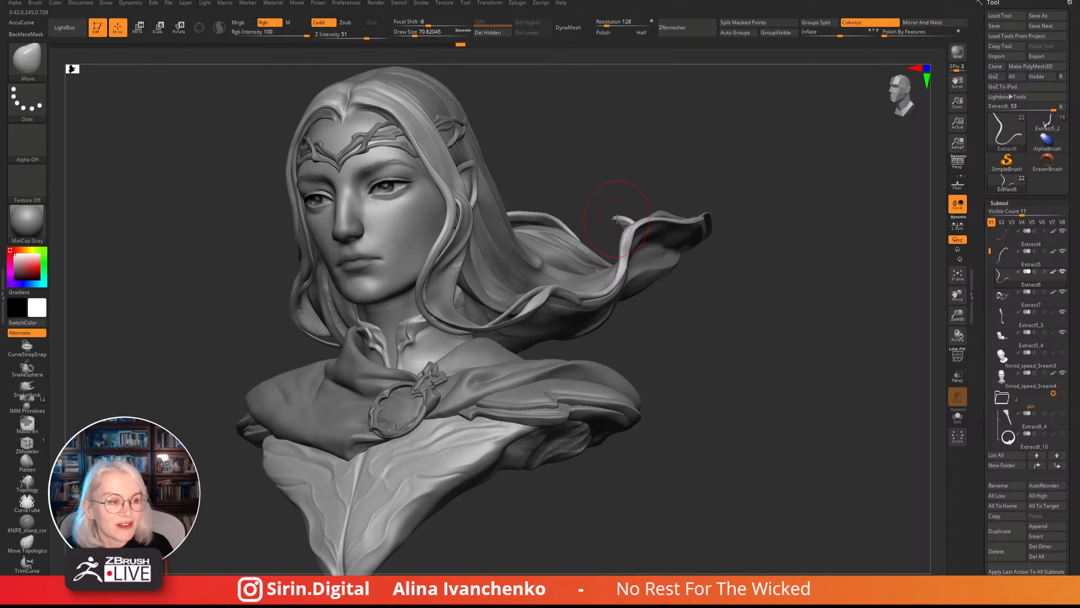
mouse_move(595, 183)
mouse_down()
mouse_move(597, 167)
mouse_move(595, 176)
mouse_up()
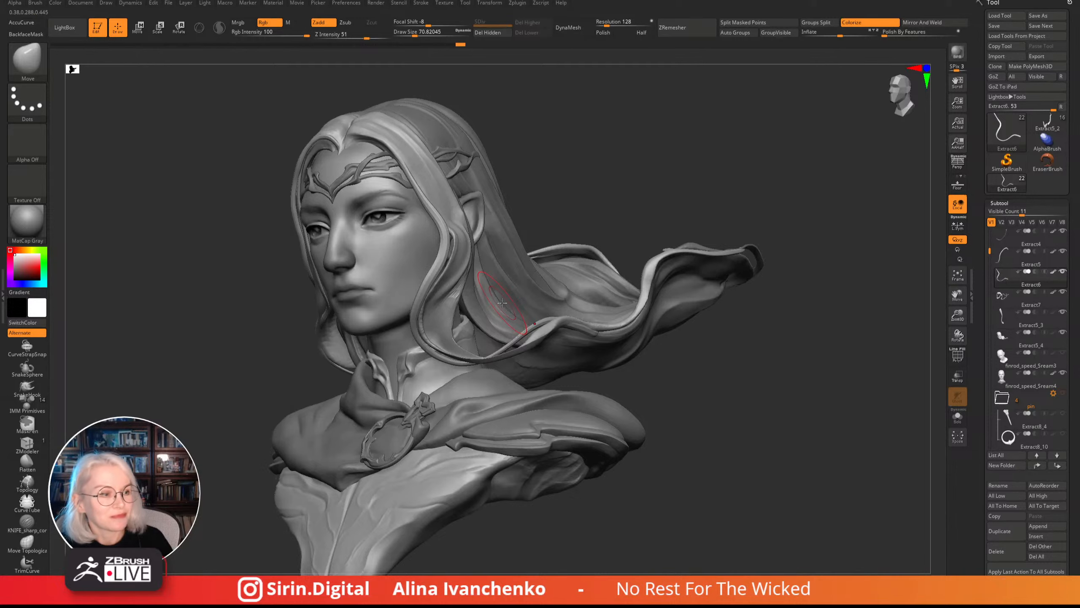
drag(590, 182, 617, 186)
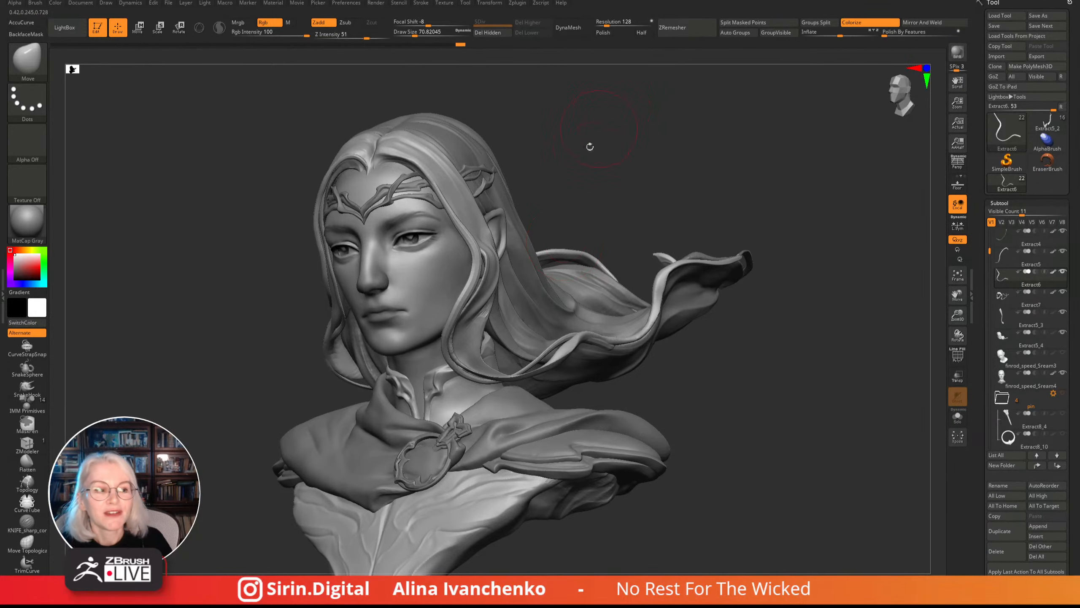
drag(588, 147, 489, 213)
drag(441, 249, 444, 254)
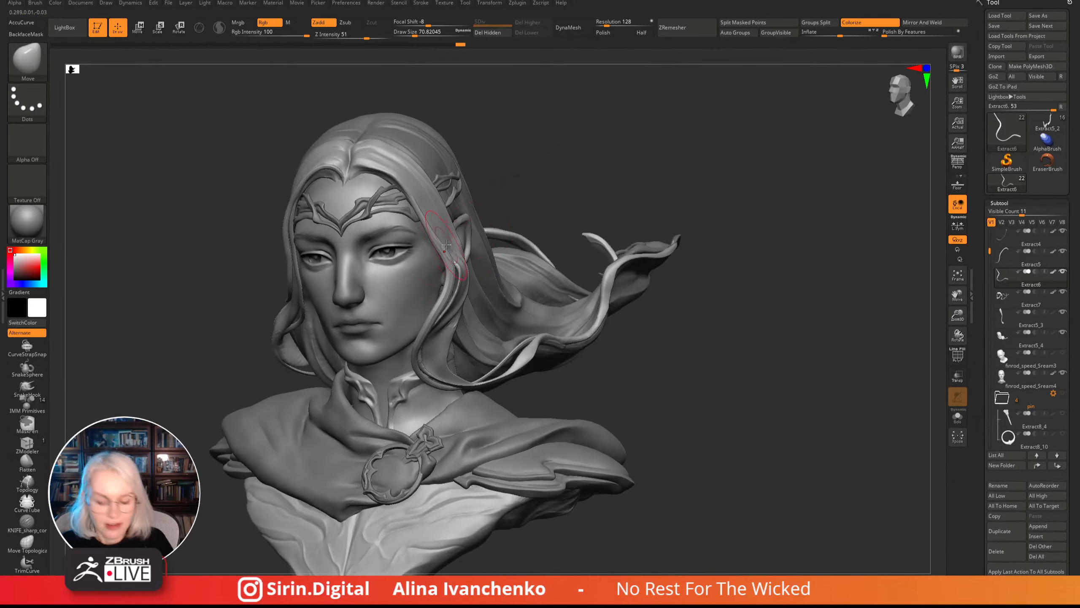
mouse_move(513, 196)
mouse_down()
mouse_move(552, 172)
mouse_move(557, 183)
mouse_move(586, 179)
mouse_up()
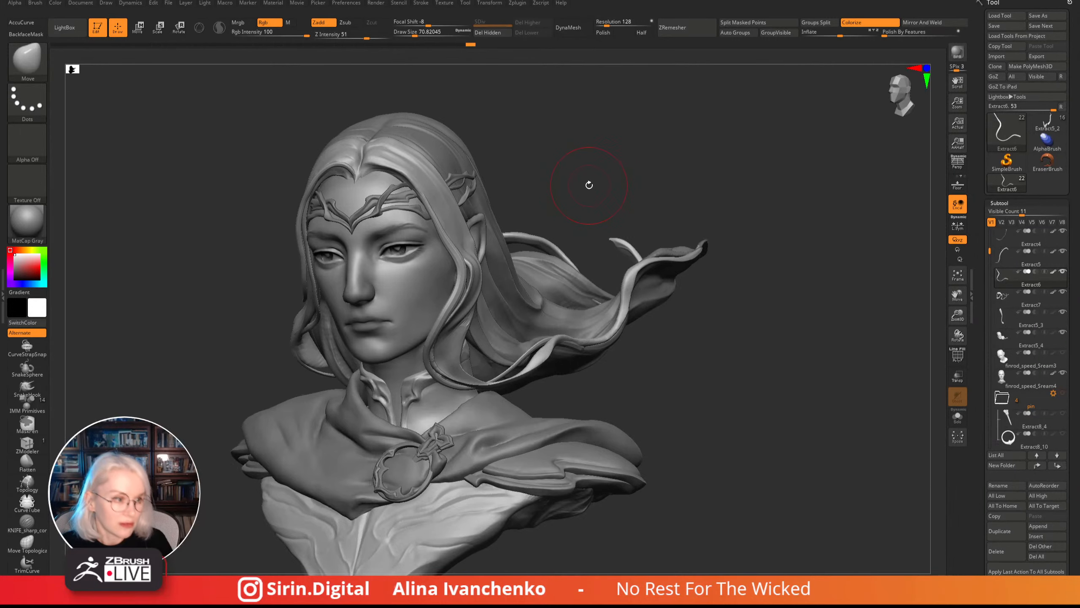
drag(586, 164, 549, 163)
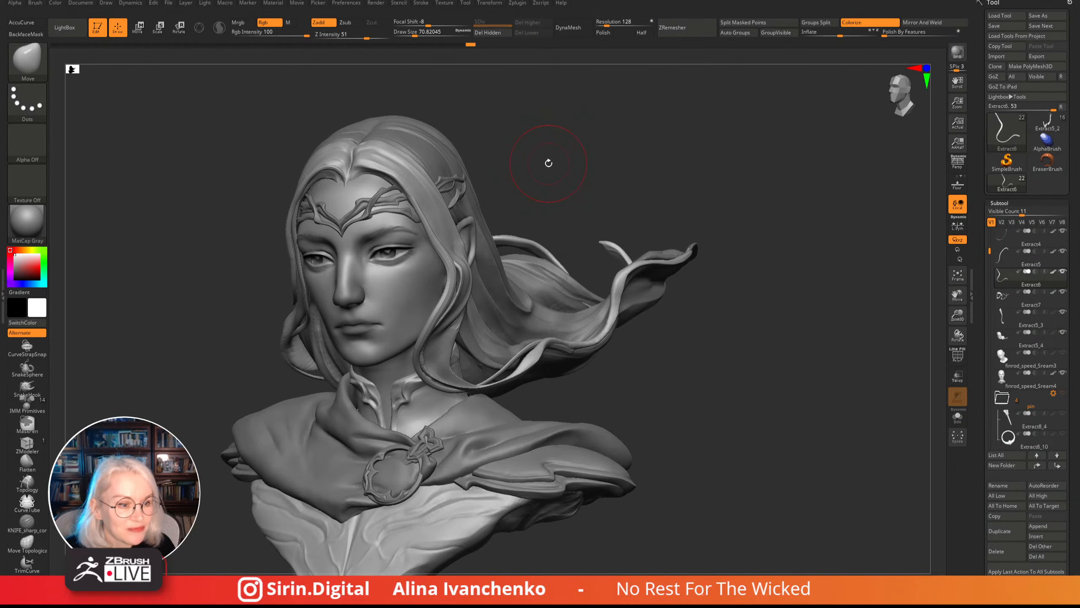
drag(699, 212, 649, 136)
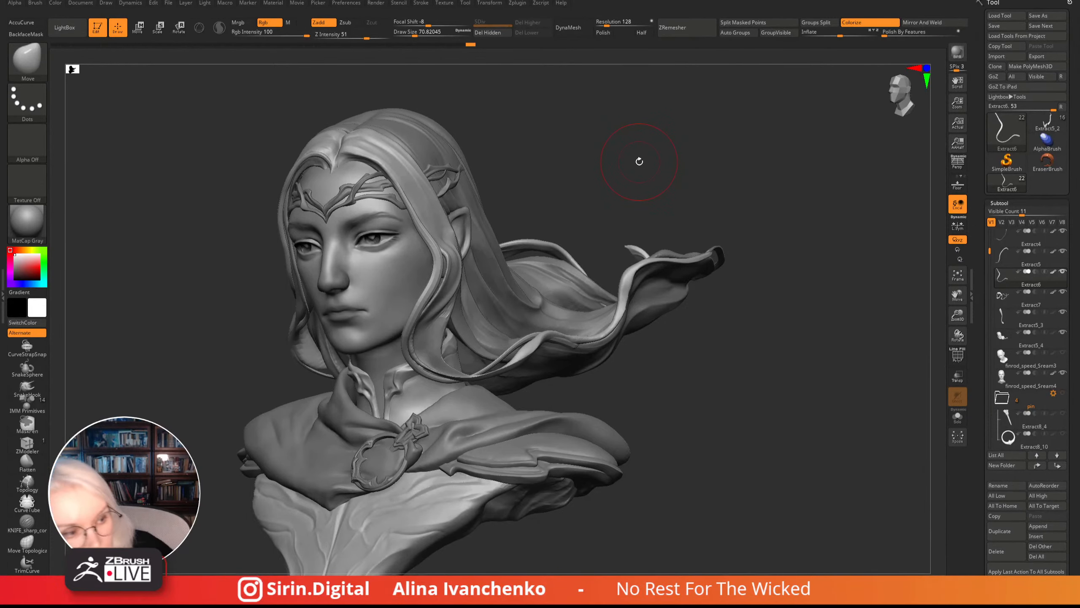
mouse_move(616, 179)
mouse_down()
mouse_move(619, 164)
mouse_move(619, 179)
mouse_up()
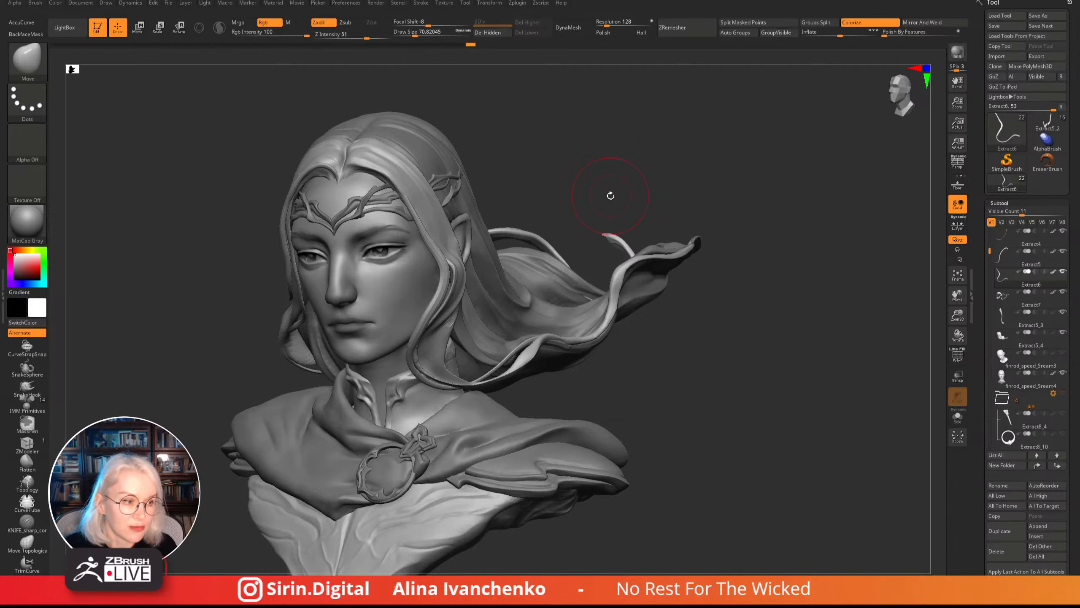
drag(622, 174, 591, 168)
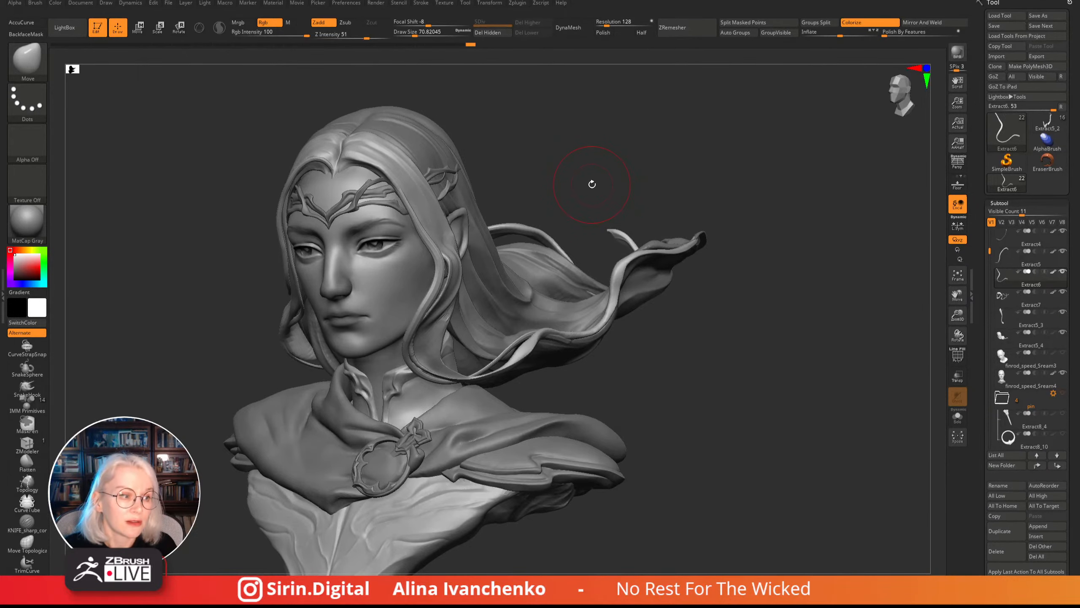
mouse_move(593, 177)
mouse_down()
mouse_move(609, 145)
mouse_move(557, 179)
mouse_move(404, 236)
mouse_up()
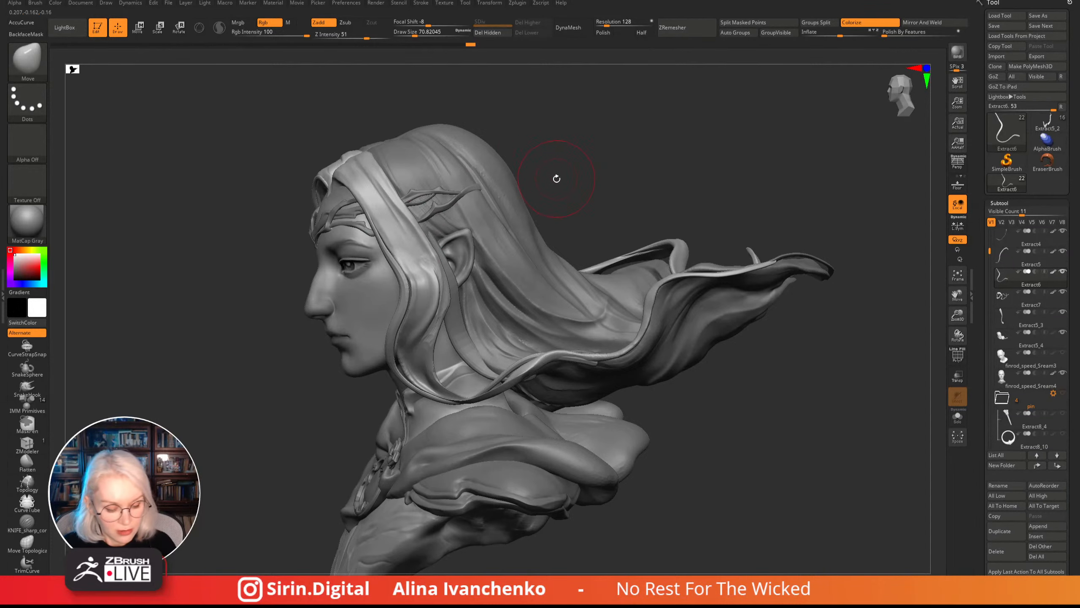
- Carve a groove along the front hair lock beside the ear with DamStandard at a draw size of about 30.7, comparing before and after
key(b)
key(d)
key(s)
mouse_move(621, 170)
mouse_down()
mouse_move(579, 164)
mouse_move(529, 103)
mouse_up()
drag(415, 34, 407, 34)
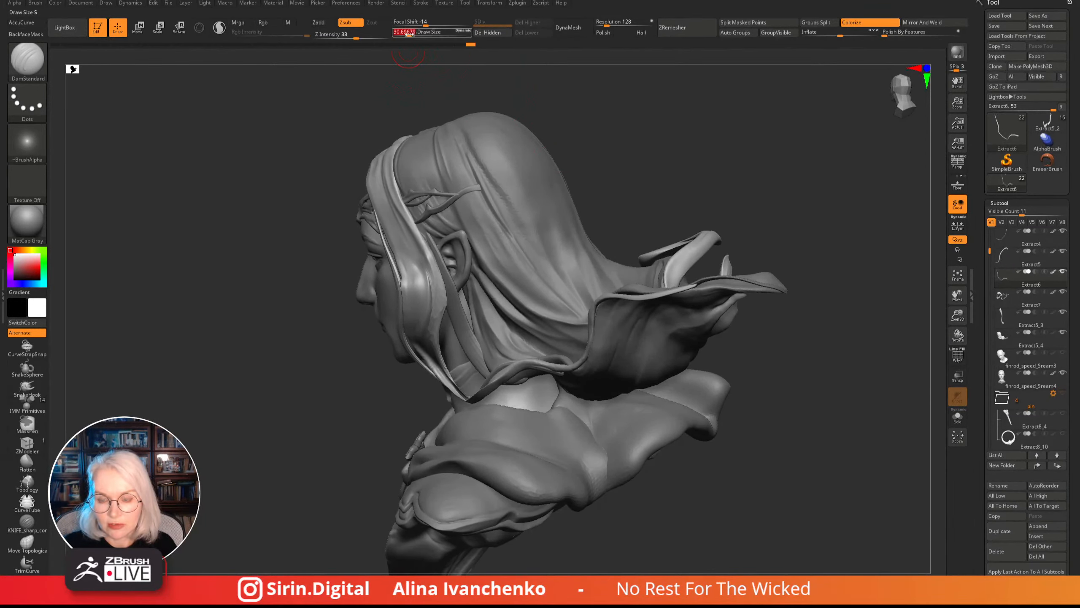
drag(596, 119, 475, 185)
alt+click(345, 260)
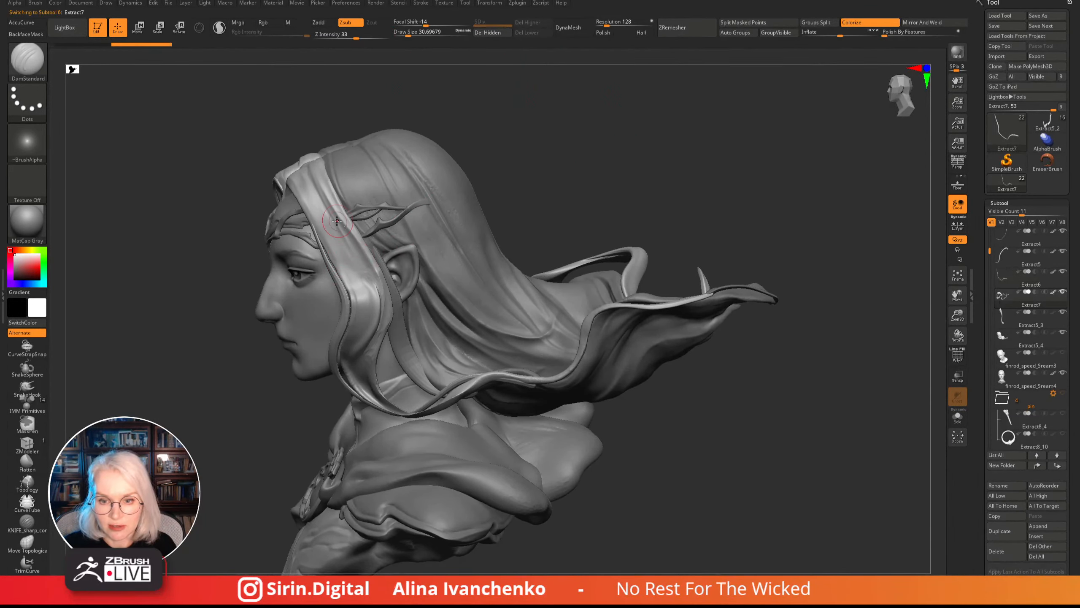
key(ctrl)
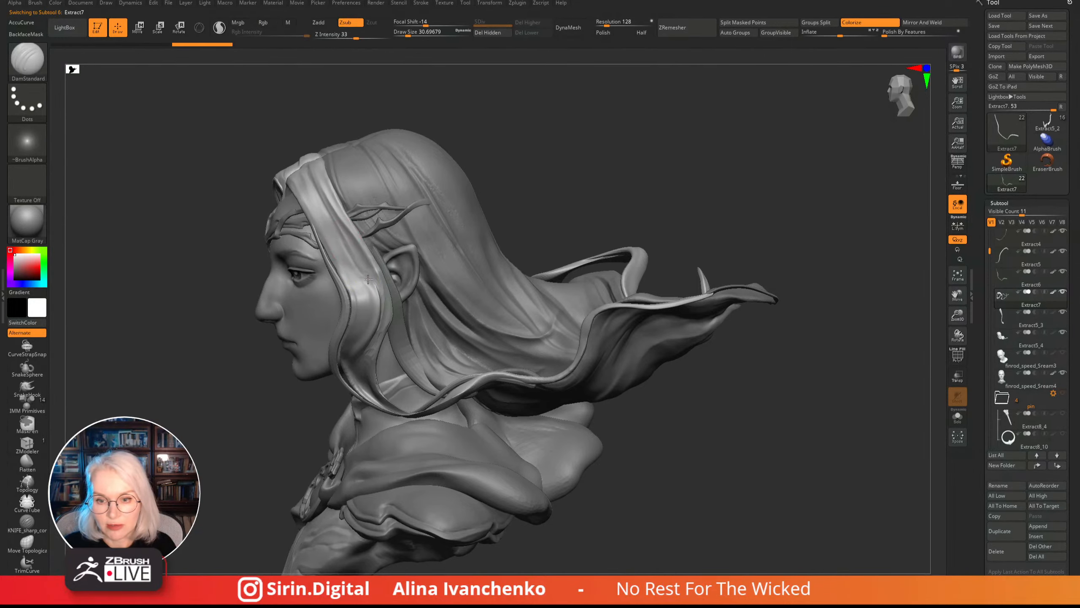
drag(490, 179, 472, 192)
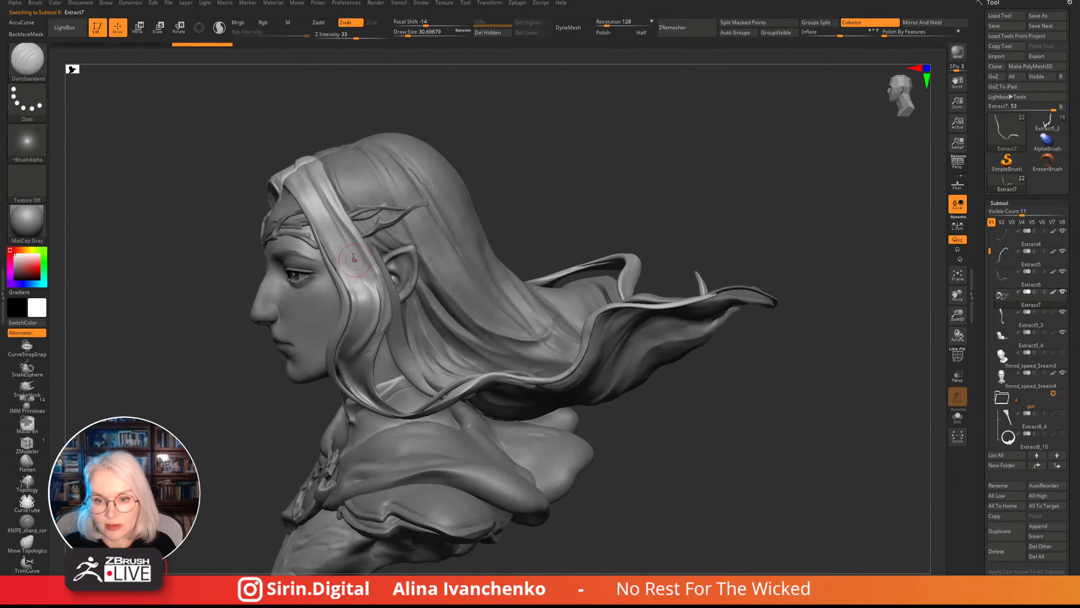
key(ctrl+z)
key(ctrl+shift+z)
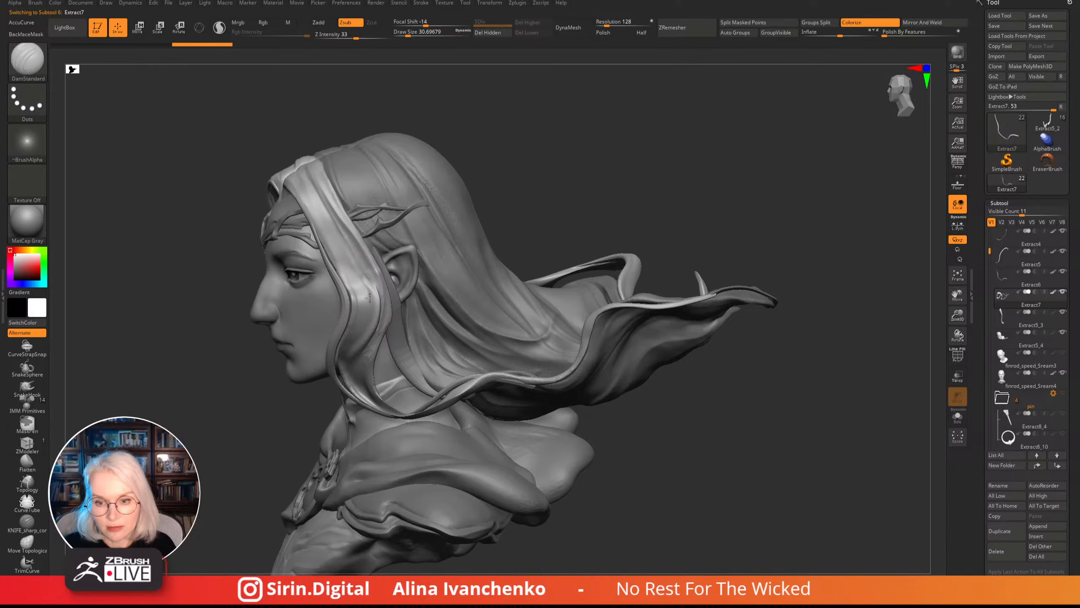
key(ctrl+shift+z)
- Refine and smooth the front lock's lower bend beside the neck, keeping its surface flow continuous
mouse_move(521, 170)
mouse_down()
mouse_move(485, 177)
mouse_move(521, 173)
mouse_move(506, 181)
mouse_up()
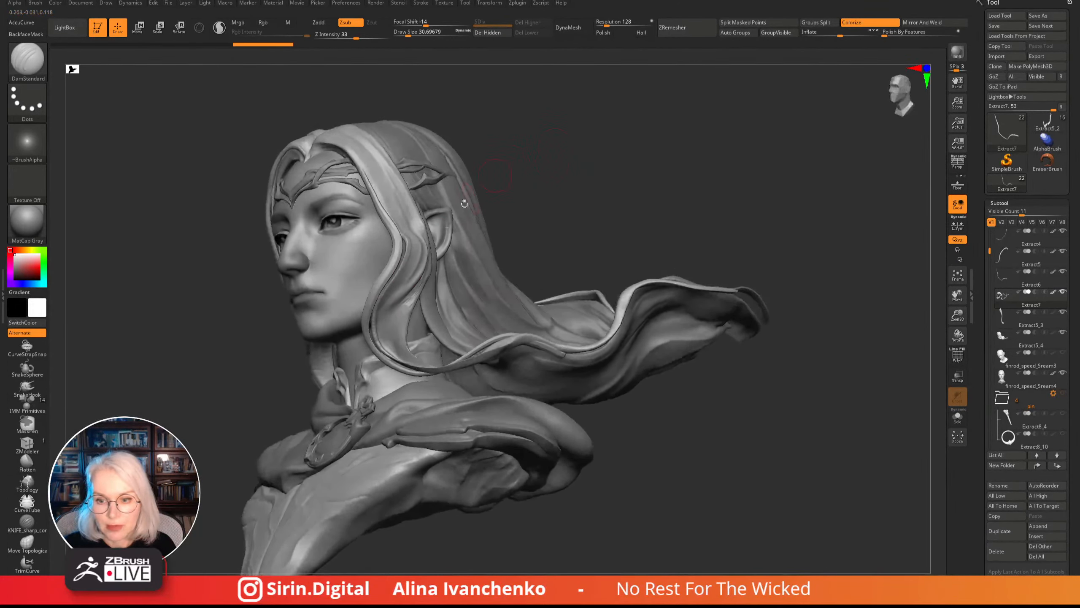
key(shift)
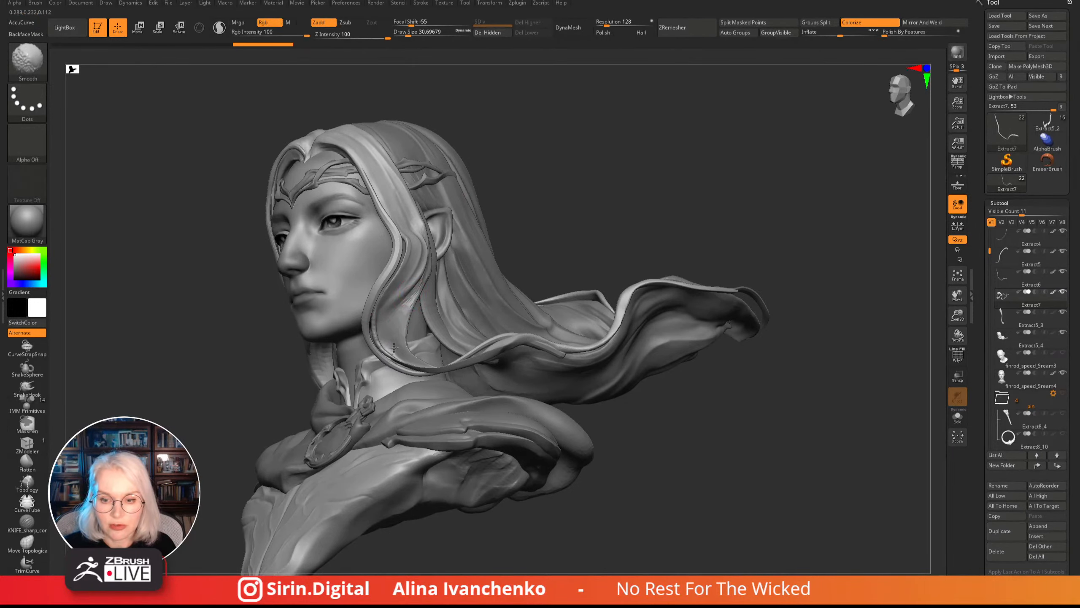
drag(557, 193, 438, 269)
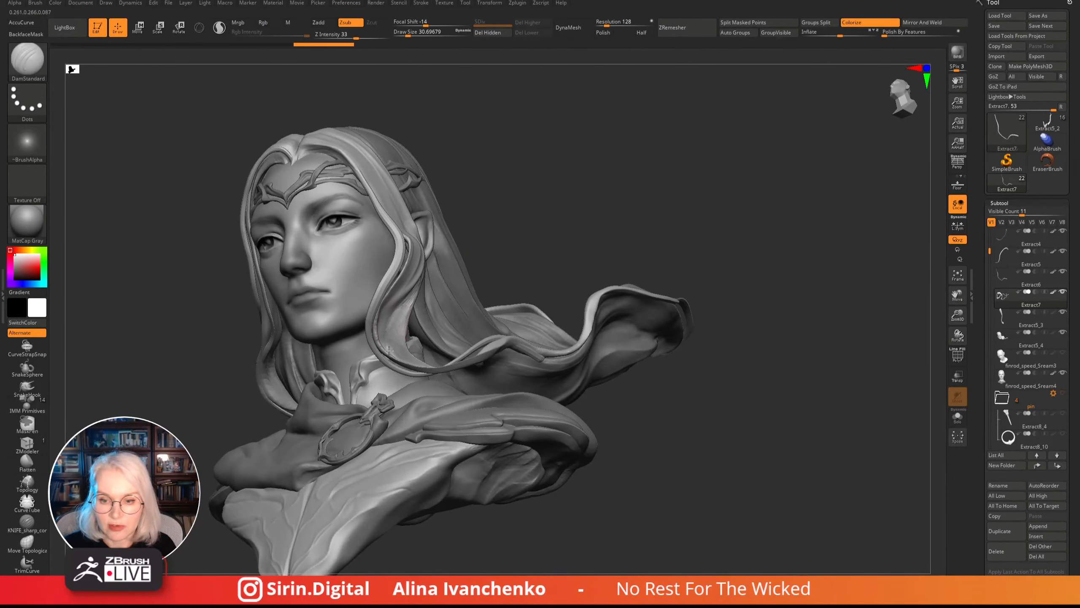
drag(536, 203, 501, 170)
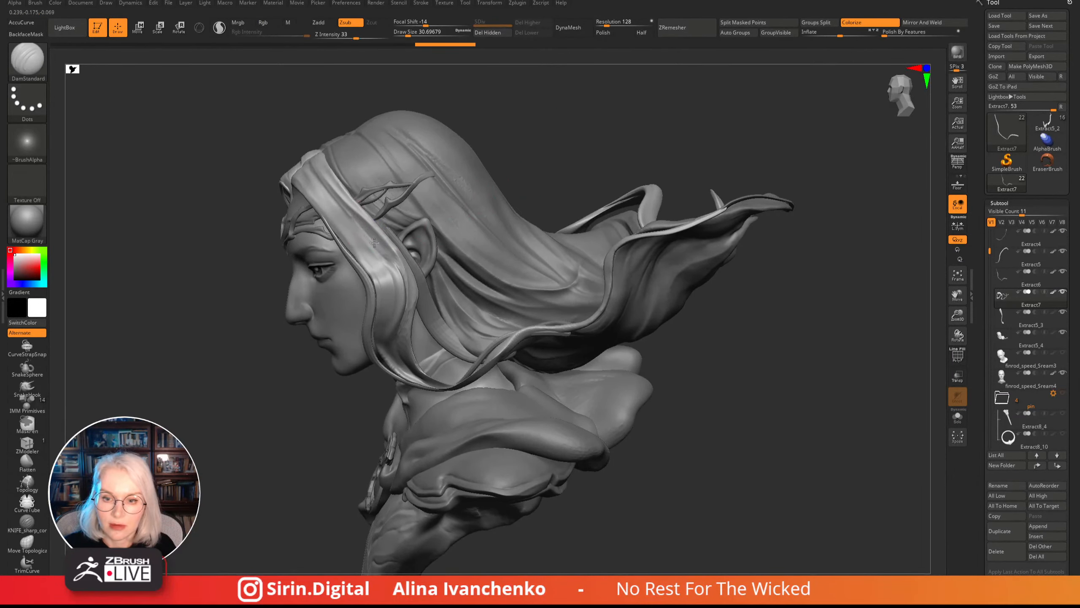
- Carve strand grooves down the upper front lock between the temple and the ear with DamStandard
drag(374, 243, 379, 250)
drag(344, 214, 379, 252)
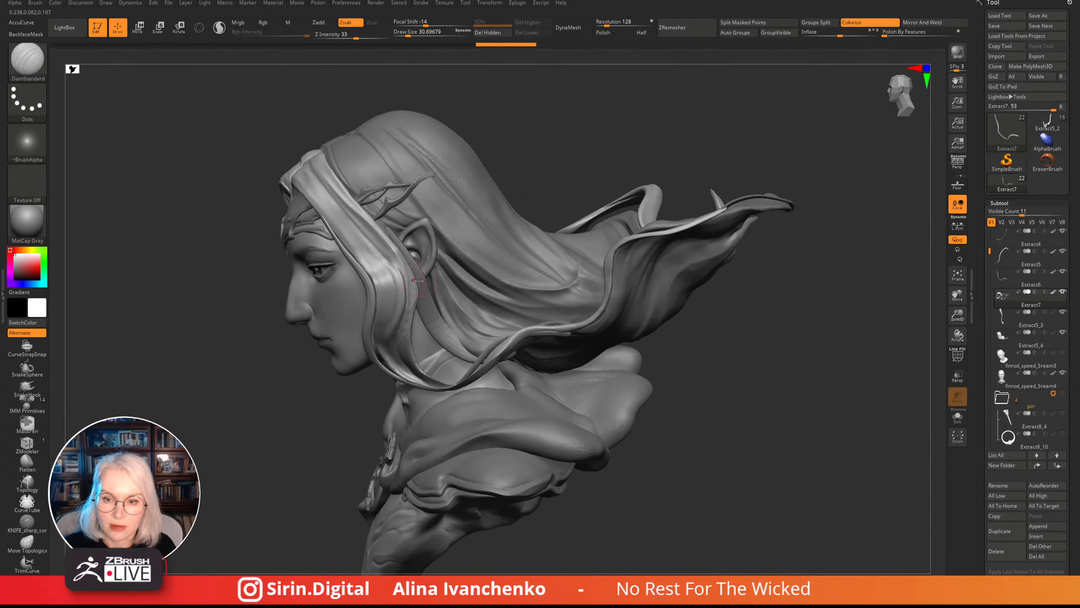
drag(523, 154, 526, 153)
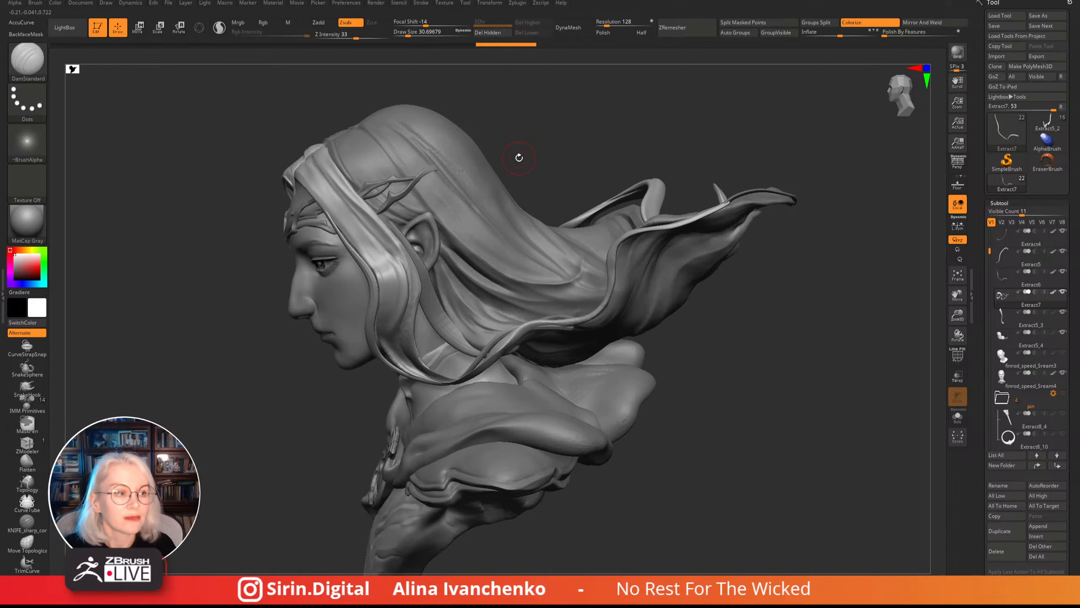
drag(522, 142, 519, 148)
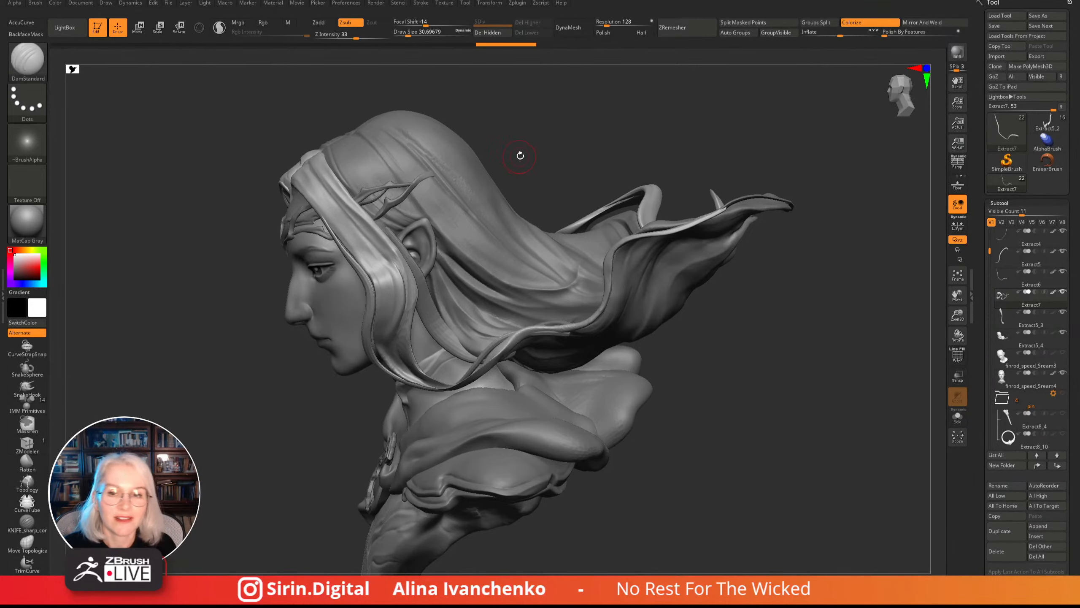
- Carve further grooves down the lower half of the front hair lock, along the jaw toward the neck, with DamStandard
mouse_move(520, 156)
mouse_down()
mouse_move(537, 154)
mouse_move(519, 156)
mouse_up()
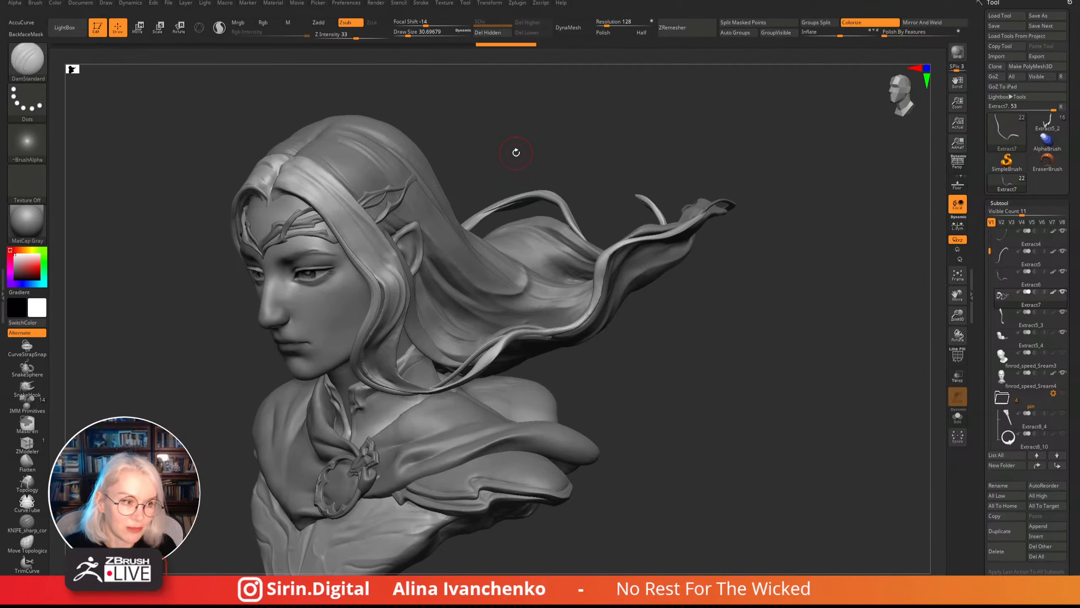
drag(518, 147, 511, 144)
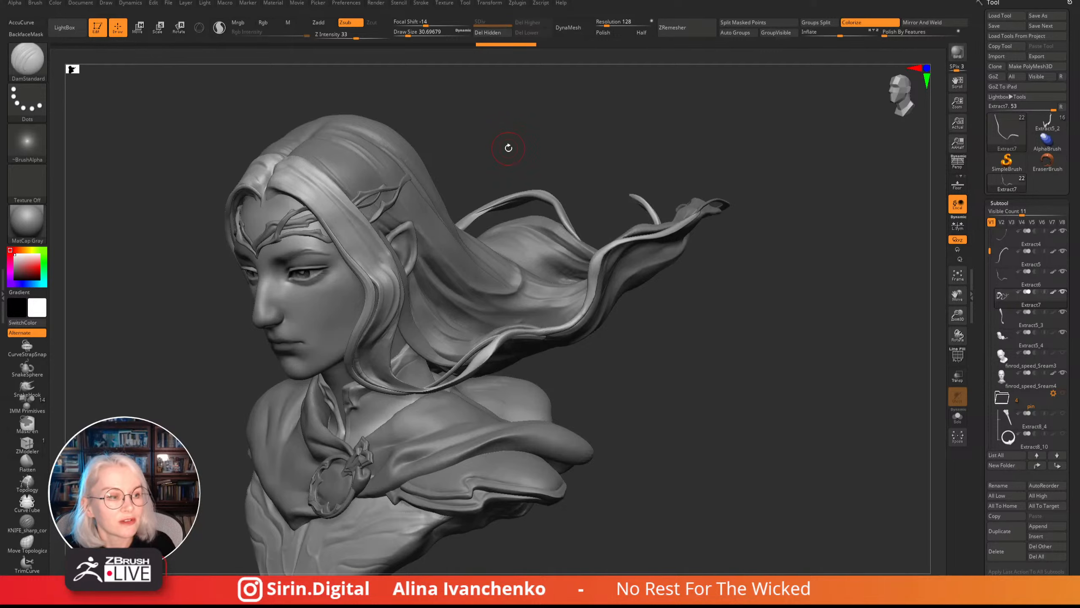
drag(511, 139, 521, 125)
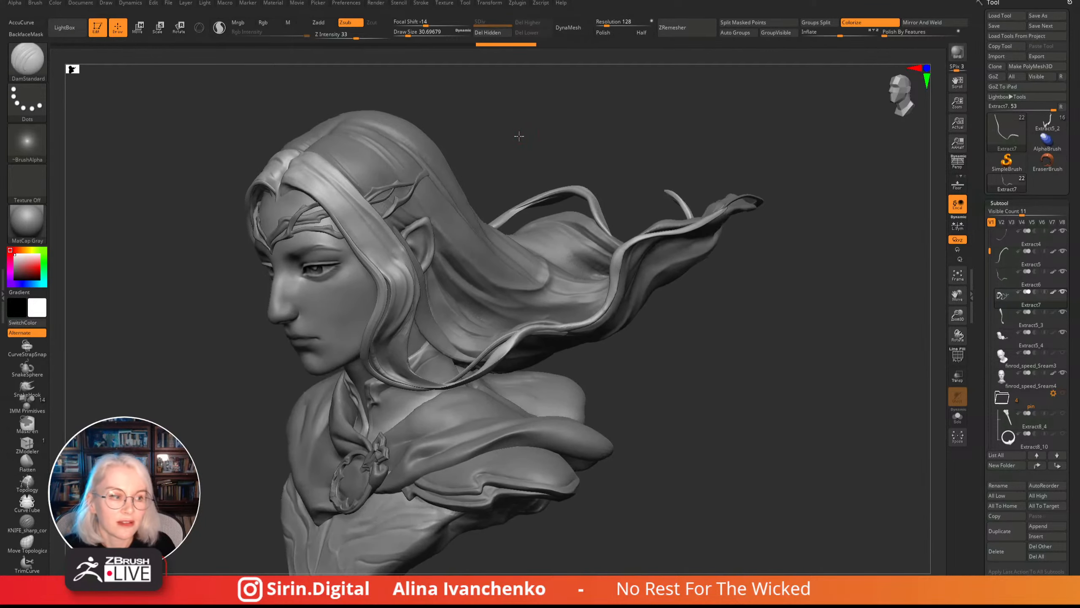
drag(697, 380, 604, 366)
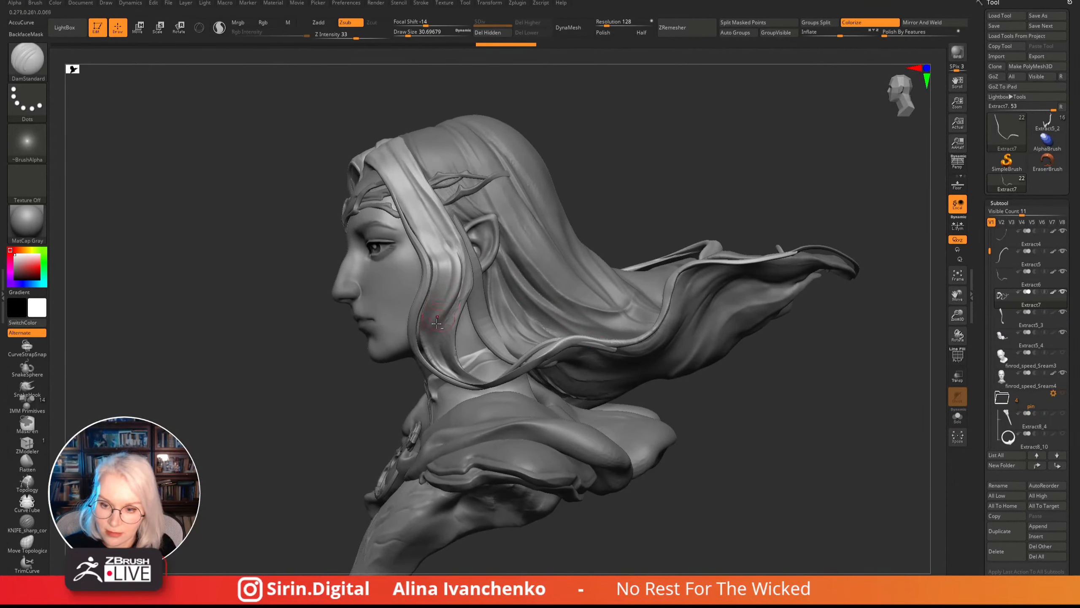
drag(431, 333, 431, 346)
drag(591, 207, 592, 202)
drag(451, 275, 425, 342)
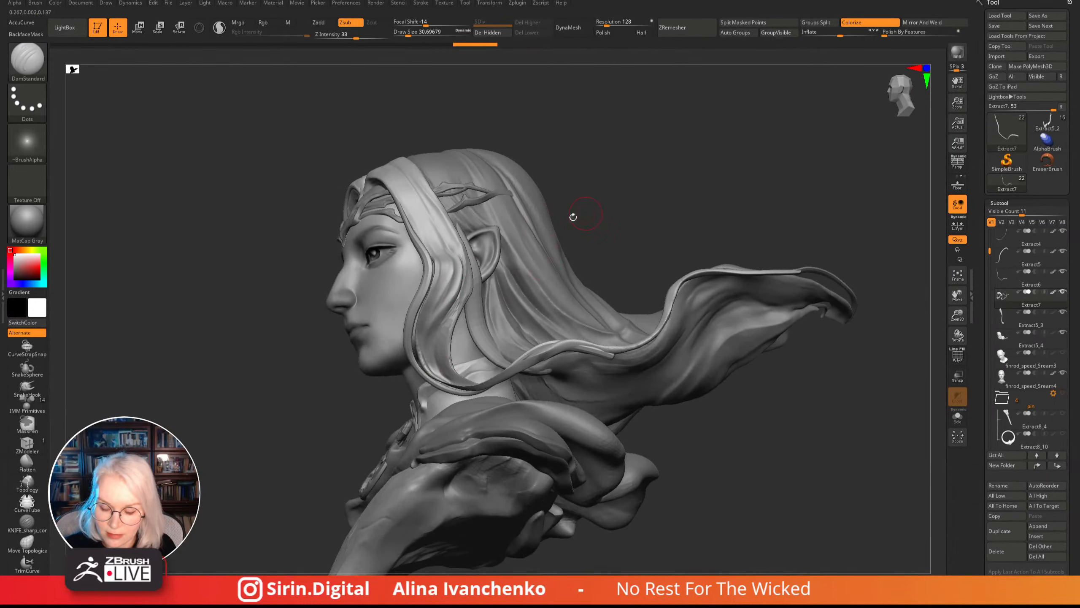
- Select the Extract5_3 strand behind the front lock and carve grooves along its lower bend beside the neck
mouse_move(572, 217)
mouse_down()
mouse_move(602, 186)
mouse_move(559, 194)
mouse_up()
alt+click(454, 305)
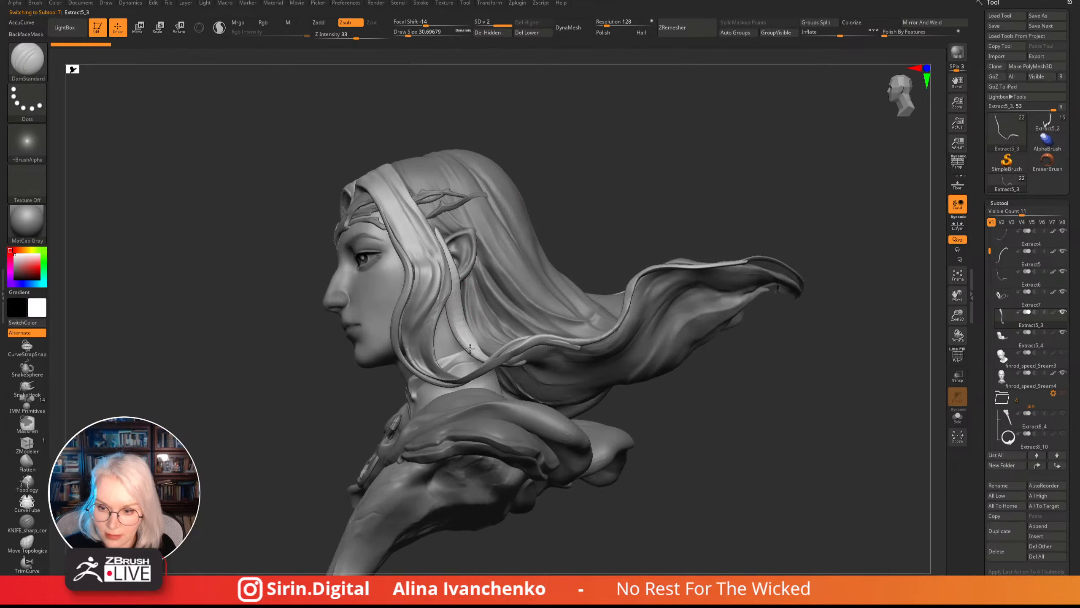
drag(470, 349, 482, 360)
drag(572, 247, 532, 237)
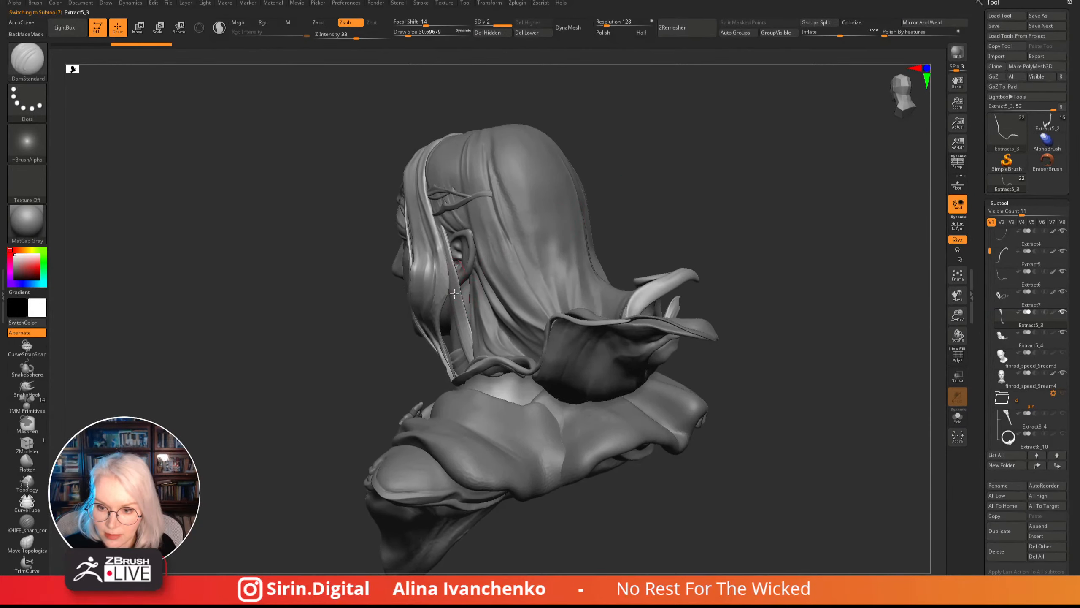
drag(462, 323, 471, 354)
mouse_move(589, 220)
mouse_down()
mouse_move(610, 168)
mouse_move(605, 214)
mouse_up()
drag(574, 211, 509, 216)
- Thicken the Extract5_3 strand below the ear with the Inflat brush at a draw size of about 53.8
key(b)
key(i)
key(n)
drag(408, 35, 412, 34)
alt+drag(418, 95, 393, 91)
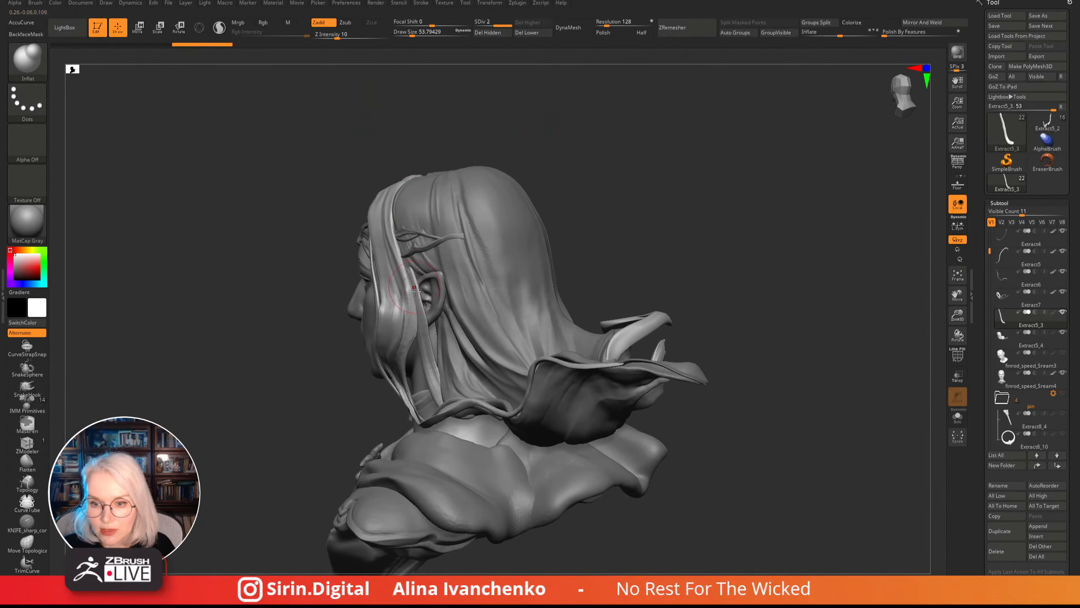
mouse_move(409, 290)
mouse_down()
mouse_move(404, 260)
mouse_move(399, 272)
mouse_up()
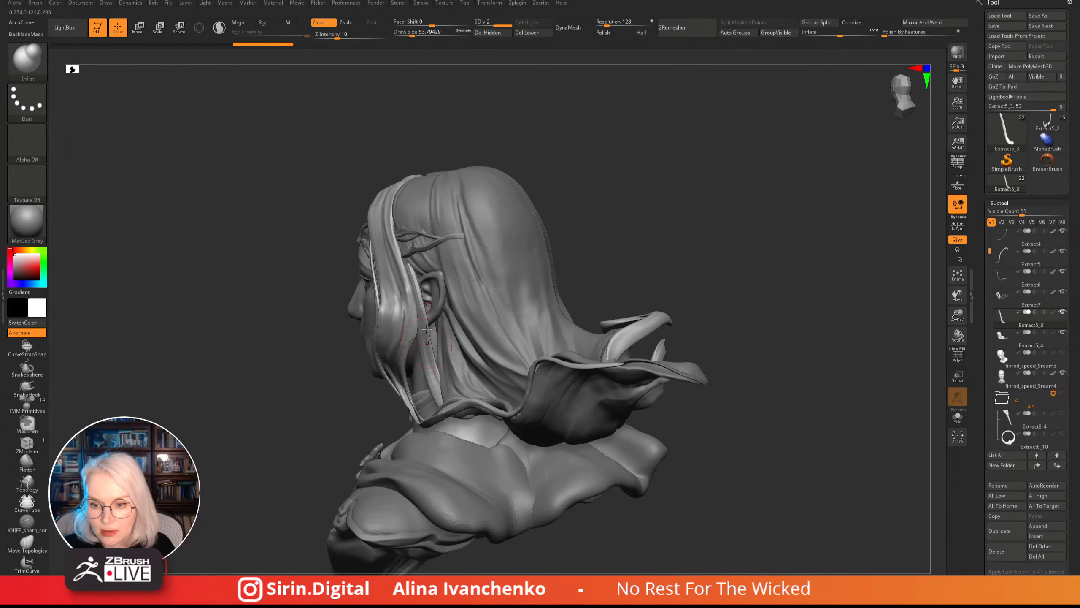
key(shift)
mouse_move(572, 193)
mouse_down()
mouse_move(544, 210)
mouse_move(521, 186)
mouse_move(562, 159)
mouse_move(527, 208)
mouse_move(523, 186)
mouse_move(505, 181)
mouse_move(436, 316)
mouse_up()
- Reshape and smooth the lower end of the Extract5_3 strand above the shoulder with the Move and Smooth brushes
key(b)
key(m)
key(v)
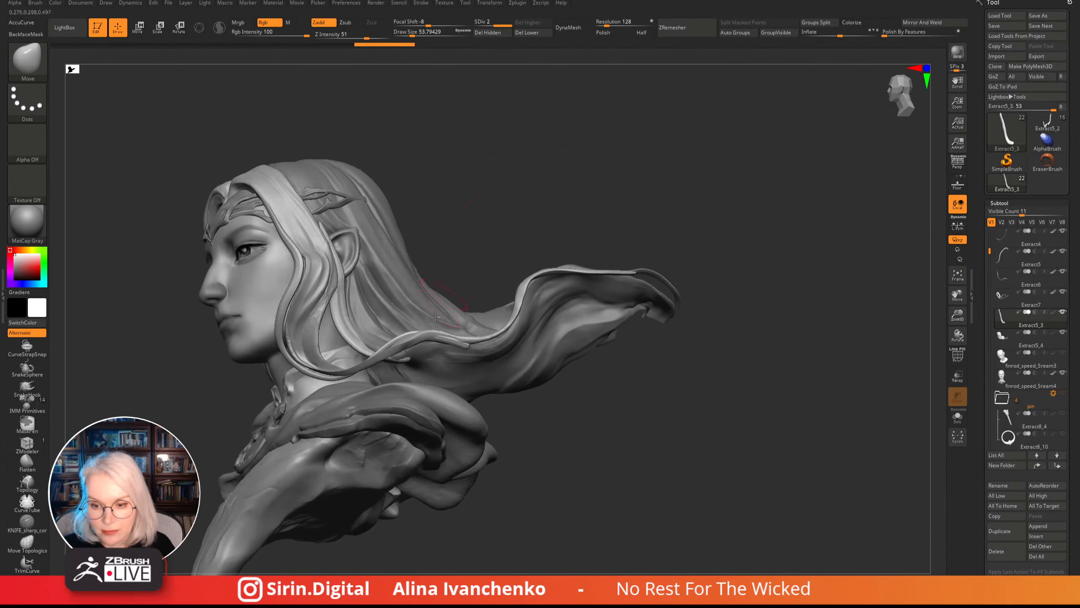
alt+click(412, 358)
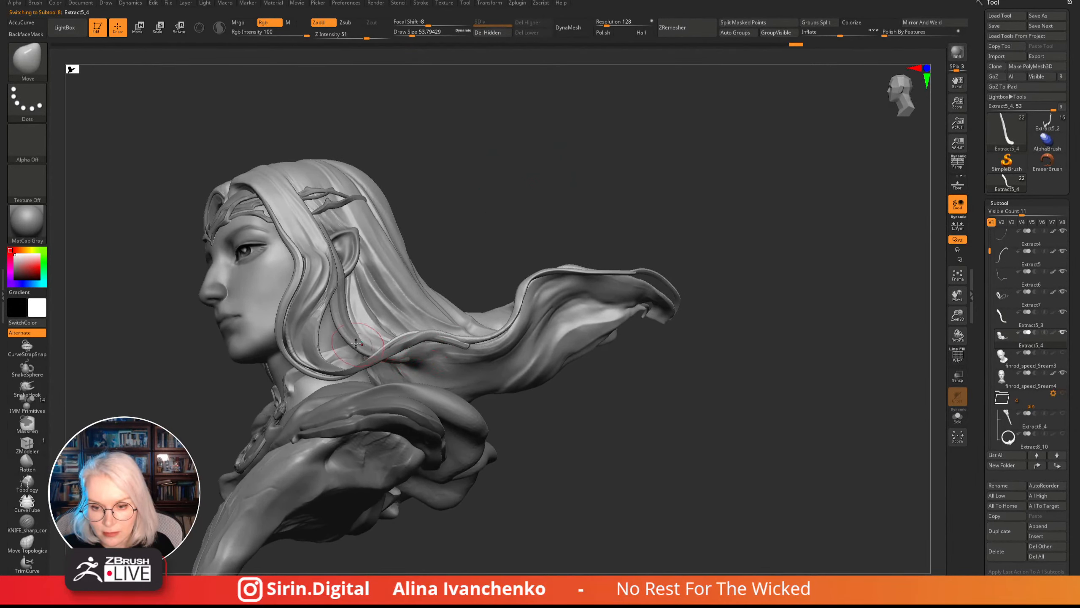
alt+drag(494, 220, 415, 314)
mouse_move(513, 335)
mouse_down()
mouse_move(394, 318)
mouse_move(407, 314)
mouse_up()
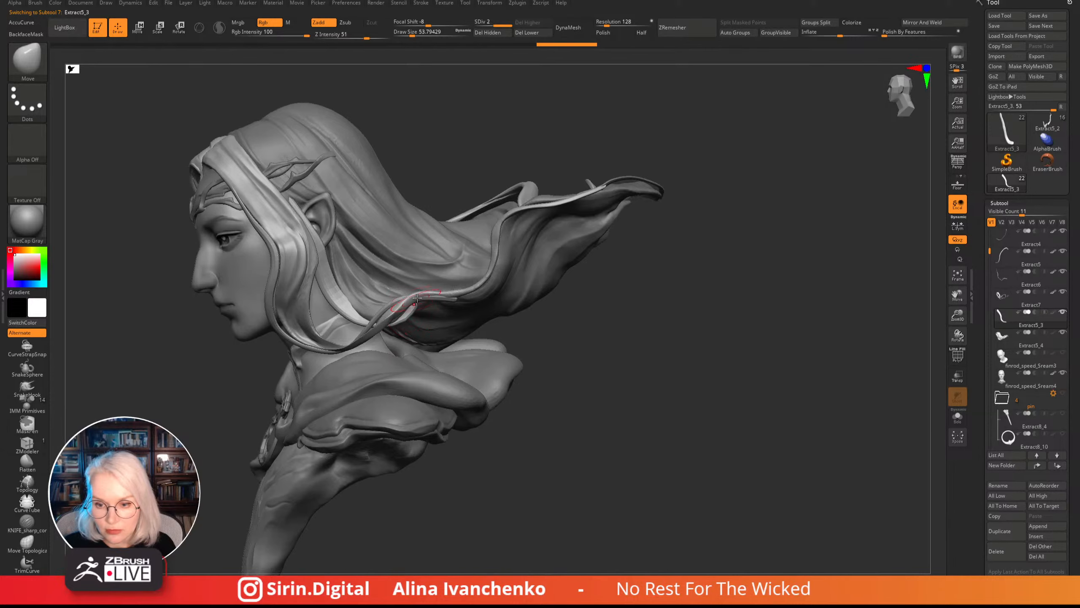
mouse_move(419, 300)
right_down()
mouse_move(506, 311)
mouse_move(524, 345)
right_up()
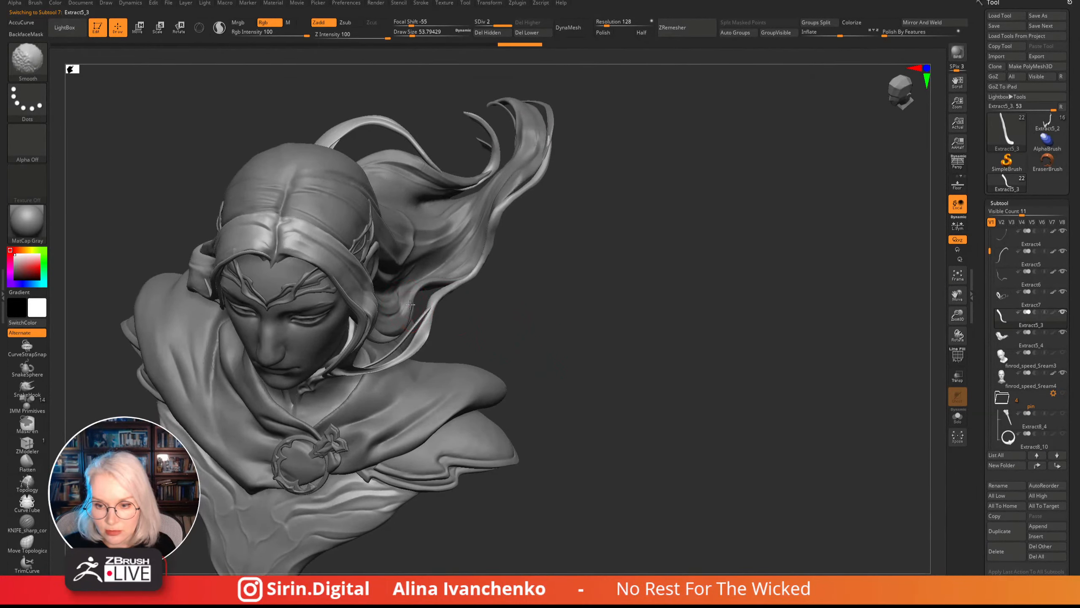
mouse_move(411, 304)
right_down()
mouse_move(514, 270)
mouse_move(490, 202)
mouse_move(526, 152)
mouse_move(481, 216)
mouse_move(491, 99)
right_up()
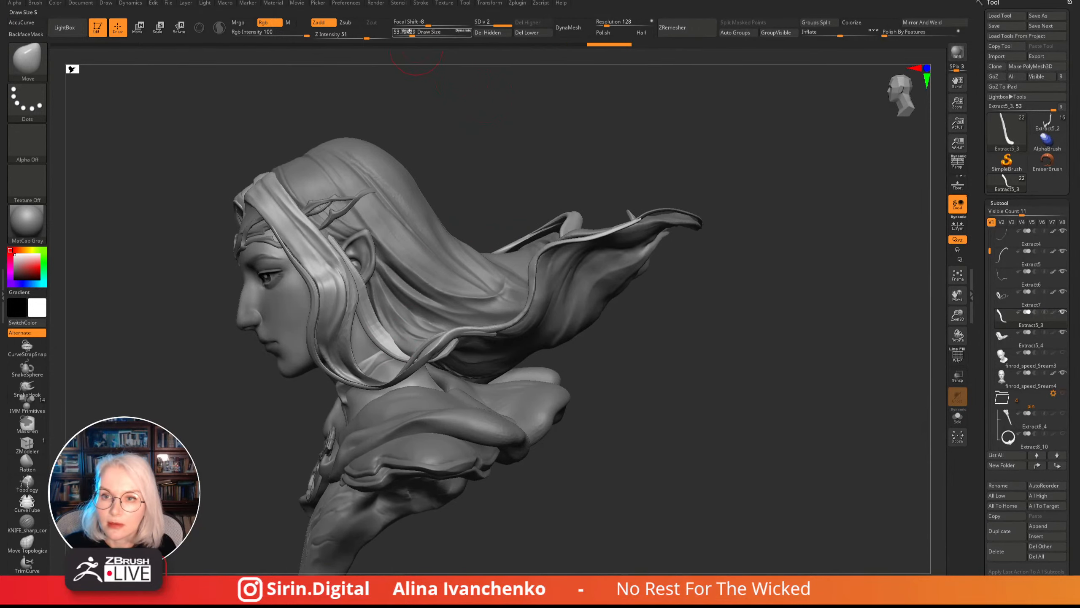
- Adjust the Extract5_3 strand's curve beside the neck with the Move brush at a draw size of about 86.8
drag(411, 32, 418, 33)
right_drag(470, 155, 521, 189)
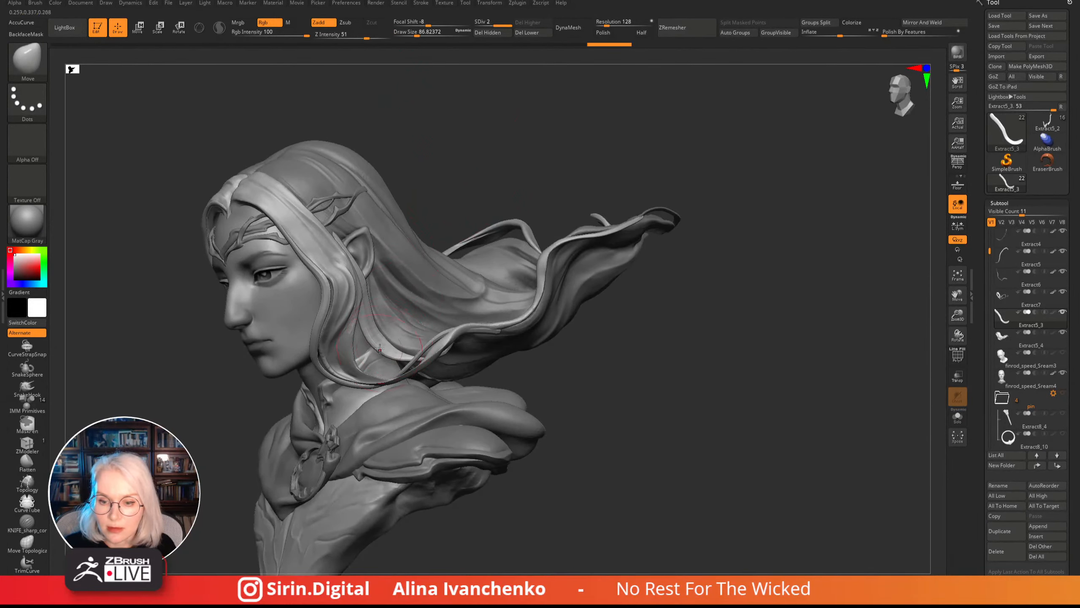
mouse_move(389, 341)
right_down()
mouse_move(466, 174)
mouse_move(660, 316)
mouse_move(629, 374)
mouse_move(608, 381)
right_up()
- Select the thin Extract6 strand and nudge its wave above the shoulder with Move at a draw size of about 36.9
drag(418, 33, 410, 34)
alt+click(477, 330)
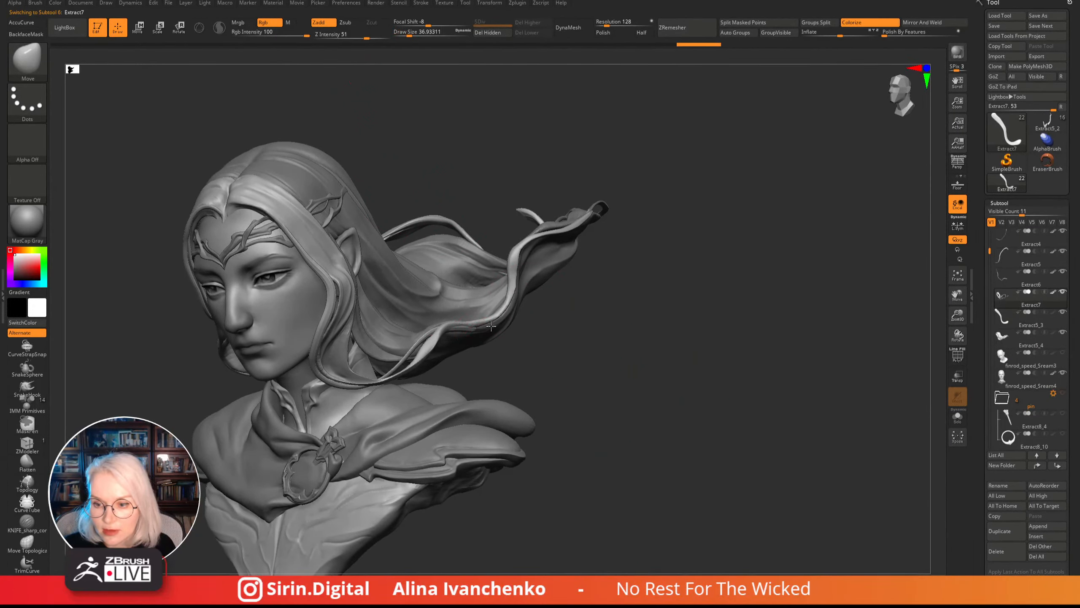
alt+click(473, 328)
right_drag(477, 326, 612, 336)
- Check the bust's full silhouette and reshape the Extract6 strand's wave with Move at a draw size of about 67.8
drag(956, 316, 769, 341)
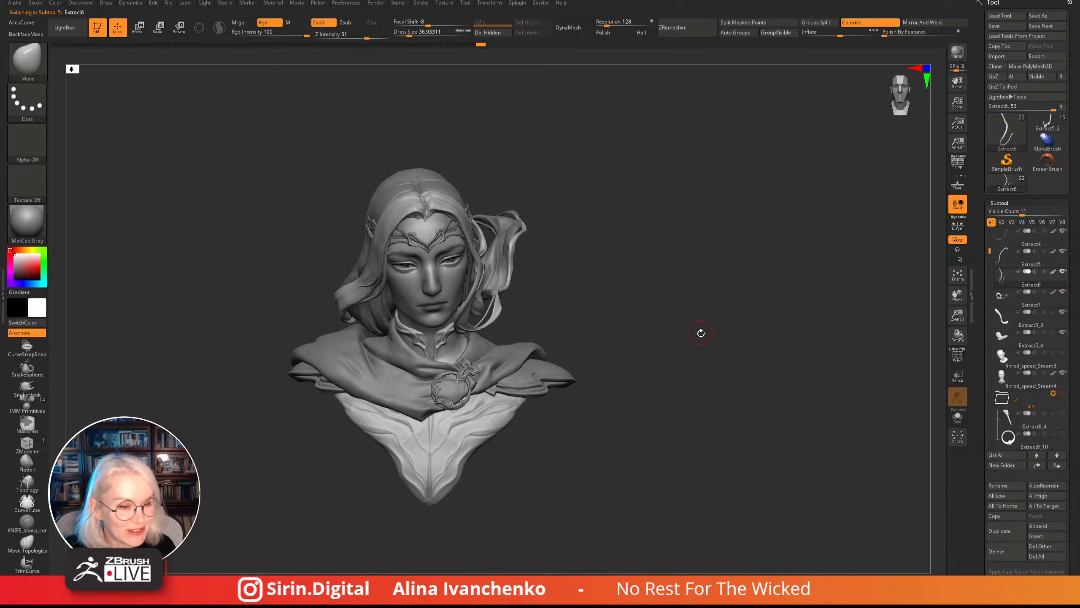
right_drag(699, 333, 699, 338)
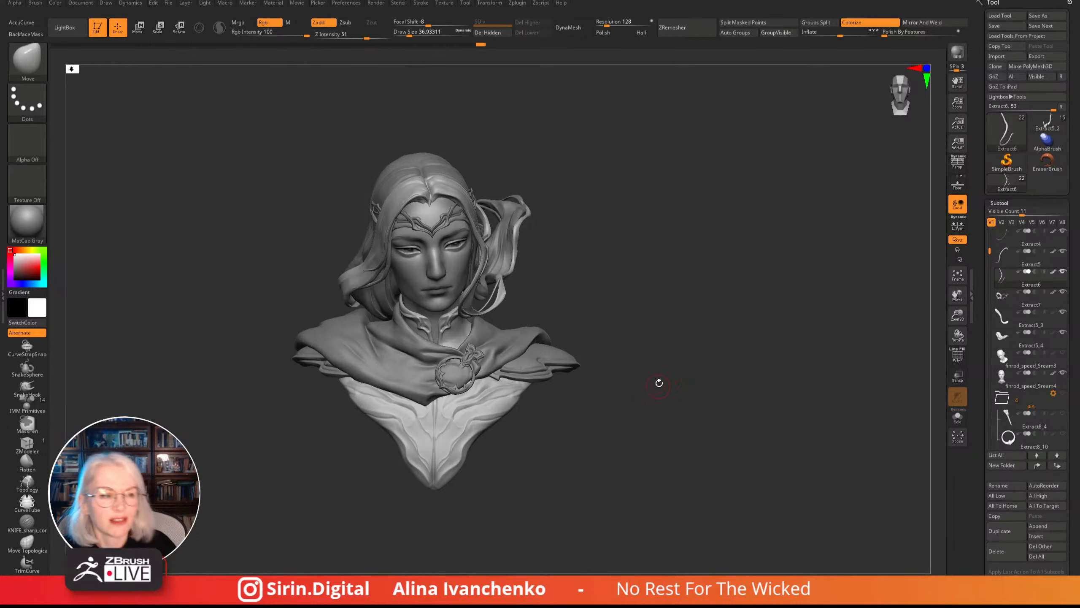
drag(654, 393, 649, 409)
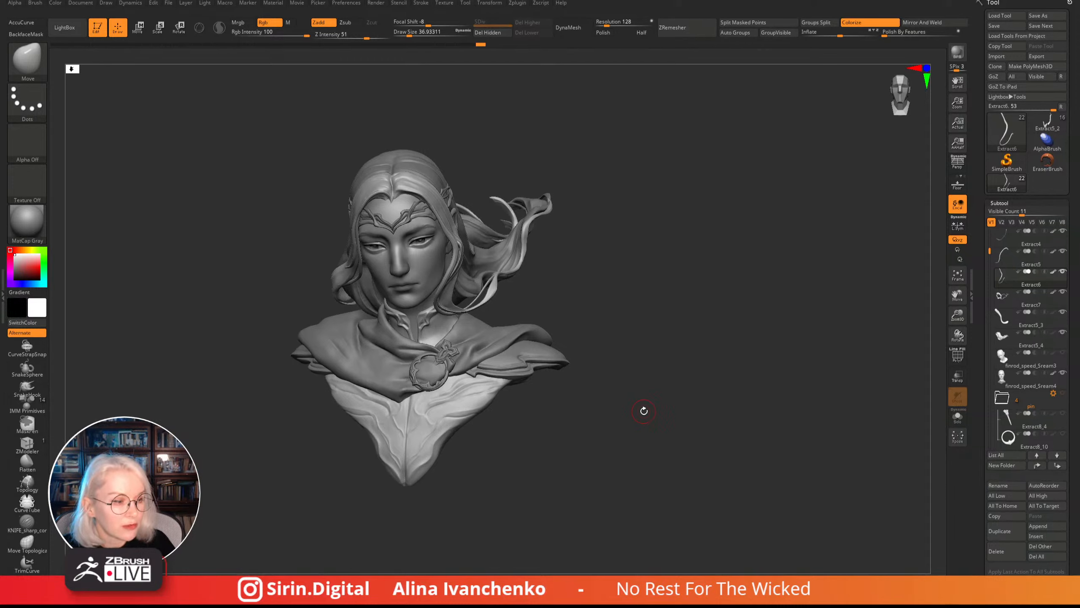
mouse_move(646, 400)
mouse_down()
mouse_move(638, 429)
mouse_move(610, 441)
mouse_move(609, 422)
mouse_move(608, 456)
mouse_move(619, 462)
mouse_up()
drag(957, 315, 948, 395)
mouse_move(657, 375)
mouse_down()
mouse_move(520, 328)
mouse_move(585, 371)
mouse_move(590, 350)
mouse_move(575, 324)
mouse_up()
drag(410, 33, 415, 33)
mouse_move(573, 369)
mouse_down()
mouse_move(510, 355)
mouse_move(499, 328)
mouse_up()
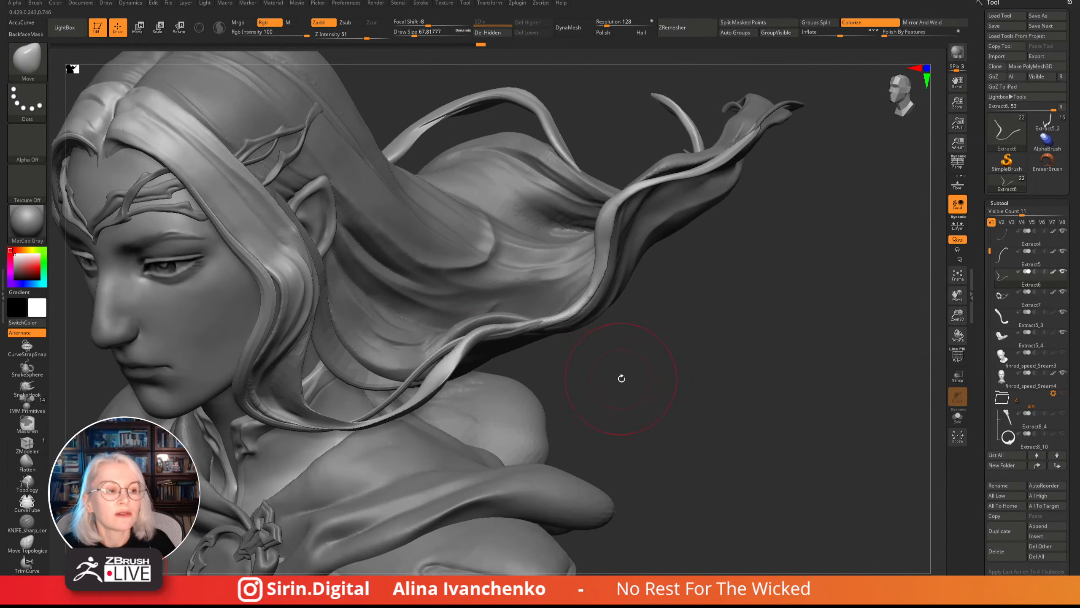
mouse_move(630, 377)
mouse_down()
mouse_move(634, 393)
mouse_move(615, 374)
mouse_up()
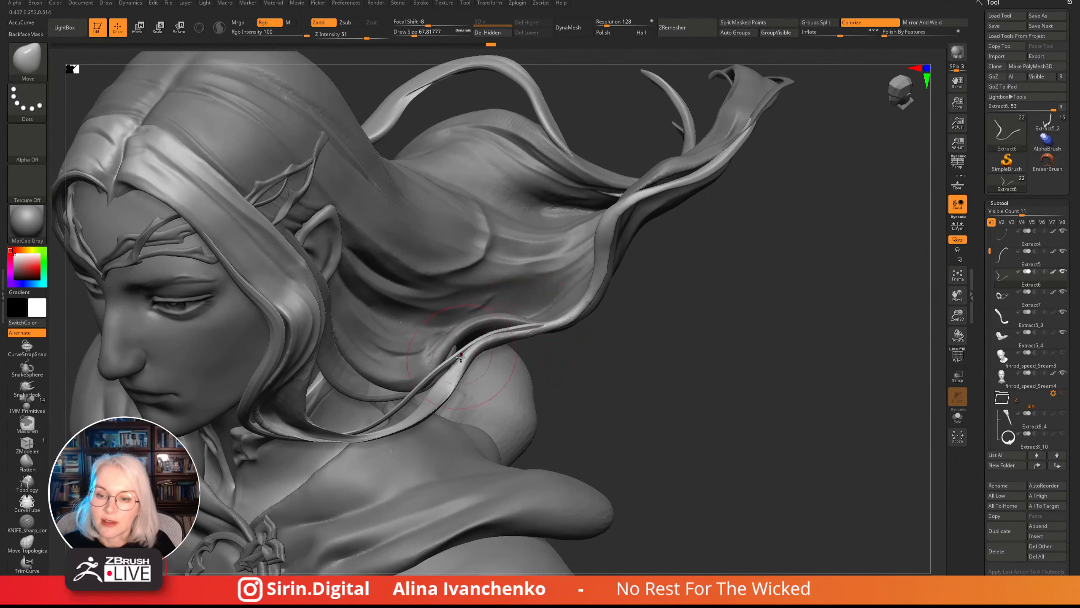
mouse_move(586, 368)
mouse_down()
mouse_move(561, 400)
mouse_move(506, 335)
mouse_up()
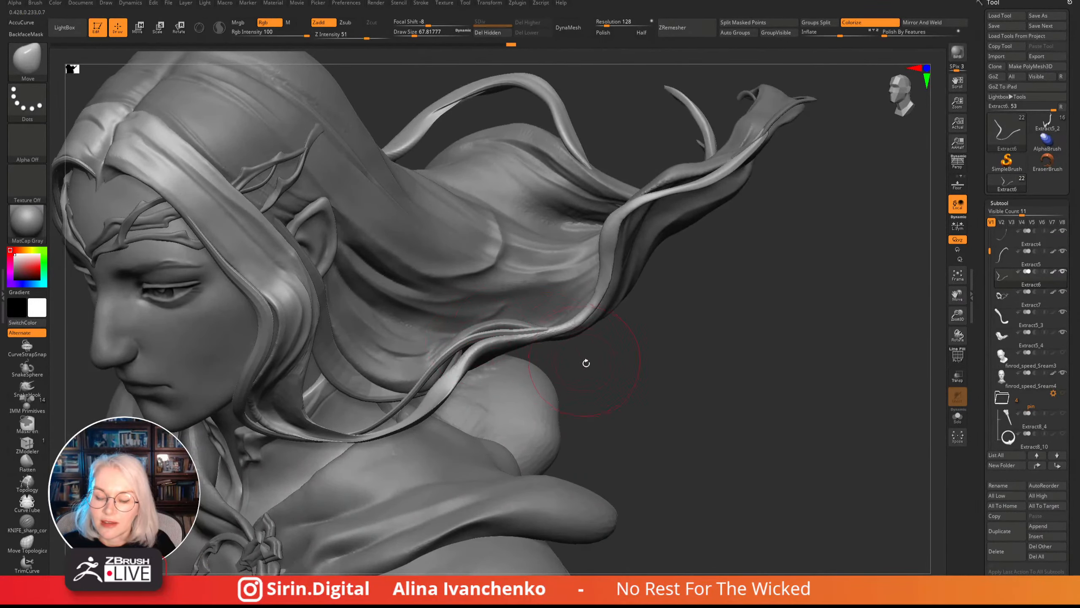
- Move the Extract6 strand to follow the lower edge of the windblown hair, matching it from above and from the side
mouse_move(586, 364)
mouse_down()
mouse_move(596, 356)
mouse_move(561, 397)
mouse_move(462, 373)
mouse_up()
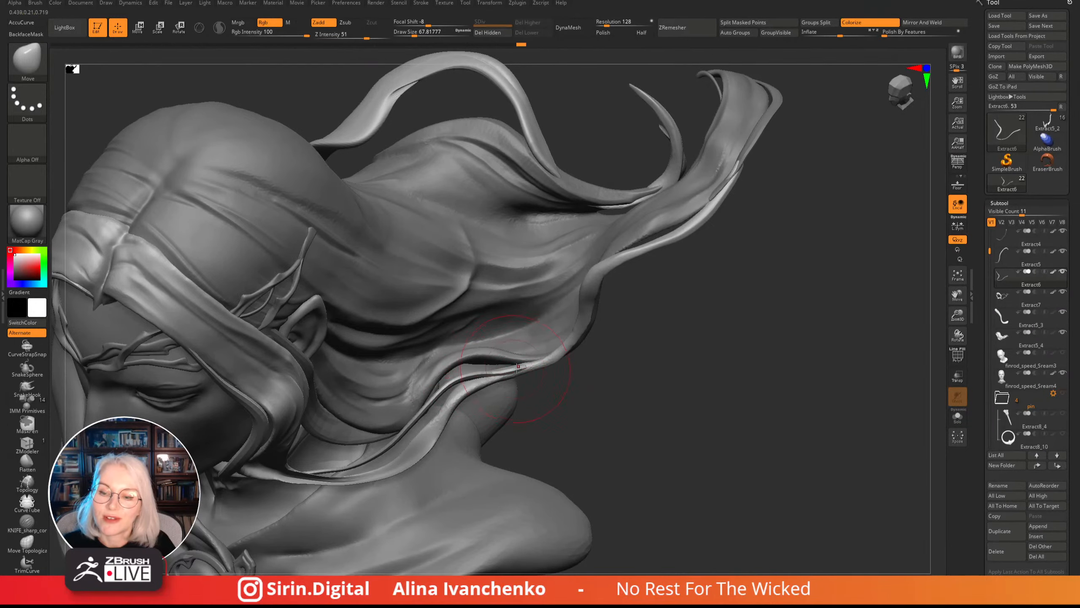
drag(574, 410, 506, 366)
drag(579, 410, 570, 378)
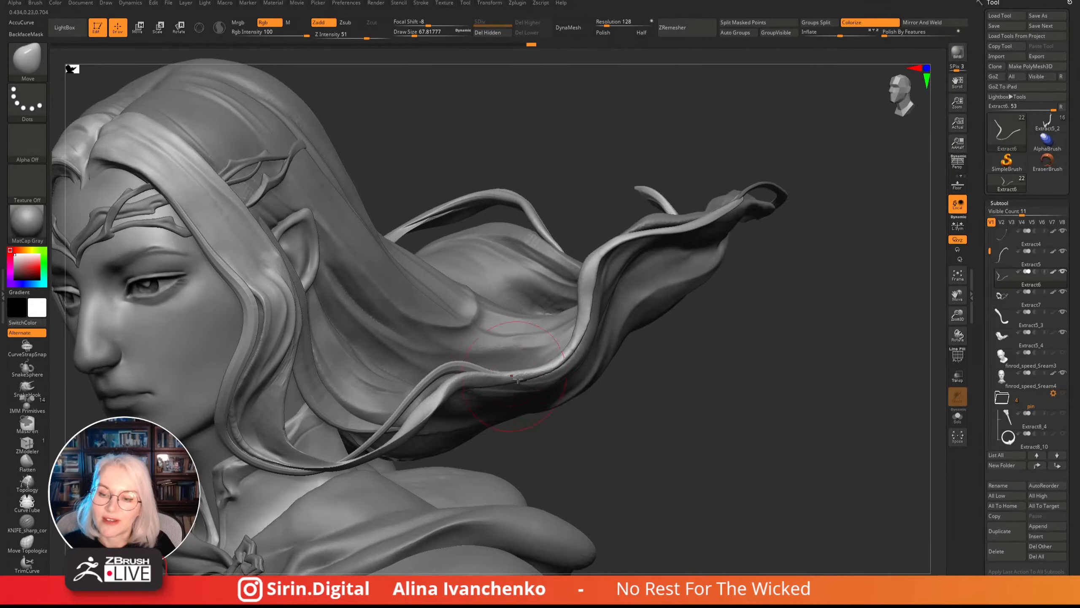
drag(590, 424, 591, 498)
drag(597, 389, 537, 479)
mouse_move(600, 456)
mouse_down()
mouse_move(606, 378)
mouse_move(612, 391)
mouse_move(564, 379)
mouse_move(565, 400)
mouse_move(490, 340)
mouse_move(586, 441)
mouse_move(495, 335)
mouse_up()
drag(549, 357, 496, 337)
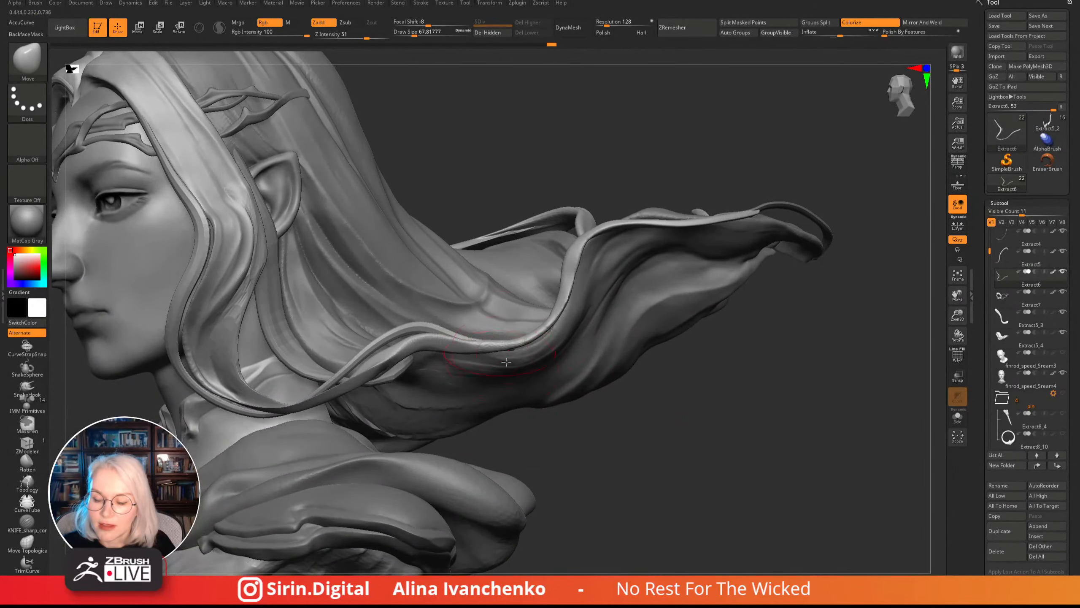
- Refine the Extract6 strand's bend where it rises along the windblown lock, keeping its curve flowing
drag(595, 432, 453, 361)
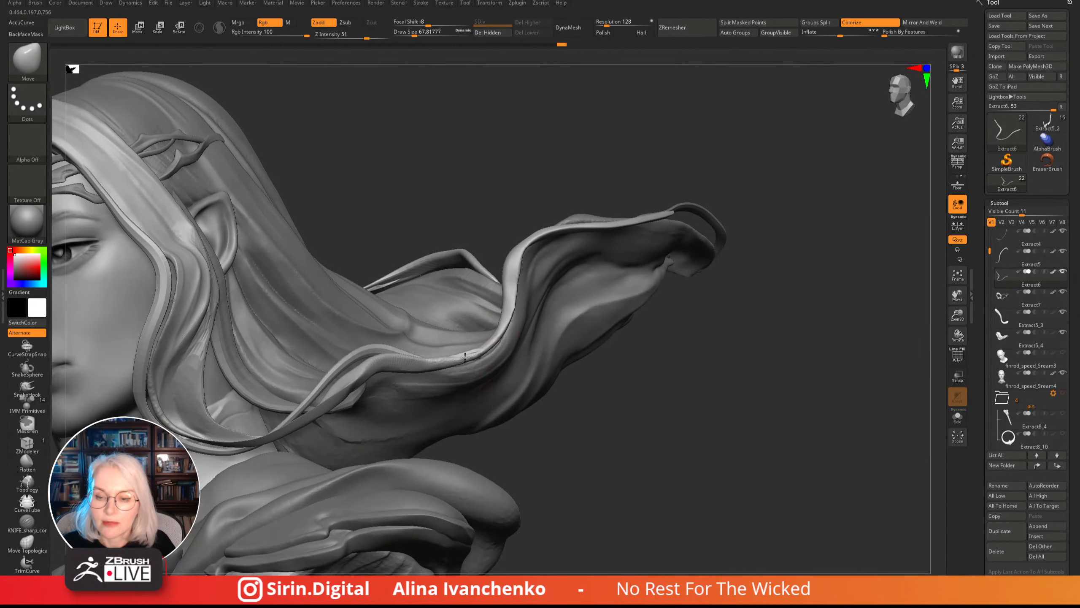
drag(580, 440, 574, 441)
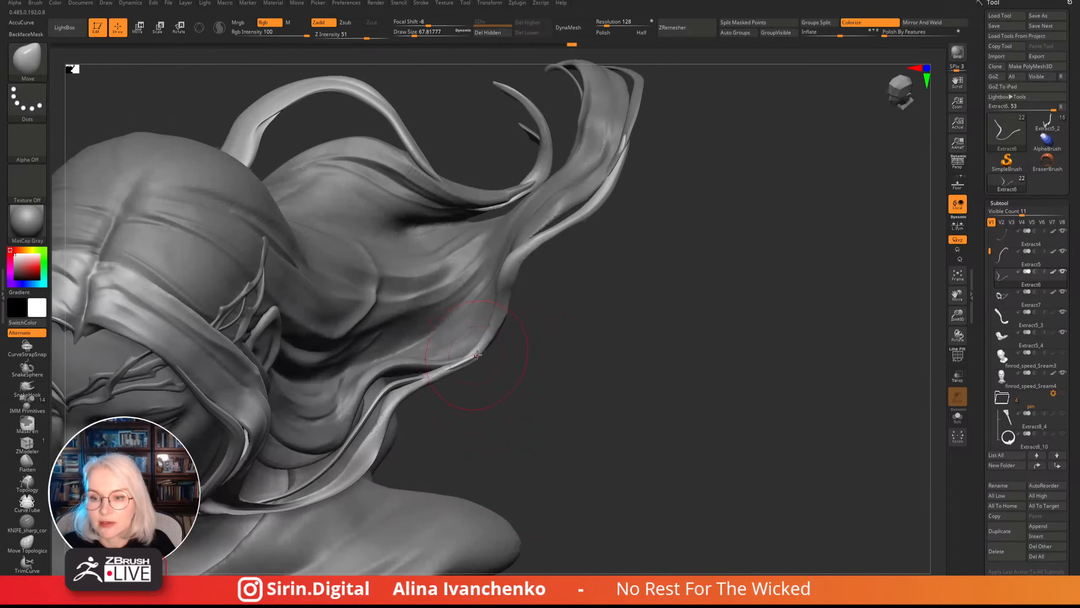
mouse_move(550, 381)
mouse_down()
mouse_move(580, 402)
mouse_move(578, 374)
mouse_move(488, 358)
mouse_up()
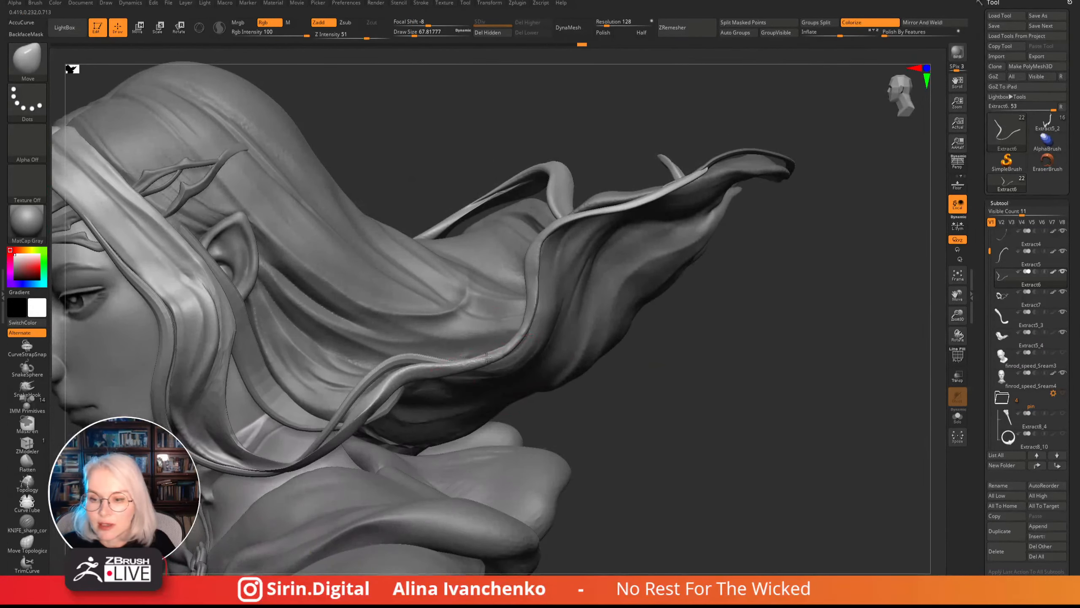
mouse_move(597, 426)
mouse_down()
mouse_move(590, 394)
mouse_move(586, 443)
mouse_move(576, 410)
mouse_move(561, 440)
mouse_move(634, 338)
mouse_move(731, 355)
mouse_move(678, 357)
mouse_move(680, 421)
mouse_move(719, 419)
mouse_move(555, 419)
mouse_up()
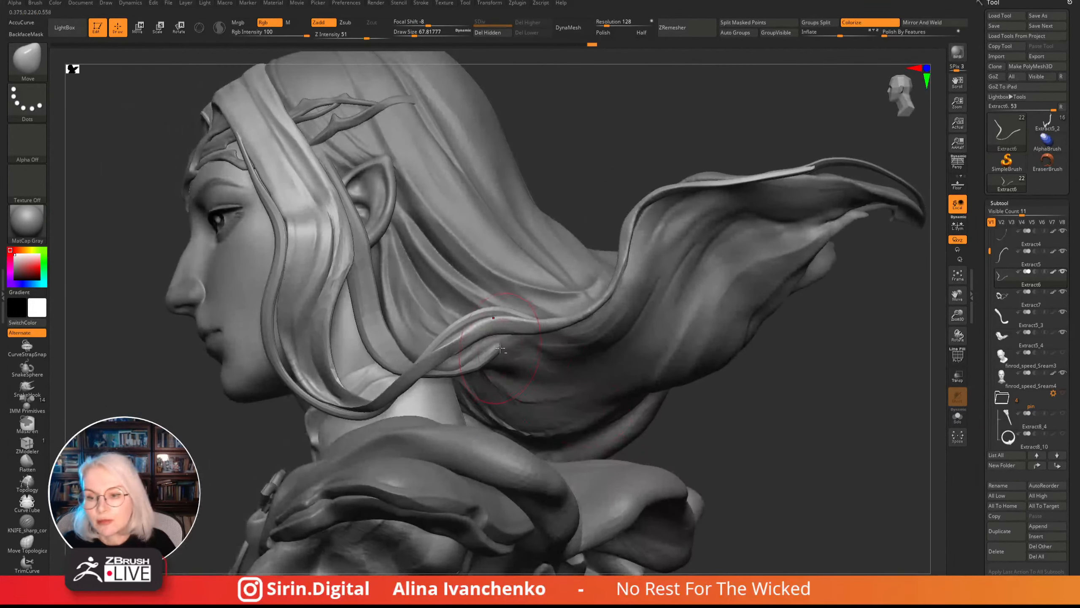
- Adjust the tip of the Extract5_3 strand and the outer edge of the Extract7 hair with the Move brush
alt+click(502, 345)
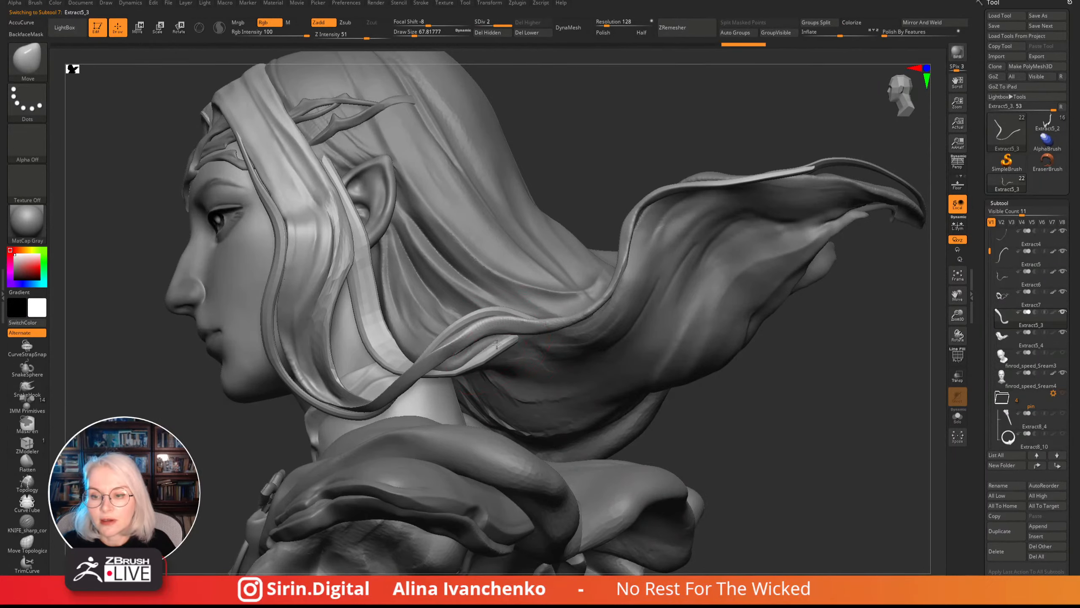
drag(747, 429, 560, 217)
alt+click(558, 246)
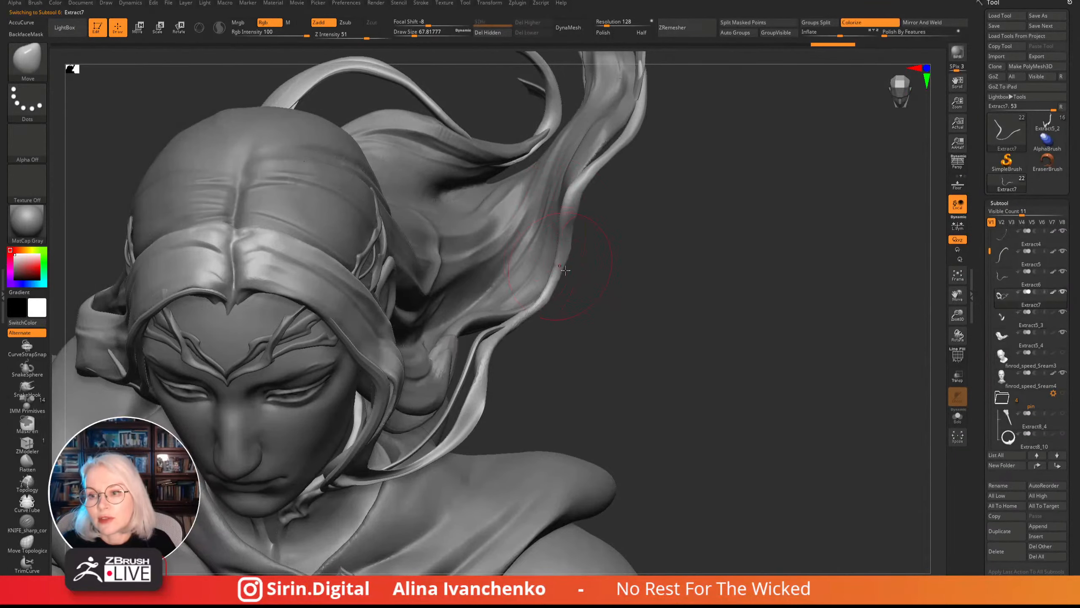
mouse_move(550, 273)
mouse_down()
mouse_move(565, 330)
mouse_move(661, 352)
mouse_move(643, 374)
mouse_move(641, 362)
mouse_move(658, 386)
mouse_move(643, 396)
mouse_move(625, 381)
mouse_move(630, 400)
mouse_move(611, 379)
mouse_up()
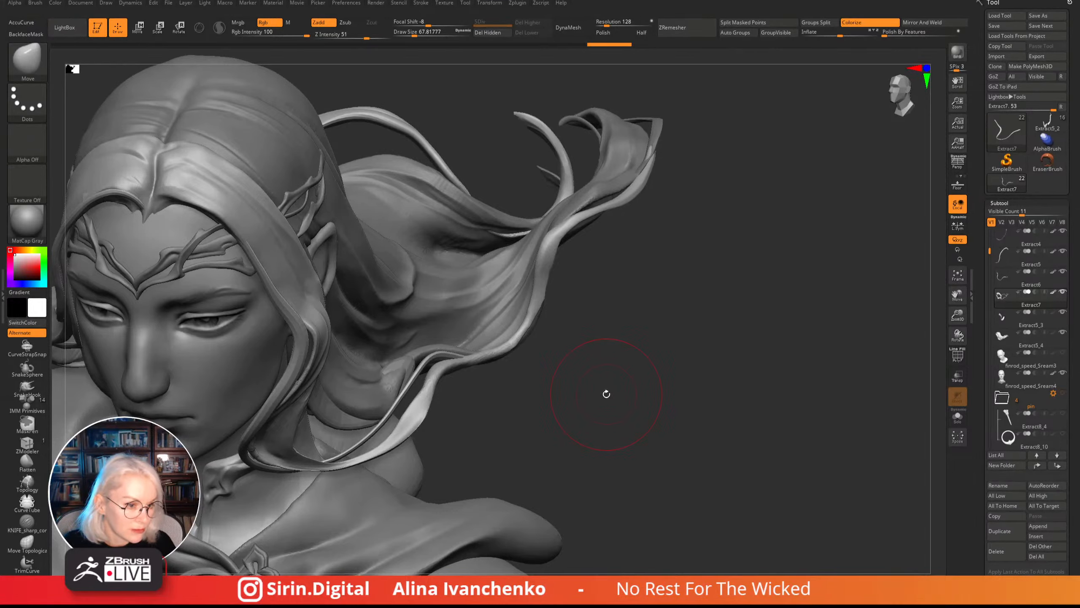
mouse_move(607, 394)
mouse_down()
mouse_move(587, 388)
mouse_move(602, 393)
mouse_up()
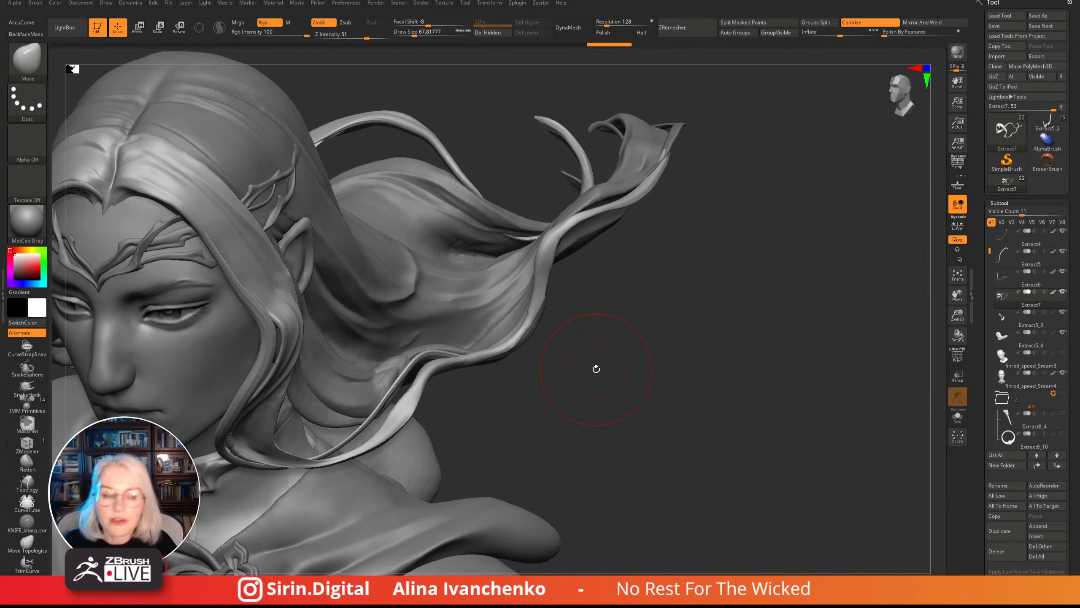
mouse_move(596, 369)
mouse_down()
mouse_move(670, 318)
mouse_move(704, 362)
mouse_move(706, 311)
mouse_up()
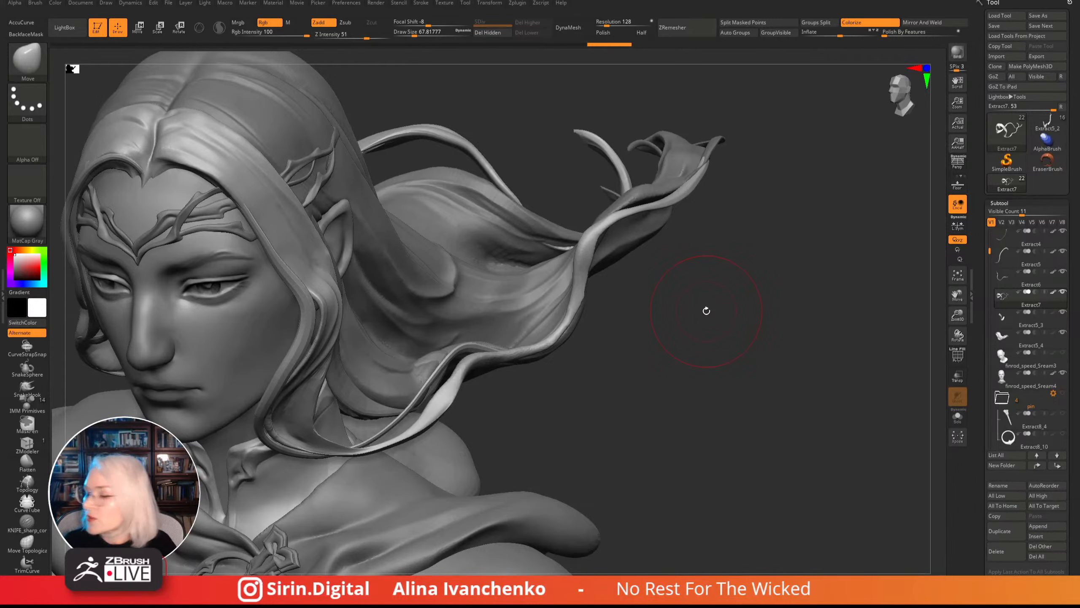
mouse_move(662, 361)
mouse_down()
mouse_move(627, 427)
mouse_move(656, 378)
mouse_up()
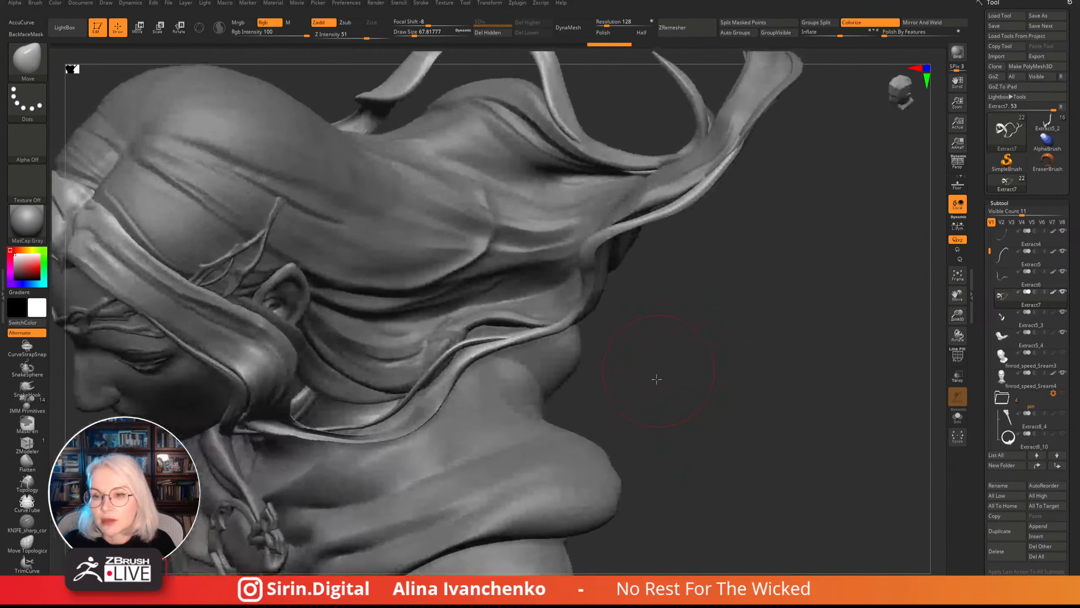
- Select the Extract5_4 hair mass and soften the ridge in its windblown midsection with Inflate, Flatten and Smooth
alt+click(493, 227)
mouse_move(638, 306)
mouse_down()
mouse_move(615, 289)
mouse_move(616, 298)
mouse_up()
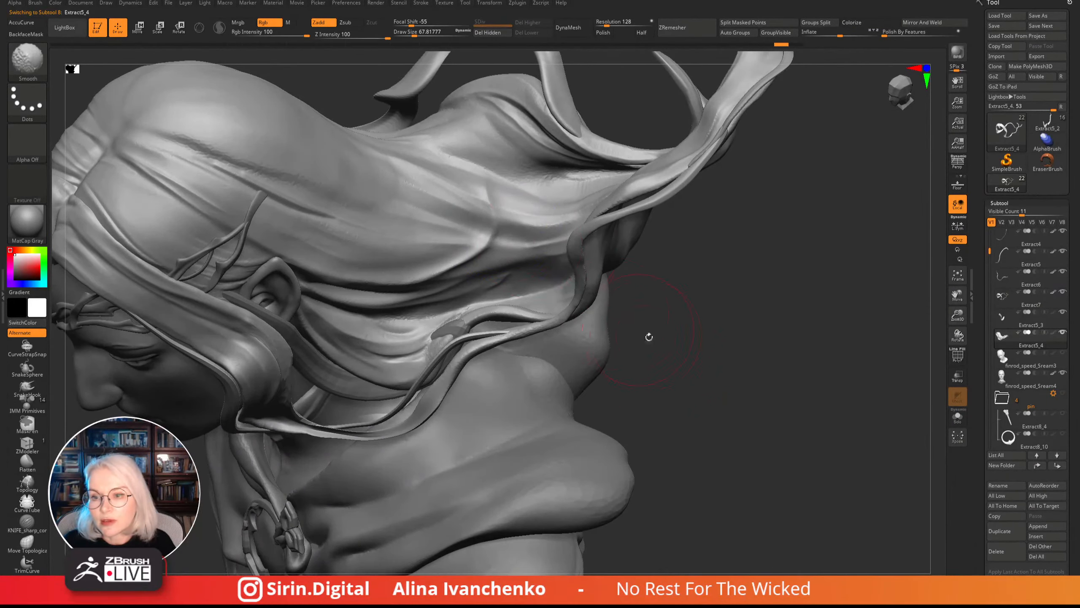
mouse_move(649, 337)
mouse_down()
mouse_move(698, 350)
mouse_move(694, 366)
mouse_move(565, 337)
mouse_up()
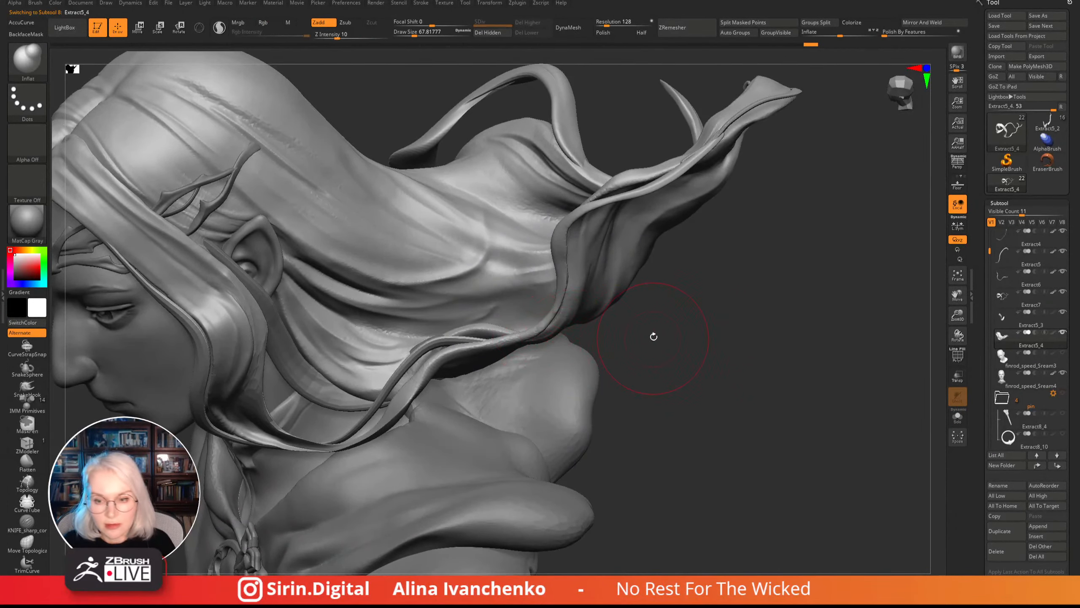
mouse_move(654, 337)
mouse_down()
mouse_move(638, 325)
mouse_move(650, 323)
mouse_up()
click(27, 464)
mouse_move(441, 272)
mouse_down()
mouse_move(430, 271)
mouse_move(452, 270)
mouse_move(444, 263)
mouse_up()
drag(651, 344, 604, 306)
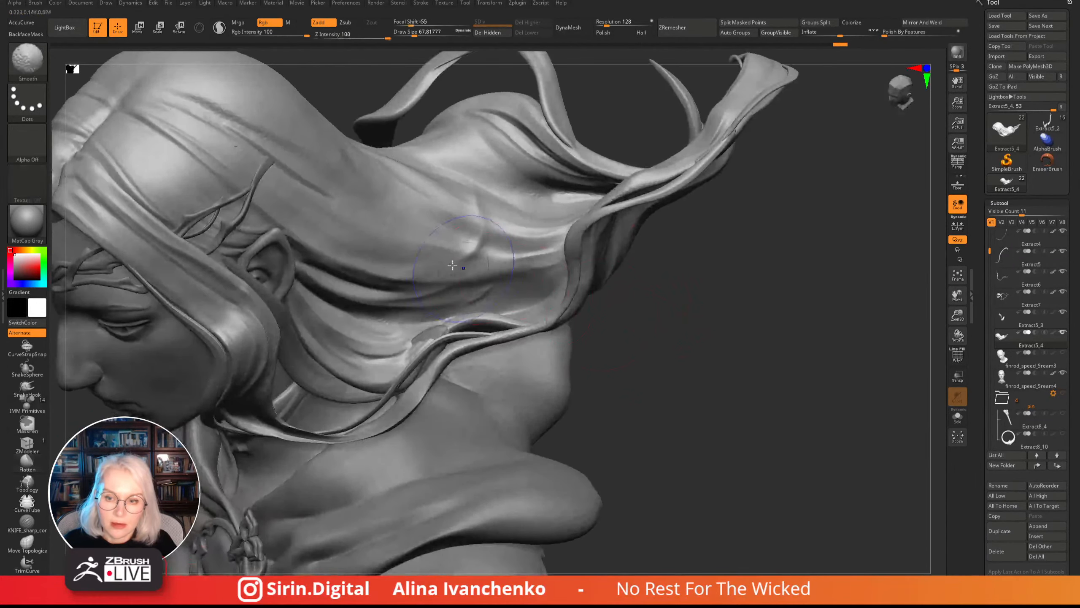
- Carve a long strand groove through the middle of the Extract5_4 hair with DamStandard, redoing the stroke from nearer the head
mouse_move(685, 327)
mouse_down()
mouse_move(681, 350)
mouse_move(468, 174)
mouse_up()
key(b)
key(d)
key(s)
drag(435, 227, 499, 241)
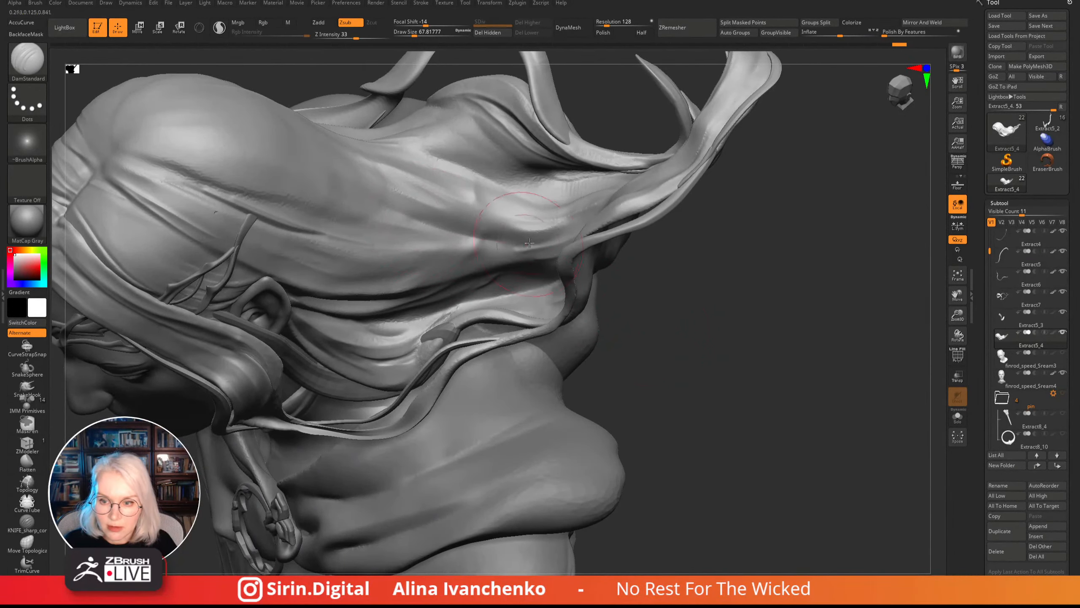
key(ctrl+z)
mouse_move(402, 206)
mouse_down()
mouse_move(433, 226)
mouse_move(527, 242)
mouse_up()
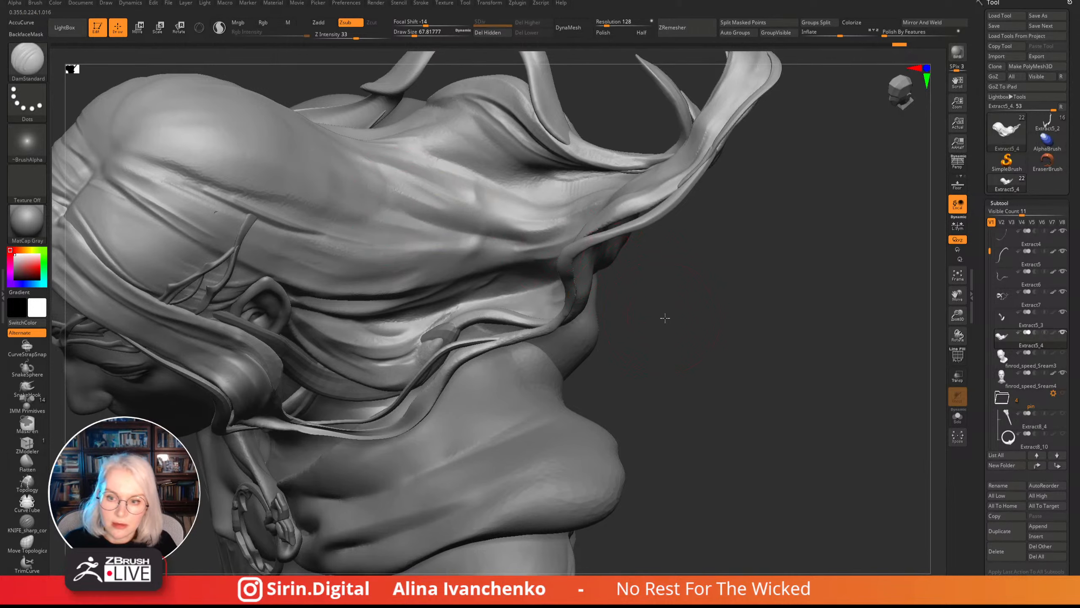
- Reduce the draw size to about 56.5 and blend the groove where the hair narrows into the windblown lock
drag(656, 382, 631, 321)
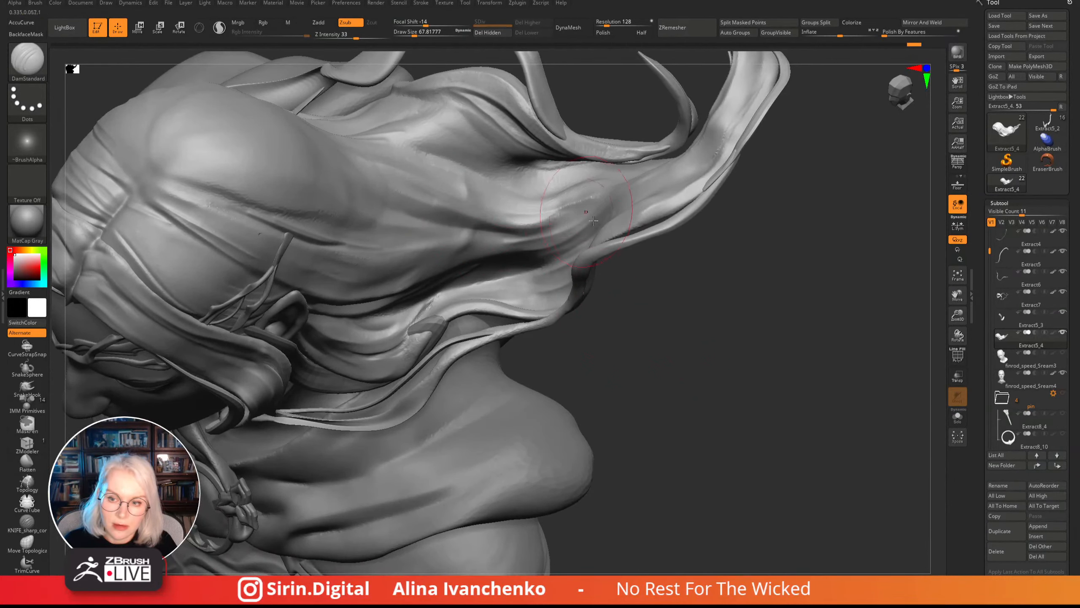
drag(631, 220, 639, 321)
drag(413, 34, 410, 34)
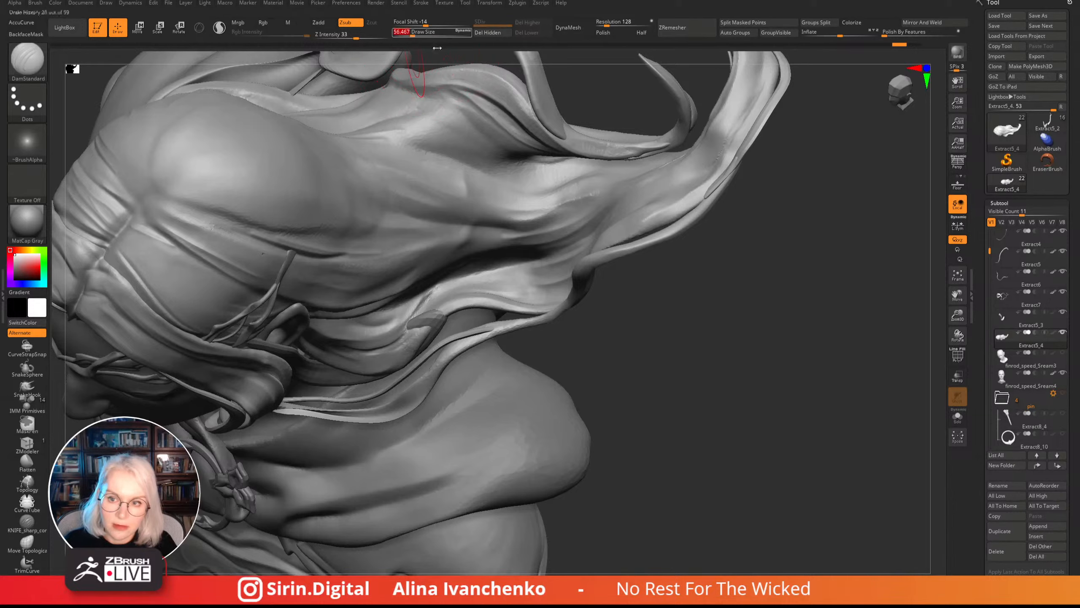
drag(685, 336, 669, 366)
shift+drag(454, 199, 457, 204)
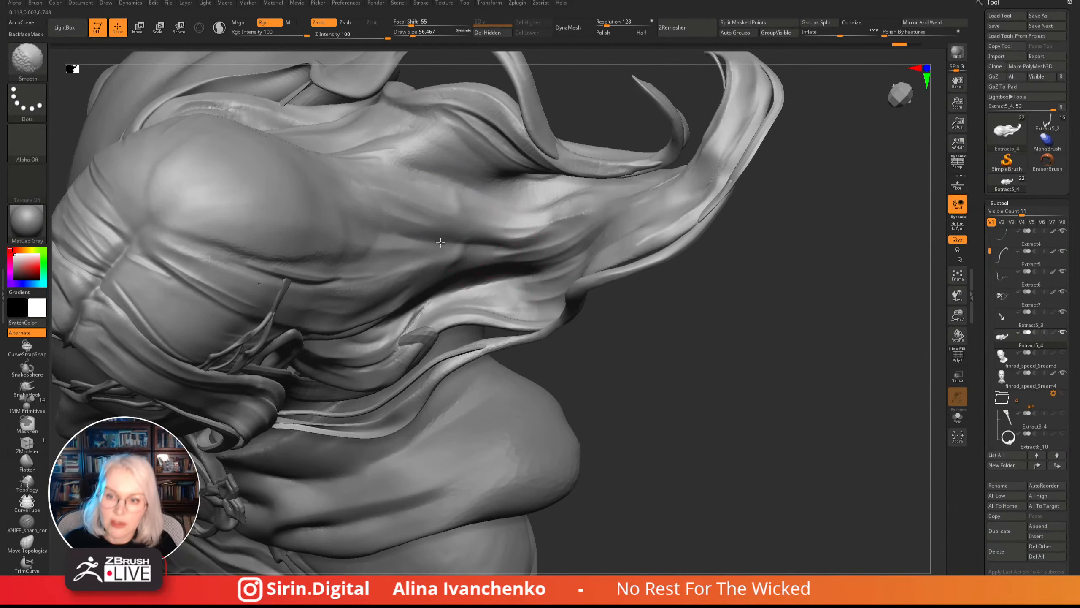
mouse_move(689, 316)
mouse_down()
mouse_move(687, 373)
mouse_move(638, 339)
mouse_up()
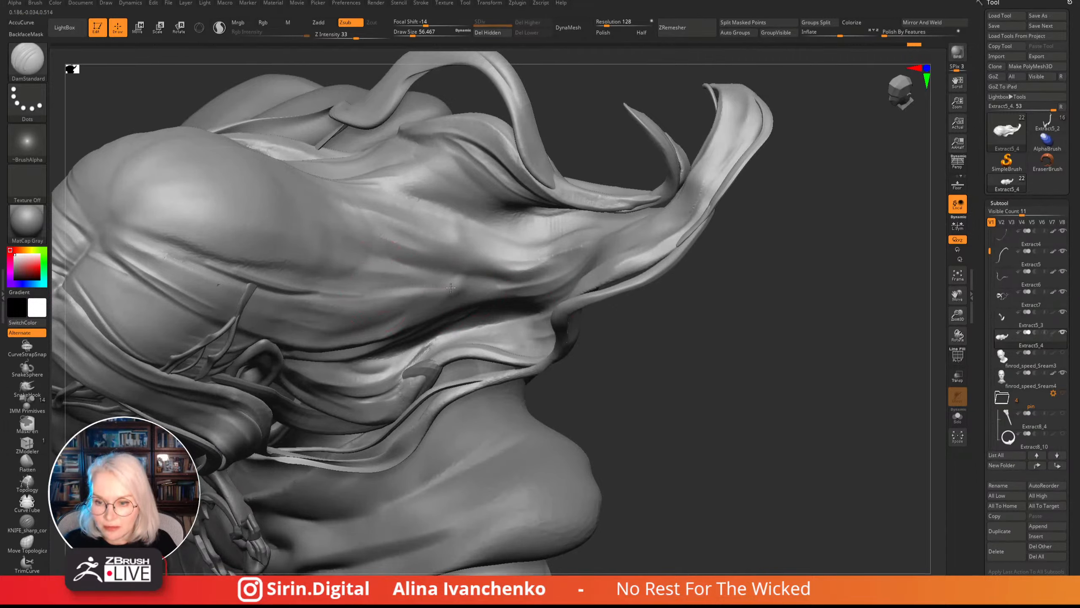
- Carve another groove toward the base of the windblown lock and smooth the surface along its lower fold
drag(450, 288, 513, 284)
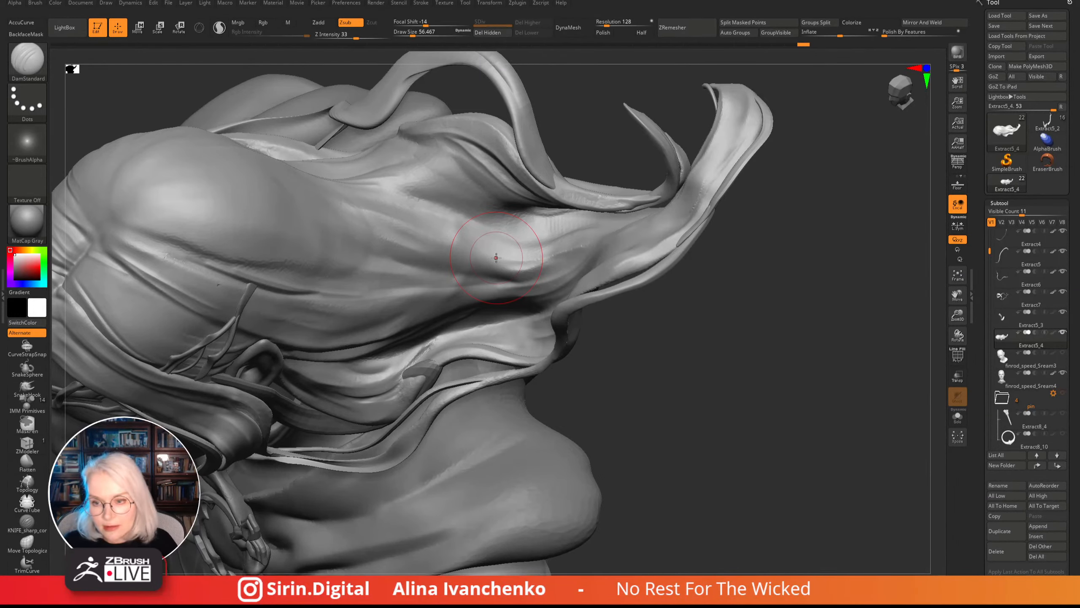
mouse_move(659, 330)
mouse_down()
mouse_move(684, 333)
mouse_move(638, 317)
mouse_up()
shift+drag(472, 281, 556, 306)
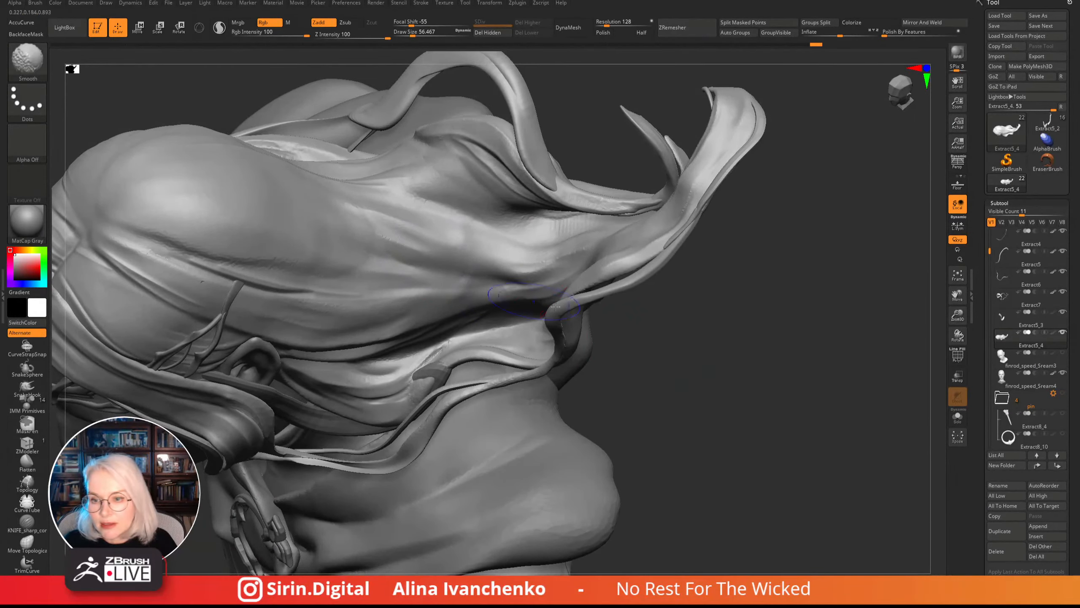
drag(629, 361, 651, 379)
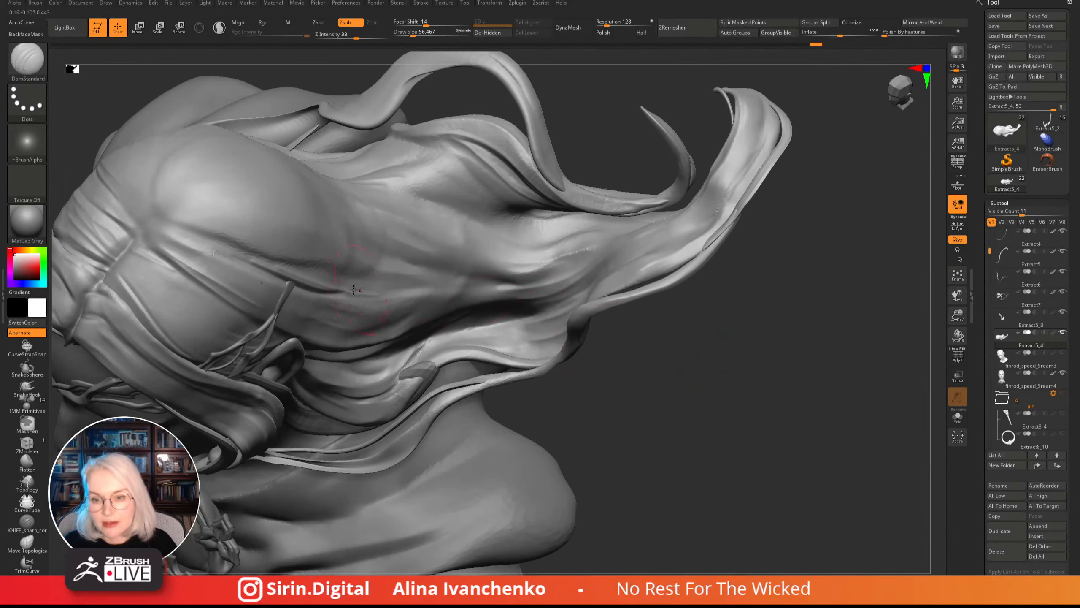
- Carve several overlapping strand grooves from behind the ear toward the windblown lock and smooth their transitions
drag(355, 291, 463, 284)
drag(370, 291, 491, 290)
drag(428, 277, 504, 288)
drag(395, 261, 504, 287)
mouse_move(674, 392)
mouse_down()
mouse_move(675, 374)
mouse_move(676, 386)
mouse_up()
shift+drag(459, 294, 471, 290)
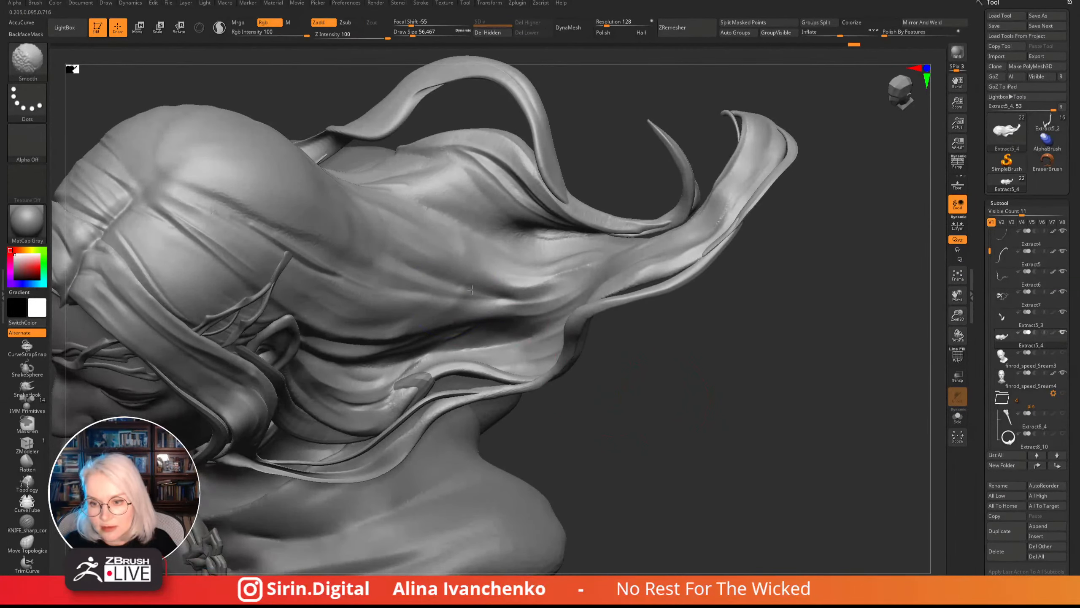
- Review the hair's flow in profile, set the draw size to about 59.2 and smooth the rough crease behind the hair ornament
drag(680, 387, 670, 425)
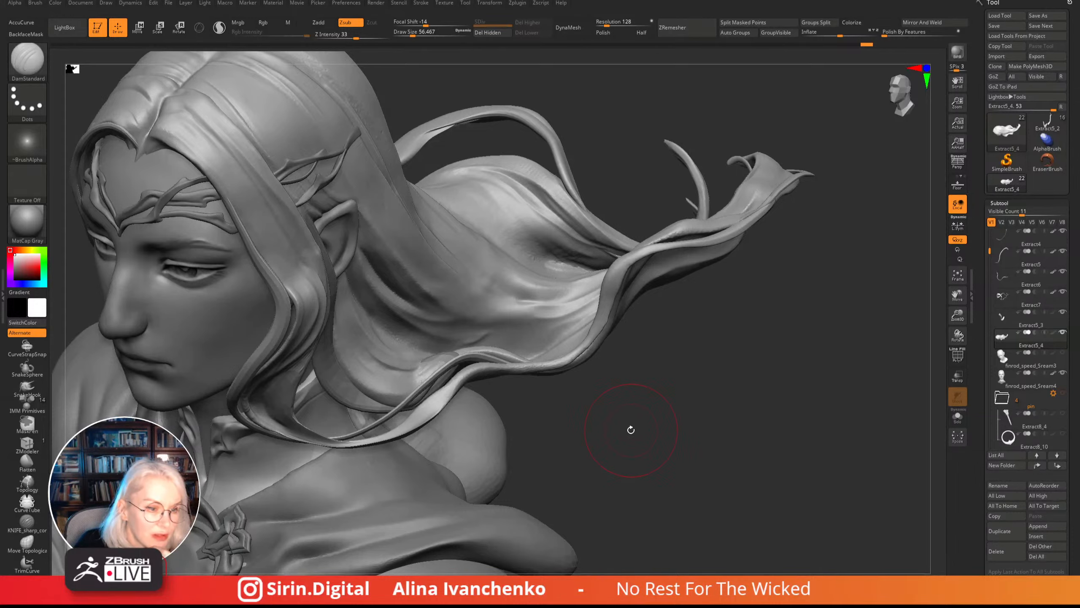
mouse_move(761, 385)
mouse_down()
mouse_move(720, 405)
mouse_move(714, 422)
mouse_move(659, 408)
mouse_move(653, 434)
mouse_move(684, 473)
mouse_move(687, 455)
mouse_up()
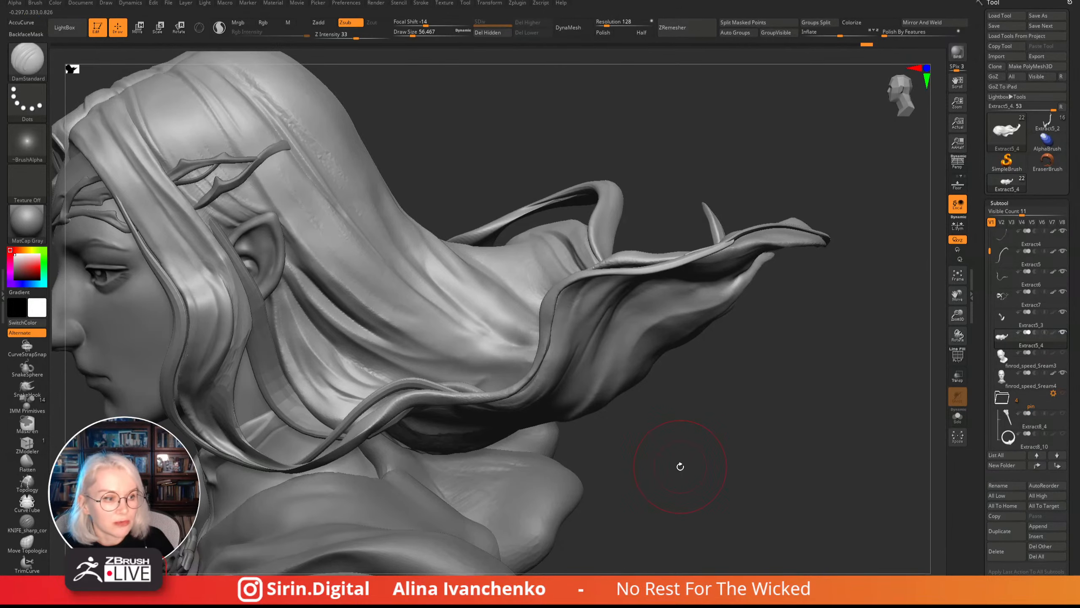
drag(682, 470, 682, 477)
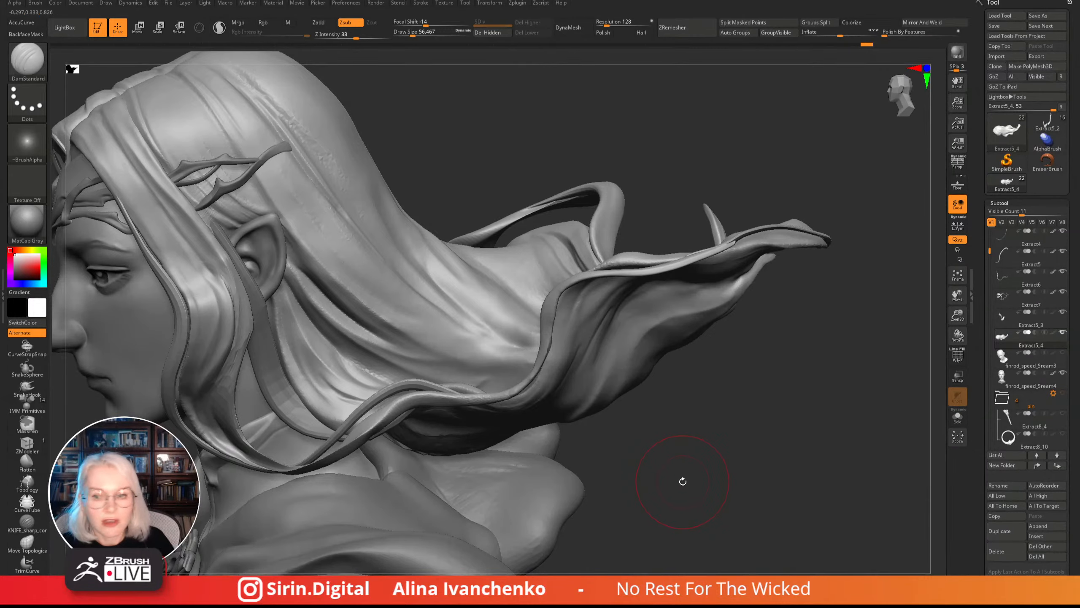
mouse_move(683, 479)
mouse_down()
mouse_move(701, 463)
mouse_move(634, 494)
mouse_move(667, 463)
mouse_move(506, 181)
mouse_move(490, 201)
mouse_move(366, 143)
mouse_up()
key(shift)
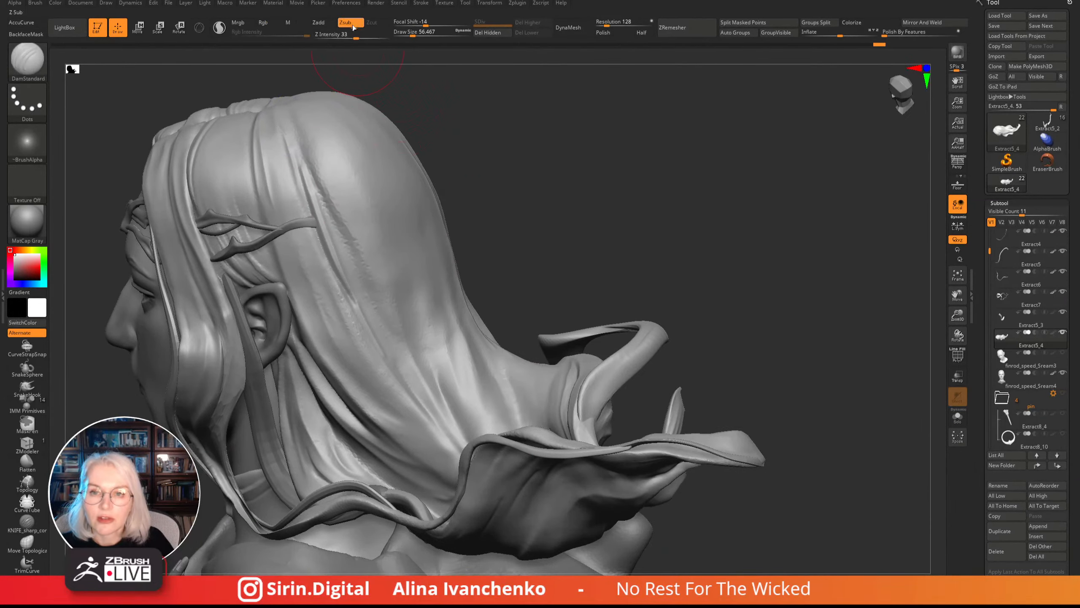
drag(409, 35, 413, 35)
right_drag(380, 163, 360, 183)
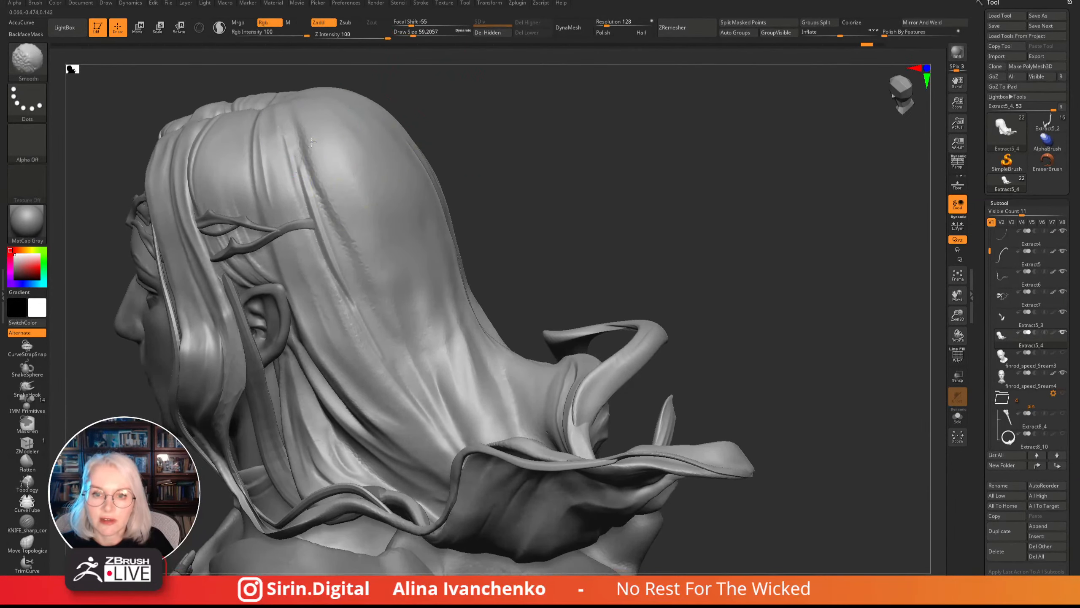
shift+drag(314, 168, 391, 337)
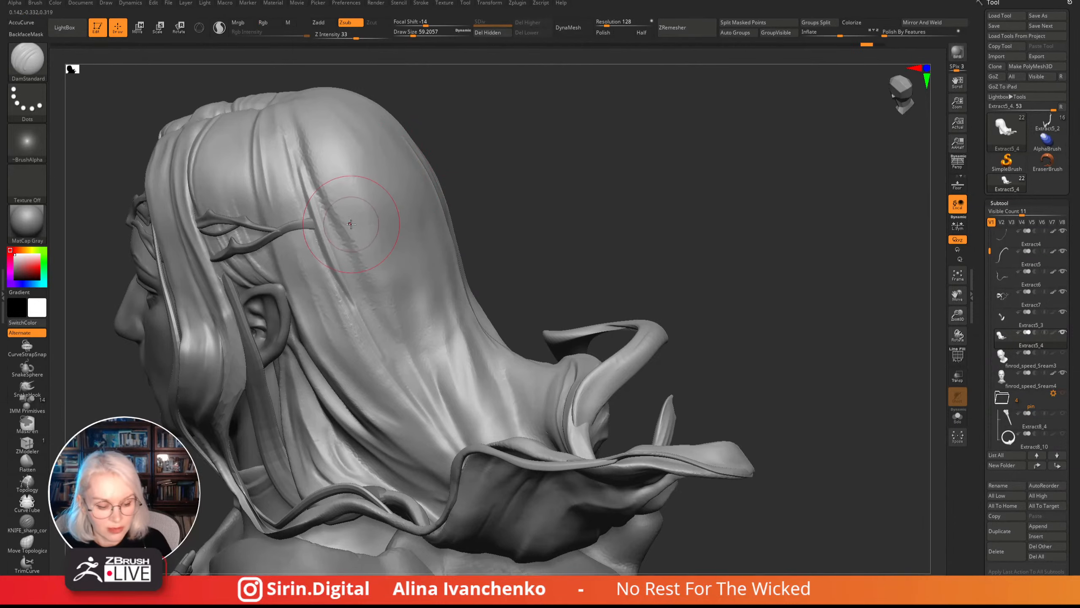
- Set the draw size to about 41.4 and carve strand grooves down the back of the head with DamStandard
drag(463, 111, 429, 106)
drag(413, 35, 408, 33)
drag(472, 170, 442, 166)
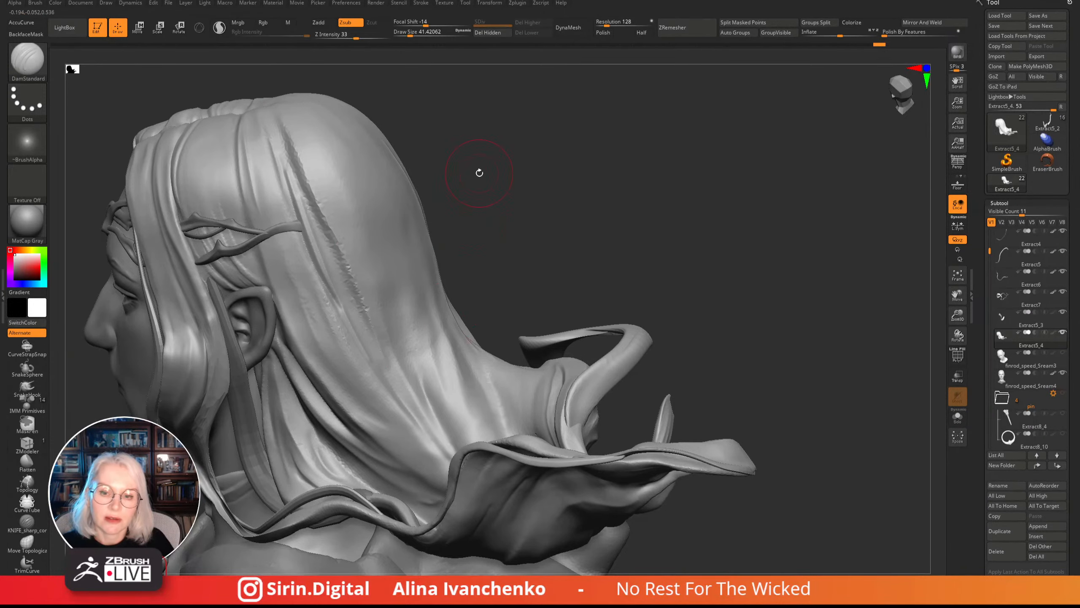
drag(477, 170, 289, 173)
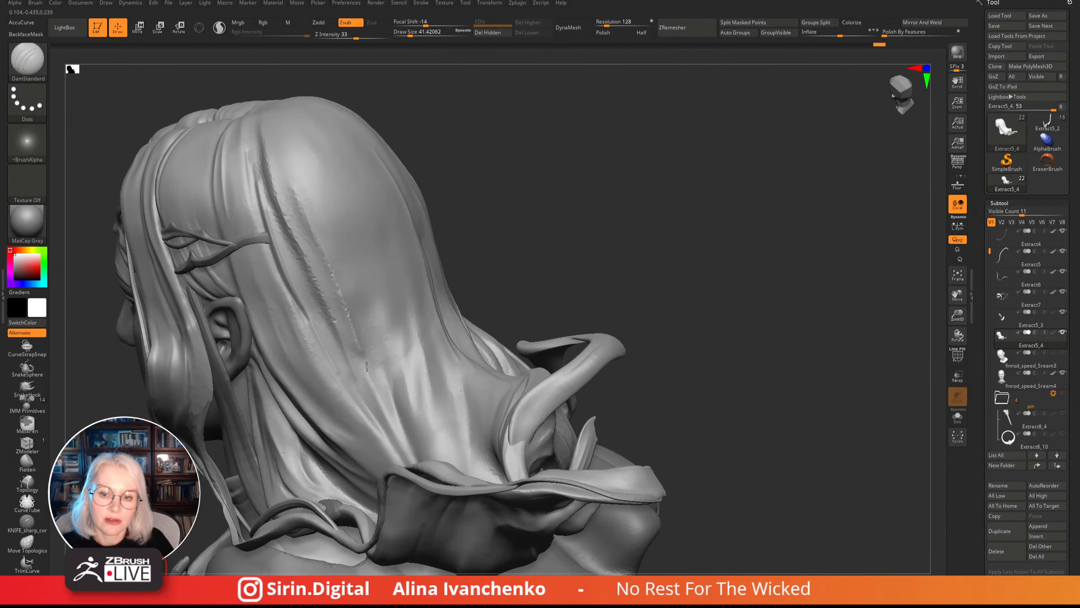
drag(453, 188, 442, 183)
- Turn on Sculptris Pro and rework the jagged grooves behind the hair ornament into cleaner strands with DamStandard and Smooth
click(217, 28)
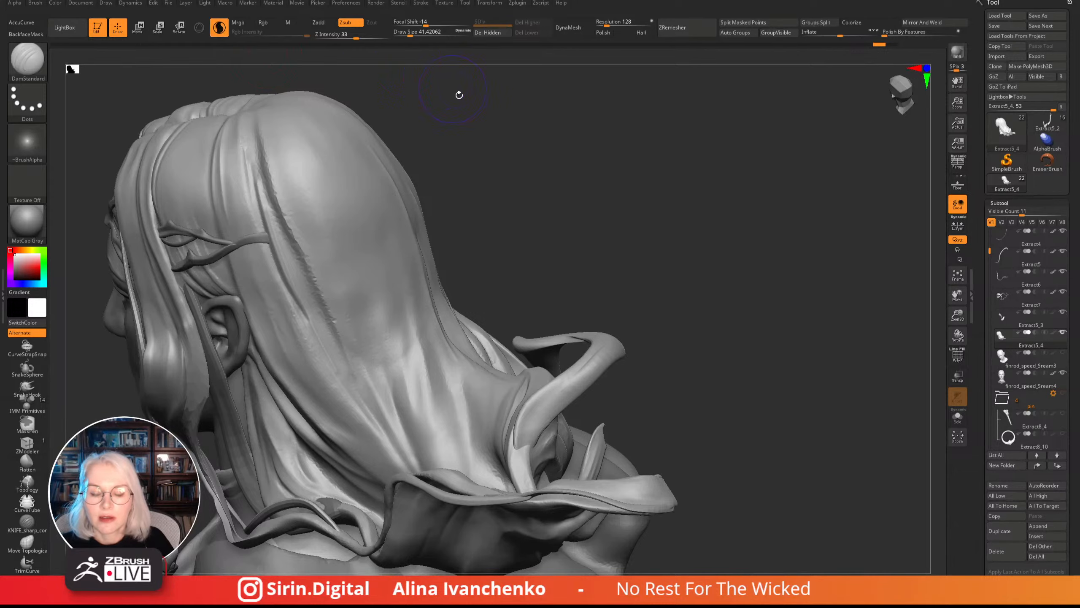
drag(459, 95, 288, 144)
key(shift)
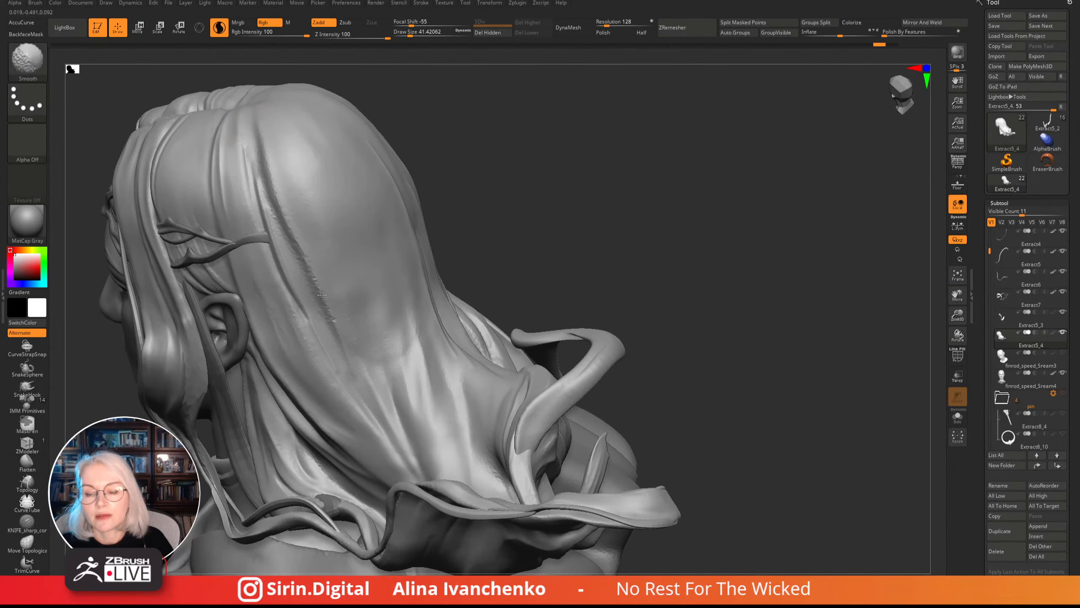
mouse_move(455, 155)
mouse_down()
mouse_move(466, 154)
mouse_move(300, 230)
mouse_up()
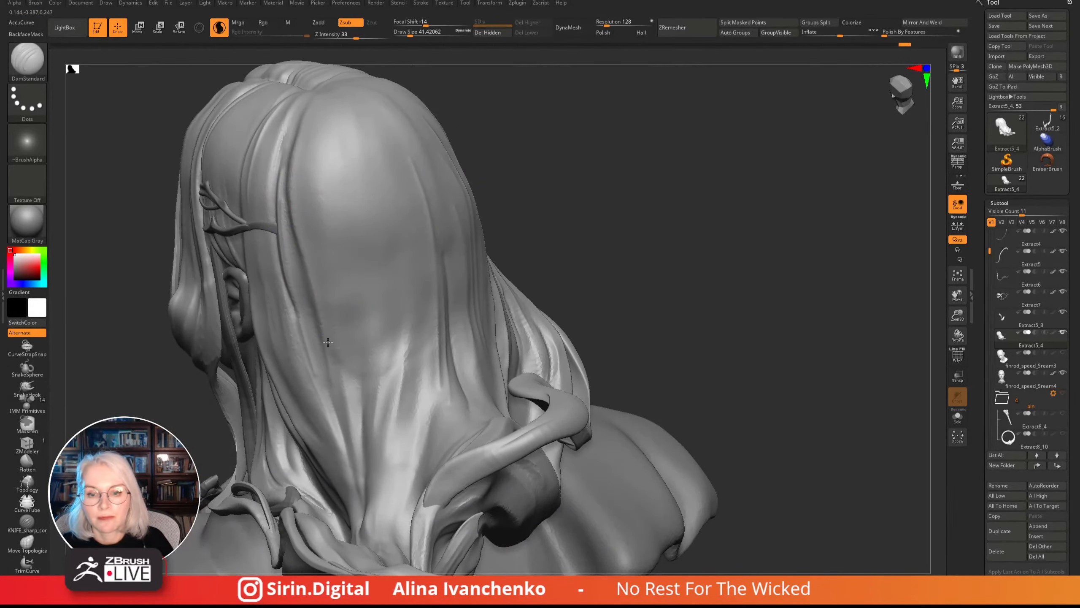
mouse_move(382, 281)
mouse_down()
mouse_move(472, 145)
mouse_move(297, 214)
mouse_up()
key(shift)
drag(463, 140, 318, 180)
mouse_move(480, 204)
mouse_down()
mouse_move(494, 189)
mouse_move(466, 164)
mouse_move(457, 184)
mouse_move(443, 161)
mouse_move(309, 227)
mouse_up()
- Flatten the rough edges of the crease running down behind the hair ornament
click(27, 462)
mouse_move(452, 144)
mouse_down()
mouse_move(448, 118)
mouse_move(502, 132)
mouse_up()
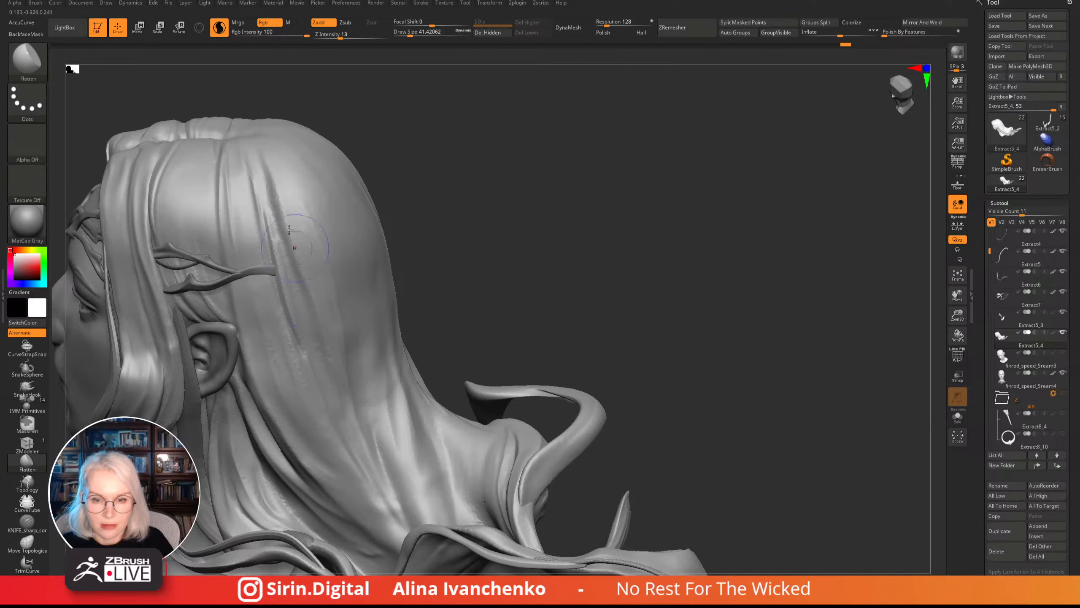
drag(468, 165, 475, 172)
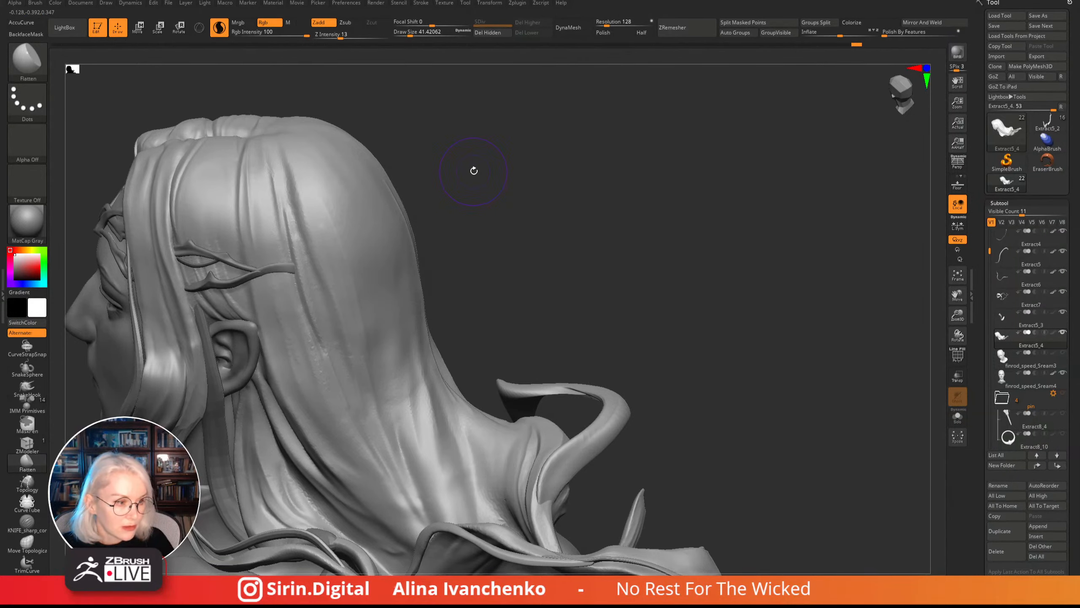
drag(605, 151, 596, 173)
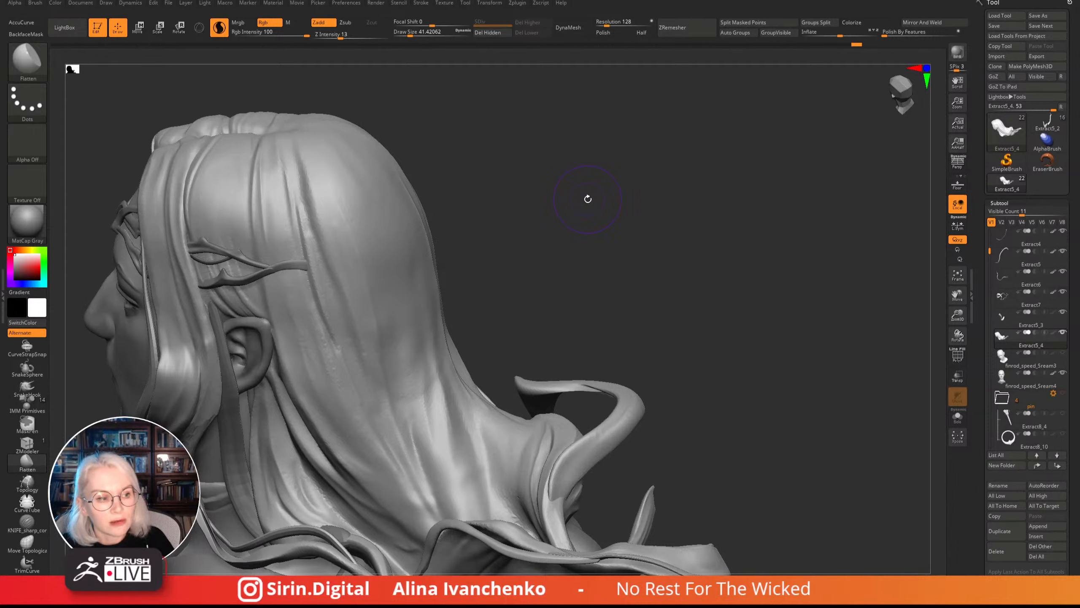
- Add volume to the strands behind the hair ornament with the Inflate brush
mouse_move(586, 199)
mouse_down()
mouse_move(586, 176)
mouse_move(521, 202)
mouse_move(507, 186)
mouse_move(336, 195)
mouse_up()
key(b)
key(i)
key(n)
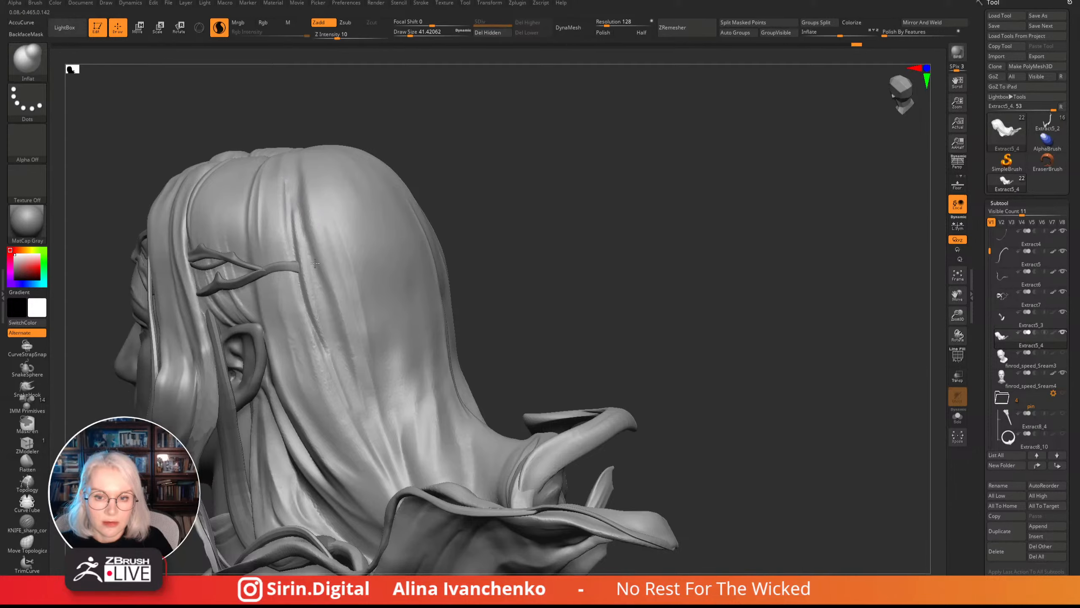
mouse_move(422, 184)
mouse_down()
mouse_move(429, 207)
mouse_move(453, 202)
mouse_move(468, 161)
mouse_move(481, 157)
mouse_move(459, 170)
mouse_move(475, 159)
mouse_up()
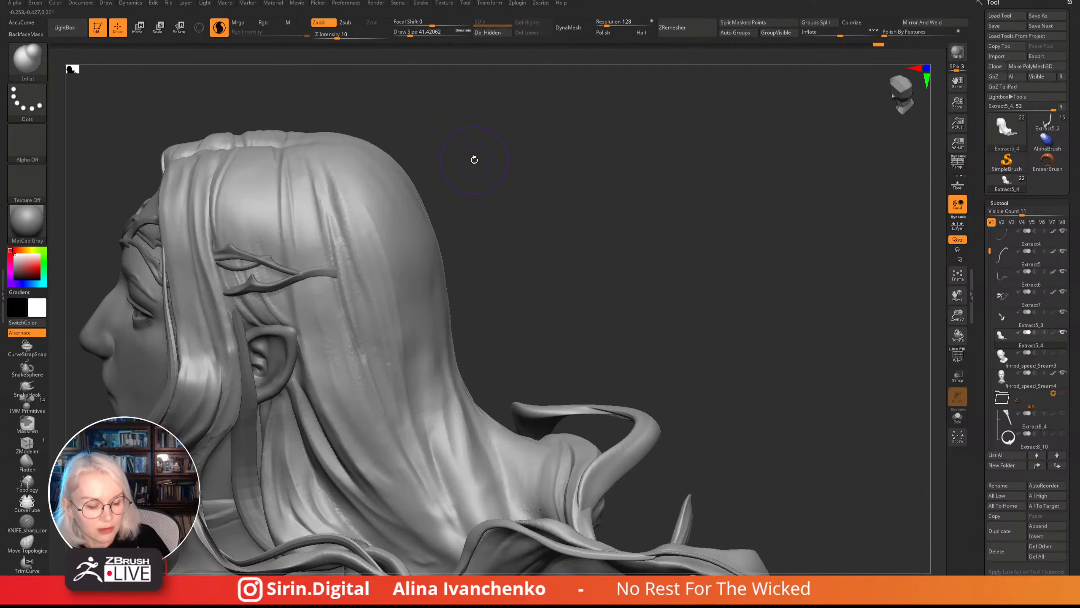
- Carve strand lines with DamStandard from the back of the head down toward the base of the windblown lock
mouse_move(533, 138)
mouse_down()
mouse_move(536, 159)
mouse_move(514, 176)
mouse_up()
key(b)
key(d)
key(s)
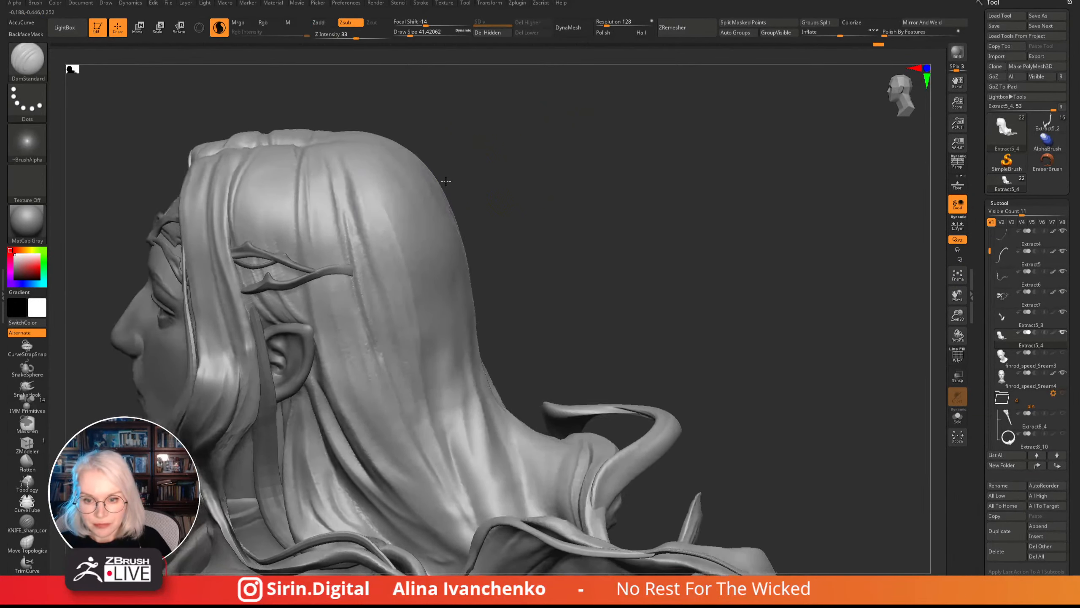
drag(535, 232, 449, 376)
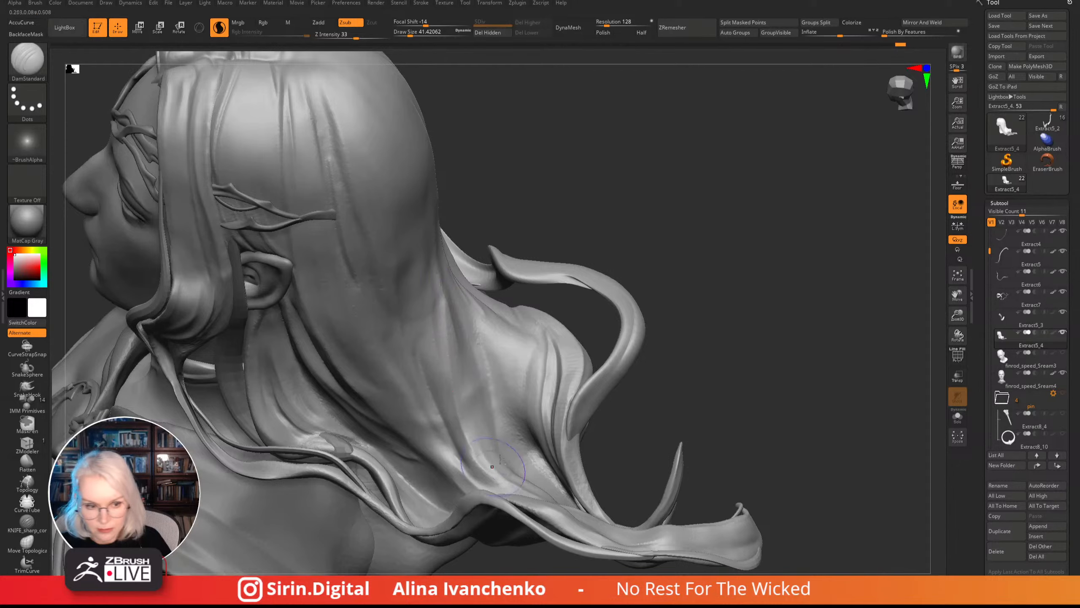
drag(492, 466, 447, 341)
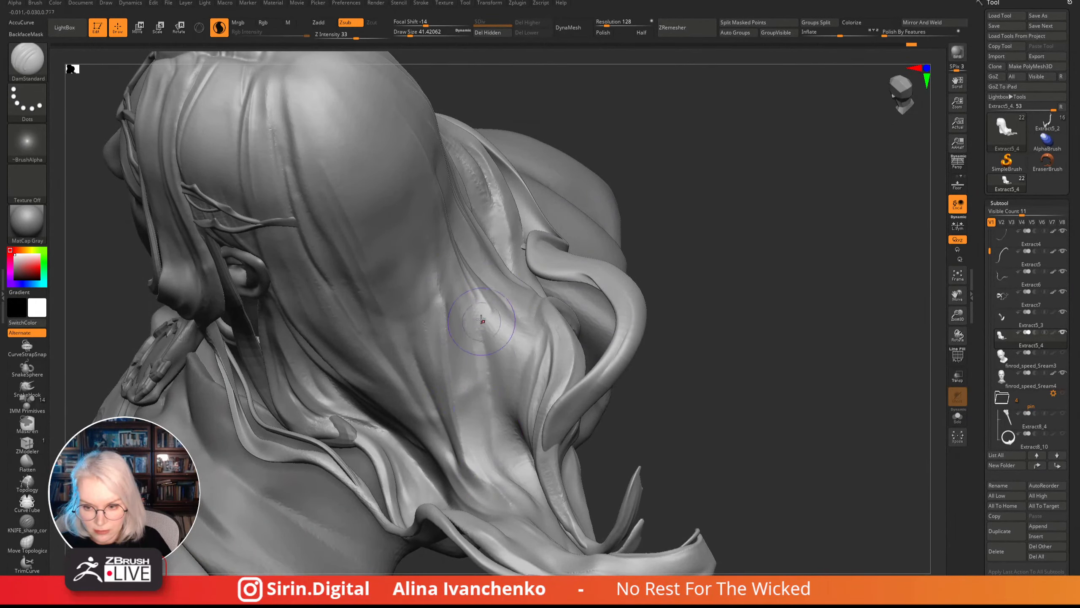
- Deepen the strand grooves across the lower back hair where it gathers above the windblown lock
mouse_move(711, 243)
mouse_down()
mouse_move(690, 229)
mouse_move(455, 396)
mouse_up()
drag(656, 225, 702, 192)
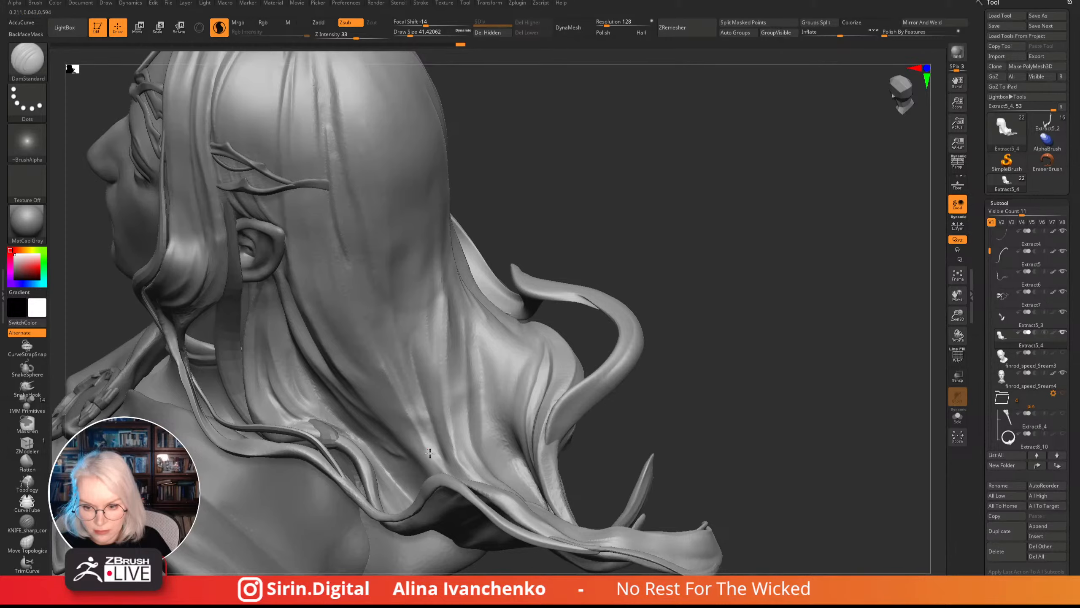
drag(648, 215, 380, 433)
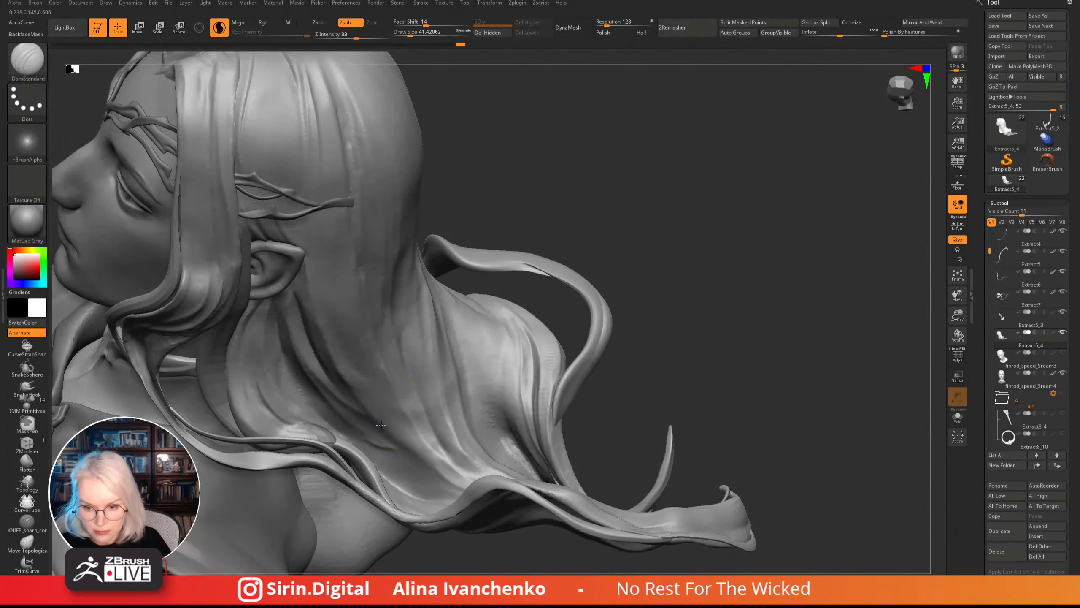
drag(587, 204, 605, 318)
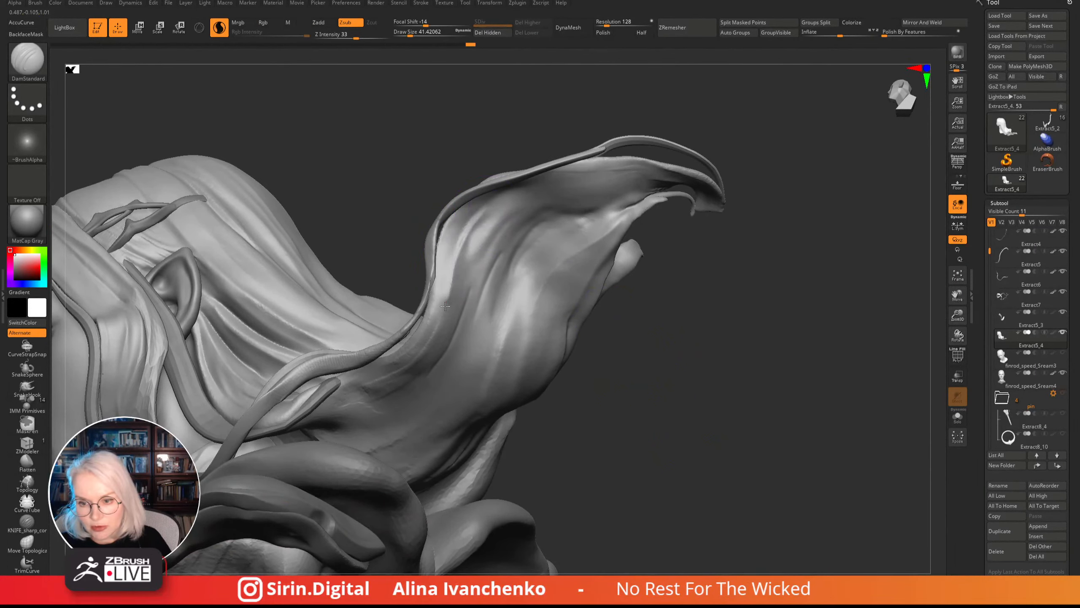
- Carve strand lines with DamStandard along the upper edge of the wide windblown lock and smooth the grooves
drag(622, 388, 553, 374)
drag(473, 234, 445, 289)
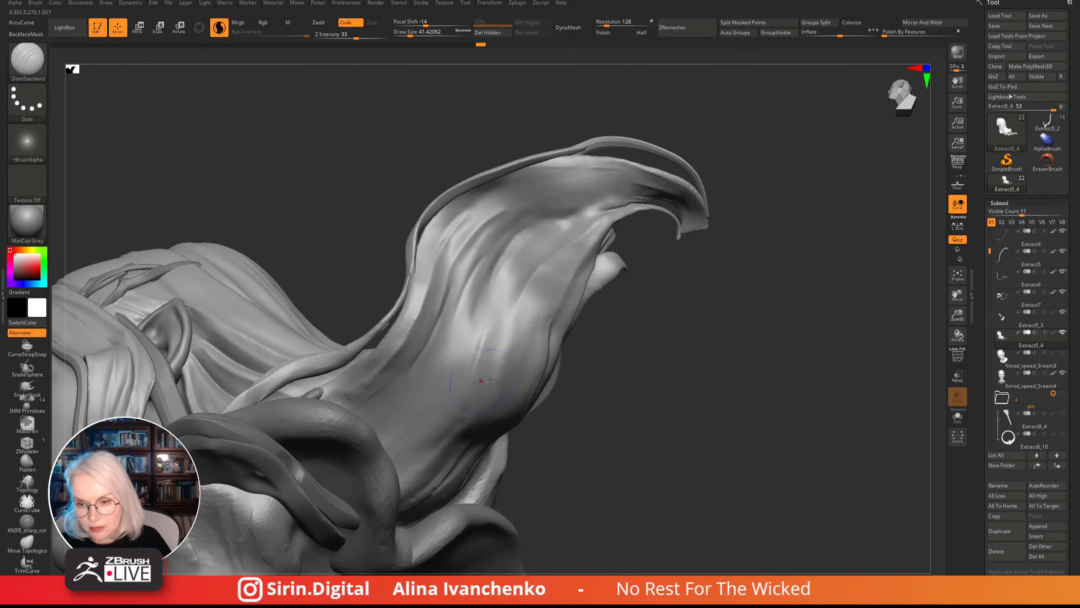
drag(561, 430, 523, 362)
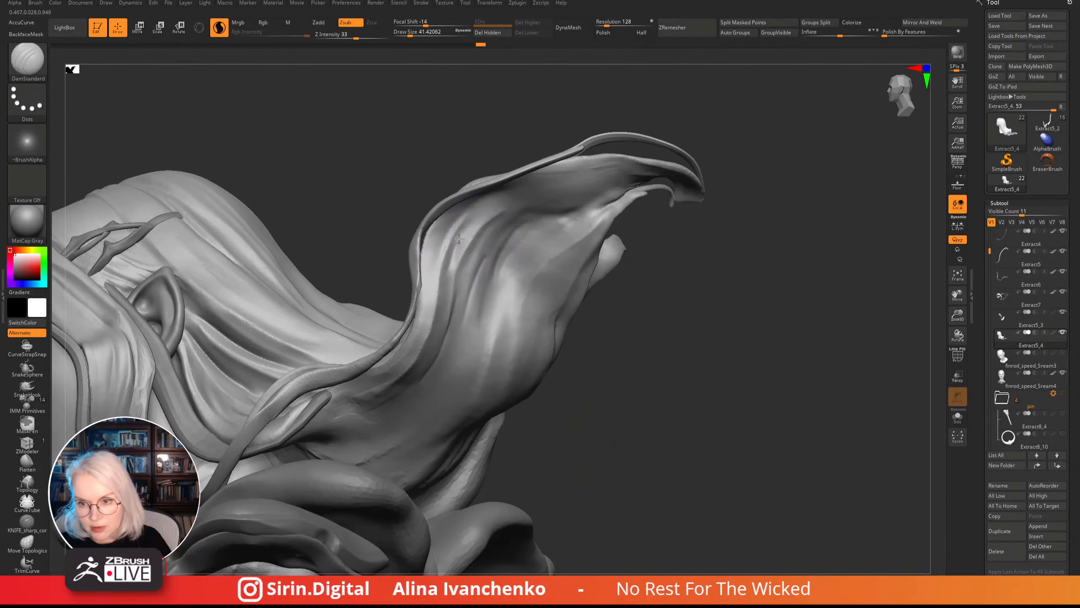
shift+drag(465, 249, 449, 300)
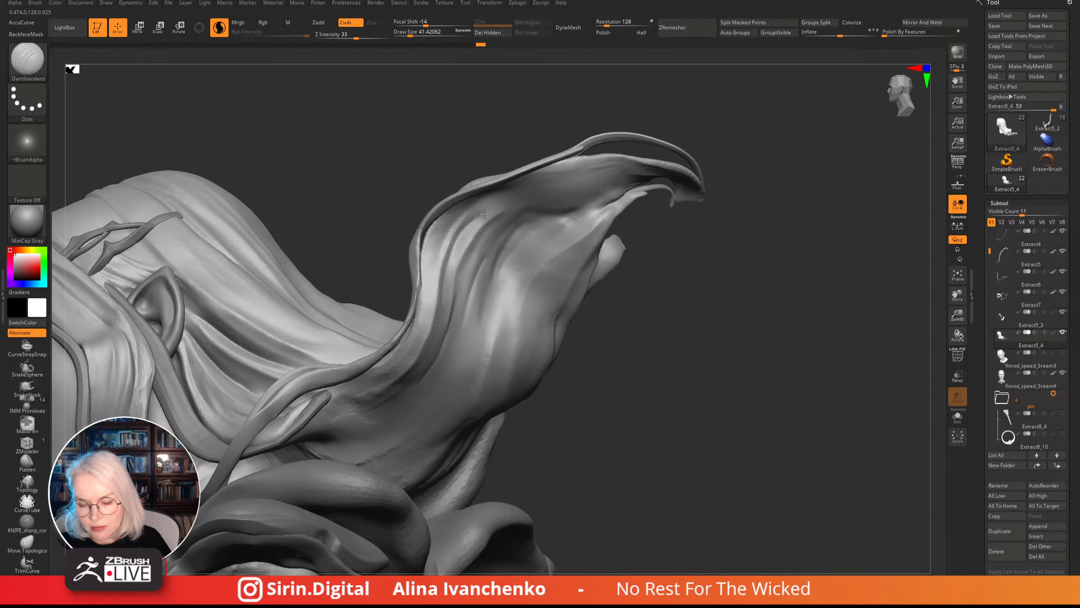
drag(475, 212, 571, 188)
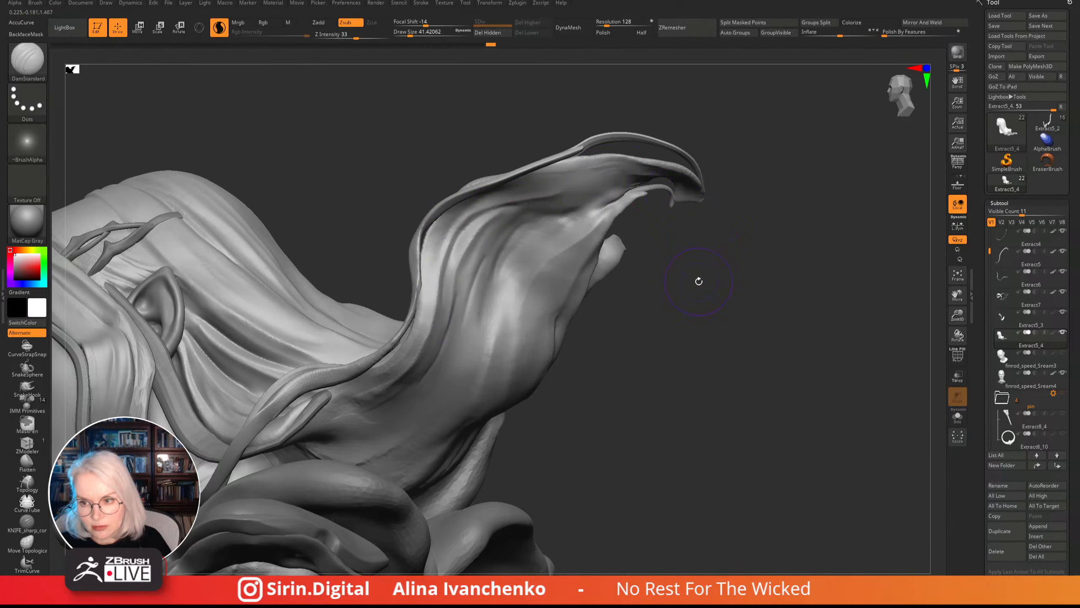
- Add volume to the strands along the curled end of the windblown lock with the Inflate brush
mouse_move(698, 281)
mouse_down()
mouse_move(689, 285)
mouse_move(677, 255)
mouse_move(720, 392)
mouse_move(667, 434)
mouse_move(706, 369)
mouse_move(653, 417)
mouse_move(590, 380)
mouse_up()
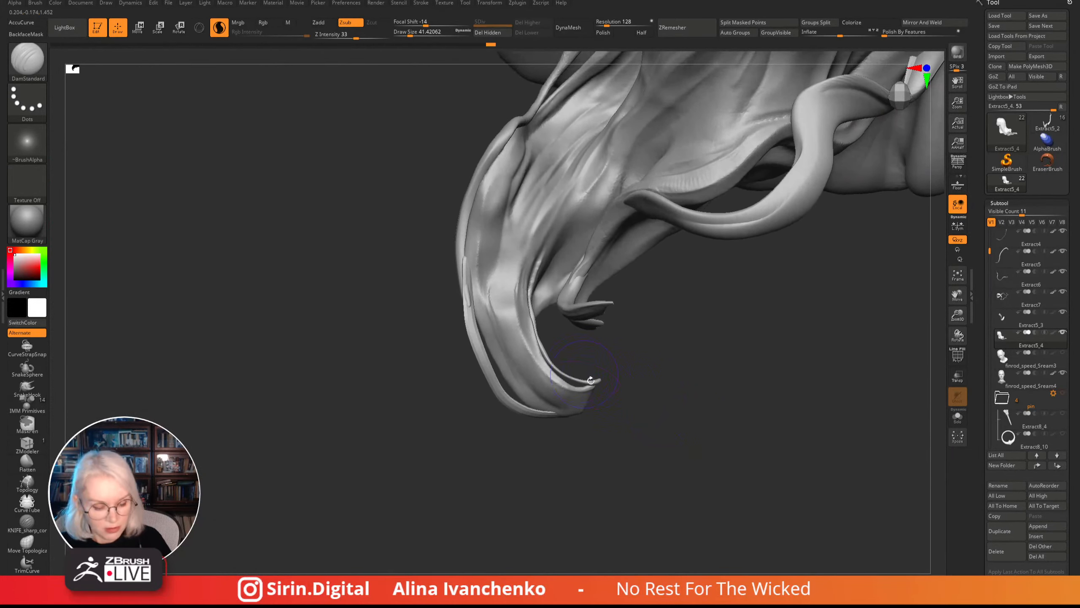
key(b)
key(i)
key(n)
drag(639, 410, 523, 195)
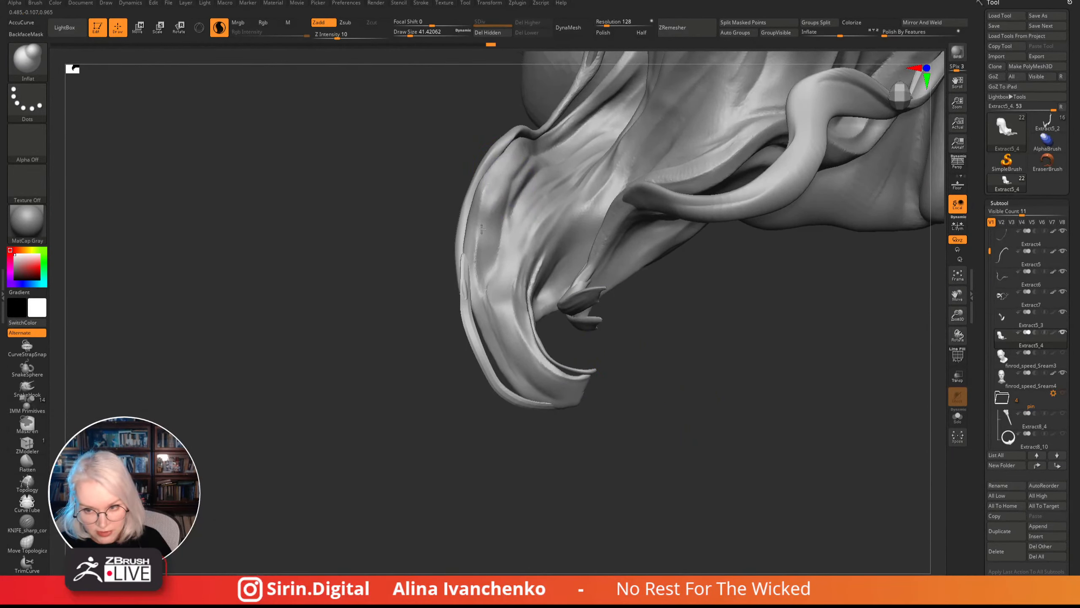
mouse_move(467, 261)
mouse_down()
mouse_move(398, 343)
mouse_move(470, 357)
mouse_move(767, 280)
mouse_move(687, 364)
mouse_move(668, 292)
mouse_move(665, 364)
mouse_move(591, 341)
mouse_move(605, 349)
mouse_move(431, 72)
mouse_up()
- Reshape the outer curve of the thin Extract7 strand beside the windblown lock with the Move brush at draw size about 46
key(bracketright)
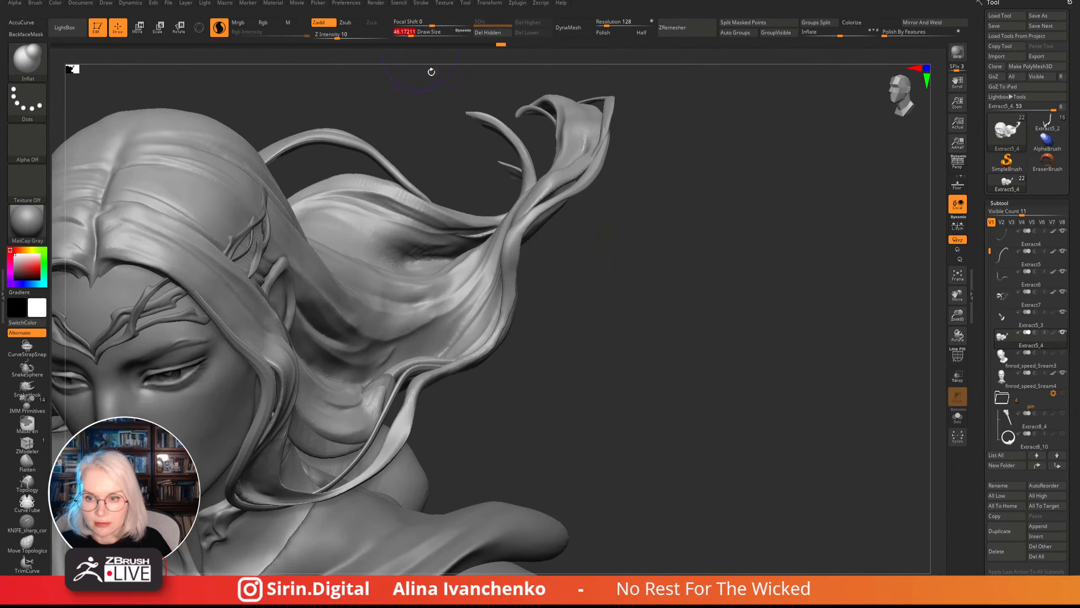
alt+click(509, 315)
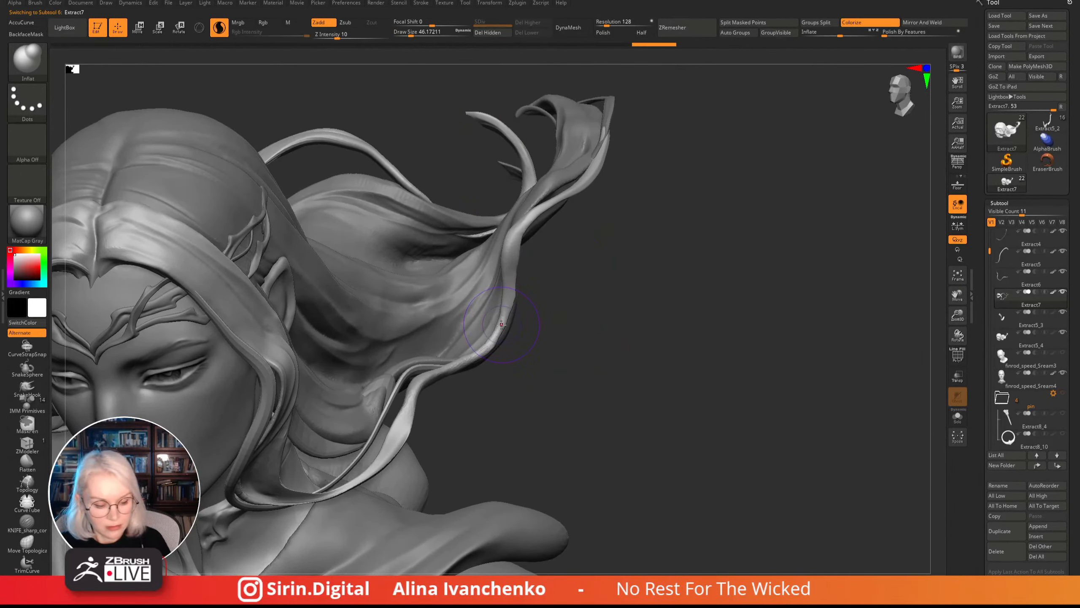
key(b)
key(m)
key(v)
drag(523, 344, 549, 354)
drag(503, 314, 512, 303)
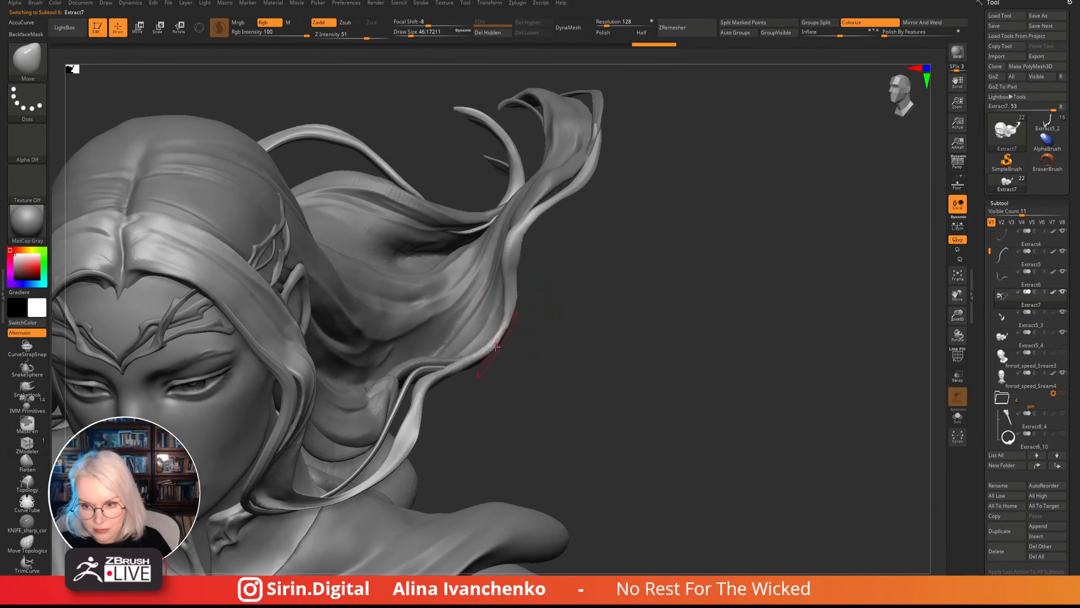
mouse_move(508, 348)
mouse_down()
mouse_move(535, 335)
mouse_move(534, 350)
mouse_move(504, 319)
mouse_move(481, 380)
mouse_up()
ctrl+click(533, 379)
key(w)
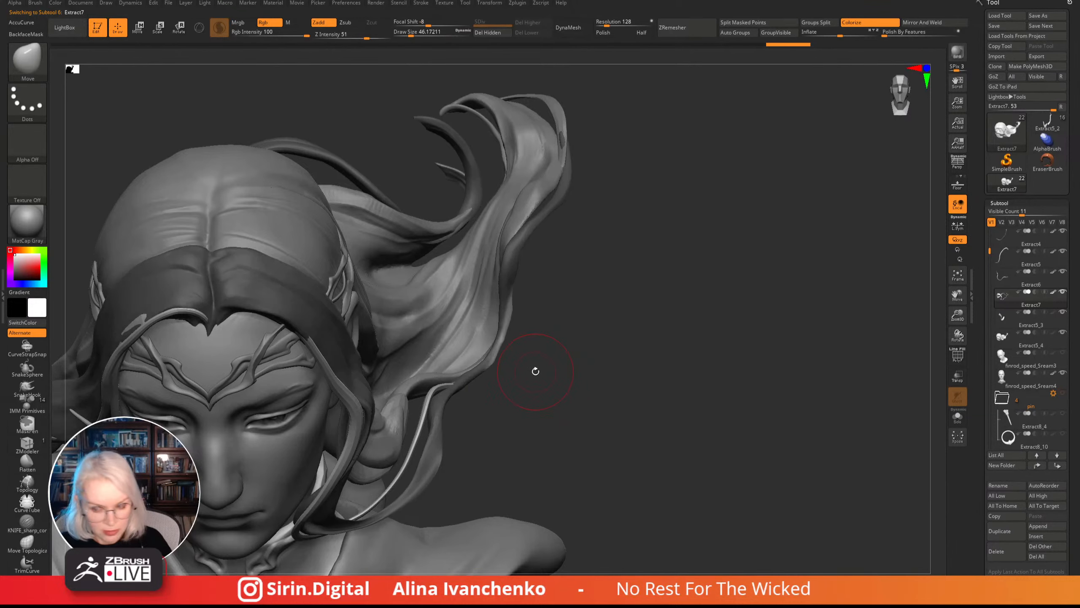
key(q)
mouse_move(539, 357)
mouse_down()
mouse_move(535, 341)
mouse_move(525, 381)
mouse_move(561, 404)
mouse_up()
drag(544, 407, 538, 386)
- Flatten the thin strand bordering the windblown lock with the Flatten brush at draw size 28.75
click(30, 466)
mouse_move(634, 343)
mouse_down()
mouse_move(646, 326)
mouse_move(646, 345)
mouse_move(625, 347)
mouse_move(644, 364)
mouse_move(581, 279)
mouse_up()
mouse_move(598, 349)
mouse_down()
mouse_move(635, 300)
mouse_move(642, 332)
mouse_move(594, 310)
mouse_move(542, 360)
mouse_up()
key([)
key([)
key([)
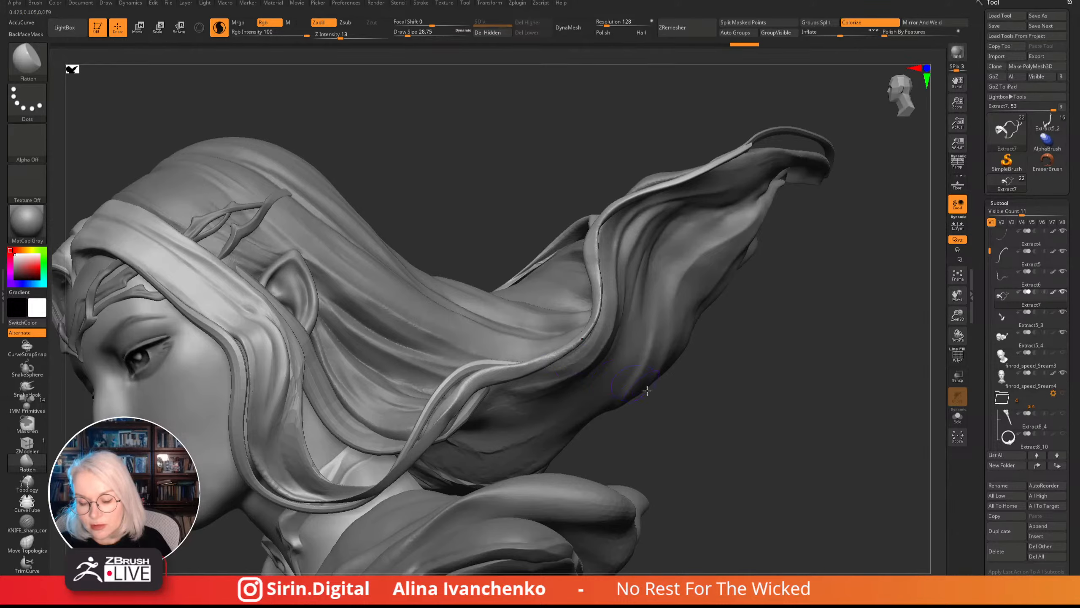
mouse_move(647, 390)
mouse_down()
mouse_move(697, 439)
mouse_move(656, 376)
mouse_move(634, 362)
mouse_move(630, 390)
mouse_move(548, 328)
mouse_move(631, 336)
mouse_move(760, 275)
mouse_move(731, 292)
mouse_move(683, 237)
mouse_up()
key(shift)
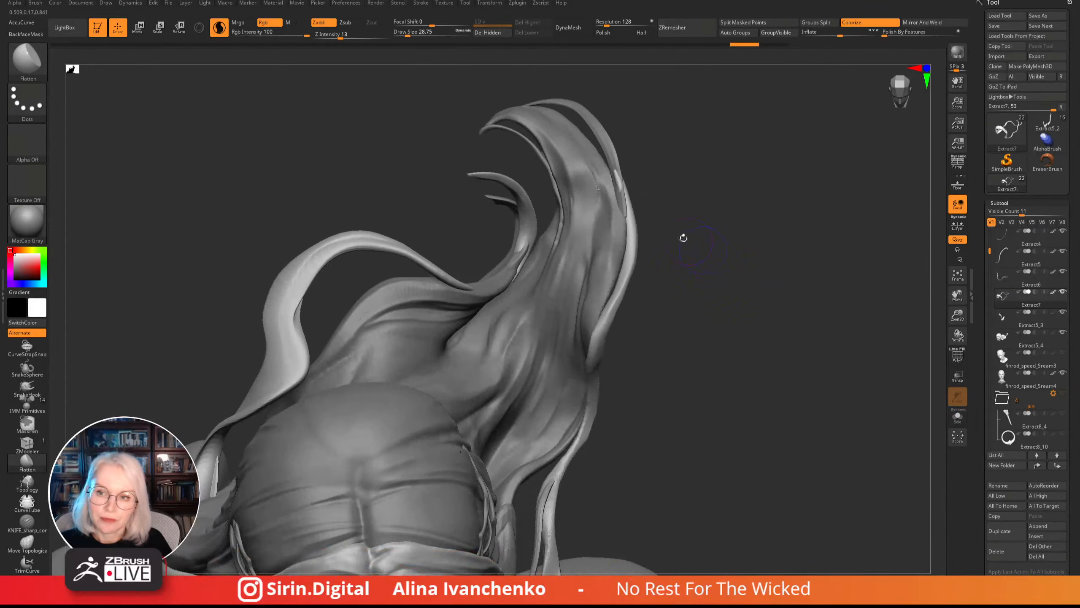
- Flatten the looping lock on the opposite side of the head, reducing the Flatten brush to draw size about 35
drag(705, 336, 683, 306)
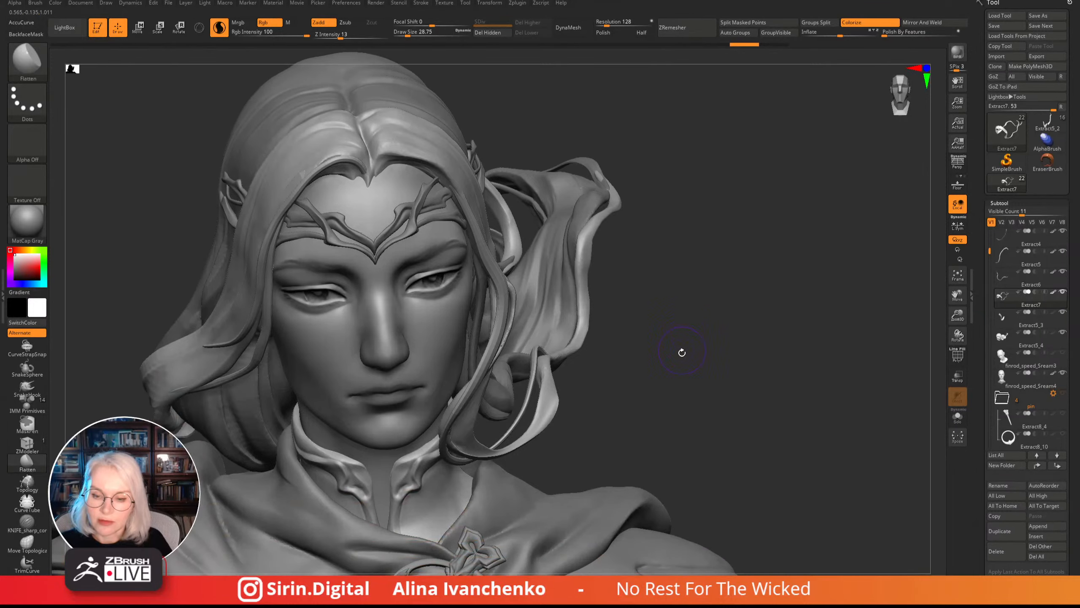
alt+drag(677, 380, 702, 241)
mouse_move(957, 314)
mouse_down()
mouse_move(719, 208)
mouse_move(646, 359)
mouse_move(600, 293)
mouse_move(655, 402)
mouse_move(647, 429)
mouse_move(519, 360)
mouse_up()
drag(591, 345, 657, 395)
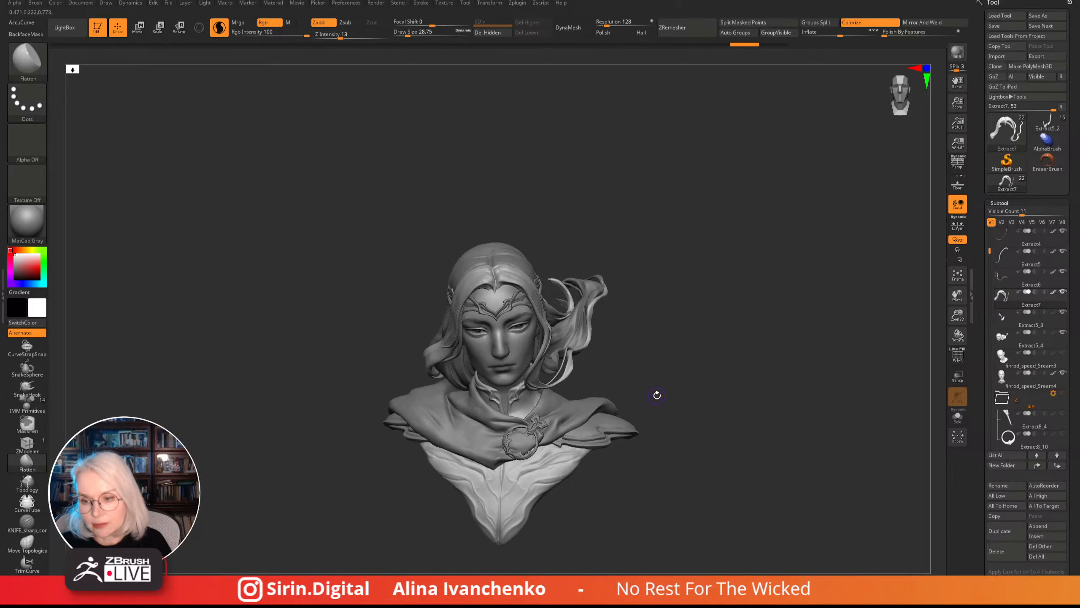
mouse_move(667, 343)
mouse_down()
mouse_move(676, 357)
mouse_move(620, 378)
mouse_move(663, 379)
mouse_move(619, 410)
mouse_move(641, 398)
mouse_move(627, 338)
mouse_move(593, 382)
mouse_move(612, 383)
mouse_move(601, 400)
mouse_move(627, 398)
mouse_move(615, 320)
mouse_up()
drag(407, 32, 415, 32)
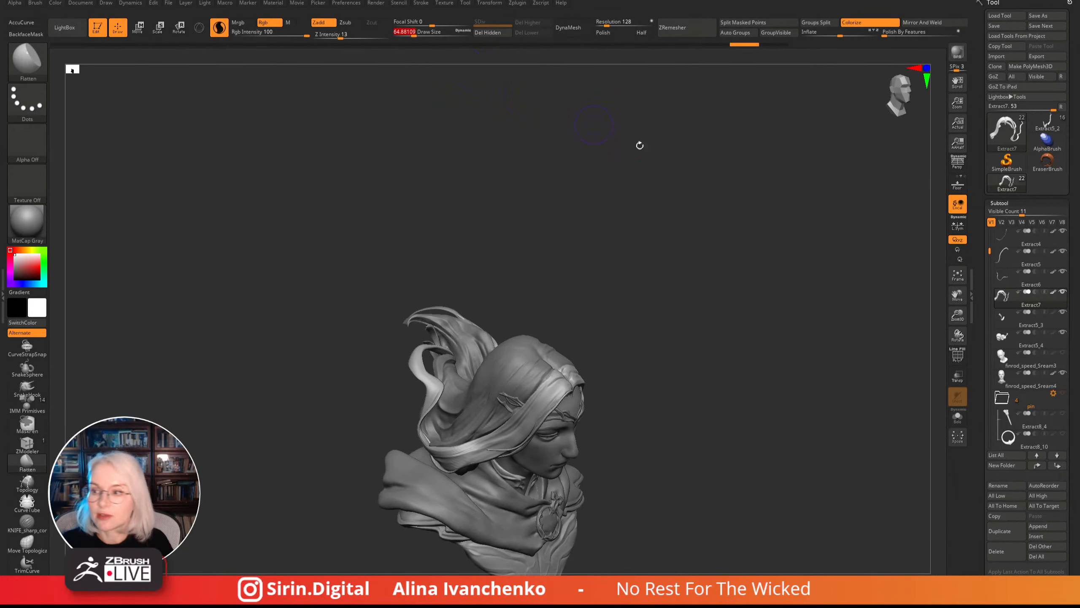
drag(964, 320, 717, 348)
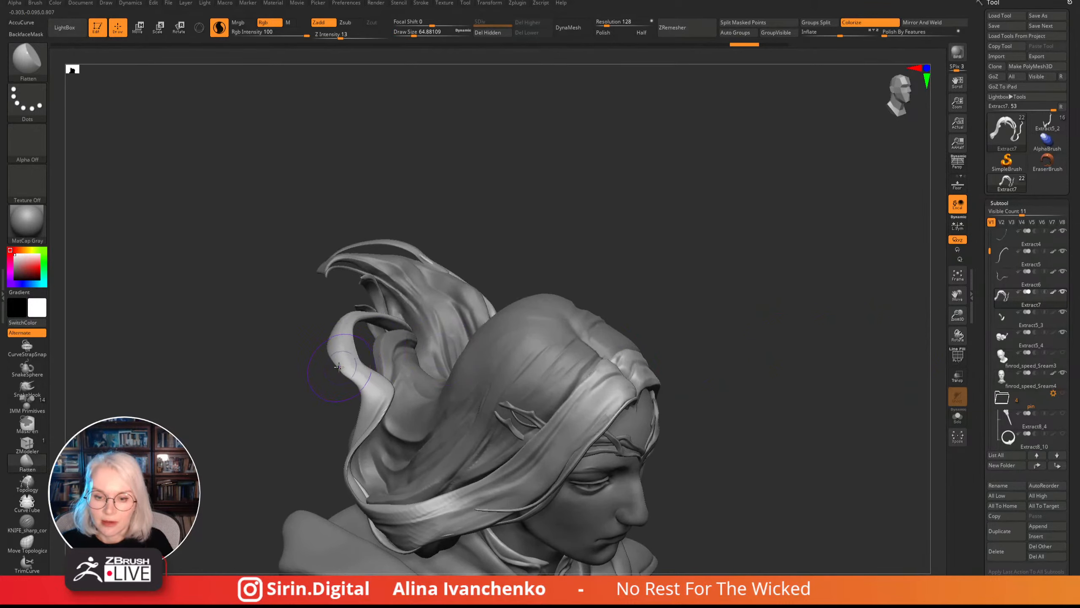
drag(457, 235, 414, 151)
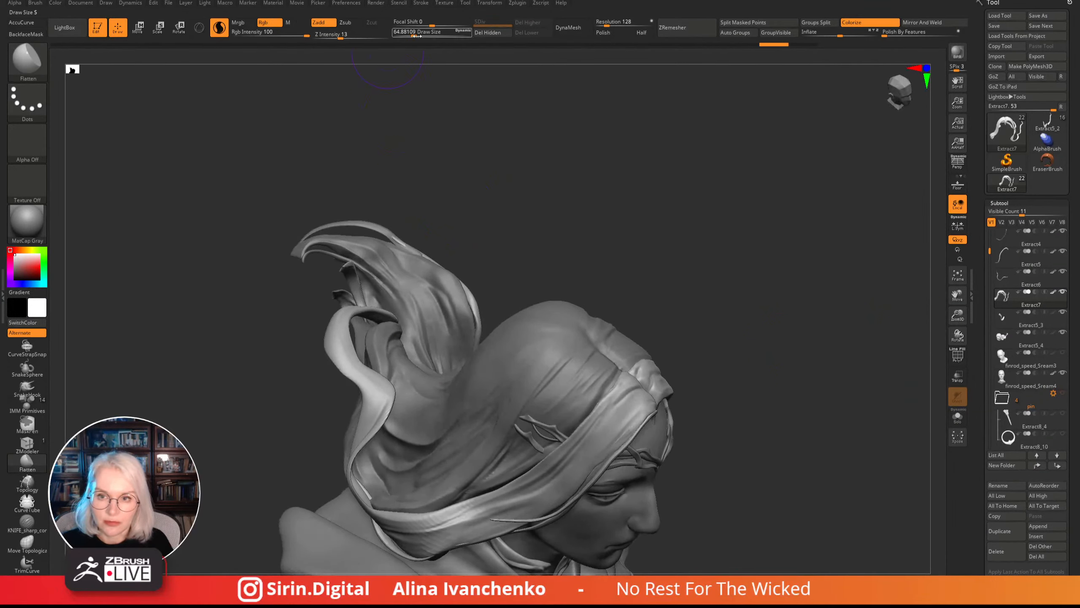
drag(416, 36, 402, 34)
mouse_move(427, 77)
mouse_down()
mouse_move(511, 202)
mouse_move(361, 337)
mouse_up()
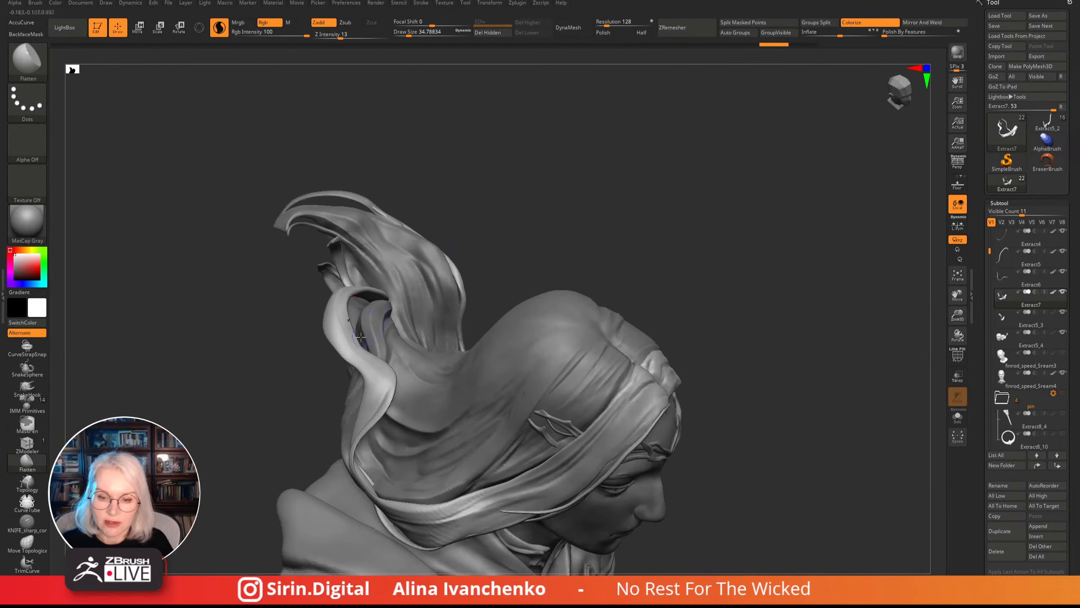
- Smooth the outer edge and bend of the looping lock into a clean, even curve
key(shift)
mouse_move(479, 216)
mouse_down()
mouse_move(489, 200)
mouse_move(458, 222)
mouse_move(438, 206)
mouse_move(361, 326)
mouse_move(372, 356)
mouse_up()
key(shift)
mouse_move(455, 293)
mouse_down()
mouse_move(392, 288)
mouse_move(330, 300)
mouse_up()
key(shift)
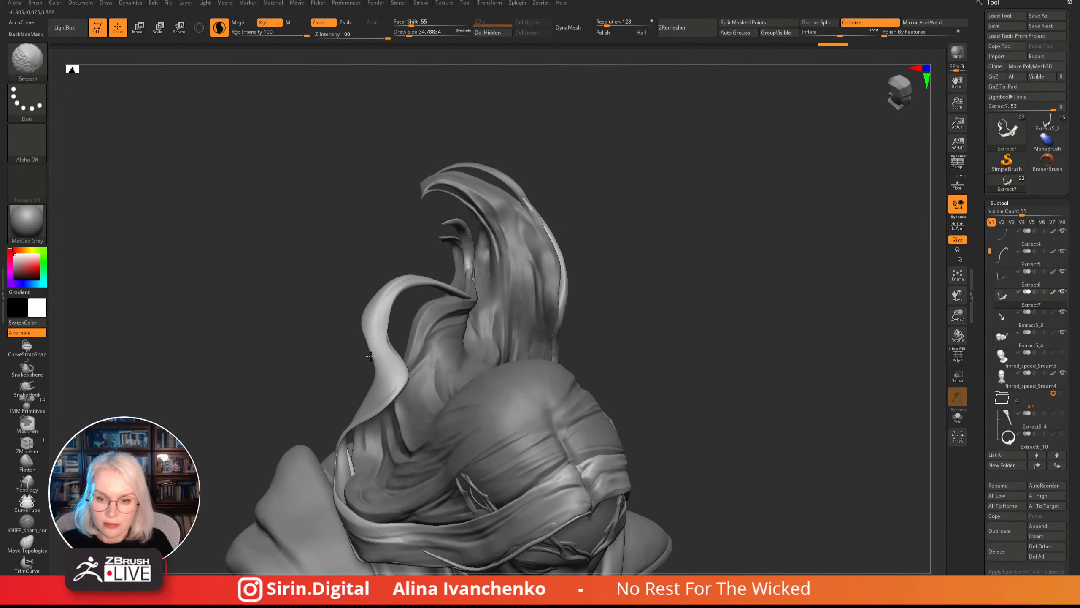
shift+drag(370, 356, 348, 273)
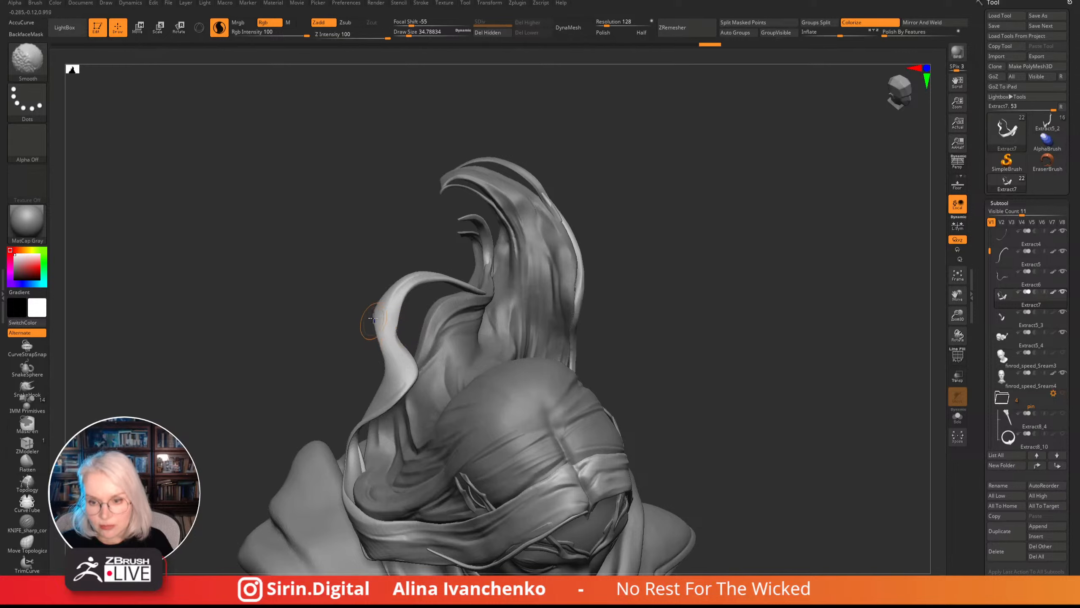
mouse_move(373, 318)
mouse_down()
mouse_move(345, 241)
mouse_move(395, 318)
mouse_up()
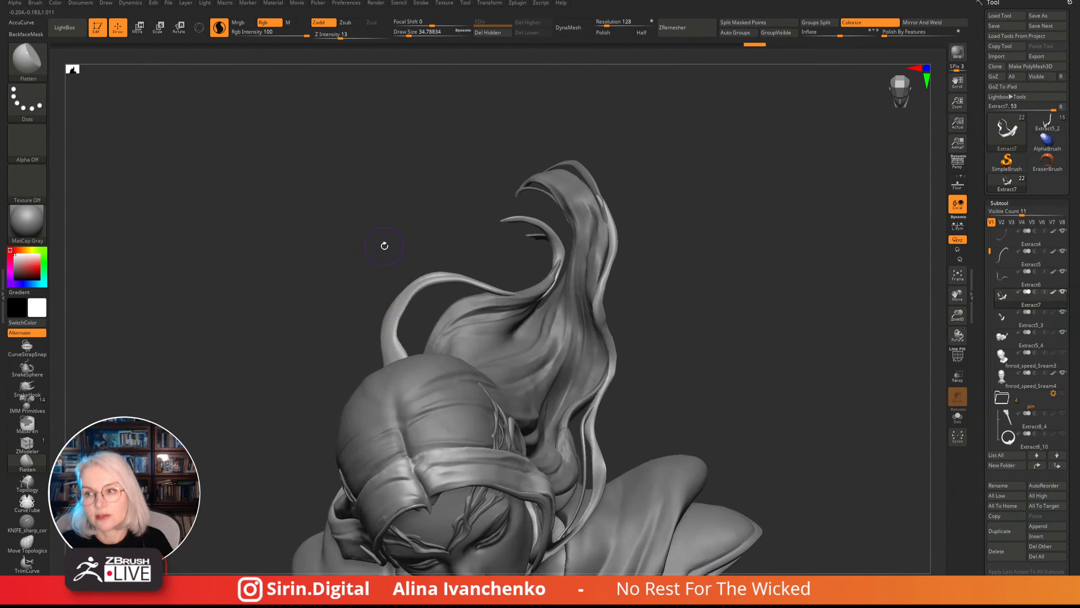
- Adjust the Extract5_4 hair behind the ear where it meets the thin strand, using the Move brush at draw size about 27
mouse_move(383, 244)
mouse_down()
mouse_move(468, 217)
mouse_move(438, 248)
mouse_move(441, 217)
mouse_up()
key(b)
key(m)
key(v)
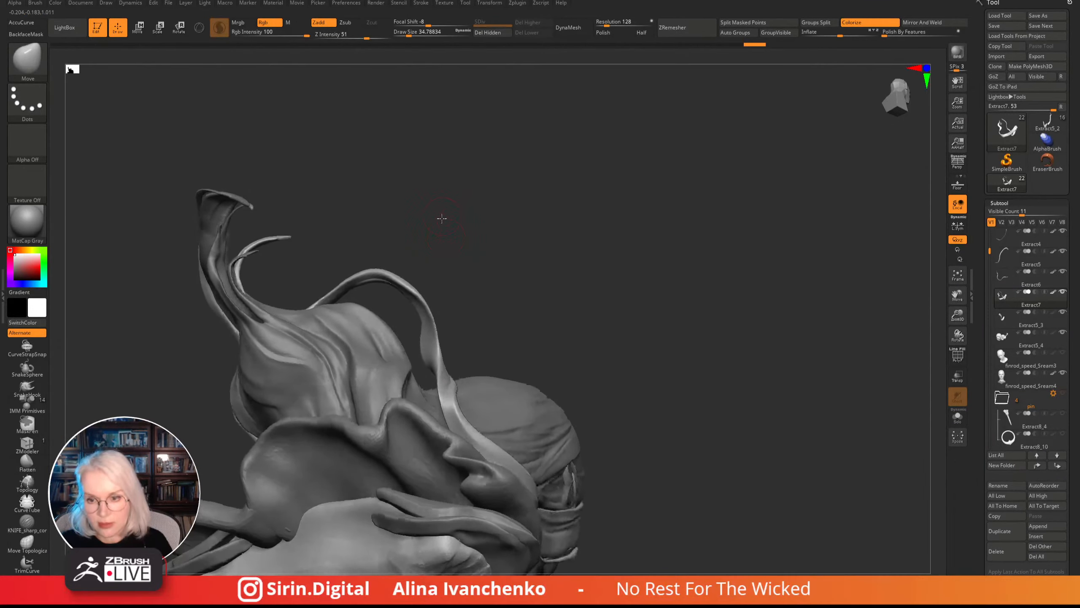
click(402, 35)
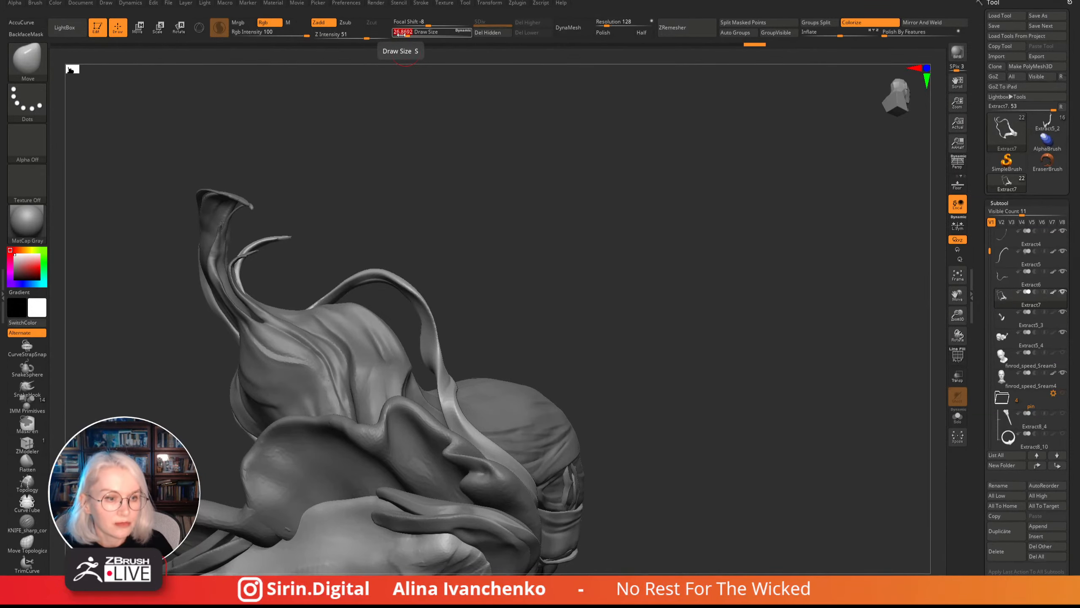
drag(535, 232, 557, 224)
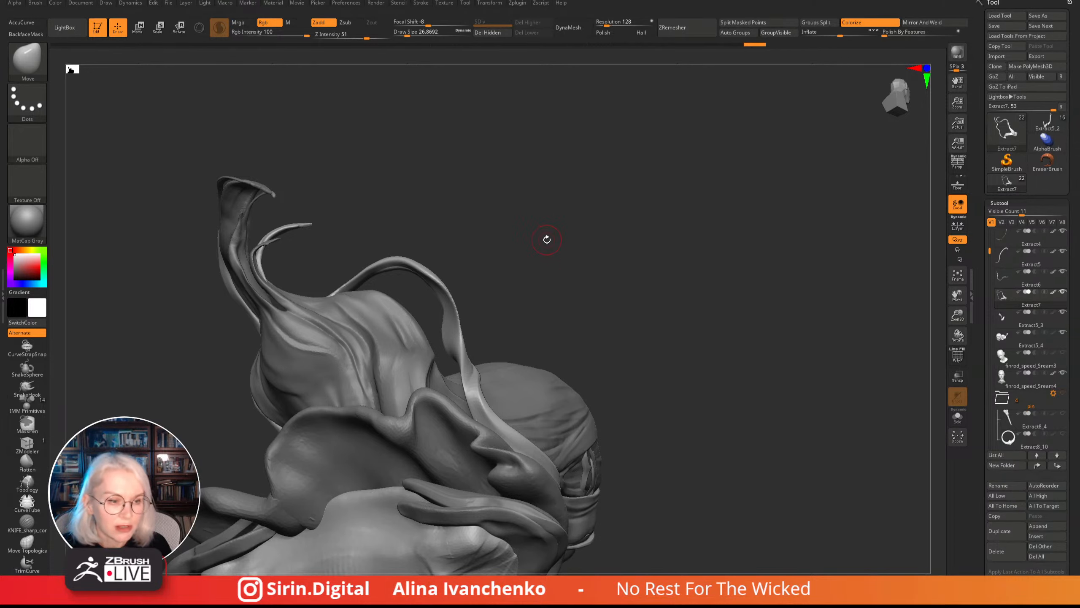
drag(548, 235, 545, 255)
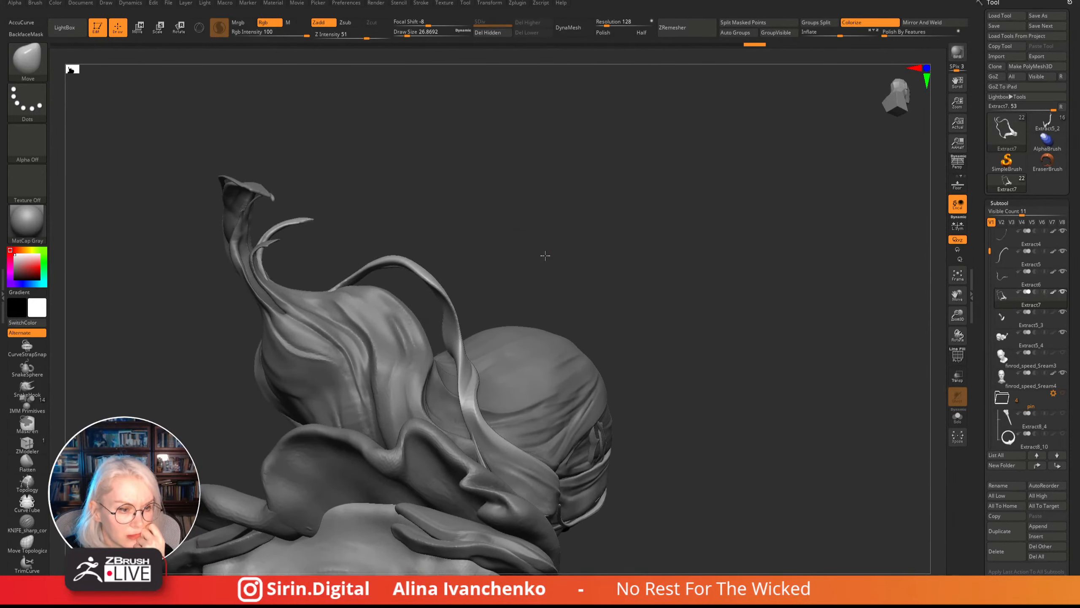
mouse_move(544, 251)
mouse_down()
mouse_move(603, 306)
mouse_move(528, 224)
mouse_move(523, 181)
mouse_move(738, 415)
mouse_move(653, 361)
mouse_move(644, 379)
mouse_move(591, 372)
mouse_up()
alt+click(510, 358)
drag(511, 358, 490, 371)
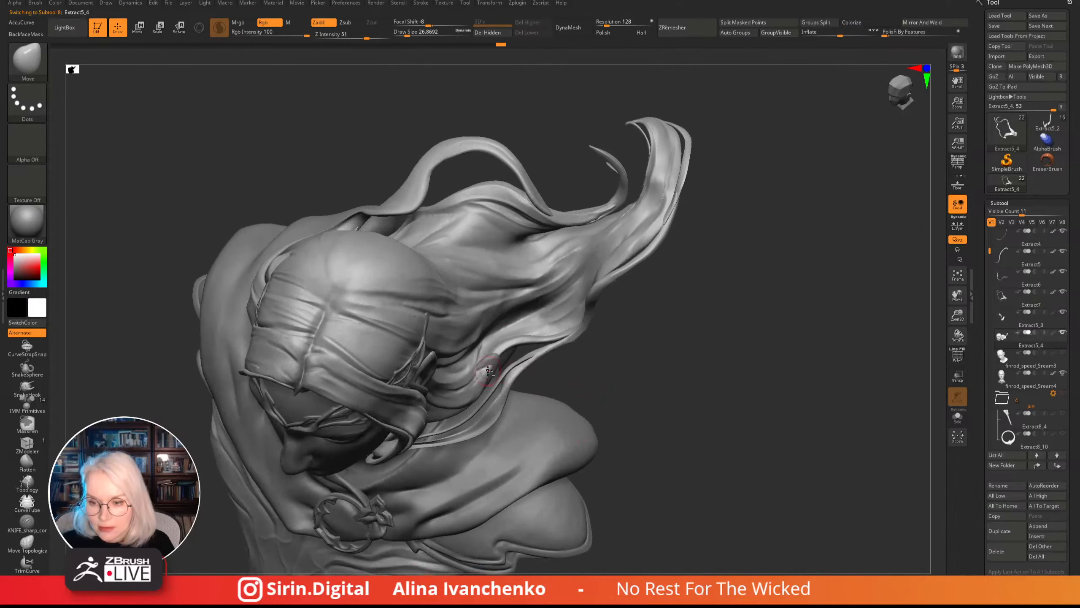
mouse_move(569, 381)
mouse_down()
mouse_move(610, 398)
mouse_move(495, 360)
mouse_up()
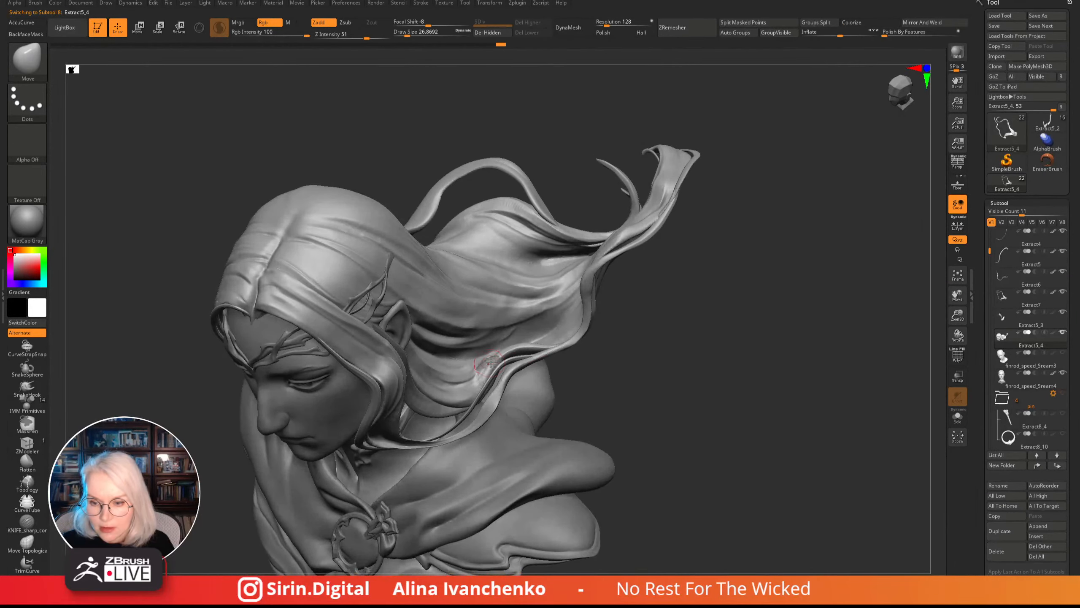
- Set the Move brush to draw size about 62 and switch to the Extract5_3 hair piece behind the ear
drag(407, 35, 413, 35)
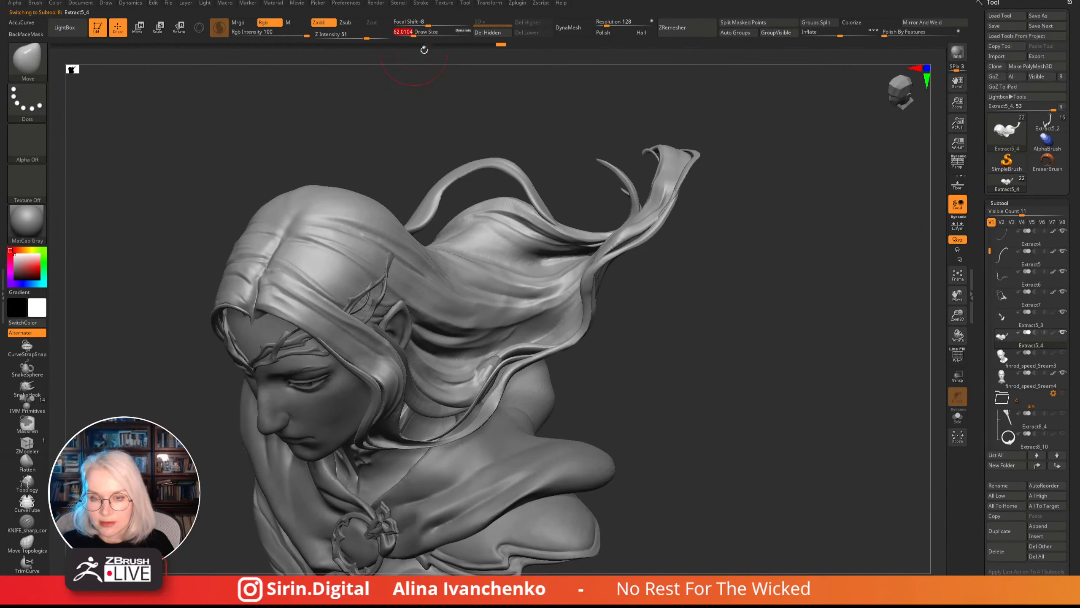
mouse_move(658, 390)
mouse_down()
mouse_move(588, 398)
mouse_move(430, 343)
mouse_up()
alt+click(445, 354)
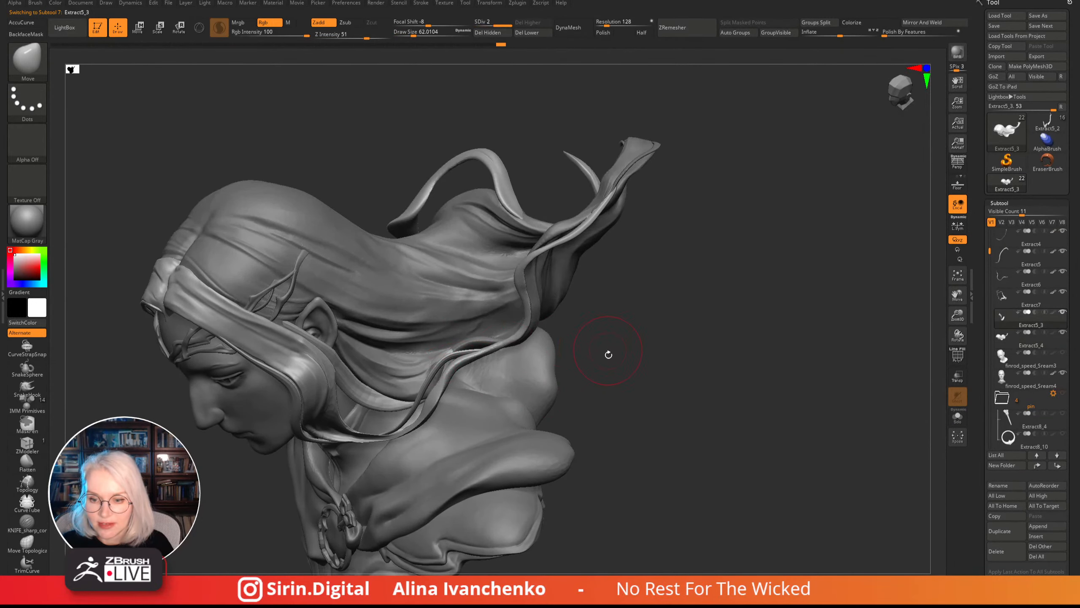
drag(608, 355, 614, 376)
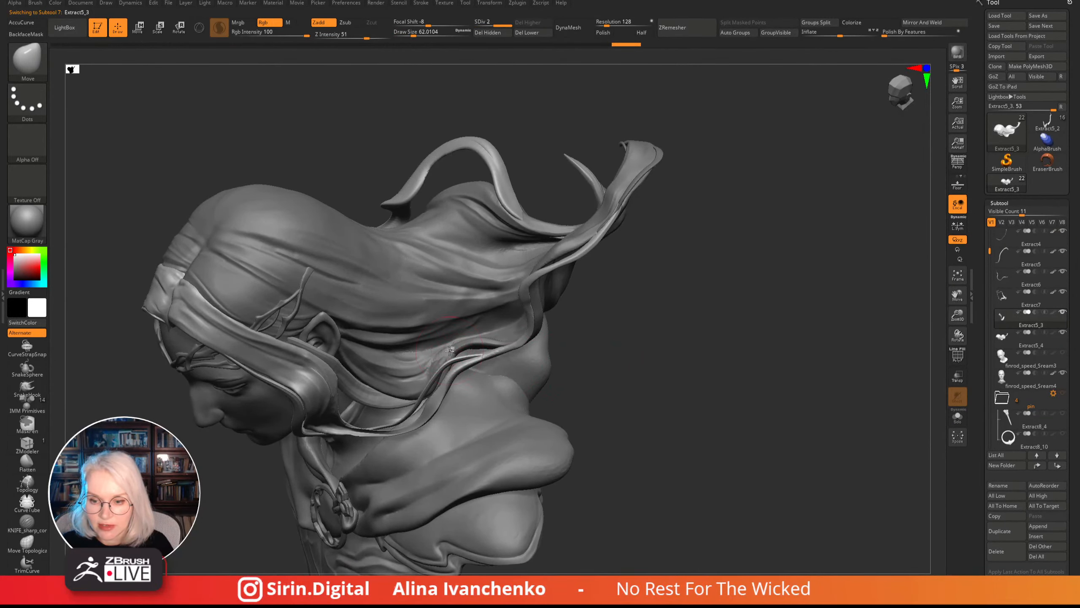
- Nudge the hair strand below the ear with the Move brush and subdivide it to level 3
mouse_move(553, 361)
mouse_down()
mouse_move(598, 390)
mouse_move(584, 391)
mouse_move(578, 381)
mouse_move(706, 391)
mouse_move(681, 383)
mouse_up()
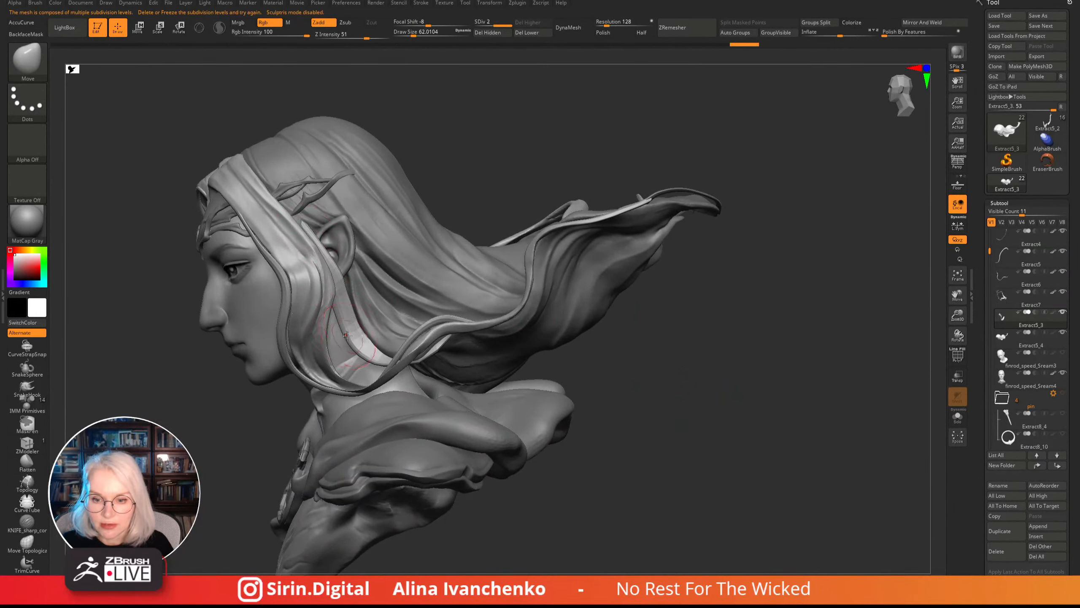
mouse_move(346, 335)
mouse_down()
mouse_move(345, 325)
mouse_move(335, 331)
mouse_move(362, 323)
mouse_up()
drag(453, 126, 535, 65)
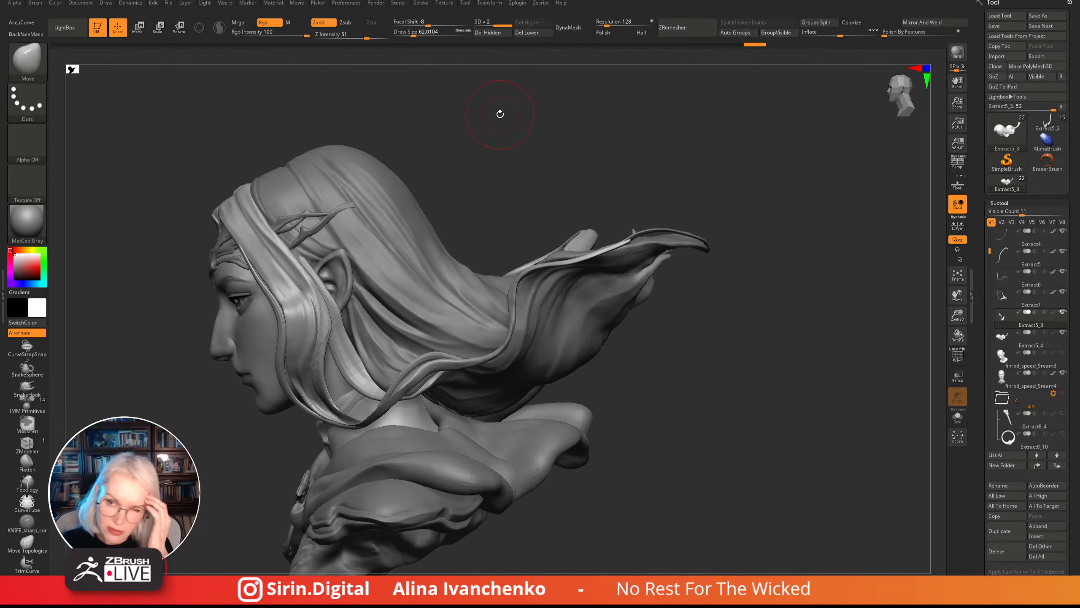
mouse_move(499, 113)
mouse_down()
mouse_move(494, 128)
mouse_move(508, 125)
mouse_move(482, 159)
mouse_move(474, 148)
mouse_up()
key(ctrl+d)
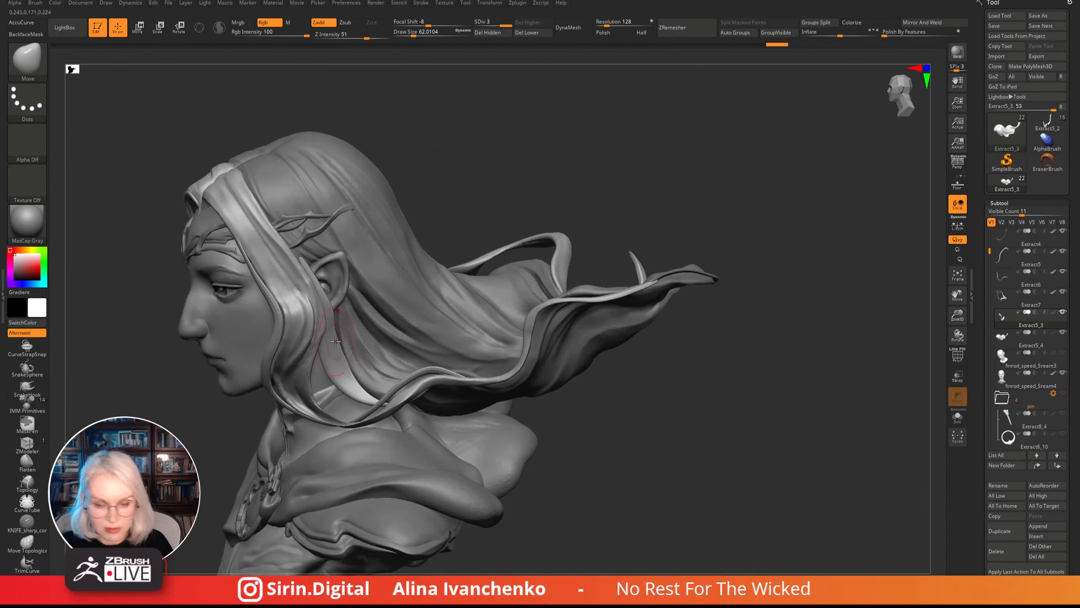
- Smooth the upper part of the hair strand just below the ear
key(shift)
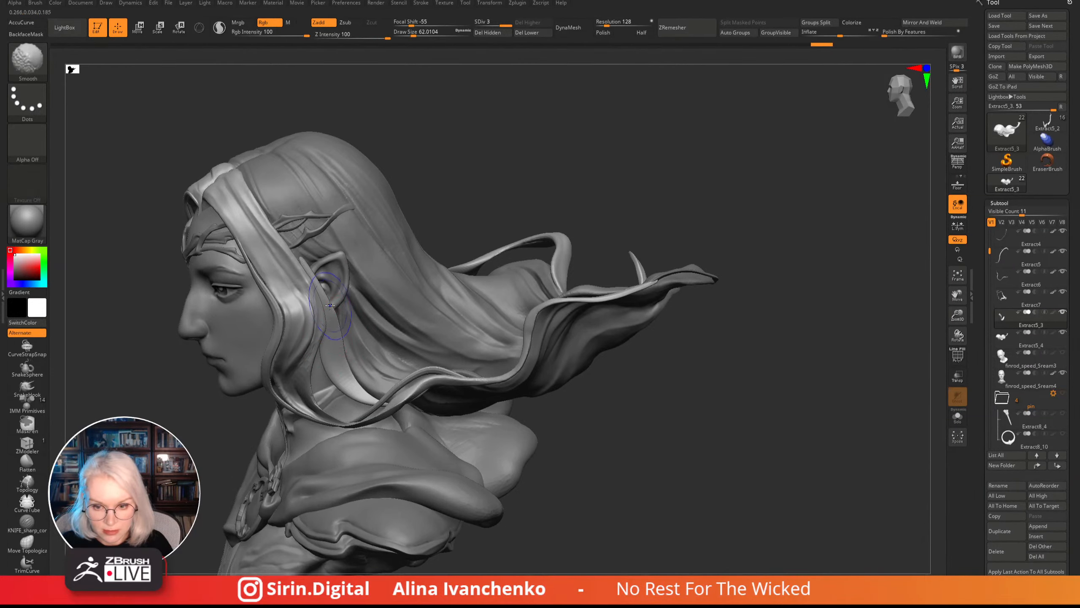
mouse_move(338, 335)
mouse_down()
mouse_move(324, 215)
mouse_move(297, 254)
mouse_up()
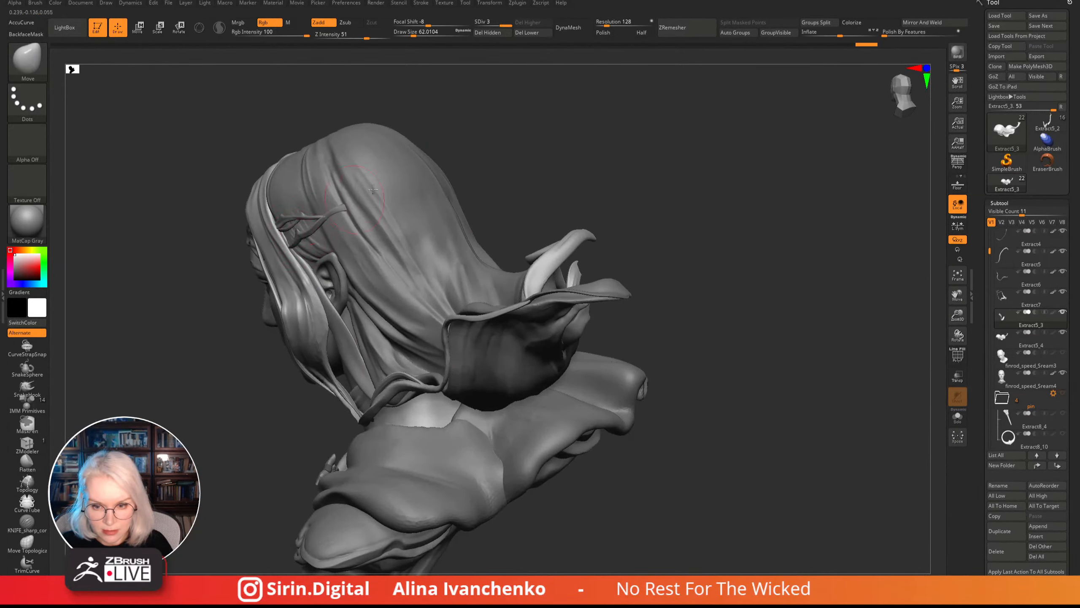
mouse_move(442, 141)
mouse_down()
mouse_move(497, 145)
mouse_move(478, 152)
mouse_move(417, 125)
mouse_up()
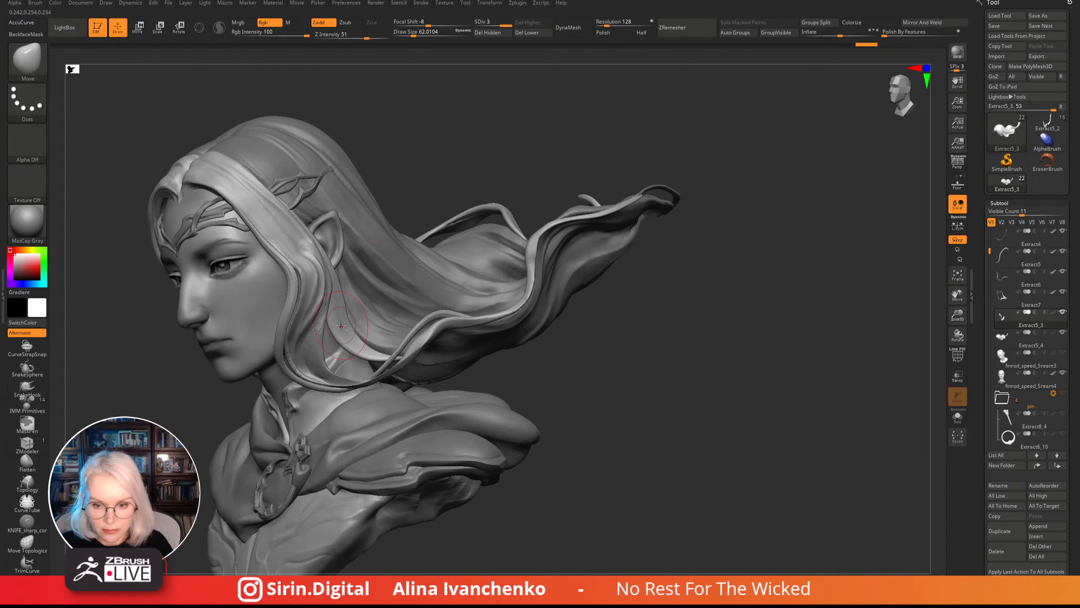
- Carve a groove along the hair strand below the ear with the DamStandard brush
key(b)
key(d)
key(s)
right_drag(349, 274, 349, 315)
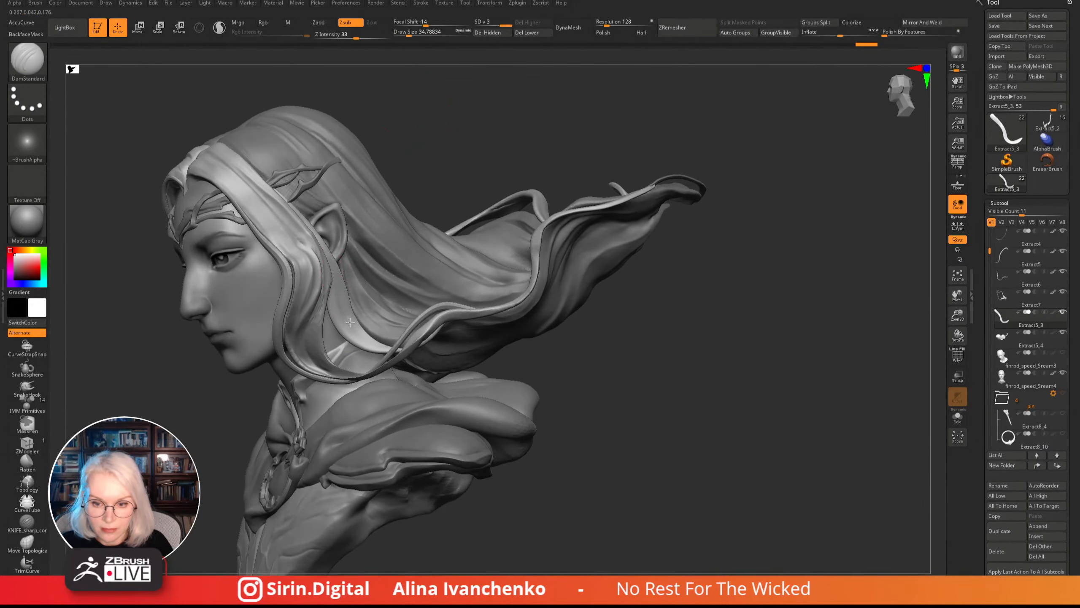
right_drag(486, 125, 340, 317)
right_drag(465, 178, 321, 314)
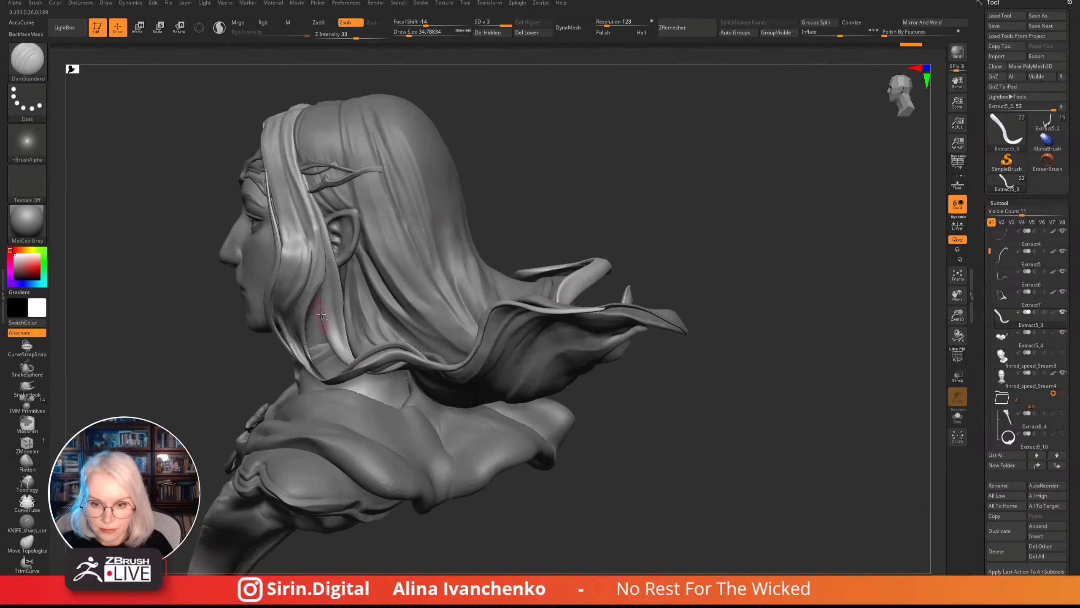
mouse_move(520, 169)
right_down()
mouse_move(566, 151)
mouse_move(538, 212)
mouse_move(579, 236)
mouse_move(572, 261)
mouse_move(654, 301)
mouse_move(700, 271)
mouse_move(549, 186)
mouse_move(399, 251)
right_up()
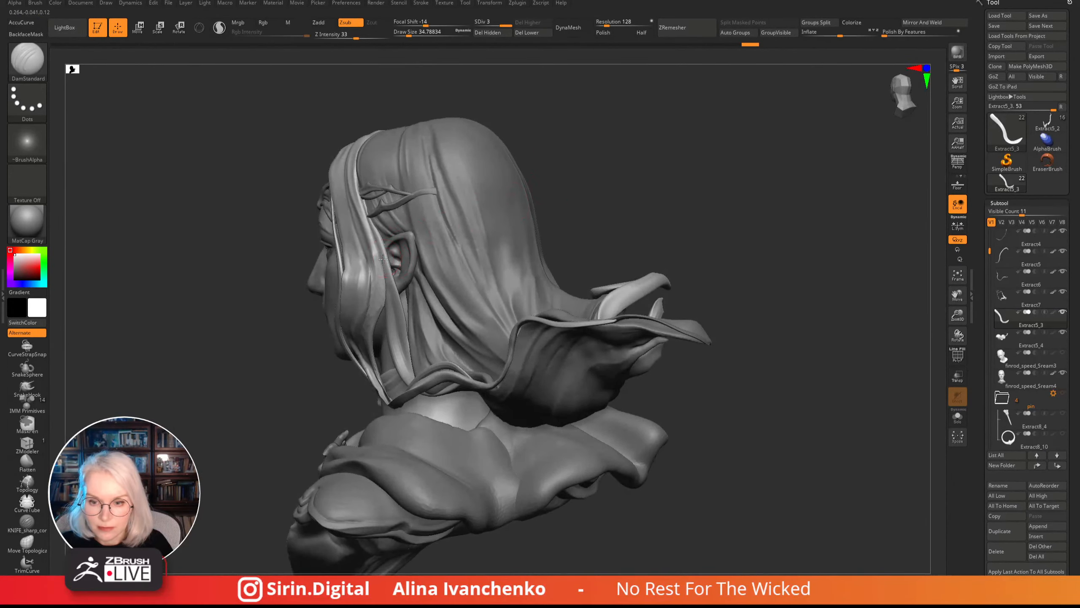
mouse_move(549, 142)
right_down()
mouse_move(527, 150)
mouse_move(579, 128)
mouse_move(537, 155)
mouse_move(548, 161)
right_up()
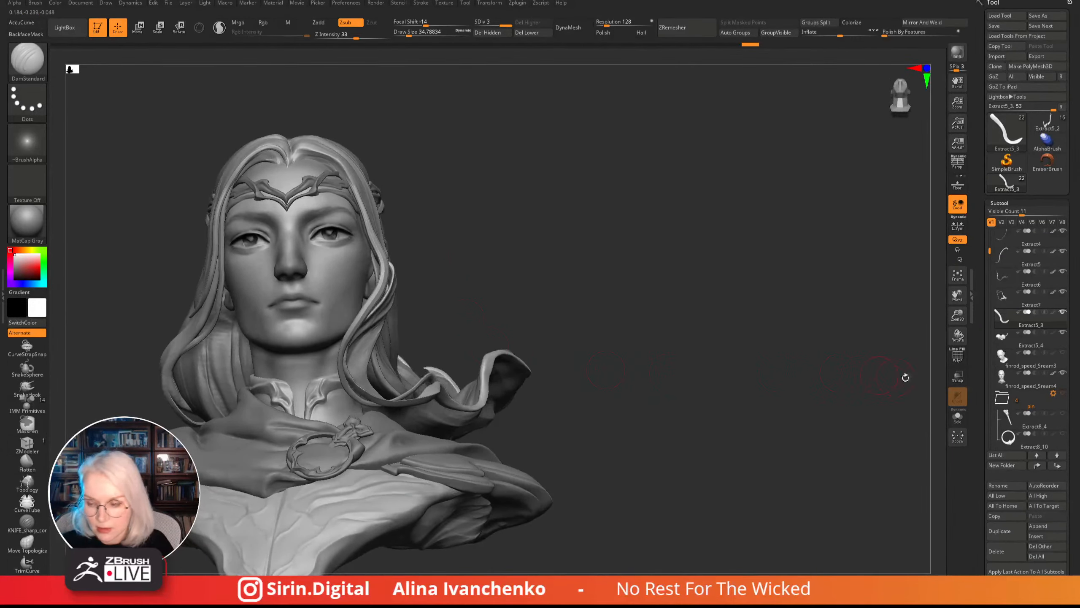
- Isolate the hair strand and thicken its lower curved half with the Inflate brush
click(960, 417)
ctrl+right_drag(612, 272, 376, 260)
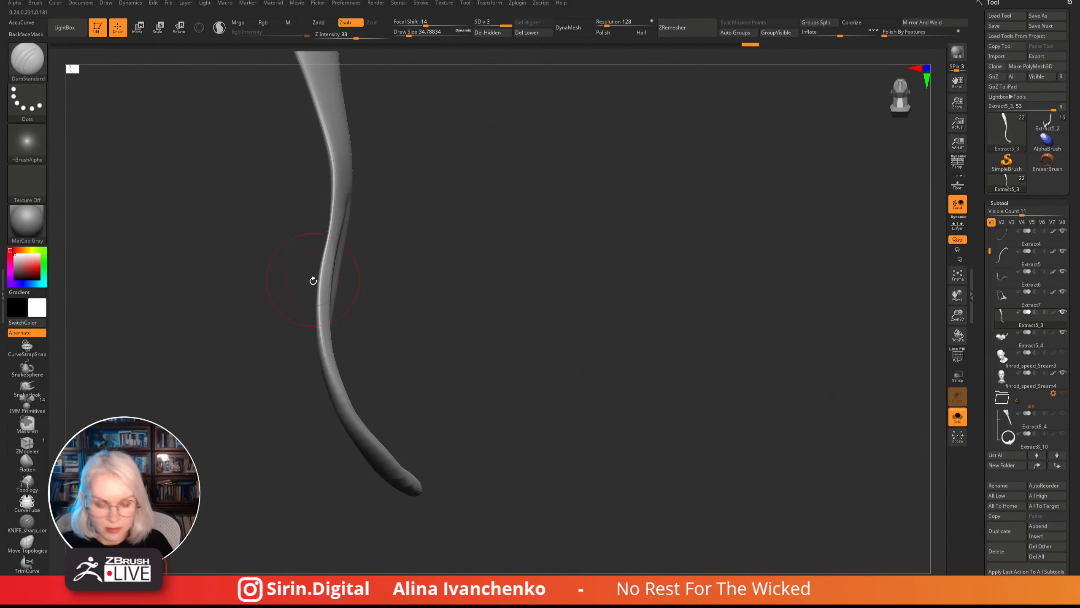
key(b)
key(i)
key(n)
mouse_move(324, 249)
mouse_down()
mouse_move(320, 330)
mouse_move(335, 391)
mouse_move(404, 472)
mouse_up()
mouse_move(460, 341)
right_down()
mouse_move(465, 323)
mouse_move(265, 336)
right_up()
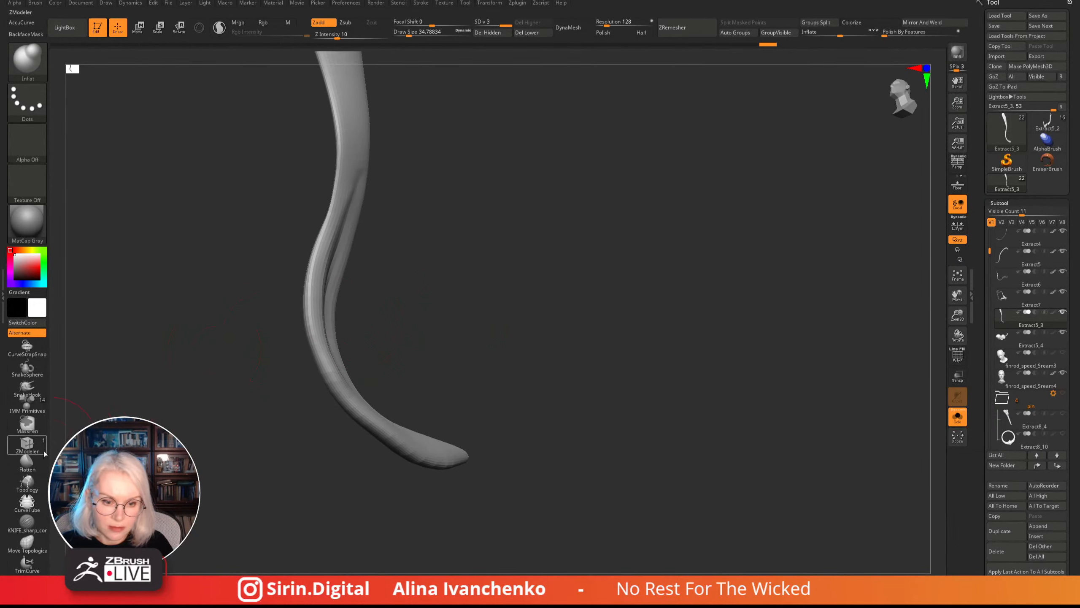
- Flatten the outer surface of the strand's lower half with the Flatten brush
click(26, 461)
mouse_move(425, 276)
right_down()
mouse_move(456, 238)
mouse_move(309, 267)
right_up()
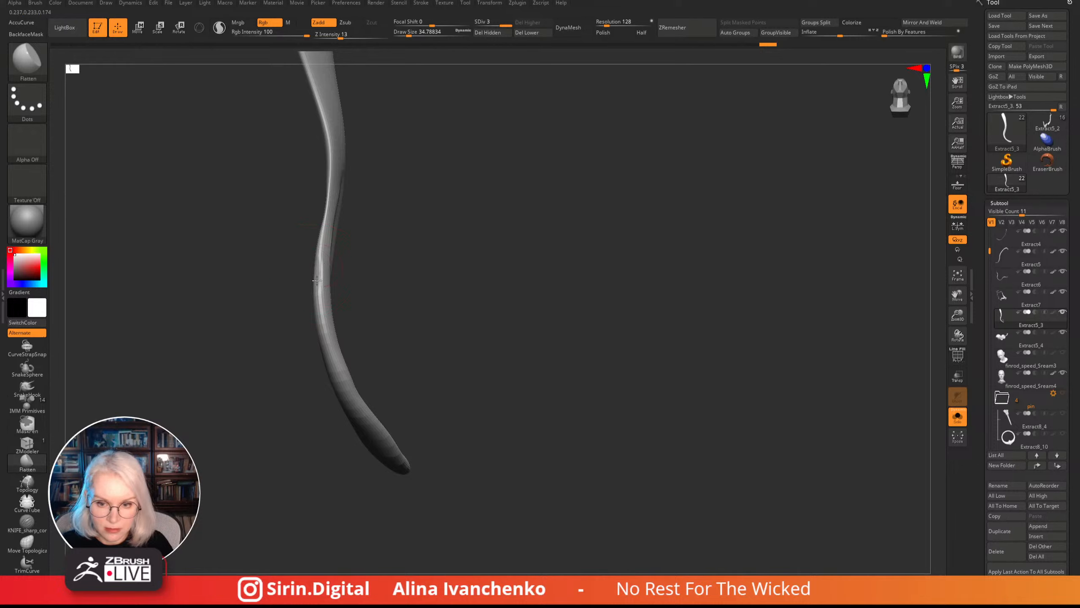
drag(320, 263, 340, 376)
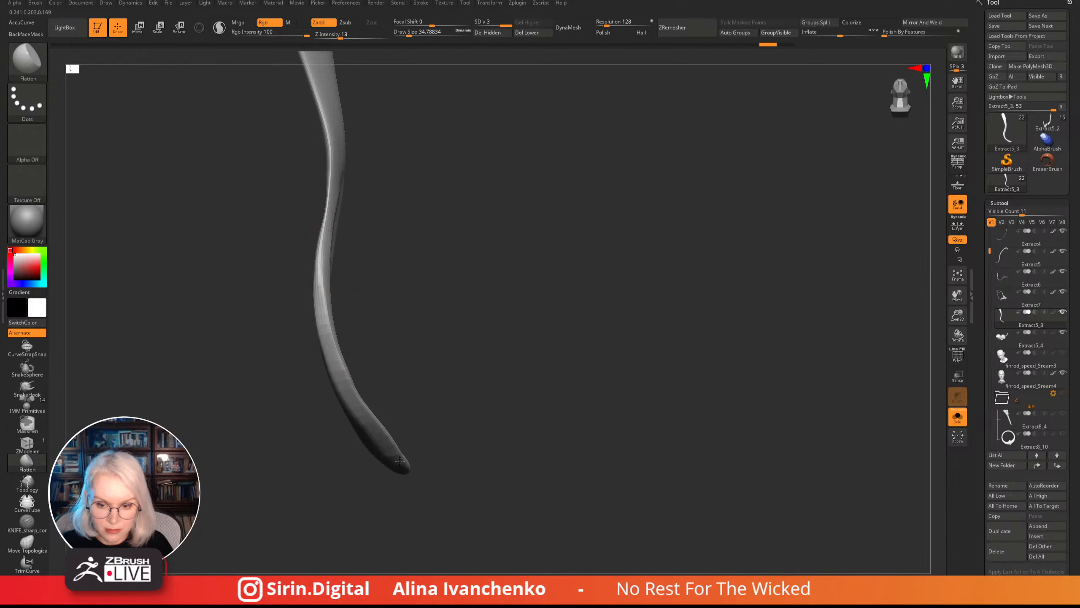
mouse_move(462, 283)
right_down()
mouse_move(487, 403)
mouse_move(512, 292)
mouse_move(456, 219)
mouse_move(473, 234)
mouse_move(451, 285)
mouse_move(438, 239)
right_up()
- Push in the outer edge of the isolated strand's middle with the Move brush at draw size about 62, and show the whole bust again
key(b)
key(m)
key(v)
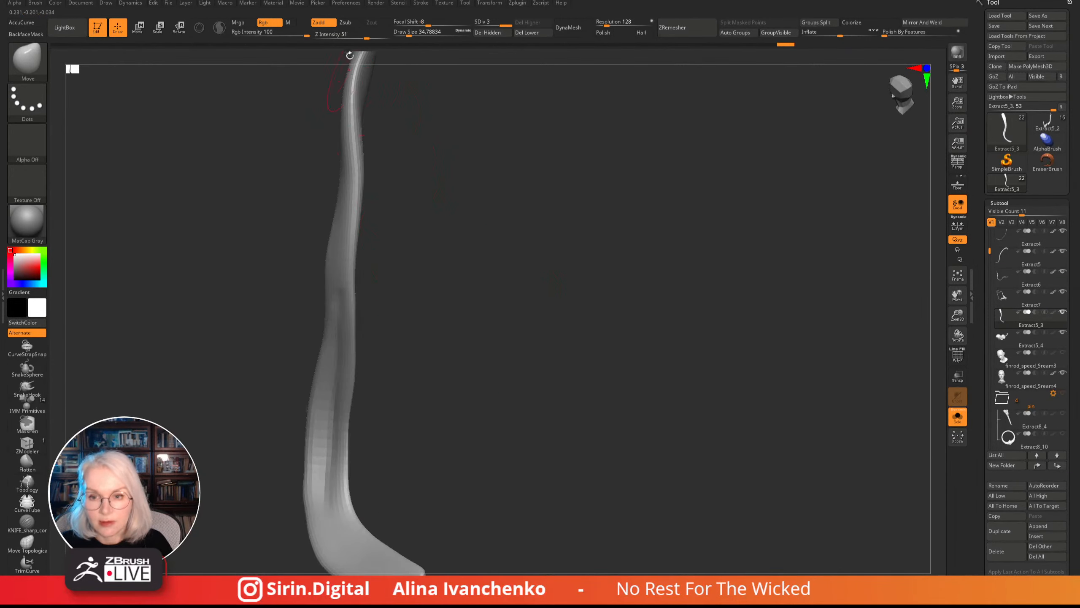
drag(409, 34, 413, 34)
drag(326, 257, 335, 255)
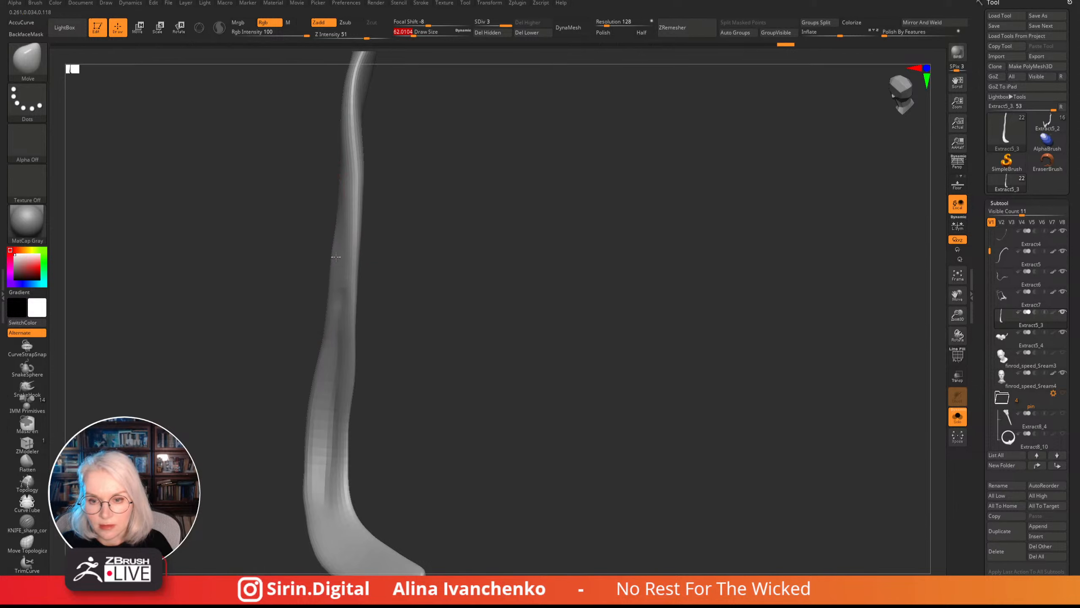
drag(414, 34, 408, 34)
right_drag(448, 205, 911, 362)
click(957, 417)
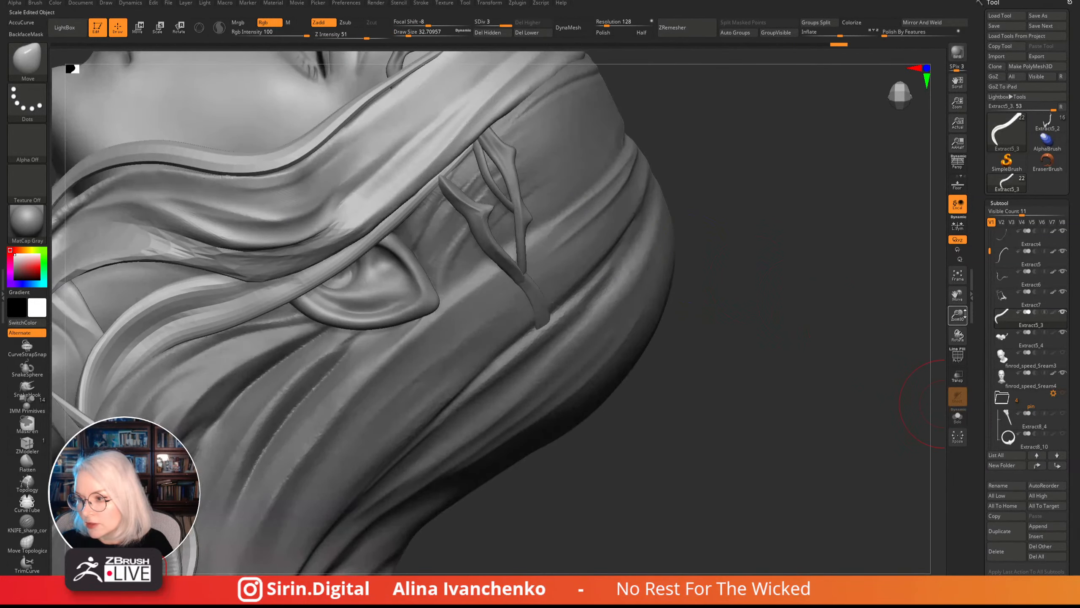
- Make the Extract7 hair lock the active subtool and choose the CurveTube brush with draw size about 26.87
key(f)
right_drag(578, 229, 523, 267)
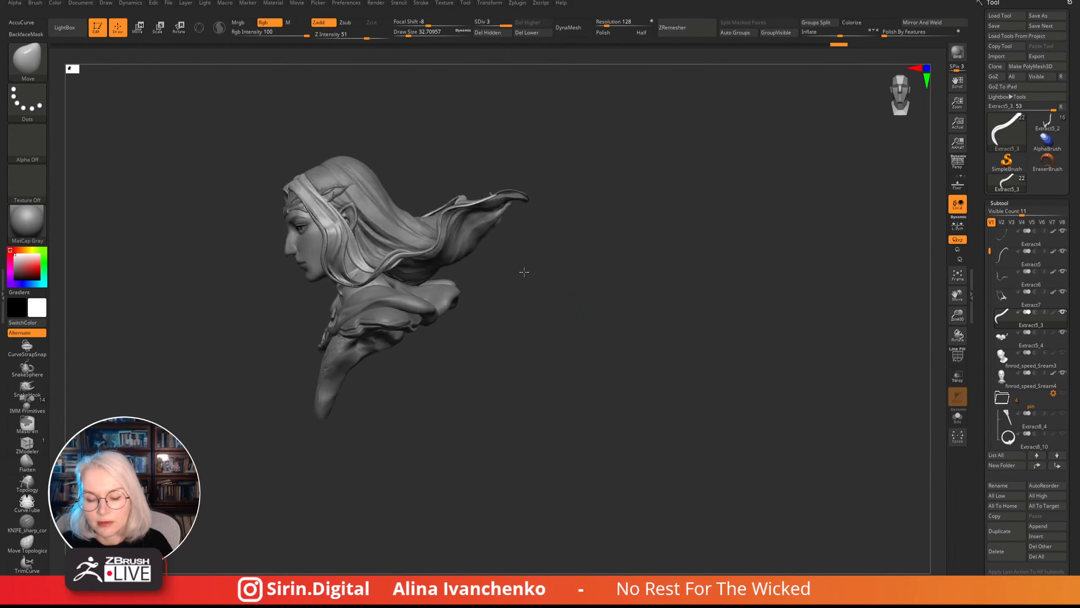
right_drag(585, 337, 565, 377)
drag(957, 315, 957, 339)
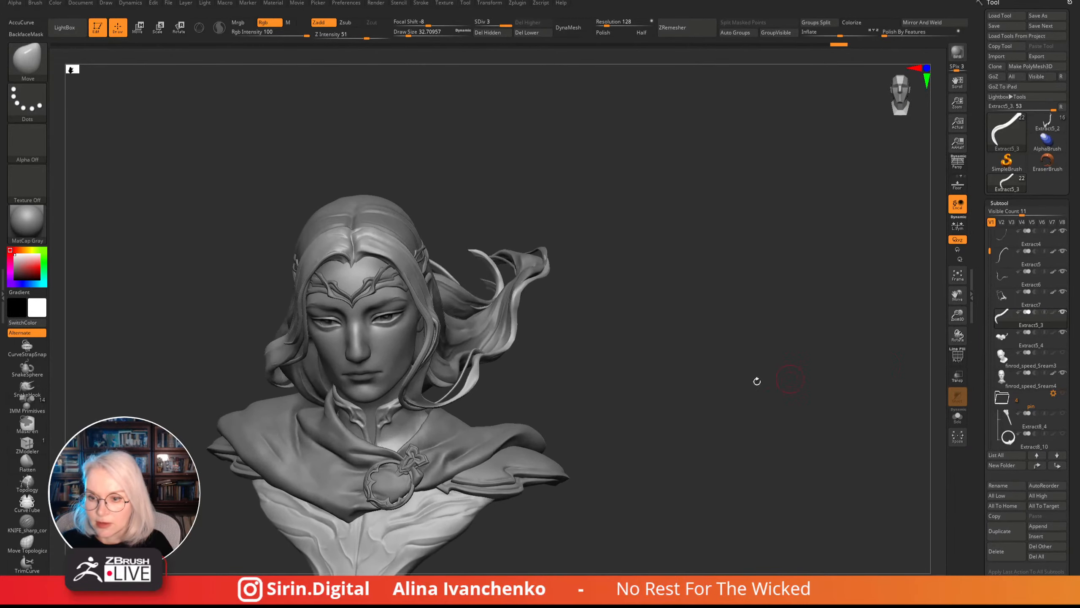
alt+right_drag(517, 381, 465, 372)
alt+click(471, 372)
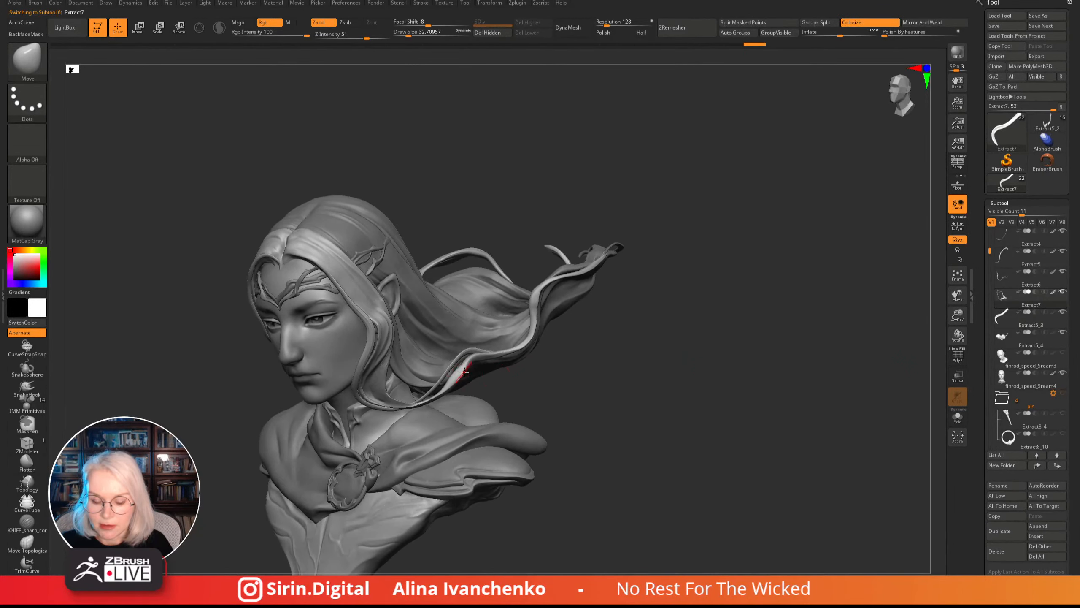
click(39, 502)
right_drag(591, 374, 560, 378)
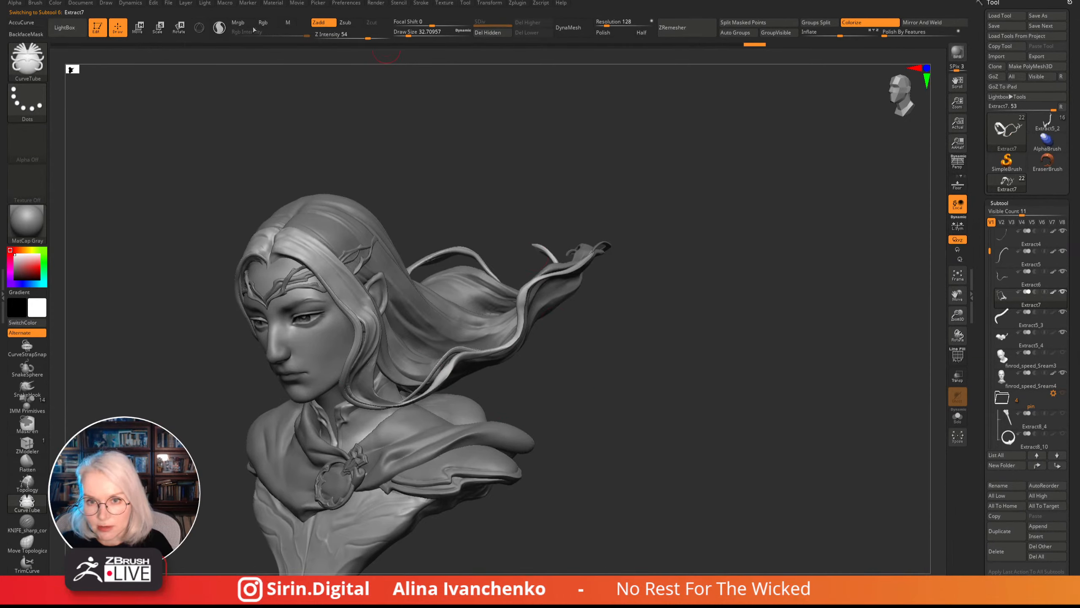
drag(411, 34, 407, 34)
- Draw a curve tube strand from the lock's base near the neck along the wavy lock toward the flowing hair
alt+right_drag(640, 369, 622, 333)
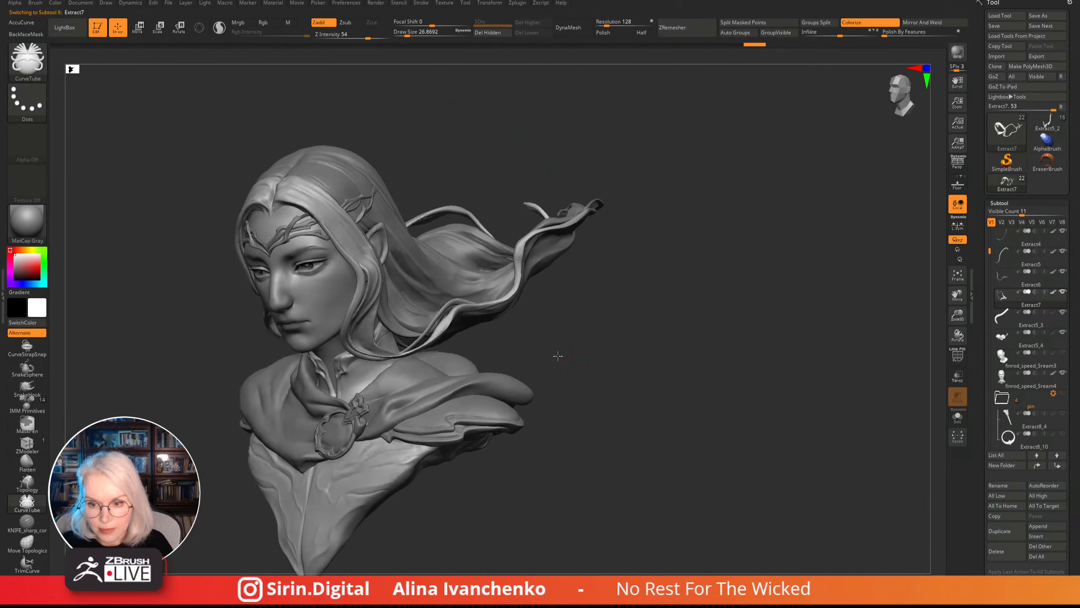
right_drag(558, 356, 583, 352)
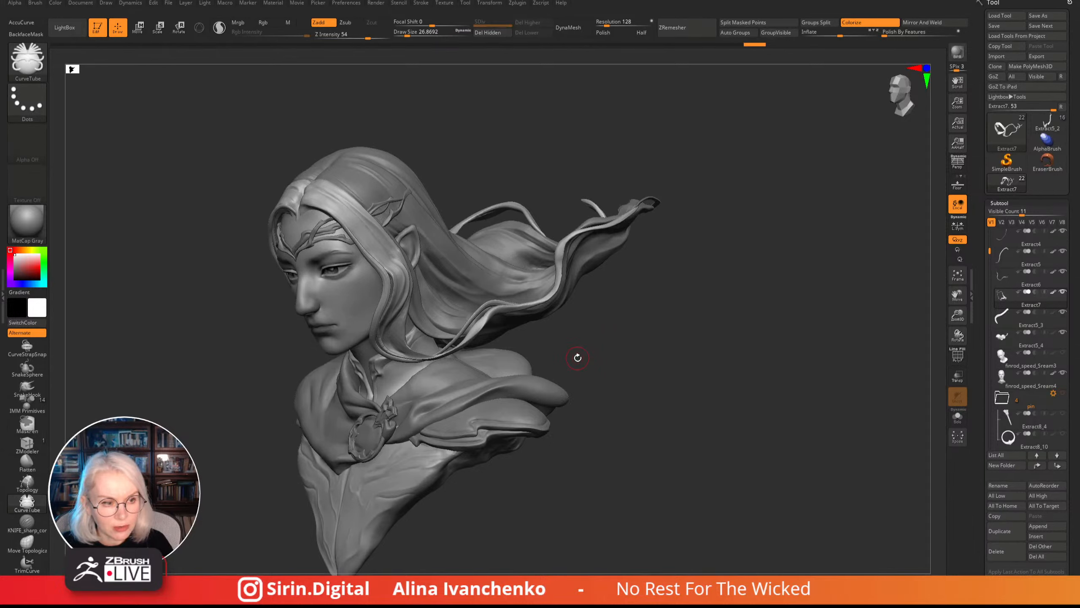
right_drag(635, 361, 748, 357)
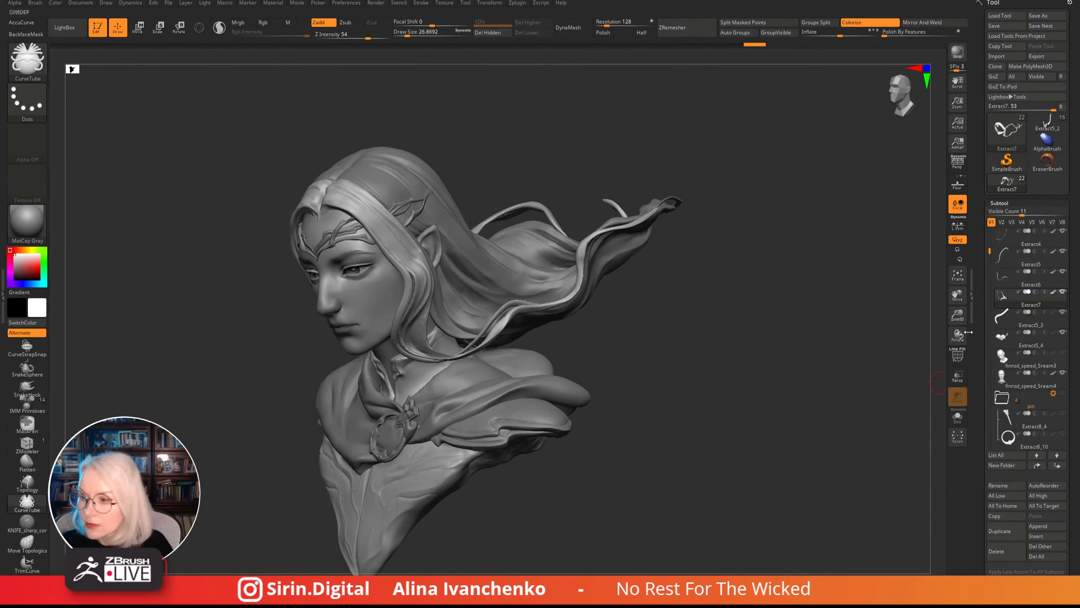
drag(958, 316, 958, 370)
drag(374, 390, 426, 384)
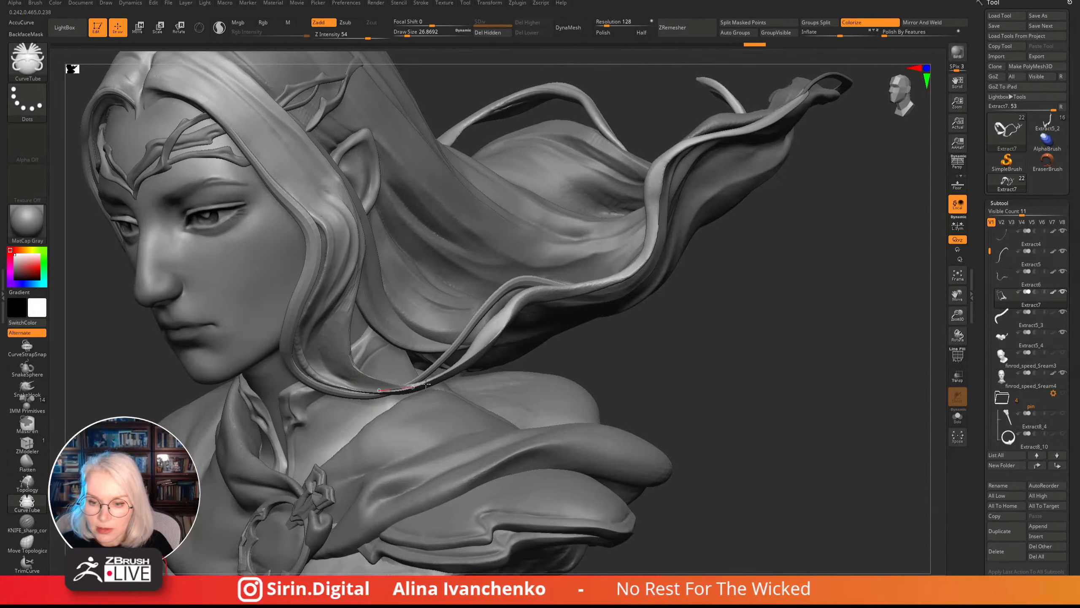
mouse_move(529, 298)
mouse_down()
mouse_move(632, 274)
mouse_move(659, 218)
mouse_up()
mouse_move(885, 295)
mouse_down()
mouse_move(856, 297)
mouse_move(831, 323)
mouse_up()
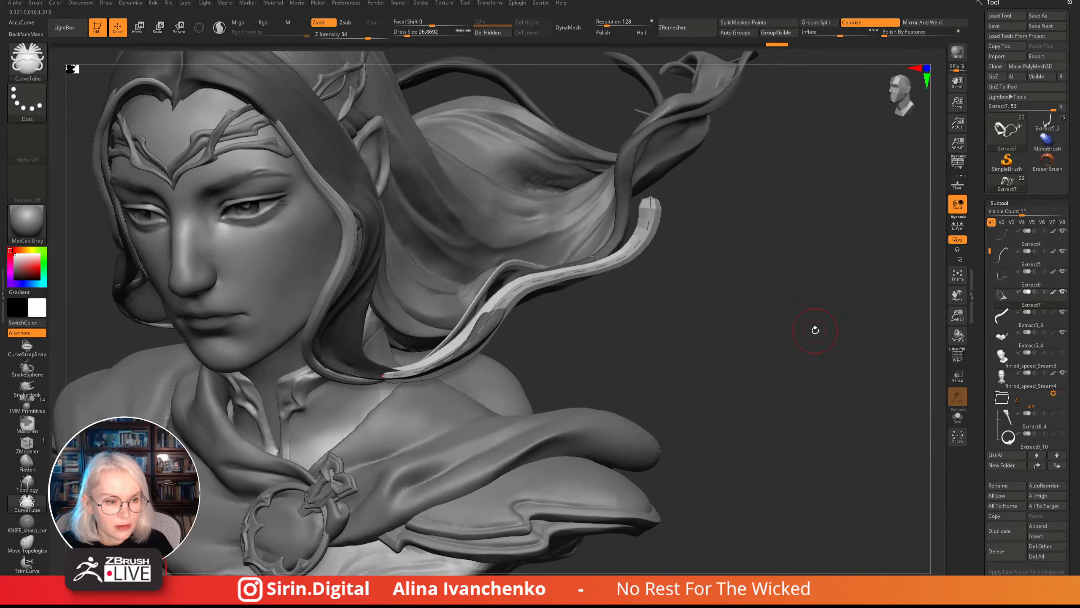
- Set the draw size to 64 and bend the new tube's free end to follow the edge of the flowing hair
mouse_move(814, 331)
mouse_down()
mouse_move(810, 349)
mouse_move(792, 351)
mouse_move(797, 362)
mouse_up()
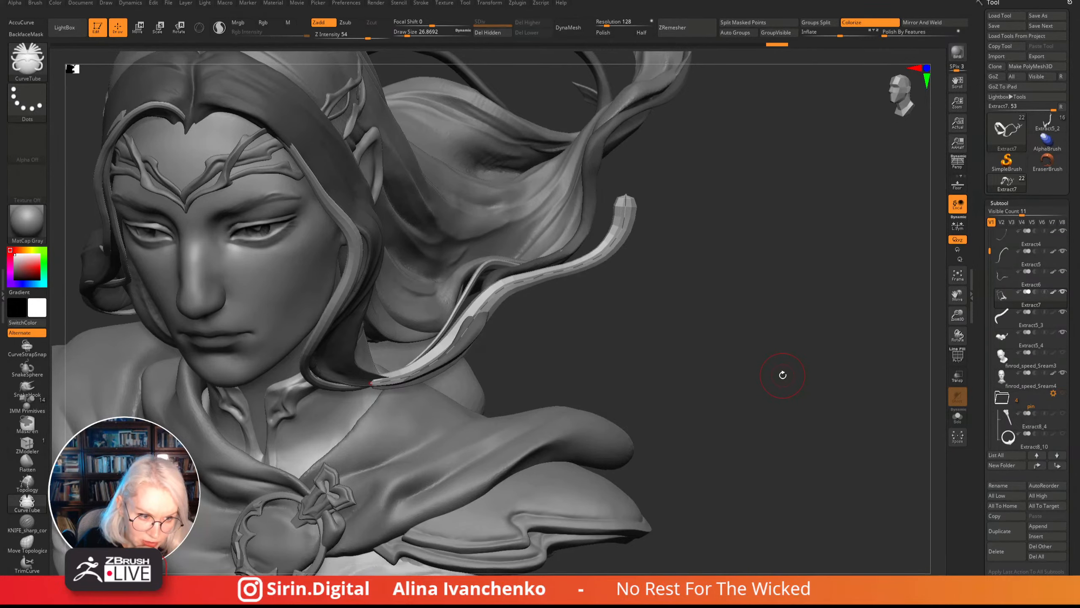
mouse_move(770, 355)
mouse_down()
mouse_move(762, 391)
mouse_move(738, 415)
mouse_move(723, 409)
mouse_up()
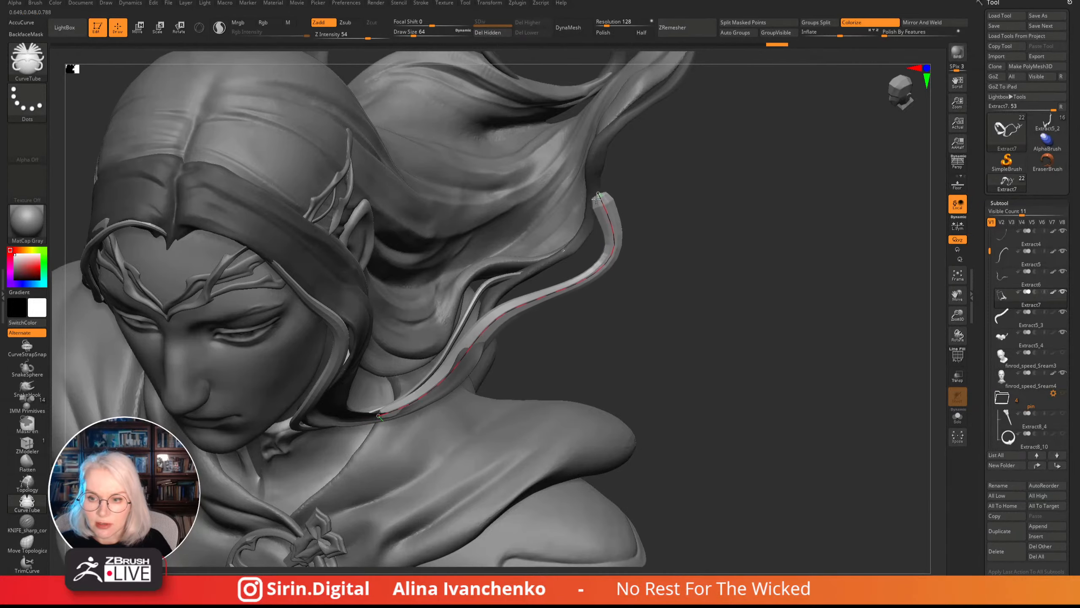
mouse_move(634, 290)
mouse_down()
mouse_move(663, 316)
mouse_move(589, 243)
mouse_up()
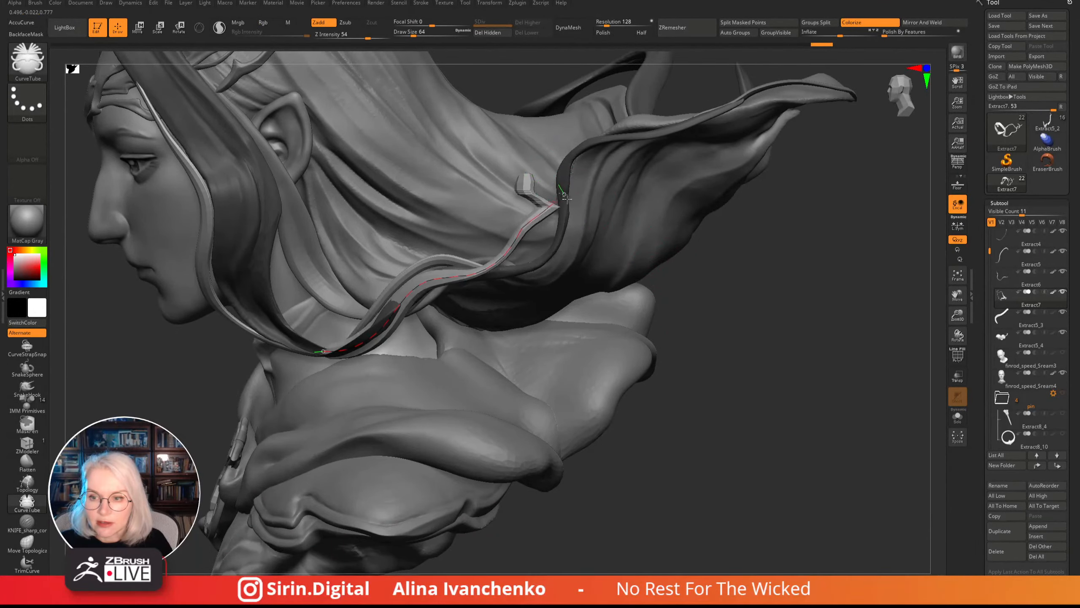
drag(566, 198, 576, 198)
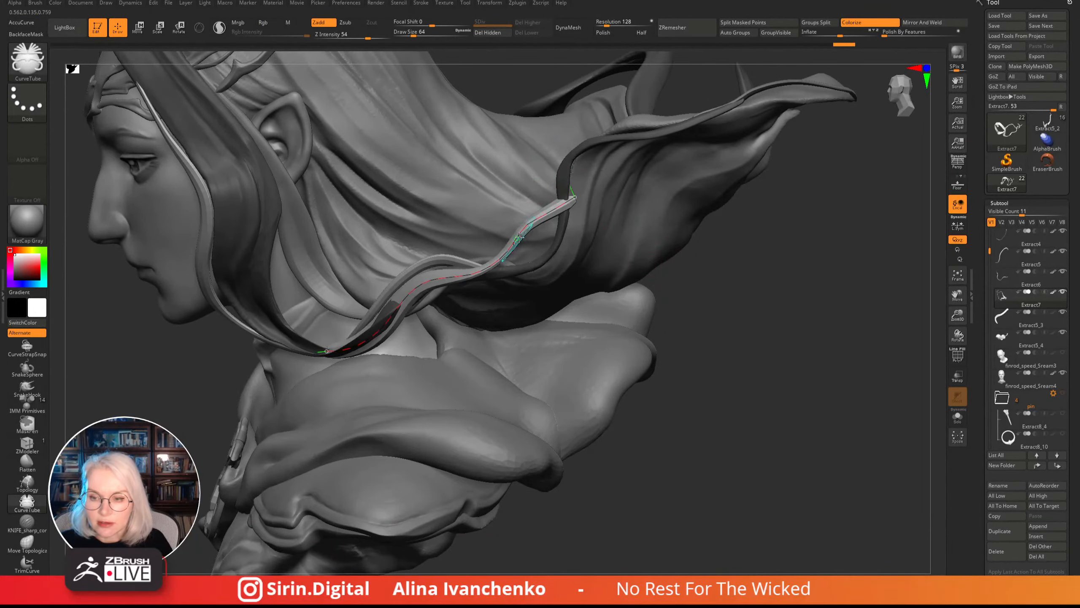
drag(556, 255, 540, 237)
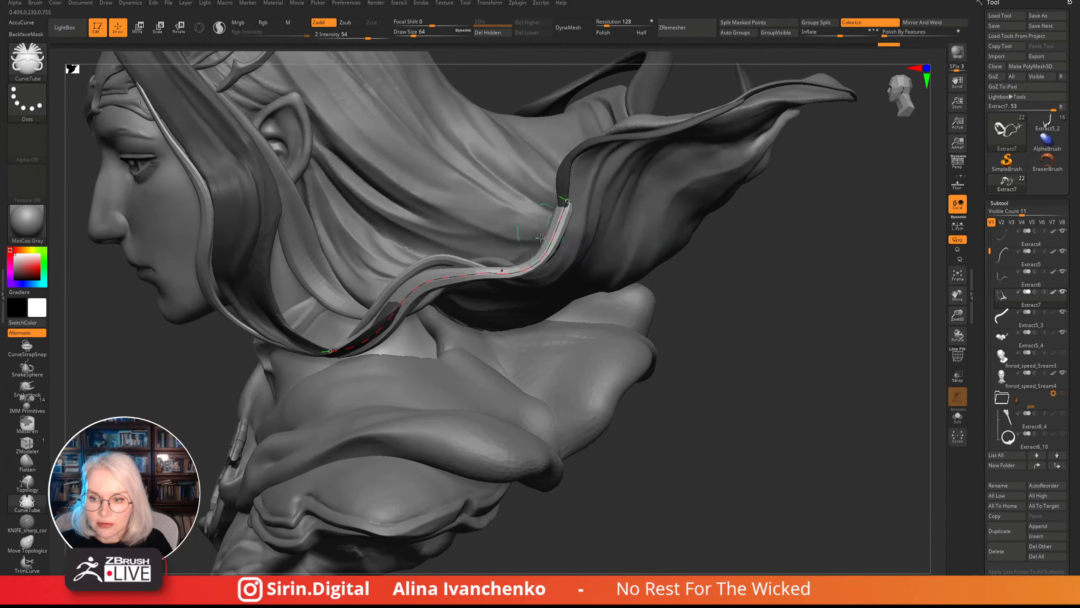
- Adjust the tube curve's start, outer bend and free end from below so the strand sits against the hair
mouse_move(710, 333)
mouse_down()
mouse_move(680, 302)
mouse_move(632, 395)
mouse_move(630, 374)
mouse_move(646, 389)
mouse_move(542, 369)
mouse_up()
drag(320, 258, 320, 268)
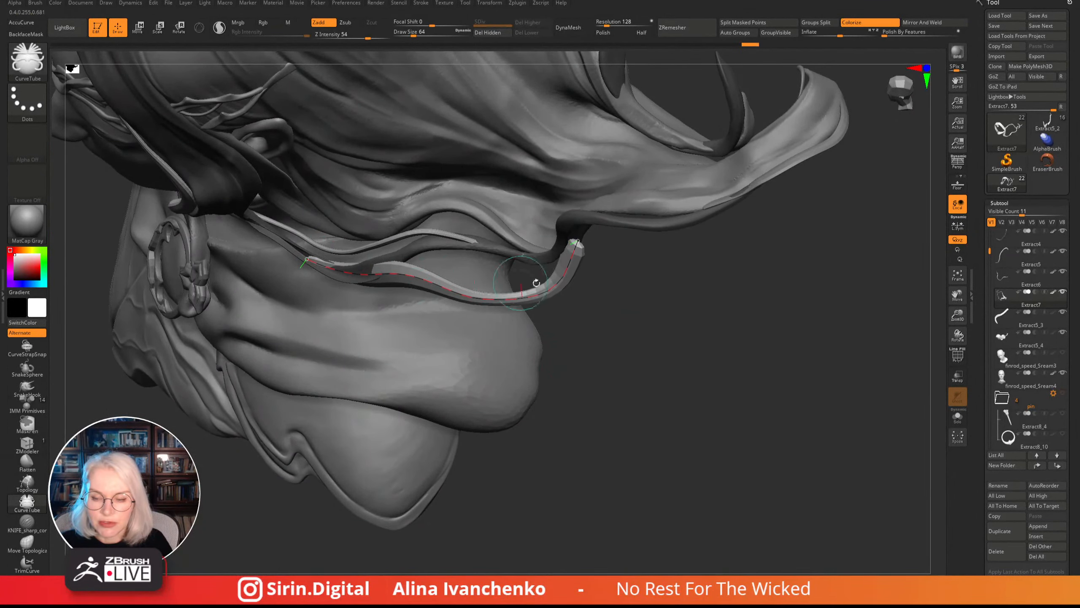
drag(549, 290, 551, 294)
drag(578, 243, 585, 236)
drag(637, 357, 519, 345)
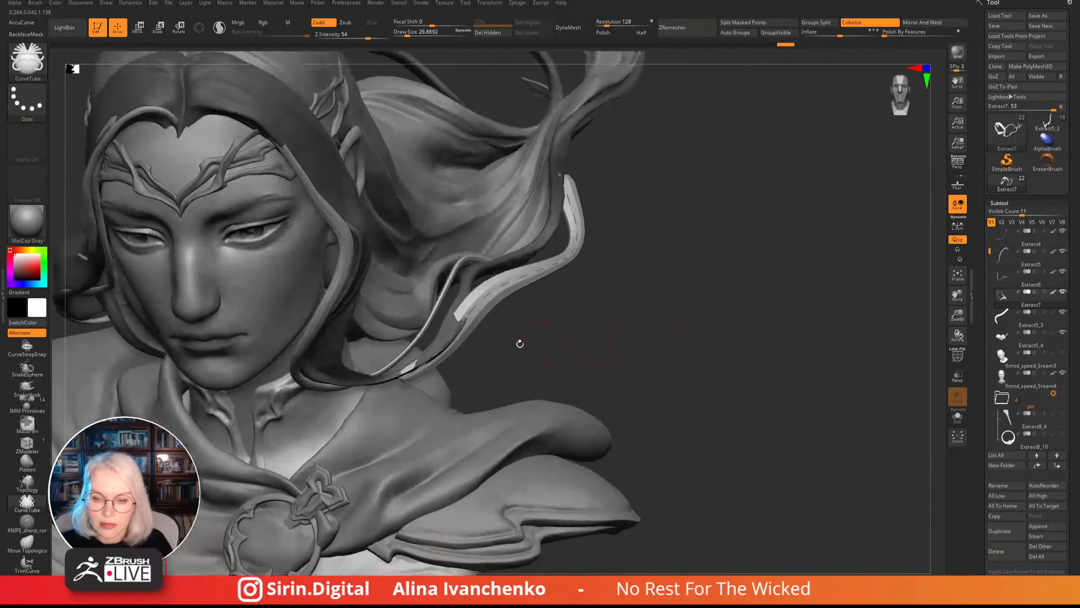
- Adjust the starting end of the tube strand near the neck with draw size about 26.87
drag(399, 370, 415, 364)
mouse_move(642, 308)
alt+mouse_down()
mouse_move(631, 344)
mouse_move(595, 359)
mouse_move(612, 366)
mouse_move(604, 307)
mouse_move(630, 364)
mouse_move(679, 356)
alt+mouse_up()
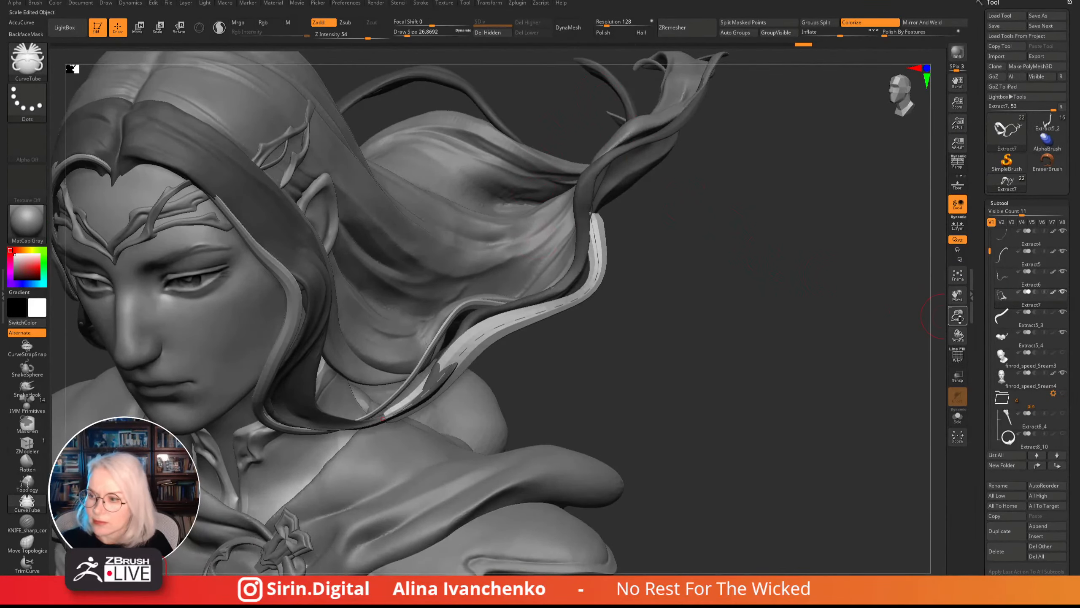
drag(958, 315, 870, 297)
drag(646, 330, 587, 340)
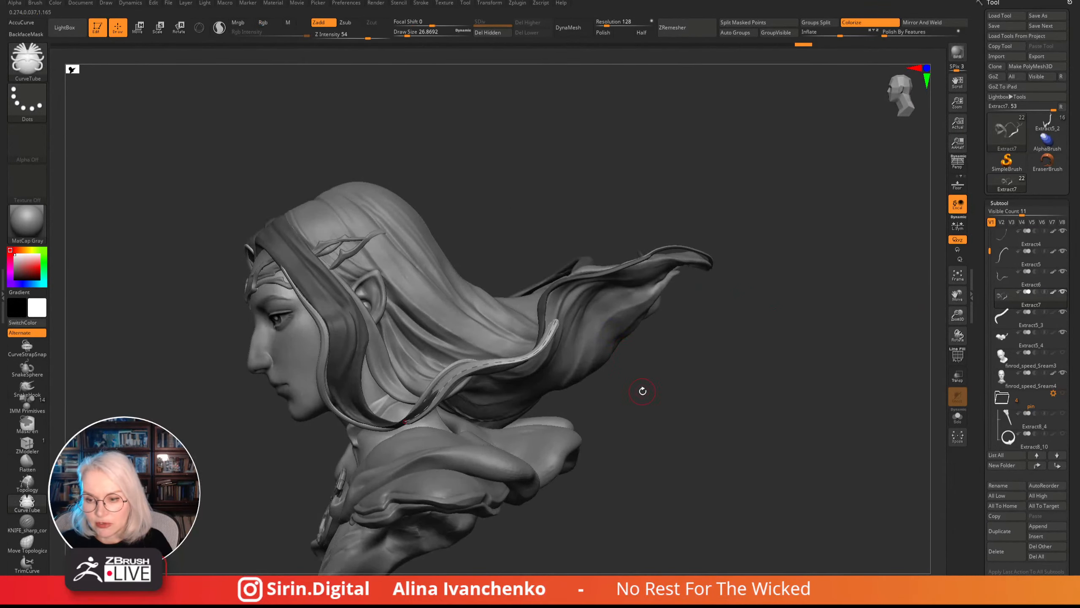
- Thin the new tube strand by updating its curve with a draw size of about 14.2
drag(642, 391, 622, 416)
mouse_move(582, 417)
mouse_down()
mouse_move(564, 434)
mouse_move(561, 372)
mouse_move(547, 391)
mouse_move(555, 378)
mouse_move(545, 361)
mouse_move(590, 361)
mouse_move(580, 342)
mouse_up()
text(64)
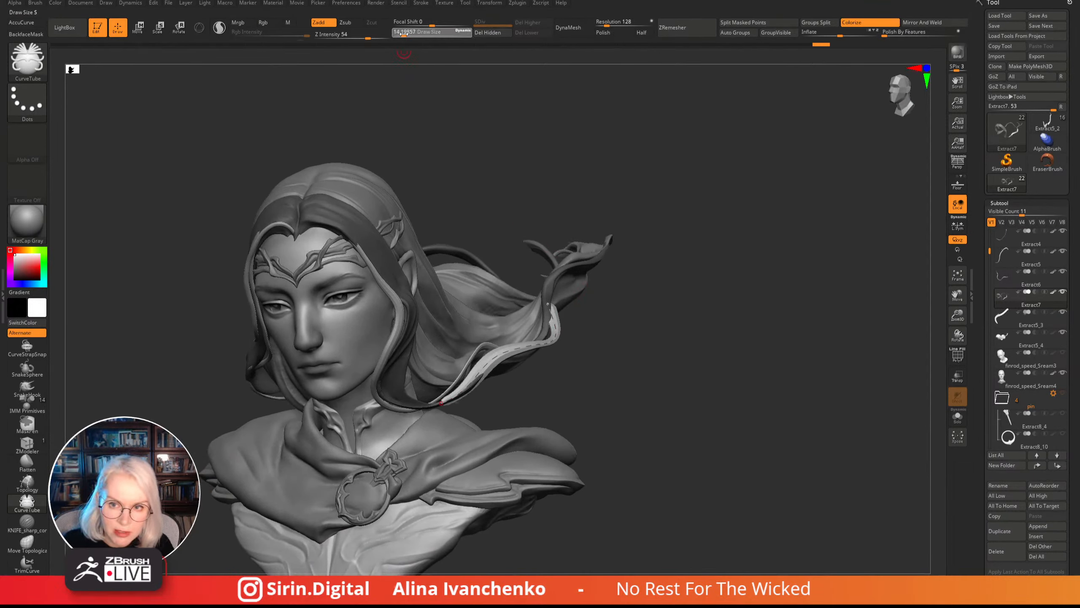
key(Return)
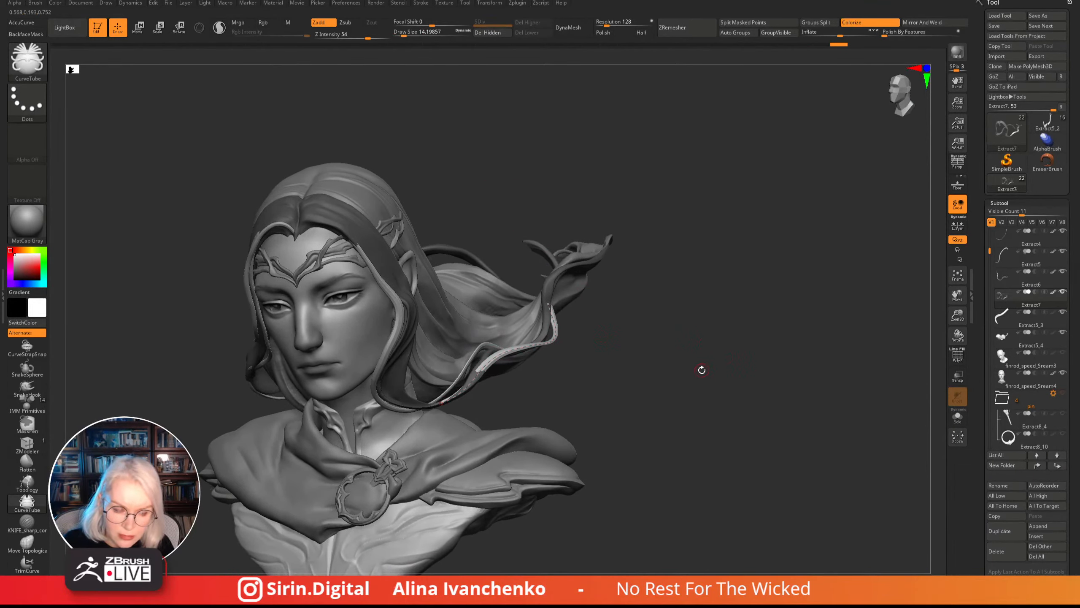
- Examine the thinned tube strand's path along the side lock from the front, side and three-quarter angles
alt+drag(701, 369, 710, 363)
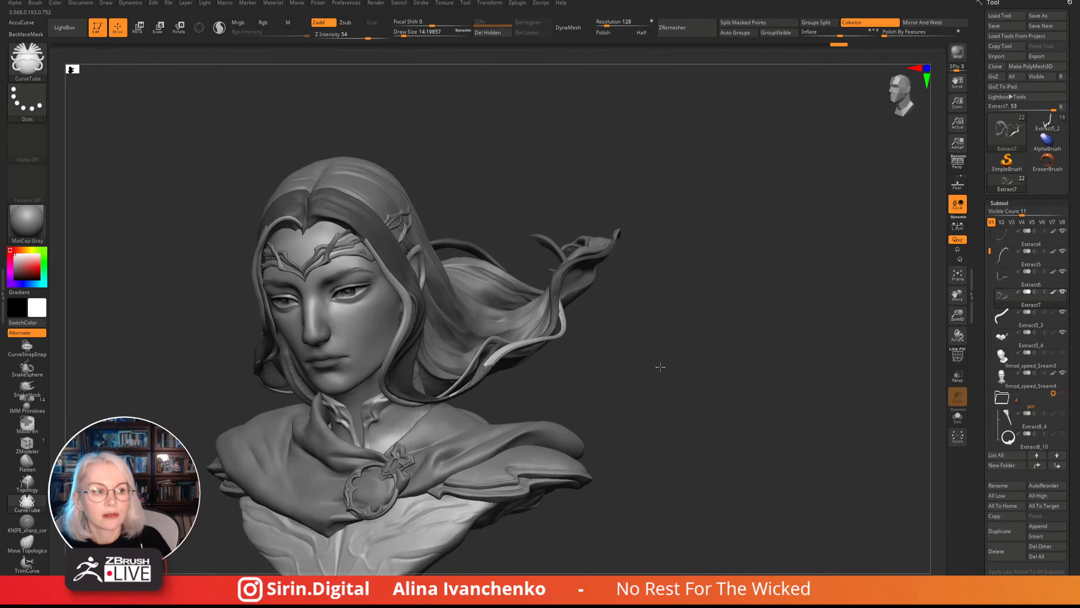
drag(653, 372, 848, 342)
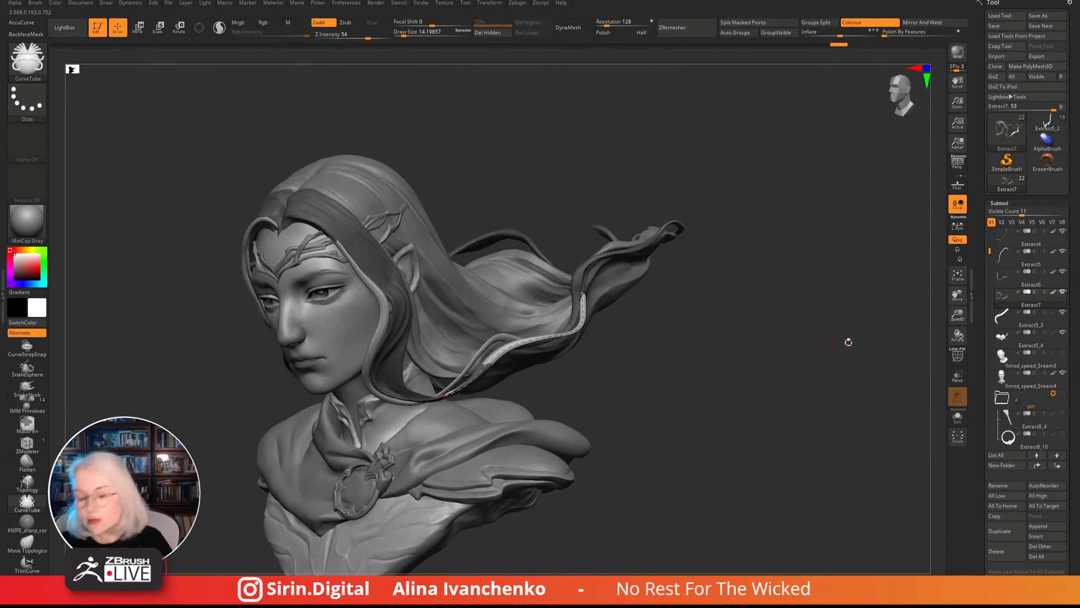
drag(958, 317, 701, 382)
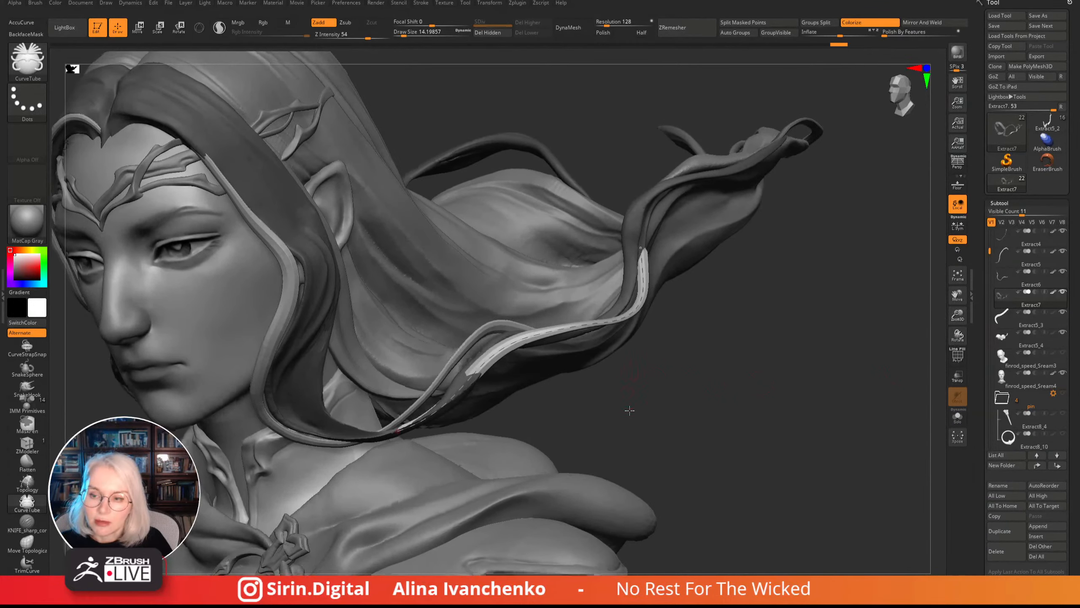
drag(630, 409, 418, 427)
drag(639, 350, 601, 212)
drag(600, 295, 783, 293)
drag(795, 366, 838, 383)
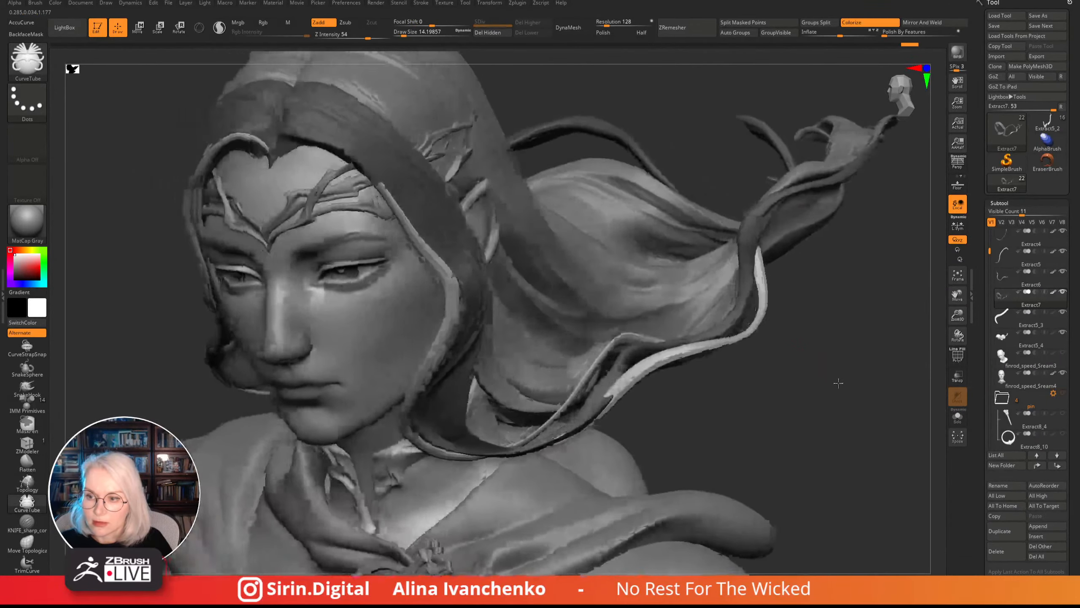
alt+drag(801, 344, 552, 297)
drag(957, 315, 704, 309)
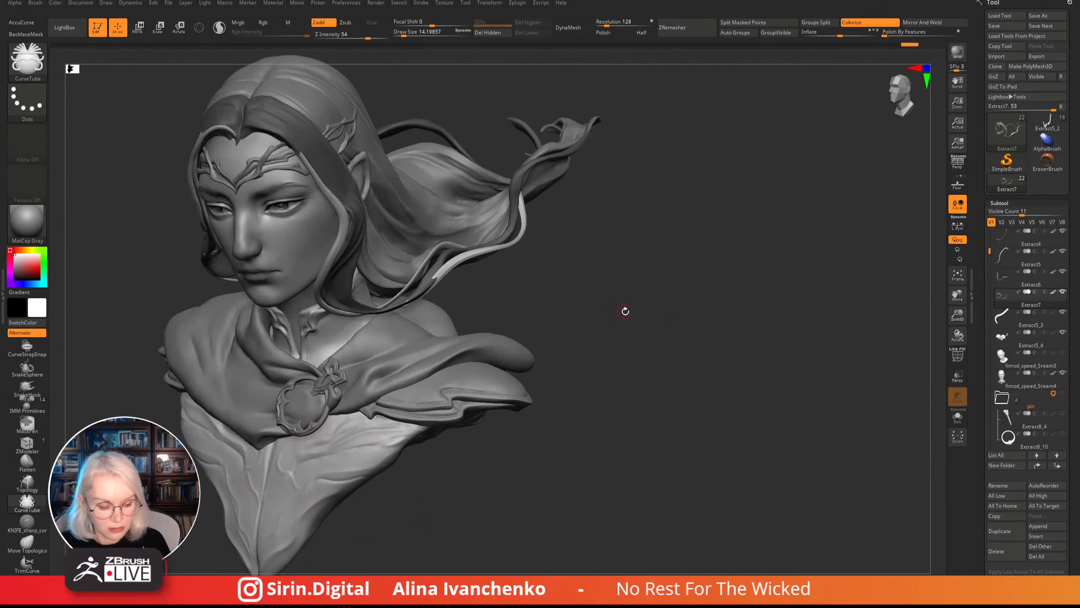
- Shape the new strand with the Move brush at draw size about 108.2, adjusting its base near the neck and its free end
key(b)
key(m)
key(v)
drag(625, 311, 556, 266)
drag(405, 34, 420, 34)
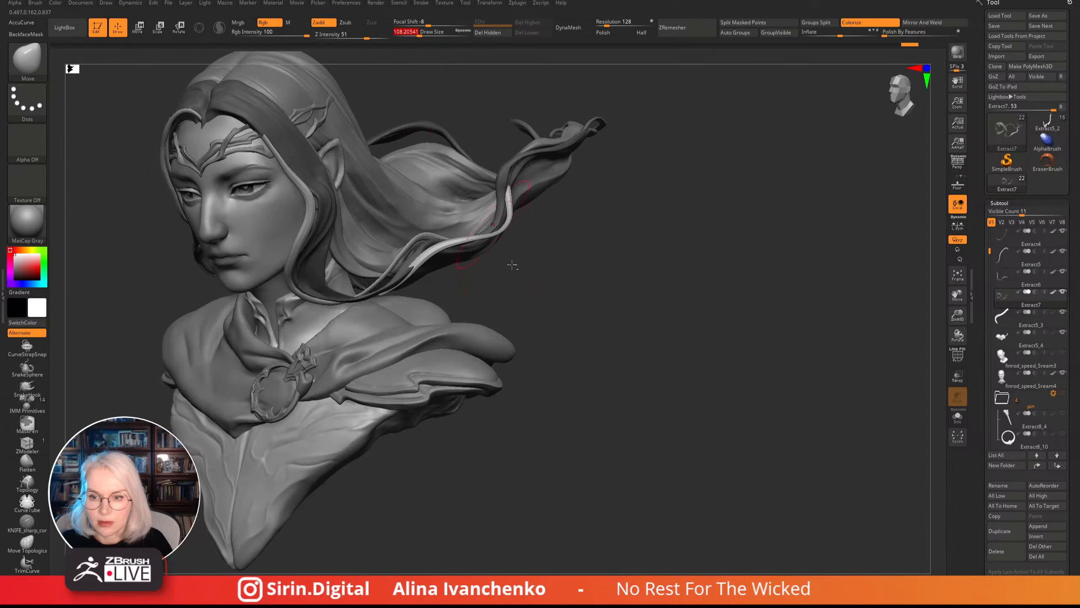
drag(512, 265, 415, 302)
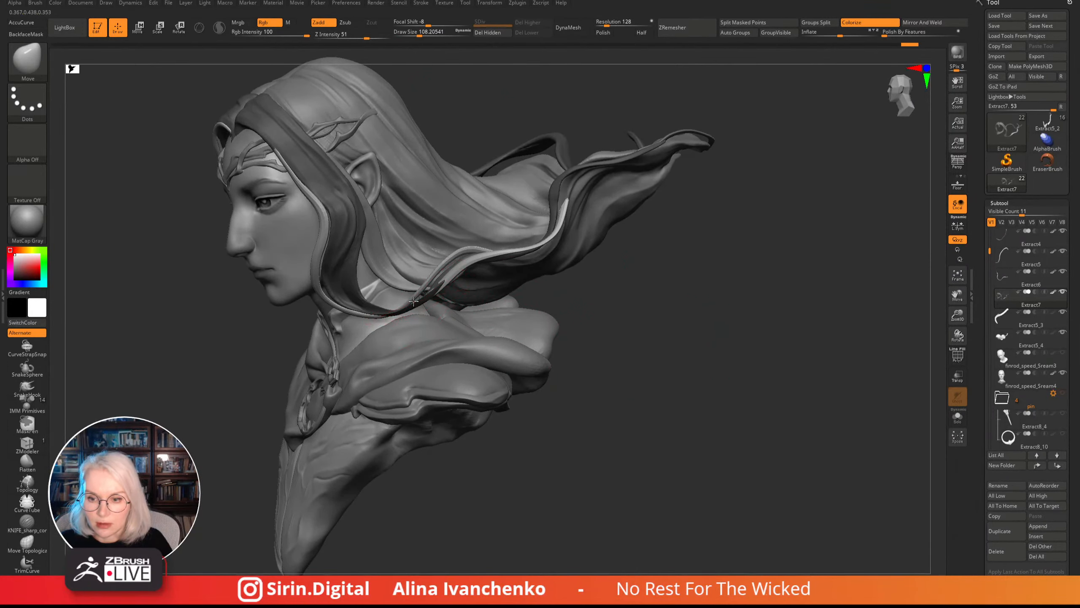
mouse_move(579, 297)
mouse_down()
mouse_move(590, 301)
mouse_move(562, 357)
mouse_move(427, 304)
mouse_move(462, 290)
mouse_up()
drag(575, 247, 581, 289)
drag(540, 192, 542, 181)
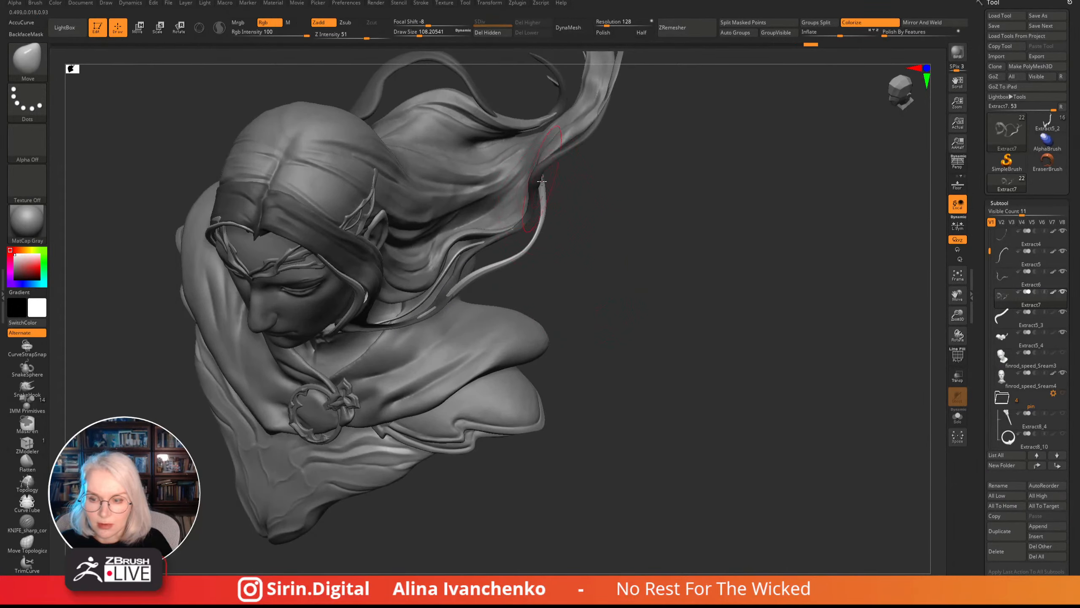
drag(604, 239, 656, 285)
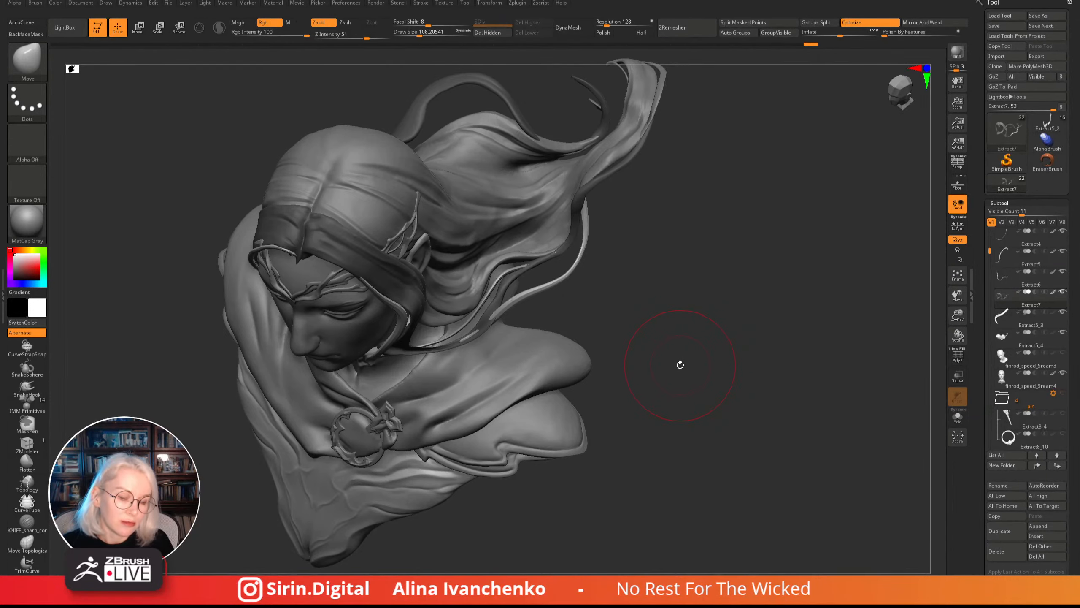
- Pull the strand's middle and free end toward the edge of the flowing hair, working from the side and from below
mouse_move(680, 365)
mouse_down()
mouse_move(696, 311)
mouse_move(659, 340)
mouse_move(631, 306)
mouse_up()
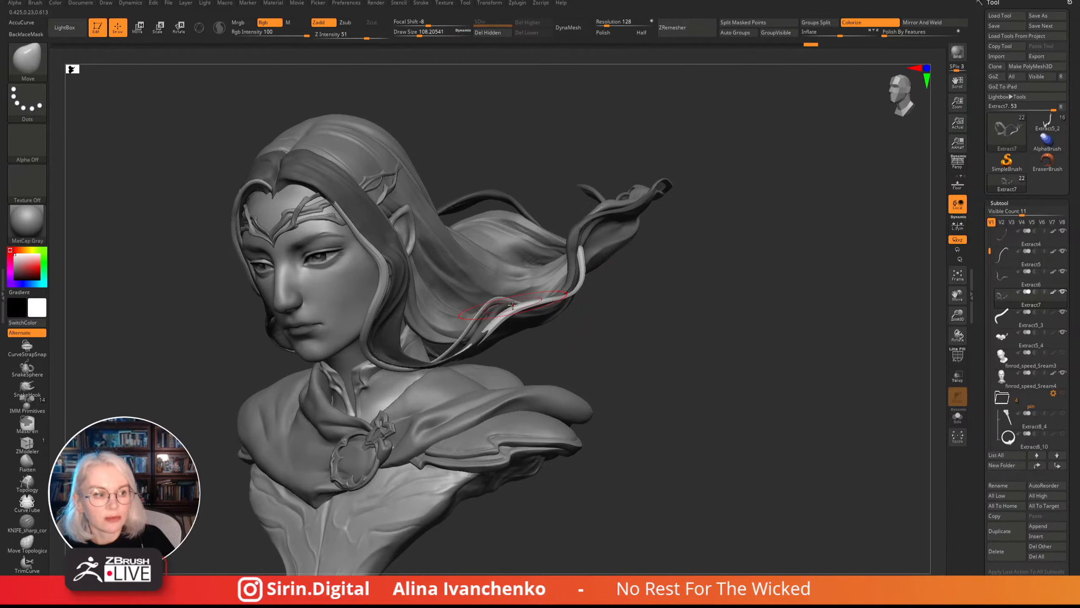
mouse_move(636, 314)
mouse_down()
mouse_move(631, 362)
mouse_move(571, 224)
mouse_up()
drag(621, 269, 575, 225)
mouse_move(575, 225)
right_down()
mouse_move(586, 246)
mouse_move(589, 213)
right_up()
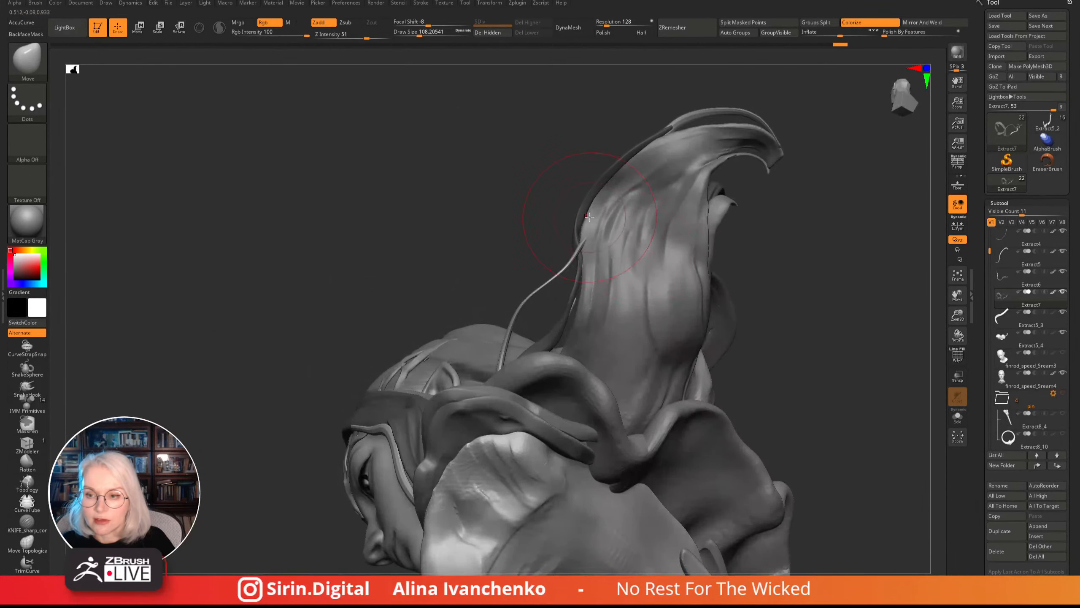
mouse_move(590, 212)
mouse_down()
mouse_move(580, 192)
mouse_move(580, 212)
mouse_up()
mouse_move(540, 161)
mouse_down()
mouse_move(695, 272)
mouse_move(694, 253)
mouse_move(599, 219)
mouse_up()
mouse_move(702, 260)
mouse_down()
mouse_move(625, 251)
mouse_move(593, 215)
mouse_up()
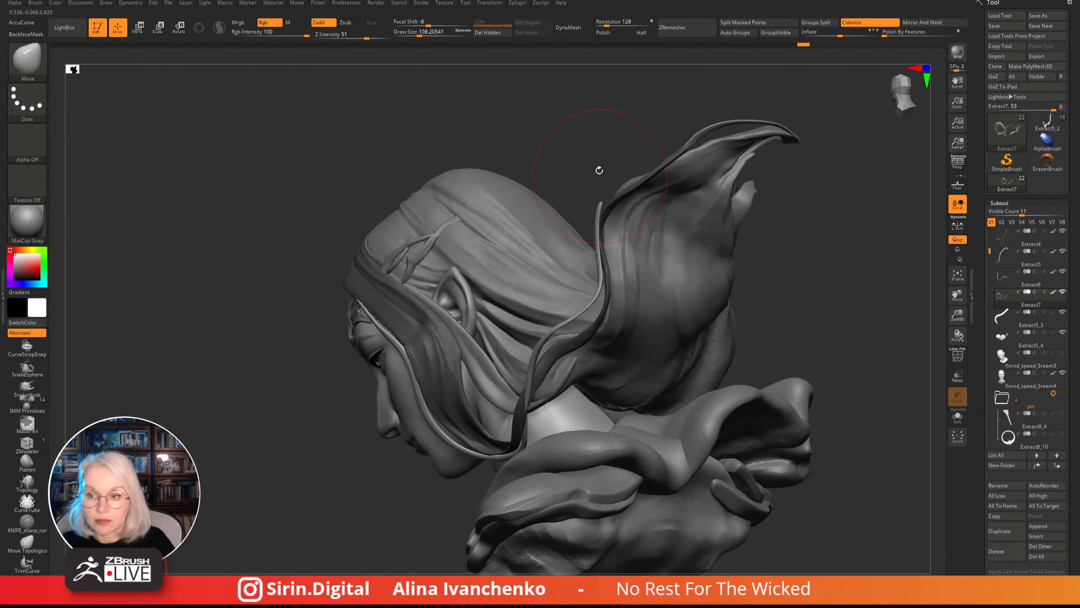
- Tuck the strand's free end onto the edge of the flowing hair with the Move brush at draw size about 64.9
click(414, 35)
mouse_move(582, 100)
alt+mouse_down()
mouse_move(457, 120)
mouse_move(471, 122)
alt+mouse_up()
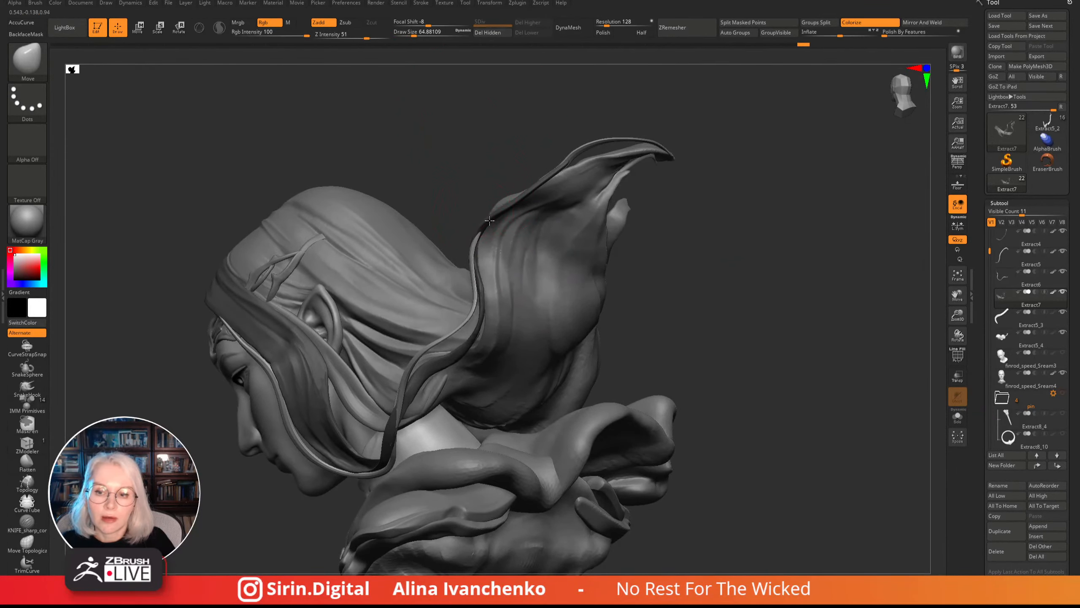
drag(640, 252, 450, 237)
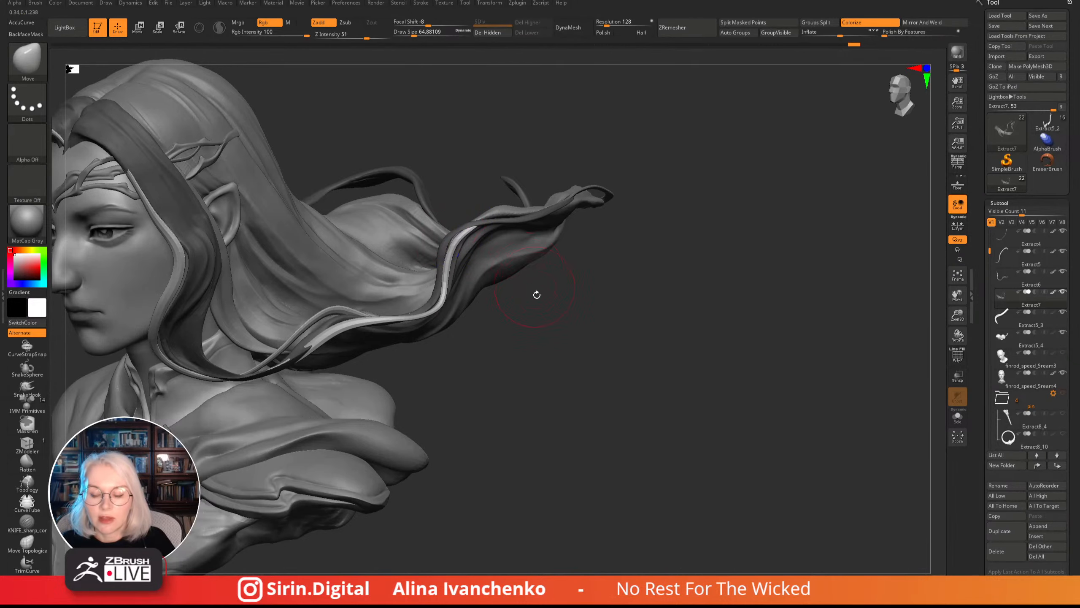
drag(536, 294, 455, 233)
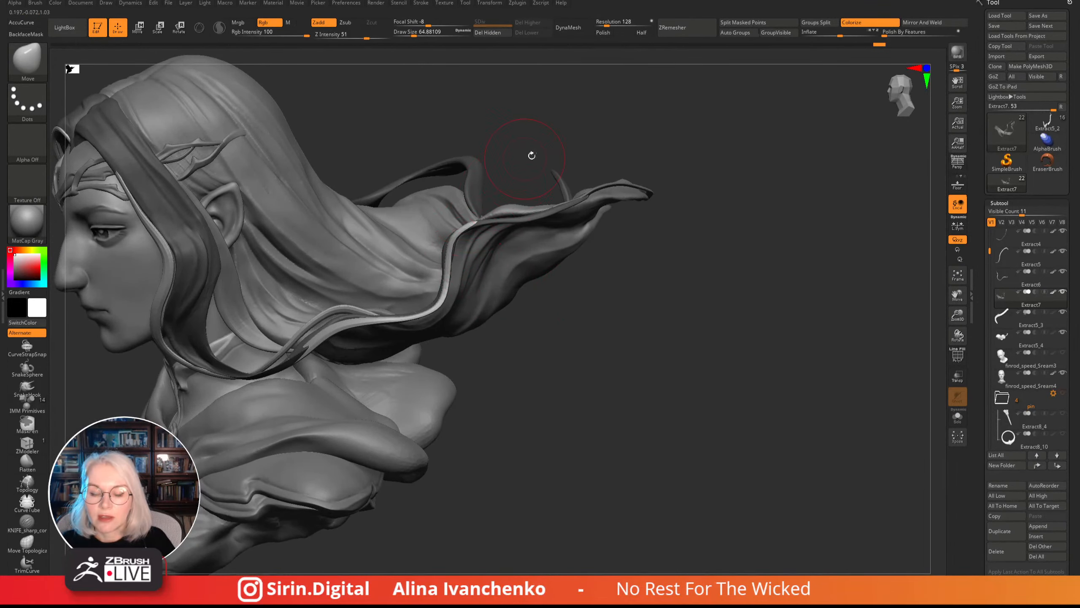
- Quick-save the project and split the masked points of the Extract7 subtool into a separate subtool
mouse_move(530, 159)
mouse_down()
mouse_move(608, 267)
mouse_move(736, 295)
mouse_move(701, 316)
mouse_move(709, 306)
mouse_move(665, 244)
mouse_move(715, 268)
mouse_move(718, 256)
mouse_move(647, 302)
mouse_move(683, 251)
mouse_up()
key(ctrl)
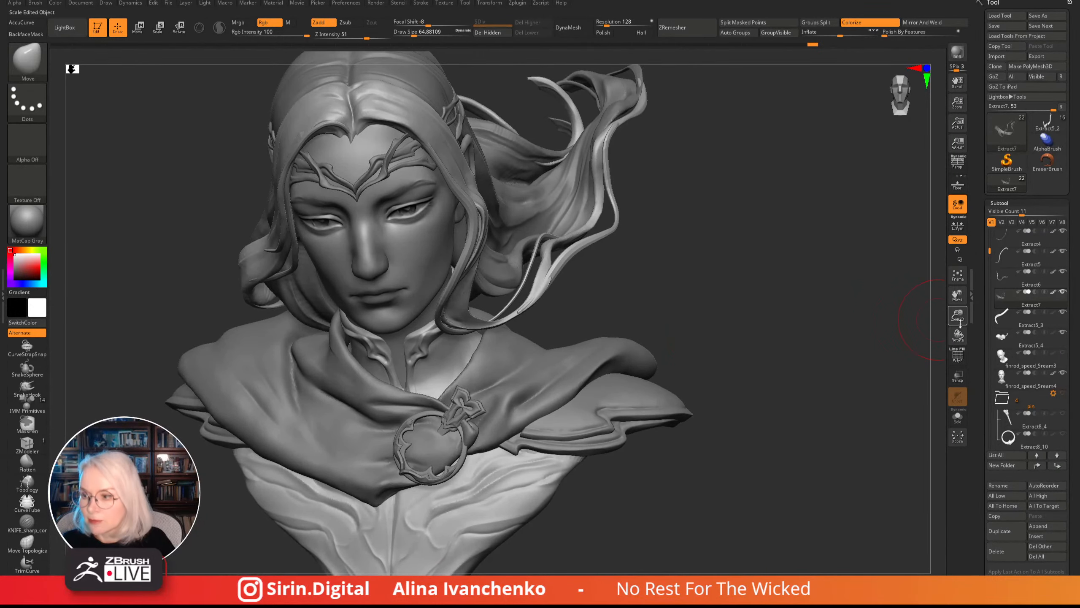
click(952, 276)
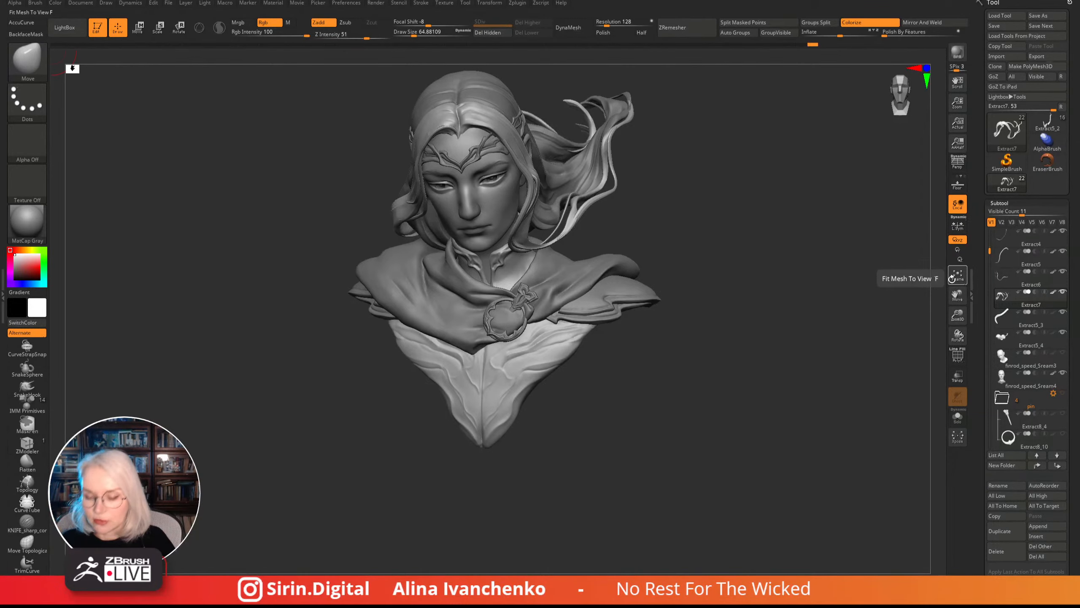
mouse_move(728, 230)
mouse_down()
mouse_move(656, 285)
mouse_move(666, 322)
mouse_move(644, 307)
mouse_up()
key(ctrl)
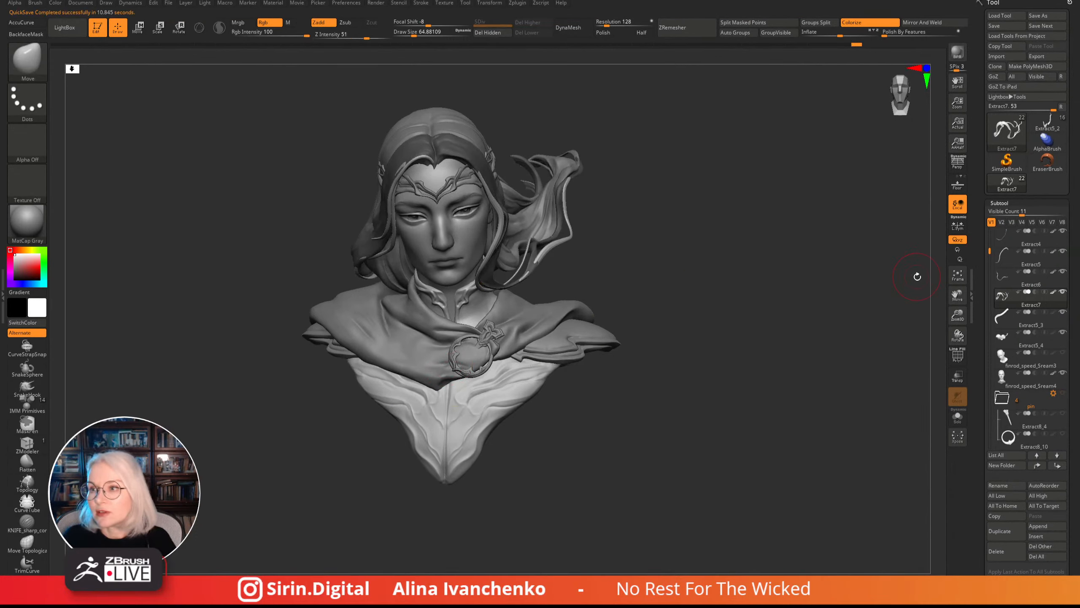
click(748, 23)
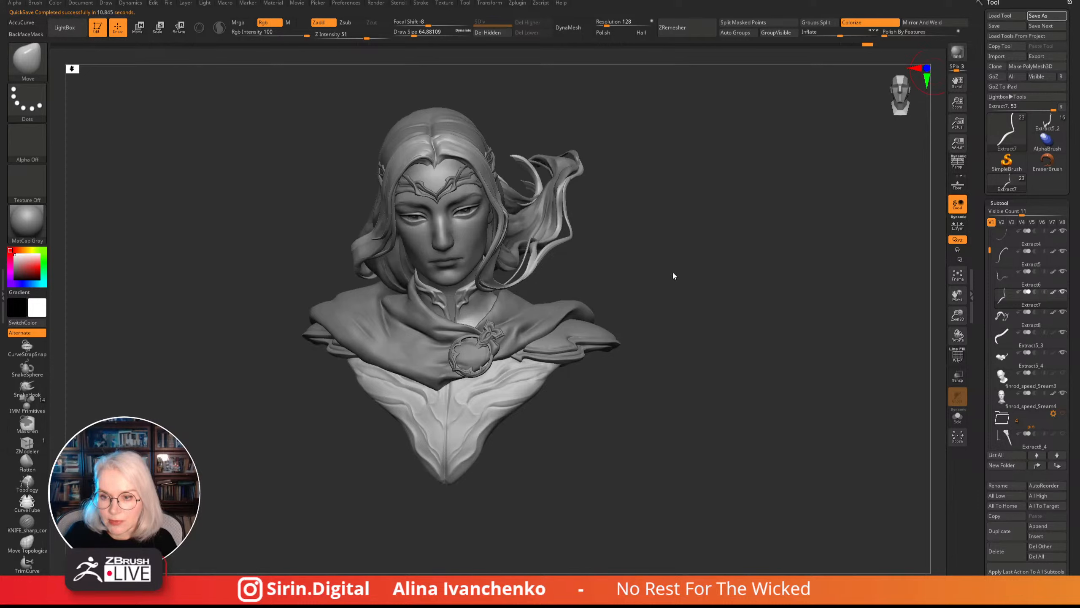
drag(682, 277, 681, 274)
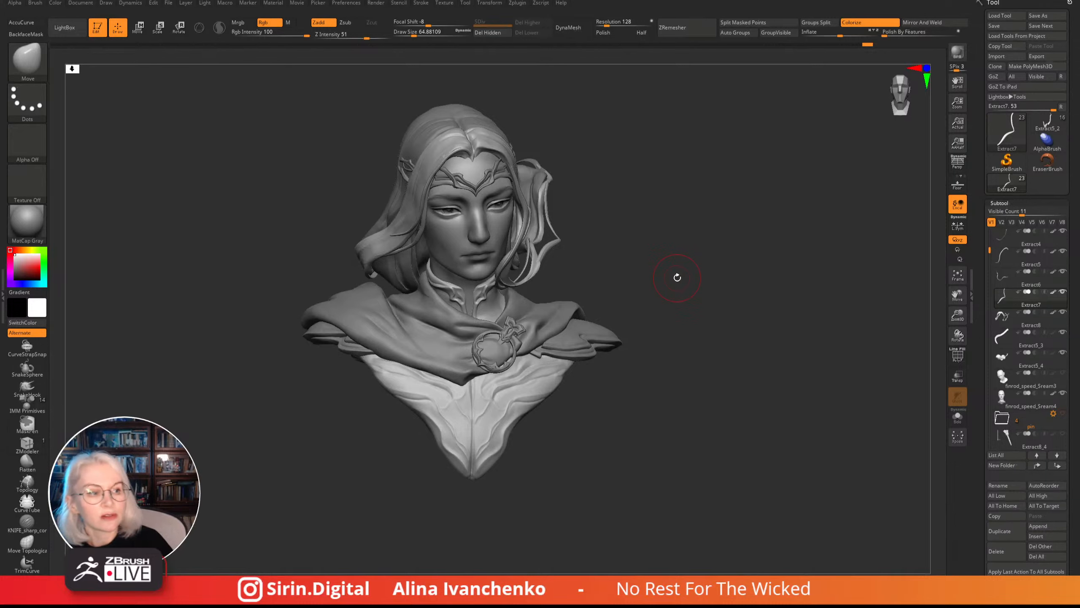
mouse_move(730, 349)
mouse_down()
mouse_move(724, 360)
mouse_move(739, 373)
mouse_up()
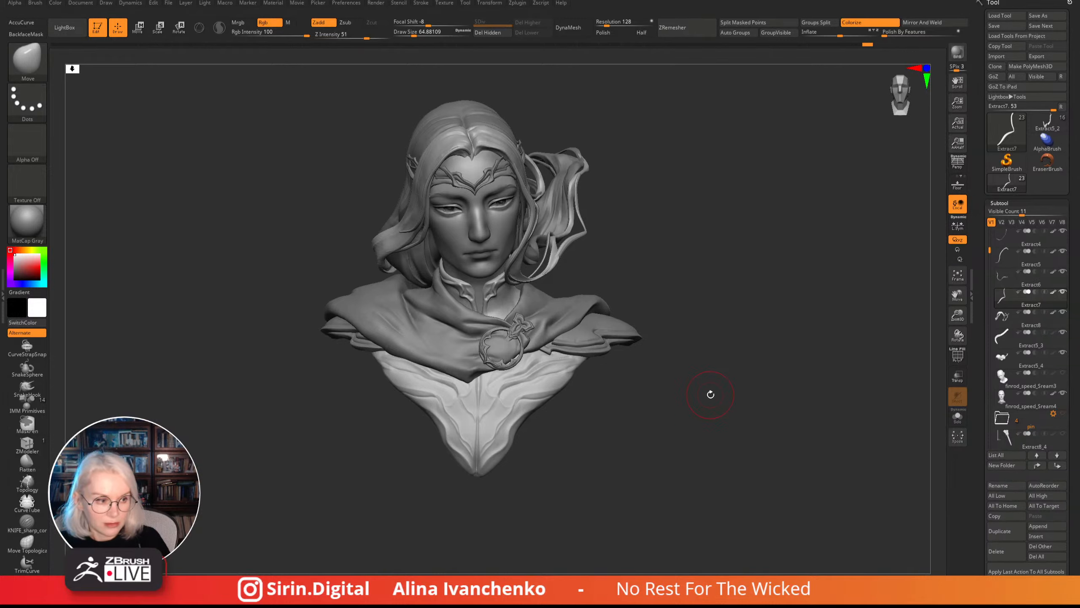
drag(711, 393, 714, 393)
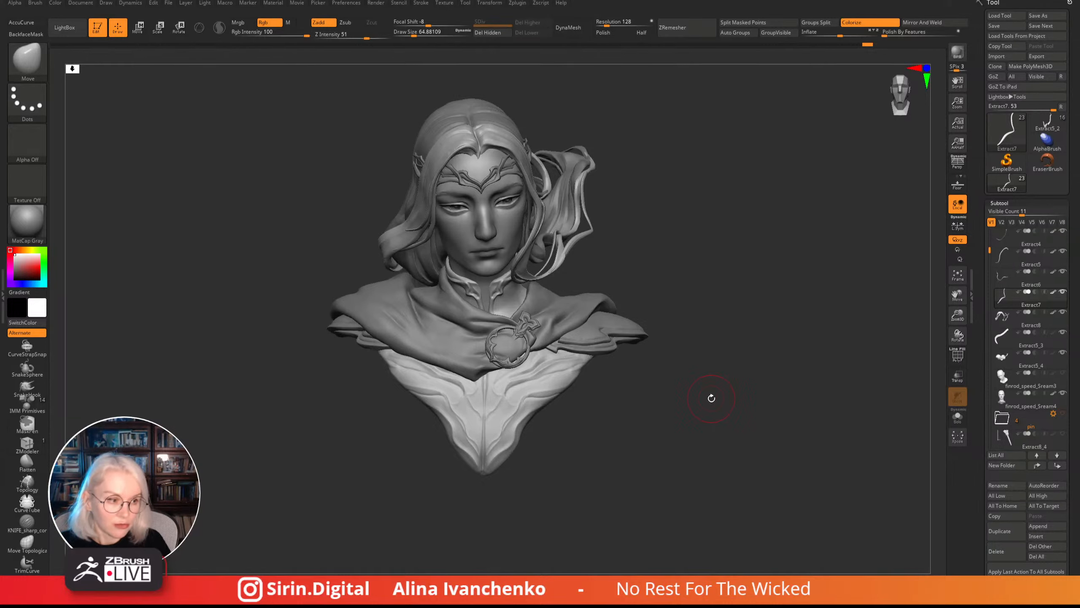
mouse_move(711, 398)
mouse_down()
mouse_move(676, 410)
mouse_move(671, 434)
mouse_up()
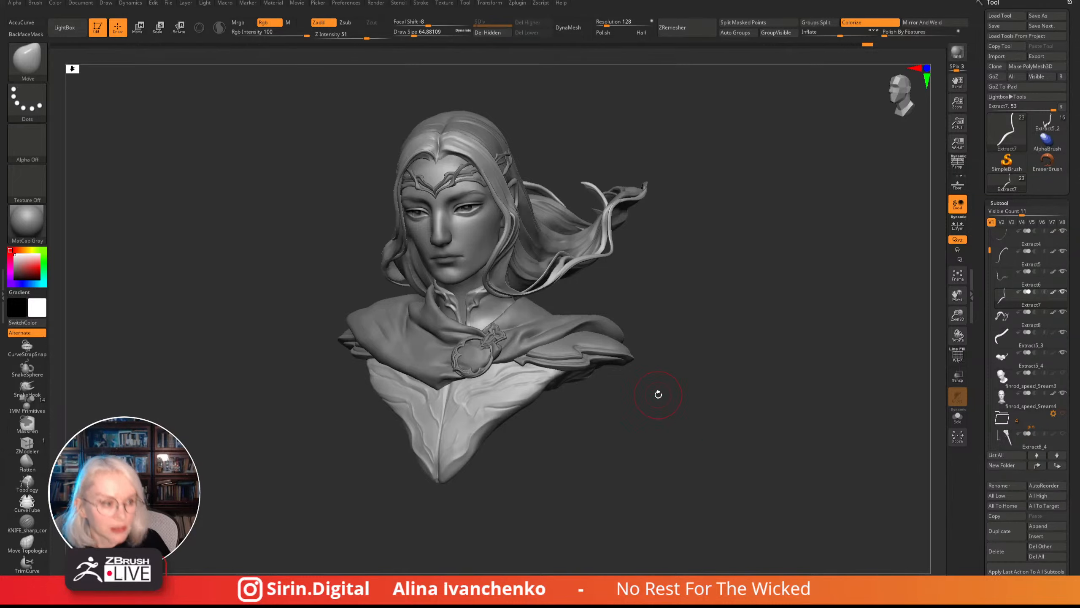
- Reshape the separated strand from above and the side with Move at draw size about 119.8, and smooth it near its base
mouse_move(627, 378)
mouse_down()
mouse_move(639, 381)
mouse_move(618, 428)
mouse_move(605, 413)
mouse_up()
drag(610, 282, 439, 80)
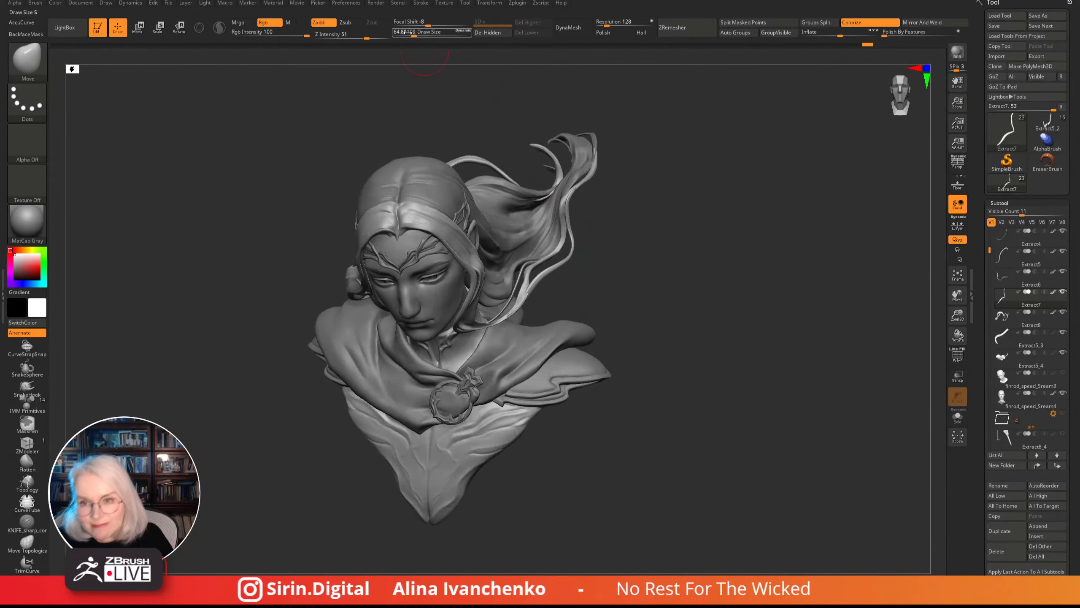
drag(668, 325, 578, 314)
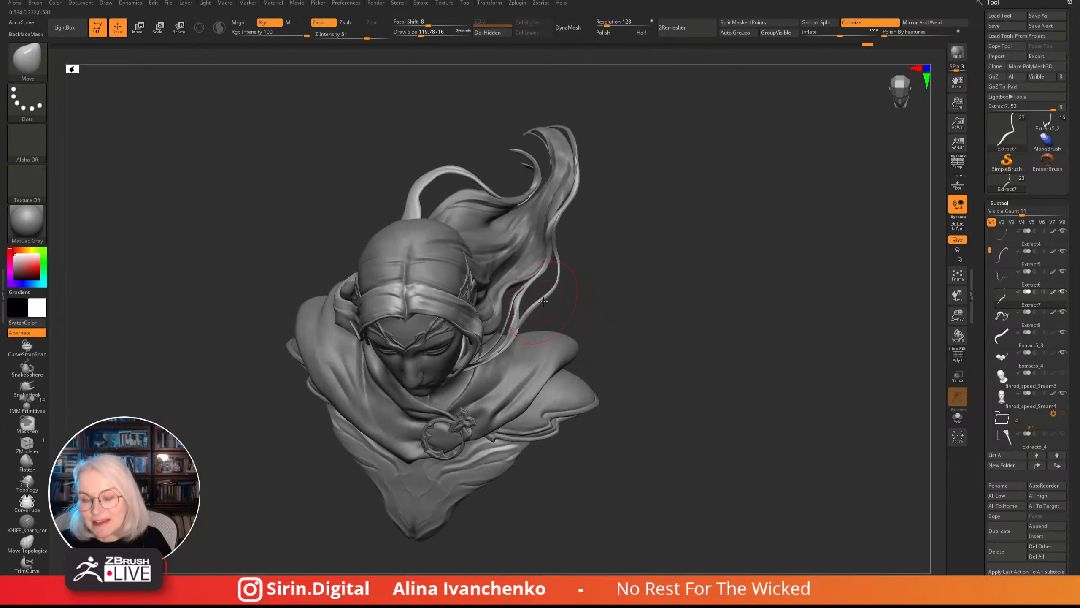
key(shift)
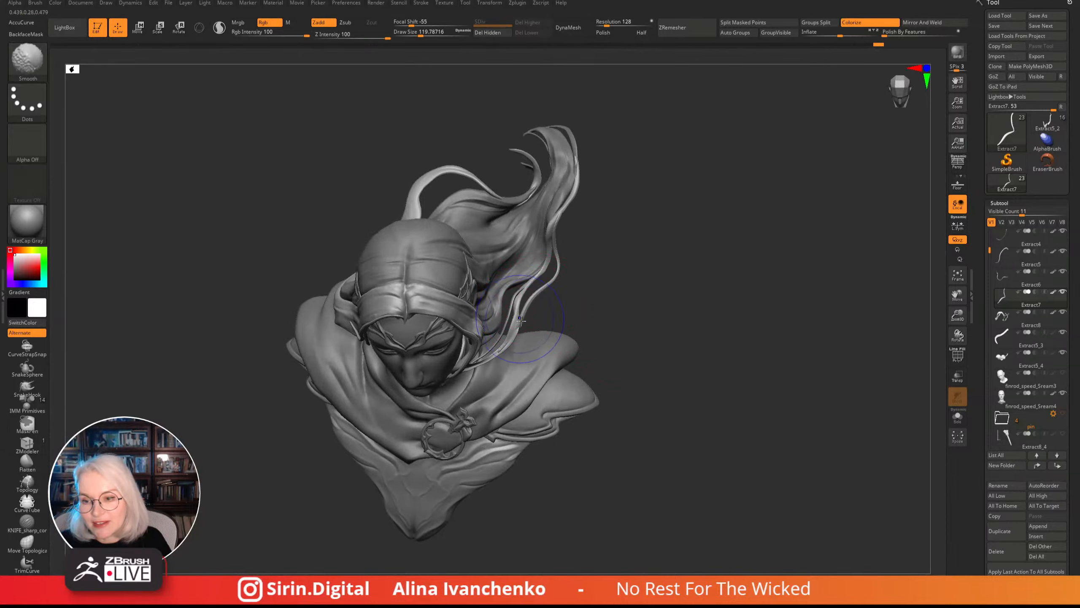
mouse_move(608, 376)
mouse_down()
mouse_move(566, 297)
mouse_move(493, 323)
mouse_move(562, 338)
mouse_move(536, 288)
mouse_move(505, 330)
mouse_up()
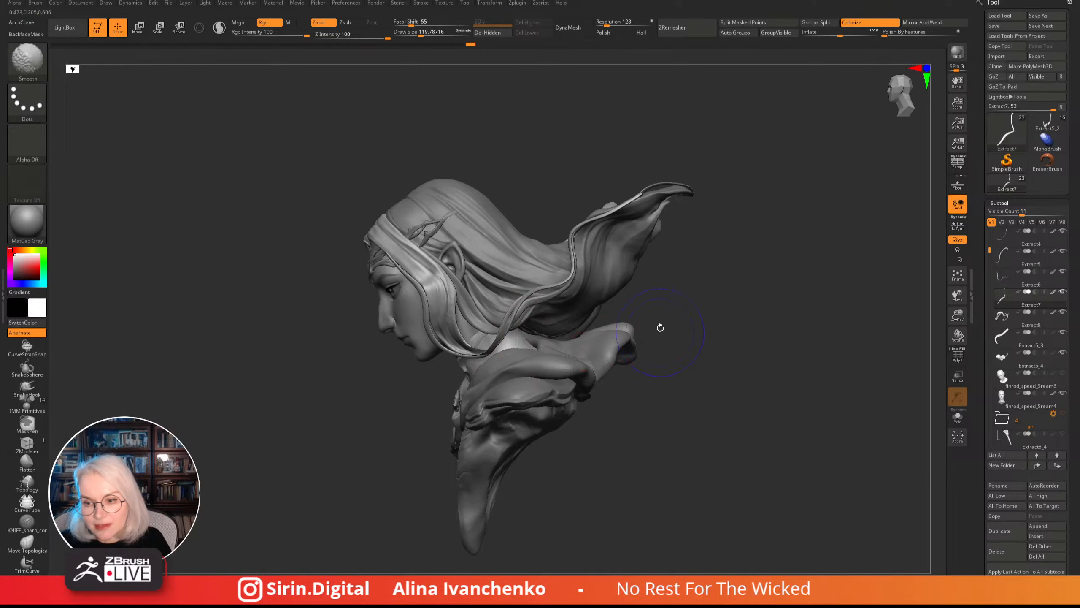
mouse_move(658, 326)
mouse_down()
mouse_move(779, 333)
mouse_move(634, 306)
mouse_move(612, 361)
mouse_move(570, 300)
mouse_up()
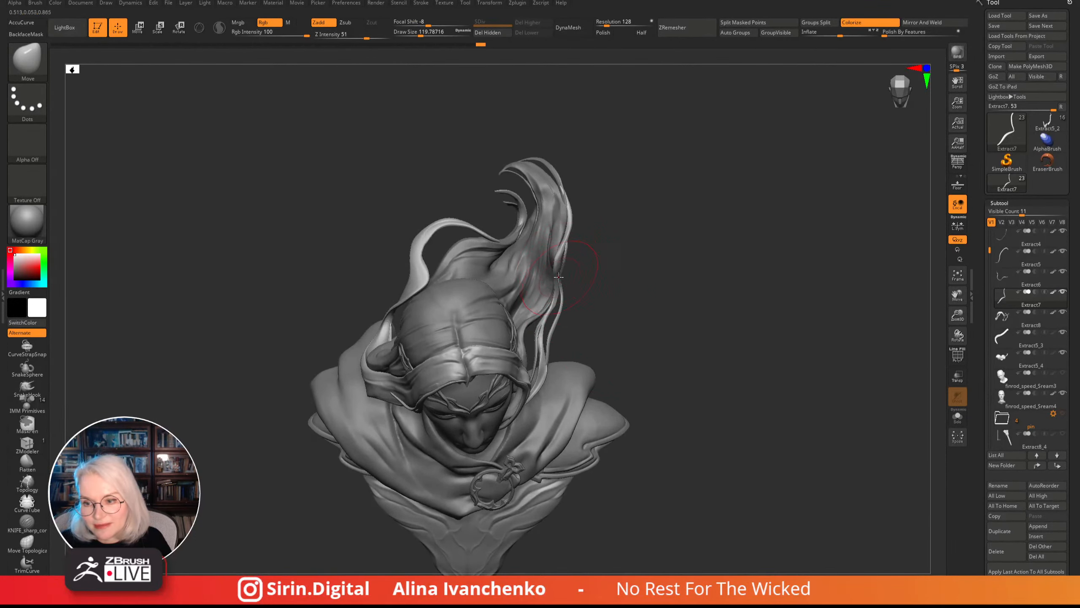
mouse_move(562, 264)
mouse_down()
mouse_move(586, 242)
mouse_move(620, 260)
mouse_move(552, 255)
mouse_move(694, 253)
mouse_move(610, 256)
mouse_move(550, 222)
mouse_move(622, 200)
mouse_move(647, 230)
mouse_move(655, 306)
mouse_move(544, 297)
mouse_move(543, 287)
mouse_up()
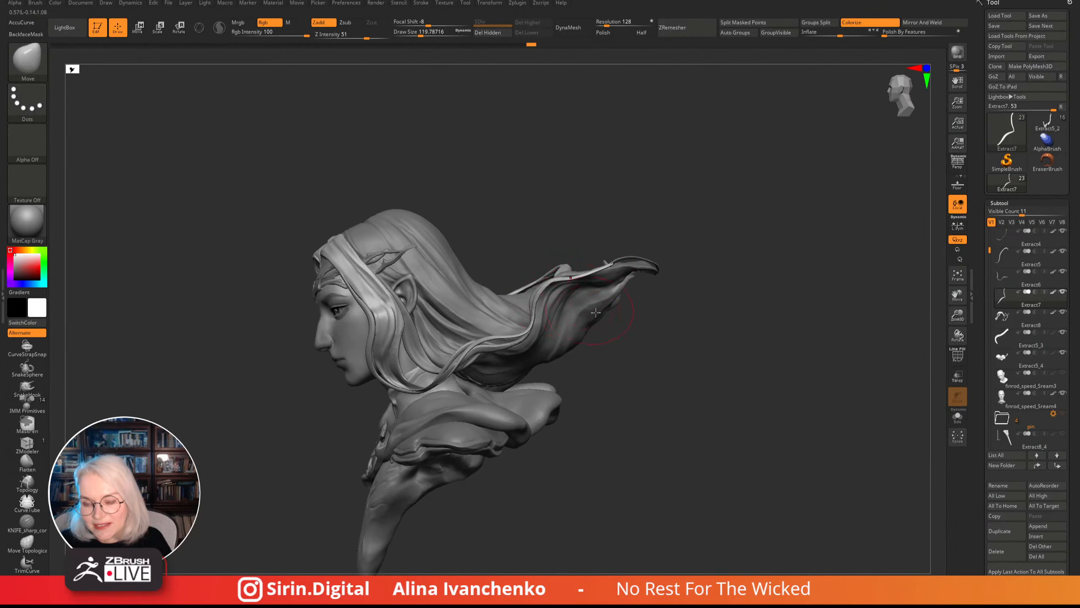
mouse_move(596, 312)
mouse_down()
mouse_move(680, 345)
mouse_move(629, 374)
mouse_move(539, 295)
mouse_up()
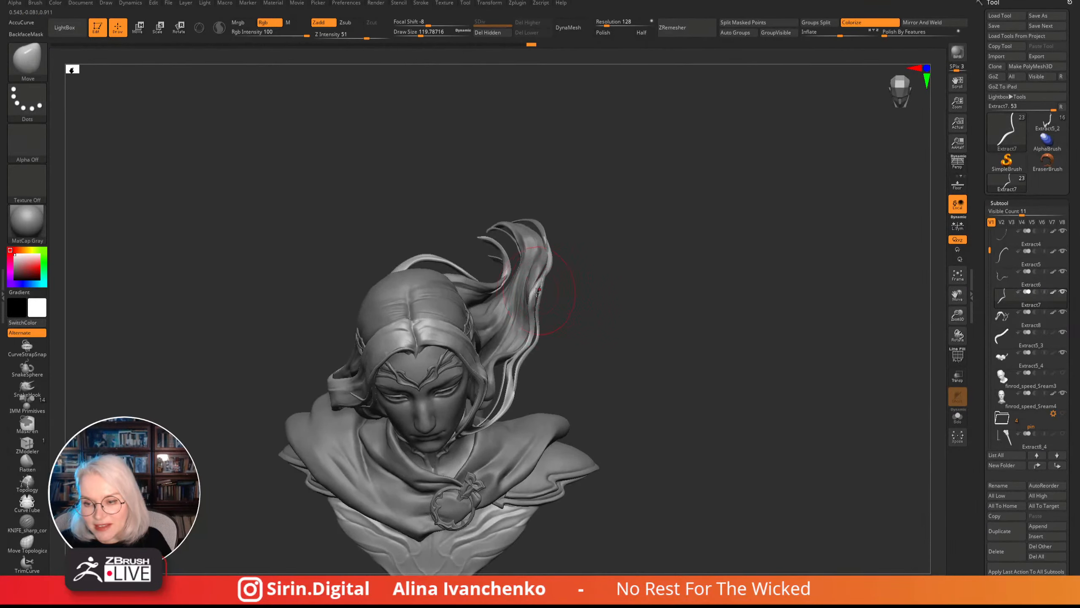
- Select the Extract8 subtool and refine its strand beside the new one with Move and Smooth at draw size about 36.9
alt+click(538, 291)
drag(421, 33, 412, 32)
drag(957, 315, 957, 370)
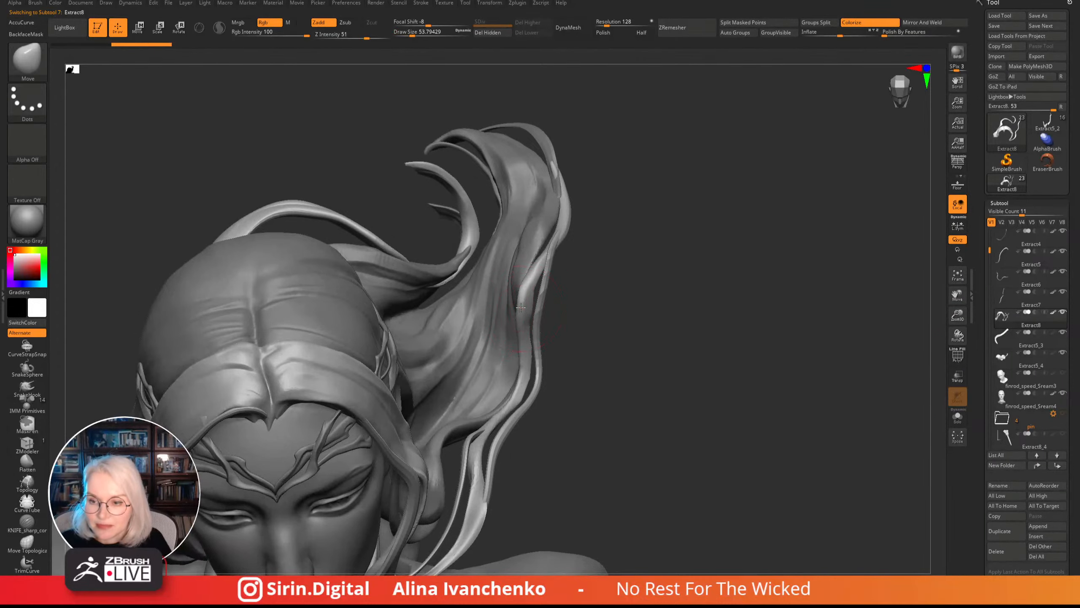
drag(433, 33, 430, 33)
mouse_move(580, 285)
mouse_down()
mouse_move(530, 310)
mouse_move(528, 288)
mouse_move(532, 326)
mouse_move(579, 316)
mouse_move(541, 251)
mouse_up()
key(shift)
key(shift)
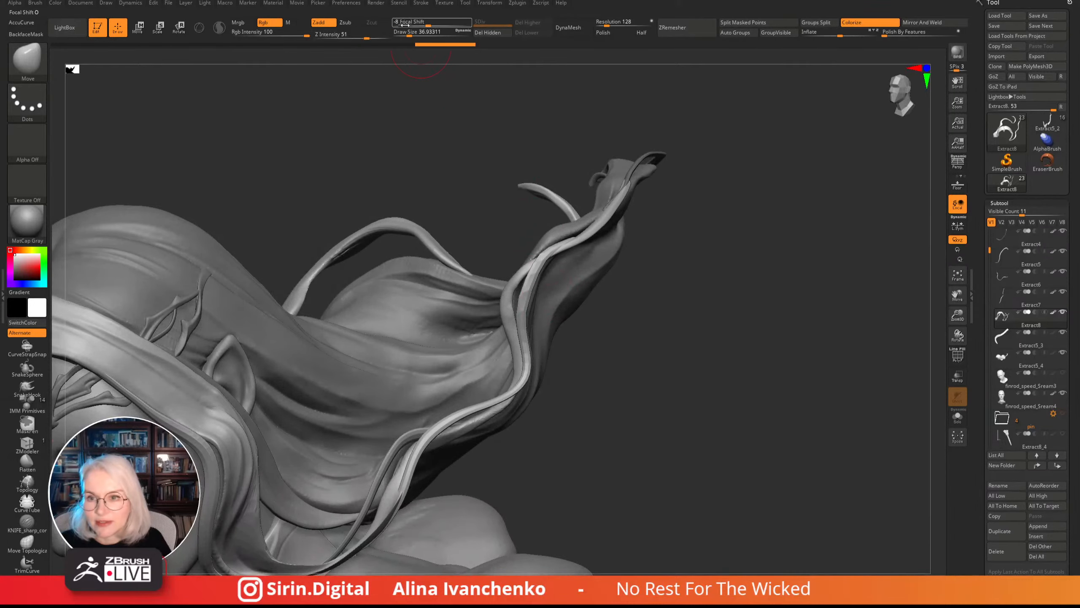
- Adjust the flow of the Extract8 strand along the hair's edge with the Move brush at draw size about 73.9
drag(409, 35, 416, 35)
mouse_move(629, 314)
mouse_down()
mouse_move(545, 320)
mouse_move(493, 302)
mouse_move(500, 293)
mouse_up()
mouse_move(583, 283)
mouse_down()
mouse_move(696, 303)
mouse_move(597, 289)
mouse_up()
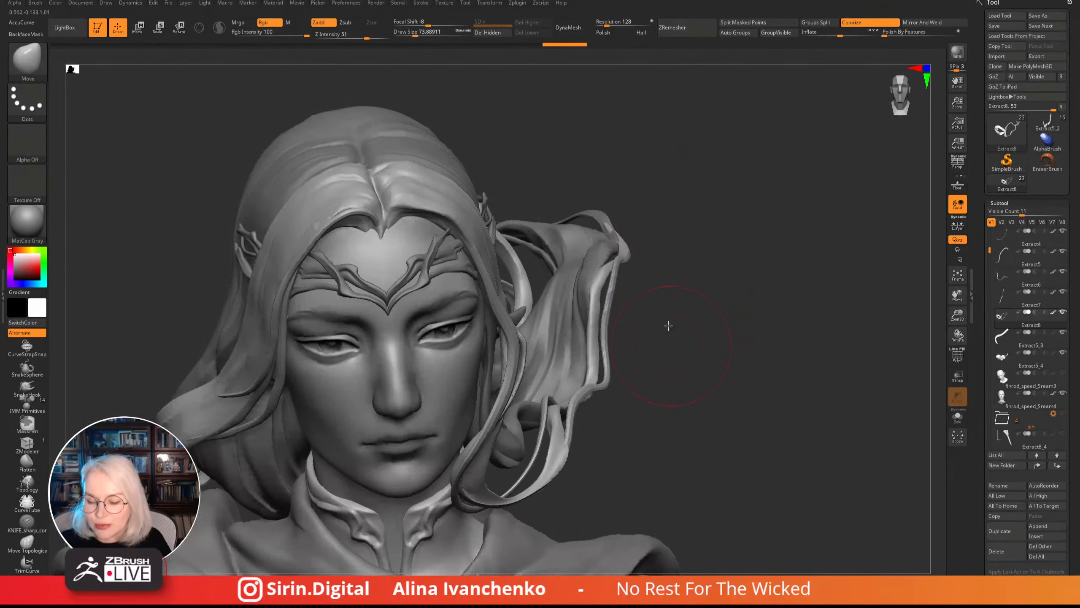
- Adjust and smooth the lower part of the Extract8 strand above the shoulder at draw size about 73.9
drag(668, 323, 560, 287)
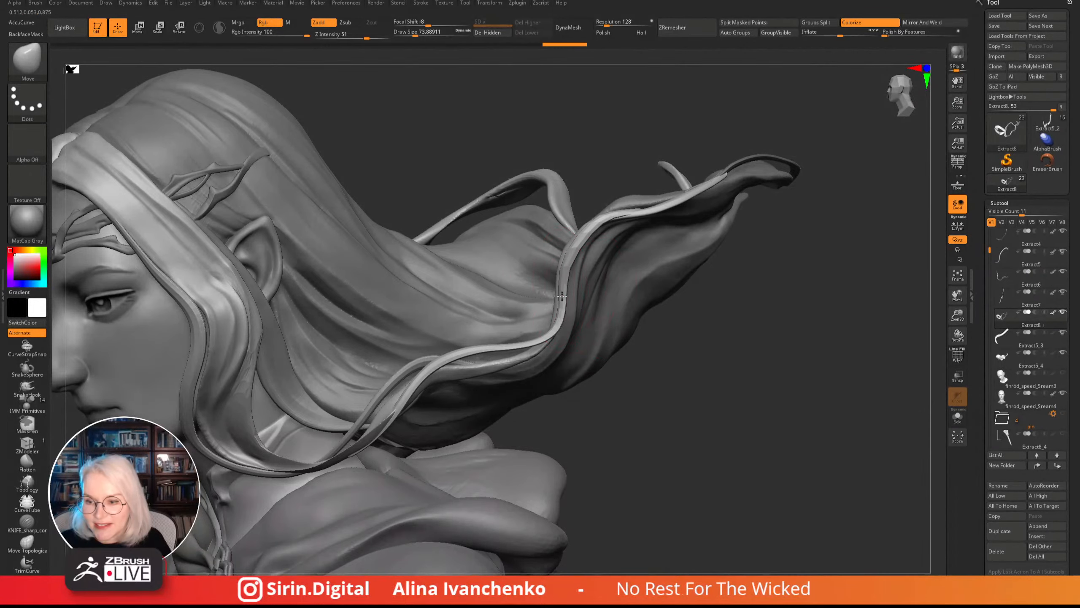
mouse_move(663, 323)
mouse_down()
mouse_move(780, 308)
mouse_move(571, 305)
mouse_up()
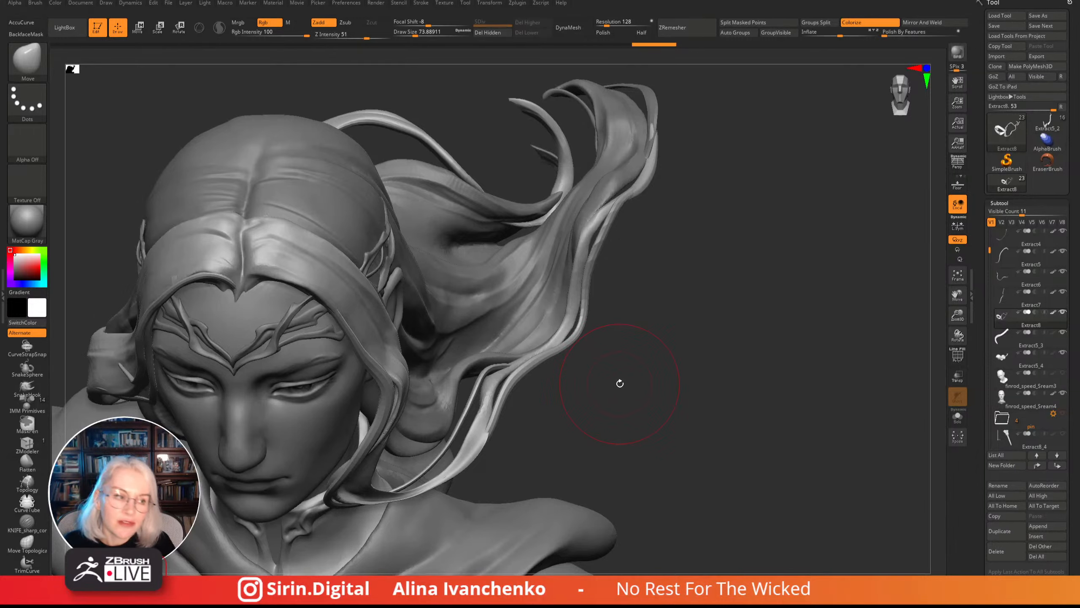
mouse_move(637, 362)
mouse_down()
mouse_move(659, 376)
mouse_move(649, 388)
mouse_up()
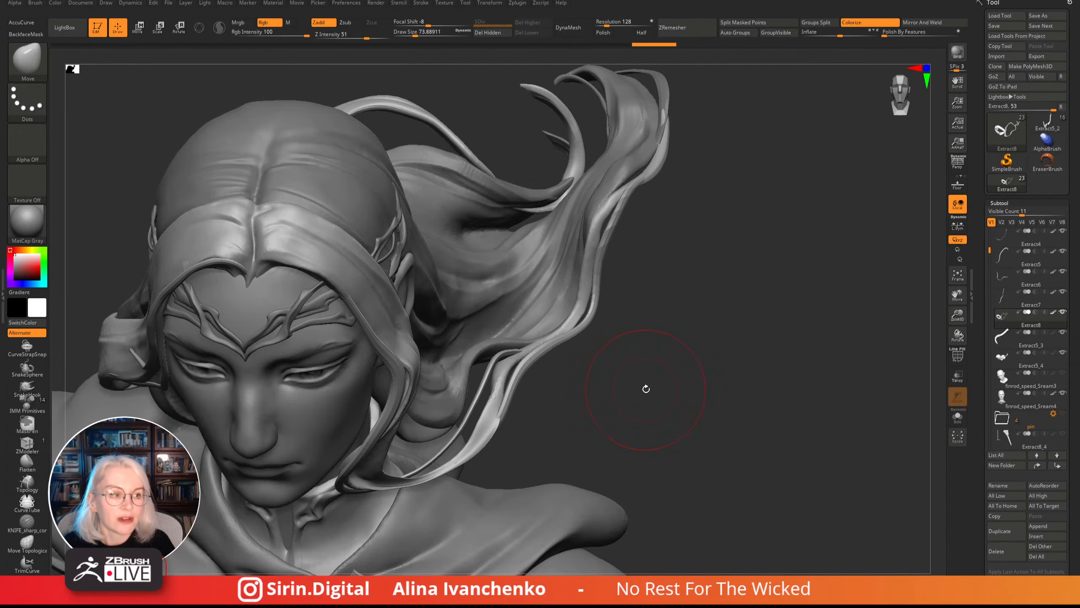
drag(646, 388, 661, 396)
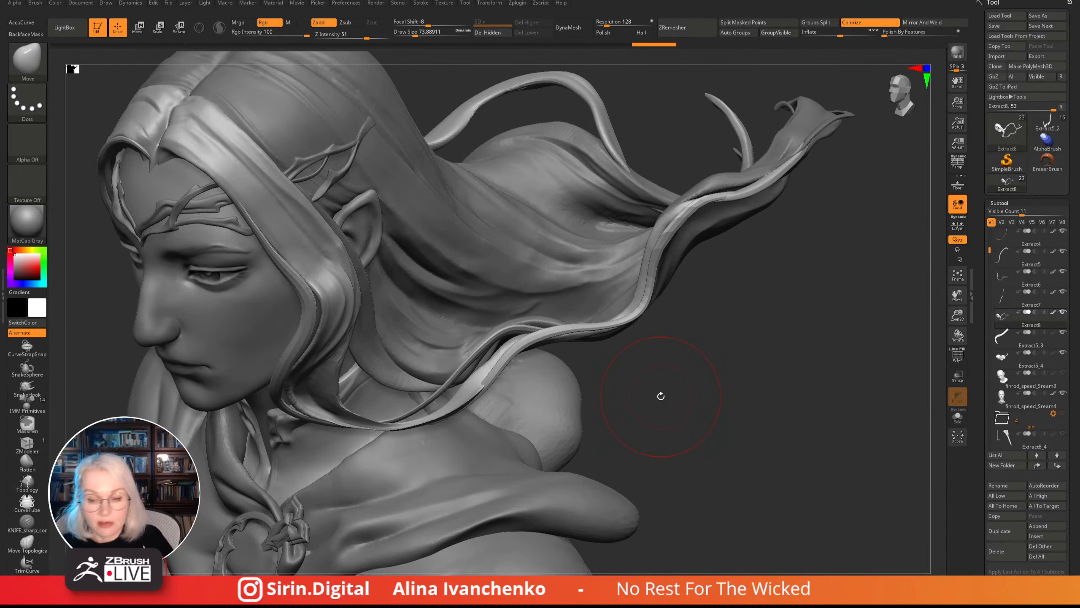
mouse_move(704, 390)
mouse_down()
mouse_move(660, 386)
mouse_move(607, 436)
mouse_move(468, 398)
mouse_up()
mouse_move(559, 390)
mouse_down()
mouse_move(441, 421)
mouse_move(466, 403)
mouse_up()
key(ctrl+shift+z)
key(ctrl+shift+z)
key(ctrl+z)
mouse_move(608, 447)
mouse_down()
mouse_move(633, 486)
mouse_move(426, 426)
mouse_up()
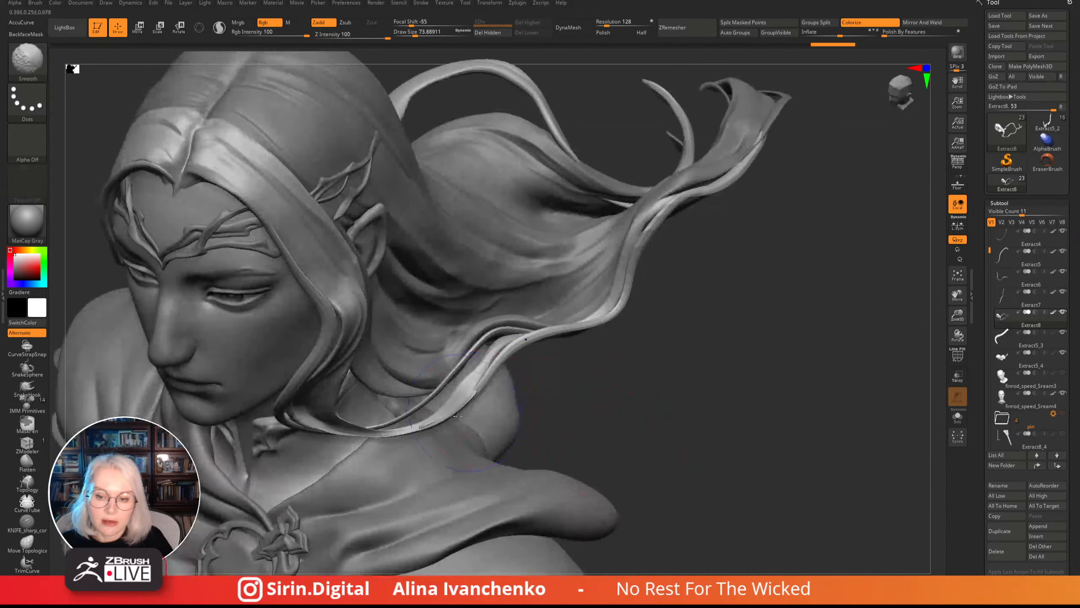
- Select the Extract7 subtool and refine its strand along the hair's outer edge with Move and Smooth at draw size about 73.9
alt+click(480, 373)
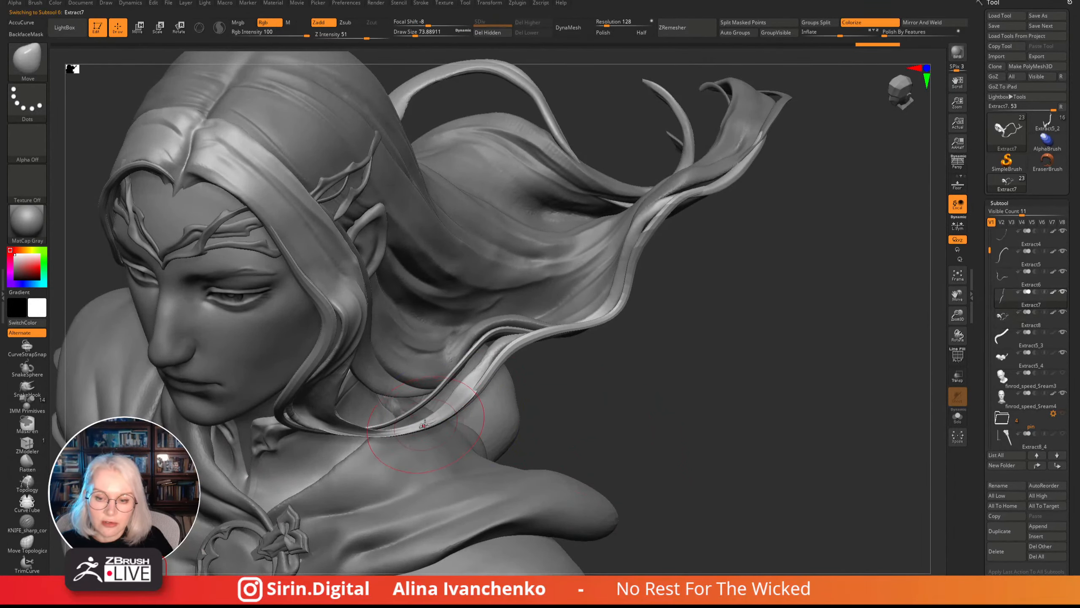
drag(608, 398, 550, 249)
mouse_move(510, 152)
mouse_down()
mouse_move(503, 160)
mouse_move(598, 280)
mouse_move(576, 234)
mouse_up()
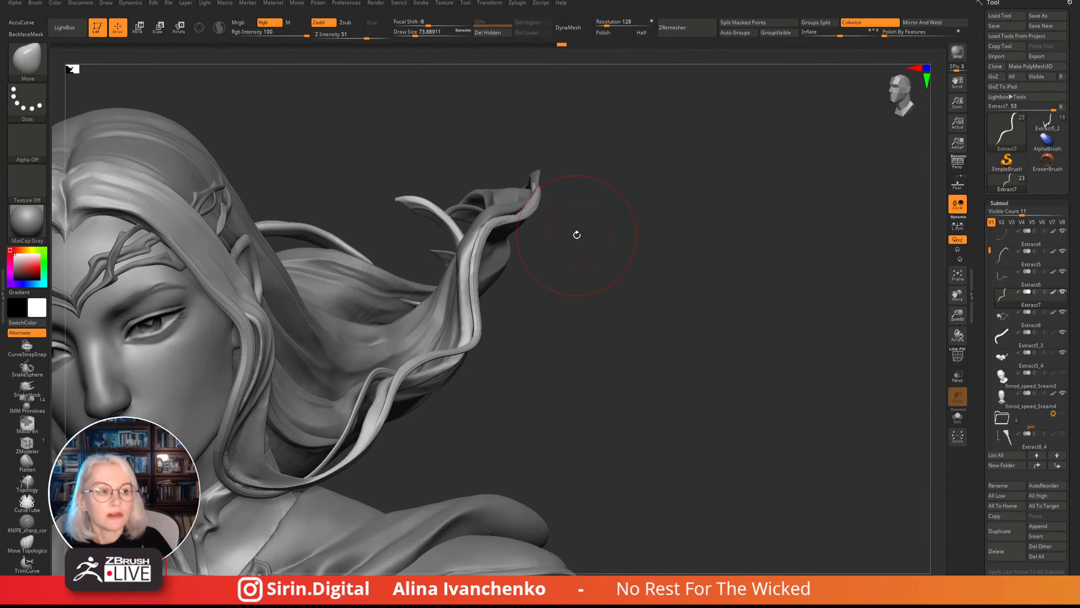
mouse_move(659, 287)
mouse_down()
mouse_move(656, 328)
mouse_move(609, 336)
mouse_move(505, 222)
mouse_up()
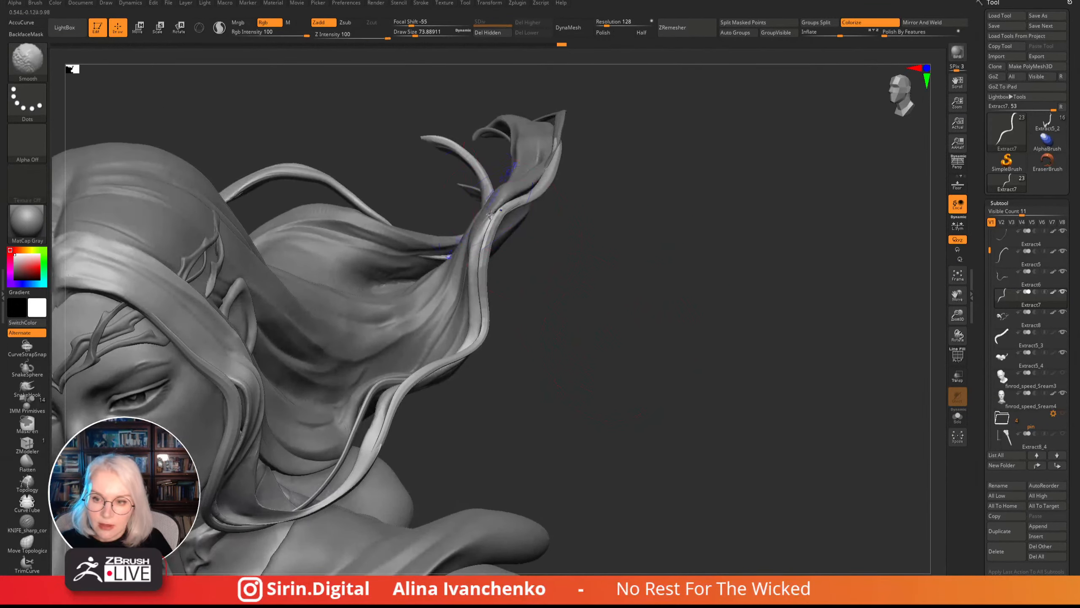
mouse_move(505, 259)
mouse_down()
mouse_move(480, 240)
mouse_move(623, 277)
mouse_move(486, 233)
mouse_move(545, 247)
mouse_up()
drag(511, 163, 509, 165)
mouse_move(554, 189)
mouse_down()
mouse_move(570, 186)
mouse_move(568, 168)
mouse_move(552, 181)
mouse_move(512, 167)
mouse_up()
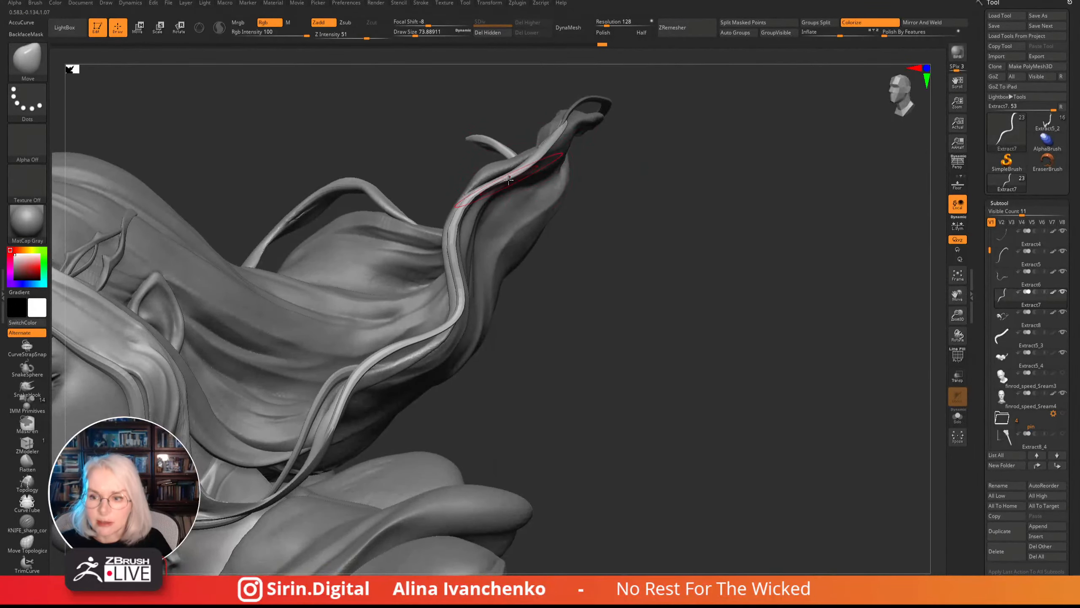
mouse_move(597, 213)
mouse_down()
mouse_move(627, 244)
mouse_move(508, 253)
mouse_move(481, 294)
mouse_move(480, 314)
mouse_up()
- Select the Extract8 subtool and adjust its strand's curve from above with Move and Smooth at draw size about 30.7
alt+click(483, 238)
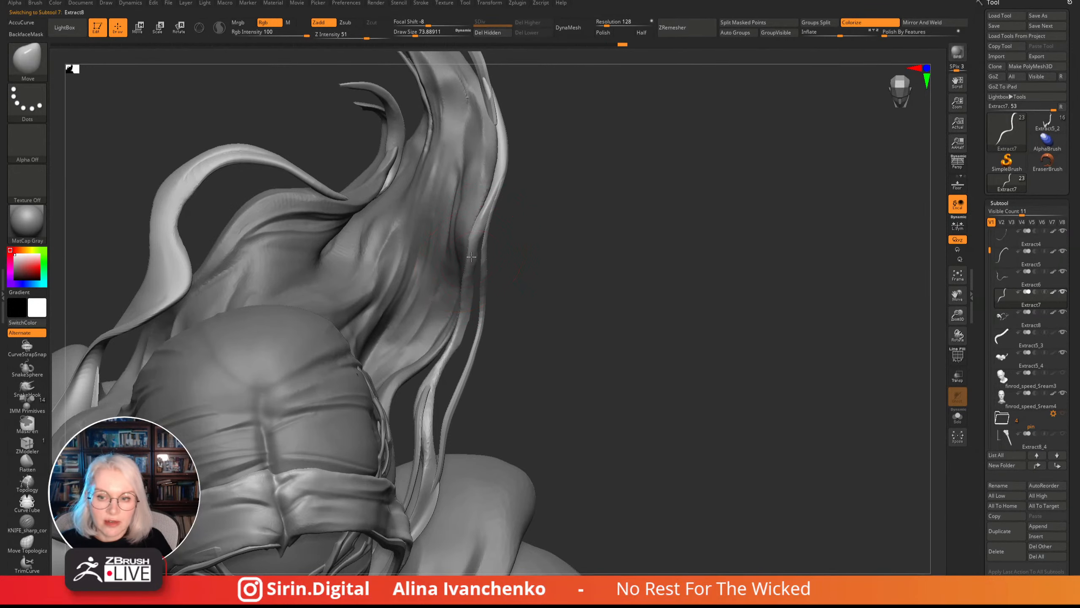
drag(415, 34, 408, 35)
drag(529, 251, 505, 249)
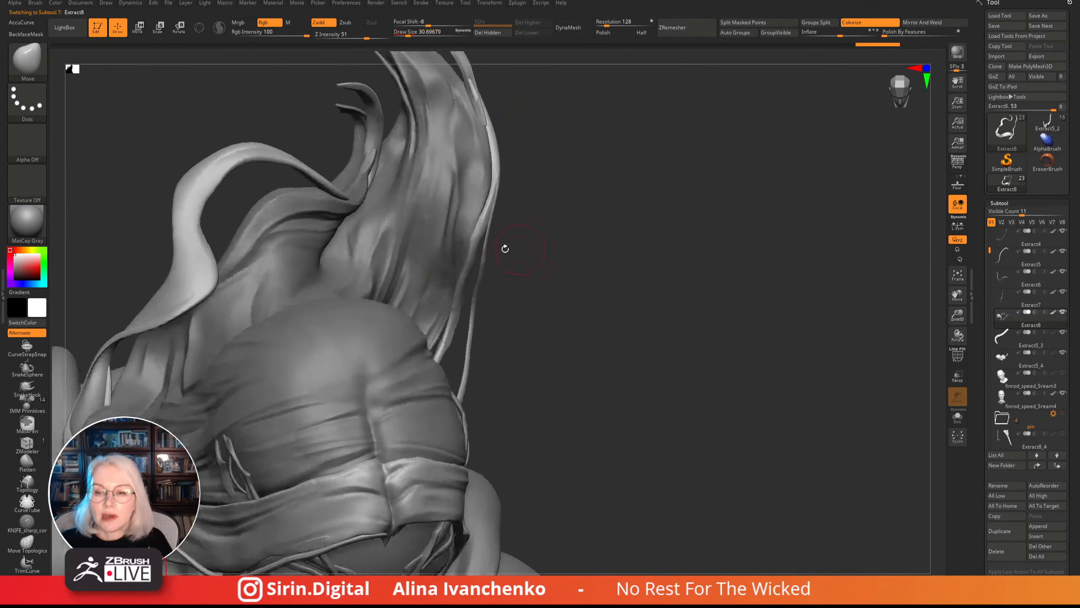
key(shift)
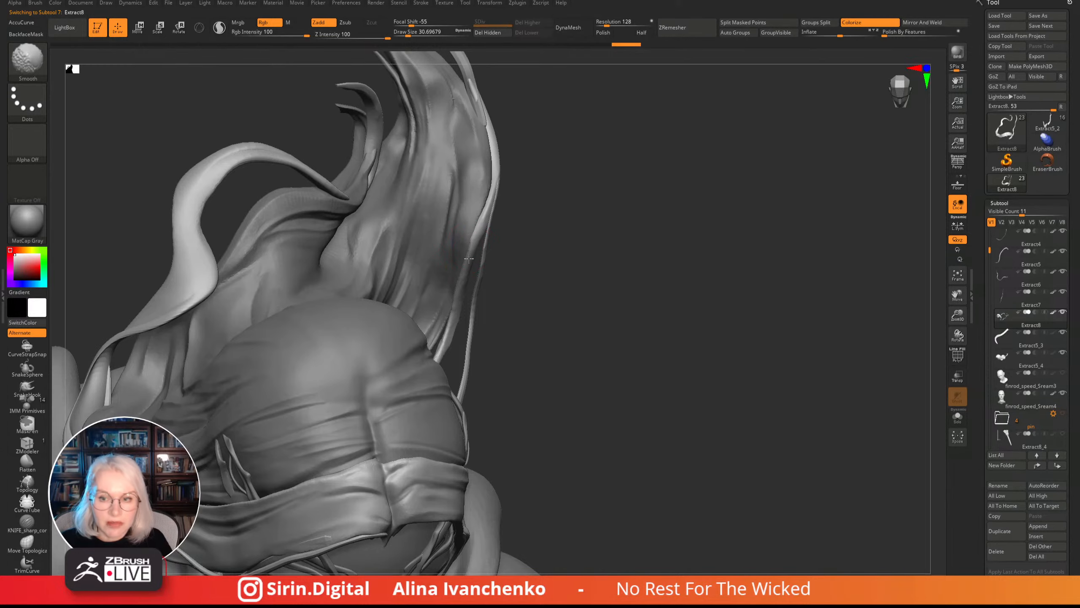
mouse_move(543, 242)
mouse_down()
mouse_move(583, 236)
mouse_move(565, 236)
mouse_move(562, 314)
mouse_move(557, 237)
mouse_move(550, 246)
mouse_up()
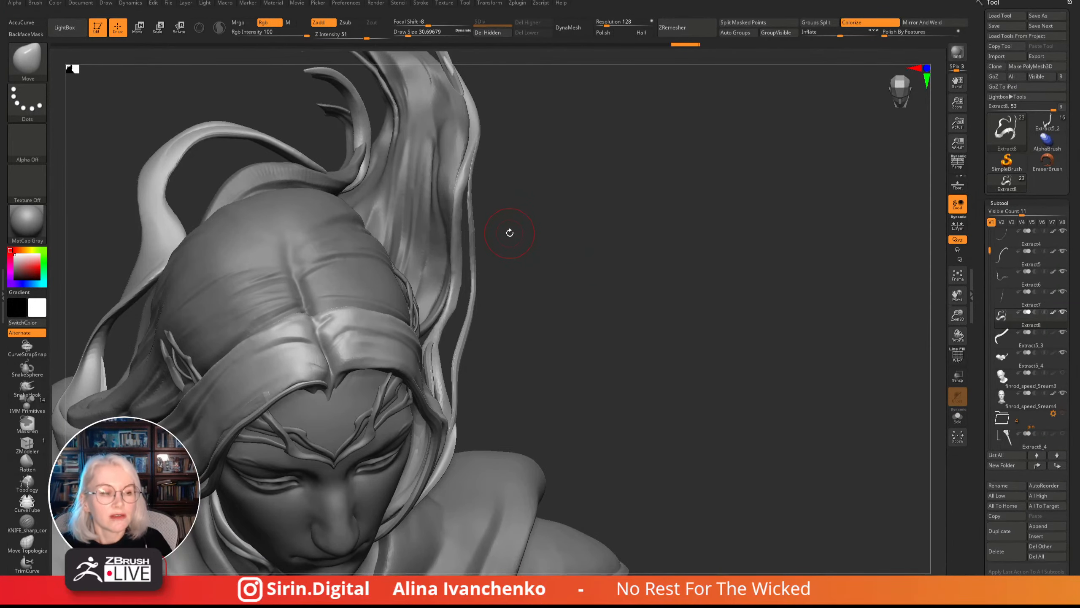
drag(596, 278, 559, 309)
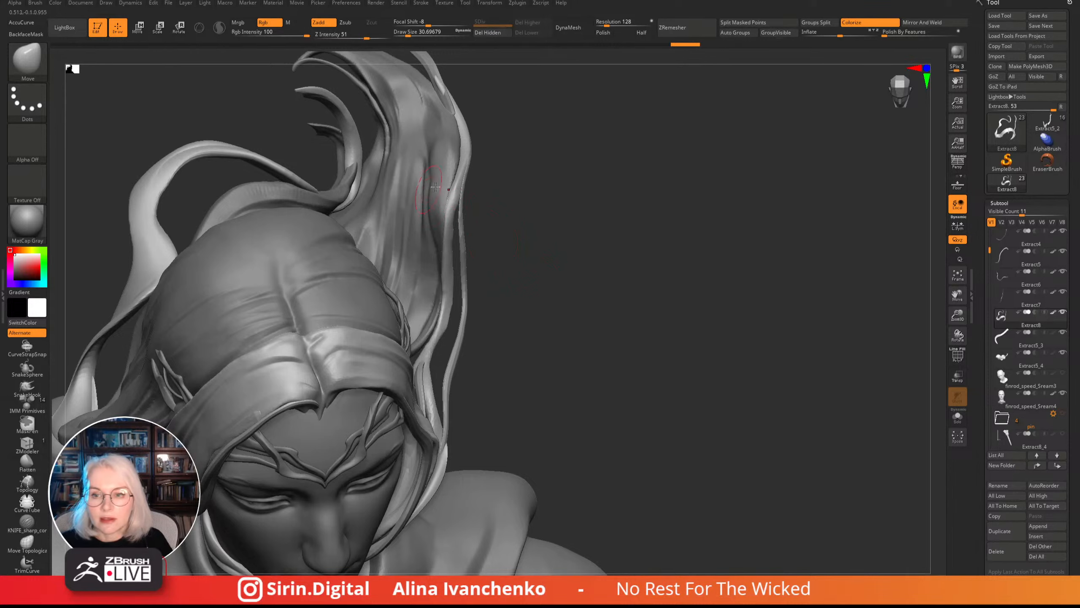
drag(514, 219, 486, 210)
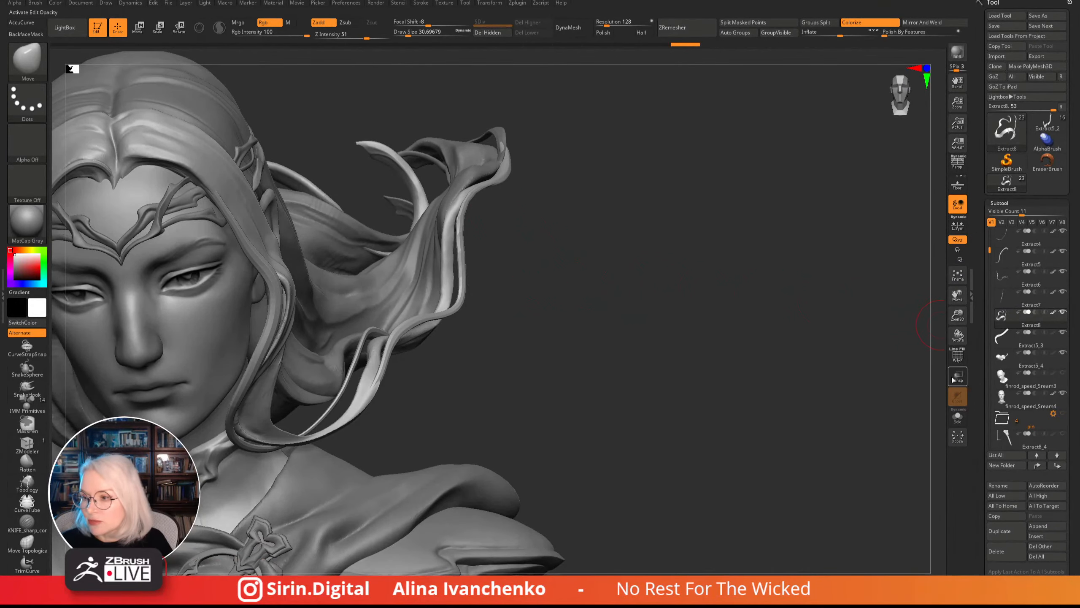
click(957, 377)
click(958, 378)
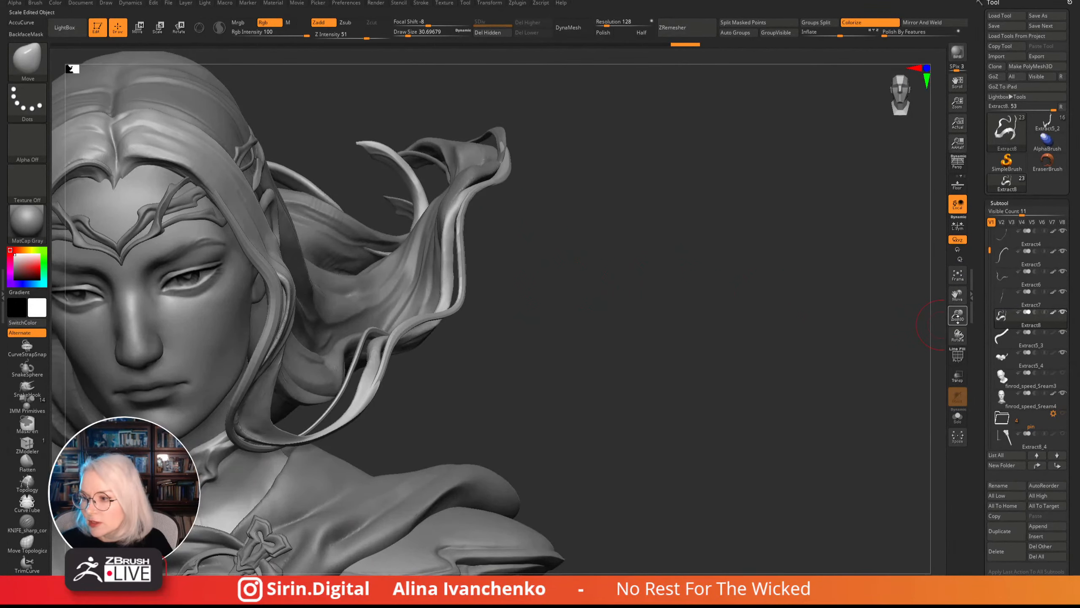
mouse_move(524, 214)
mouse_down()
mouse_move(511, 289)
mouse_move(494, 288)
mouse_move(615, 300)
mouse_up()
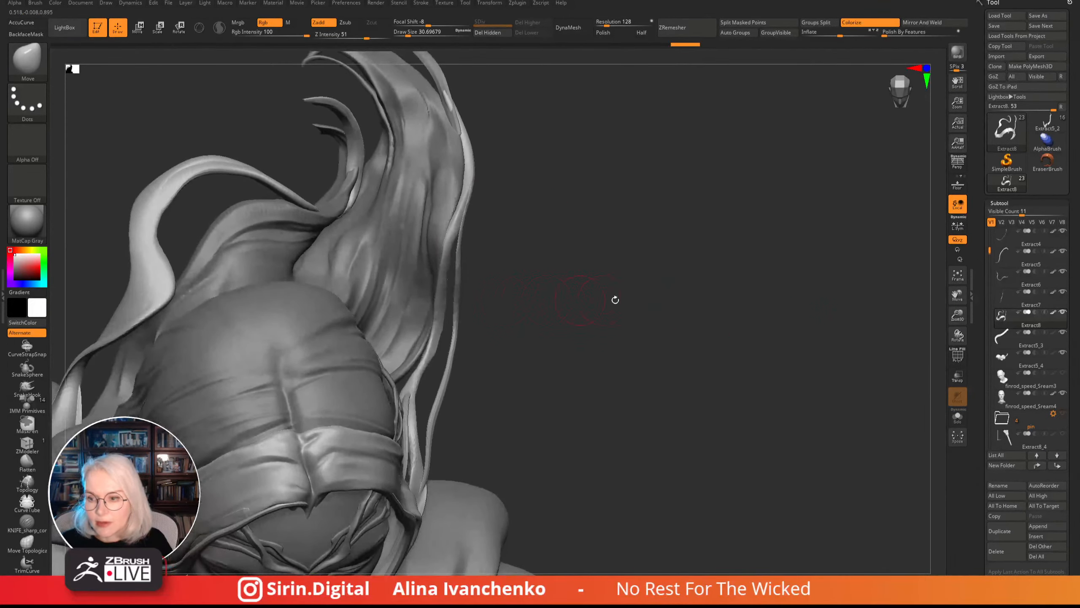
- Isolate the Extract8 subtool and smooth the middle of its long thin strand at draw size about 30.7
click(958, 417)
drag(514, 292, 493, 260)
drag(533, 318, 566, 334)
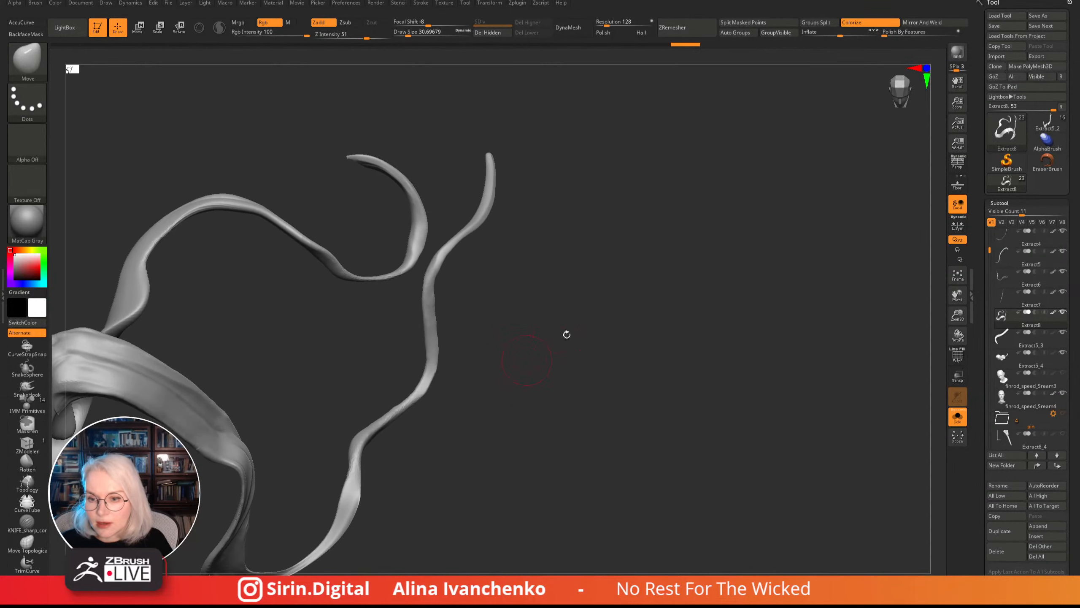
drag(958, 315, 955, 353)
alt+drag(682, 330, 681, 342)
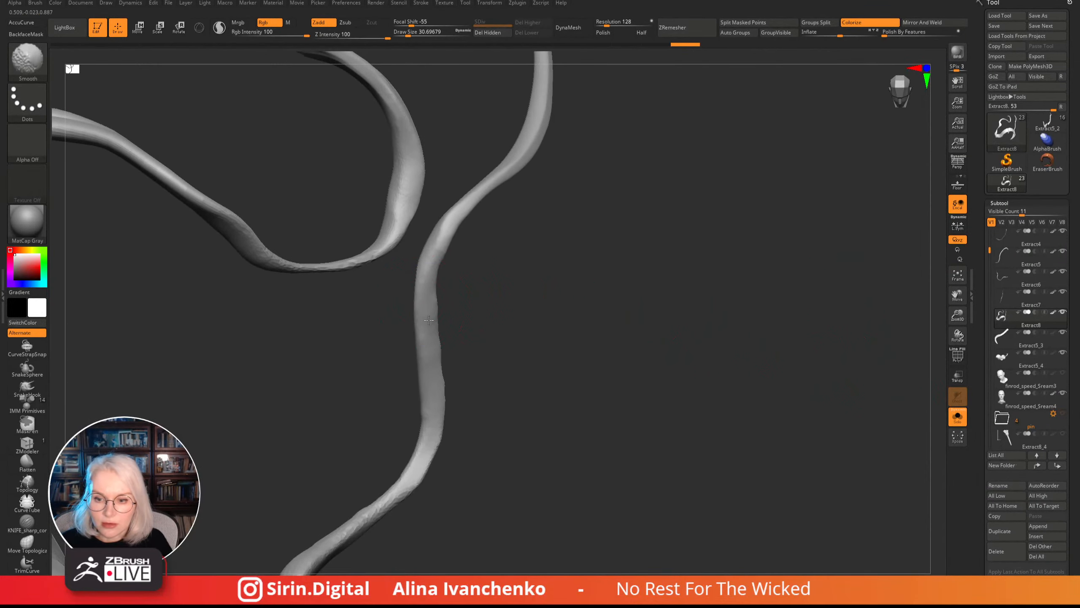
mouse_move(427, 357)
shift+mouse_down()
mouse_move(427, 338)
mouse_move(436, 385)
mouse_move(463, 357)
shift+mouse_up()
- Enable Sculptris Pro and smooth the isolated thin strand's bends at draw size about 18.5
drag(409, 33, 405, 32)
shift+drag(406, 255, 406, 410)
click(218, 29)
alt+drag(449, 302, 439, 330)
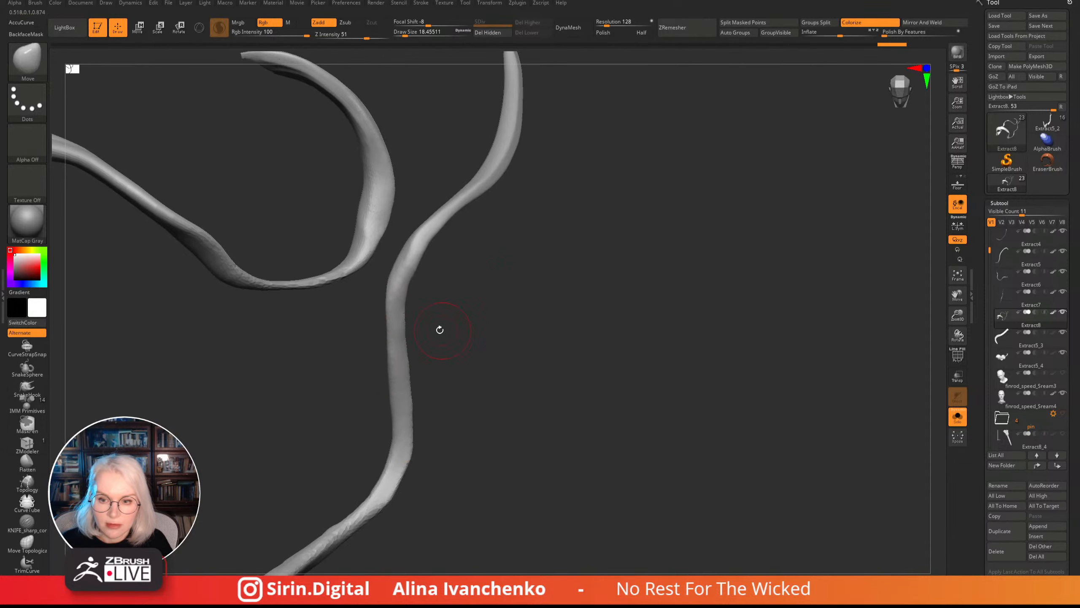
mouse_move(402, 282)
shift+mouse_down()
mouse_move(400, 377)
mouse_move(453, 386)
mouse_move(422, 272)
shift+mouse_up()
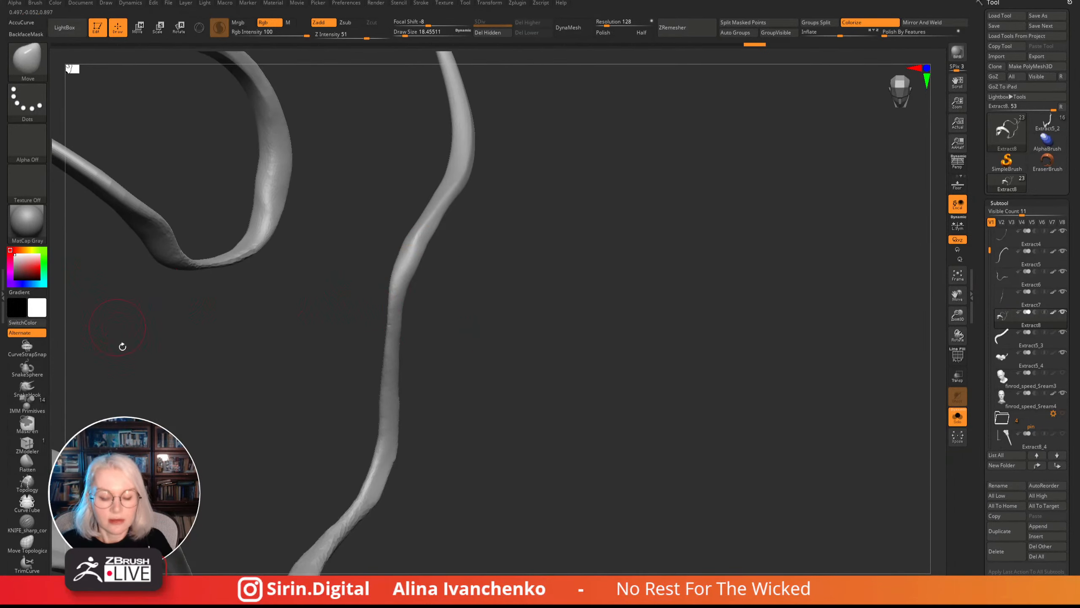
- Flatten the planes of the isolated strand with the Flatten brush at draw size about 25.1, then show the other subtools again
click(26, 461)
drag(404, 33, 407, 33)
drag(512, 279, 546, 269)
mouse_move(418, 277)
mouse_down()
mouse_move(441, 230)
mouse_move(426, 258)
mouse_move(439, 311)
mouse_move(414, 314)
mouse_move(421, 290)
mouse_move(408, 309)
mouse_move(430, 272)
mouse_move(506, 335)
mouse_move(496, 388)
mouse_move(497, 255)
mouse_move(401, 415)
mouse_move(410, 446)
mouse_move(378, 345)
mouse_move(426, 333)
mouse_up()
key(ctrl)
drag(415, 394, 508, 413)
click(957, 416)
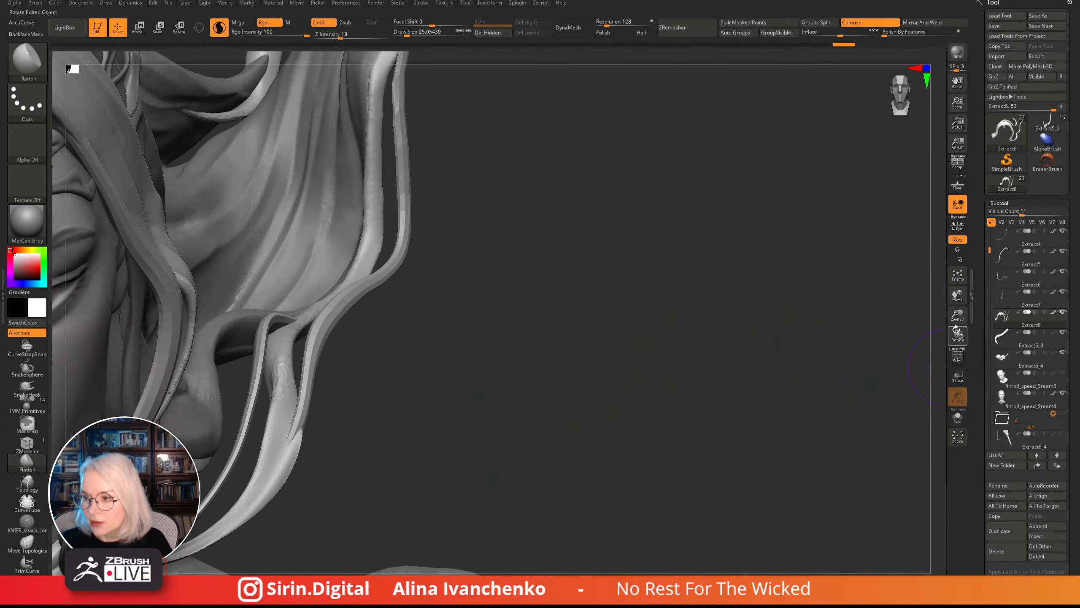
- Examine the whole bust from the front and side, checking the hair's silhouette, the cloak and the chest armour
drag(958, 315, 902, 282)
alt+drag(595, 251, 846, 230)
drag(763, 274, 706, 278)
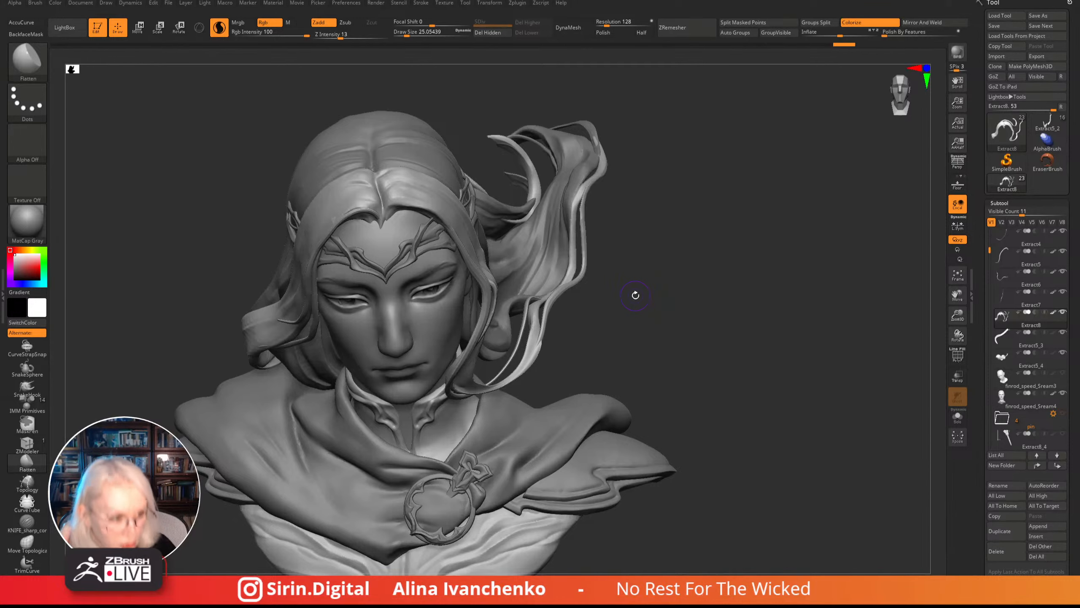
mouse_move(646, 266)
mouse_down()
mouse_move(651, 299)
mouse_move(642, 284)
mouse_move(593, 285)
mouse_up()
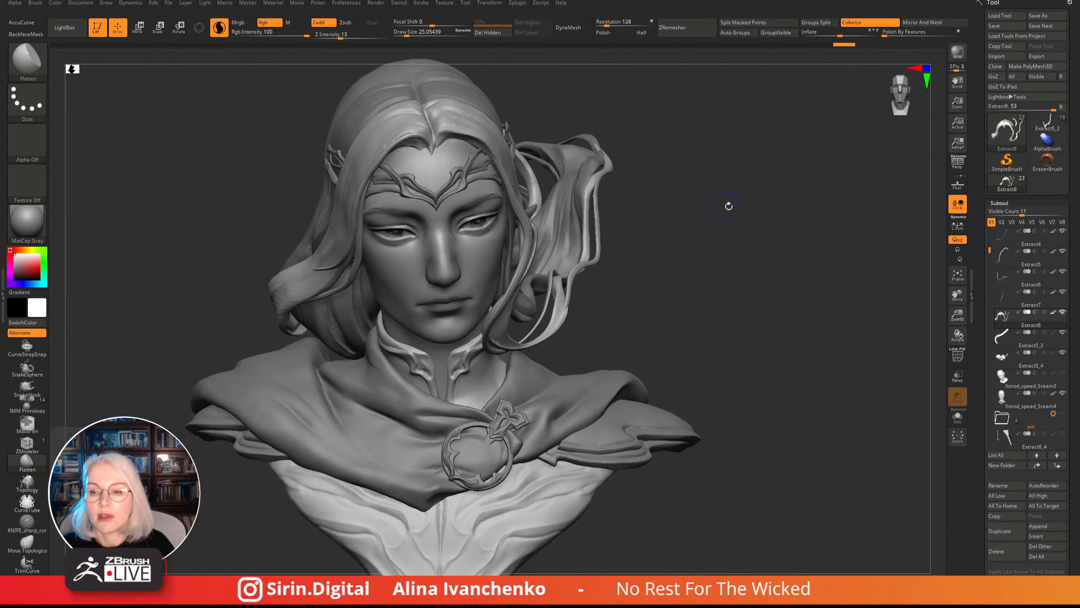
drag(727, 205, 691, 192)
key(space)
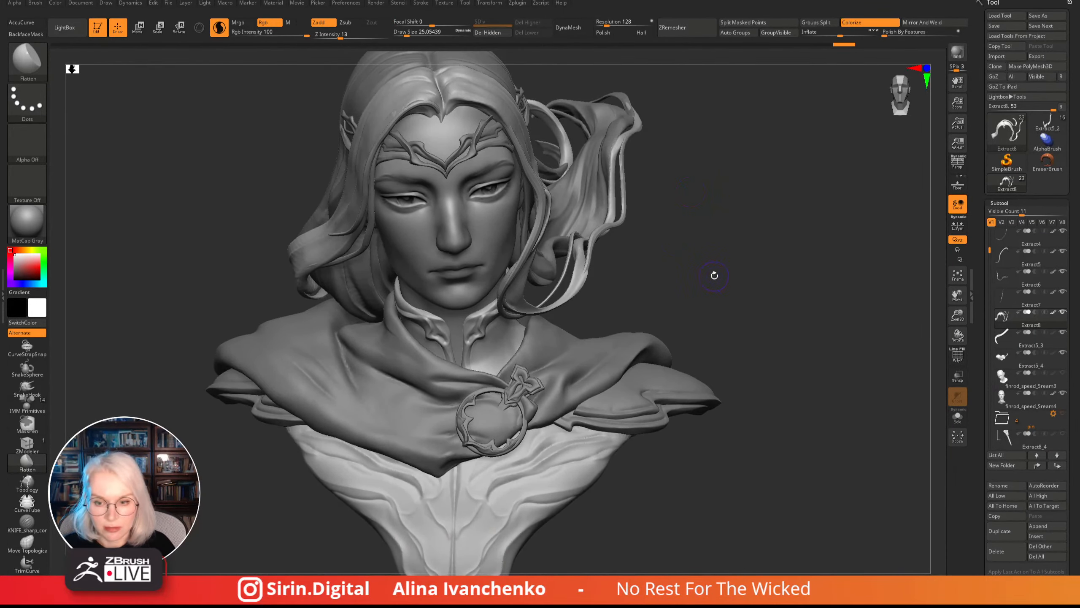
alt+drag(714, 272, 711, 203)
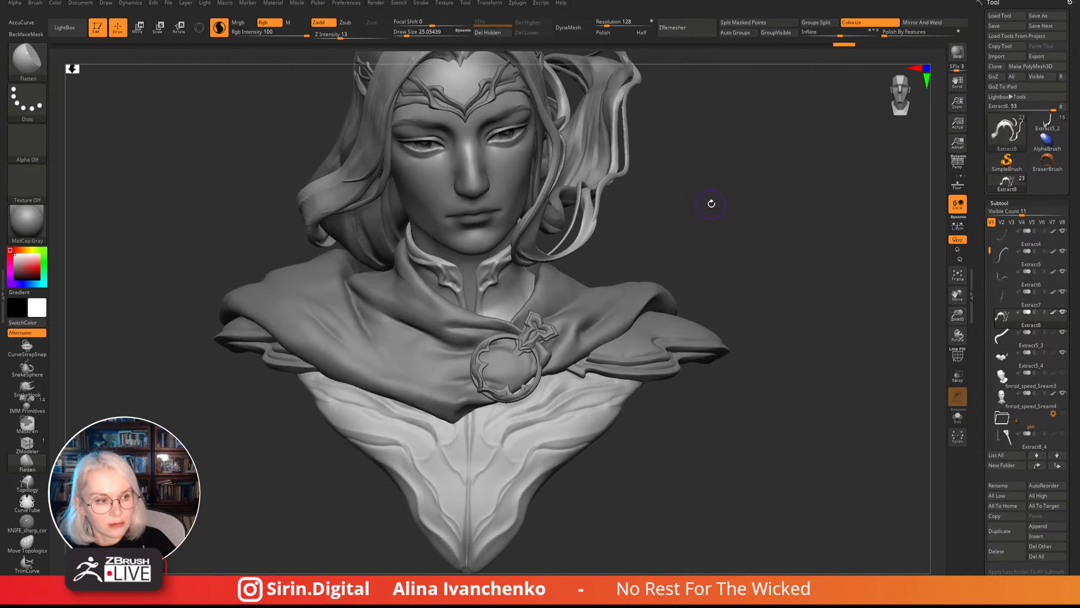
drag(728, 200, 718, 257)
alt+drag(735, 309, 693, 228)
drag(632, 439, 716, 283)
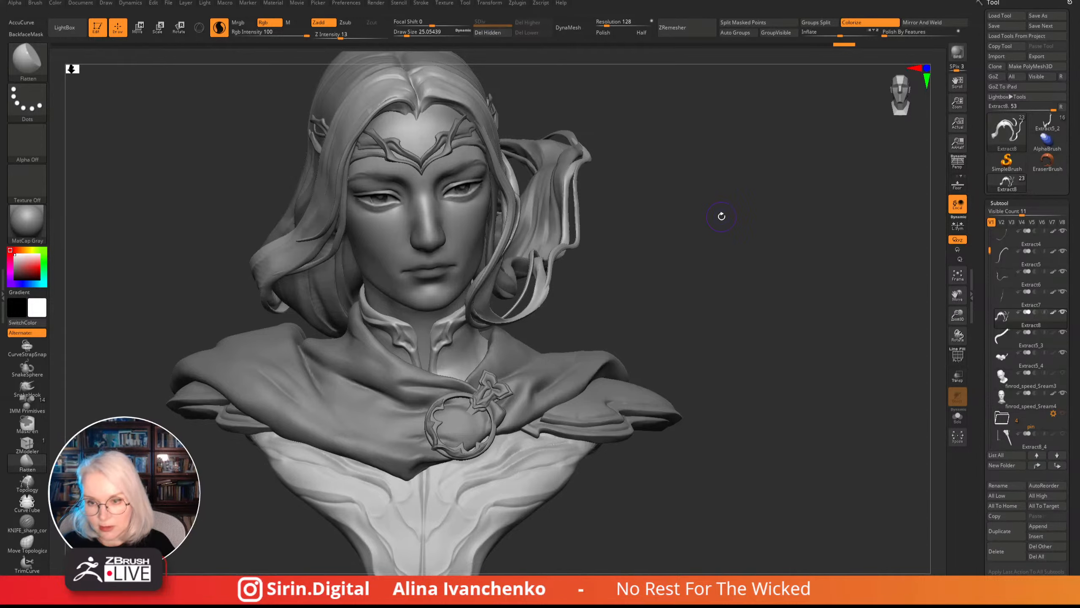
drag(680, 280, 668, 234)
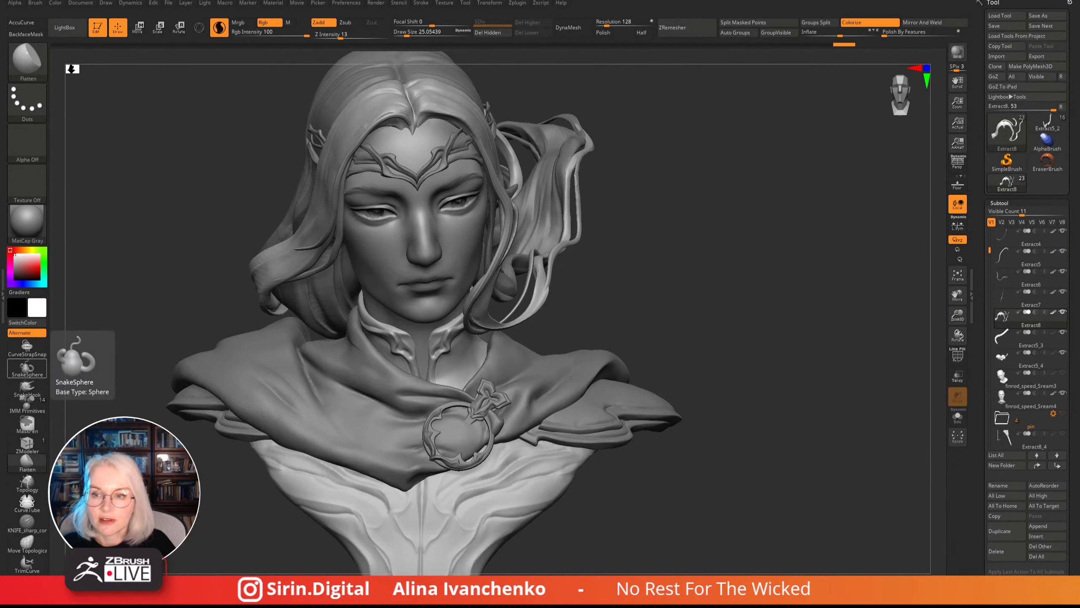
drag(833, 315, 761, 361)
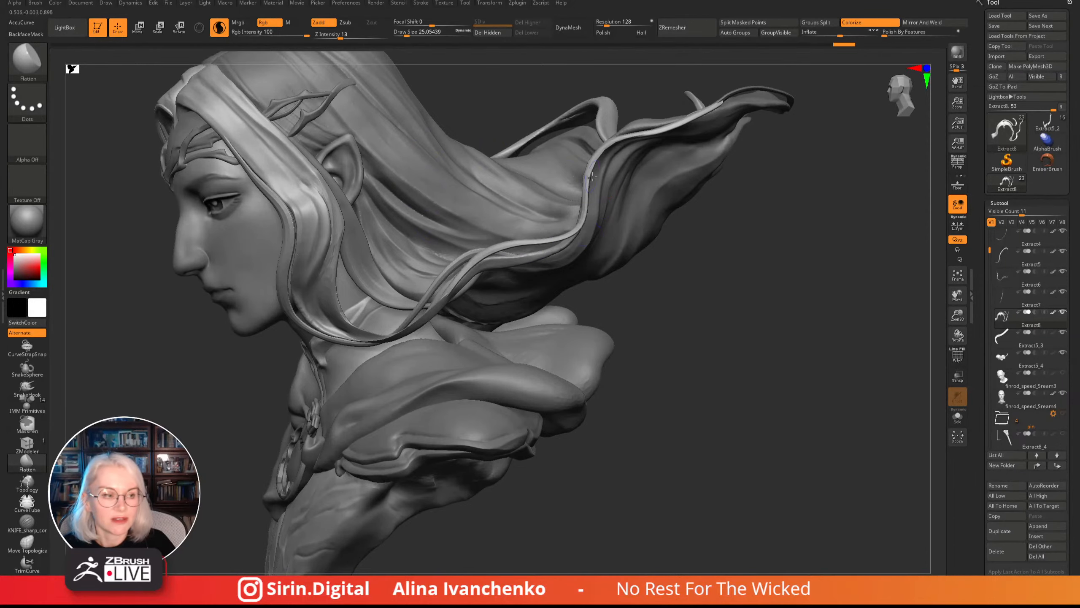
alt+drag(730, 321, 725, 374)
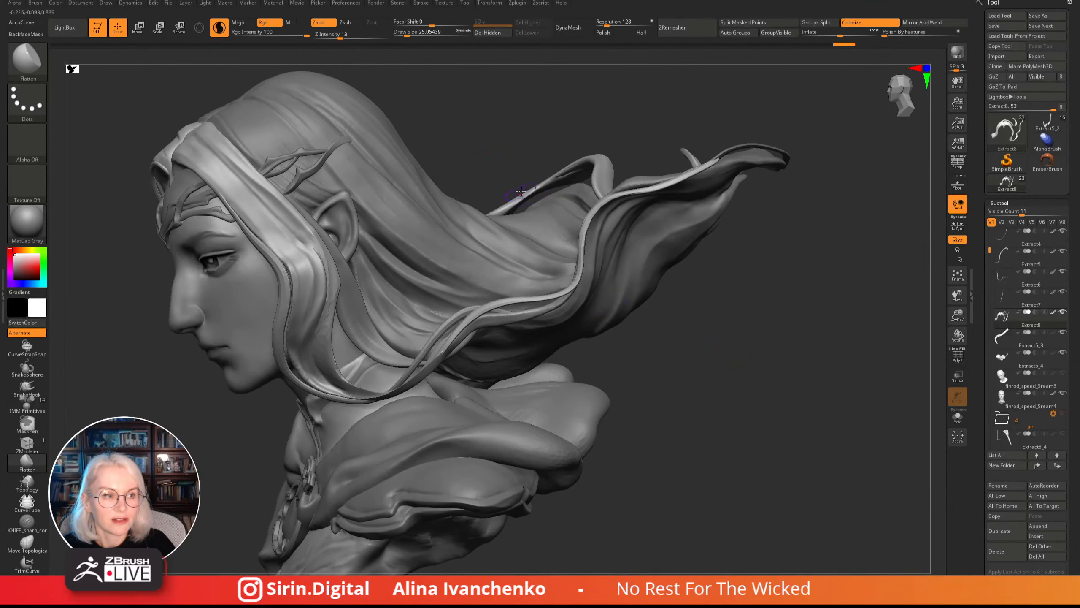
mouse_move(831, 318)
mouse_down()
mouse_move(796, 285)
mouse_move(799, 302)
mouse_move(853, 299)
mouse_up()
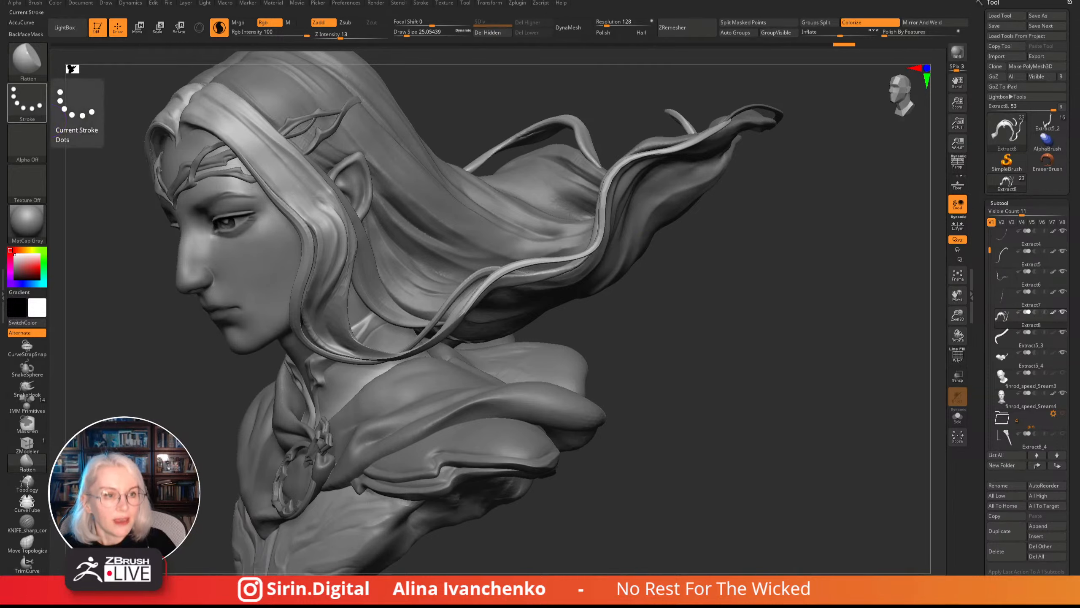
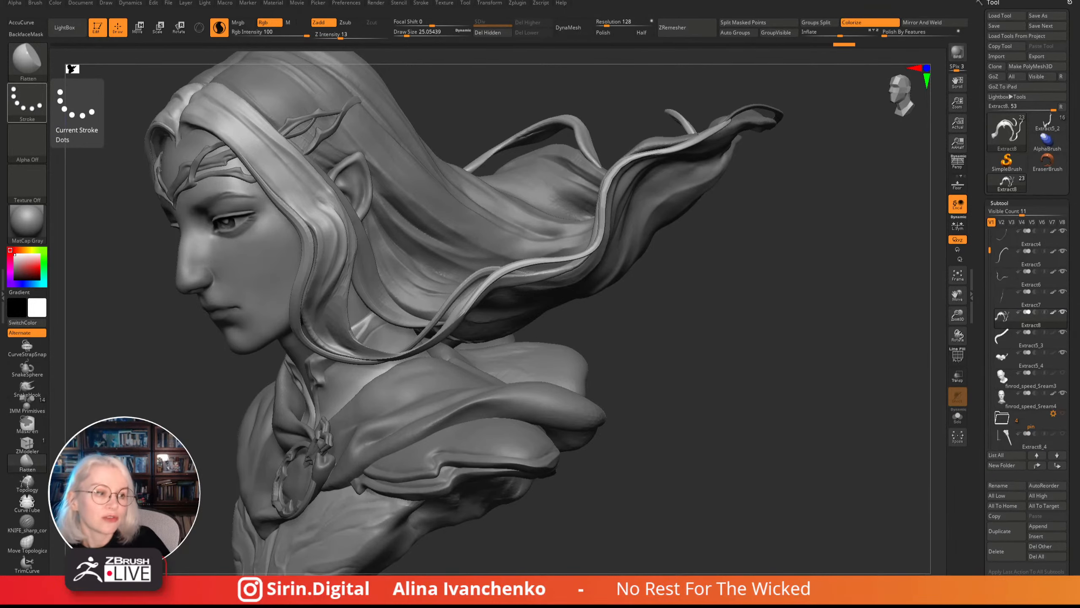
drag(115, 272, 289, 302)
mouse_move(629, 305)
mouse_down()
mouse_move(748, 272)
mouse_move(745, 286)
mouse_move(731, 272)
mouse_up()
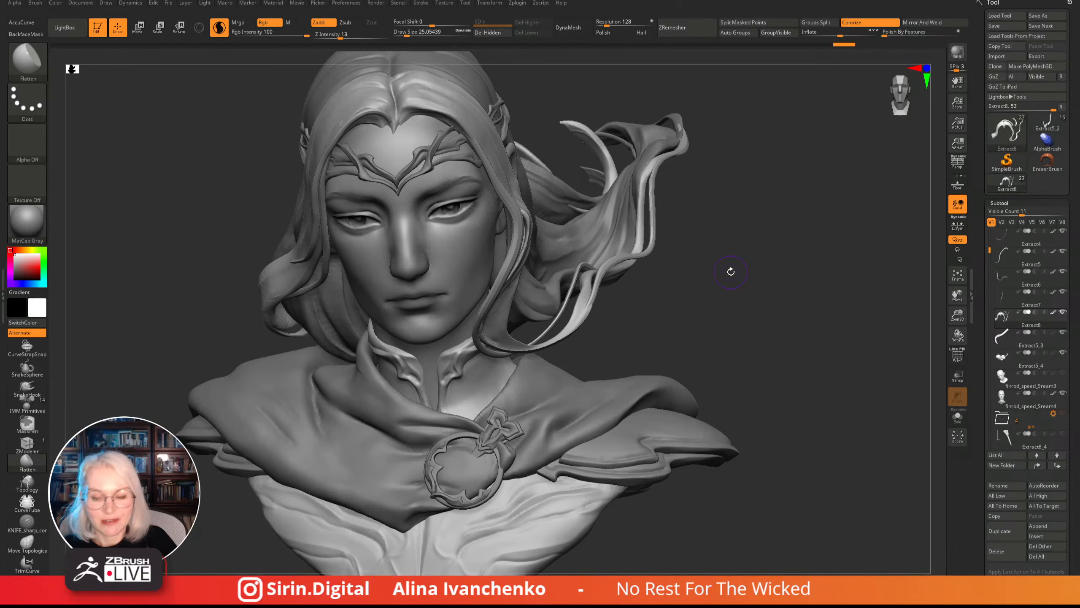
alt+drag(735, 285, 735, 245)
- Select the Extract5_1 cloak subtool and reshape its shoulder fold with the Move brush at draw size about 86.8
alt+click(358, 344)
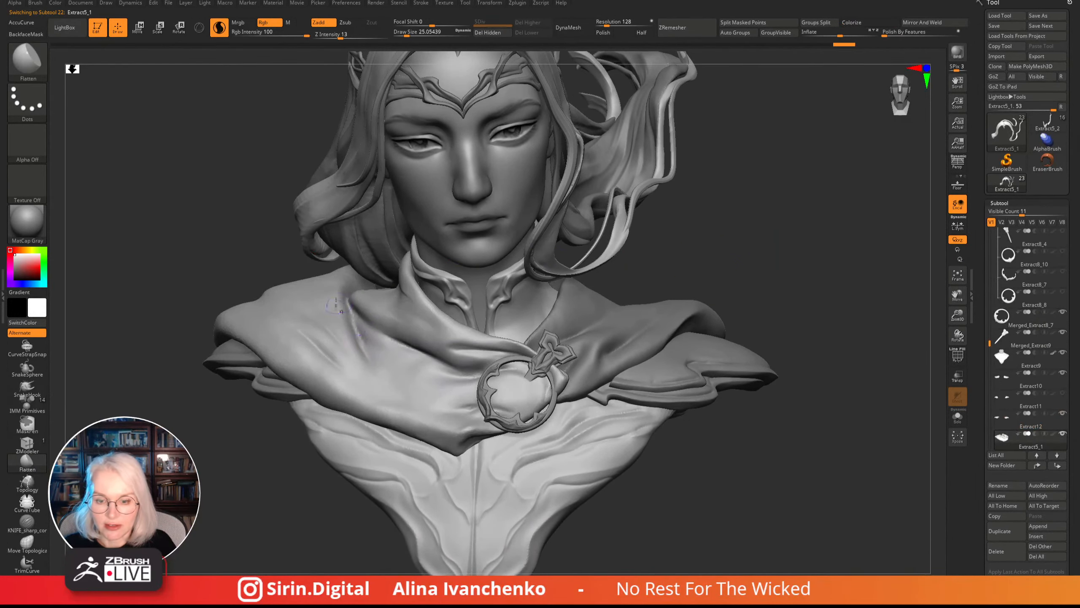
drag(243, 221, 239, 254)
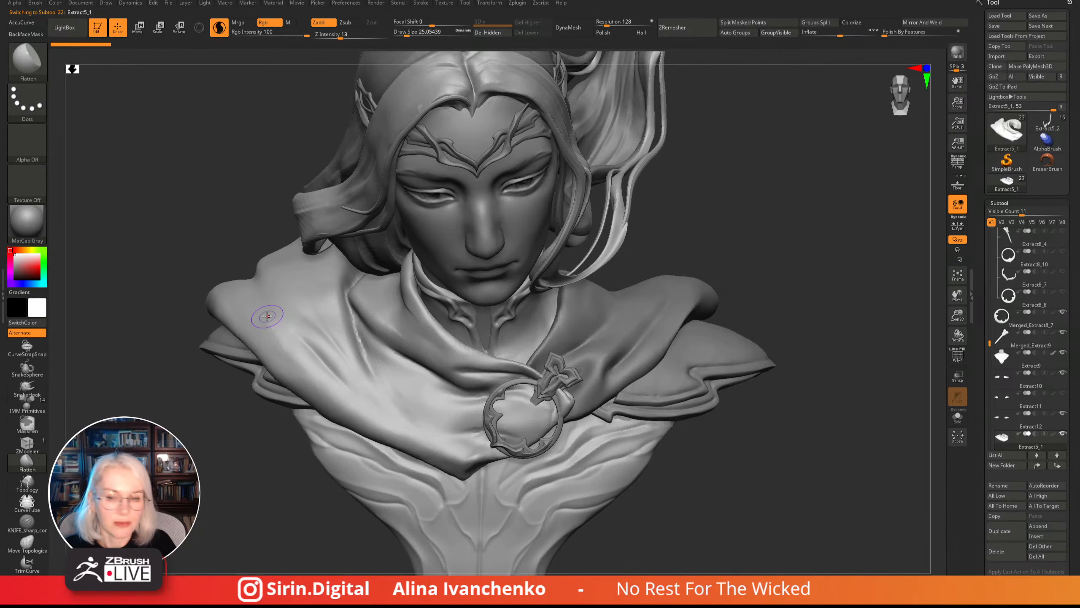
alt+drag(670, 233, 680, 218)
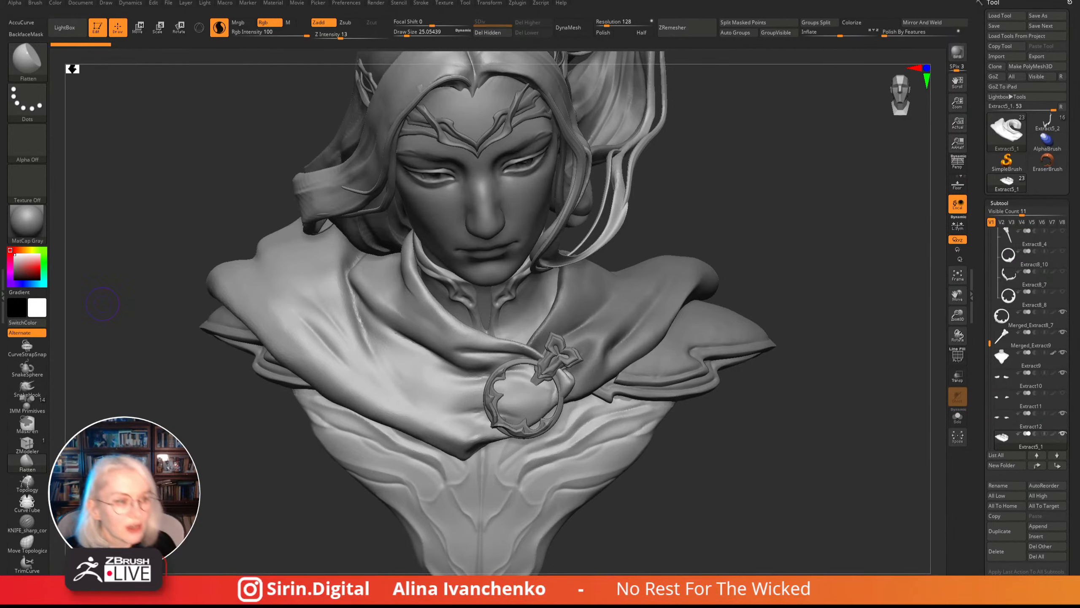
mouse_move(102, 304)
mouse_down()
mouse_move(220, 174)
mouse_move(236, 176)
mouse_move(249, 197)
mouse_up()
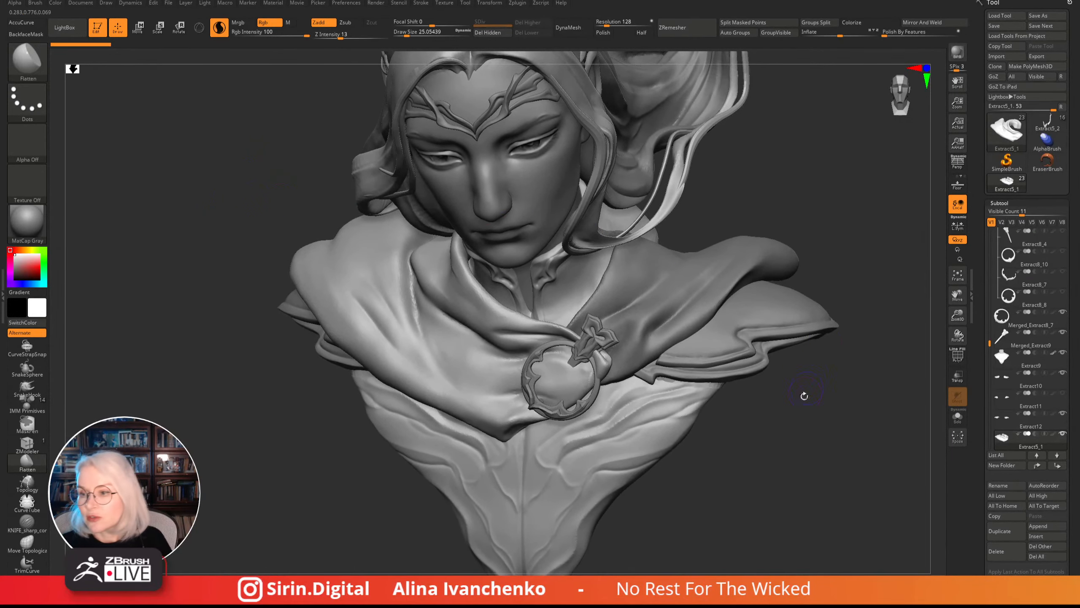
alt+drag(793, 434, 763, 422)
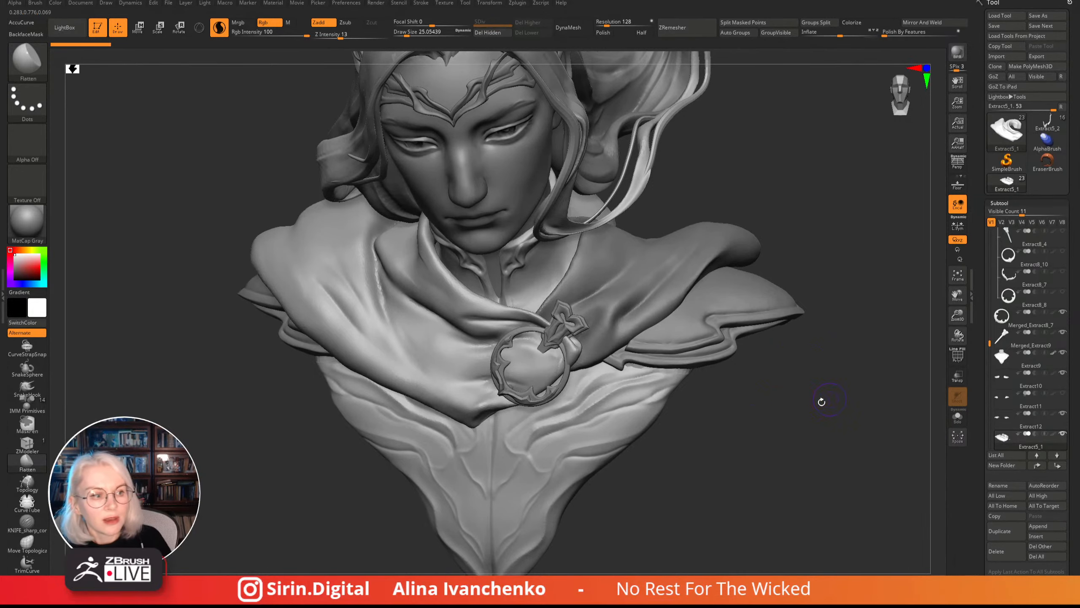
mouse_move(822, 398)
mouse_down()
mouse_move(738, 417)
mouse_move(735, 447)
mouse_move(723, 439)
mouse_move(723, 449)
mouse_move(759, 444)
mouse_move(711, 479)
mouse_up()
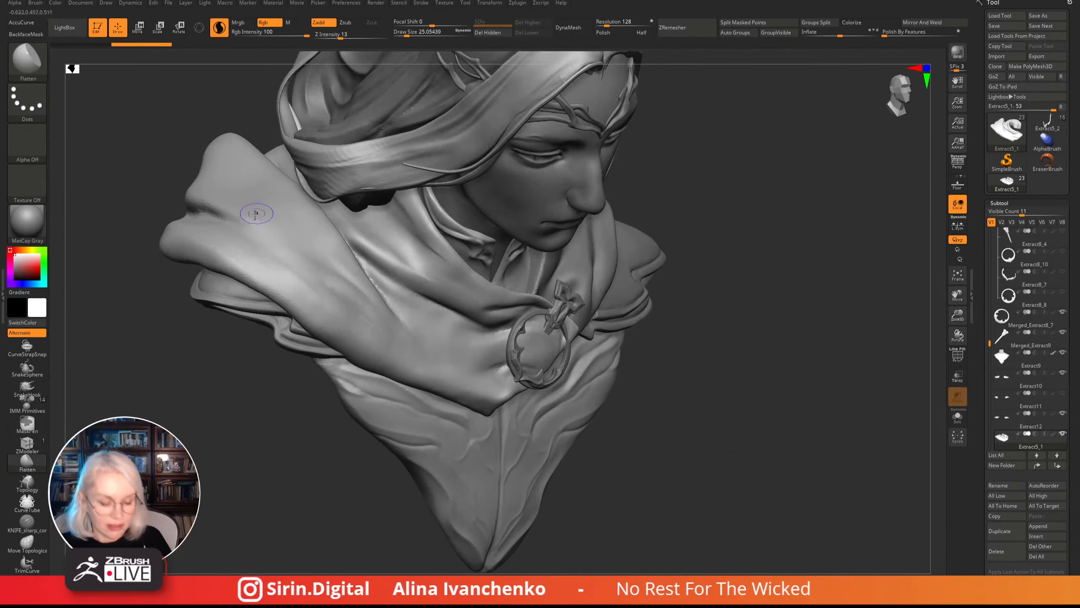
key(b)
key(m)
key(v)
click(416, 34)
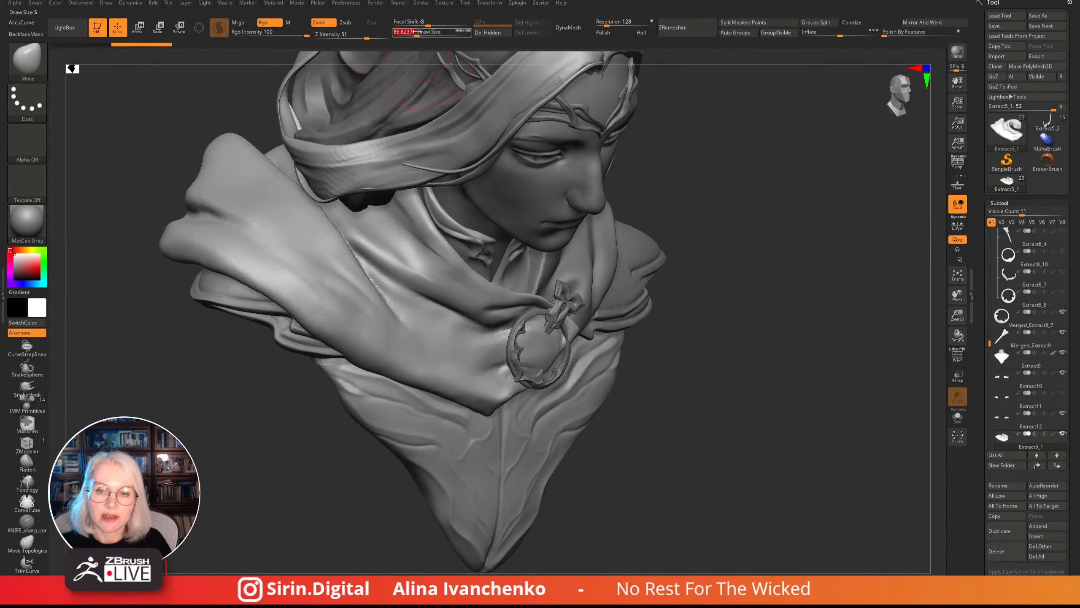
drag(827, 279, 787, 304)
mouse_move(285, 185)
mouse_down()
mouse_move(269, 175)
mouse_move(300, 143)
mouse_move(266, 123)
mouse_move(273, 133)
mouse_move(257, 143)
mouse_up()
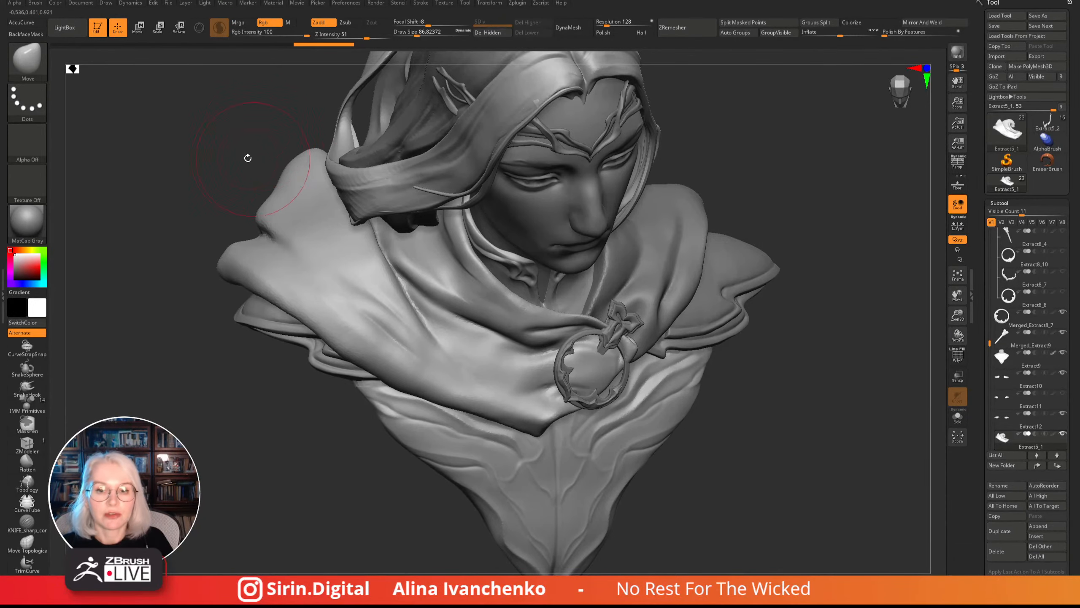
- Carve creases into the cloak's raised shoulder fold with the DamStandard brush at draw size about 32.7
mouse_move(246, 154)
mouse_down()
mouse_move(251, 173)
mouse_move(296, 174)
mouse_move(320, 155)
mouse_move(290, 194)
mouse_up()
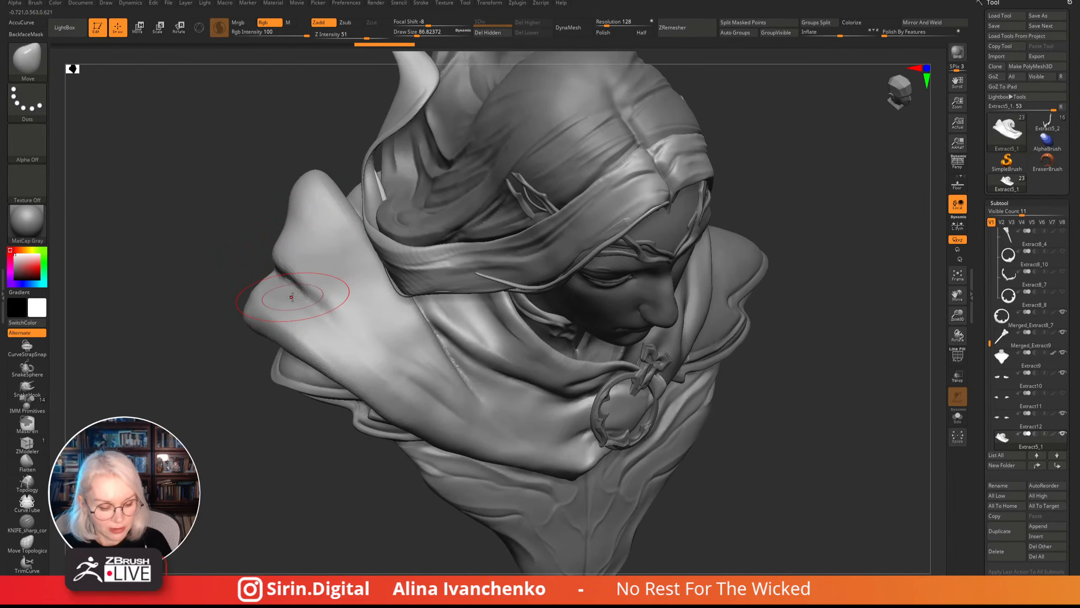
key(b)
key(d)
key(s)
mouse_move(311, 127)
mouse_down()
mouse_move(289, 253)
mouse_move(355, 319)
mouse_up()
drag(266, 251, 372, 329)
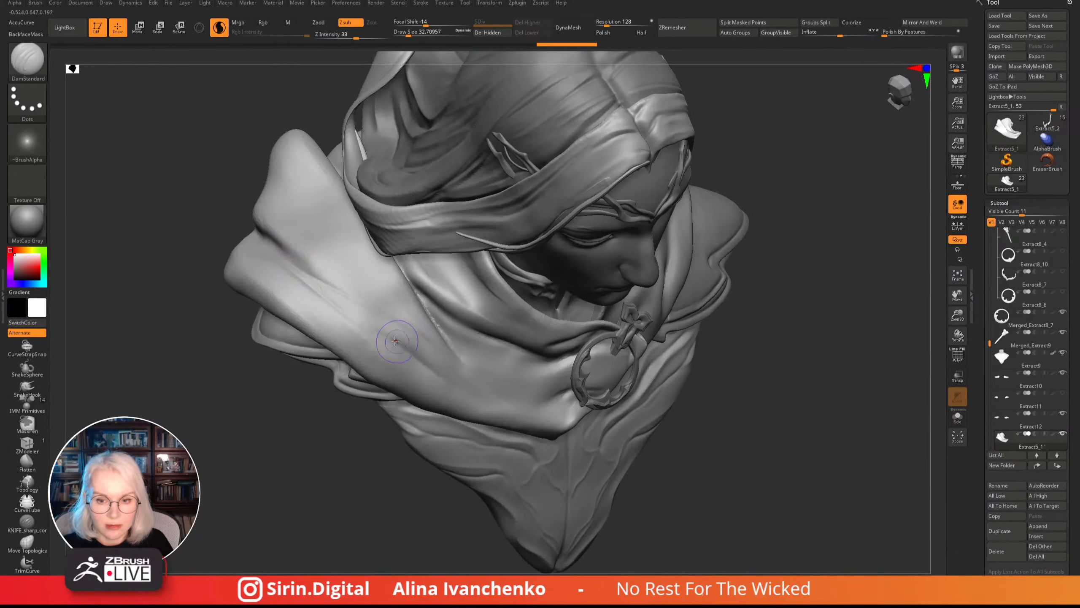
- Extend the DamStandard creases down the front of the cloak's shoulder and smooth their upper part
mouse_move(210, 367)
mouse_down()
mouse_move(173, 386)
mouse_move(217, 398)
mouse_move(195, 427)
mouse_move(288, 283)
mouse_move(327, 334)
mouse_up()
mouse_move(239, 440)
mouse_down()
mouse_move(249, 433)
mouse_move(265, 456)
mouse_up()
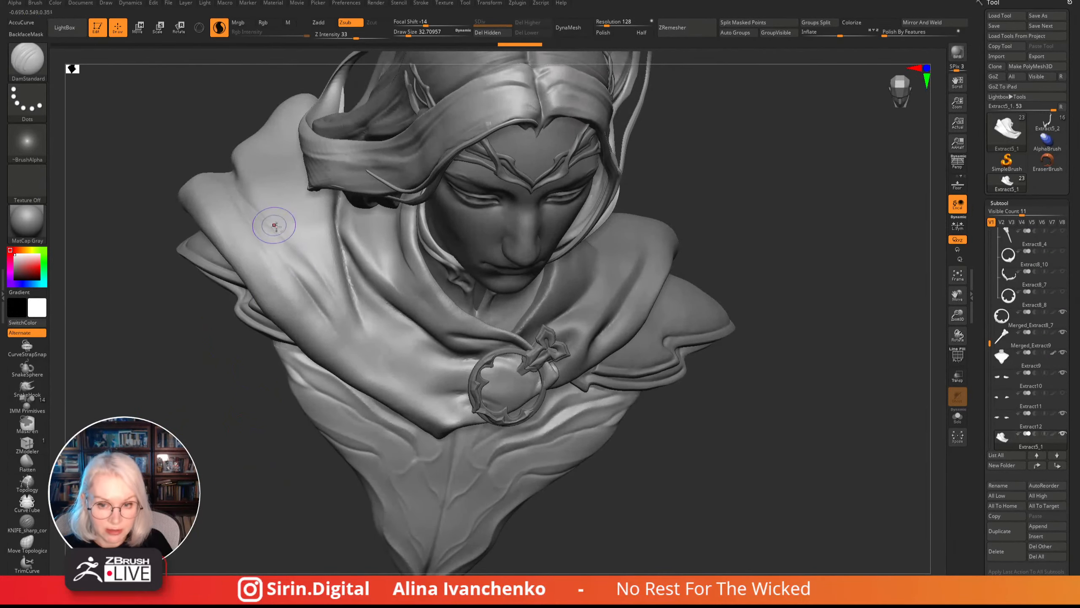
drag(312, 265, 331, 293)
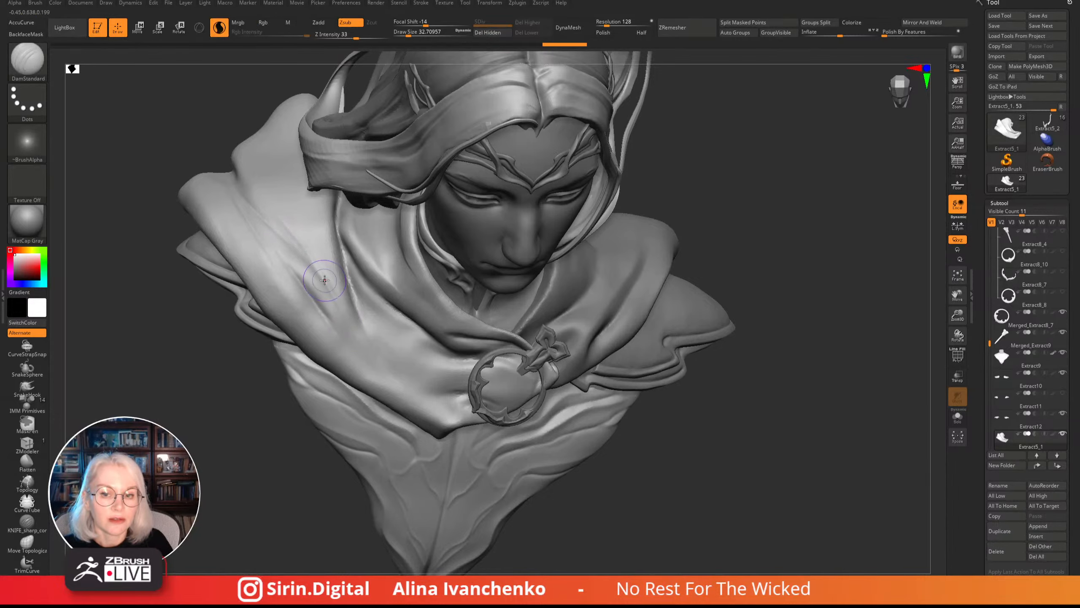
drag(293, 232, 315, 260)
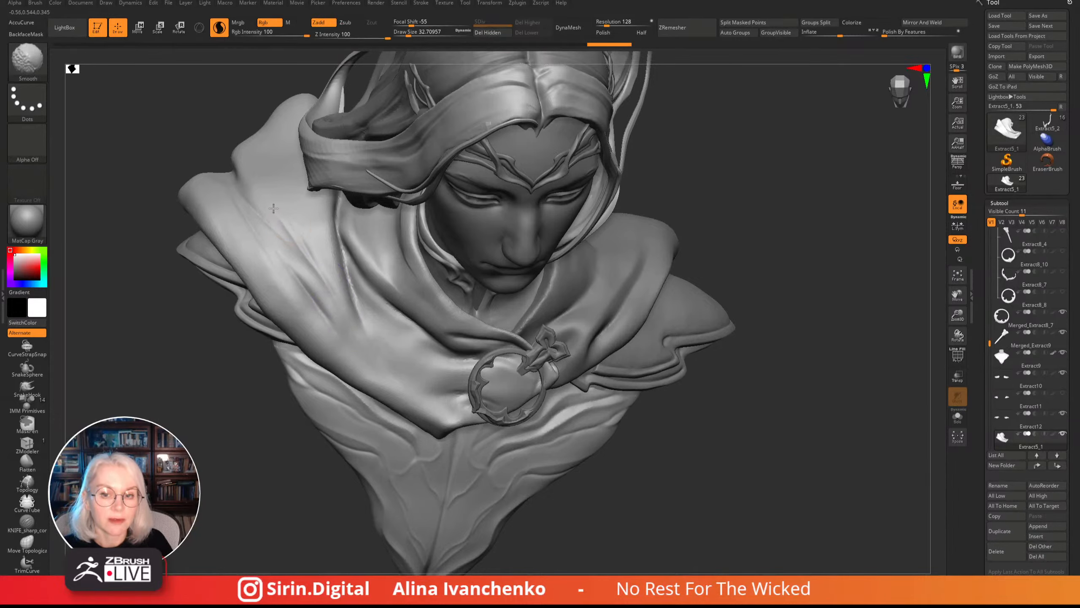
drag(273, 208, 293, 239)
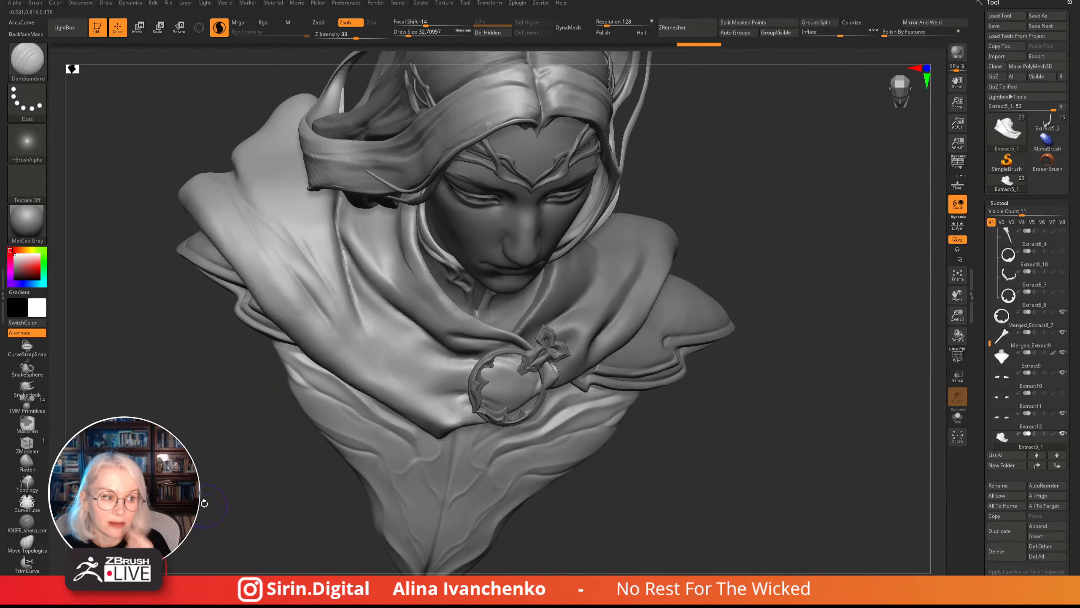
- Examine the cloak's shoulder folds and the chest armour from above, the front and the side
drag(209, 440, 224, 465)
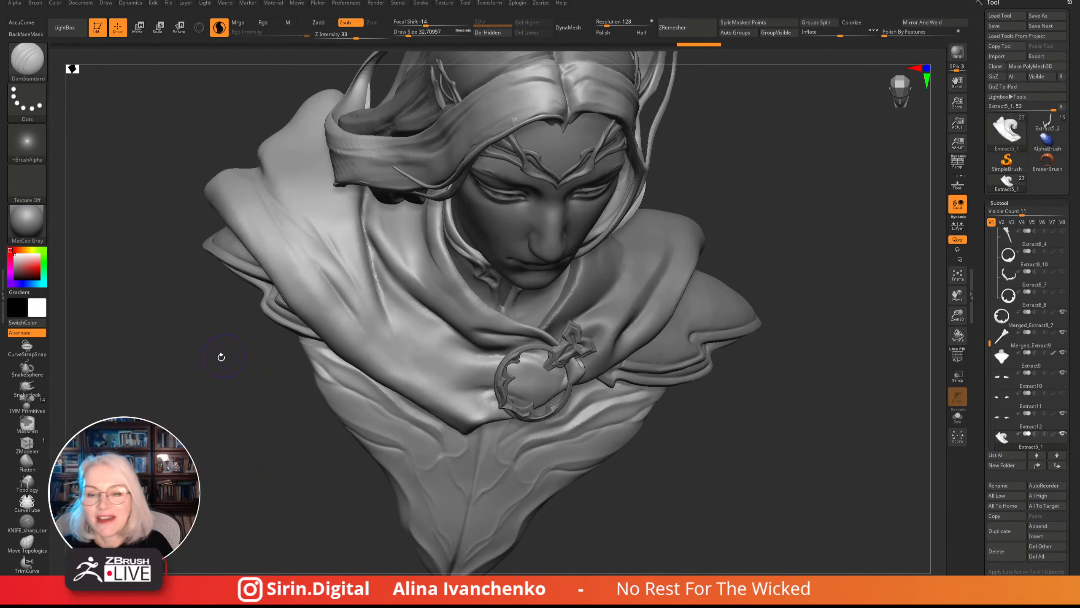
mouse_move(220, 357)
mouse_down()
mouse_move(217, 373)
mouse_move(244, 390)
mouse_move(244, 450)
mouse_move(224, 410)
mouse_move(243, 419)
mouse_up()
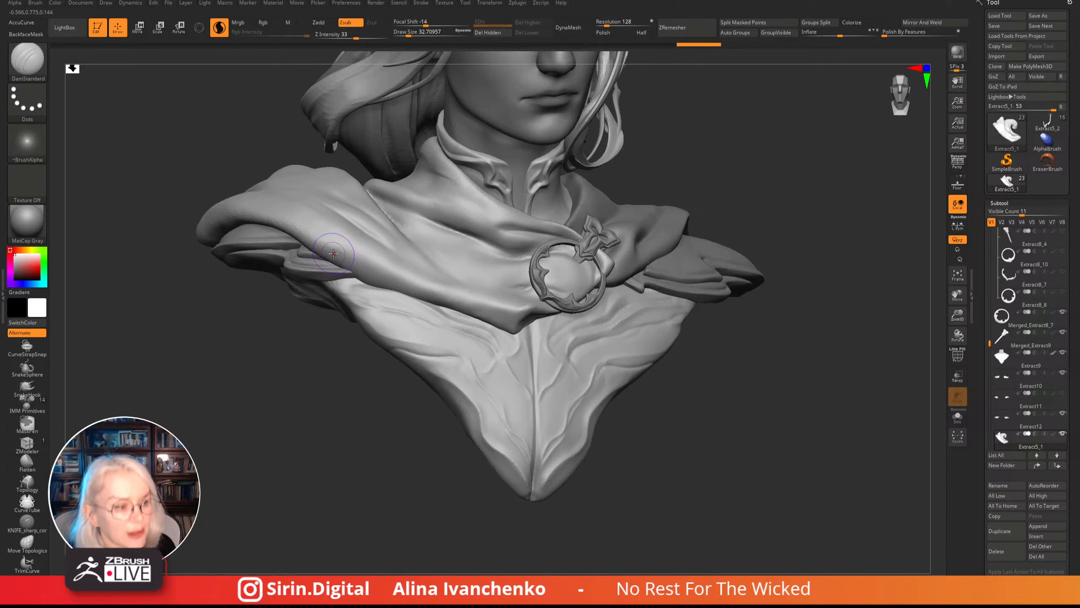
drag(375, 390, 342, 442)
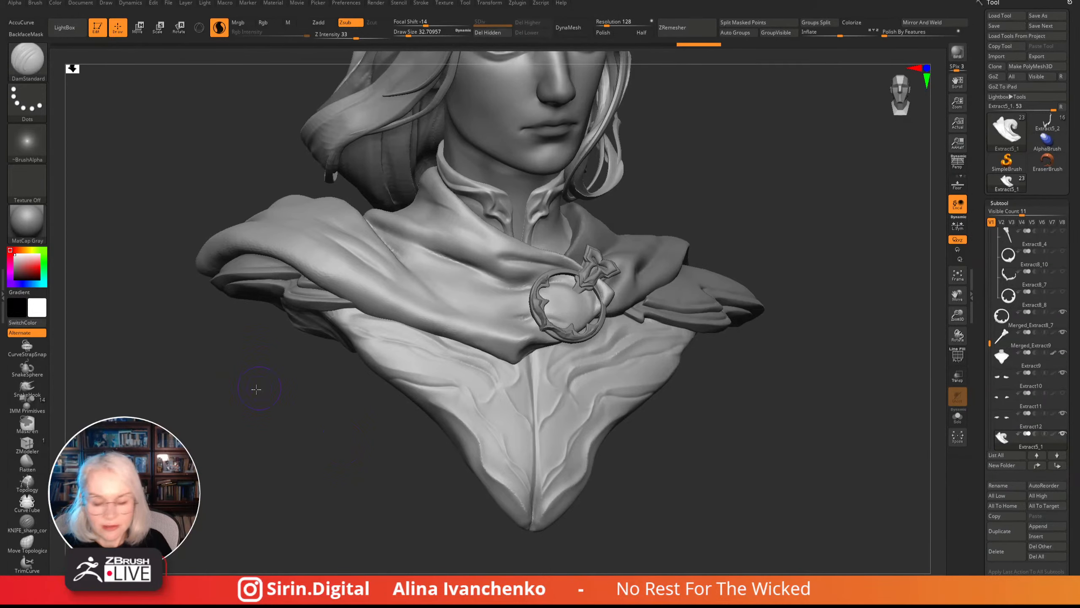
drag(256, 390, 266, 402)
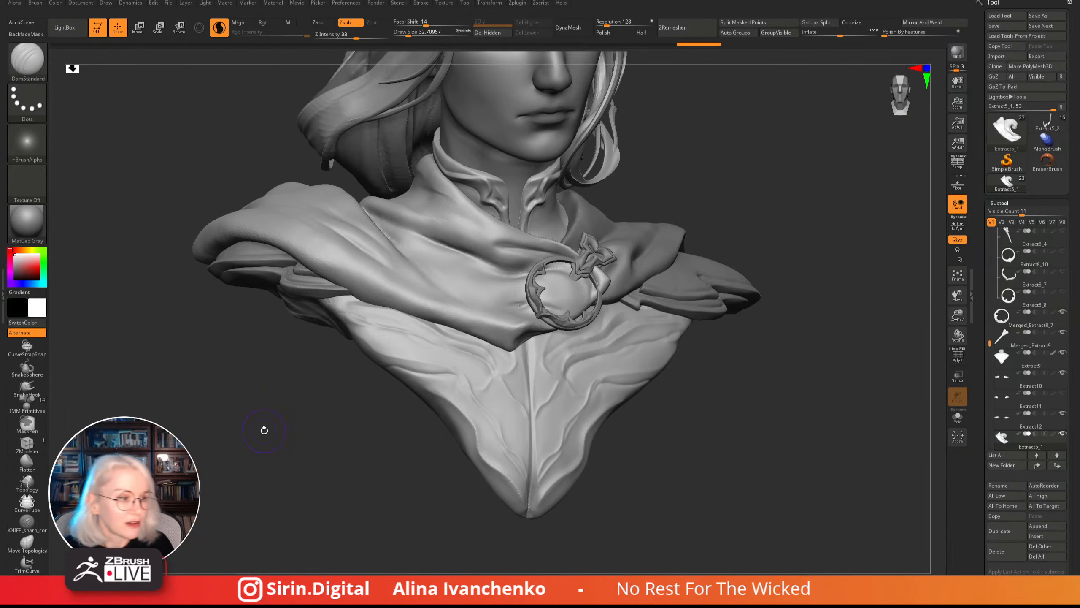
drag(271, 441, 272, 445)
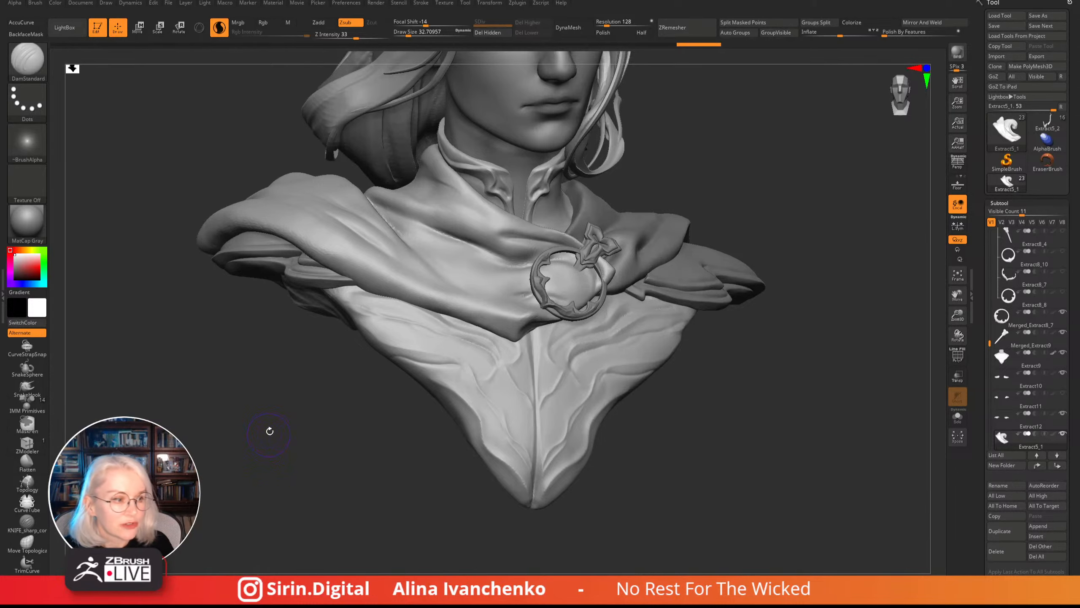
drag(267, 434, 284, 312)
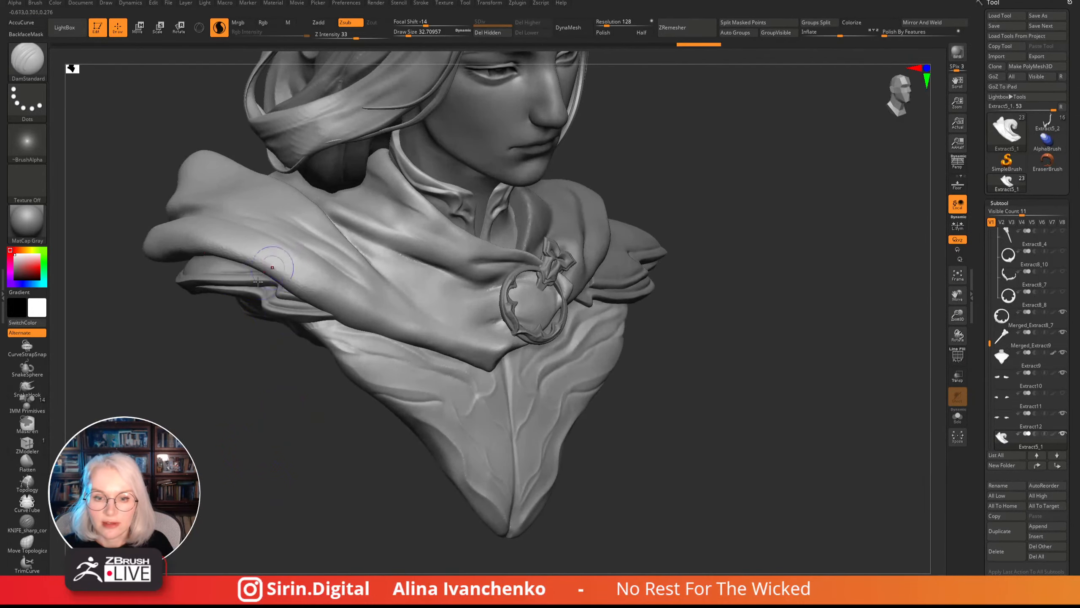
drag(281, 409, 219, 390)
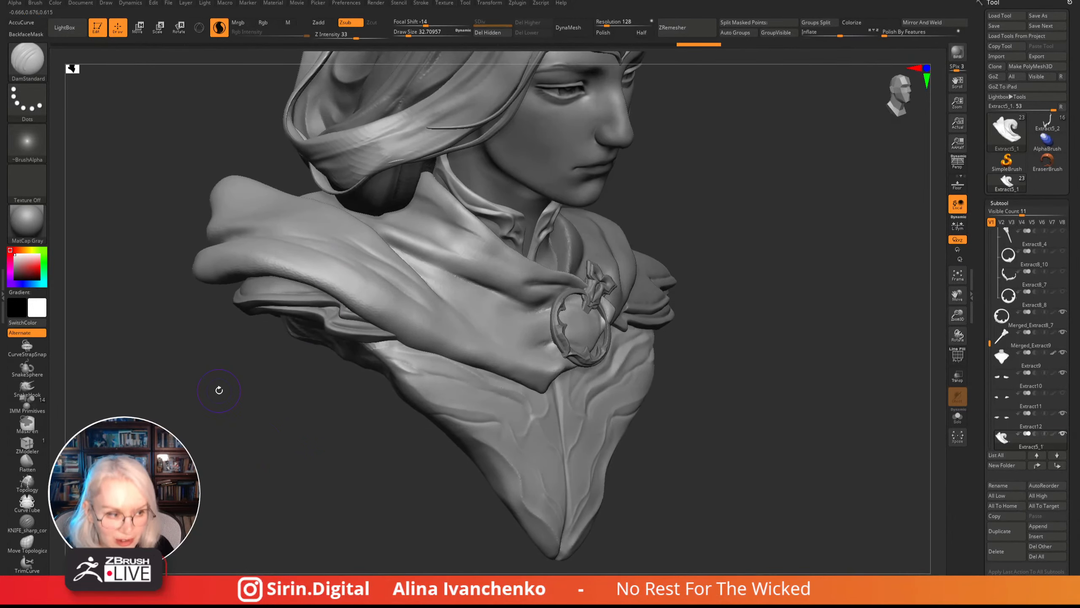
- Mask the cloak's lower shoulder edge above the pauldron at draw size about 90.2 and invert the mask
drag(217, 451, 452, 88)
drag(409, 33, 417, 34)
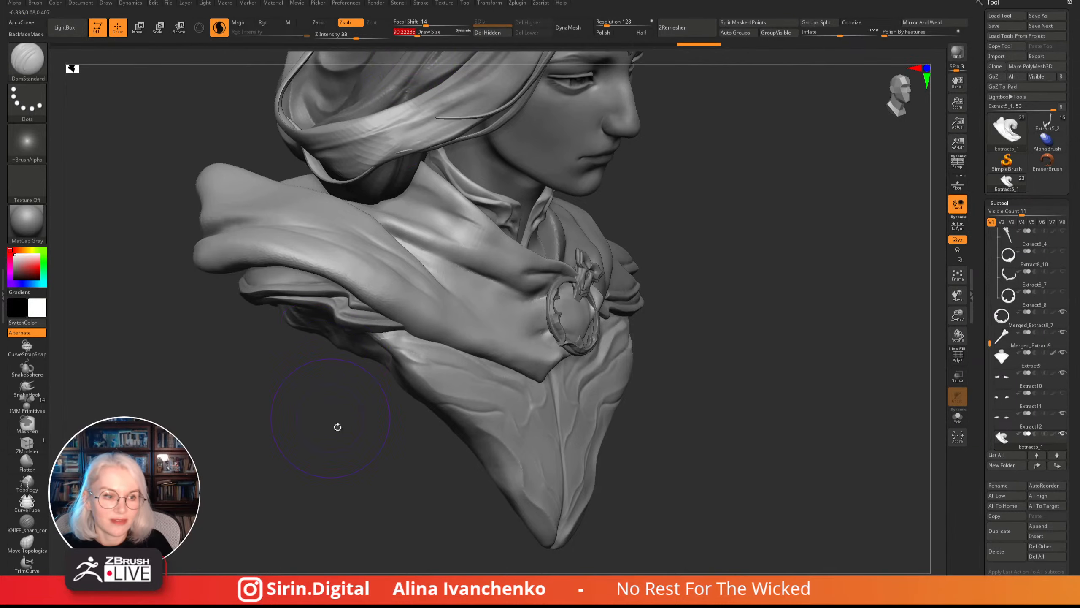
drag(337, 427, 333, 414)
mouse_move(190, 258)
ctrl+mouse_down()
mouse_move(378, 295)
mouse_move(522, 363)
mouse_move(571, 458)
mouse_move(548, 472)
ctrl+mouse_up()
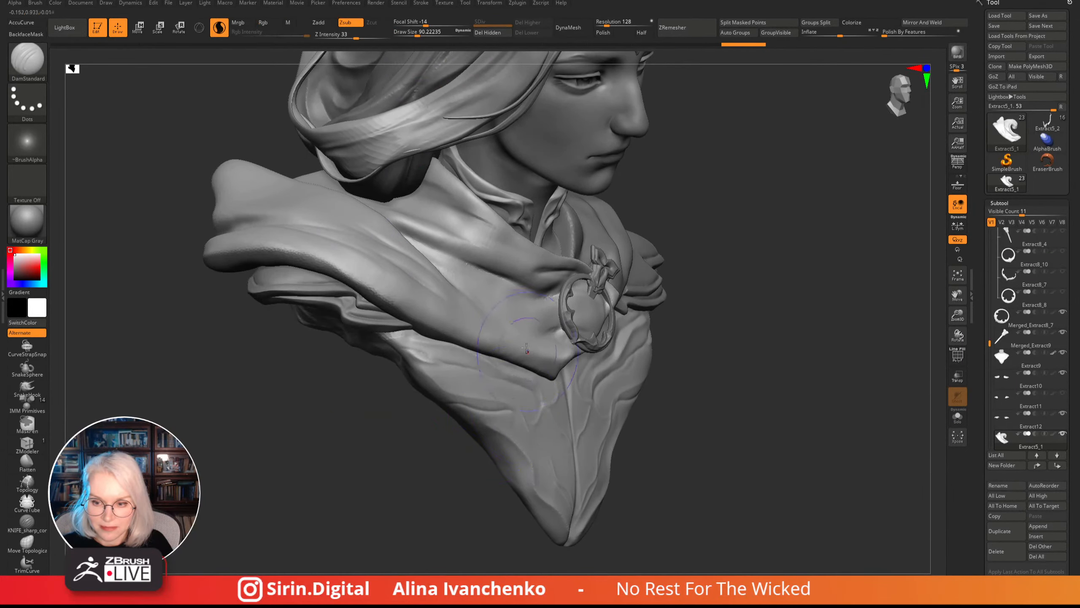
ctrl+click(697, 319)
mouse_move(723, 317)
mouse_down()
mouse_move(796, 321)
mouse_move(766, 323)
mouse_move(777, 314)
mouse_up()
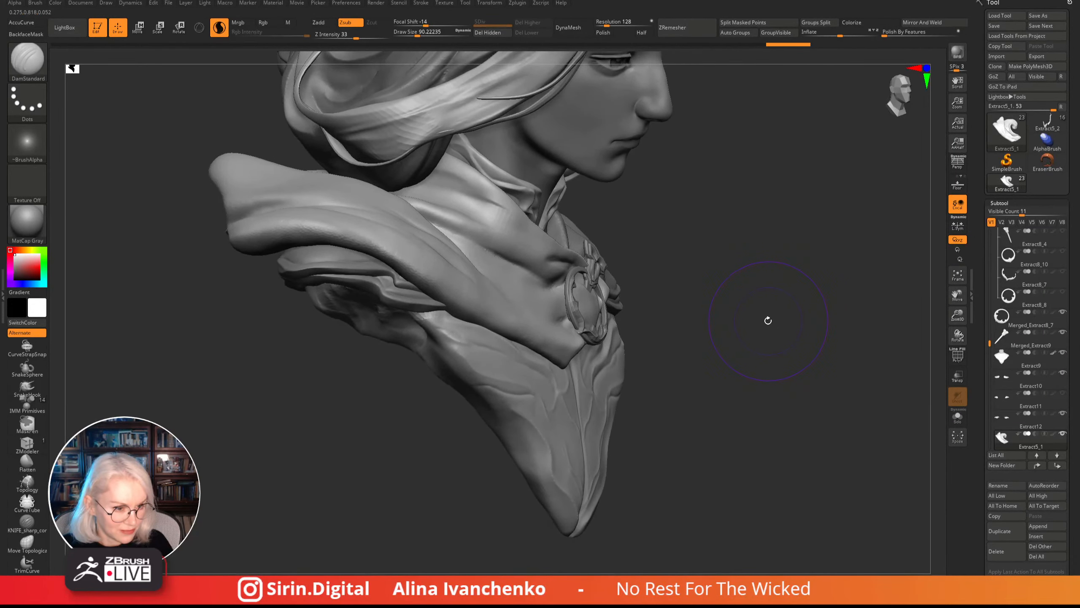
alt+drag(765, 321, 753, 326)
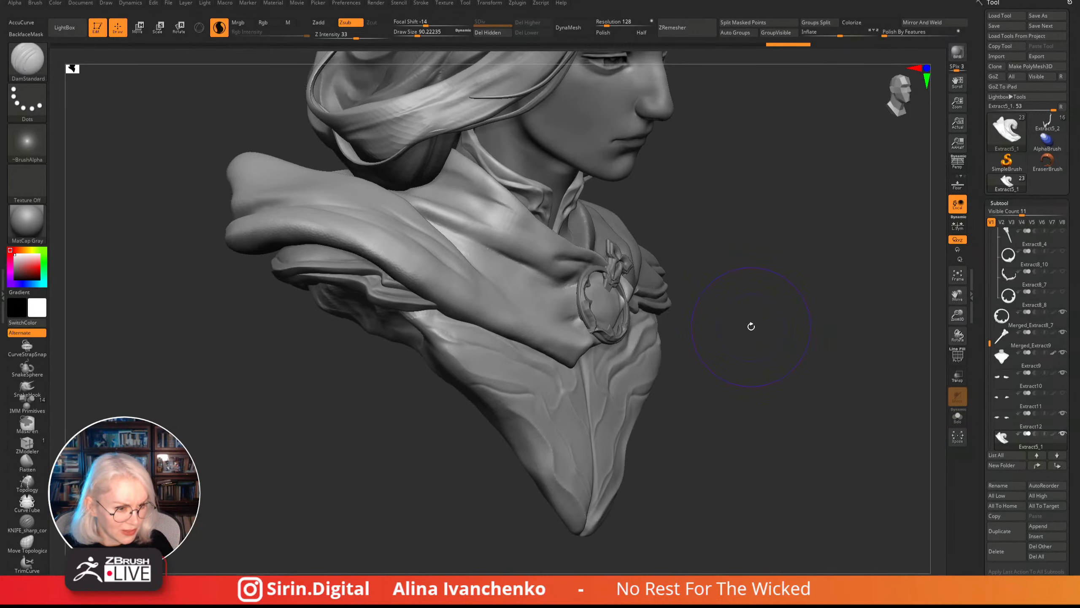
drag(750, 323, 733, 349)
alt+drag(745, 398, 736, 369)
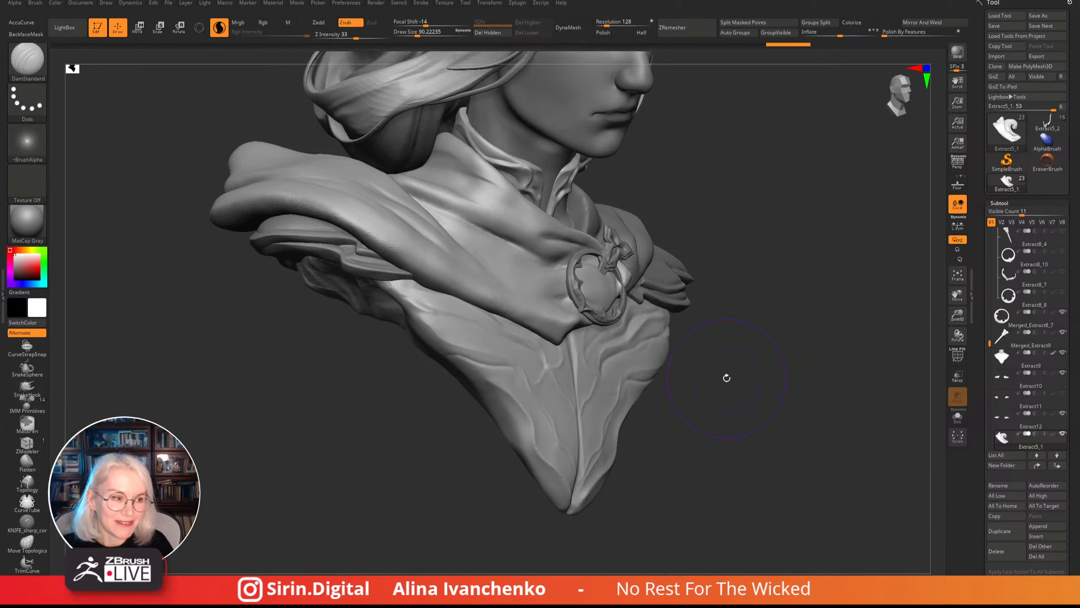
mouse_move(733, 379)
mouse_down()
mouse_move(694, 428)
mouse_move(657, 421)
mouse_up()
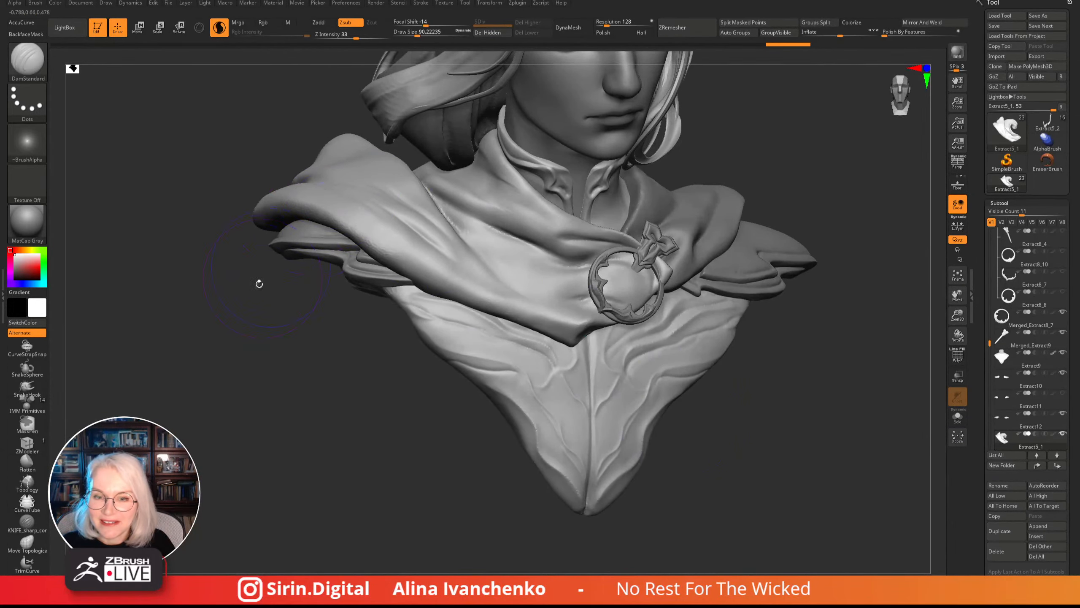
drag(259, 285, 374, 241)
ctrl+click(270, 334)
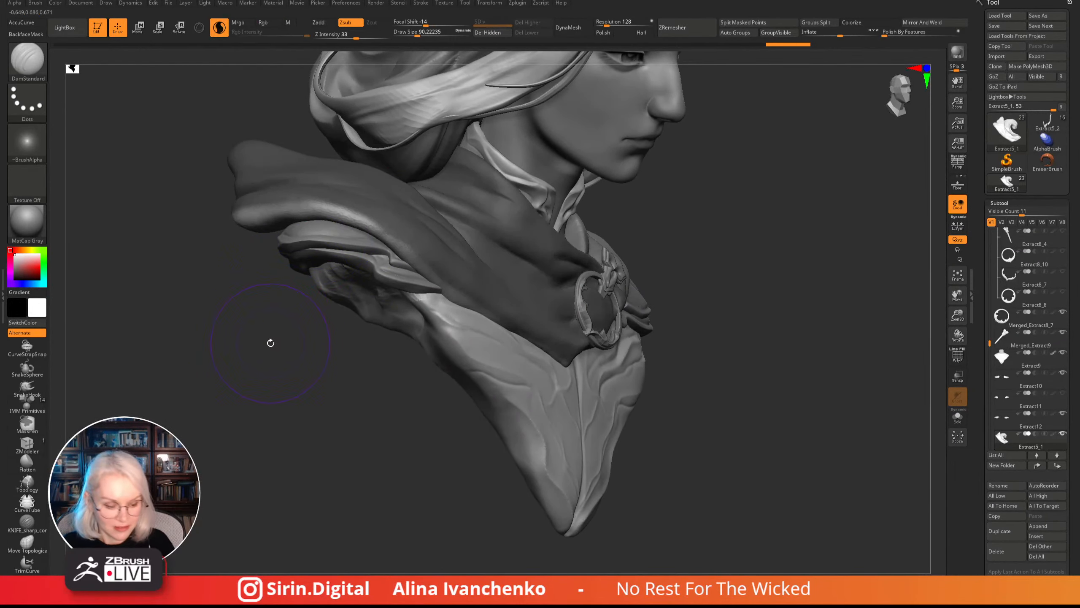
- Reshape the unmasked lower shoulder edge of the cloak with the Move brush at draw size about 90.2
key(b)
key(m)
key(v)
drag(277, 354, 300, 303)
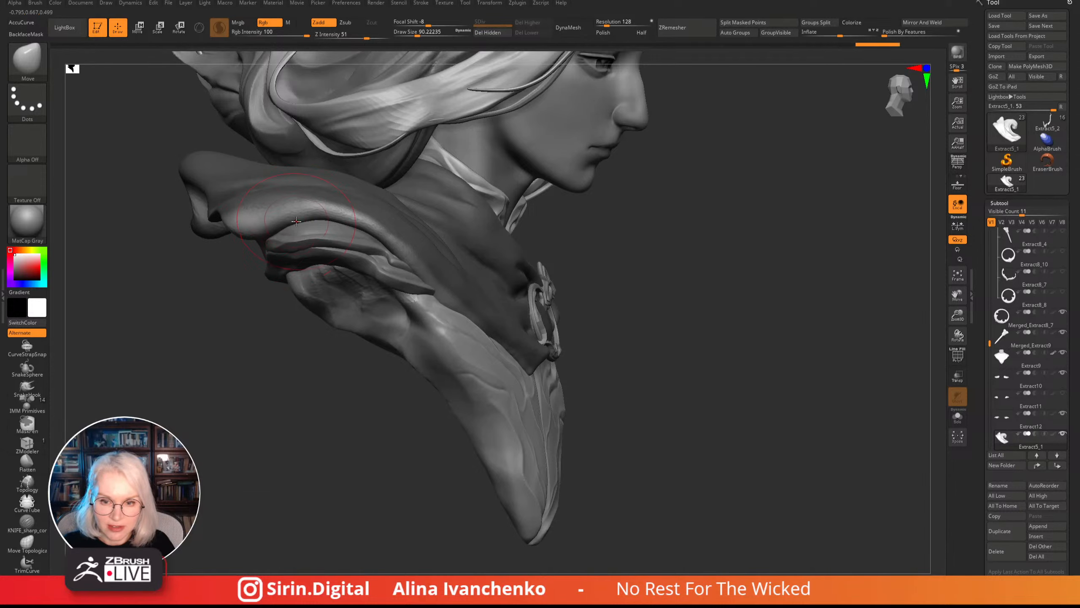
- Refine the unmasked edge over the pauldron from behind and below with Move and Smooth at draw size about 59.2
mouse_move(245, 357)
mouse_down()
mouse_move(346, 351)
mouse_move(431, 292)
mouse_move(429, 251)
mouse_up()
drag(418, 36, 412, 36)
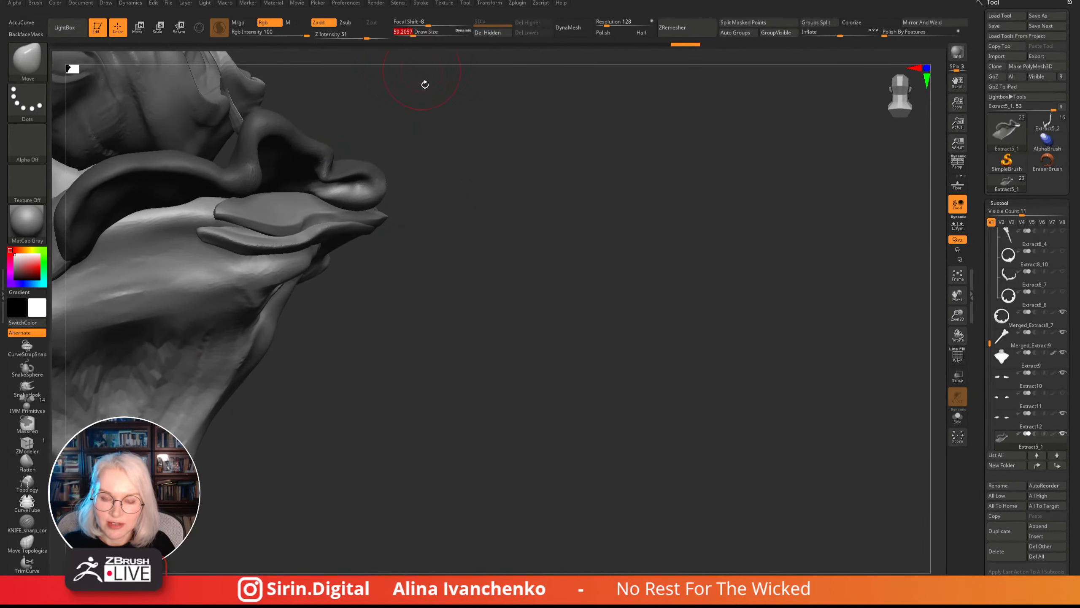
mouse_move(425, 84)
mouse_down()
mouse_move(511, 225)
mouse_move(403, 198)
mouse_move(497, 217)
mouse_up()
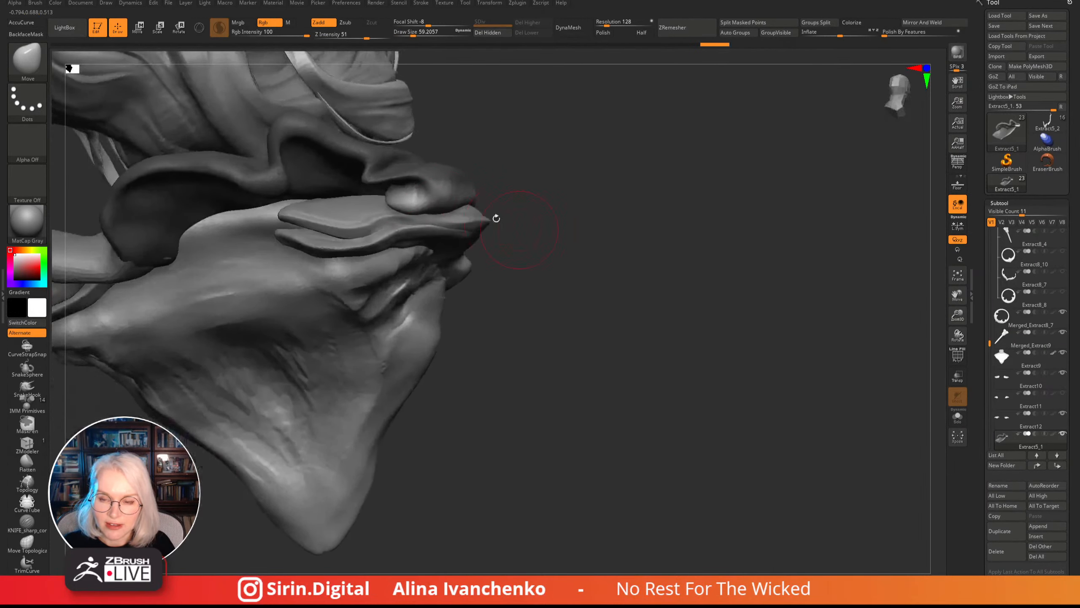
drag(607, 205, 435, 216)
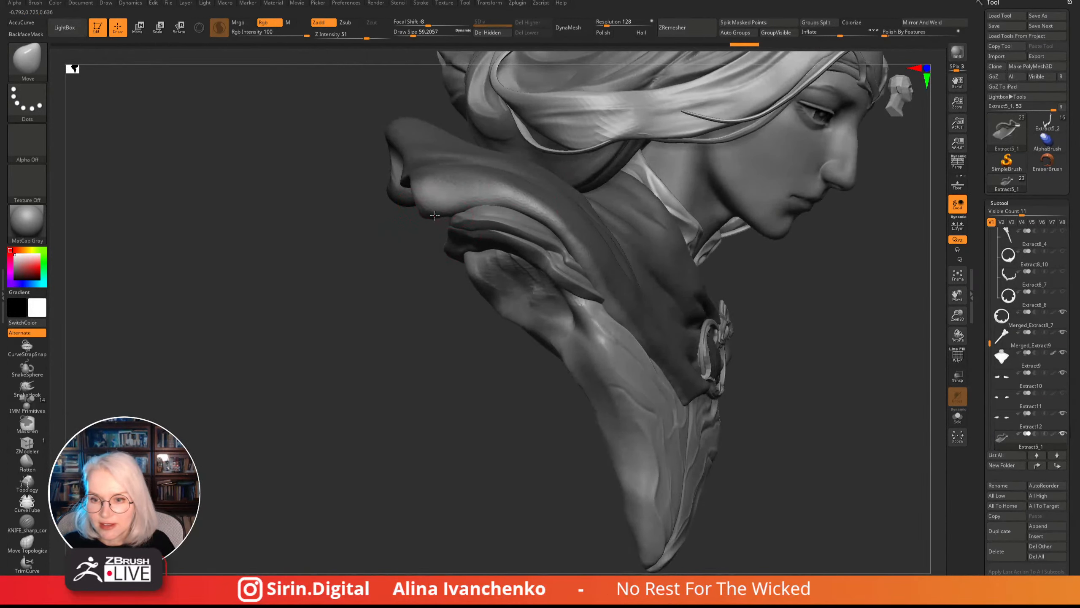
drag(404, 313, 446, 206)
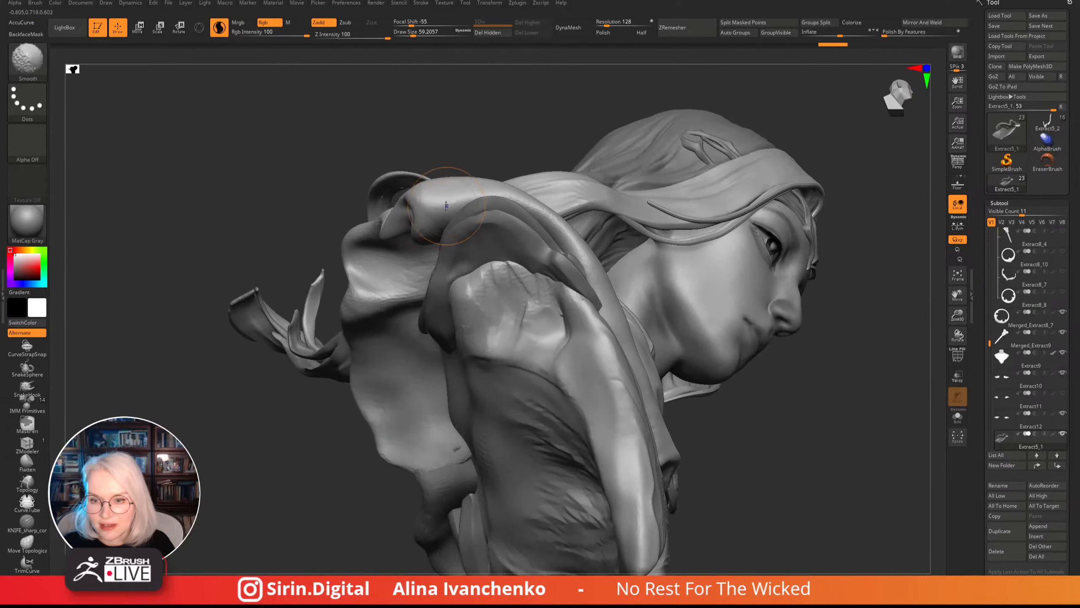
- Make the cloak's shoulder piece Extract3 the active subtool and switch to the ClayBuildup brush
mouse_move(465, 123)
mouse_down()
mouse_move(415, 258)
mouse_move(333, 416)
mouse_move(335, 469)
mouse_move(736, 248)
mouse_move(749, 228)
mouse_move(737, 212)
mouse_move(623, 357)
mouse_move(579, 386)
mouse_move(652, 340)
mouse_move(388, 330)
mouse_up()
alt+click(652, 341)
mouse_move(548, 408)
mouse_down()
mouse_move(490, 442)
mouse_move(460, 340)
mouse_up()
mouse_move(527, 349)
mouse_down()
mouse_move(482, 332)
mouse_move(465, 357)
mouse_move(566, 357)
mouse_move(446, 318)
mouse_move(494, 350)
mouse_up()
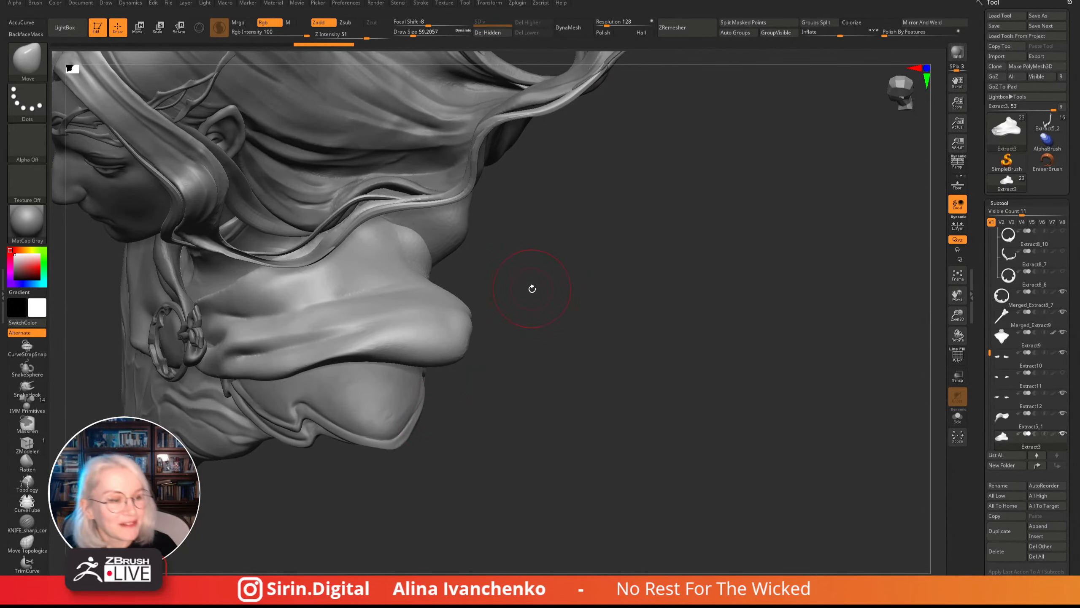
mouse_move(531, 299)
mouse_down()
mouse_move(514, 285)
mouse_move(524, 325)
mouse_move(447, 286)
mouse_up()
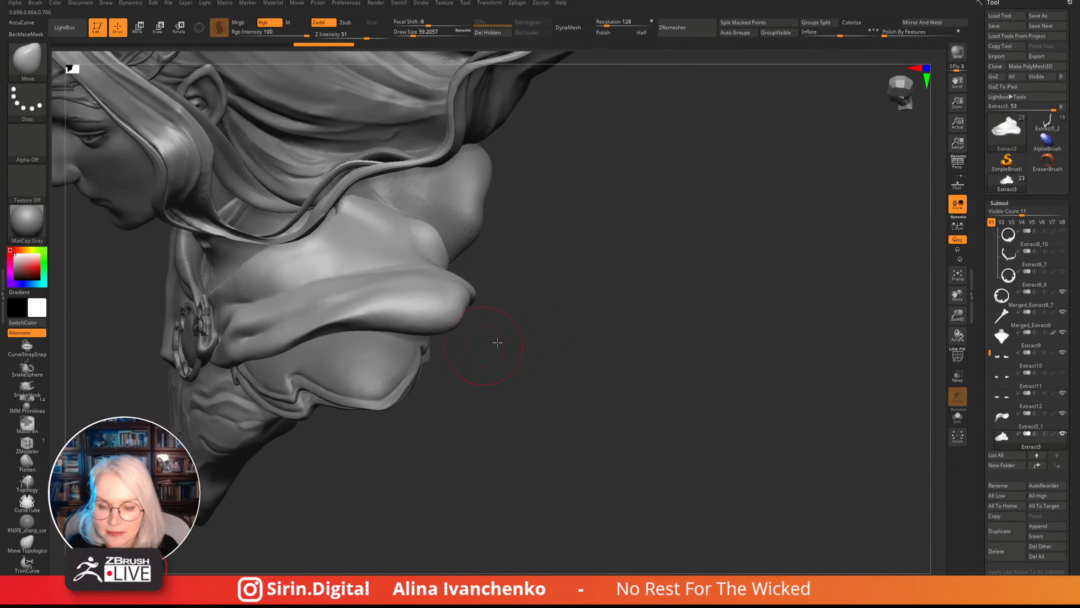
mouse_move(494, 340)
mouse_down()
mouse_move(557, 359)
mouse_move(512, 346)
mouse_up()
key(b)
key(c)
key(b)
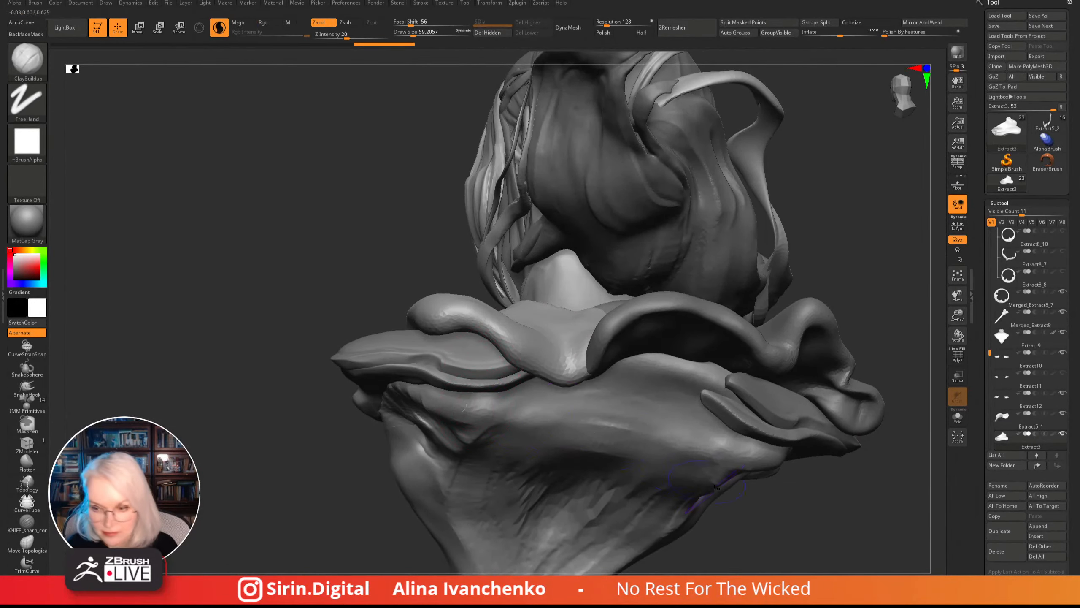
- Examine the cloak's folds from behind, below and the side, and check the whole bust from the front
mouse_move(754, 528)
mouse_down()
mouse_move(692, 396)
mouse_move(401, 255)
mouse_up()
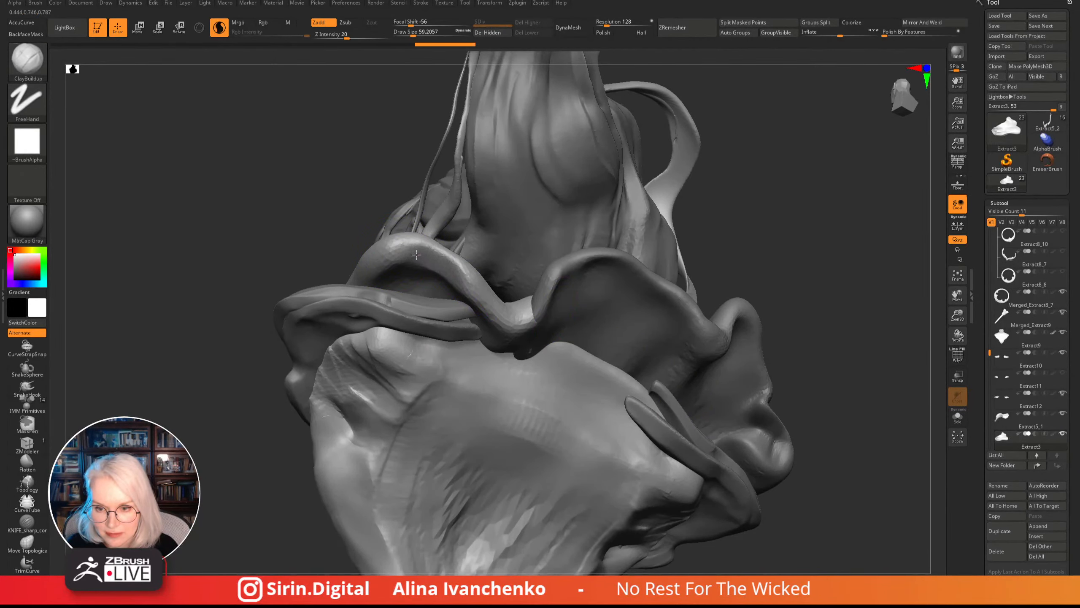
drag(357, 190, 844, 260)
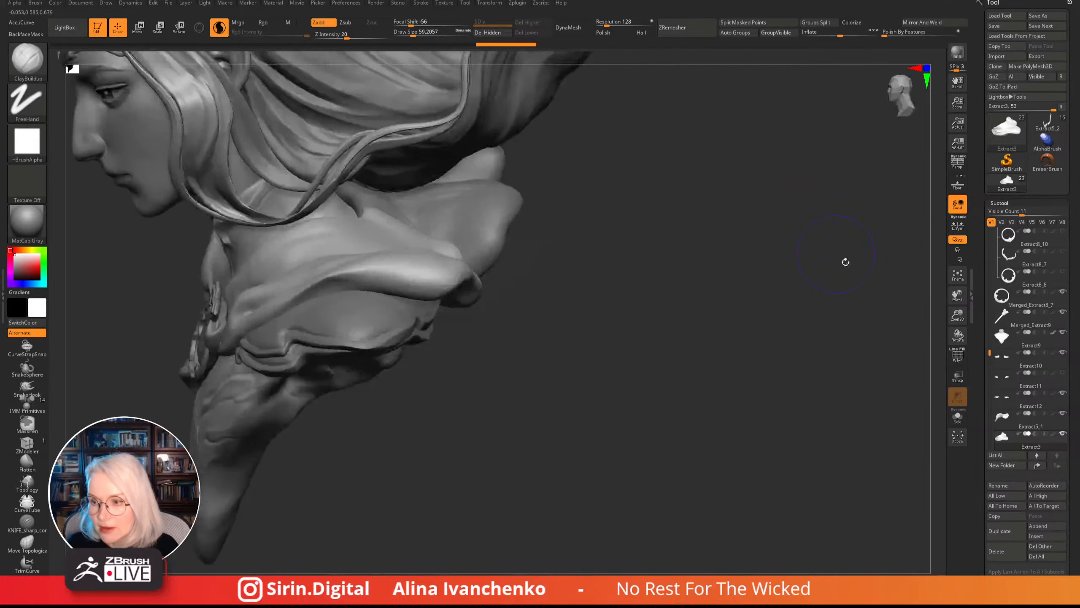
drag(957, 317, 953, 251)
shift+drag(561, 226, 629, 239)
alt+drag(574, 314, 646, 362)
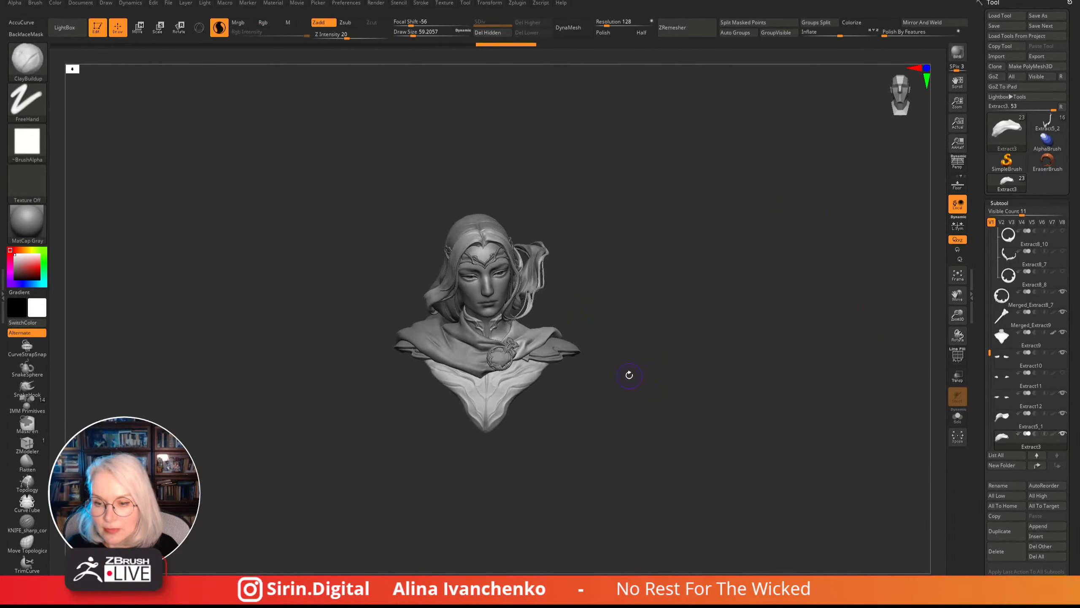
drag(630, 287, 583, 336)
alt+click(573, 319)
drag(671, 289, 679, 431)
drag(679, 377, 620, 425)
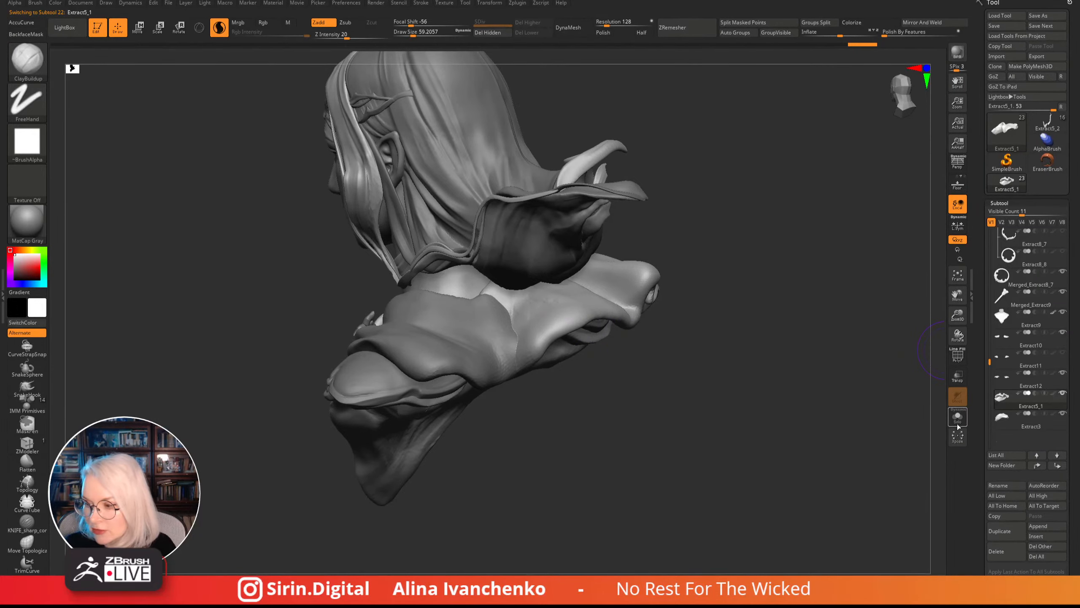
- Show the wireframe on the Extract3 cloak piece and examine where it meets the Extract5_1 piece from behind, the side and the front
click(1046, 423)
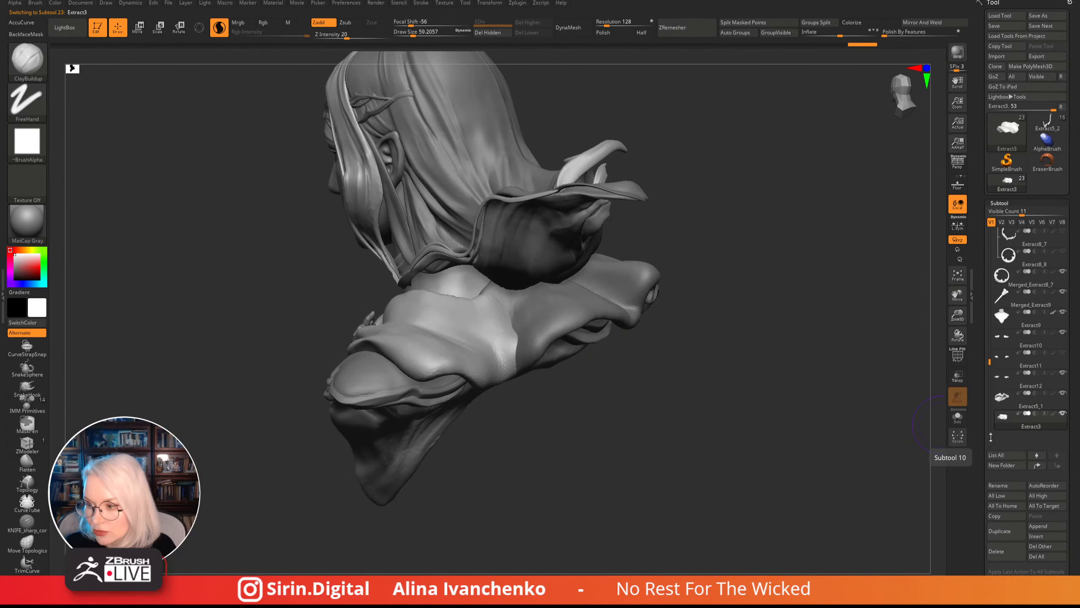
key(shift+f)
drag(788, 378, 897, 394)
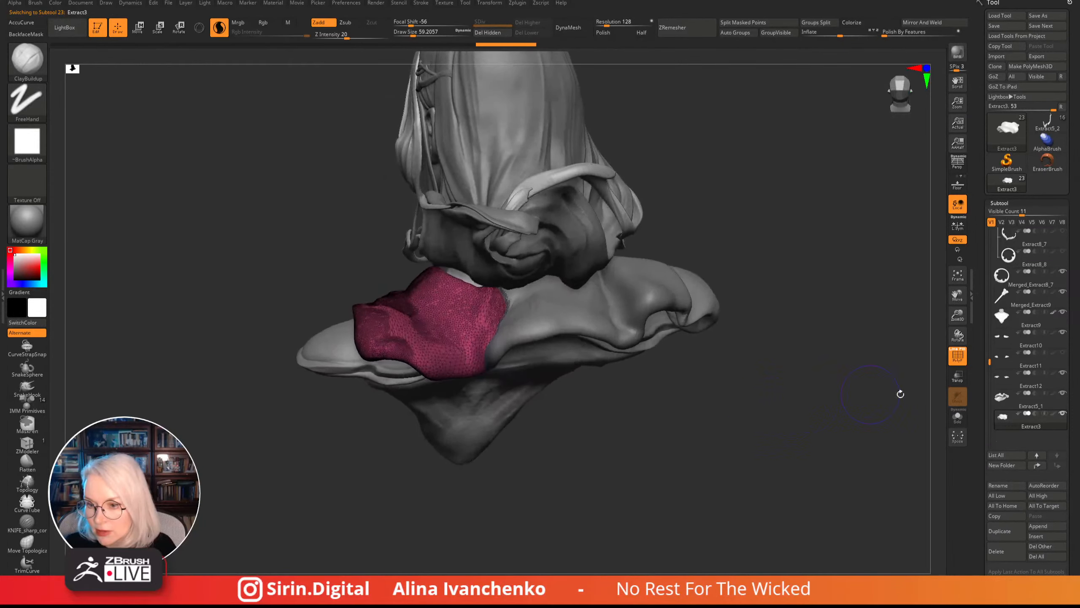
click(1055, 402)
click(1058, 425)
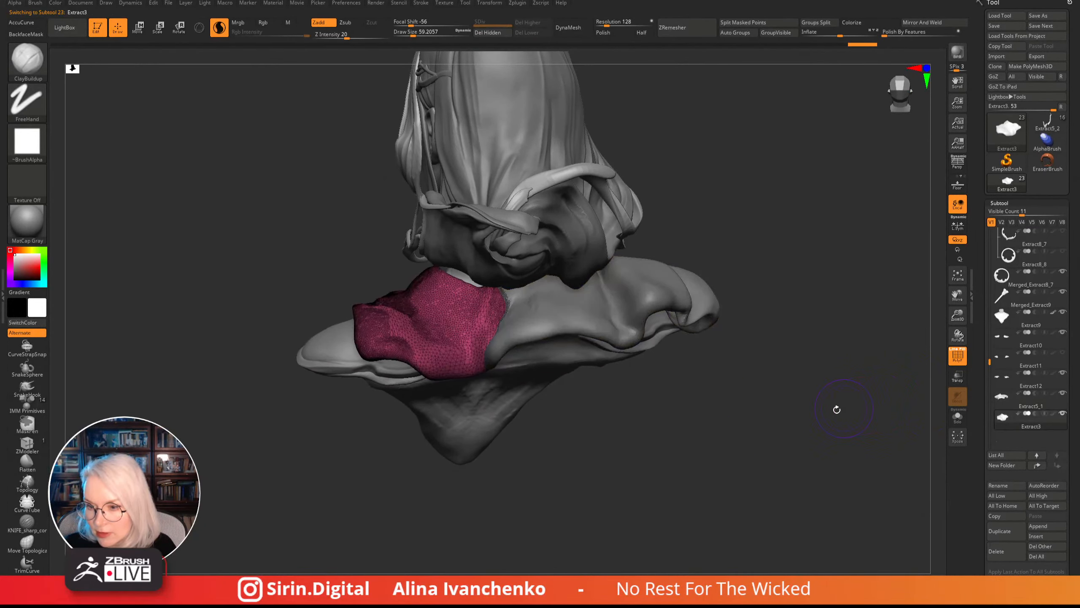
mouse_move(836, 407)
mouse_down()
mouse_move(798, 465)
mouse_move(807, 417)
mouse_up()
key(b)
key(c)
key(b)
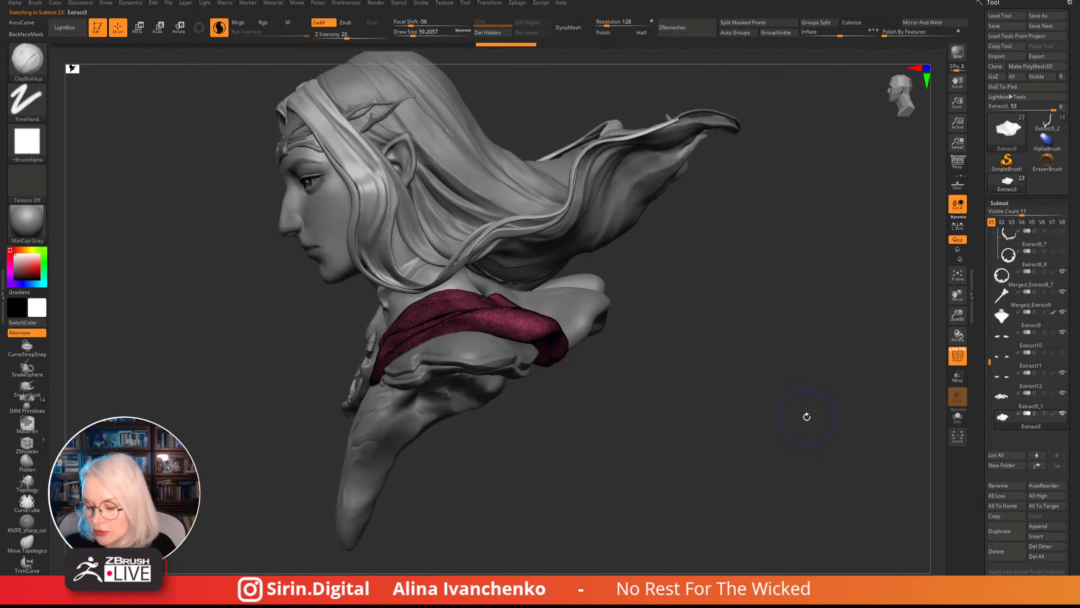
drag(732, 427, 848, 422)
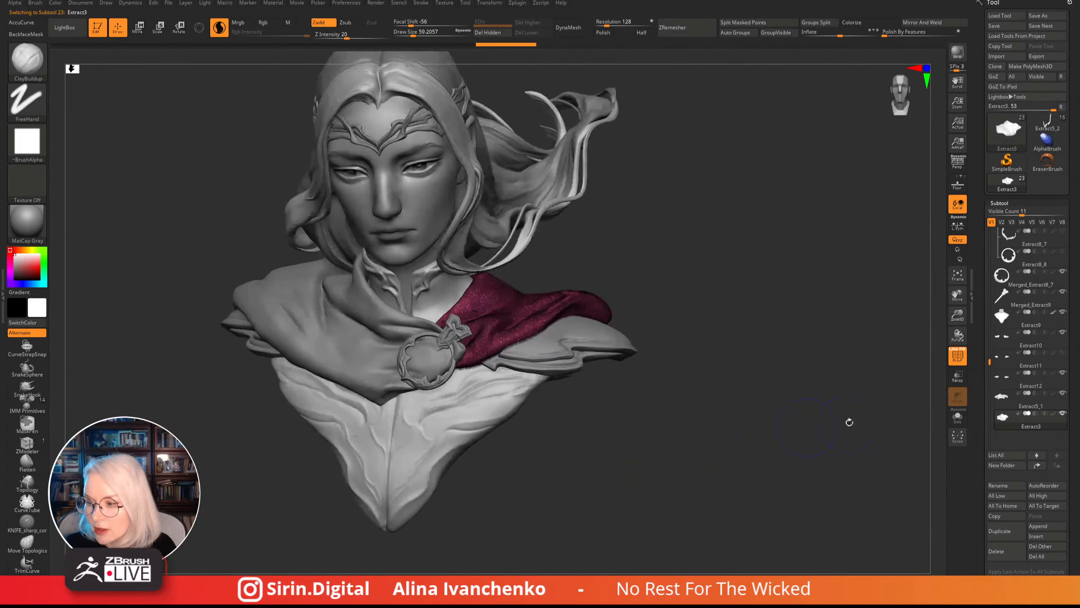
- Merge the Extract5_1 cloak piece down with Extract3 into one subtool
click(1061, 400)
mouse_move(1062, 340)
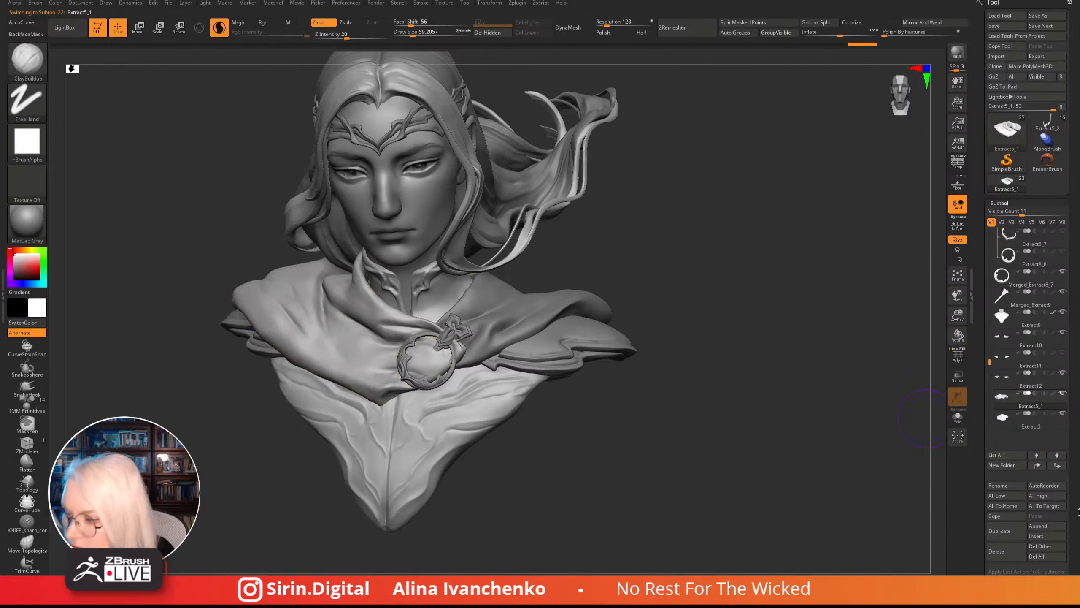
scroll(1073, 453, down, 3)
scroll(1074, 453, down, 2)
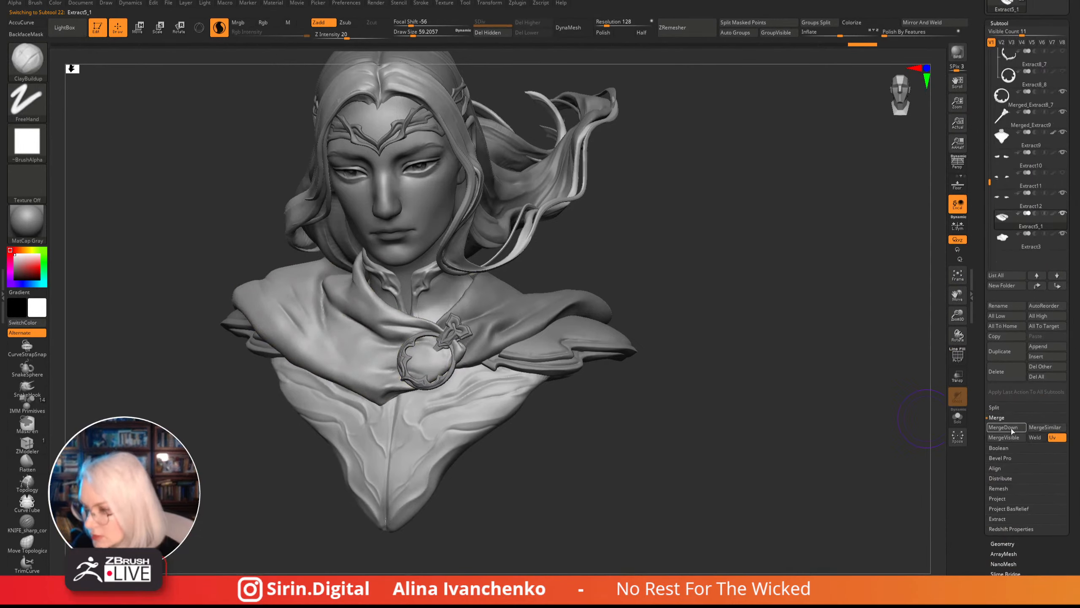
click(997, 436)
click(927, 448)
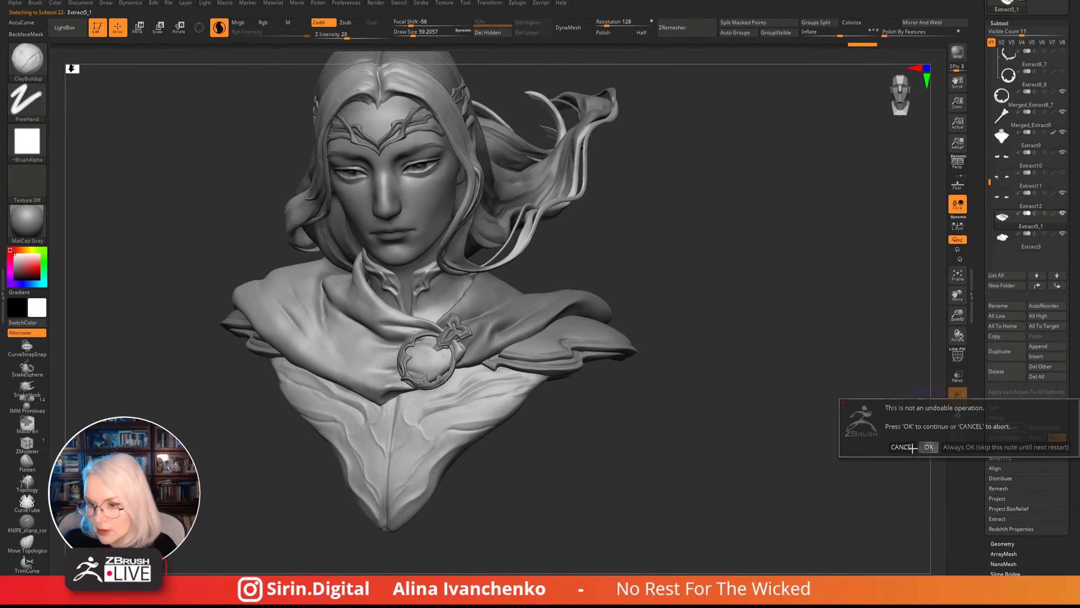
drag(706, 443, 731, 441)
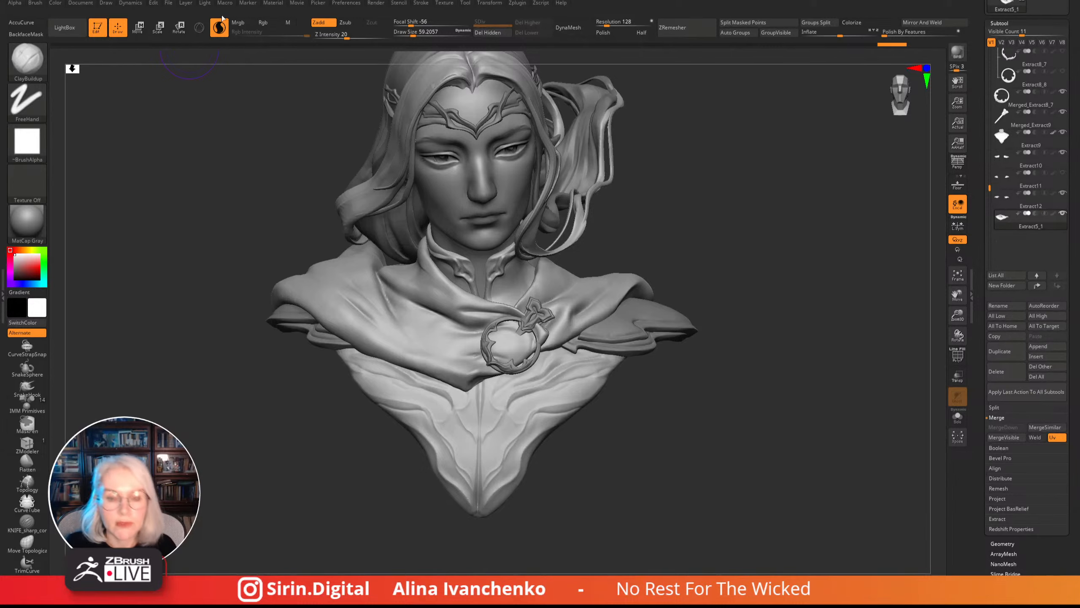
- Centre the gizmo on the merged cloak, limited to that subtool, and fuse its pieces with Remesh By Union
mouse_move(27, 143)
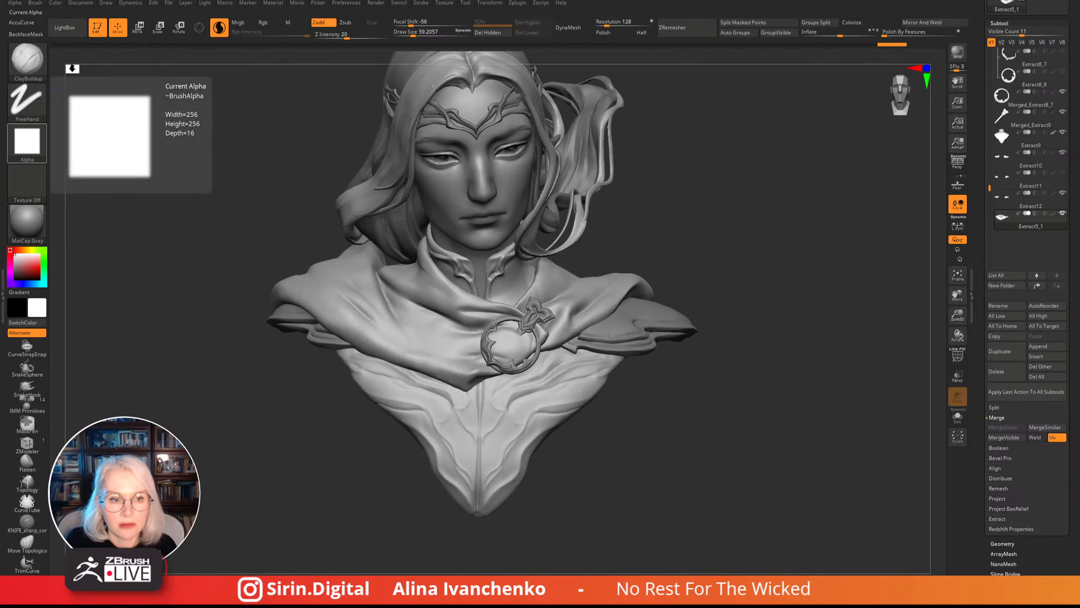
click(138, 27)
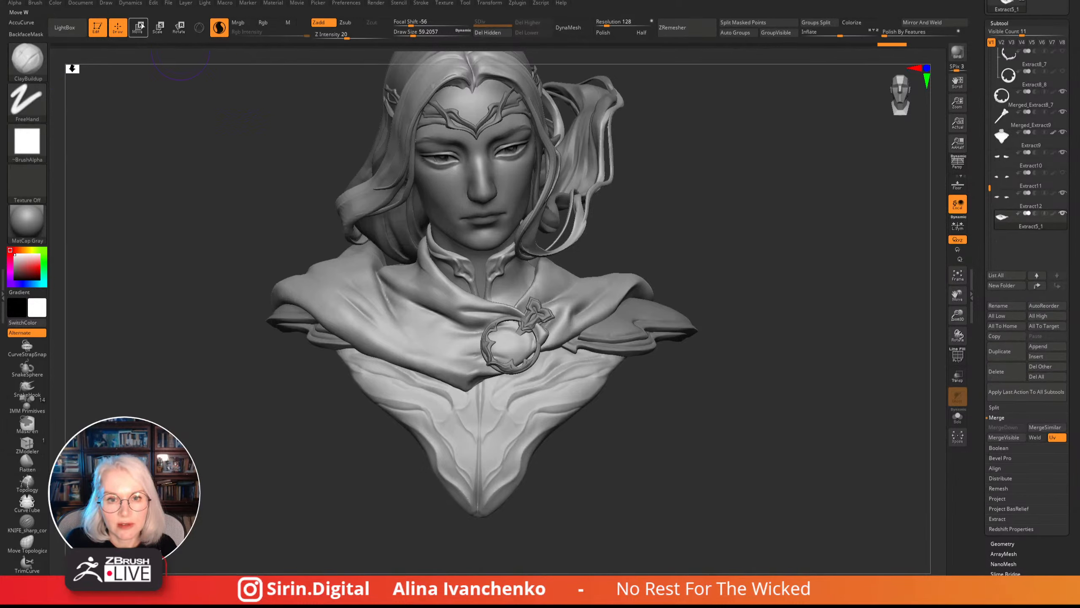
click(199, 28)
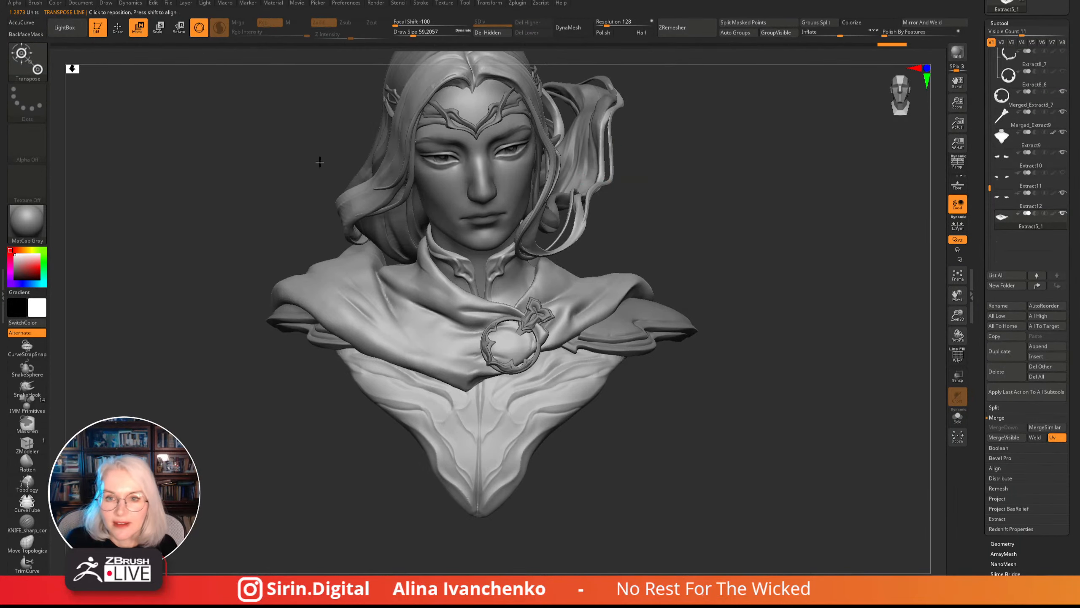
alt+drag(636, 233, 824, 304)
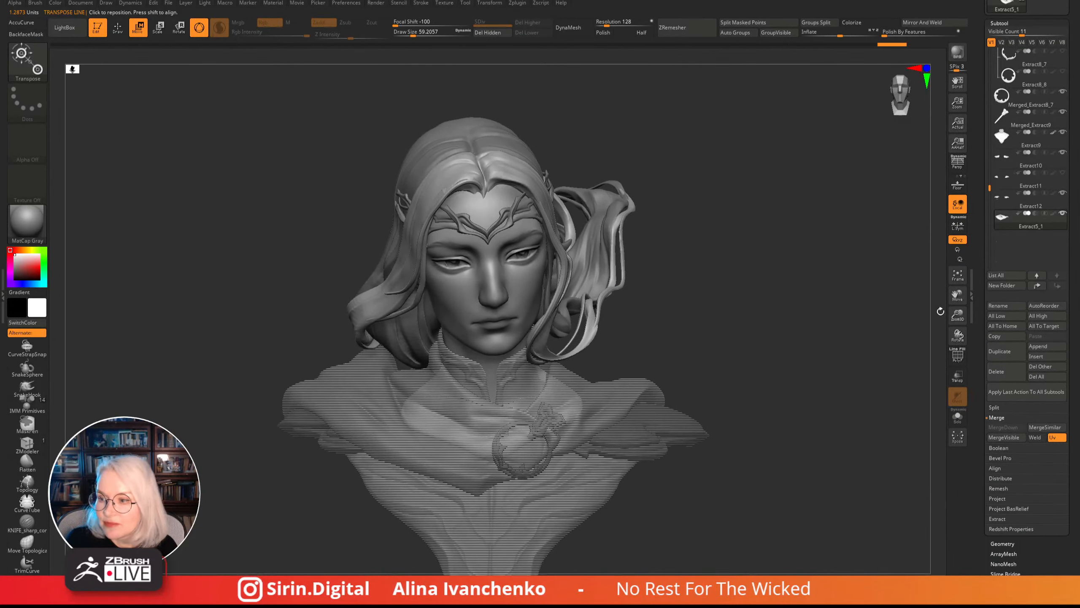
drag(957, 315, 740, 218)
alt+drag(687, 320, 659, 294)
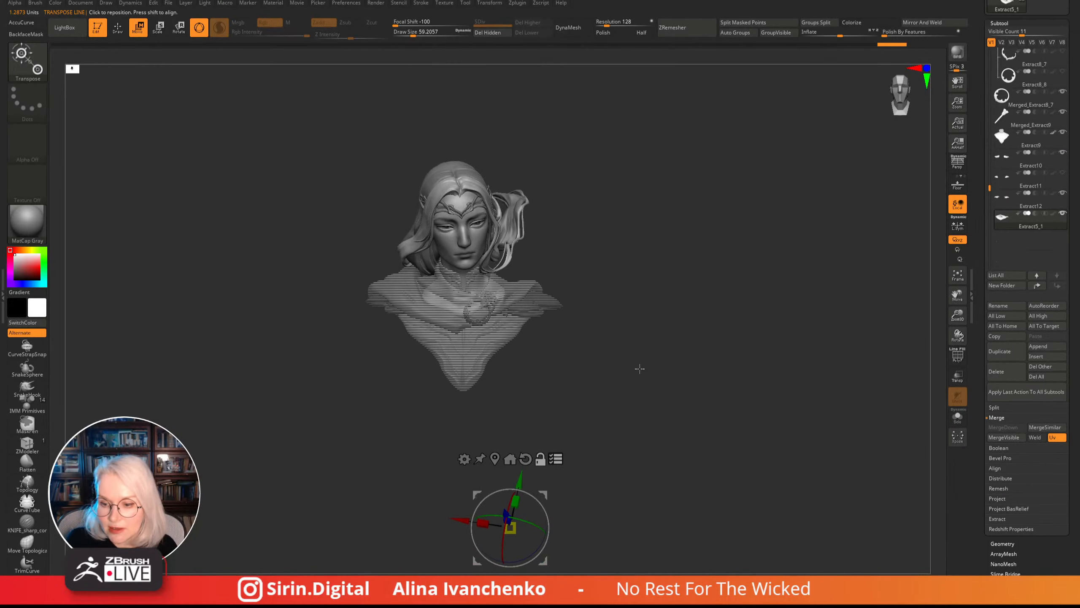
click(552, 460)
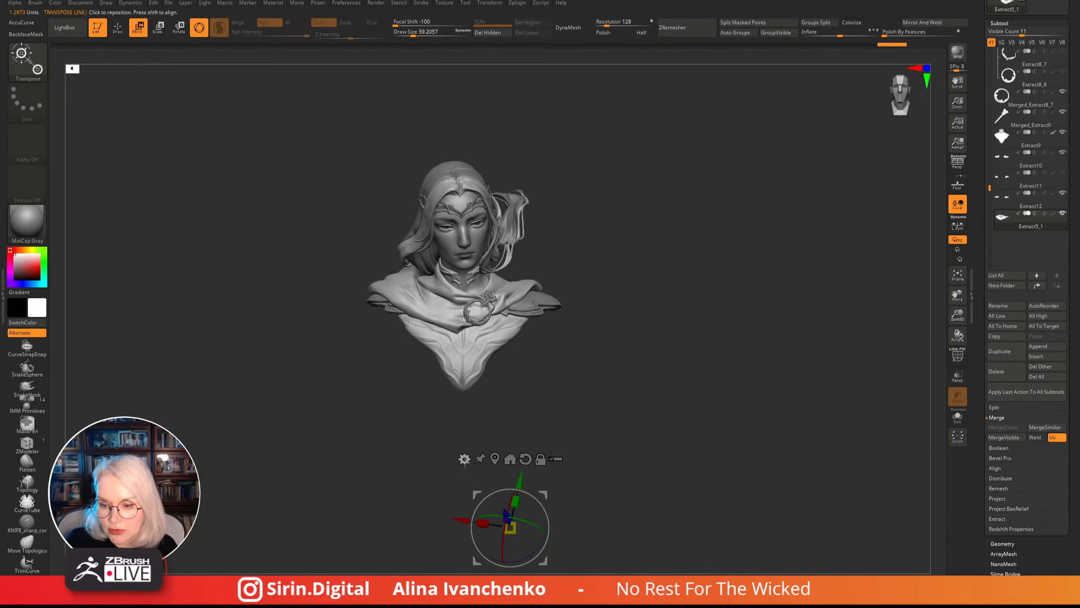
click(495, 459)
alt+drag(559, 183, 599, 258)
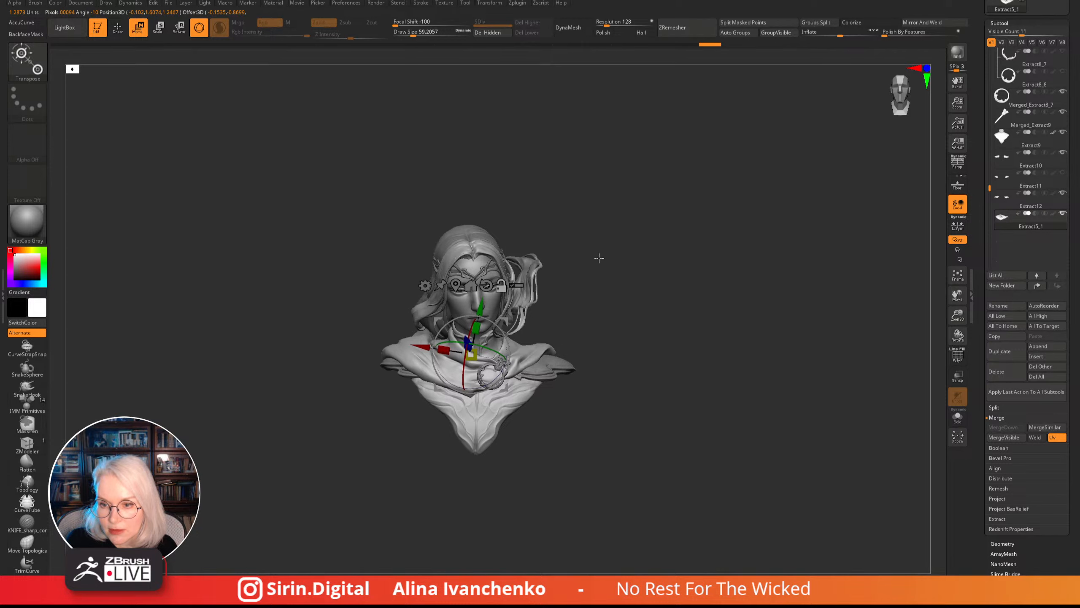
click(425, 285)
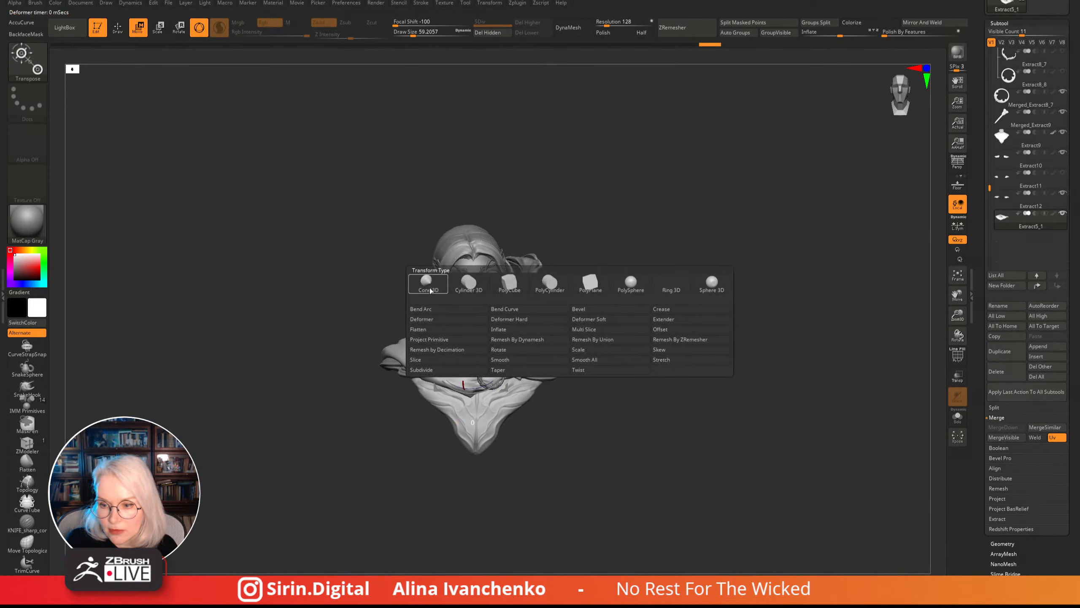
click(616, 339)
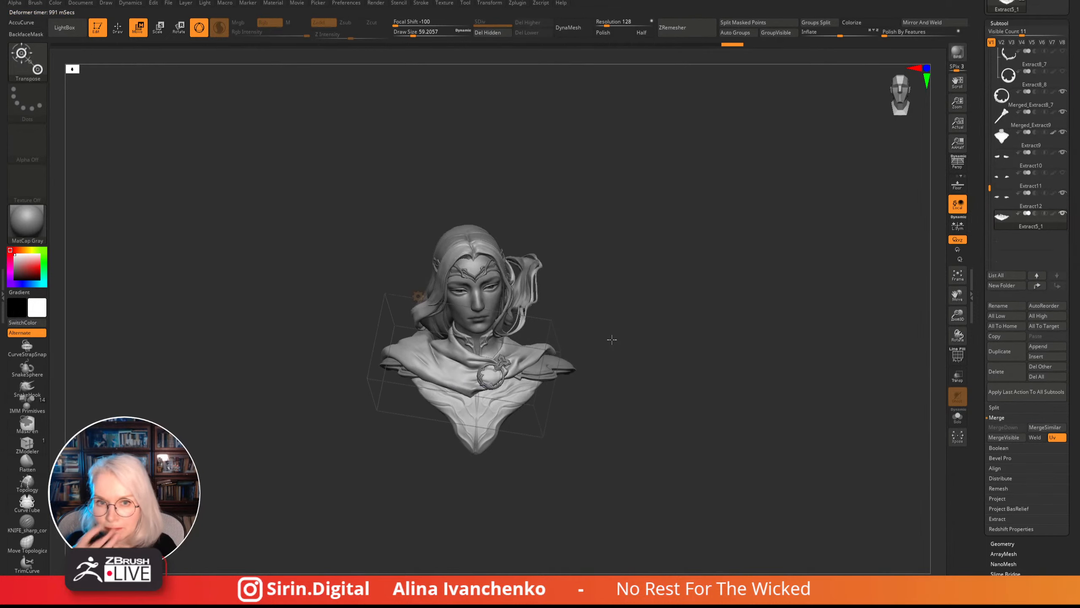
- Blend the joint between the fused pieces on the cloak's back with ClayBuildup and Smooth at draw size about 70.8
click(117, 28)
mouse_move(701, 293)
mouse_down()
mouse_move(665, 359)
mouse_move(676, 389)
mouse_up()
drag(958, 315, 920, 385)
alt+drag(782, 394, 725, 386)
click(415, 33)
drag(415, 32, 414, 32)
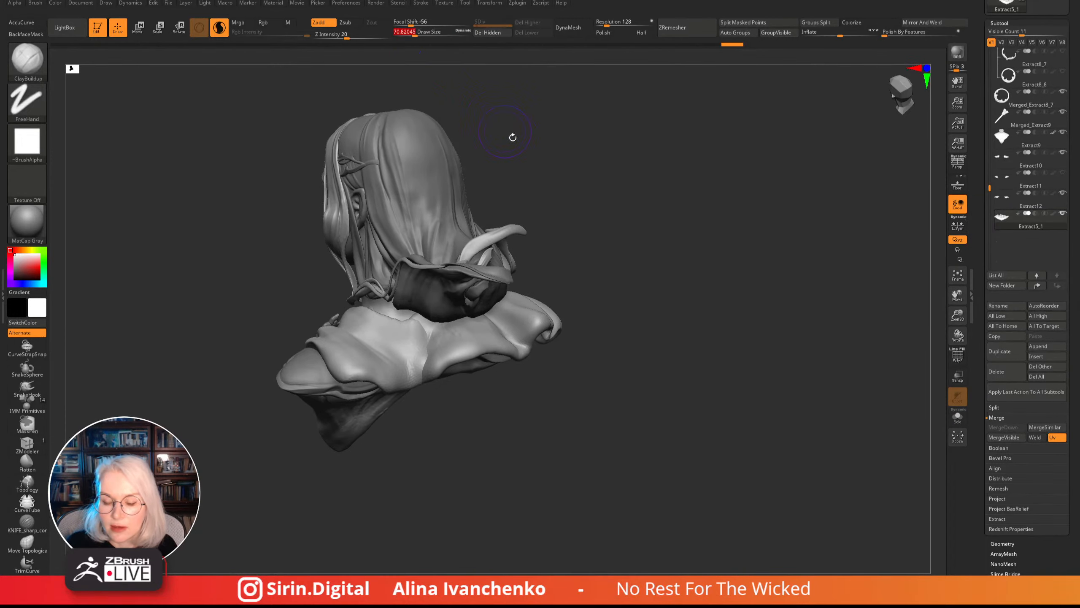
drag(510, 137, 520, 146)
shift+drag(426, 339, 427, 363)
mouse_move(431, 420)
mouse_down()
mouse_move(412, 369)
mouse_move(431, 374)
mouse_up()
mouse_move(684, 304)
mouse_down()
mouse_move(673, 343)
mouse_move(629, 383)
mouse_up()
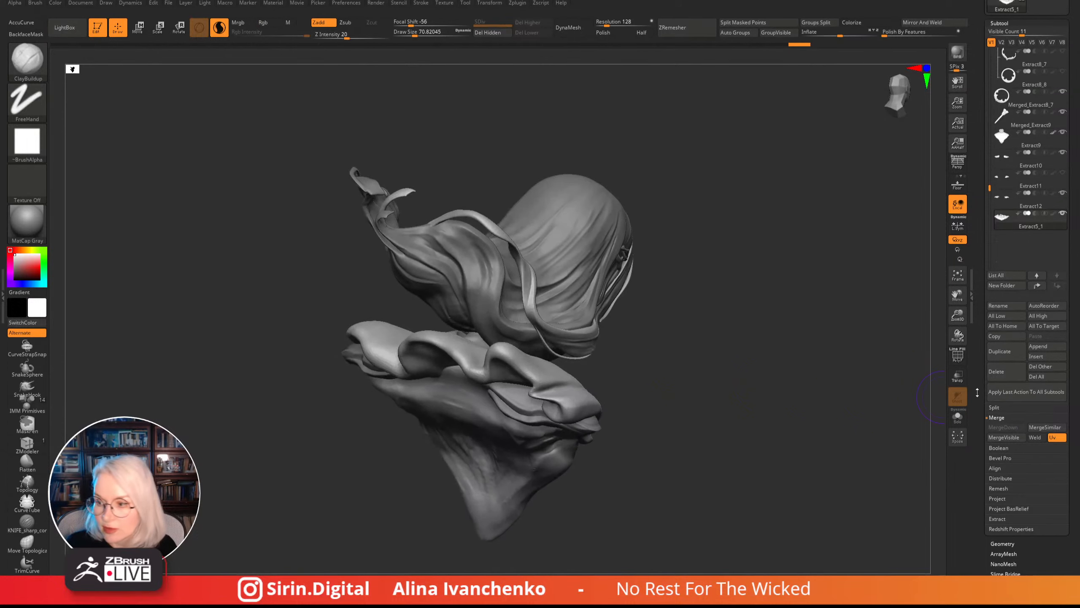
- Examine the fused cloak in isolation from above, behind and the front, and check it on the whole bust from the side
click(957, 418)
drag(728, 434, 673, 338)
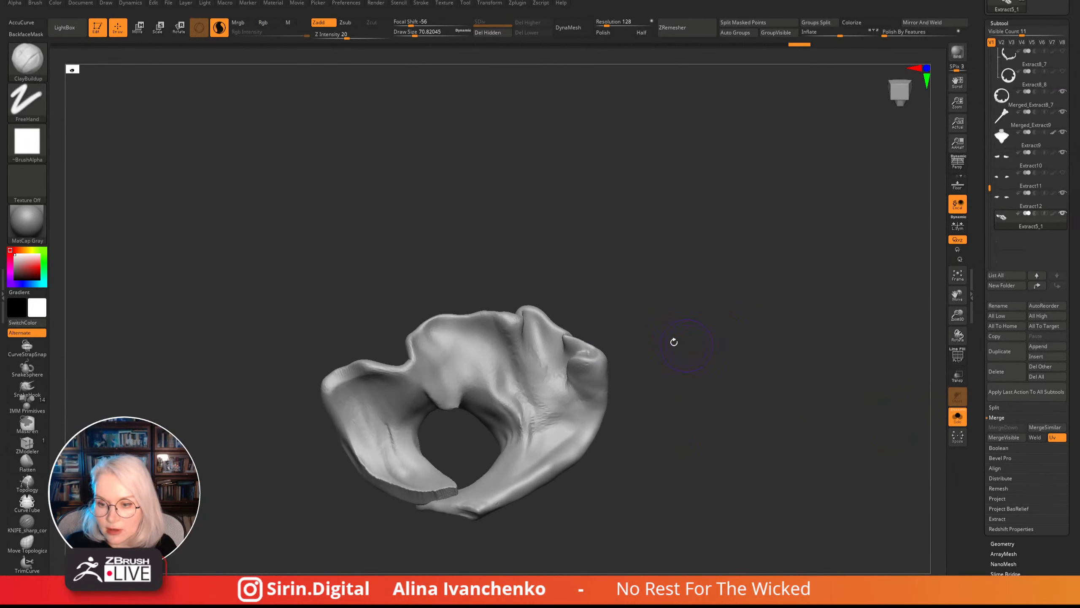
key(shift)
mouse_move(620, 229)
mouse_down()
mouse_move(644, 309)
mouse_move(731, 382)
mouse_move(704, 357)
mouse_move(697, 366)
mouse_up()
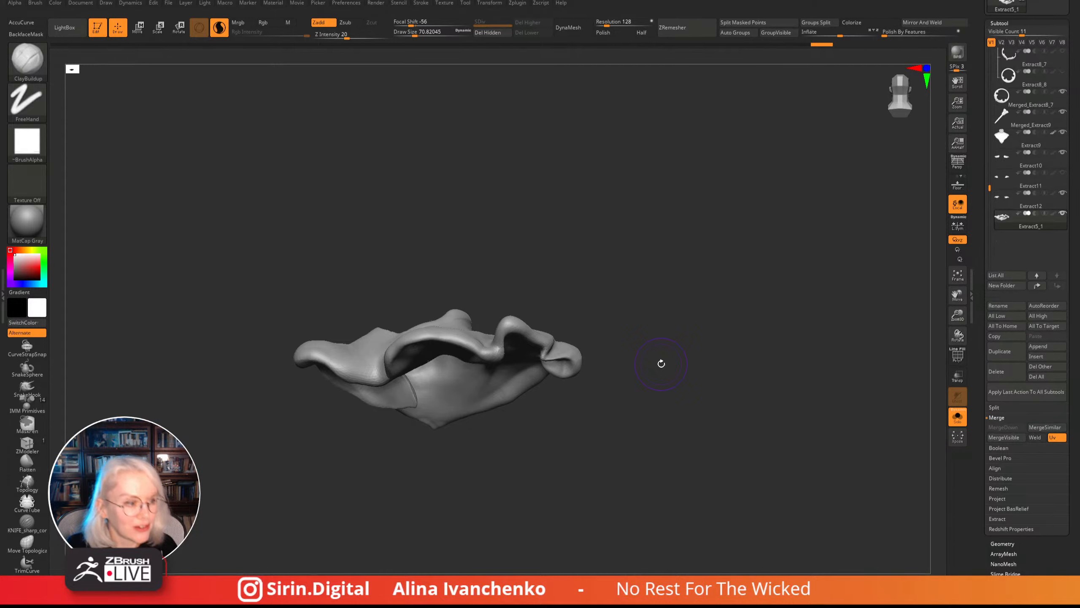
drag(464, 190, 451, 210)
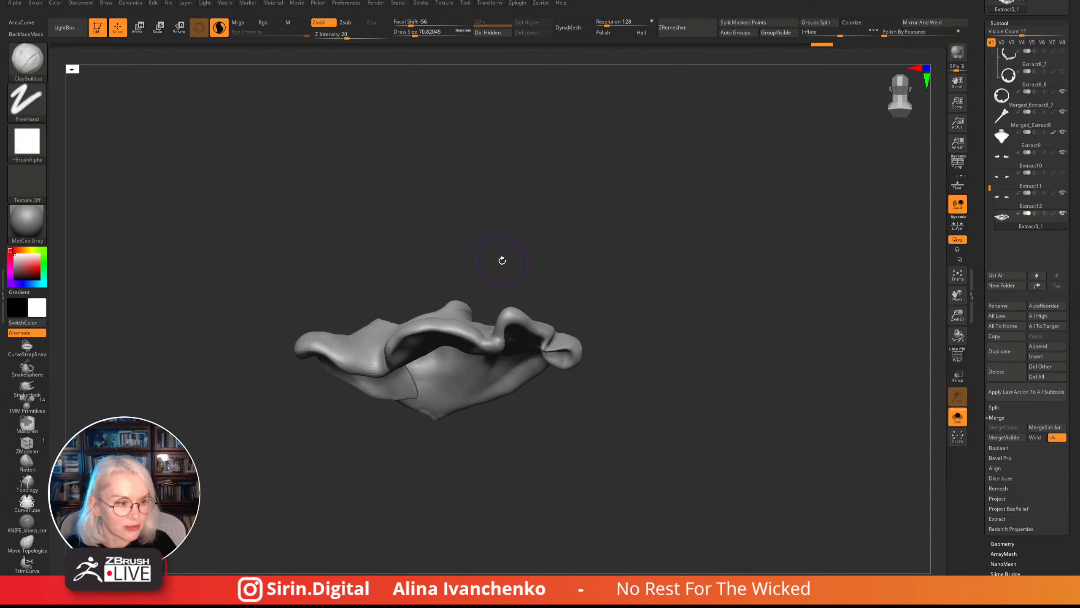
mouse_move(620, 253)
mouse_down()
mouse_move(603, 273)
mouse_move(607, 311)
mouse_move(648, 312)
mouse_up()
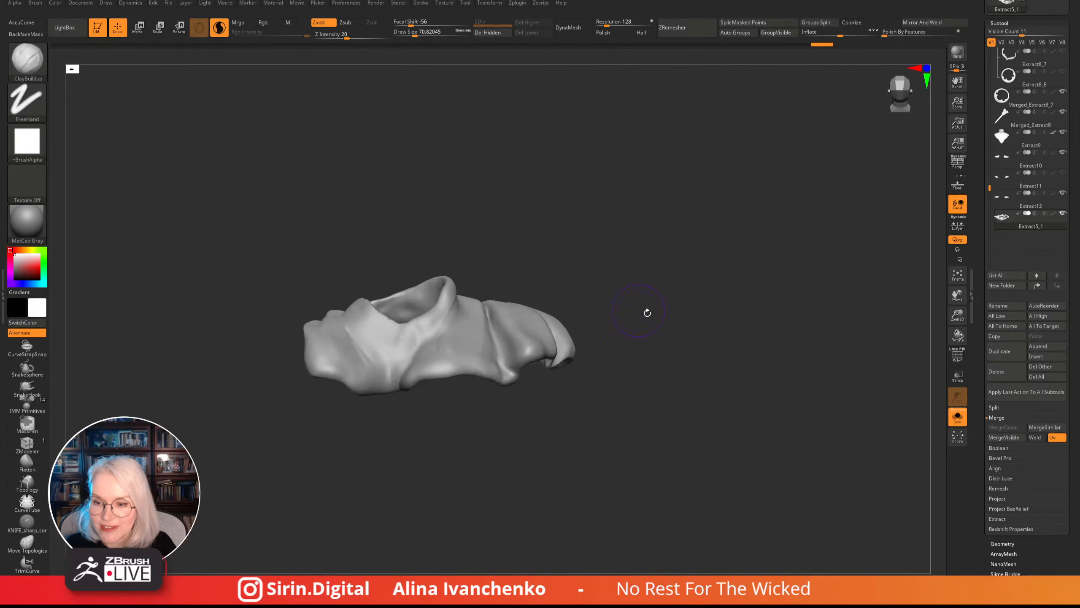
click(957, 416)
drag(617, 229, 622, 410)
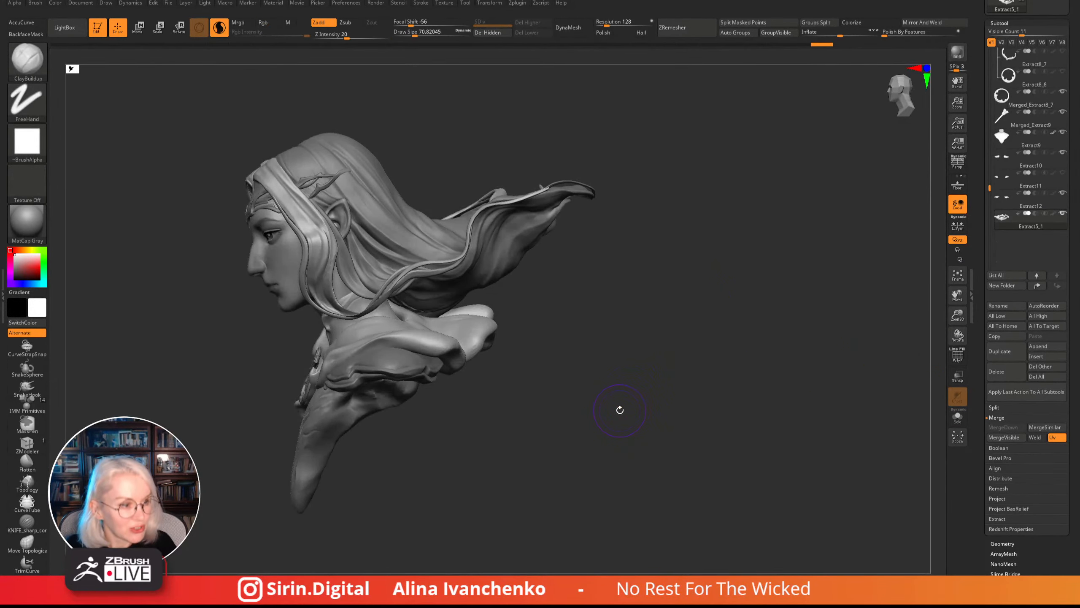
drag(679, 191, 675, 328)
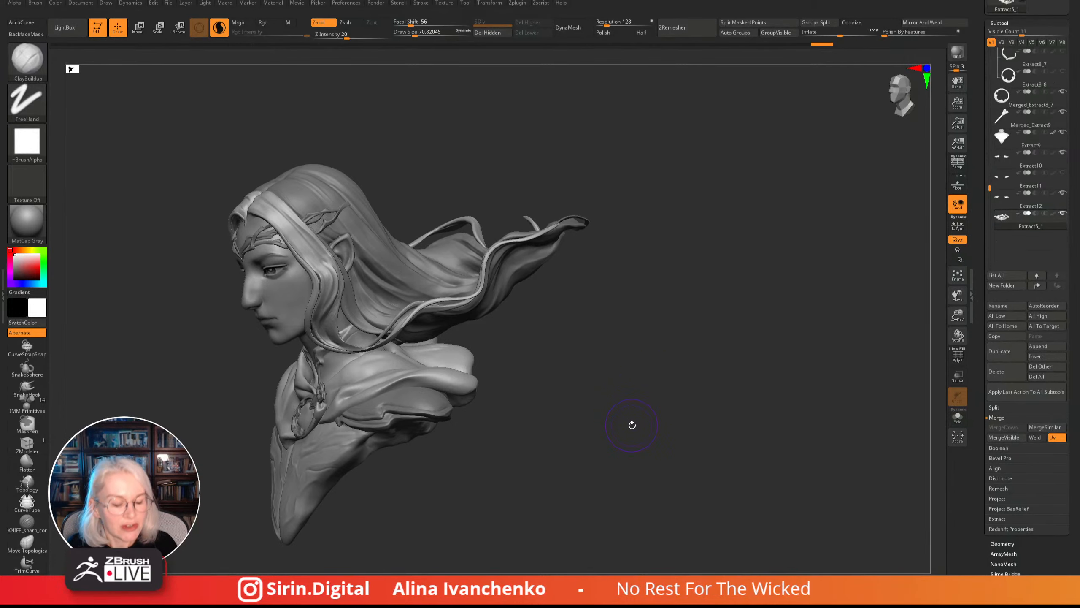
mouse_move(632, 424)
mouse_down()
mouse_move(644, 422)
mouse_move(637, 432)
mouse_up()
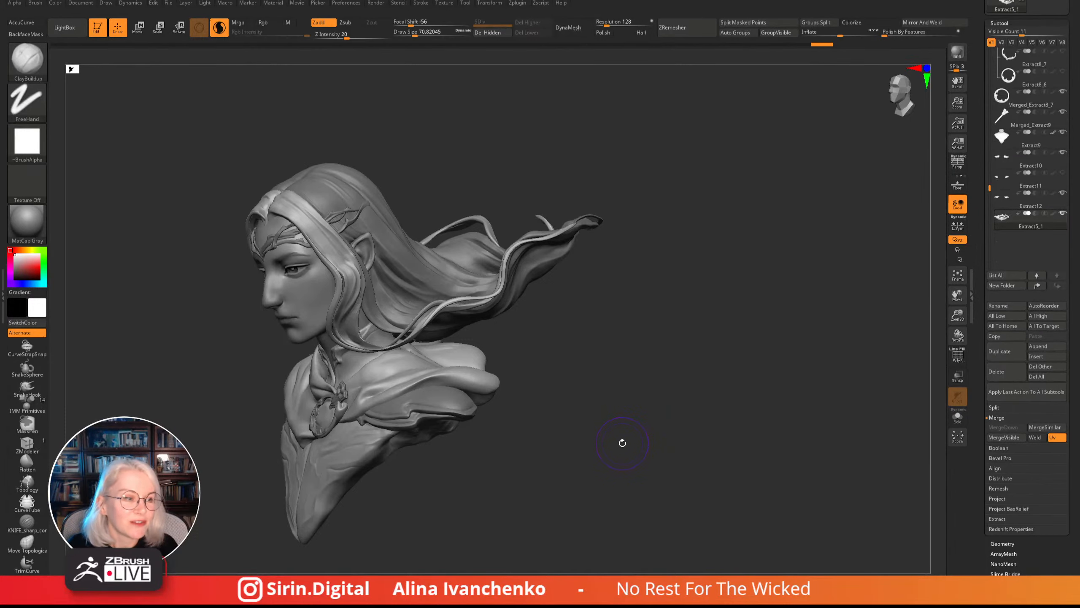
drag(621, 445, 597, 472)
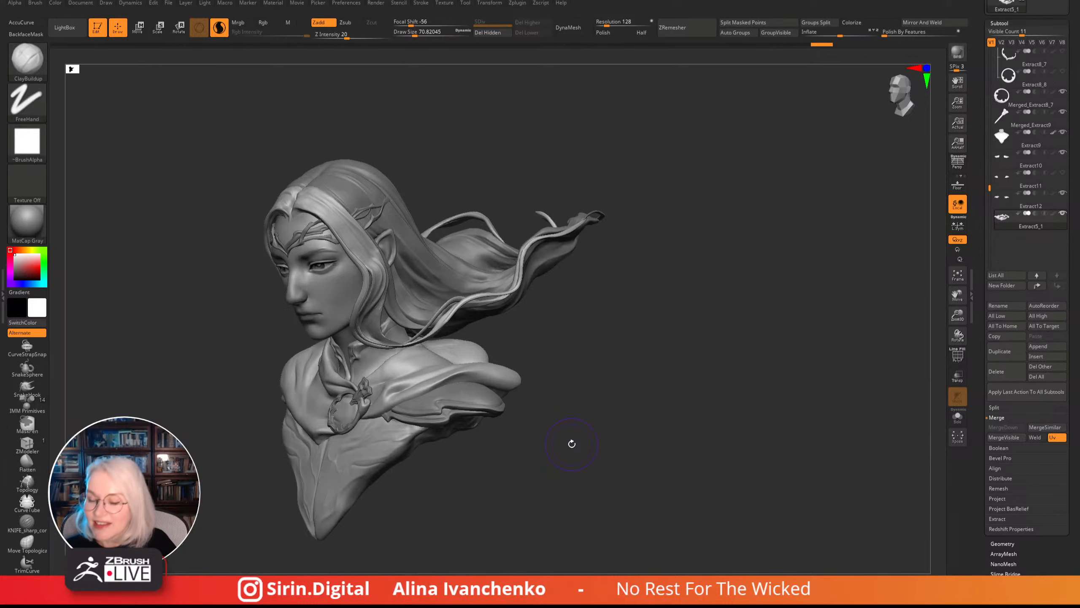
- Select the flowing hair subtool and deepen a crease in the strands behind the ear with DamStandard at draw size about 70.8
drag(699, 350, 599, 385)
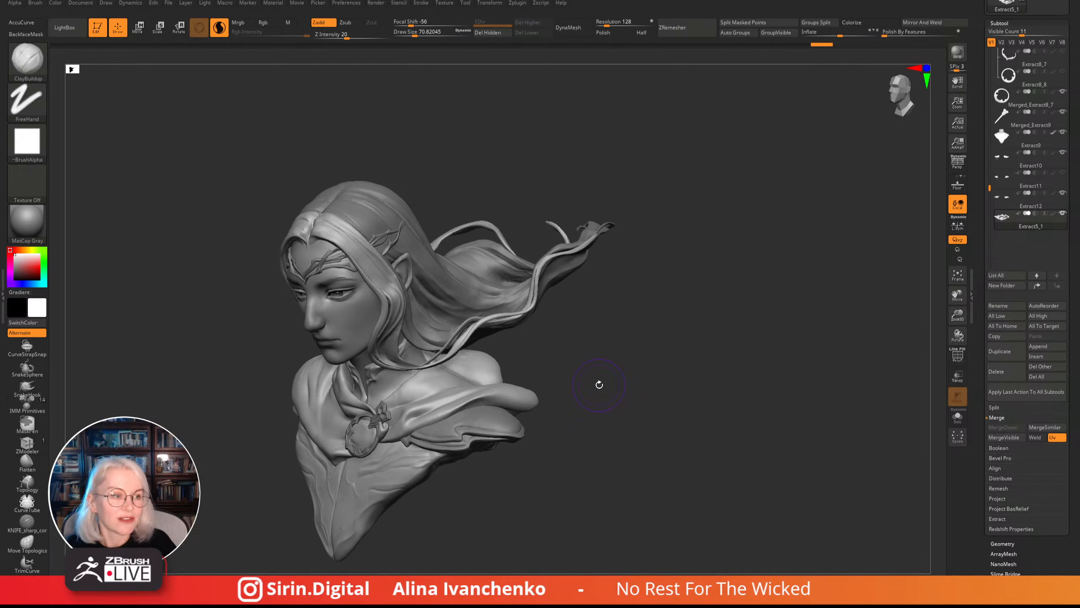
drag(654, 343, 489, 332)
alt+click(421, 305)
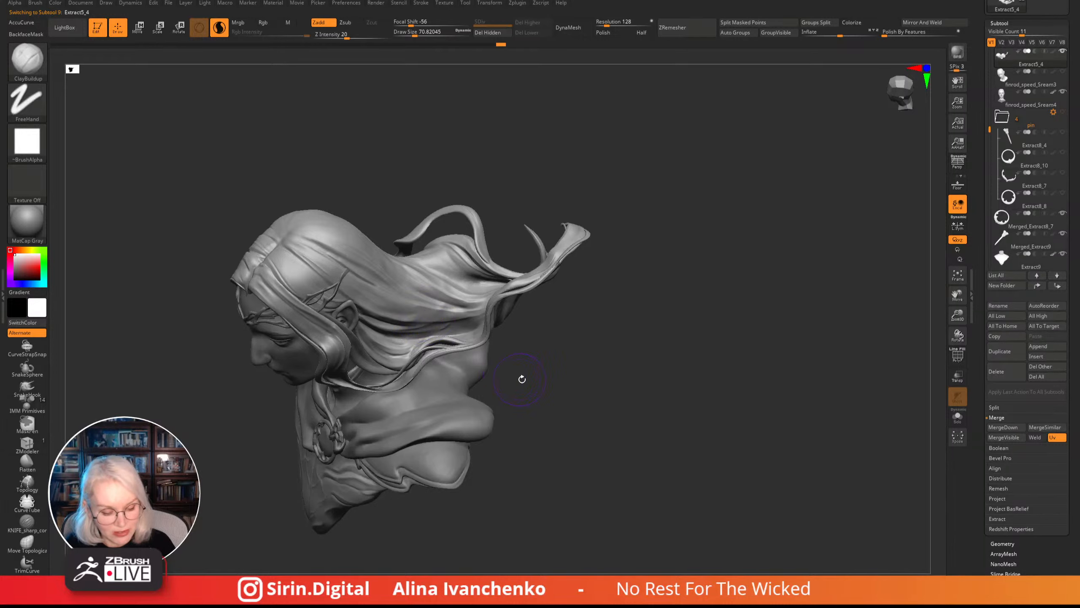
key(b)
key(d)
key(s)
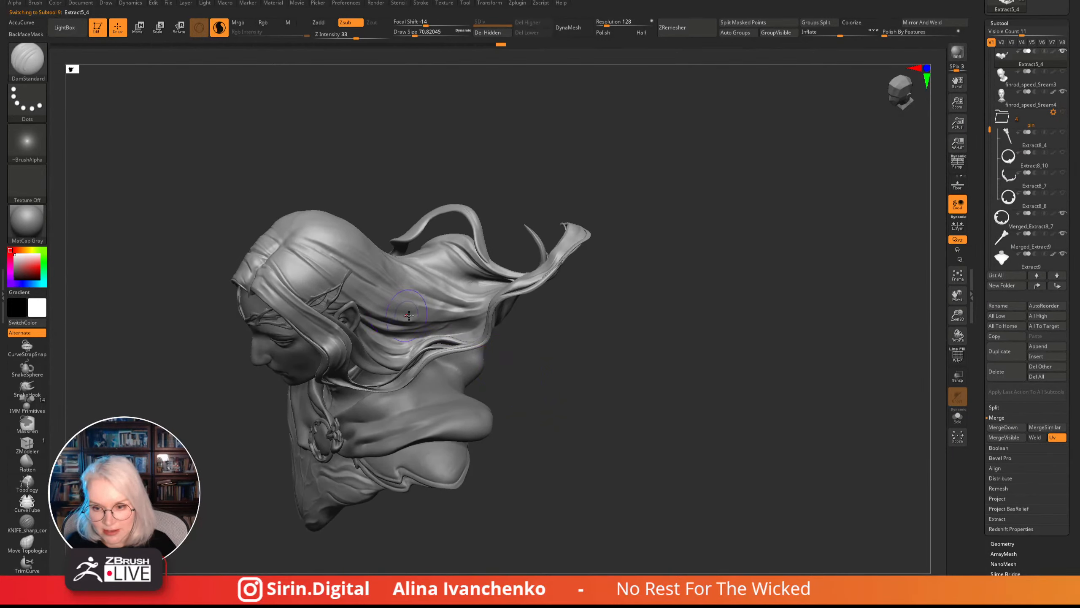
drag(571, 340, 604, 355)
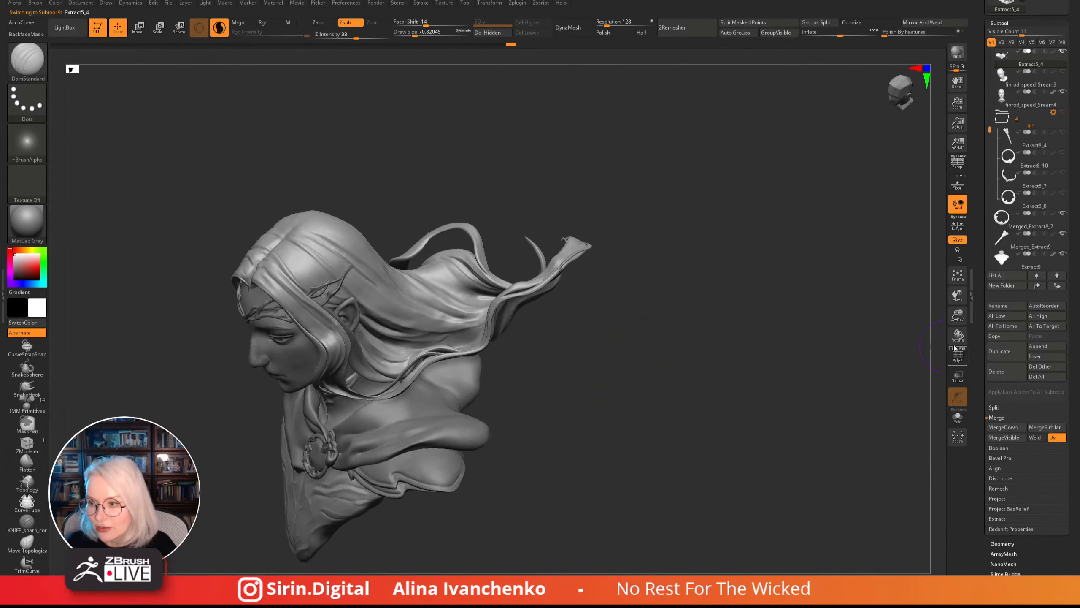
- Adjust the shape of the flowing hair above the shoulder with the Move brush at draw size about 83.5
mouse_move(955, 348)
mouse_down()
mouse_move(757, 331)
mouse_move(702, 294)
mouse_move(680, 429)
mouse_move(658, 468)
mouse_move(642, 465)
mouse_up()
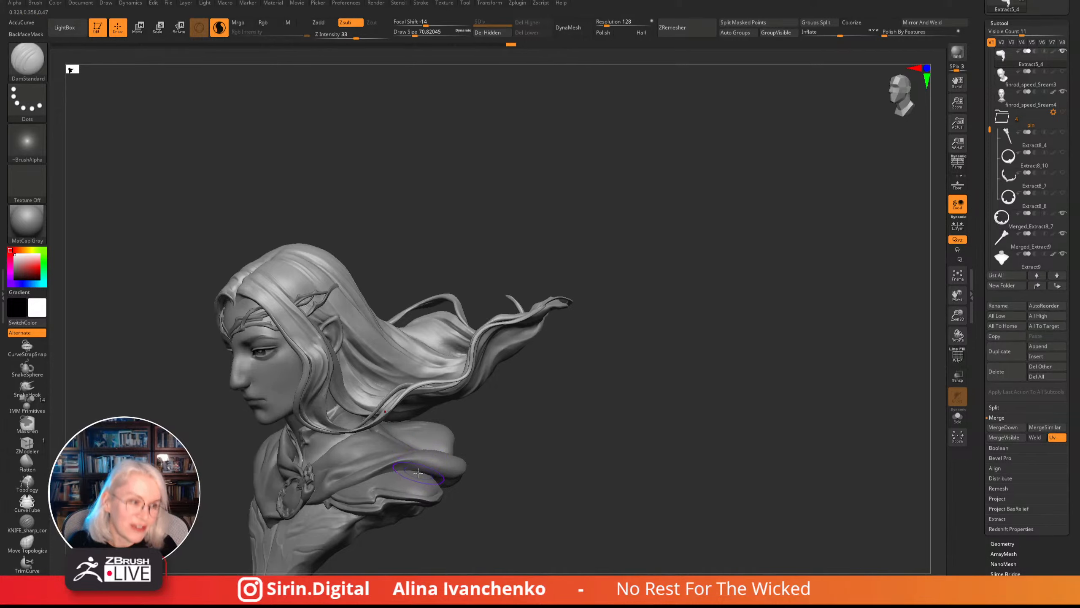
mouse_move(591, 455)
mouse_down()
mouse_move(575, 473)
mouse_move(572, 458)
mouse_up()
key(b)
key(m)
key(v)
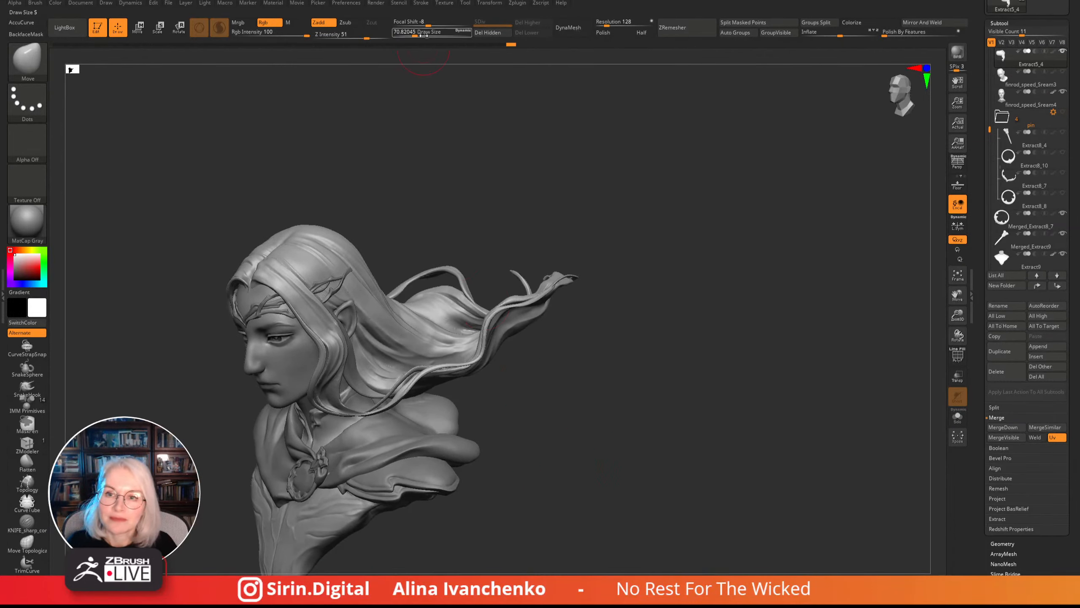
drag(424, 36, 426, 35)
drag(530, 174, 510, 166)
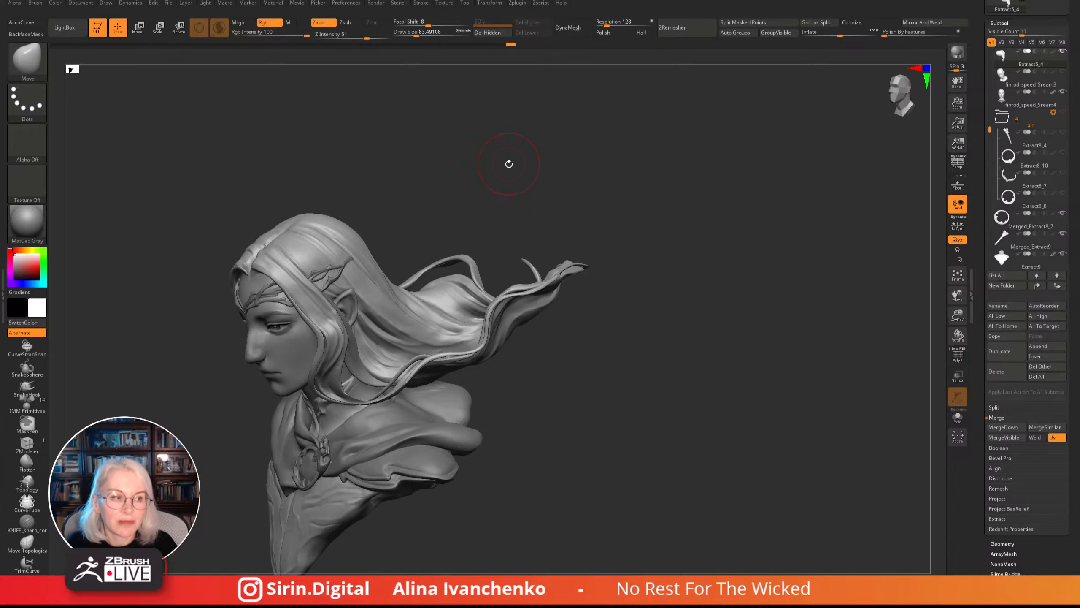
mouse_move(507, 171)
mouse_down()
mouse_move(536, 454)
mouse_move(502, 451)
mouse_up()
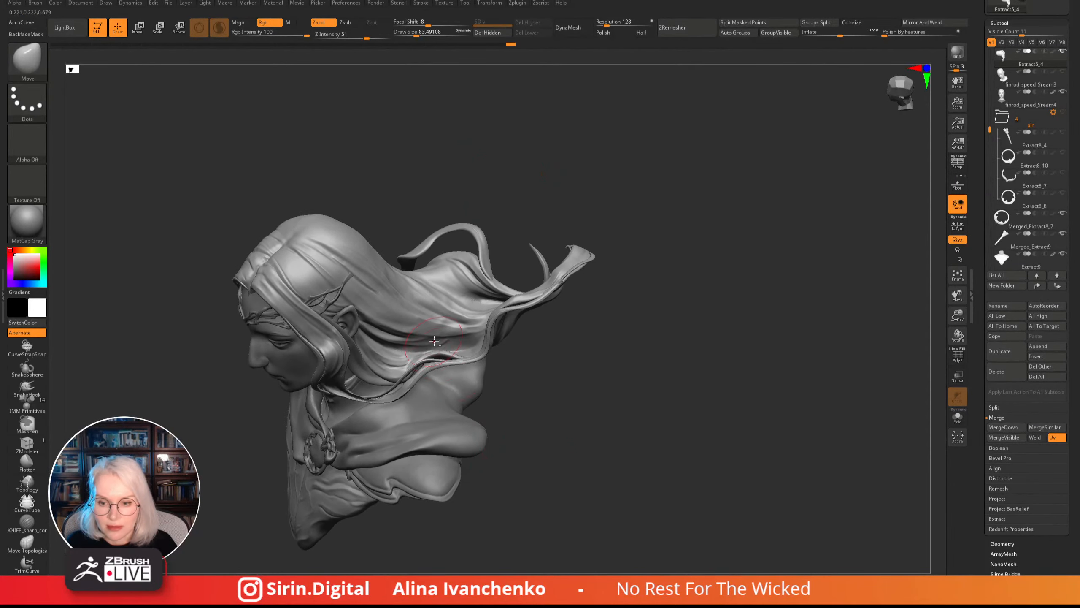
drag(538, 382, 438, 335)
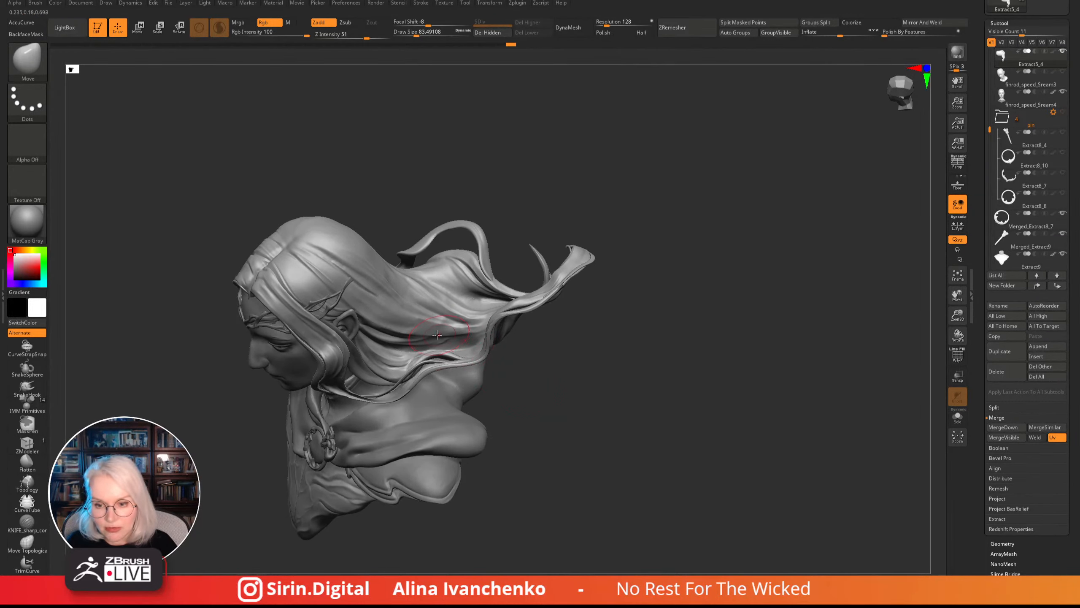
mouse_move(555, 373)
mouse_down()
mouse_move(559, 338)
mouse_move(535, 443)
mouse_move(549, 451)
mouse_up()
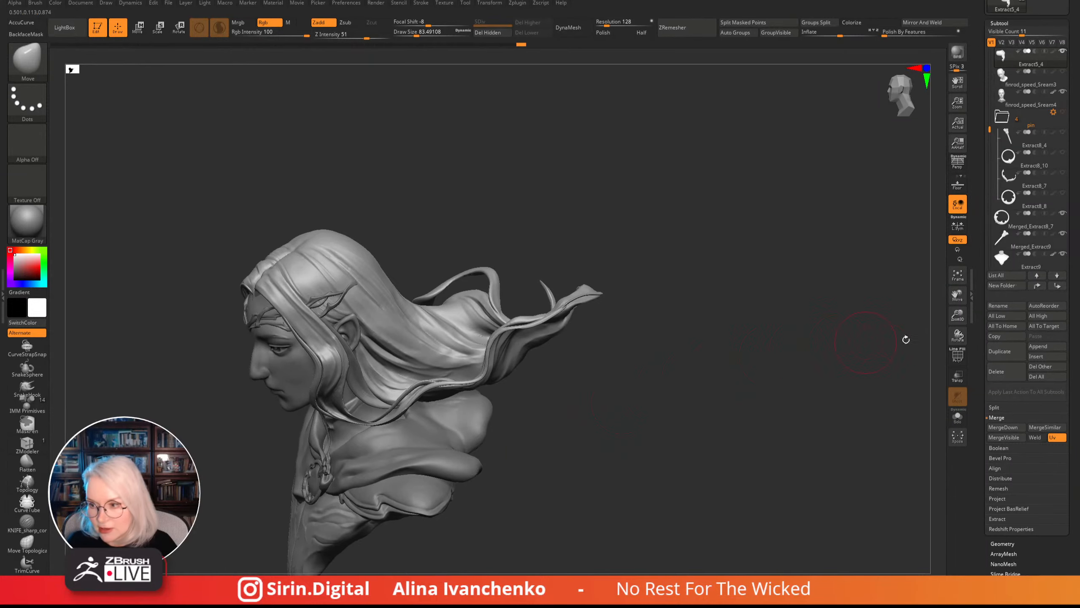
- Flatten the surface of the flowing hair with the Flatten brush at draw size about 53.8 and check it from the back
drag(957, 316, 937, 365)
mouse_move(779, 440)
mouse_down()
mouse_move(747, 454)
mouse_move(692, 441)
mouse_move(671, 452)
mouse_up()
click(38, 466)
drag(416, 35, 412, 35)
drag(407, 129, 396, 134)
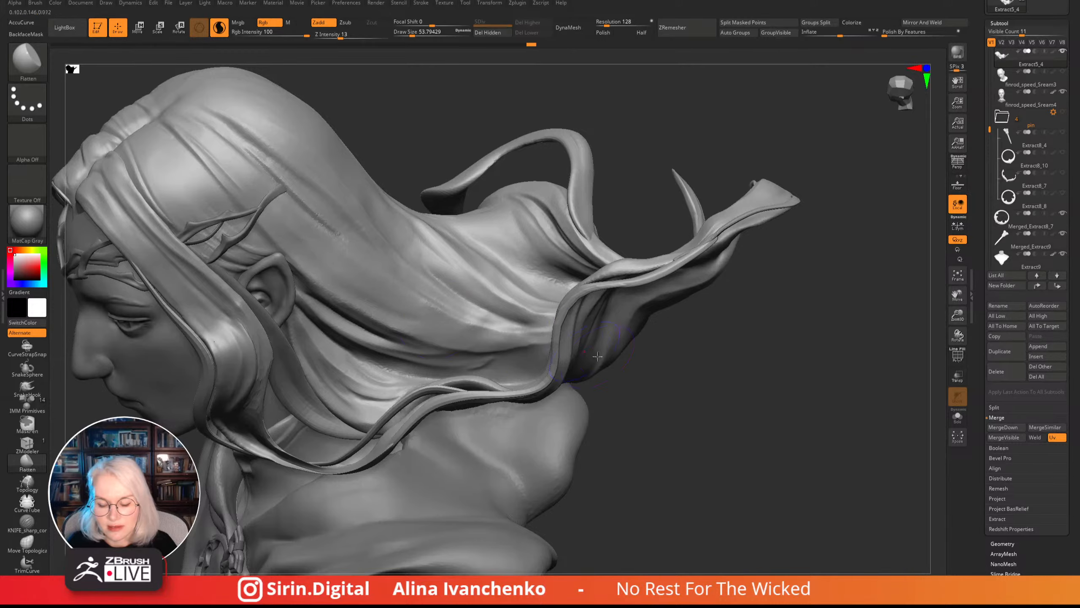
mouse_move(700, 432)
mouse_down()
mouse_move(692, 437)
mouse_move(709, 426)
mouse_move(676, 337)
mouse_move(658, 333)
mouse_move(702, 304)
mouse_move(688, 319)
mouse_up()
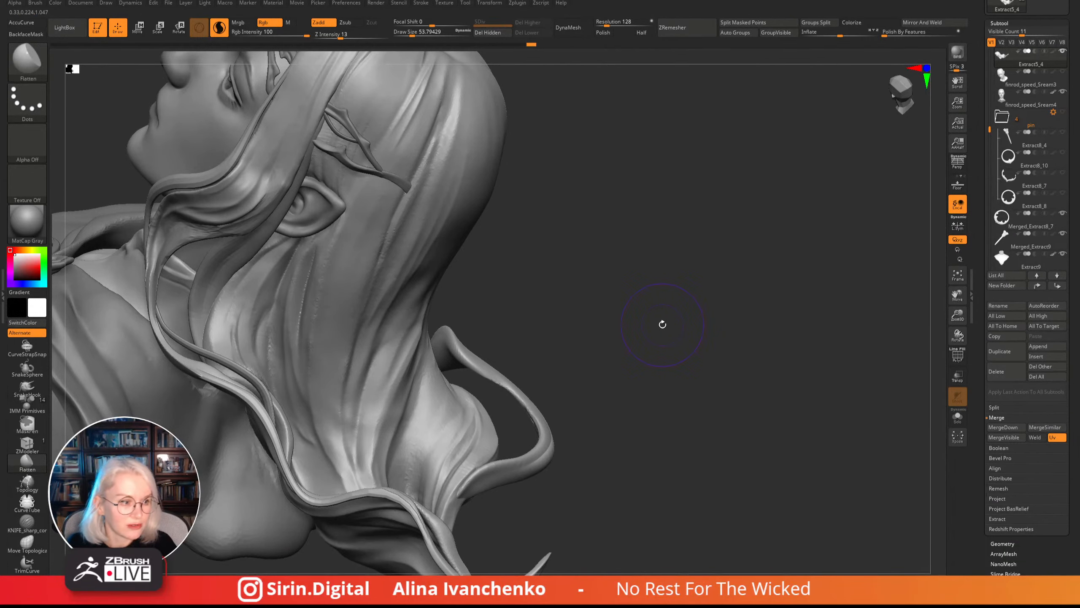
key(Tab)
alt+drag(633, 231, 626, 243)
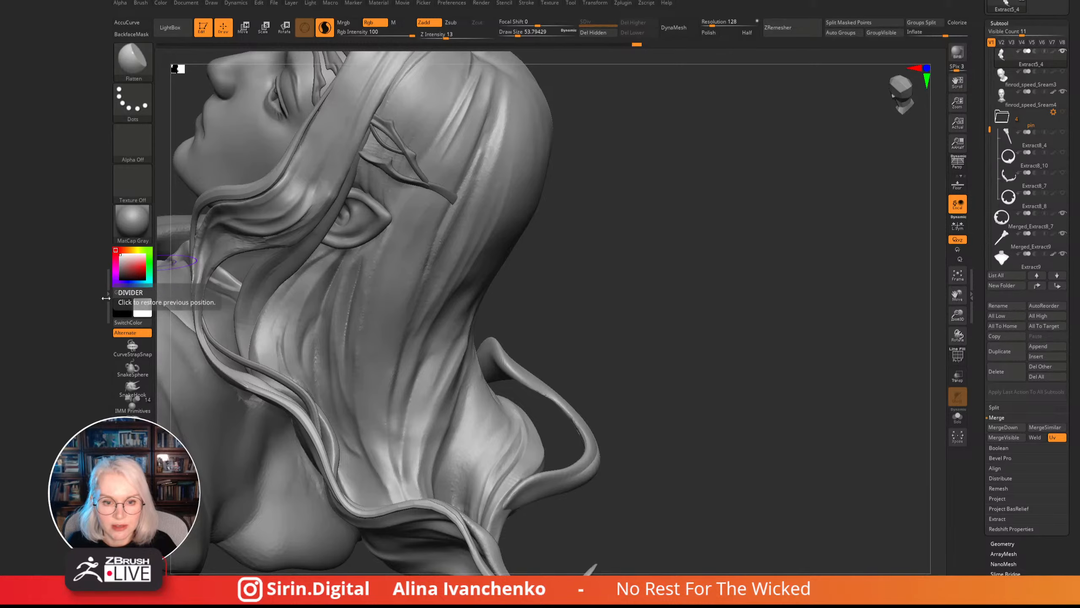
click(105, 300)
mouse_move(753, 246)
mouse_down()
mouse_move(726, 222)
mouse_move(761, 220)
mouse_move(761, 258)
mouse_up()
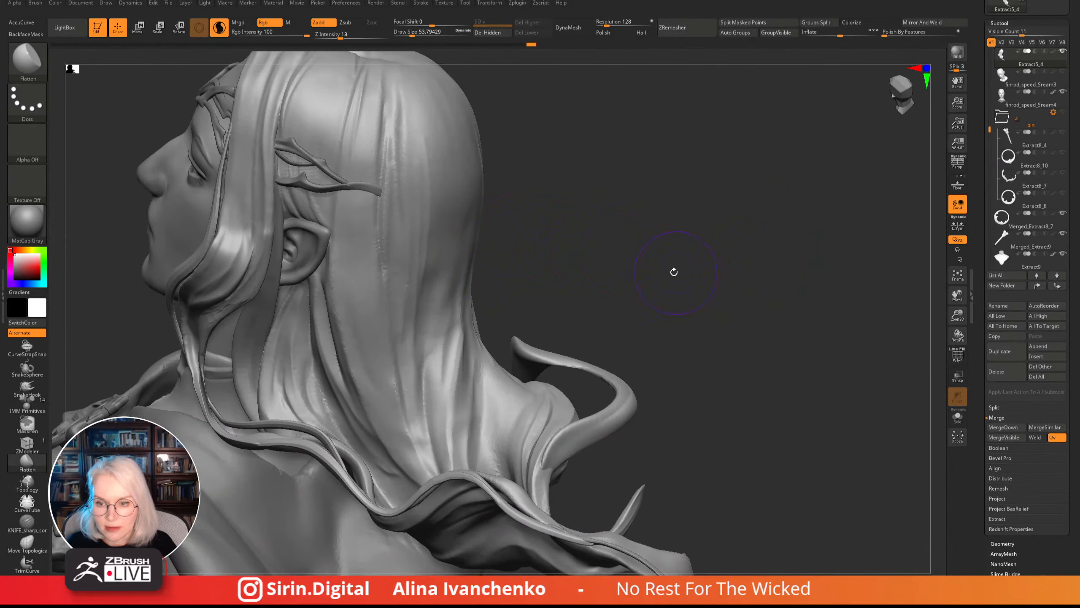
drag(673, 272, 675, 166)
- Make the cloak the active subtool and open its Deformation settings
mouse_move(957, 314)
mouse_down()
mouse_move(920, 260)
mouse_move(680, 417)
mouse_move(759, 432)
mouse_move(696, 460)
mouse_move(742, 470)
mouse_up()
alt+click(394, 360)
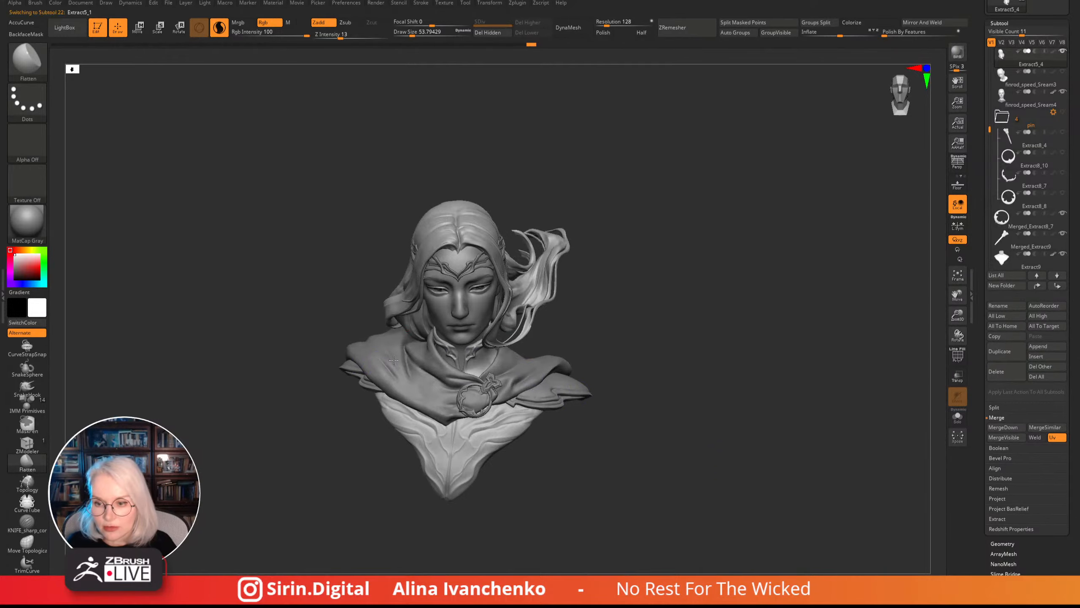
drag(616, 353, 702, 328)
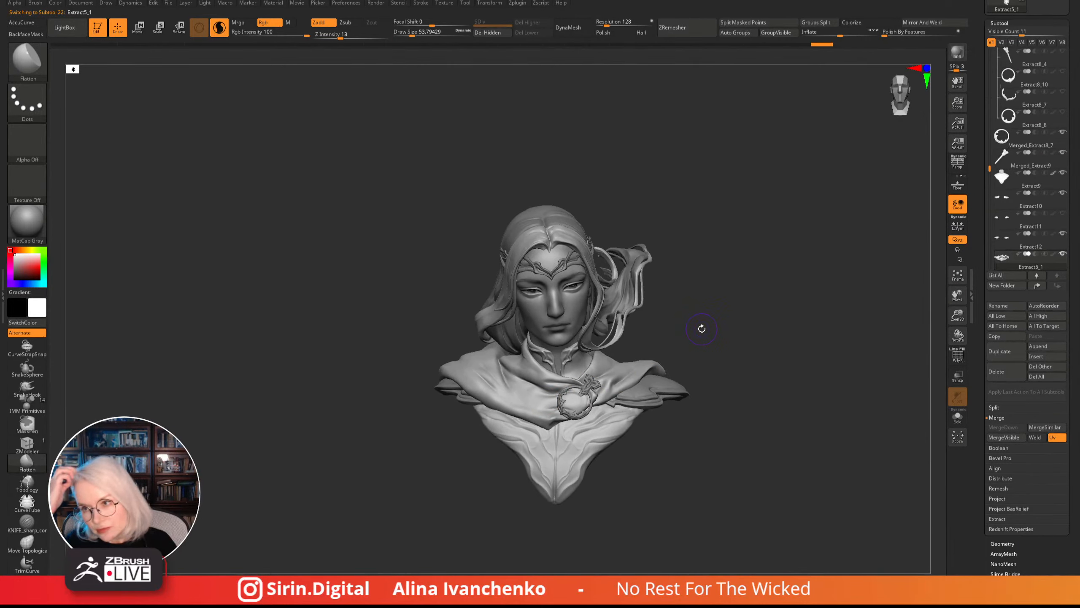
drag(770, 319, 699, 313)
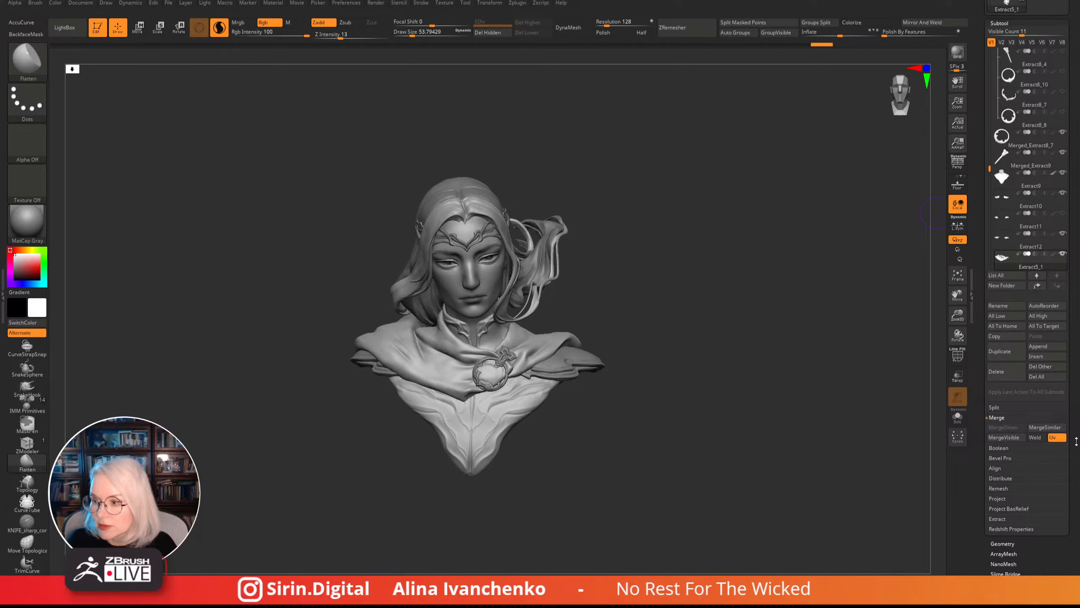
scroll(1063, 345, down, 8)
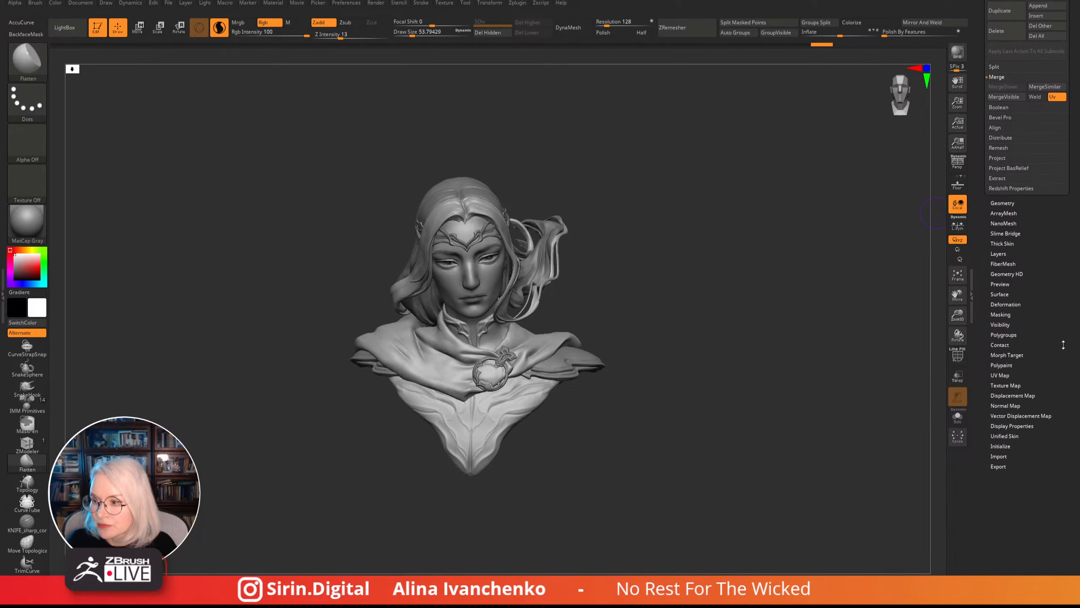
click(1010, 302)
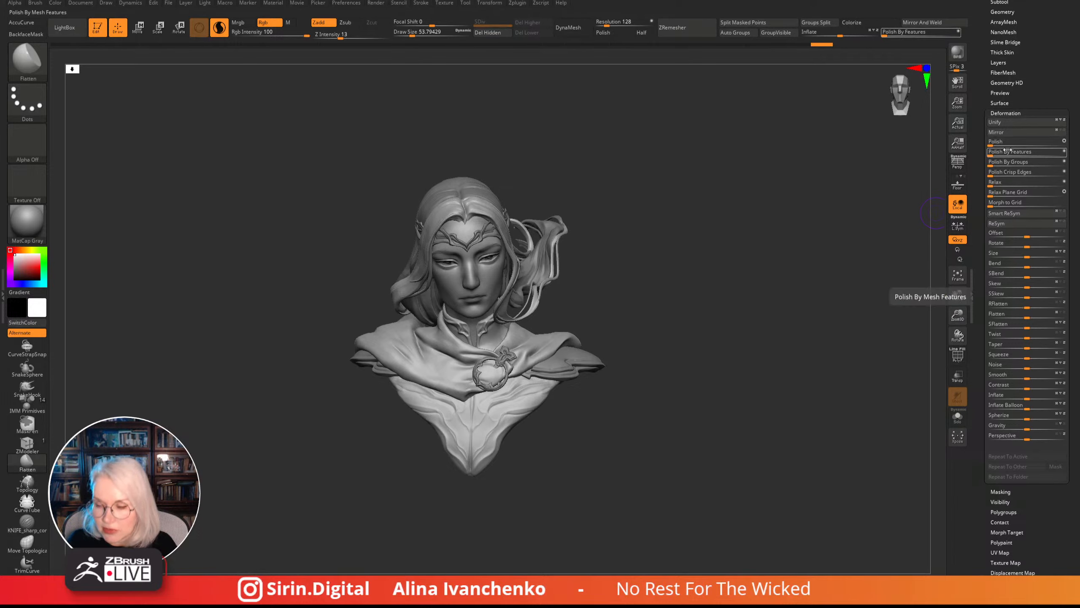
- Examine the cloak's surface quality up close along the shoulder folds and around the brooch
drag(794, 257, 775, 274)
drag(794, 357, 762, 369)
drag(959, 316, 953, 370)
alt+drag(776, 336, 830, 311)
drag(958, 315, 951, 419)
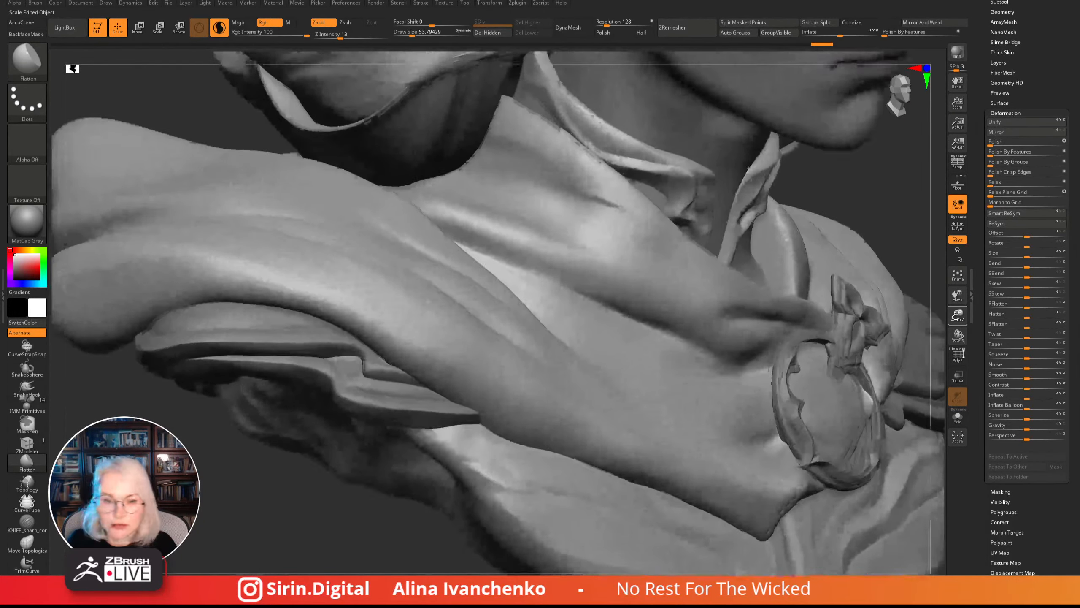
alt+drag(182, 505, 255, 481)
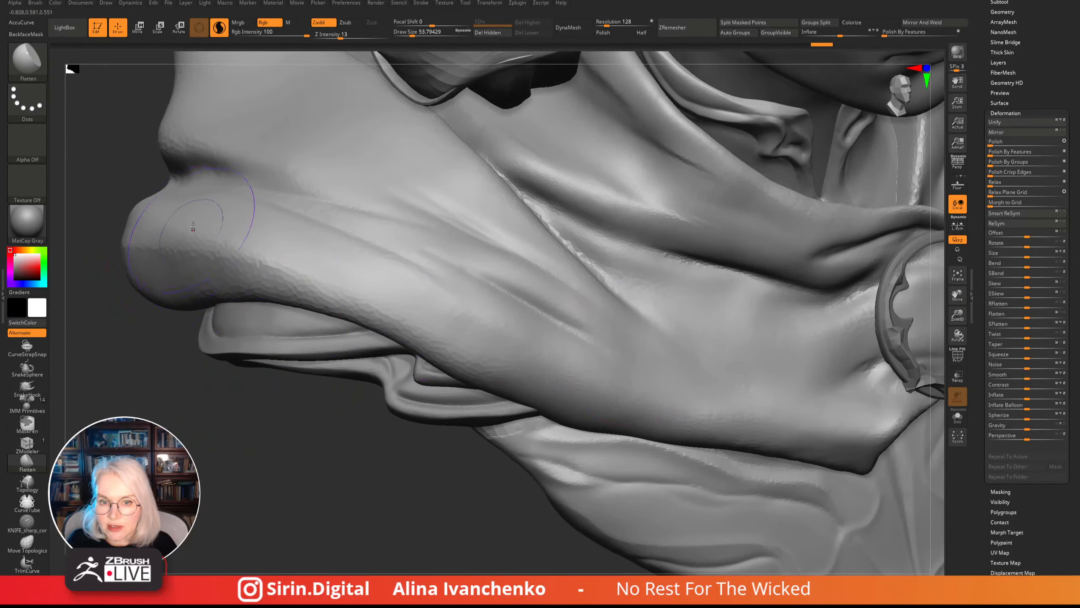
drag(441, 531, 361, 535)
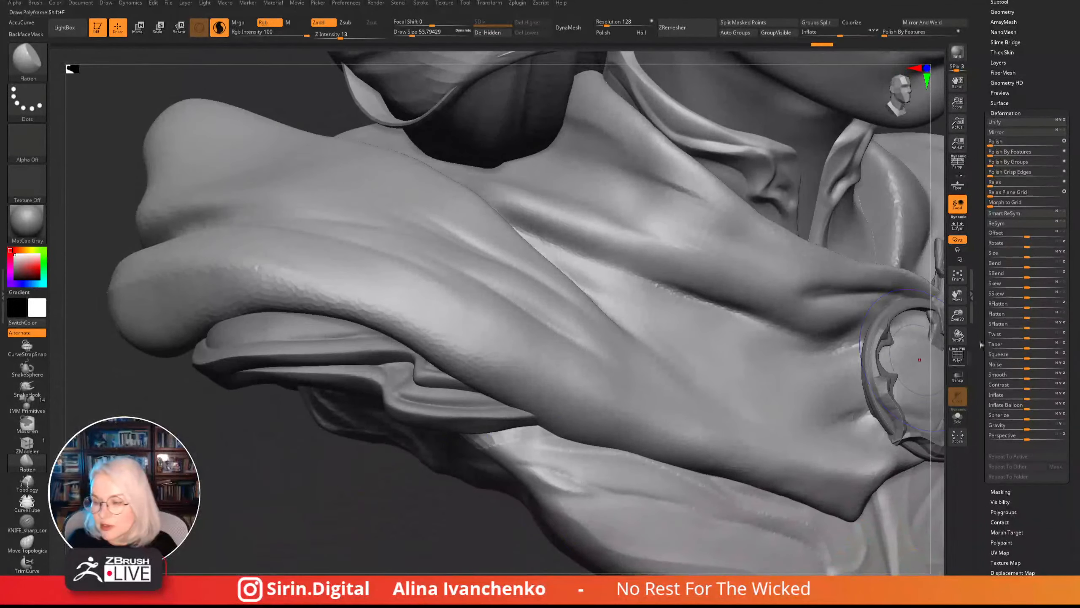
alt+drag(541, 507, 566, 425)
alt+drag(908, 396, 810, 447)
drag(923, 390, 886, 393)
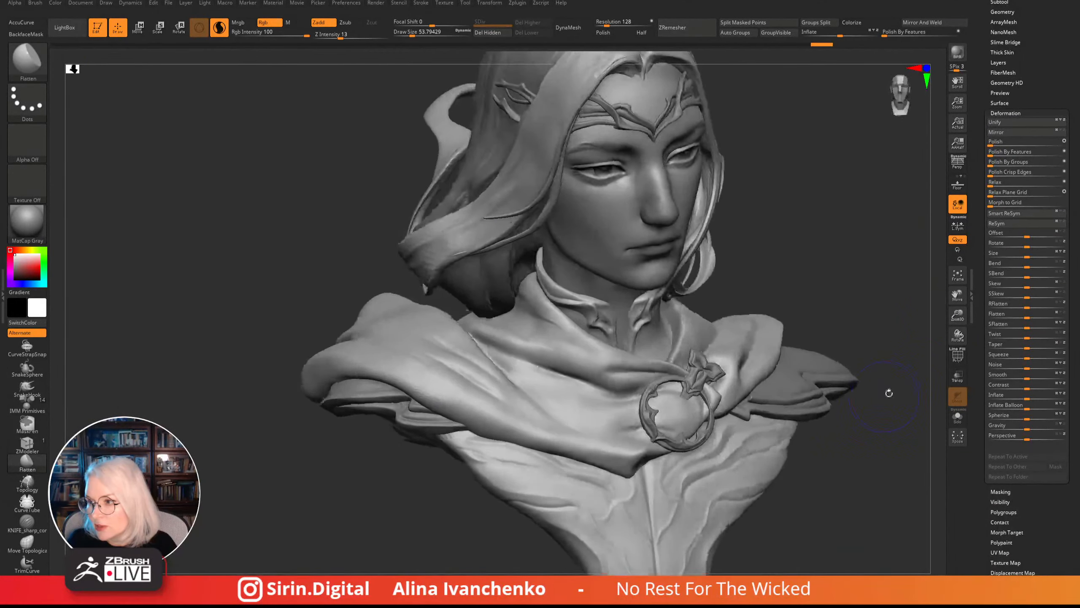
mouse_move(882, 200)
alt+mouse_down()
mouse_move(821, 215)
mouse_move(869, 198)
alt+mouse_up()
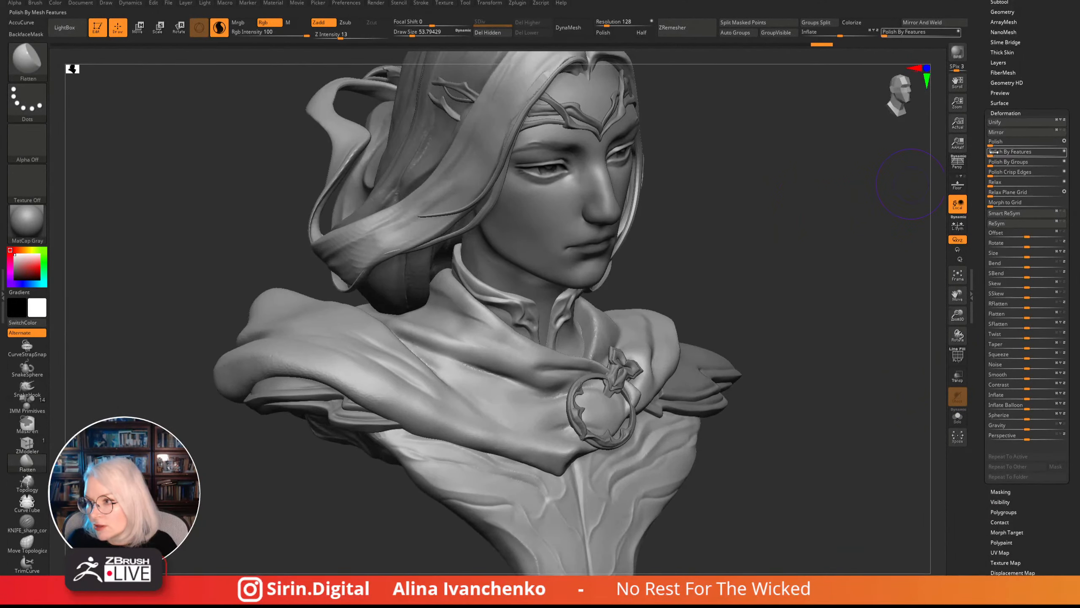
- Polish the cloak by features and DynaMesh it at resolution 504 with Polish enabled
click(1012, 152)
drag(796, 254, 725, 202)
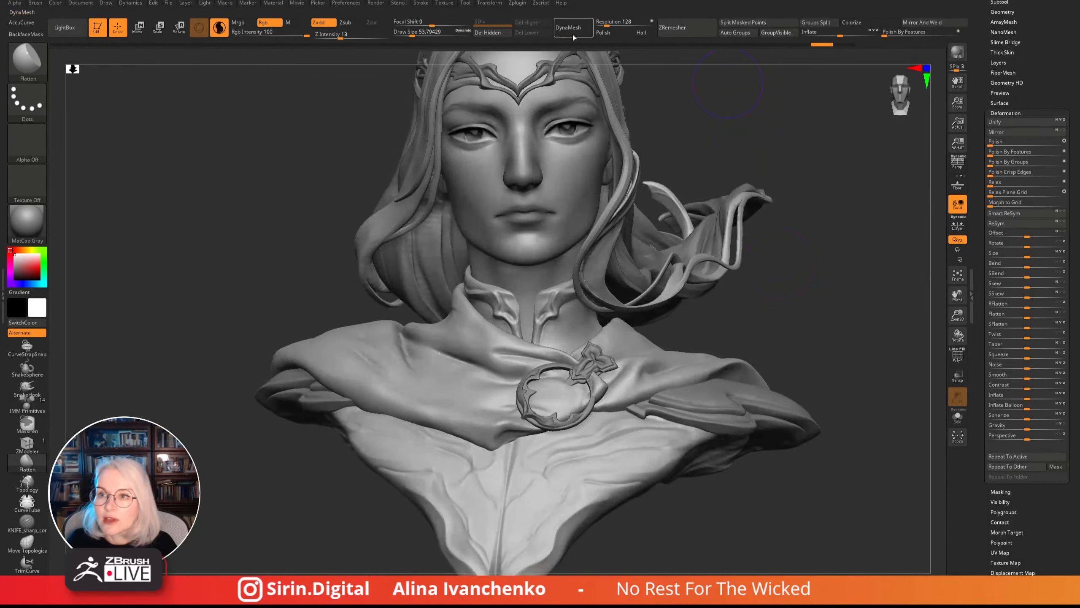
drag(842, 149, 870, 142)
alt+drag(808, 121, 737, 116)
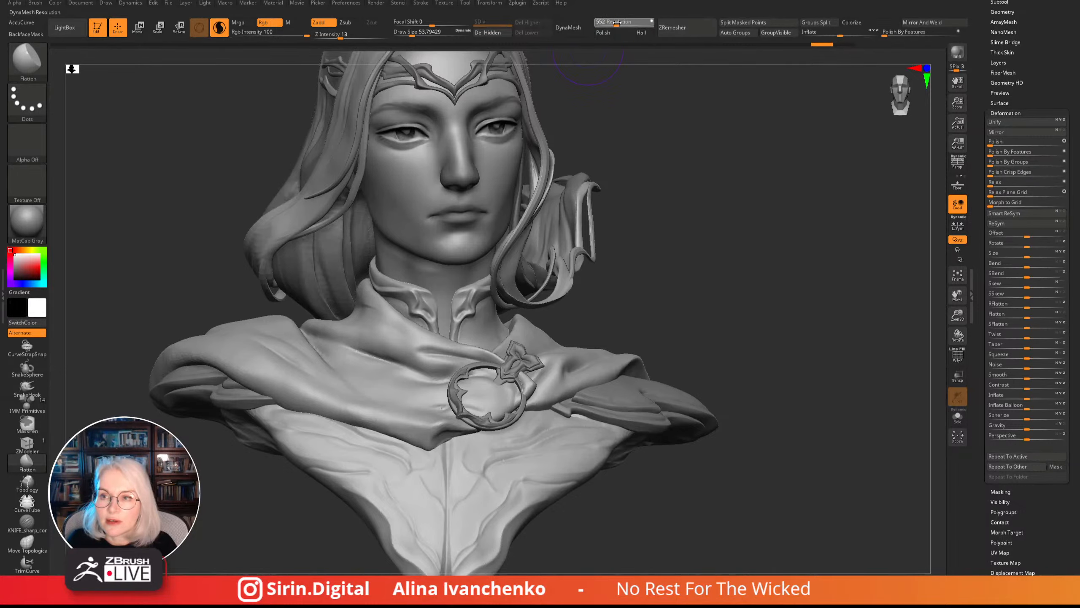
click(570, 28)
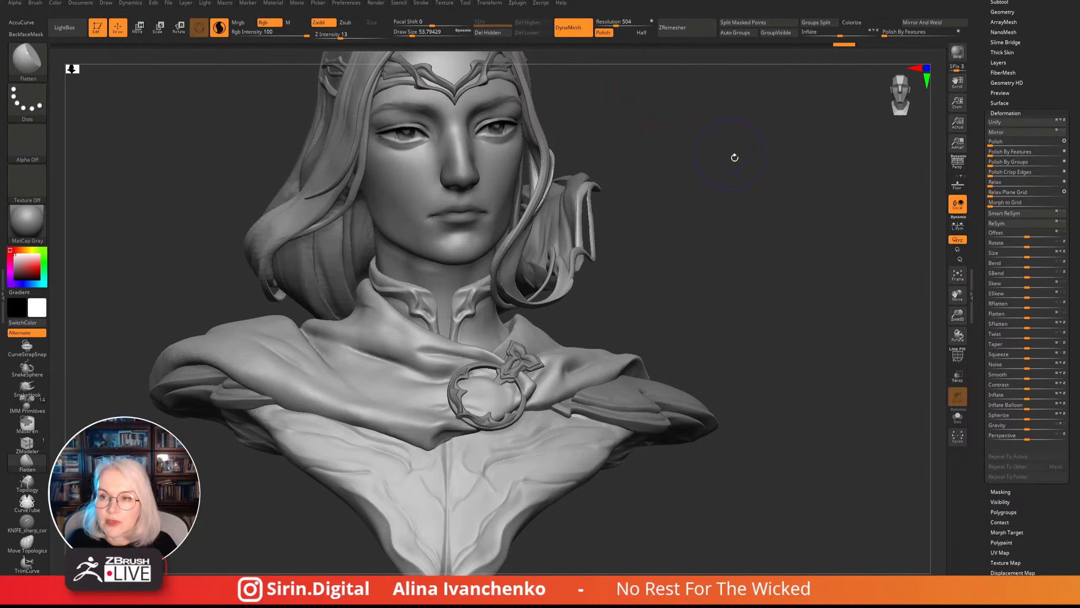
- Check the remeshed cloak's polygroups and mesh density with the polyframe display, and hide the polyframe again
drag(737, 173, 732, 252)
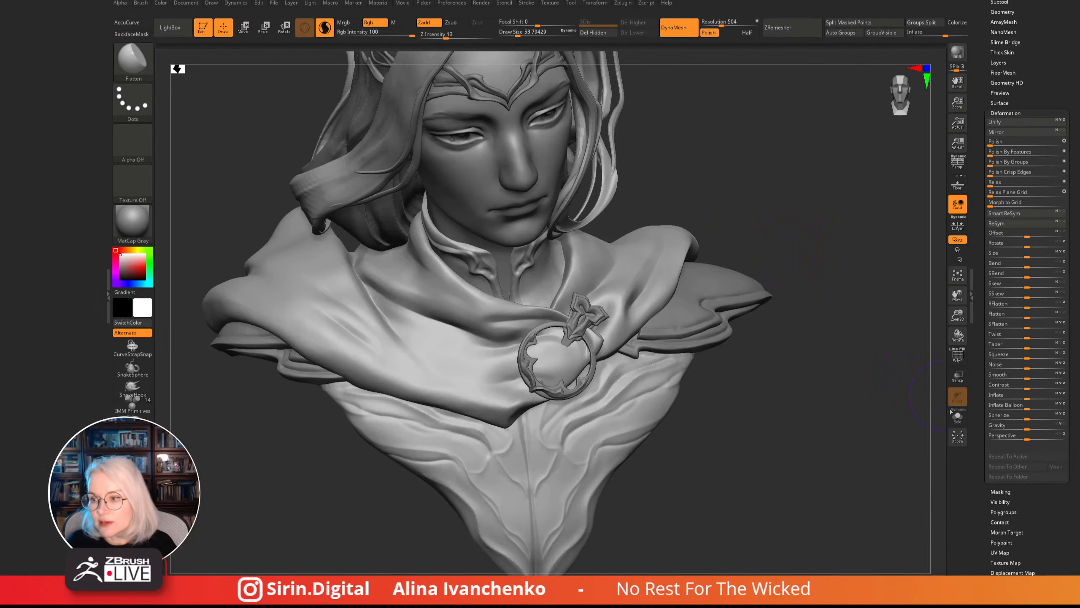
click(957, 355)
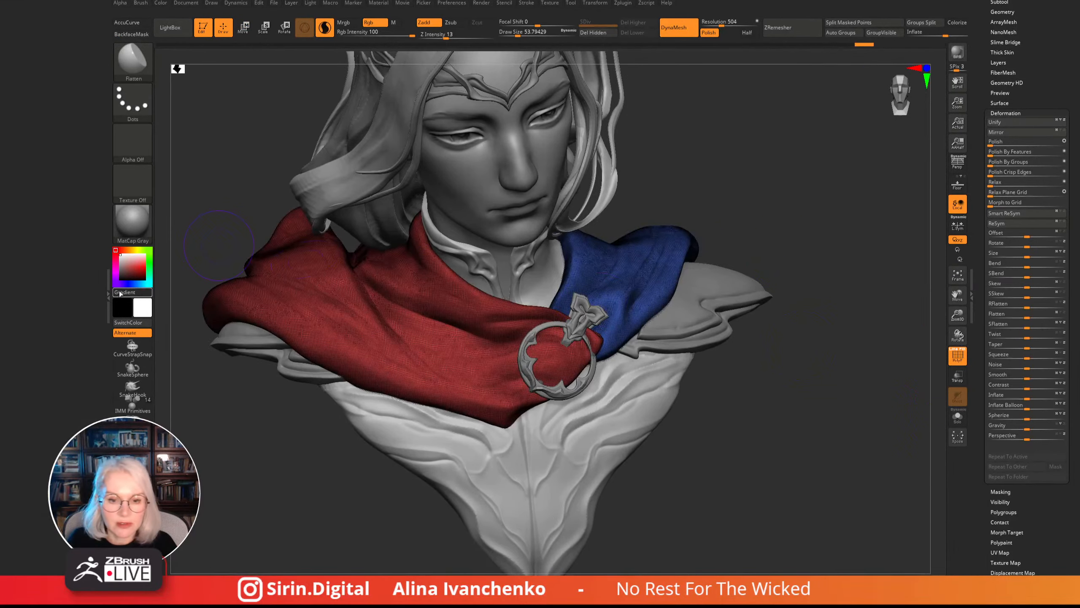
click(105, 303)
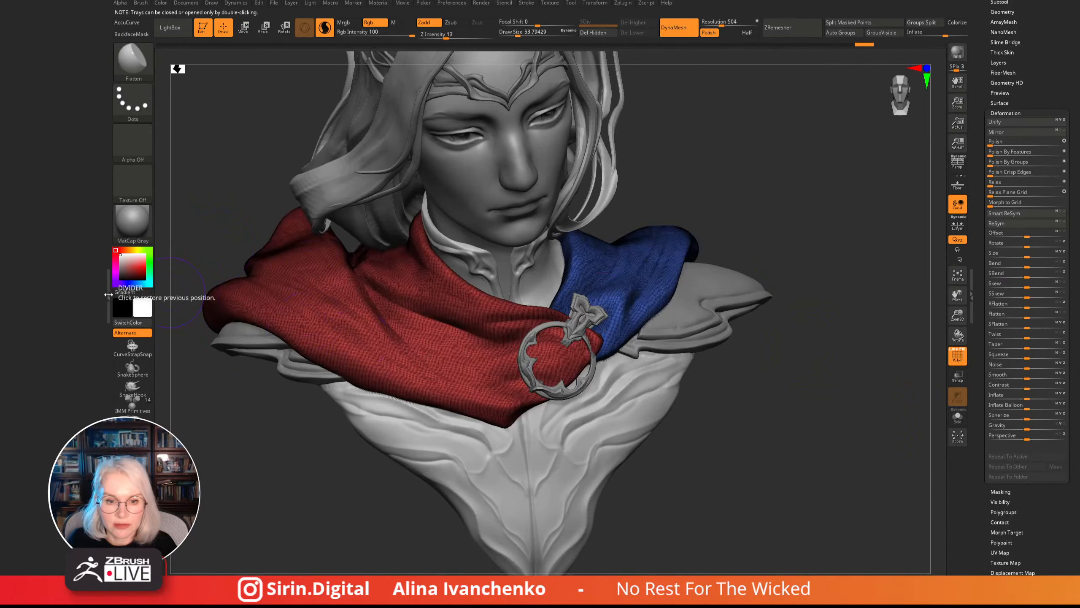
double_click(109, 288)
mouse_move(780, 215)
mouse_down()
mouse_move(796, 230)
mouse_move(774, 254)
mouse_move(855, 324)
mouse_move(751, 286)
mouse_move(738, 307)
mouse_up()
click(959, 353)
- Sharpen the planes of the cloak's front folds with the Flatten brush at draw size about 21.6
mouse_move(665, 161)
mouse_down()
mouse_move(668, 147)
mouse_move(691, 147)
mouse_up()
click(406, 35)
mouse_move(603, 122)
mouse_down()
mouse_move(672, 202)
mouse_move(687, 200)
mouse_move(668, 247)
mouse_up()
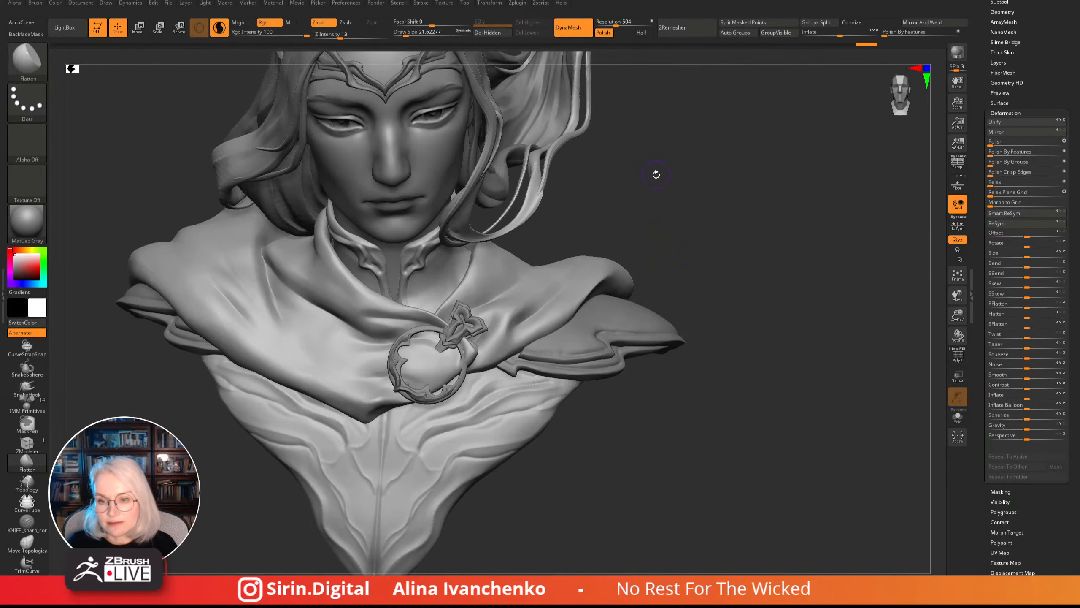
drag(656, 174, 629, 218)
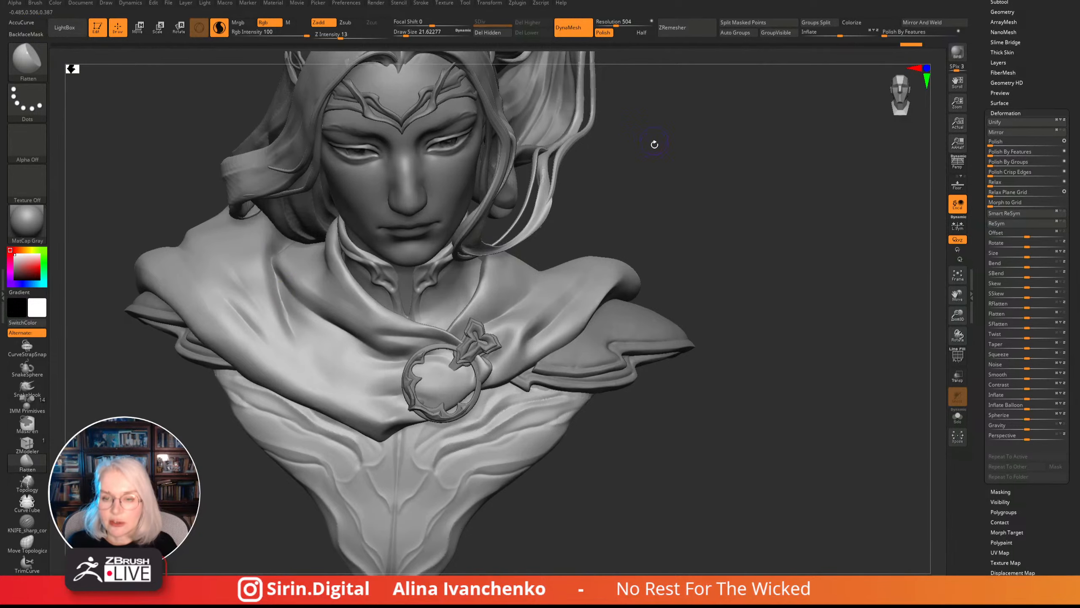
drag(651, 144, 638, 179)
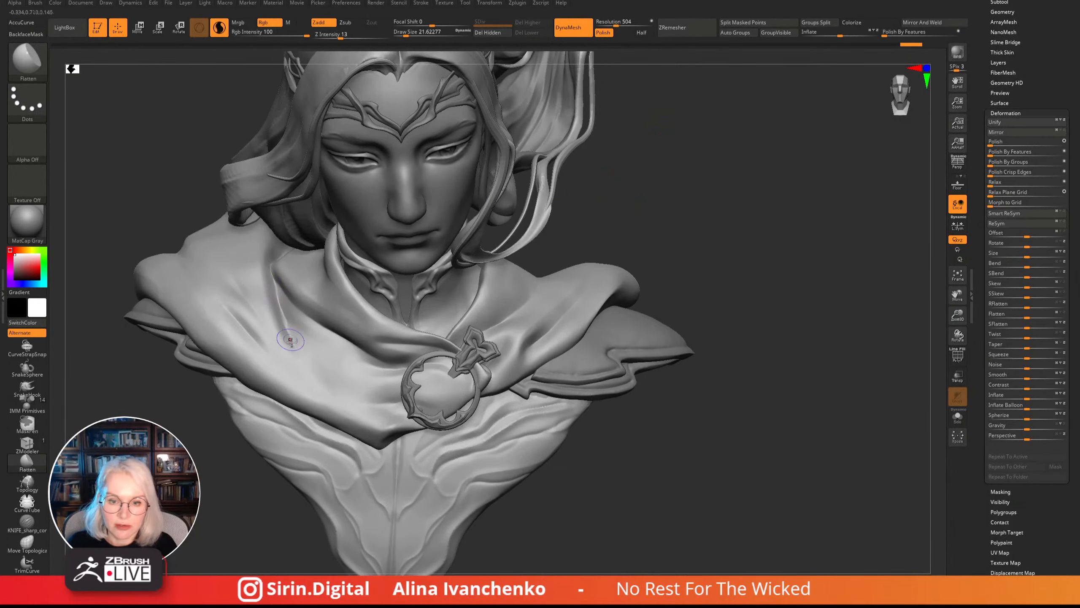
- Cut creases into the cloak's front shoulder folds with the DamStandard brush at draw size about 36.9
drag(541, 247, 689, 265)
key(b)
key(d)
key(s)
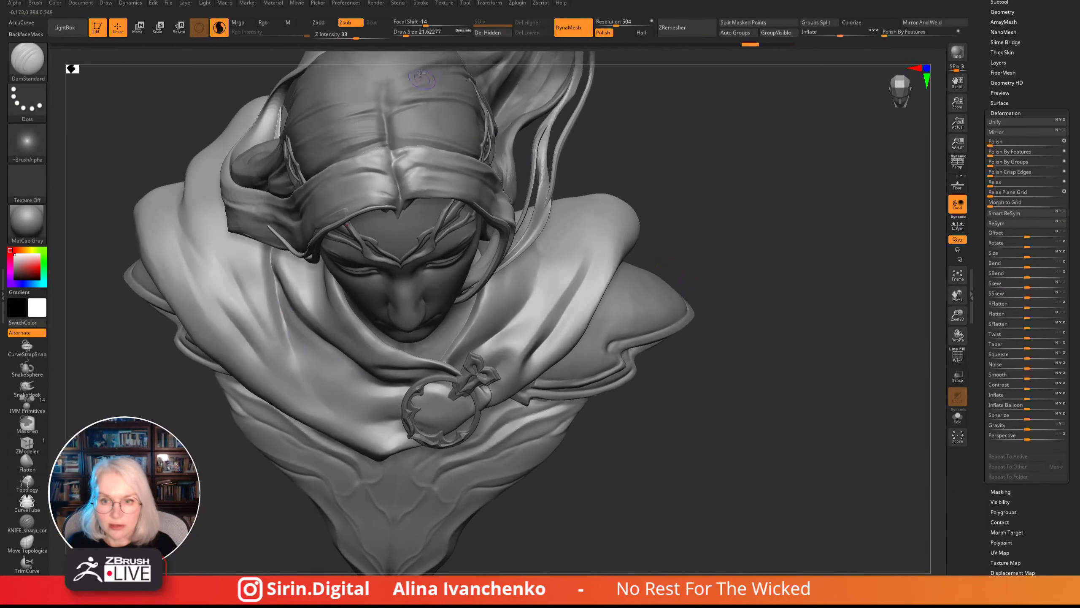
click(409, 34)
mouse_move(692, 161)
alt+mouse_down()
mouse_move(681, 173)
mouse_move(686, 148)
alt+mouse_up()
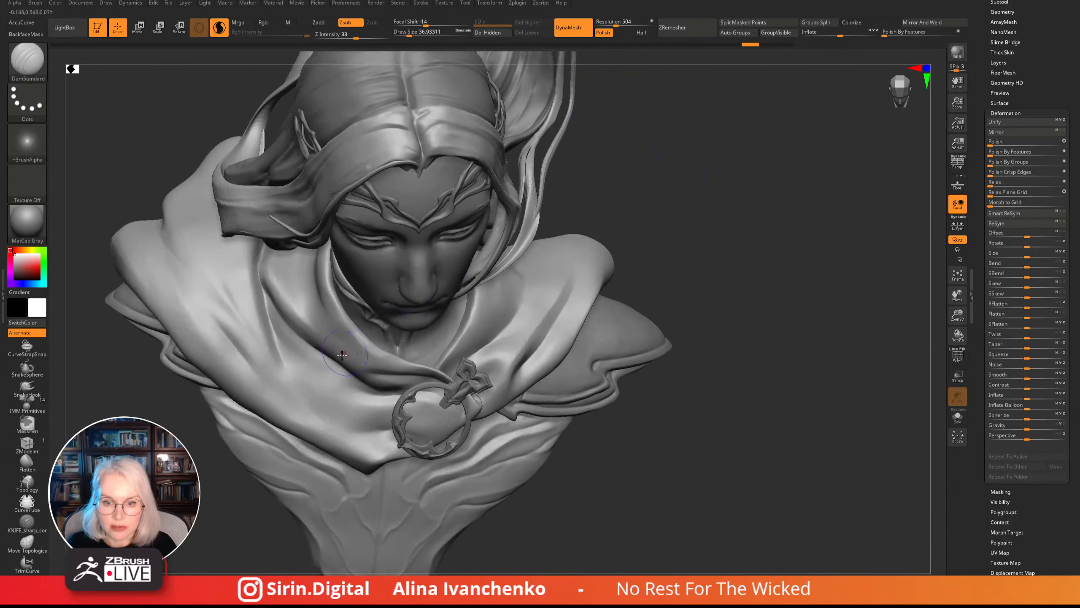
drag(275, 343, 312, 410)
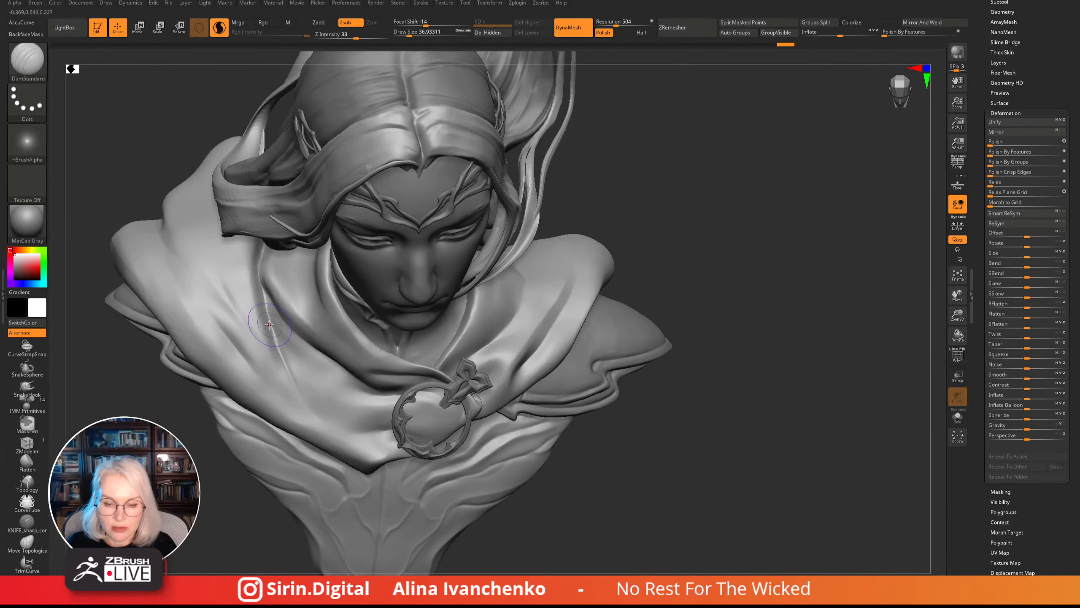
drag(691, 200, 662, 259)
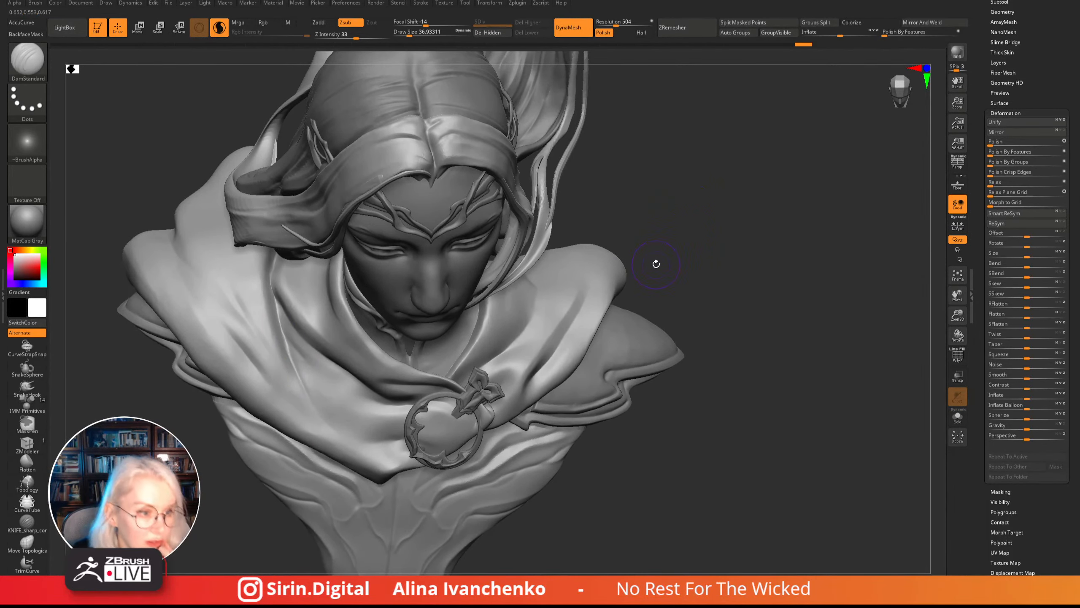
- Deepen the creases of the draped collar folds running across the chest towards the brooch with DamStandard
mouse_move(27, 143)
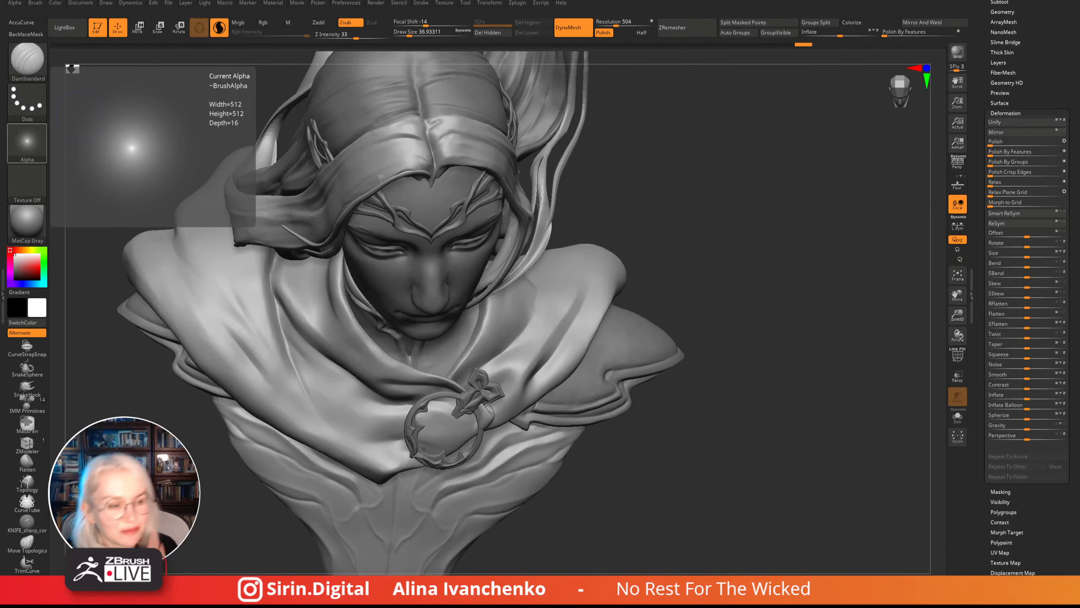
drag(719, 293, 714, 243)
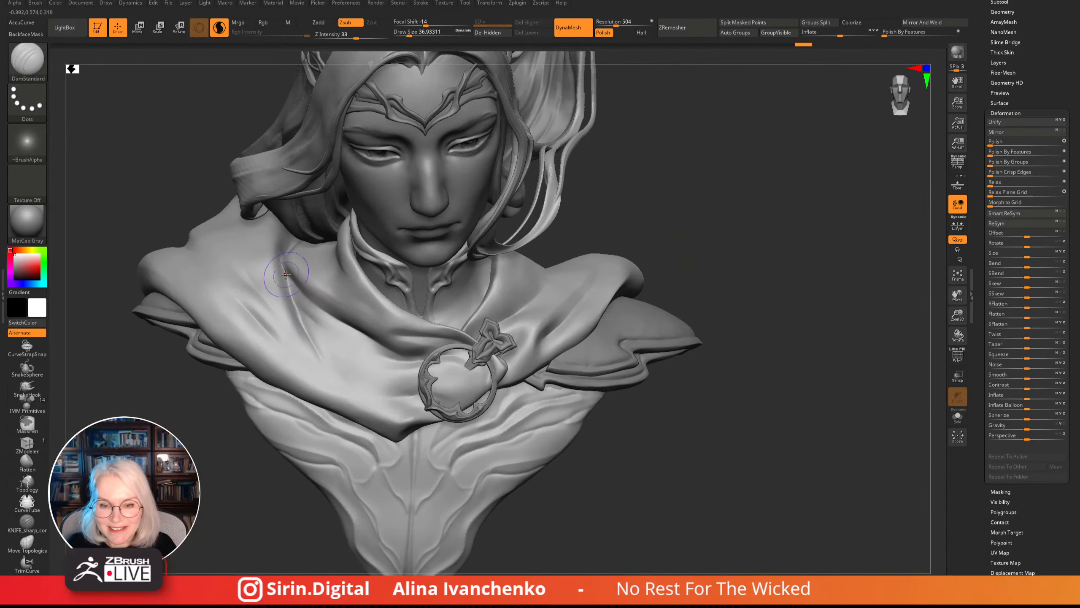
drag(672, 209, 447, 323)
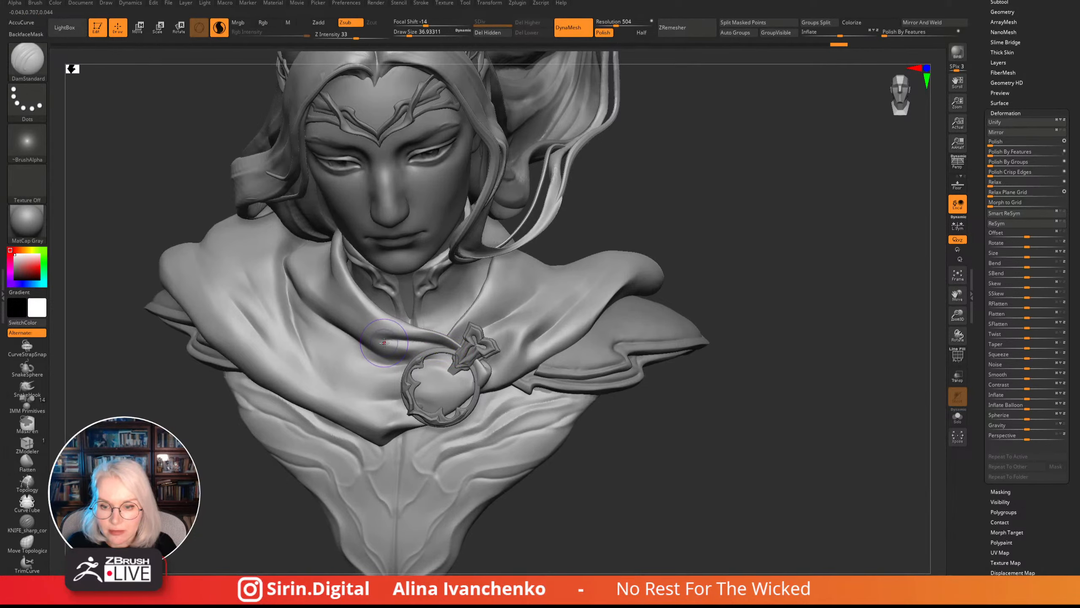
mouse_move(668, 194)
mouse_down()
mouse_move(653, 224)
mouse_move(650, 215)
mouse_up()
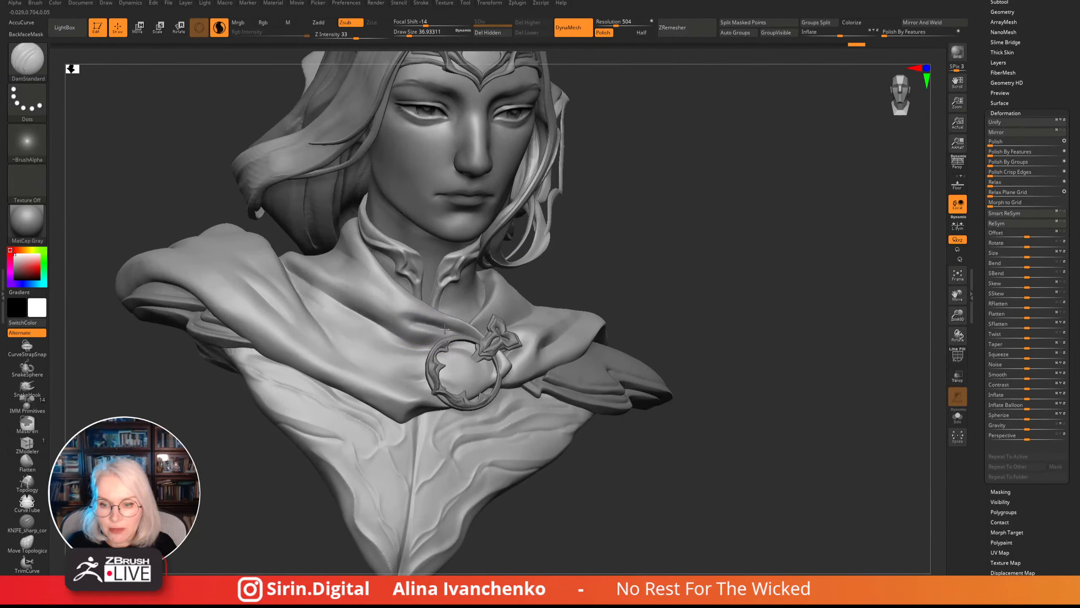
drag(608, 262, 556, 268)
drag(692, 186, 598, 377)
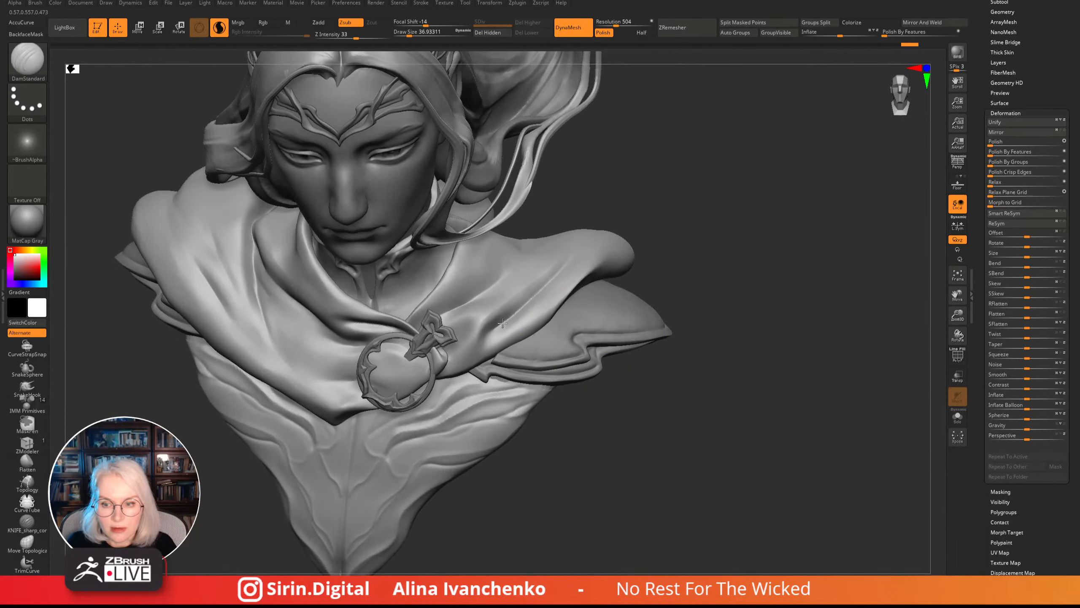
- Carve and sharpen the long fold creases on the brooch-side shoulder, from the clasp up to below the hair
drag(762, 188, 464, 312)
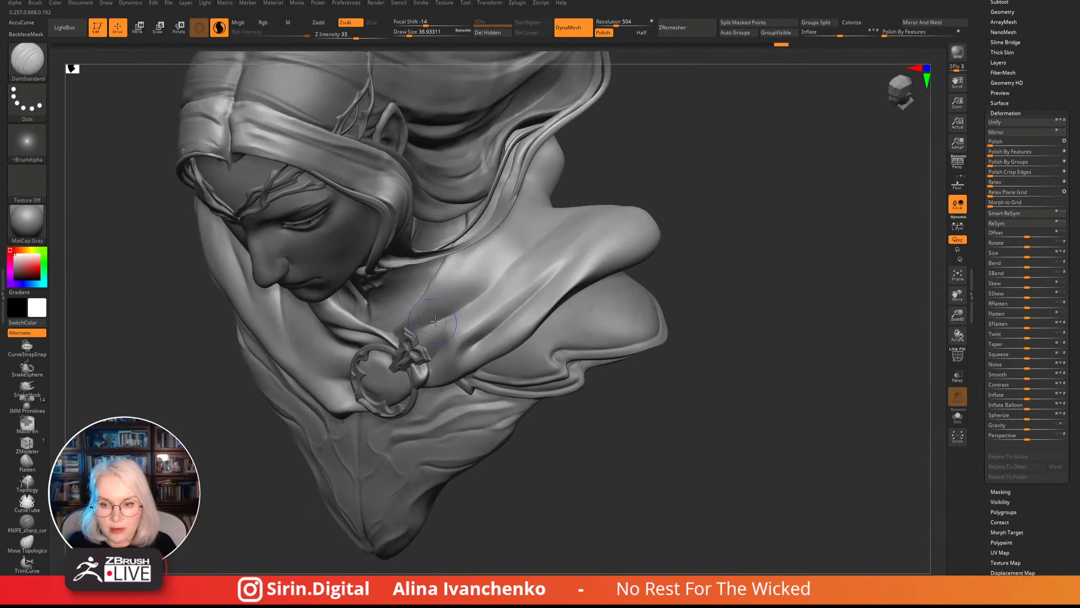
drag(651, 181, 642, 235)
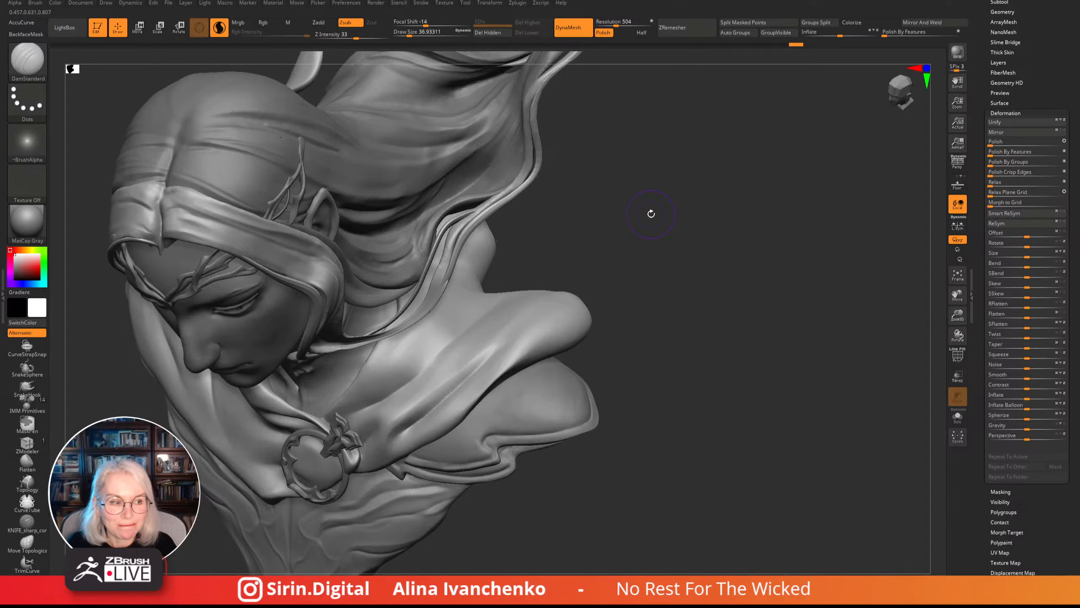
drag(703, 230, 666, 231)
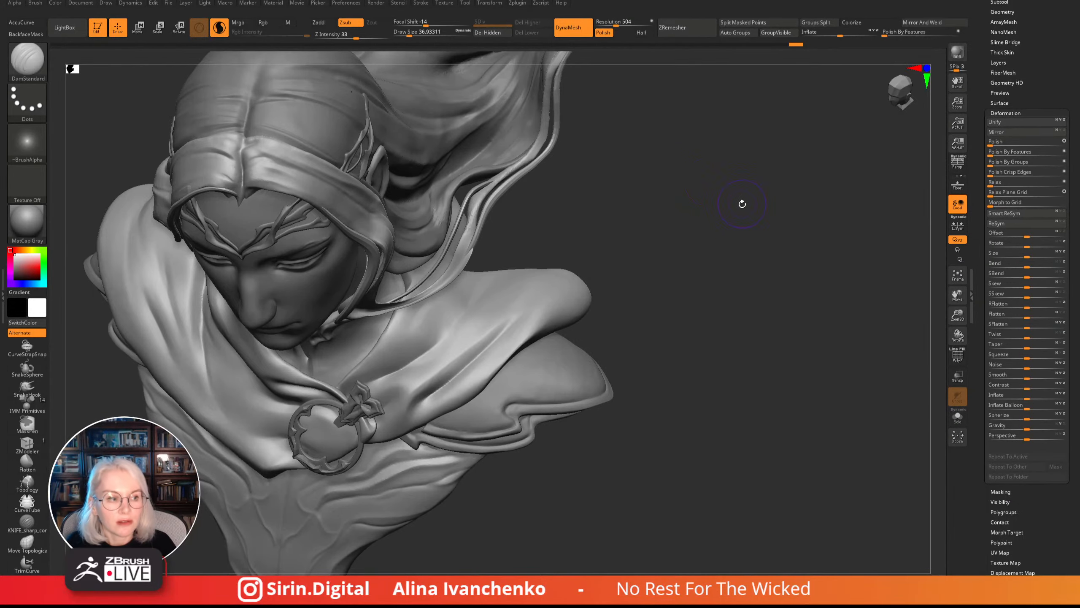
mouse_move(732, 219)
mouse_down()
mouse_move(694, 282)
mouse_move(680, 287)
mouse_move(674, 260)
mouse_move(660, 326)
mouse_move(458, 361)
mouse_up()
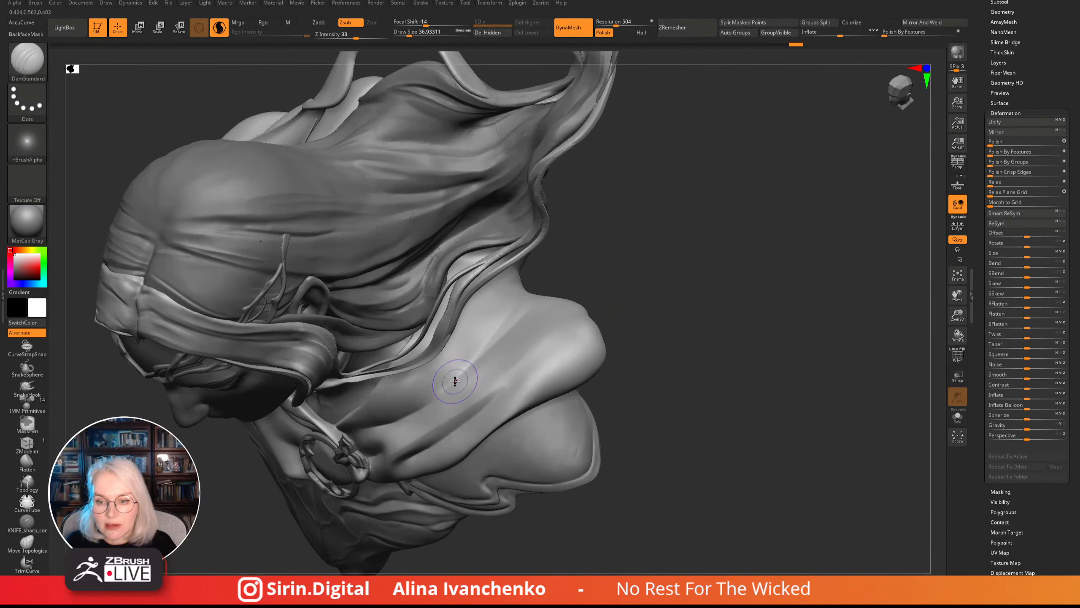
drag(526, 283, 525, 301)
key(ctrl)
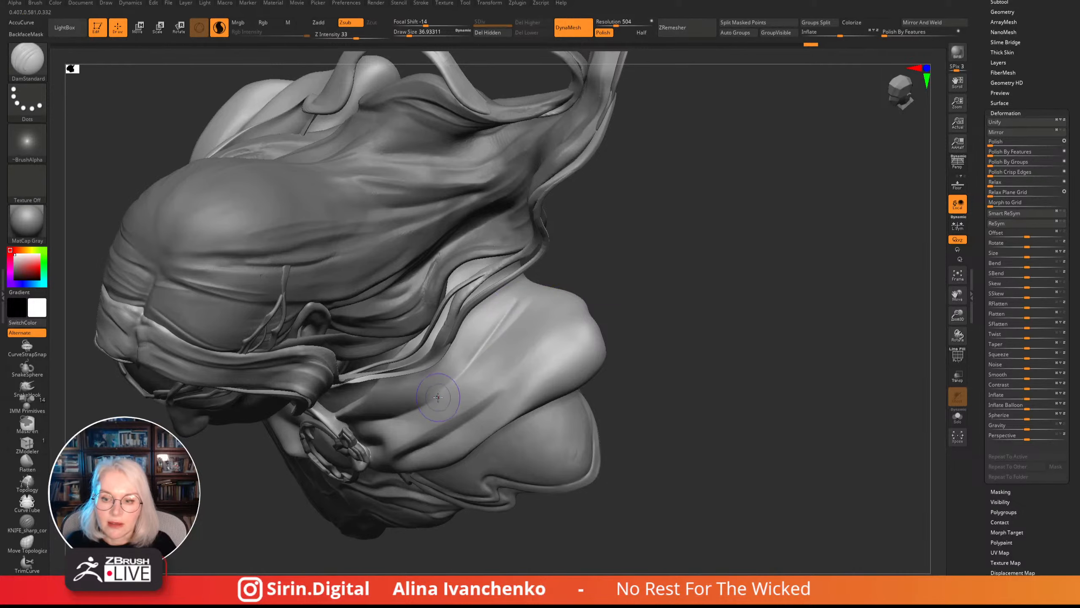
mouse_move(639, 258)
mouse_down()
mouse_move(581, 306)
mouse_move(434, 387)
mouse_up()
key(ctrl)
drag(557, 306, 472, 349)
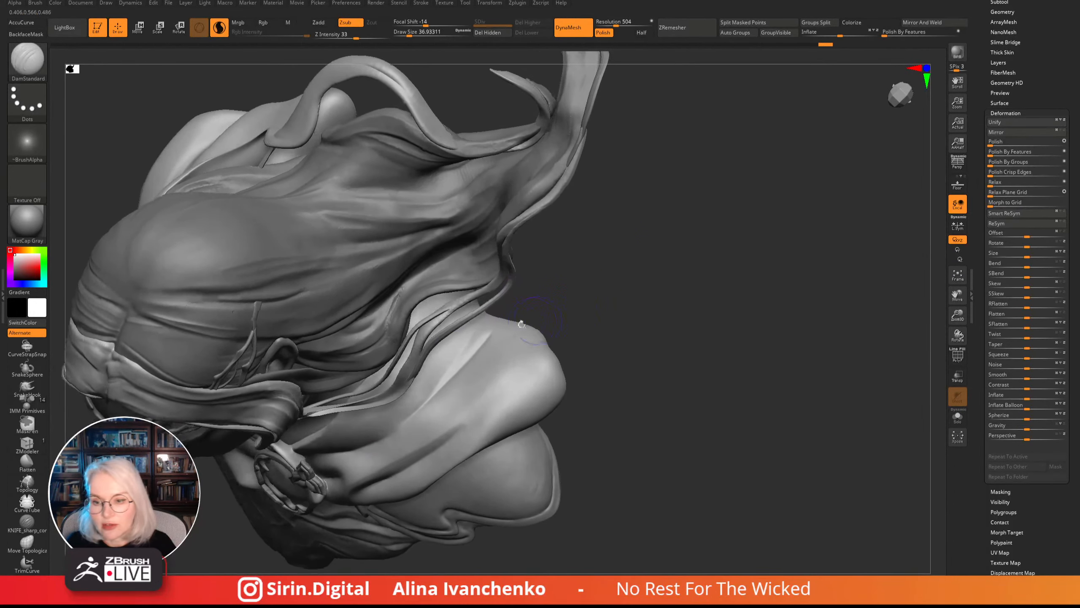
mouse_move(562, 311)
mouse_down()
mouse_move(597, 259)
mouse_move(699, 302)
mouse_move(676, 356)
mouse_move(661, 331)
mouse_up()
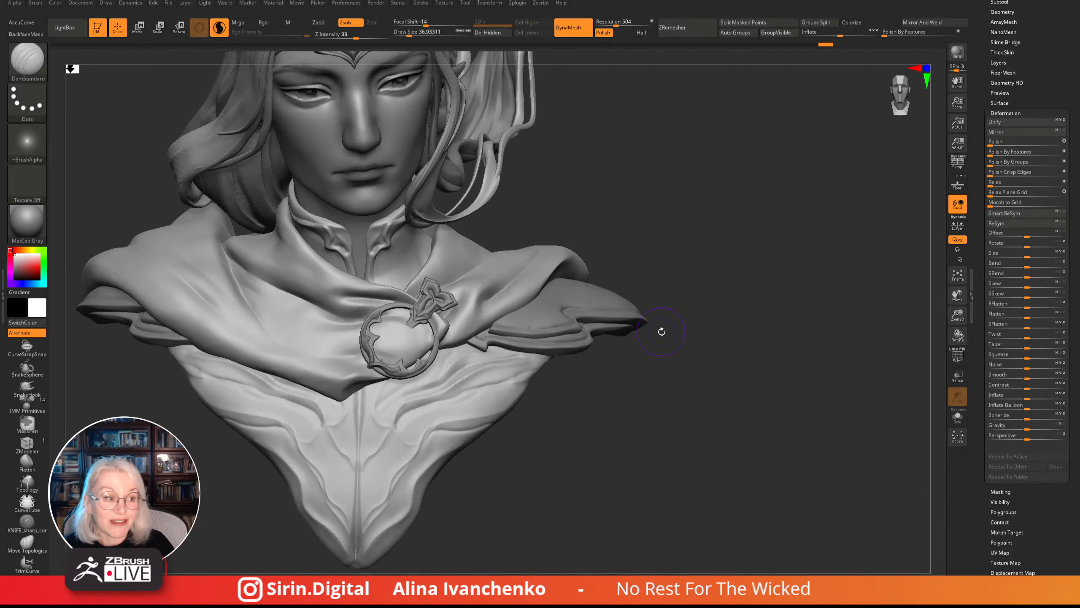
- Reduce the DamStandard draw size to about 25 and refine the cloak's lower front edge below the brooch
mouse_move(583, 167)
mouse_down()
mouse_move(588, 217)
mouse_move(619, 222)
mouse_move(581, 226)
mouse_move(607, 239)
mouse_move(603, 198)
mouse_move(593, 222)
mouse_move(618, 220)
mouse_up()
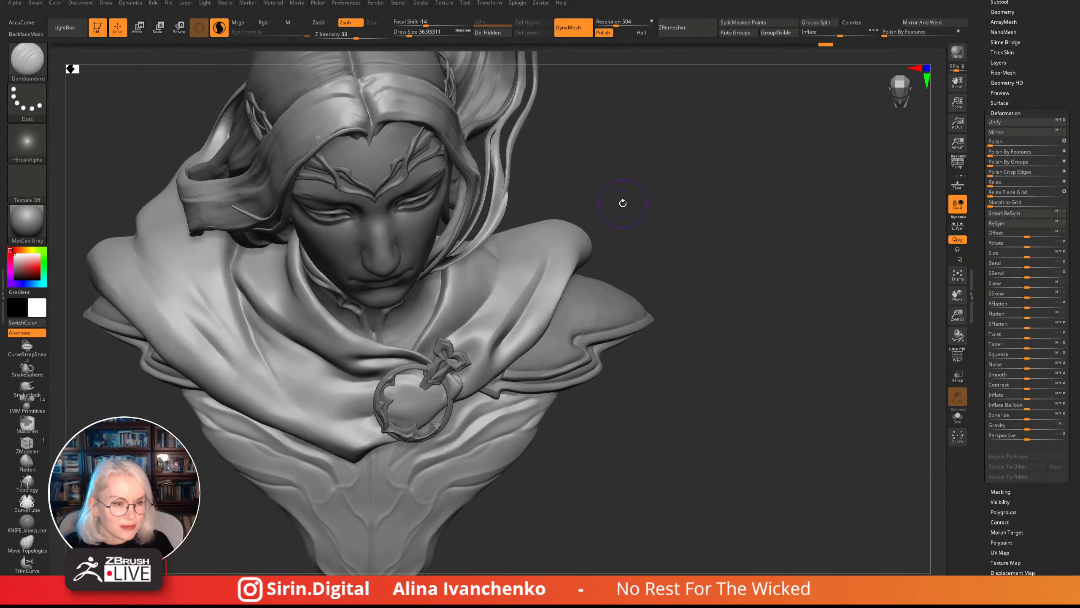
mouse_move(623, 203)
mouse_down()
mouse_move(655, 188)
mouse_move(701, 201)
mouse_move(690, 179)
mouse_move(713, 166)
mouse_move(728, 209)
mouse_move(709, 200)
mouse_move(745, 179)
mouse_move(713, 173)
mouse_move(691, 198)
mouse_move(701, 216)
mouse_move(676, 290)
mouse_move(632, 249)
mouse_move(636, 260)
mouse_move(502, 255)
mouse_move(625, 161)
mouse_move(711, 249)
mouse_move(718, 234)
mouse_move(701, 353)
mouse_move(641, 354)
mouse_move(688, 362)
mouse_up()
key(shift)
drag(410, 34, 406, 34)
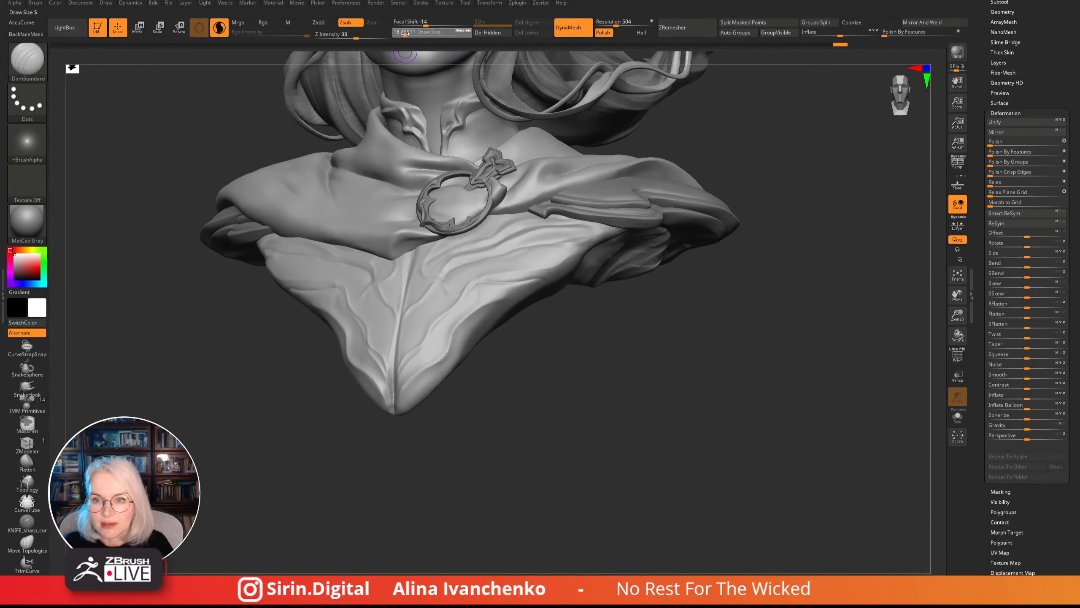
drag(559, 354, 553, 392)
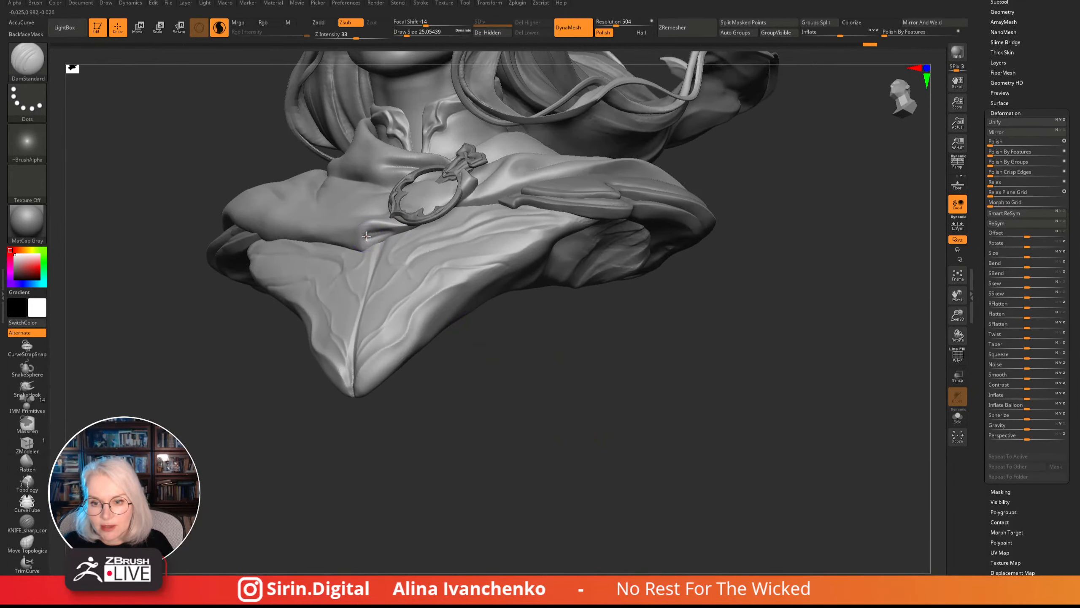
drag(559, 321, 605, 446)
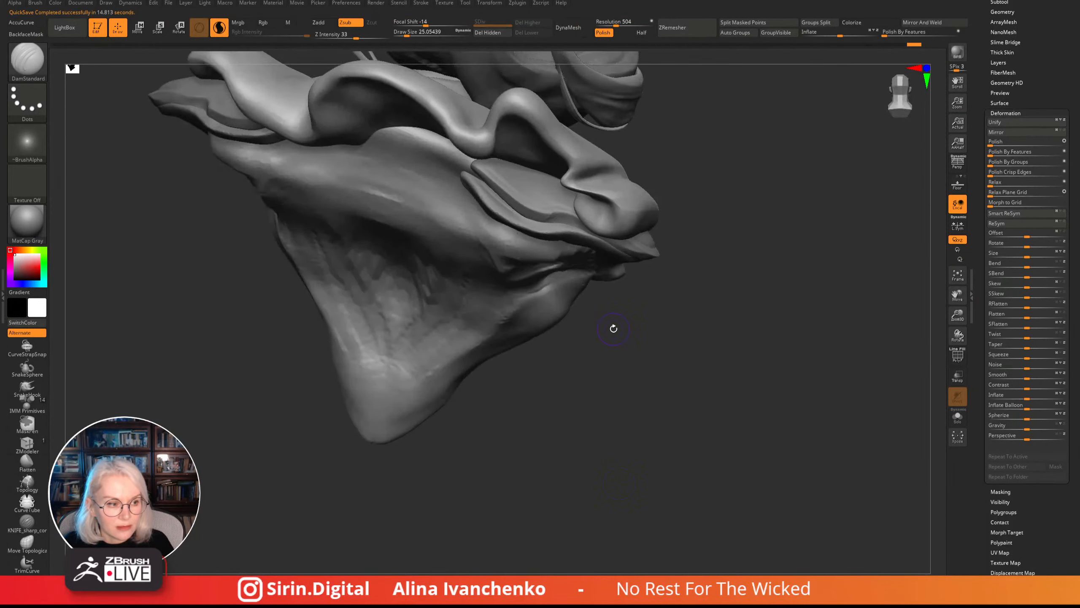
- Smooth the broad front fold beside the brooch and cut fine creases where the shoulder folds converge
mouse_move(624, 415)
mouse_down()
mouse_move(575, 415)
mouse_move(629, 448)
mouse_move(629, 420)
mouse_move(579, 425)
mouse_move(479, 300)
mouse_up()
key(shift)
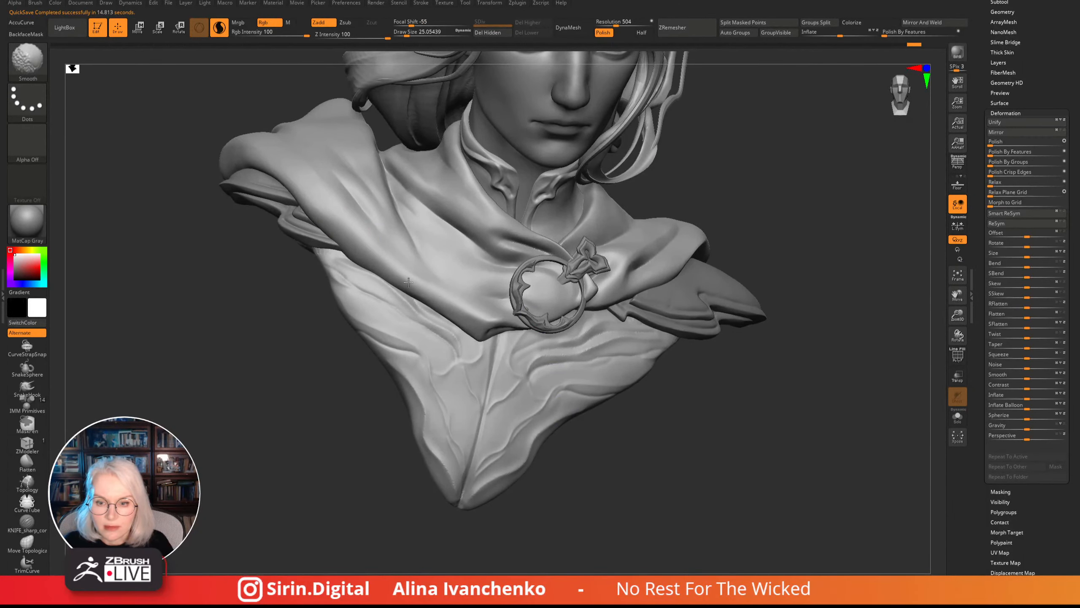
shift+drag(408, 282, 437, 296)
drag(626, 451, 613, 512)
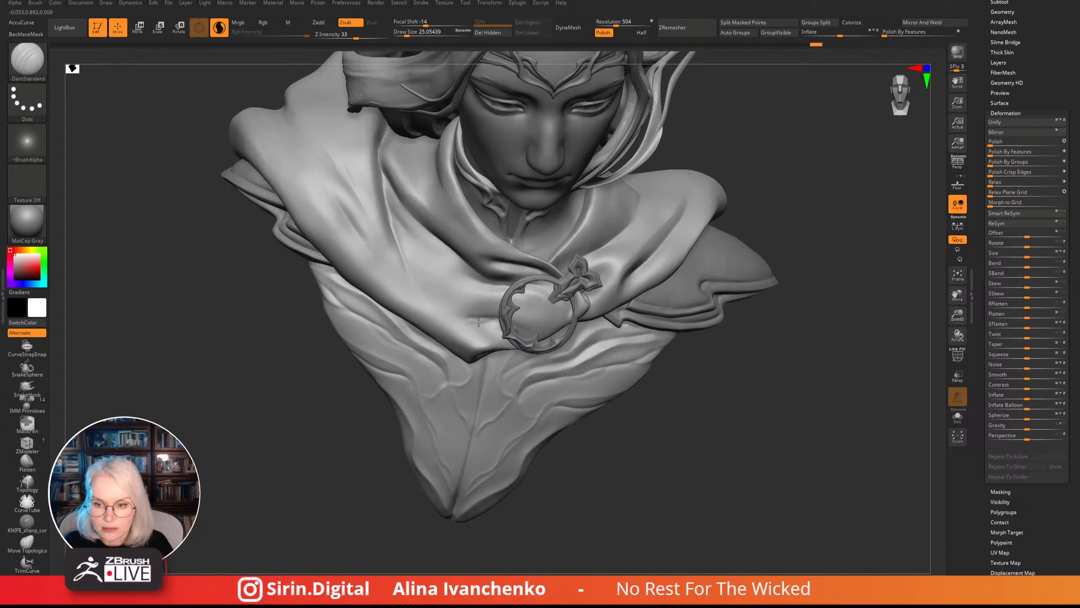
mouse_move(651, 463)
mouse_down()
mouse_move(661, 474)
mouse_move(629, 485)
mouse_up()
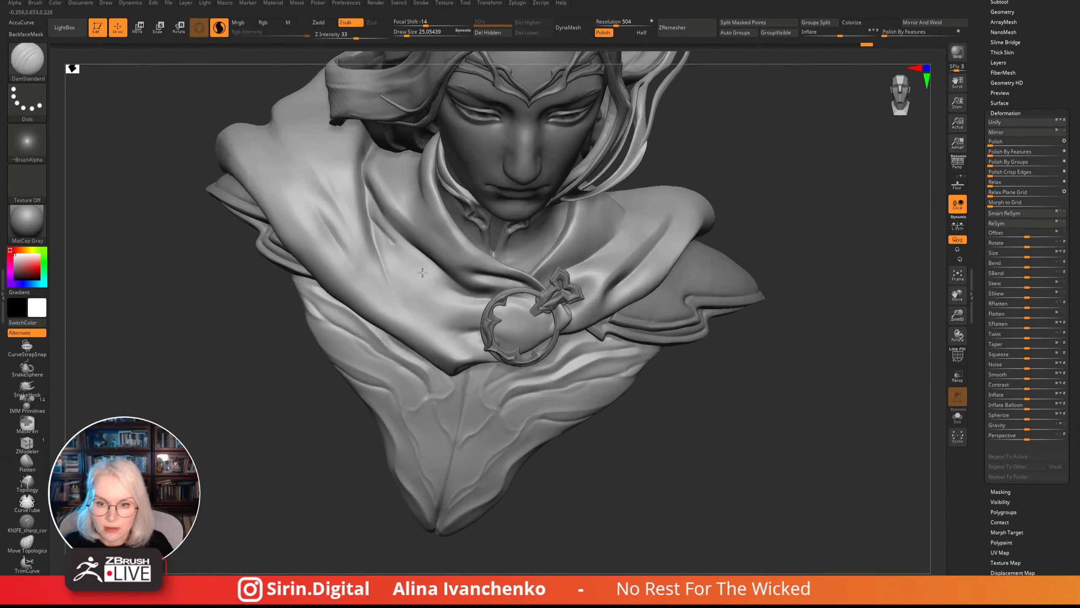
drag(422, 274, 429, 296)
drag(317, 419, 340, 470)
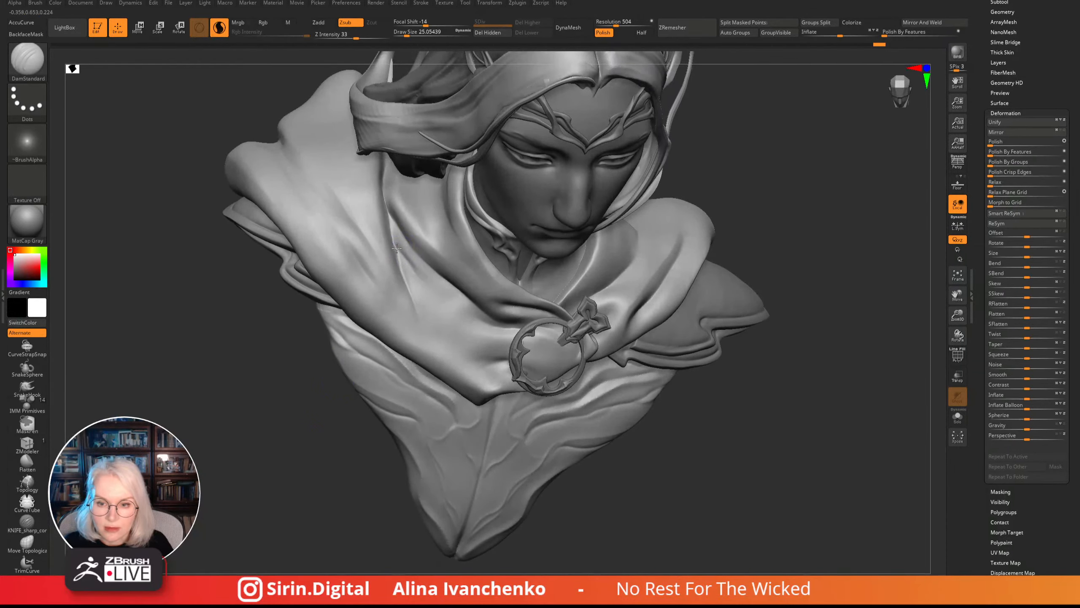
drag(396, 248, 428, 294)
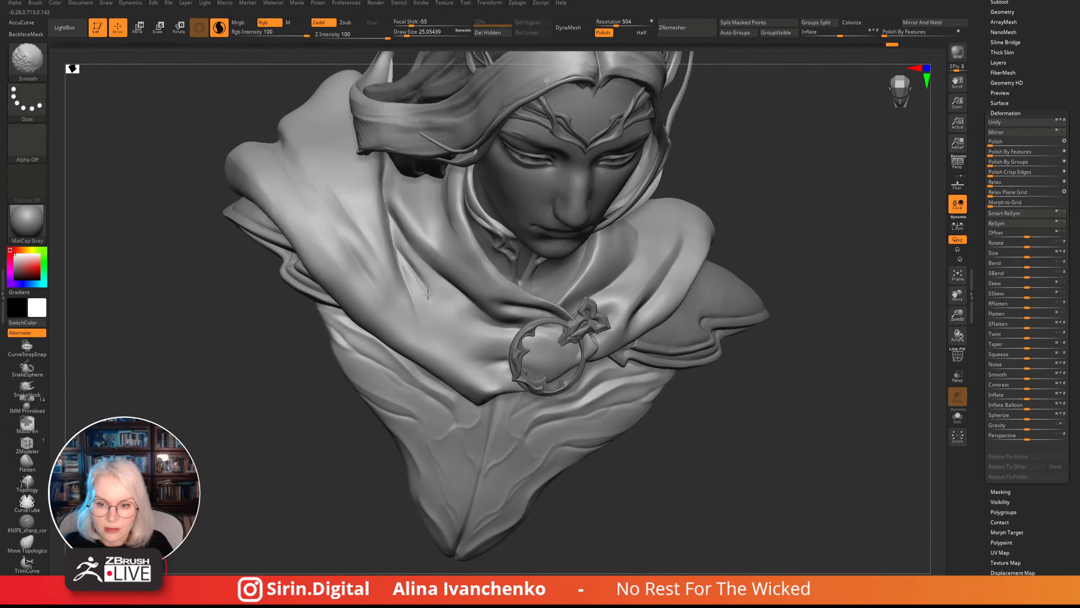
mouse_move(272, 481)
mouse_down()
mouse_move(254, 466)
mouse_move(234, 401)
mouse_move(234, 461)
mouse_move(265, 456)
mouse_move(255, 461)
mouse_up()
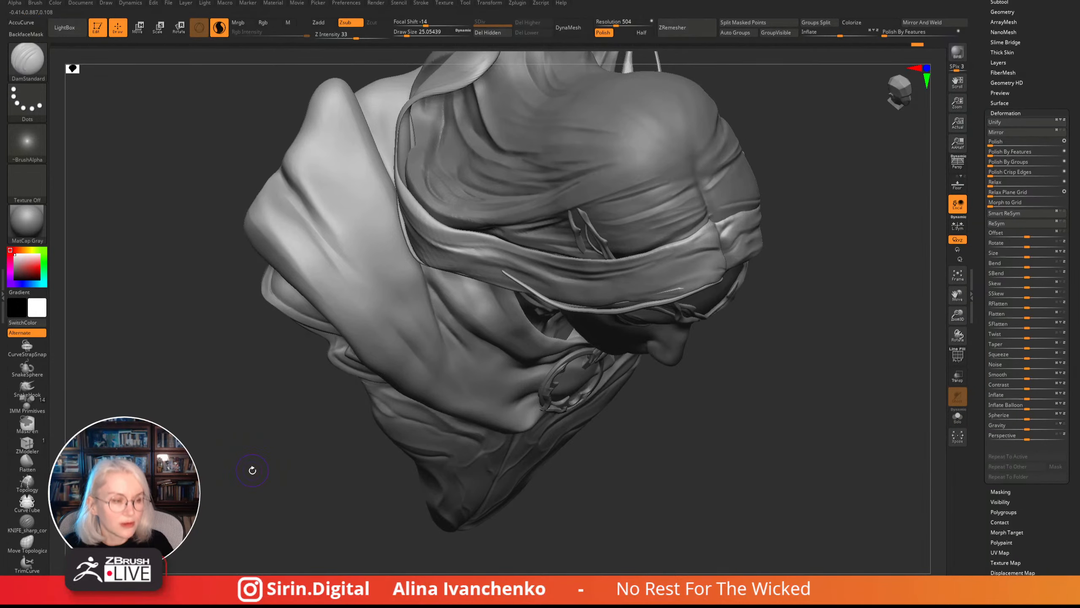
- Build up folds on the inner side of the cloak's raised back with ClayBuildup at draw size about 56.5 and smooth them
mouse_move(250, 467)
mouse_down()
mouse_move(260, 452)
mouse_move(264, 483)
mouse_move(284, 472)
mouse_up()
mouse_move(623, 209)
mouse_down()
mouse_move(588, 205)
mouse_move(638, 208)
mouse_up()
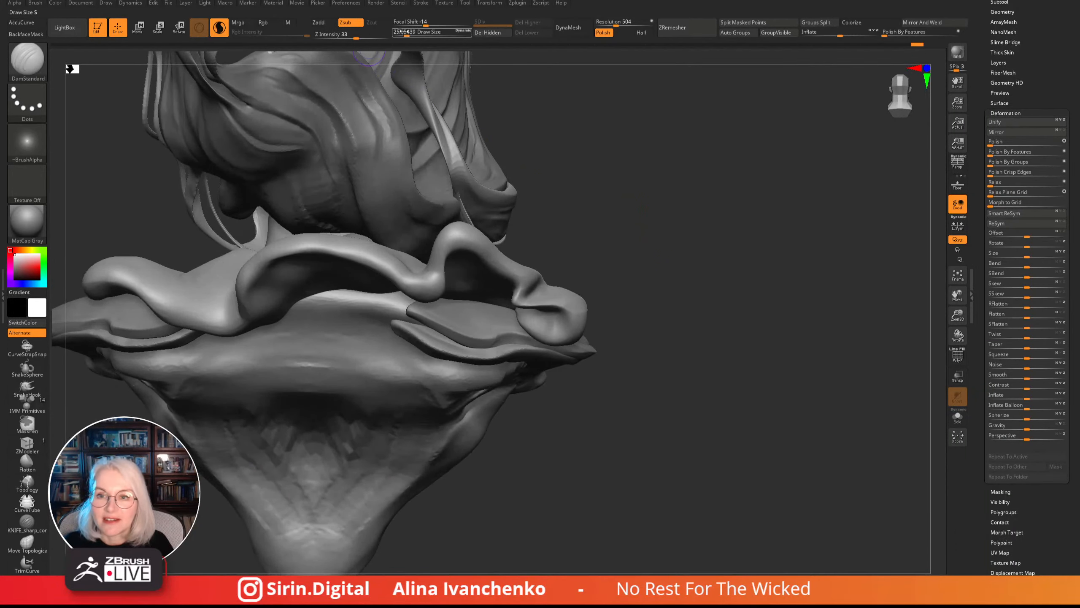
drag(405, 32, 412, 33)
mouse_move(634, 188)
alt+mouse_down()
mouse_move(683, 200)
mouse_move(661, 174)
mouse_move(694, 186)
alt+mouse_up()
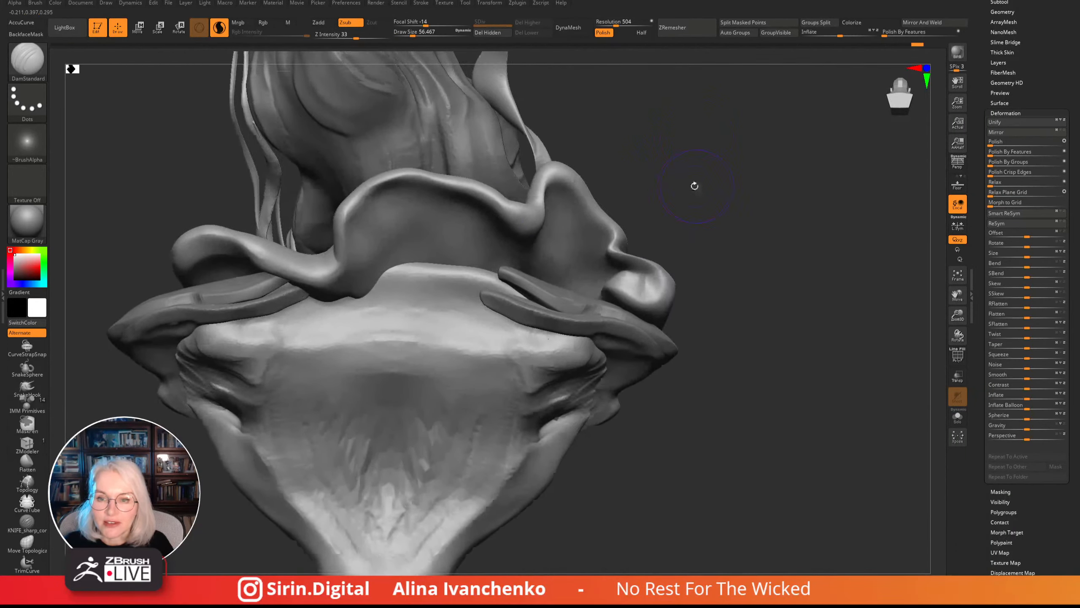
key(b)
key(c)
key(b)
drag(669, 152, 657, 128)
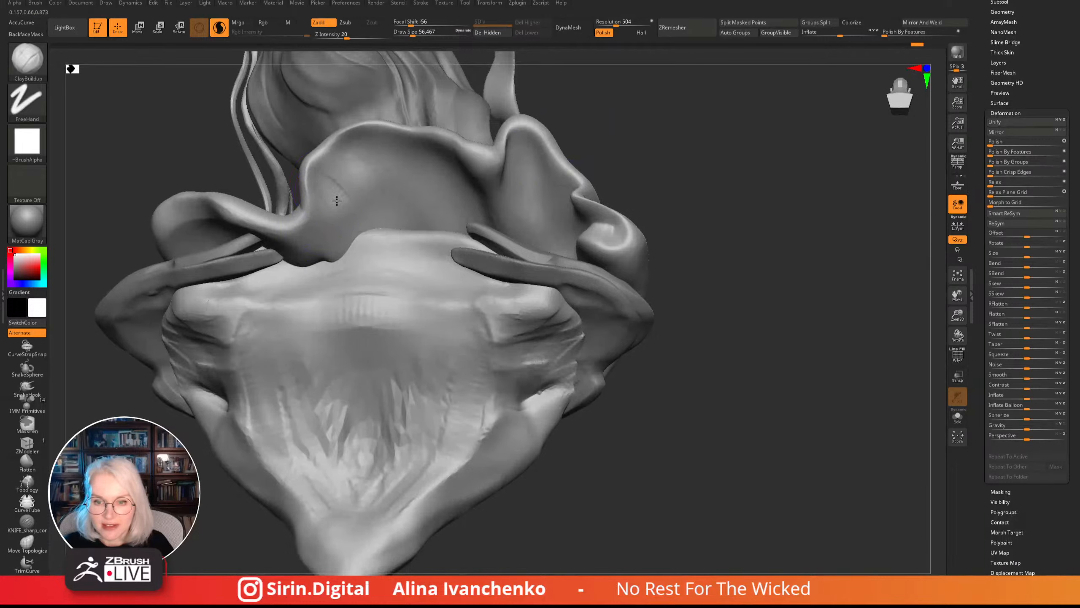
mouse_move(336, 173)
mouse_down()
mouse_move(389, 238)
mouse_move(401, 226)
mouse_move(366, 164)
mouse_move(375, 205)
mouse_up()
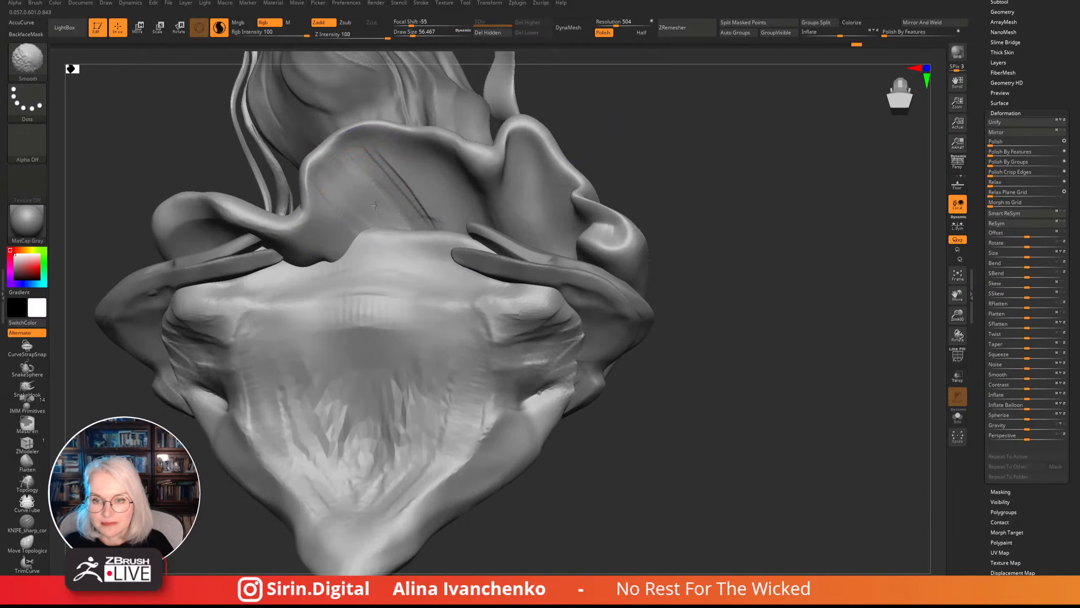
- Sharpen the vertical fold and its rolled hem on the cloak's back with DamStandard at draw size about 56.5
mouse_move(674, 161)
mouse_down()
mouse_move(658, 176)
mouse_move(656, 152)
mouse_move(630, 174)
mouse_move(663, 237)
mouse_move(692, 169)
mouse_move(687, 282)
mouse_up()
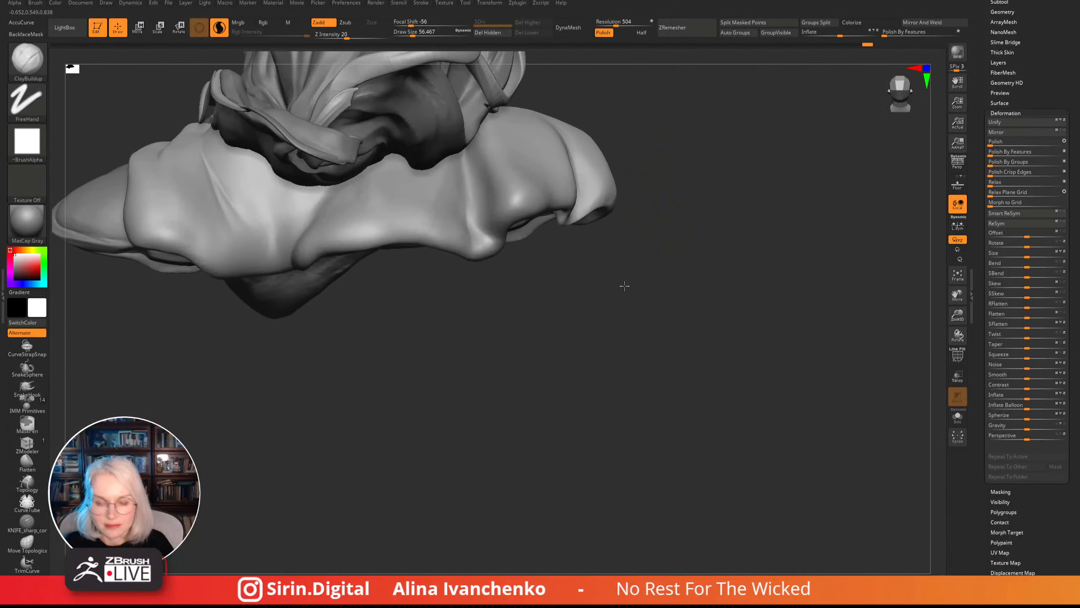
key(b)
key(d)
key(s)
drag(509, 305, 505, 325)
drag(464, 165, 476, 214)
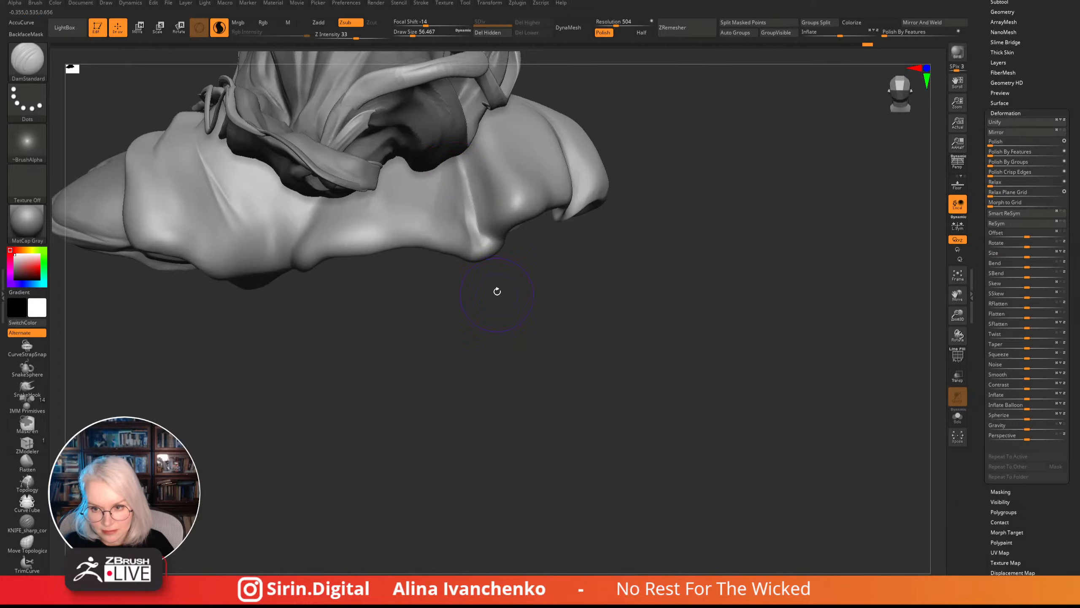
mouse_move(496, 292)
mouse_down()
mouse_move(478, 361)
mouse_move(451, 374)
mouse_move(456, 216)
mouse_up()
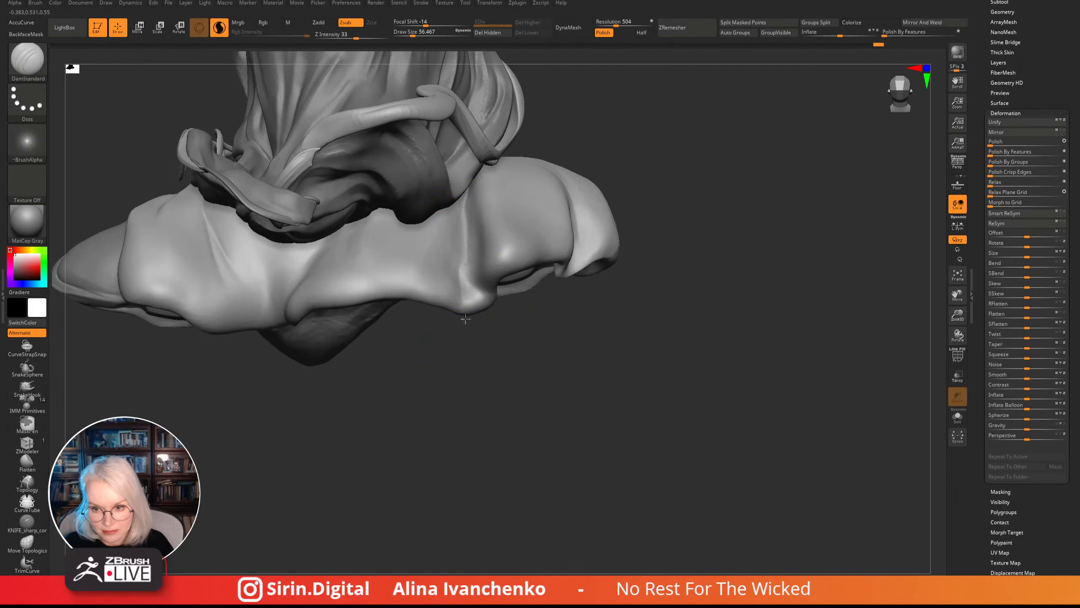
drag(465, 319, 444, 478)
mouse_move(464, 244)
mouse_down()
mouse_move(487, 407)
mouse_move(470, 264)
mouse_up()
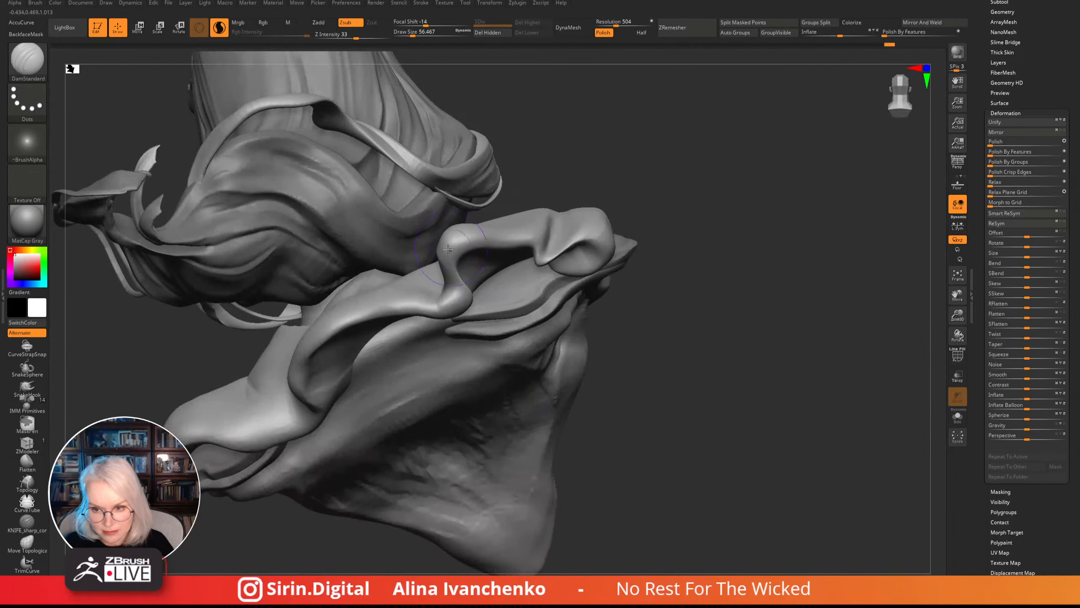
mouse_move(566, 193)
mouse_down()
mouse_move(677, 171)
mouse_move(670, 162)
mouse_move(689, 156)
mouse_up()
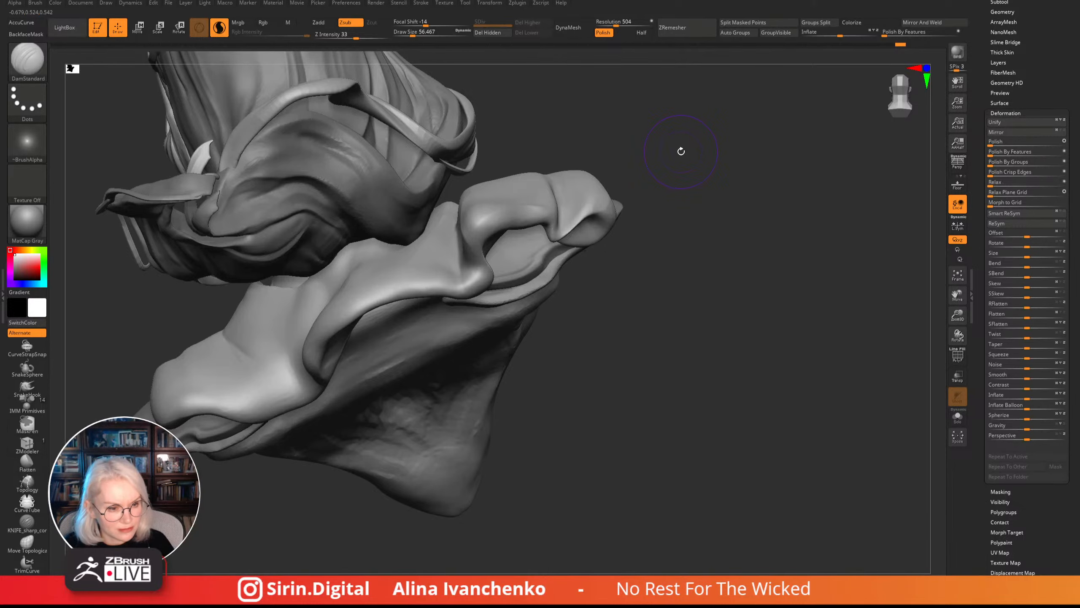
- Adjust the cloak's edge beside the neck beneath the hair strand using the Move brush at draw size about 48.6
mouse_move(683, 143)
mouse_down()
mouse_move(708, 162)
mouse_move(766, 156)
mouse_move(760, 116)
mouse_up()
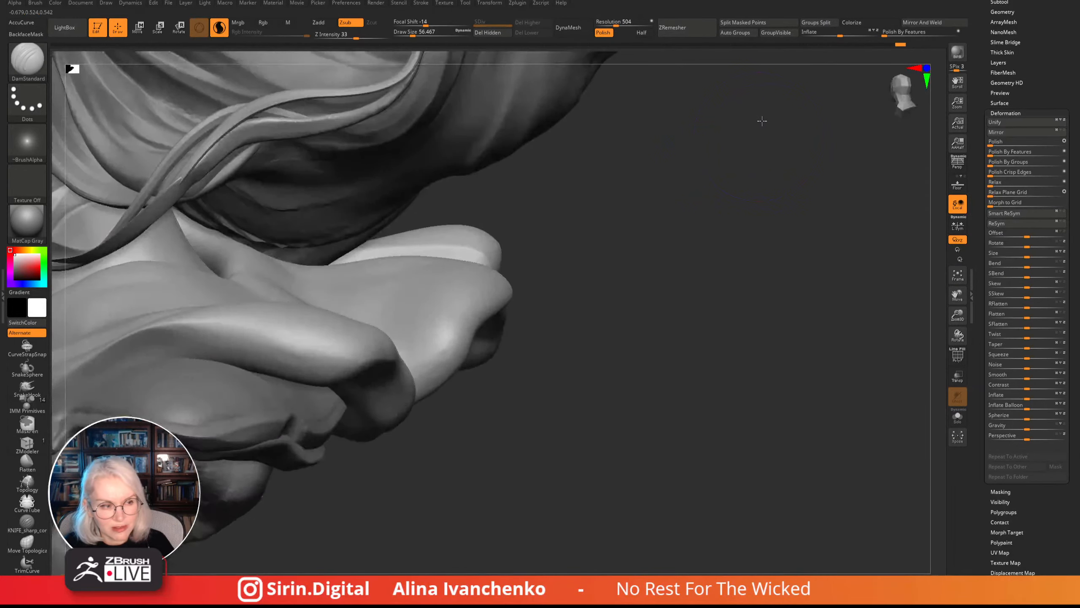
mouse_move(705, 321)
mouse_down()
mouse_move(697, 337)
mouse_move(680, 278)
mouse_move(694, 374)
mouse_move(674, 417)
mouse_move(815, 304)
mouse_move(650, 253)
mouse_move(655, 237)
mouse_move(632, 270)
mouse_move(641, 266)
mouse_move(502, 321)
mouse_up()
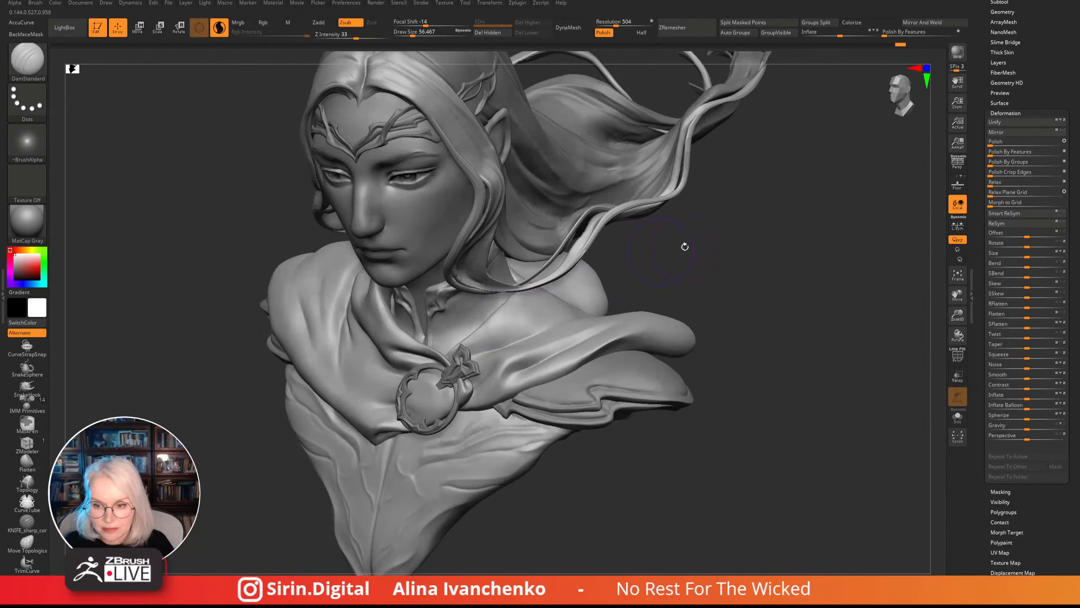
drag(685, 244, 715, 249)
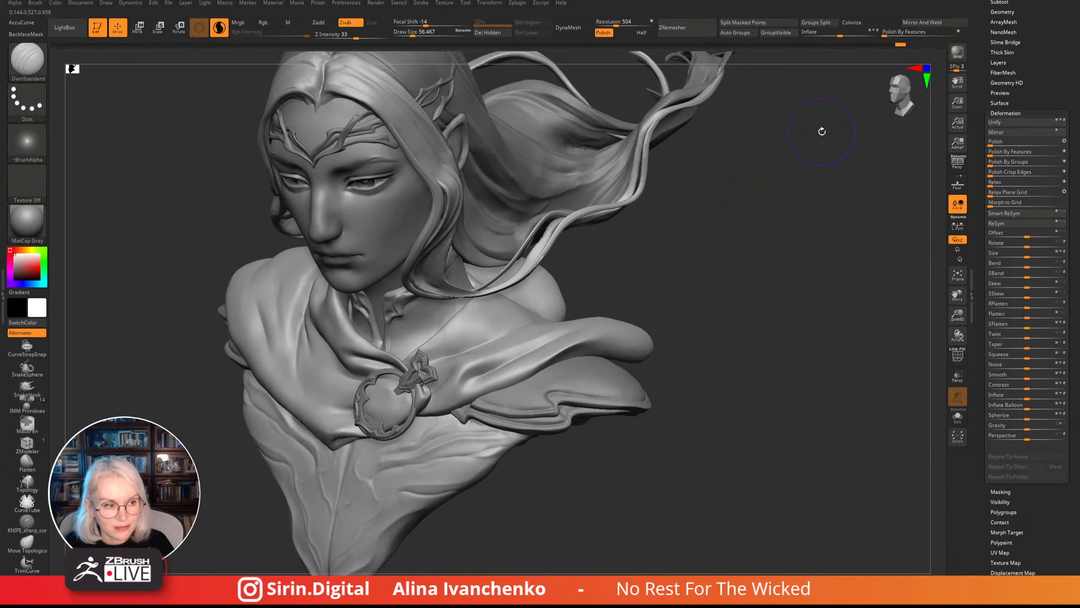
drag(680, 438, 663, 441)
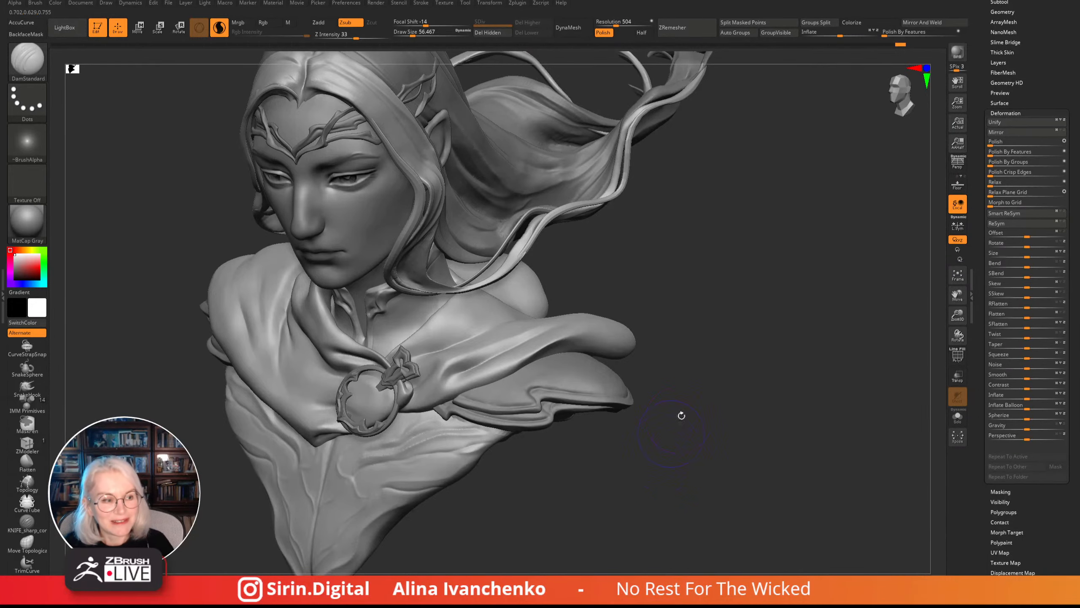
mouse_move(755, 280)
mouse_down()
mouse_move(699, 280)
mouse_move(698, 302)
mouse_move(714, 289)
mouse_move(589, 265)
mouse_move(637, 258)
mouse_move(658, 241)
mouse_move(484, 314)
mouse_up()
key(b)
key(m)
key(v)
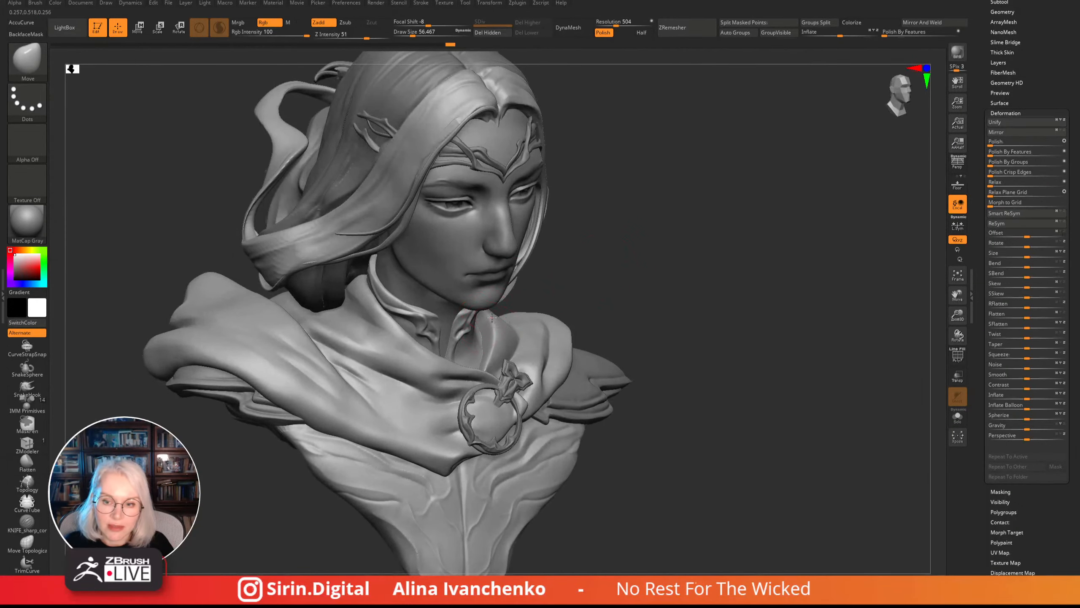
mouse_move(549, 290)
mouse_down()
mouse_move(569, 256)
mouse_move(563, 242)
mouse_up()
drag(413, 33, 415, 32)
mouse_move(591, 268)
mouse_down()
mouse_move(499, 324)
mouse_move(678, 236)
mouse_move(598, 256)
mouse_move(591, 304)
mouse_move(583, 221)
mouse_move(590, 231)
mouse_move(559, 318)
mouse_move(514, 272)
mouse_up()
click(411, 35)
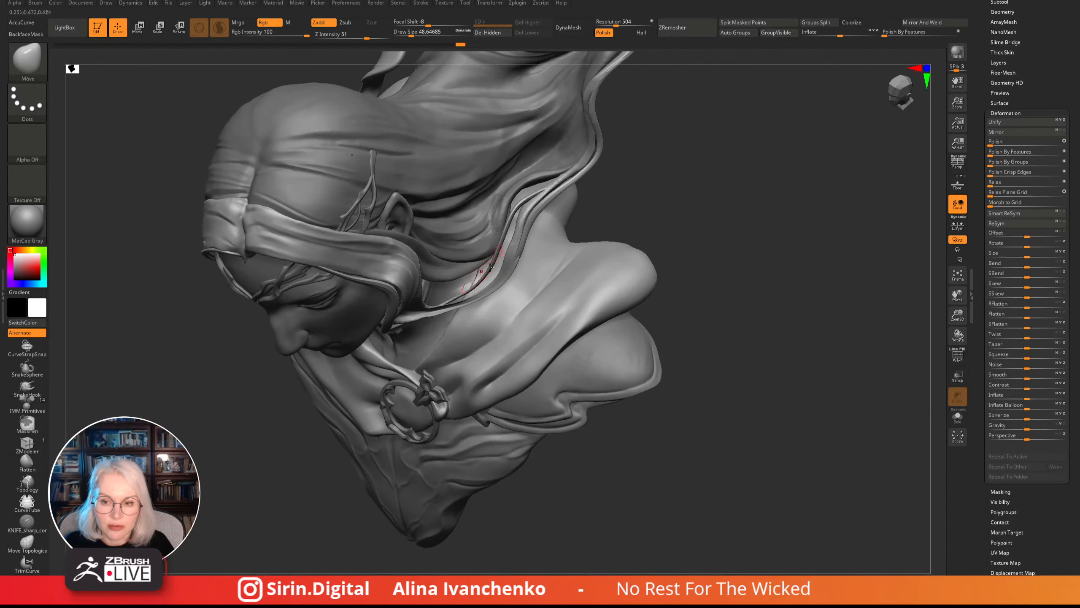
drag(713, 208, 623, 233)
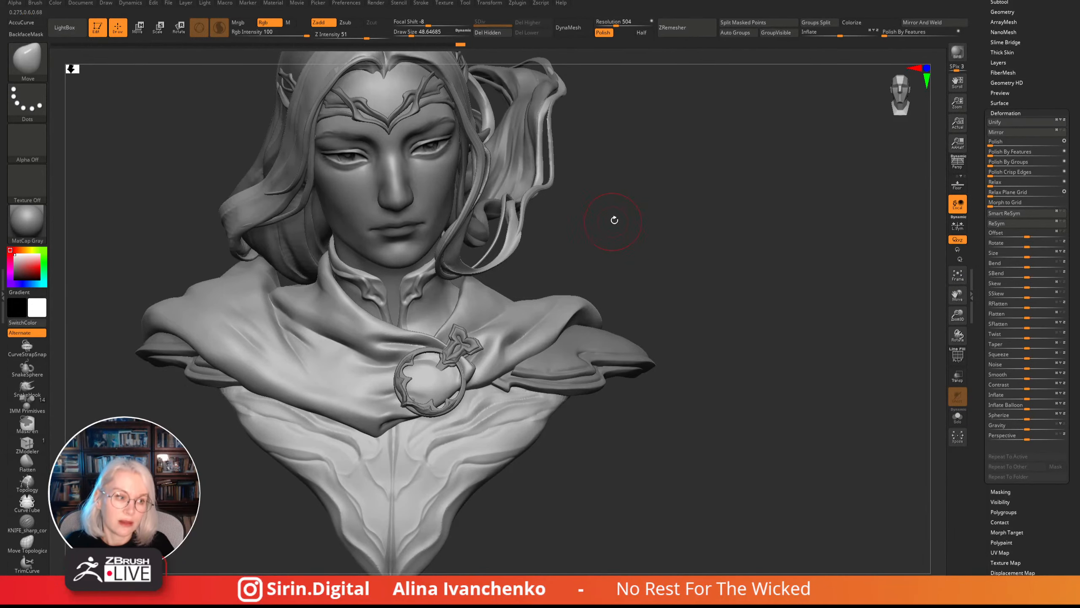
- Mask a small area of the cloak beneath the hair near the shoulder and invert the mask
mouse_move(613, 220)
mouse_down()
mouse_move(624, 205)
mouse_move(595, 243)
mouse_move(498, 317)
mouse_up()
key(b)
key(i)
key(n)
key(ctrl)
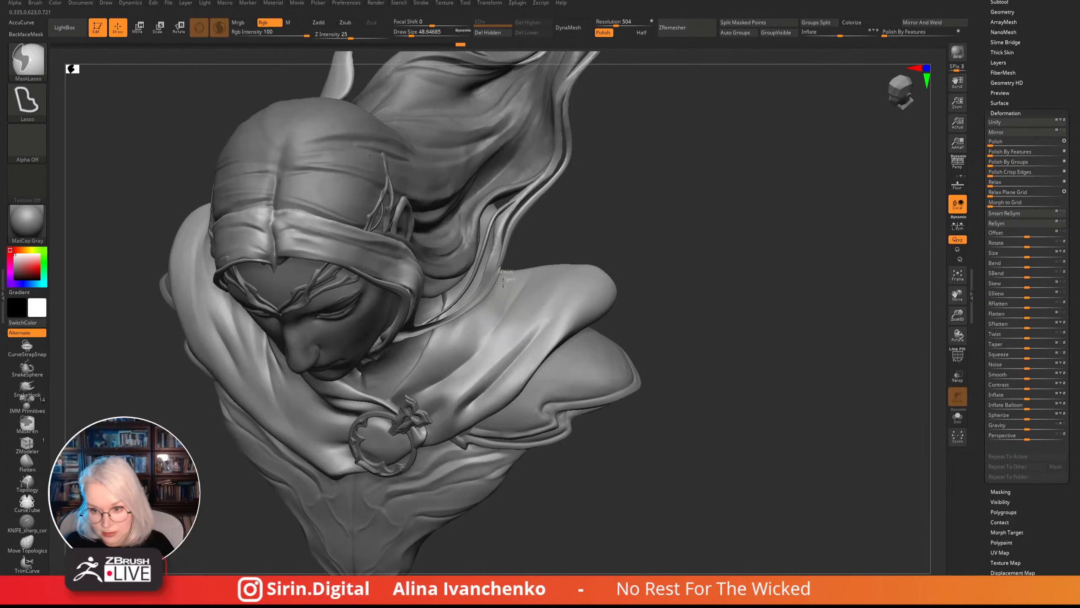
key(ctrl)
ctrl+click(607, 216)
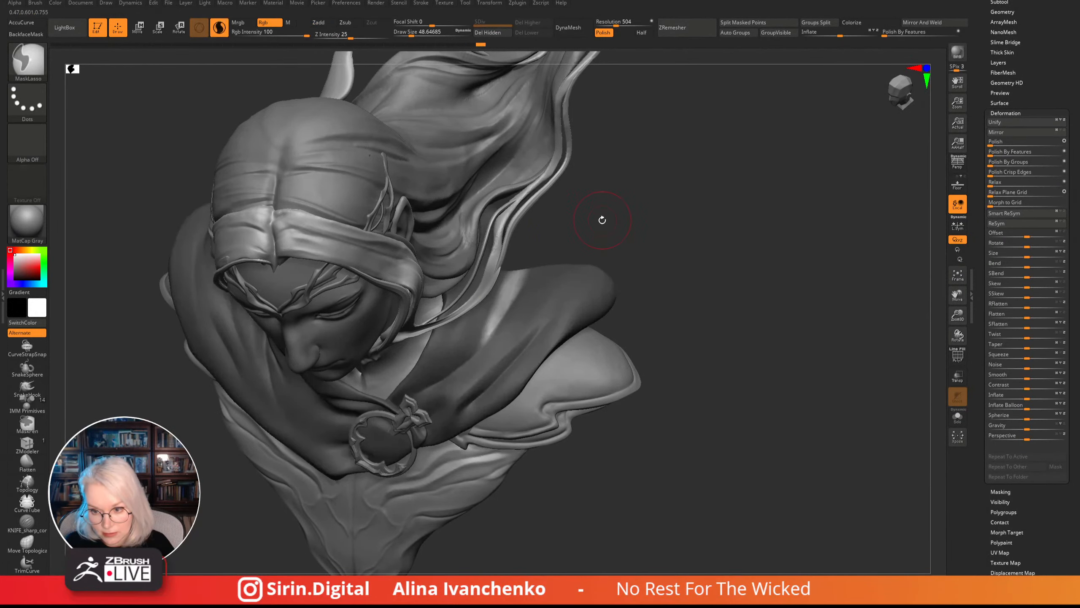
- Reshape the unmasked part of the cloak beside the hair with the Move brush at draw size about 97.2
key(b)
key(m)
key(v)
drag(599, 217, 588, 131)
key(bracketright)
key(bracketright)
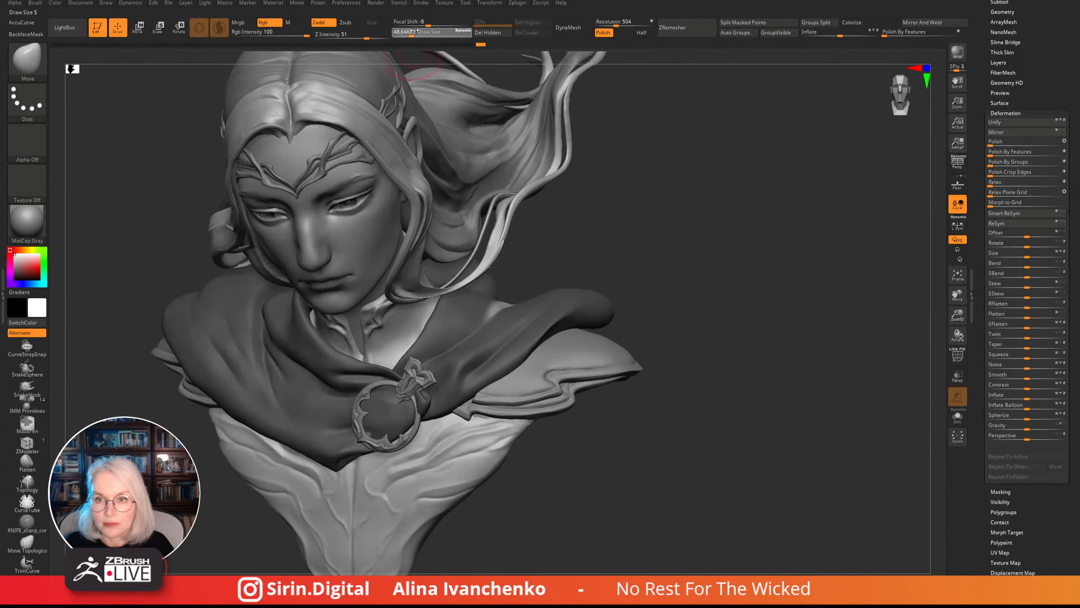
drag(659, 203, 638, 204)
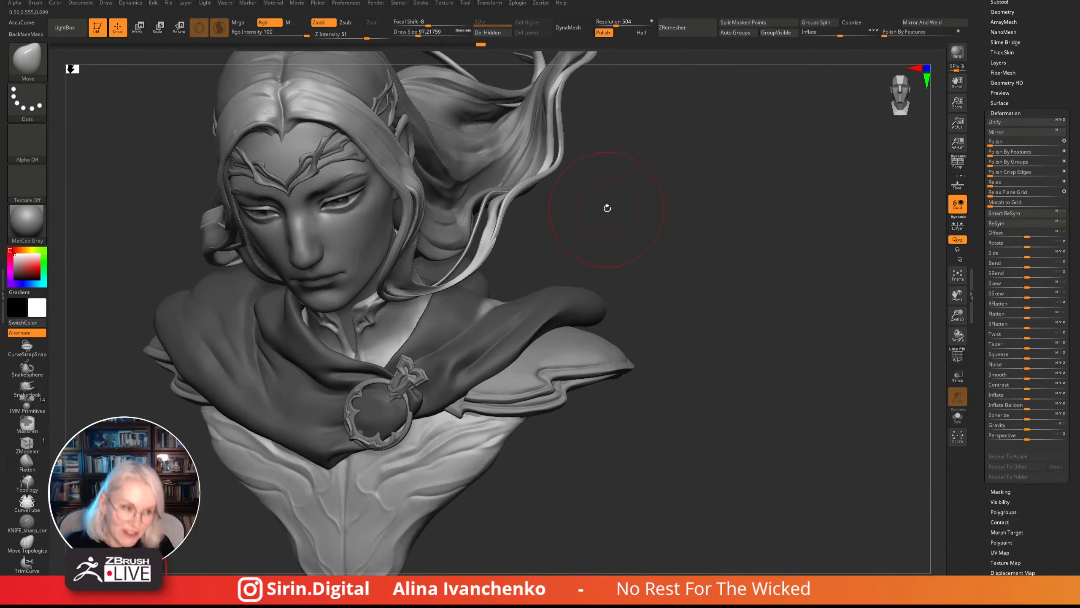
drag(614, 199, 517, 291)
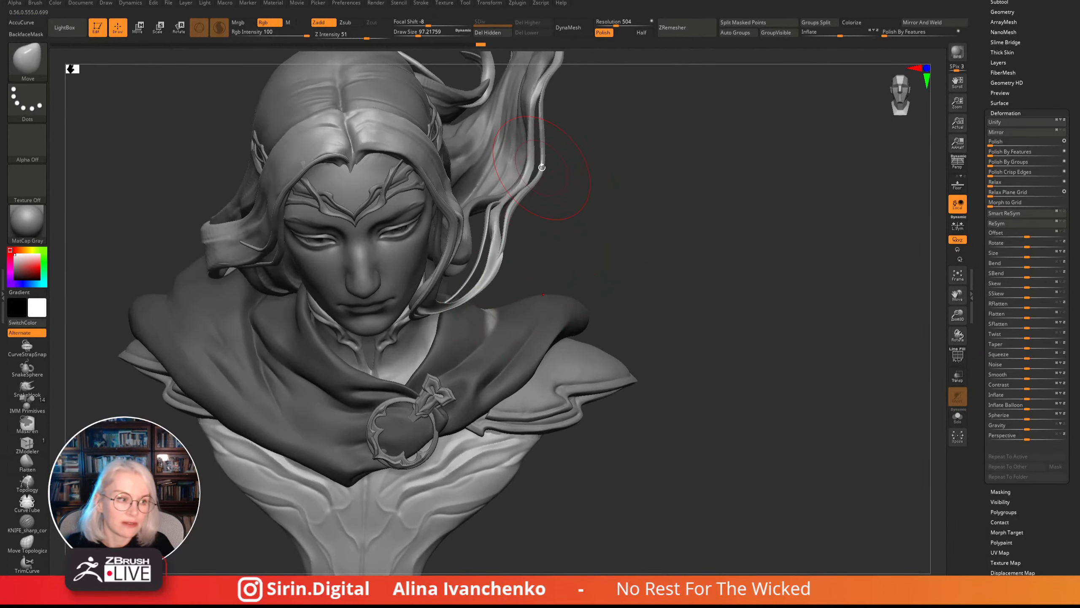
mouse_move(547, 232)
mouse_down()
mouse_move(528, 229)
mouse_move(551, 230)
mouse_move(572, 211)
mouse_move(480, 315)
mouse_up()
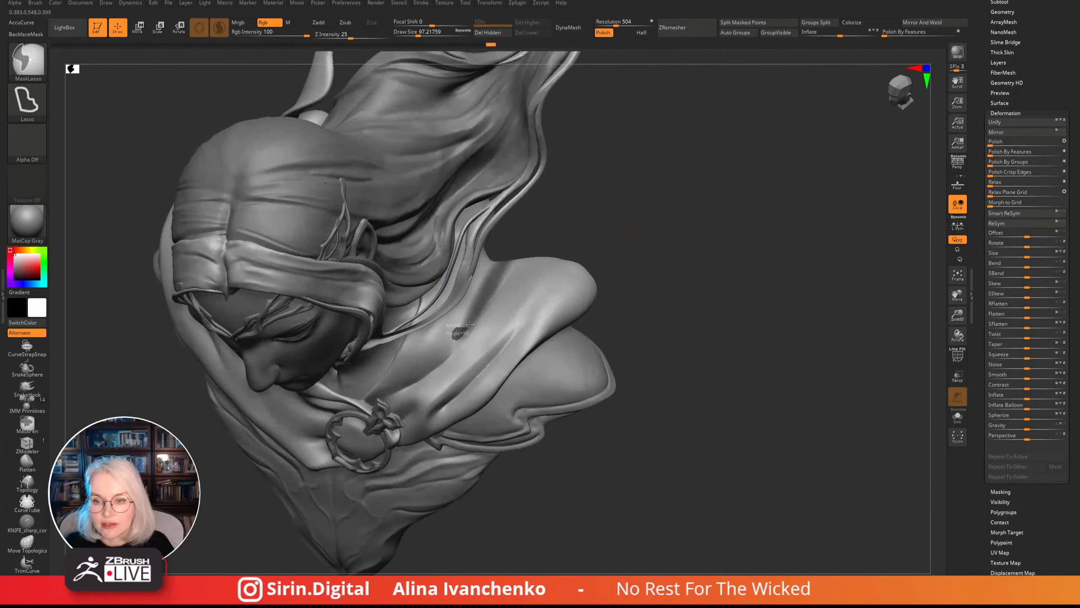
- Adjust the masked cloak's drape behind the neck with the Move brush and clear the mask
mouse_move(574, 234)
mouse_down()
mouse_move(574, 212)
mouse_move(597, 217)
mouse_move(489, 311)
mouse_move(460, 294)
mouse_move(574, 221)
mouse_move(518, 288)
mouse_move(577, 242)
mouse_move(507, 294)
mouse_move(559, 315)
mouse_move(532, 310)
mouse_up()
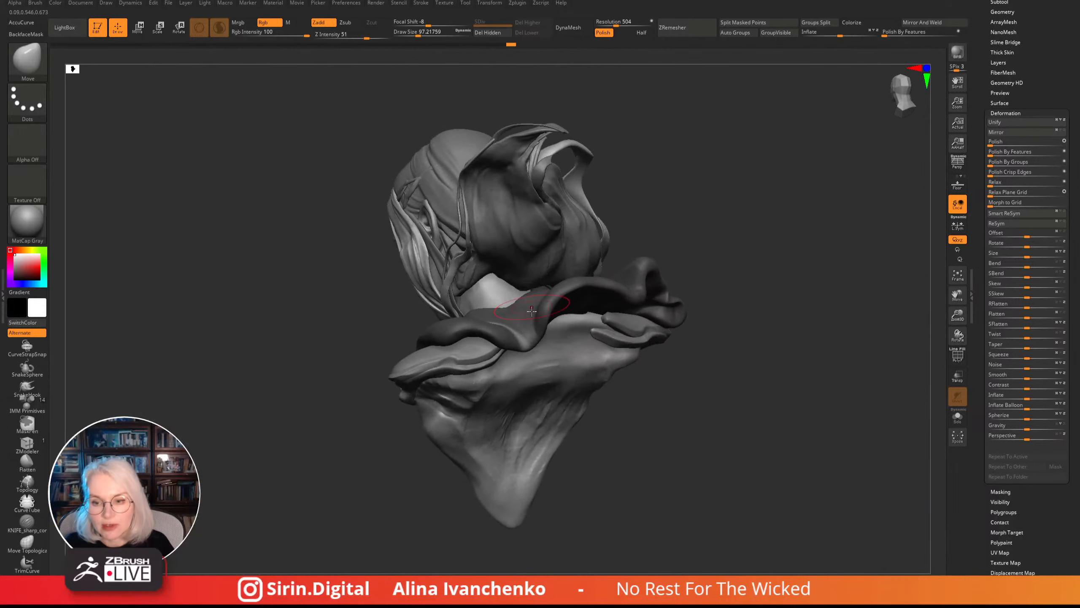
mouse_move(759, 272)
mouse_down()
mouse_move(742, 265)
mouse_move(723, 306)
mouse_up()
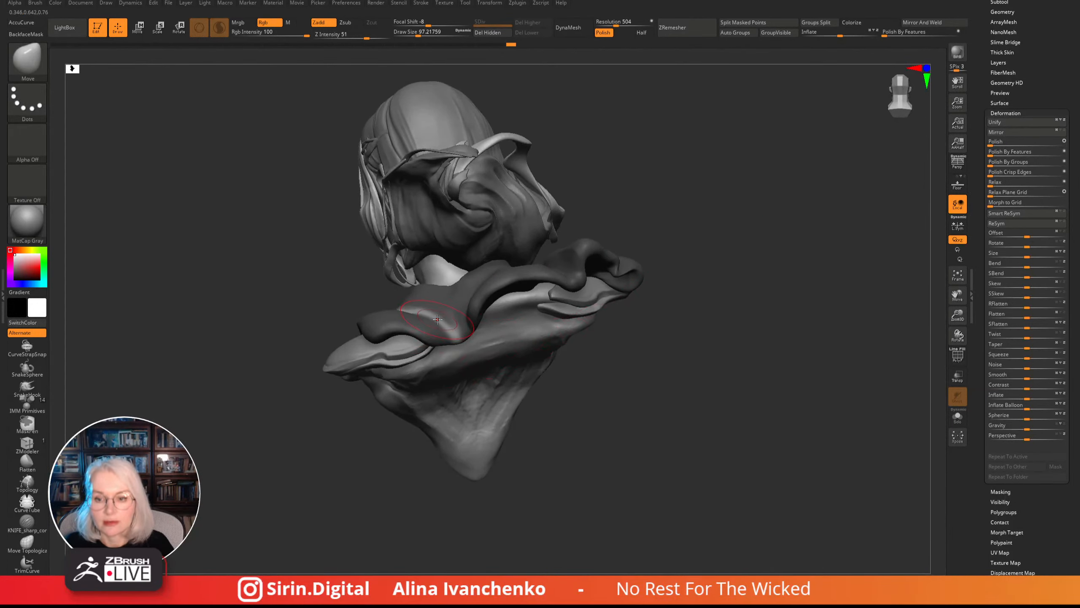
drag(418, 412, 499, 446)
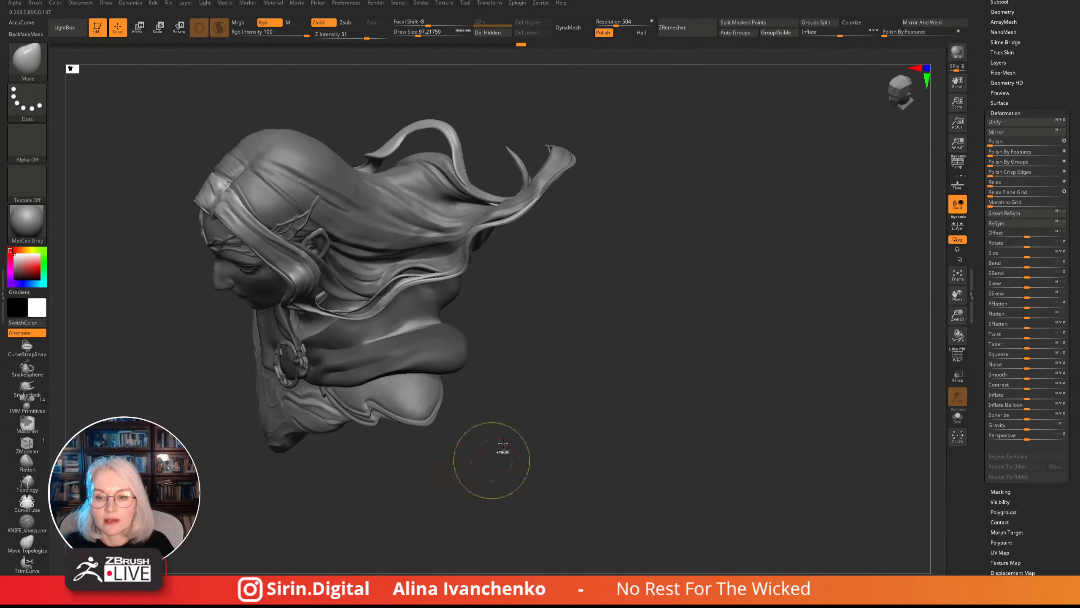
drag(550, 355, 493, 133)
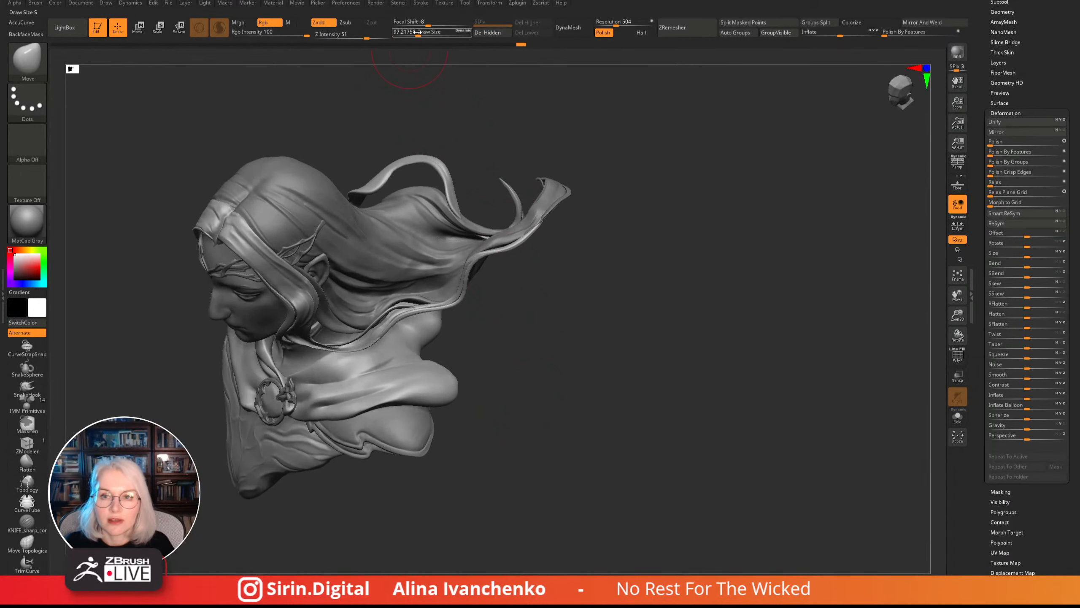
- Reduce the Move draw size to about 43.8 and adjust the cloak's shoulder contour beneath the flowing hair
drag(419, 32, 410, 32)
mouse_move(489, 341)
mouse_down()
mouse_move(493, 370)
mouse_move(380, 380)
mouse_up()
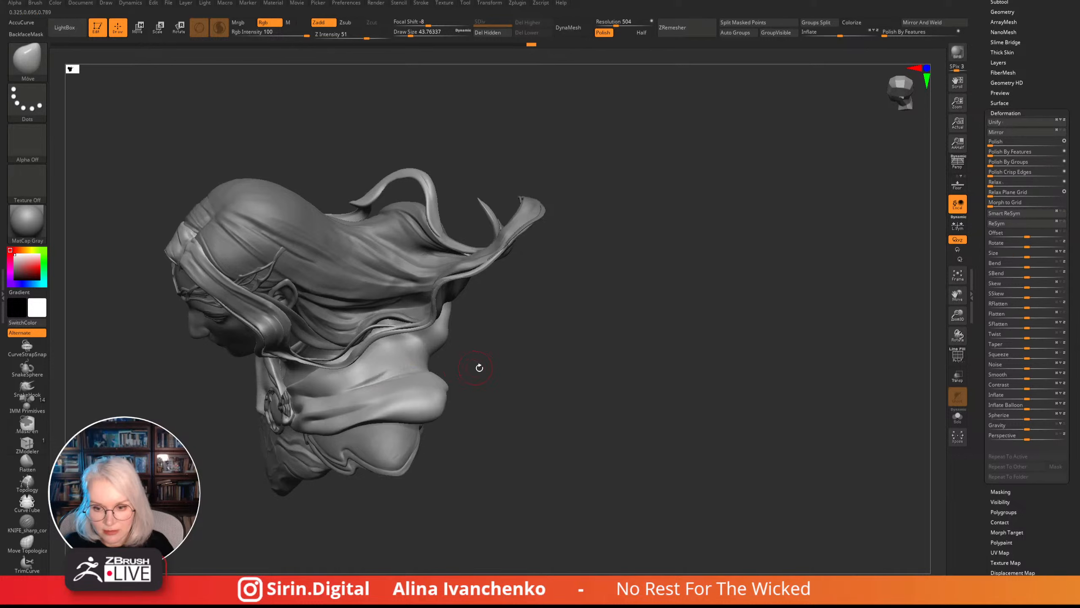
drag(480, 367, 493, 379)
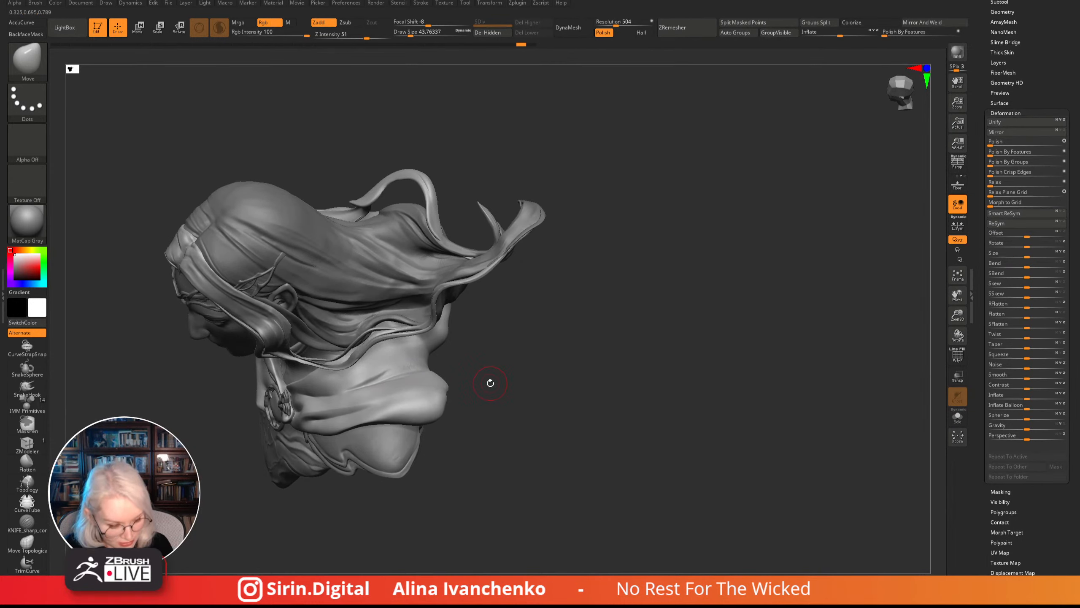
mouse_move(499, 370)
mouse_down()
mouse_move(404, 361)
mouse_move(492, 369)
mouse_move(450, 378)
mouse_move(483, 354)
mouse_move(512, 375)
mouse_move(494, 452)
mouse_move(415, 383)
mouse_move(452, 427)
mouse_move(419, 406)
mouse_up()
- Build up the cloak's shoulder surface beneath the hair with ClayBuildup at draw size about 59.2 and smooth it
key(b)
key(c)
key(b)
click(413, 34)
key(shift)
key(shift)
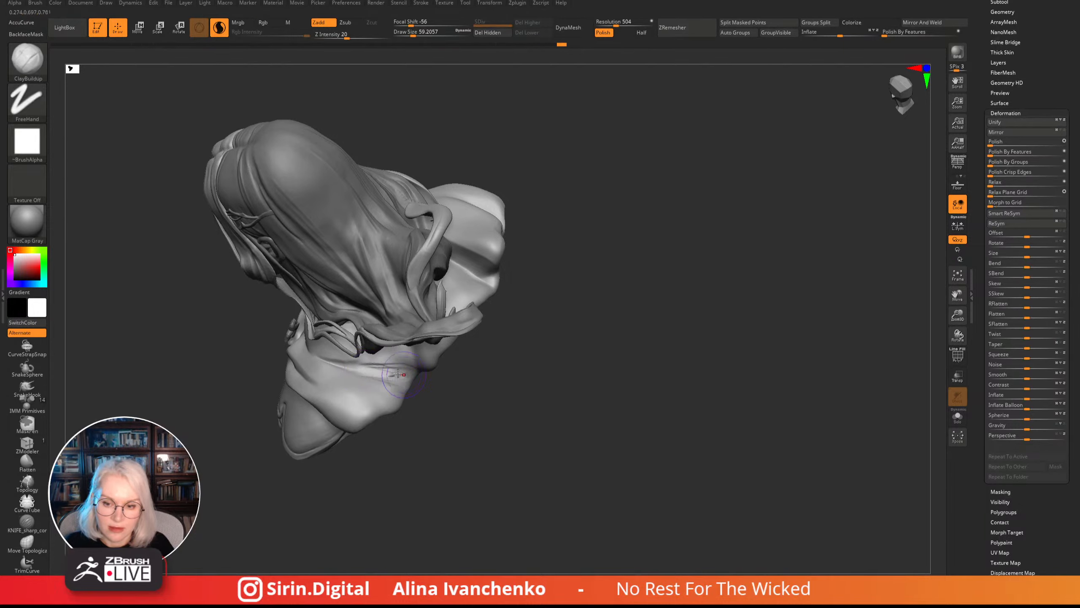
key(shift)
mouse_move(461, 415)
mouse_down()
mouse_move(470, 410)
mouse_move(458, 448)
mouse_move(461, 415)
mouse_move(462, 449)
mouse_move(486, 466)
mouse_move(494, 391)
mouse_move(461, 364)
mouse_move(454, 384)
mouse_move(391, 370)
mouse_up()
key(shift)
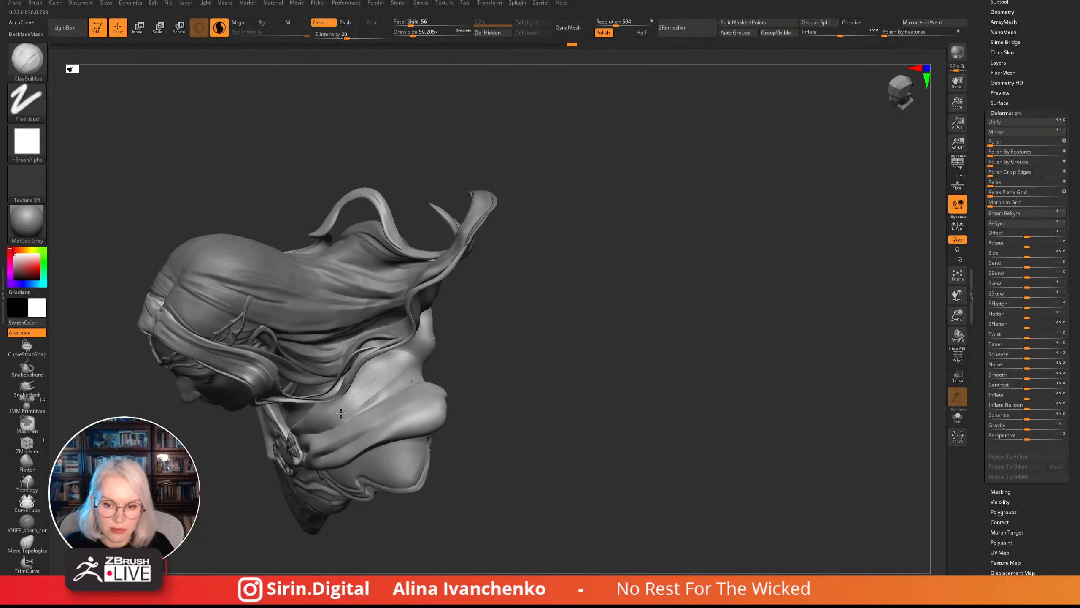
- Add ClayBuildup folds running from the shoulder toward the neck on the cloak and smooth them into the surface
drag(490, 315, 472, 307)
mouse_move(398, 362)
mouse_down()
mouse_move(354, 400)
mouse_move(341, 392)
mouse_up()
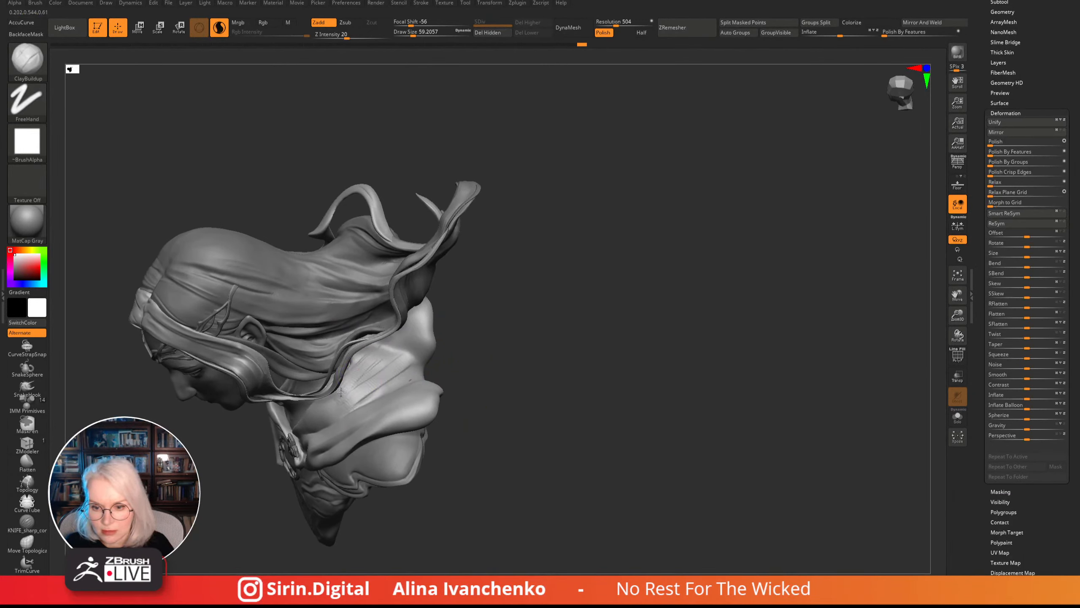
drag(395, 362, 340, 402)
key(shift)
mouse_move(461, 354)
mouse_down()
mouse_move(504, 296)
mouse_move(473, 336)
mouse_move(368, 393)
mouse_up()
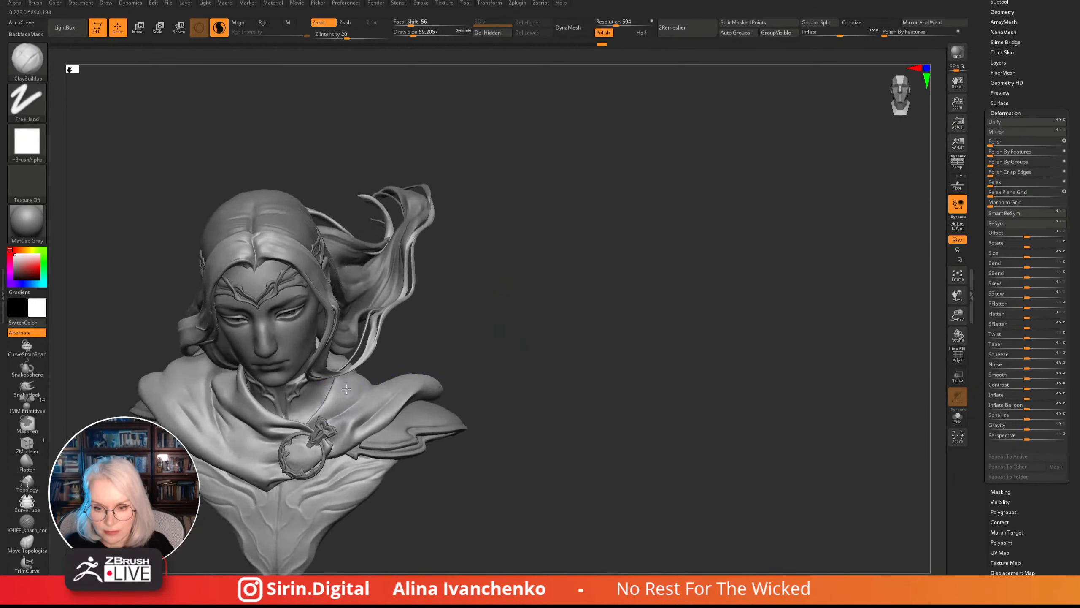
drag(431, 333, 351, 387)
key(shift)
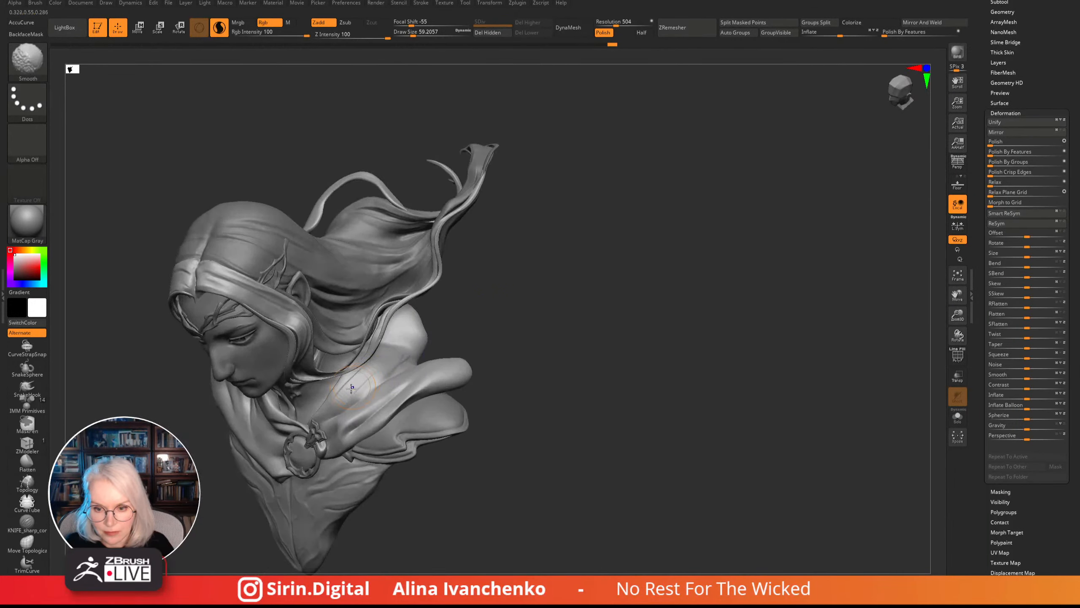
shift+drag(472, 319, 523, 280)
- Isolate the cloak and set up the DamStandard brush with a draw size of about 30.7
mouse_move(508, 362)
alt+mouse_down()
mouse_move(574, 294)
mouse_move(572, 304)
mouse_move(614, 305)
mouse_move(578, 290)
mouse_move(598, 293)
mouse_move(576, 324)
mouse_move(521, 338)
mouse_move(583, 403)
mouse_move(552, 414)
mouse_move(569, 460)
mouse_move(552, 511)
mouse_move(529, 499)
mouse_move(524, 514)
mouse_move(540, 507)
alt+mouse_up()
click(957, 417)
drag(957, 316, 846, 328)
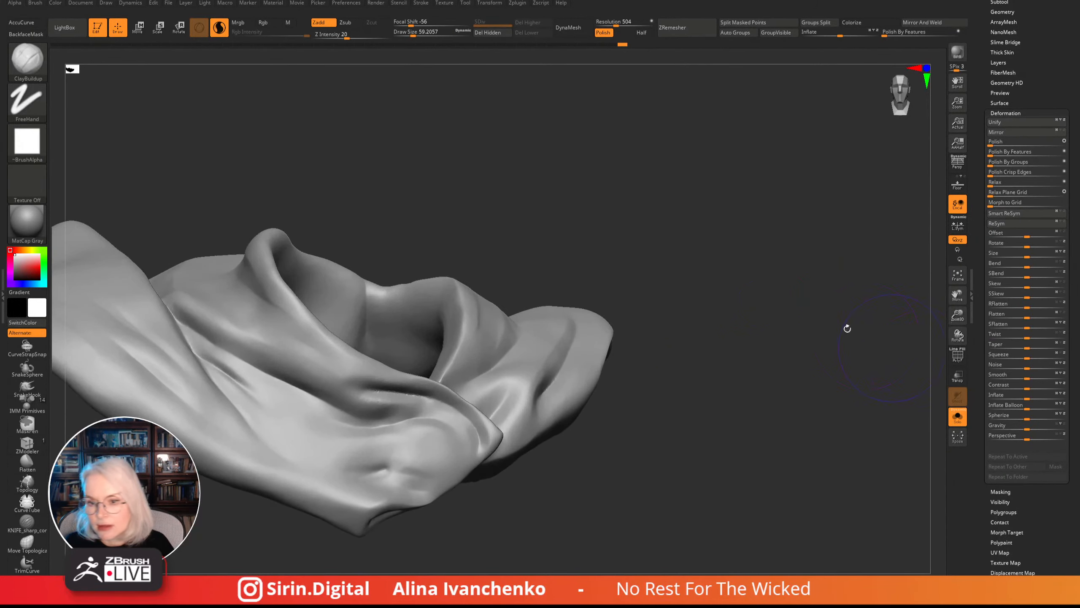
mouse_move(550, 188)
alt+mouse_down()
mouse_move(571, 114)
mouse_move(506, 186)
alt+mouse_up()
key(b)
key(d)
key(s)
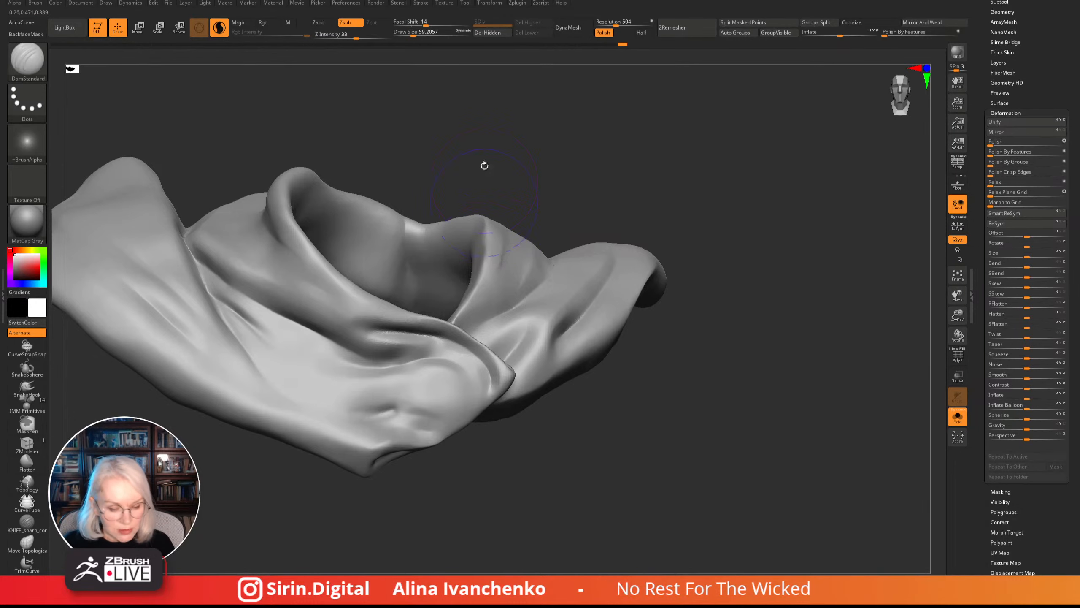
drag(415, 37, 409, 37)
alt+drag(510, 149, 561, 167)
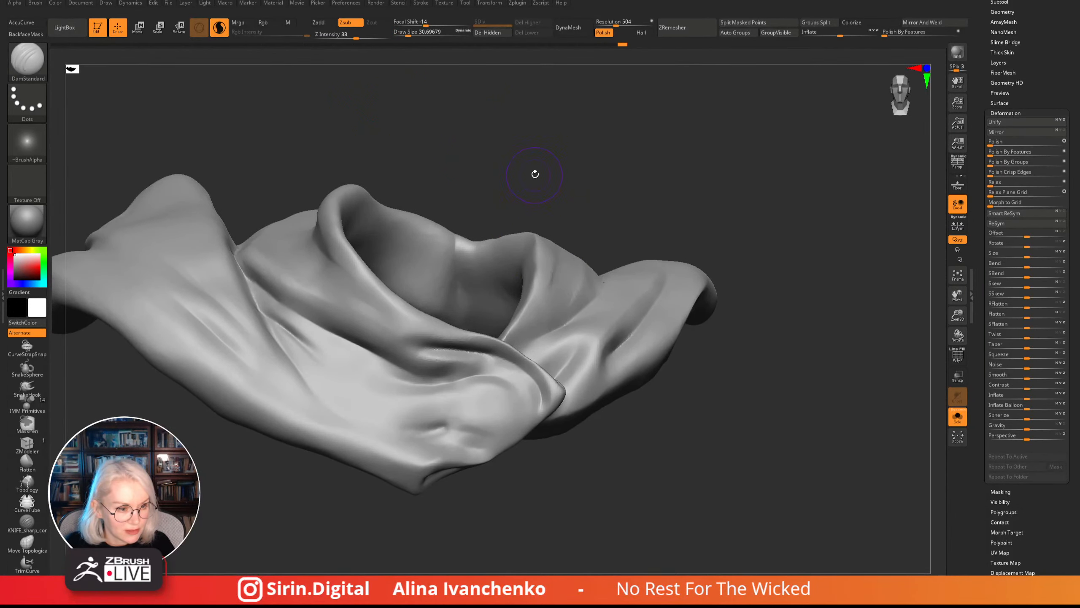
alt+drag(535, 174, 532, 168)
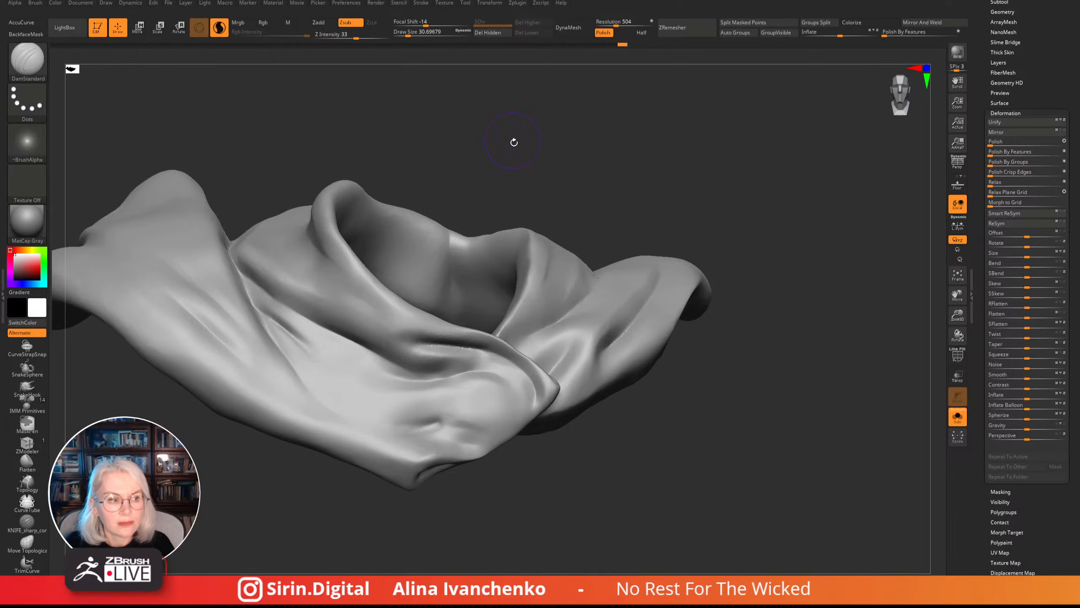
- Cut sharper creases with DamStandard under the overlapping collar fold at the cloak's front
mouse_move(514, 142)
mouse_down()
mouse_move(509, 181)
mouse_move(634, 176)
mouse_move(559, 226)
mouse_up()
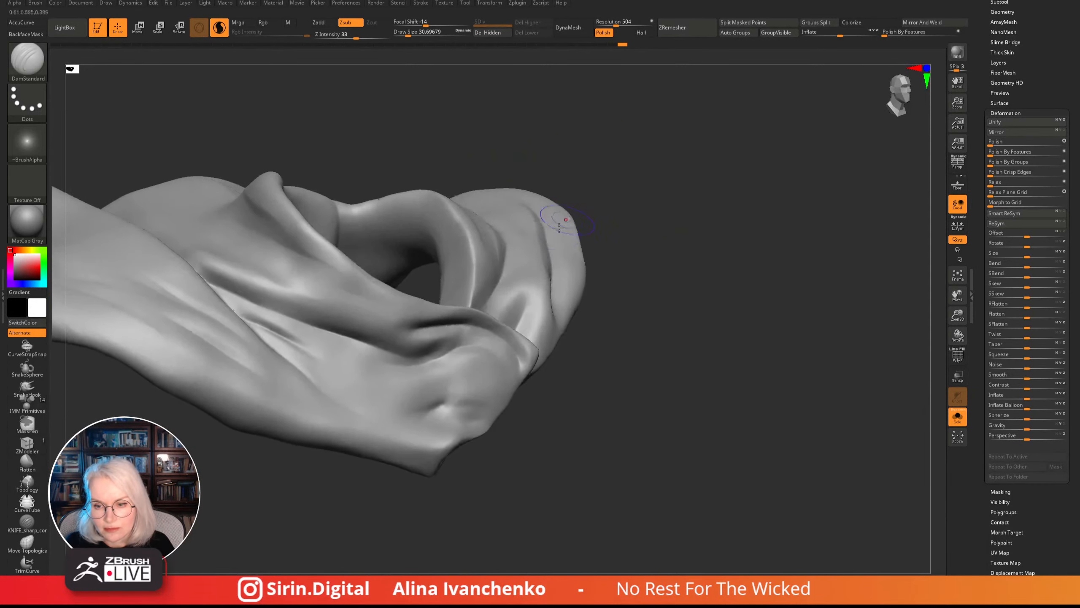
drag(476, 347, 430, 353)
drag(600, 380, 553, 366)
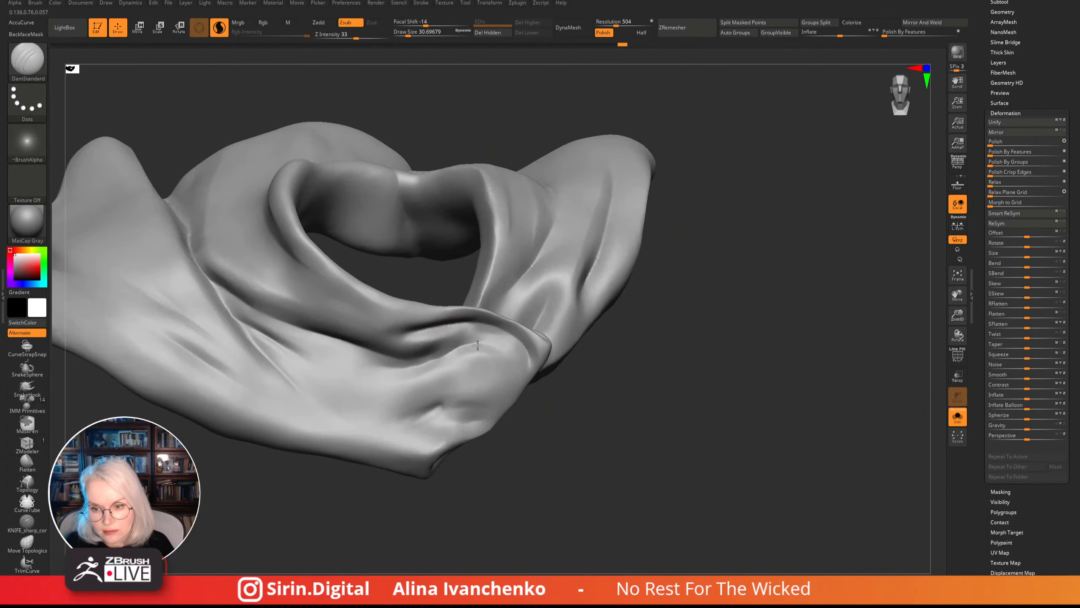
drag(452, 346, 416, 360)
mouse_move(595, 430)
mouse_down()
mouse_move(603, 443)
mouse_move(623, 424)
mouse_move(683, 434)
mouse_move(632, 509)
mouse_move(691, 490)
mouse_move(676, 496)
mouse_up()
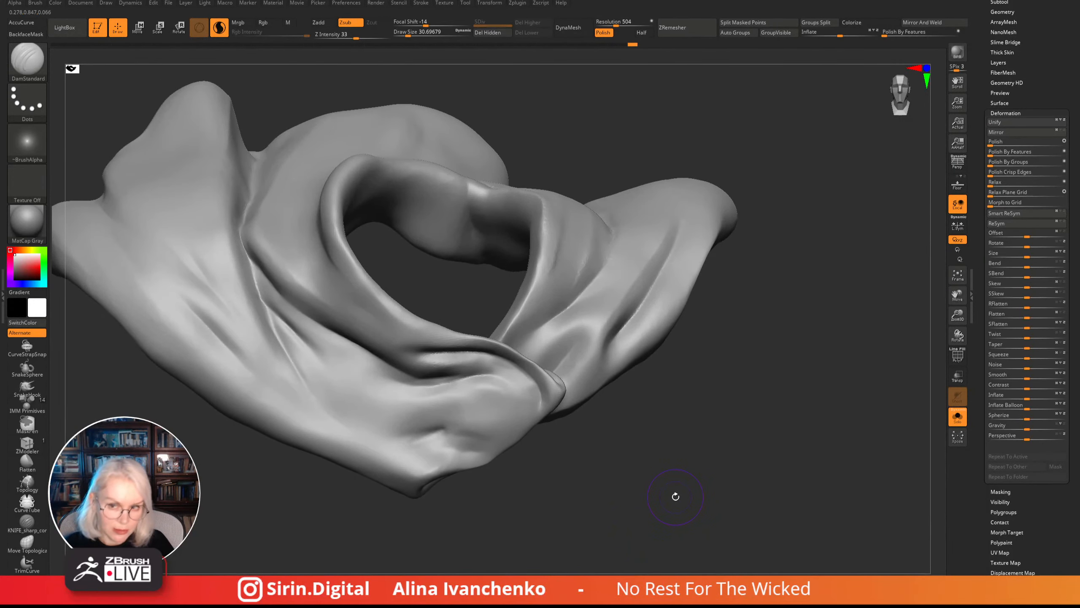
- Sharpen the creases where the shoulder folds converge beside the collar, undoing and recutting the last stroke
drag(680, 453, 600, 450)
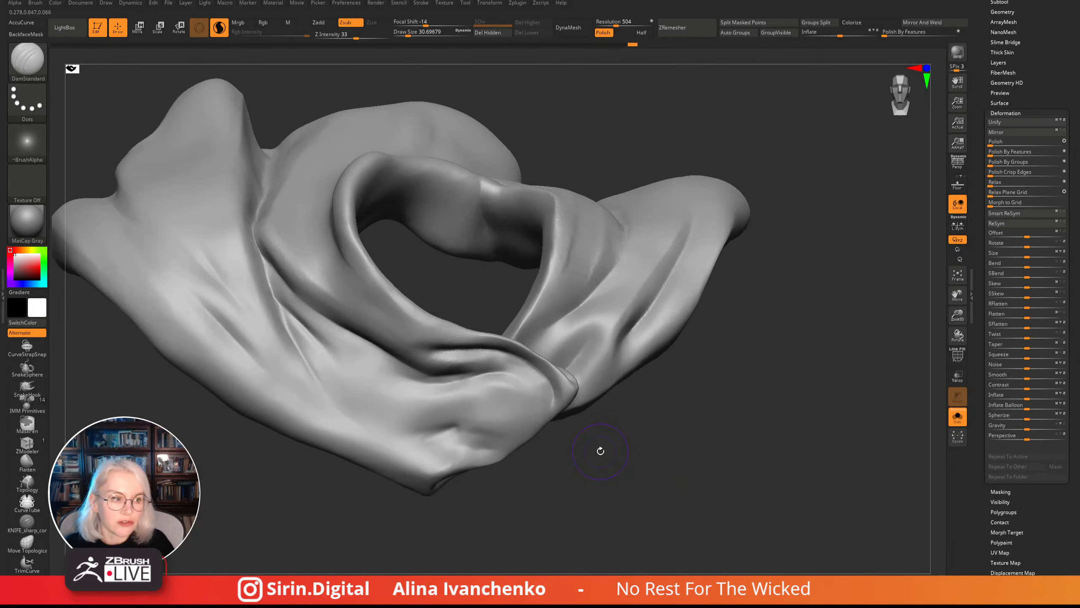
drag(679, 421, 557, 402)
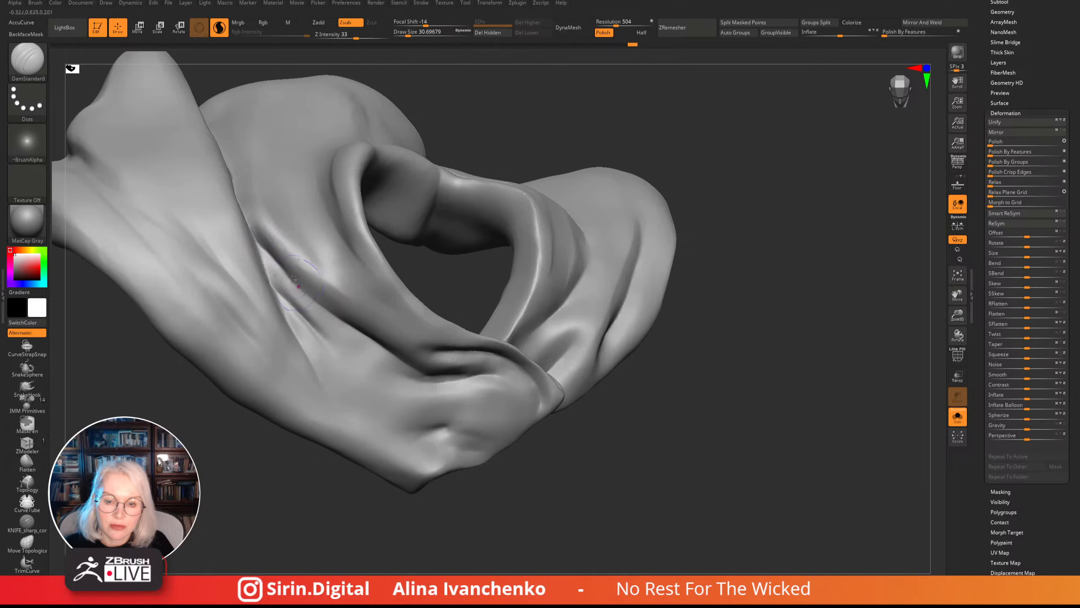
drag(281, 268, 270, 251)
drag(327, 318, 331, 322)
drag(564, 107, 481, 125)
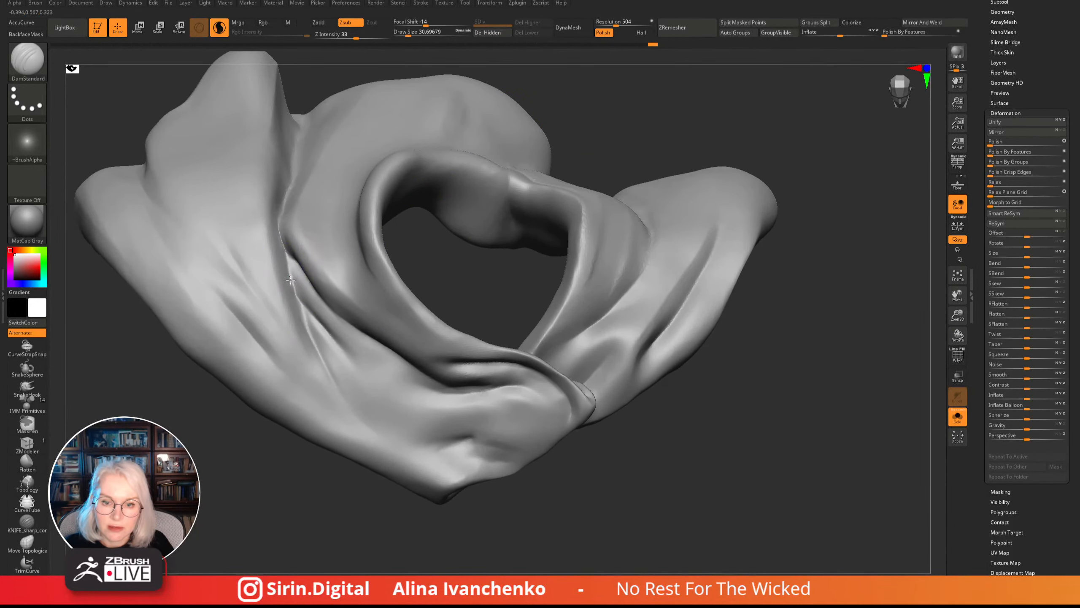
key(ctrl+z)
drag(290, 255, 303, 316)
drag(668, 108, 665, 189)
drag(699, 255, 716, 252)
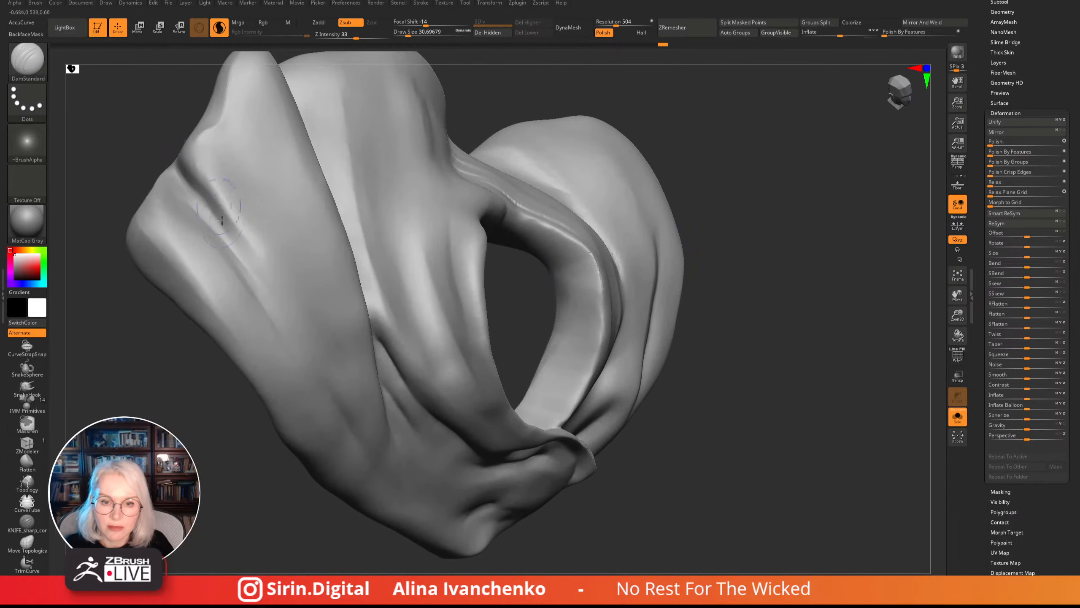
- Deepen the creases along the cloak's outer shoulder folds with DamStandard, undoing and recutting the stroke running toward the front
drag(234, 397, 289, 421)
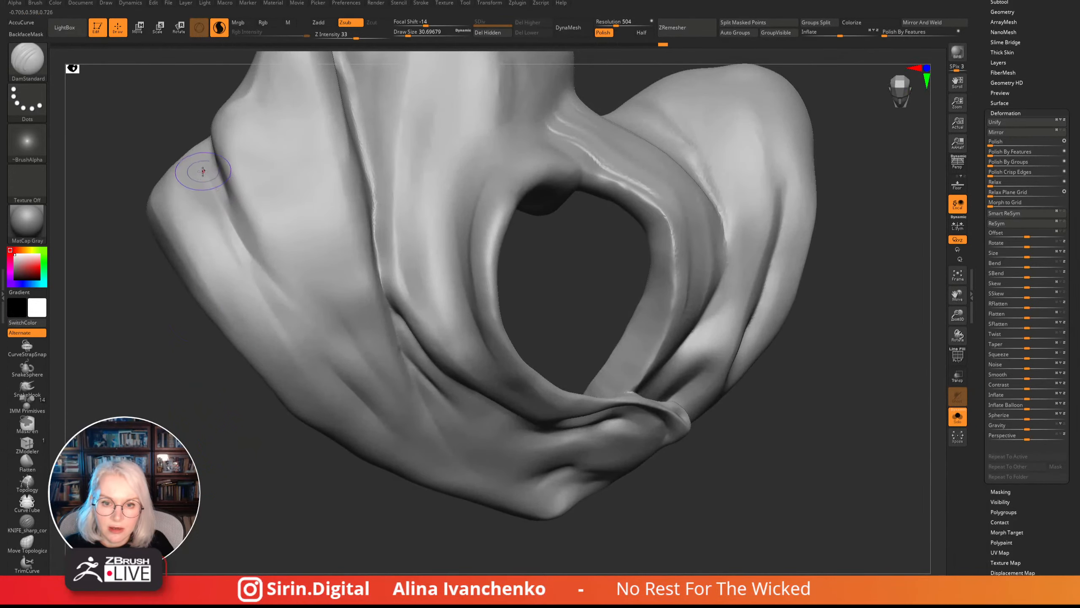
drag(142, 290, 187, 272)
mouse_move(205, 147)
mouse_down()
mouse_move(245, 217)
mouse_move(283, 245)
mouse_up()
alt+drag(328, 508, 321, 472)
mouse_move(230, 433)
mouse_down()
mouse_move(222, 423)
mouse_move(229, 458)
mouse_move(200, 420)
mouse_up()
drag(253, 324, 322, 407)
key(ctrl+z)
drag(226, 283, 322, 418)
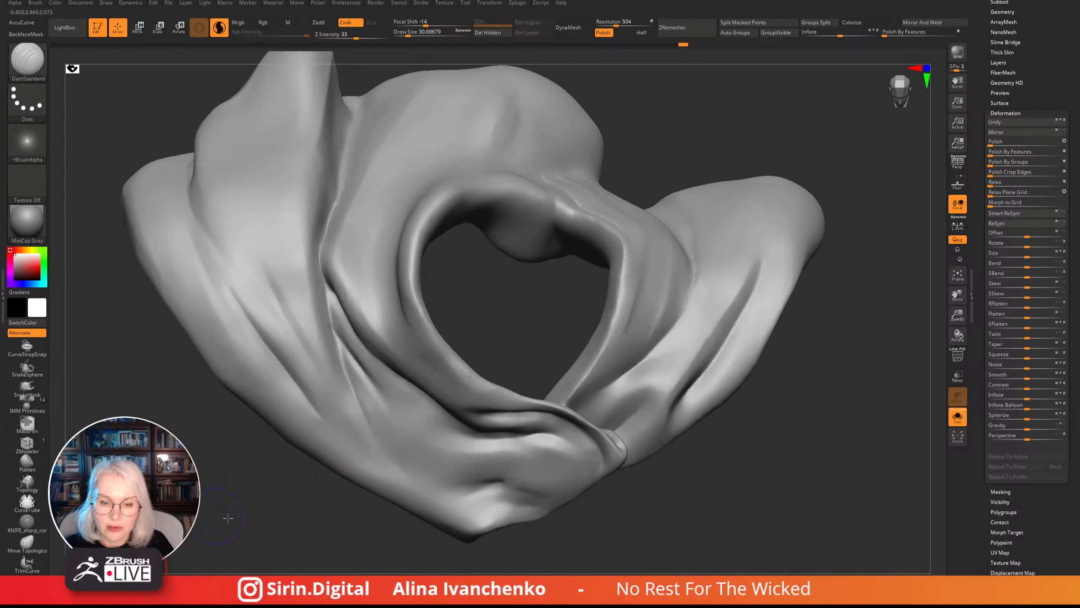
- Enlarge the brush to a draw size of about 36.9 and smooth the ridges on the cloak's collar near the nape
drag(226, 517, 271, 498)
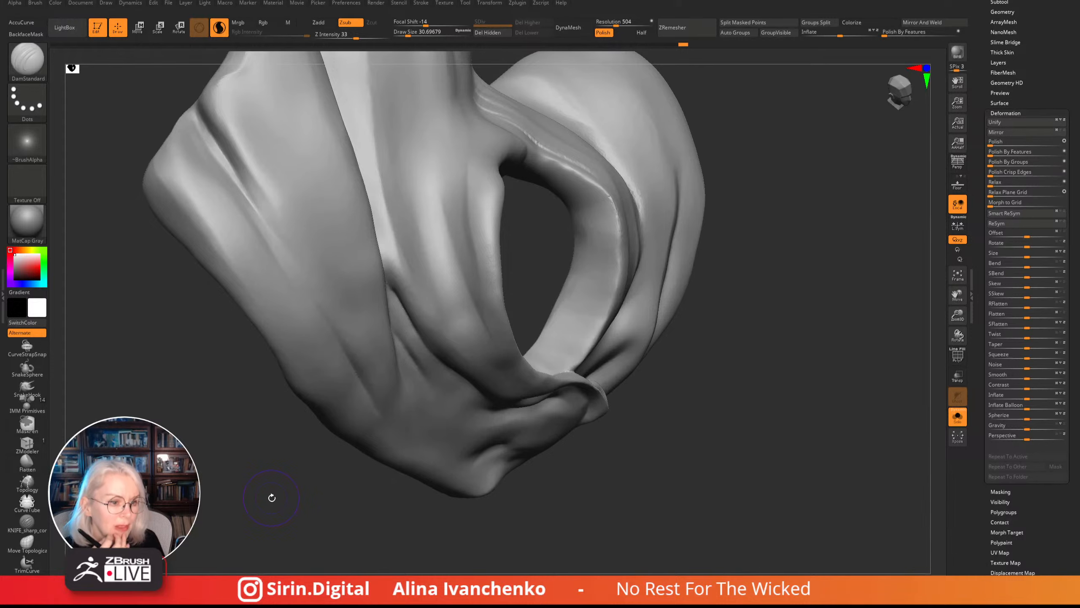
drag(212, 399, 225, 412)
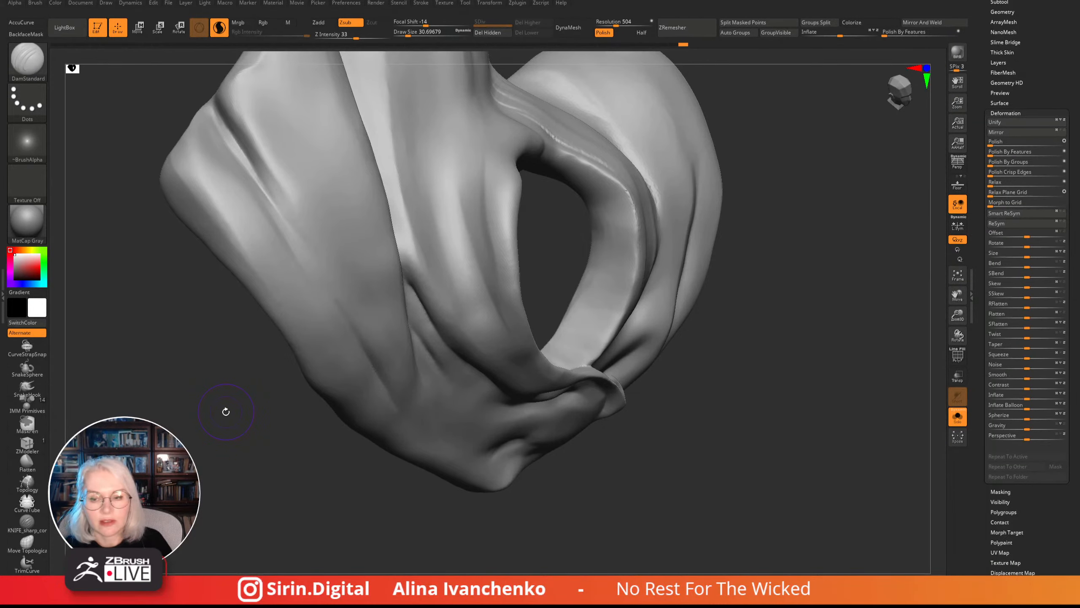
mouse_move(704, 352)
mouse_down()
mouse_move(699, 359)
mouse_move(754, 341)
mouse_move(731, 235)
mouse_move(682, 200)
mouse_move(507, 234)
mouse_up()
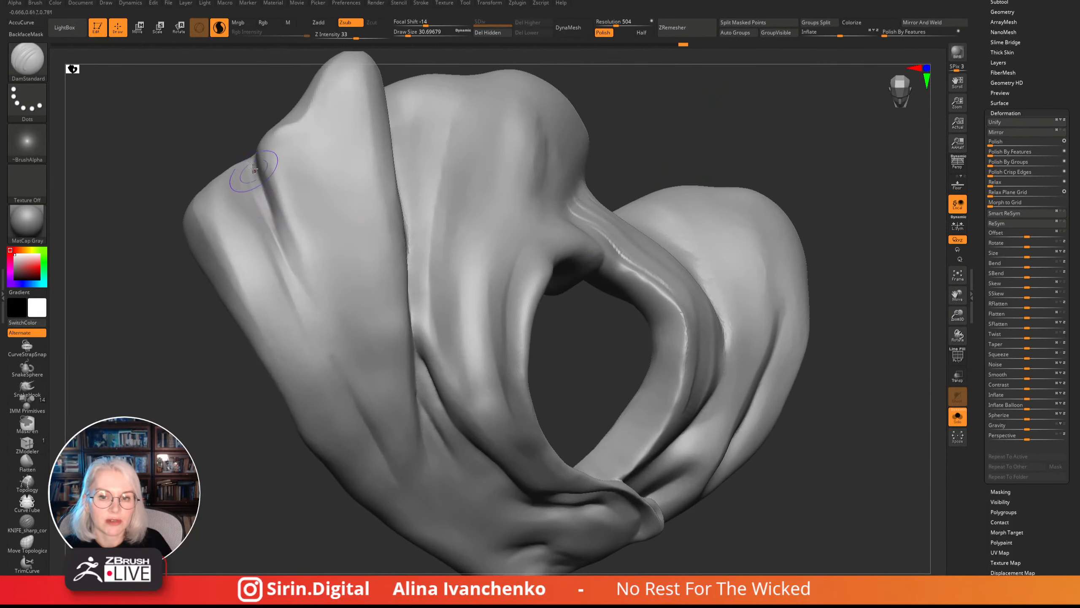
key(ctrl)
key(ctrl)
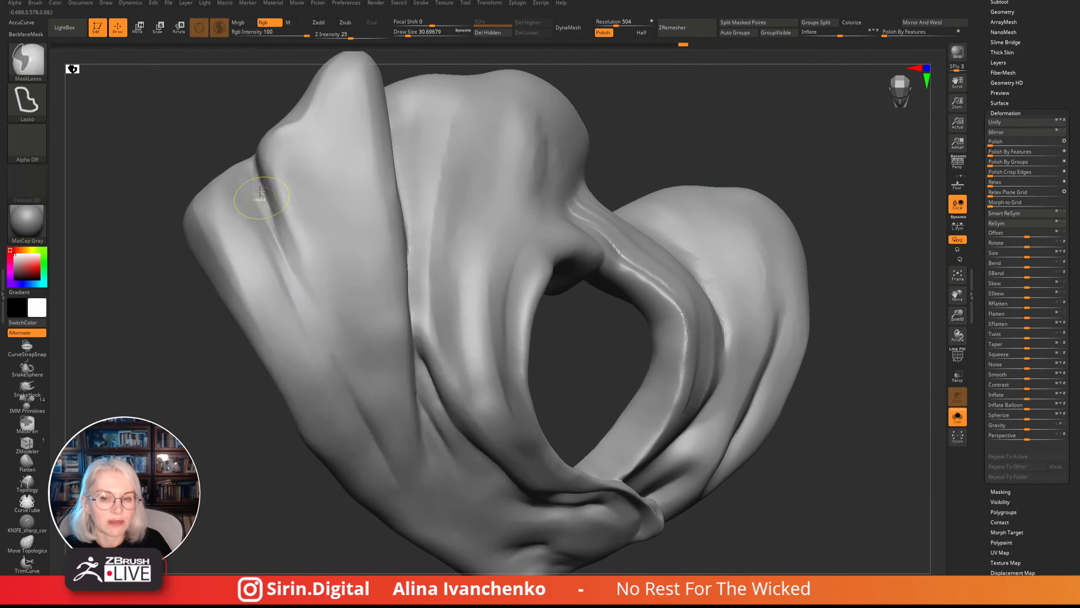
drag(231, 441, 170, 360)
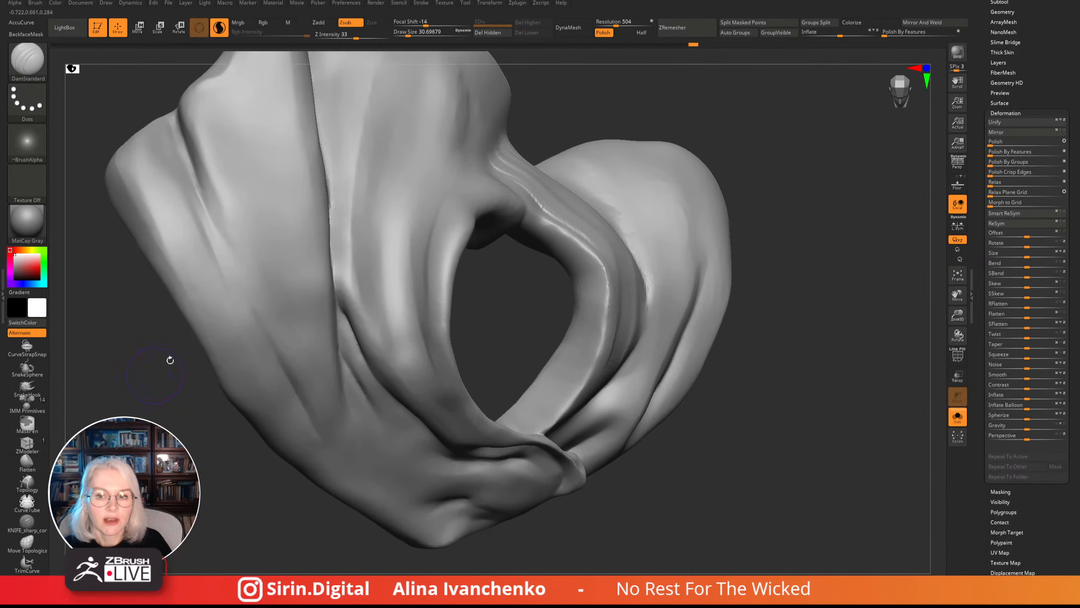
drag(545, 102, 613, 138)
alt+drag(613, 138, 509, 137)
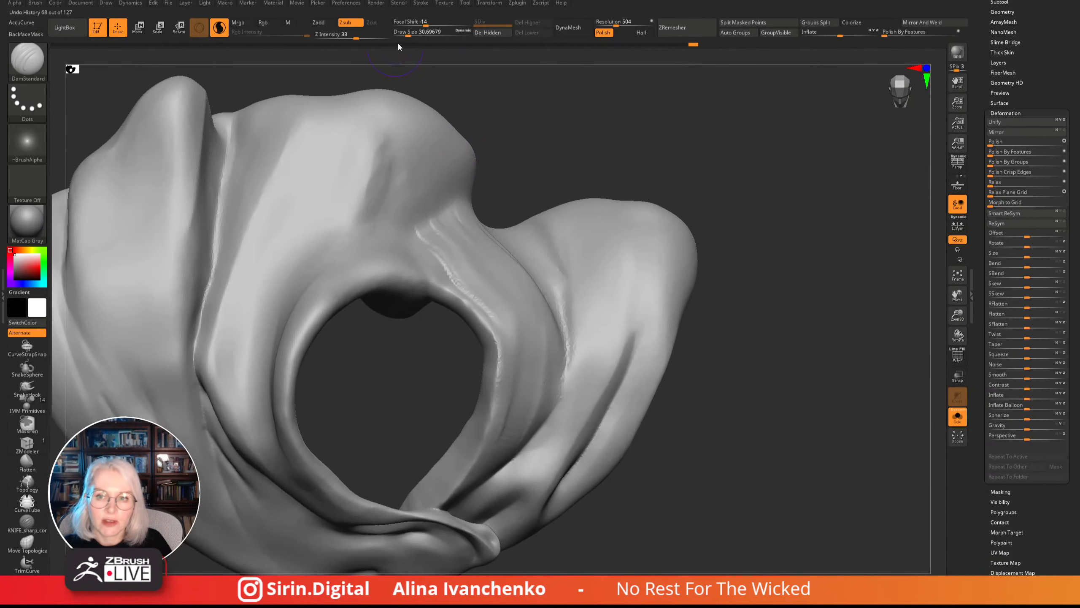
drag(551, 79, 510, 129)
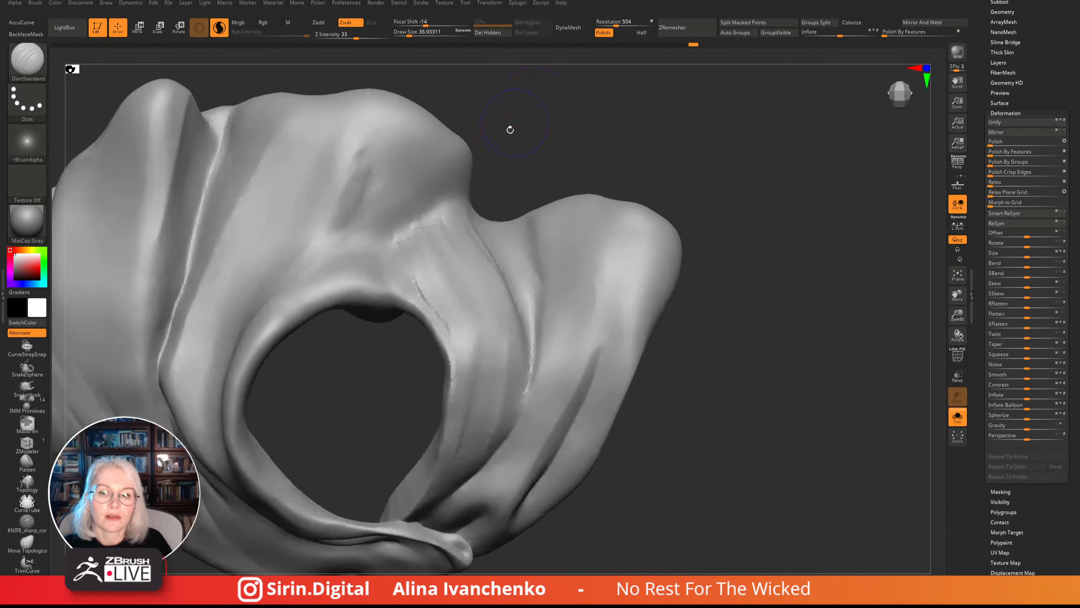
mouse_move(413, 235)
shift+mouse_down()
mouse_move(426, 224)
mouse_move(429, 303)
mouse_move(450, 224)
shift+mouse_up()
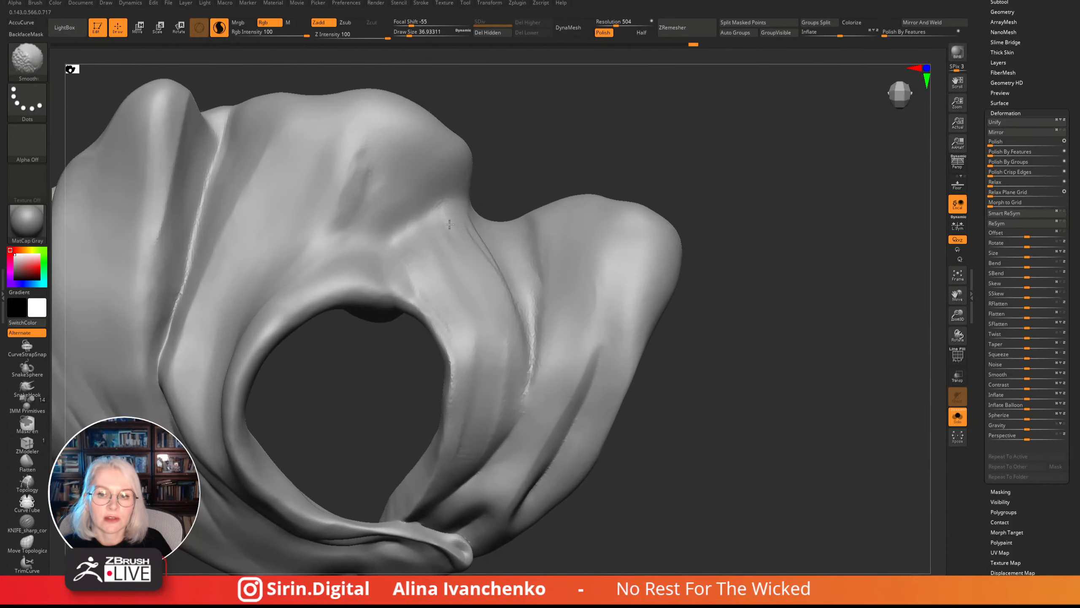
- Soften and recut the long crease between the shoulder drape and the collar, undoing one unwanted stroke
mouse_move(529, 140)
alt+mouse_down()
mouse_move(526, 173)
mouse_move(535, 151)
mouse_move(641, 160)
mouse_move(665, 306)
mouse_move(629, 437)
mouse_move(616, 437)
alt+mouse_up()
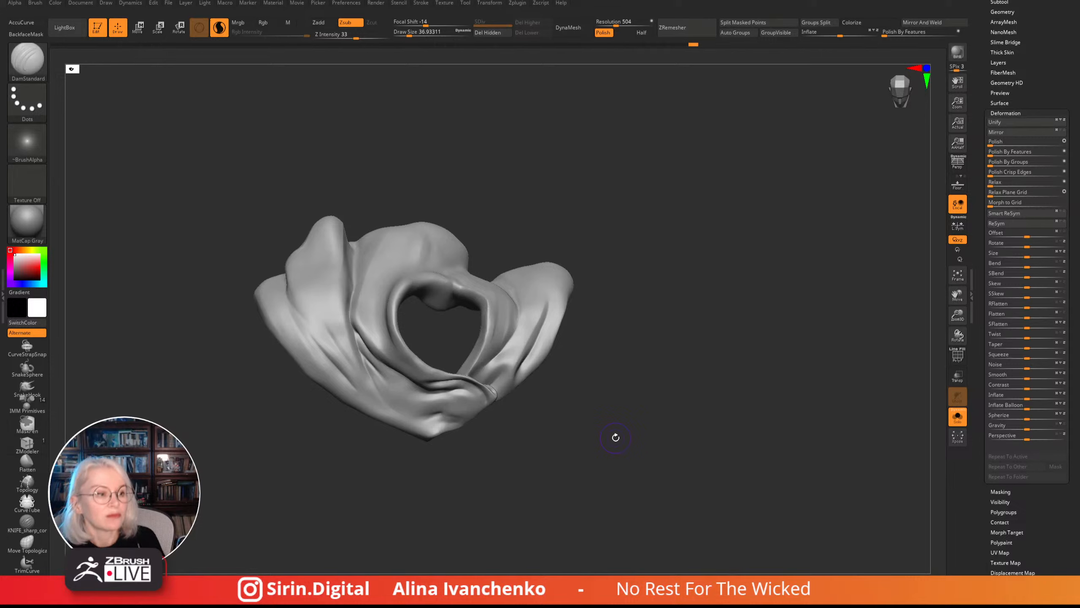
mouse_move(683, 331)
mouse_down()
mouse_move(661, 397)
mouse_move(650, 392)
mouse_up()
mouse_move(374, 293)
shift+mouse_down()
mouse_move(380, 331)
mouse_move(371, 288)
mouse_move(379, 313)
shift+mouse_up()
mouse_move(386, 272)
mouse_down()
mouse_move(388, 359)
mouse_move(382, 266)
mouse_up()
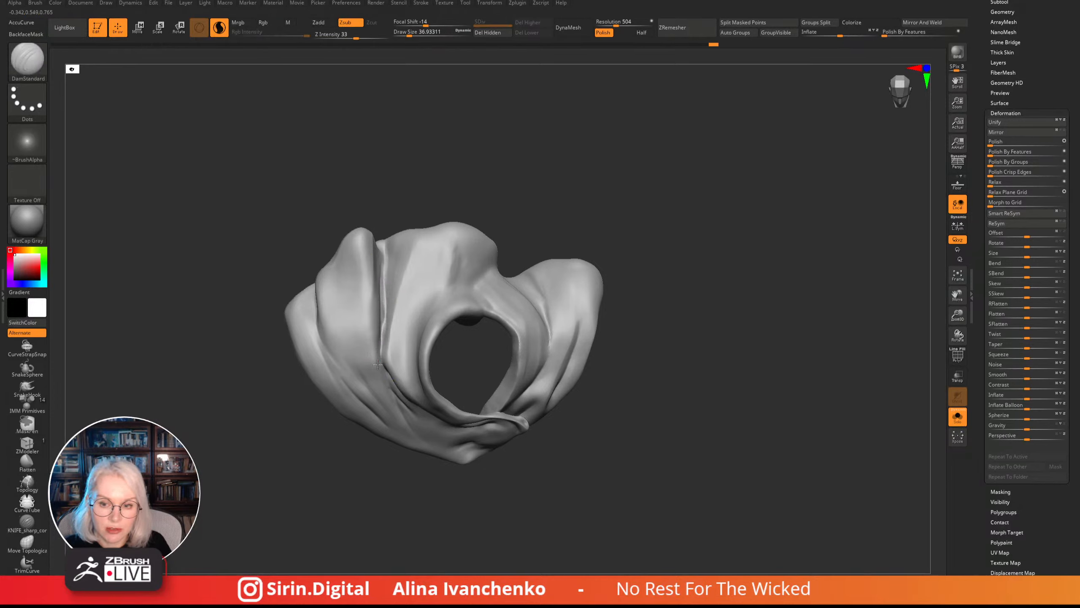
mouse_move(378, 363)
mouse_down()
mouse_move(380, 323)
mouse_move(381, 345)
mouse_up()
mouse_move(444, 168)
mouse_down()
mouse_move(436, 184)
mouse_move(476, 205)
mouse_move(399, 334)
mouse_move(409, 353)
mouse_move(421, 281)
mouse_move(396, 355)
mouse_move(394, 343)
mouse_up()
key(ctrl+z)
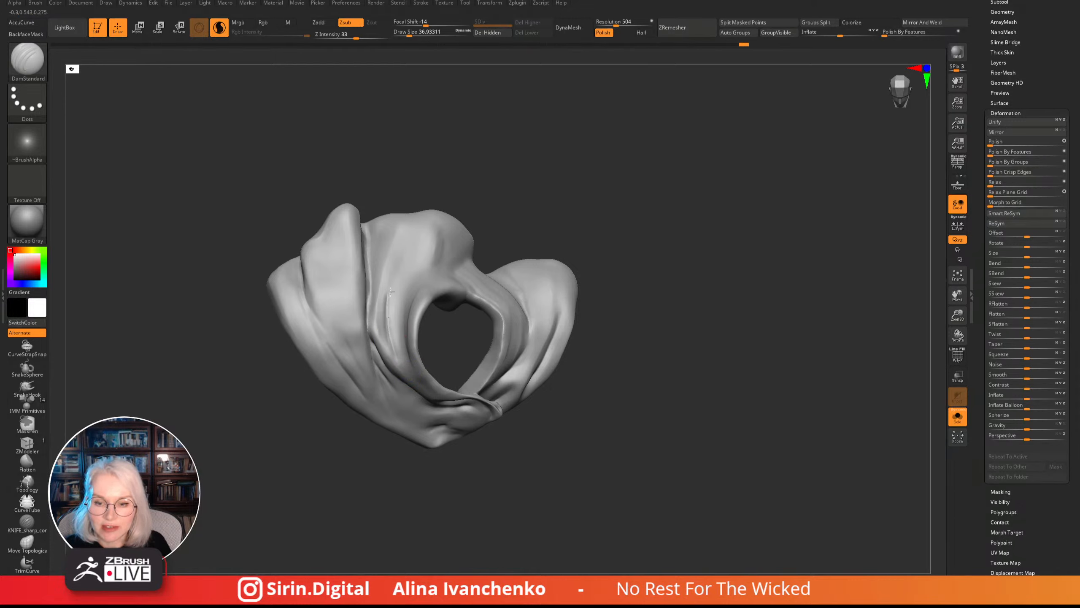
mouse_move(430, 215)
mouse_down()
mouse_move(465, 162)
mouse_move(398, 234)
mouse_up()
drag(377, 282, 423, 320)
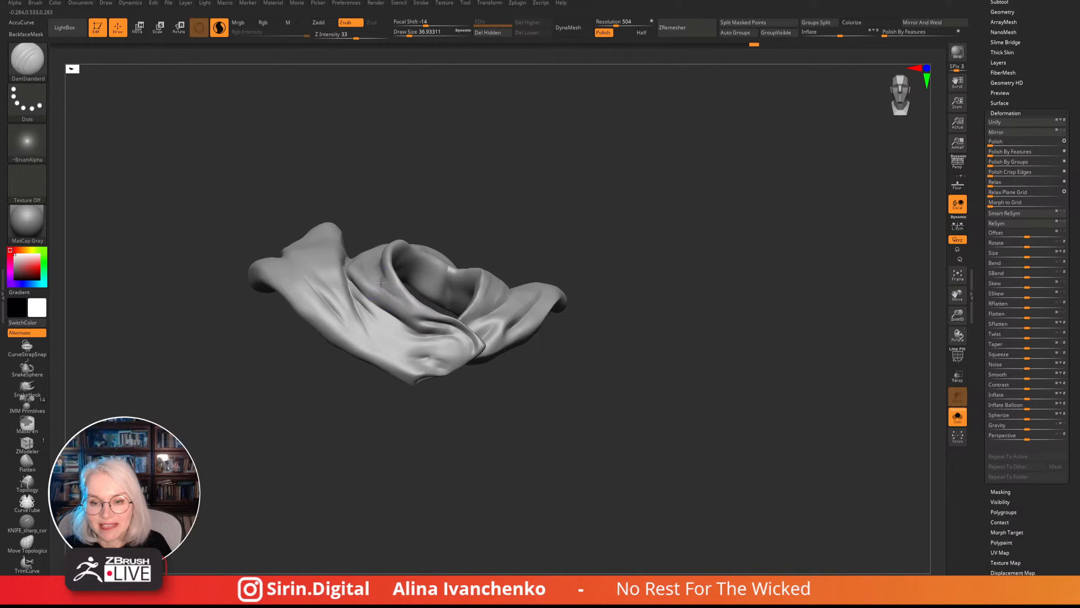
- Bring the whole bust back into view and smooth the cloak fold beside the collar
drag(433, 218, 569, 407)
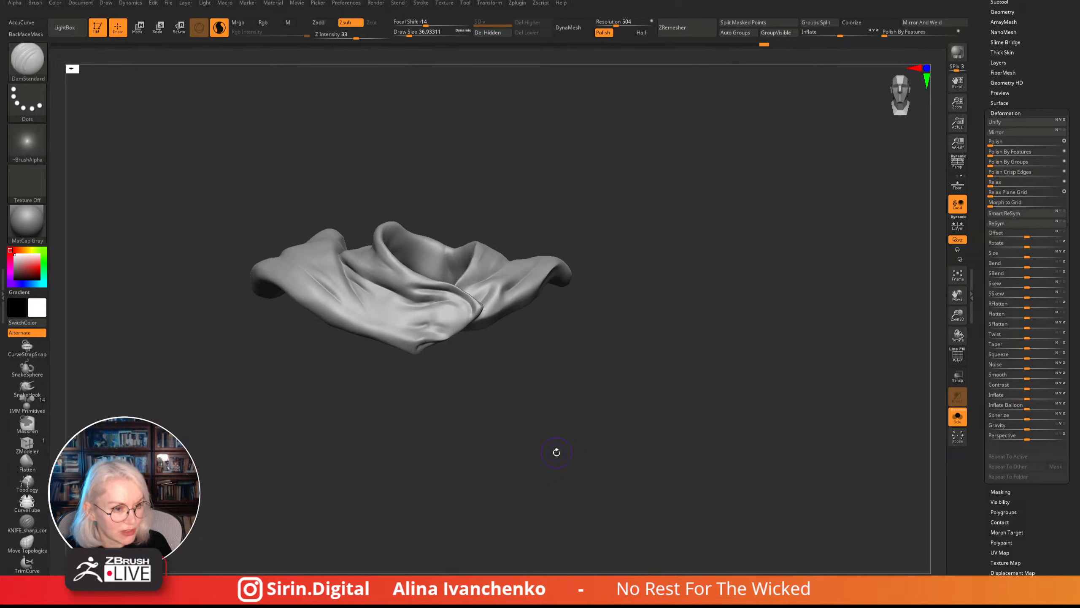
alt+drag(521, 420, 536, 483)
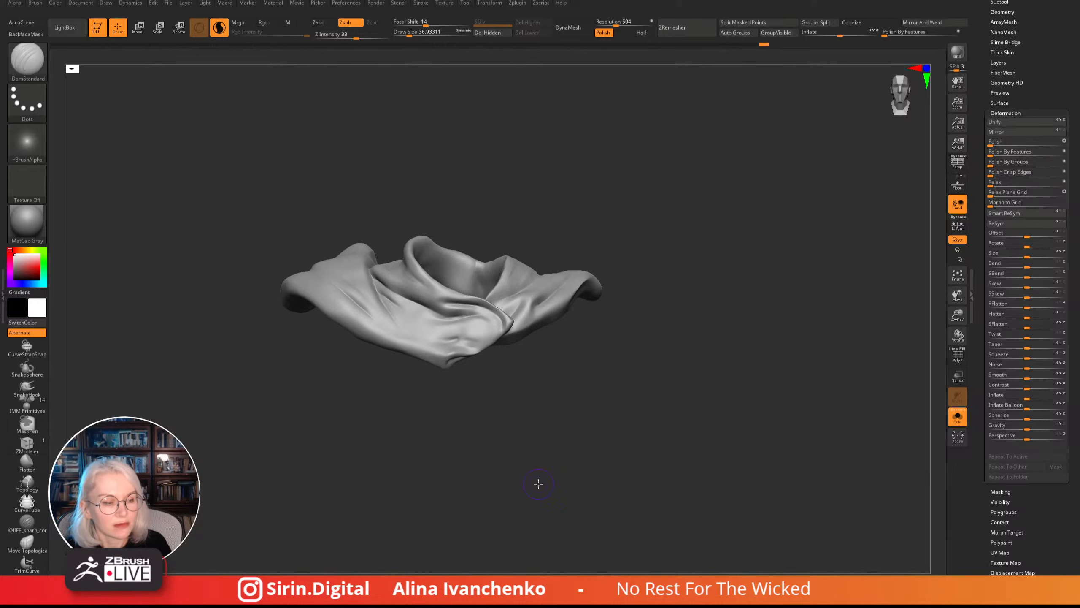
drag(592, 450, 589, 460)
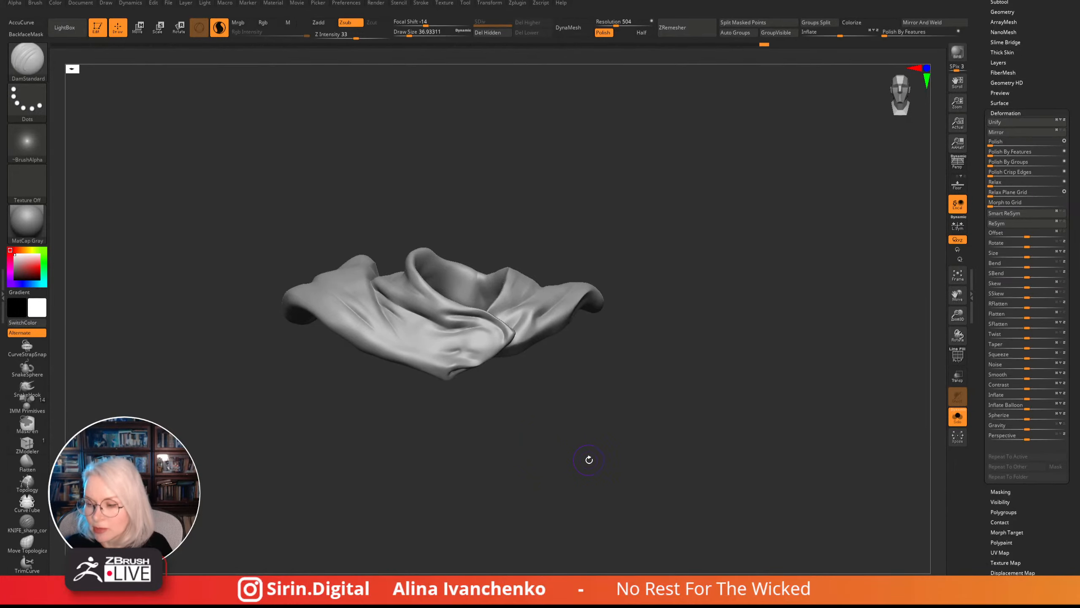
click(957, 416)
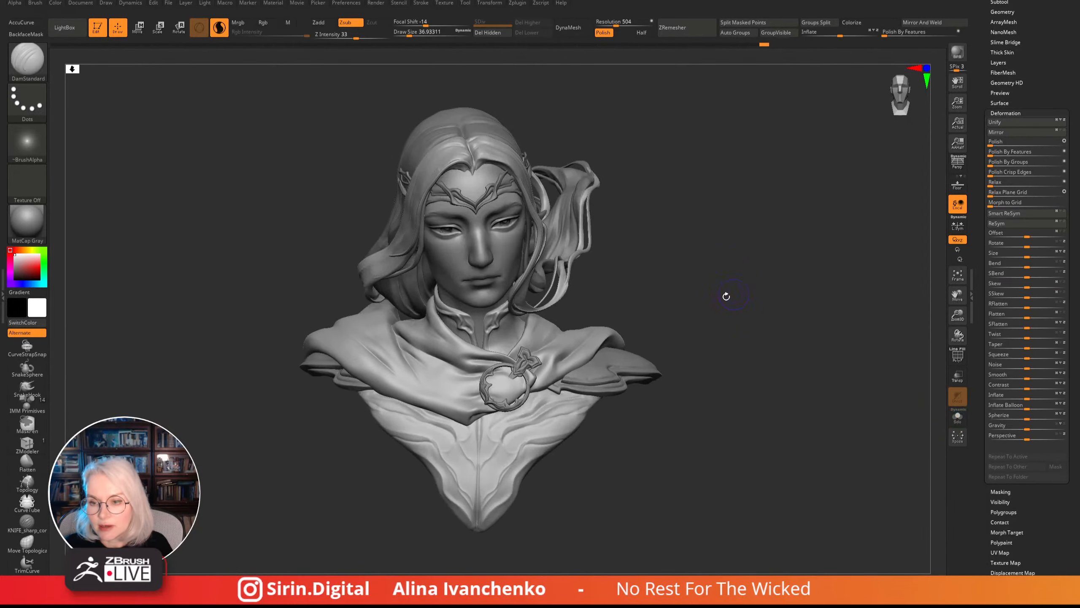
mouse_move(726, 296)
mouse_down()
mouse_move(692, 378)
mouse_move(673, 372)
mouse_up()
key(shift)
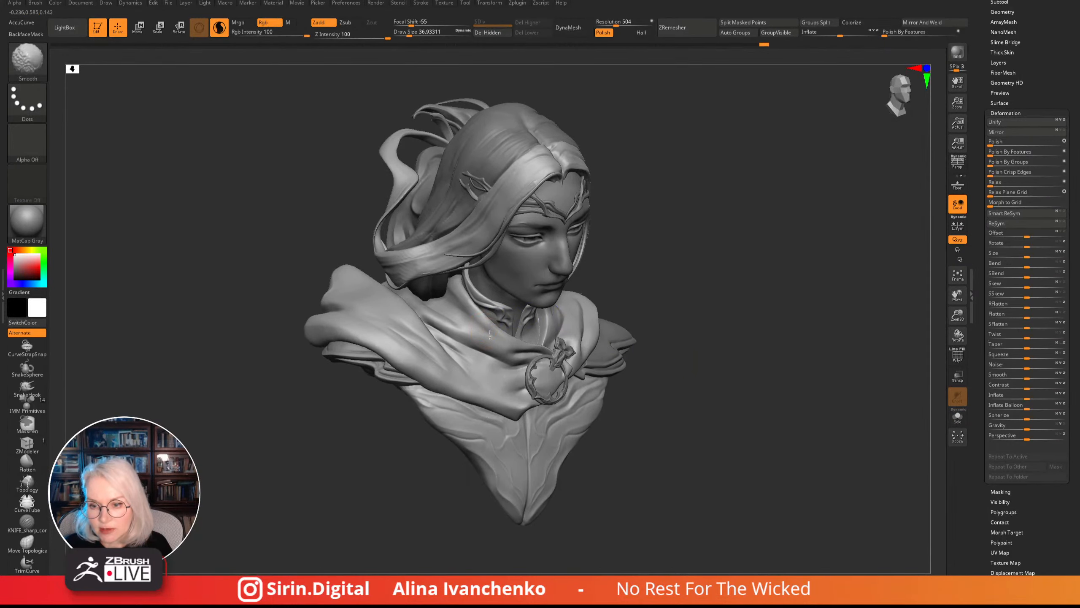
- Smooth the cloak's side and rear shoulder folds beneath the hair, softening the deep crease near the hem
mouse_move(663, 298)
mouse_down()
mouse_move(682, 270)
mouse_move(622, 292)
mouse_move(642, 347)
mouse_move(620, 320)
mouse_move(608, 366)
mouse_move(596, 343)
mouse_up()
mouse_move(472, 398)
shift+mouse_down()
mouse_move(492, 379)
mouse_move(447, 417)
shift+mouse_up()
drag(563, 343, 562, 362)
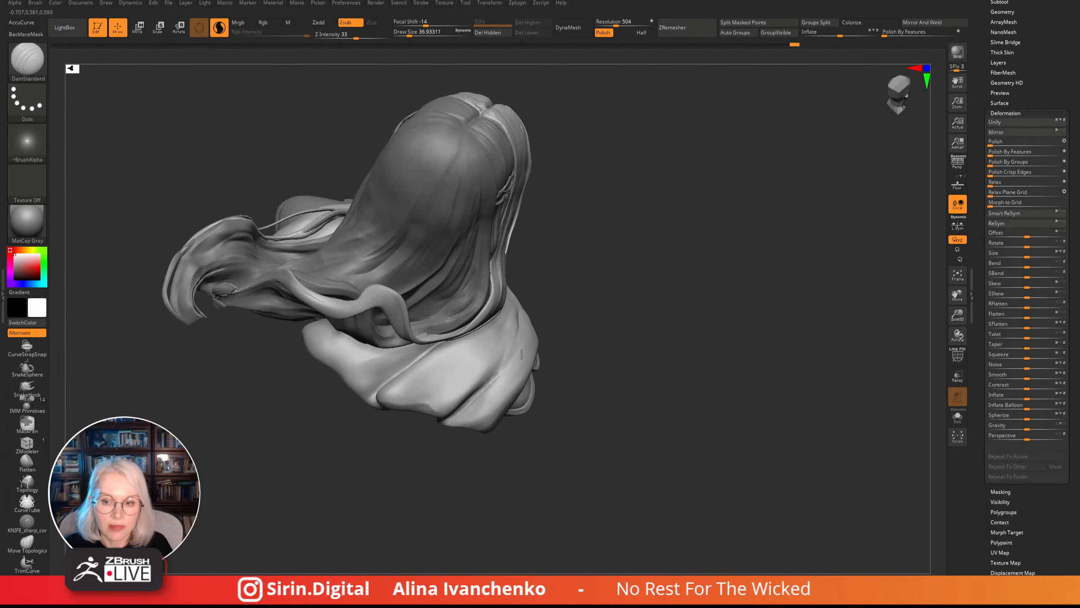
mouse_move(588, 326)
mouse_down()
mouse_move(576, 331)
mouse_move(584, 303)
mouse_move(574, 307)
mouse_up()
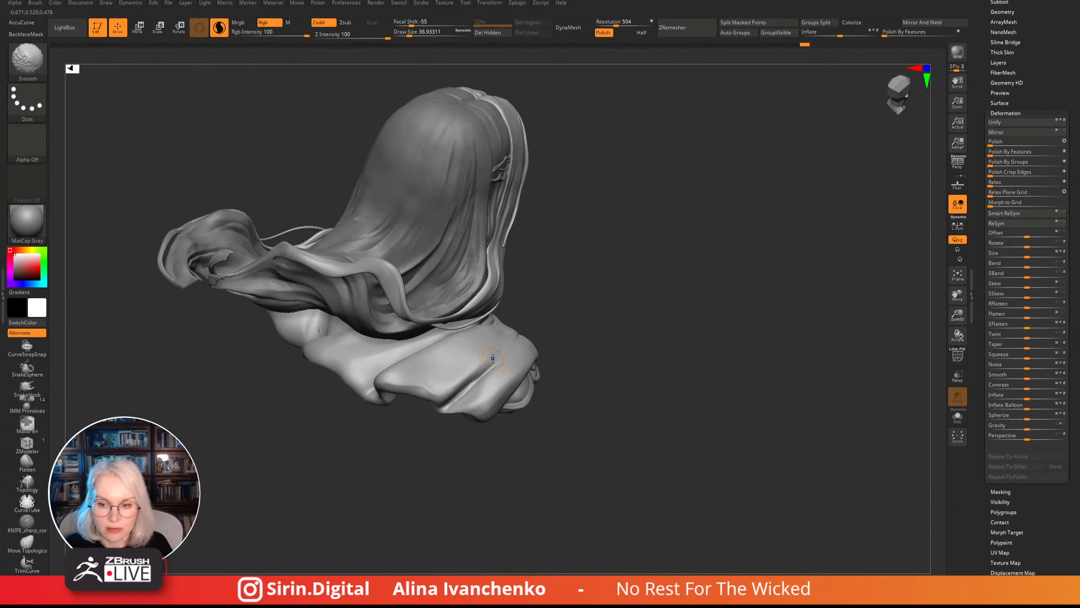
shift+drag(486, 368, 466, 379)
drag(597, 300, 597, 334)
shift+drag(499, 362, 474, 388)
- Check the cloak's back and smooth the folds at the outer edge of the front shoulder
mouse_move(460, 447)
mouse_down()
mouse_move(493, 486)
mouse_move(477, 503)
mouse_move(440, 430)
mouse_move(343, 360)
mouse_move(400, 446)
mouse_move(359, 365)
mouse_up()
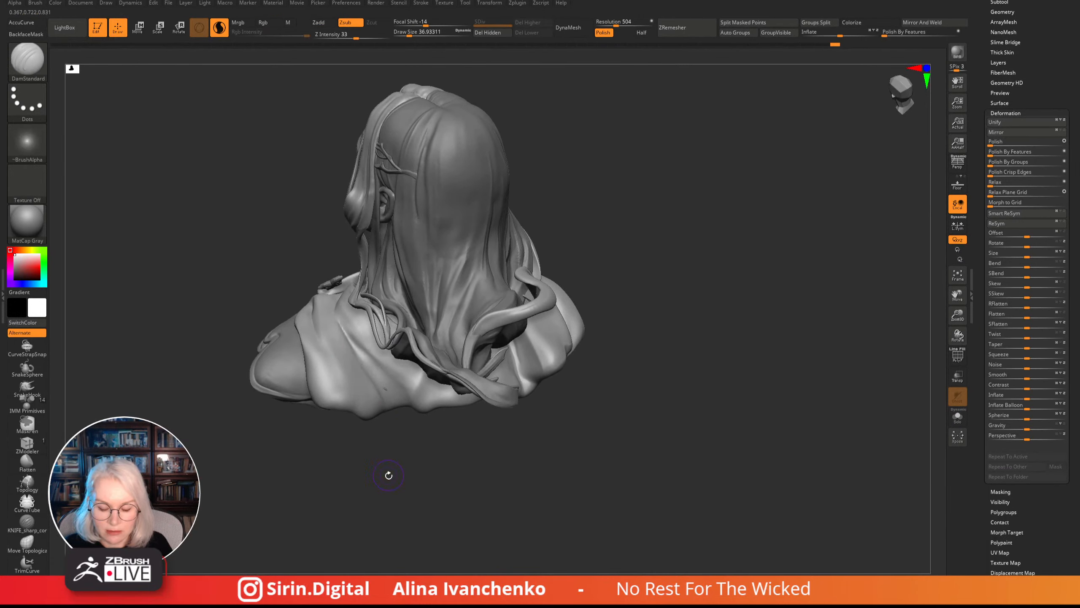
mouse_move(388, 473)
mouse_down()
mouse_move(390, 497)
mouse_move(387, 456)
mouse_up()
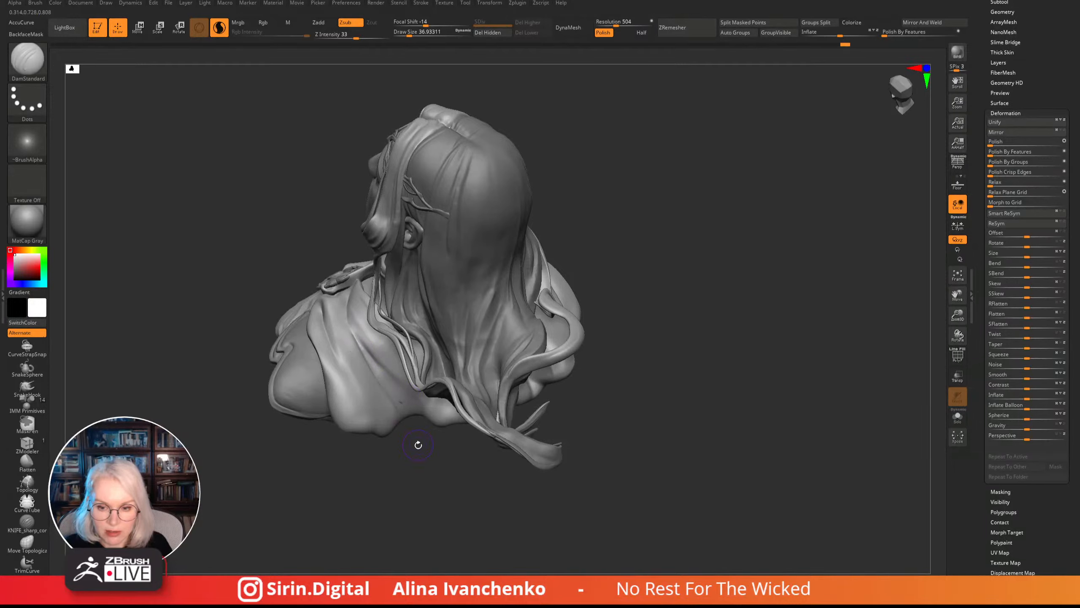
drag(408, 512, 362, 373)
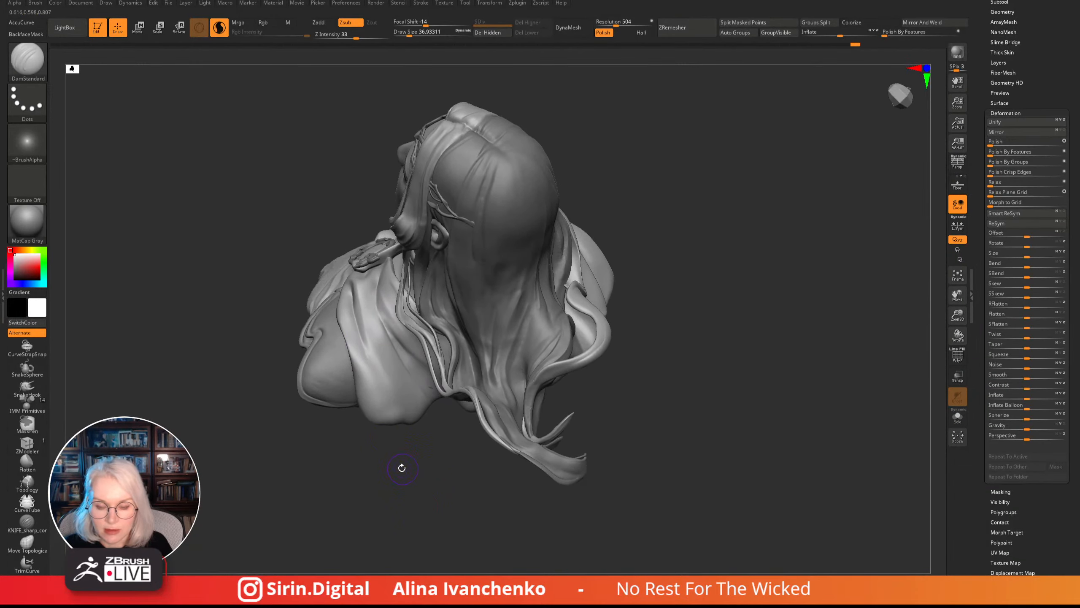
mouse_move(403, 465)
mouse_down()
mouse_move(388, 472)
mouse_move(458, 519)
mouse_move(464, 496)
mouse_move(489, 502)
mouse_move(479, 493)
mouse_move(468, 504)
mouse_move(514, 505)
mouse_move(513, 527)
mouse_up()
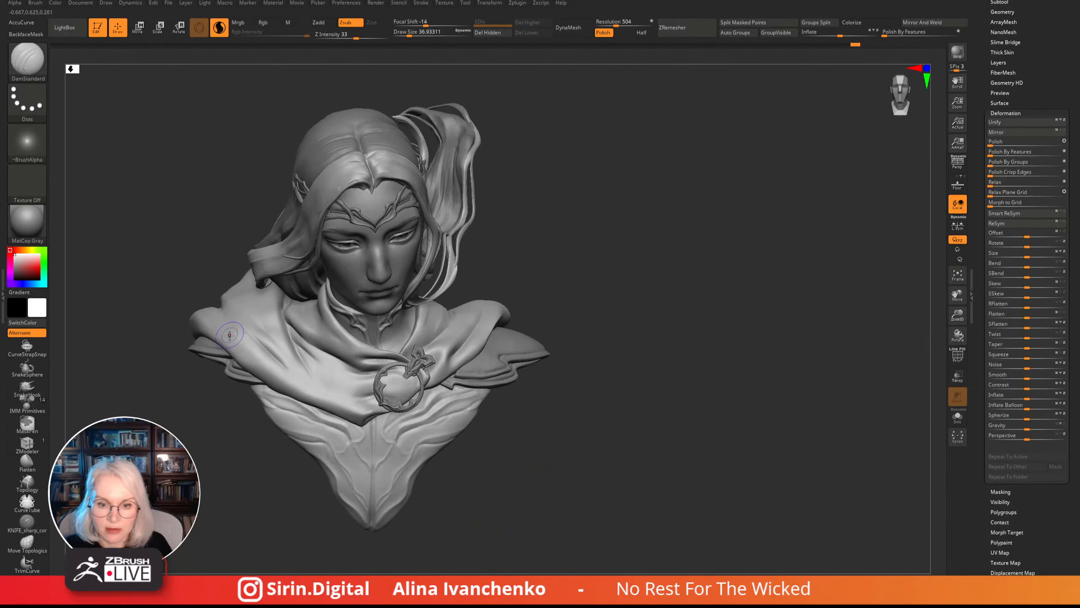
key(shift)
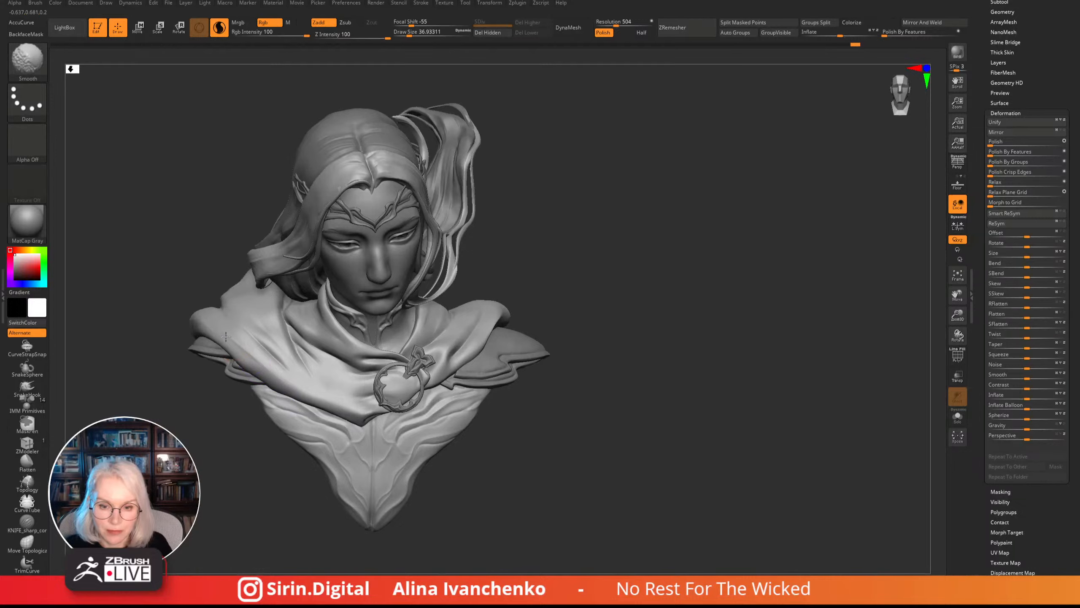
drag(238, 479, 293, 492)
key(shift)
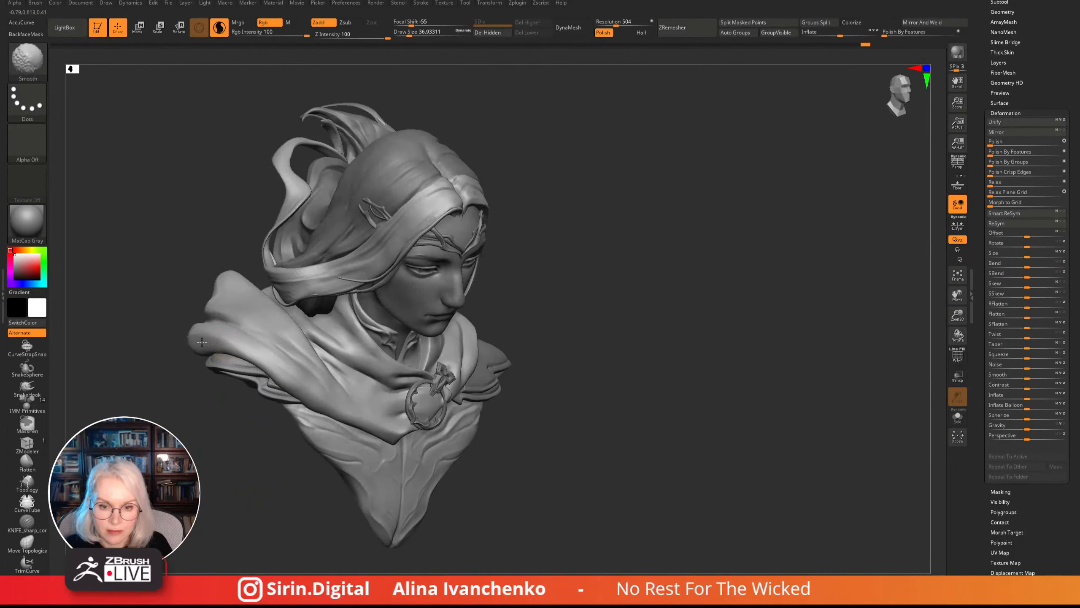
drag(185, 341, 129, 353)
key(shift)
- Set the Move brush to a draw size of about 100.8 and reshape the rear shoulder edge of the cloak
drag(195, 448, 264, 267)
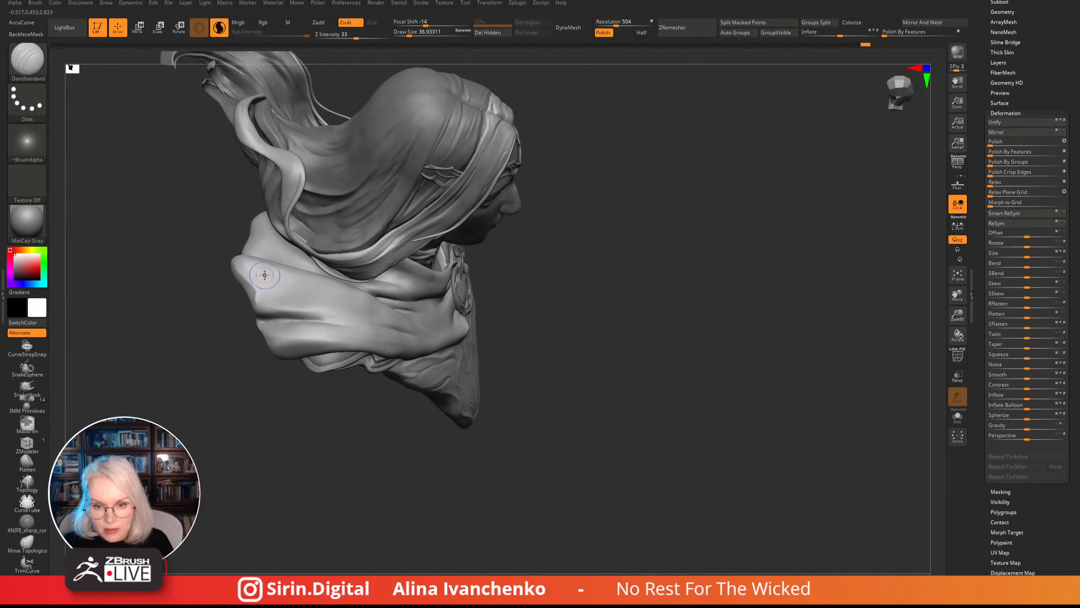
key(b)
key(m)
key(v)
click(417, 34)
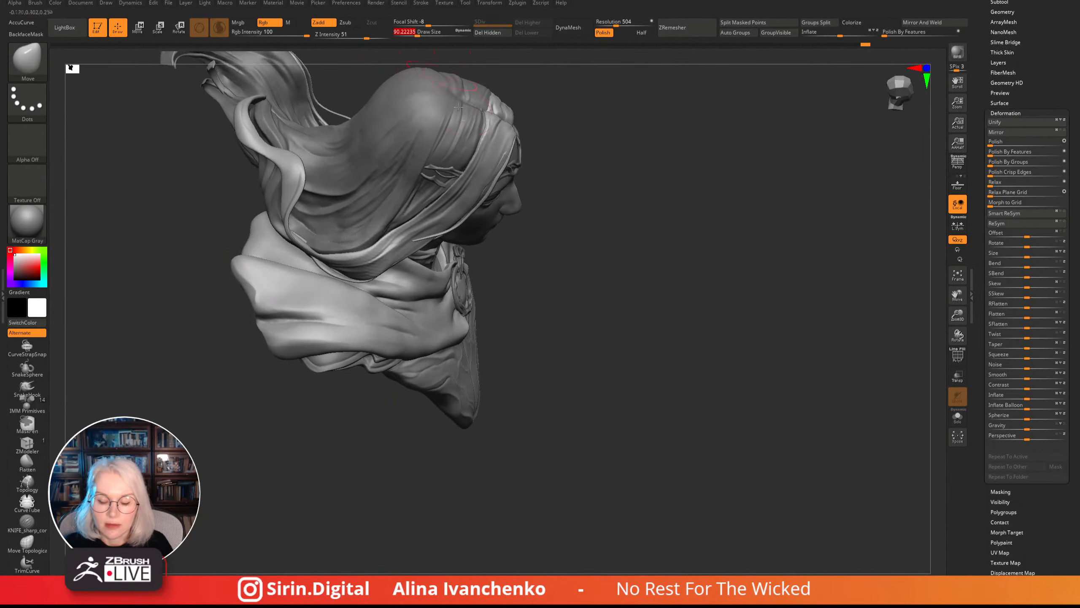
mouse_move(565, 316)
alt+mouse_down()
mouse_move(602, 351)
mouse_move(548, 244)
alt+mouse_up()
click(418, 34)
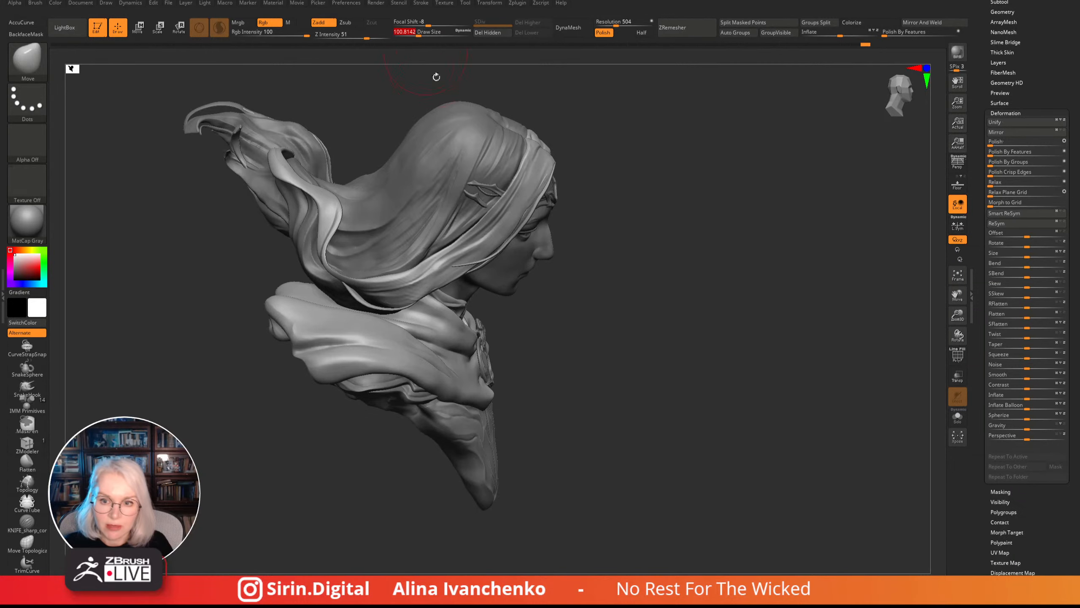
mouse_move(591, 302)
mouse_down()
mouse_move(580, 327)
mouse_move(493, 313)
mouse_up()
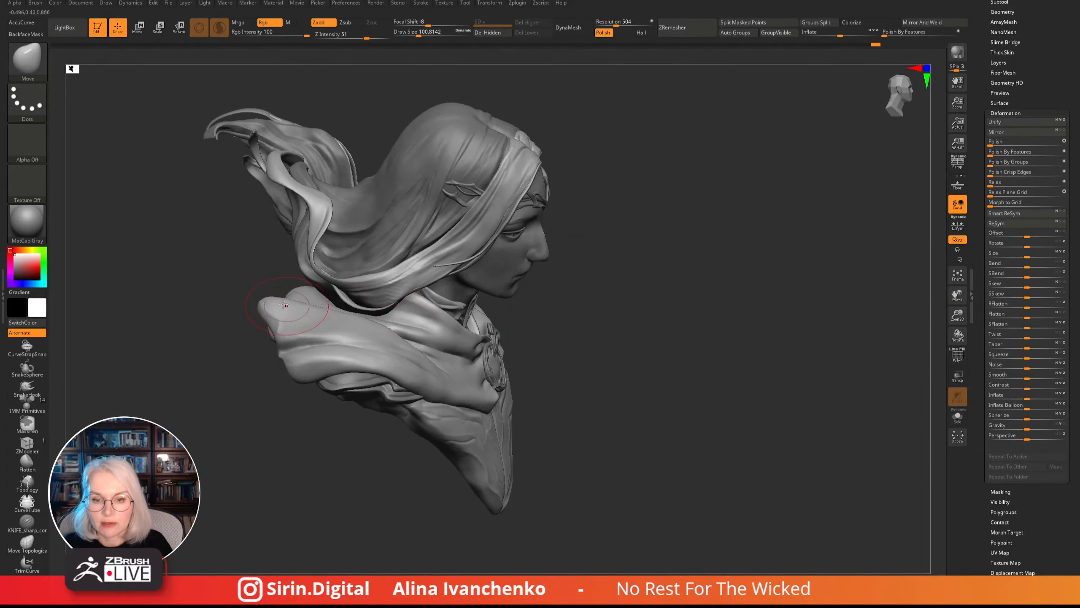
drag(627, 341, 655, 251)
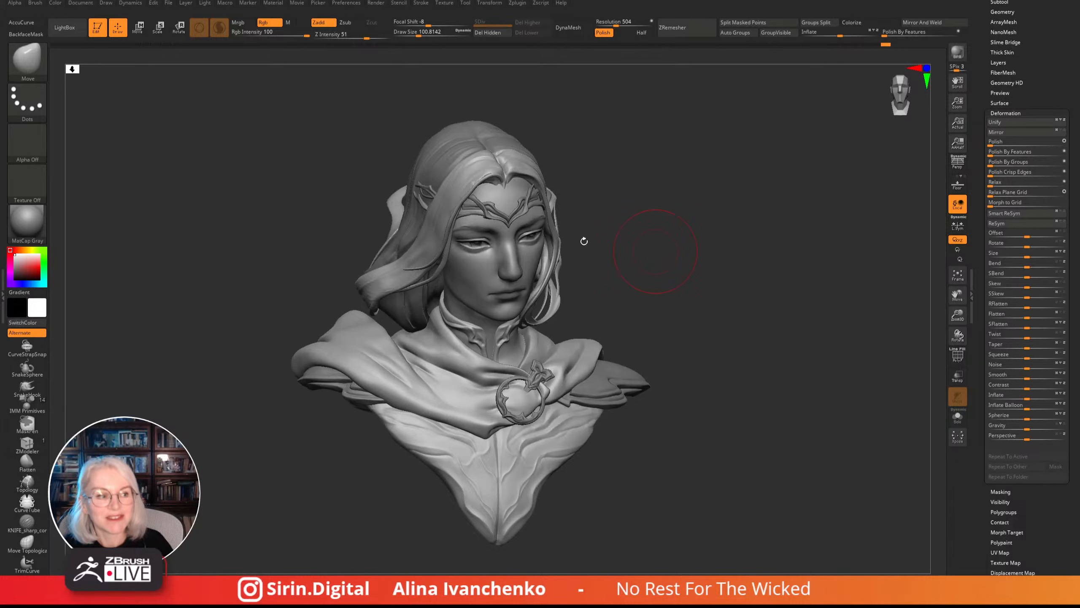
drag(583, 241, 589, 265)
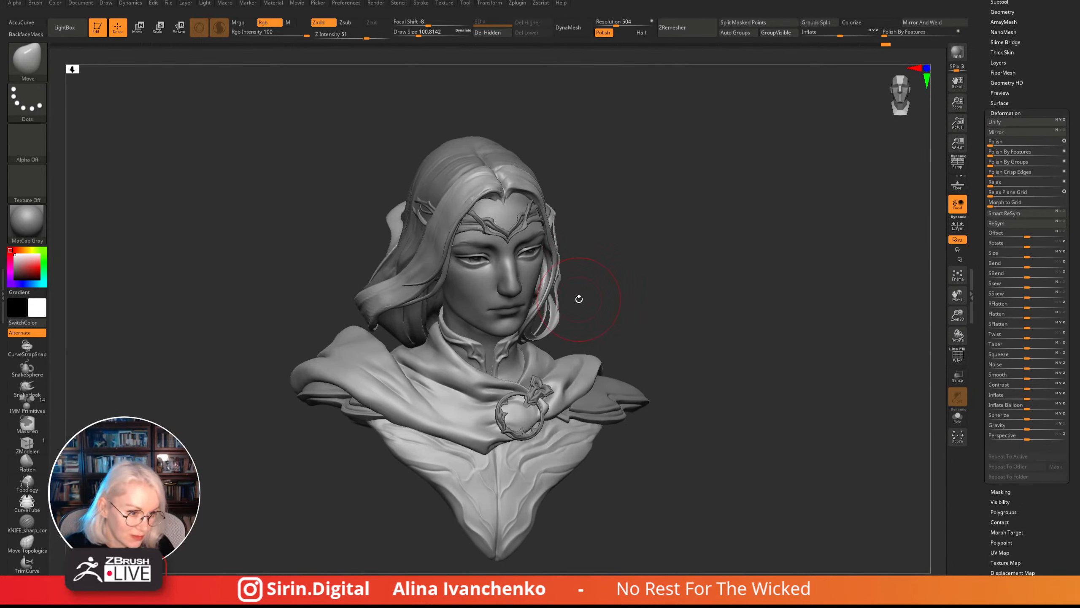
drag(584, 291, 583, 295)
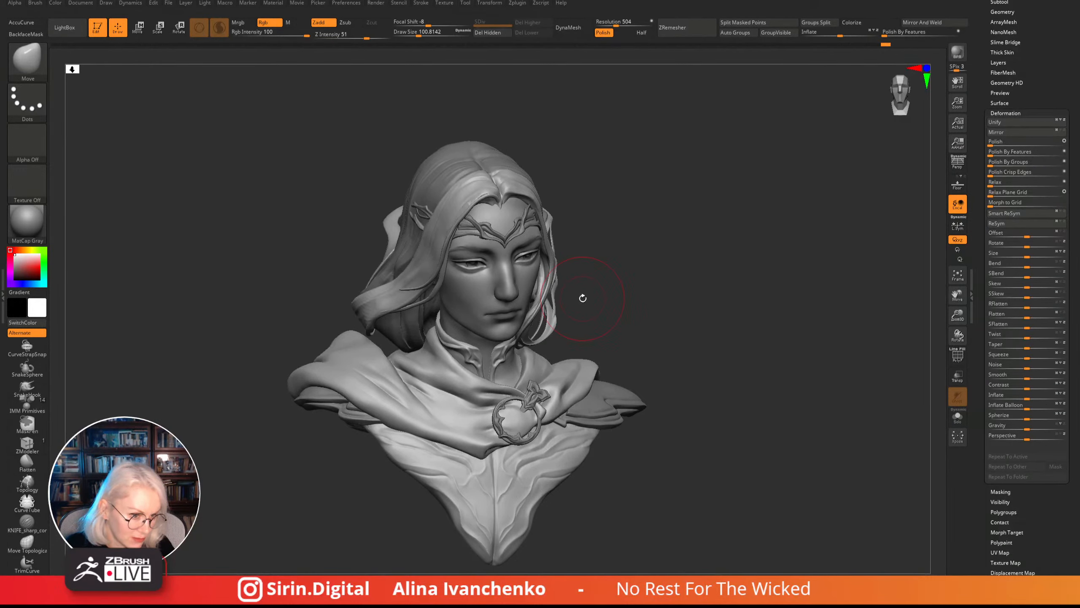
drag(591, 295, 596, 293)
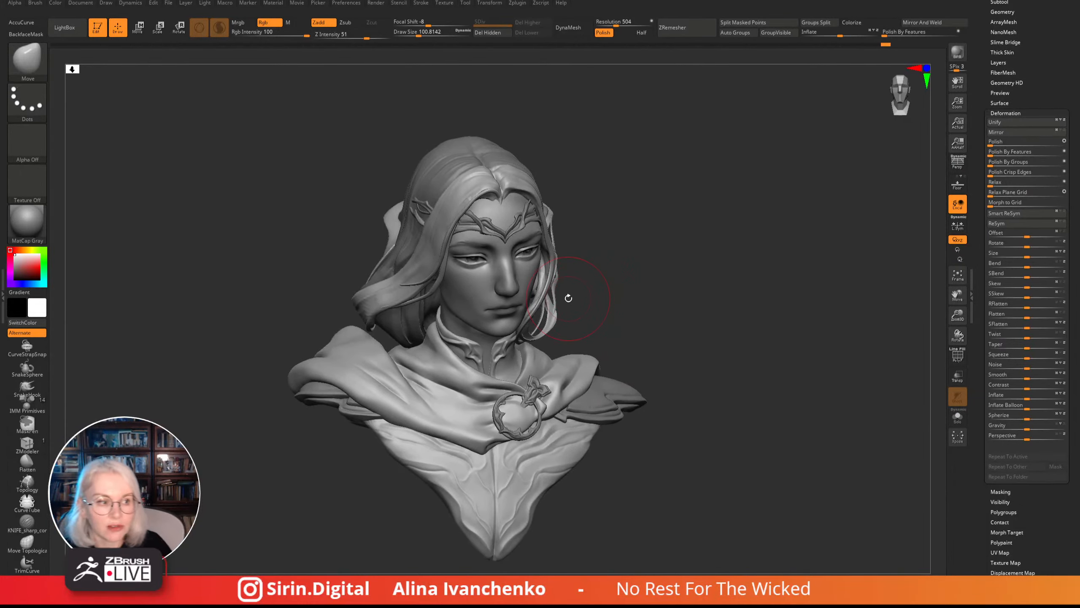
- Build up the inner surface of the cloak's raised rear shoulder fold with the ClayBuildup brush at a draw size of about 62
alt+drag(659, 269, 682, 321)
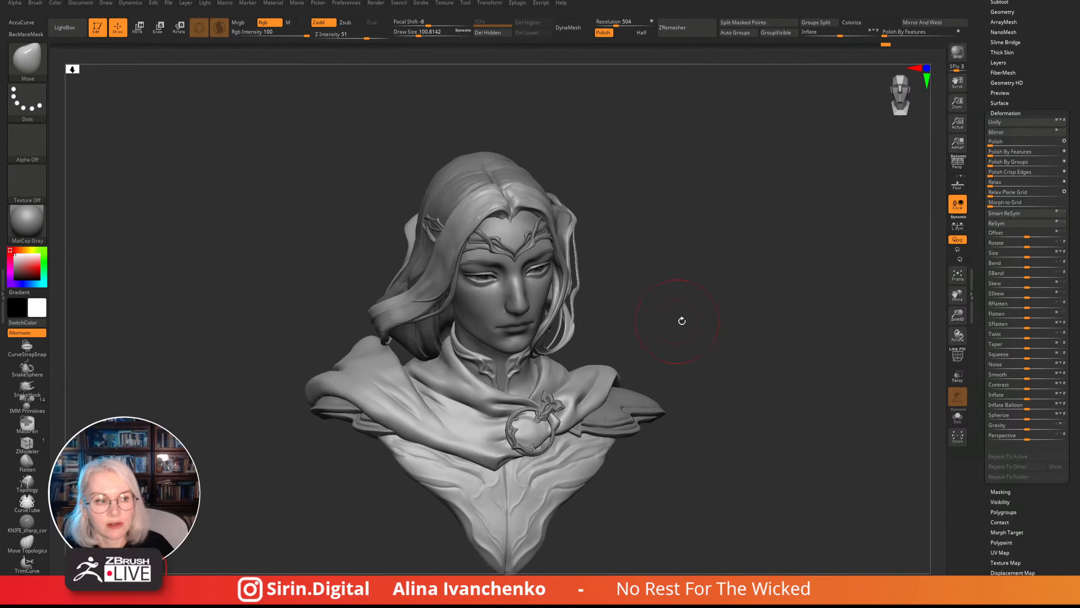
drag(957, 316, 912, 310)
mouse_move(843, 309)
alt+mouse_down()
mouse_move(778, 261)
mouse_move(810, 321)
mouse_move(745, 302)
mouse_move(704, 338)
mouse_move(798, 376)
mouse_move(699, 343)
alt+mouse_up()
drag(419, 34, 414, 35)
alt+drag(568, 221, 590, 251)
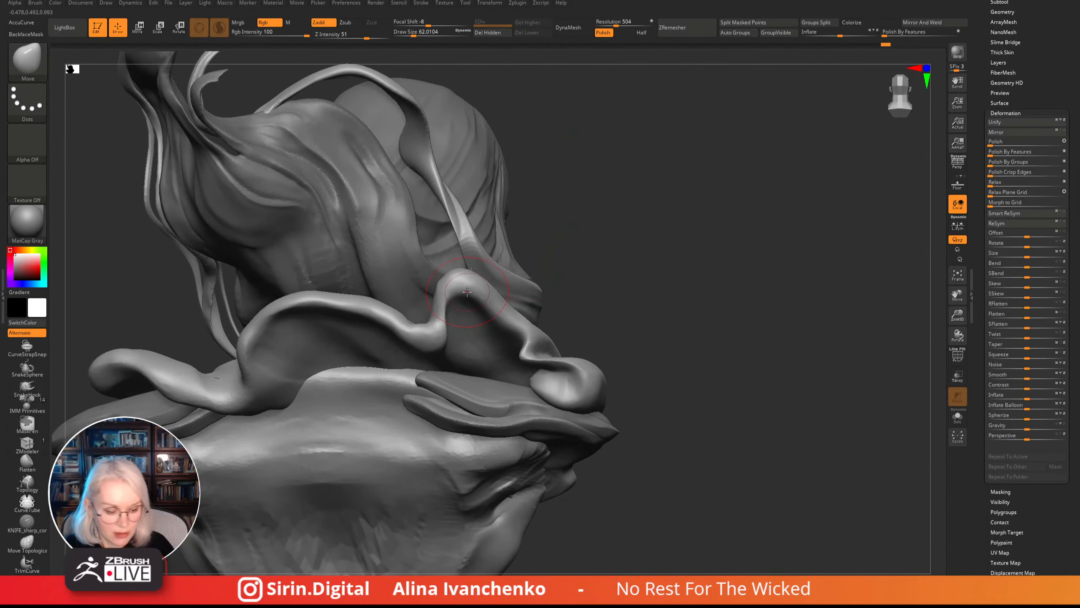
key(b)
key(c)
key(b)
drag(648, 273, 640, 238)
drag(454, 285, 504, 337)
mouse_move(462, 290)
mouse_down()
mouse_move(443, 294)
mouse_move(443, 314)
mouse_up()
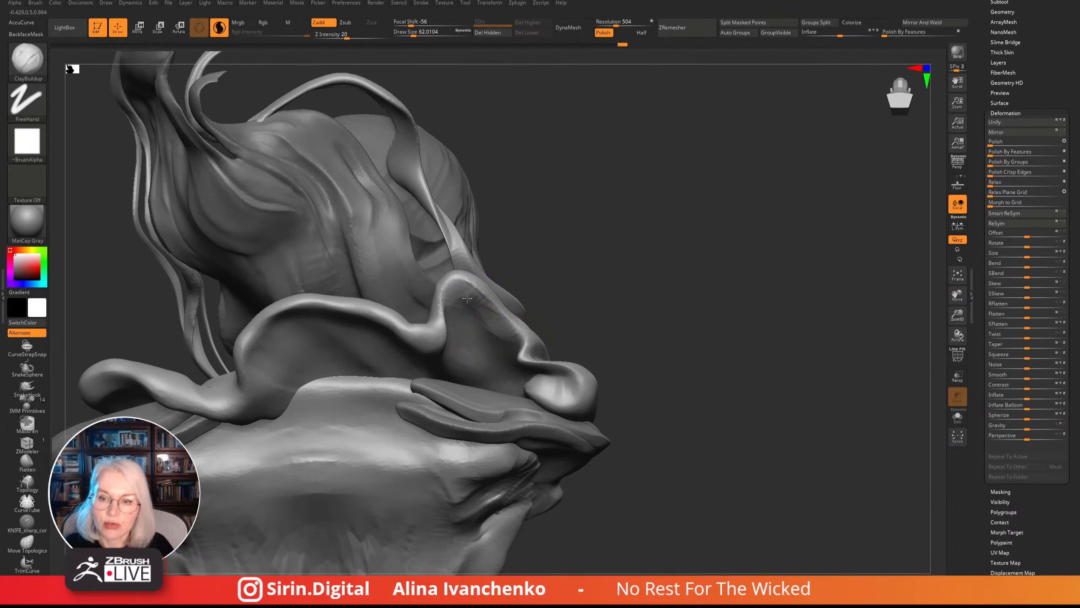
- Fill the hollow at the tip of the outer shoulder fold with a smaller ClayBuildup brush, reaching draw size about 32.7, and smooth it
mouse_move(631, 277)
mouse_down()
mouse_move(718, 287)
mouse_move(691, 248)
mouse_move(635, 304)
mouse_move(608, 244)
mouse_up()
click(407, 35)
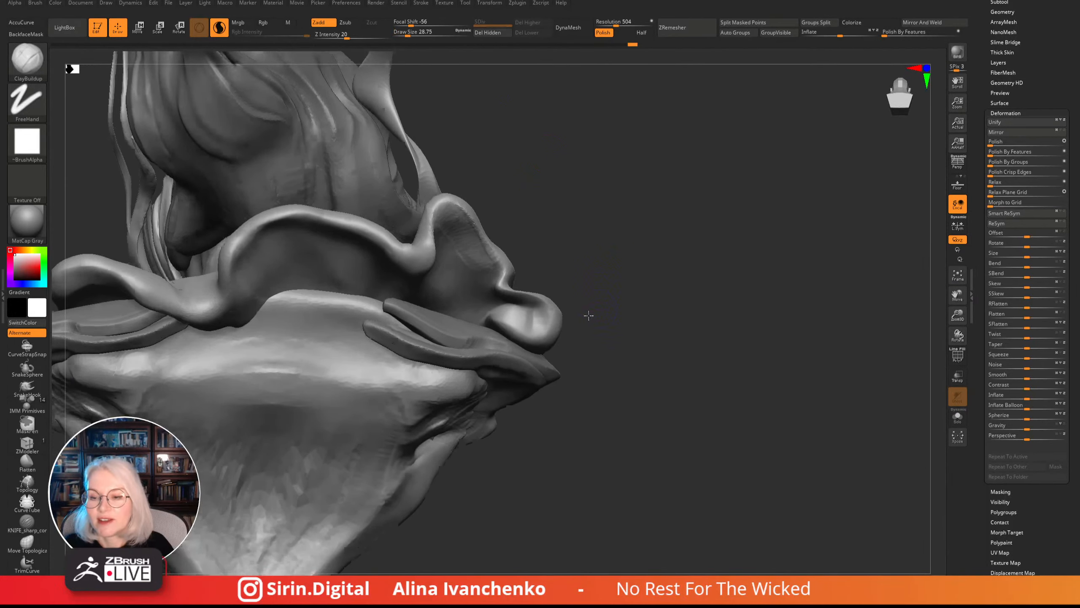
drag(589, 315, 588, 337)
drag(520, 305, 540, 324)
click(410, 32)
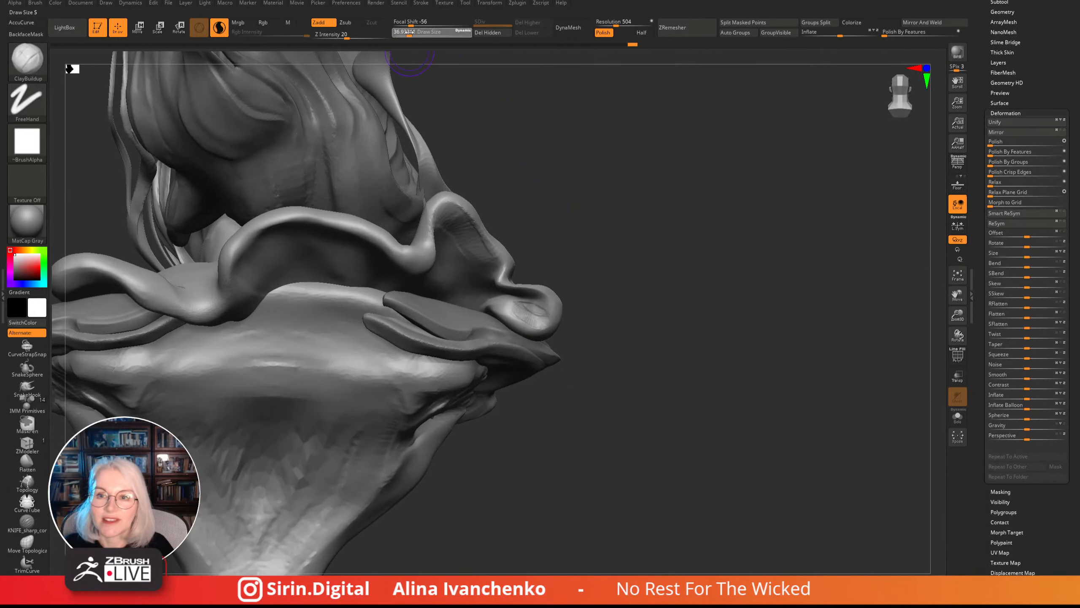
drag(410, 32, 409, 32)
mouse_move(656, 268)
mouse_down()
mouse_move(560, 310)
mouse_move(570, 308)
mouse_up()
drag(646, 272, 618, 283)
shift+drag(565, 304, 551, 301)
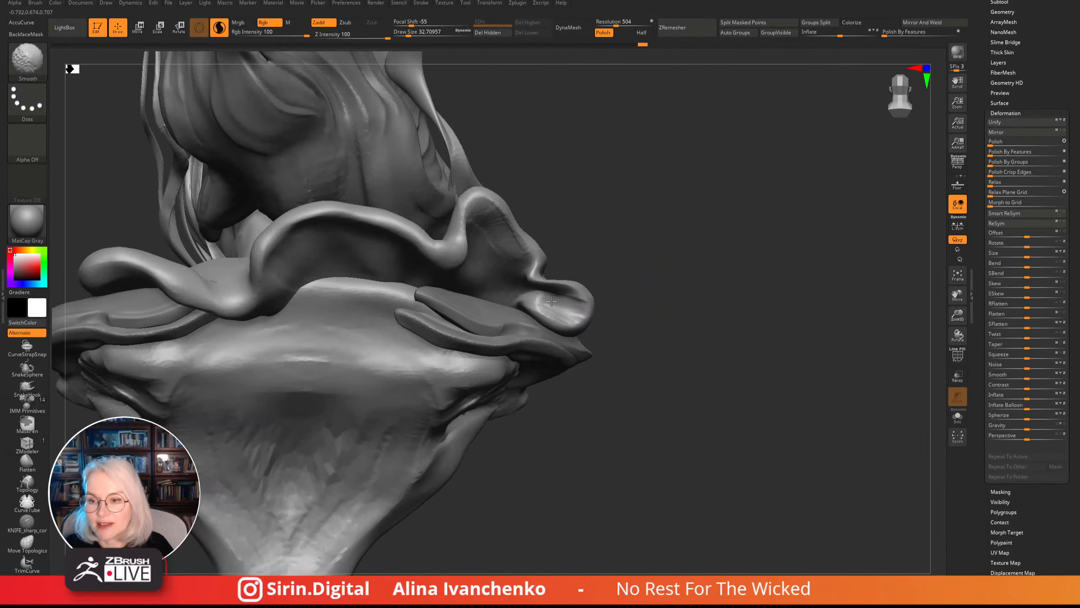
- Sculpt and smooth the hollow beneath the cloak's large rear fold, using ClayBuildup at a draw size of about 62
mouse_move(663, 236)
mouse_down()
mouse_move(704, 230)
mouse_move(615, 122)
mouse_up()
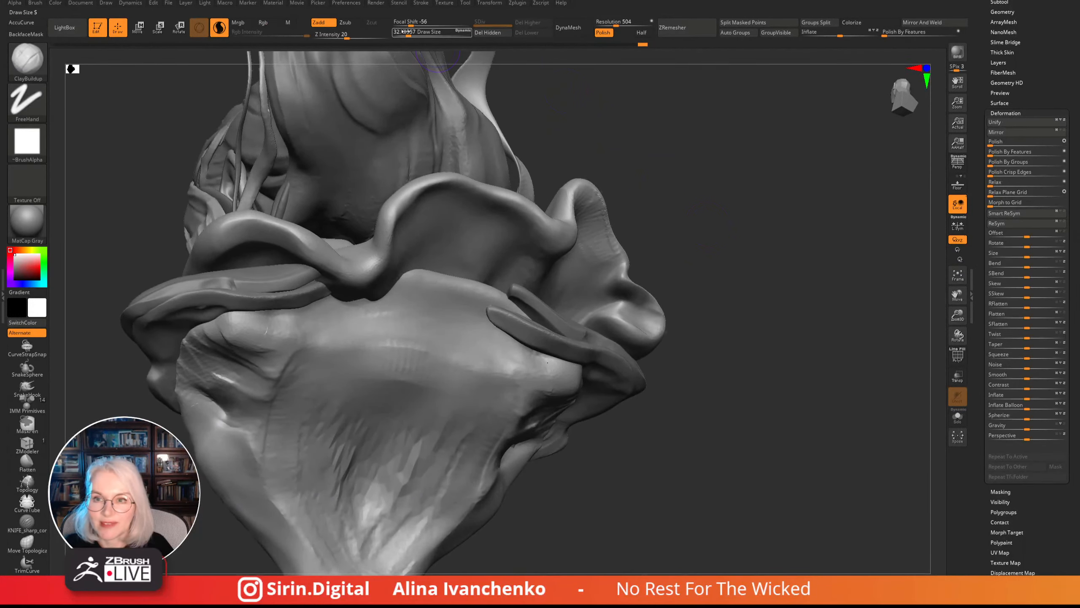
drag(405, 33, 414, 32)
drag(650, 135, 670, 190)
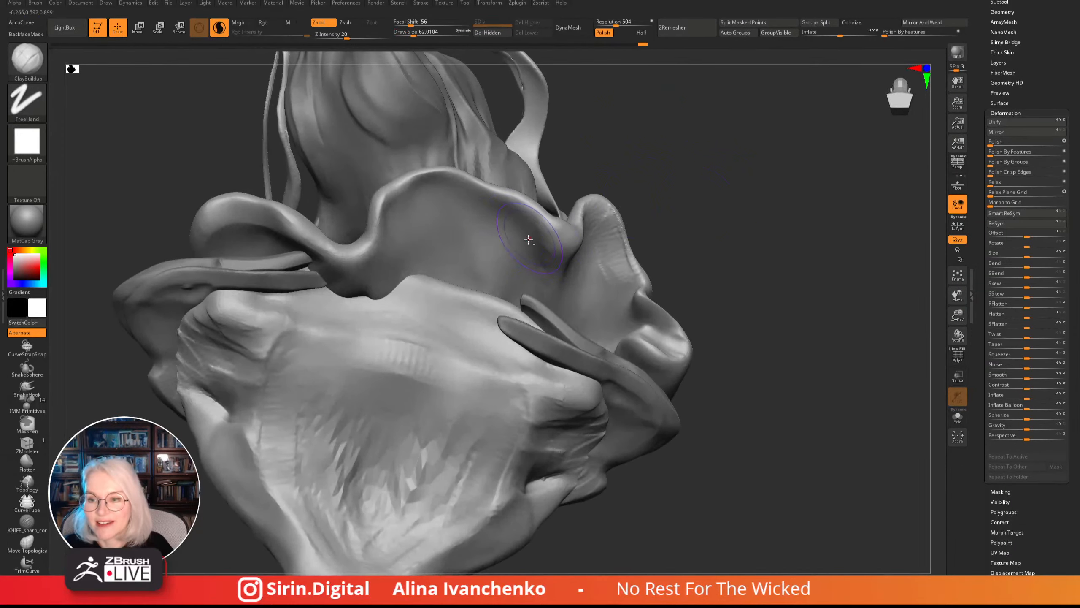
mouse_move(528, 239)
alt+mouse_down()
mouse_move(434, 201)
mouse_move(389, 212)
mouse_move(428, 192)
mouse_move(406, 249)
mouse_move(434, 235)
alt+mouse_up()
key(ctrl+z)
drag(711, 170, 672, 175)
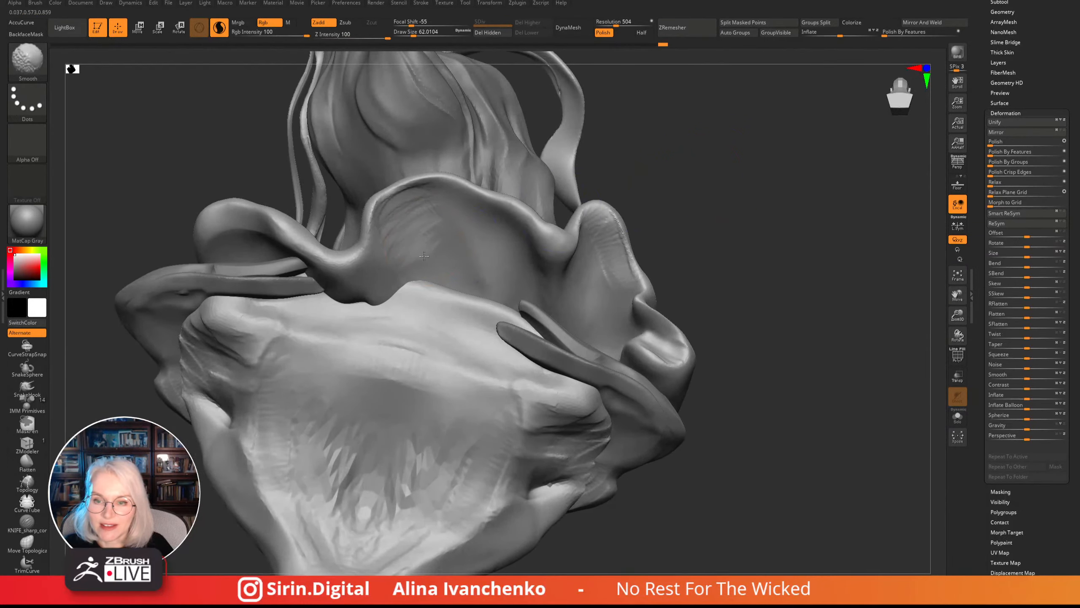
mouse_move(755, 176)
mouse_down()
mouse_move(728, 163)
mouse_move(709, 174)
mouse_move(785, 223)
mouse_up()
mouse_move(648, 263)
alt+mouse_down()
mouse_move(650, 226)
mouse_move(686, 178)
mouse_move(640, 214)
mouse_move(594, 203)
mouse_move(620, 187)
mouse_move(681, 179)
mouse_move(662, 170)
alt+mouse_up()
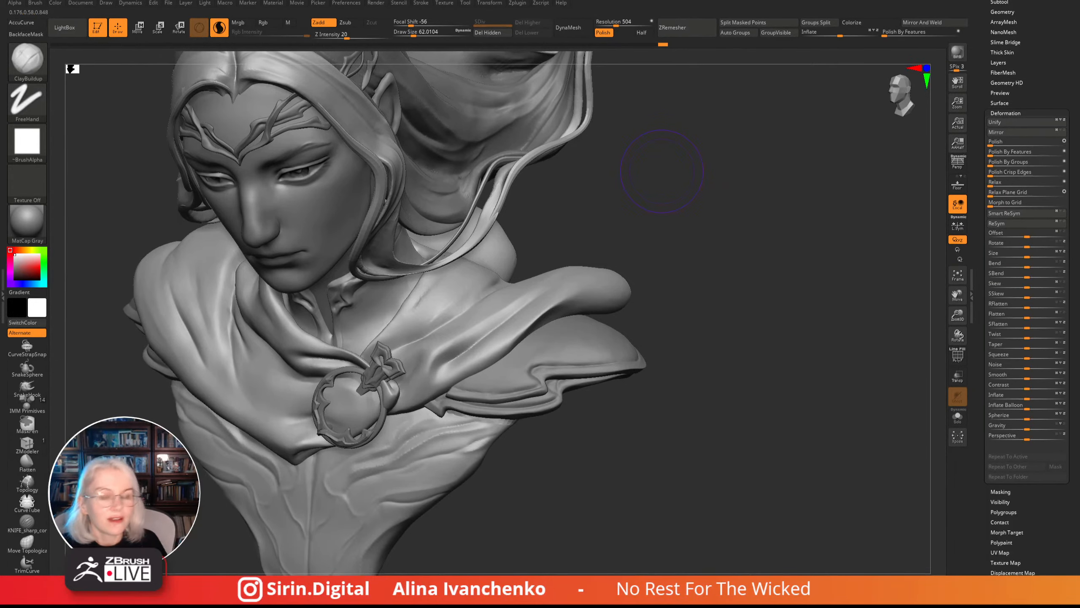
- Refine the creases running over the cloak's shoulder beneath the flowing hair with DamStandard at draw size about 41.4, smoothing where needed
mouse_move(650, 221)
mouse_down()
mouse_move(583, 211)
mouse_move(646, 237)
mouse_move(647, 225)
mouse_up()
key(b)
key(d)
key(s)
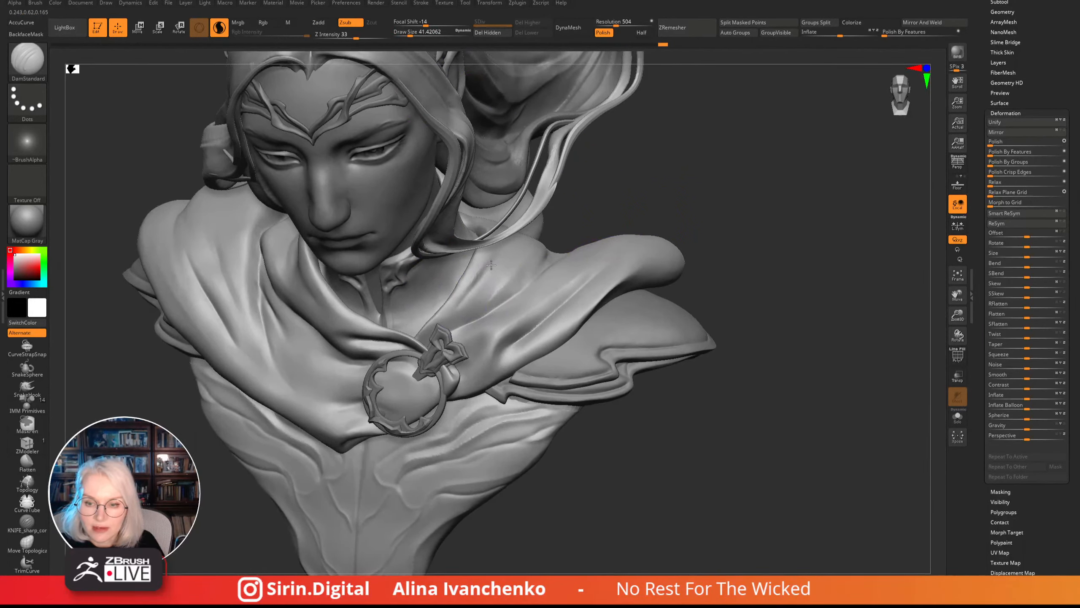
key(ctrl)
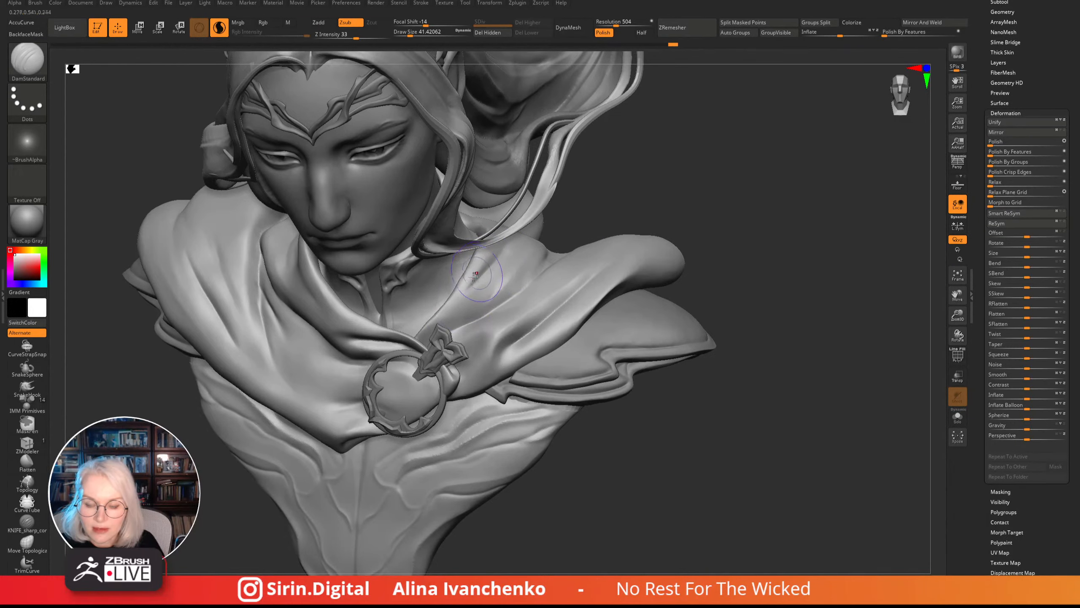
drag(602, 216, 563, 255)
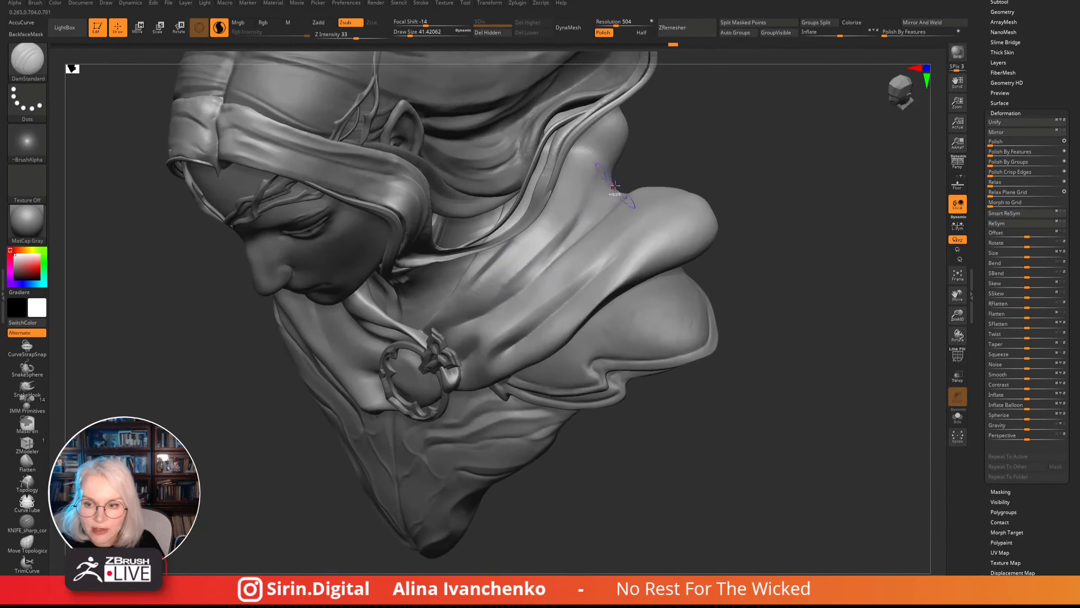
key(shift)
key(shift)
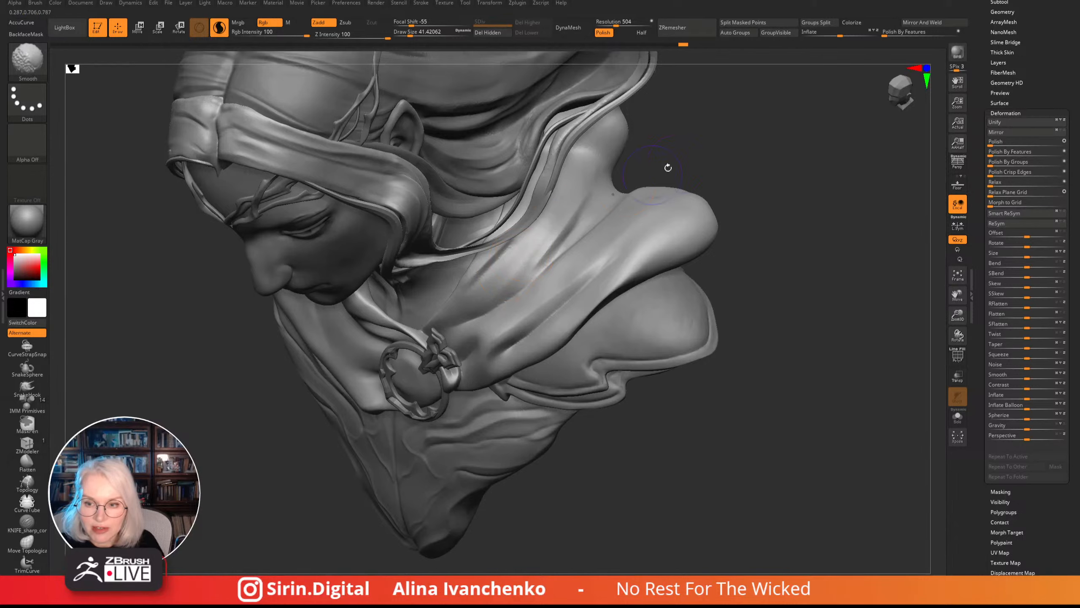
mouse_move(668, 167)
shift+mouse_down()
mouse_move(718, 125)
mouse_move(724, 136)
mouse_move(701, 161)
mouse_move(740, 164)
mouse_move(680, 183)
shift+mouse_up()
key(ctrl+z)
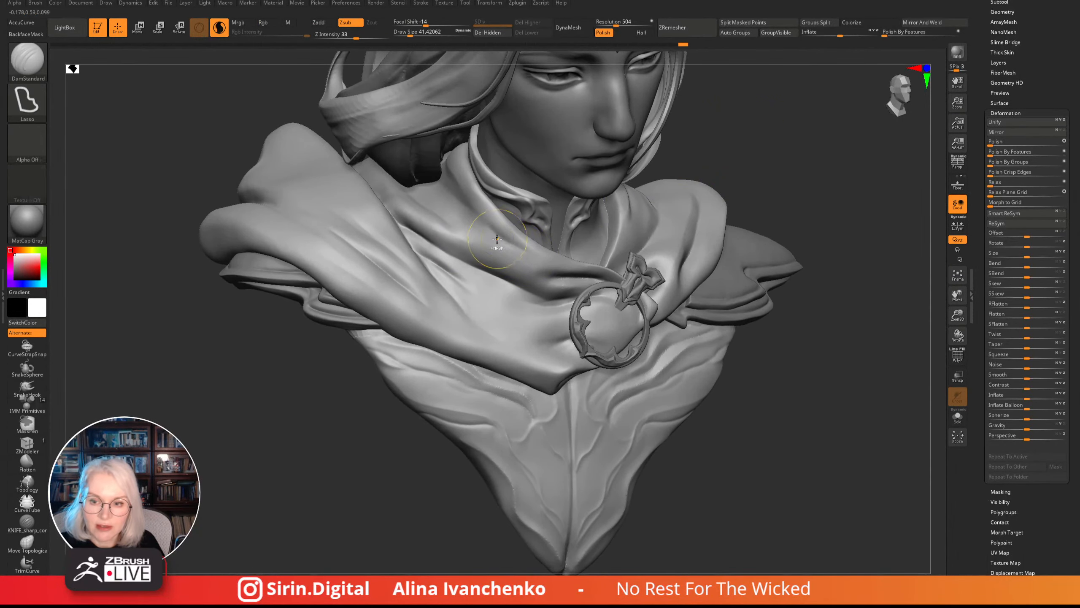
- Deepen the cloak crease beside the collar with DamStandard and check the whole bust from the front
drag(488, 230, 511, 251)
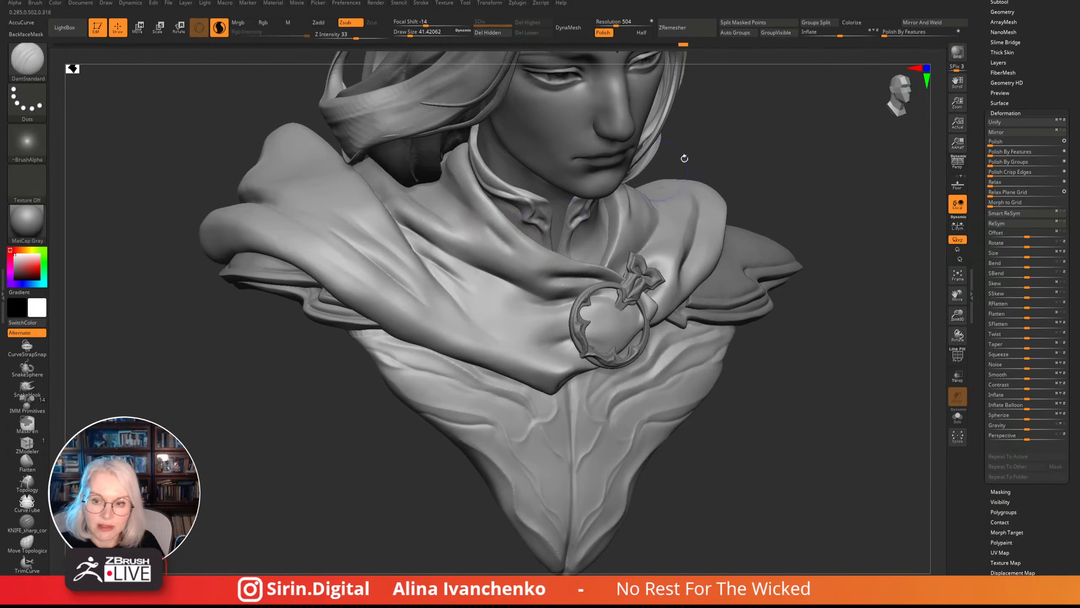
drag(682, 162, 772, 140)
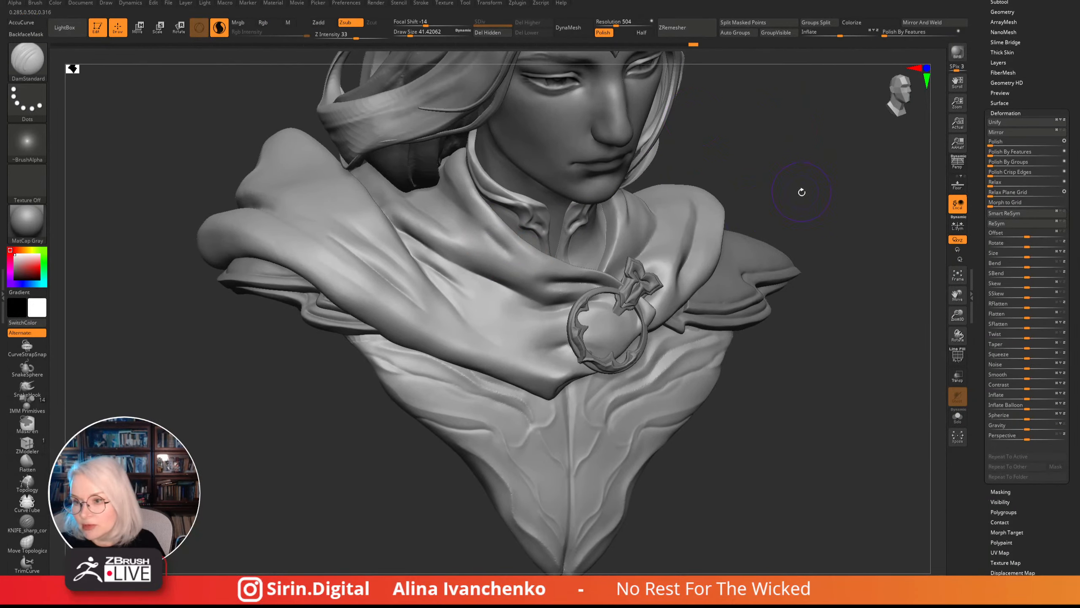
drag(801, 193, 757, 200)
drag(958, 315, 726, 339)
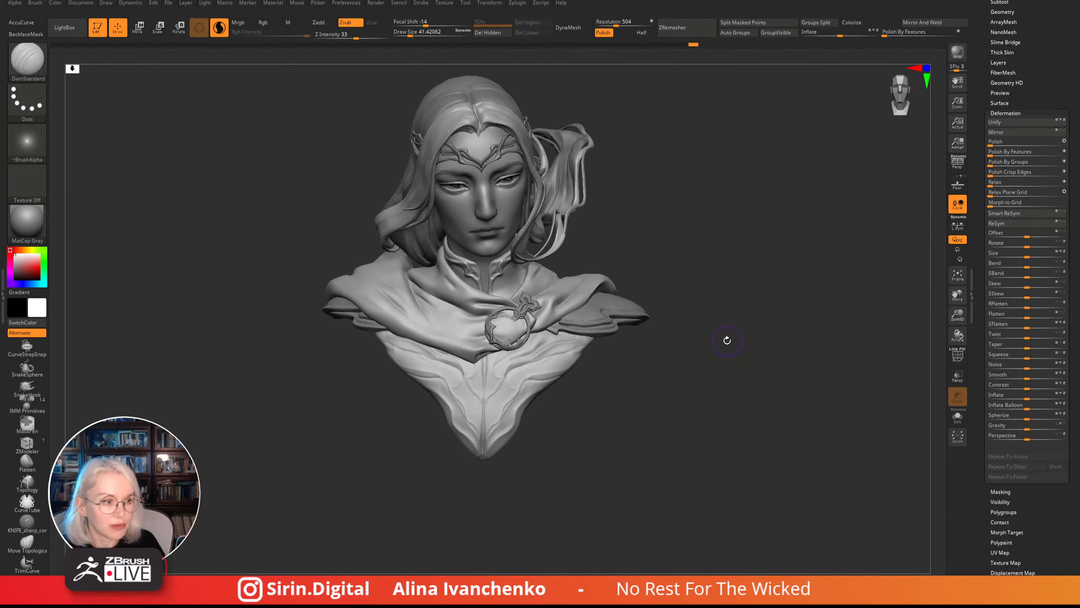
- Inspect the bust from above and sharpen the long fold on the outer side of the cloak's shoulder
drag(700, 223, 393, 348)
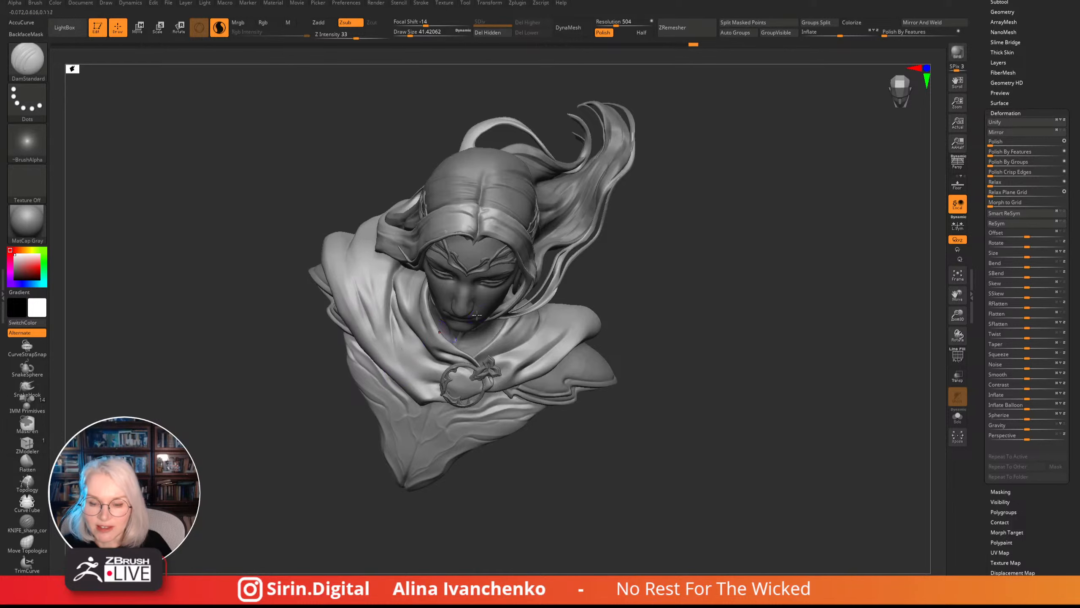
drag(663, 315, 748, 303)
drag(957, 315, 959, 359)
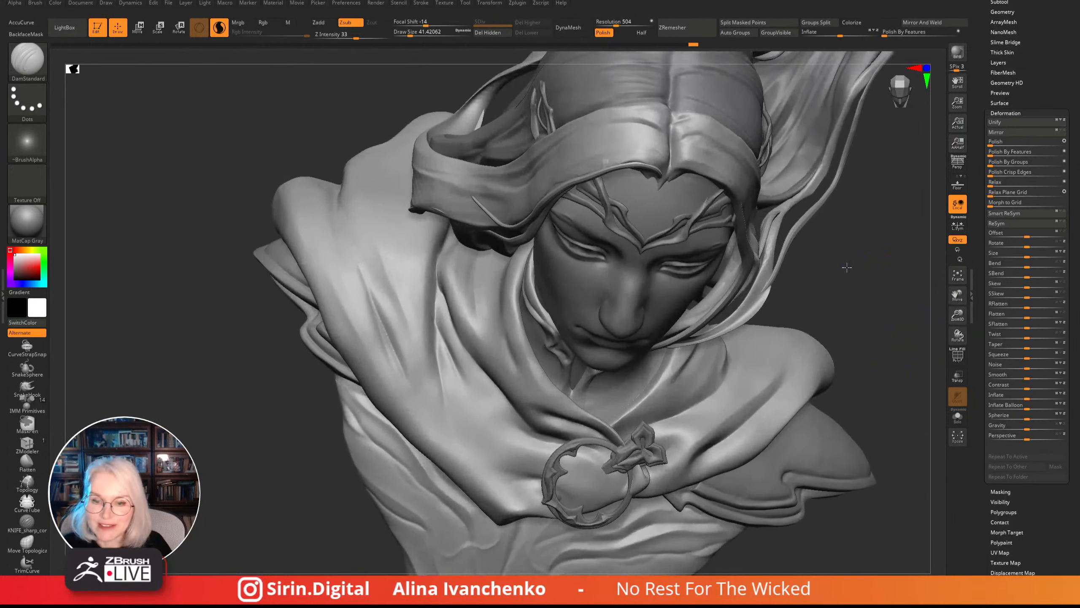
alt+drag(846, 265, 774, 239)
drag(303, 272, 349, 392)
mouse_move(204, 417)
alt+mouse_down()
mouse_move(210, 430)
mouse_move(230, 170)
alt+mouse_up()
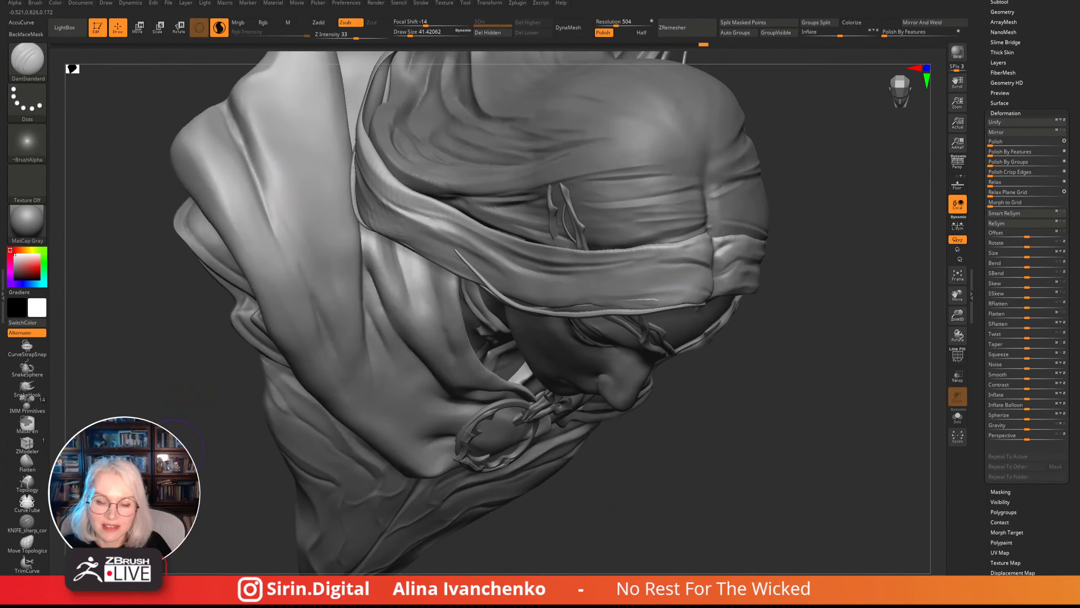
mouse_move(171, 451)
shift+mouse_down()
mouse_move(159, 407)
mouse_move(172, 445)
shift+mouse_up()
- Sharpen and smooth the cloak's pointed lower edge beneath the brooch with DamStandard at a draw size of about 23.3
mouse_move(819, 415)
mouse_down()
mouse_move(810, 379)
mouse_move(802, 391)
mouse_up()
alt+drag(745, 461, 729, 499)
drag(418, 35, 415, 43)
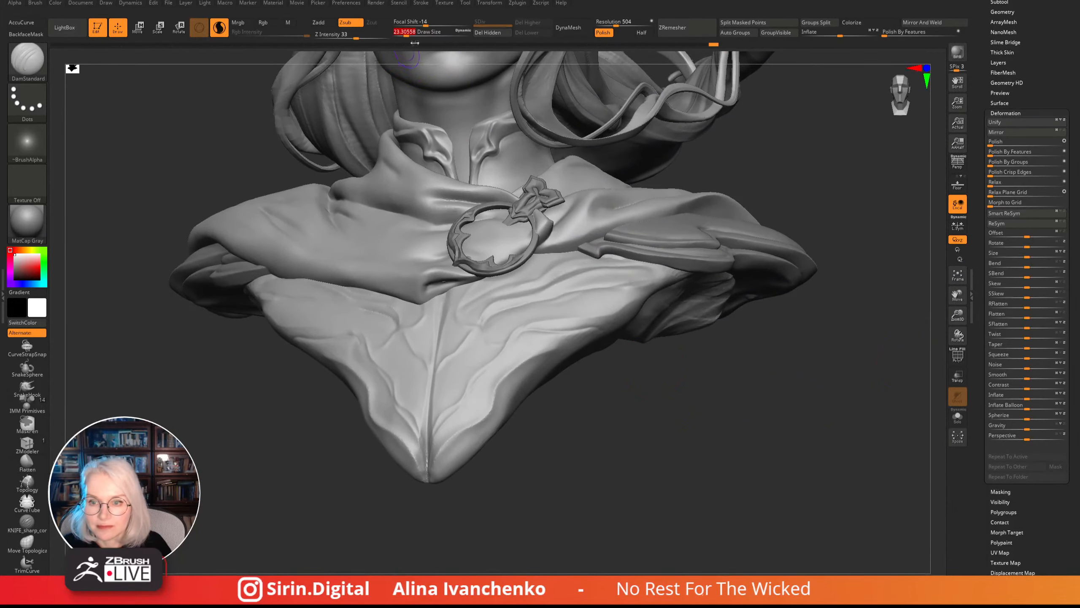
alt+drag(592, 458, 591, 486)
drag(611, 486, 604, 453)
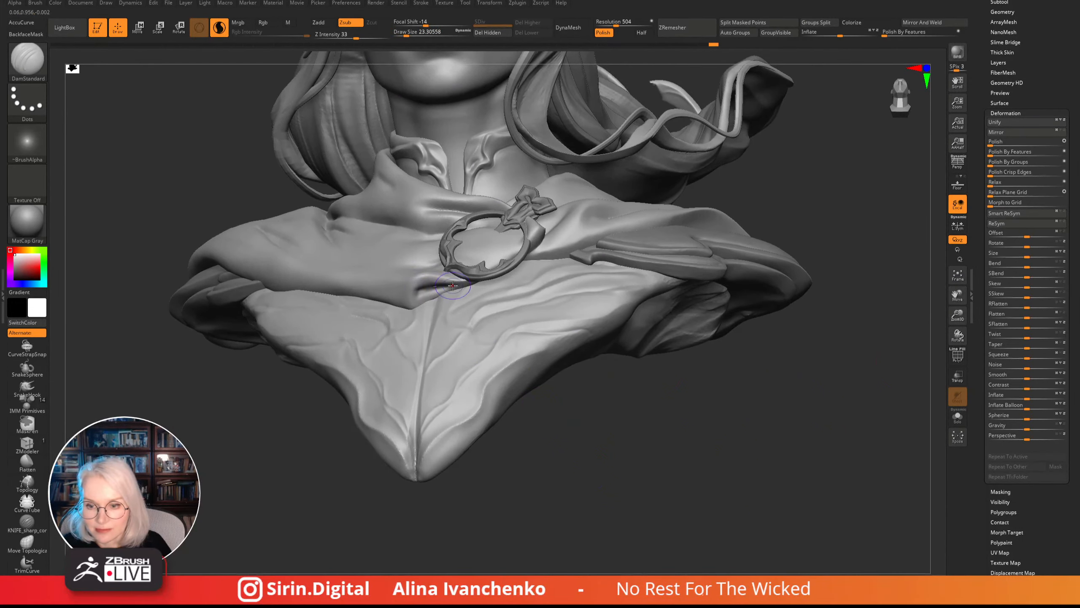
mouse_move(452, 286)
mouse_down()
mouse_move(412, 299)
mouse_move(451, 290)
mouse_up()
drag(563, 418, 579, 496)
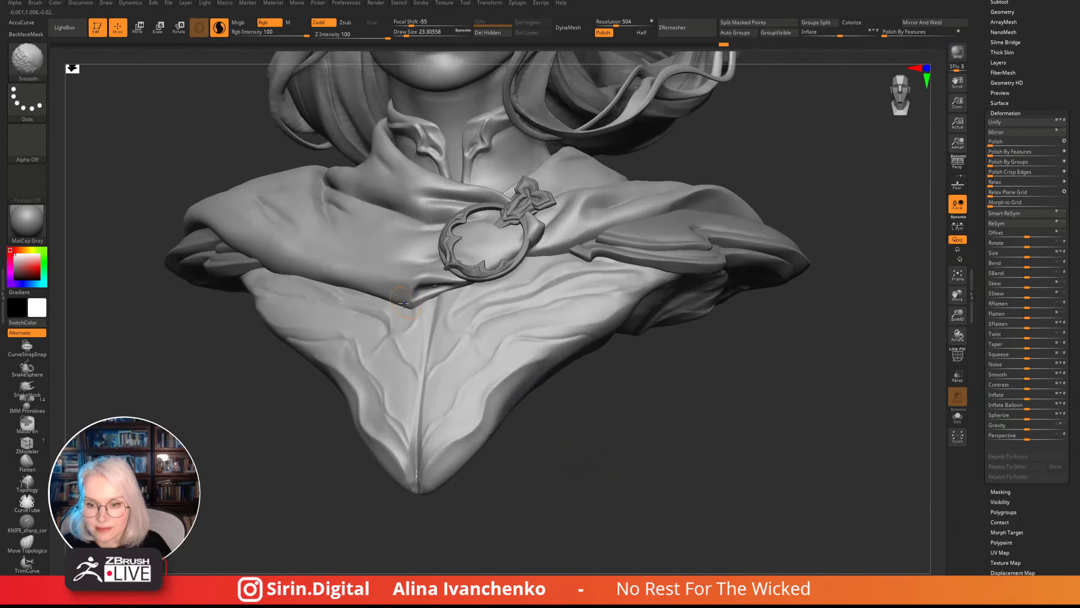
drag(630, 444, 641, 492)
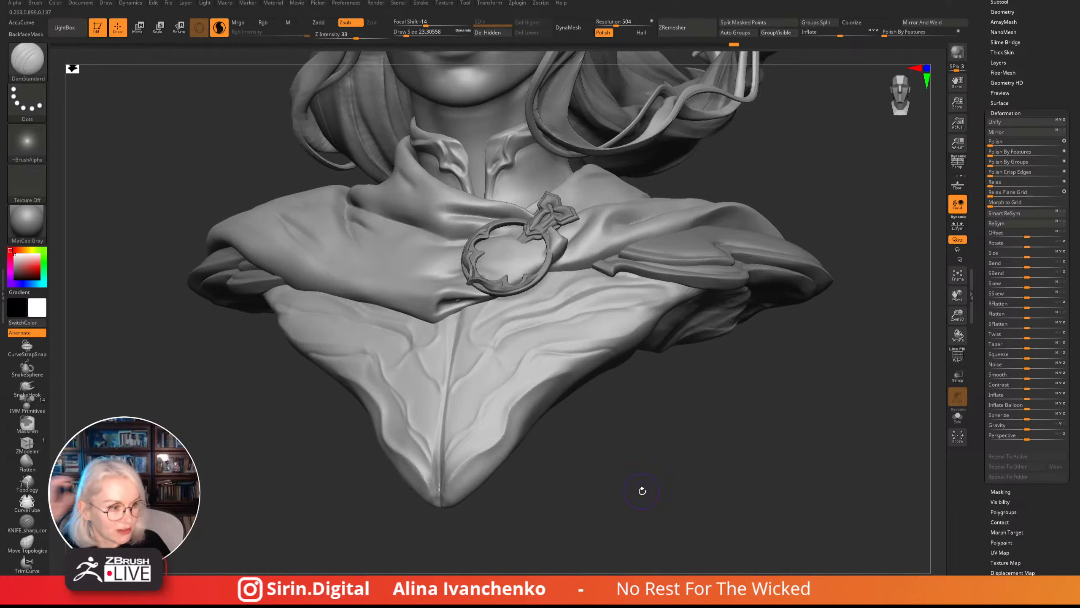
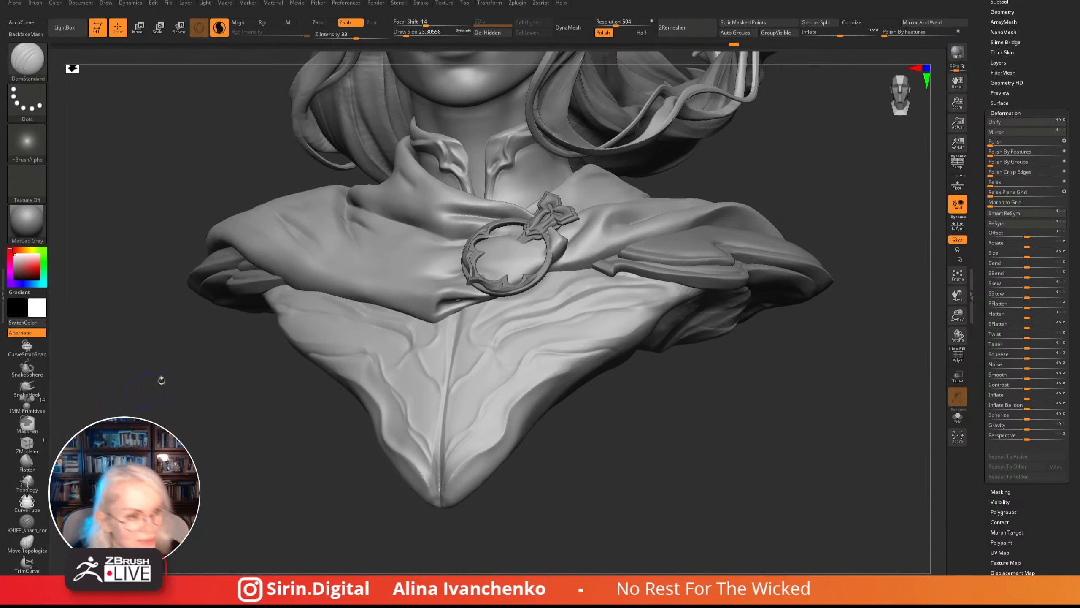
- Check the bust from below and the front, and make the windblown hair piece Extract7 the active subtool
mouse_move(268, 448)
mouse_down()
mouse_move(665, 487)
mouse_move(660, 497)
mouse_move(375, 332)
mouse_move(406, 338)
mouse_up()
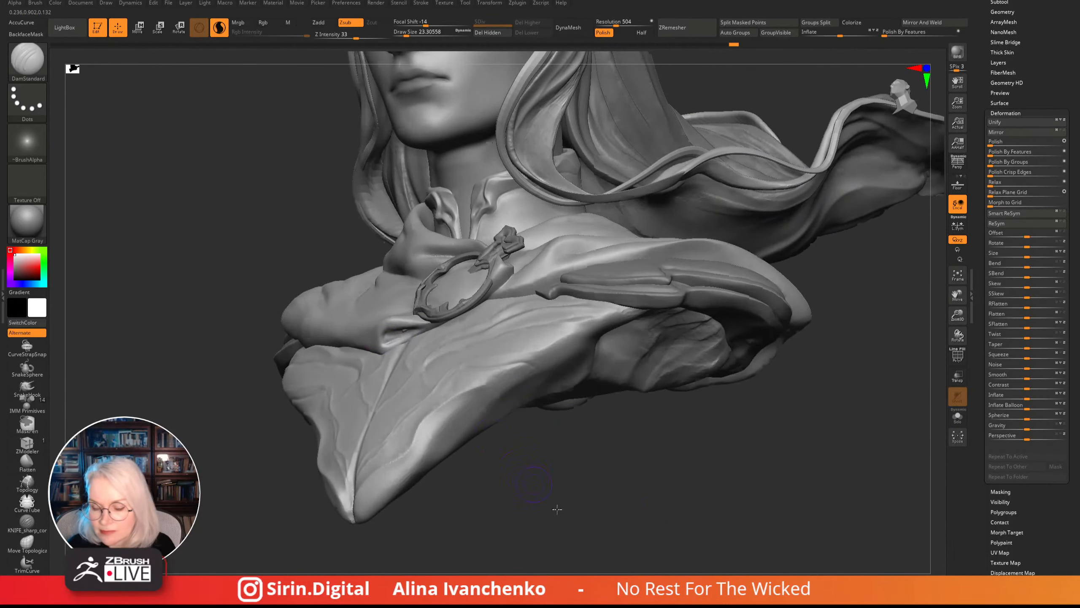
shift+drag(557, 509, 689, 472)
drag(960, 316, 953, 259)
mouse_move(531, 391)
alt+mouse_down()
mouse_move(575, 440)
mouse_move(564, 474)
alt+mouse_up()
alt+click(514, 289)
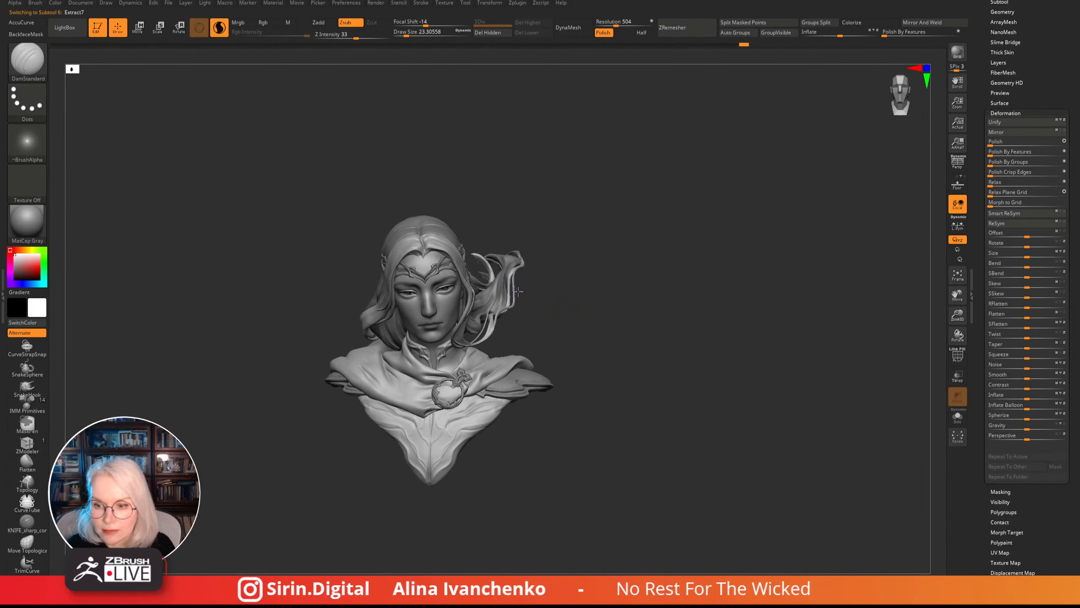
drag(551, 296, 550, 336)
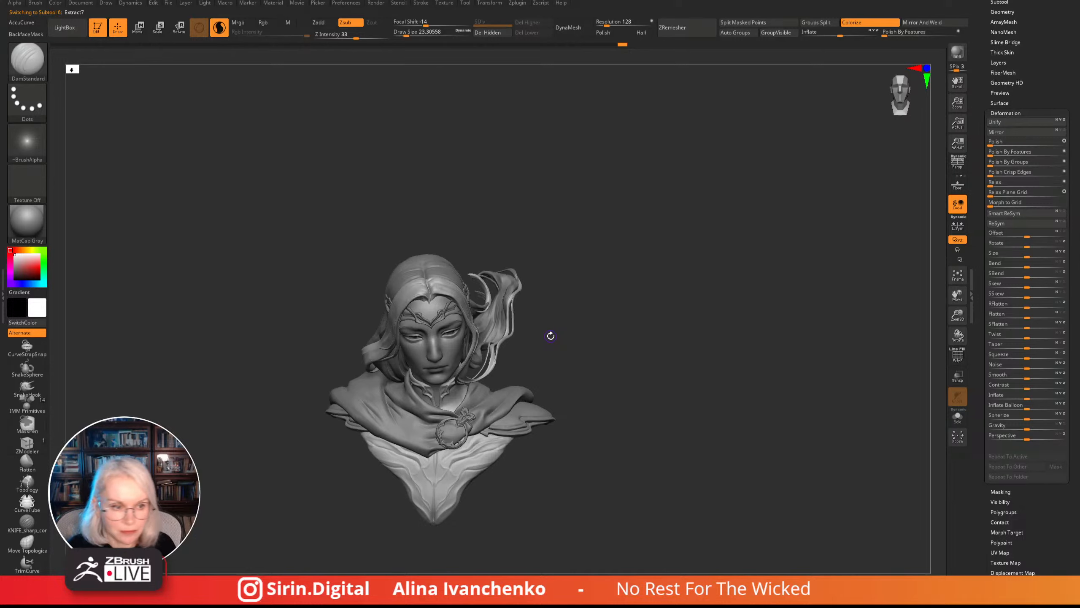
drag(662, 293, 653, 325)
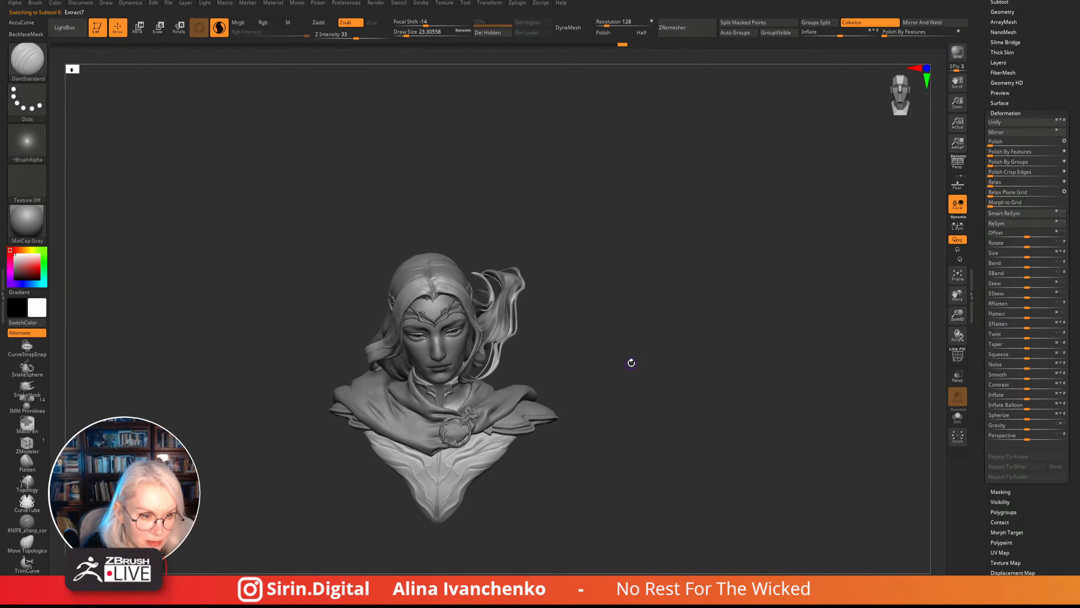
drag(632, 363, 640, 344)
drag(958, 316, 951, 370)
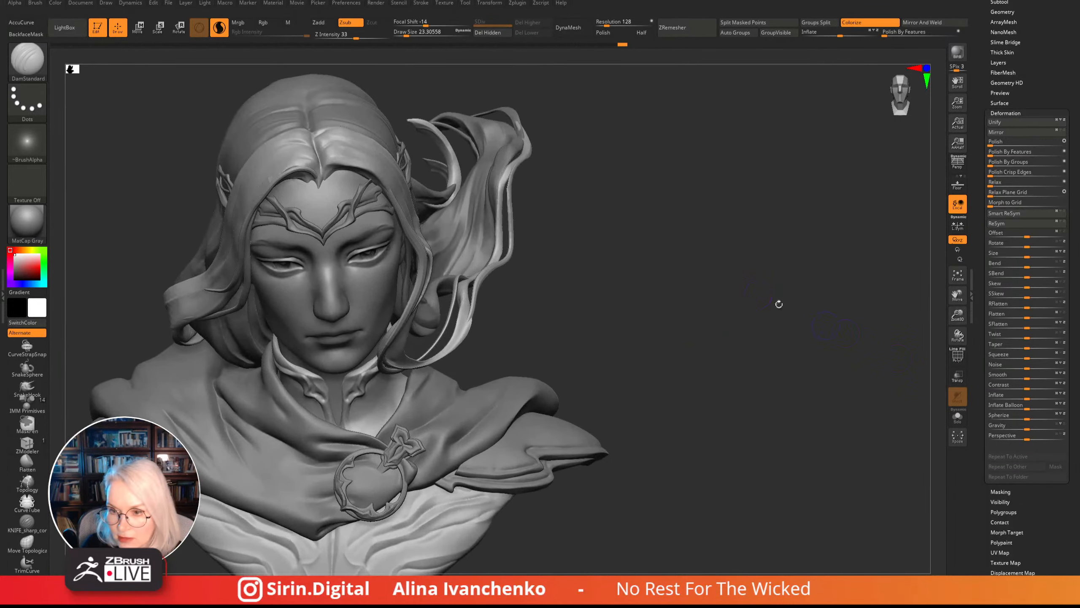
- Set the Move brush to a draw size of about 119.8 and push the outer edge of the windblown hair inward
alt+drag(581, 232, 579, 245)
key(b)
key(m)
key(v)
click(412, 36)
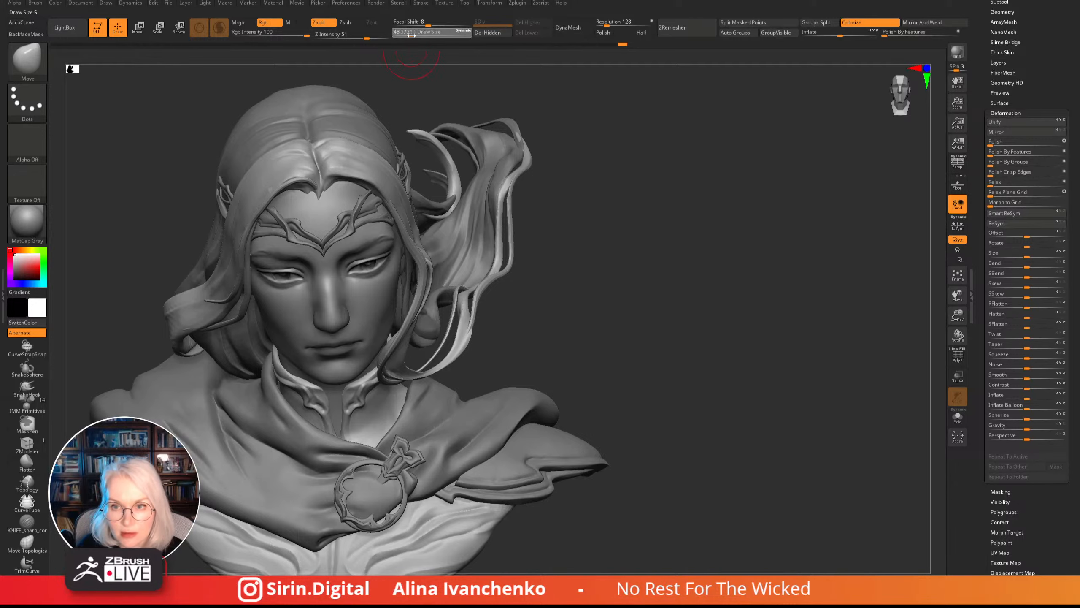
drag(411, 36, 420, 36)
drag(515, 265, 497, 263)
mouse_move(591, 273)
mouse_down()
mouse_move(506, 275)
mouse_move(614, 316)
mouse_move(638, 353)
mouse_up()
drag(513, 258, 503, 255)
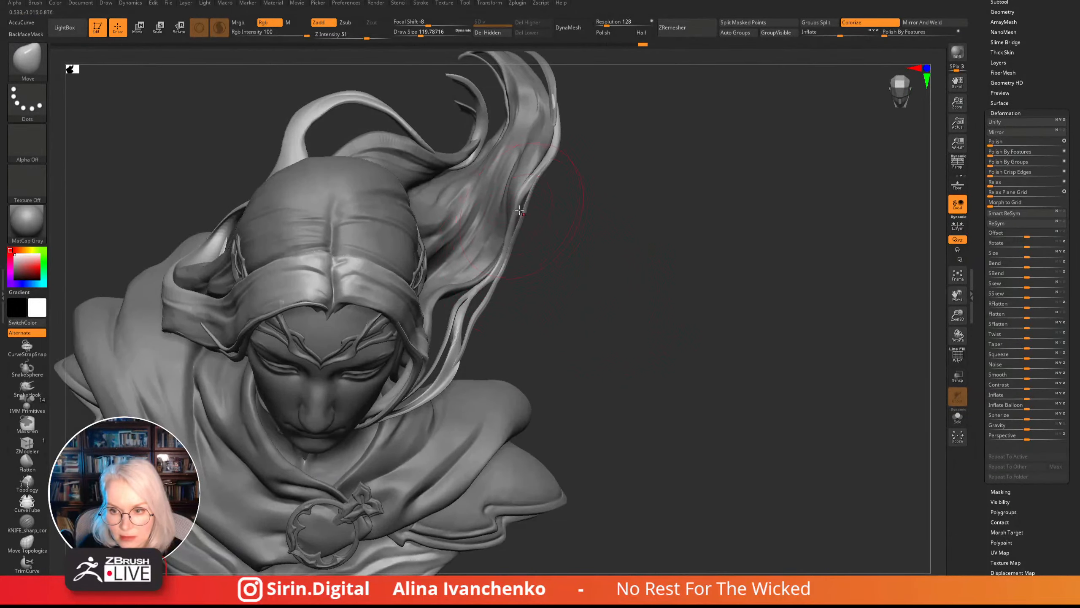
- Reshape the upper sweep of the windblown hair with the Move brush from above the head
mouse_move(520, 210)
mouse_down()
mouse_move(558, 163)
mouse_move(546, 165)
mouse_up()
drag(610, 179, 546, 100)
mouse_move(560, 147)
mouse_down()
mouse_move(644, 217)
mouse_move(579, 183)
mouse_up()
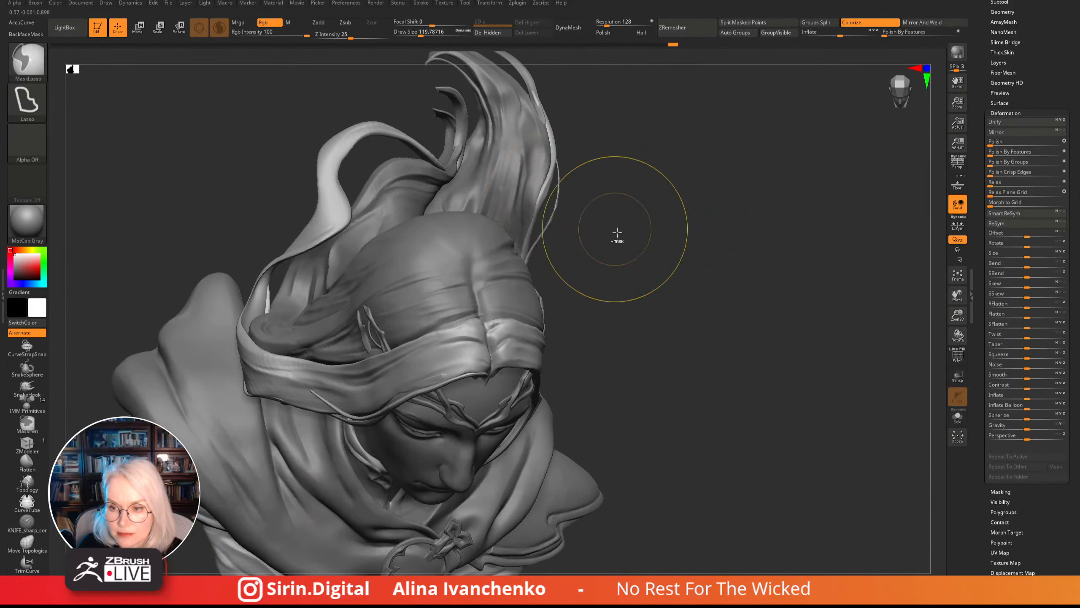
drag(616, 232, 603, 272)
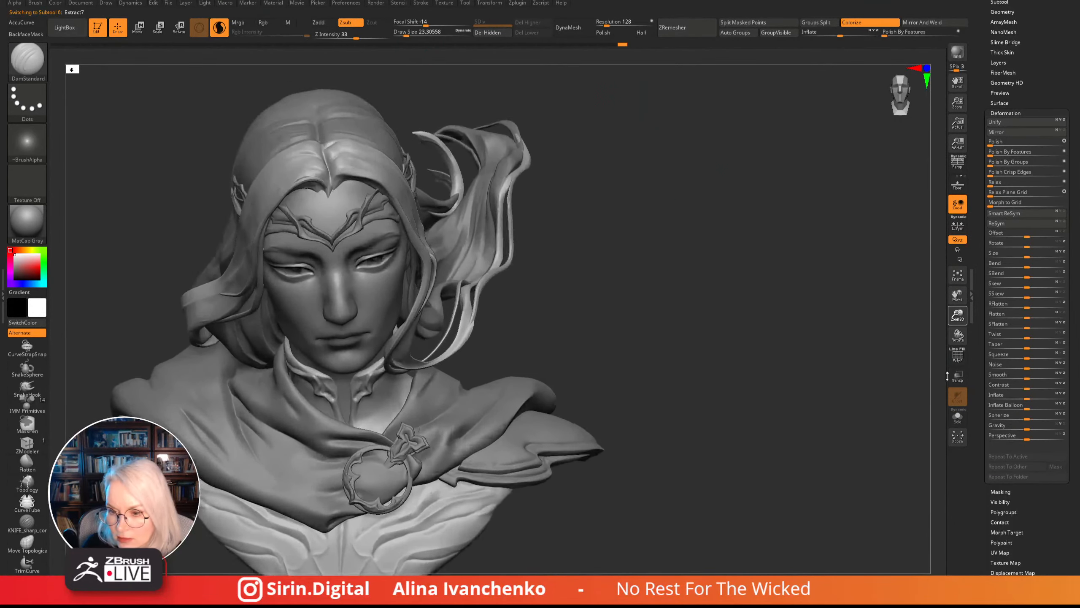
- Push the outer edge of the windblown hair toward the head from the front and above, using Move at a draw size of about 119.8
drag(948, 376, 947, 384)
alt+drag(578, 237, 578, 247)
key(b)
key(m)
key(v)
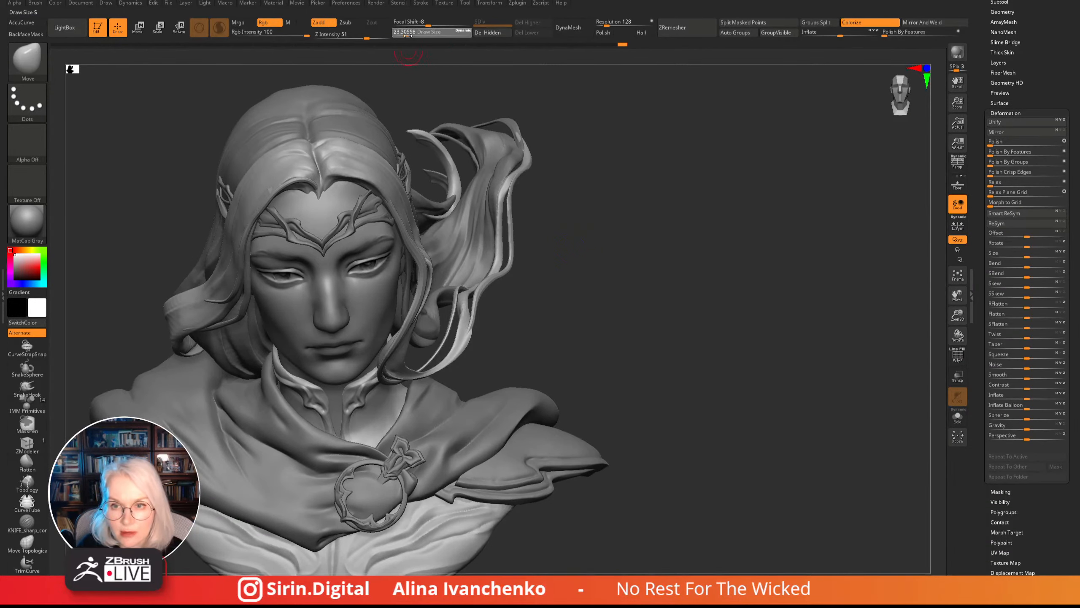
drag(416, 36, 421, 36)
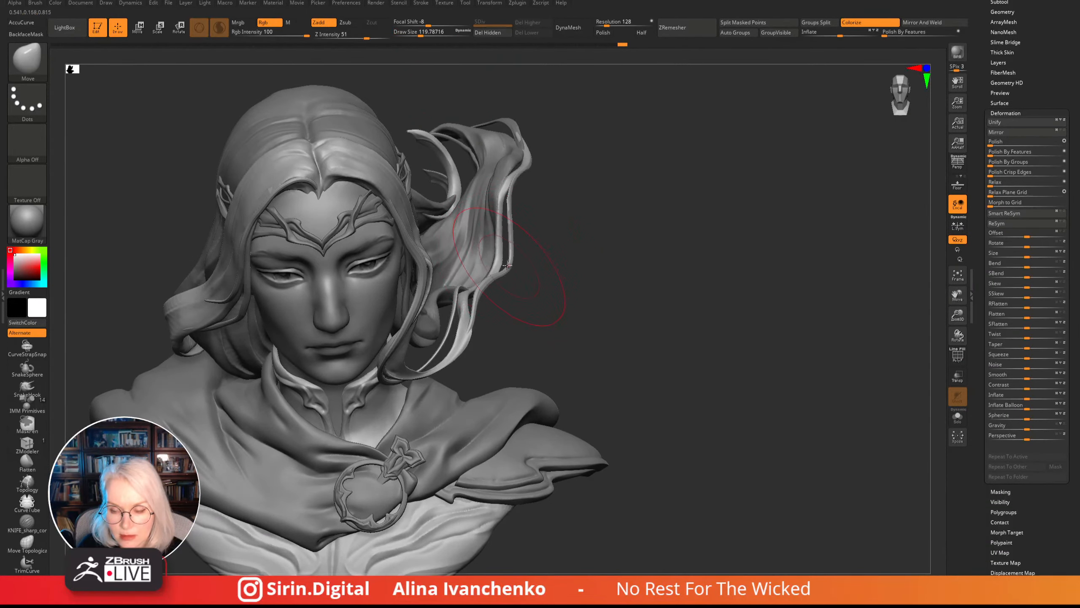
drag(514, 256, 505, 255)
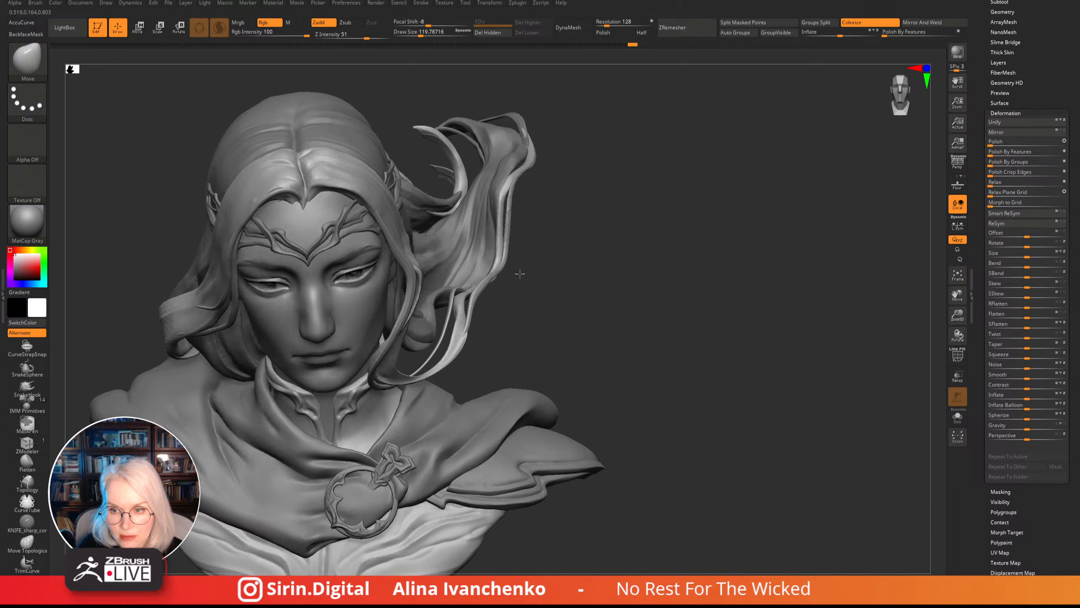
drag(520, 273, 520, 252)
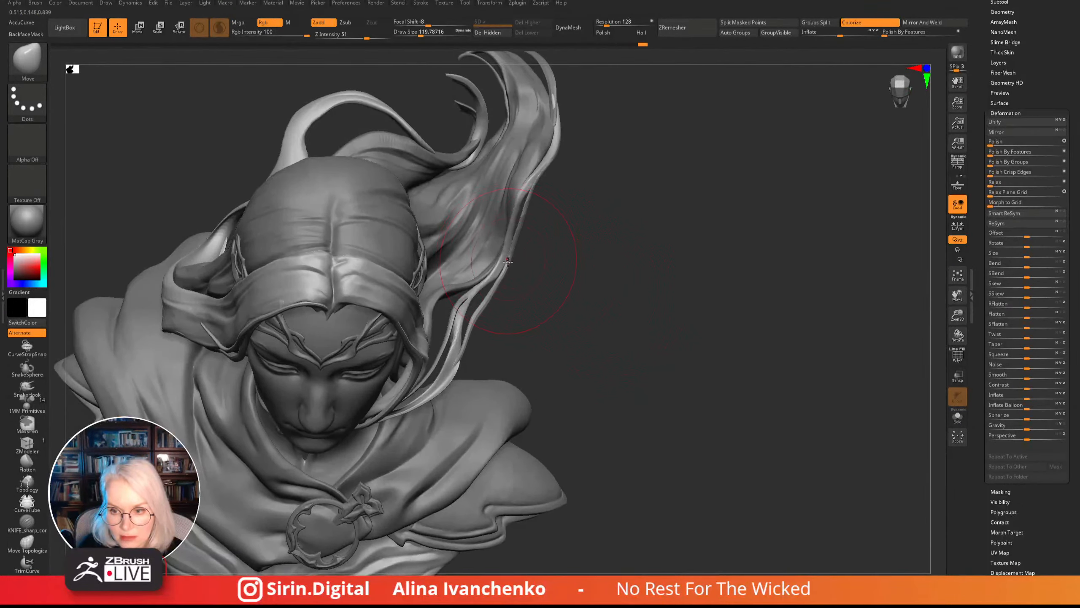
drag(507, 260, 516, 189)
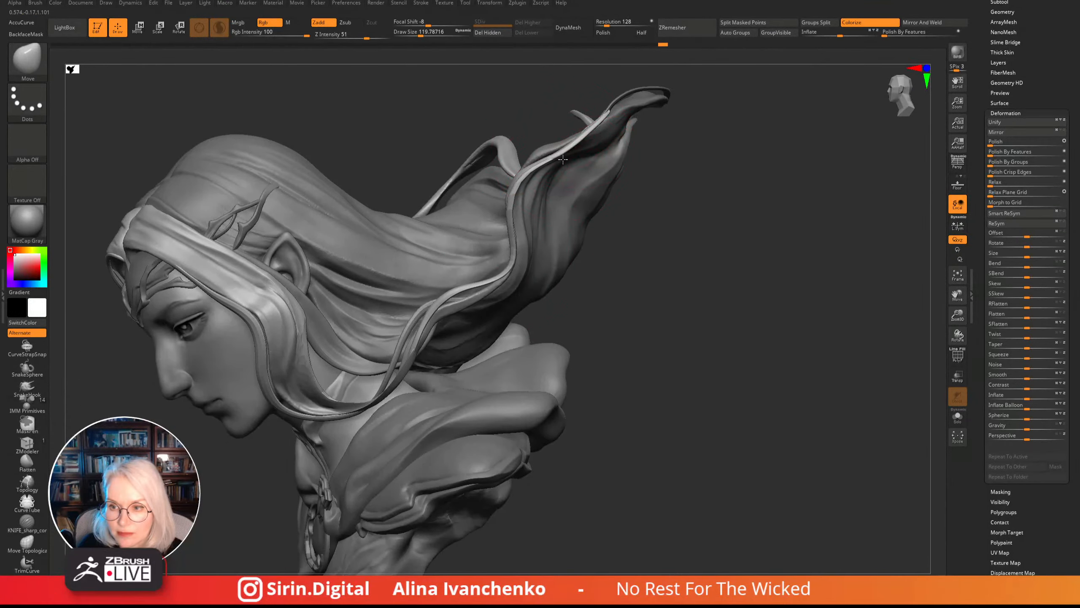
- Refine the wavy outer edge of the windblown hair with the Move brush at a draw size of about 62
drag(562, 159, 468, 128)
drag(420, 34, 410, 34)
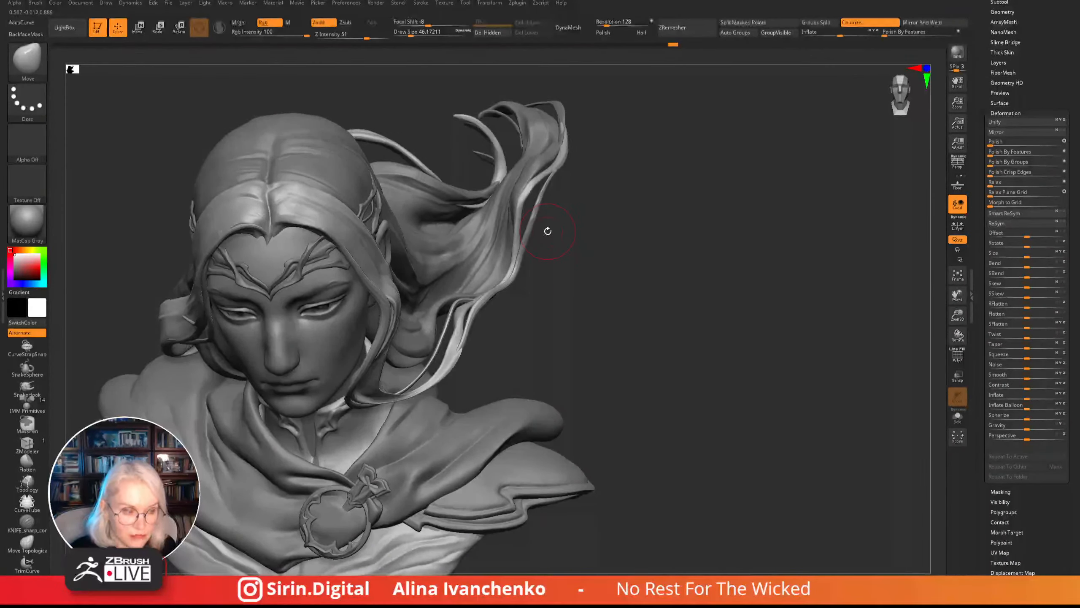
mouse_move(586, 280)
mouse_down()
mouse_move(584, 224)
mouse_move(569, 288)
mouse_move(554, 296)
mouse_move(552, 259)
mouse_move(523, 237)
mouse_up()
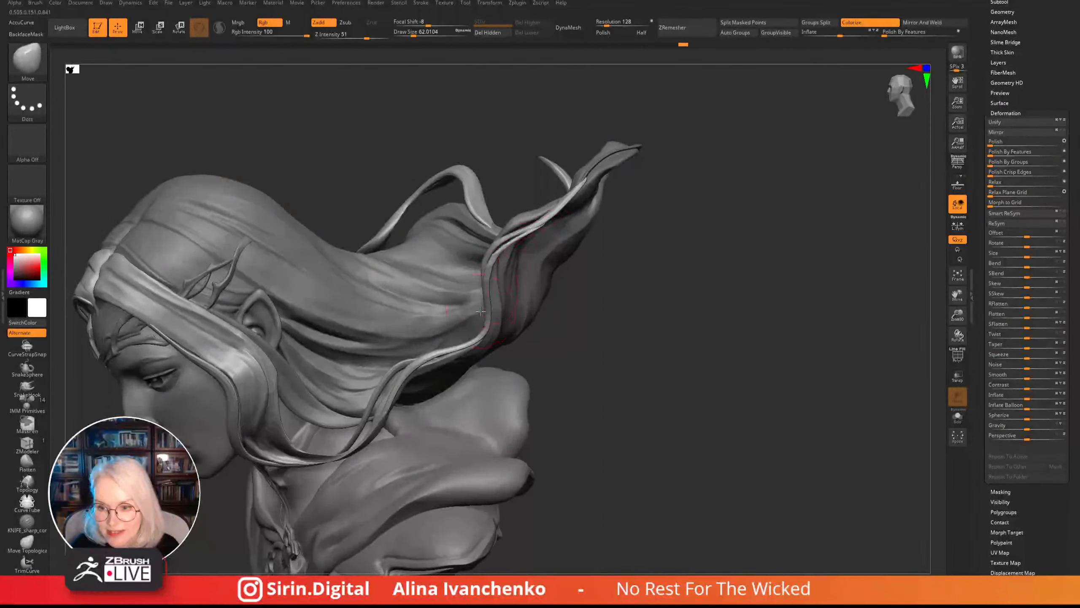
drag(489, 286, 494, 284)
mouse_move(563, 308)
mouse_down()
mouse_move(595, 304)
mouse_move(589, 270)
mouse_up()
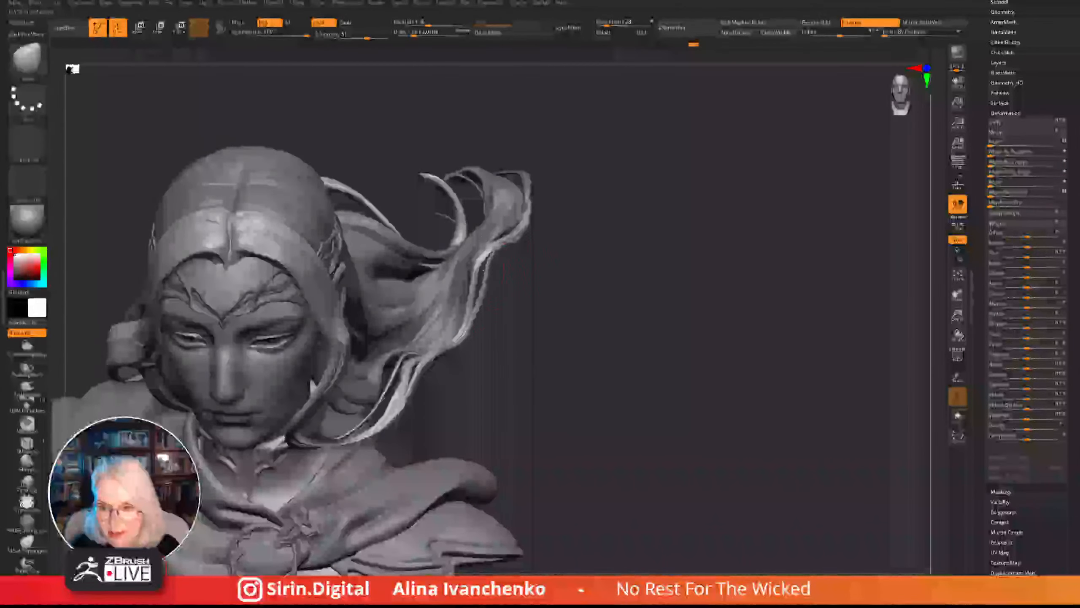
mouse_move(499, 300)
mouse_down()
mouse_move(538, 296)
mouse_move(603, 266)
mouse_up()
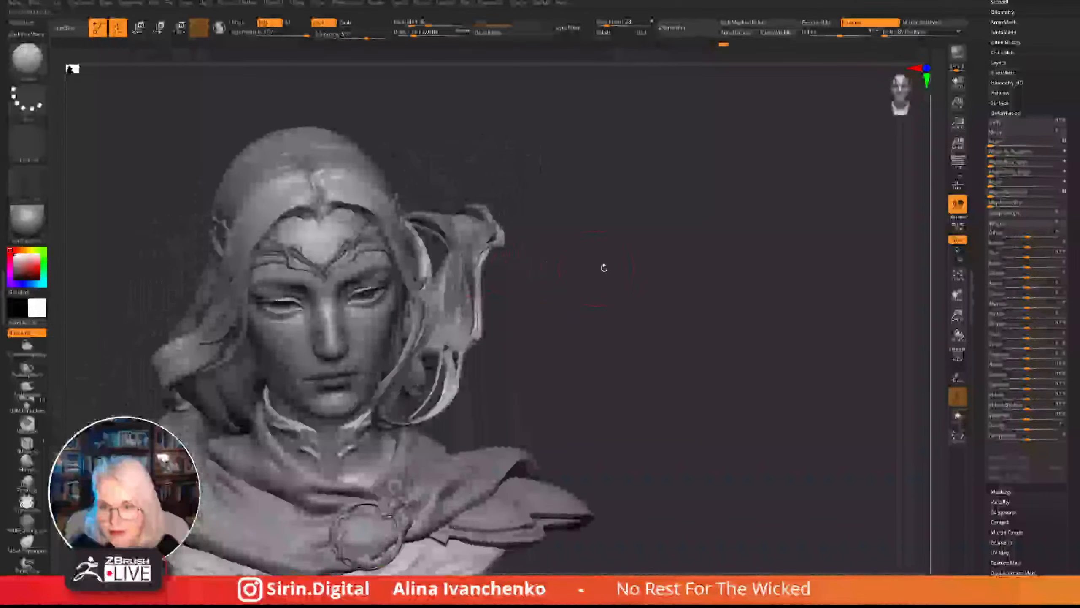
- Examine the full bust's silhouette from a distance and from several angles
drag(958, 315, 953, 243)
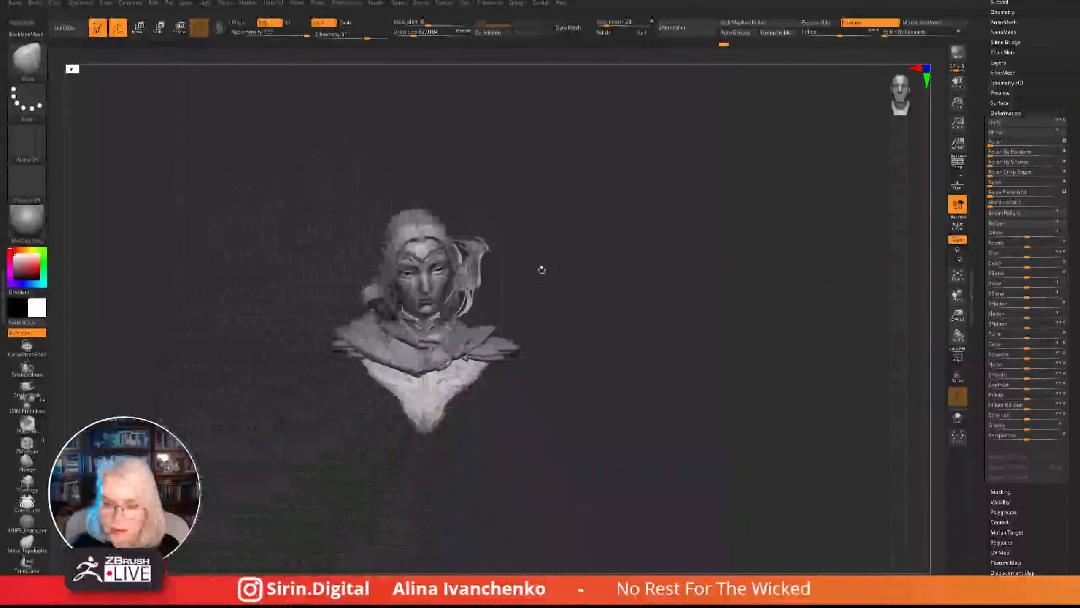
mouse_move(543, 270)
alt+mouse_down()
mouse_move(549, 324)
mouse_move(509, 338)
mouse_move(528, 355)
mouse_move(633, 302)
alt+mouse_up()
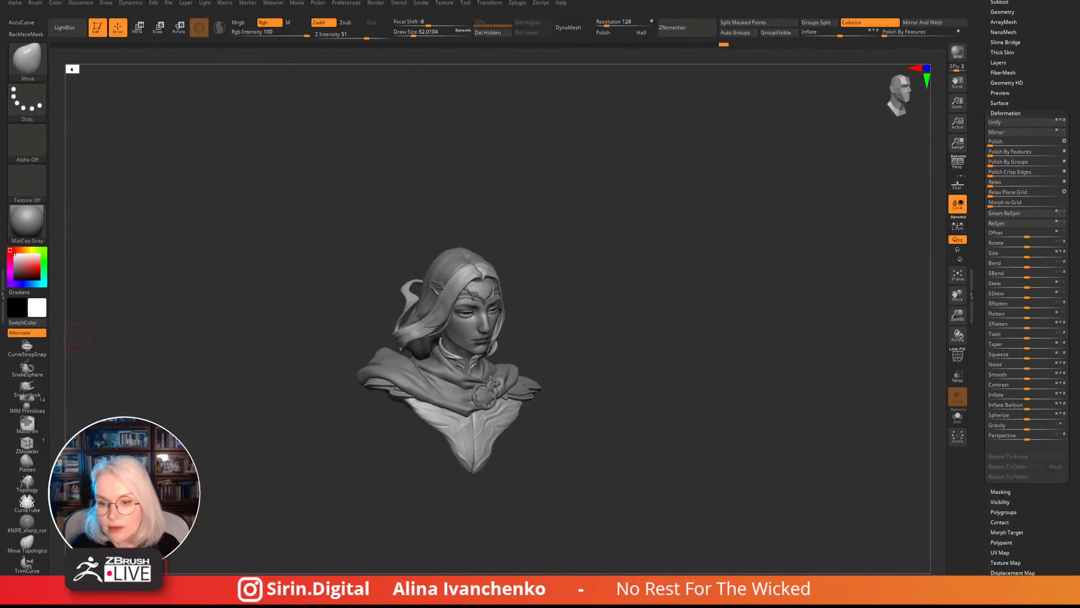
mouse_move(617, 264)
mouse_down()
mouse_move(567, 318)
mouse_move(577, 327)
mouse_move(482, 343)
mouse_up()
drag(395, 469, 391, 391)
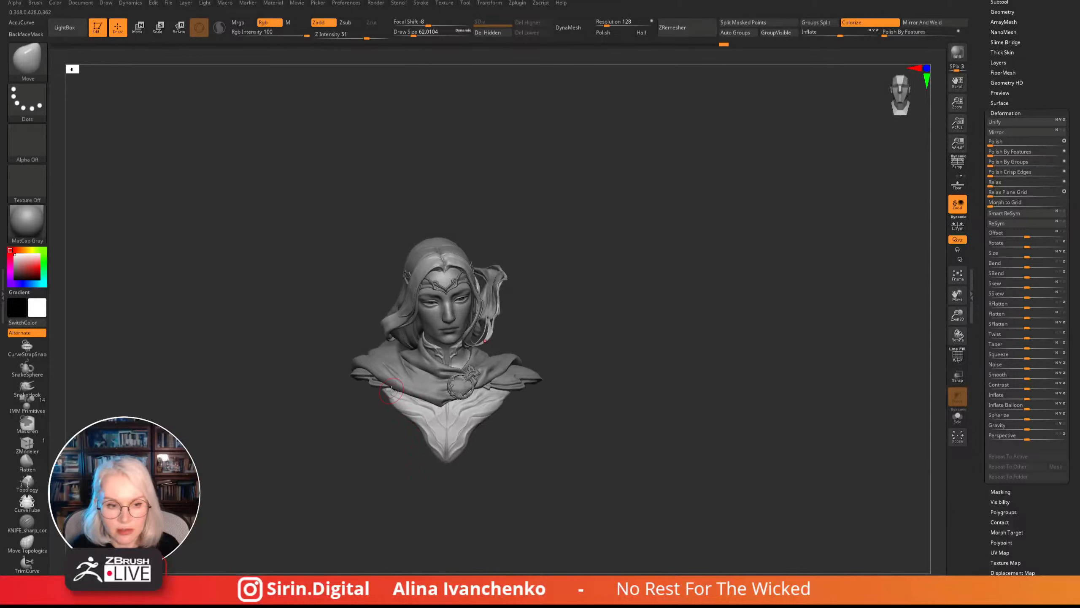
alt+drag(743, 234, 743, 239)
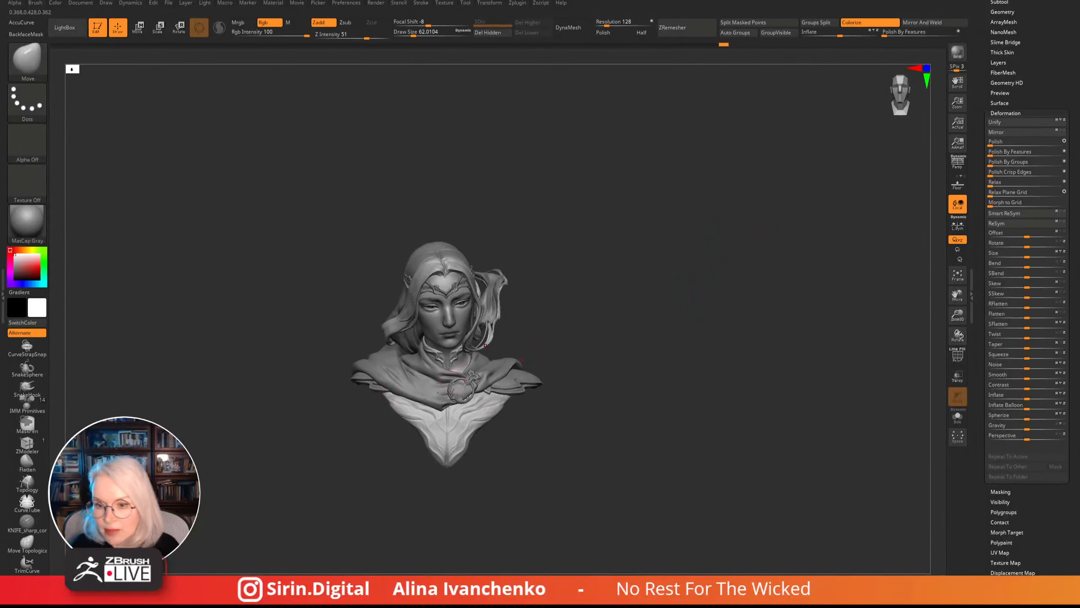
mouse_move(660, 352)
mouse_down()
mouse_move(653, 345)
mouse_move(406, 431)
mouse_up()
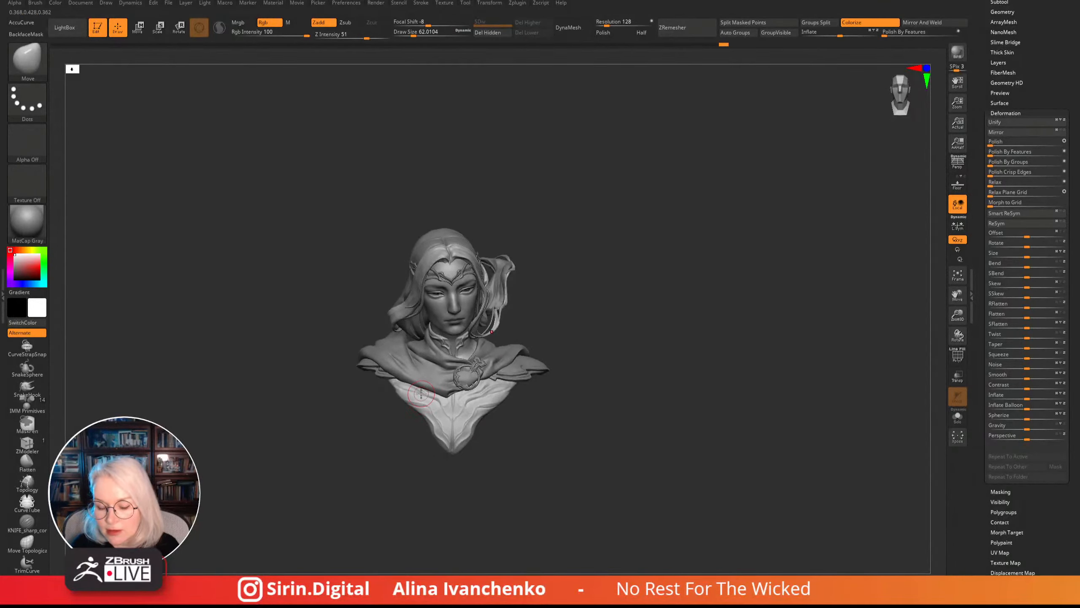
alt+drag(724, 323, 833, 325)
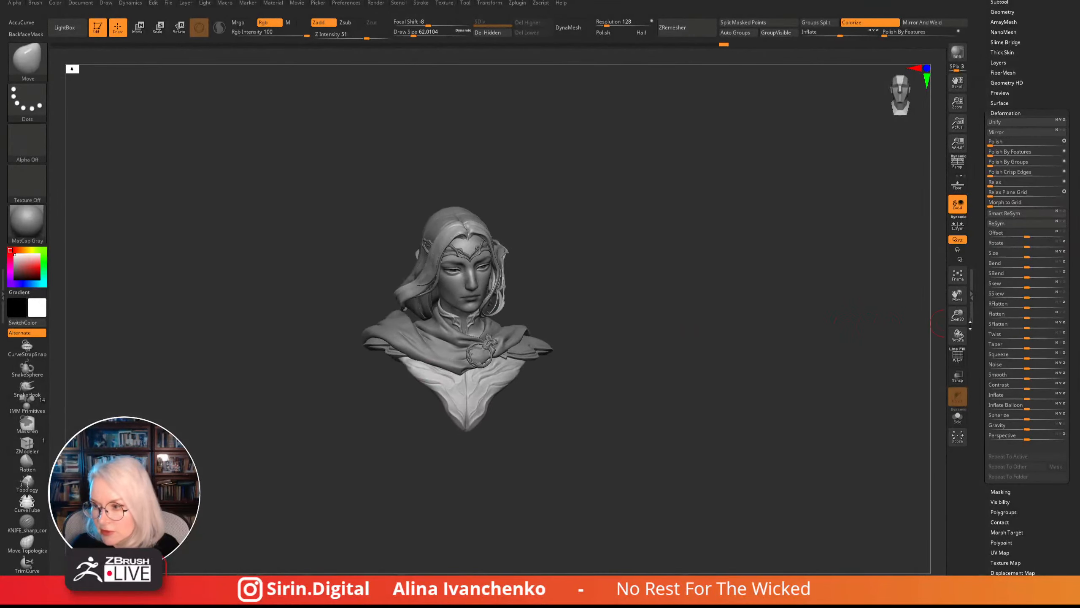
drag(957, 316, 958, 374)
alt+drag(593, 397, 652, 291)
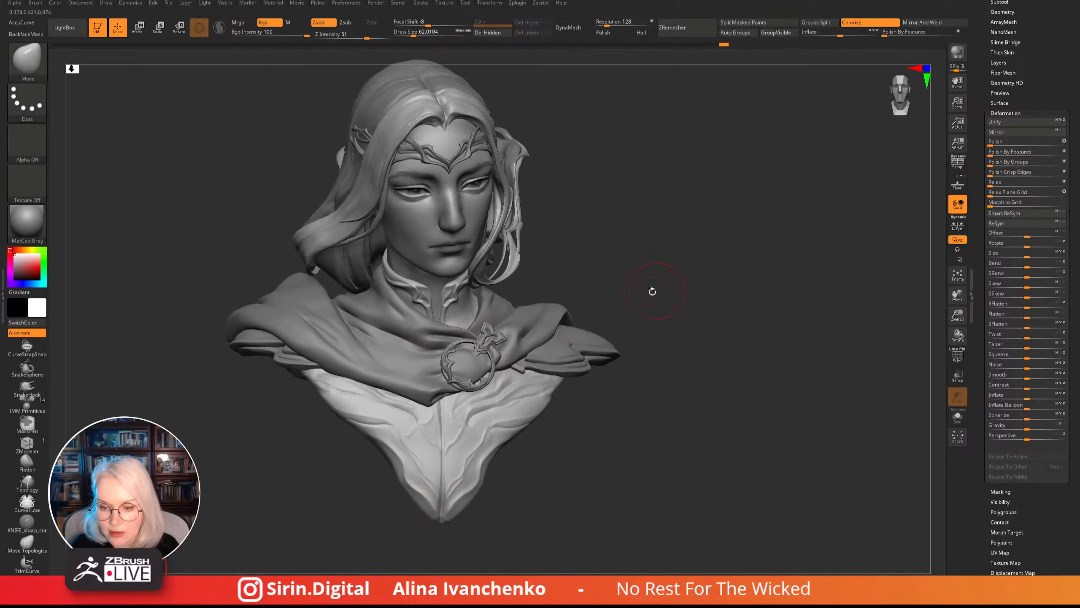
- Isolate the torso piece Extract9 and draw a diagonal strap across its chest with CurveStrapSnap at a draw size of about 32.7
alt+click(377, 384)
click(957, 416)
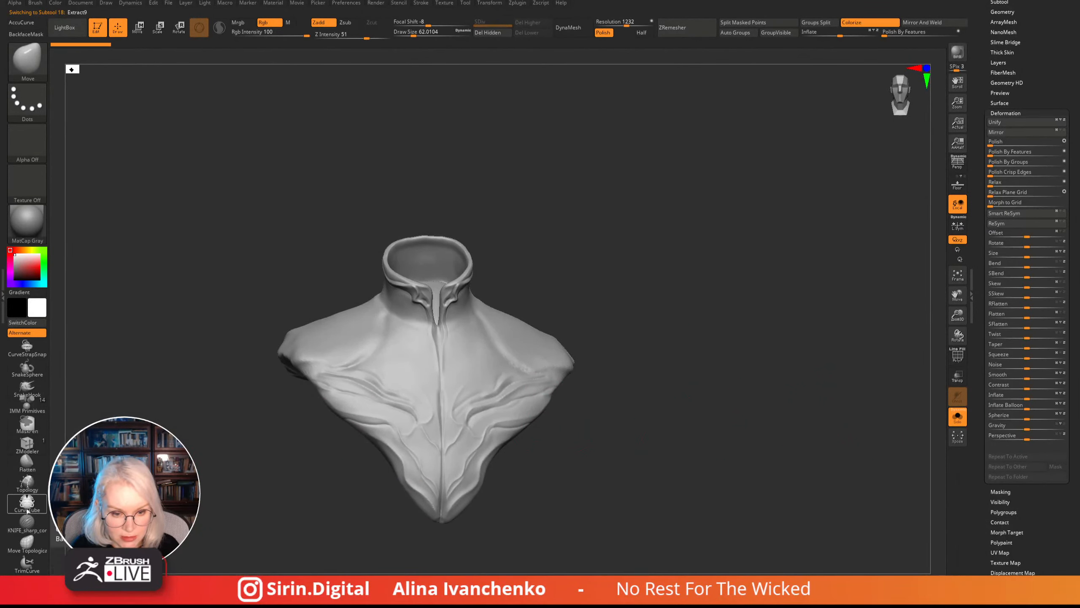
click(26, 345)
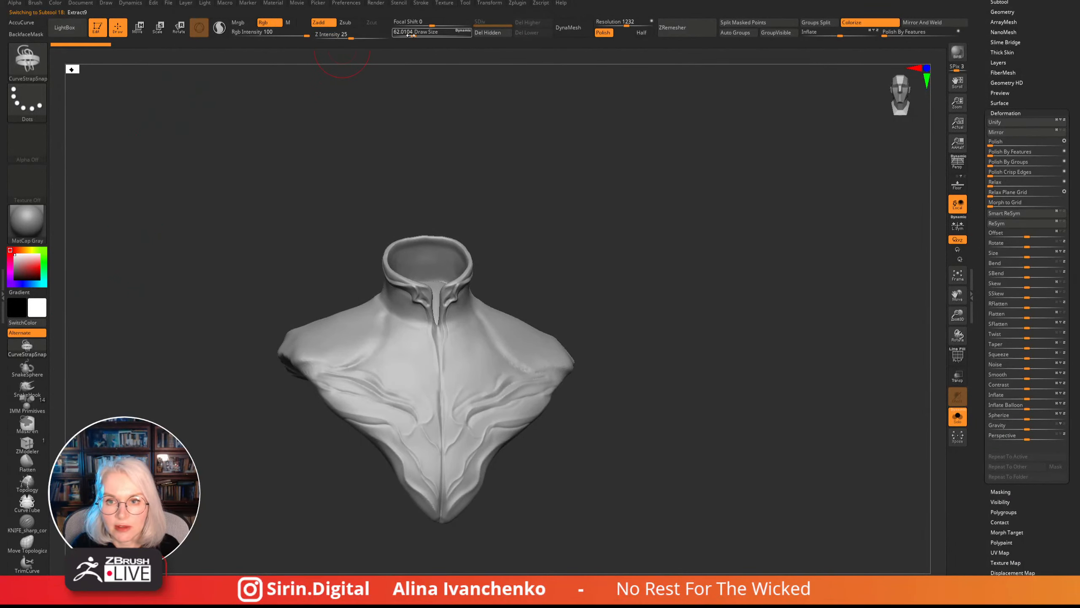
drag(411, 35, 407, 35)
mouse_move(556, 260)
alt+mouse_down()
mouse_move(578, 210)
mouse_move(572, 225)
alt+mouse_up()
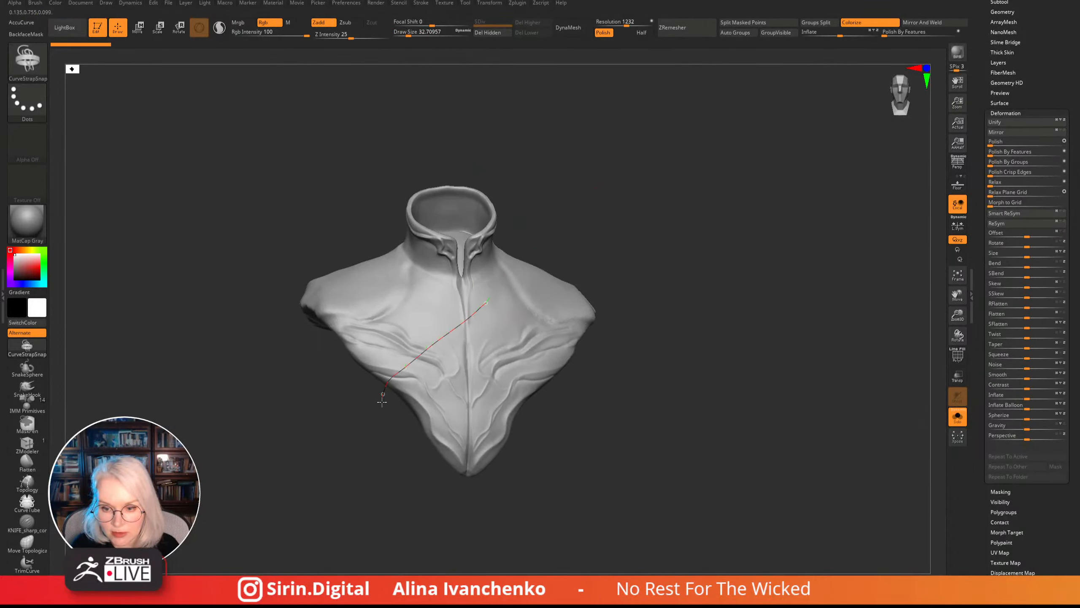
mouse_move(382, 401)
mouse_down()
mouse_move(396, 456)
mouse_move(422, 434)
mouse_up()
- Adjust the chest strap's curve, extending its upper end past the torso's center line
mouse_move(552, 358)
mouse_down()
mouse_move(611, 348)
mouse_move(561, 357)
mouse_up()
ctrl+drag(574, 398, 589, 412)
ctrl+shift+click(449, 378)
drag(446, 386, 428, 391)
drag(641, 270, 661, 247)
drag(661, 247, 612, 321)
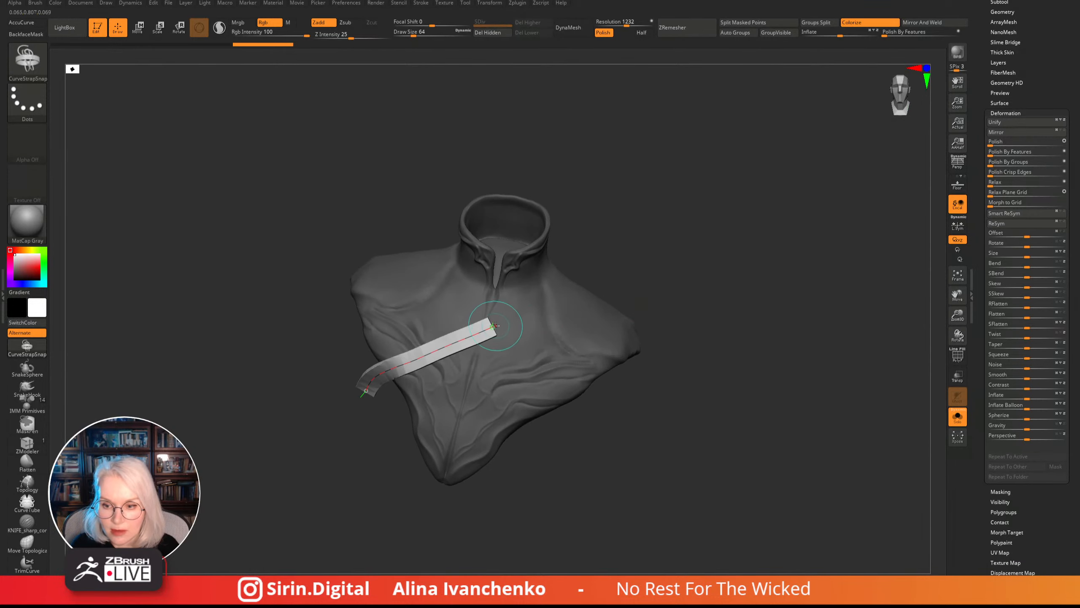
drag(495, 325, 525, 317)
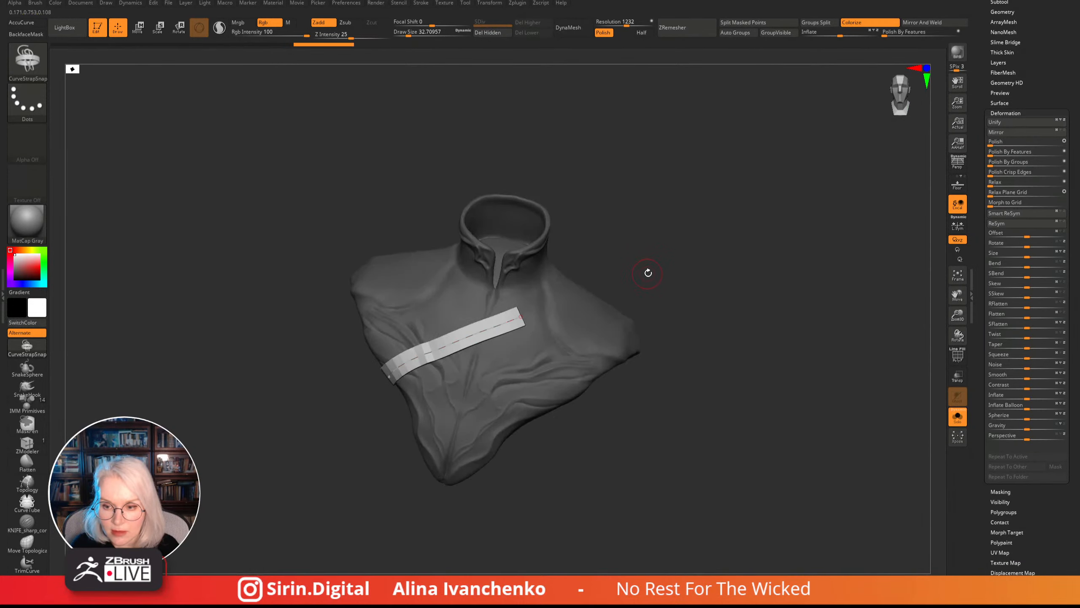
drag(648, 272, 658, 260)
- Narrow the chest strap with a draw size of about 18.5 and show the whole bust again
drag(434, 37, 423, 36)
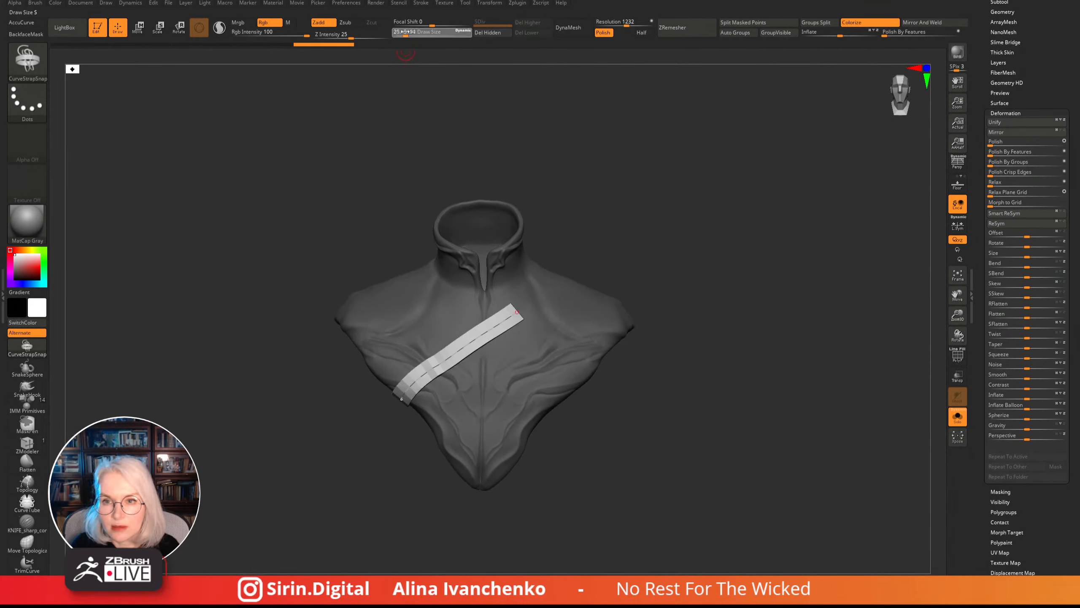
click(473, 340)
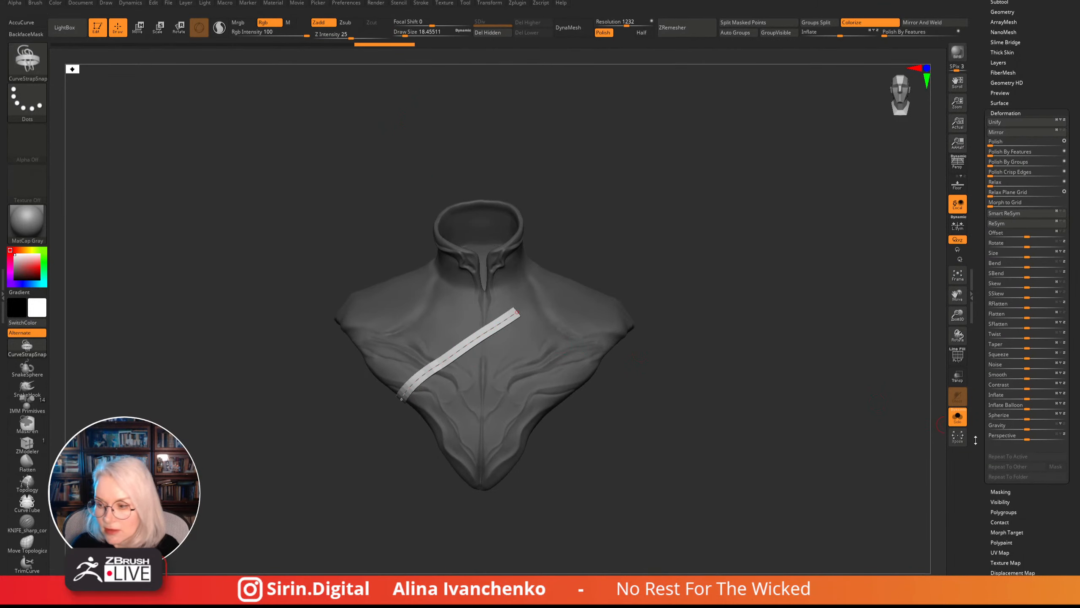
click(957, 416)
alt+drag(767, 210, 701, 213)
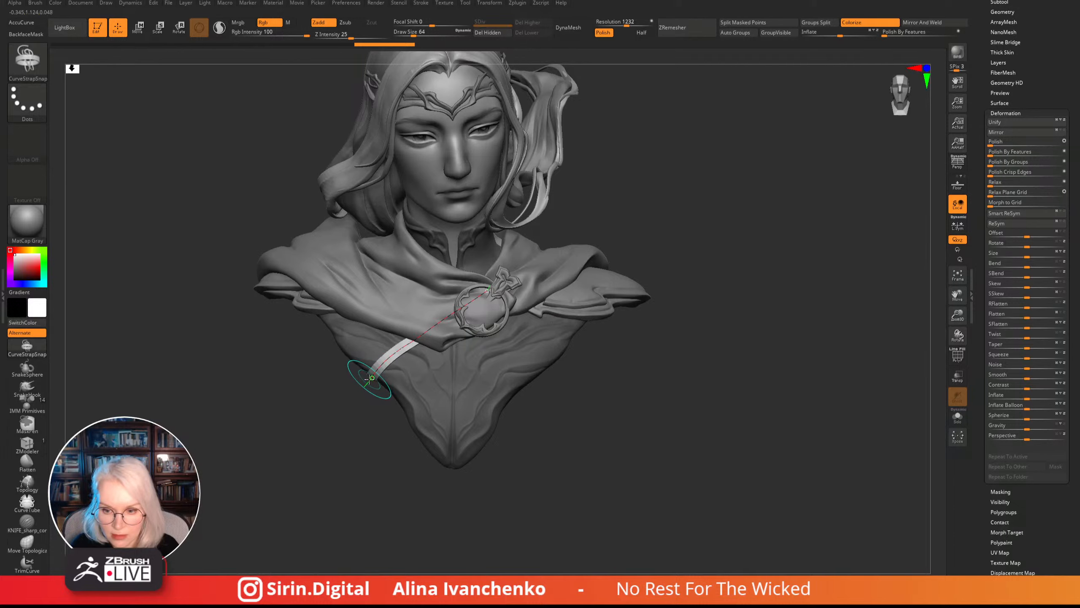
- Update the strap's width with a draw size of about 21.6 and finalize its curve
click(406, 34)
drag(406, 34, 406, 33)
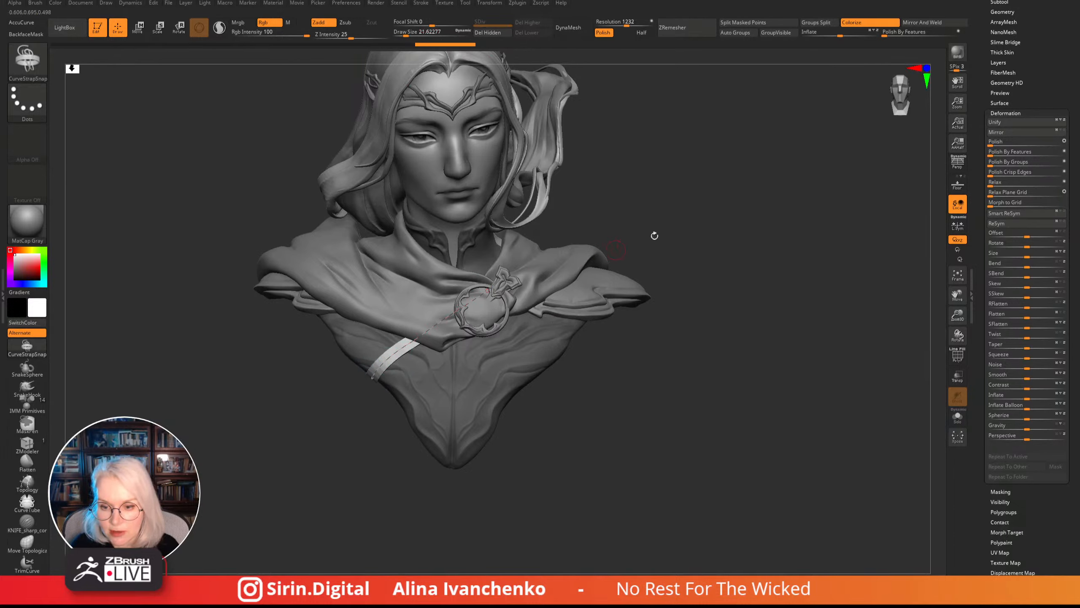
click(549, 353)
alt+drag(612, 406, 570, 494)
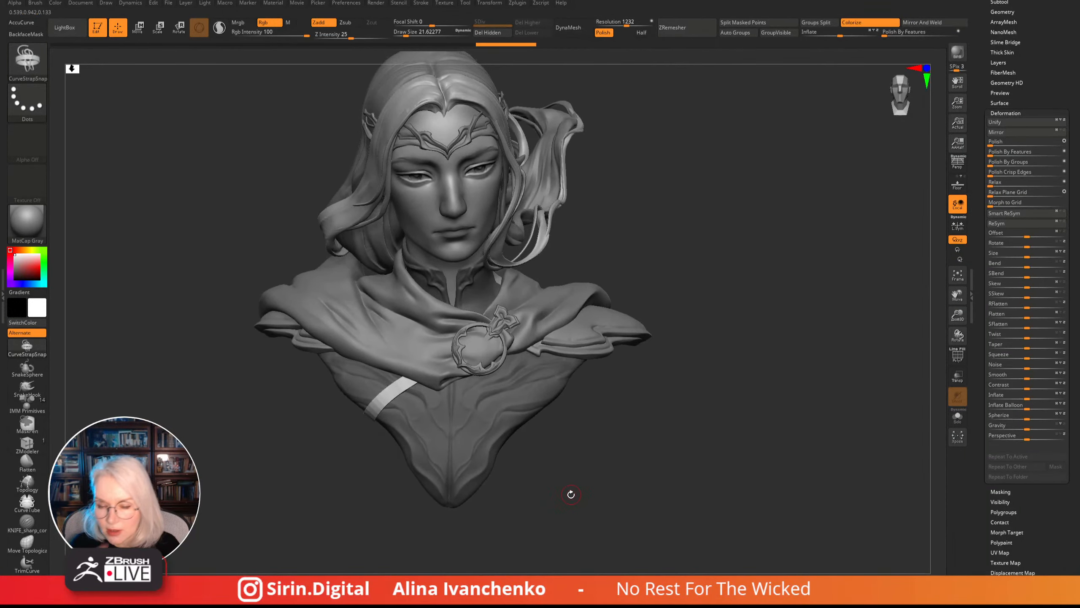
- Split the strap from the torso by its masked points, show its polyframe, and inflate the strap by 5
click(755, 22)
click(957, 355)
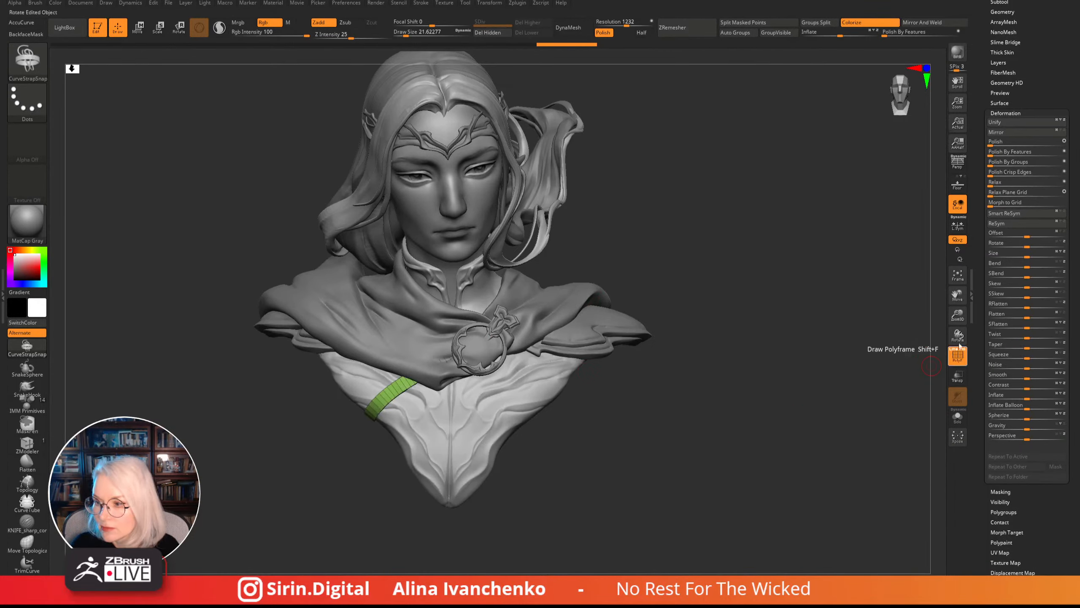
alt+drag(776, 315, 806, 394)
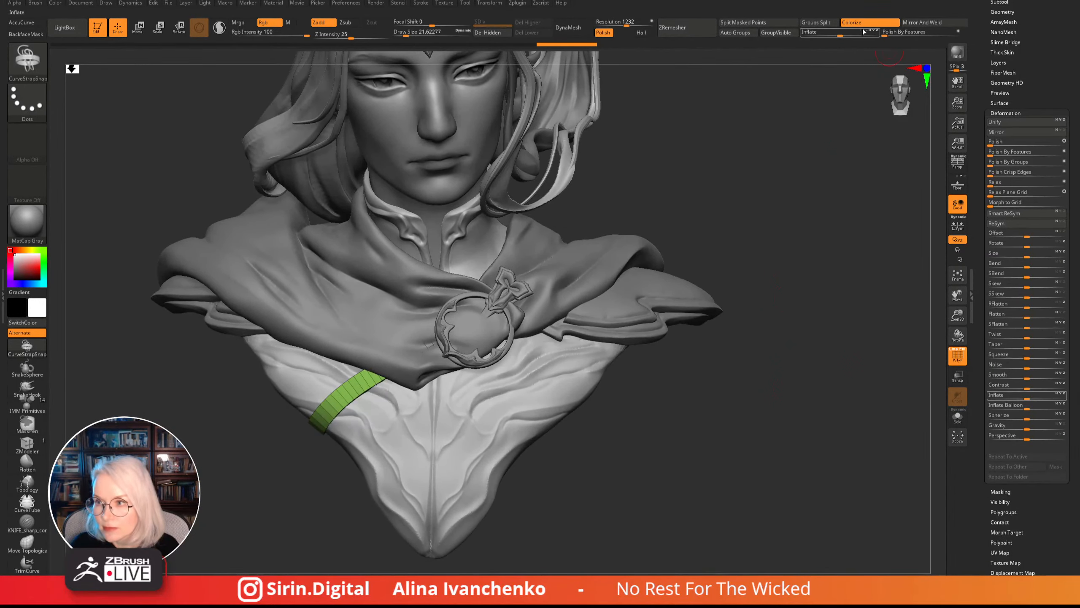
drag(835, 33, 842, 34)
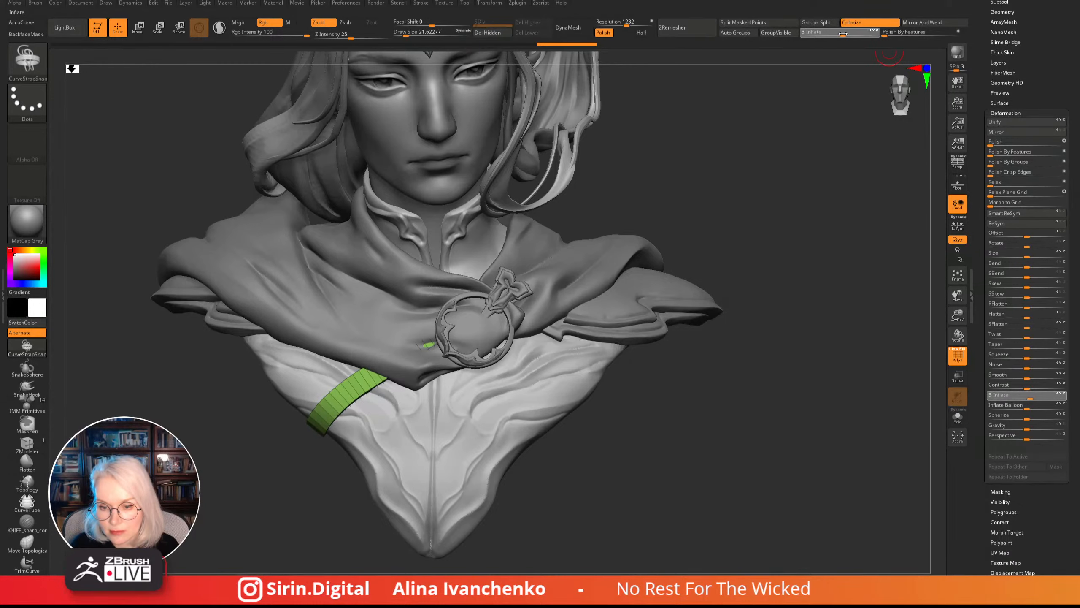
drag(774, 162, 756, 200)
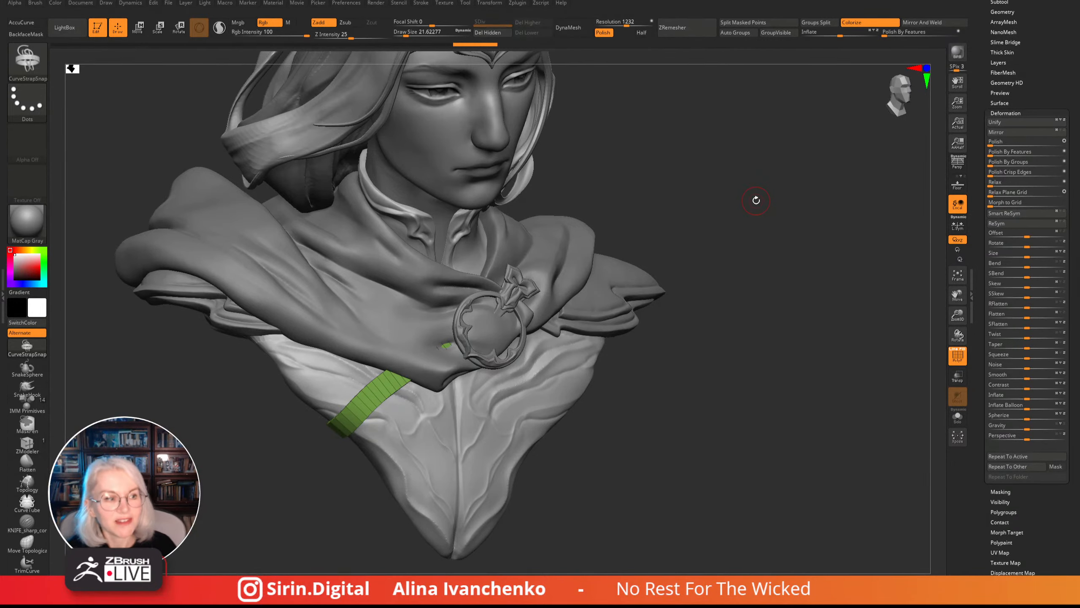
- Fit the strap's lower end around the side of the torso with the Move brush at a draw size of about 59.2
mouse_move(661, 452)
alt+mouse_down()
mouse_move(678, 442)
mouse_move(655, 458)
mouse_move(653, 485)
alt+mouse_up()
key(b)
key(m)
key(v)
drag(406, 36, 414, 35)
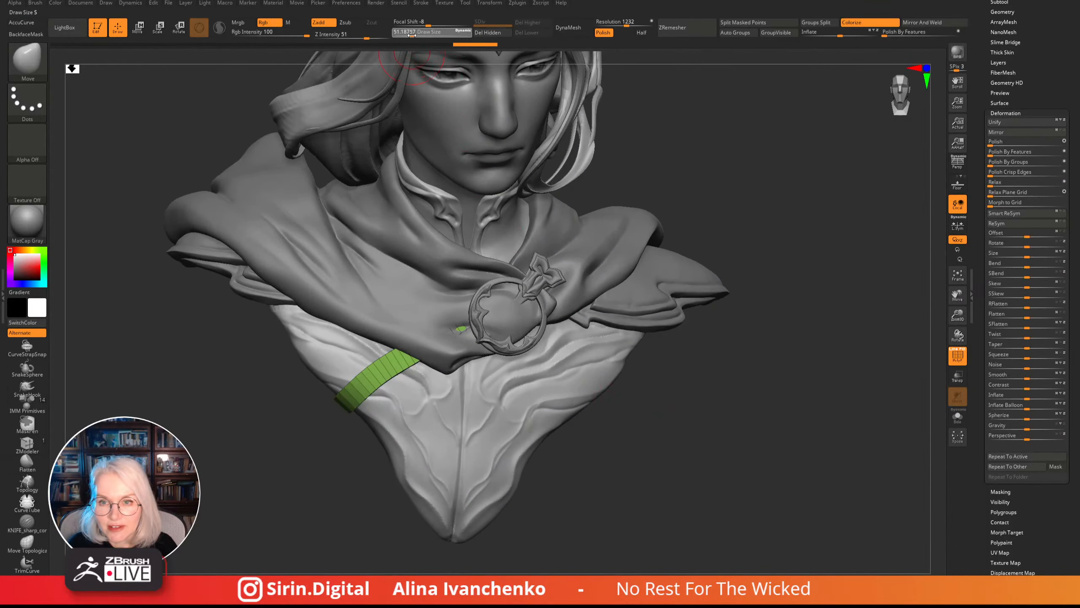
mouse_move(698, 148)
mouse_down()
mouse_move(712, 213)
mouse_move(621, 262)
mouse_up()
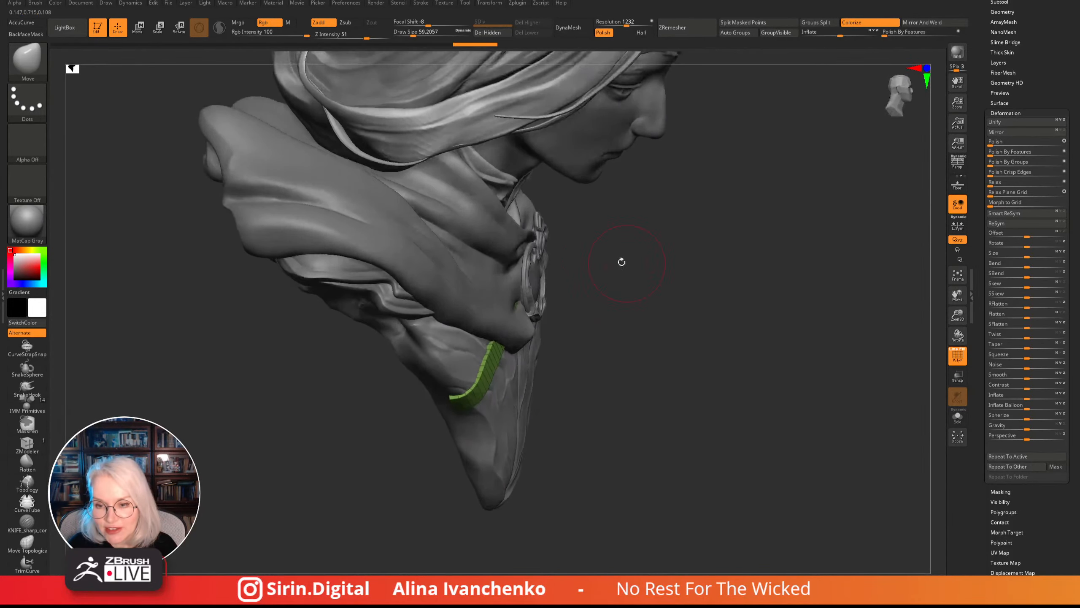
drag(596, 357, 655, 412)
drag(295, 370, 400, 305)
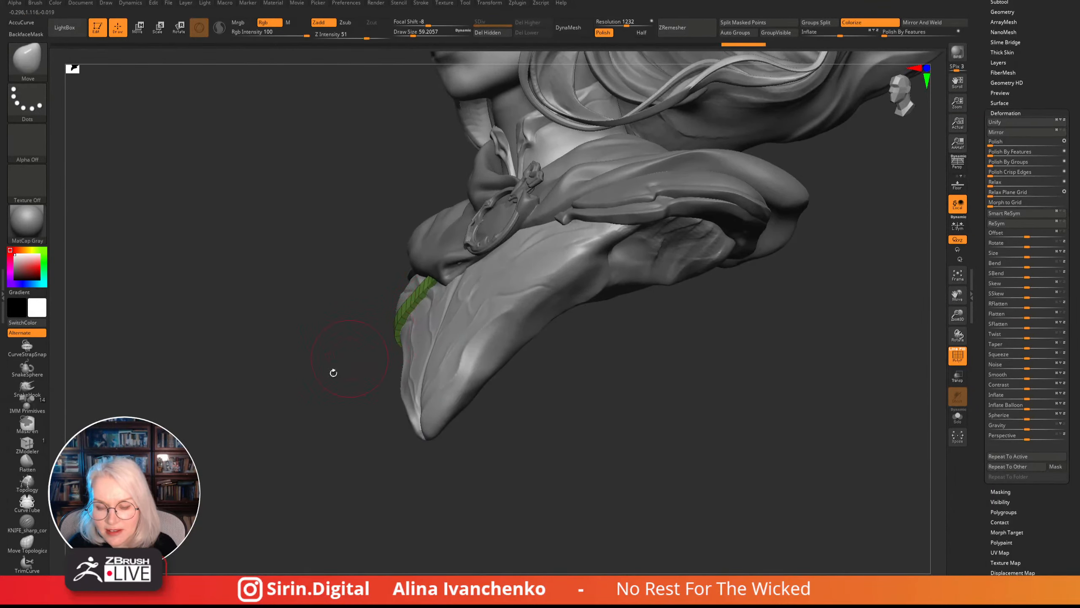
drag(332, 371, 539, 384)
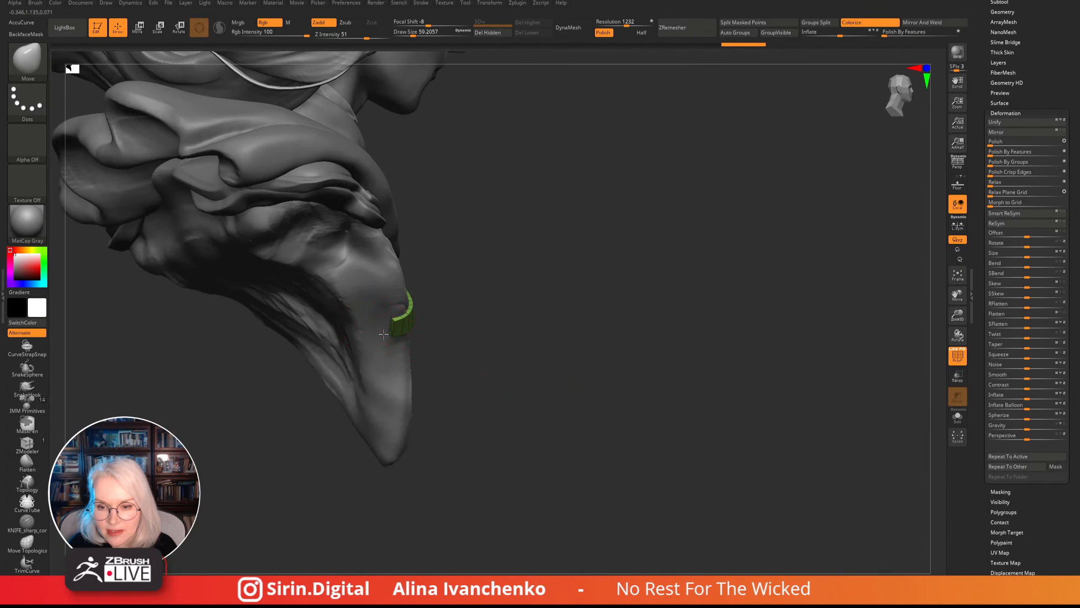
- Examine the strap across the chest armour from several angles, with and without its wireframe
drag(485, 347, 390, 340)
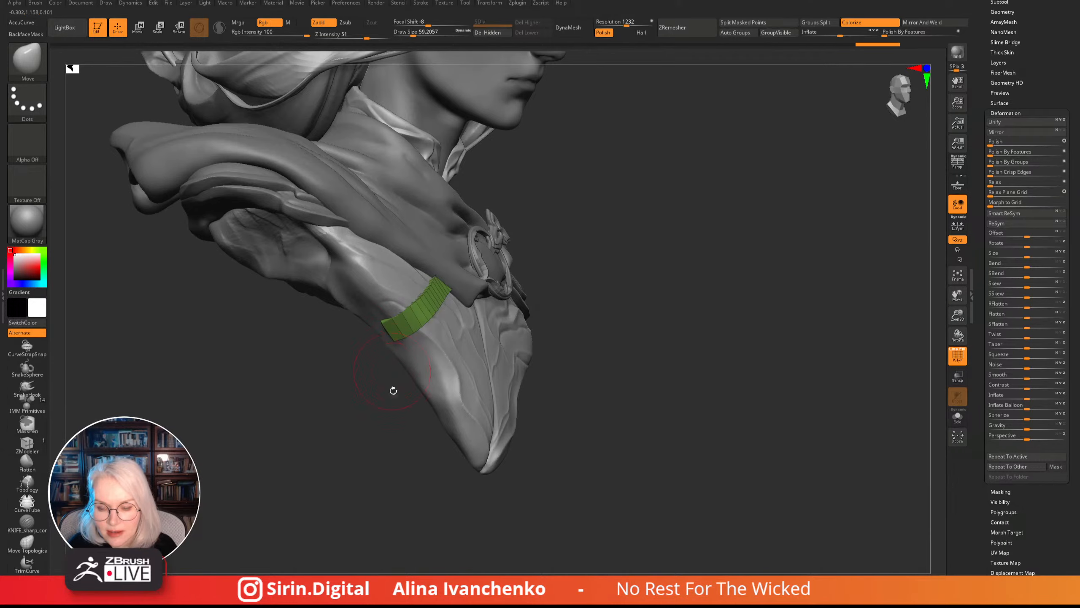
mouse_move(393, 389)
mouse_down()
mouse_move(400, 379)
mouse_move(375, 323)
mouse_move(356, 341)
mouse_up()
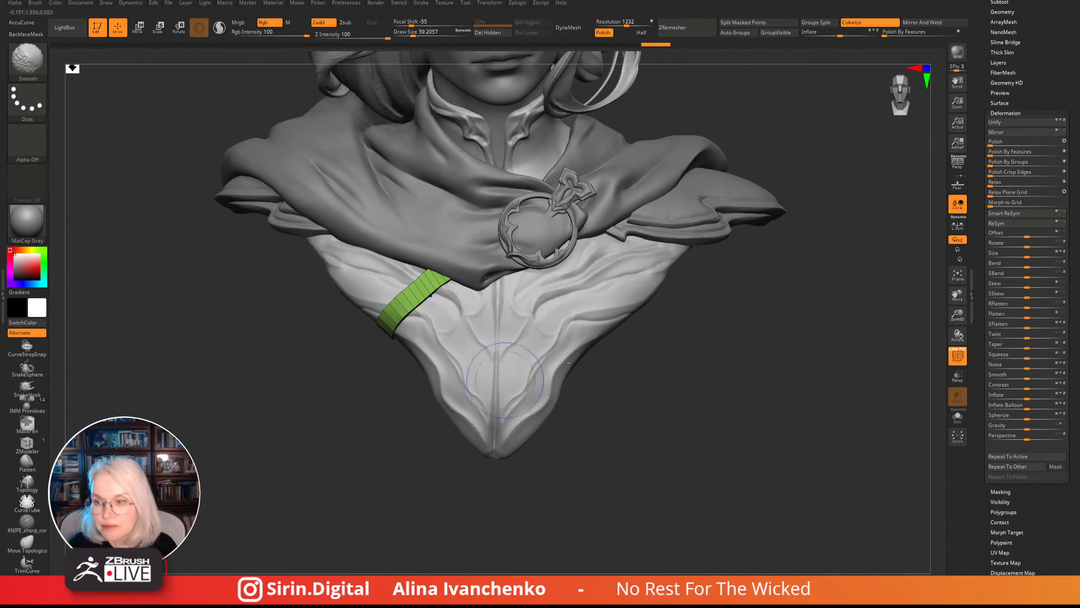
drag(957, 315, 810, 300)
alt+drag(772, 335, 778, 433)
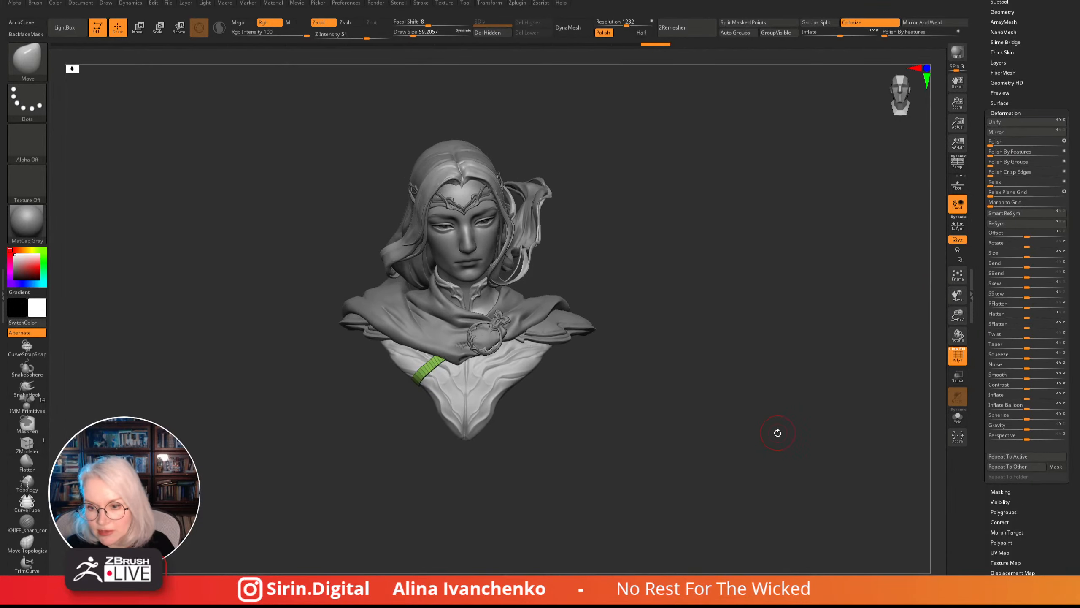
alt+drag(678, 341, 692, 322)
drag(958, 316, 947, 407)
alt+drag(767, 414, 649, 458)
drag(756, 72, 751, 67)
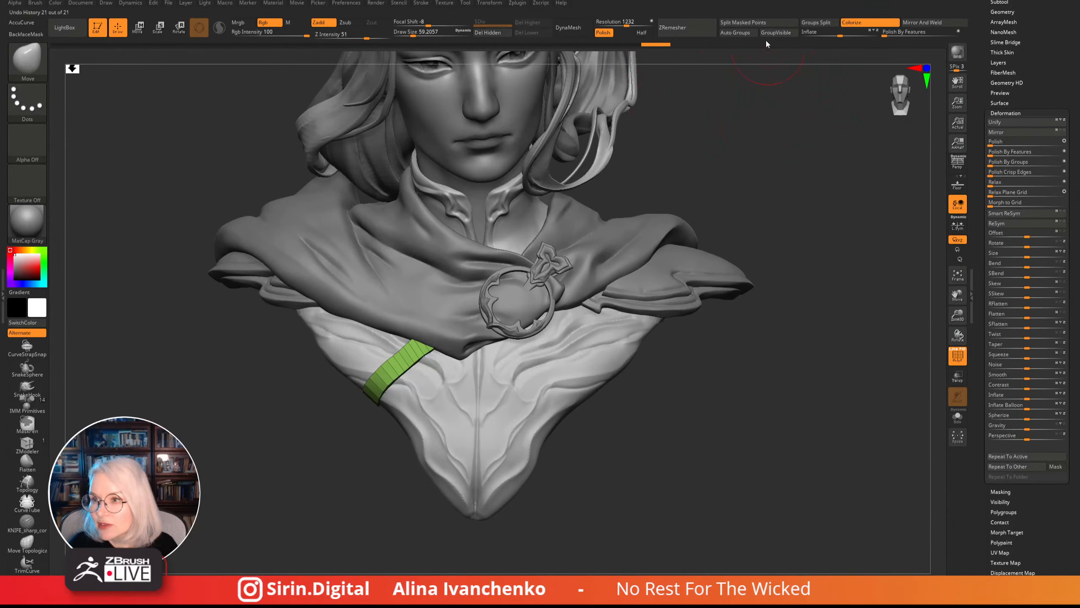
click(959, 360)
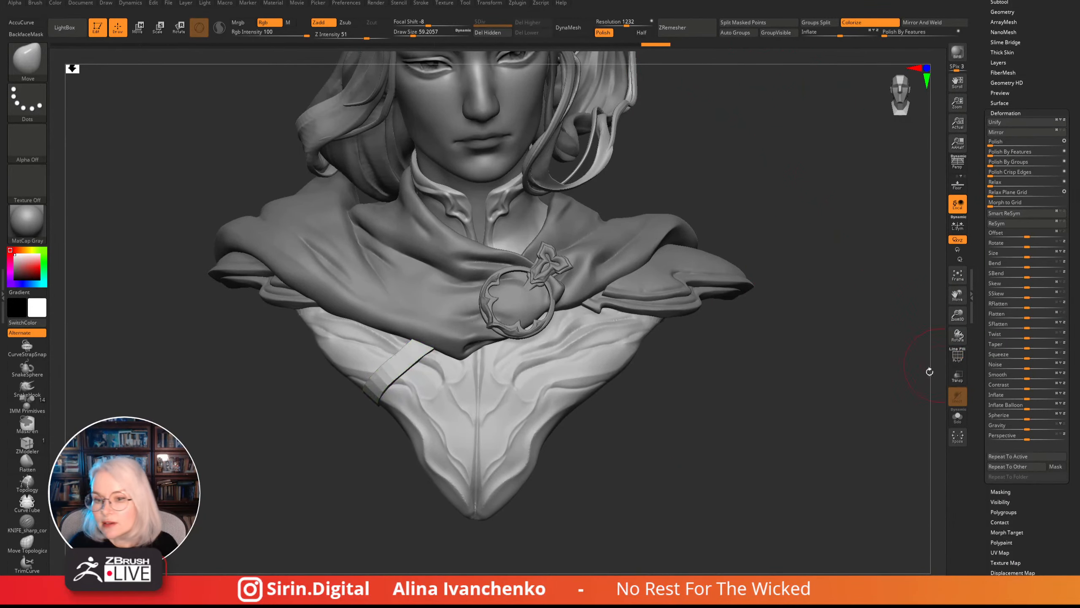
alt+drag(750, 462, 729, 480)
drag(717, 479, 926, 311)
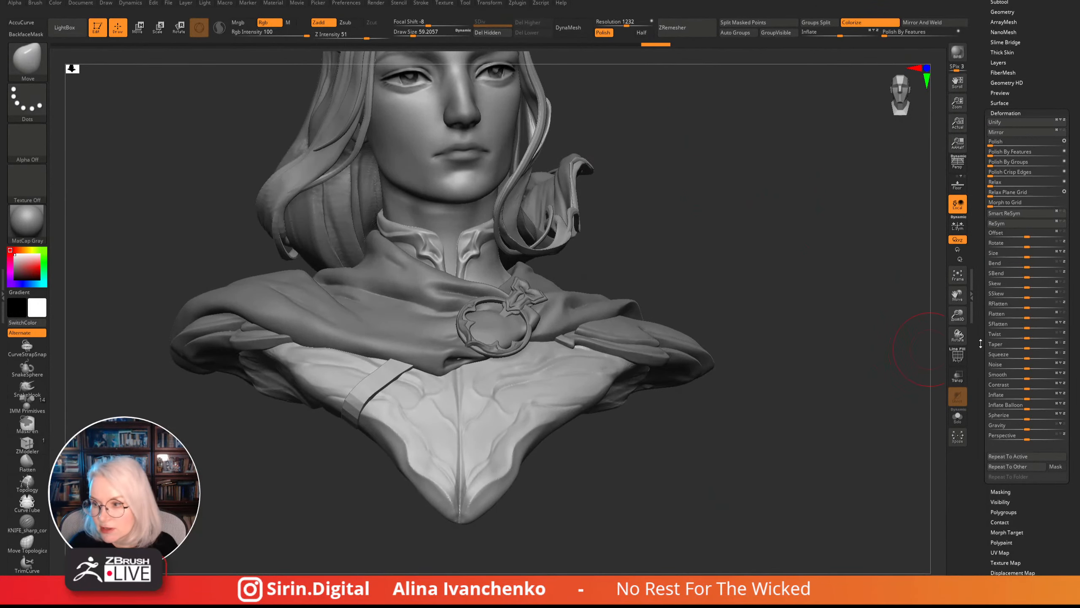
click(957, 356)
mouse_move(886, 355)
mouse_down()
mouse_move(877, 318)
mouse_move(882, 358)
mouse_up()
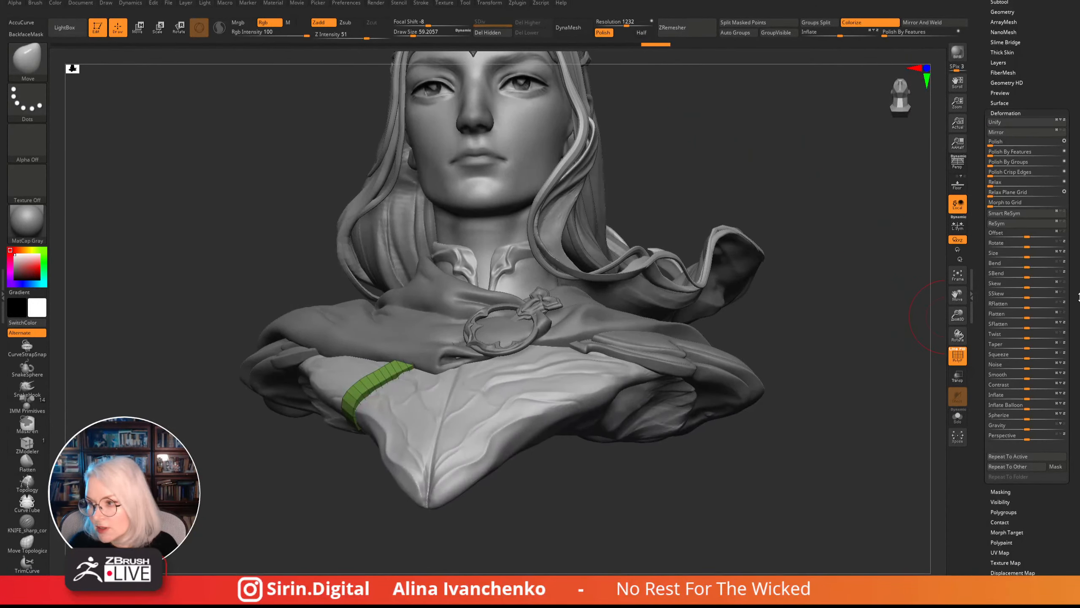
drag(1079, 297, 1079, 389)
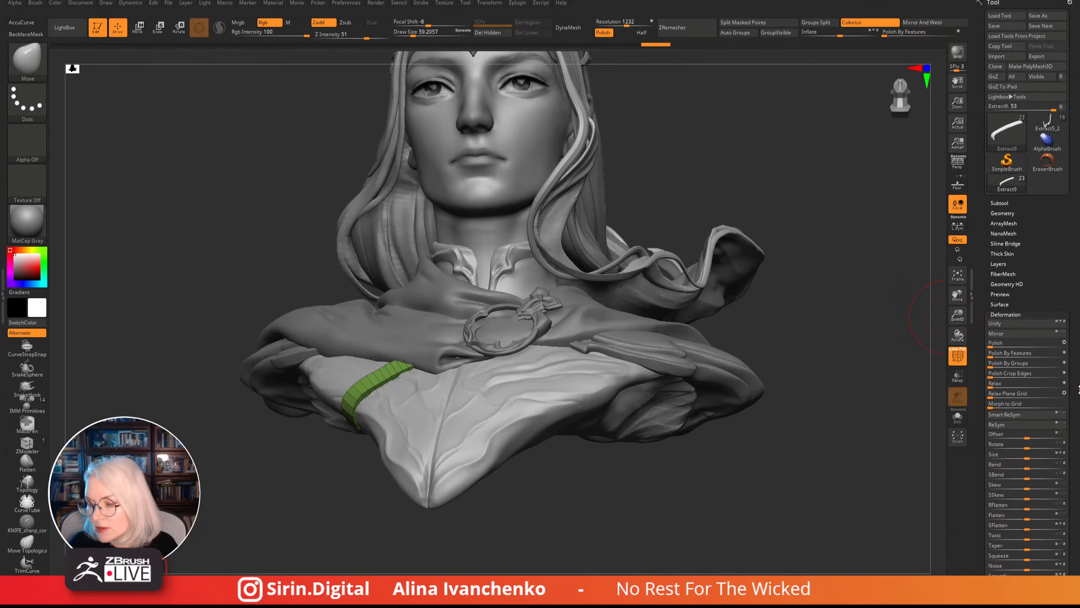
drag(754, 468, 910, 400)
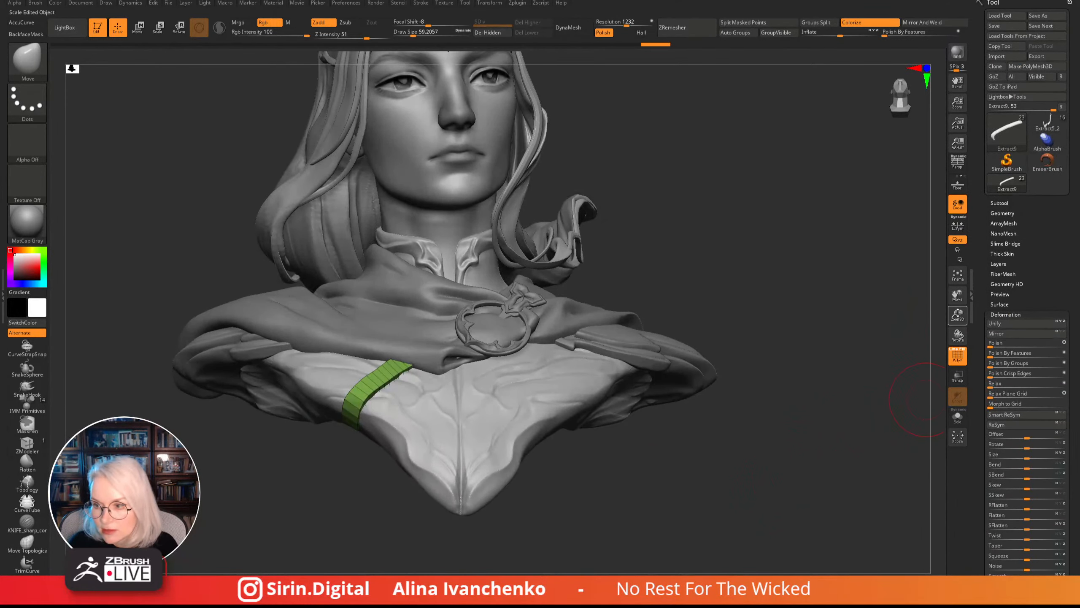
- Try subdividing the chest strap once to preview its smoothed shape without the wireframe
drag(958, 313, 958, 365)
alt+drag(260, 513, 254, 437)
drag(298, 387, 274, 445)
key(ctrl+d)
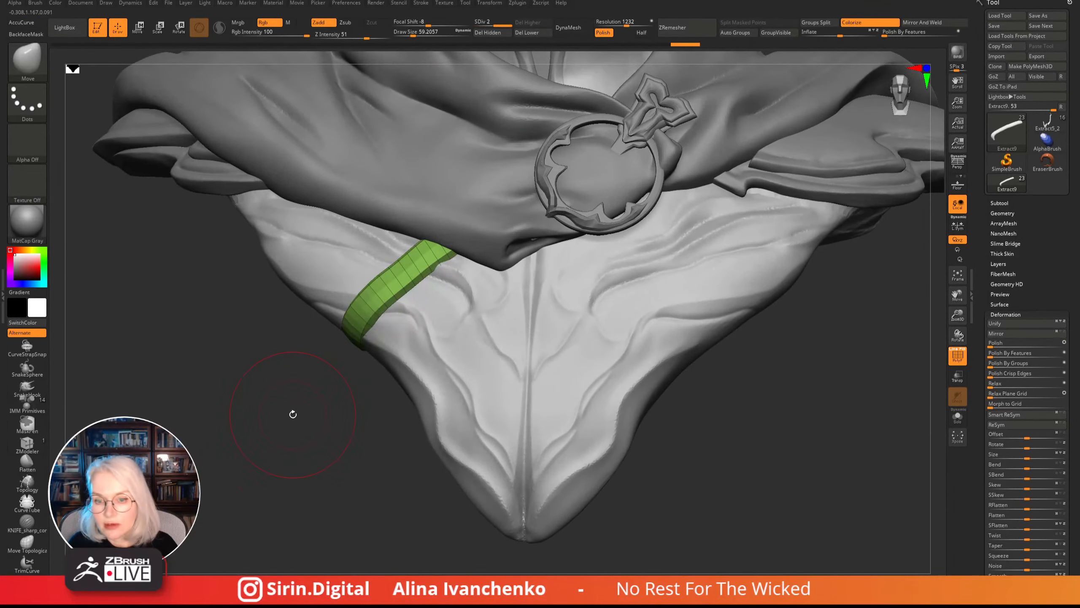
key(shift+f)
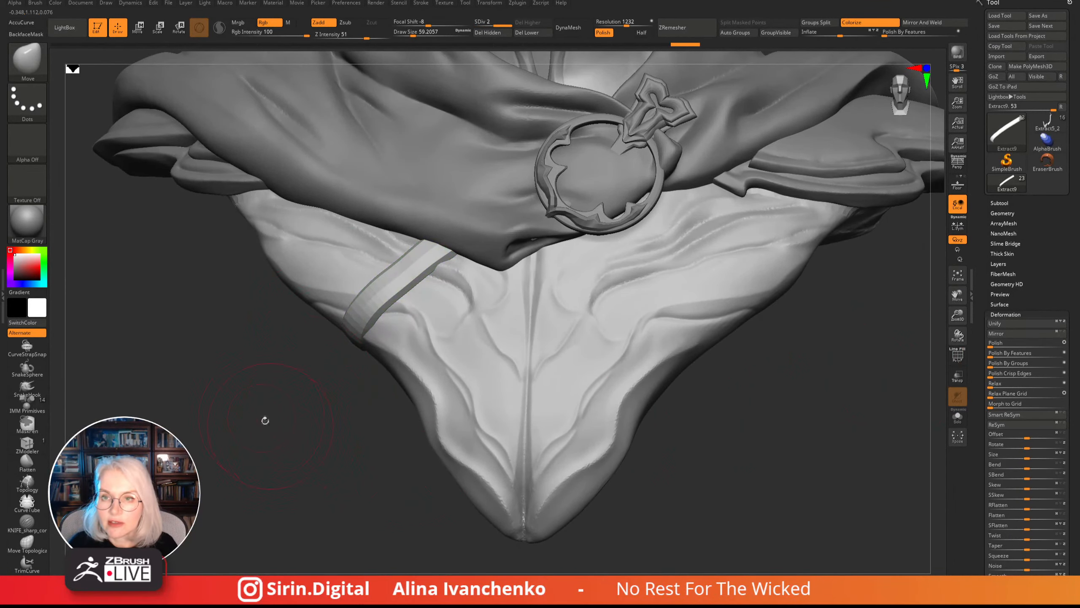
drag(265, 420, 313, 317)
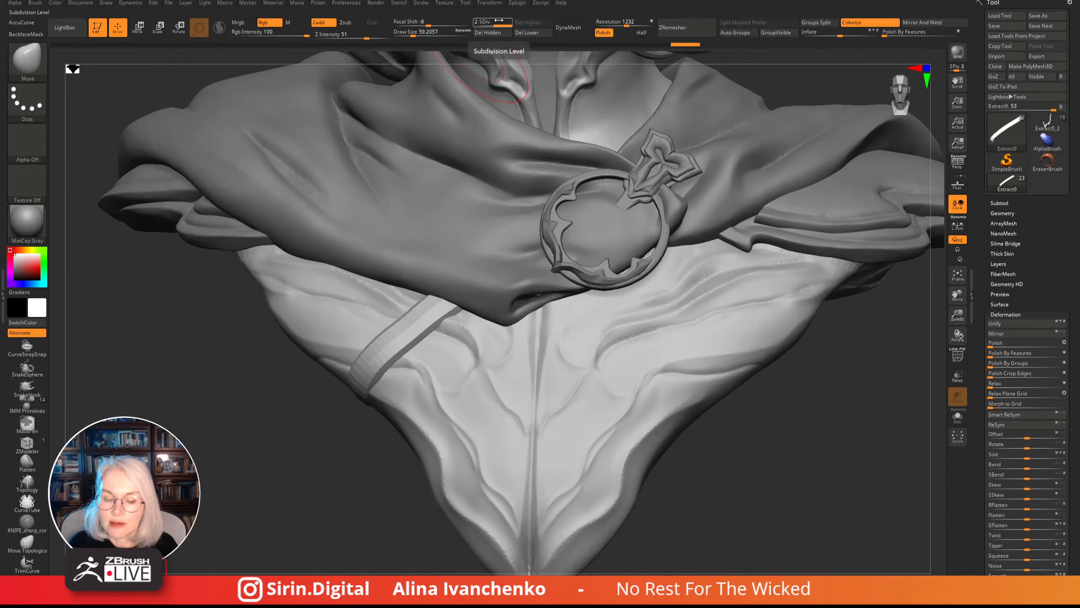
click(527, 32)
drag(309, 446, 312, 416)
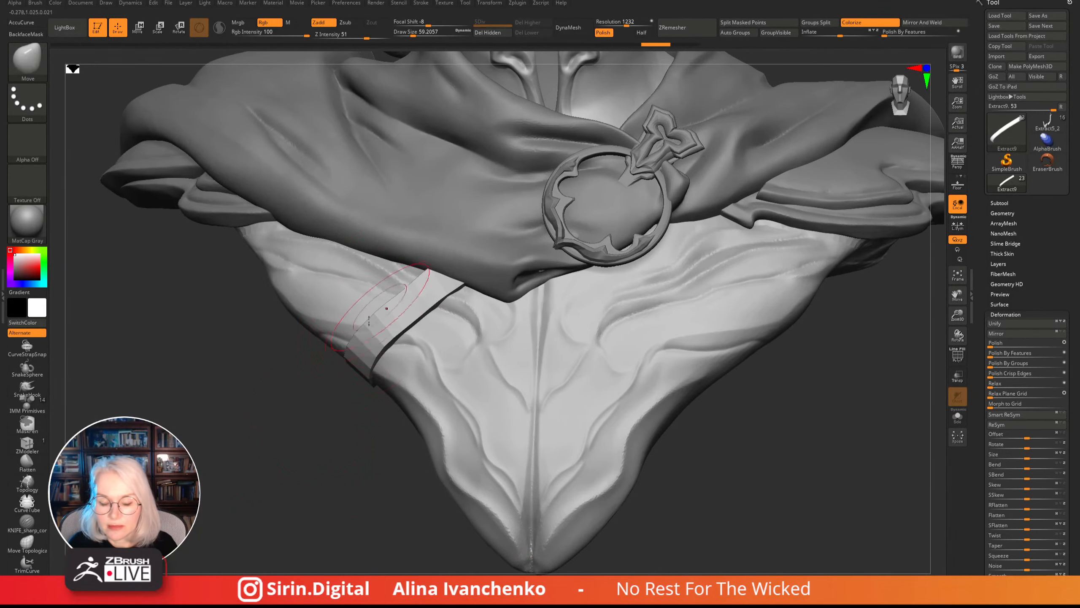
alt+drag(307, 458, 310, 453)
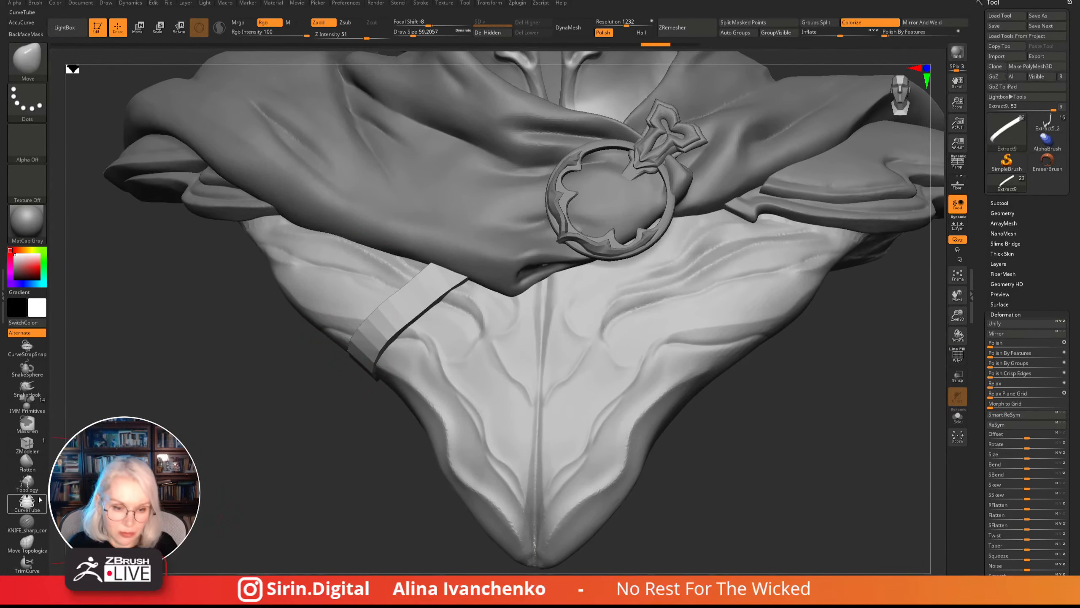
- Switch to the ZModeler brush at a draw size of about 23.3 and isolate the strap with its wireframe shown
click(33, 446)
drag(413, 33, 406, 33)
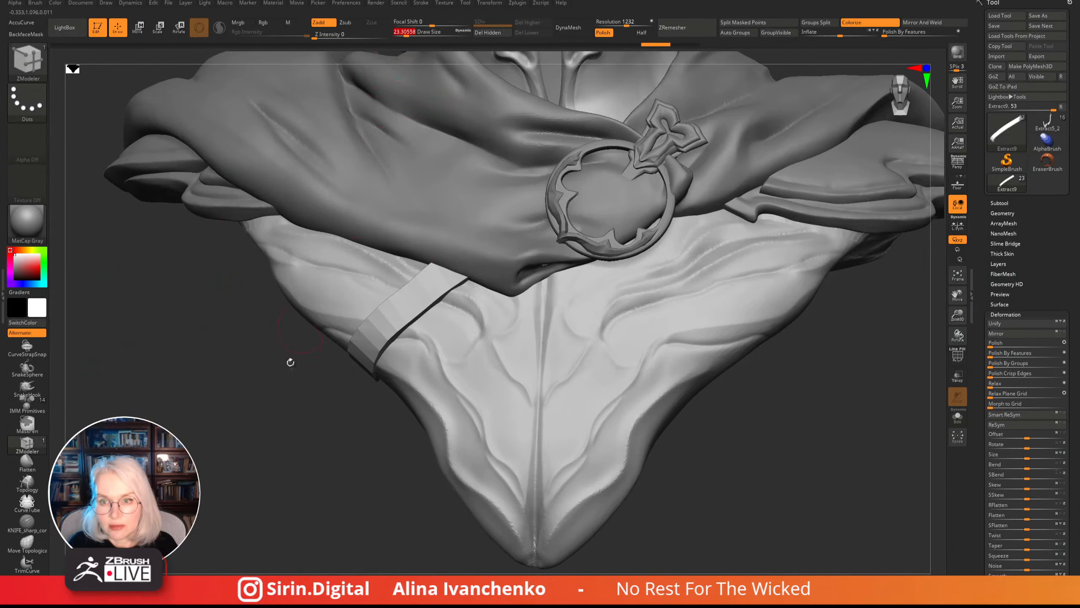
mouse_move(268, 441)
alt+mouse_down()
mouse_move(263, 451)
mouse_move(306, 492)
mouse_move(273, 472)
mouse_move(292, 496)
mouse_move(285, 504)
alt+mouse_up()
key(ctrl+d)
key(ctrl+z)
click(958, 357)
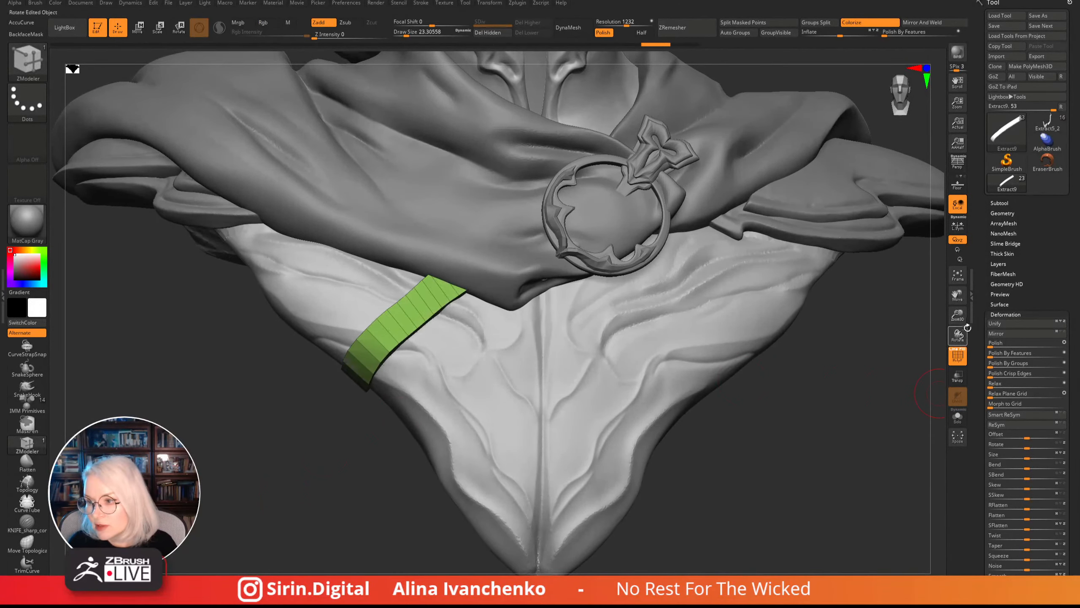
alt+drag(272, 455, 285, 407)
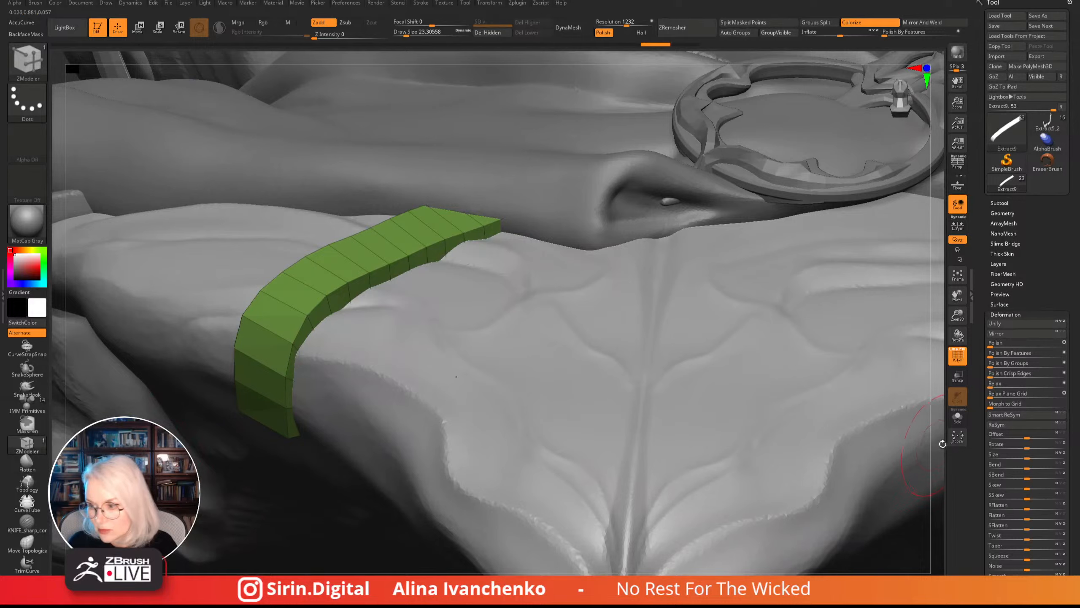
click(958, 416)
drag(448, 476, 453, 419)
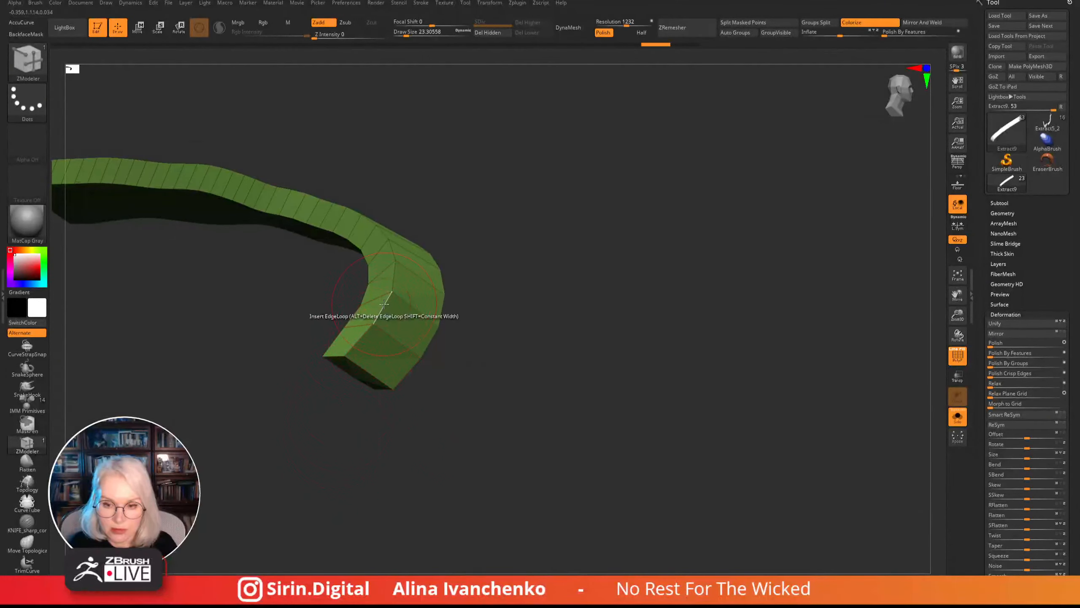
- Set the ZModeler edge action to Crease with the EdgeLoop Complete target and crease the strap's lengthwise edge loops
key(space)
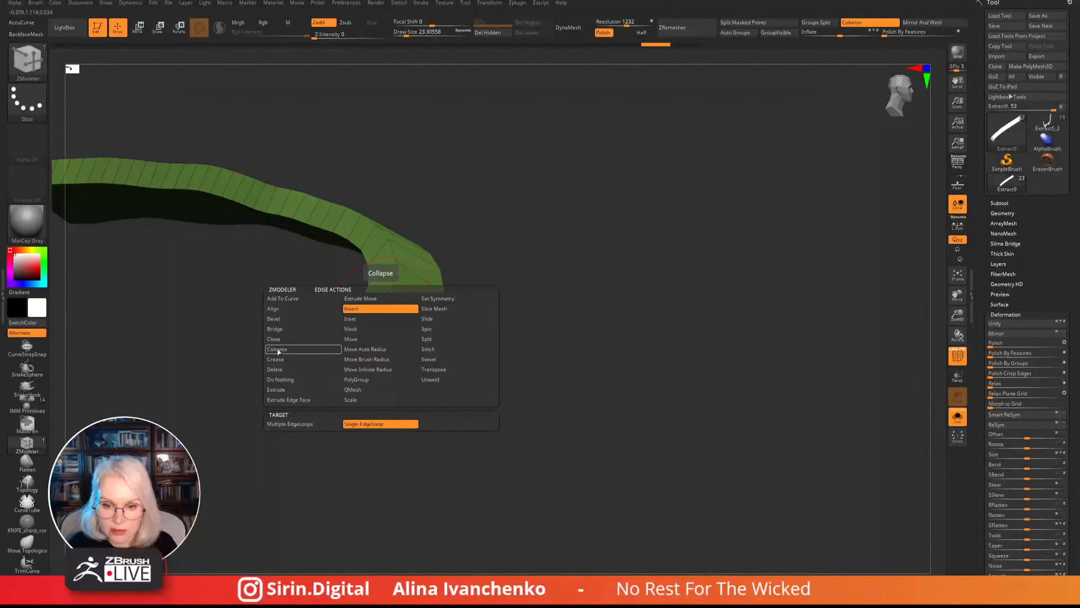
click(276, 359)
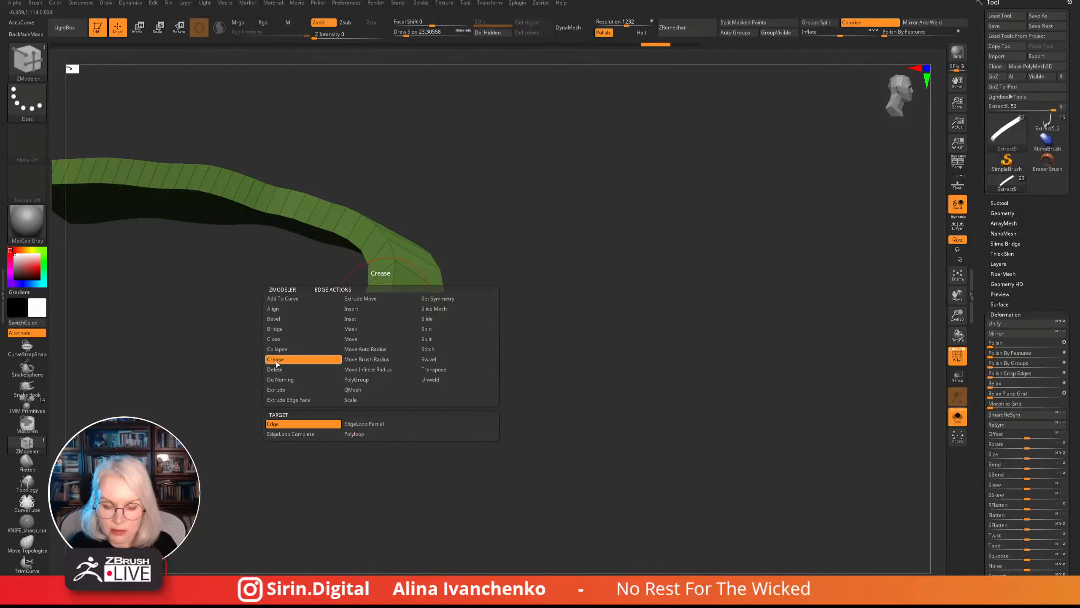
click(309, 434)
drag(321, 396, 353, 292)
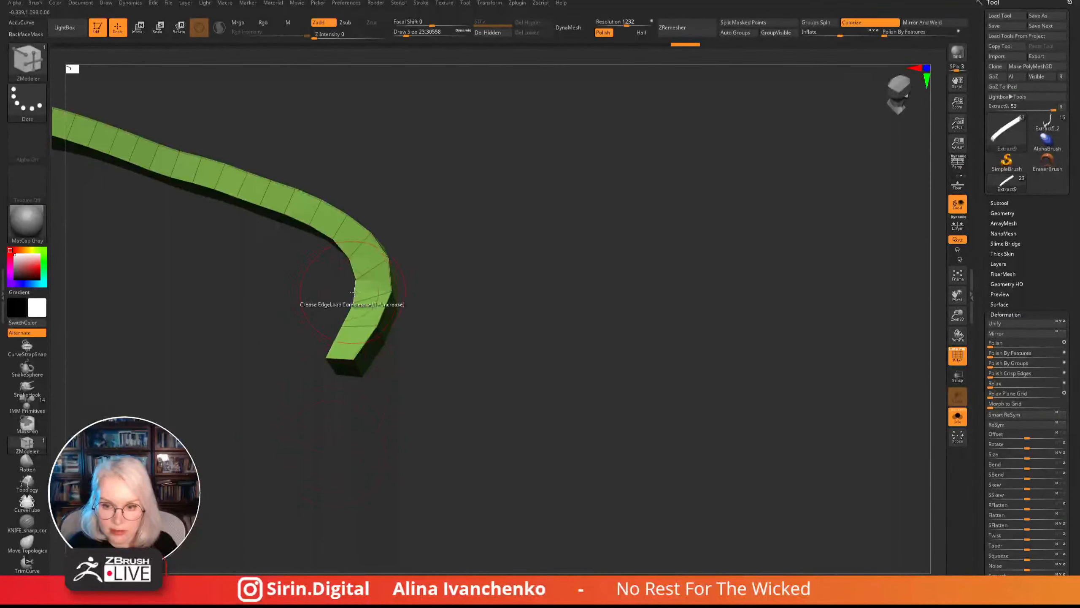
click(353, 293)
drag(458, 430, 368, 378)
click(377, 289)
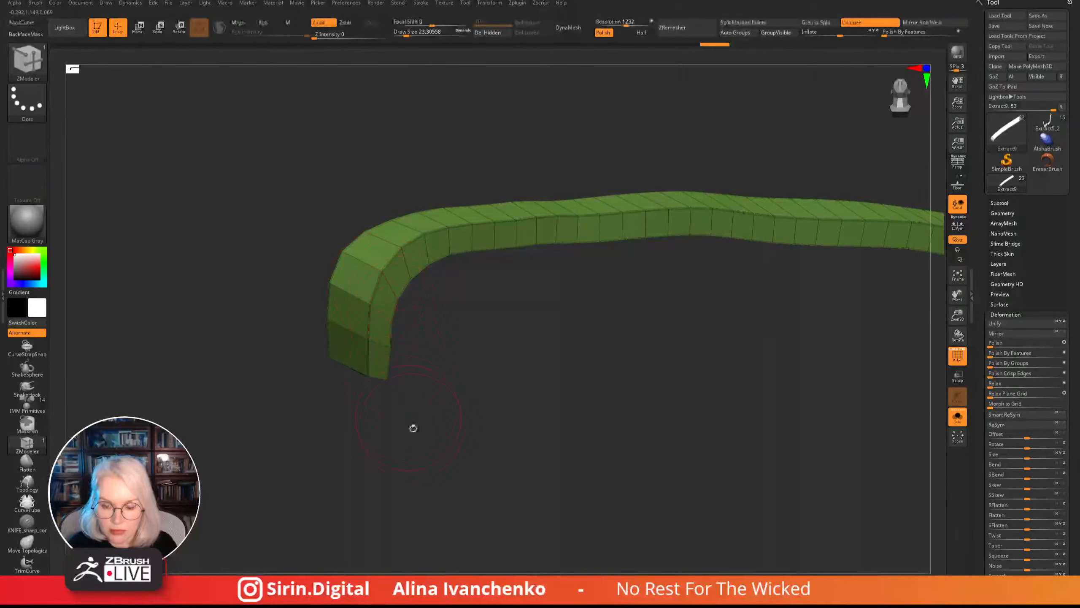
- Subdivide the creased strap to level 3, then hide its wireframe and bring back the rest of the bust
drag(413, 428, 620, 379)
key(ctrl+d)
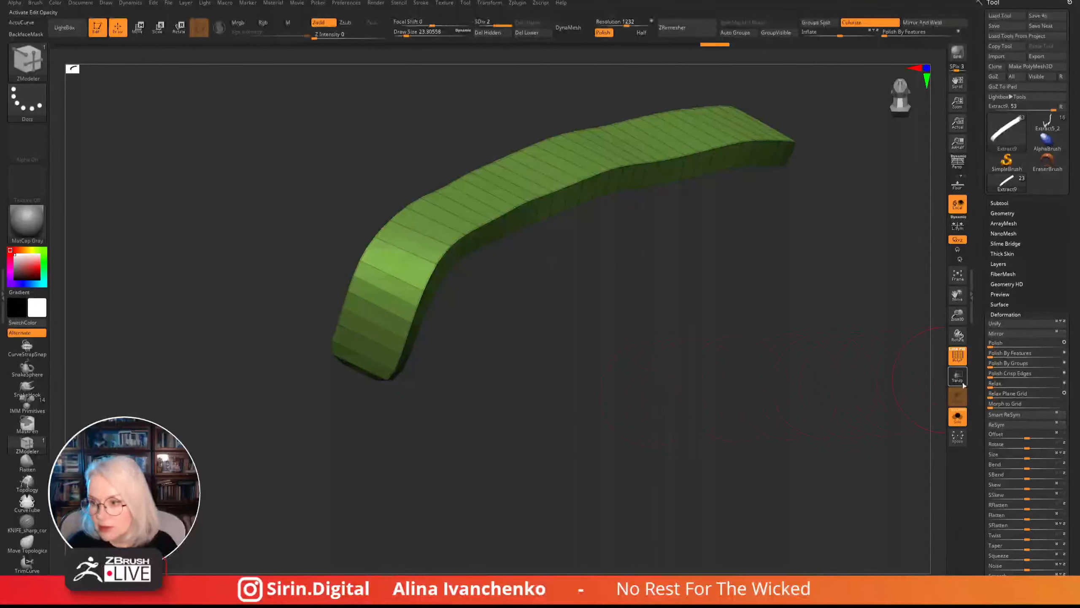
click(958, 356)
drag(958, 315, 956, 264)
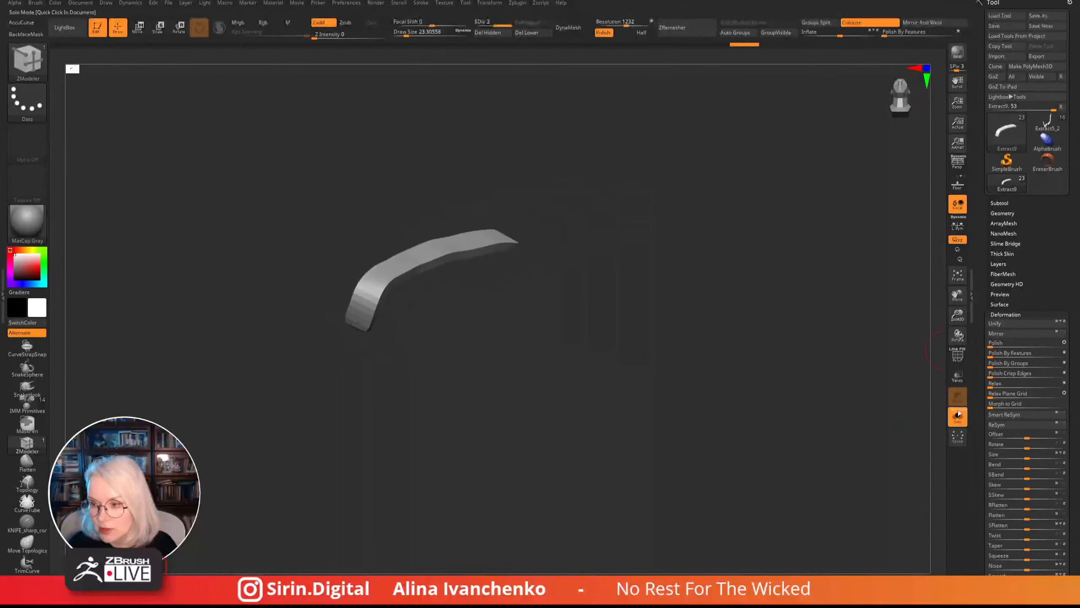
click(958, 416)
- Fill the strap with a slightly darker grey, then reset the active colour to white
mouse_move(798, 269)
mouse_down()
mouse_move(842, 443)
mouse_move(752, 458)
mouse_move(762, 451)
mouse_up()
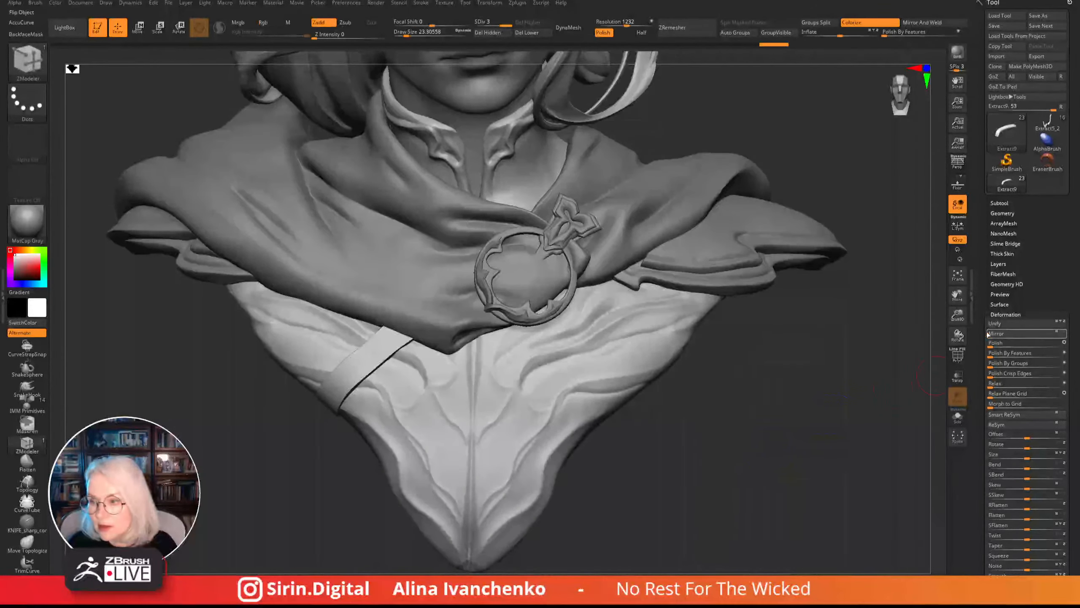
drag(958, 315, 952, 255)
mouse_move(714, 391)
alt+mouse_down()
mouse_move(682, 492)
mouse_move(699, 421)
mouse_move(631, 396)
mouse_move(631, 416)
alt+mouse_up()
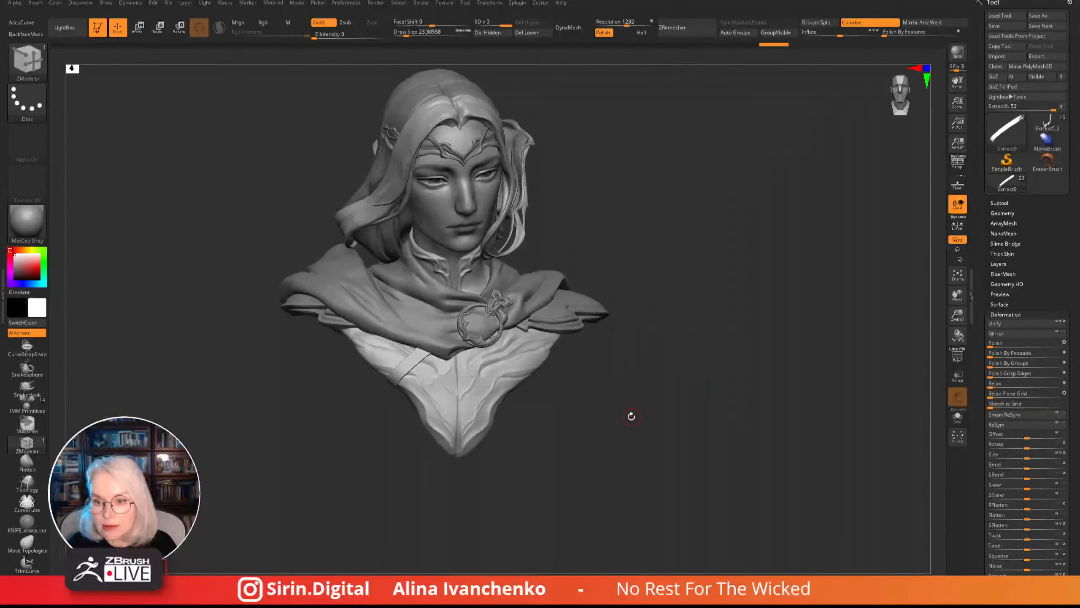
drag(14, 254, 15, 259)
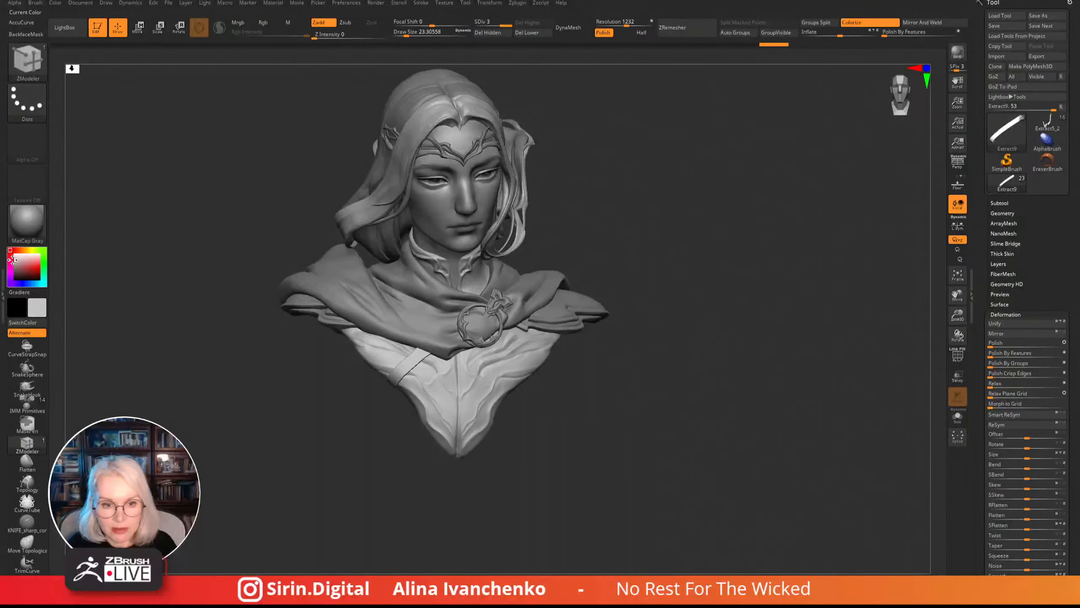
click(54, 3)
click(85, 184)
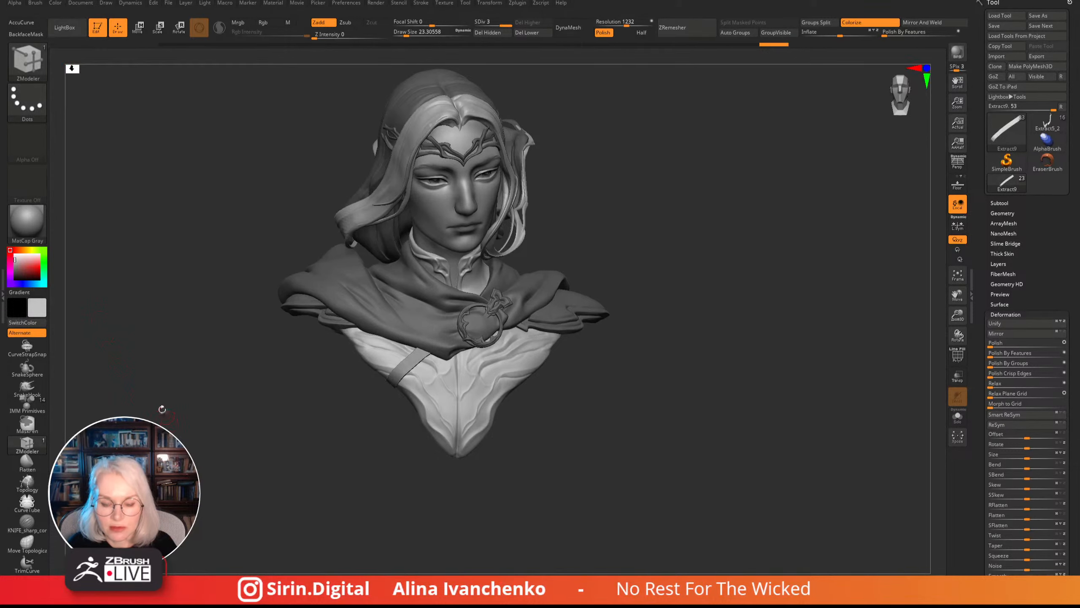
click(11, 251)
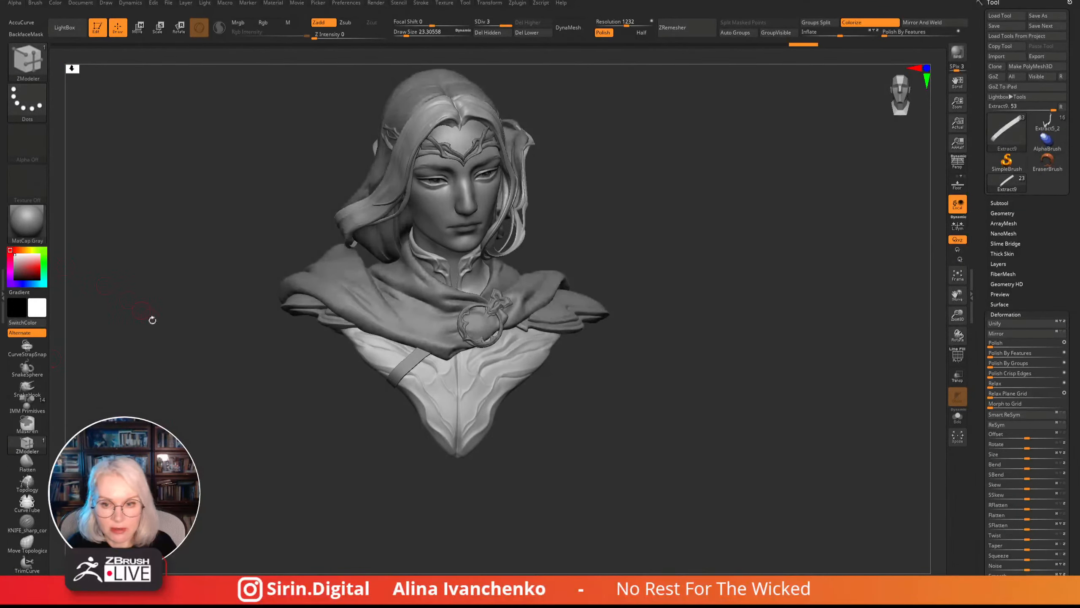
- Switch to the Move brush and set its draw size to about 77 for working on the chest strap
drag(212, 423, 219, 445)
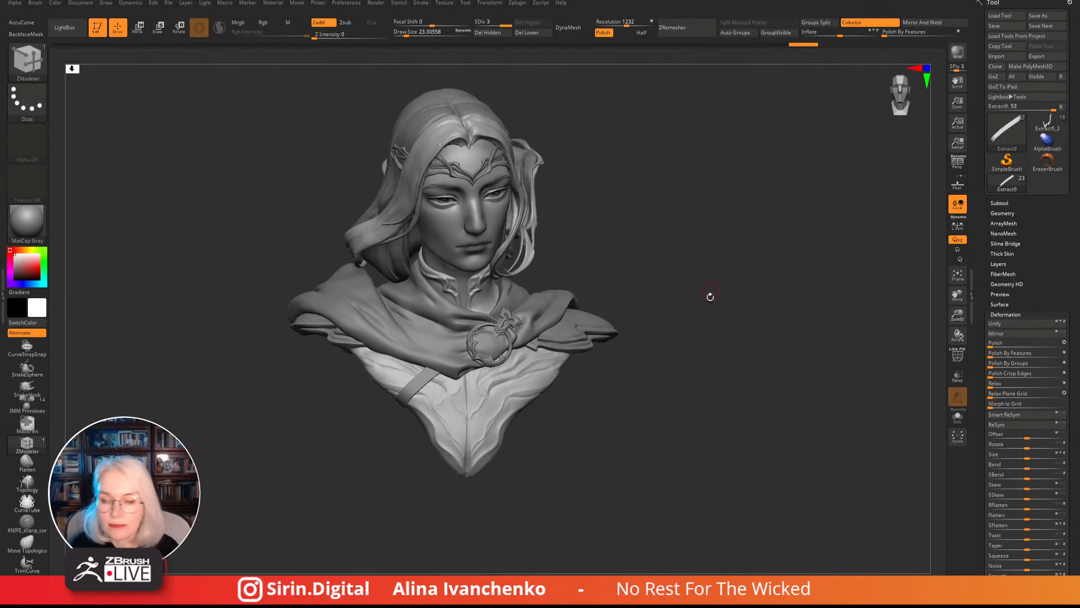
drag(710, 297, 633, 392)
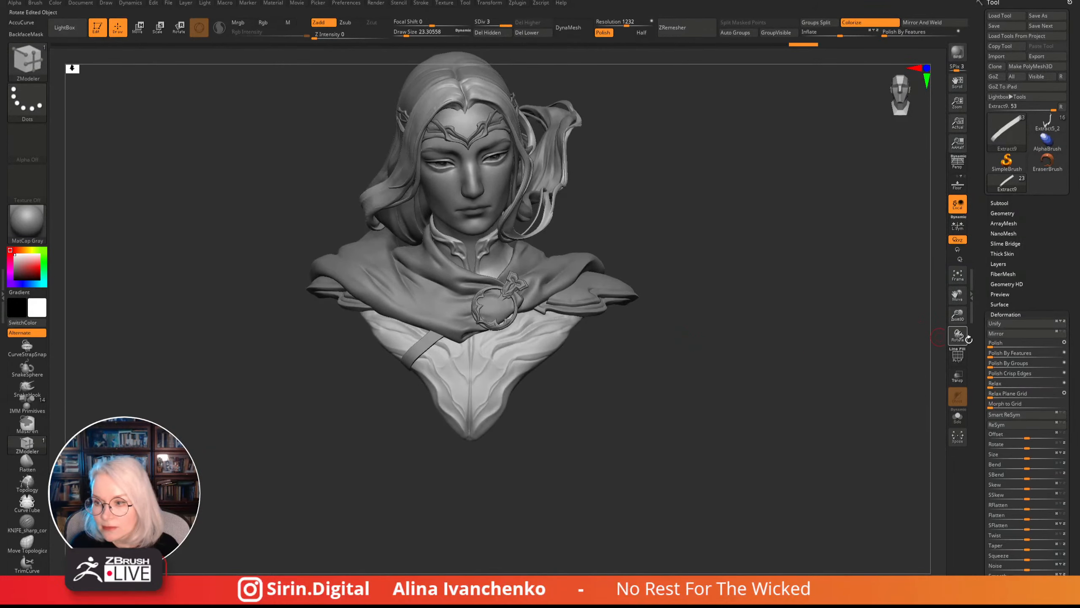
drag(959, 315, 926, 337)
alt+drag(808, 381, 810, 344)
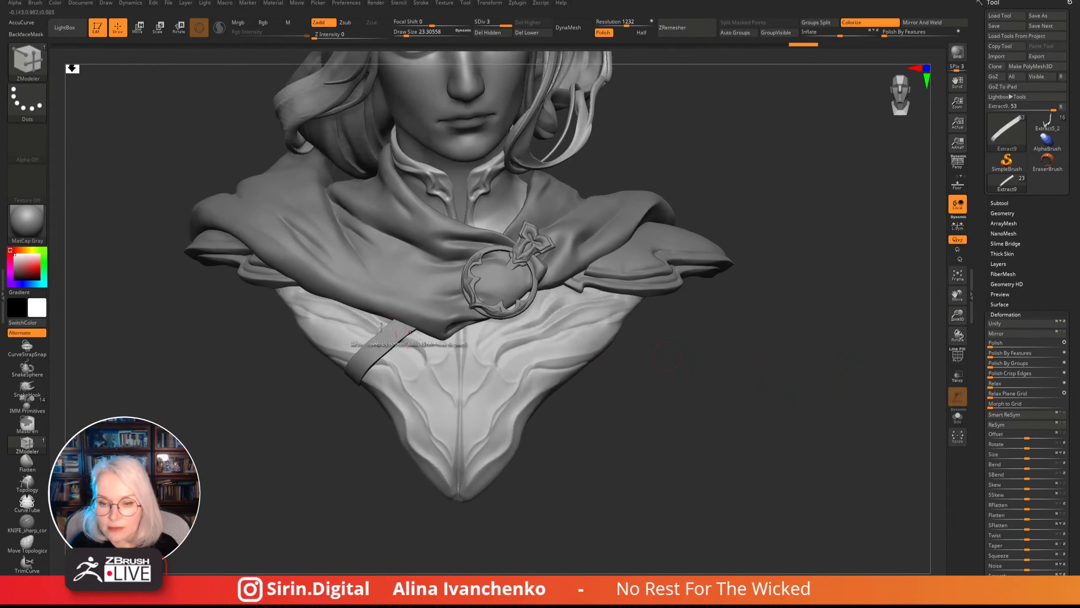
drag(349, 415, 404, 493)
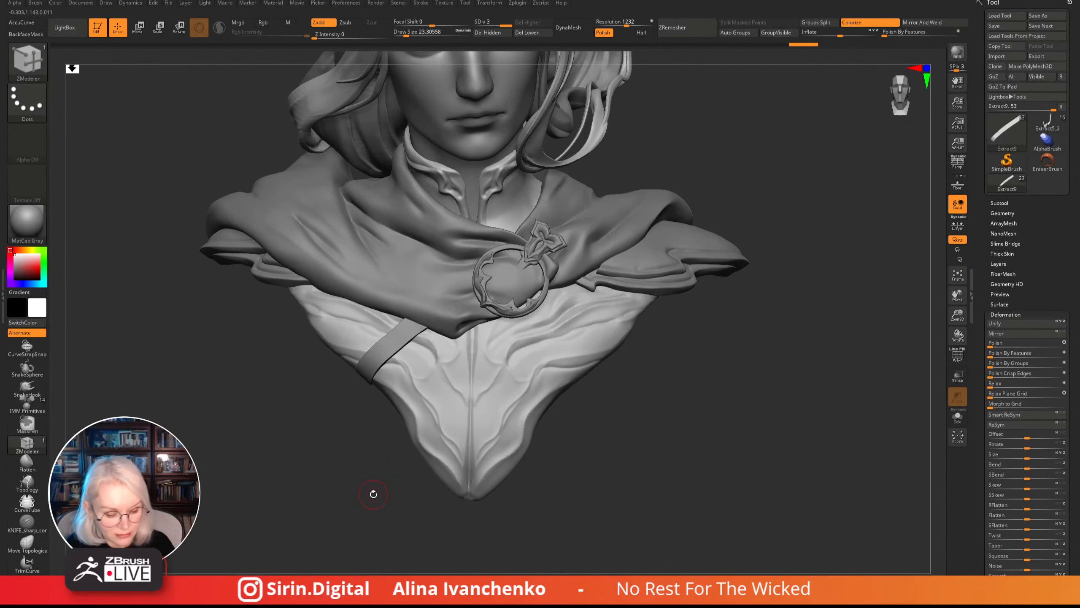
key(b)
key(m)
key(v)
drag(407, 34, 416, 34)
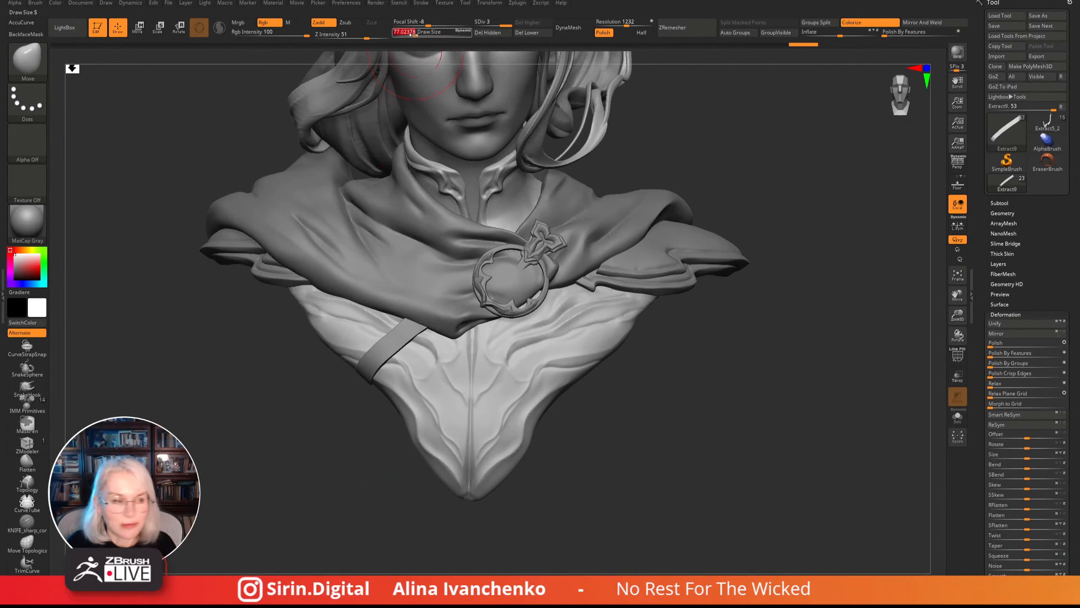
mouse_move(261, 430)
alt+mouse_down()
mouse_move(248, 457)
mouse_move(257, 477)
mouse_move(251, 509)
mouse_move(238, 467)
alt+mouse_up()
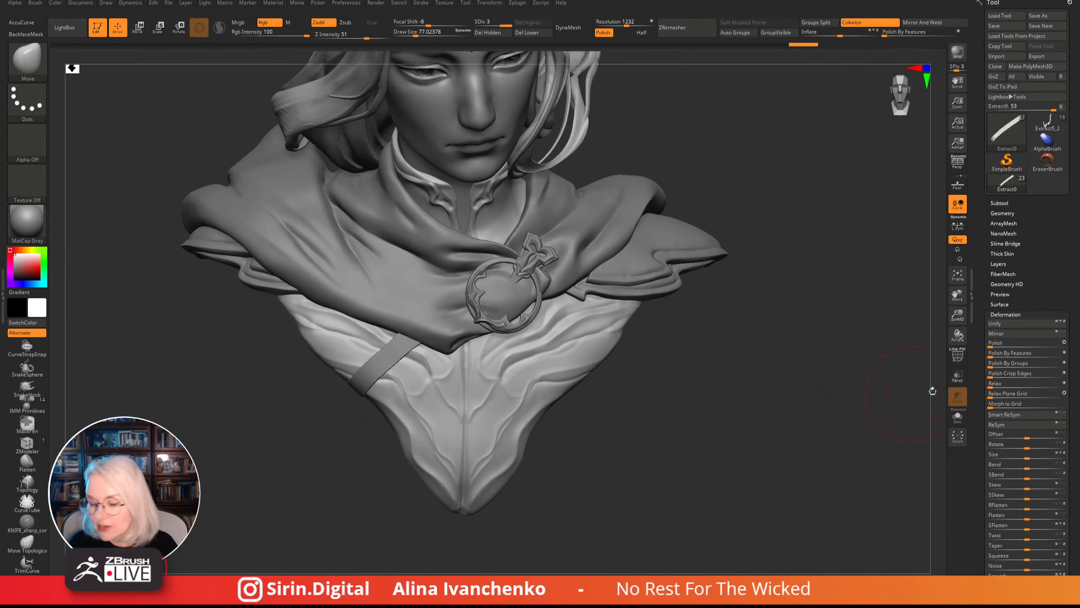
- Isolate the strap with its wireframe shown, smooth out its bend with the Move brush at draw size about 49, and restore the full bust
click(958, 420)
drag(814, 394, 631, 352)
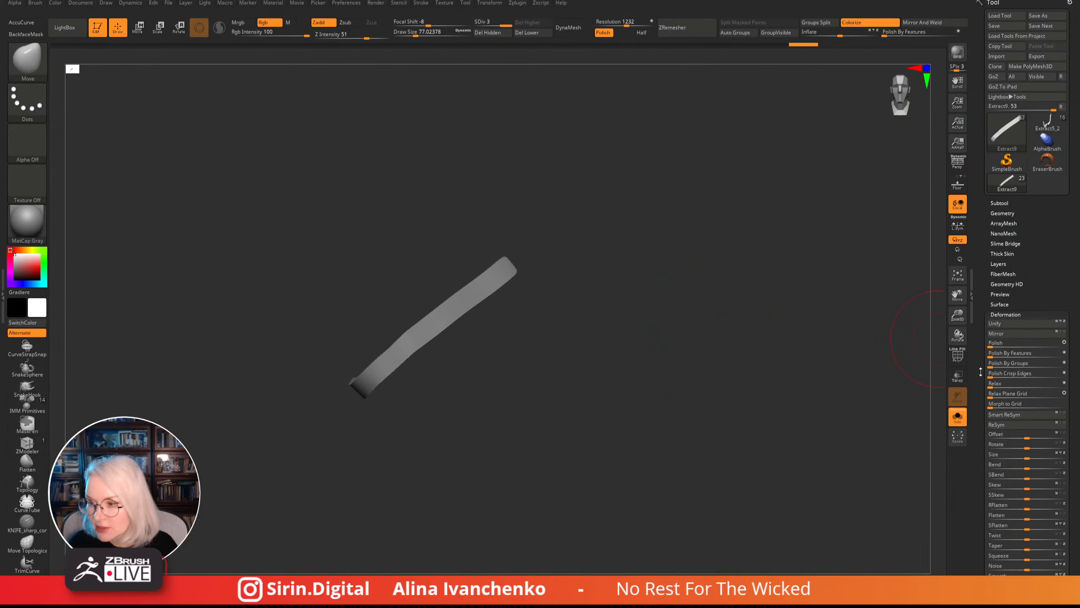
click(958, 357)
drag(957, 315, 951, 366)
alt+drag(547, 419, 582, 364)
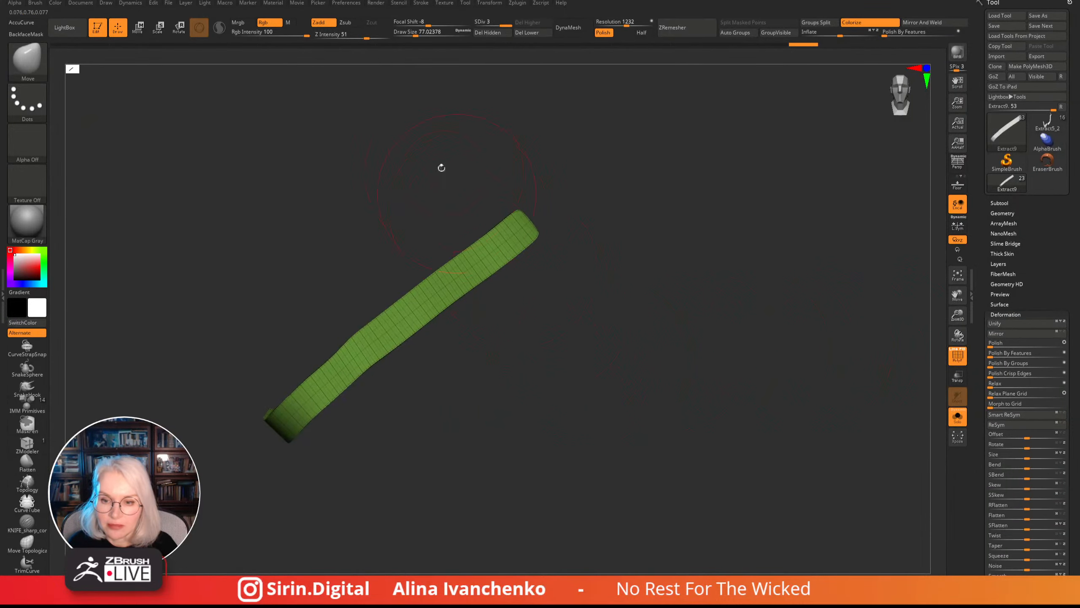
drag(415, 35, 412, 35)
drag(412, 165, 426, 154)
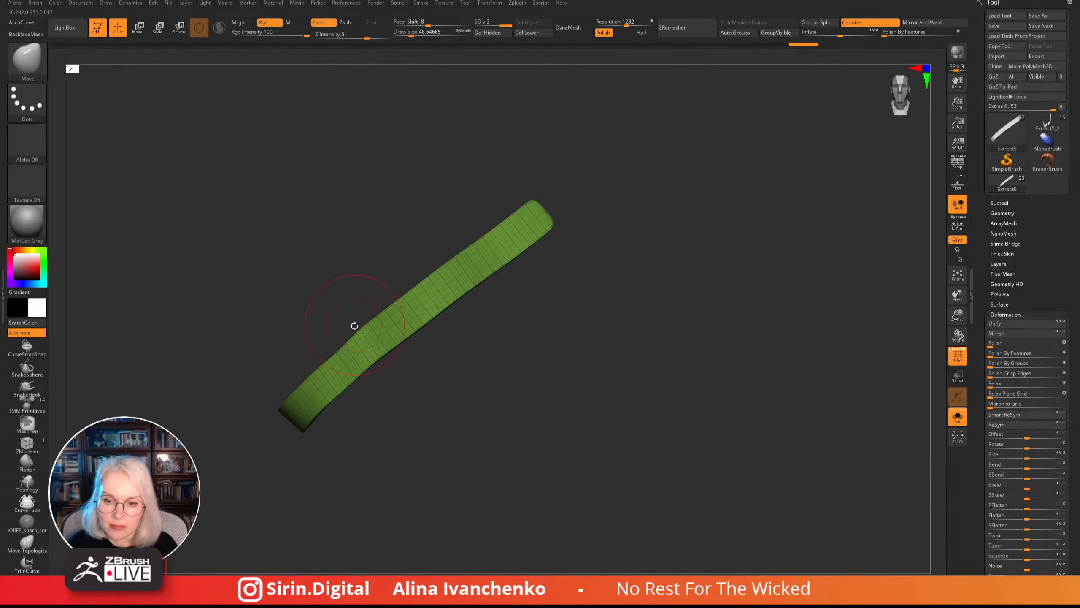
mouse_move(367, 324)
mouse_down()
mouse_move(379, 314)
mouse_move(358, 334)
mouse_move(391, 311)
mouse_up()
drag(429, 272, 432, 276)
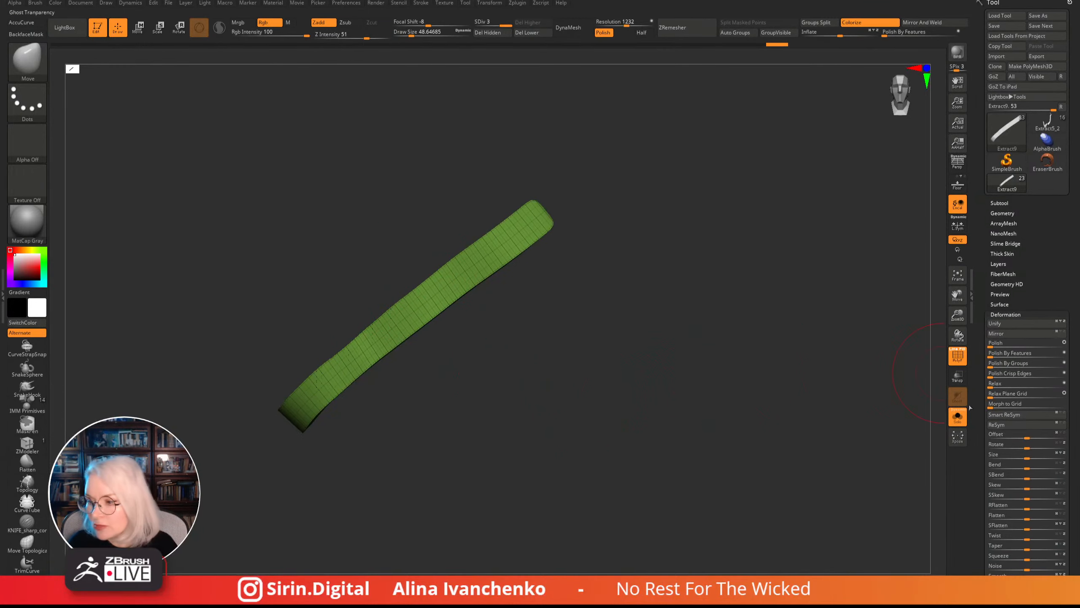
click(958, 416)
key(shift+f)
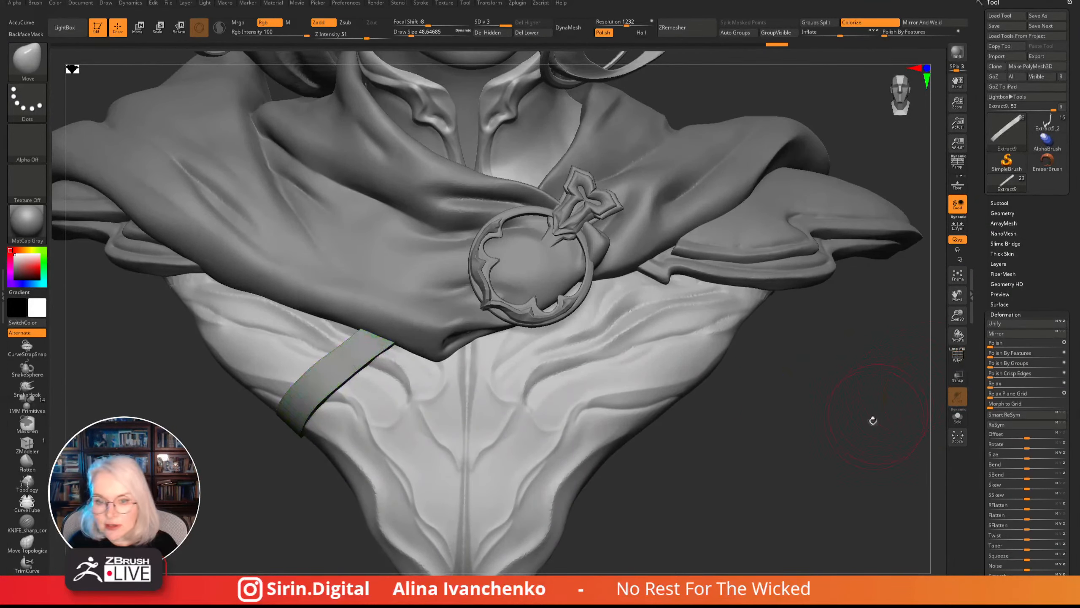
- Examine the strap against the cloak and chest armour from several angles, including a brief wireframe check
drag(873, 420, 819, 427)
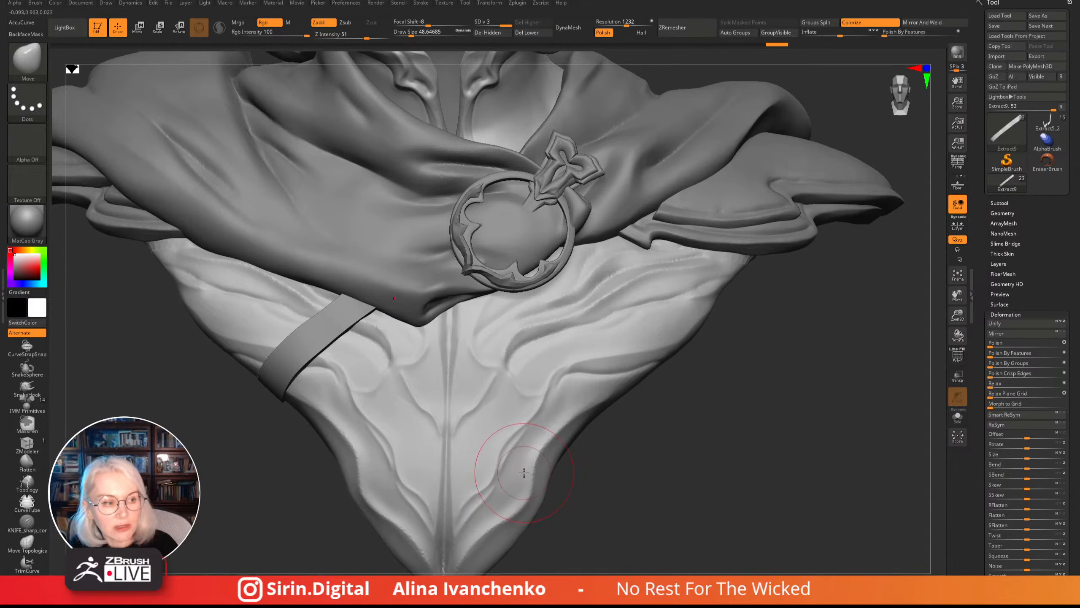
mouse_move(666, 488)
mouse_down()
mouse_move(721, 509)
mouse_move(953, 315)
mouse_move(910, 314)
mouse_up()
alt+drag(803, 357, 812, 417)
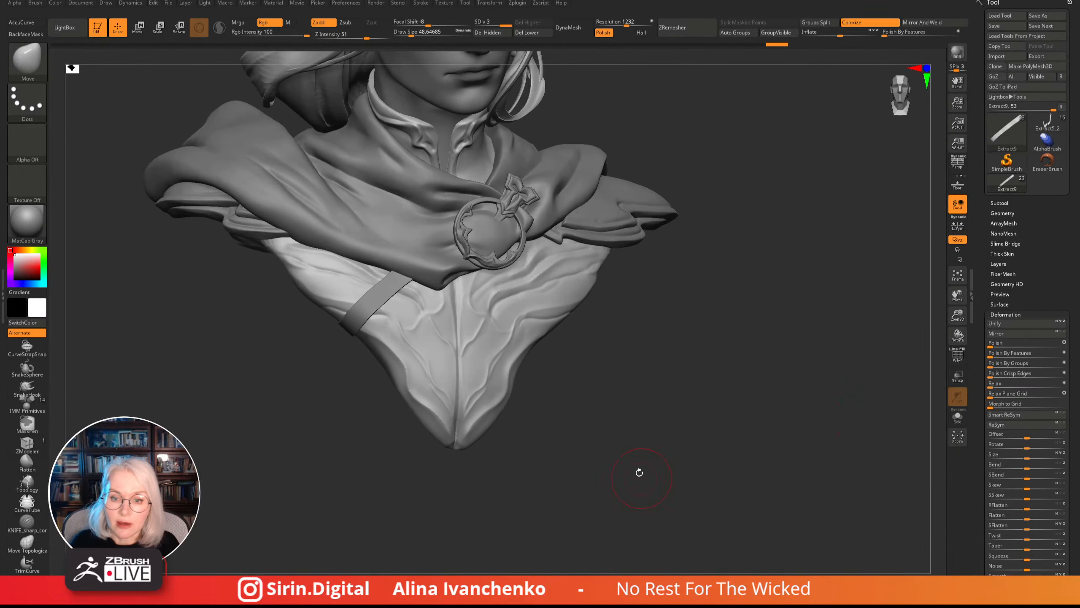
mouse_move(639, 472)
mouse_down()
mouse_move(632, 444)
mouse_move(625, 495)
mouse_move(630, 514)
mouse_move(644, 510)
mouse_up()
click(952, 358)
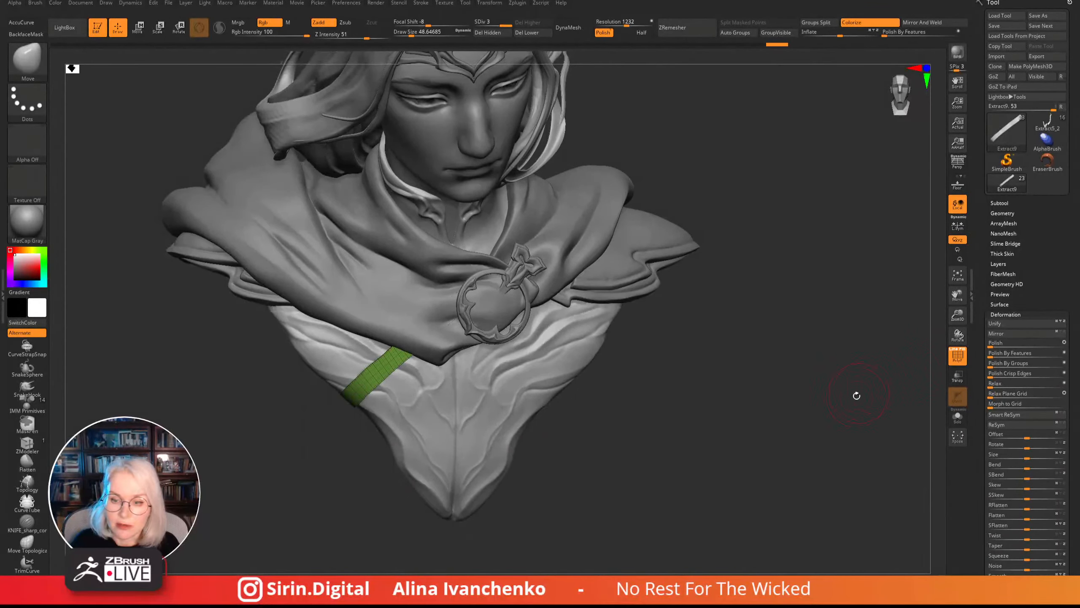
key(shift+f)
mouse_move(820, 434)
mouse_down()
mouse_move(779, 434)
mouse_move(806, 449)
mouse_move(765, 451)
mouse_up()
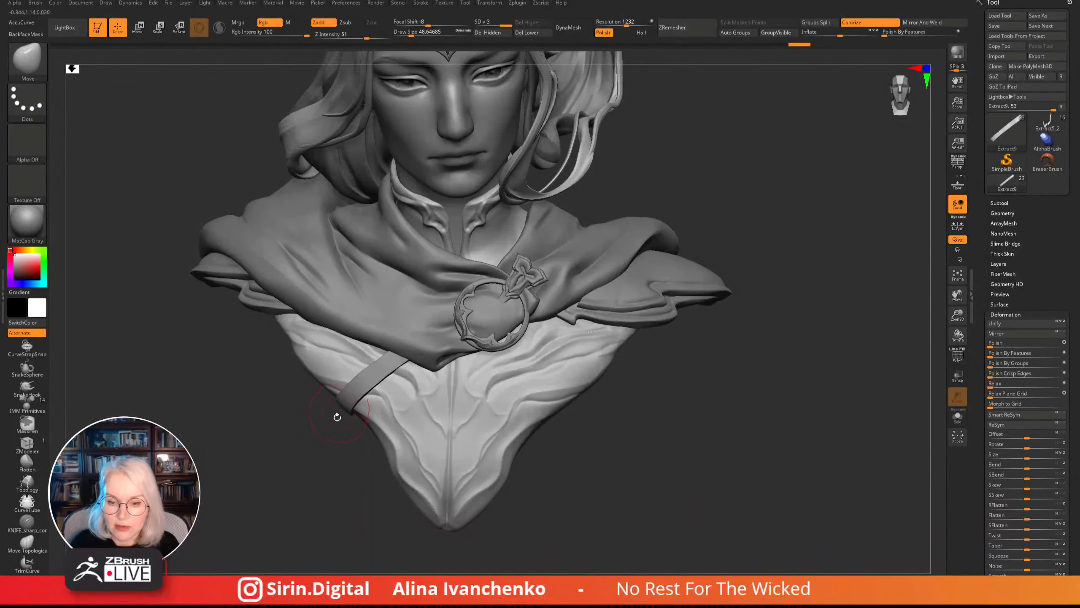
drag(337, 416, 337, 430)
mouse_move(336, 472)
mouse_down()
mouse_move(334, 499)
mouse_move(365, 508)
mouse_up()
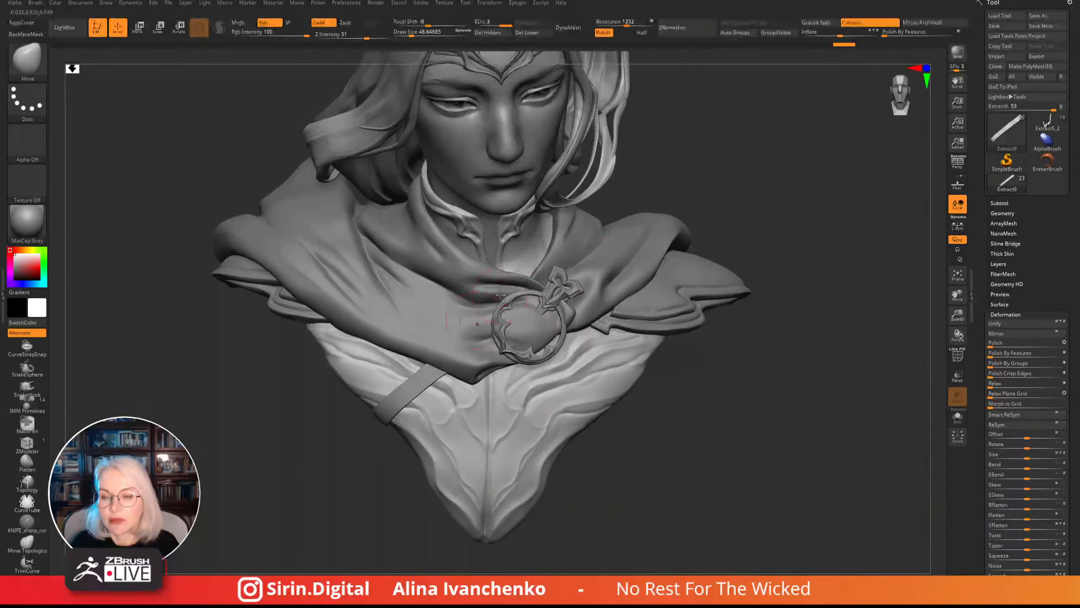
drag(638, 191, 605, 188)
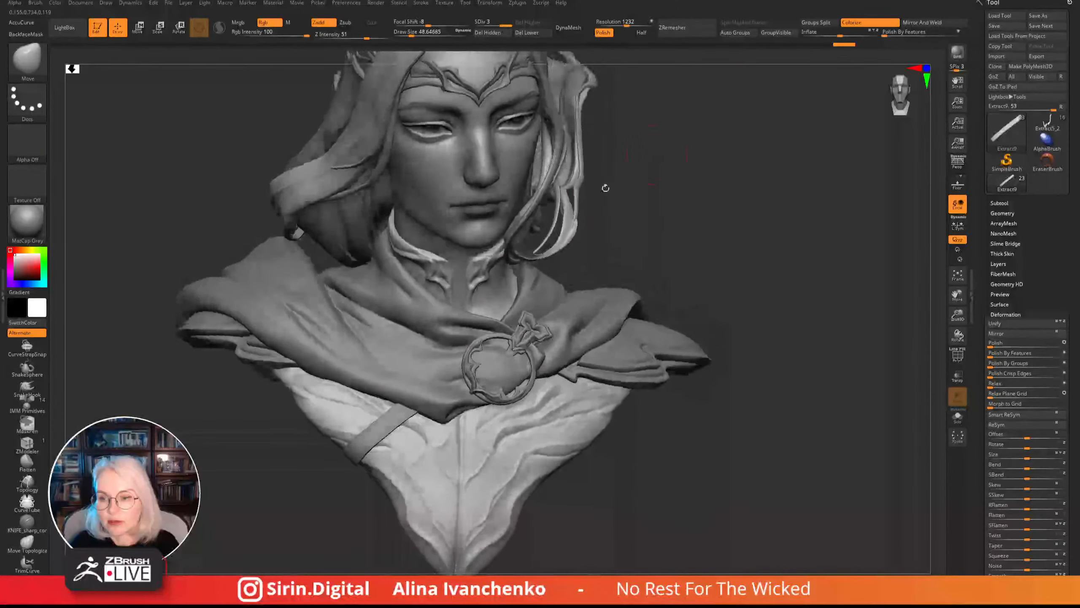
alt+drag(267, 525, 287, 480)
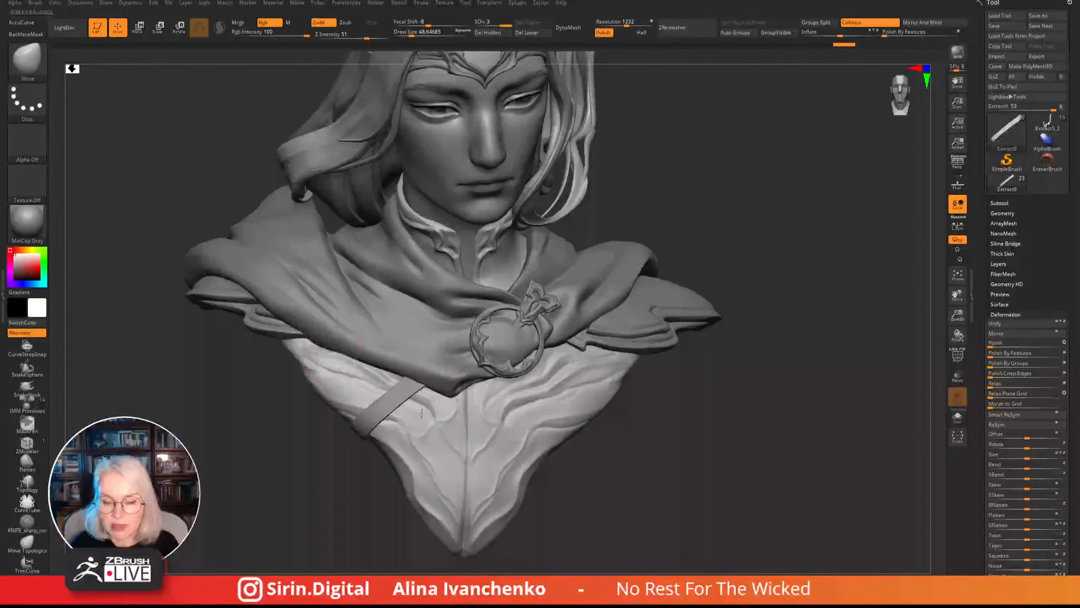
right_drag(332, 497, 280, 458)
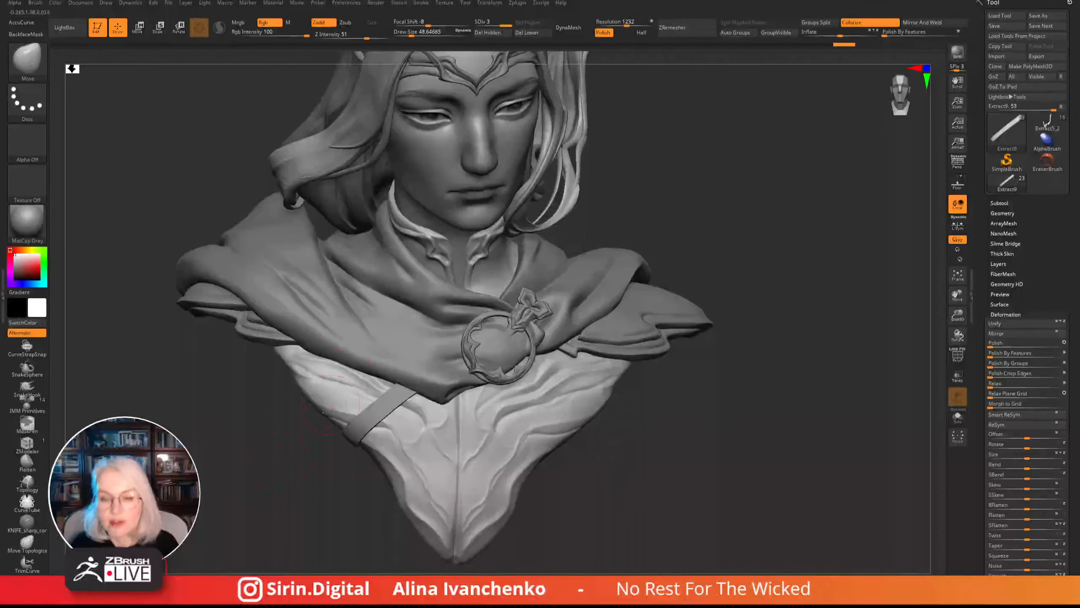
drag(294, 487, 294, 496)
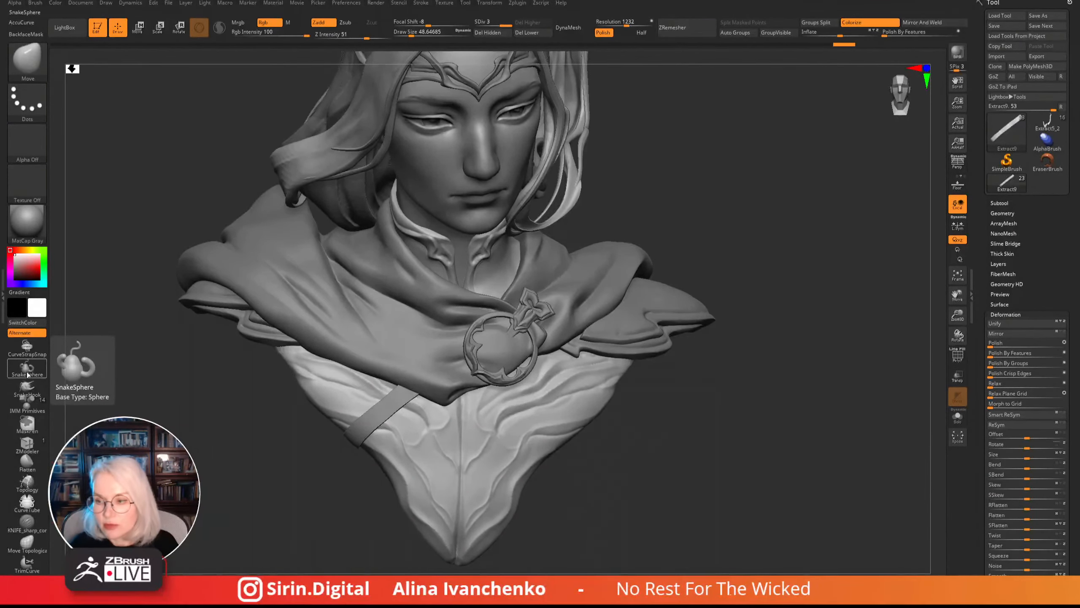
alt+drag(728, 429, 750, 401)
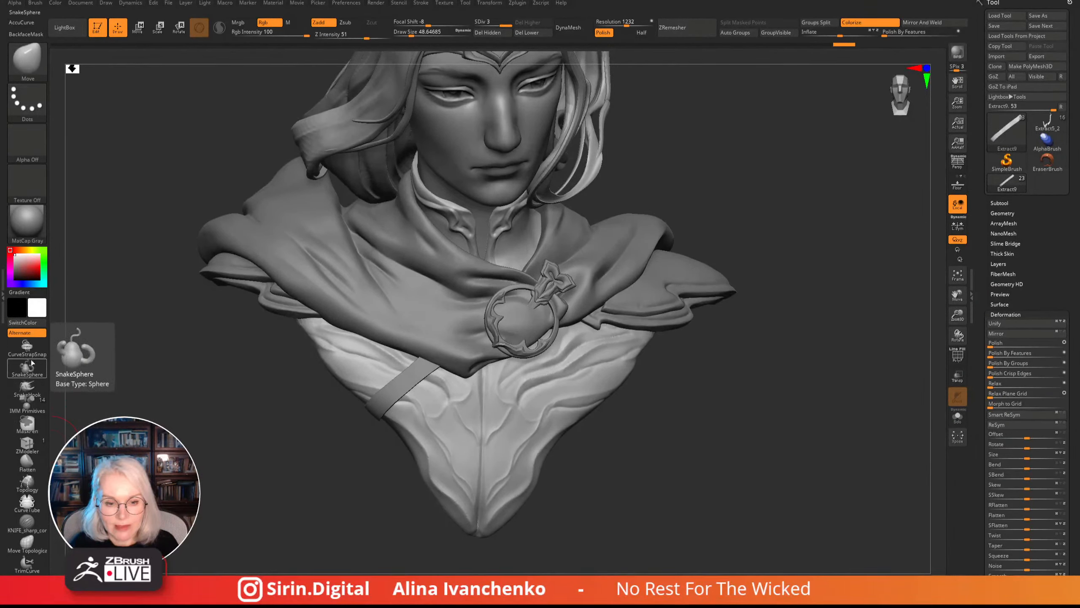
- Switch to the CurveTube brush and set its draw size to about 13 for work near the strap's upper end
click(27, 503)
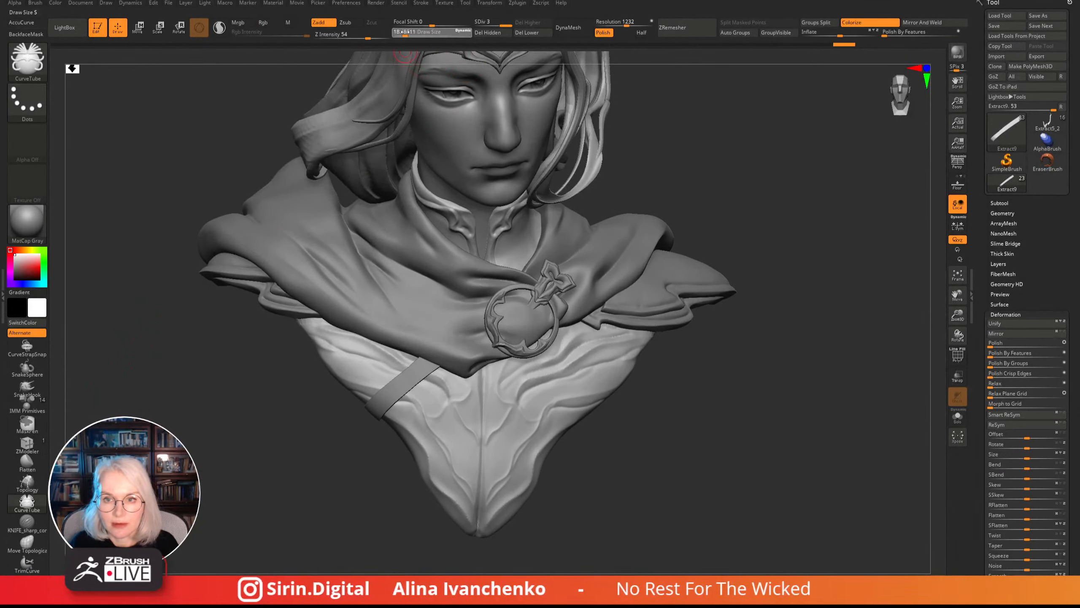
drag(412, 35, 403, 35)
drag(667, 495, 698, 523)
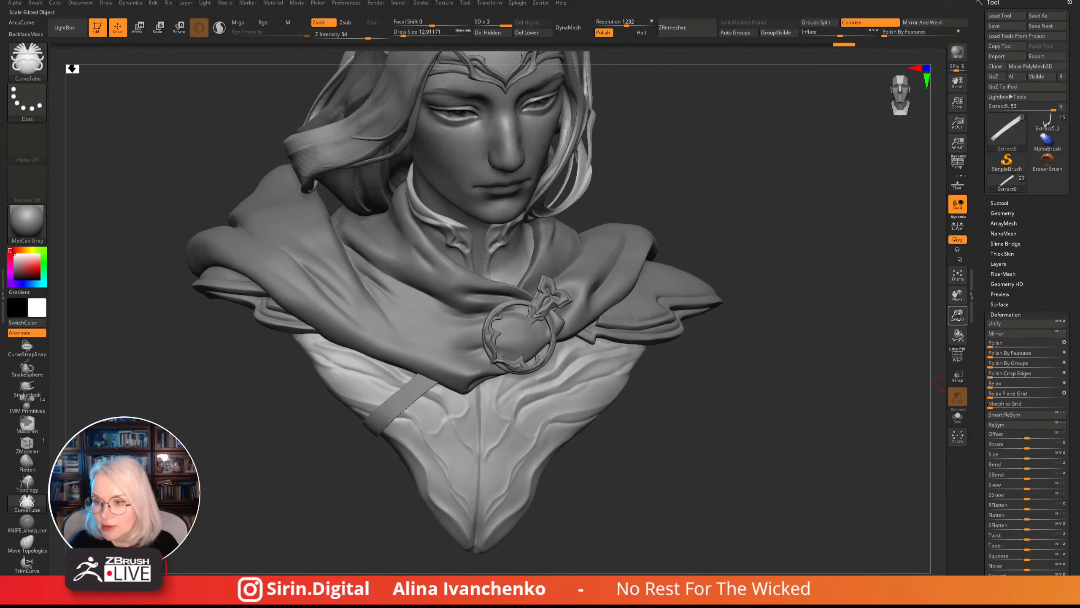
drag(957, 315, 952, 378)
drag(443, 353, 407, 385)
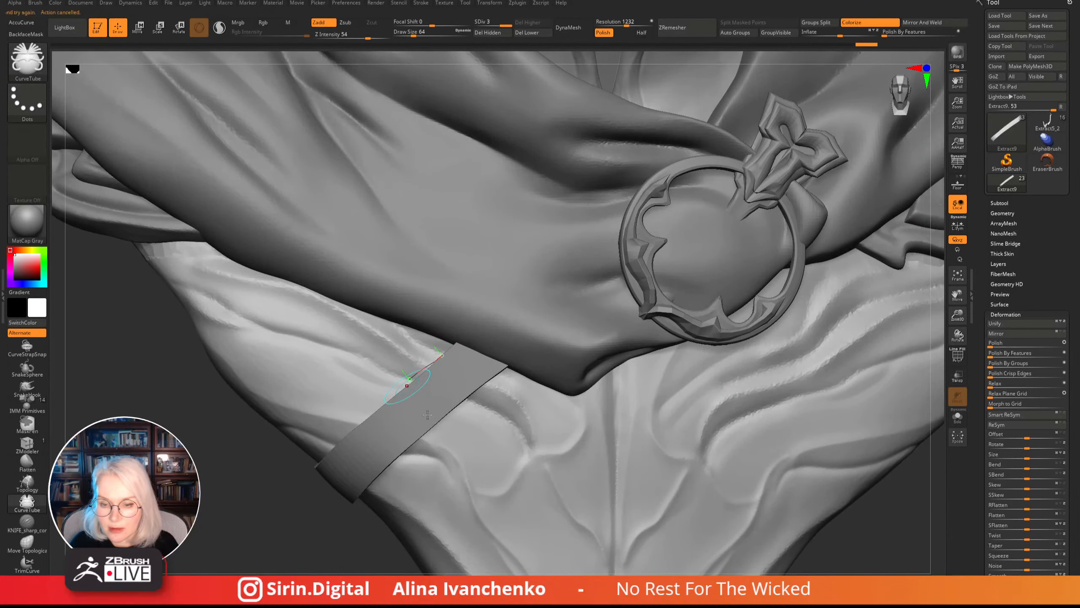
click(278, 534)
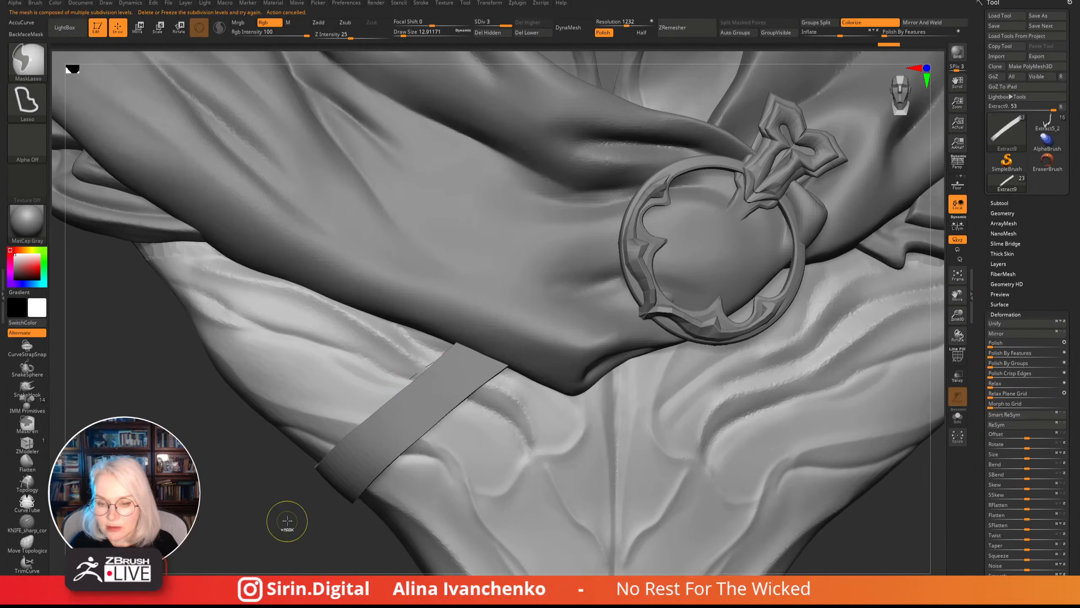
key(ctrl+z)
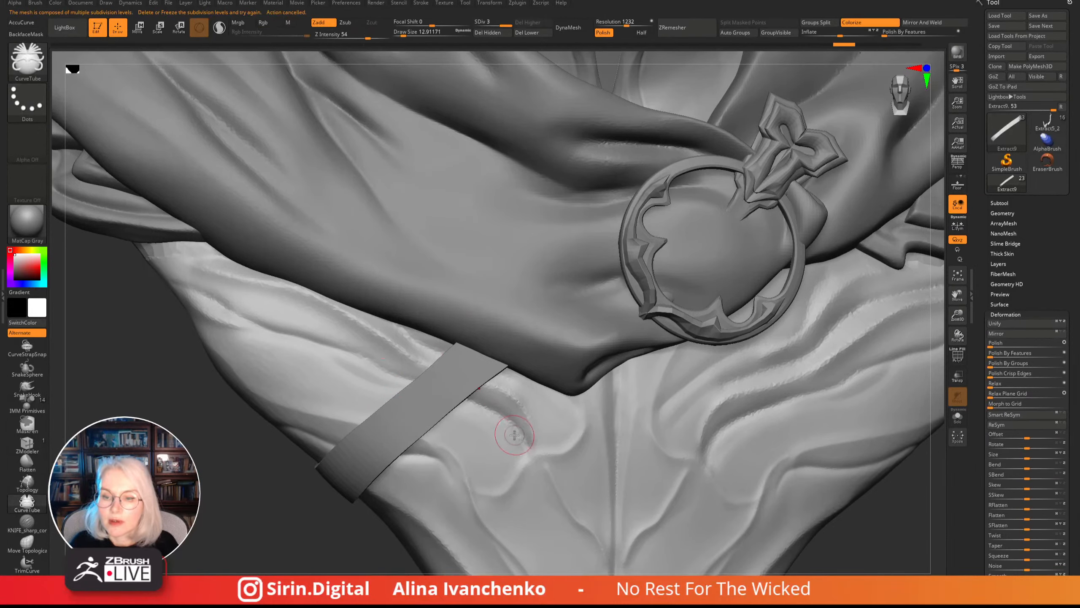
- Make Extract10_01 the active subtool and draw a C-shaped curve tube around the strap near the cloak's edge
alt+click(436, 359)
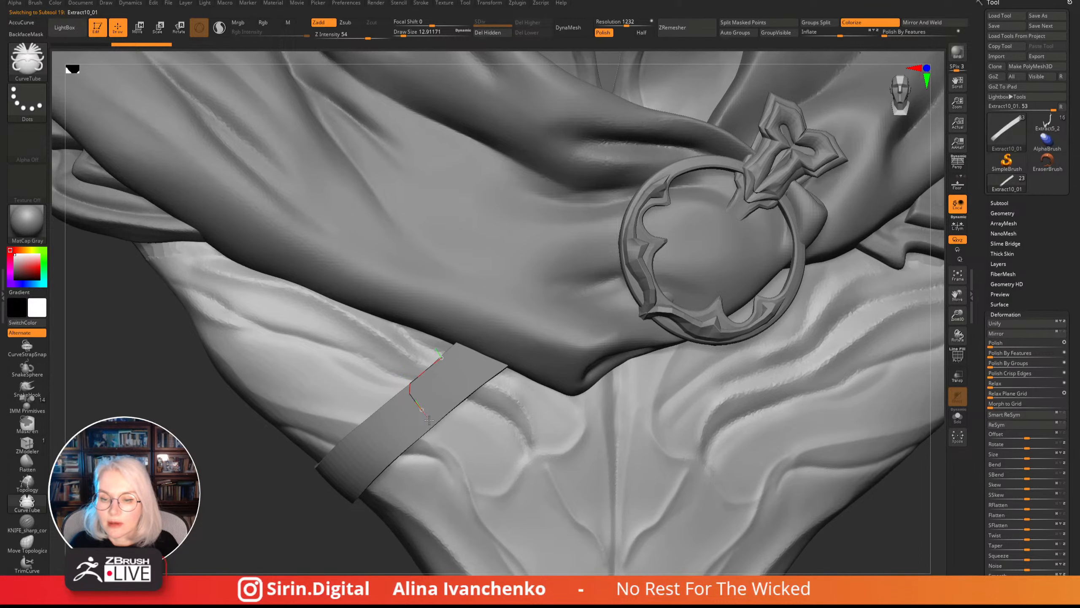
drag(435, 426, 475, 396)
drag(213, 521, 409, 511)
drag(450, 428, 464, 409)
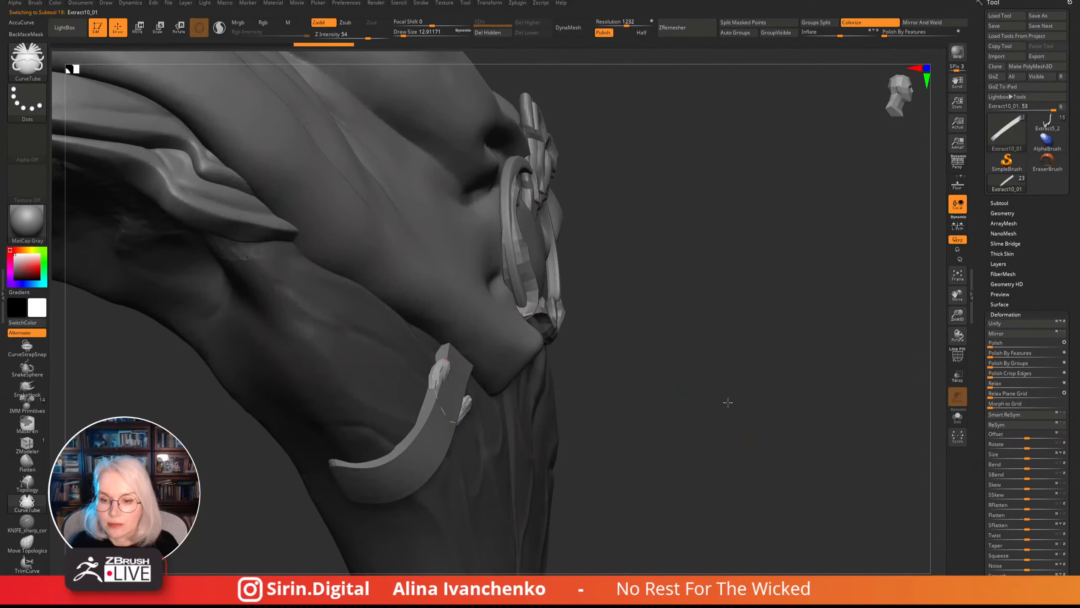
- Adjust the tube's curve points so that the C-shaped loop wraps neatly around both edges of the strap
drag(728, 403, 648, 372)
mouse_move(455, 412)
mouse_down()
mouse_move(459, 391)
mouse_move(458, 413)
mouse_move(468, 412)
mouse_up()
drag(253, 418, 294, 467)
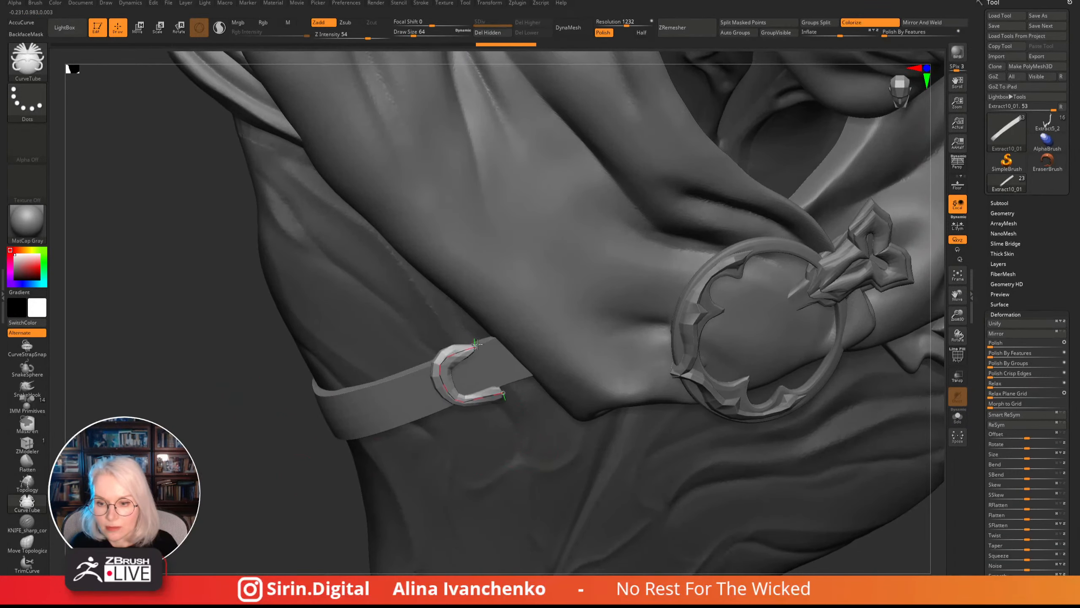
drag(477, 344, 488, 341)
drag(456, 389, 473, 401)
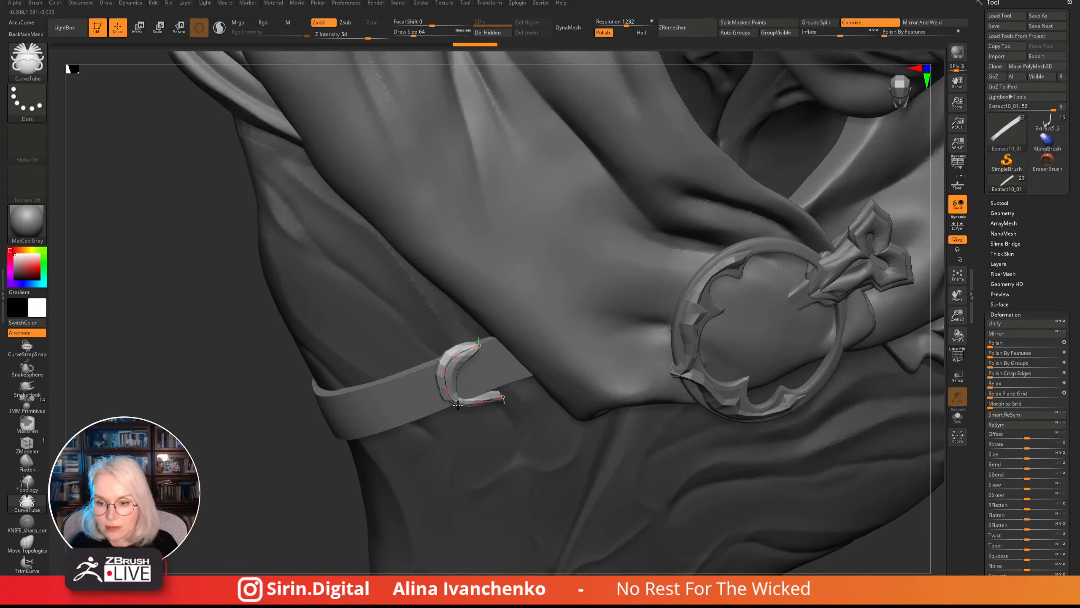
right_drag(270, 477, 273, 425)
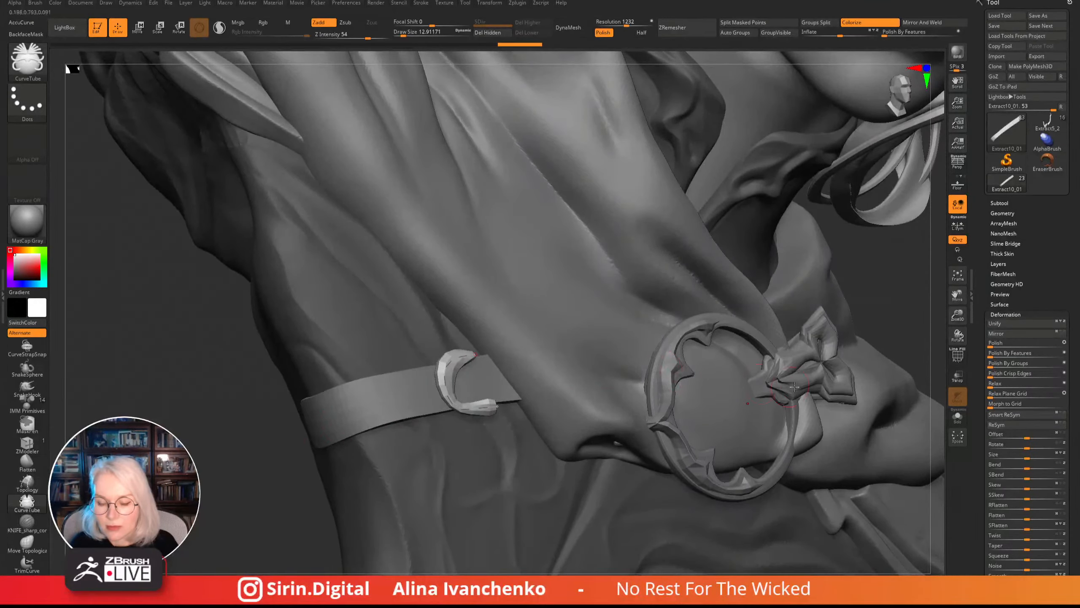
- Check the curve modifiers and rebuild the C-shaped tube thinner, with a draw size of about 4.3
click(421, 3)
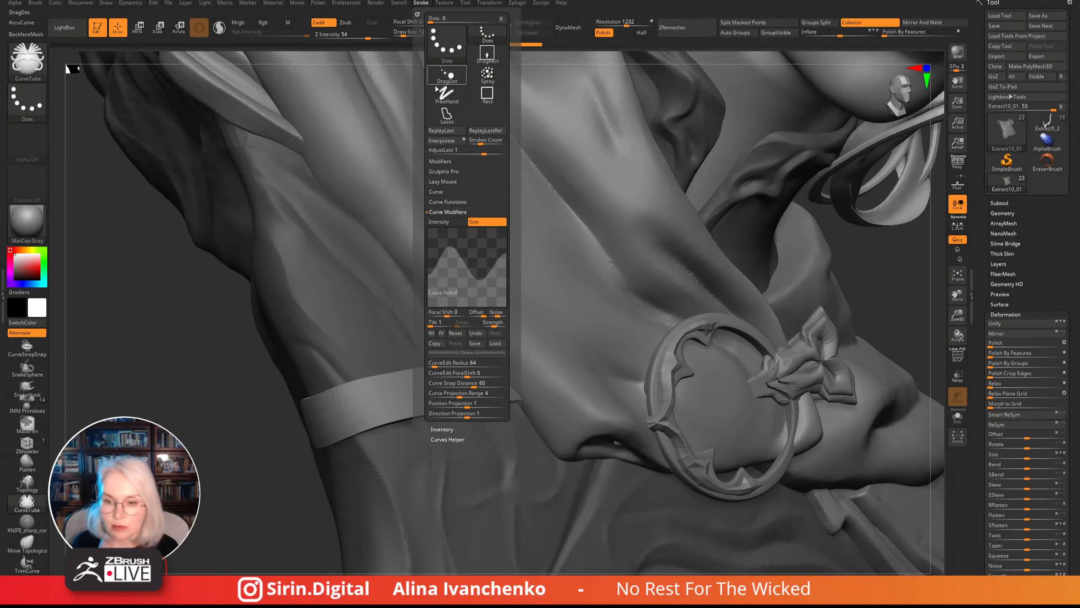
right_drag(257, 450, 217, 481)
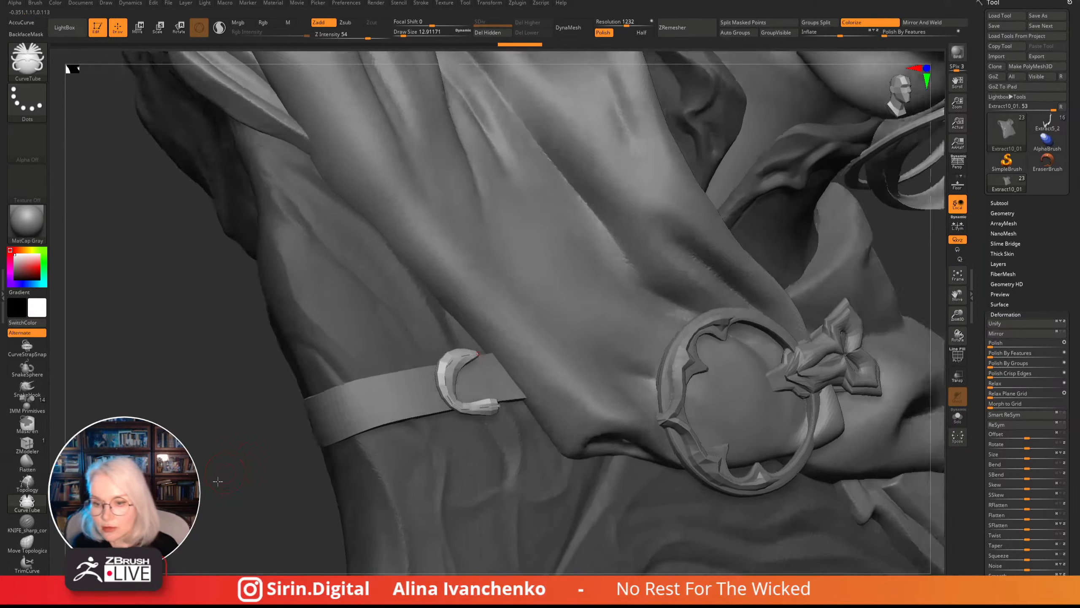
drag(218, 481, 210, 481)
click(446, 377)
drag(275, 487, 232, 514)
click(414, 35)
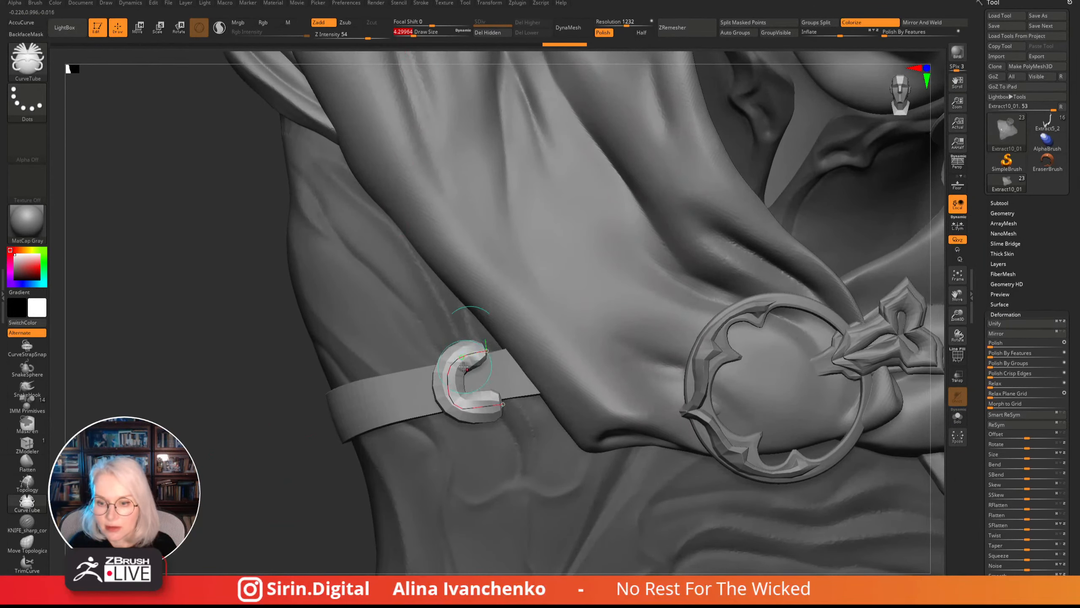
click(464, 367)
mouse_move(325, 501)
mouse_down()
mouse_move(307, 449)
mouse_move(319, 507)
mouse_up()
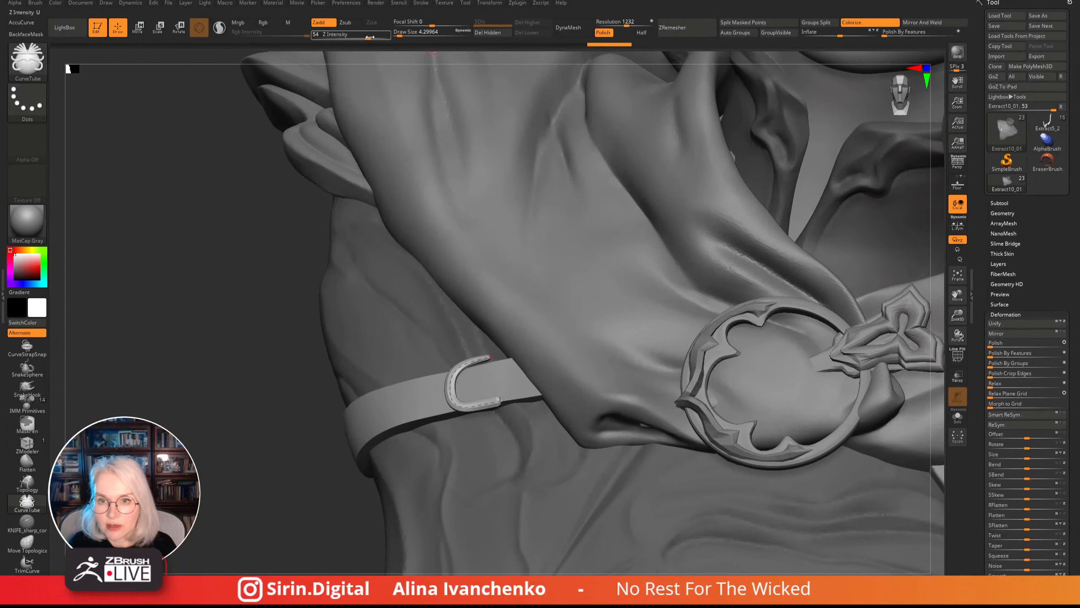
- Set the Z Intensity to 93 and rebuild the C-shaped tube with a draw size of about 5
drag(370, 37, 414, 35)
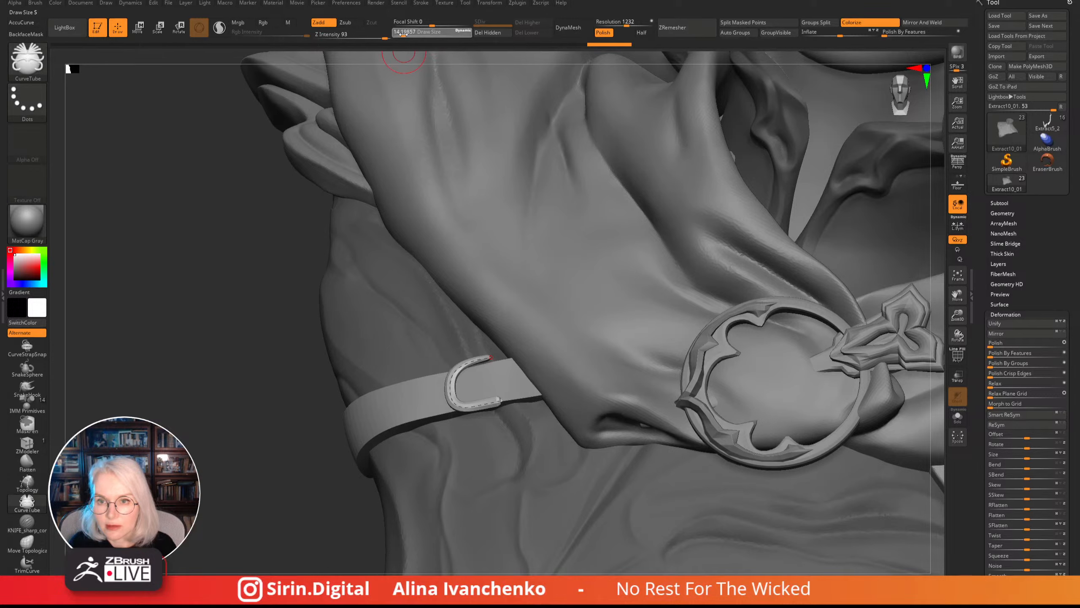
click(446, 398)
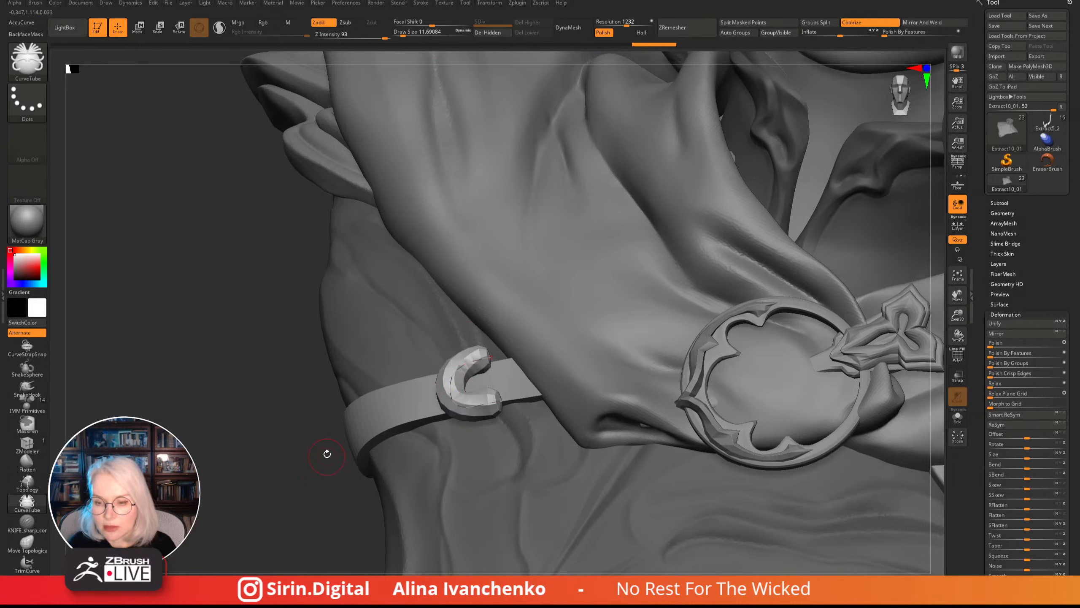
drag(412, 38, 404, 37)
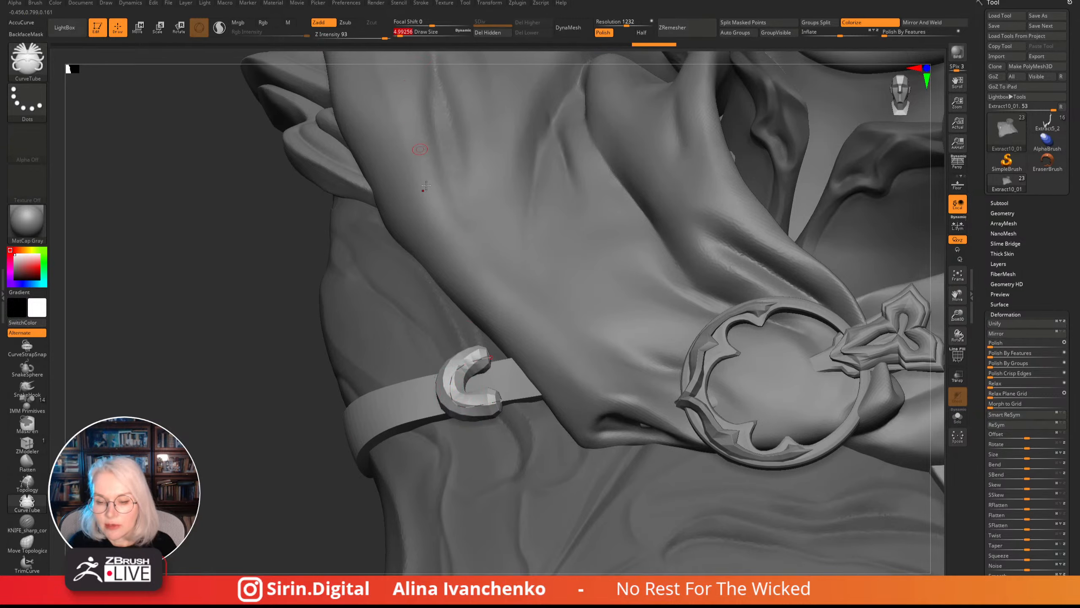
click(442, 385)
drag(313, 483, 326, 474)
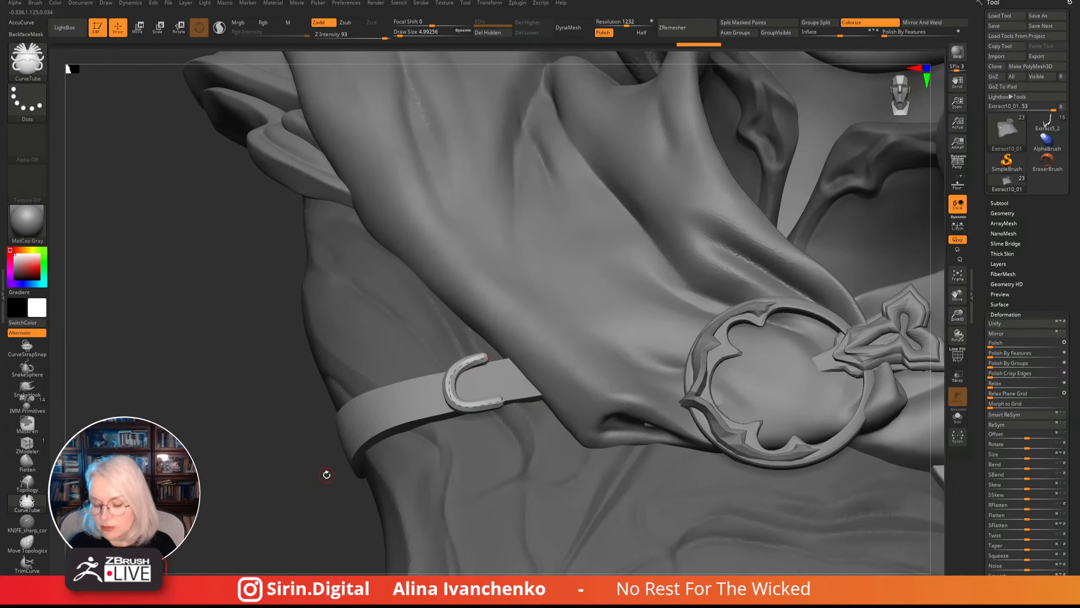
alt+drag(218, 399, 172, 365)
drag(173, 366, 241, 410)
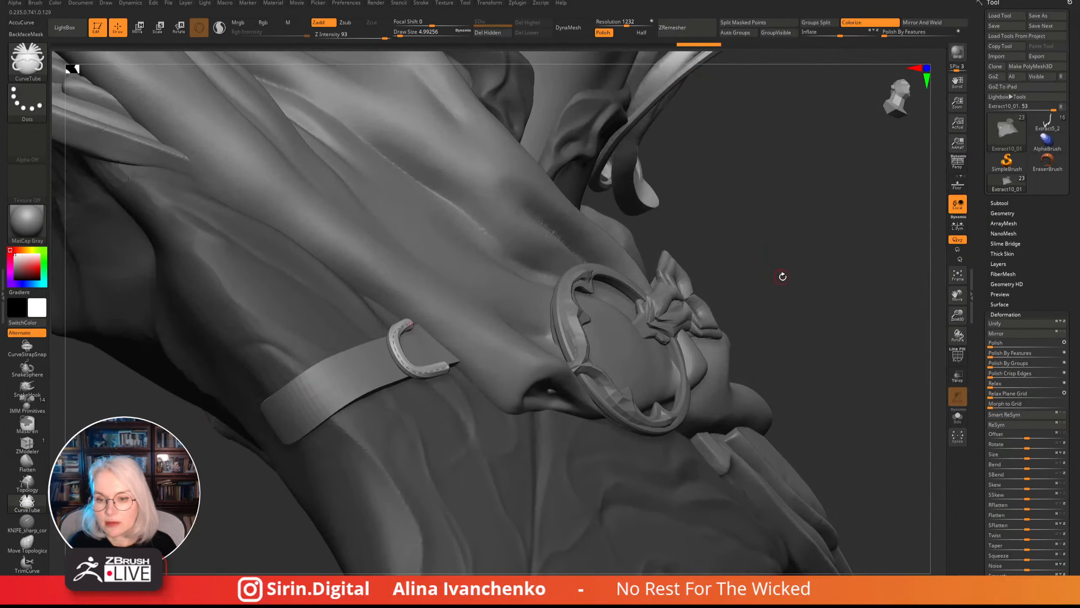
drag(780, 276, 752, 303)
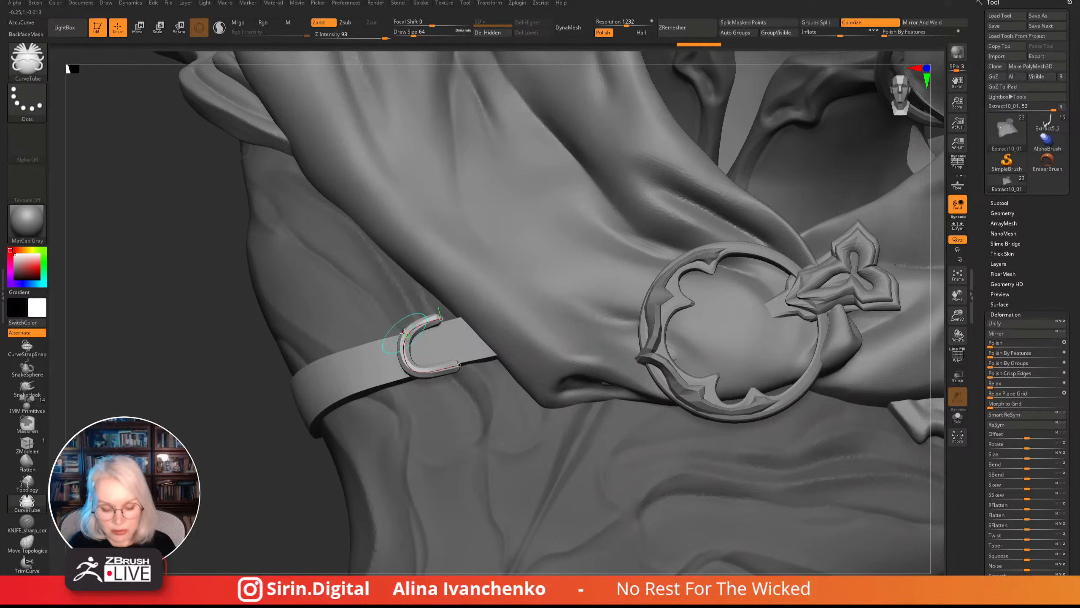
- Nudge the C-shaped curve tube along the strap and split it off from the strap as its own subtool
click(406, 337)
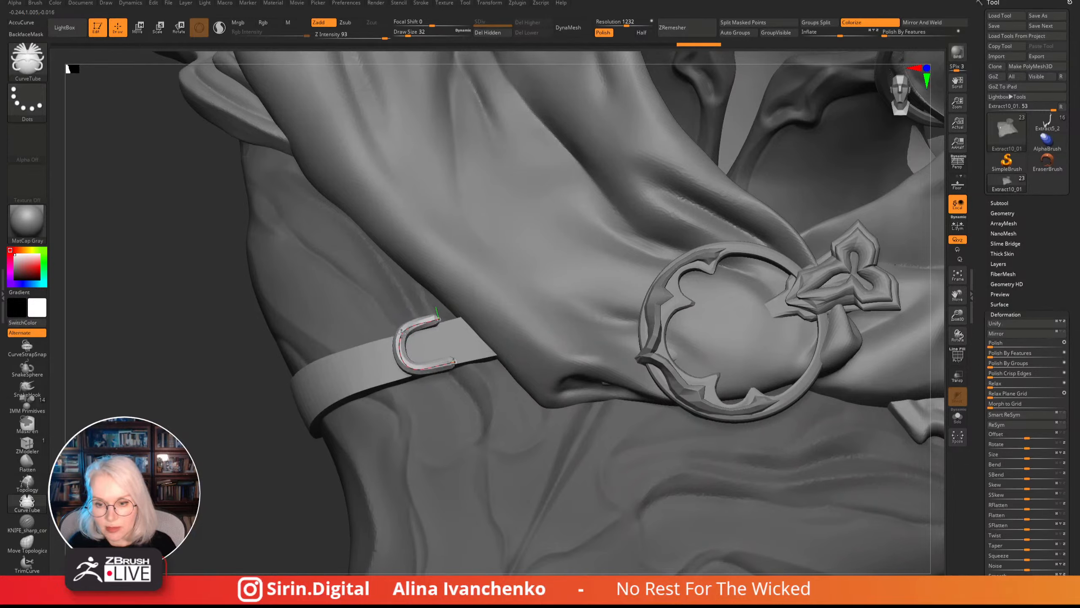
mouse_move(410, 370)
mouse_down()
mouse_move(456, 365)
mouse_move(414, 375)
mouse_move(406, 345)
mouse_up()
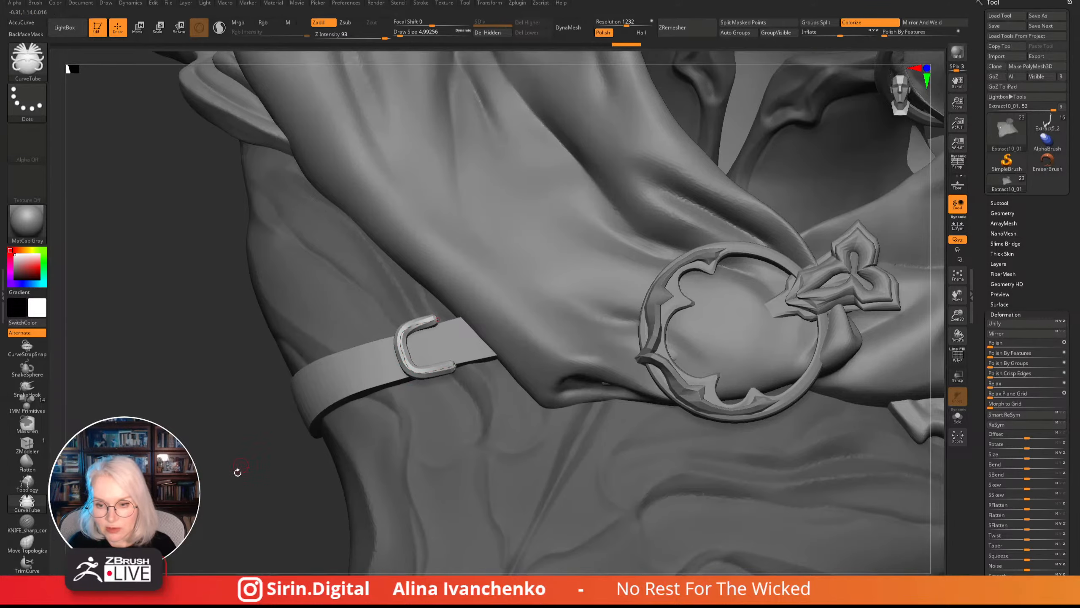
drag(237, 473, 270, 488)
drag(769, 277, 787, 324)
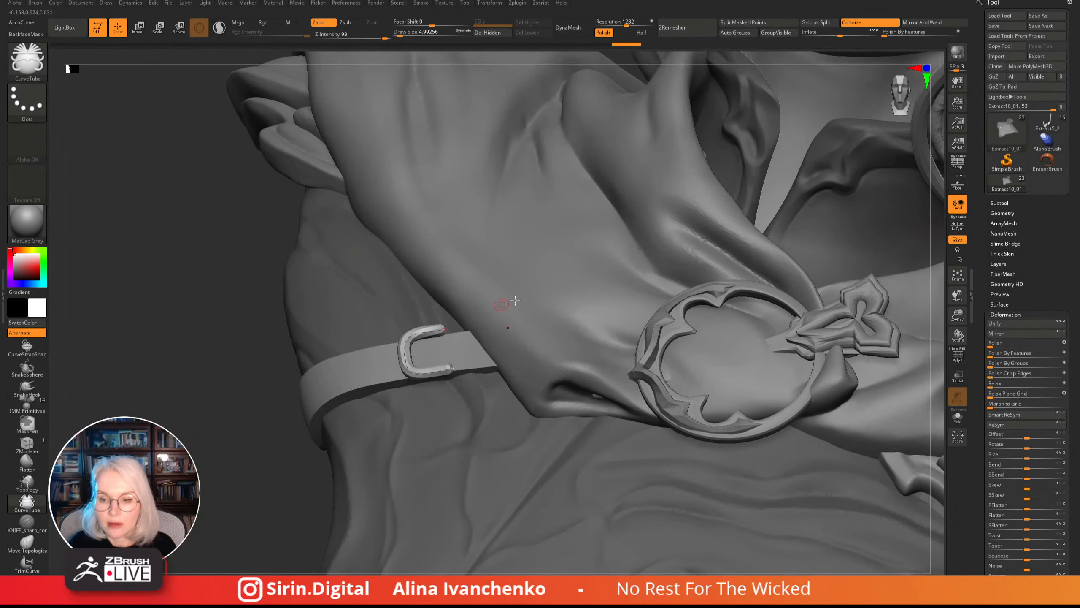
click(747, 22)
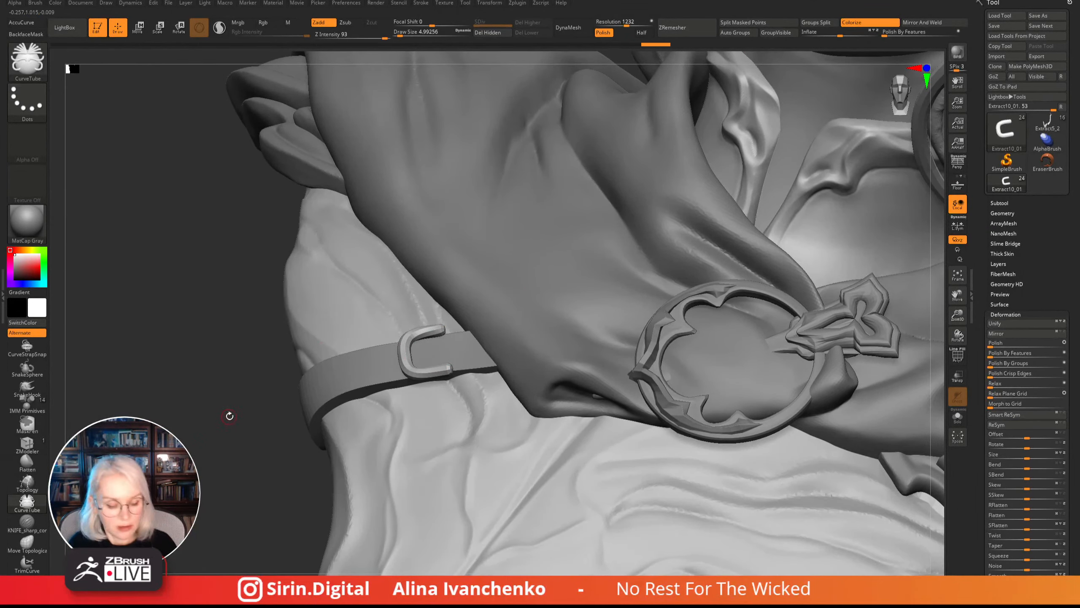
- Tilt and rotate the C-shaped buckle with the transform gizmo so that it lies flat on the strap and follows the armour's surface
key(b)
key(m)
key(v)
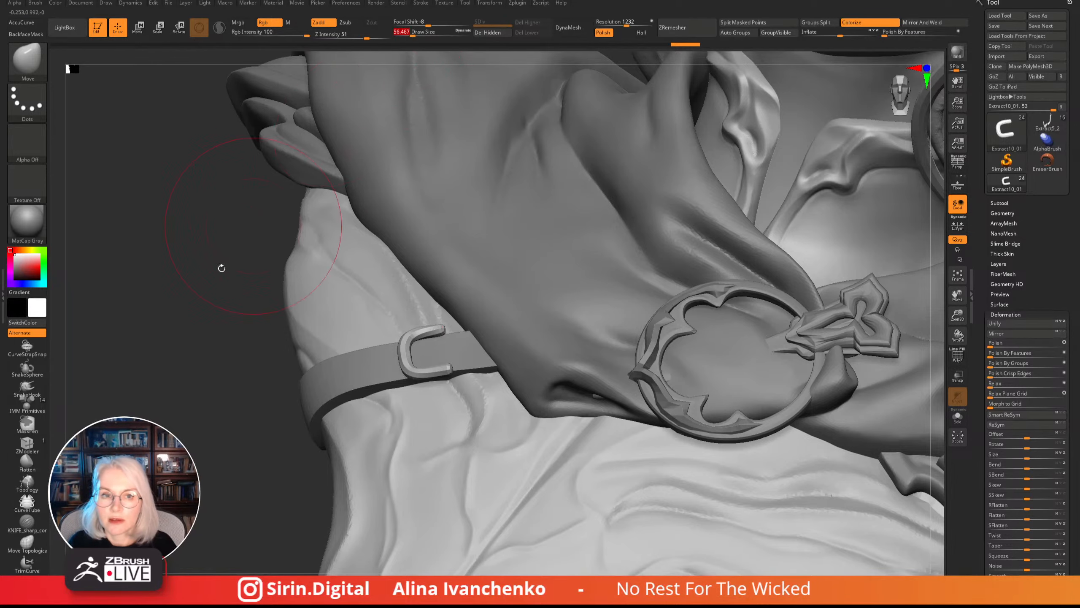
mouse_move(219, 267)
mouse_down()
mouse_move(158, 392)
mouse_move(156, 314)
mouse_move(202, 94)
mouse_move(273, 61)
mouse_up()
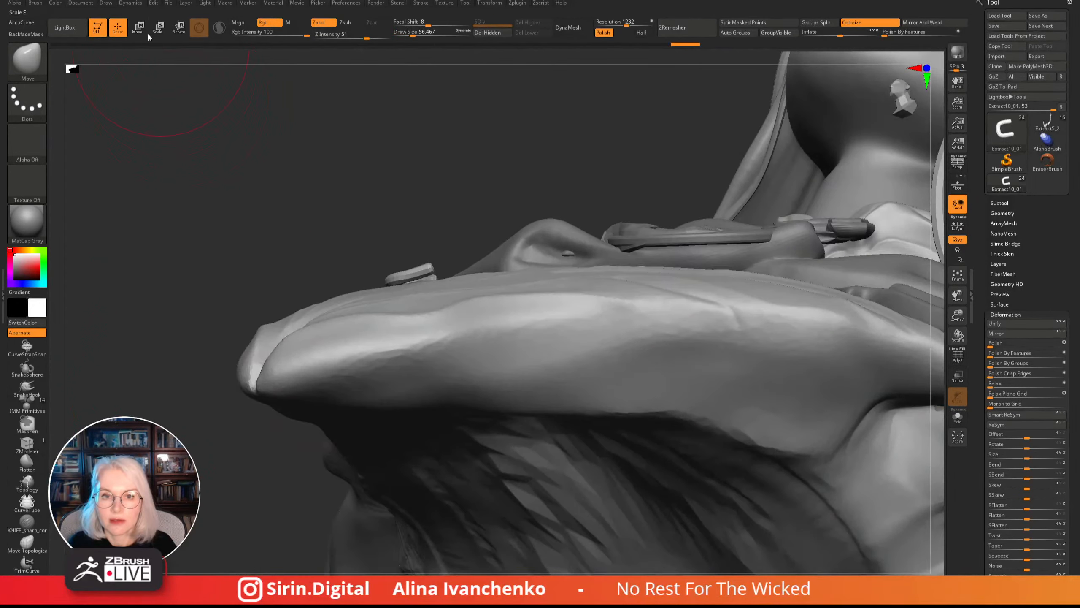
key(w)
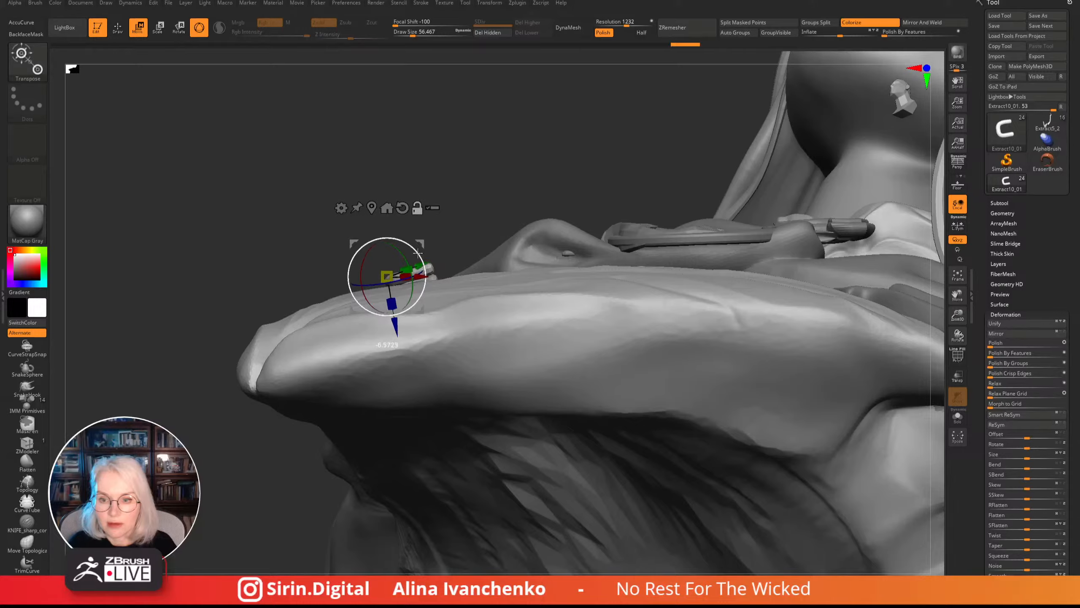
drag(417, 253, 416, 251)
click(418, 208)
mouse_move(461, 189)
mouse_down()
mouse_move(459, 417)
mouse_move(440, 231)
mouse_move(443, 257)
mouse_up()
drag(438, 137, 437, 241)
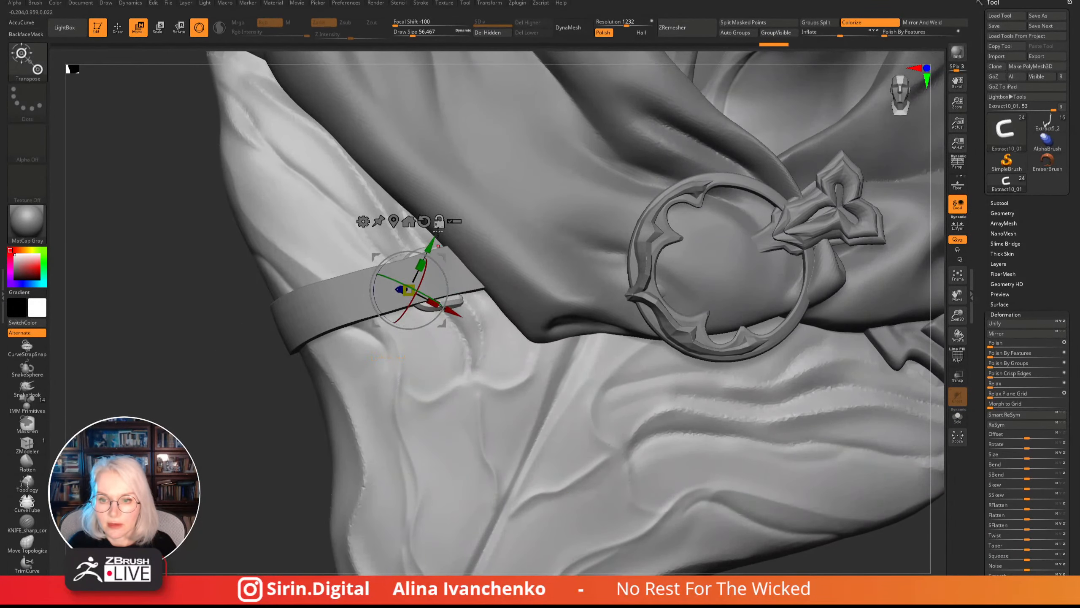
drag(435, 310, 435, 309)
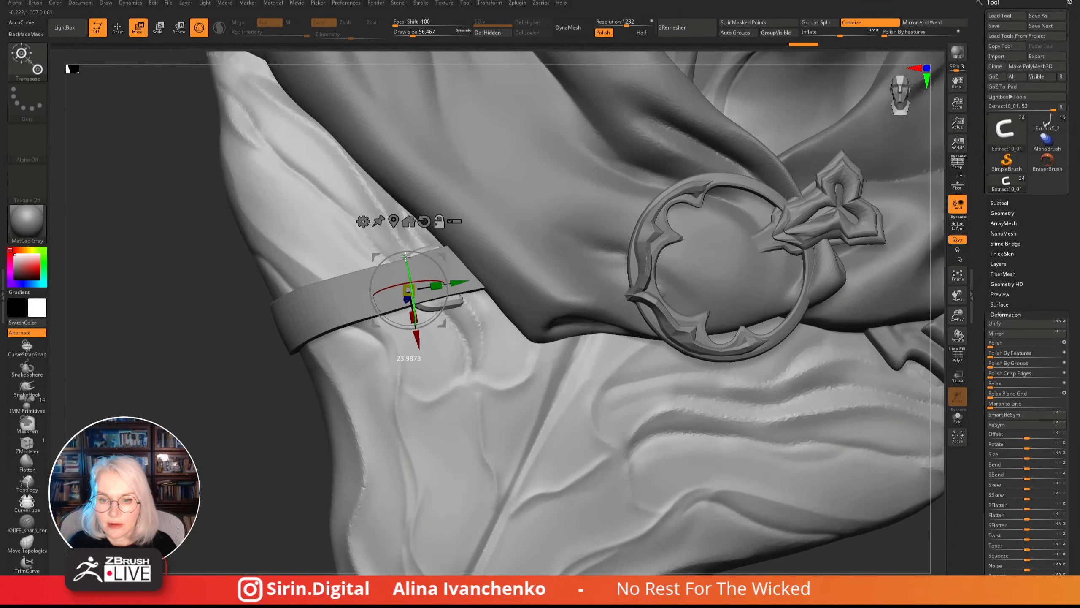
mouse_move(405, 256)
mouse_down()
mouse_move(394, 285)
mouse_move(442, 268)
mouse_move(444, 286)
mouse_up()
drag(187, 381, 205, 389)
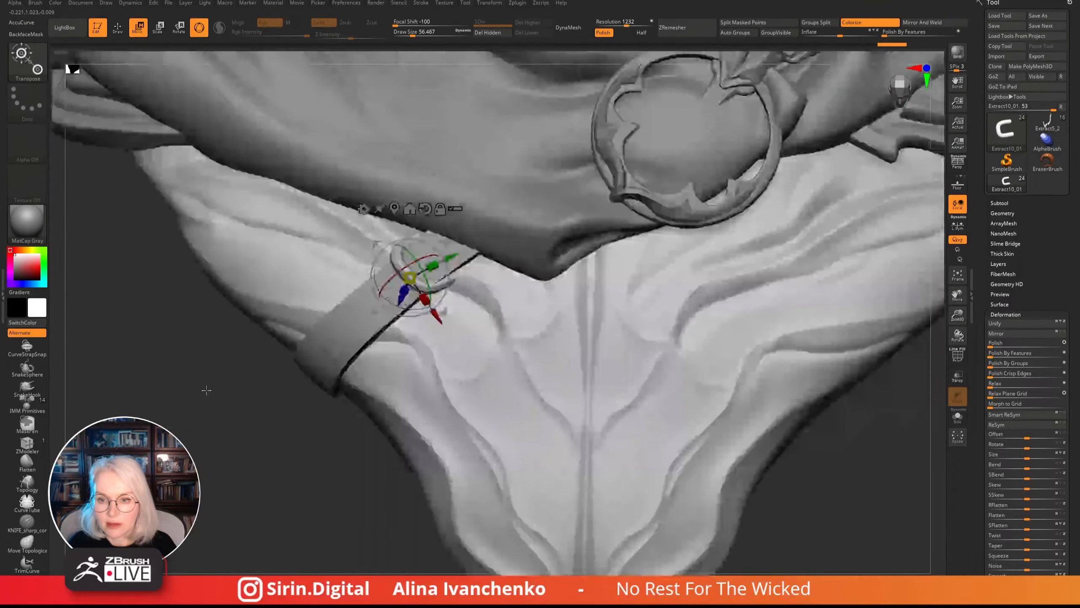
- Pull the open arms of the buckle into line with the strap's edges using the Move brush
key(q)
drag(427, 216, 443, 217)
drag(471, 272, 481, 261)
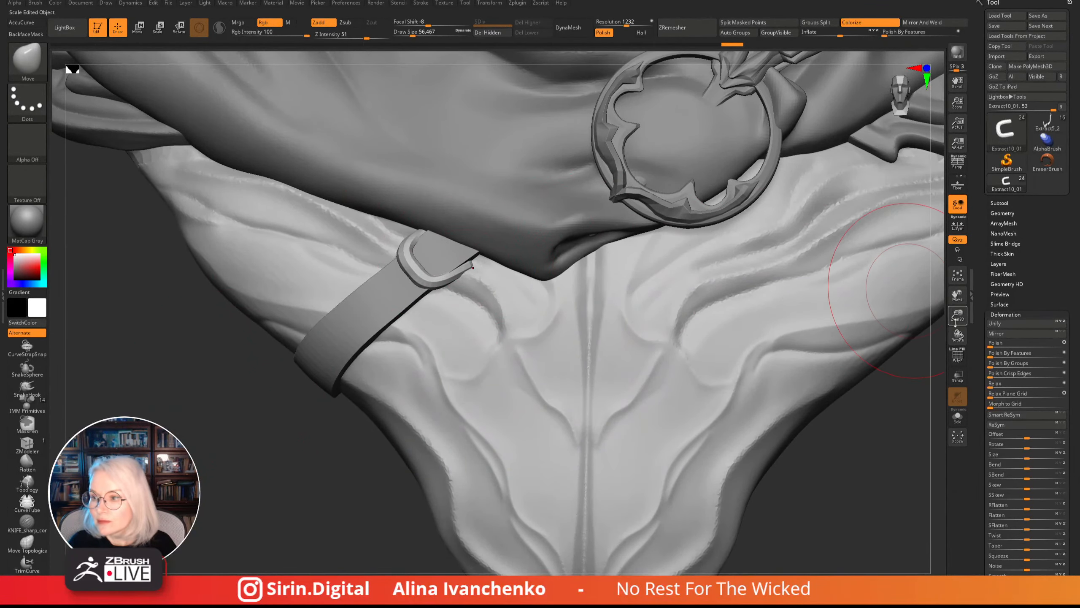
- Set the Move brush's draw size to about 31 and adjust the curved end of the buckle on the strap
drag(958, 316, 774, 321)
alt+drag(718, 385, 704, 437)
drag(957, 315, 957, 264)
drag(412, 33, 406, 35)
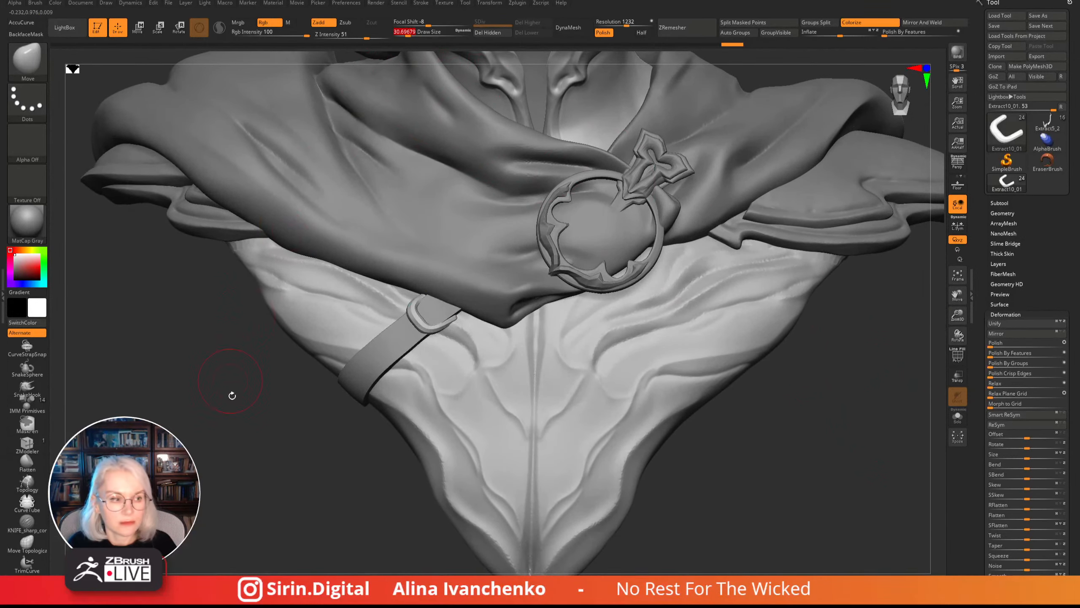
drag(232, 393, 202, 389)
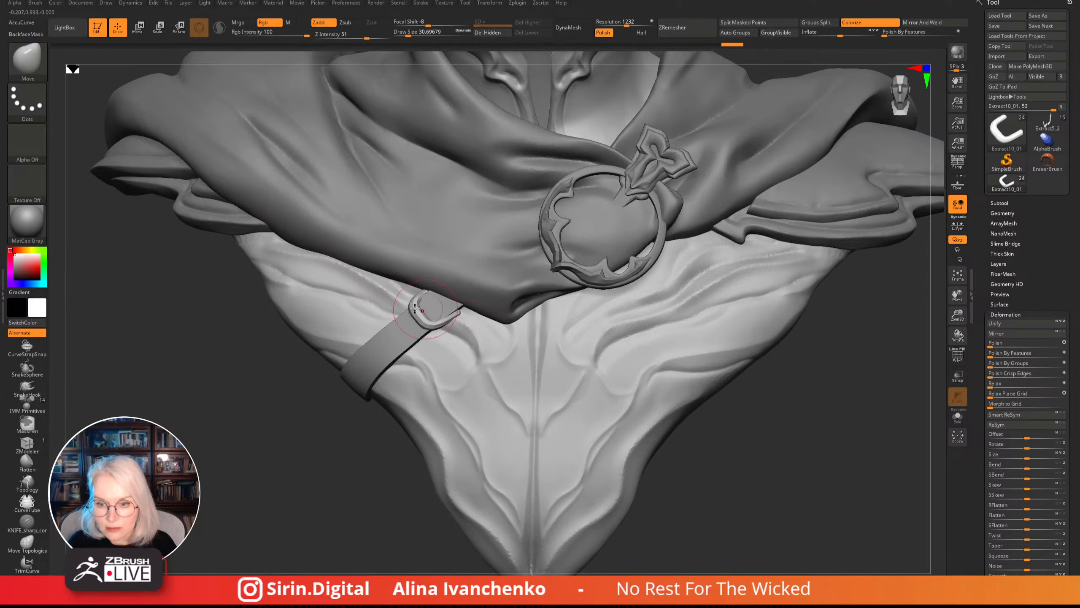
drag(418, 305, 412, 310)
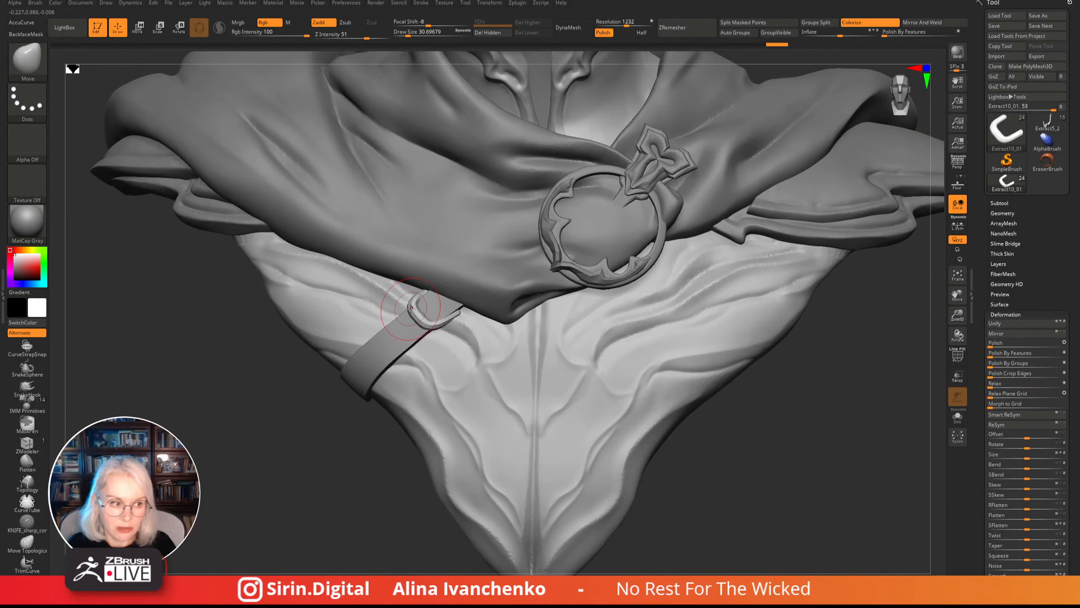
drag(219, 427, 234, 445)
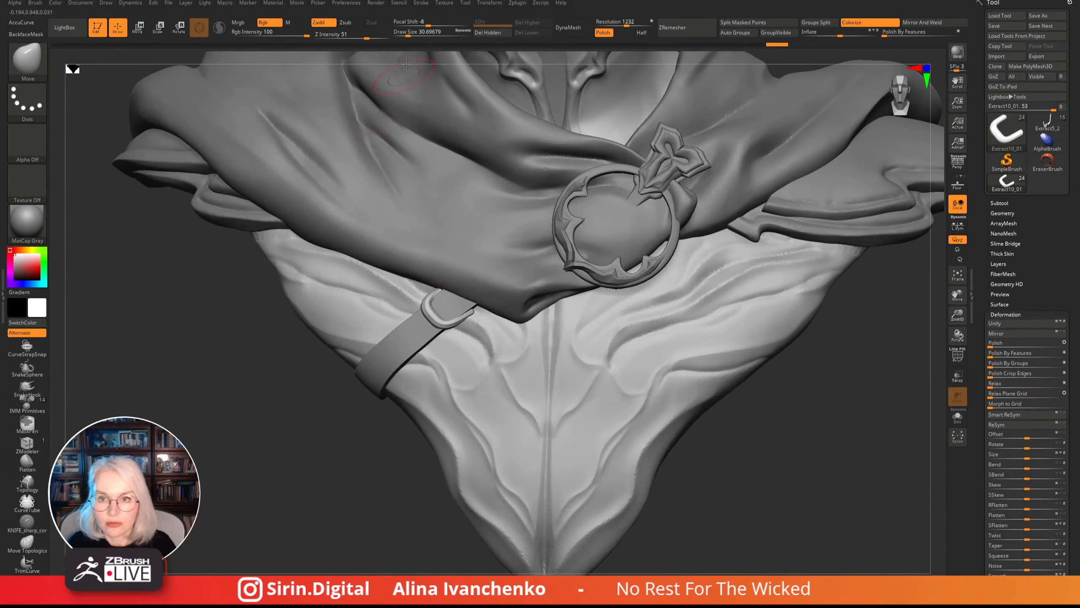
- Set the draw size to about 25 and reshape the buckle's lower side around the strap
drag(409, 35, 407, 35)
mouse_move(287, 432)
mouse_down()
mouse_move(291, 459)
mouse_move(272, 466)
mouse_up()
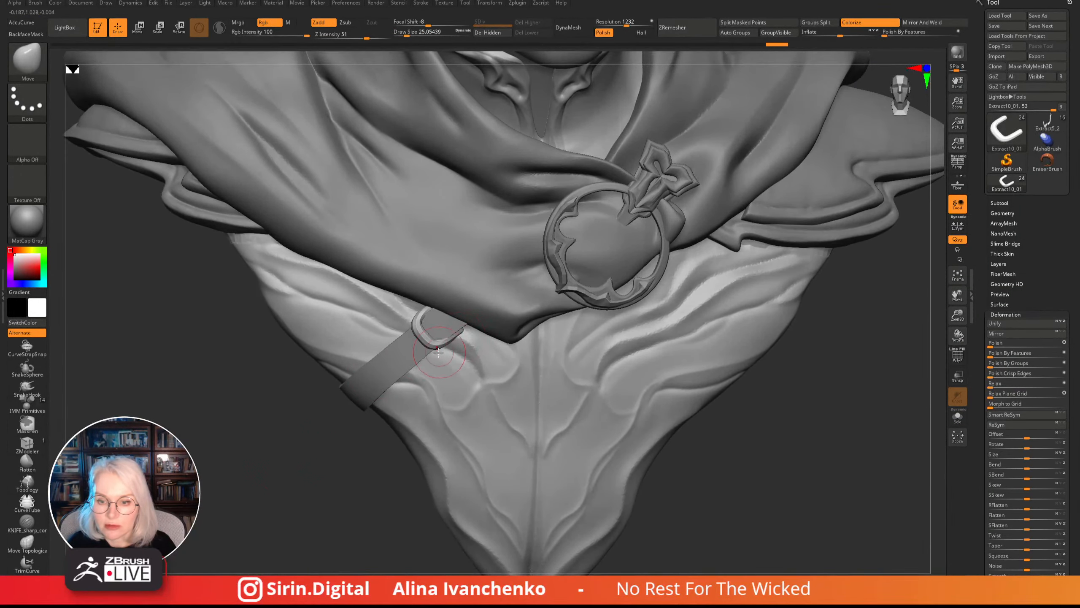
key(ctrl)
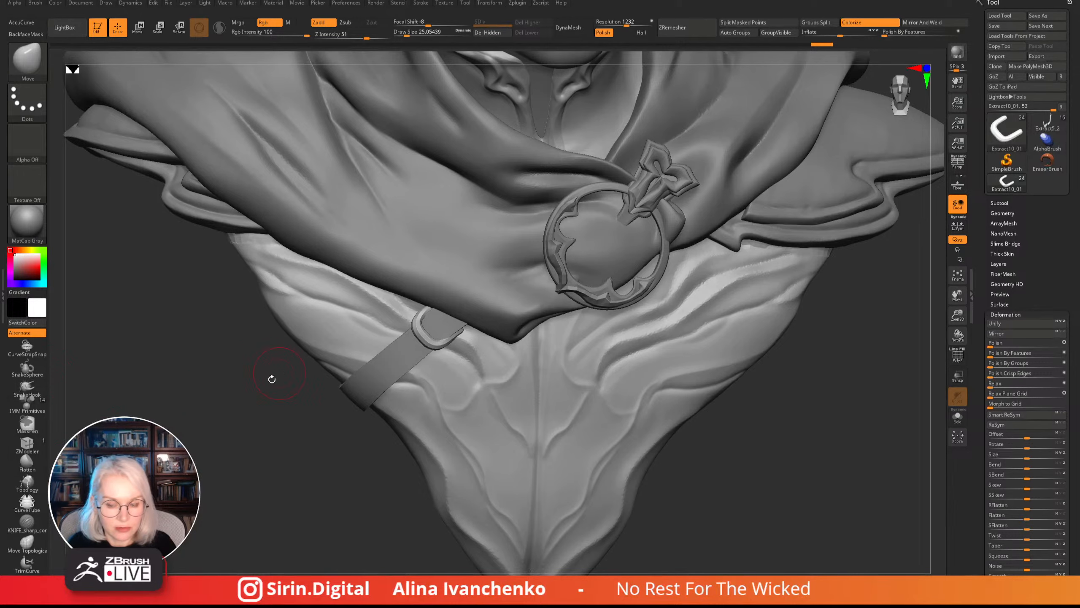
- Draw a straight CurveTube prong across the buckle's opening and rebuild it with a smaller draw size
click(26, 504)
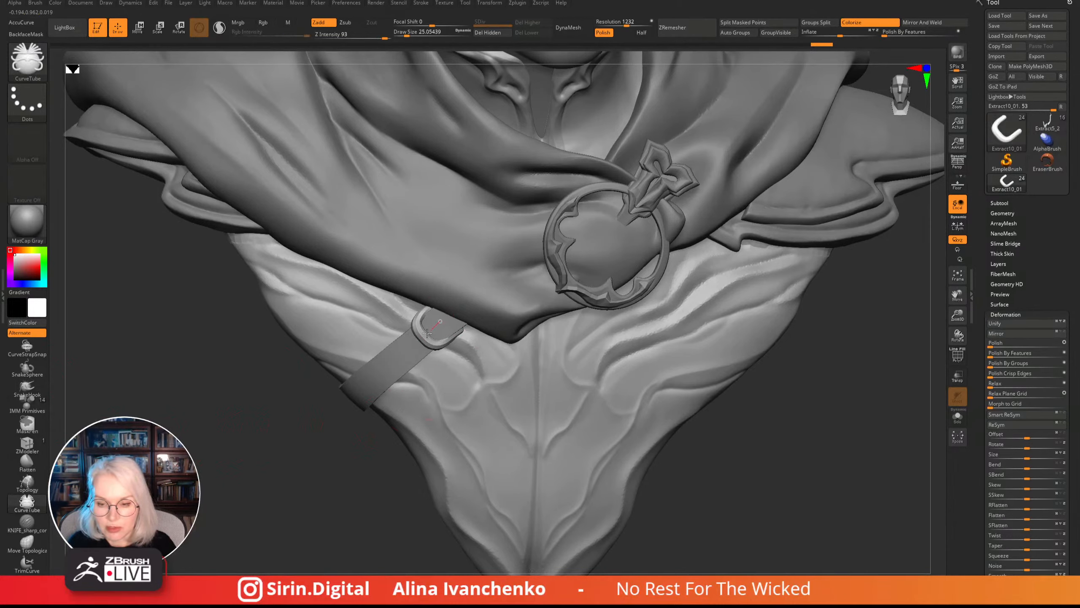
drag(417, 344, 416, 344)
drag(331, 519, 327, 485)
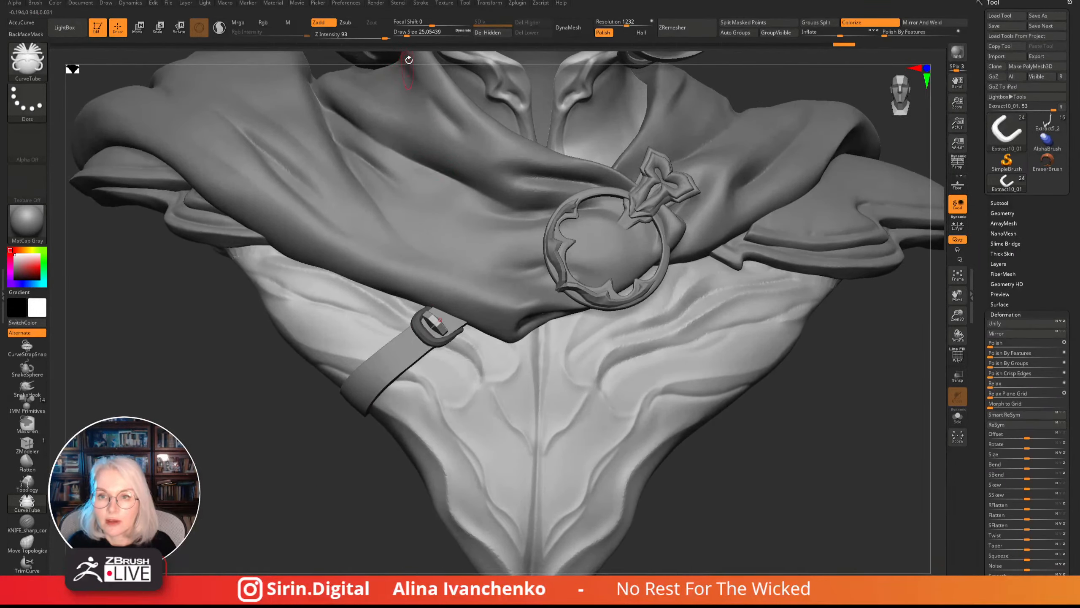
drag(407, 34, 399, 35)
click(438, 322)
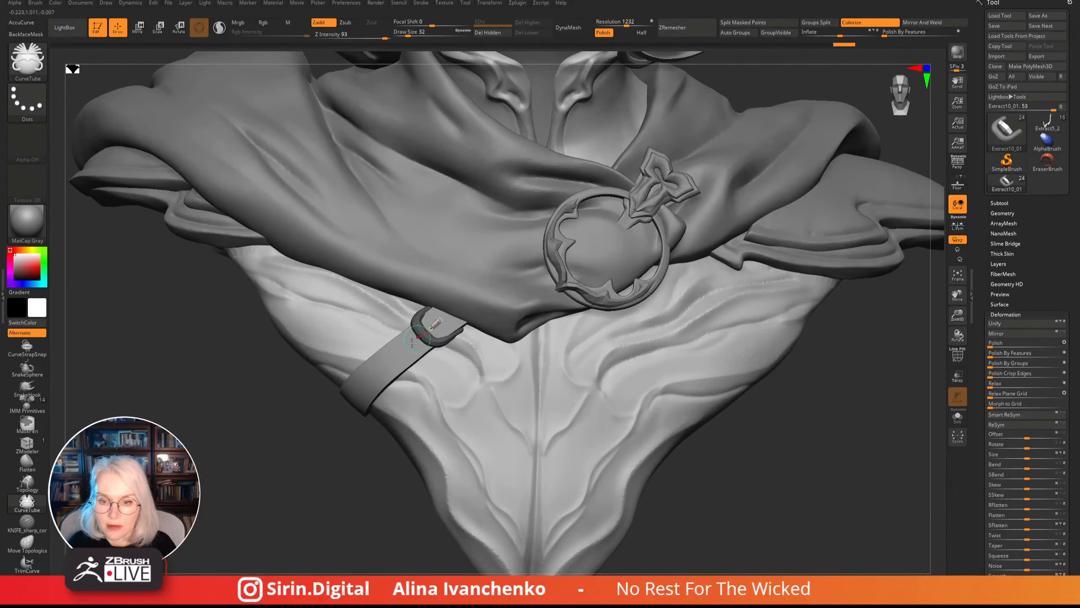
- Move the prong's curve points so that it lies over the strap and reaches the buckle's curved rim
drag(277, 493, 260, 463)
click(436, 326)
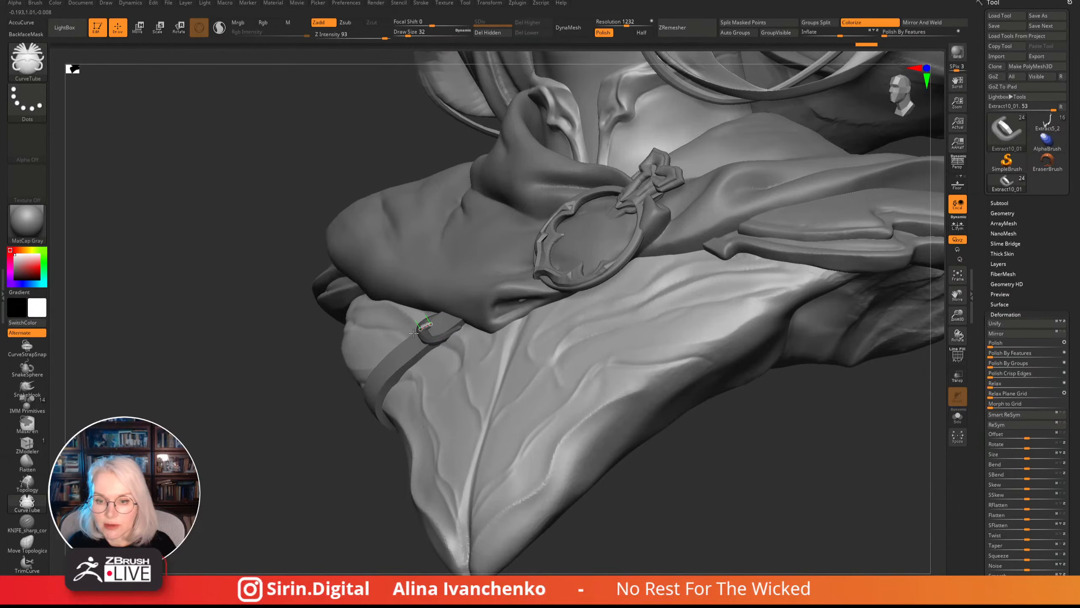
click(434, 321)
click(445, 318)
drag(442, 318, 417, 330)
mouse_move(323, 369)
mouse_down()
mouse_move(287, 504)
mouse_move(410, 320)
mouse_up()
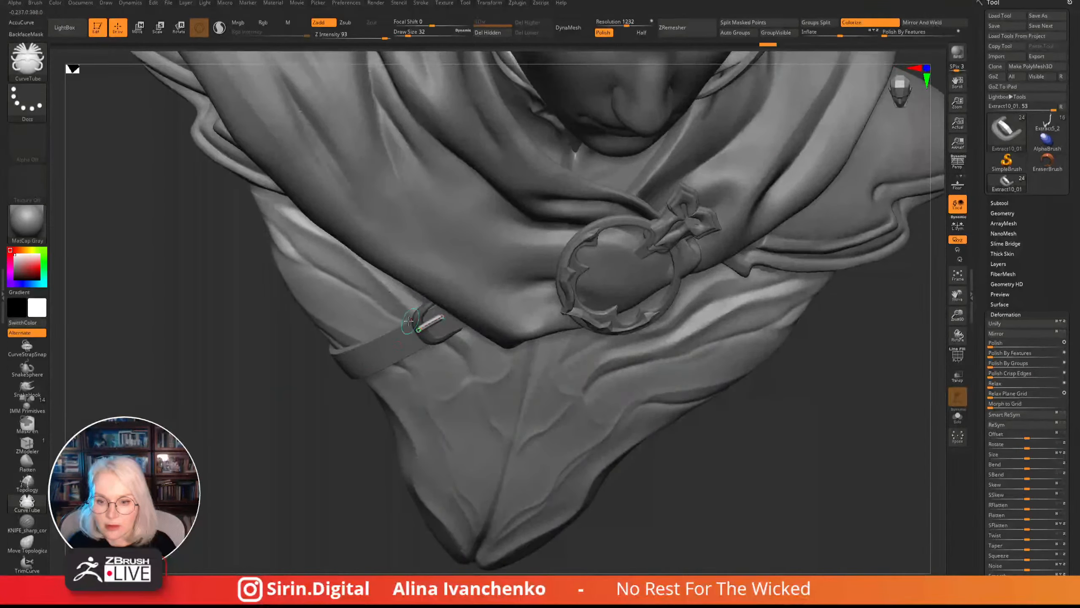
- Try different thicknesses for the prong and rebuild it with a draw size of about 6.6
drag(407, 36, 401, 33)
click(402, 32)
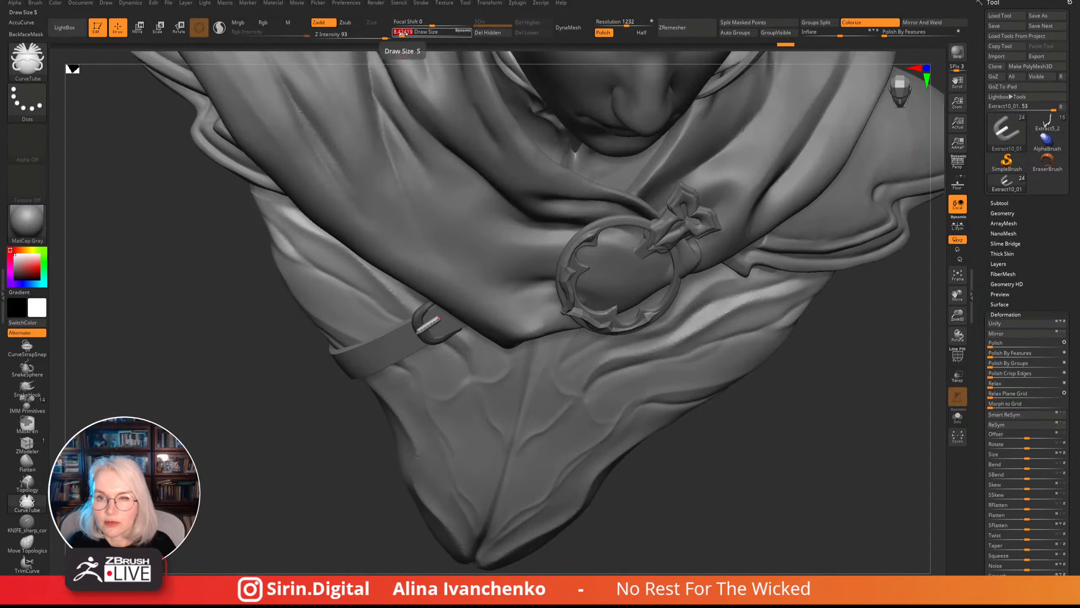
click(427, 326)
click(408, 35)
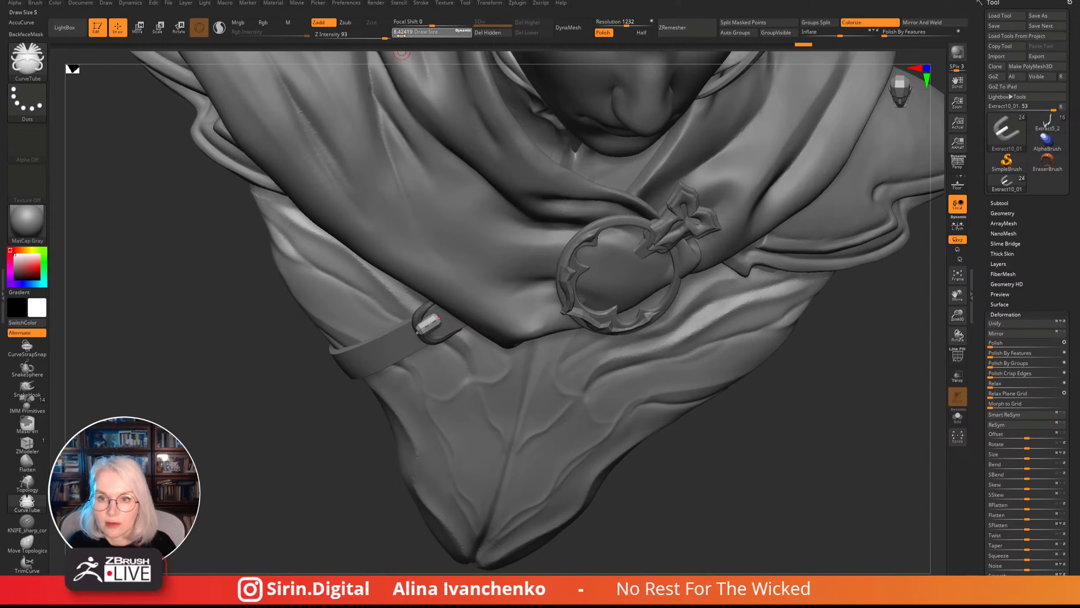
click(426, 326)
click(424, 326)
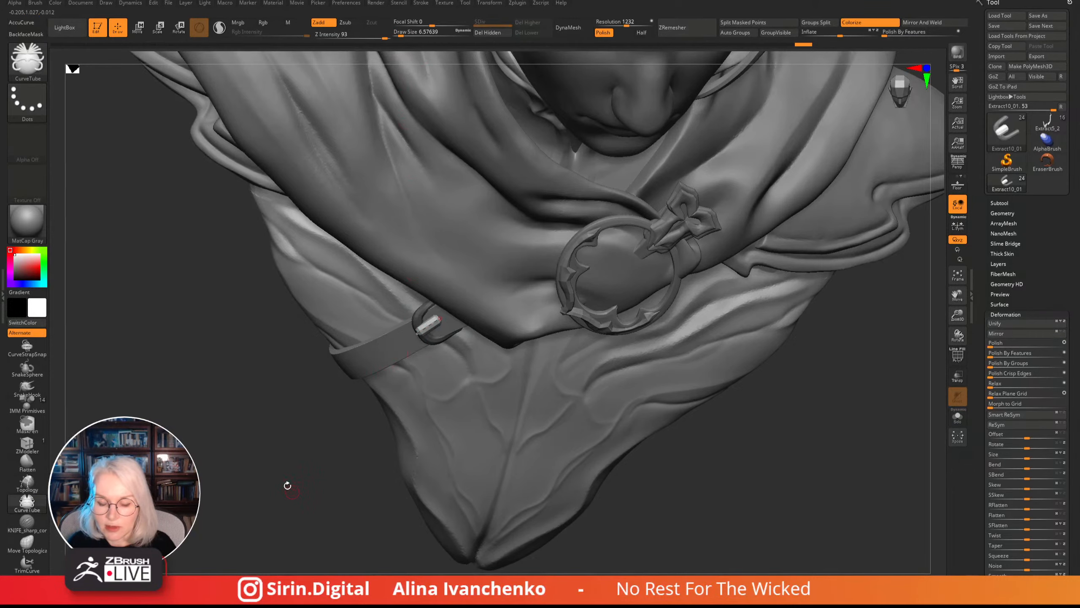
- Adjust the prong's curve from the side and front so that it sits on top of the buckle
drag(287, 484, 283, 434)
drag(297, 513, 272, 470)
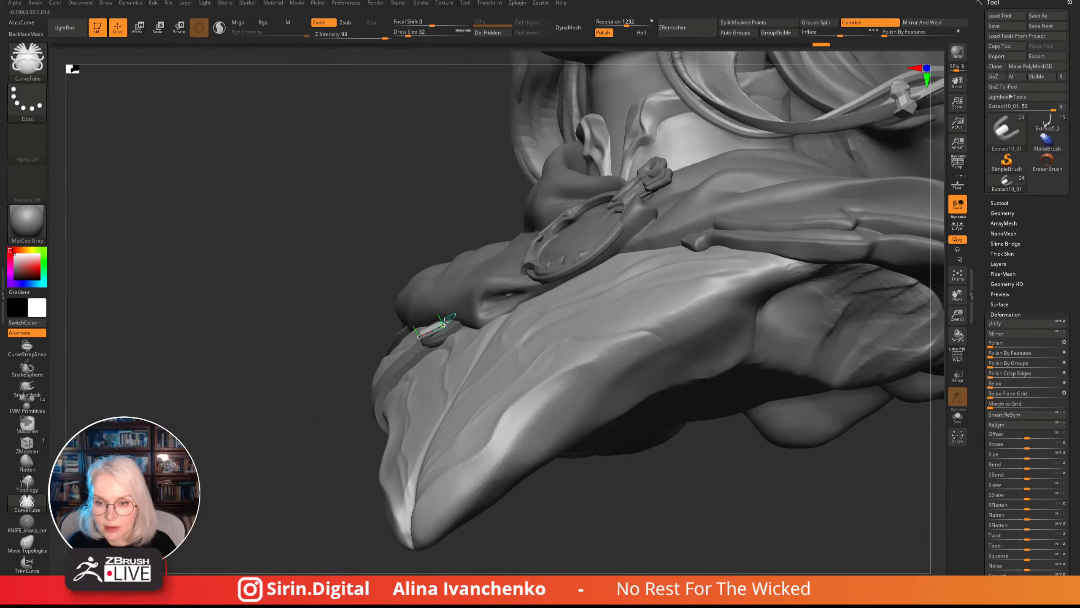
drag(444, 325, 450, 326)
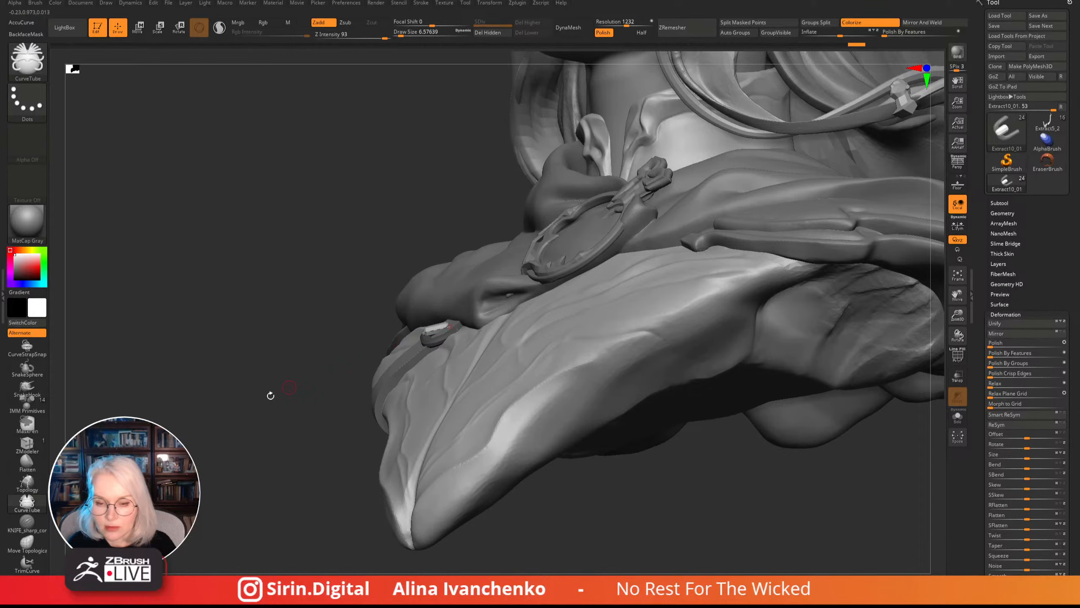
drag(270, 393, 282, 463)
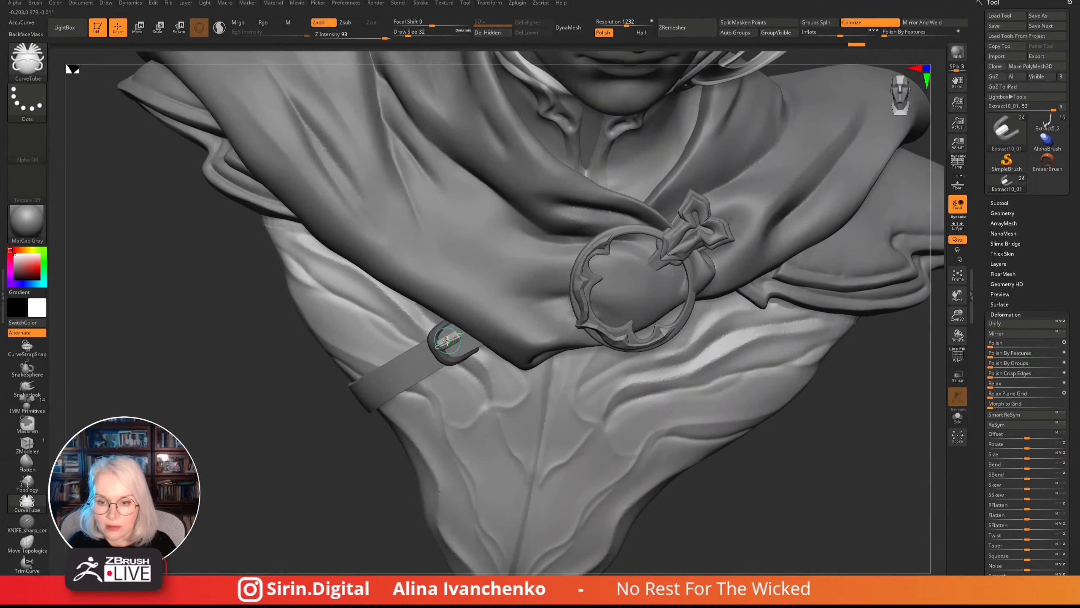
key(bracketleft)
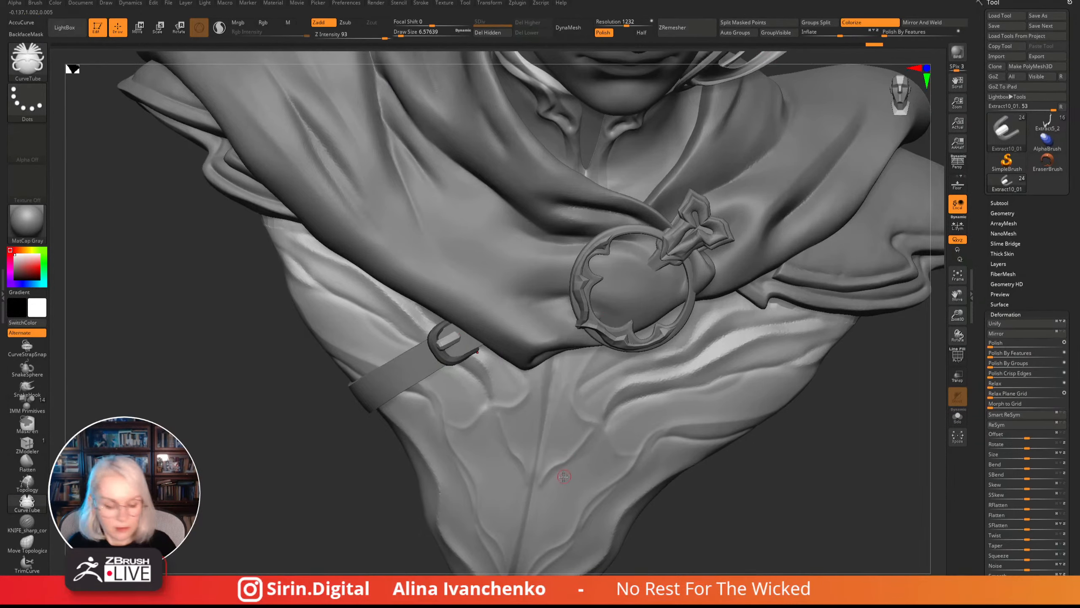
- Fit the prong to the buckle using the Move brush at a draw size of about 54, and clear the mask
key(b)
key(m)
key(v)
drag(407, 32, 413, 32)
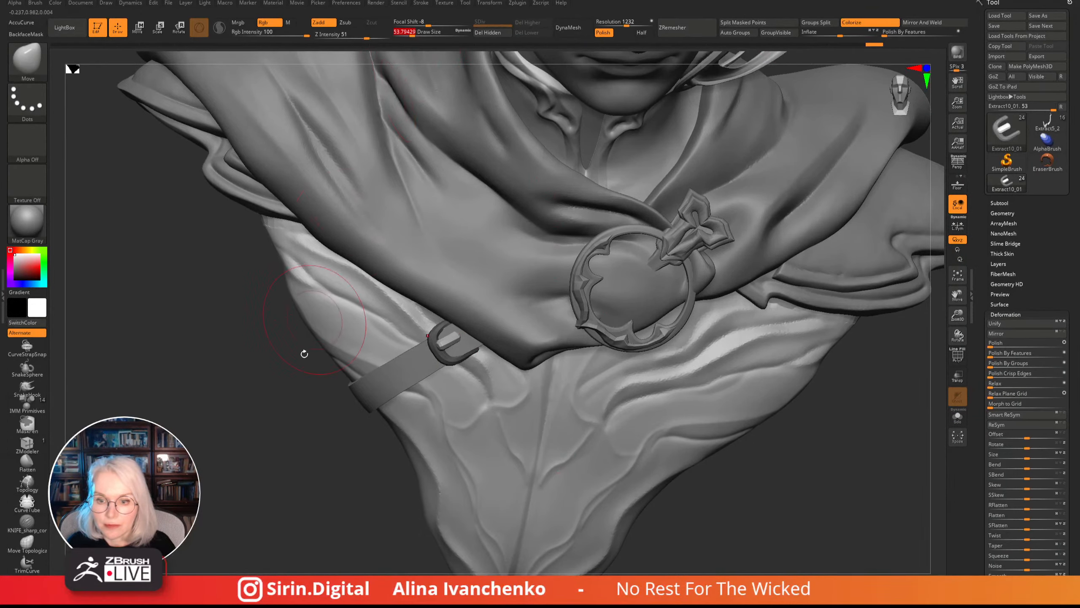
drag(304, 354, 213, 478)
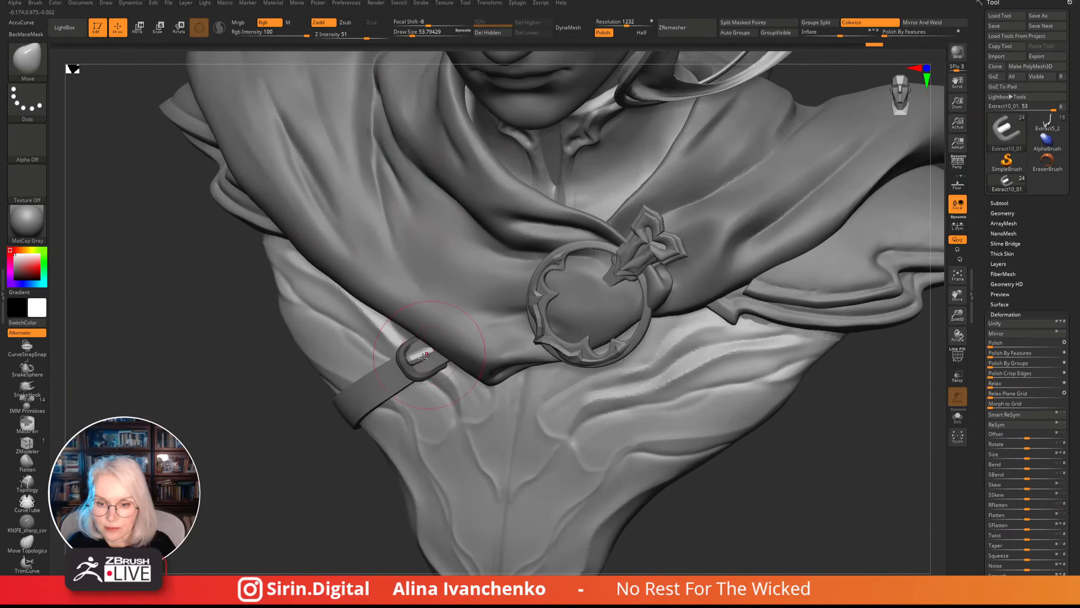
drag(302, 513, 431, 362)
shift+drag(858, 175, 844, 383)
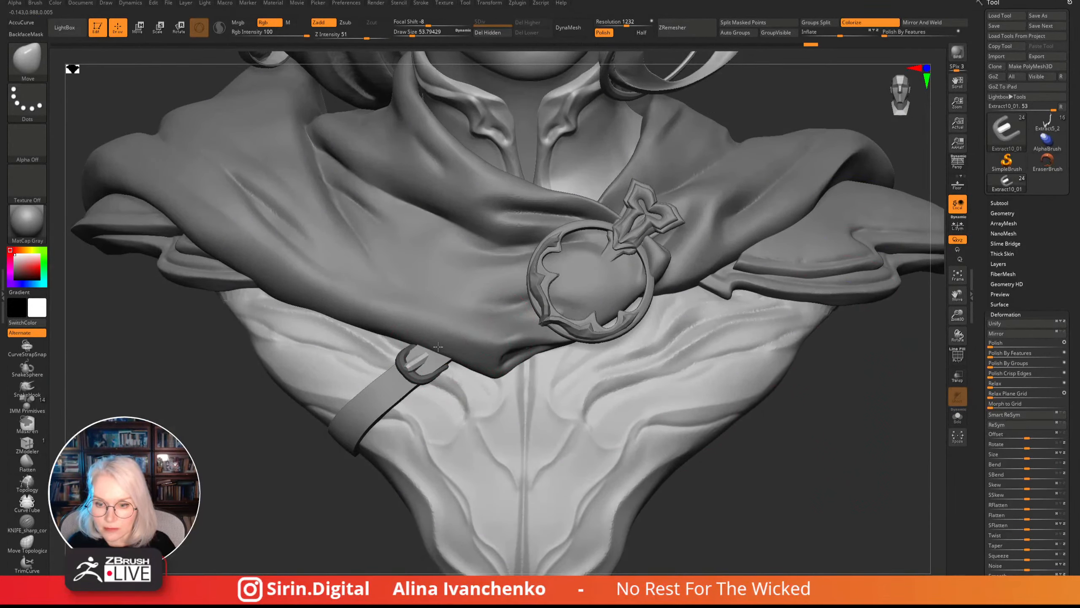
key(ctrl)
ctrl+drag(829, 385, 863, 410)
drag(958, 314, 893, 210)
mouse_move(642, 401)
alt+mouse_down()
mouse_move(649, 454)
mouse_move(637, 475)
mouse_move(663, 489)
alt+mouse_up()
drag(957, 314, 760, 467)
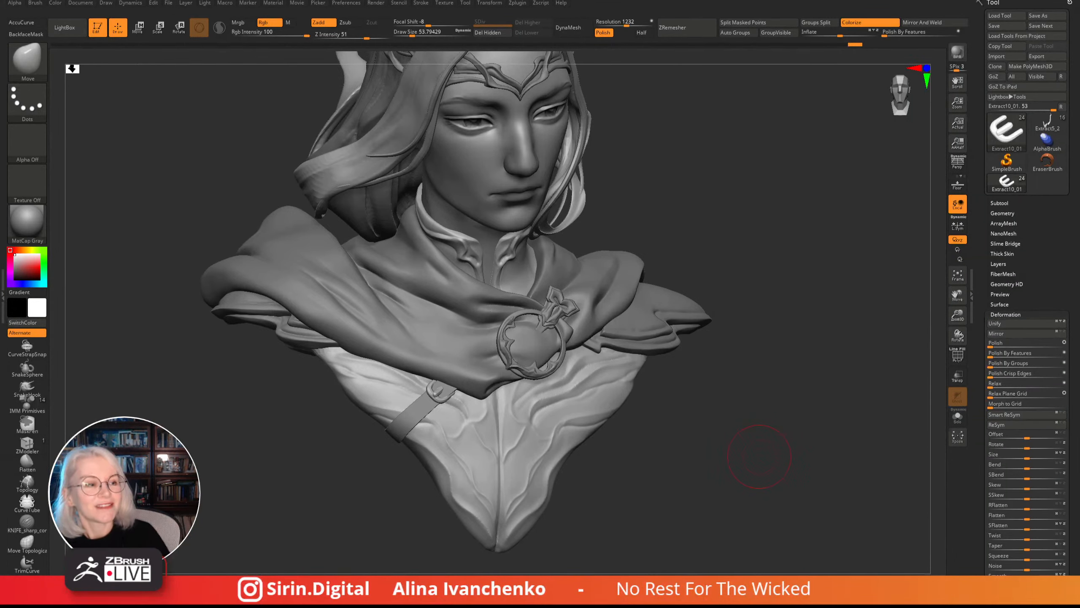
mouse_move(769, 398)
mouse_down()
mouse_move(754, 410)
mouse_move(755, 457)
mouse_move(754, 437)
mouse_move(700, 480)
mouse_up()
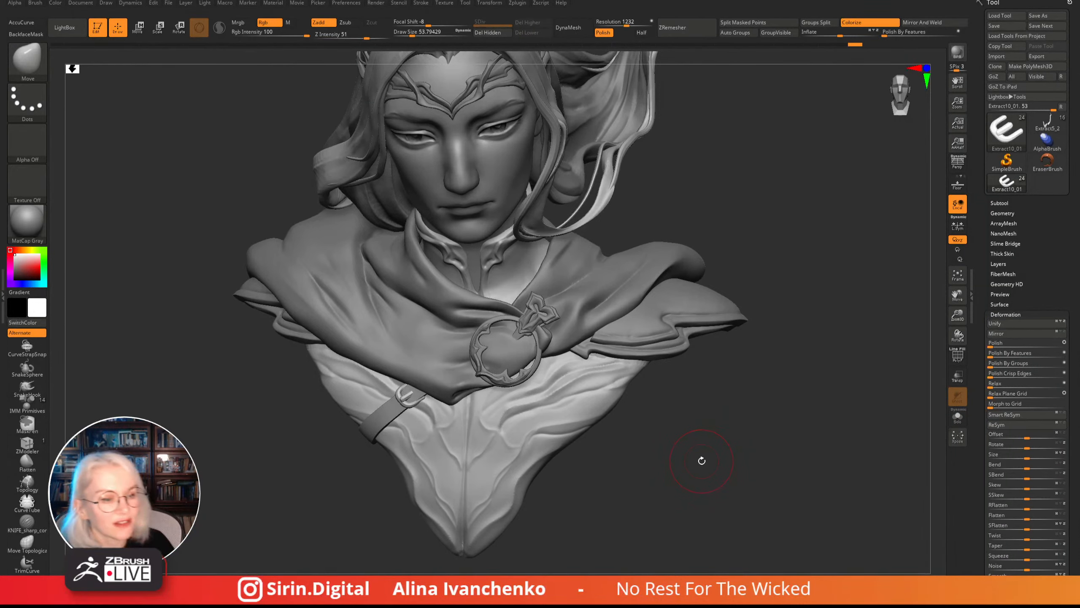
mouse_move(232, 379)
mouse_down()
mouse_move(244, 412)
mouse_move(208, 337)
mouse_up()
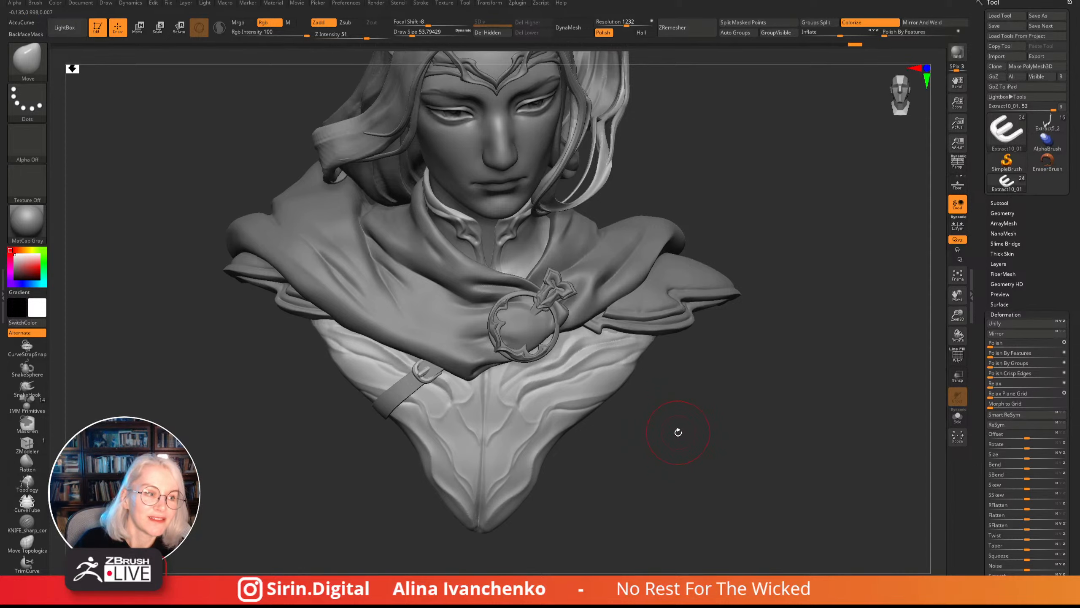
- Select the cloak draped over the bust's shoulders as the active subtool
mouse_move(702, 441)
mouse_down()
mouse_move(645, 463)
mouse_move(660, 483)
mouse_up()
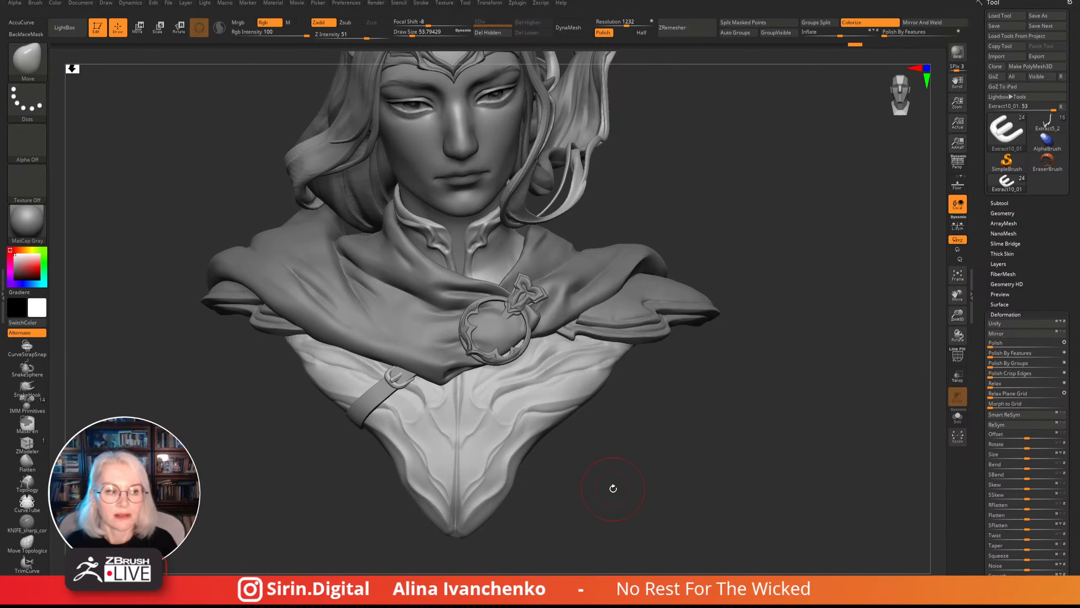
mouse_move(704, 459)
mouse_down()
mouse_move(718, 454)
mouse_move(685, 484)
mouse_move(665, 475)
mouse_move(514, 362)
mouse_up()
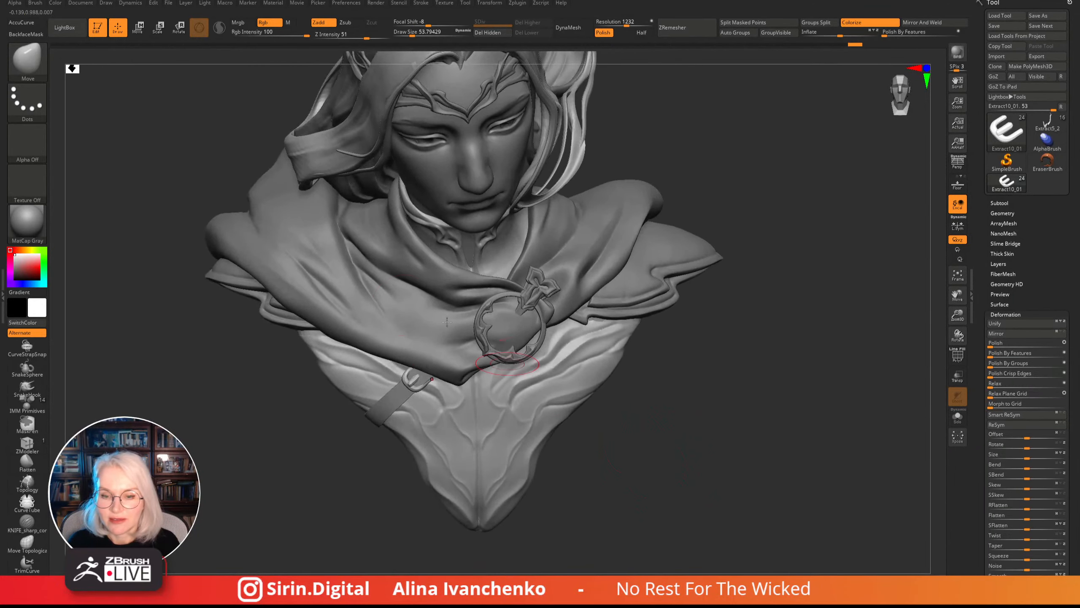
alt+click(341, 320)
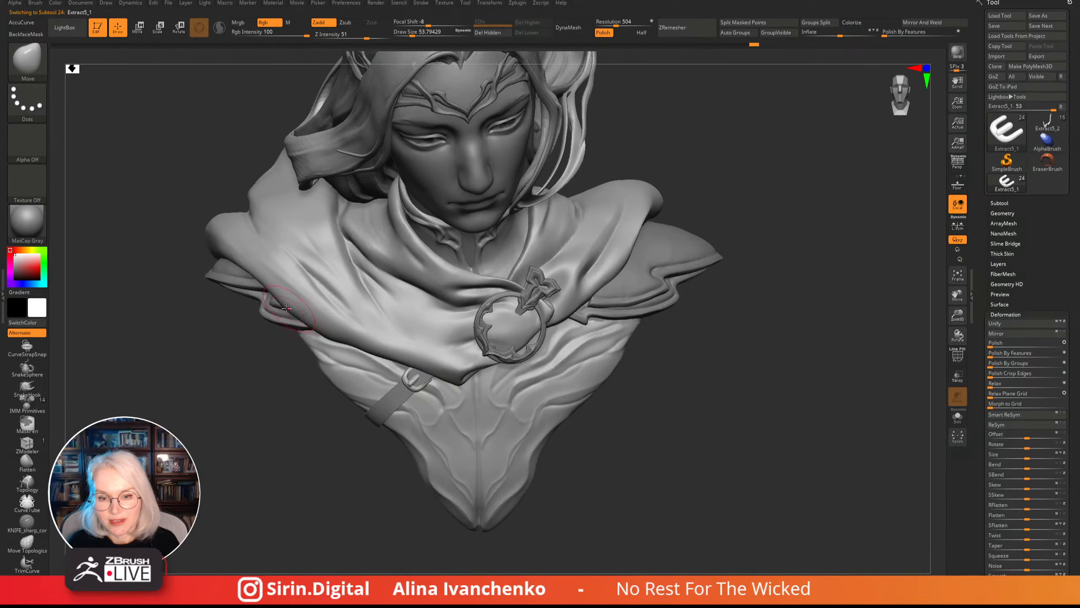
- Examine the whole bust from the front, three-quarter and side to judge the cloak, strap and buckle together
mouse_move(272, 412)
mouse_down()
mouse_move(267, 434)
mouse_move(282, 445)
mouse_move(265, 419)
mouse_up()
alt+drag(779, 467, 737, 429)
drag(737, 429, 769, 429)
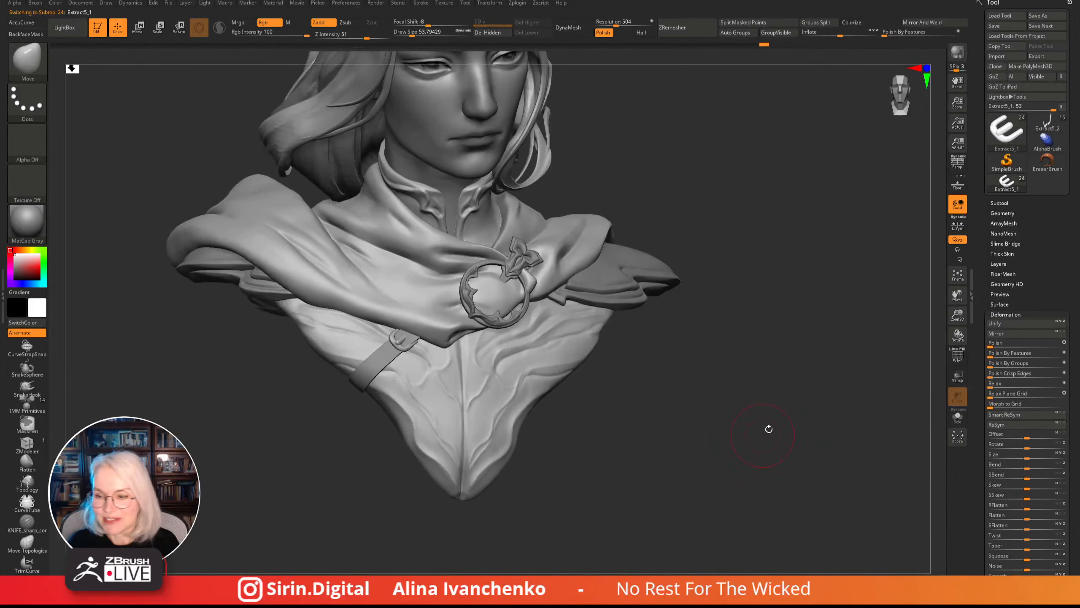
drag(962, 317, 939, 291)
drag(764, 351, 745, 449)
alt+drag(277, 430, 289, 452)
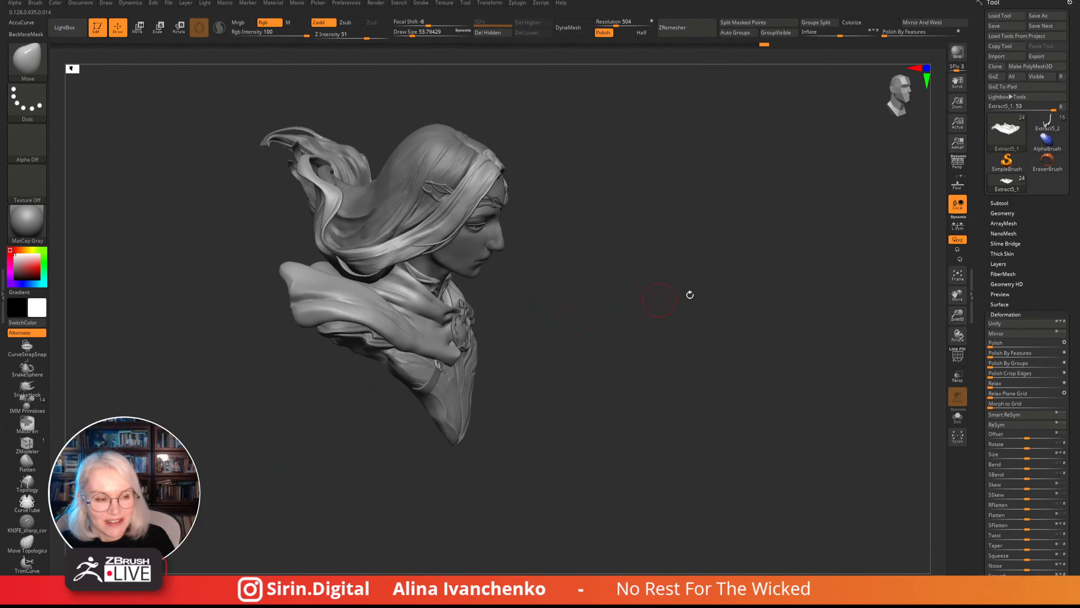
alt+drag(720, 324, 660, 397)
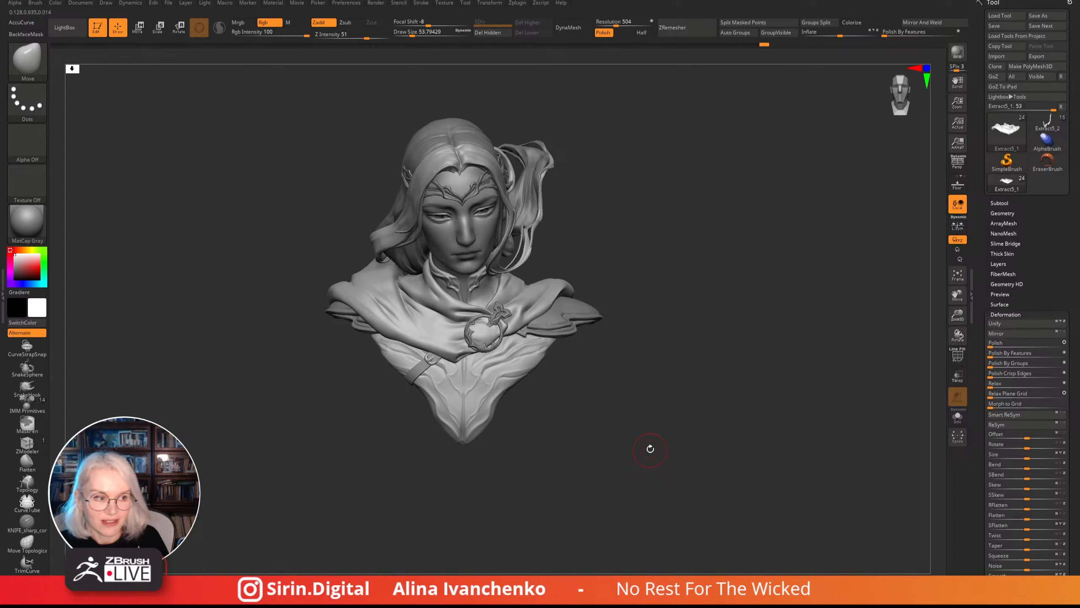
drag(649, 447, 627, 468)
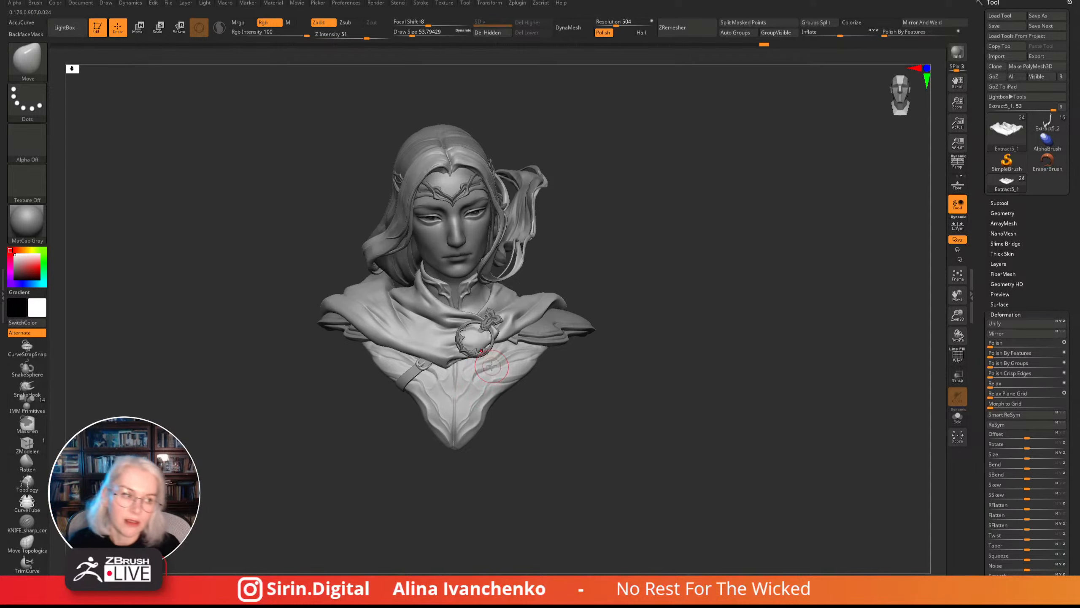
drag(622, 403, 588, 448)
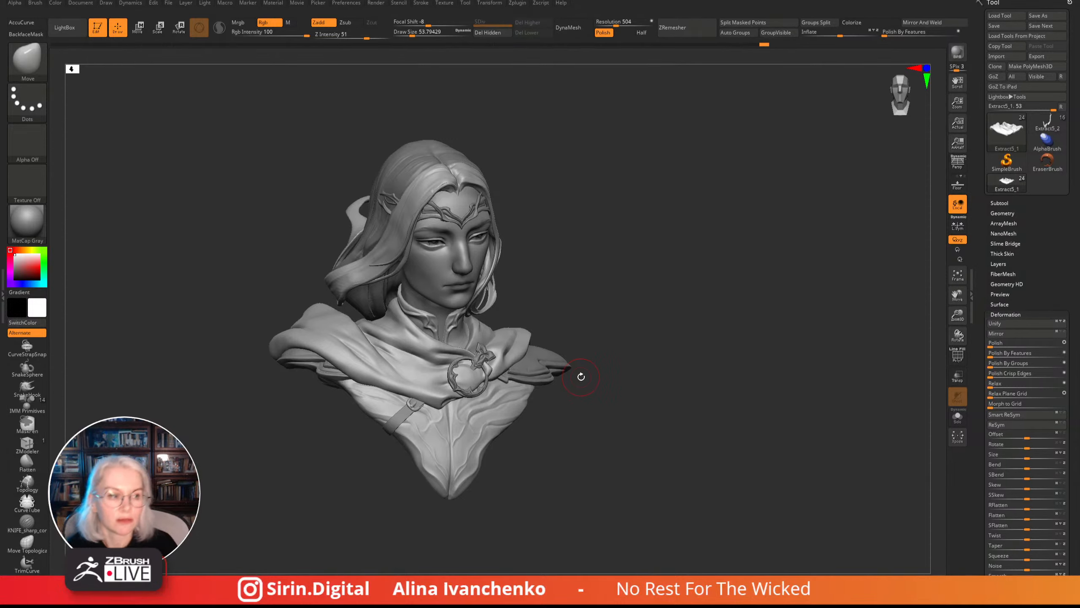
mouse_move(667, 253)
mouse_down()
mouse_move(644, 323)
mouse_move(629, 306)
mouse_up()
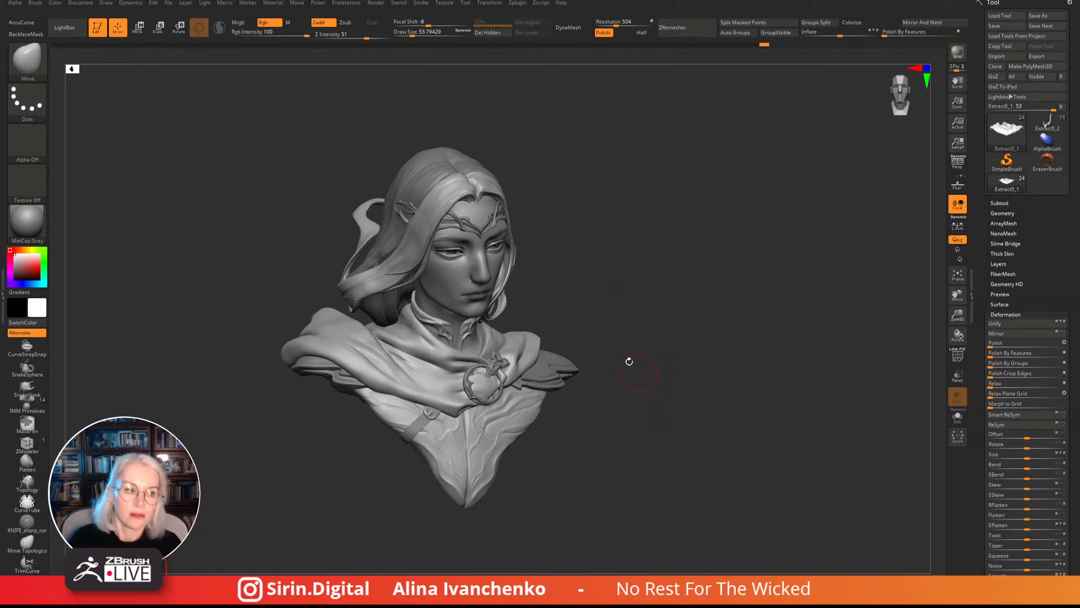
mouse_move(700, 341)
mouse_down()
mouse_move(680, 367)
mouse_move(651, 376)
mouse_move(634, 442)
mouse_up()
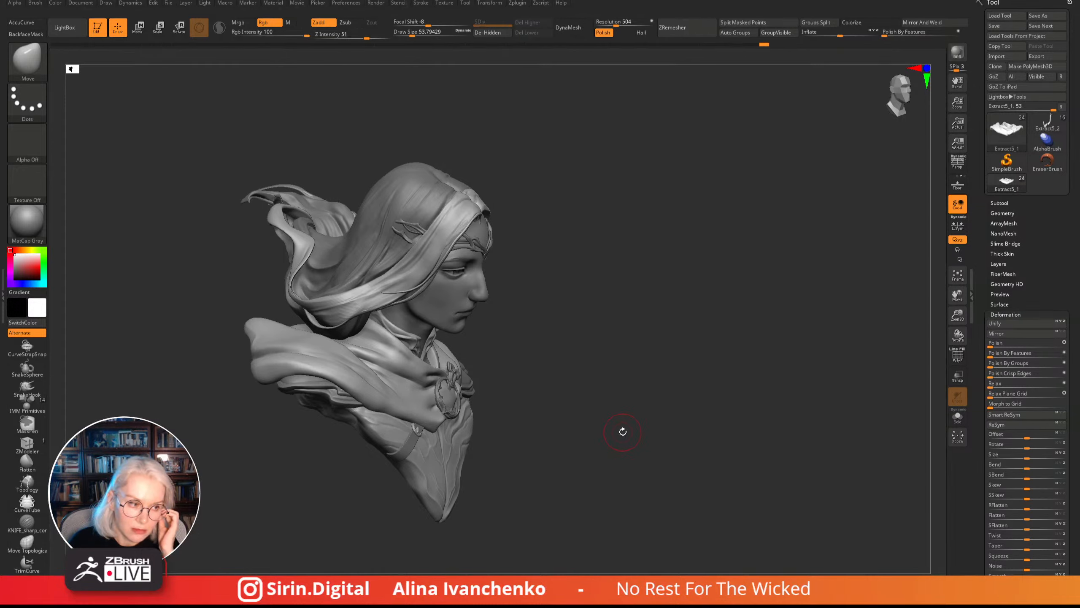
drag(624, 418, 630, 438)
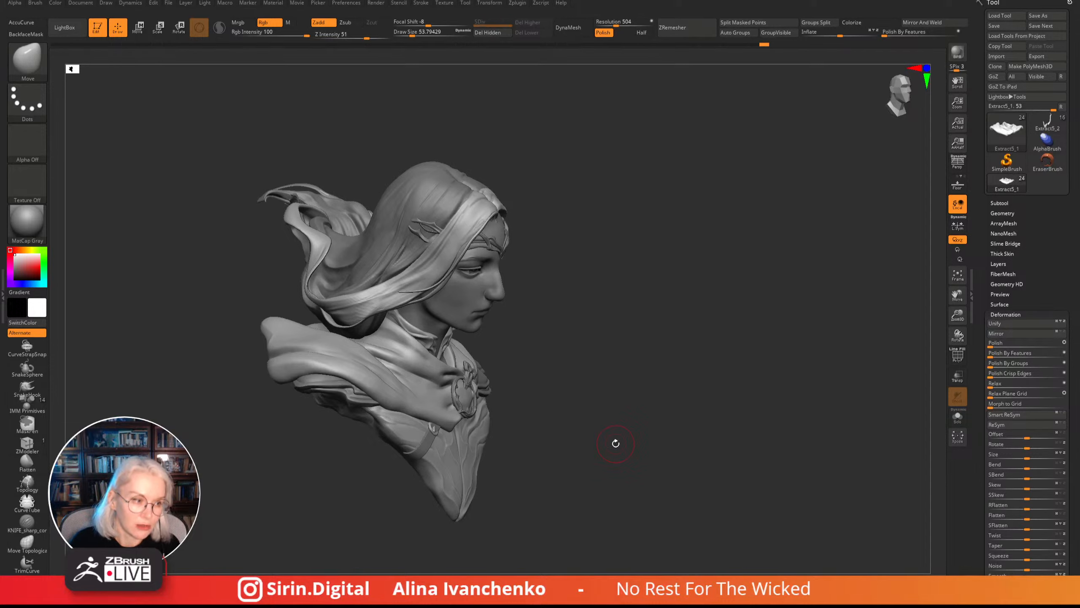
drag(615, 444, 620, 447)
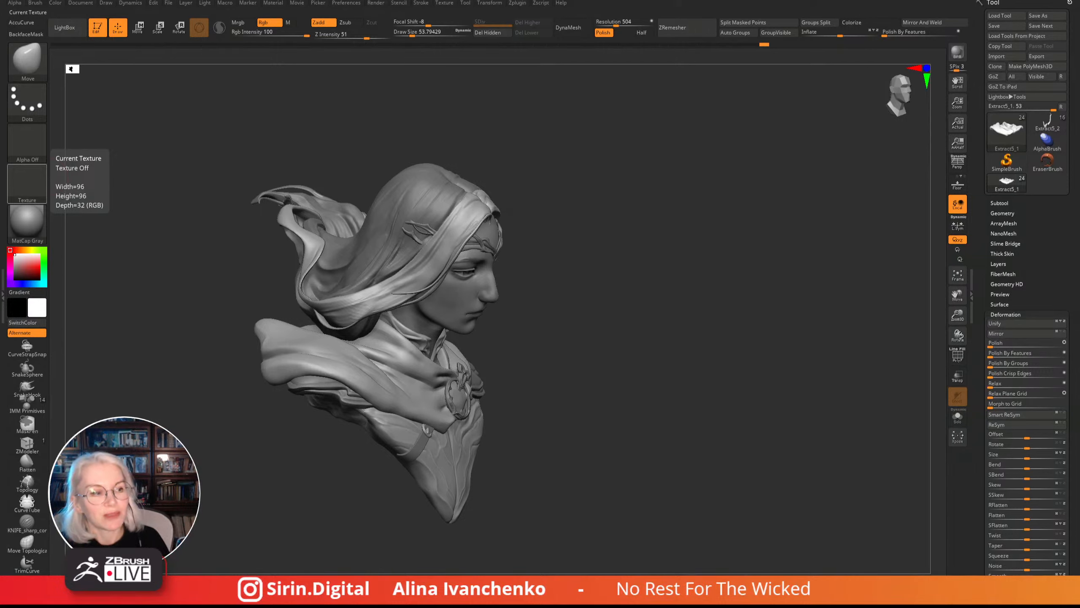
- Isolate the cloak so that the underside of its shoulder folds can be worked on
mouse_move(655, 304)
mouse_down()
mouse_move(589, 313)
mouse_move(566, 268)
mouse_move(560, 299)
mouse_move(501, 324)
mouse_move(348, 338)
mouse_up()
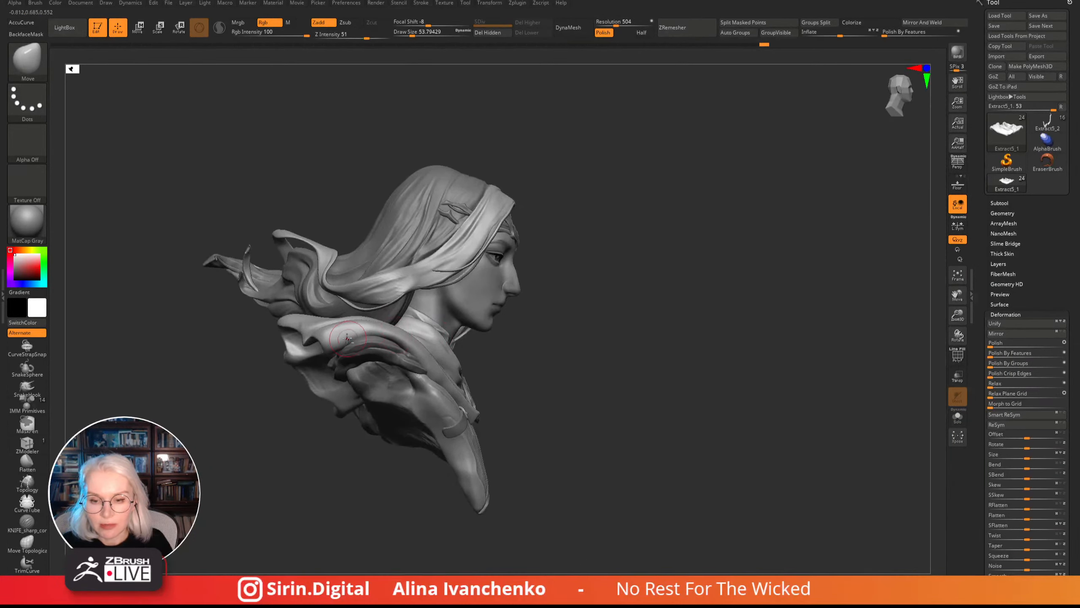
drag(594, 349, 571, 337)
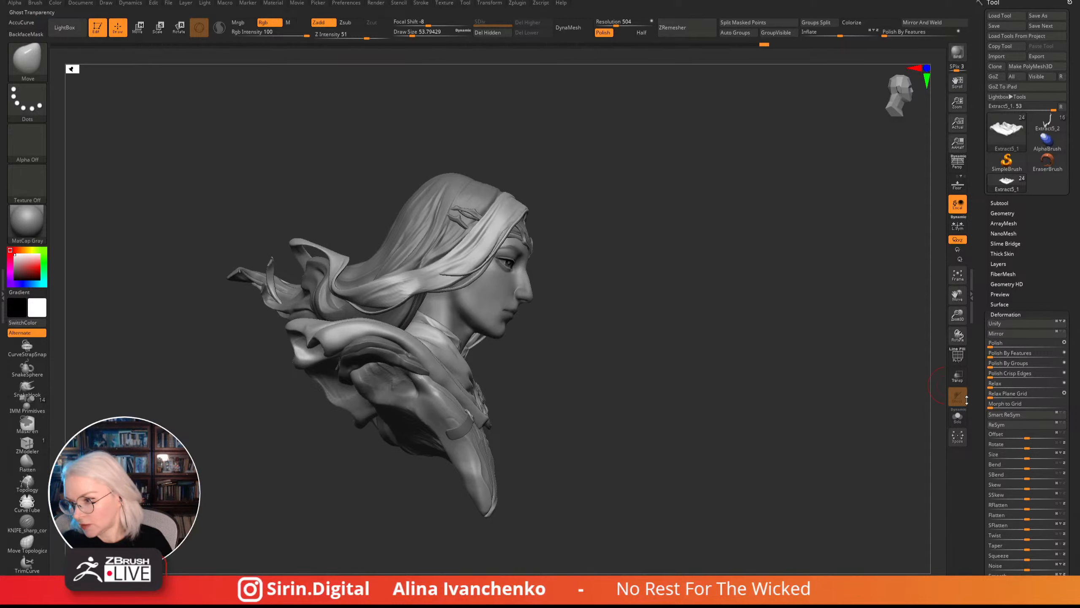
click(958, 415)
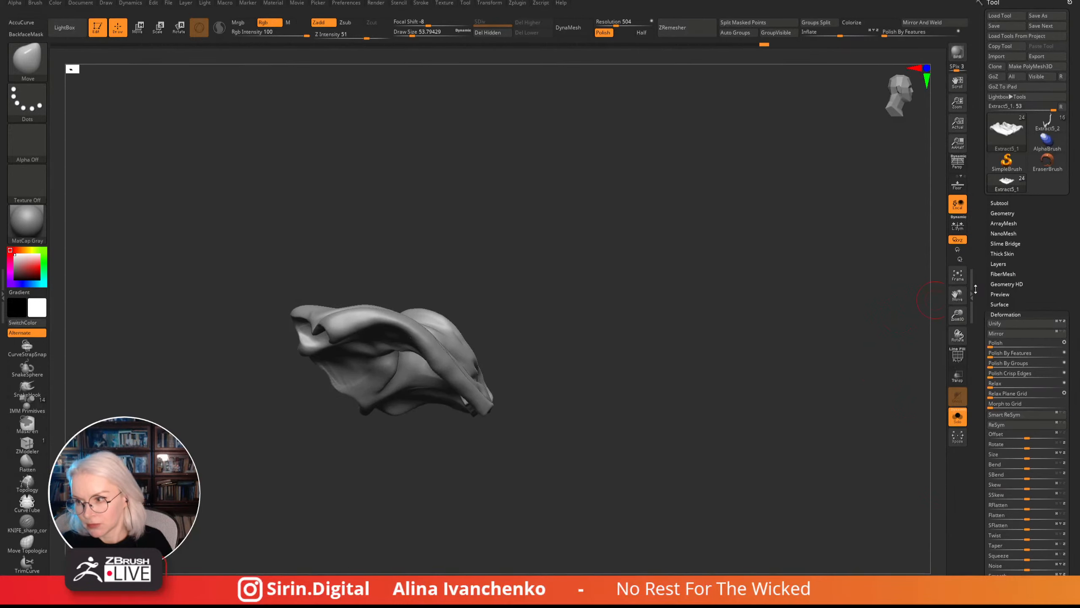
drag(957, 314, 942, 387)
drag(746, 230, 569, 185)
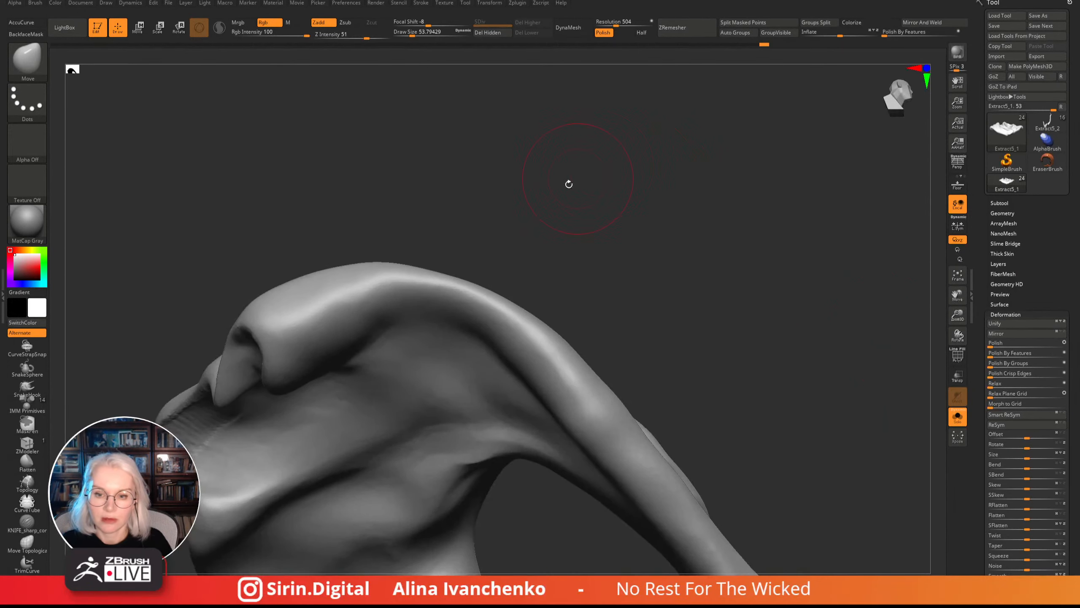
- Flatten the inner side of the cloak's rolled shoulder edge with the Flatten brush
key(b)
key(c)
key(b)
drag(472, 256, 425, 251)
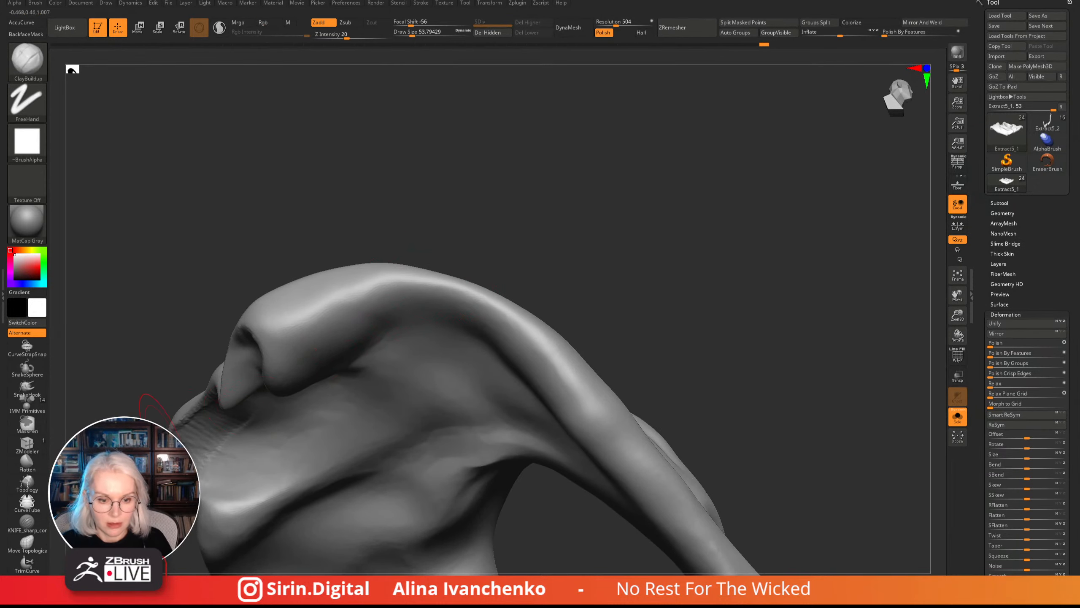
click(27, 463)
mouse_move(355, 320)
mouse_down()
mouse_move(375, 308)
mouse_move(314, 347)
mouse_move(389, 295)
mouse_move(293, 338)
mouse_move(304, 348)
mouse_up()
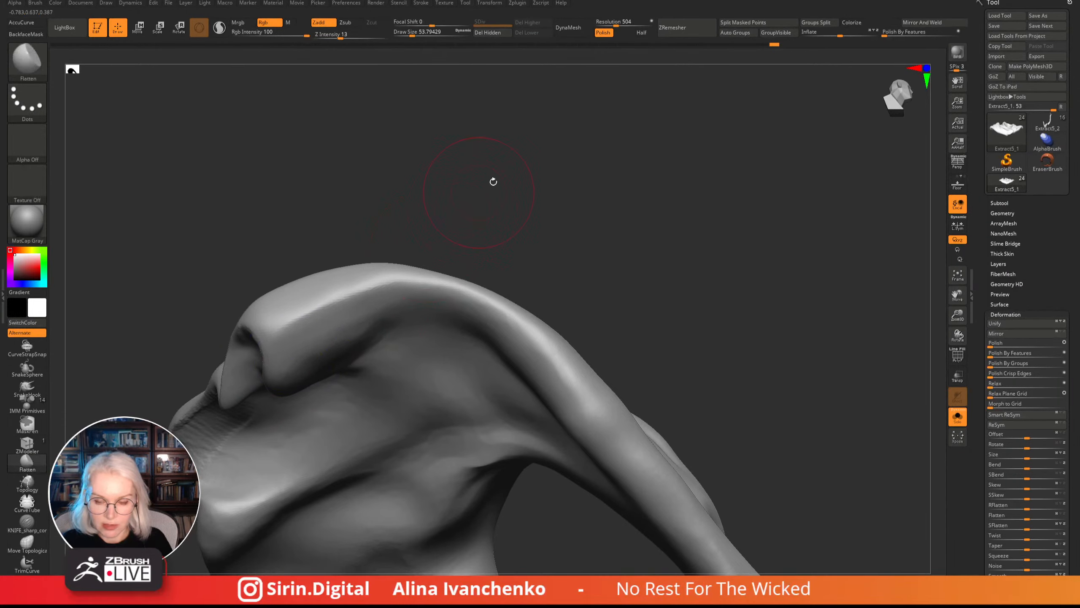
- Reduce the Flatten brush's draw size to about 46 and plane the long fold along the cloak's lower edge
mouse_move(492, 179)
mouse_down()
mouse_move(453, 198)
mouse_move(448, 183)
mouse_up()
drag(411, 33, 411, 33)
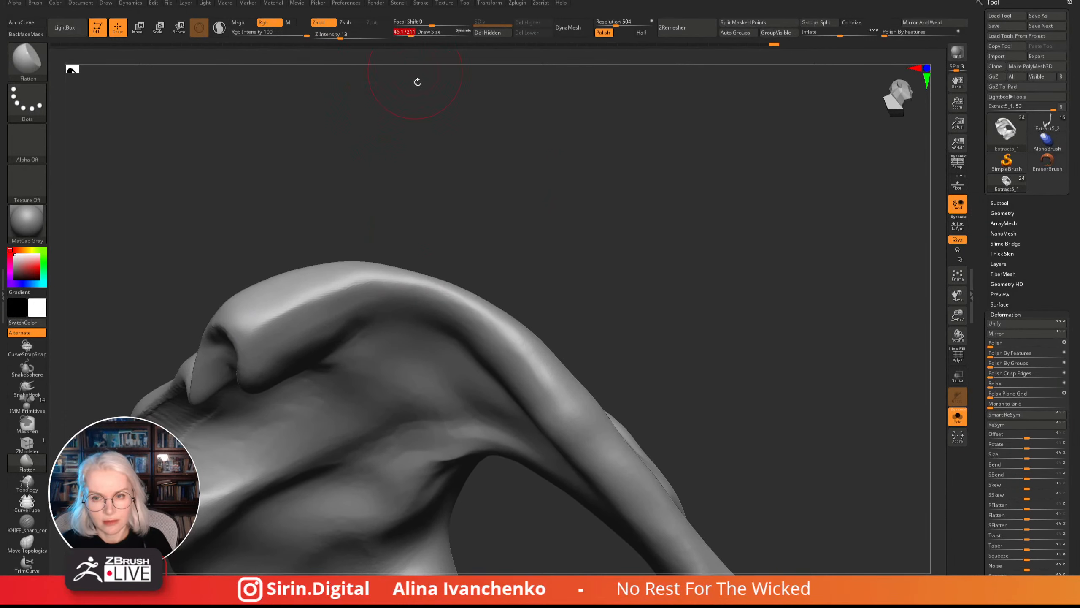
drag(417, 80, 421, 125)
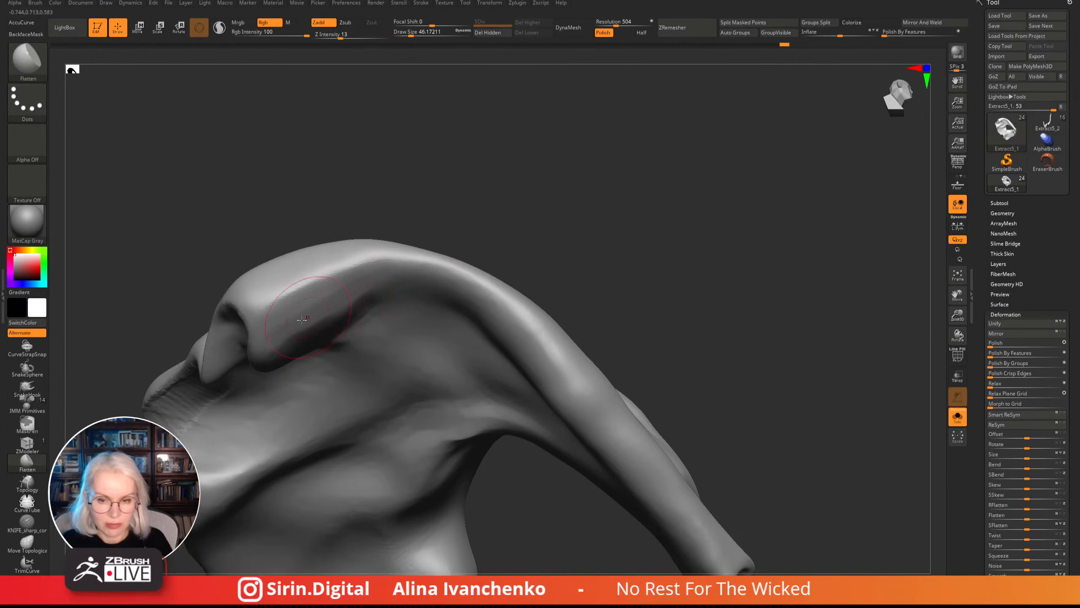
drag(380, 234, 428, 191)
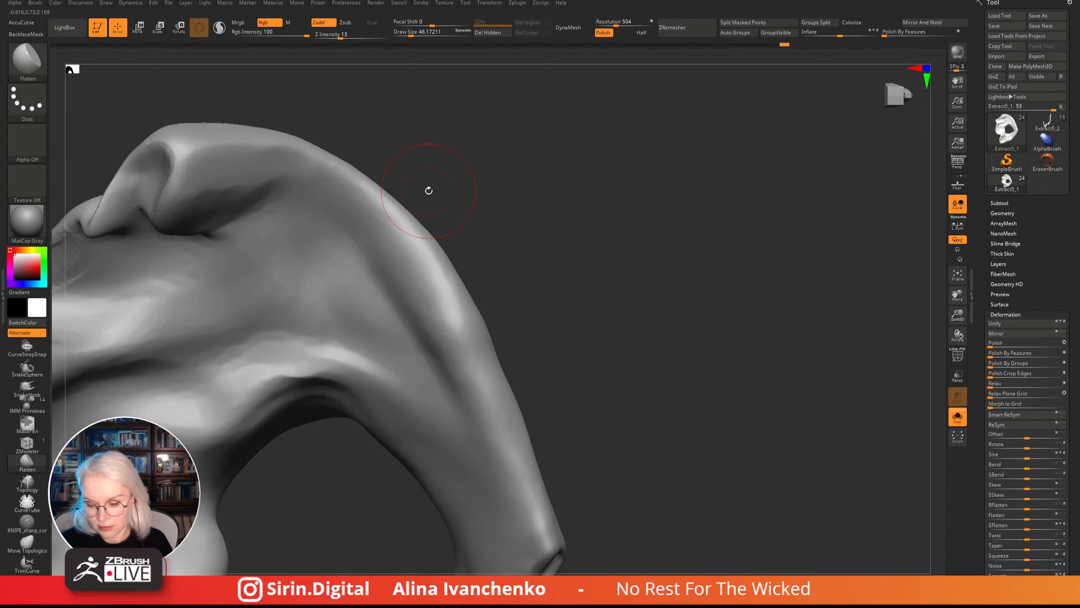
drag(566, 210, 540, 198)
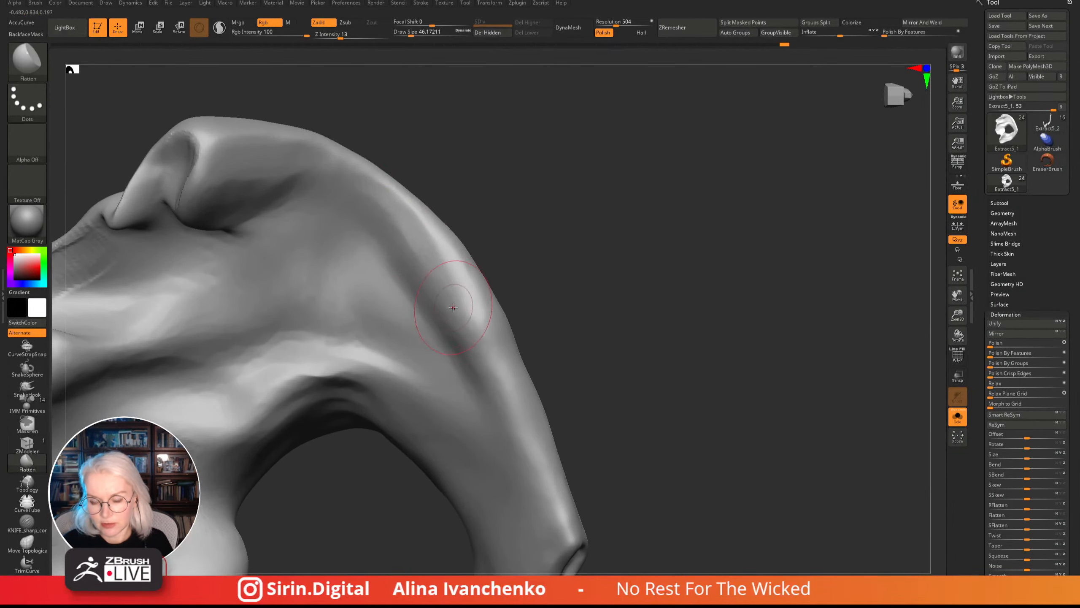
- Continue flattening the cloak's rolled rim between the shoulder fold and the front tip, working from several angles
drag(552, 324, 588, 409)
alt+drag(447, 394, 467, 444)
drag(467, 443, 427, 354)
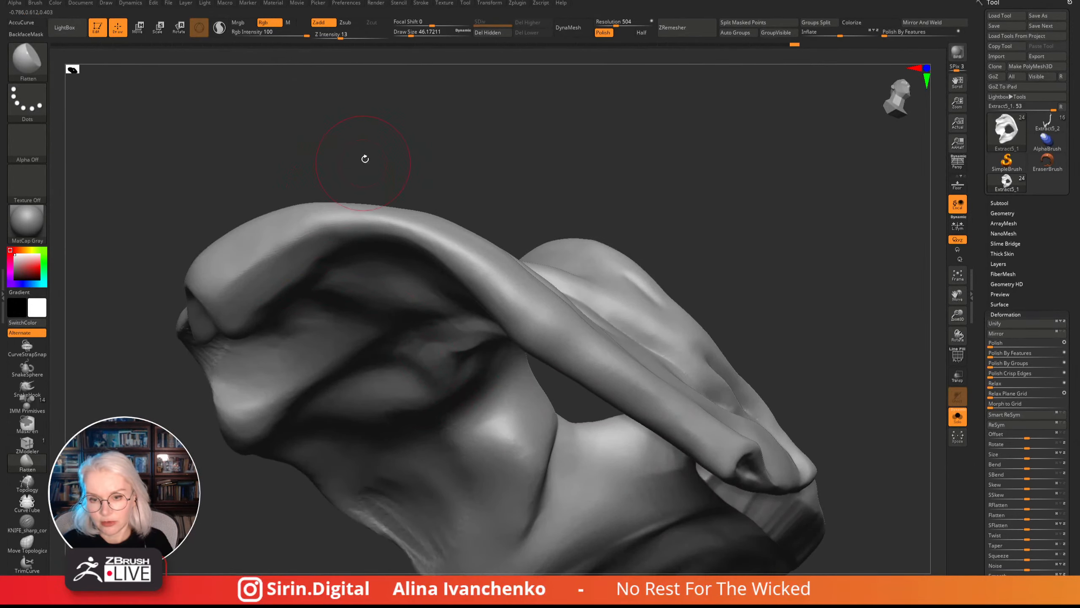
drag(364, 160, 332, 170)
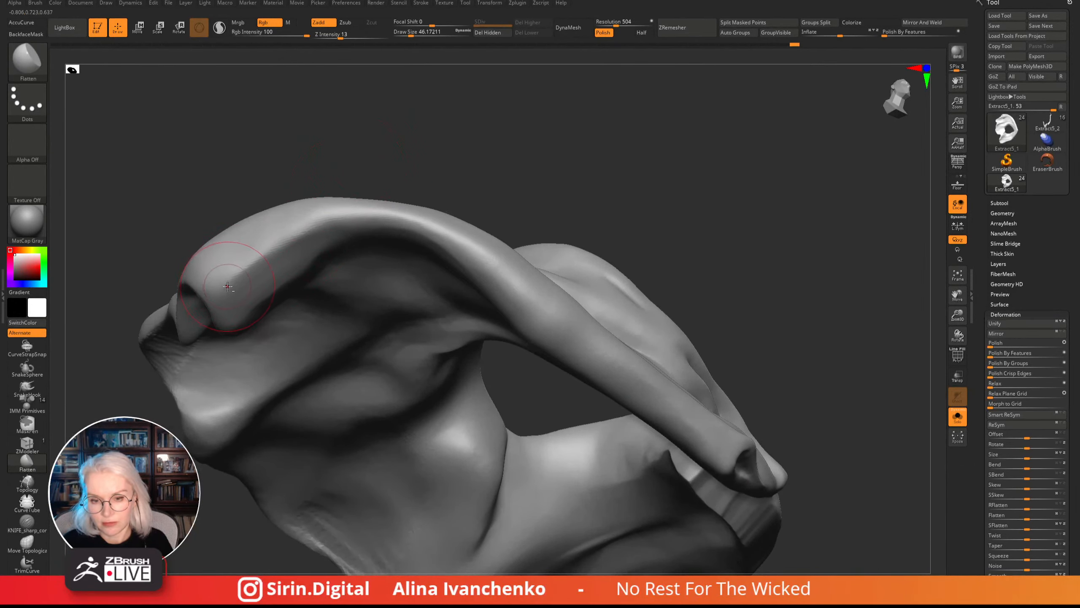
mouse_move(441, 164)
mouse_down()
mouse_move(381, 168)
mouse_move(323, 200)
mouse_move(415, 221)
mouse_up()
drag(328, 172, 392, 189)
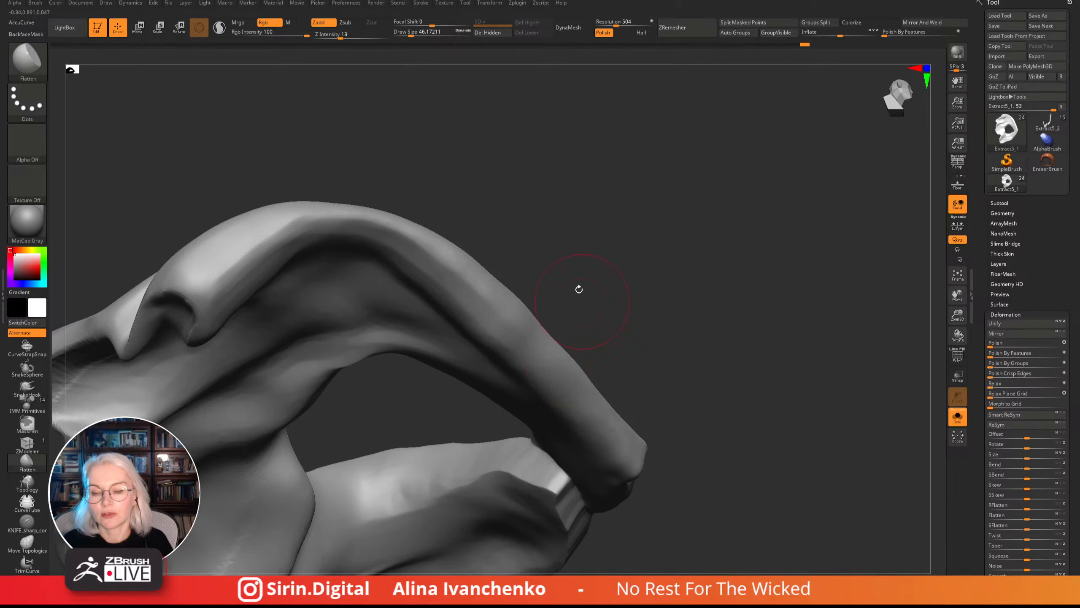
mouse_move(577, 290)
mouse_down()
mouse_move(540, 174)
mouse_move(499, 246)
mouse_move(477, 188)
mouse_move(468, 192)
mouse_up()
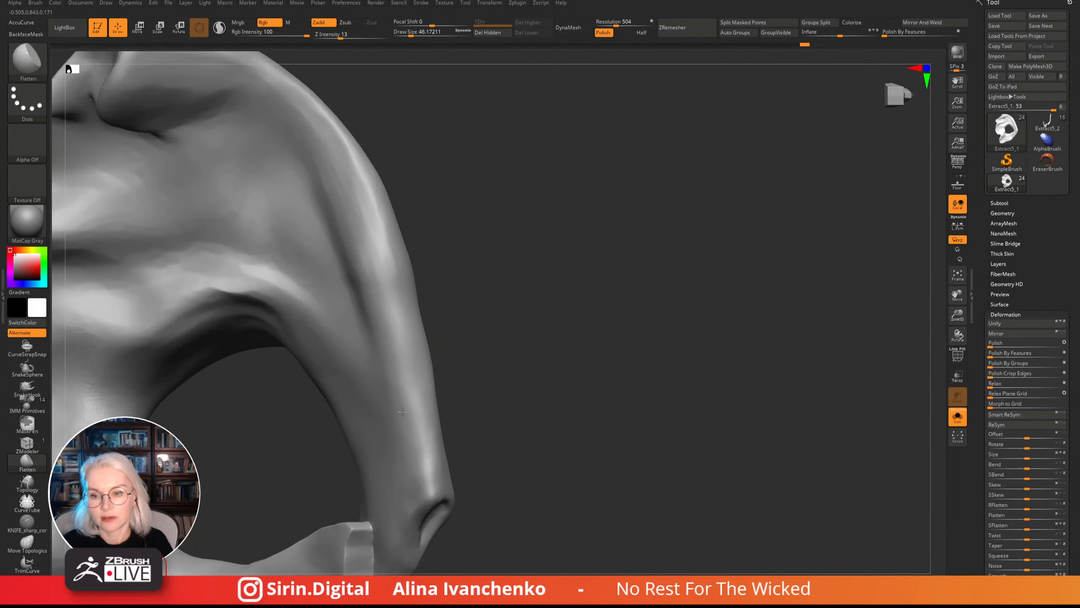
- Examine the isolated cloak's outer folds and hanging edges from the front and side
drag(570, 260, 431, 494)
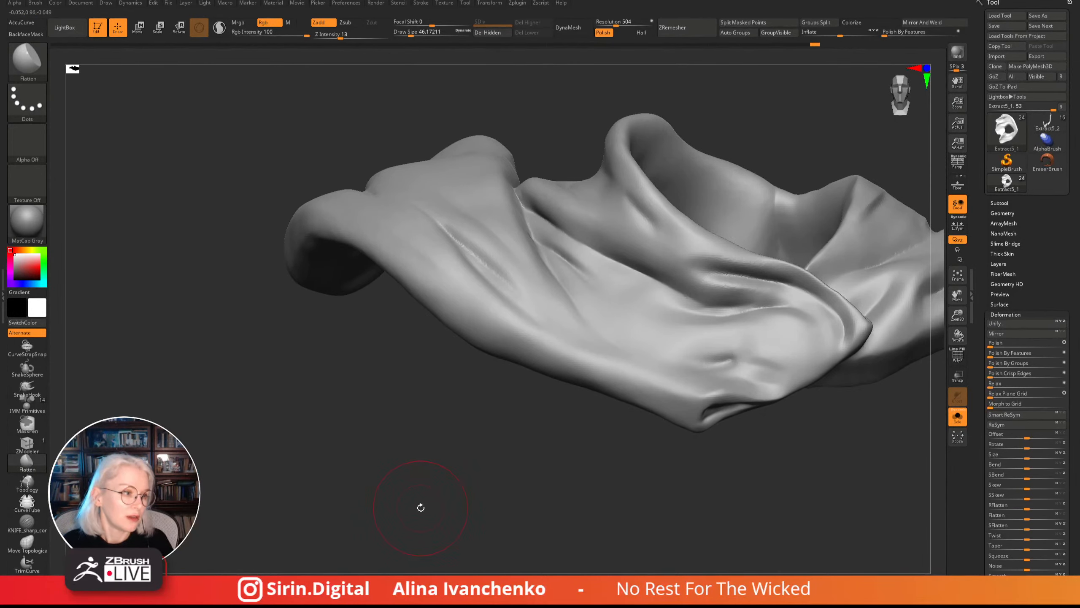
mouse_move(419, 509)
mouse_down()
mouse_move(386, 500)
mouse_move(405, 513)
mouse_move(397, 524)
mouse_up()
drag(434, 475, 457, 510)
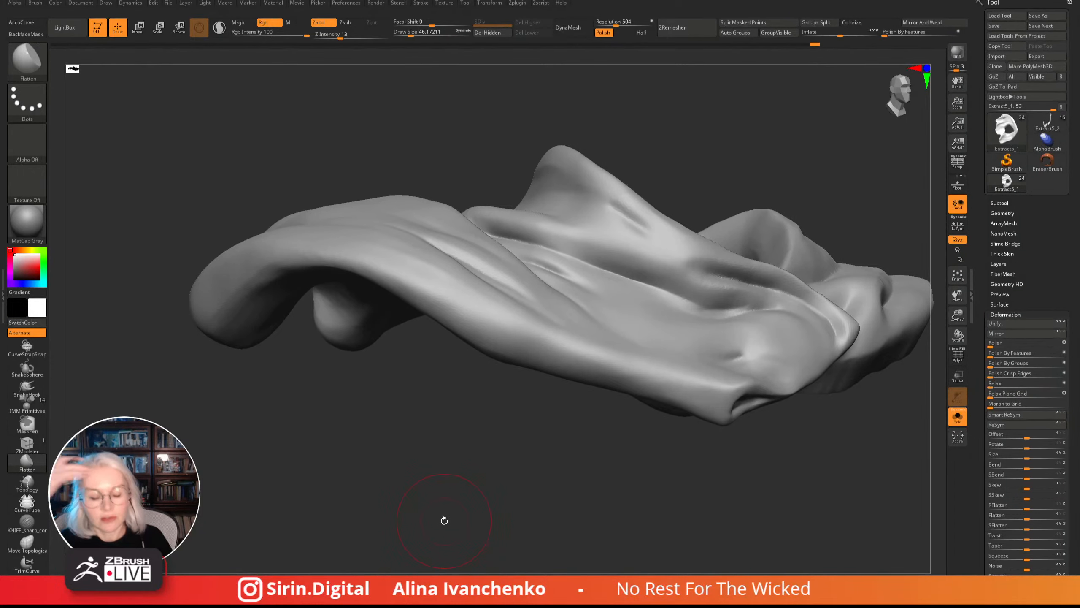
mouse_move(479, 427)
mouse_down()
mouse_move(457, 483)
mouse_move(472, 482)
mouse_up()
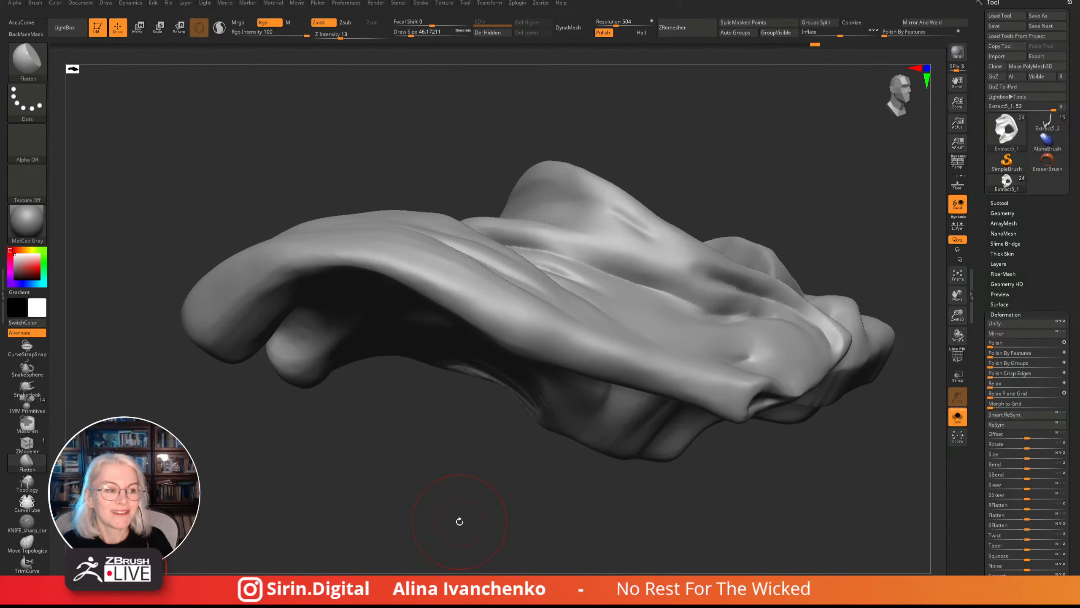
drag(460, 520, 452, 504)
mouse_move(447, 516)
mouse_down()
mouse_move(473, 501)
mouse_move(457, 512)
mouse_up()
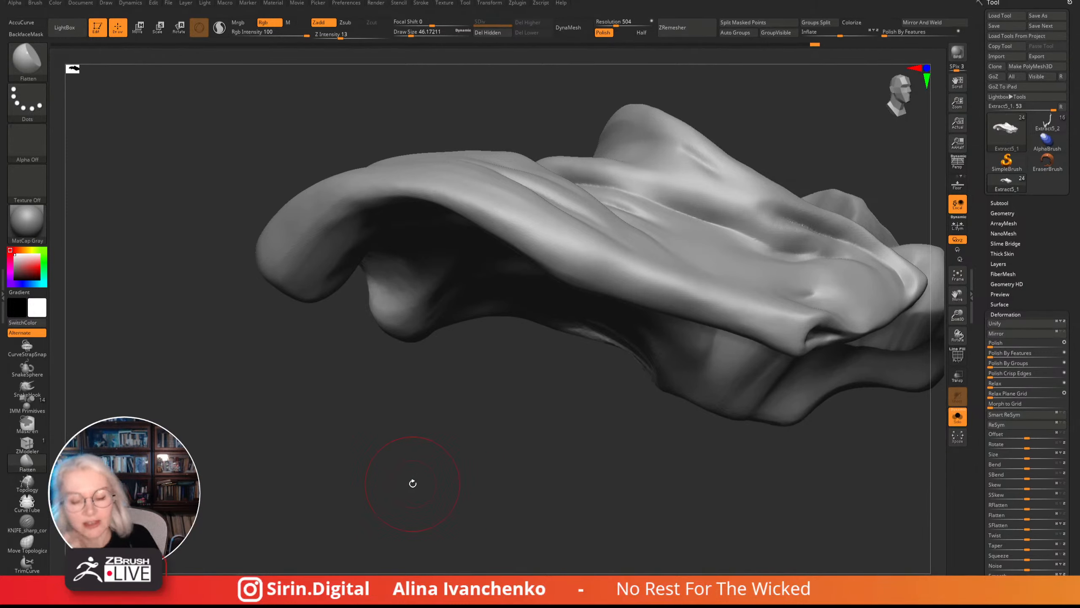
- Carve a crease along the inside of the cloak's rolled shoulder edge with the DamStandard brush, redoing unsatisfactory strokes
drag(502, 446, 468, 179)
key(b)
key(d)
key(s)
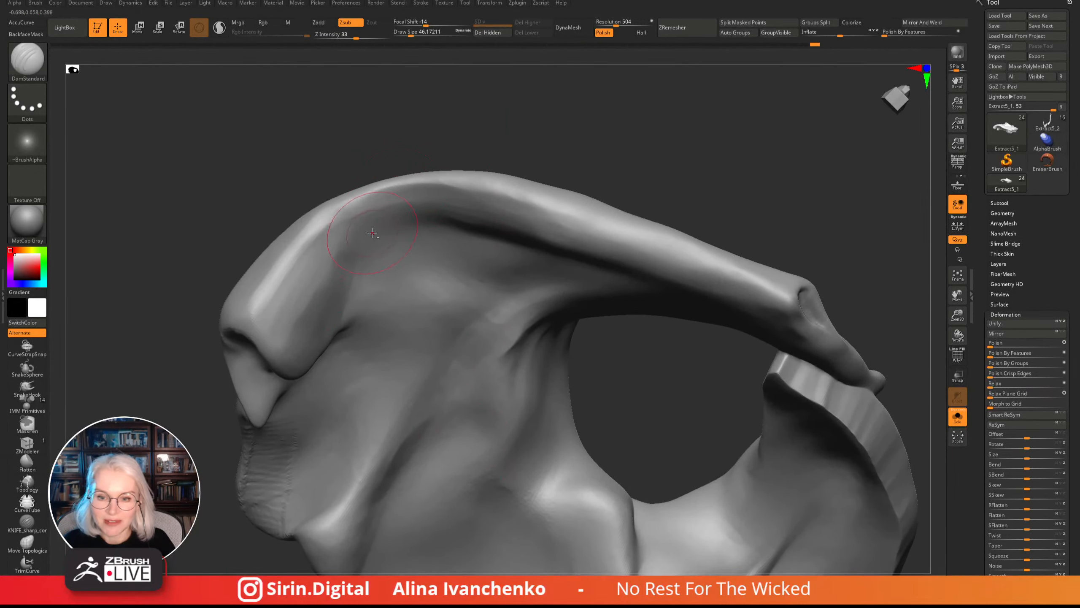
drag(372, 233, 307, 310)
key(ctrl+z)
drag(410, 230, 326, 322)
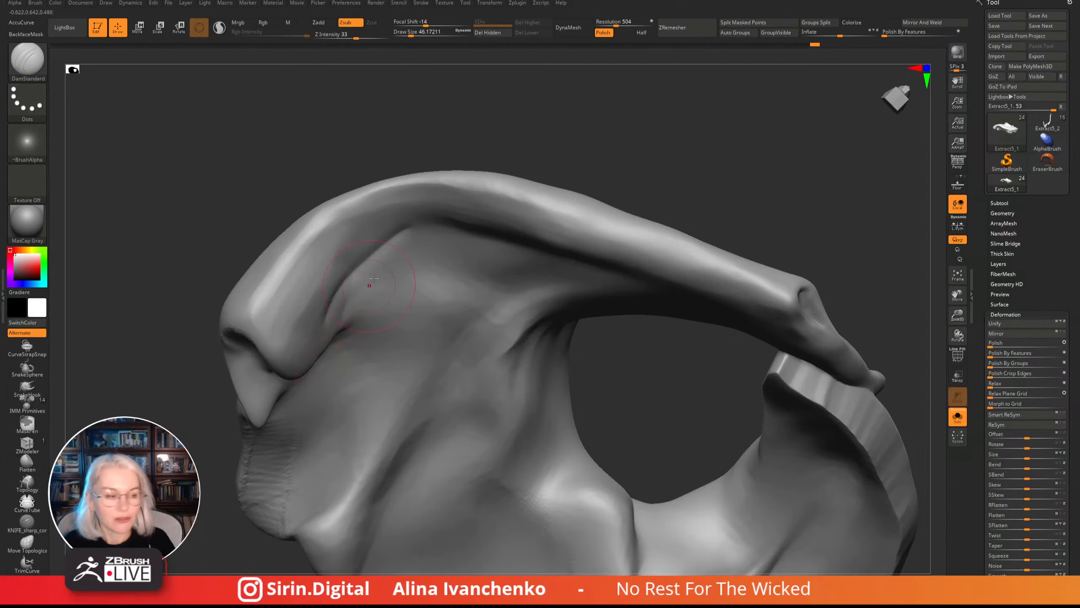
drag(475, 128, 421, 158)
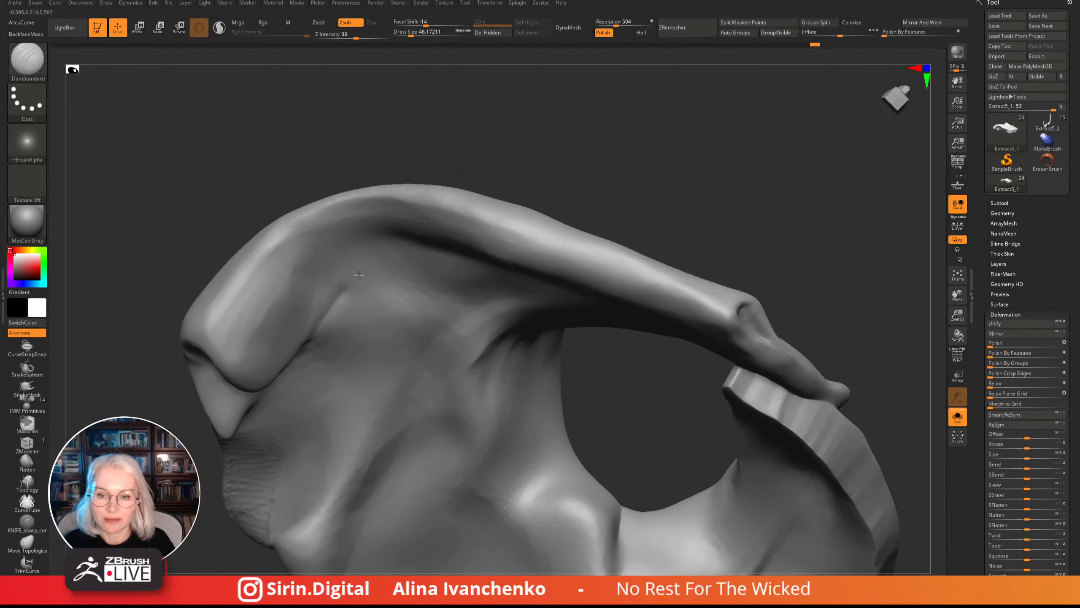
drag(458, 193, 466, 166)
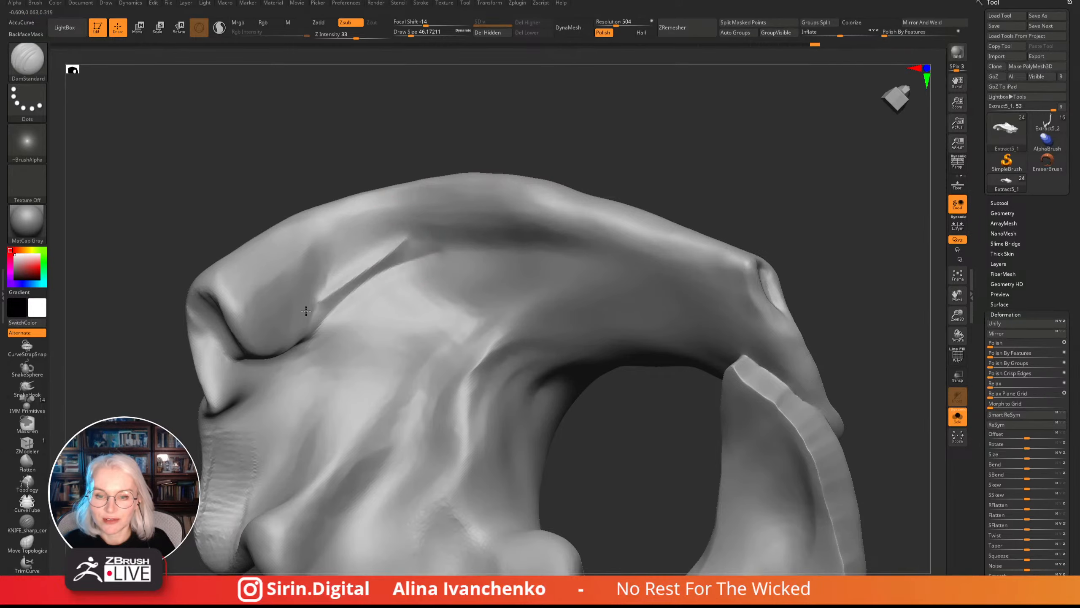
key(ctrl+z)
drag(316, 303, 284, 340)
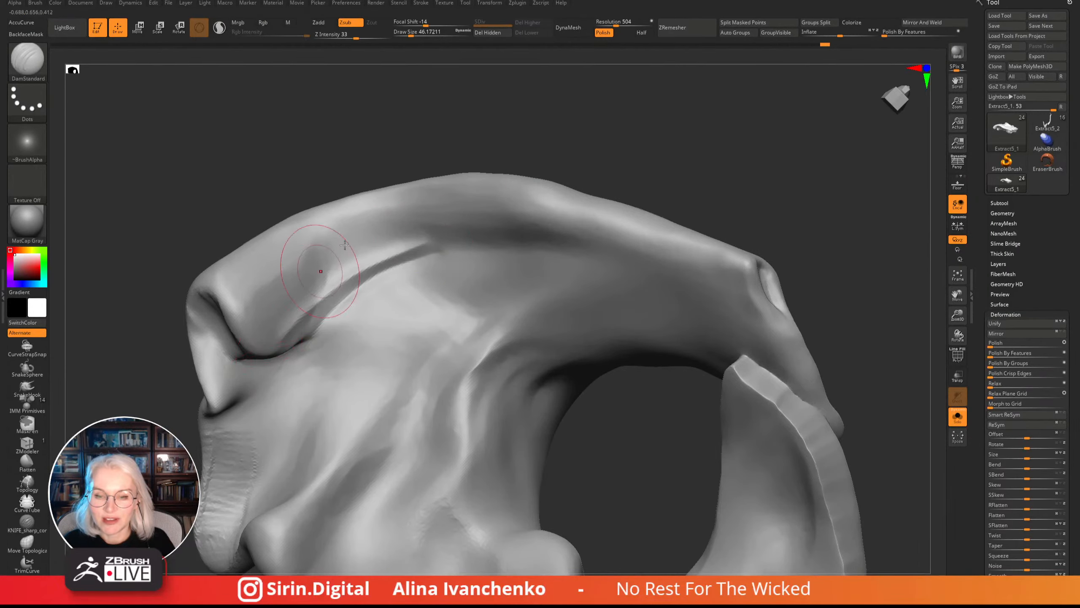
- Deepen the long crease between the cloak's shoulder fold and its back folds with a DamStandard stroke
drag(520, 130, 527, 353)
mouse_move(519, 446)
alt+mouse_down()
mouse_move(464, 454)
mouse_move(531, 457)
mouse_move(530, 427)
alt+mouse_up()
drag(255, 376, 289, 460)
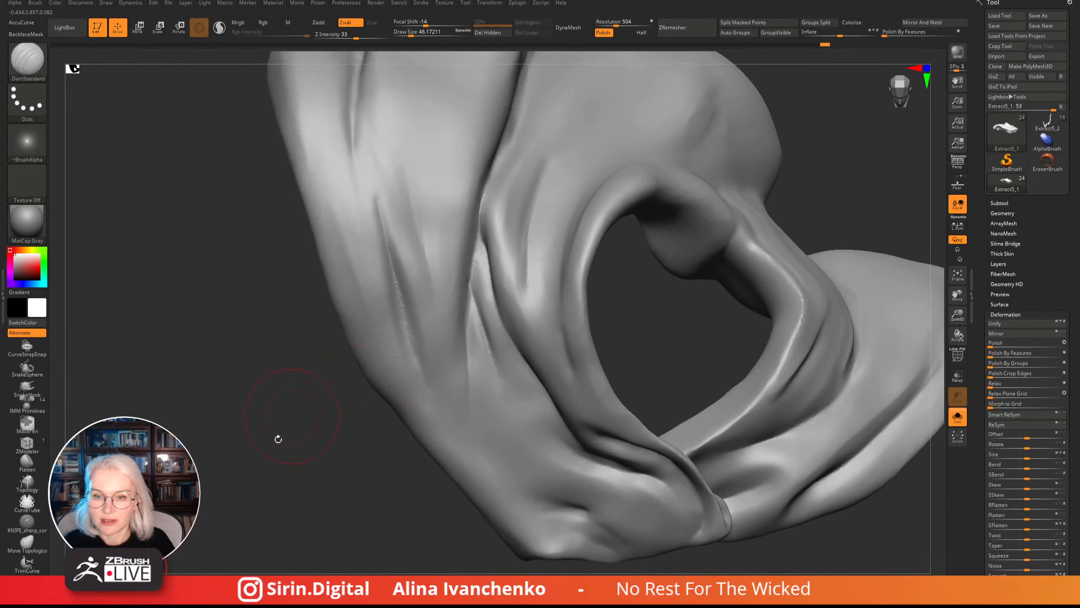
drag(278, 436, 264, 507)
mouse_move(291, 463)
mouse_down()
mouse_move(316, 436)
mouse_move(299, 444)
mouse_move(307, 469)
mouse_move(267, 451)
mouse_move(275, 429)
mouse_move(241, 516)
mouse_move(274, 472)
mouse_up()
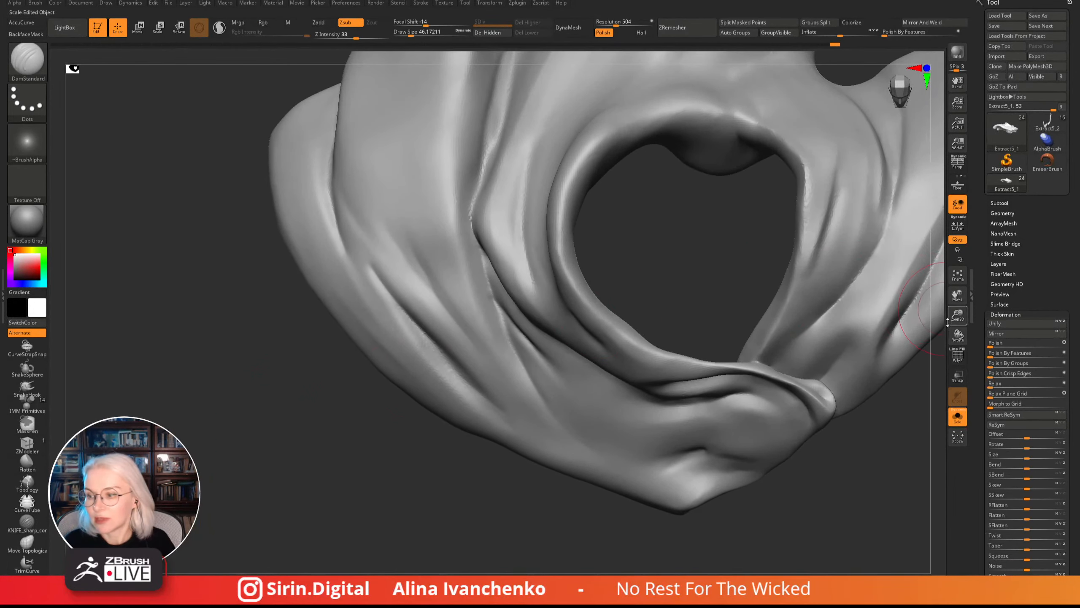
drag(959, 313, 947, 294)
drag(793, 397, 729, 466)
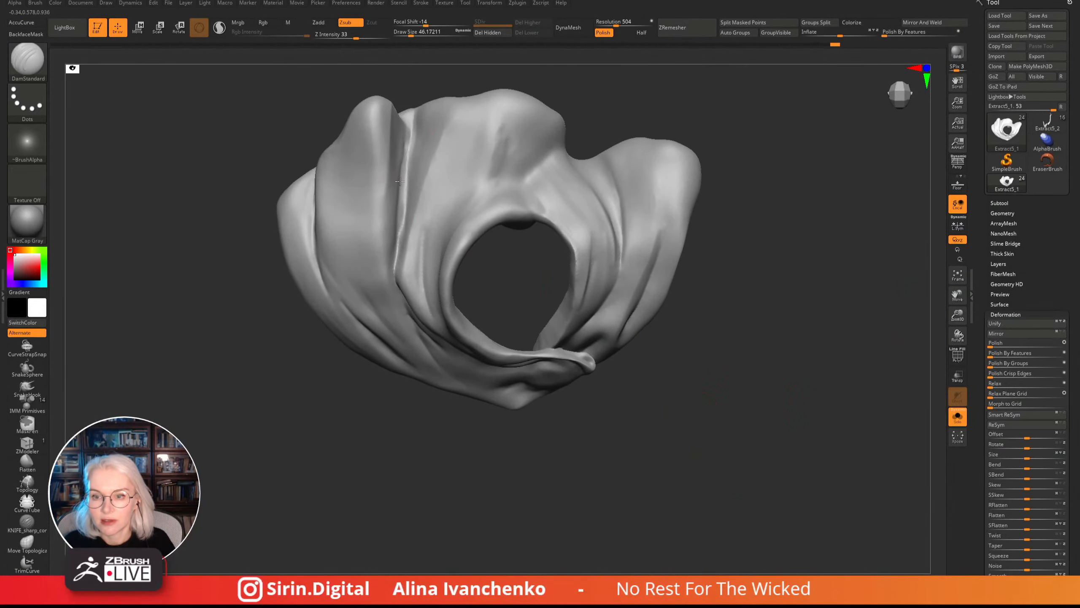
drag(413, 139, 400, 244)
alt+drag(484, 52, 459, 182)
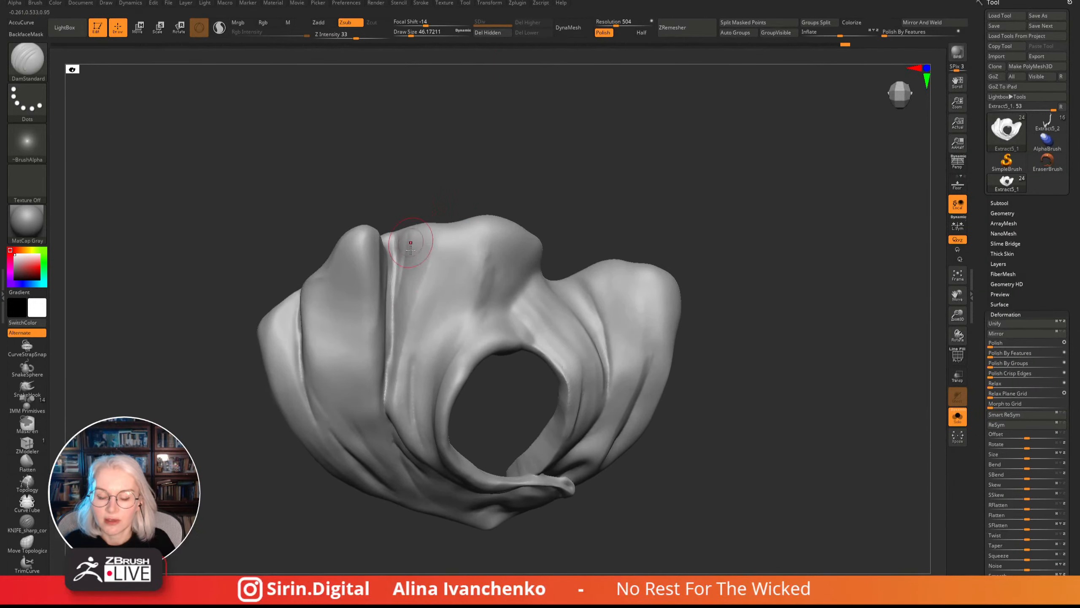
- Smooth the ridge beside the long back crease and the neighbouring shoulder fold on the cloak
mouse_move(411, 250)
shift+mouse_down()
mouse_move(415, 234)
mouse_move(402, 353)
shift+mouse_up()
drag(429, 215, 432, 198)
shift+drag(406, 254, 402, 270)
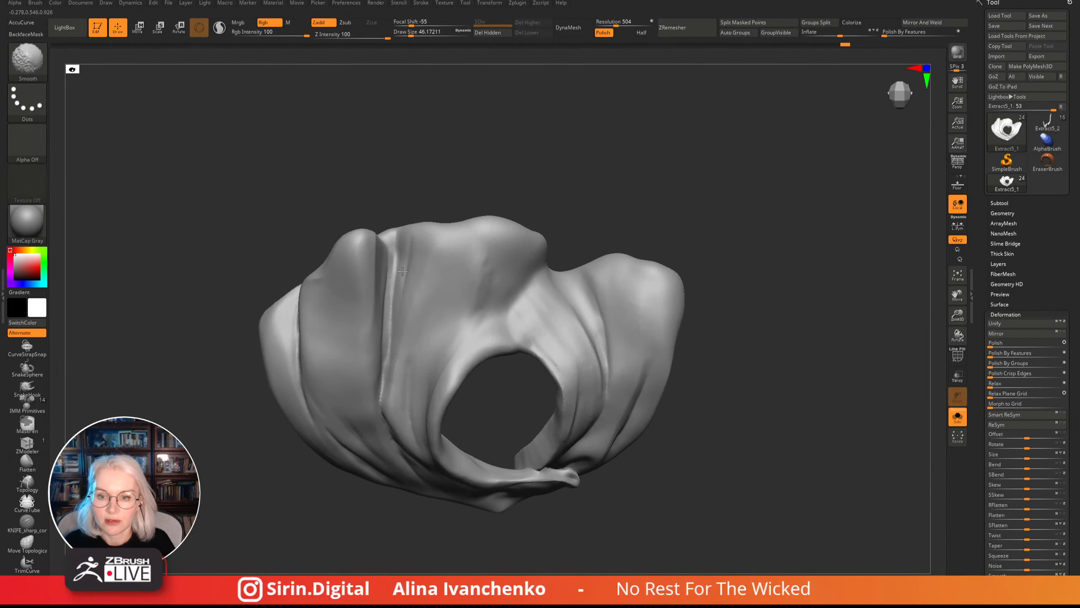
drag(427, 205, 388, 220)
mouse_move(358, 336)
shift+mouse_down()
mouse_move(360, 276)
mouse_move(357, 287)
shift+mouse_up()
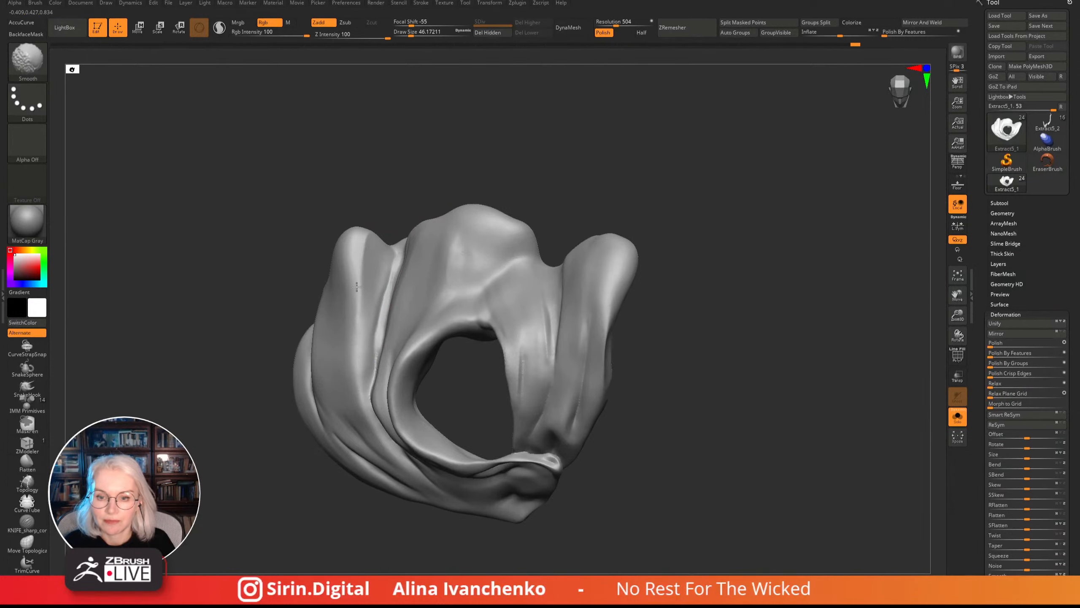
mouse_move(369, 181)
mouse_down()
mouse_move(410, 166)
mouse_move(435, 175)
mouse_move(379, 193)
mouse_move(325, 184)
mouse_up()
- Build up the outer side of the cloak's shoulder fold with the ClayBuildup brush and smooth the strokes
key(b)
key(c)
key(b)
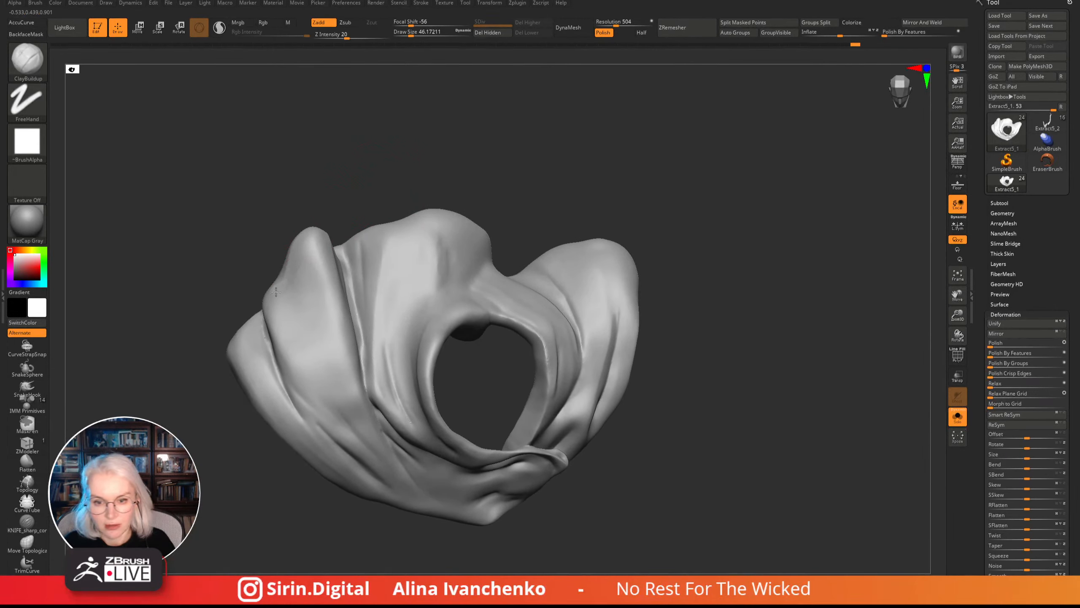
mouse_move(279, 293)
mouse_down()
mouse_move(289, 277)
mouse_move(299, 336)
mouse_up()
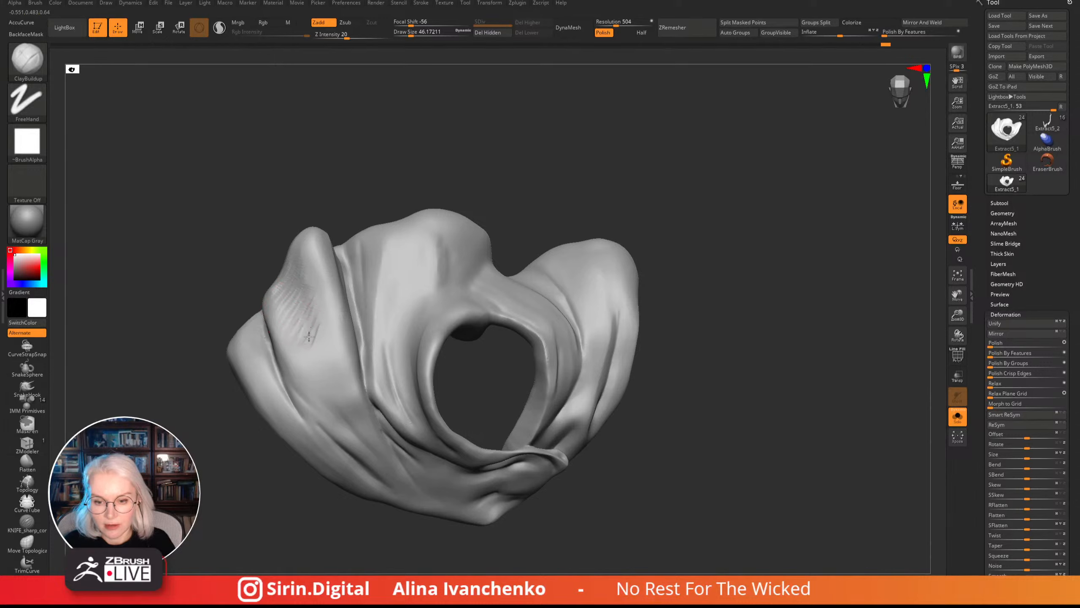
key(shift)
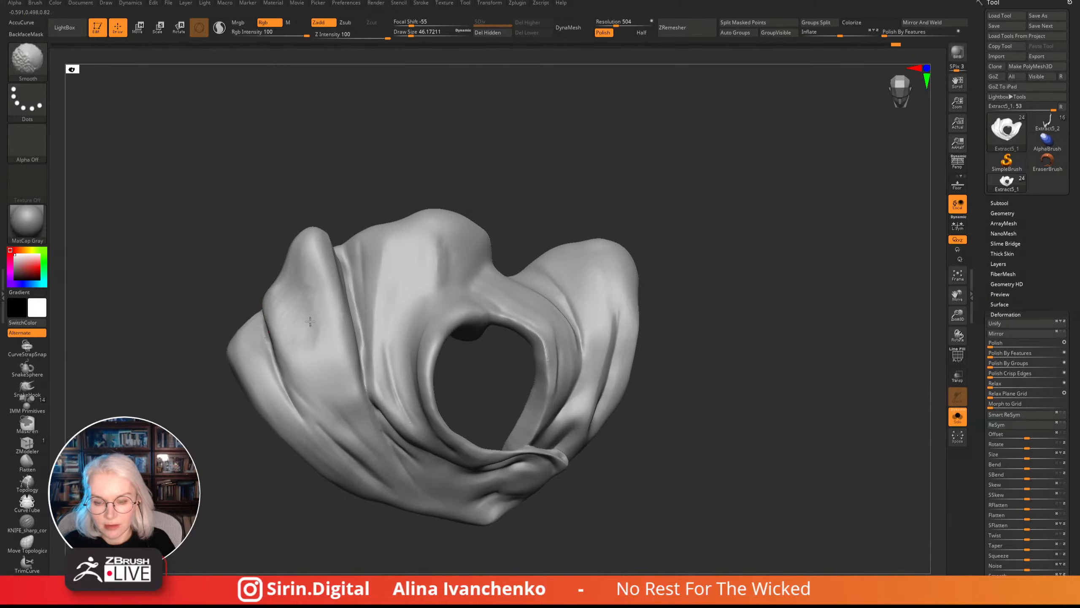
shift+drag(310, 321, 307, 304)
drag(335, 190, 362, 169)
shift+drag(291, 303, 310, 333)
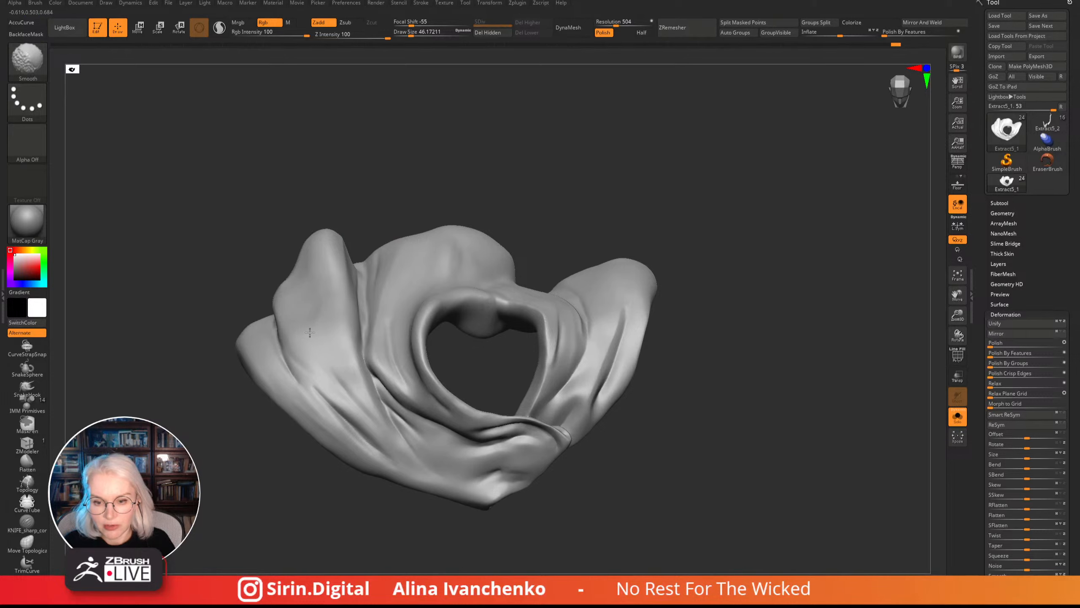
- Bring back the whole bust and examine how the cloak reads against the figure from near and far
click(958, 416)
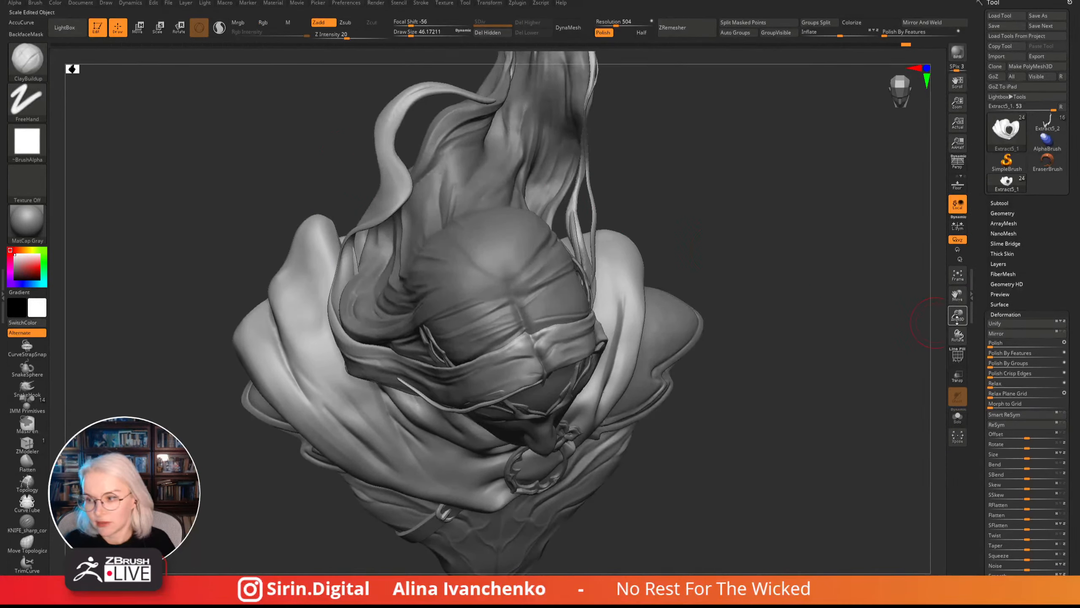
drag(958, 319, 946, 276)
drag(570, 210, 561, 146)
alt+drag(589, 244, 610, 300)
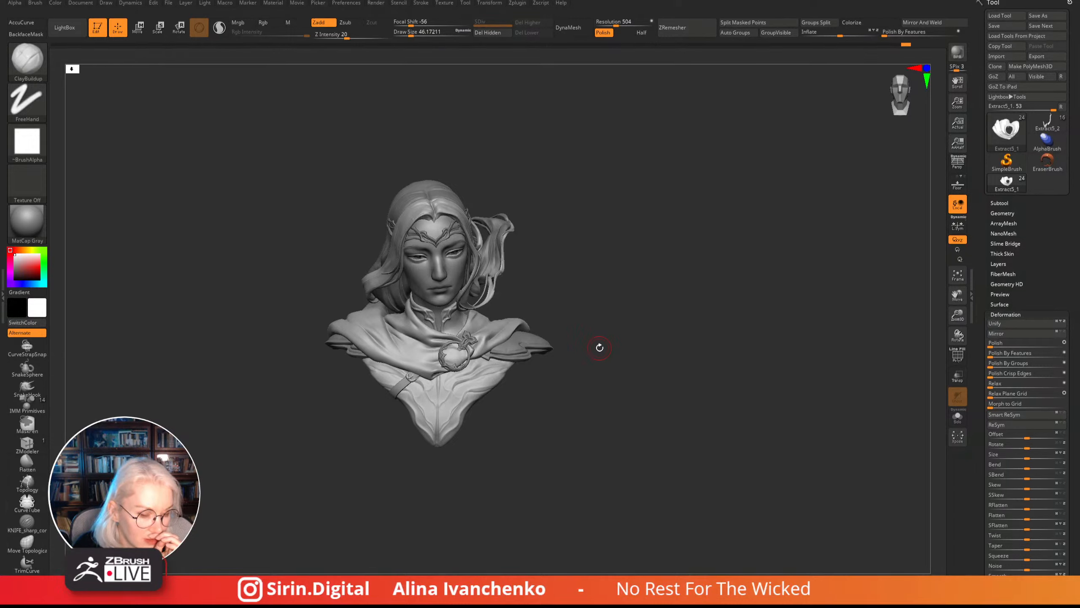
drag(635, 255, 623, 284)
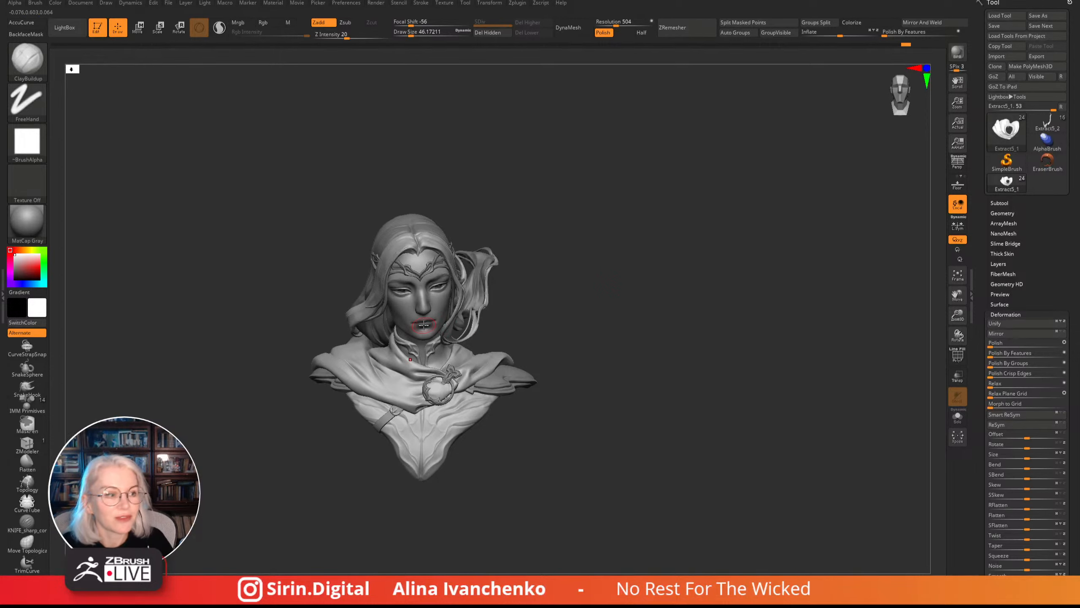
drag(629, 241, 638, 272)
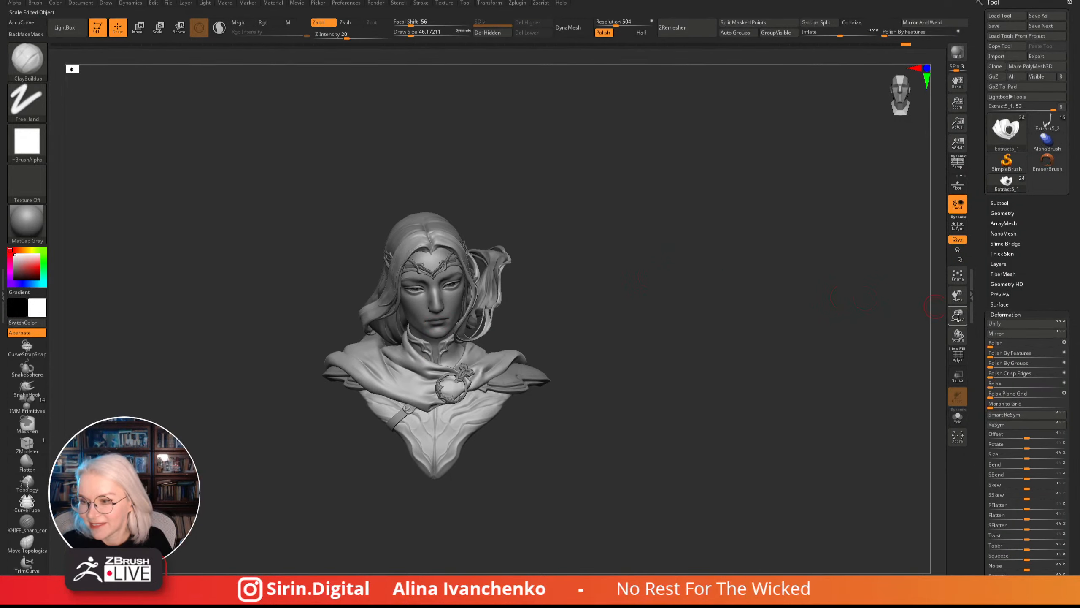
key(f)
drag(885, 306, 275, 348)
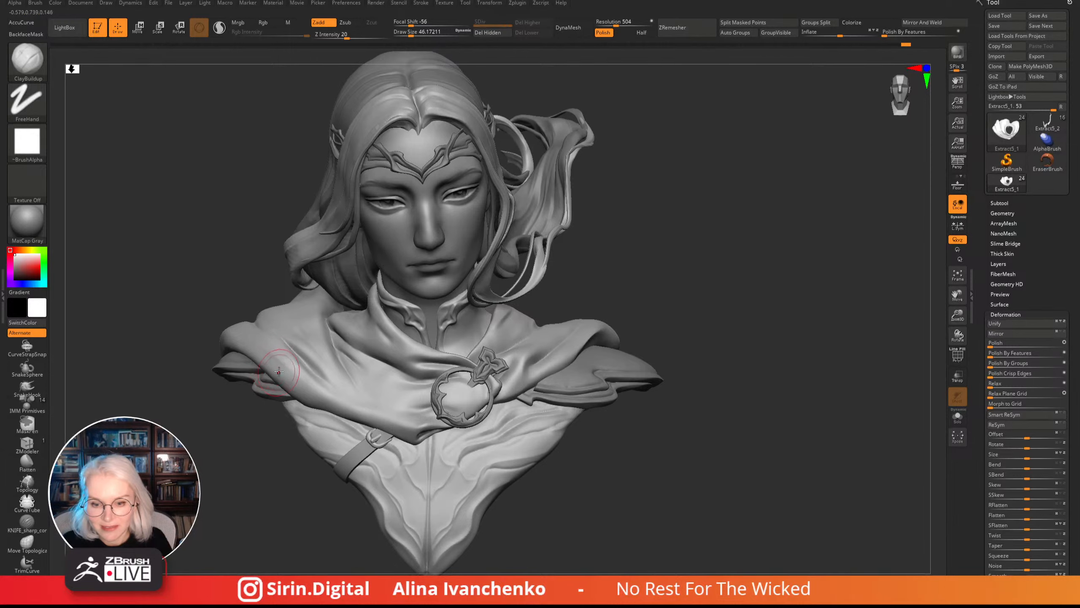
drag(251, 480, 616, 298)
drag(957, 315, 897, 254)
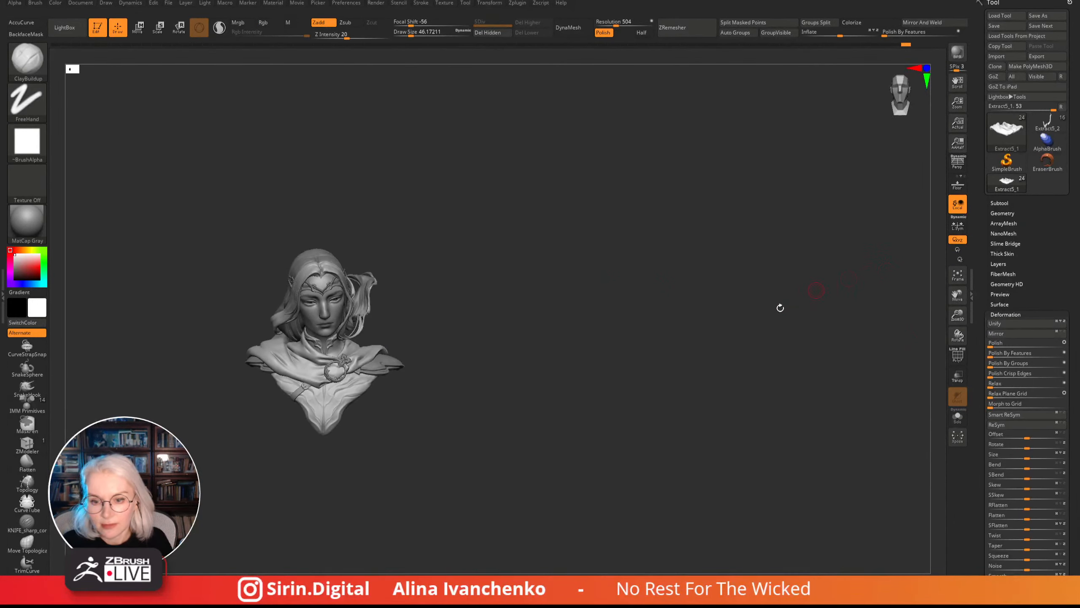
mouse_move(779, 307)
mouse_down()
mouse_move(786, 381)
mouse_move(743, 393)
mouse_move(764, 400)
mouse_move(764, 415)
mouse_move(745, 424)
mouse_move(769, 439)
mouse_move(796, 404)
mouse_move(791, 427)
mouse_up()
- Adjust the cloak's edge above the chest strap using the Move brush at a draw size of about 51
key(shift)
key(b)
key(m)
key(v)
drag(411, 33, 411, 32)
mouse_move(425, 437)
mouse_down()
mouse_move(371, 508)
mouse_move(416, 385)
mouse_up()
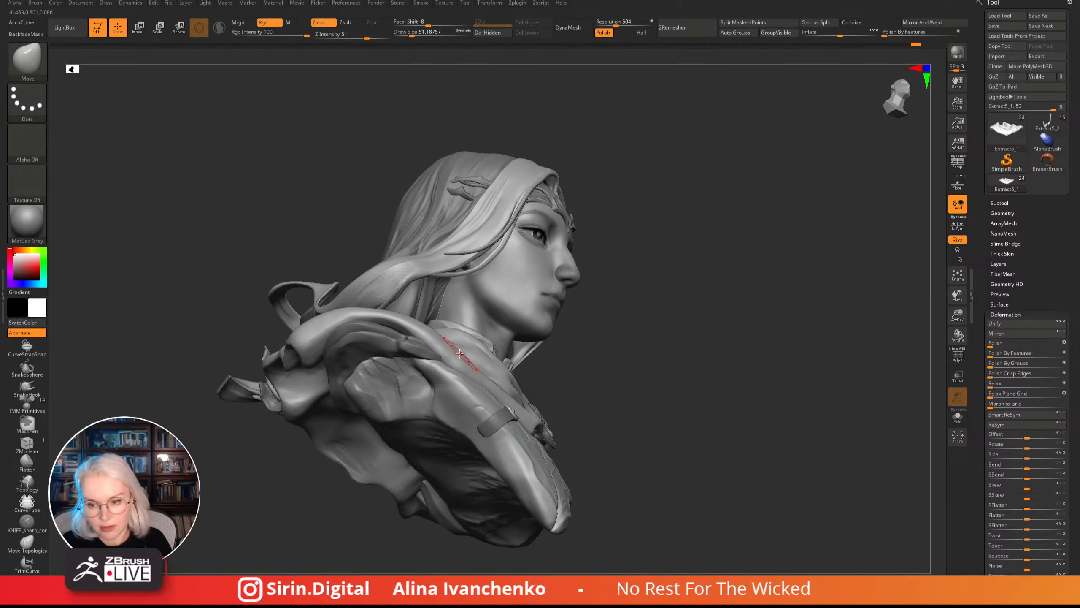
- Examine the bust's cloak, clasp and chest strap from the front and three-quarter angles
drag(693, 322, 629, 442)
drag(958, 315, 944, 272)
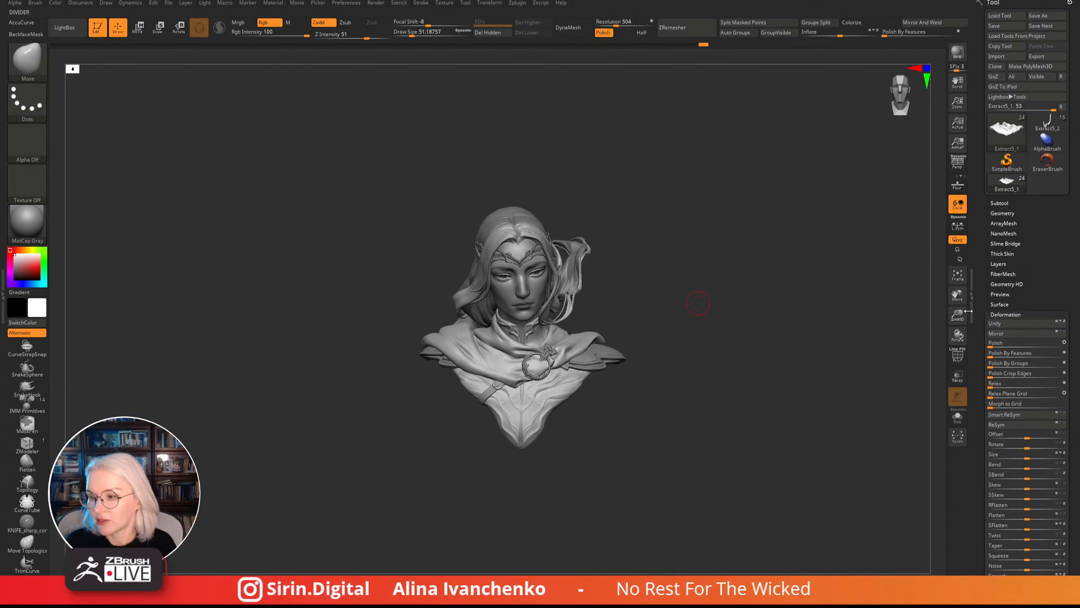
drag(958, 315, 924, 378)
alt+drag(752, 472, 709, 473)
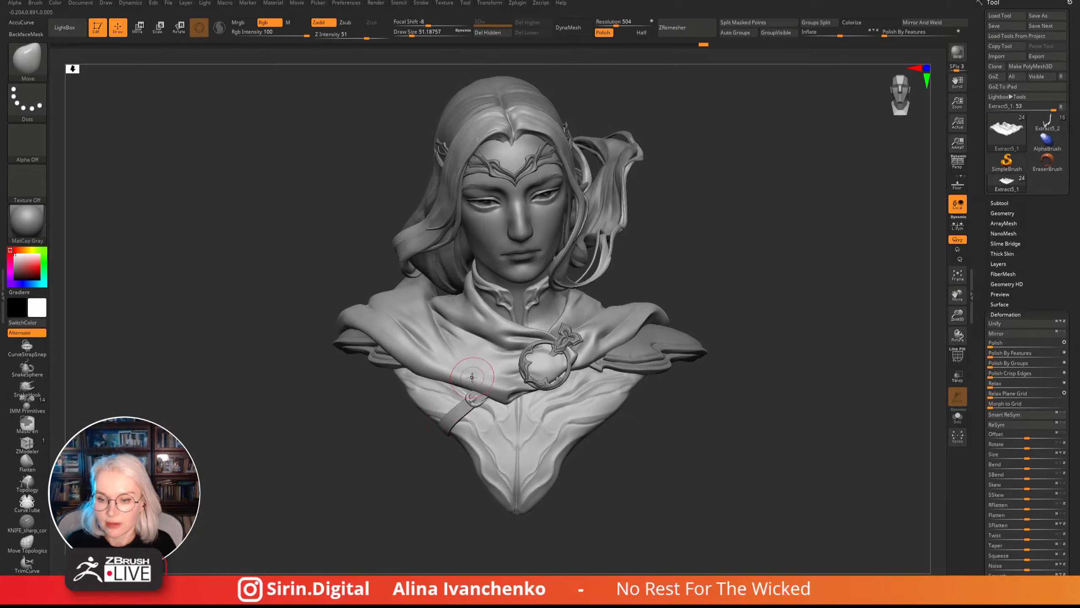
alt+drag(419, 465, 418, 471)
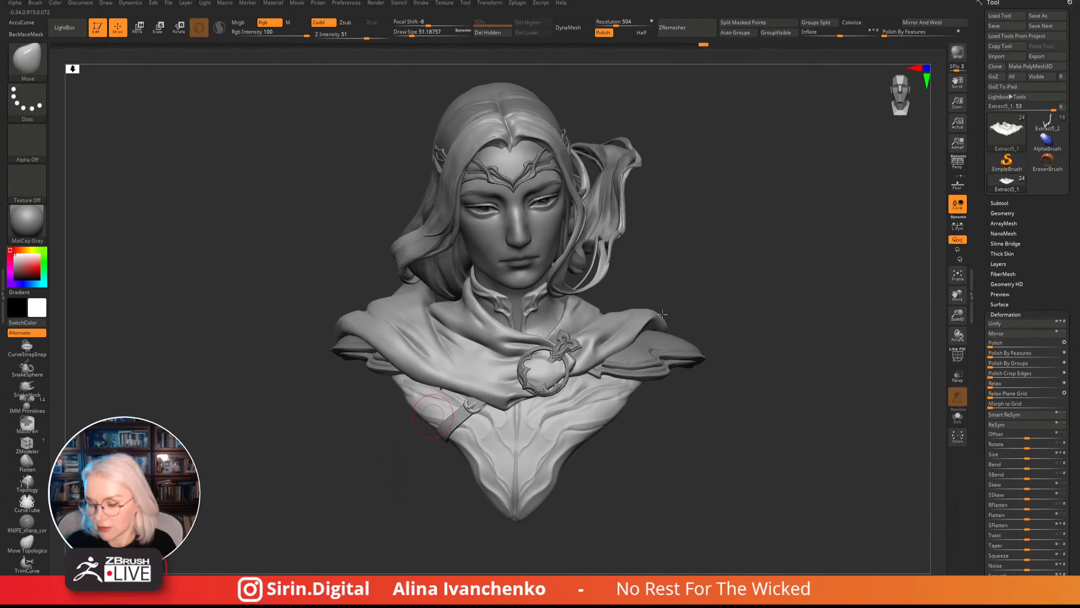
drag(803, 391, 777, 393)
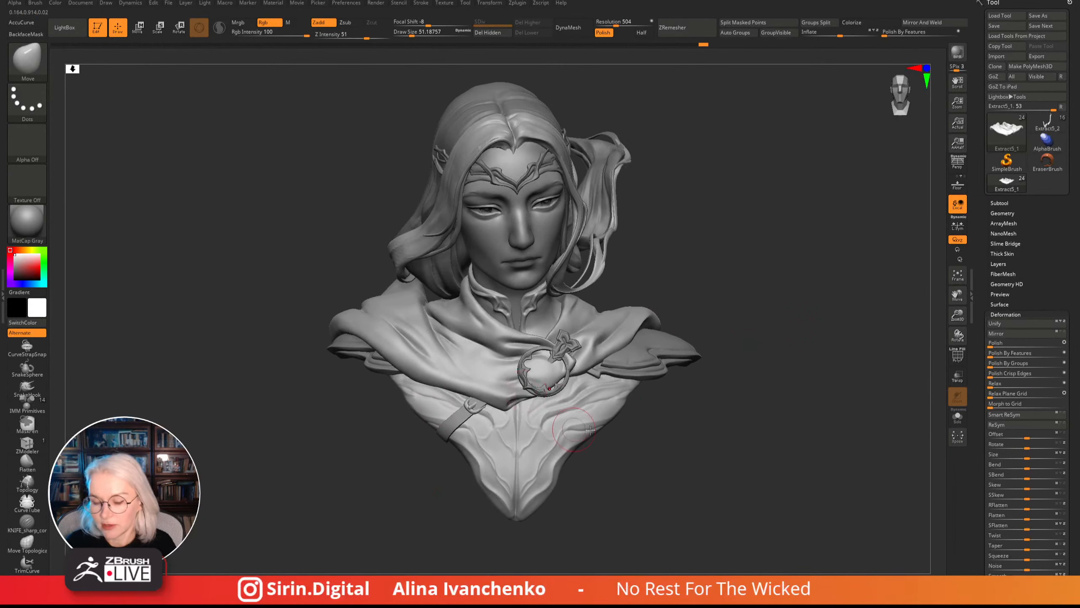
drag(866, 402, 885, 397)
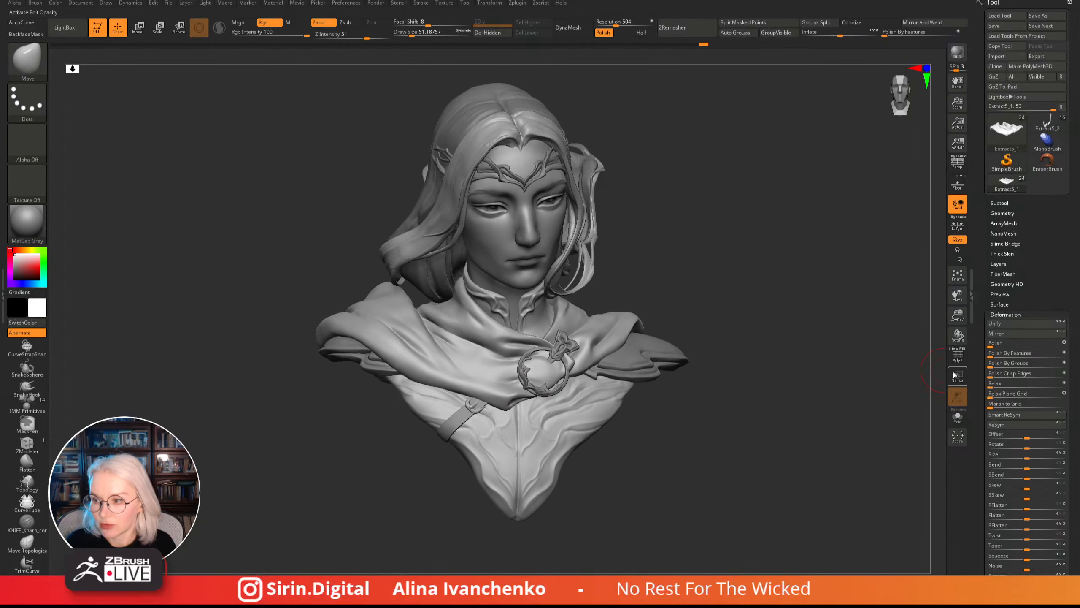
click(956, 419)
click(957, 420)
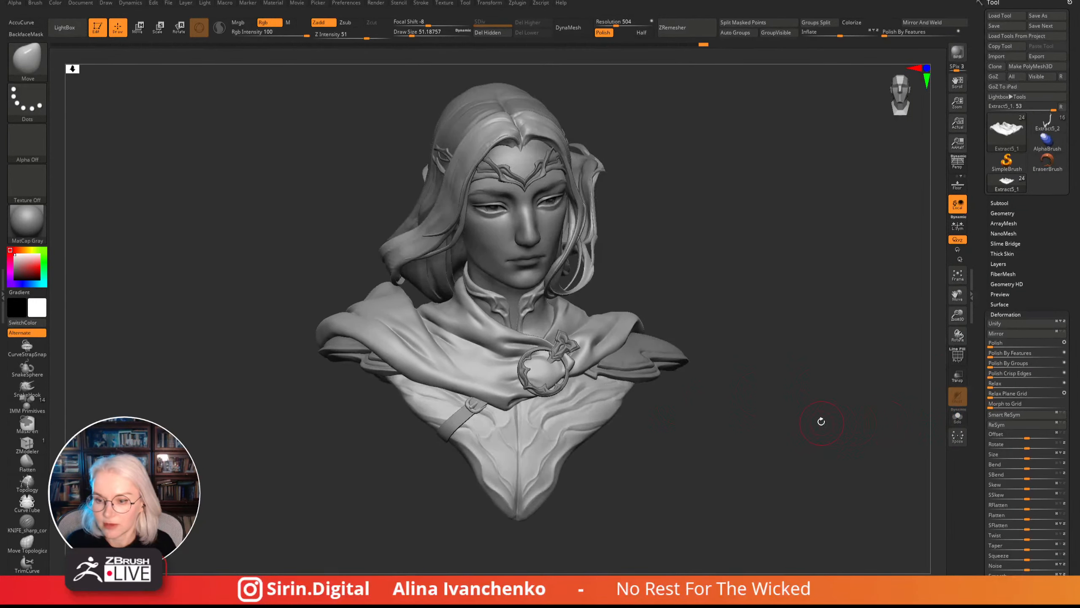
mouse_move(727, 453)
alt+mouse_down()
mouse_move(709, 397)
mouse_move(697, 398)
alt+mouse_up()
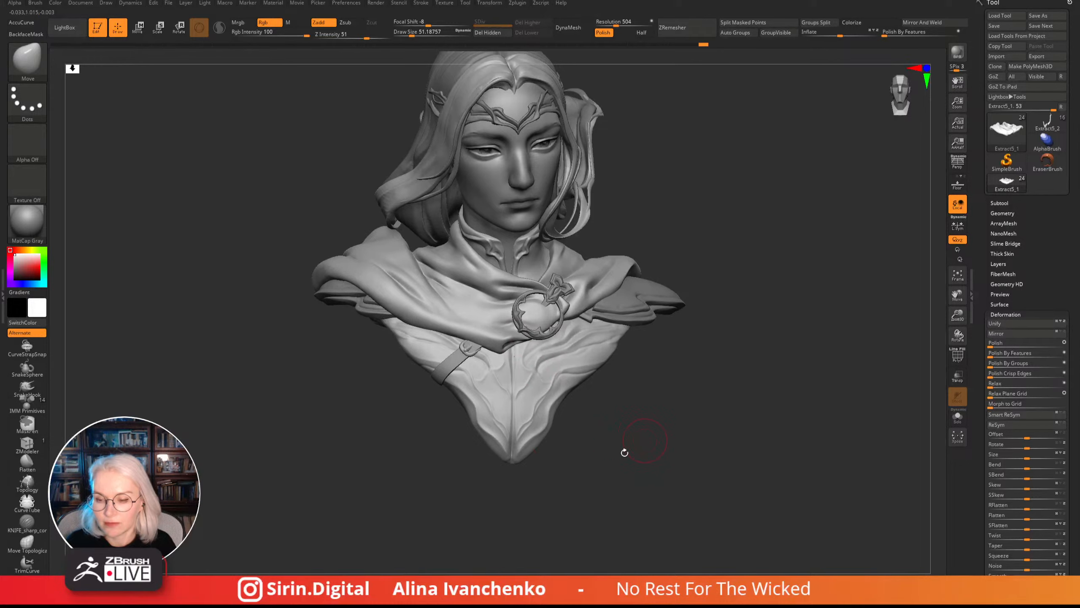
drag(625, 452, 591, 391)
drag(473, 490, 425, 480)
- Drop the chest strap to subdivision level 1 and try to duplicate it in place with the Gizmo
alt+click(440, 399)
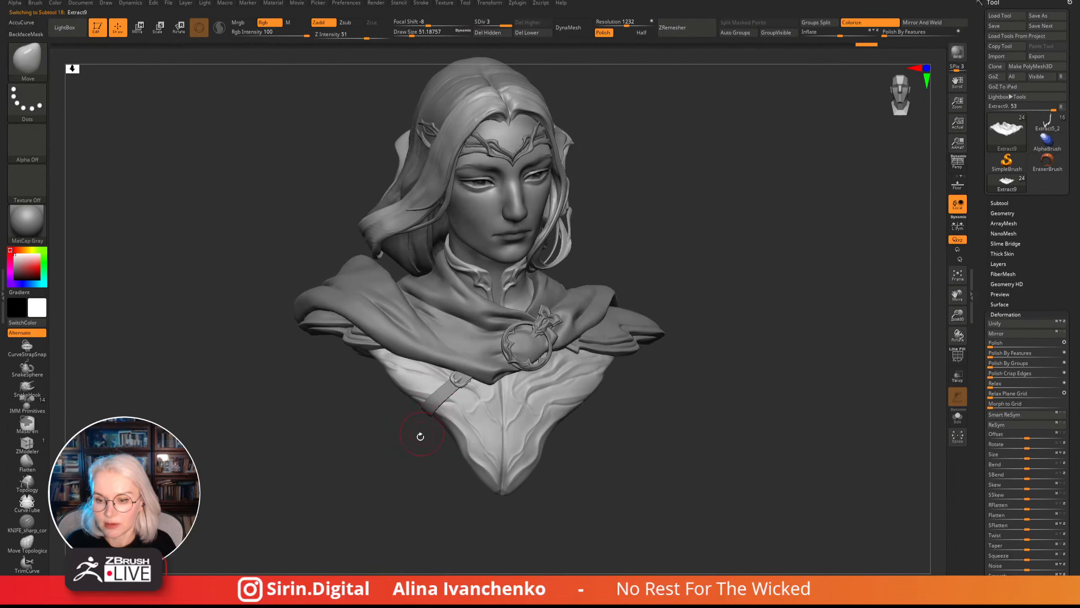
drag(420, 437, 343, 240)
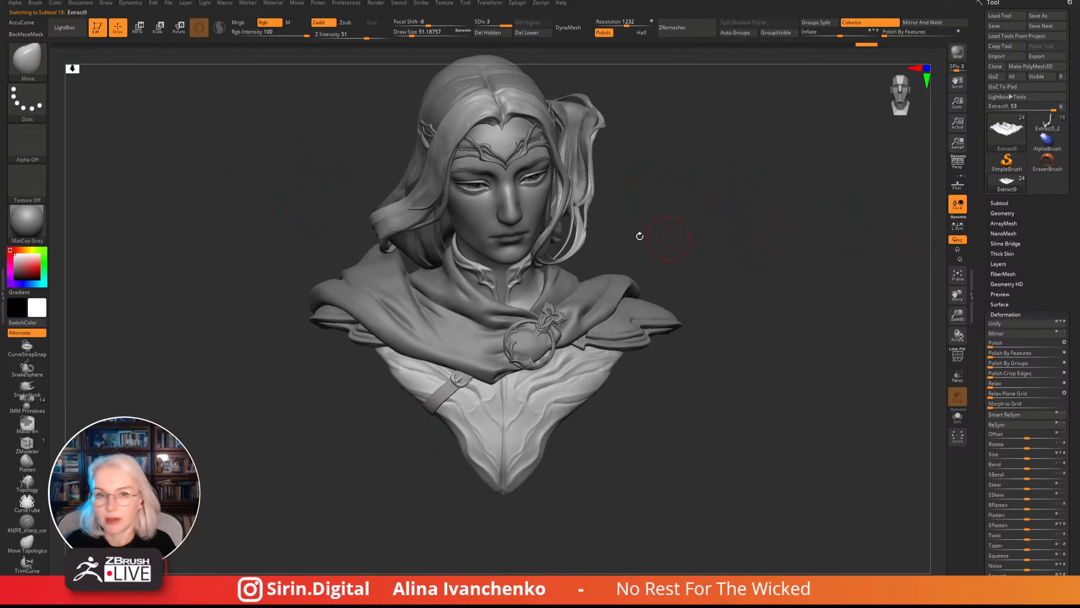
click(137, 27)
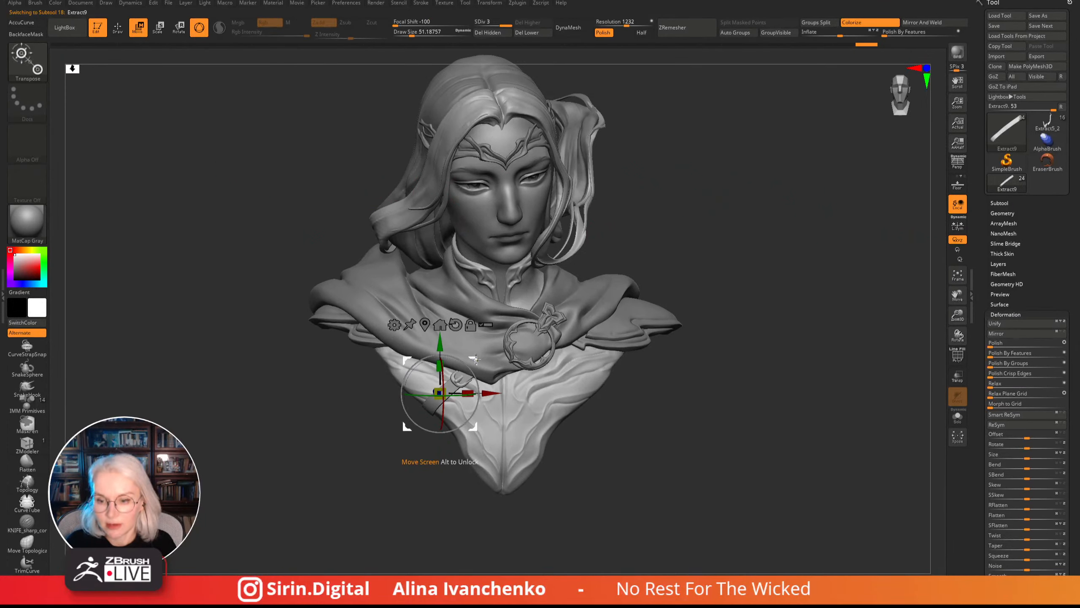
ctrl+drag(454, 351, 466, 392)
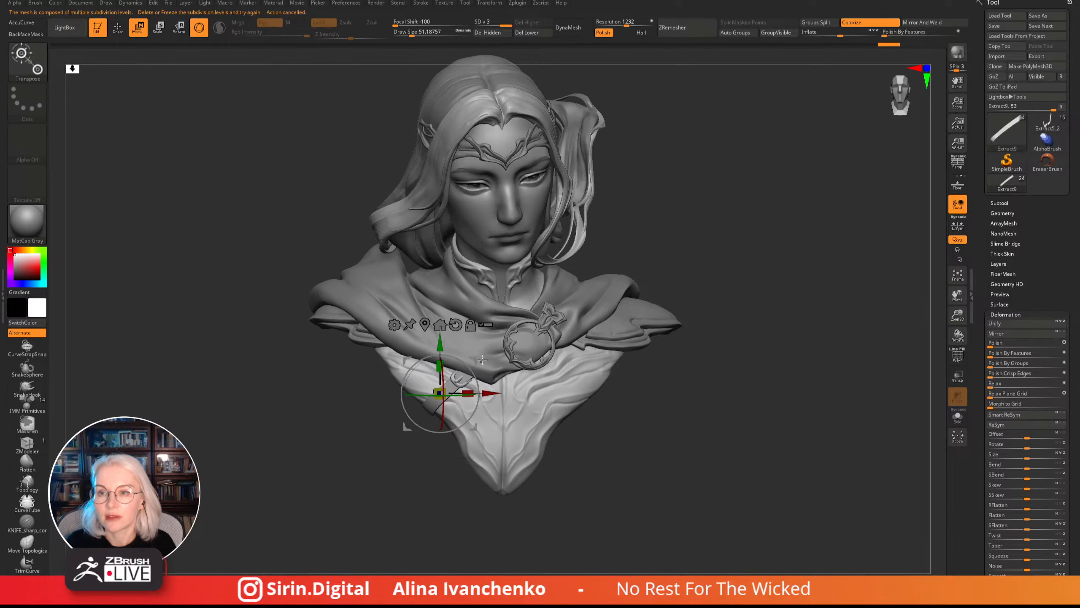
click(476, 22)
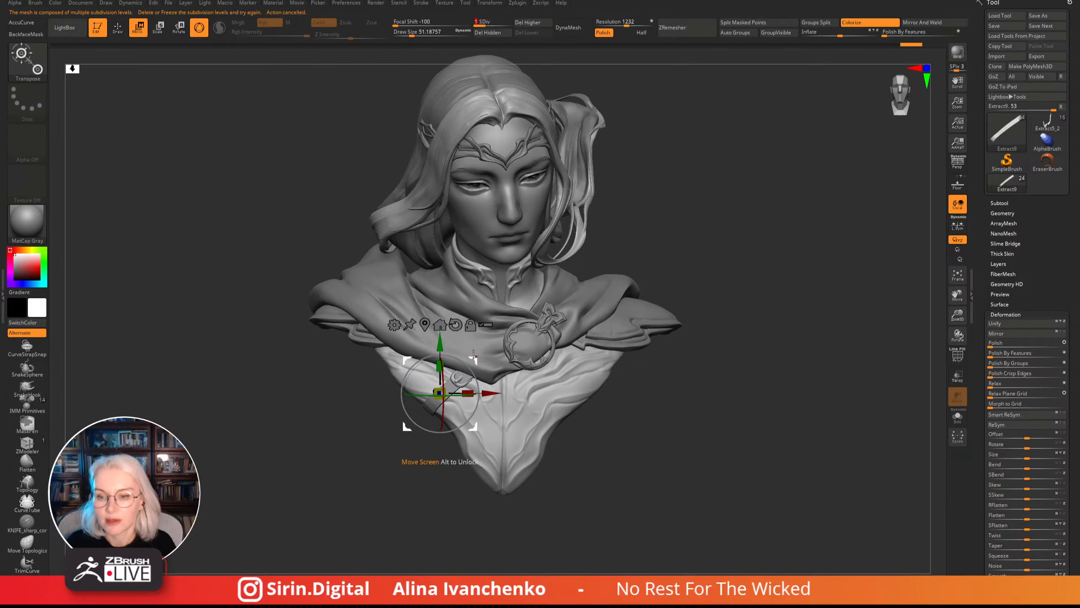
mouse_move(474, 359)
mouse_down()
mouse_move(456, 351)
mouse_move(474, 363)
mouse_up()
key(ctrl+z)
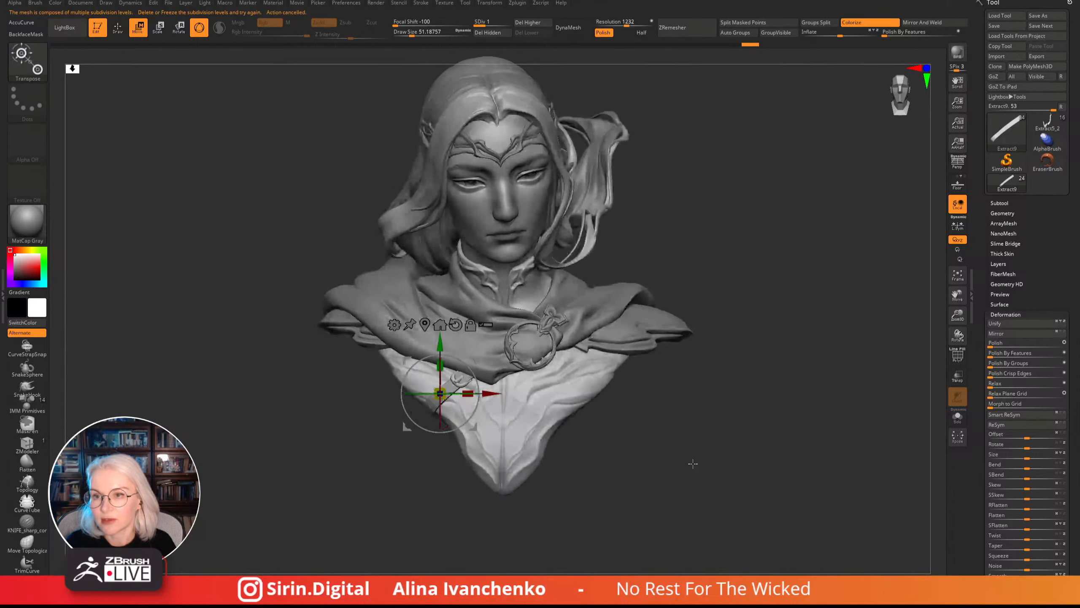
- Duplicate the chest strap subtool, return to the original strap and delete its higher subdivision levels
click(997, 202)
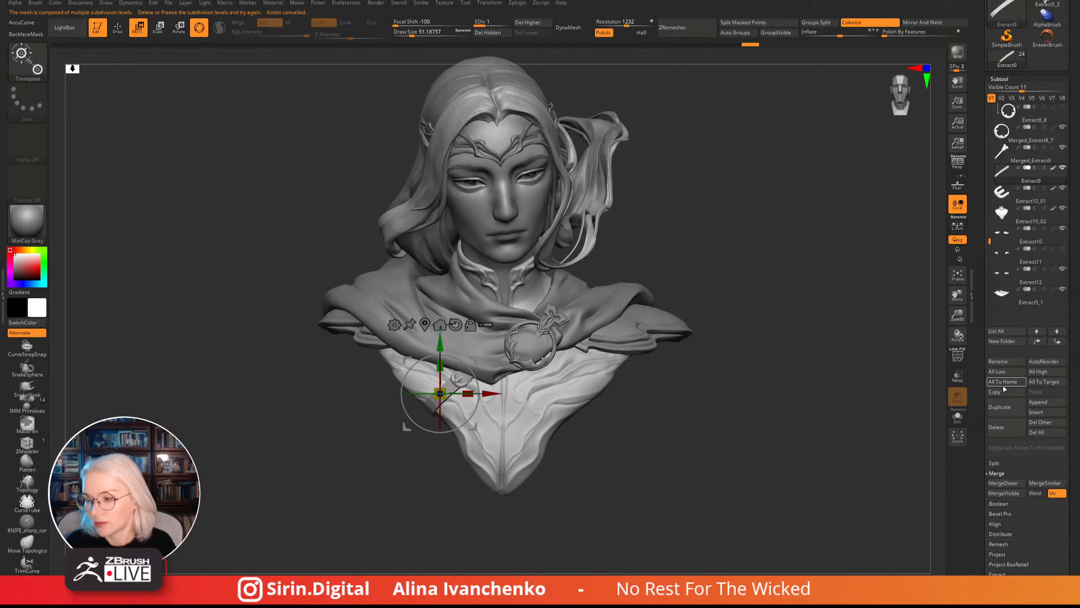
click(1005, 401)
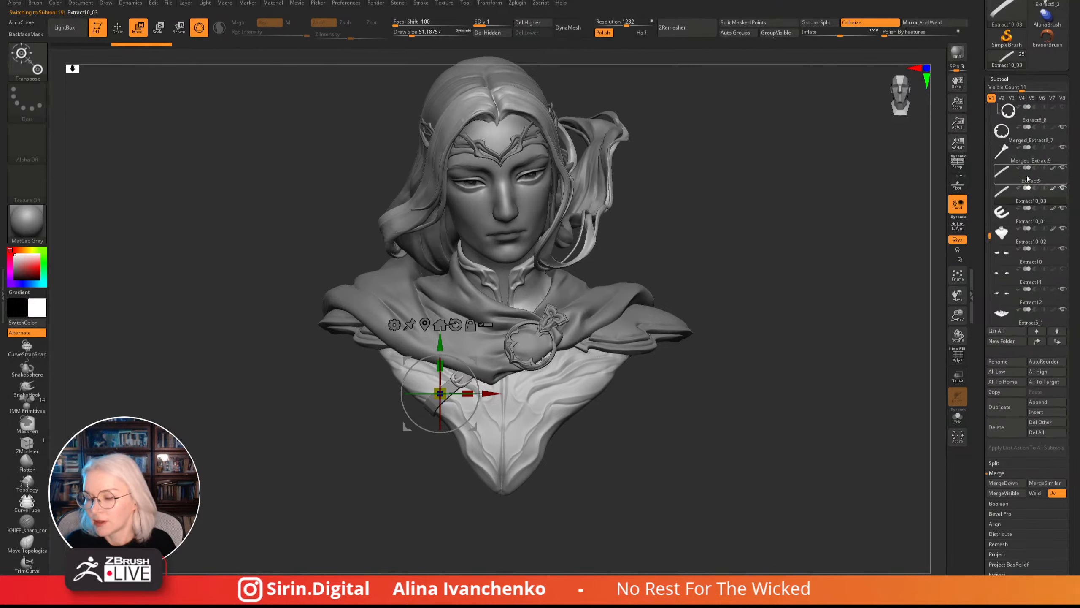
click(1043, 199)
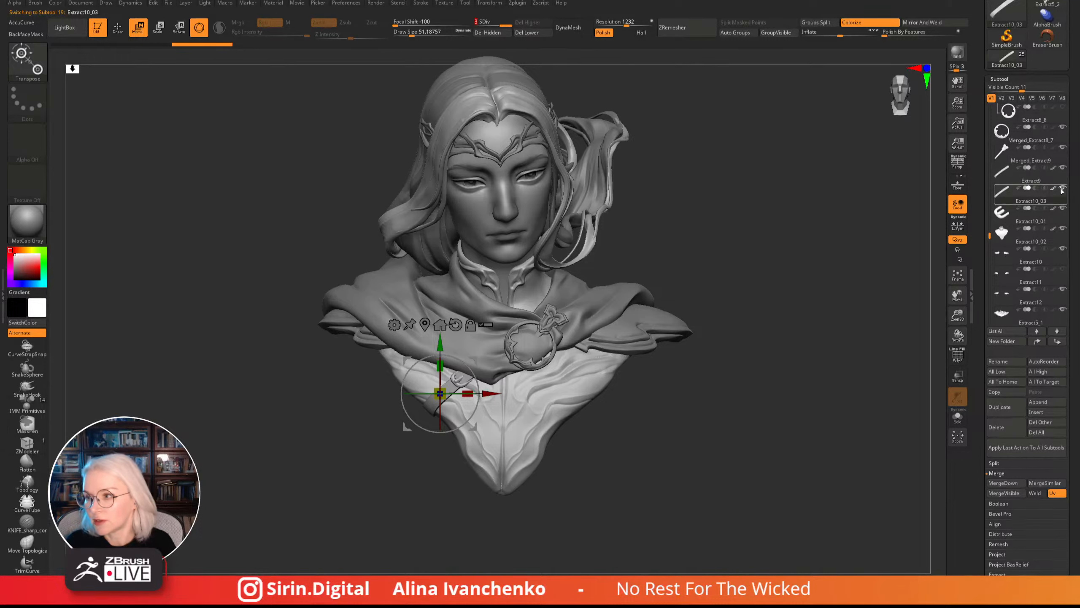
key(Up)
mouse_move(845, 203)
mouse_down()
mouse_move(798, 221)
mouse_move(764, 108)
mouse_up()
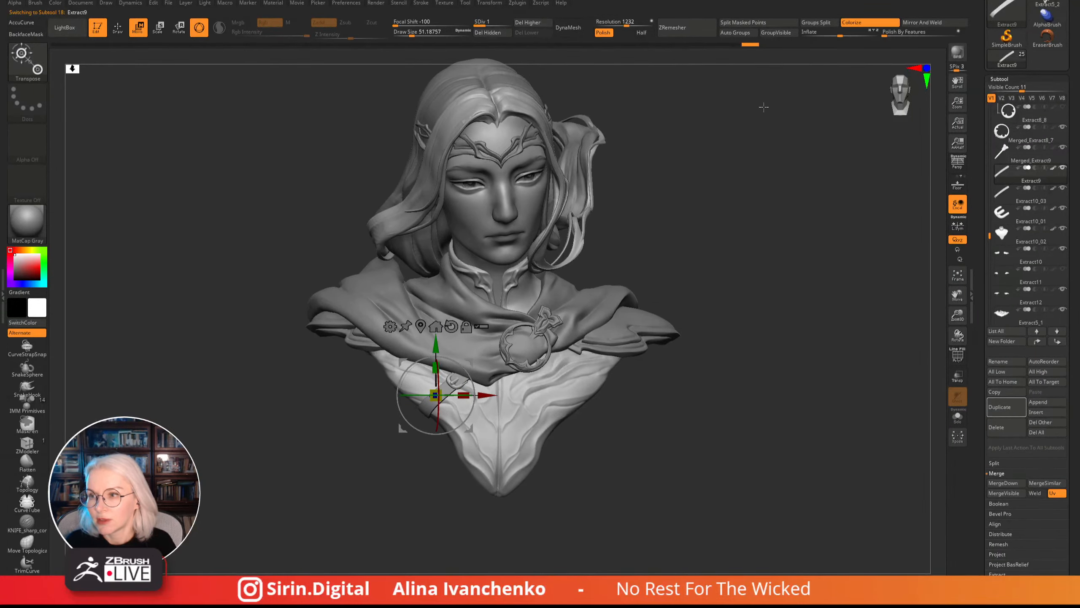
click(536, 26)
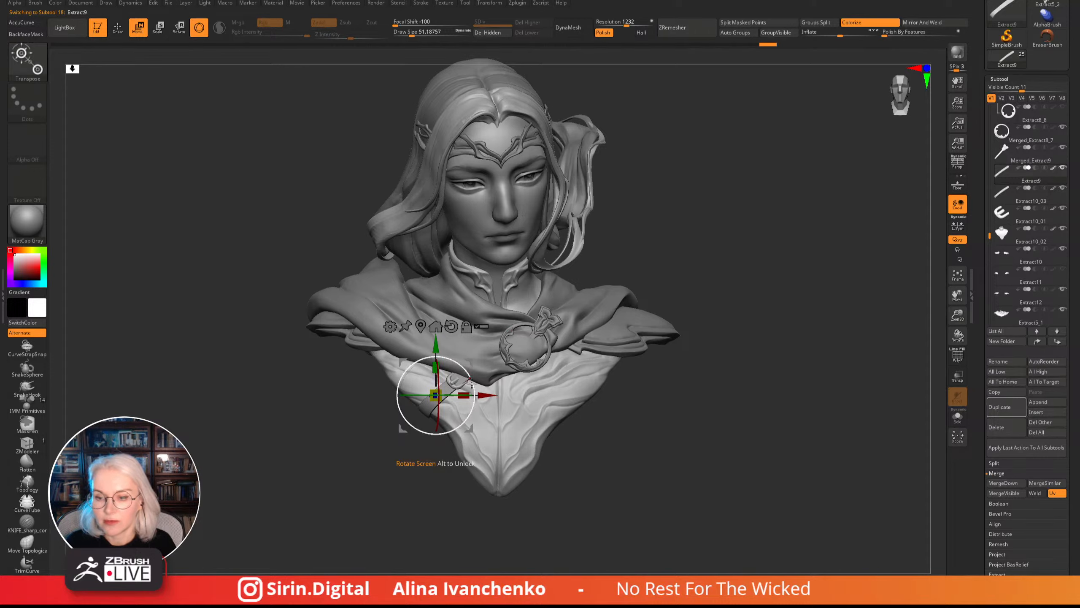
- Duplicate the chest strap within its subtool using the Gizmo, offsetting the copy above the original strap
ctrl+drag(470, 362, 454, 351)
drag(736, 371, 782, 340)
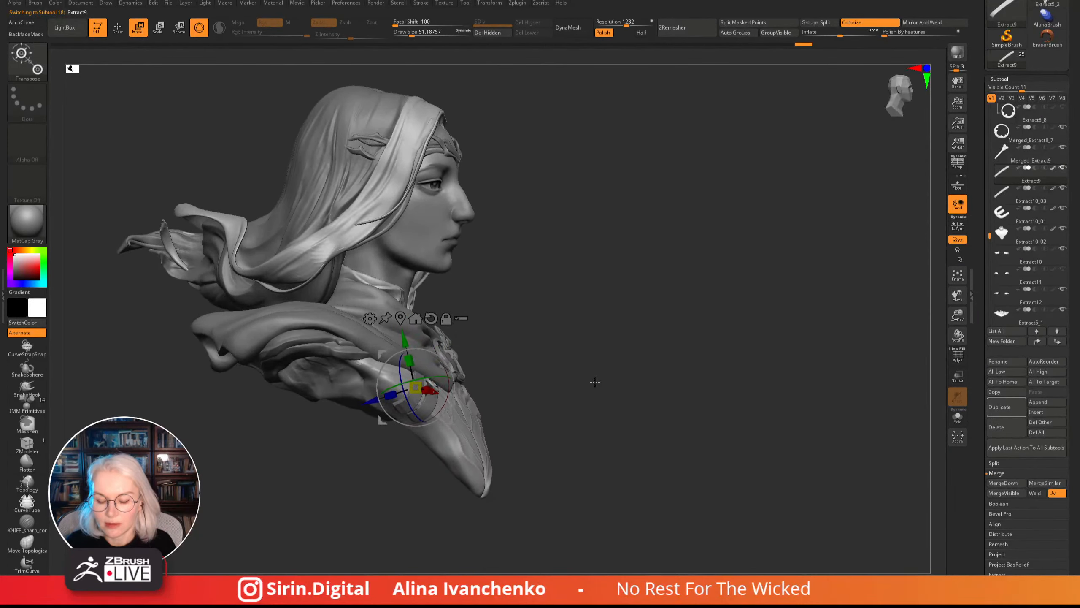
drag(593, 378, 789, 386)
drag(961, 309, 949, 278)
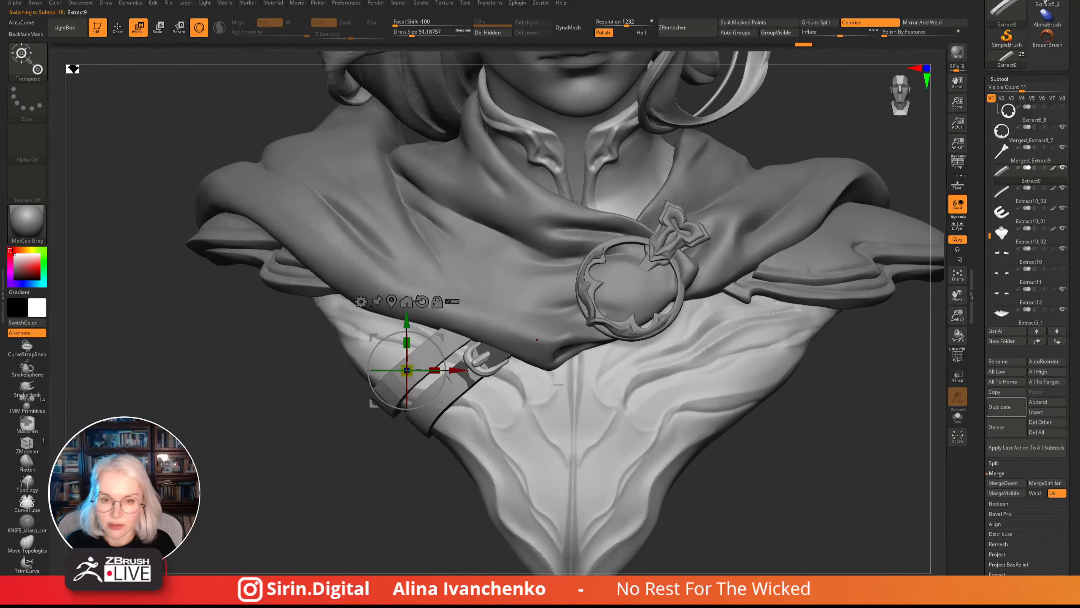
- Lay a Transpose line along the duplicated upper strap and scale it narrower than the buckled strap
click(199, 28)
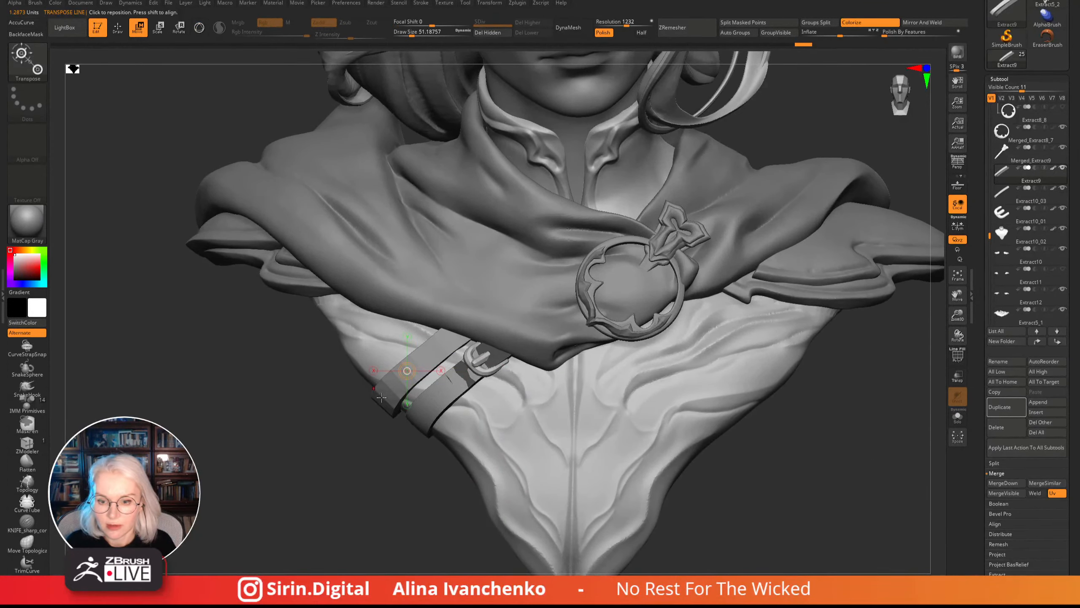
drag(382, 397, 458, 327)
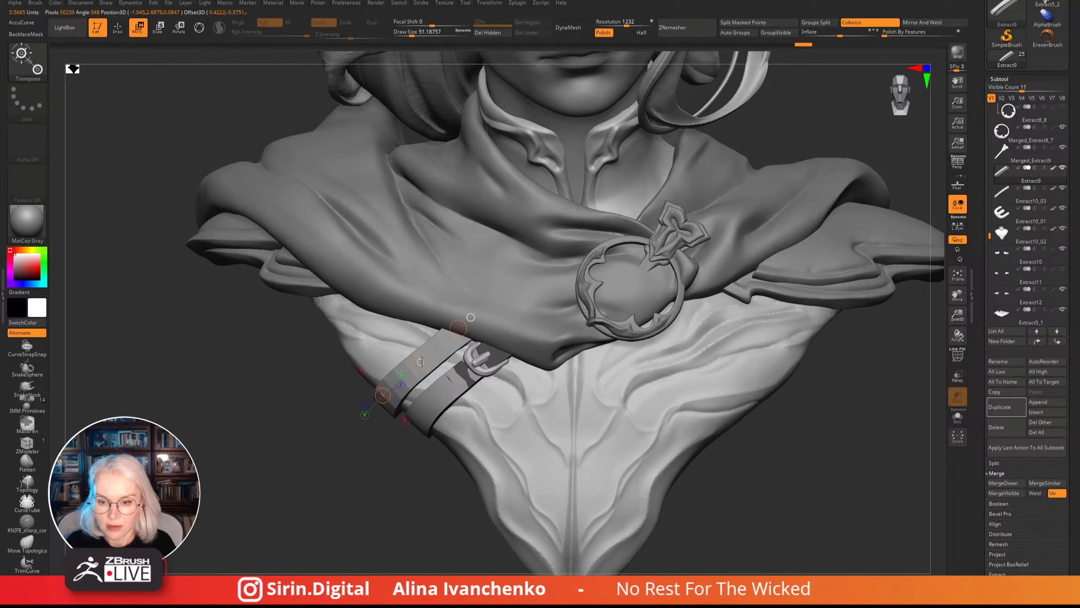
drag(375, 448, 388, 476)
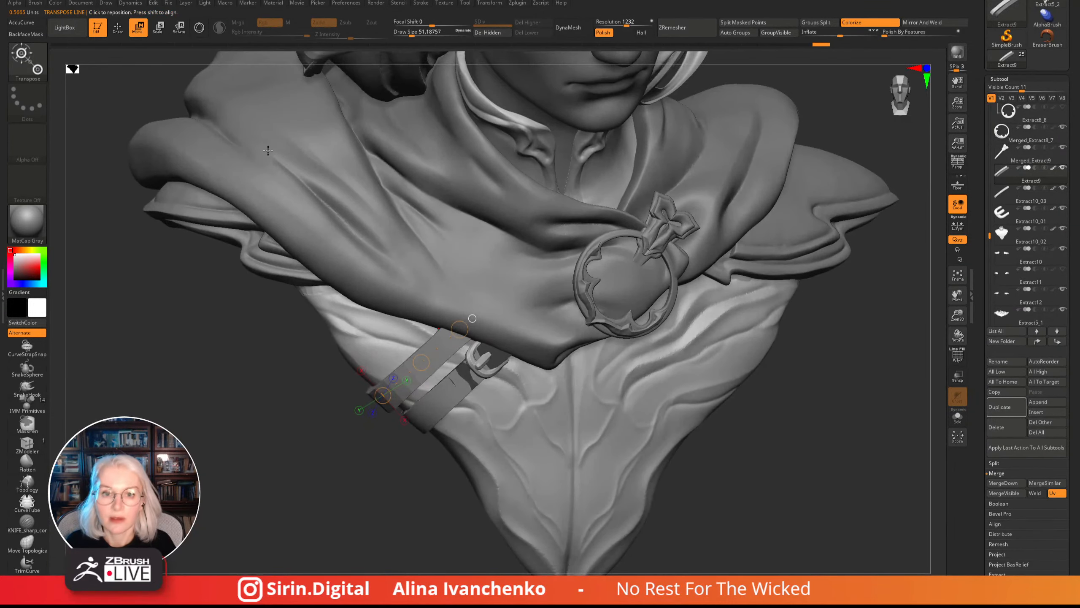
click(158, 27)
drag(423, 361, 415, 366)
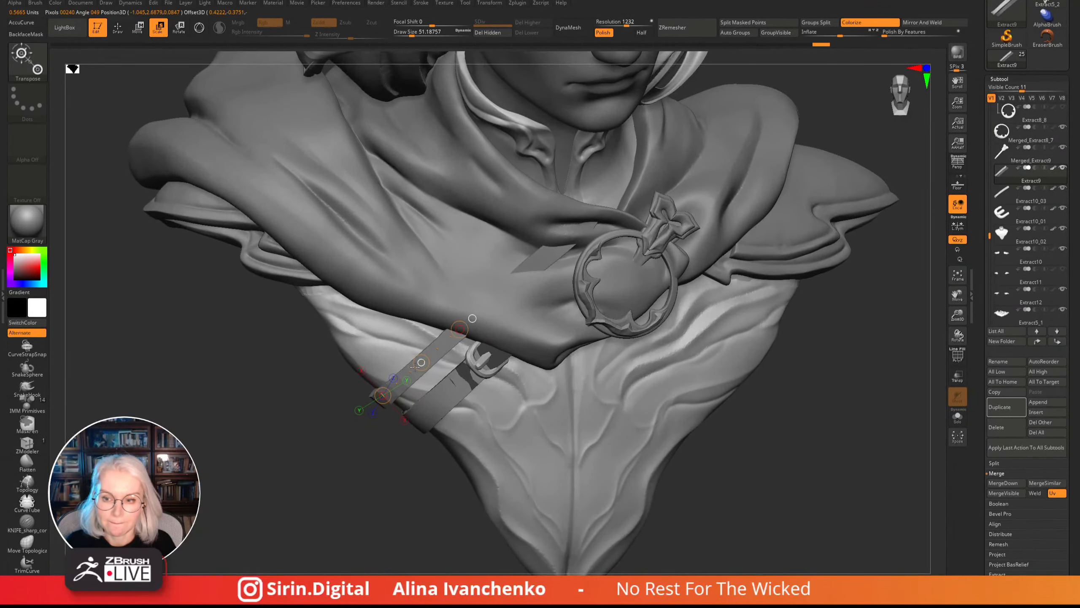
- Use the Move brush at a draw size of about 140 to fit the narrow upper strap against the chest
drag(376, 472, 366, 429)
key(b)
key(m)
key(v)
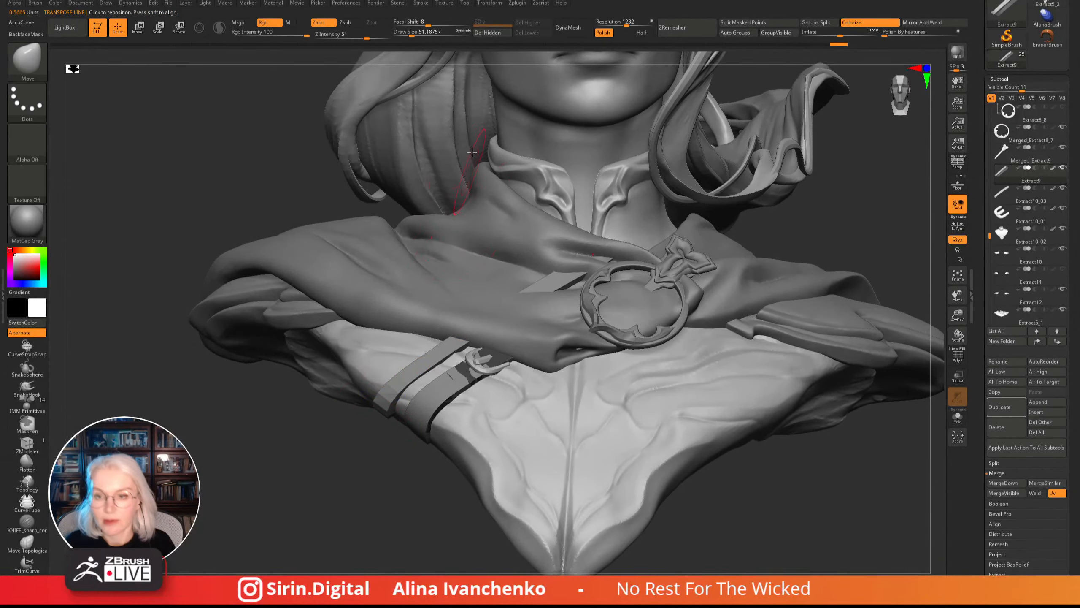
drag(334, 441, 395, 383)
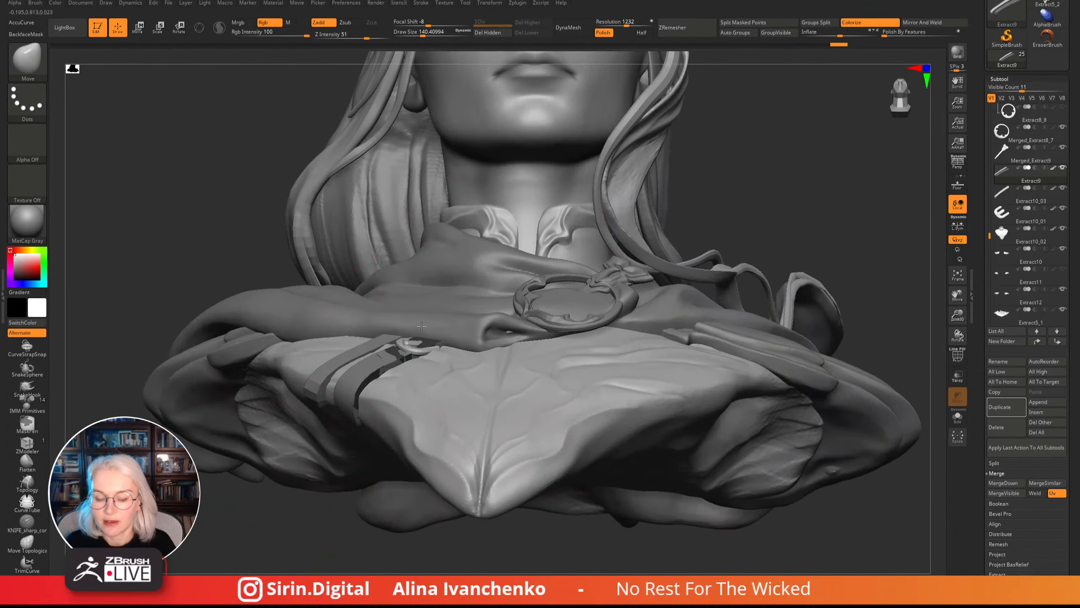
mouse_move(892, 226)
mouse_down()
mouse_move(835, 447)
mouse_move(806, 478)
mouse_move(328, 360)
mouse_up()
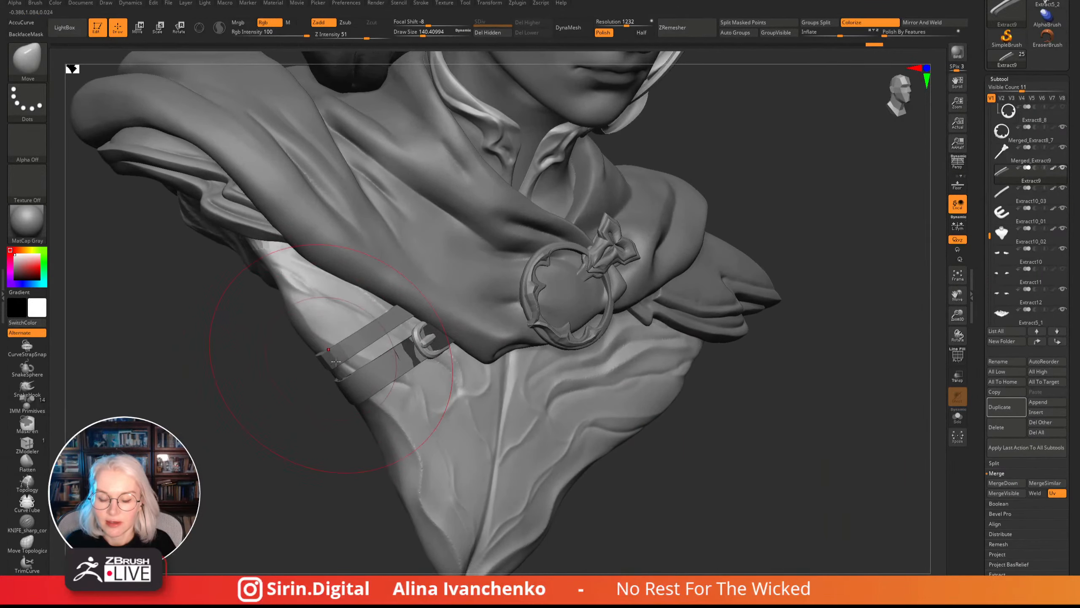
- Isolate the strap subtool, assign polygroups with Auto Groups, and delete the wider lower strap so only the narrow one remains
alt+click(373, 377)
alt+drag(805, 476, 749, 468)
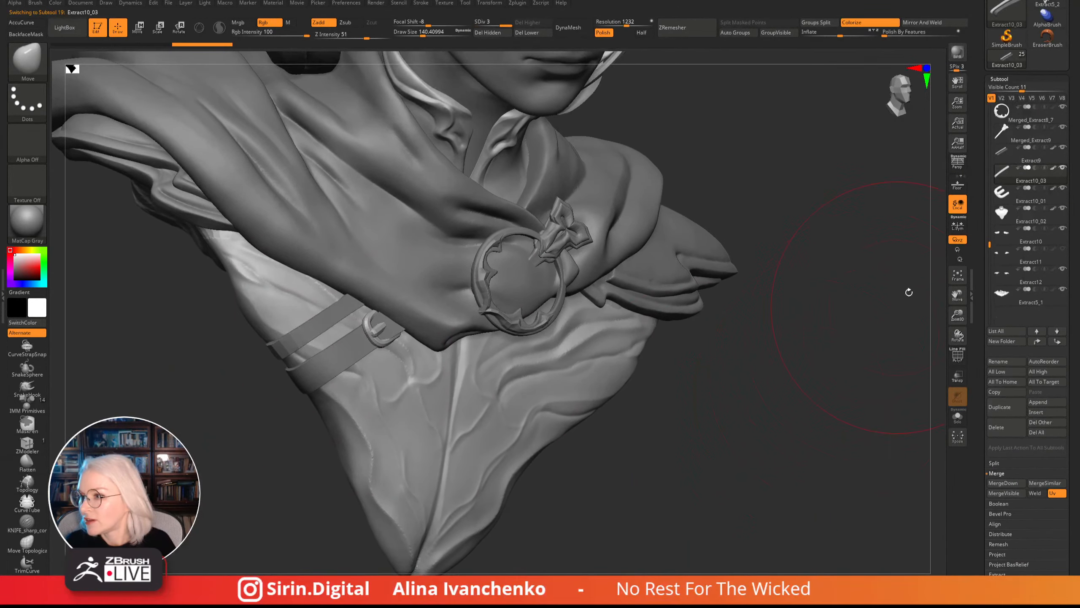
click(1063, 159)
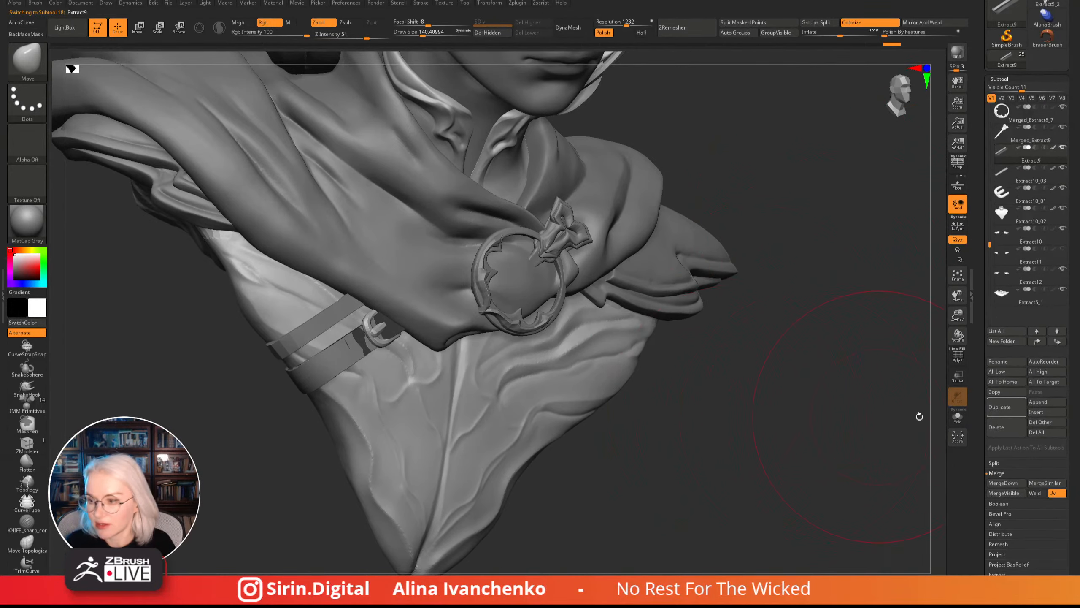
click(957, 416)
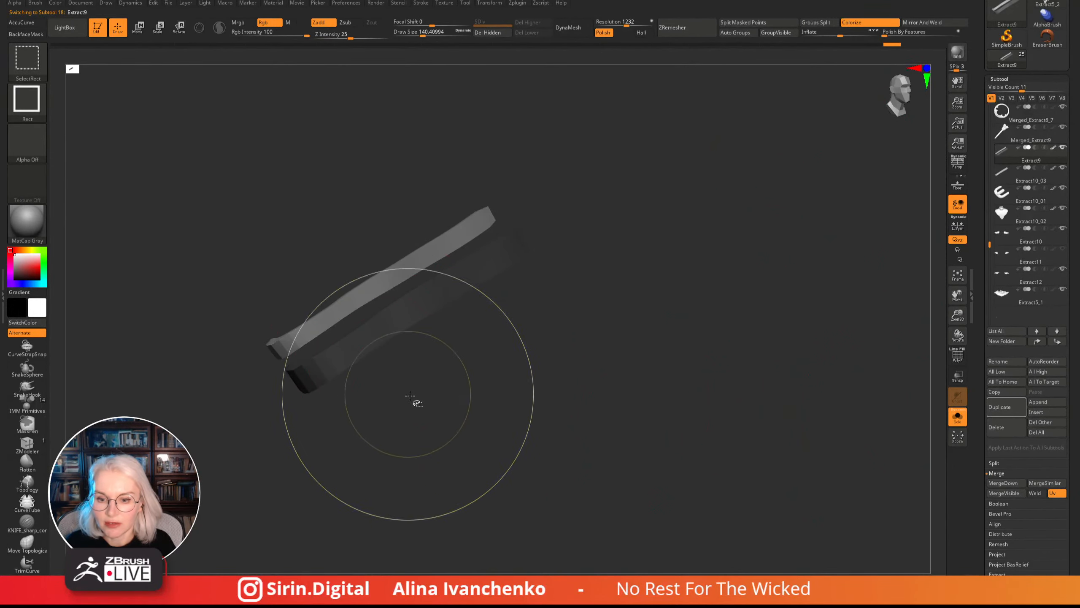
ctrl+drag(411, 399, 430, 387)
key(shift+f)
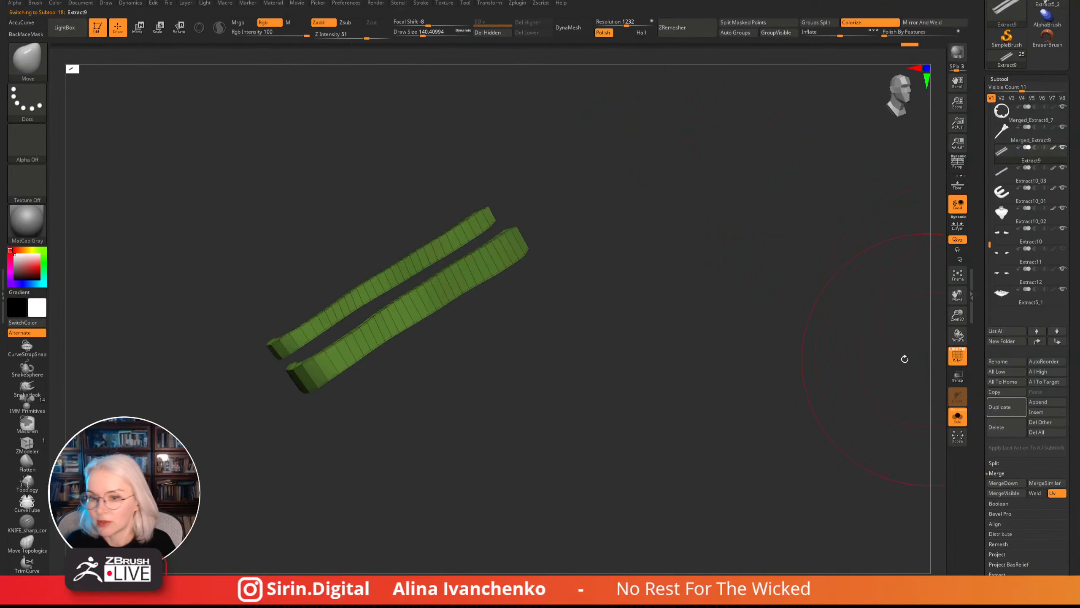
click(741, 32)
ctrl+shift+click(415, 309)
ctrl+shift+click(410, 313)
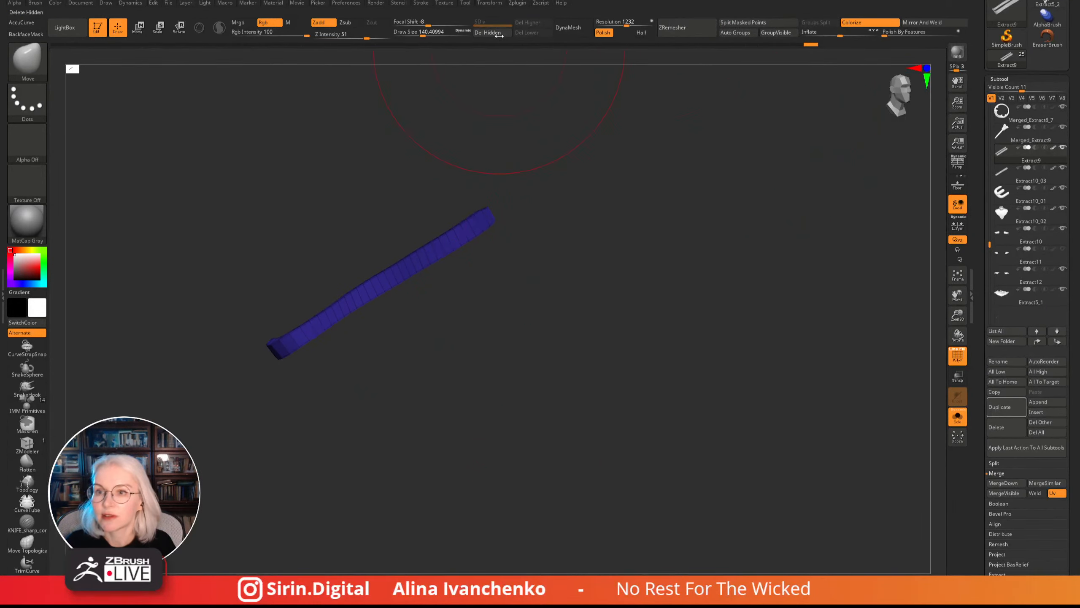
click(966, 436)
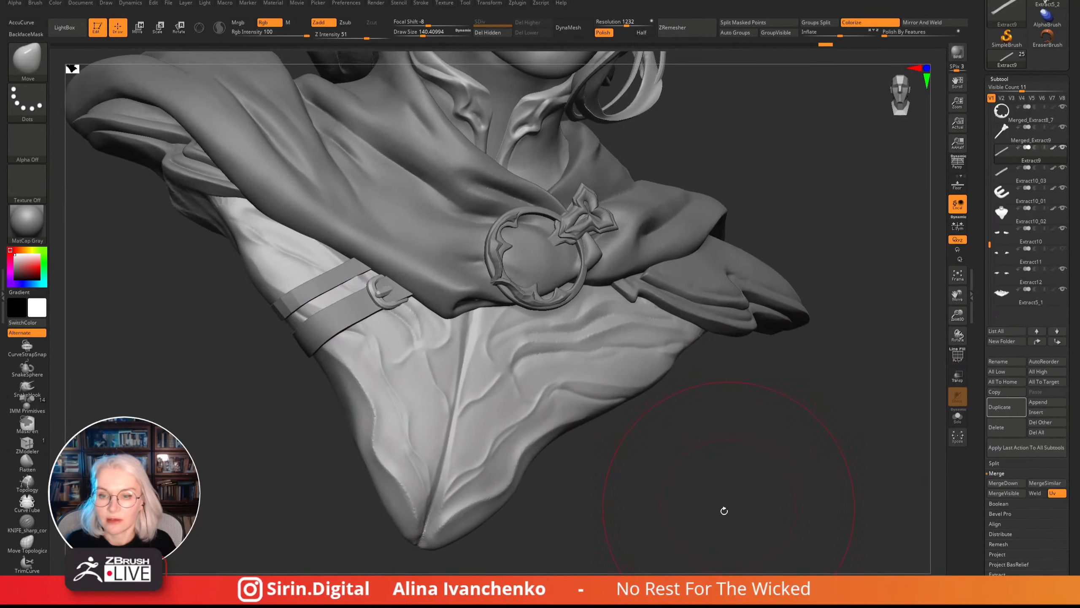
- Check the narrow strap's fit against the chest and subdivide it to level 2
mouse_move(248, 333)
mouse_down()
mouse_move(257, 378)
mouse_move(323, 307)
mouse_move(379, 163)
mouse_up()
alt+drag(223, 456, 241, 473)
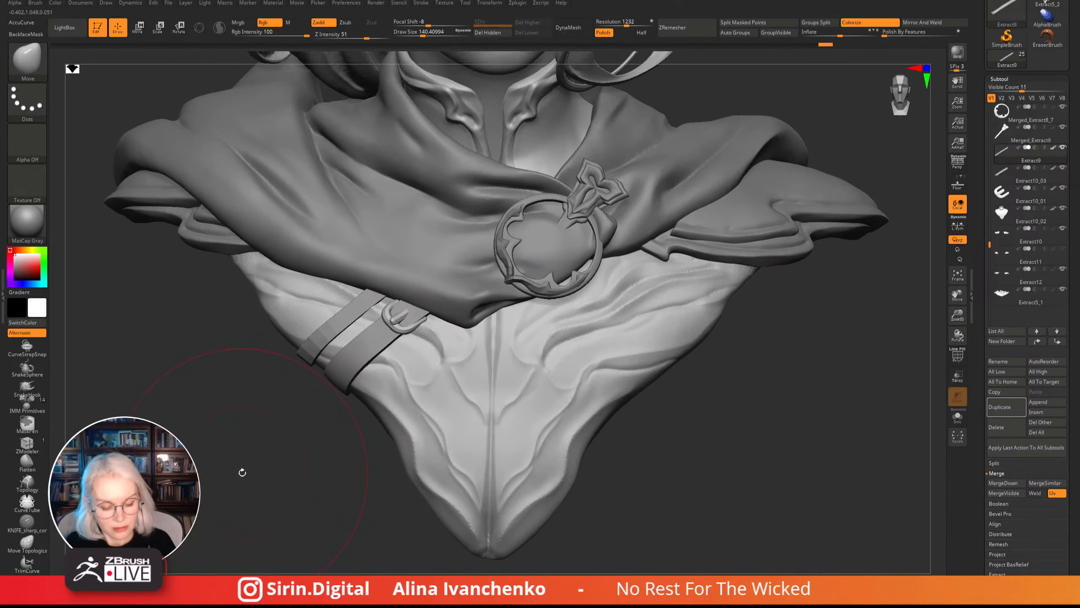
key(ctrl+d)
alt+drag(781, 456, 738, 465)
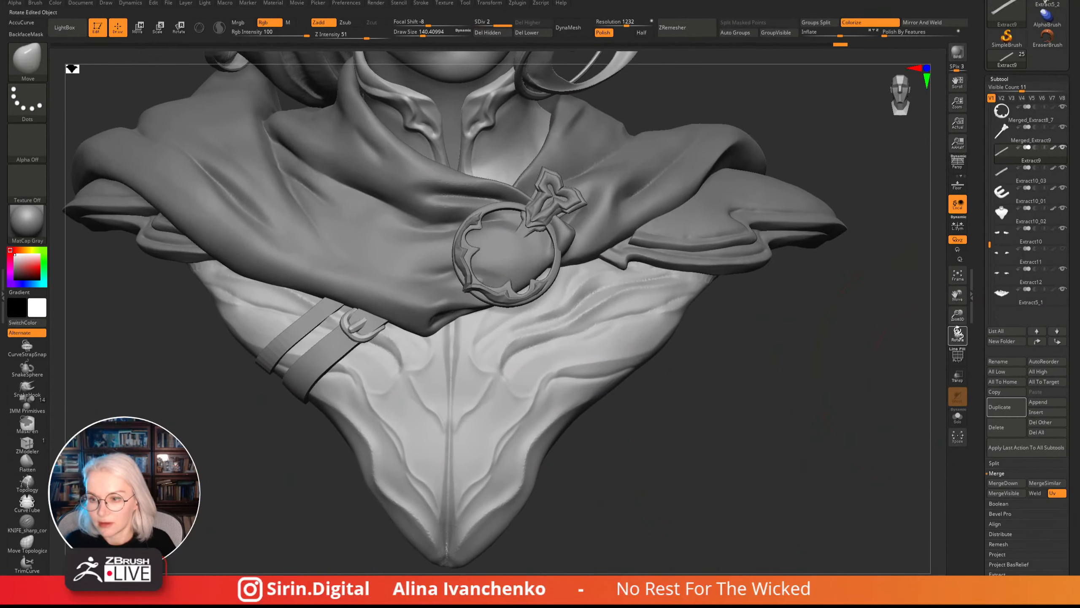
- Examine the whole bust's silhouette, hair, cloak and straps from side, three-quarter and front angles
mouse_move(937, 316)
alt+mouse_down()
mouse_move(957, 316)
mouse_move(884, 255)
alt+mouse_up()
alt+drag(586, 382, 603, 446)
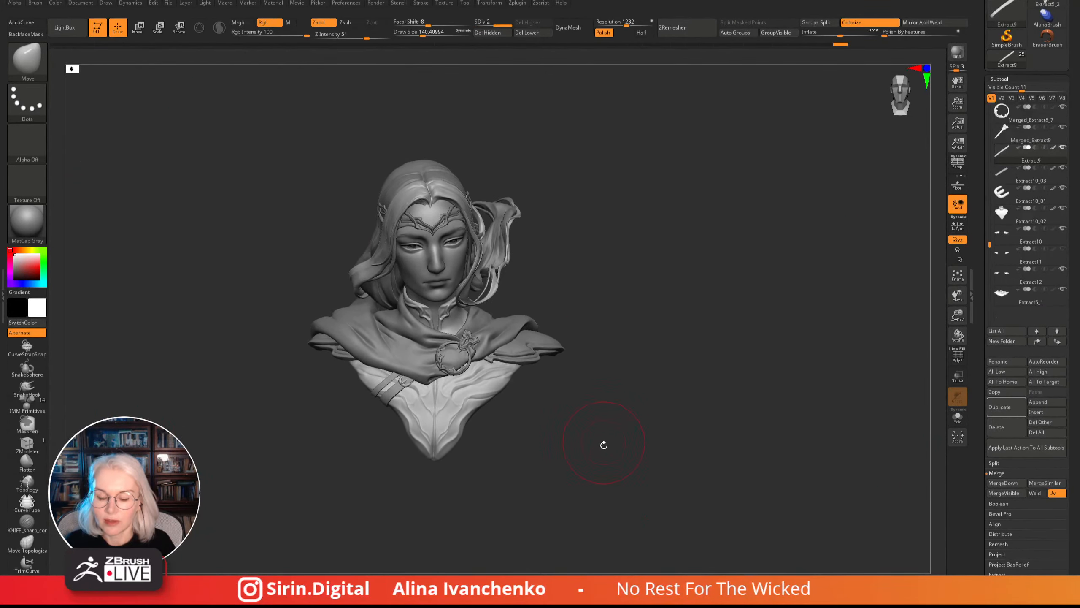
mouse_move(579, 480)
alt+mouse_down()
mouse_move(564, 499)
mouse_move(573, 494)
mouse_move(526, 493)
mouse_move(534, 486)
mouse_move(547, 505)
alt+mouse_up()
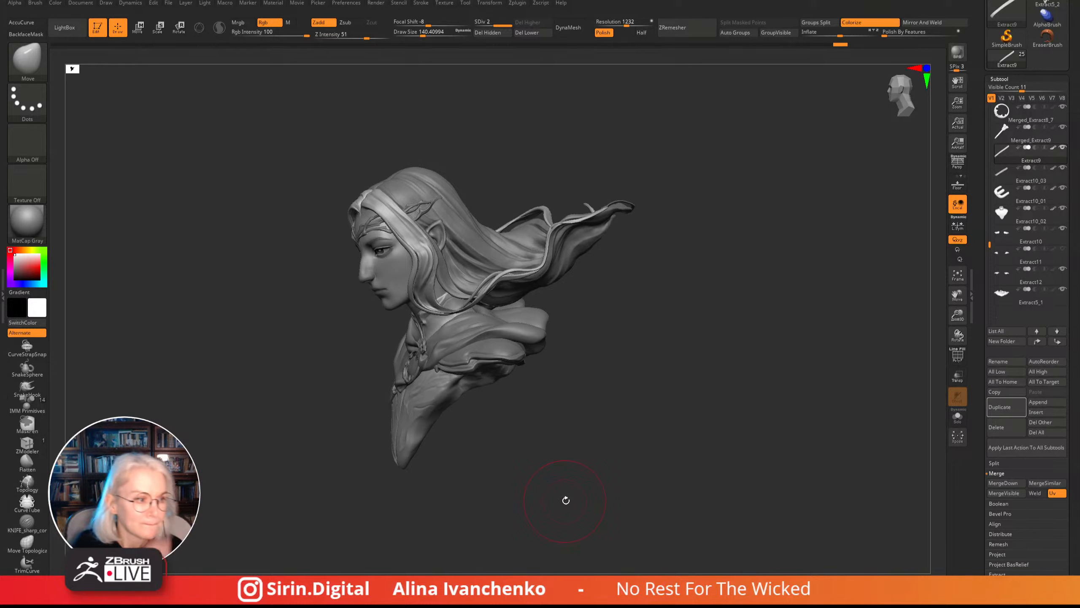
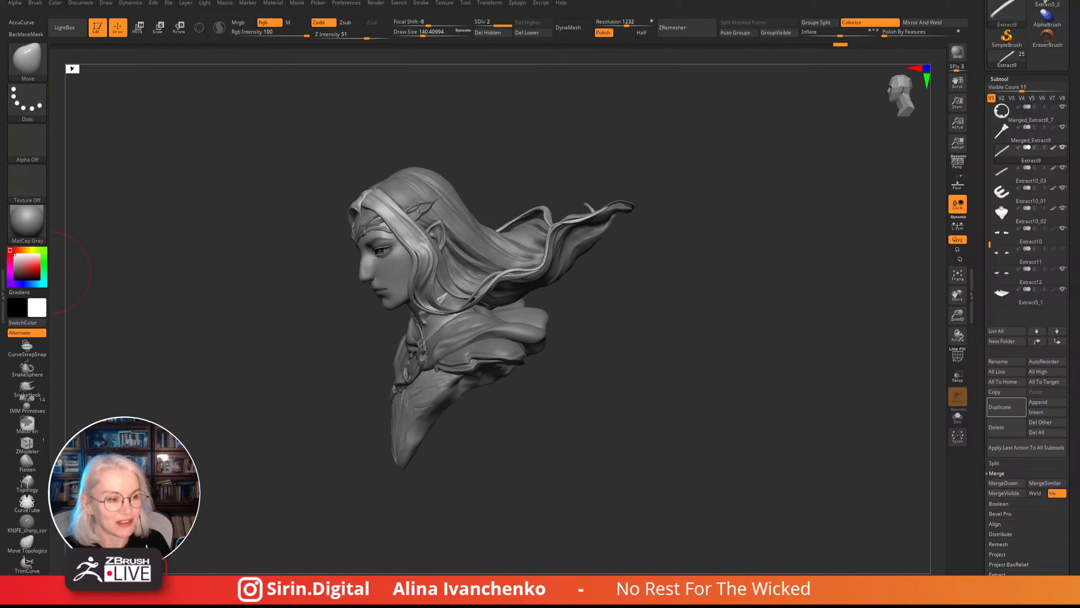
mouse_move(638, 434)
mouse_down()
mouse_move(600, 438)
mouse_move(599, 454)
mouse_move(628, 459)
mouse_move(607, 458)
mouse_move(605, 473)
mouse_up()
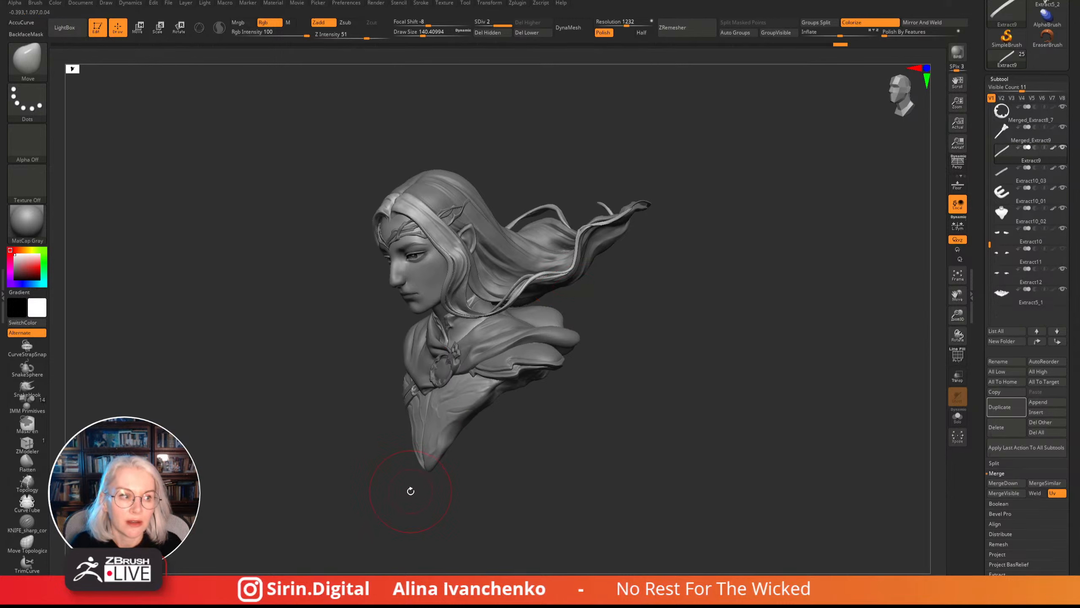
drag(345, 492, 346, 559)
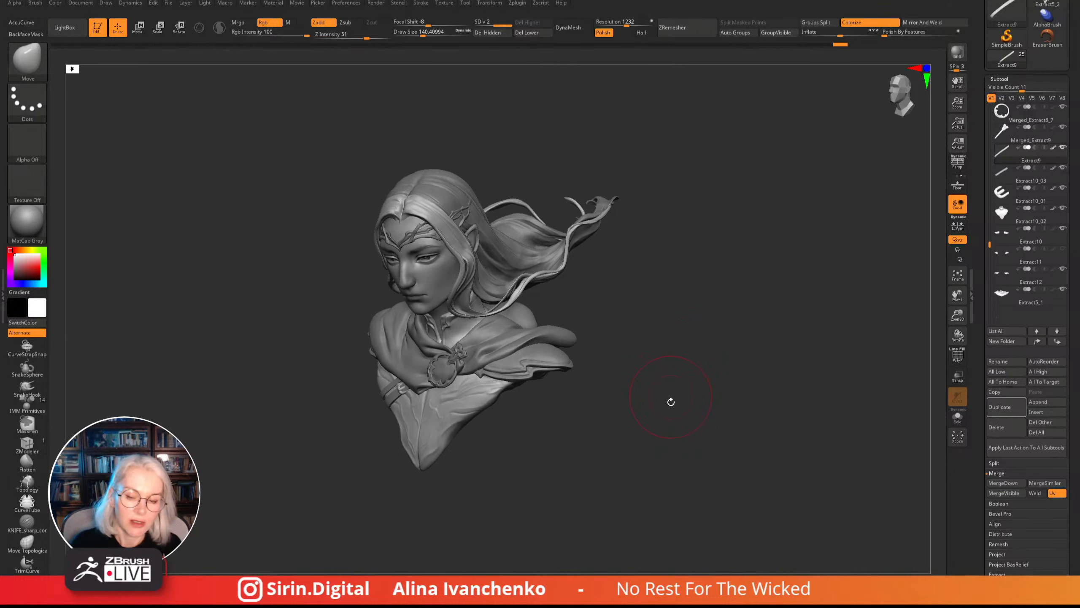
drag(659, 419, 655, 412)
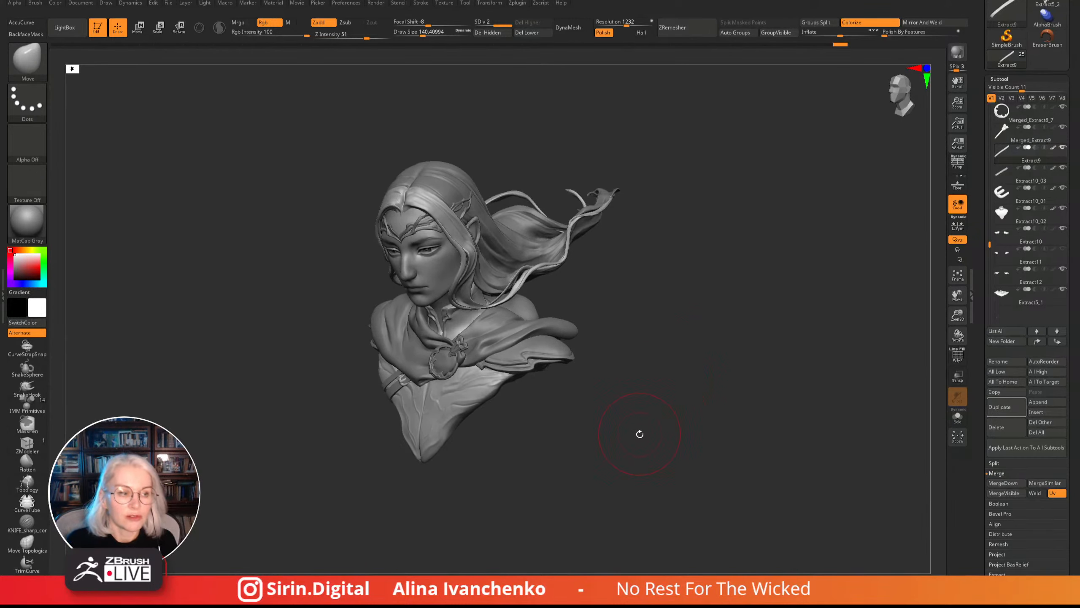
drag(636, 434, 626, 473)
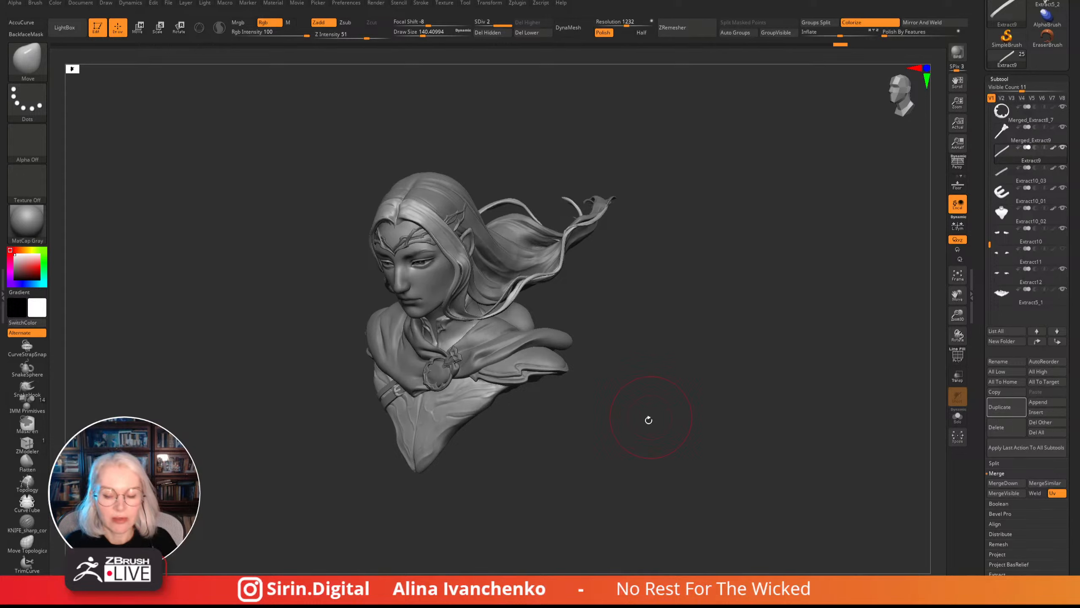
mouse_move(646, 419)
mouse_down()
mouse_move(615, 417)
mouse_move(602, 462)
mouse_move(578, 480)
mouse_move(589, 454)
mouse_move(576, 489)
mouse_move(586, 499)
mouse_move(564, 511)
mouse_move(573, 520)
mouse_up()
mouse_move(958, 315)
mouse_down()
mouse_move(888, 387)
mouse_move(697, 461)
mouse_move(714, 466)
mouse_up()
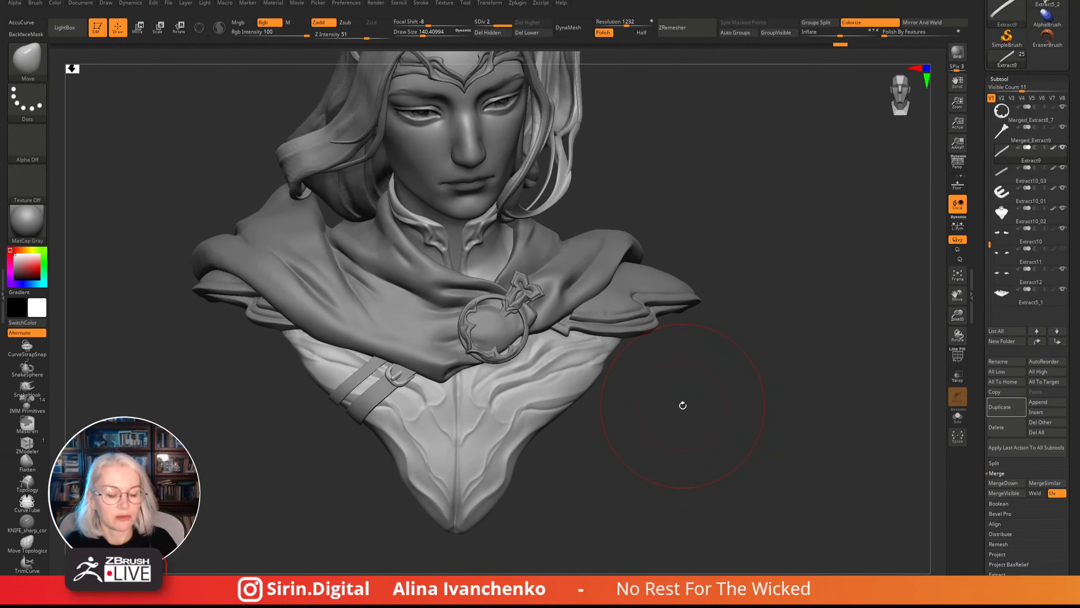
drag(704, 437, 716, 460)
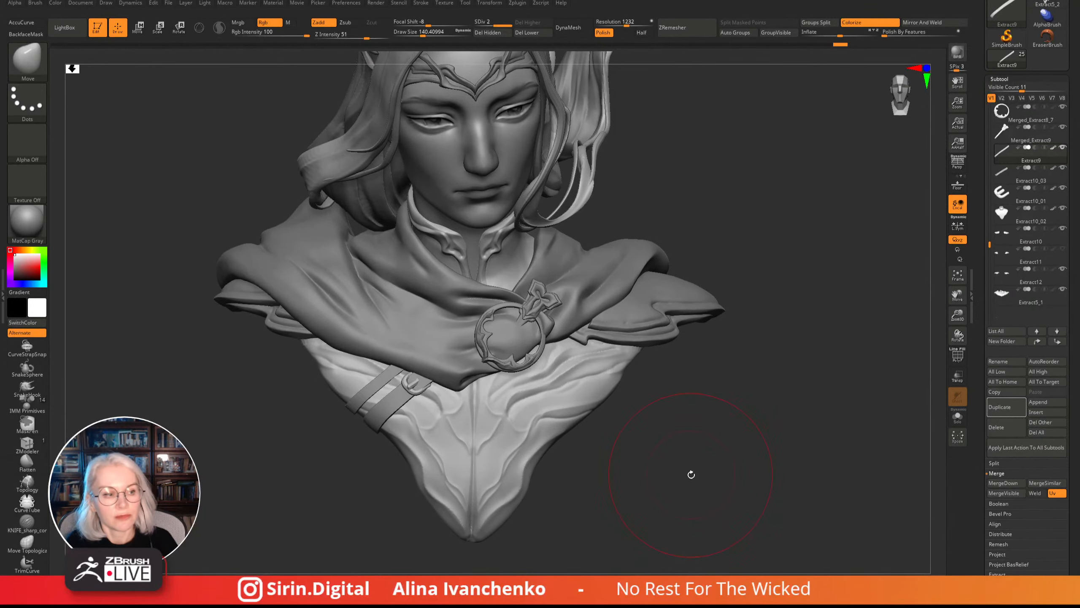
drag(693, 470, 681, 463)
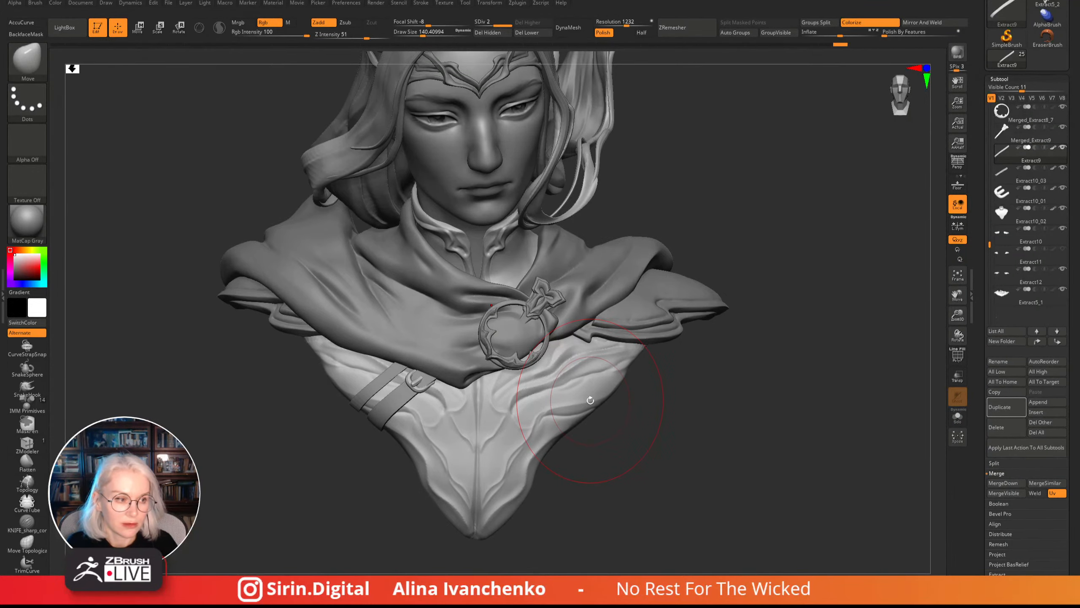
mouse_move(677, 436)
mouse_down()
mouse_move(651, 449)
mouse_move(661, 457)
mouse_move(646, 470)
mouse_up()
- Reduce the brush draw size to about 51 and raise the narrow chest strap to subdivision level 3
drag(423, 32, 413, 32)
mouse_move(697, 188)
mouse_down()
mouse_move(694, 210)
mouse_move(639, 282)
mouse_move(651, 406)
mouse_move(349, 472)
mouse_move(372, 503)
mouse_up()
key(d)
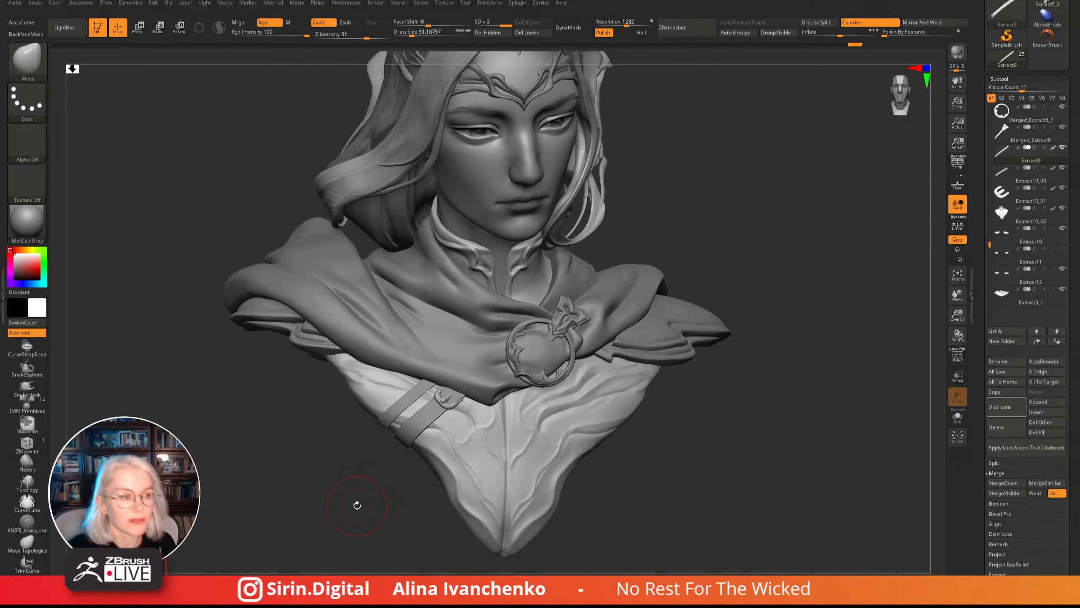
- Examine the two chest straps, cloak folds and clasp from slightly different front angles
mouse_move(725, 435)
mouse_down()
mouse_move(684, 432)
mouse_move(634, 389)
mouse_up()
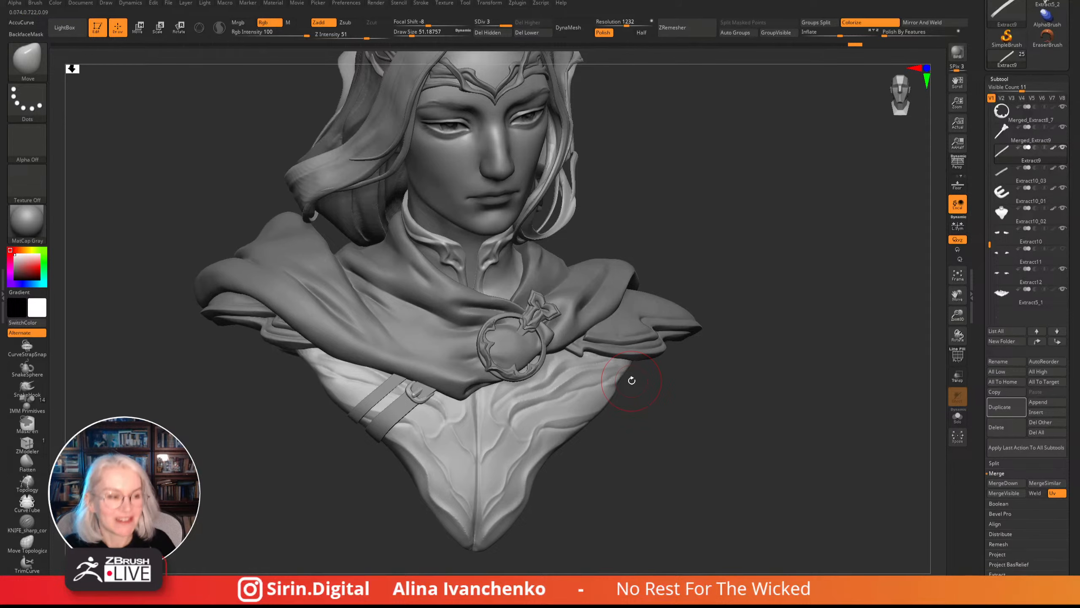
mouse_move(731, 446)
mouse_down()
mouse_move(634, 463)
mouse_move(679, 470)
mouse_move(658, 466)
mouse_move(639, 494)
mouse_move(642, 517)
mouse_move(644, 506)
mouse_up()
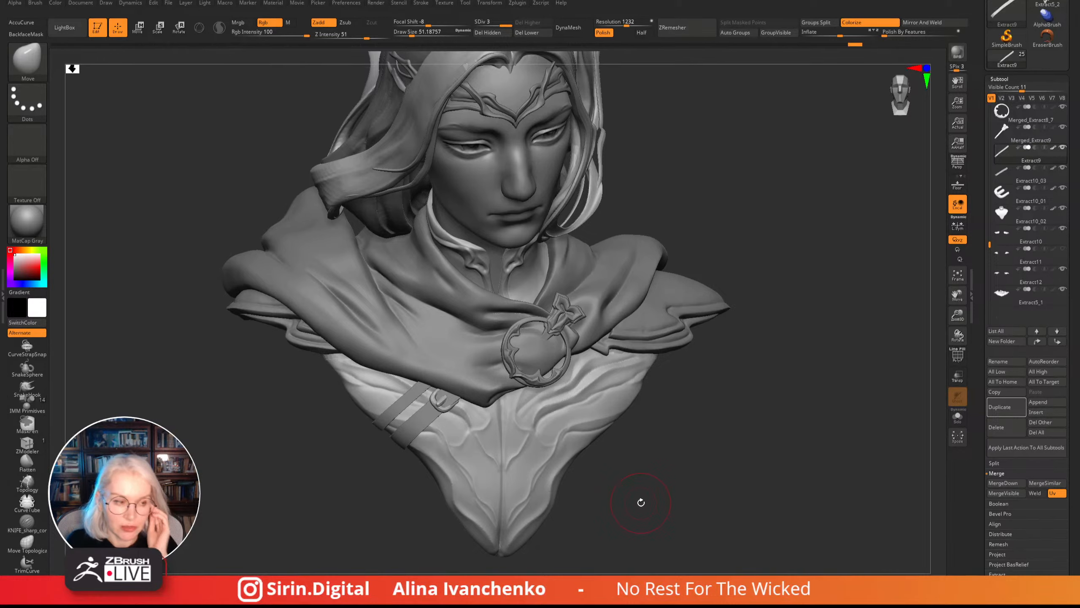
drag(689, 387, 692, 429)
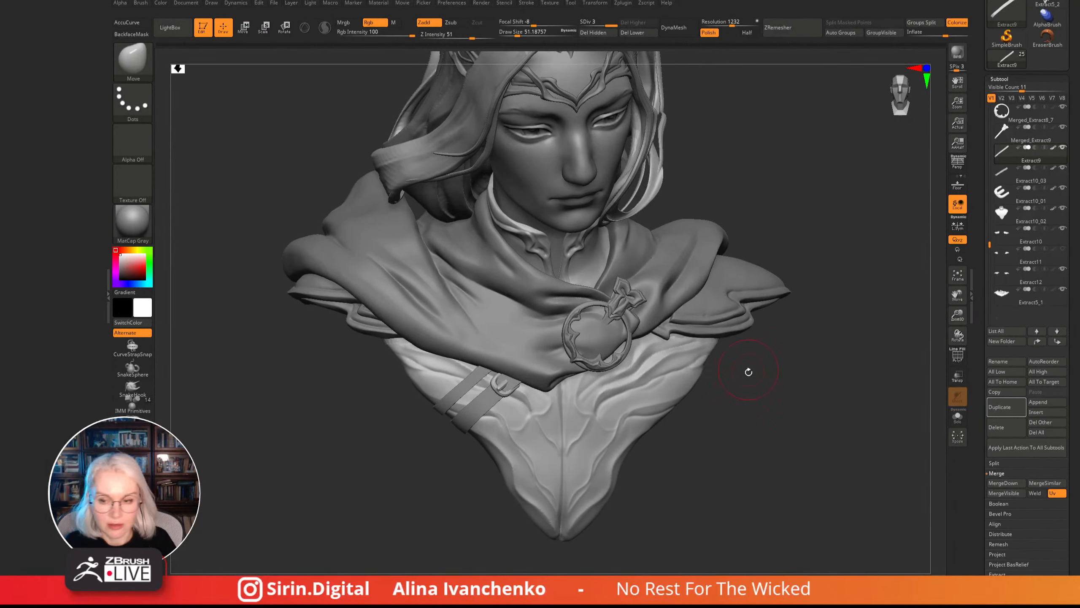
alt+drag(732, 411, 700, 416)
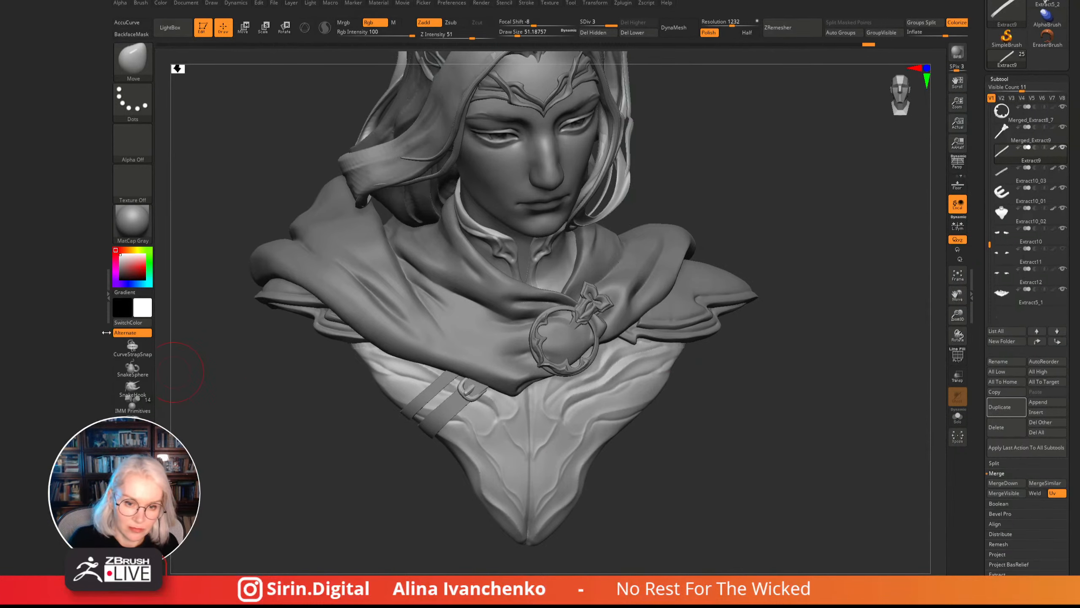
click(106, 301)
drag(107, 308, 159, 415)
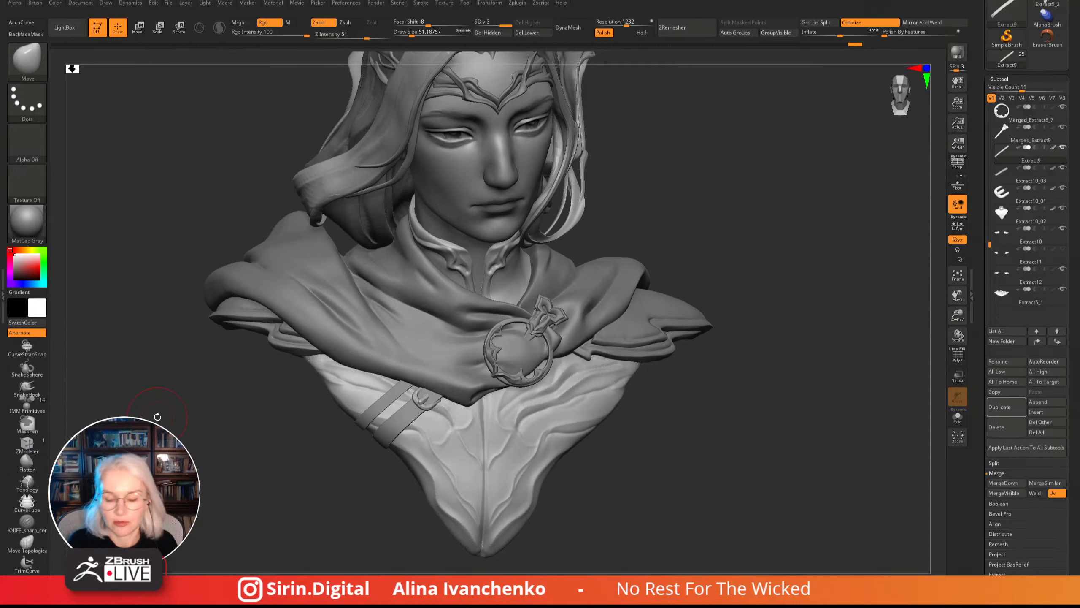
- Select the side hair strand subtool and shift its curve beside the neck with the Move brush at draw size about 71
drag(728, 136, 671, 221)
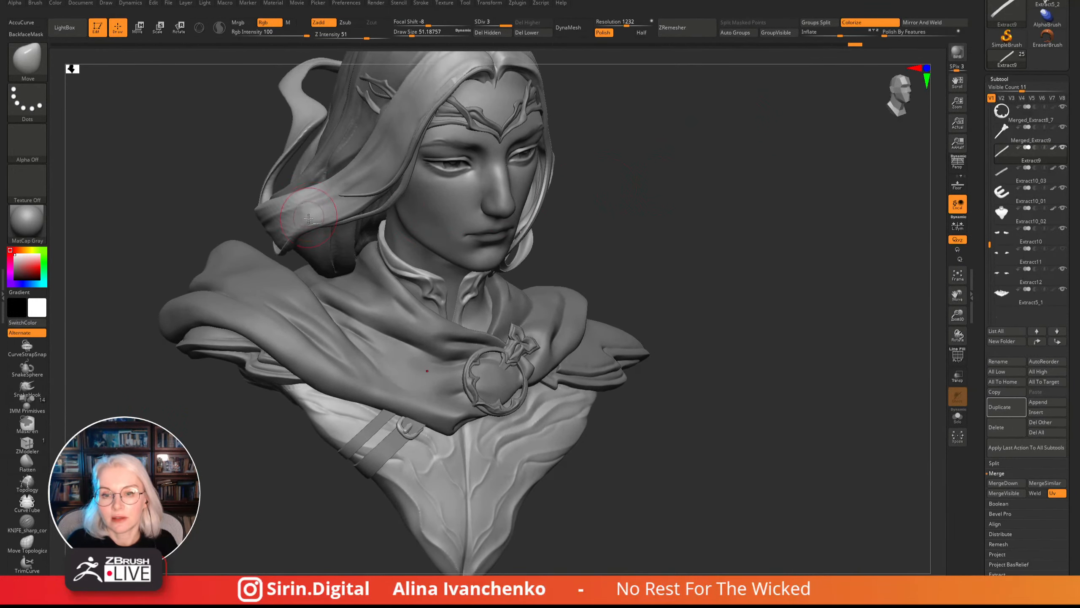
alt+click(308, 219)
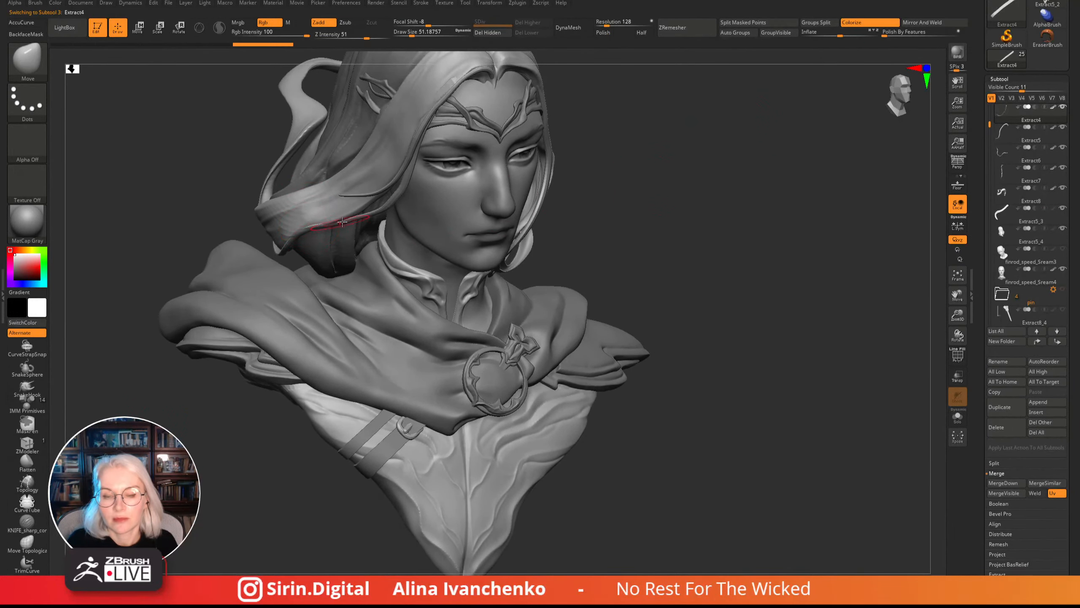
drag(698, 194, 612, 164)
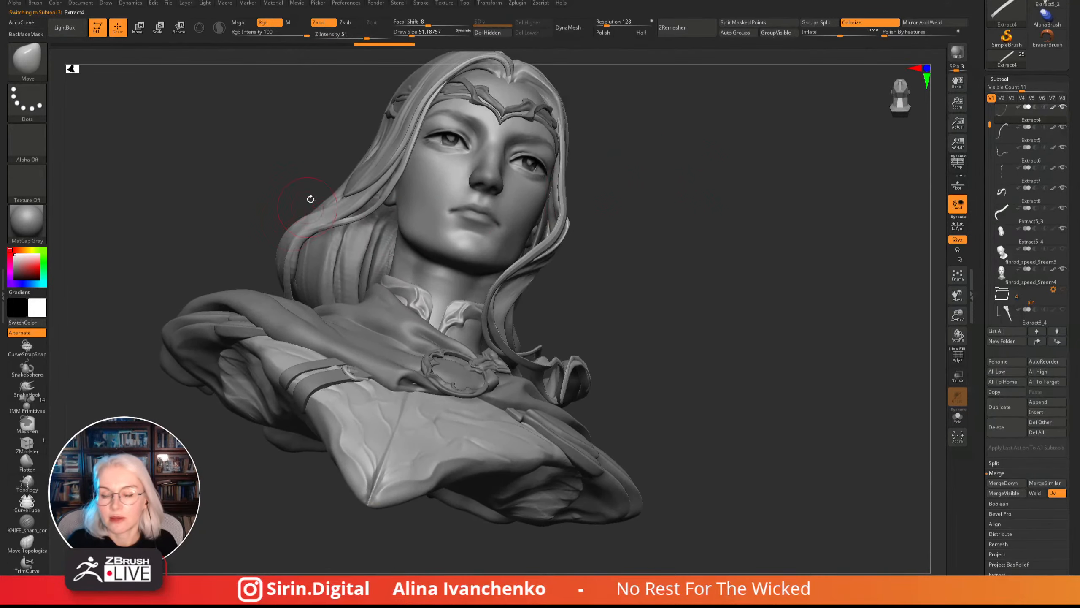
drag(412, 34, 415, 35)
drag(298, 116, 365, 148)
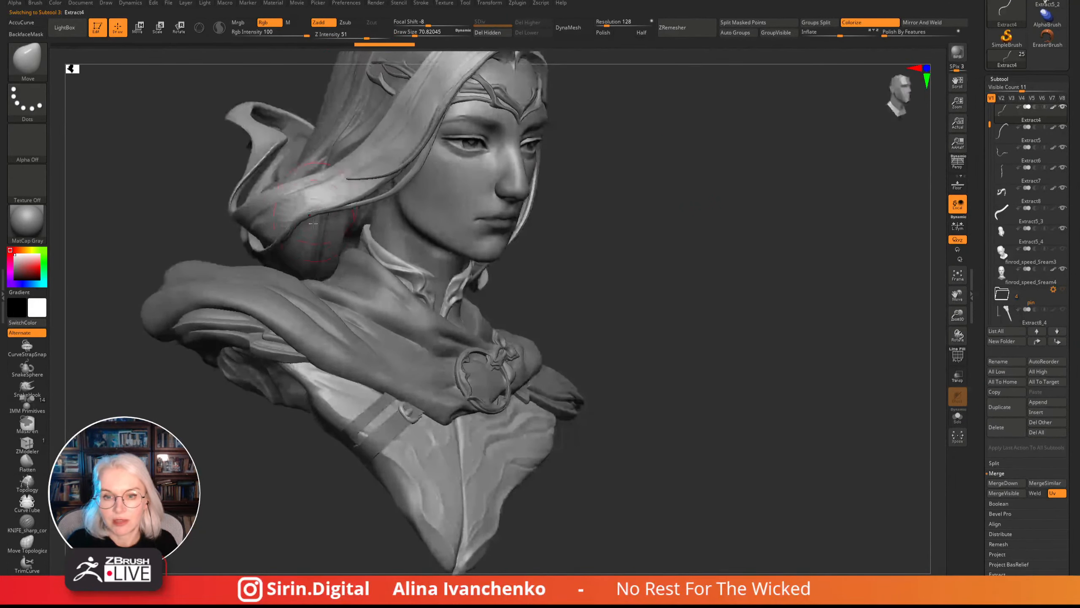
drag(312, 220, 315, 214)
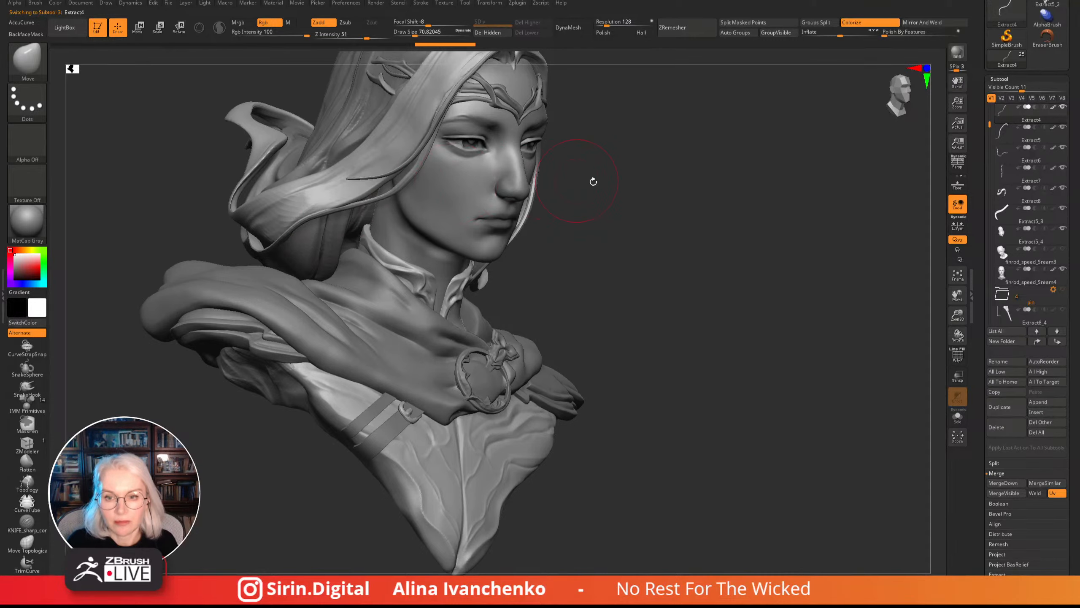
- Reshape the long front lock along the cheek and collar from the side with small Move brush strokes
drag(594, 182, 570, 241)
drag(408, 219, 404, 223)
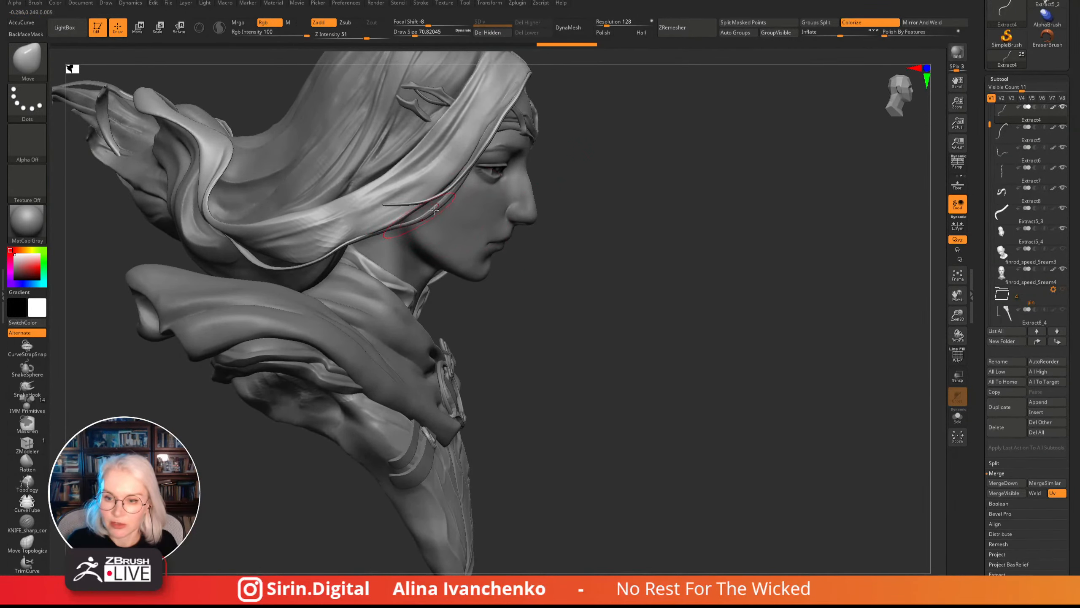
drag(600, 200, 563, 202)
drag(354, 235, 336, 245)
- Frame the whole bust smaller in the view and collapse the opened empty side tray
drag(659, 237, 772, 285)
drag(957, 315, 778, 358)
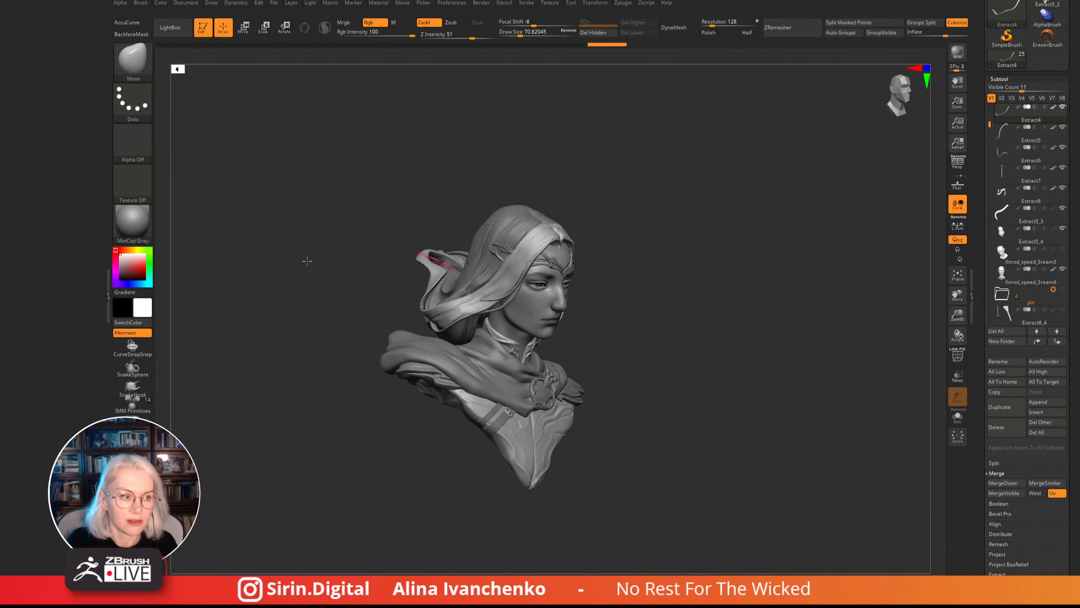
click(106, 299)
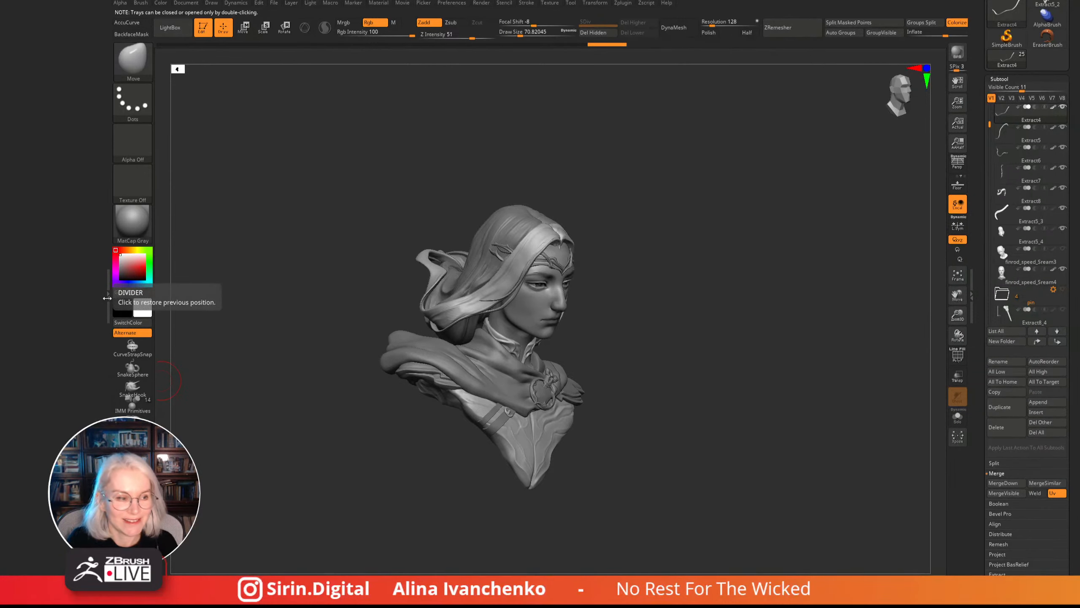
double_click(107, 298)
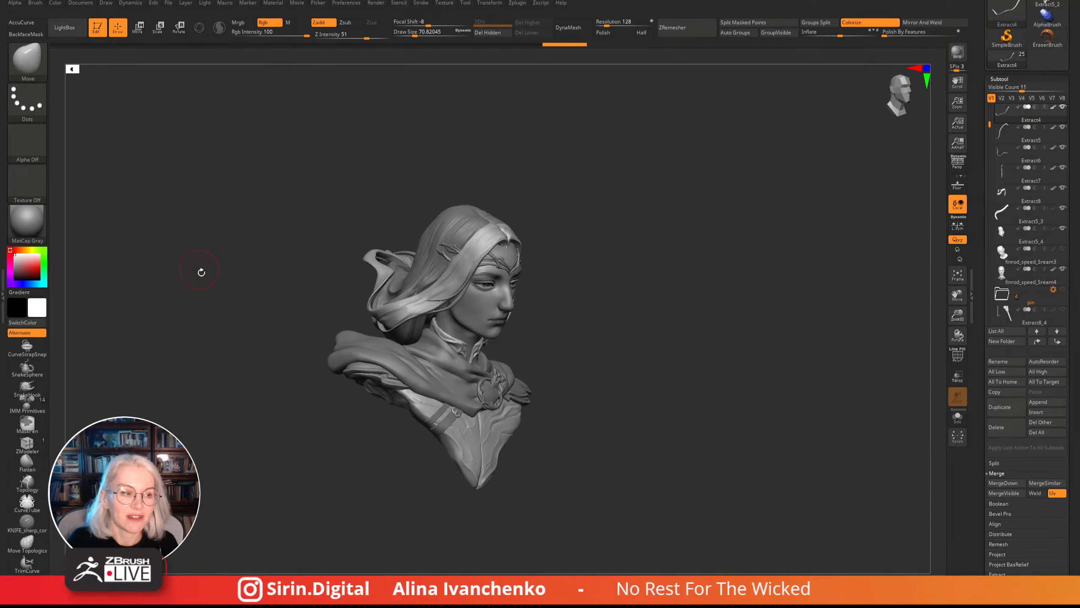
- Select the wind-blown back hair subtool and lift its upper edge in side view with the Move brush at draw size about 158
mouse_move(202, 273)
alt+mouse_down()
mouse_move(211, 285)
mouse_move(213, 269)
alt+mouse_up()
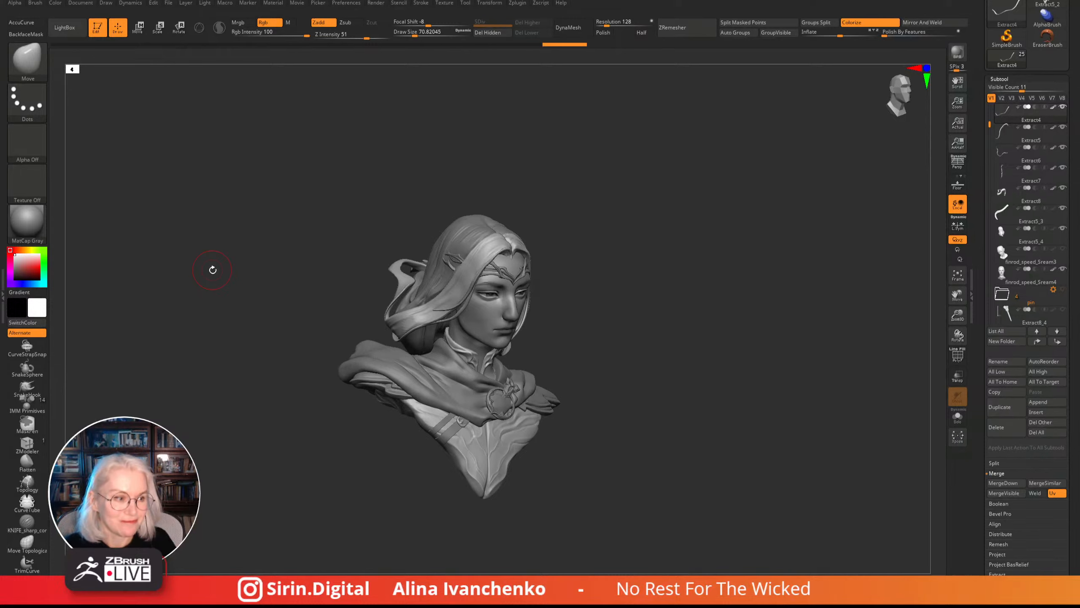
mouse_move(703, 205)
mouse_down()
mouse_move(627, 212)
mouse_move(593, 265)
mouse_move(602, 335)
mouse_move(586, 367)
mouse_move(597, 366)
mouse_move(565, 368)
mouse_move(604, 322)
mouse_move(579, 346)
mouse_up()
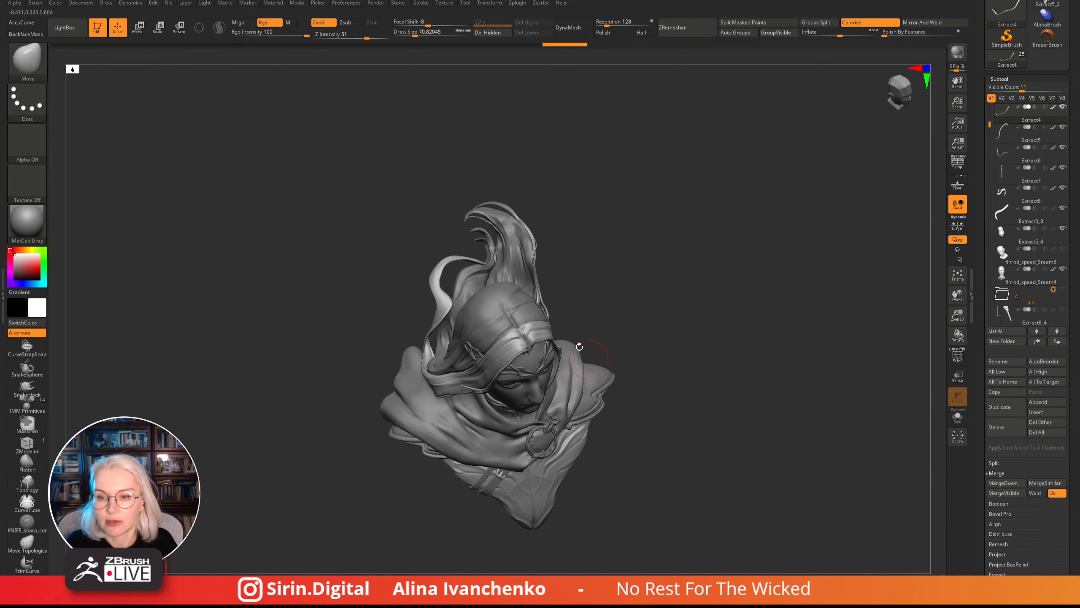
alt+click(448, 271)
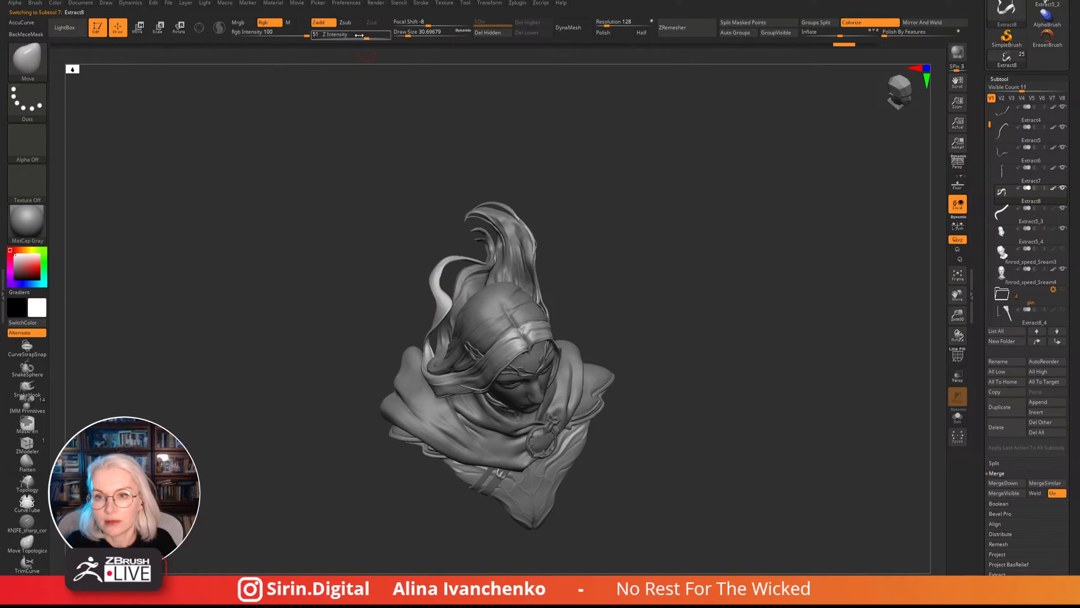
drag(408, 34, 414, 34)
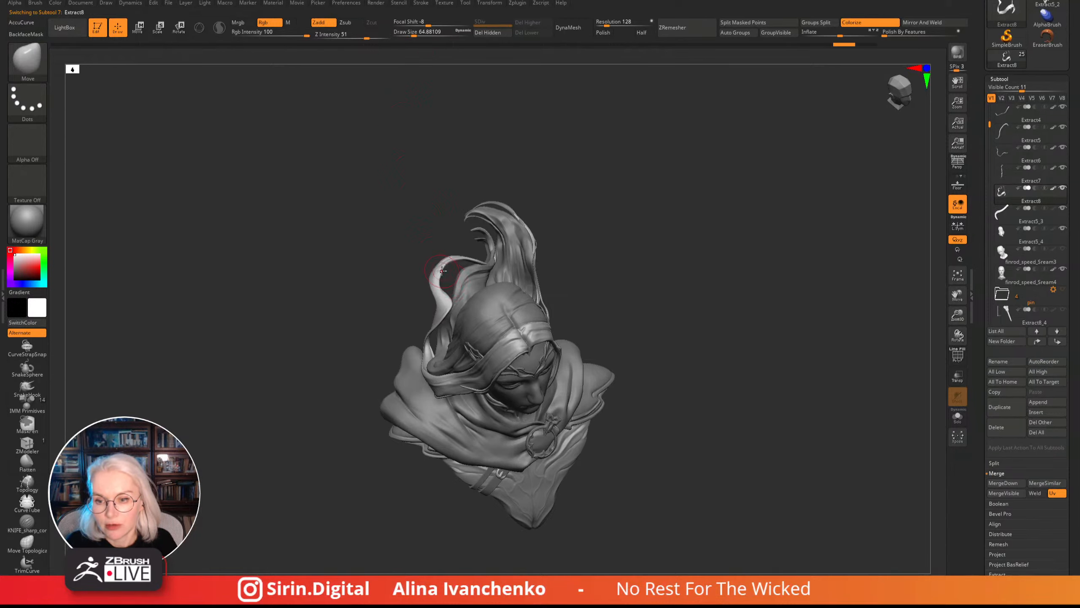
mouse_move(430, 238)
shift+mouse_down()
mouse_move(451, 199)
mouse_move(505, 197)
mouse_move(463, 210)
mouse_move(432, 198)
shift+mouse_up()
drag(415, 34, 425, 36)
drag(425, 149, 489, 187)
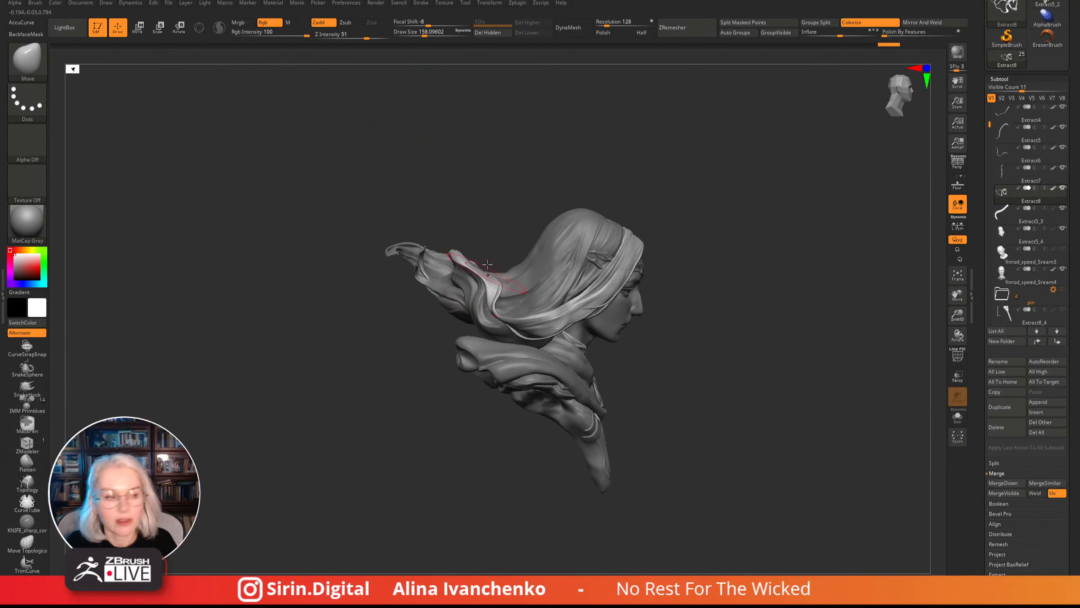
drag(488, 275, 488, 264)
alt+drag(483, 211, 487, 224)
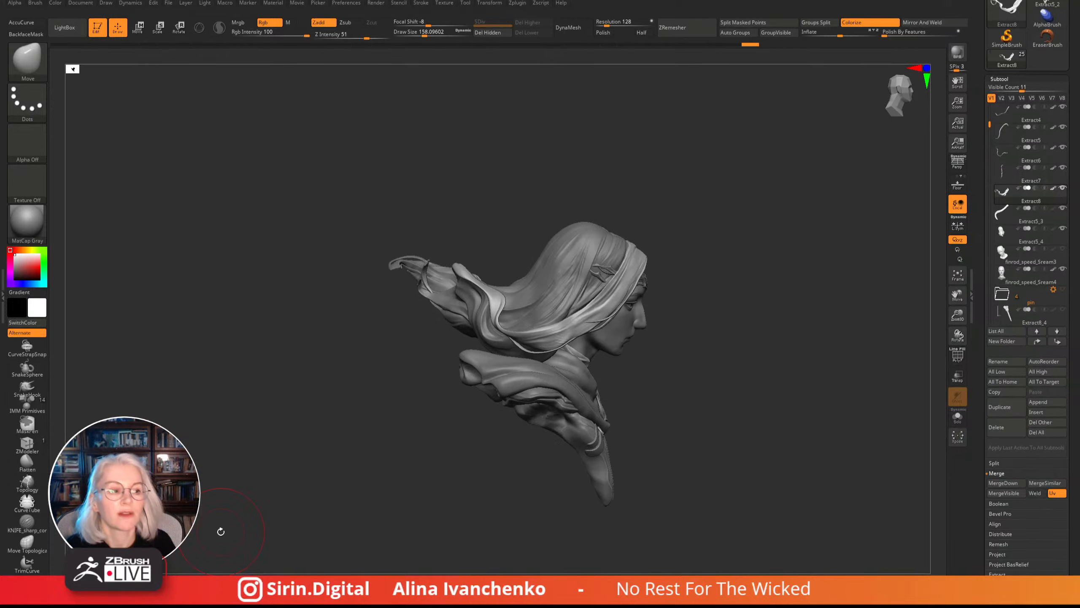
- Adjust the flow of the trailing hair ends with the Move brush, checking them from above and from the side
mouse_move(721, 321)
mouse_down()
mouse_move(637, 378)
mouse_move(612, 459)
mouse_up()
mouse_move(442, 205)
mouse_down()
mouse_move(415, 232)
mouse_move(406, 291)
mouse_move(355, 315)
mouse_up()
mouse_move(400, 254)
mouse_down()
mouse_move(417, 255)
mouse_move(370, 304)
mouse_up()
drag(426, 209, 361, 312)
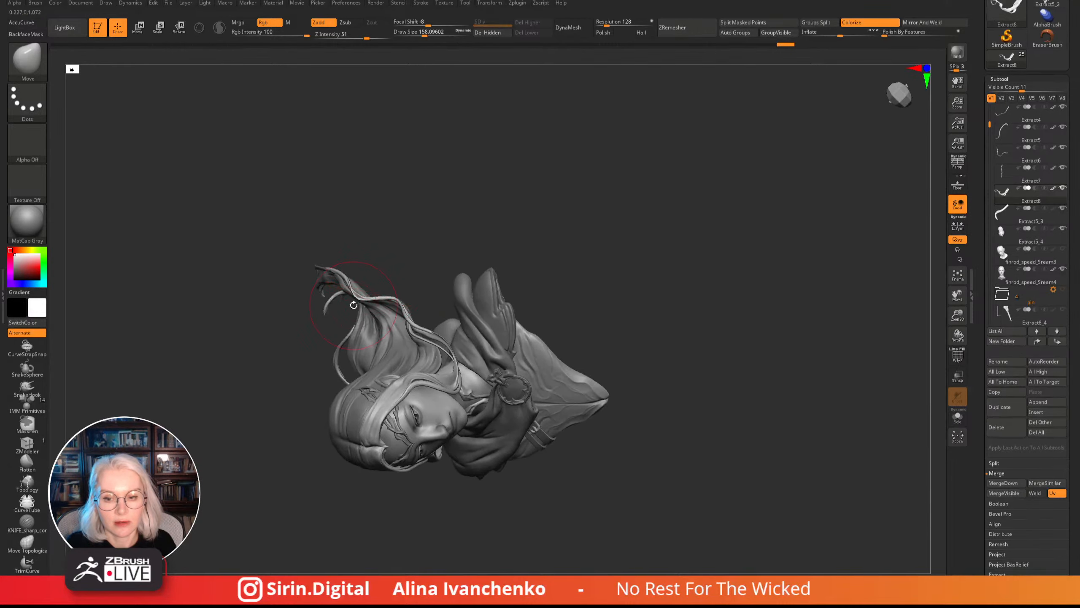
mouse_move(412, 248)
mouse_down()
mouse_move(434, 222)
mouse_move(395, 210)
mouse_move(410, 152)
mouse_move(417, 160)
mouse_up()
drag(355, 305, 349, 301)
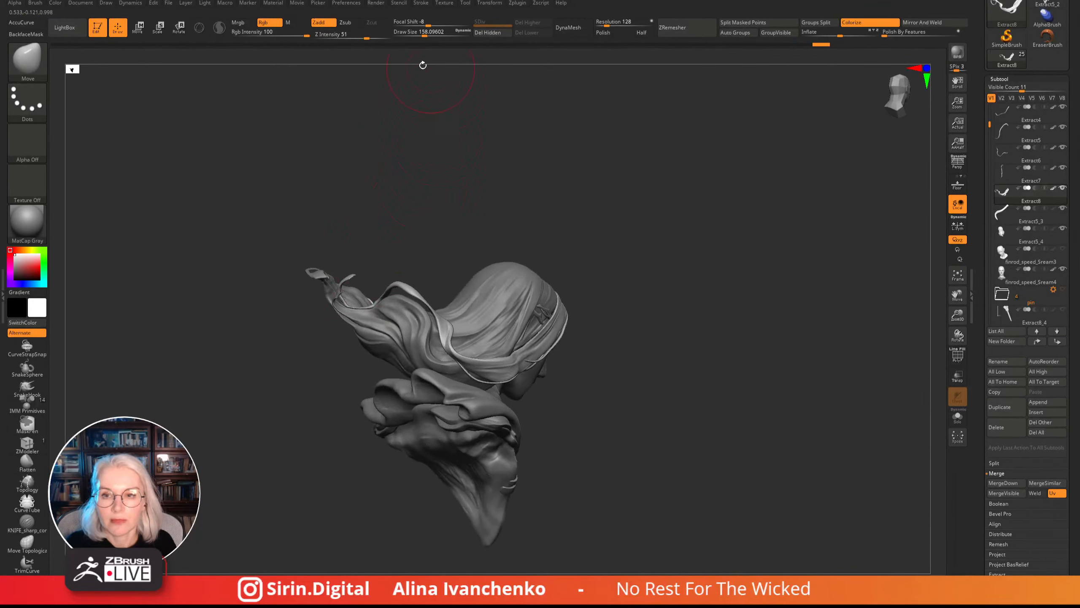
- Reduce the draw size to about 74 and nudge the thin tips of the trailing back hair
drag(424, 34, 418, 34)
mouse_move(350, 211)
alt+mouse_down()
mouse_move(391, 230)
mouse_move(390, 187)
alt+mouse_up()
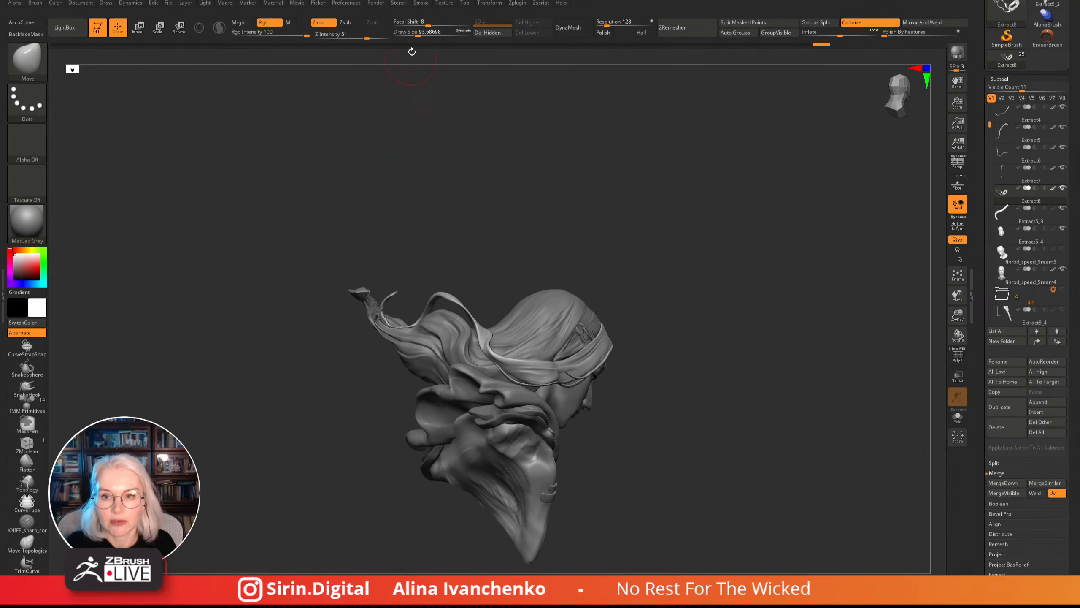
drag(417, 34, 416, 34)
alt+drag(403, 232, 360, 250)
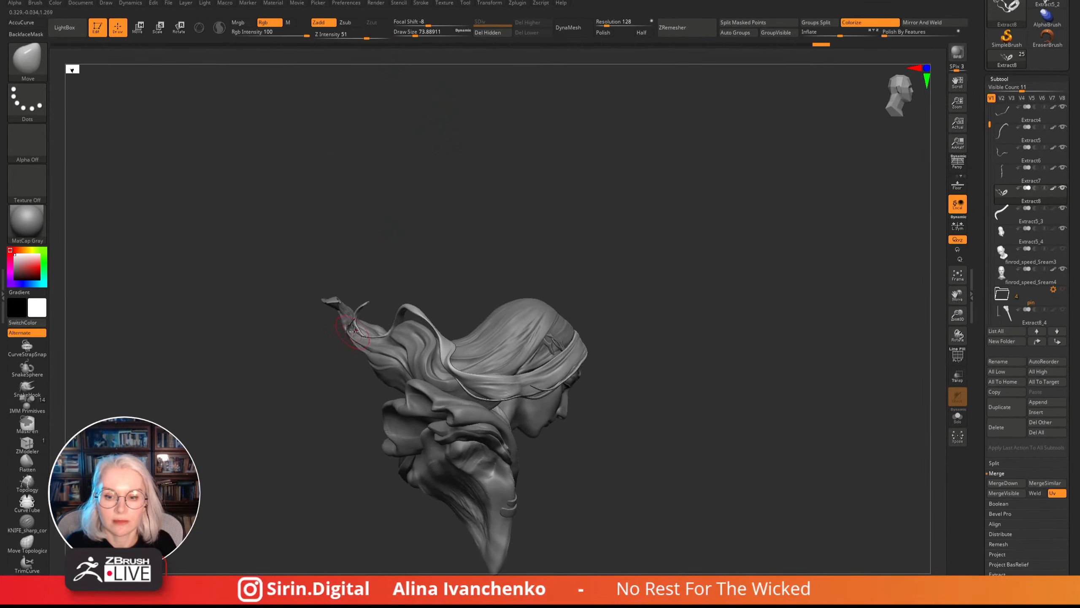
drag(357, 330, 355, 331)
- Zoom in on the curled hair ends and refine the small curled lock with the Move brush at draw size about 16
mouse_move(420, 215)
mouse_down()
mouse_move(397, 256)
mouse_move(332, 283)
mouse_move(422, 256)
mouse_move(704, 248)
mouse_up()
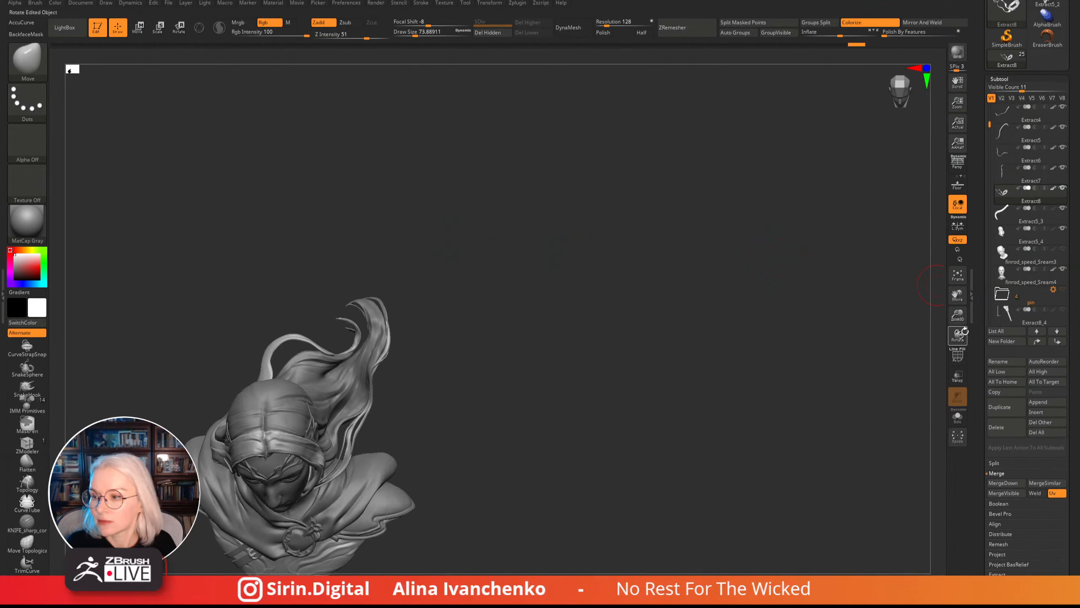
drag(957, 315, 931, 419)
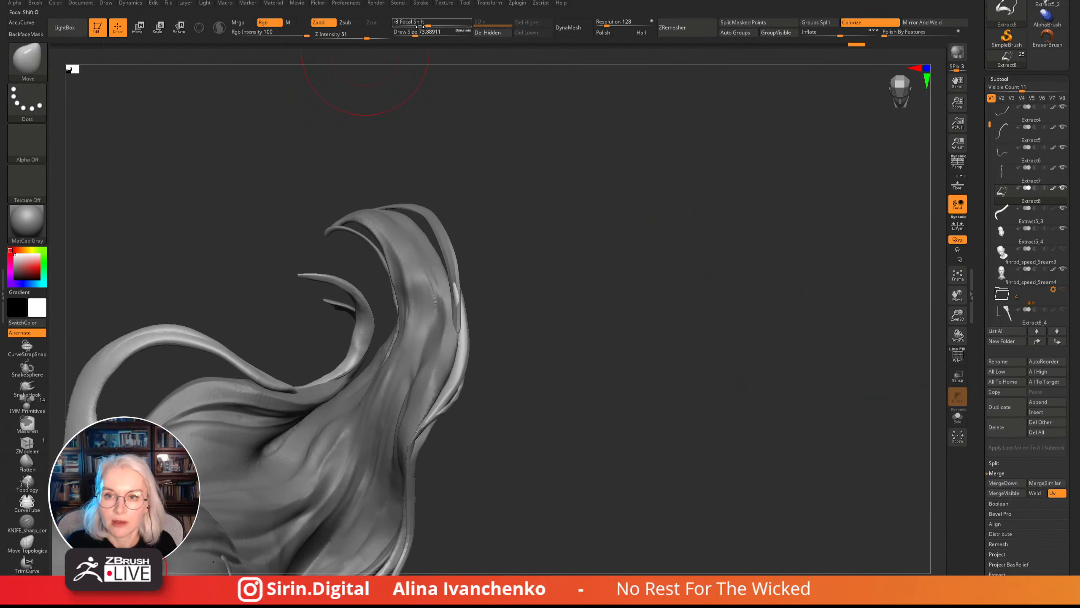
drag(415, 36, 404, 36)
drag(451, 106, 355, 327)
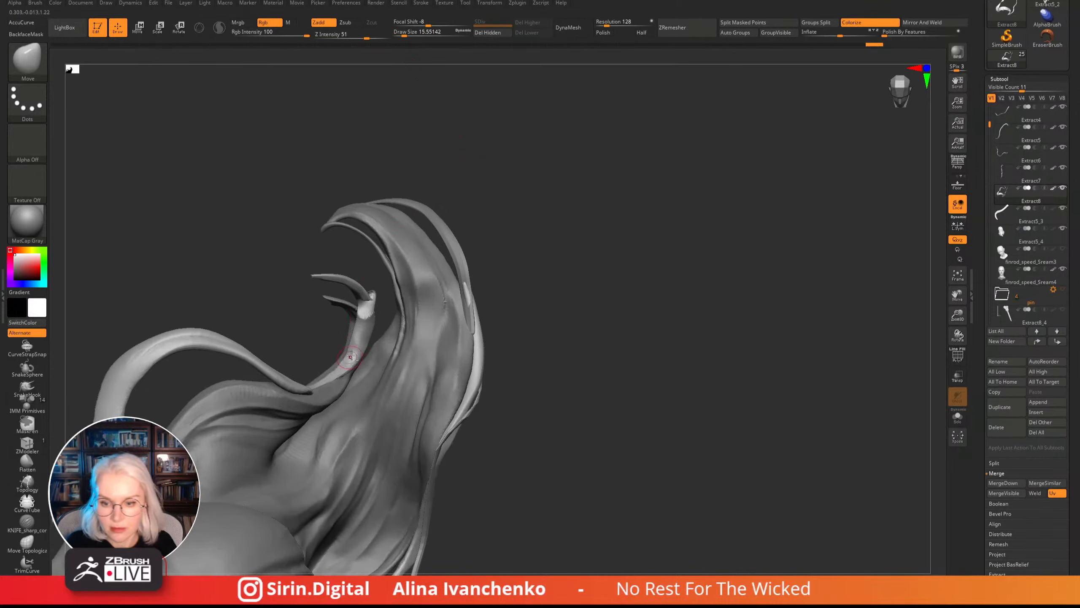
- Carve a crease along the small curled lock with the DamStandard brush
key(b)
key(d)
key(s)
drag(589, 267, 380, 332)
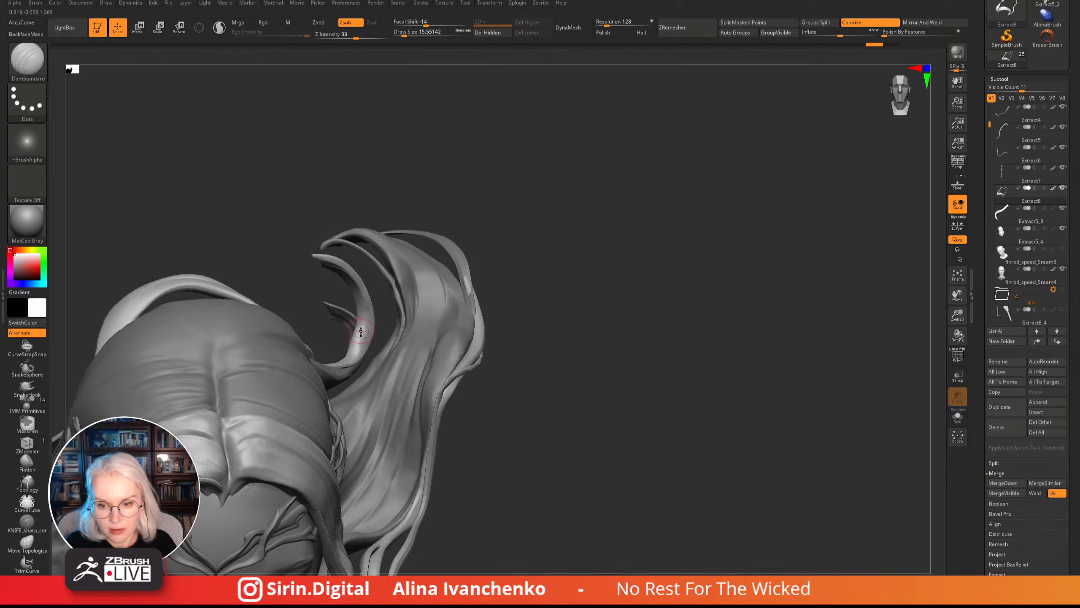
drag(528, 229, 353, 345)
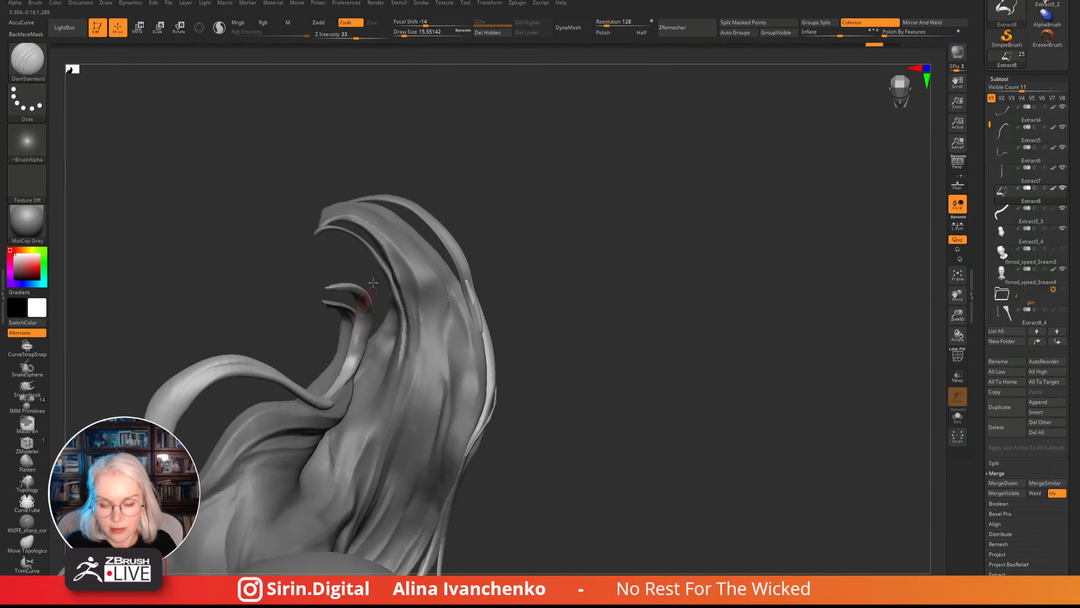
drag(437, 128, 427, 135)
- Adjust the curve of the small curled lock with the Move brush at draw size about 23
key(b)
key(m)
key(v)
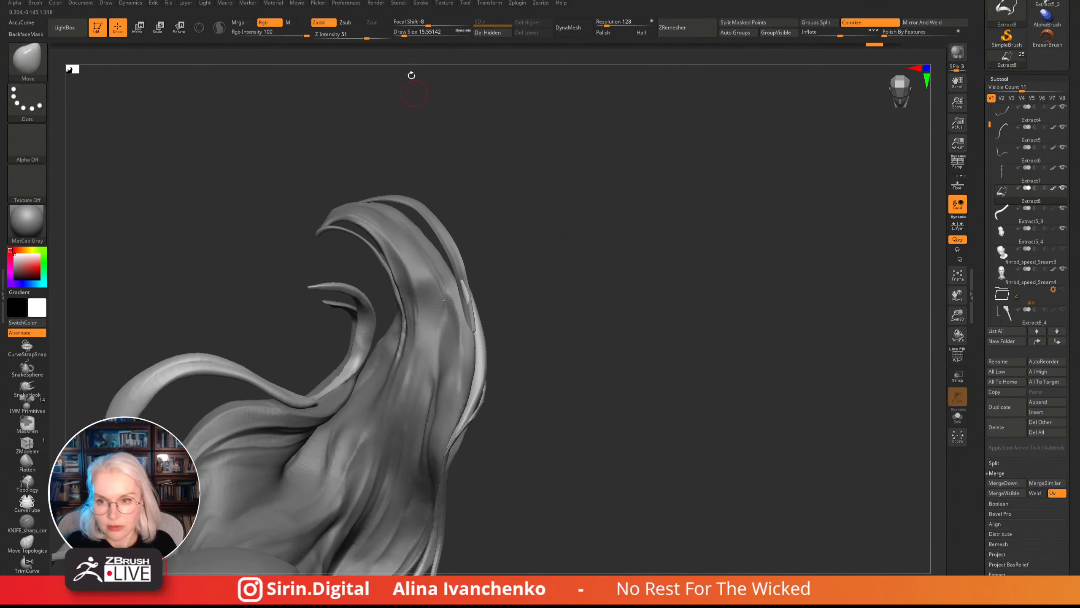
key(bracketright)
key(bracketright)
drag(536, 198, 357, 333)
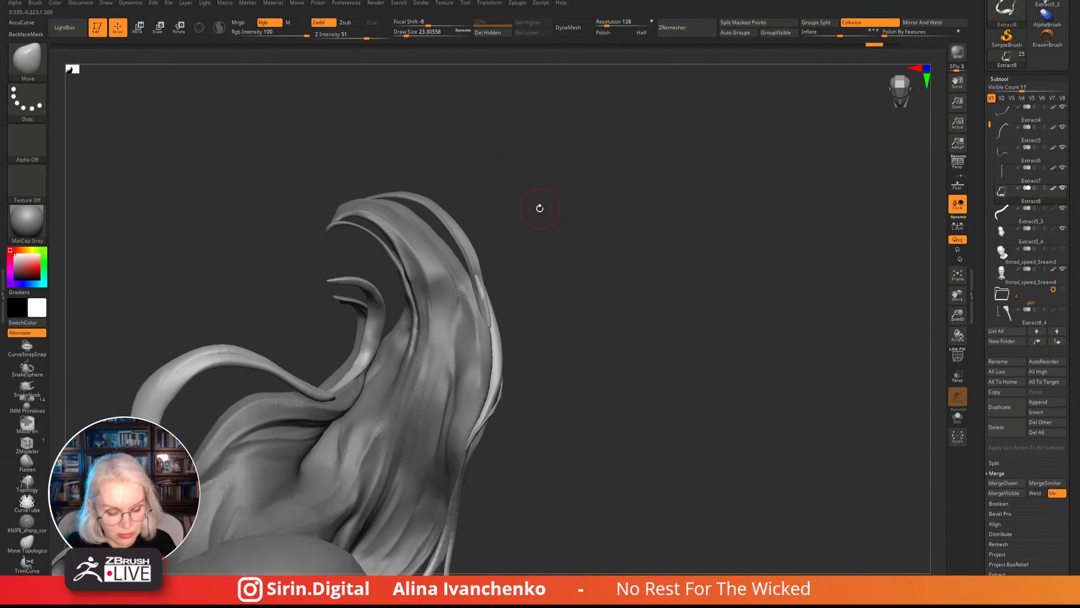
- Thicken the stem of the small curled lock with the Inflate brush at intensity 10
key(b)
key(i)
key(n)
drag(538, 208, 478, 223)
mouse_move(369, 346)
mouse_down()
mouse_move(370, 332)
mouse_move(366, 344)
mouse_up()
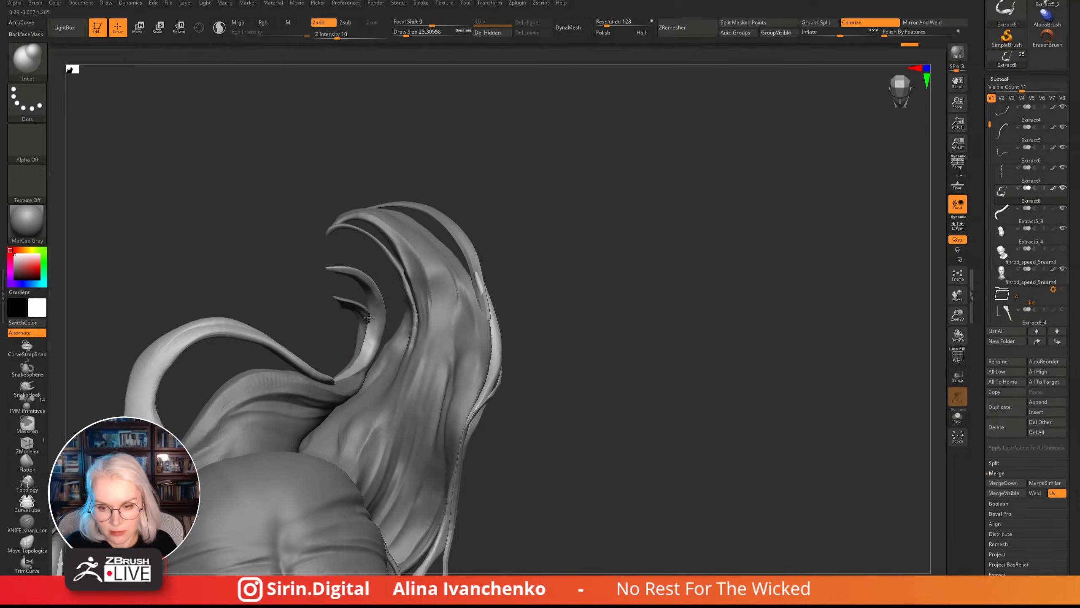
mouse_move(494, 229)
mouse_down()
mouse_move(490, 220)
mouse_move(514, 224)
mouse_move(468, 256)
mouse_up()
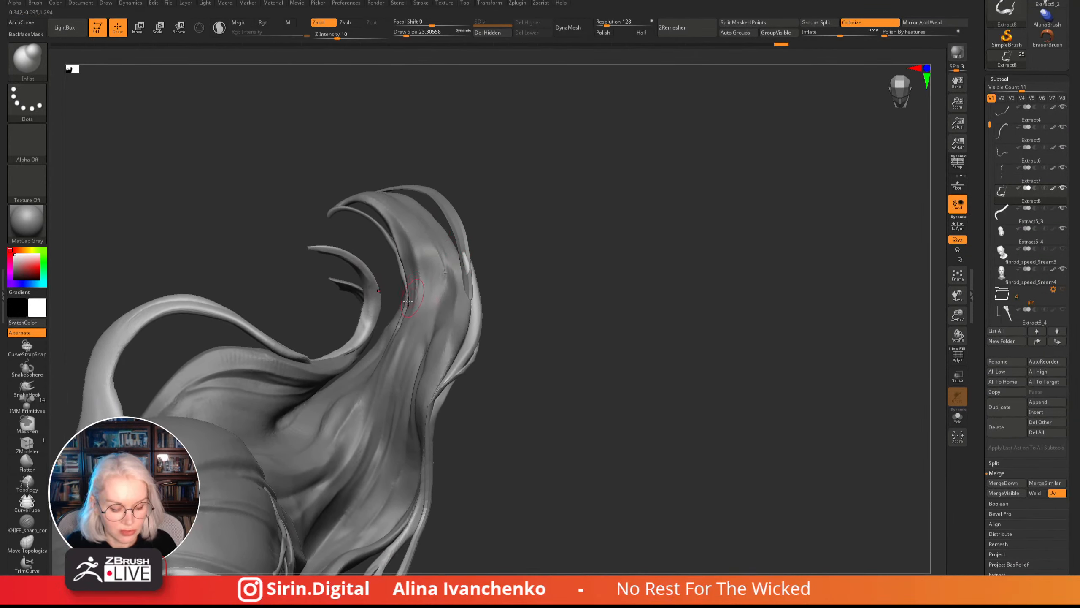
drag(370, 311, 366, 332)
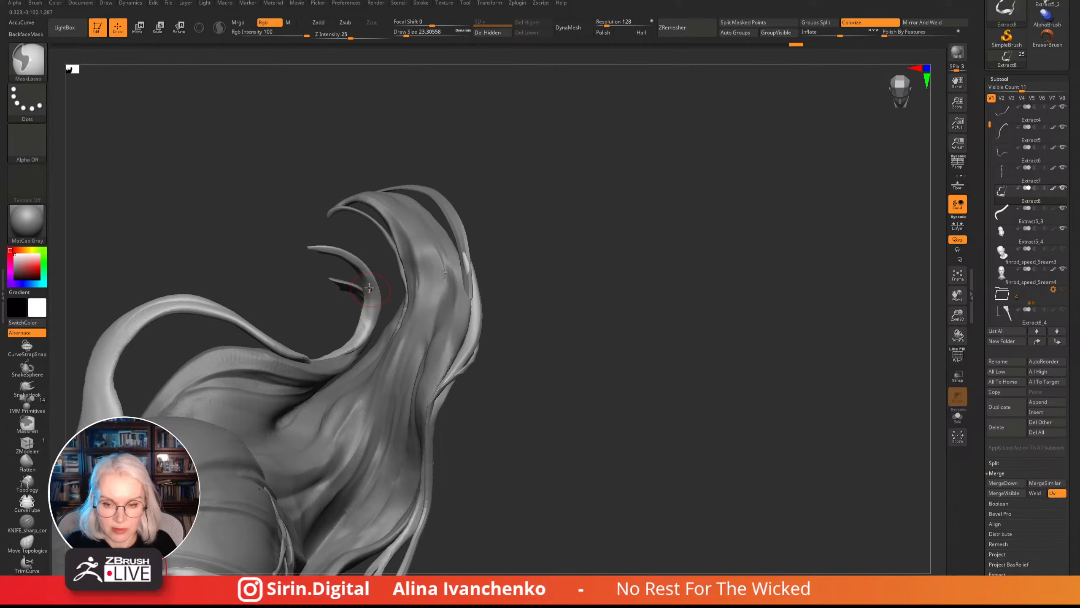
- Undo the last stroke on the curled lock and smooth its stem, checking the shape from several angles
drag(493, 255, 525, 207)
key(ctrl+z)
shift+drag(367, 311, 364, 334)
drag(480, 208, 444, 172)
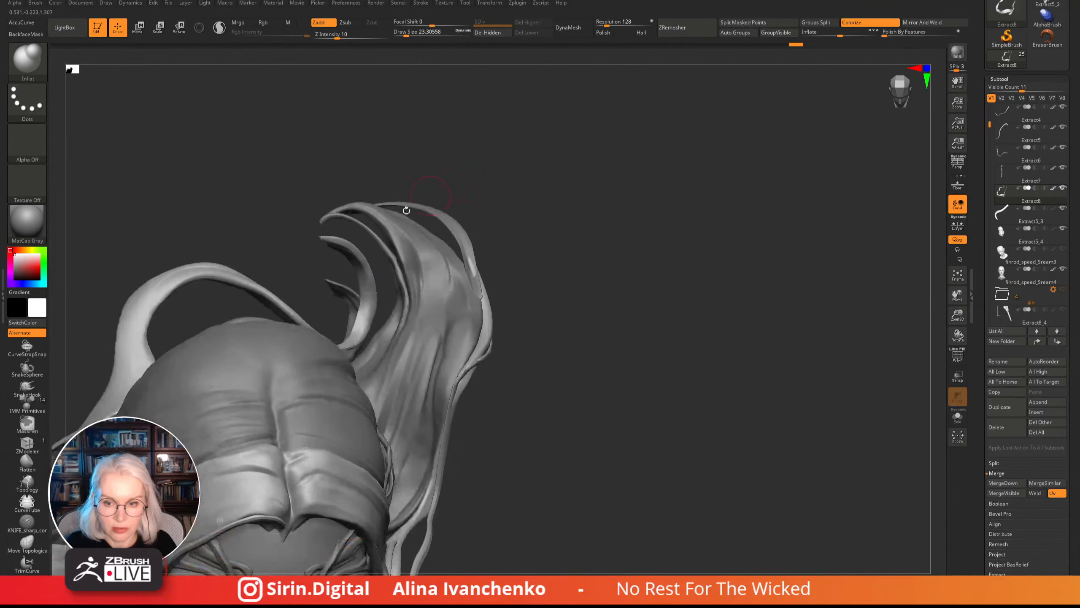
mouse_move(521, 225)
mouse_down()
mouse_move(533, 208)
mouse_move(506, 183)
mouse_up()
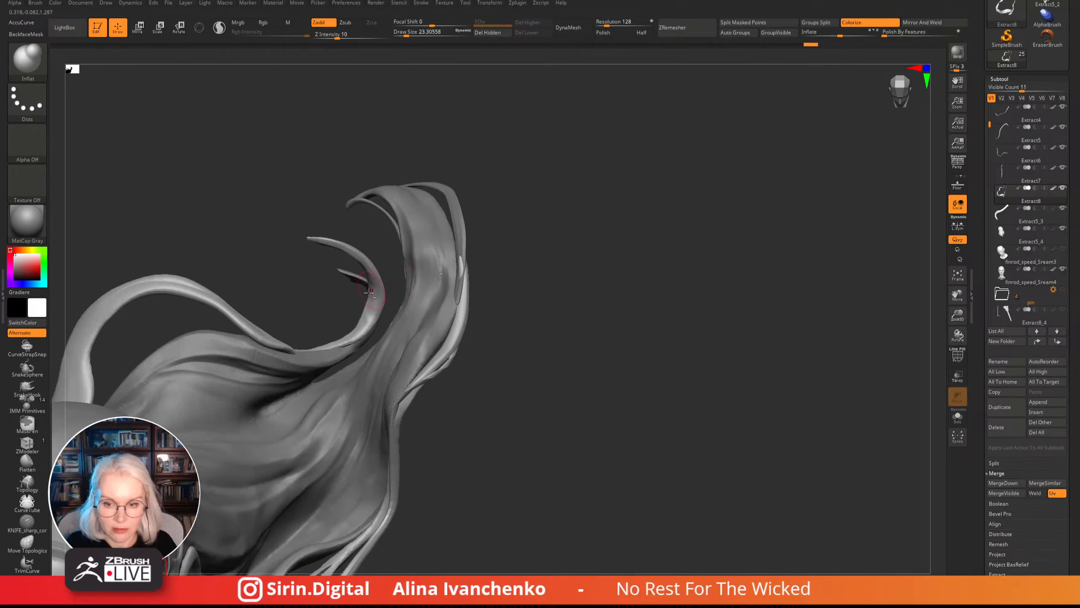
alt+drag(545, 227, 574, 229)
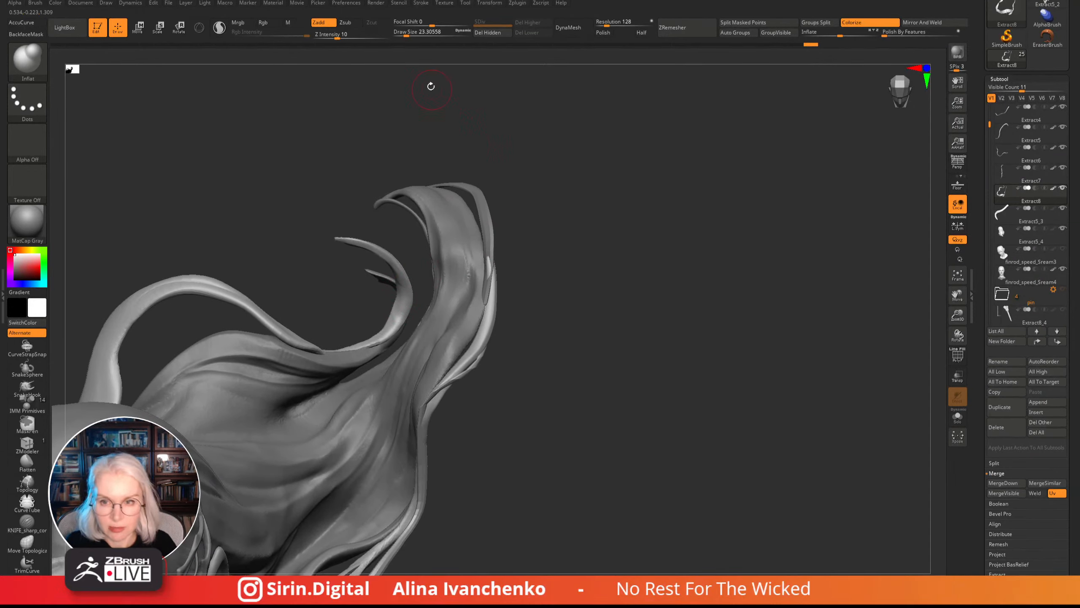
- Define the stem of the small curled lock with the DamStandard brush at draw size about 14 and smooth it
drag(408, 34, 402, 35)
drag(385, 78, 429, 293)
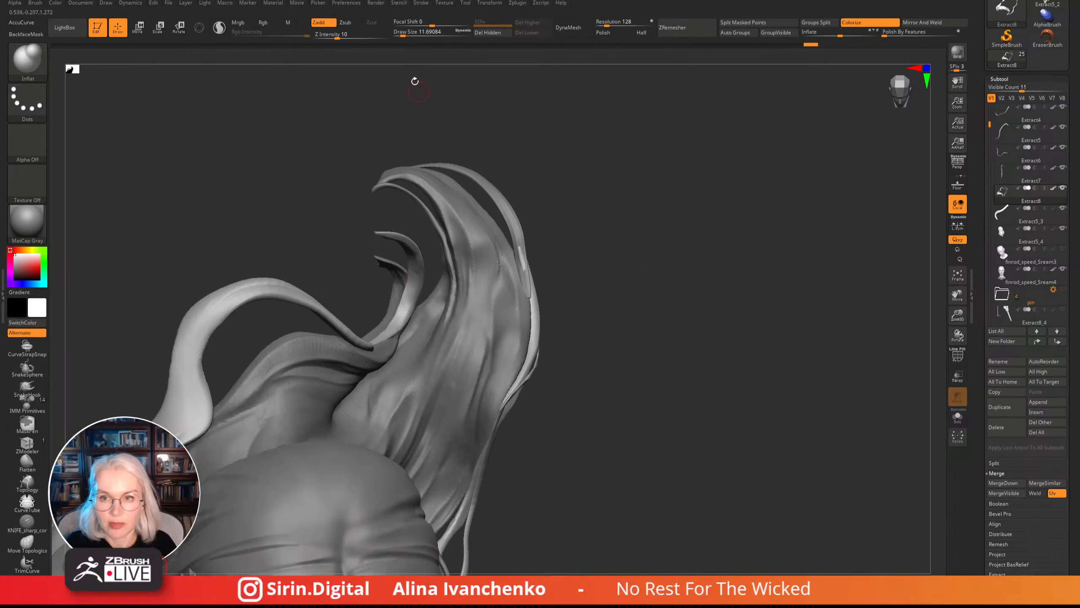
drag(403, 35, 405, 35)
mouse_move(405, 72)
mouse_down()
mouse_move(409, 92)
mouse_move(387, 85)
mouse_up()
key(b)
key(d)
key(s)
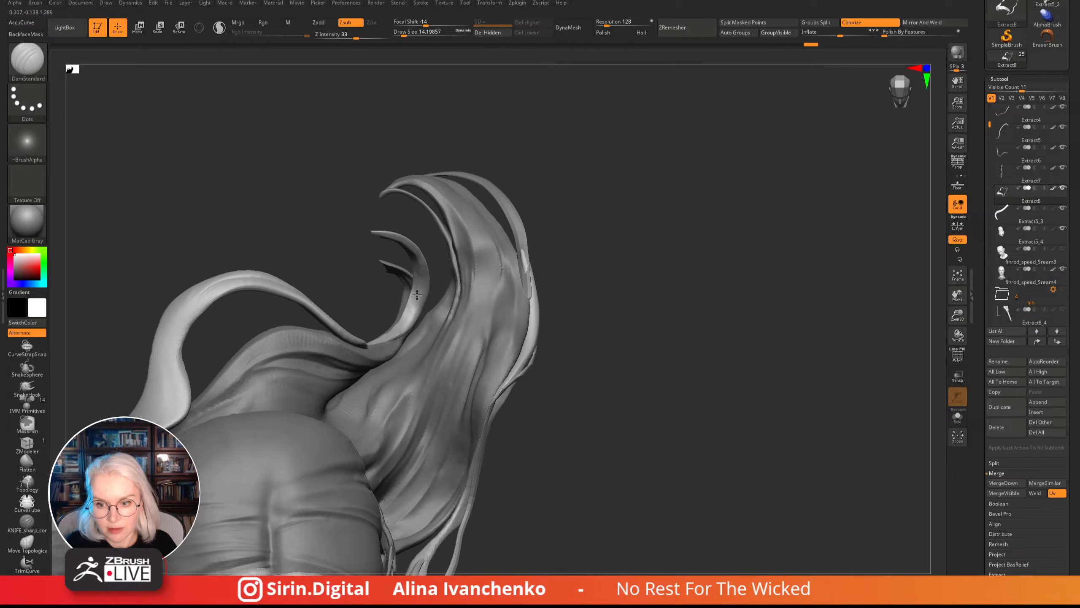
right_drag(417, 297, 421, 303)
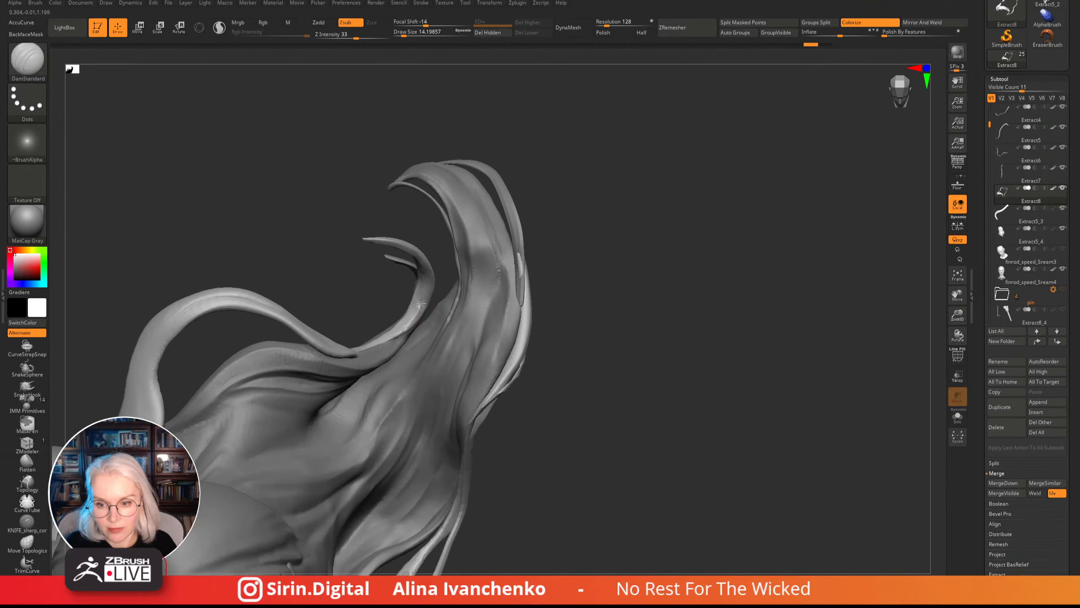
mouse_move(583, 205)
mouse_down()
mouse_move(560, 200)
mouse_move(572, 211)
mouse_up()
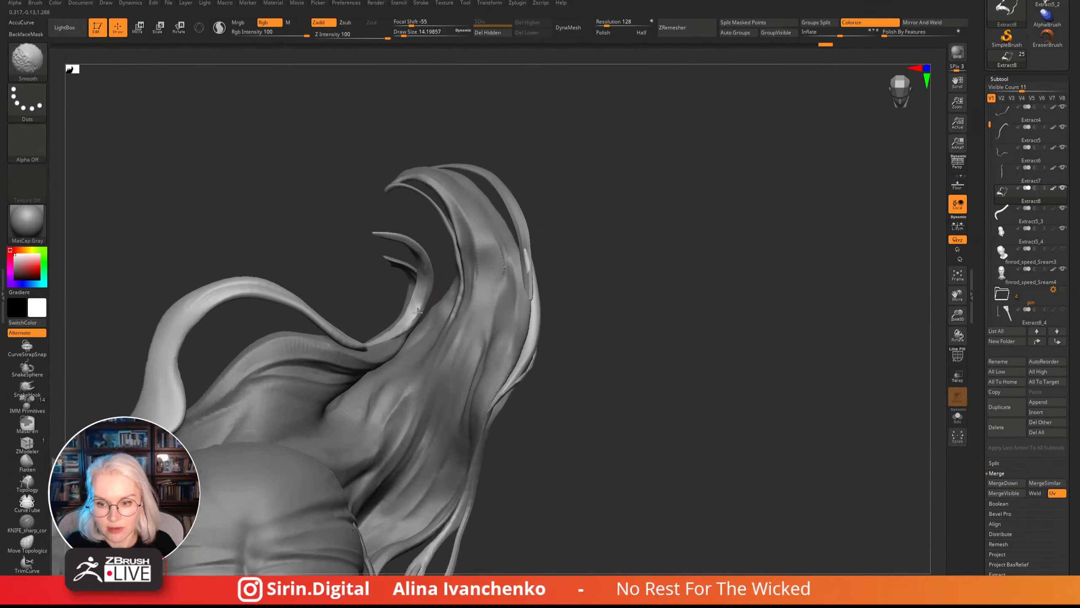
mouse_move(535, 244)
mouse_down()
mouse_move(436, 294)
mouse_move(418, 319)
mouse_up()
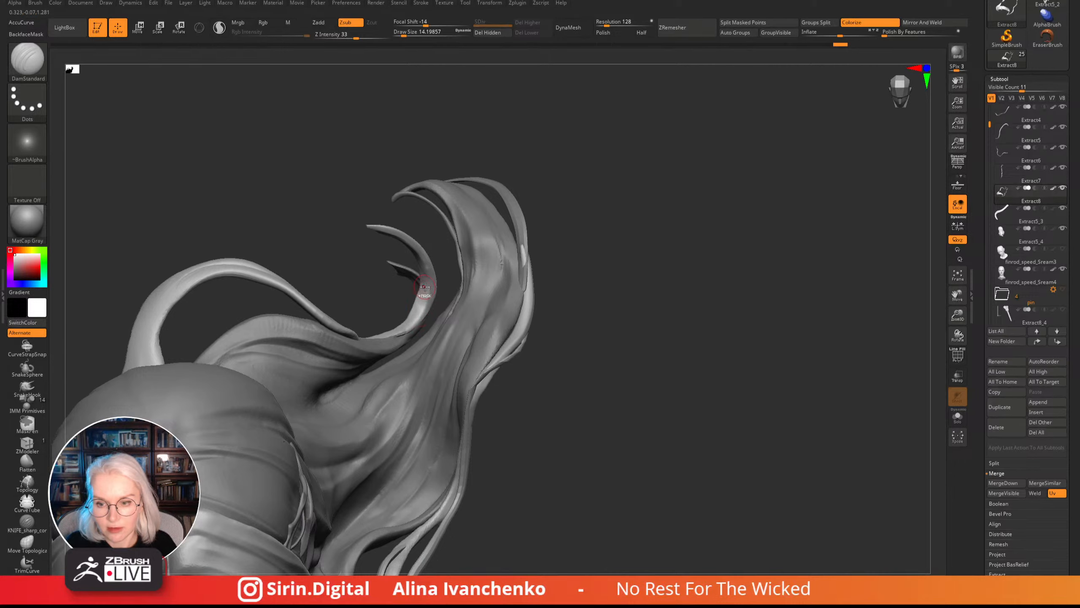
- Adjust the bend at the base of the small curled lock with the Move brush at draw size about 33
mouse_move(367, 295)
mouse_down()
mouse_move(594, 224)
mouse_move(588, 256)
mouse_move(569, 265)
mouse_move(559, 301)
mouse_move(527, 339)
mouse_up()
key(b)
key(m)
key(v)
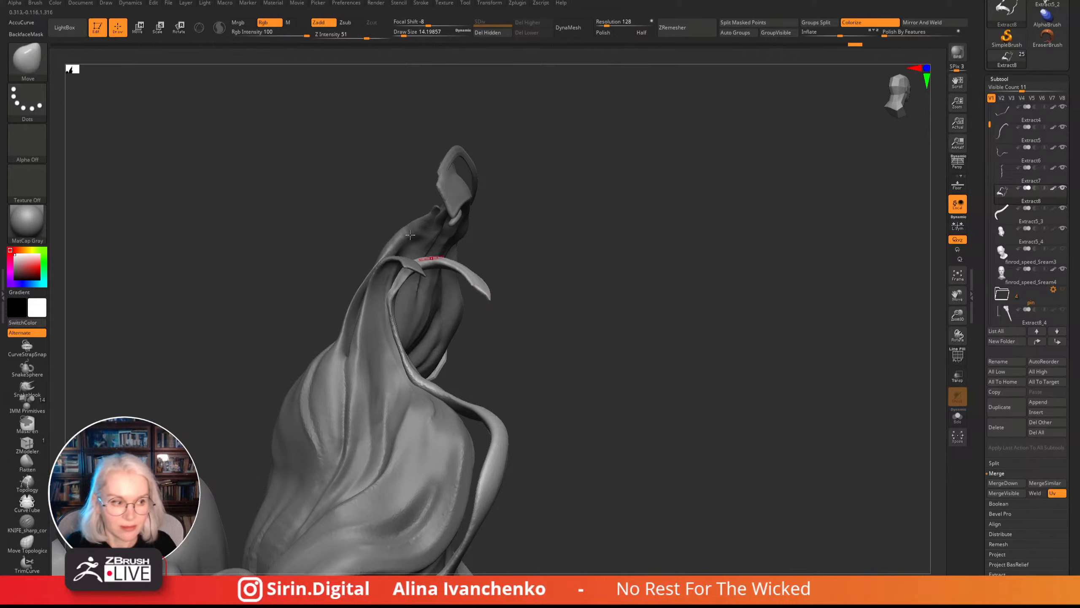
click(409, 35)
alt+drag(557, 259, 572, 225)
drag(410, 292, 404, 278)
drag(416, 318, 414, 318)
drag(494, 314, 439, 307)
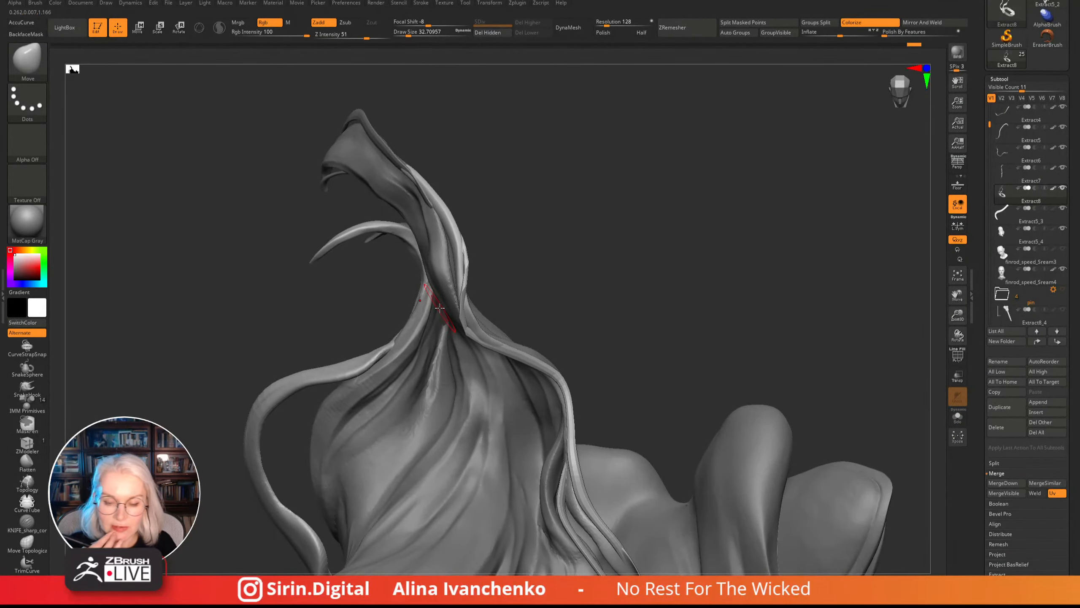
mouse_move(598, 206)
mouse_down()
mouse_move(572, 198)
mouse_move(552, 213)
mouse_up()
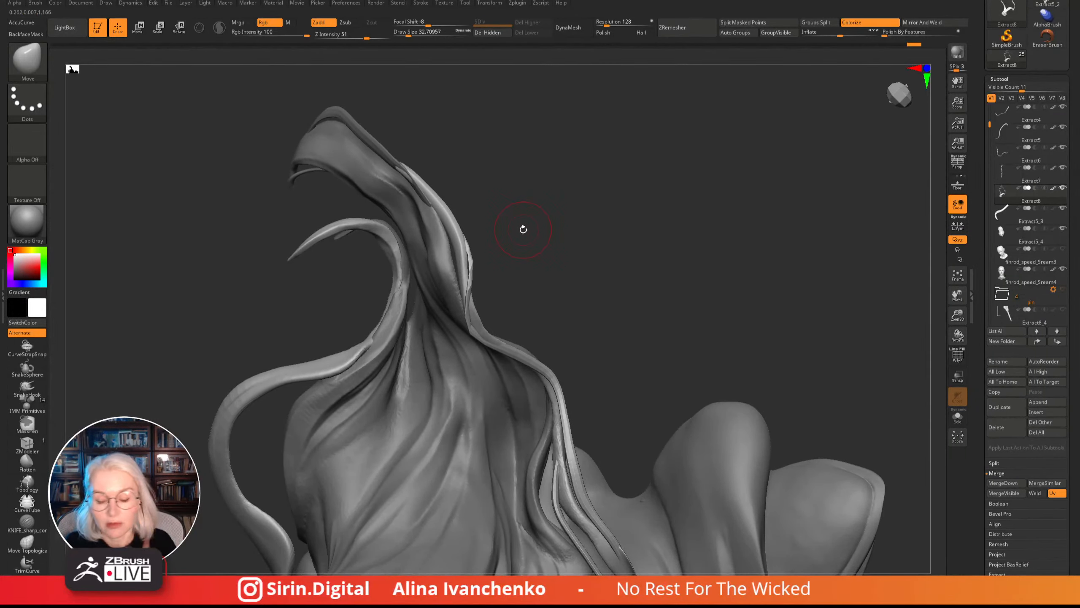
mouse_move(525, 232)
mouse_down()
mouse_move(557, 224)
mouse_move(564, 208)
mouse_move(489, 149)
mouse_up()
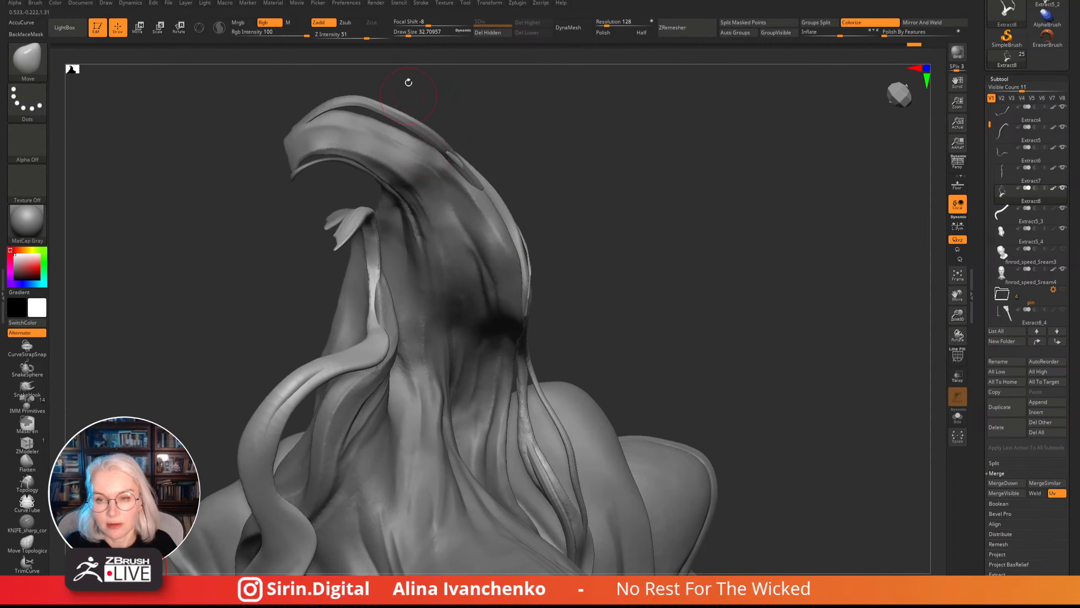
- Reshape the strand beneath the curled lock with the Move brush, using draw sizes of about 59 and 35
drag(407, 33, 413, 34)
mouse_move(568, 183)
mouse_down()
mouse_move(557, 221)
mouse_move(600, 184)
mouse_move(540, 221)
mouse_up()
drag(367, 299, 379, 313)
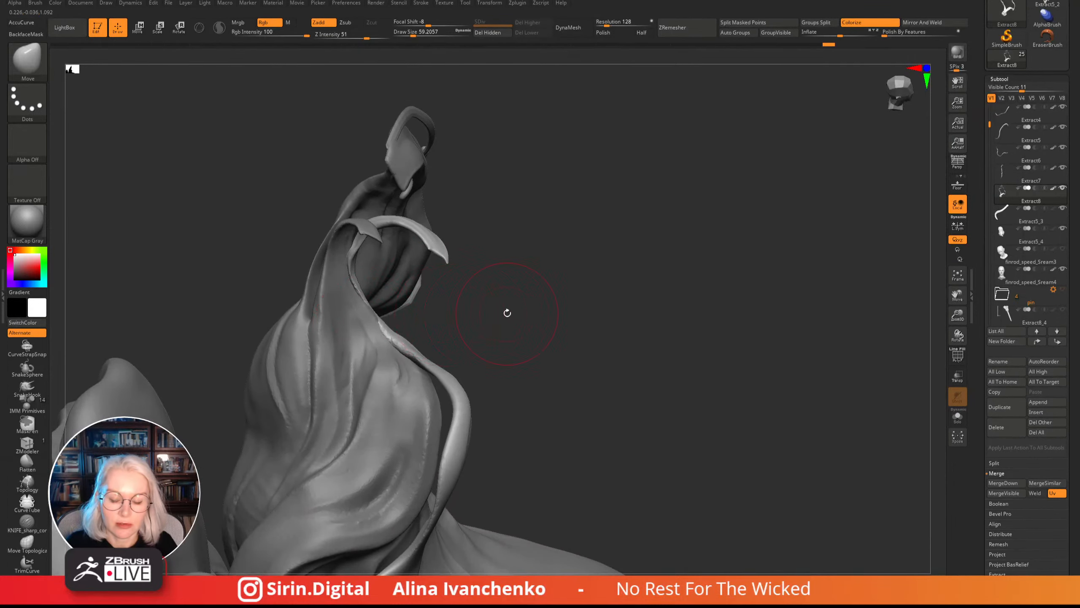
mouse_move(506, 311)
mouse_down()
mouse_move(442, 308)
mouse_move(434, 272)
mouse_up()
click(409, 34)
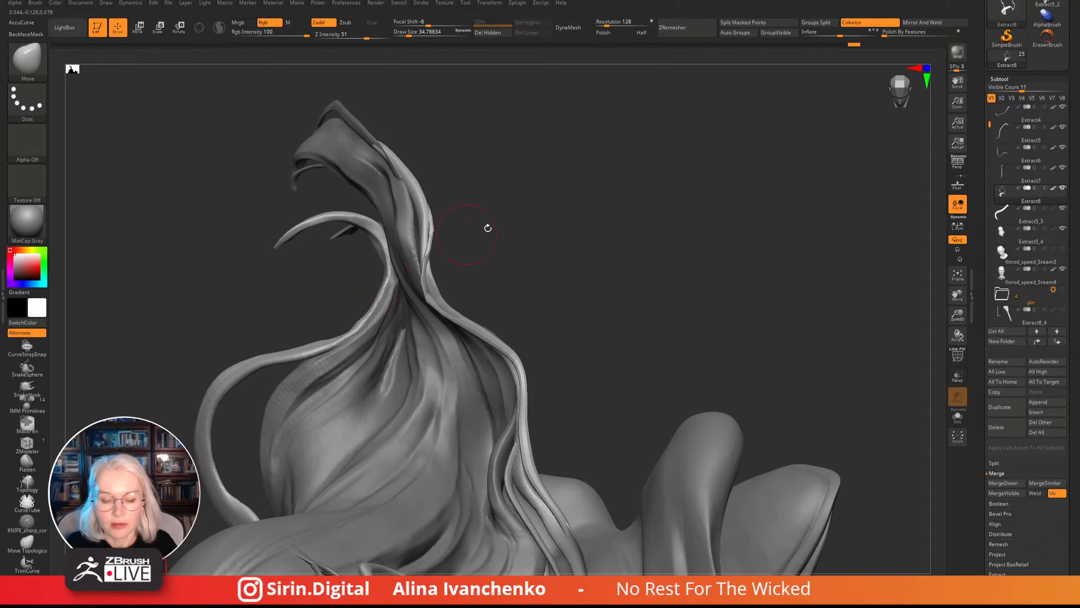
mouse_move(487, 226)
mouse_down()
mouse_move(528, 239)
mouse_move(314, 347)
mouse_up()
- Examine the whole bust from the front and side, with the cloak as the active subtool
mouse_move(423, 331)
mouse_down()
mouse_move(416, 308)
mouse_move(506, 230)
mouse_move(677, 219)
mouse_move(693, 162)
mouse_move(676, 167)
mouse_move(755, 232)
mouse_move(755, 272)
mouse_move(679, 252)
mouse_up()
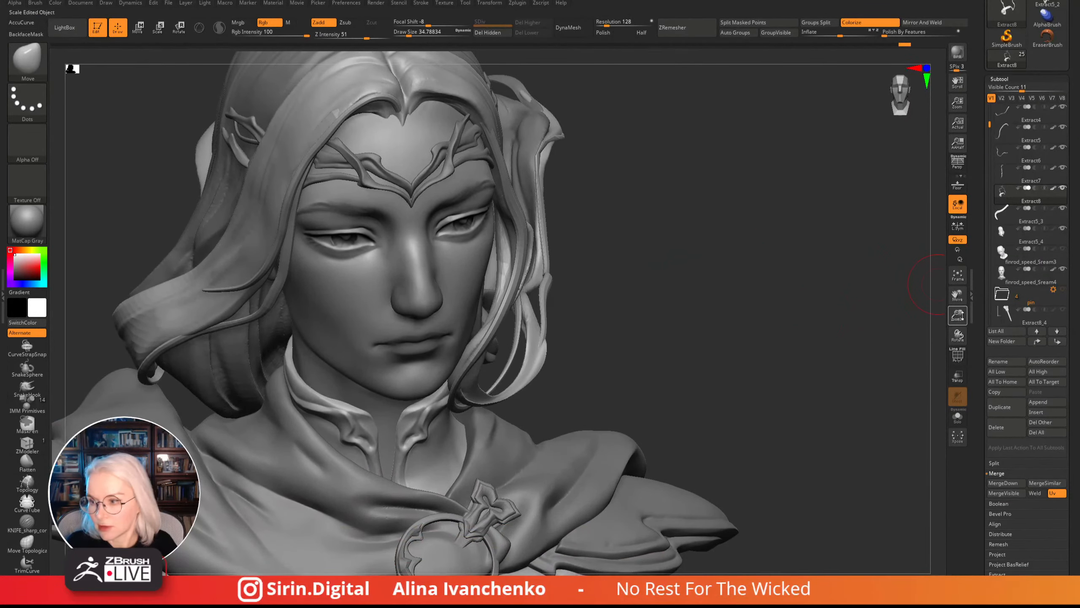
drag(958, 316, 852, 268)
alt+drag(753, 299, 751, 402)
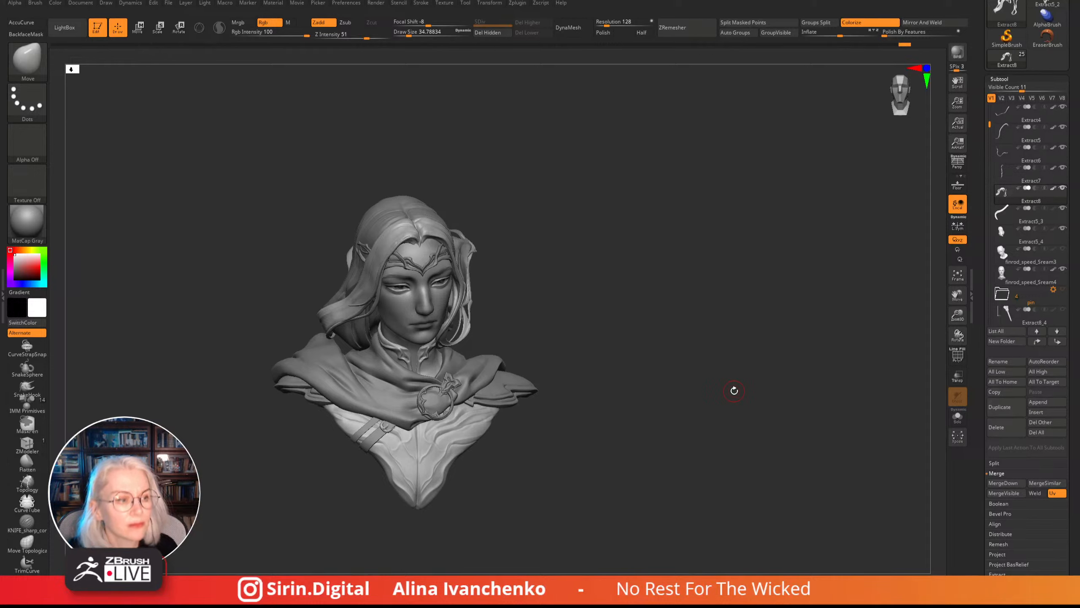
mouse_move(706, 282)
mouse_down()
mouse_move(726, 294)
mouse_move(683, 367)
mouse_move(549, 406)
mouse_up()
alt+click(412, 370)
mouse_move(310, 494)
mouse_down()
mouse_move(295, 486)
mouse_move(317, 485)
mouse_up()
mouse_move(642, 366)
mouse_down()
mouse_move(706, 410)
mouse_move(663, 378)
mouse_move(776, 378)
mouse_up()
drag(957, 315, 949, 355)
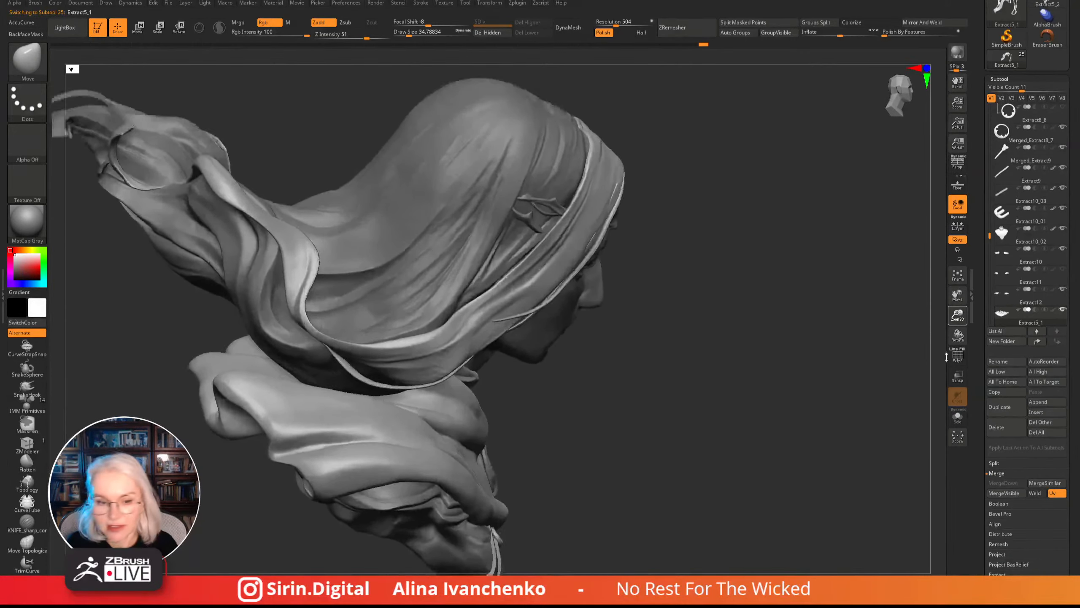
mouse_move(727, 341)
mouse_down()
mouse_move(721, 311)
mouse_move(643, 363)
mouse_move(706, 313)
mouse_move(796, 441)
mouse_move(665, 395)
mouse_move(668, 444)
mouse_up()
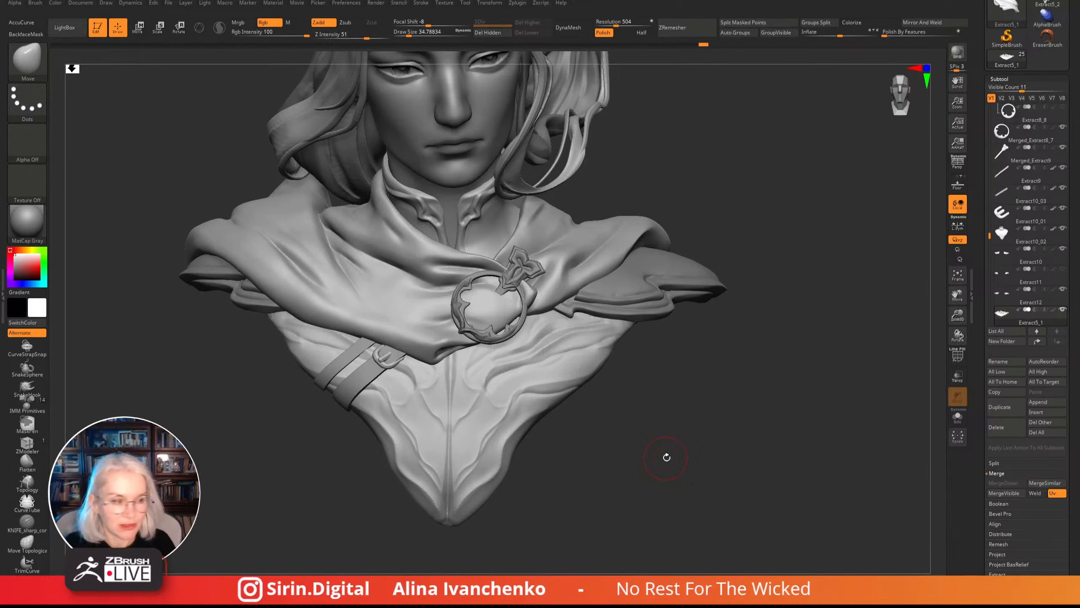
alt+drag(666, 457, 665, 468)
- Try to carve a crease into the cloak's shoulder fold with the DamStandard brush at draw size about 54
drag(409, 35, 412, 35)
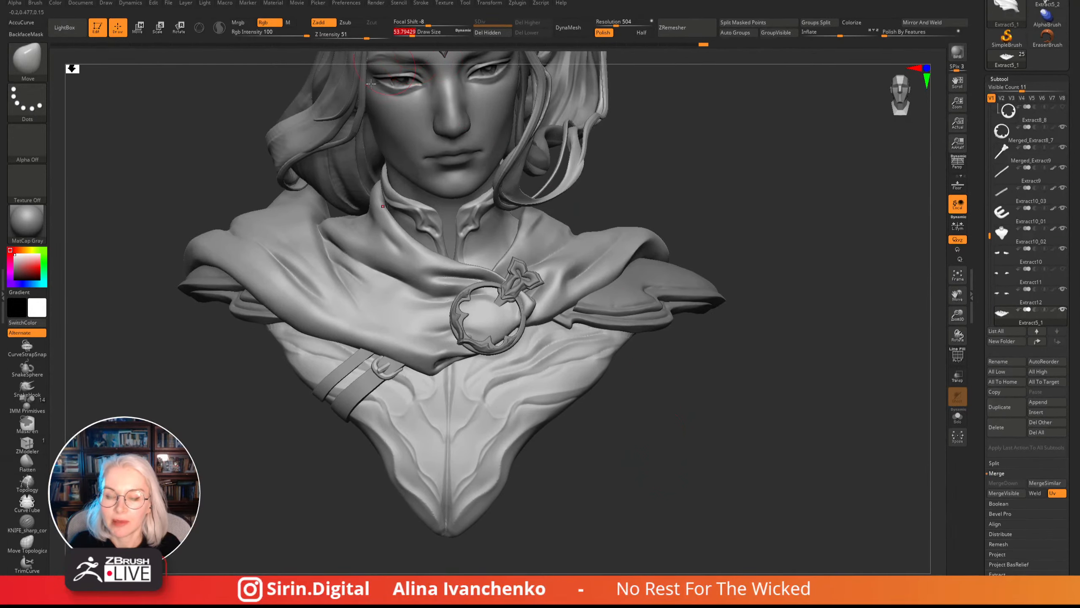
mouse_move(224, 389)
alt+mouse_down()
mouse_move(238, 410)
mouse_move(241, 458)
alt+mouse_up()
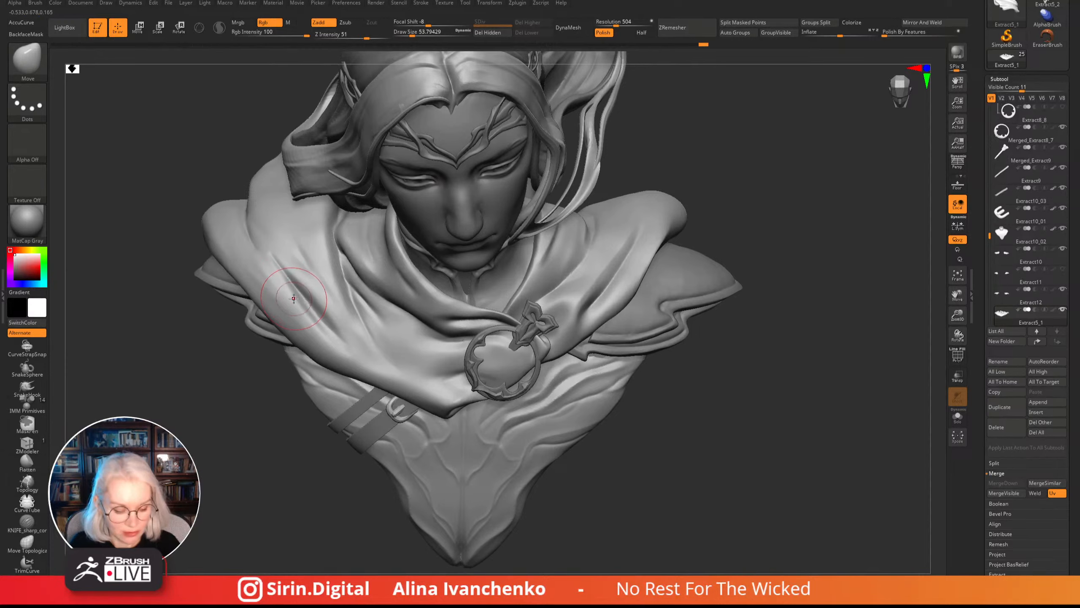
key(b)
key(d)
key(s)
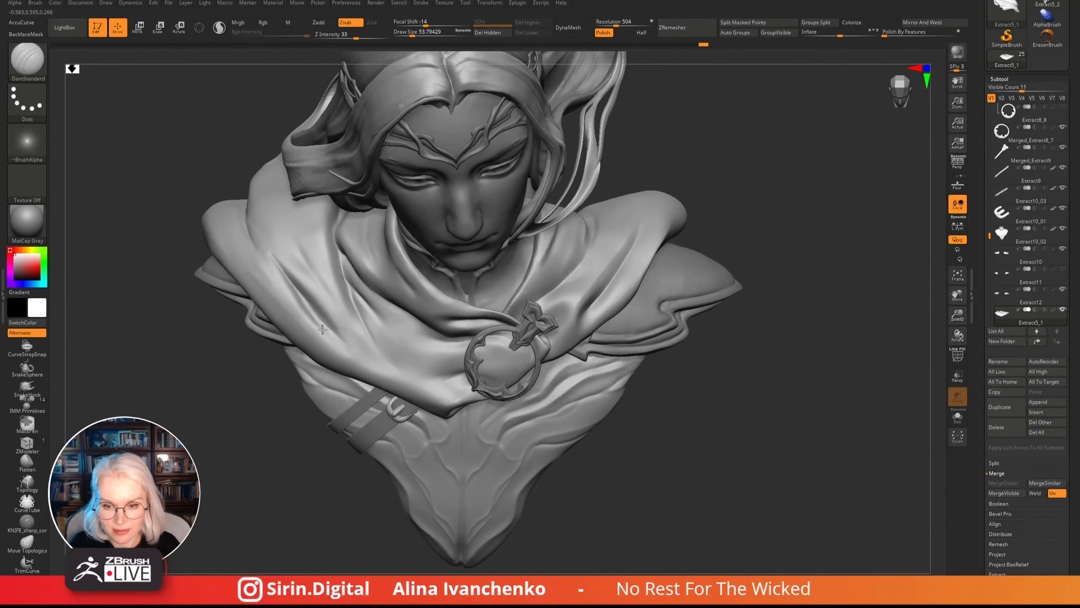
mouse_move(213, 437)
mouse_down()
mouse_move(164, 431)
mouse_move(207, 481)
mouse_up()
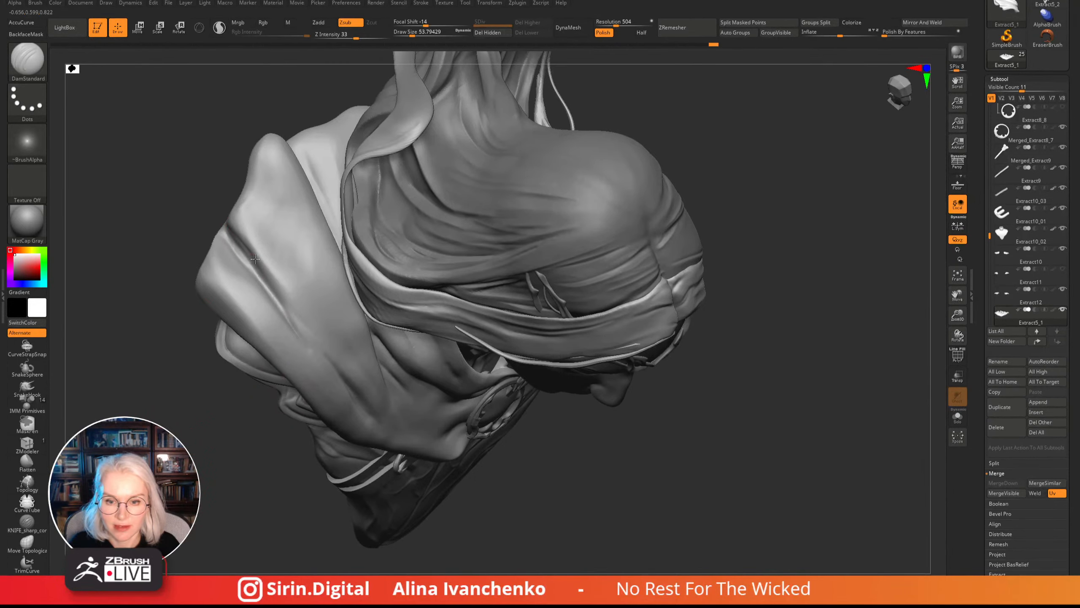
mouse_move(236, 234)
mouse_down()
mouse_move(285, 306)
mouse_move(234, 235)
mouse_up()
key(ctrl+z)
- Examine the cloak folds, brooch and chest straps from the front, side and back of the bust
mouse_move(202, 183)
mouse_down()
mouse_move(221, 213)
mouse_move(176, 119)
mouse_up()
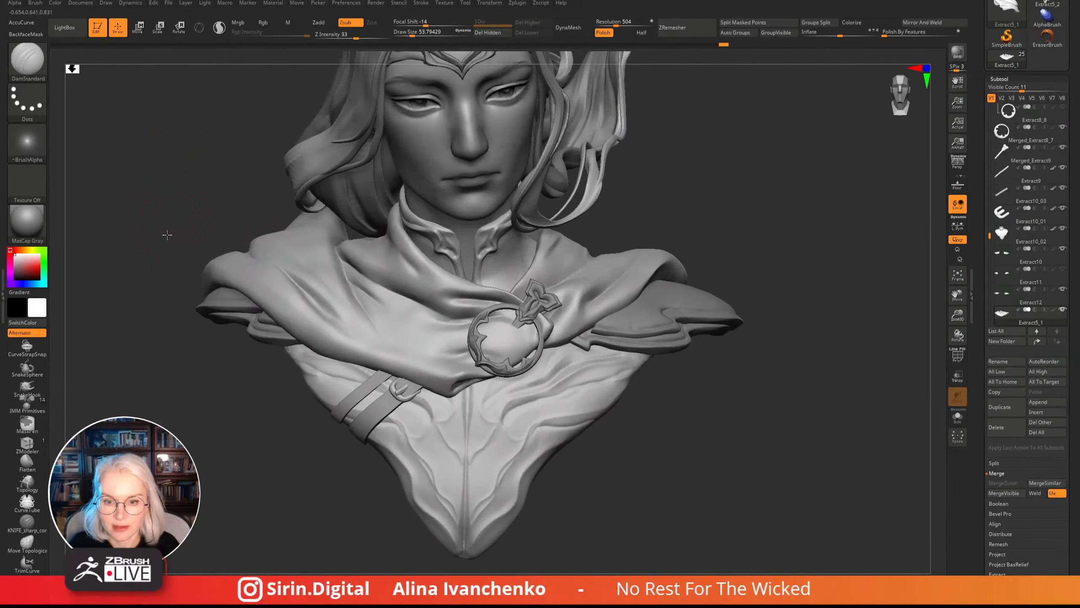
drag(166, 234, 186, 330)
drag(234, 185, 322, 323)
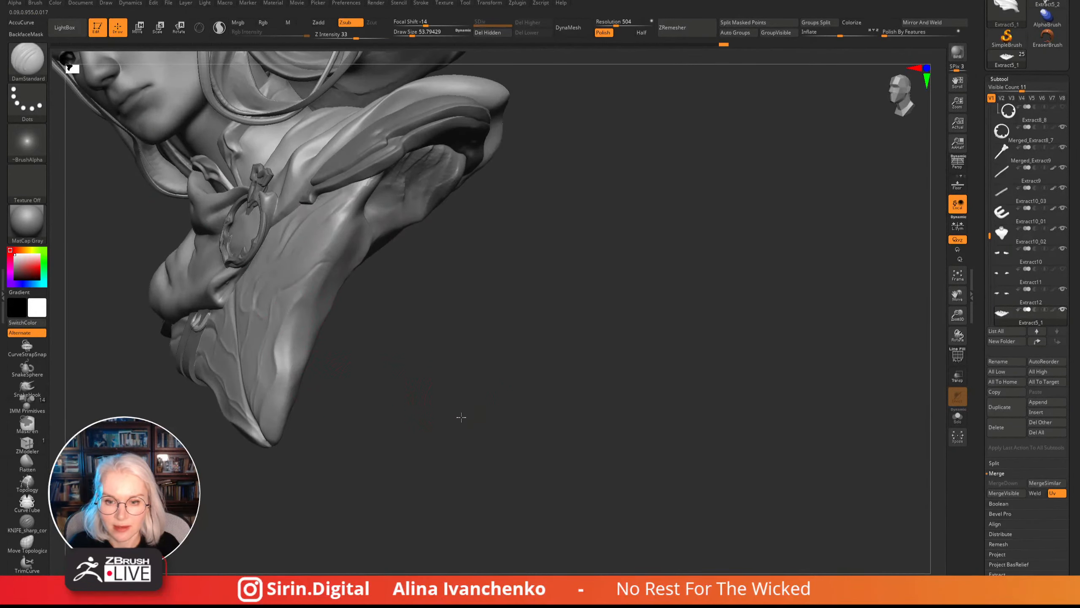
drag(462, 417, 561, 310)
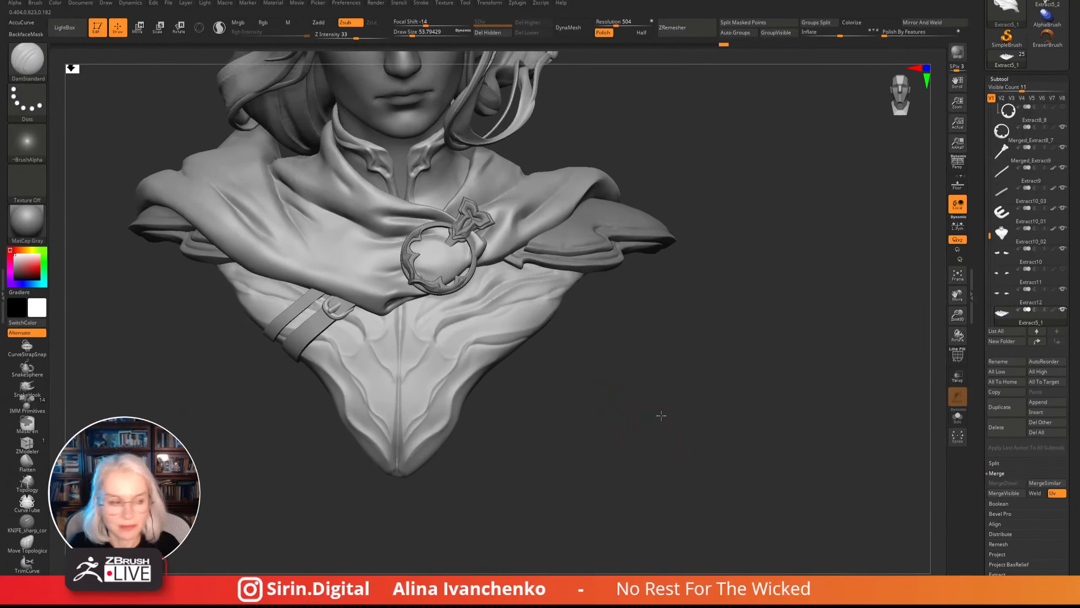
drag(661, 415, 574, 477)
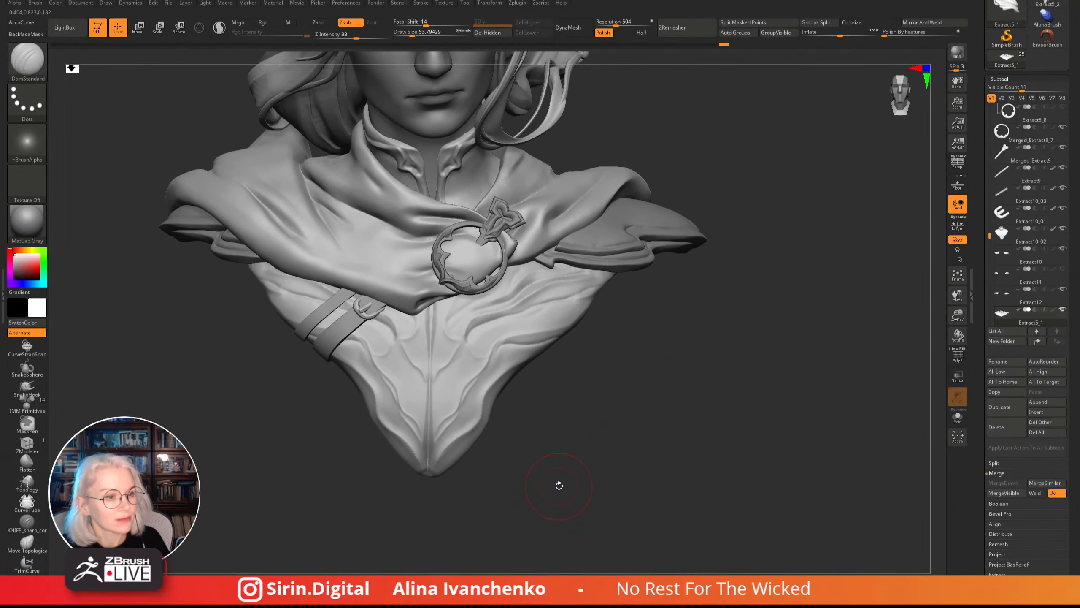
mouse_move(578, 467)
mouse_down()
mouse_move(571, 480)
mouse_move(587, 471)
mouse_up()
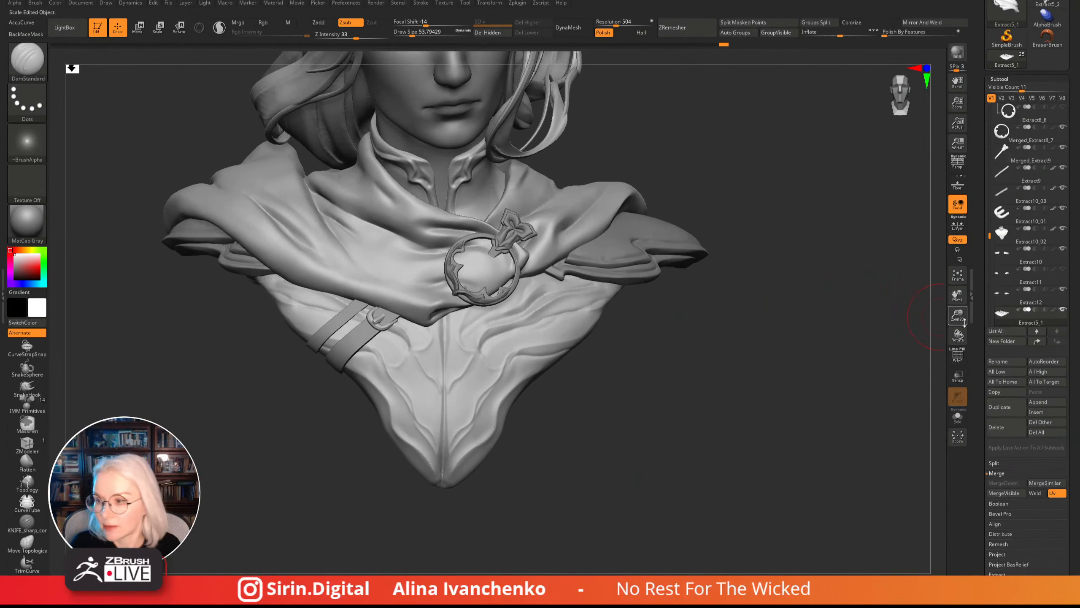
drag(958, 316, 932, 274)
alt+drag(598, 343, 639, 463)
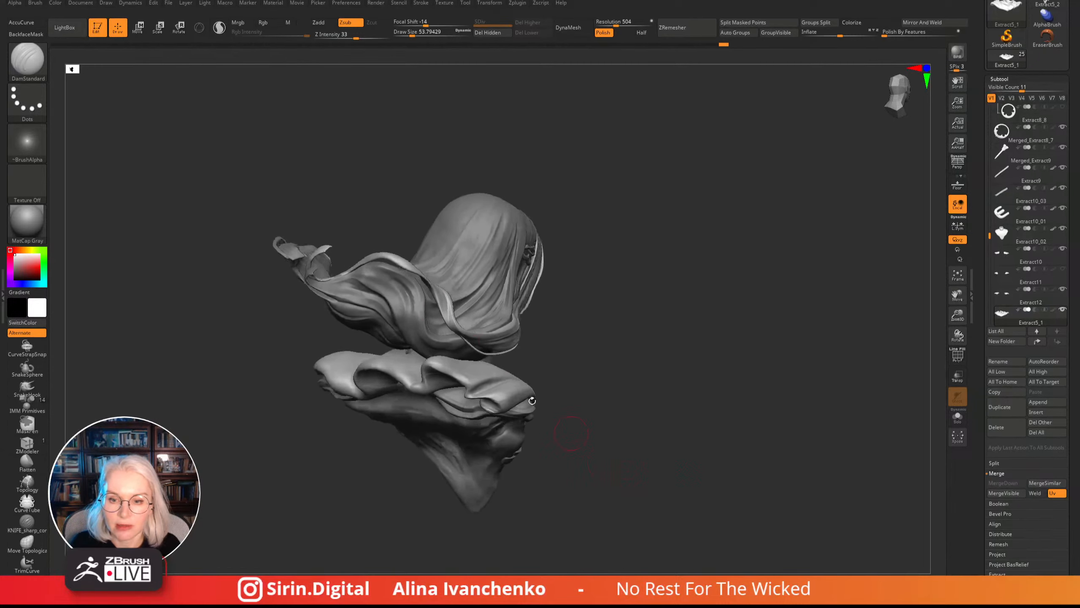
- Select the flowing hair mass and adjust its lower back edge with the Move brush at draw size about 87
alt+click(357, 272)
mouse_move(392, 189)
mouse_down()
mouse_move(383, 201)
mouse_move(402, 229)
mouse_up()
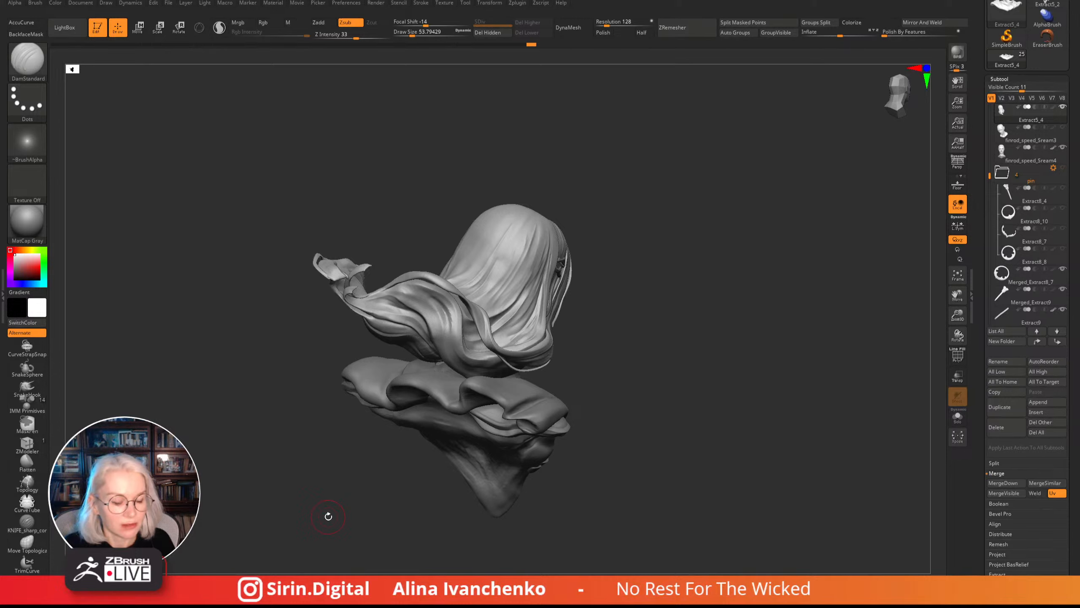
mouse_move(328, 517)
mouse_down()
mouse_move(287, 496)
mouse_move(299, 478)
mouse_up()
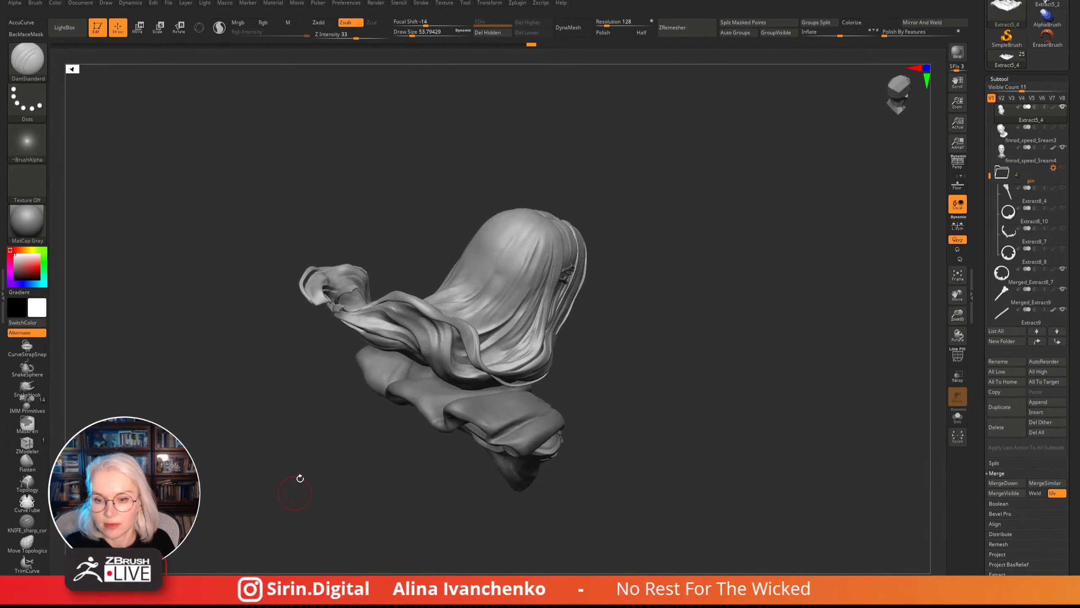
key(b)
key(m)
key(v)
drag(412, 35, 417, 35)
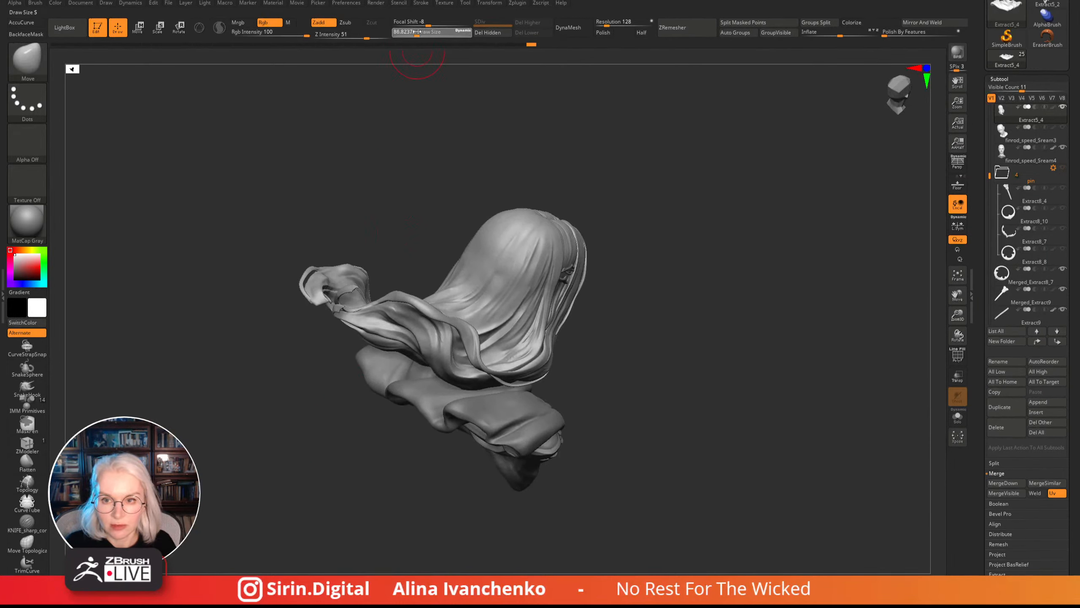
alt+drag(397, 145, 399, 133)
drag(383, 339, 376, 328)
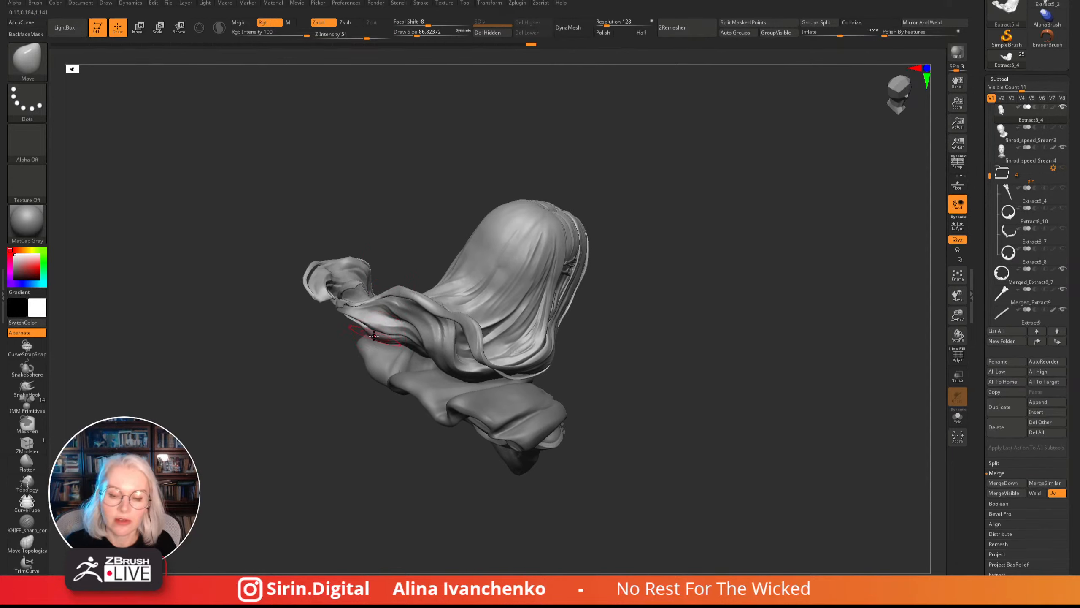
key(shift)
- Refine the lower edge of the flowing hair above the cloak with the Move brush at draw size about 68
drag(382, 272, 390, 224)
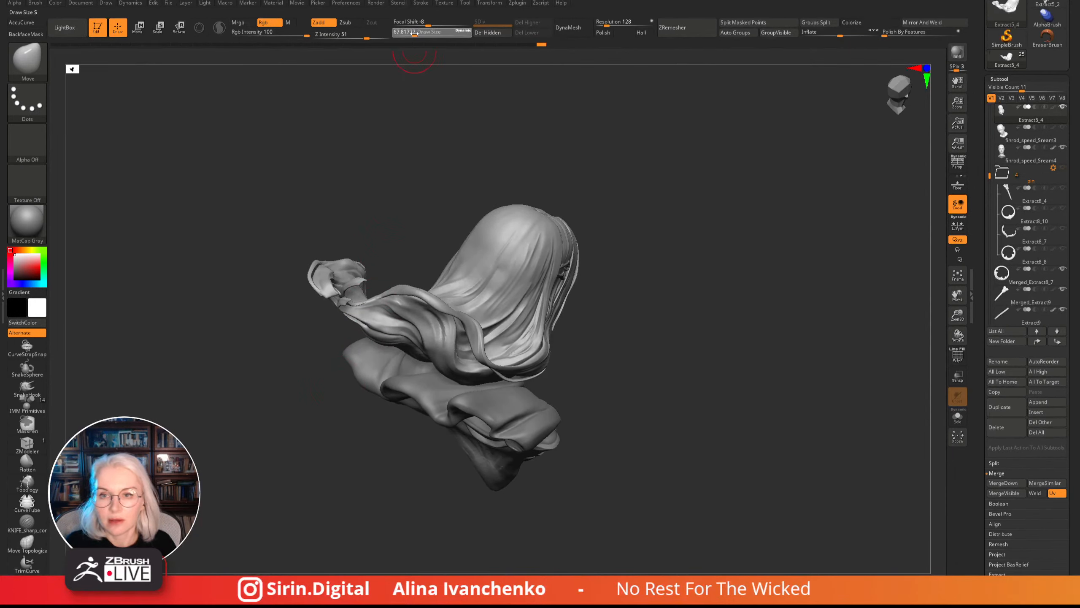
drag(400, 172, 391, 188)
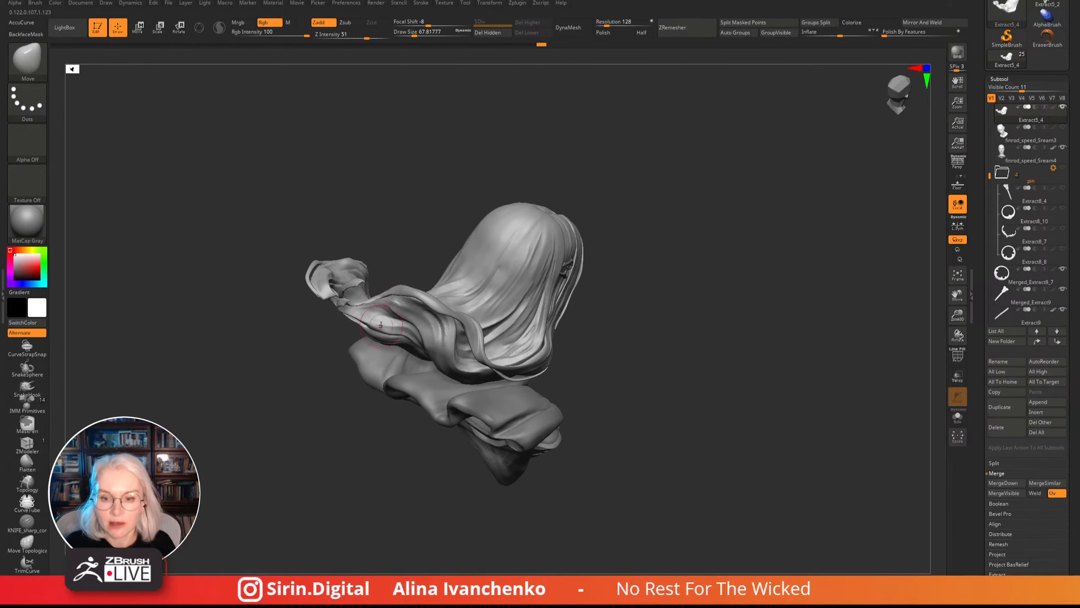
drag(356, 321, 370, 317)
mouse_move(379, 243)
mouse_down()
mouse_move(413, 208)
mouse_move(459, 210)
mouse_up()
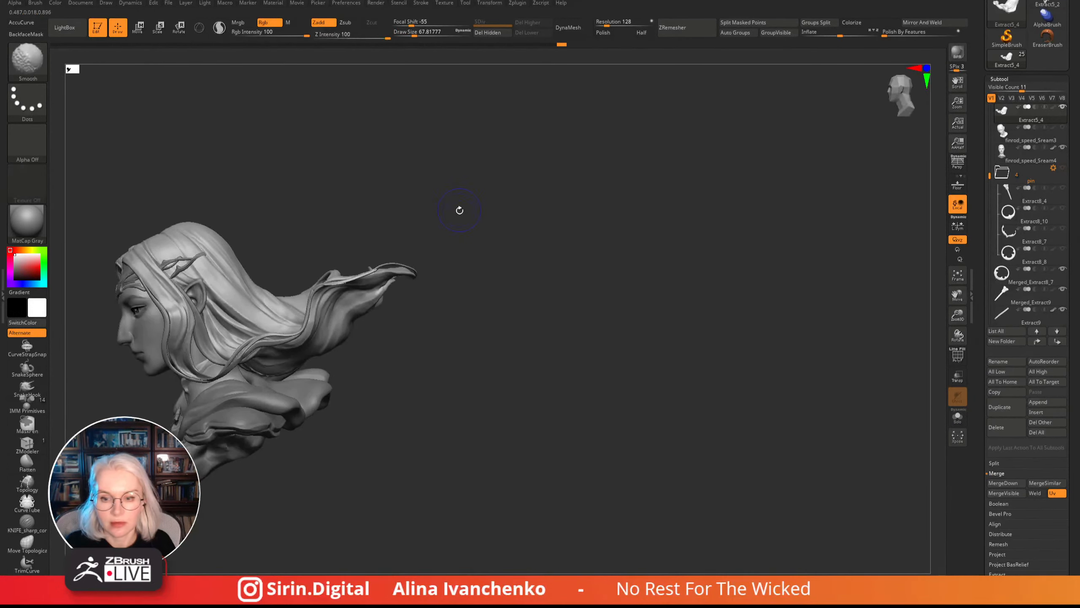
- Check the bust's silhouette from both profiles and inspect the underside of the flowing hair up close
mouse_move(465, 357)
alt+mouse_down()
mouse_move(516, 338)
mouse_move(581, 367)
alt+mouse_up()
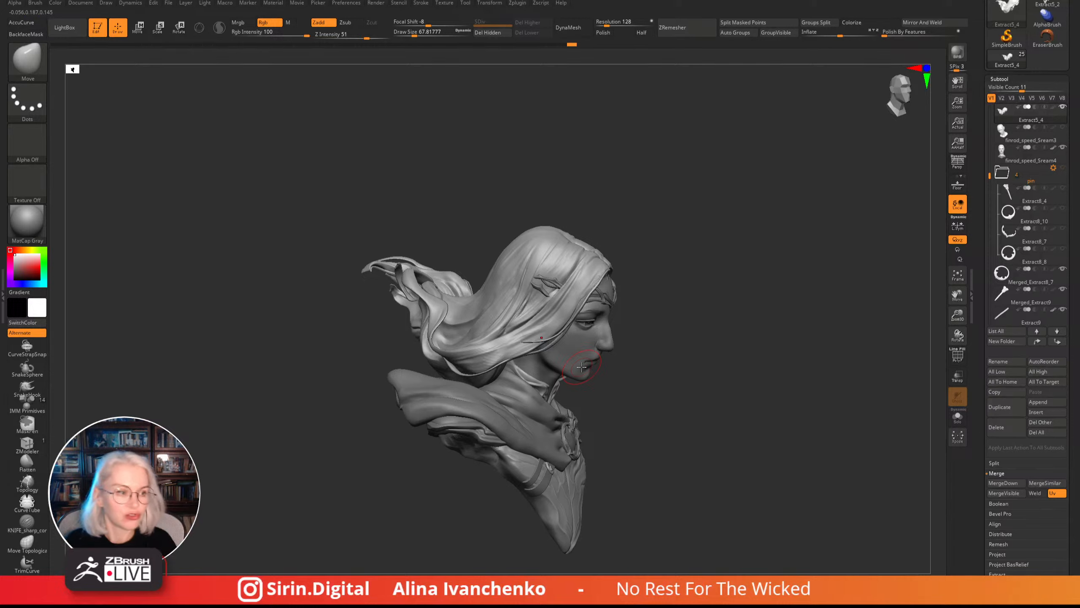
mouse_move(682, 303)
alt+mouse_down()
mouse_move(641, 285)
mouse_move(668, 338)
mouse_move(730, 350)
mouse_move(566, 361)
mouse_move(565, 378)
mouse_move(641, 384)
mouse_move(612, 394)
alt+mouse_up()
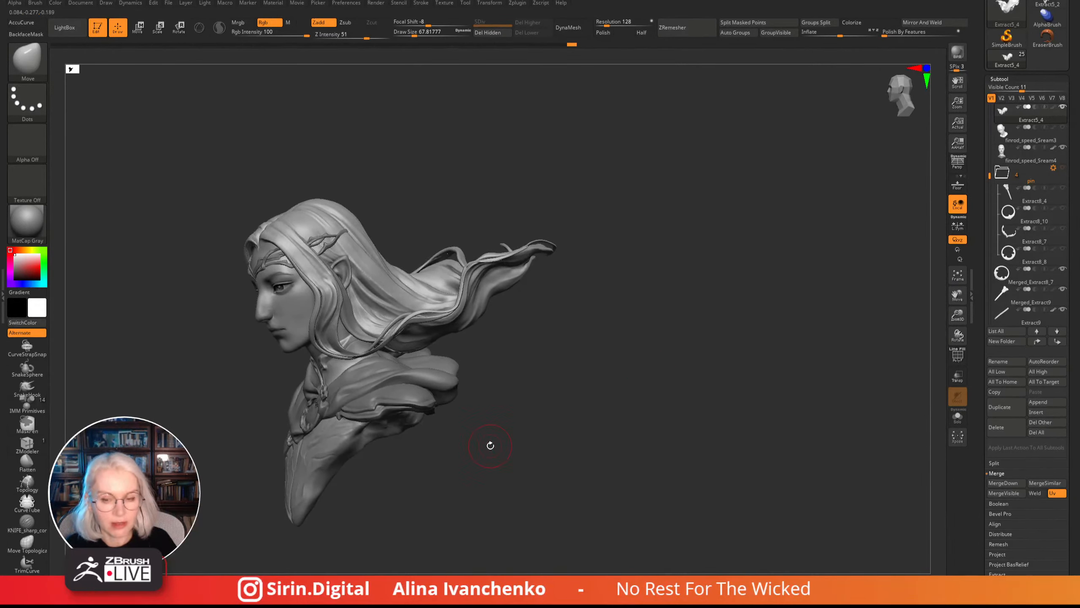
mouse_move(588, 337)
mouse_down()
mouse_move(559, 381)
mouse_move(549, 370)
mouse_up()
mouse_move(408, 213)
mouse_down()
mouse_move(425, 169)
mouse_move(365, 302)
mouse_up()
mouse_move(958, 334)
mouse_down()
mouse_move(933, 343)
mouse_move(897, 266)
mouse_move(923, 295)
mouse_move(953, 366)
mouse_up()
mouse_move(826, 374)
mouse_down()
mouse_move(789, 374)
mouse_move(765, 353)
mouse_up()
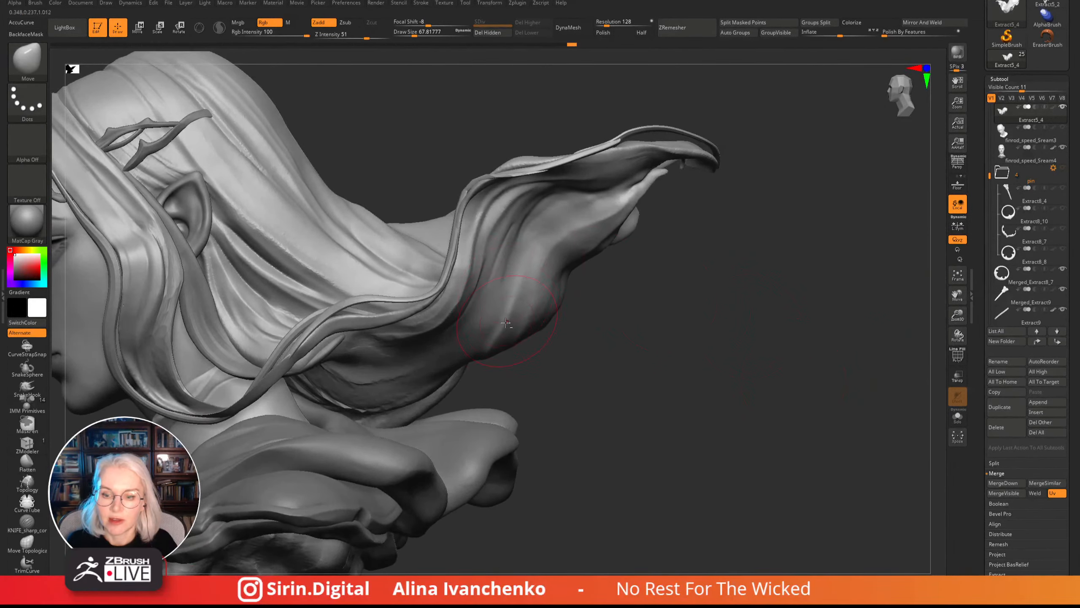
- Carve strand grooves into the underside of the flowing hair with the DamStandard brush at draw size about 37
mouse_move(556, 407)
mouse_down()
mouse_move(550, 391)
mouse_move(564, 377)
mouse_up()
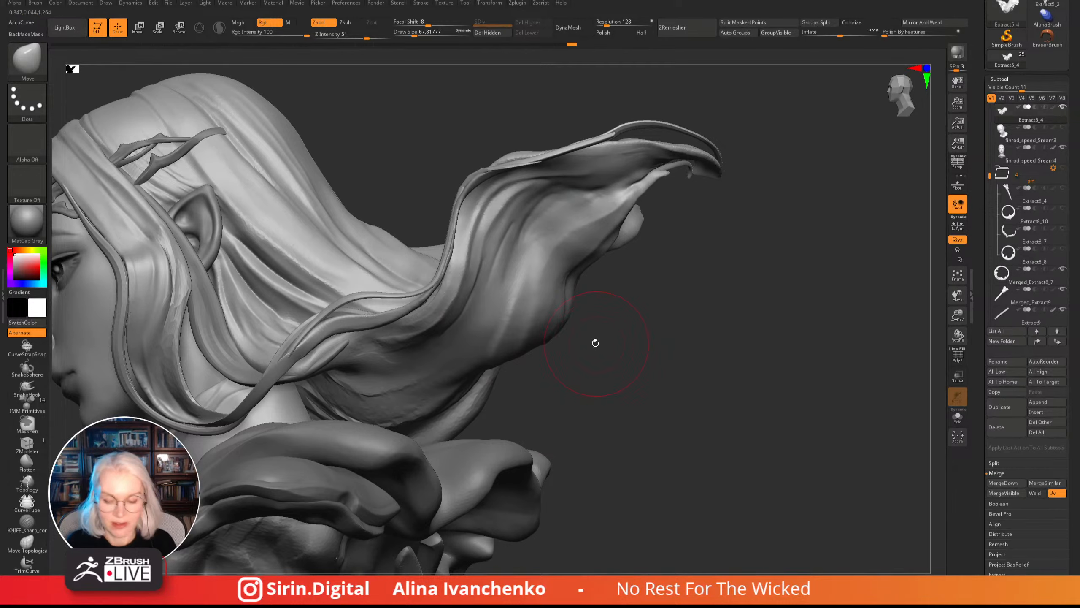
key(b)
key(s)
key(t)
key(b)
key(d)
key(s)
drag(414, 34, 409, 34)
alt+drag(645, 326, 616, 251)
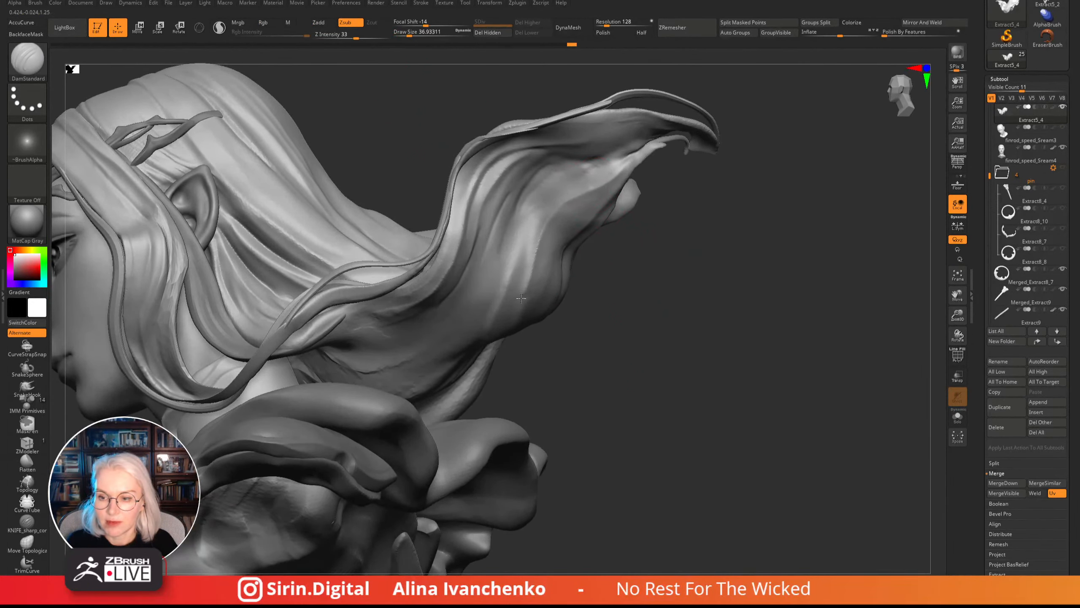
drag(554, 352, 539, 263)
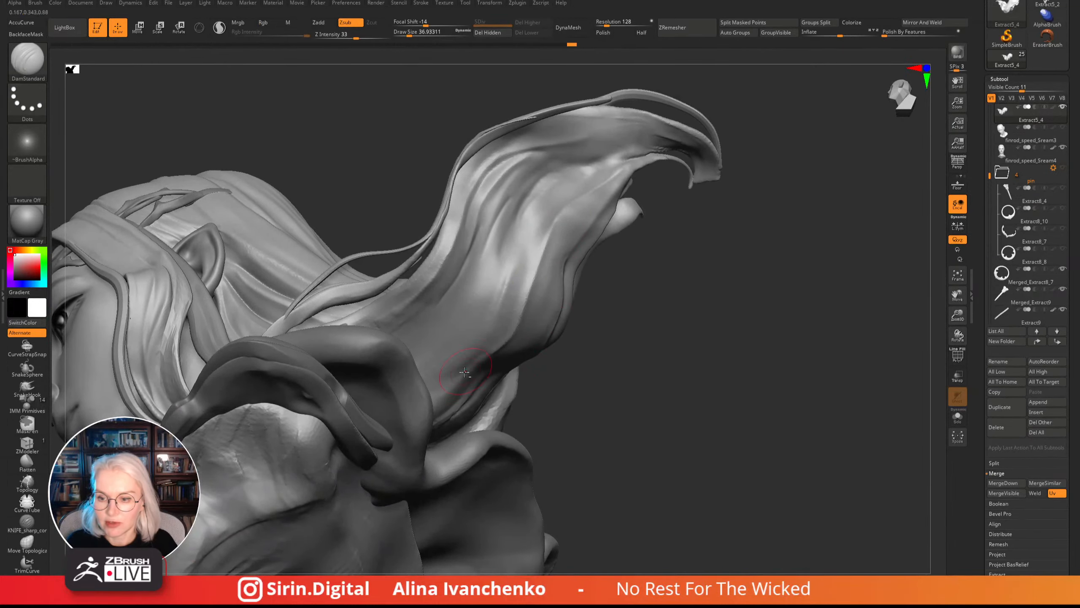
mouse_move(593, 368)
mouse_down()
mouse_move(579, 394)
mouse_move(534, 238)
mouse_up()
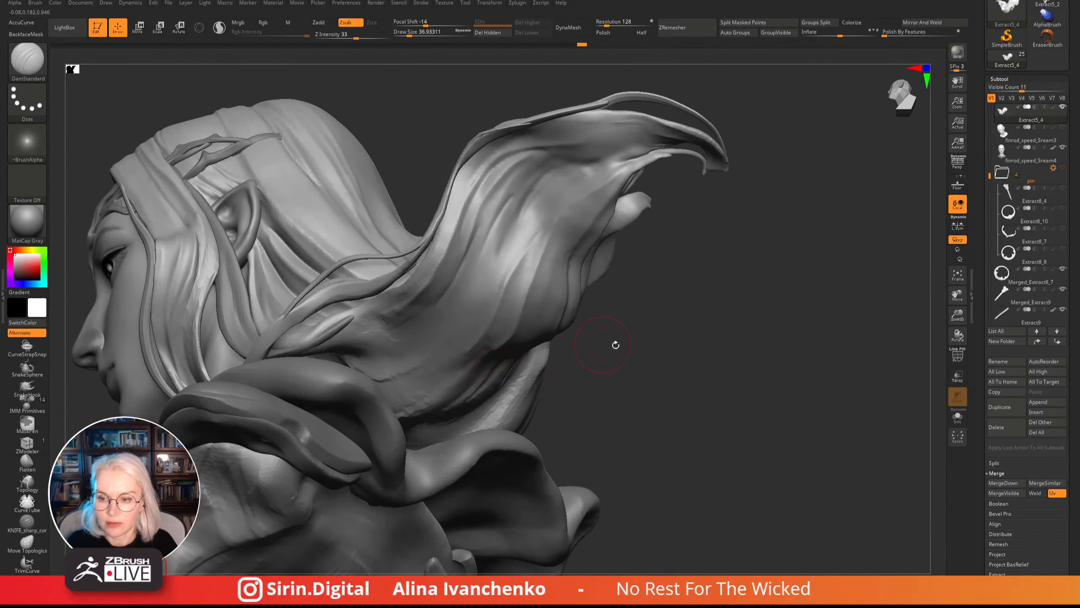
mouse_move(614, 345)
mouse_down()
mouse_move(559, 323)
mouse_move(572, 367)
mouse_move(574, 190)
mouse_up()
drag(622, 294, 595, 179)
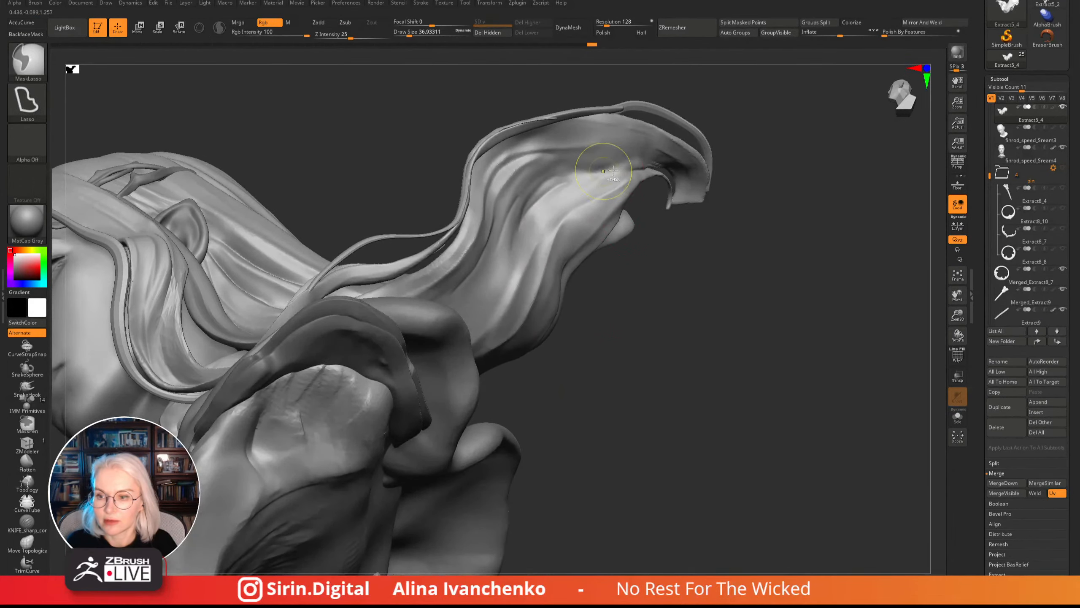
drag(516, 219, 510, 264)
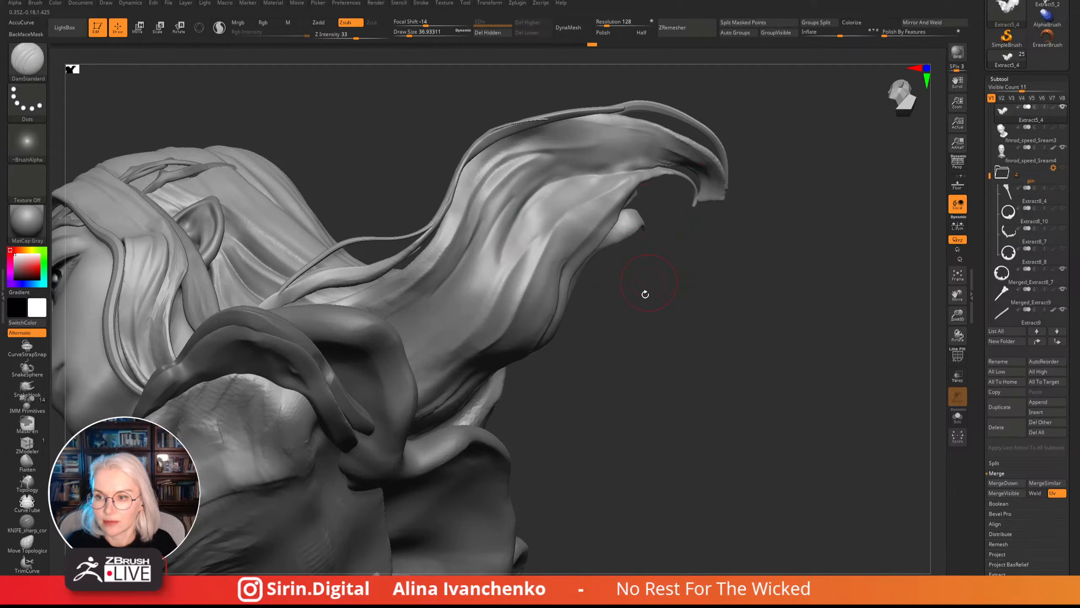
drag(671, 167, 634, 171)
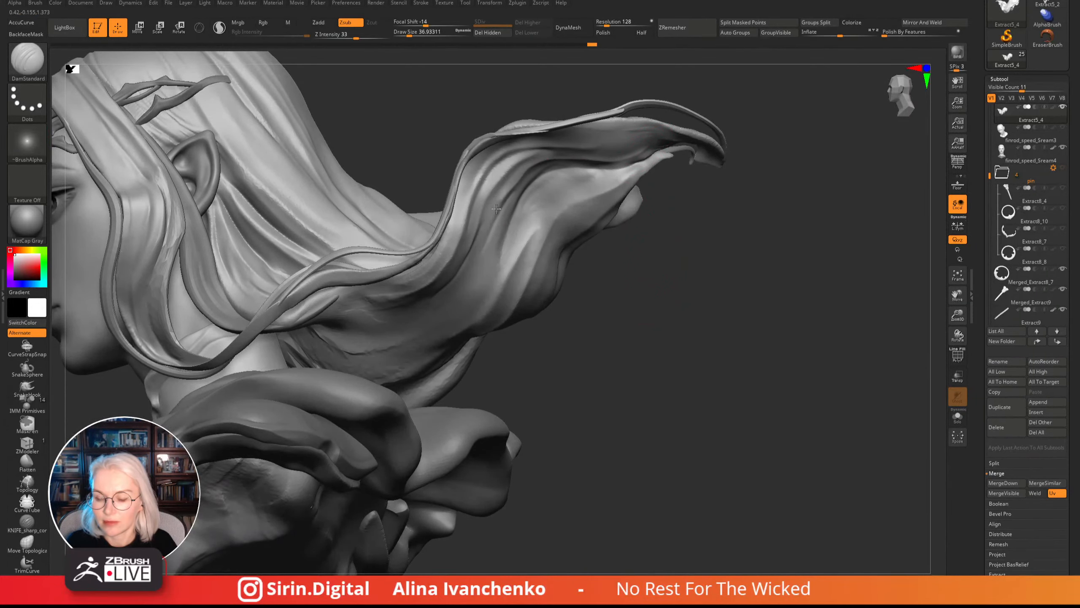
- Check the whole bust from the front, first at a distance and again closer up
drag(591, 322, 588, 272)
drag(614, 309, 731, 317)
mouse_move(957, 315)
mouse_down()
mouse_move(943, 301)
mouse_move(762, 272)
mouse_up()
drag(637, 358, 579, 426)
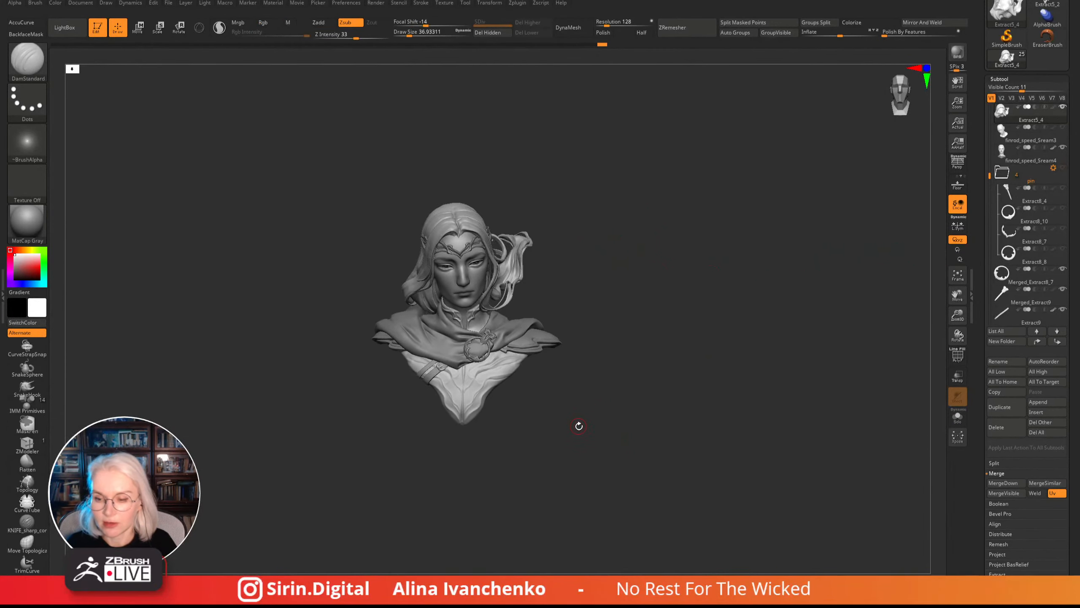
drag(657, 277, 597, 332)
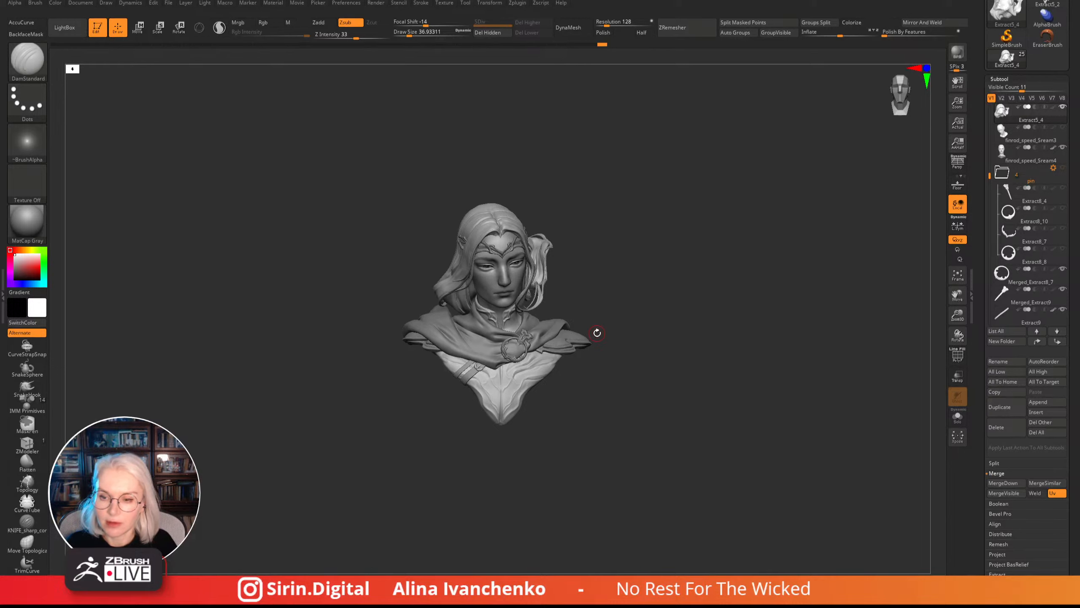
alt+drag(711, 304, 680, 299)
drag(954, 316, 899, 308)
alt+drag(769, 310, 789, 286)
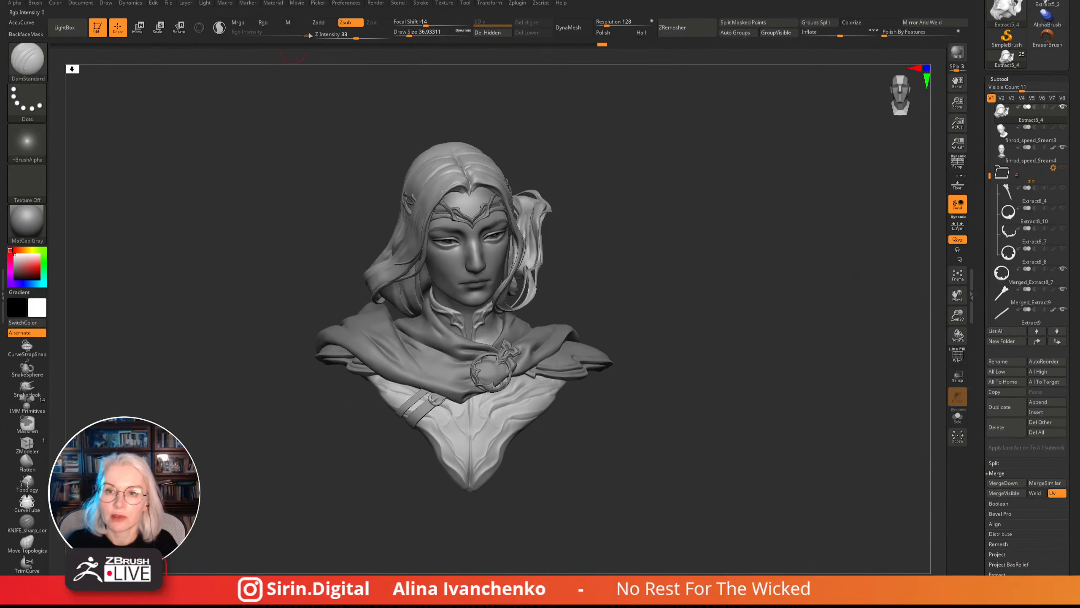
- Look through the wax, modifier and mixer settings of the MatCap Gray material
click(273, 3)
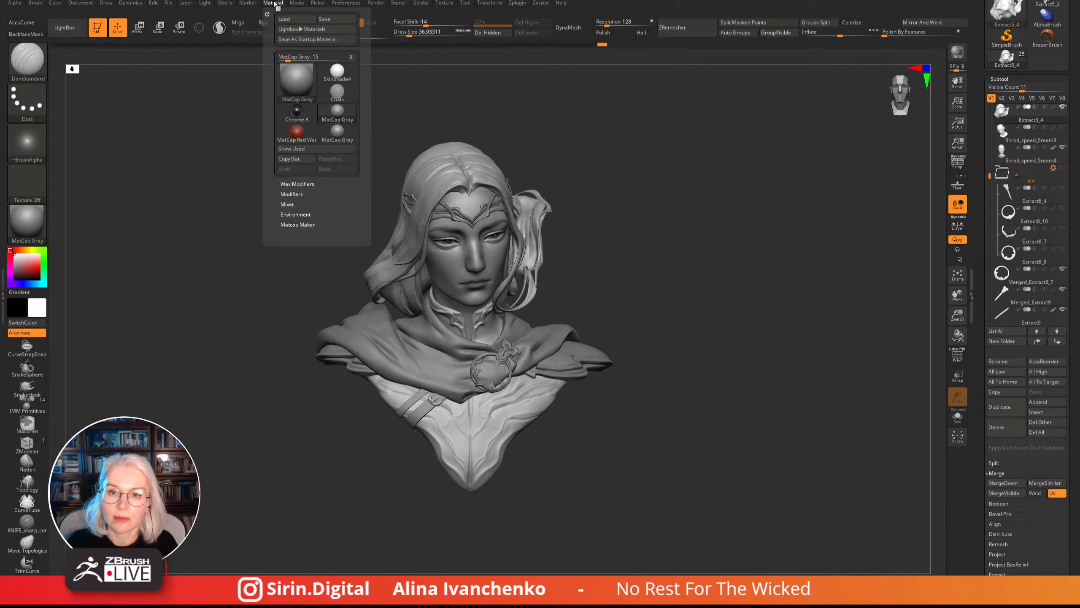
click(298, 183)
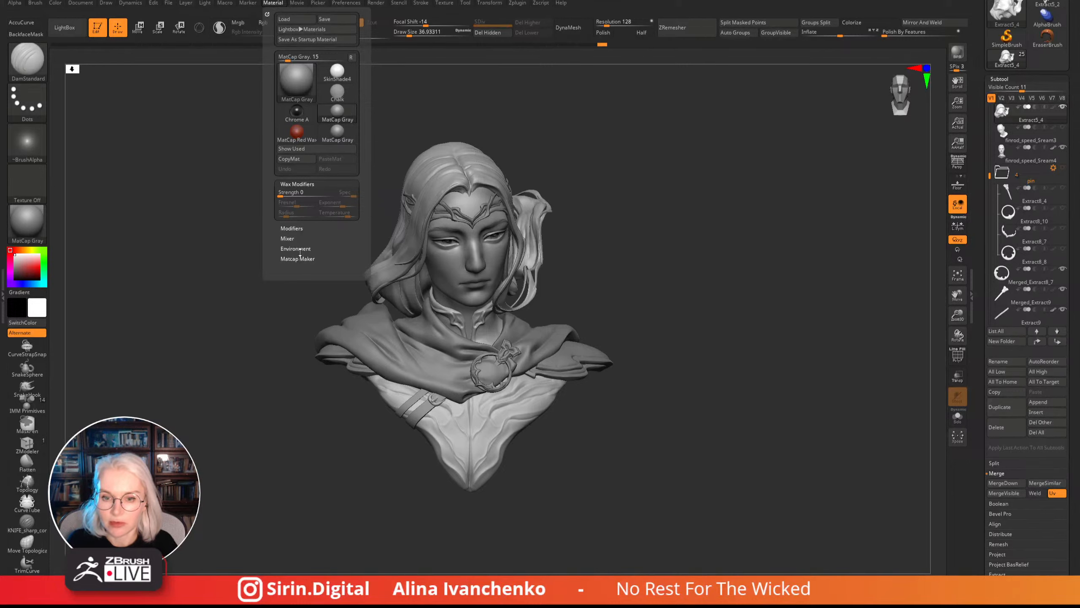
click(298, 229)
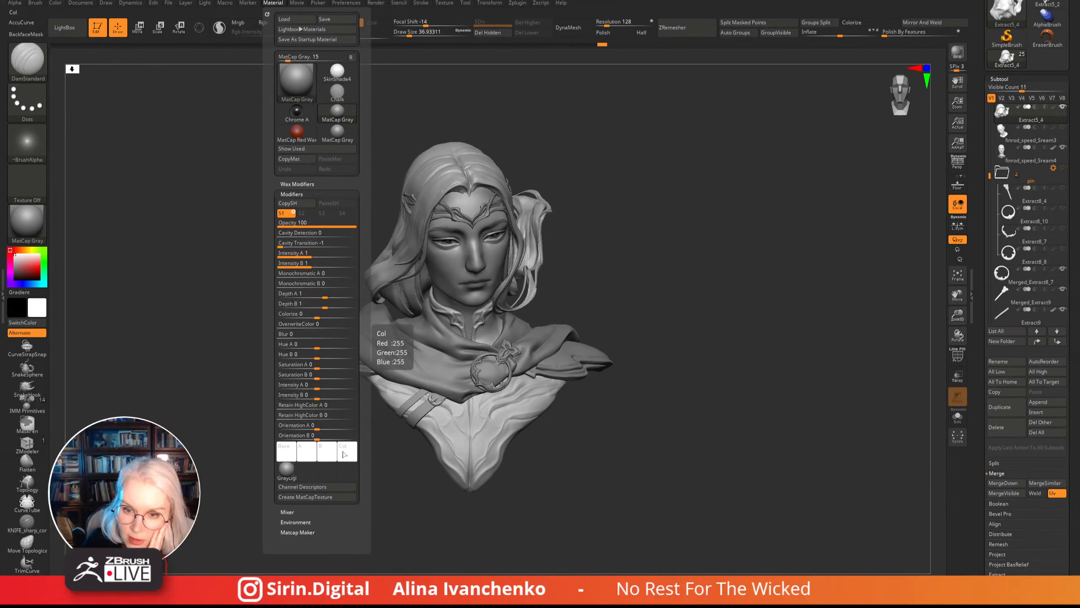
click(288, 512)
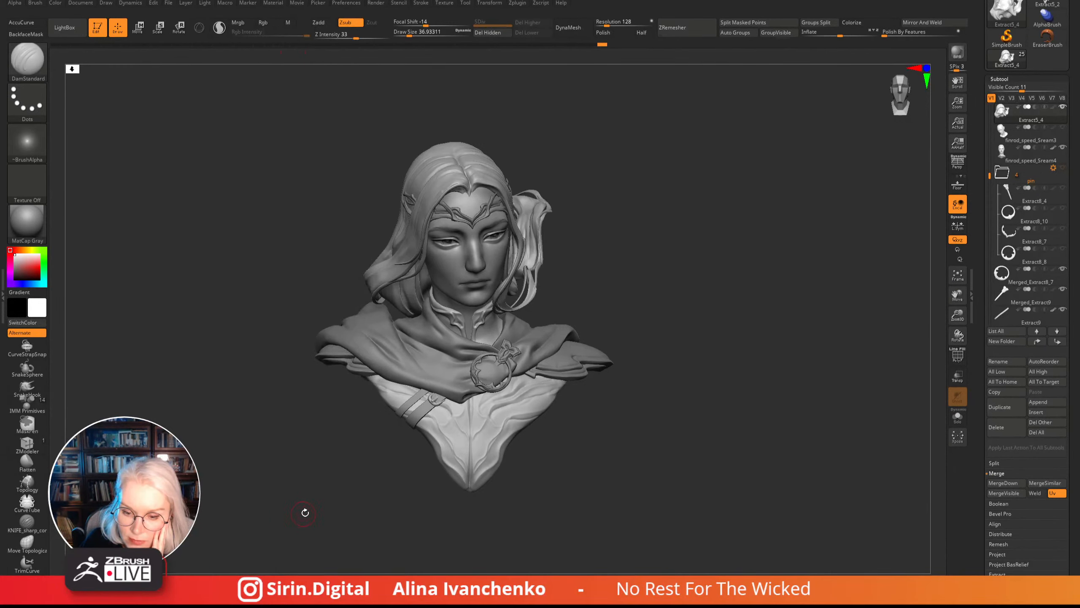
- Dock the material settings beside the canvas and set MatCap Gray's wax strength to 31
click(272, 3)
drag(266, 13, 25, 12)
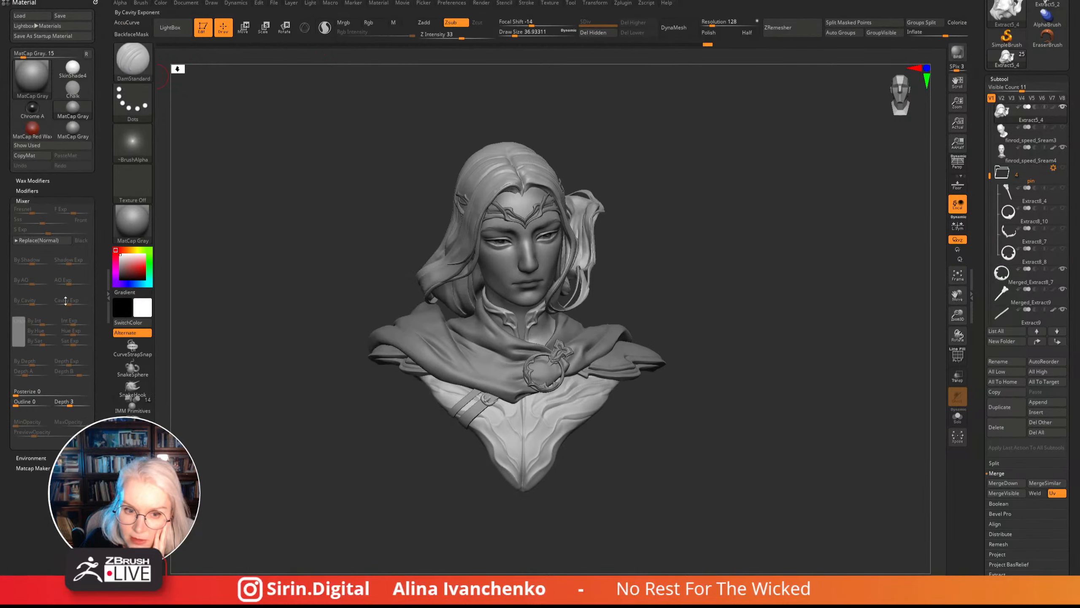
click(24, 191)
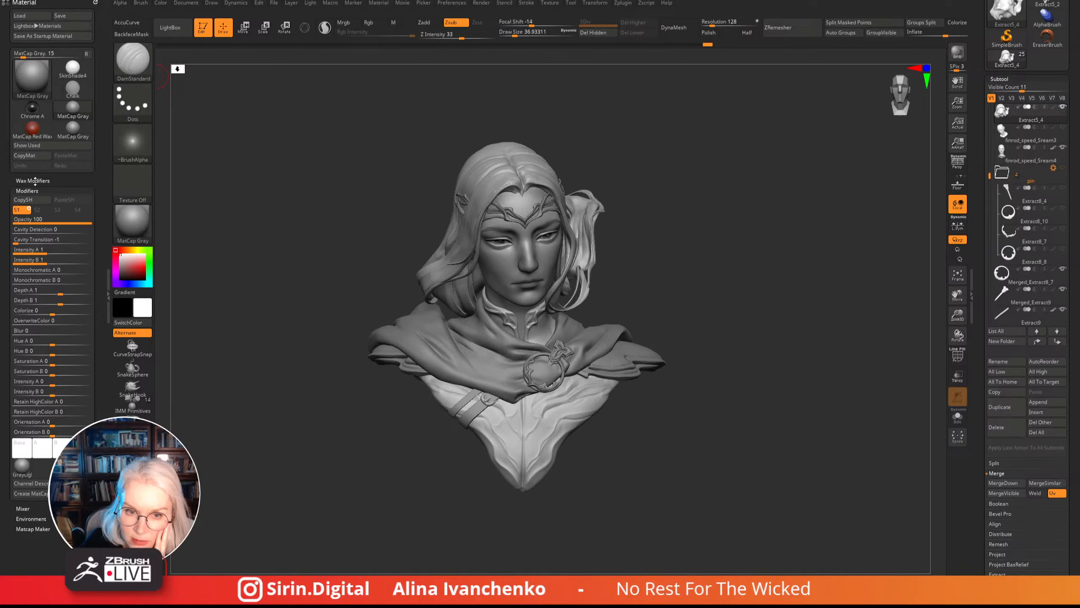
click(35, 181)
click(32, 191)
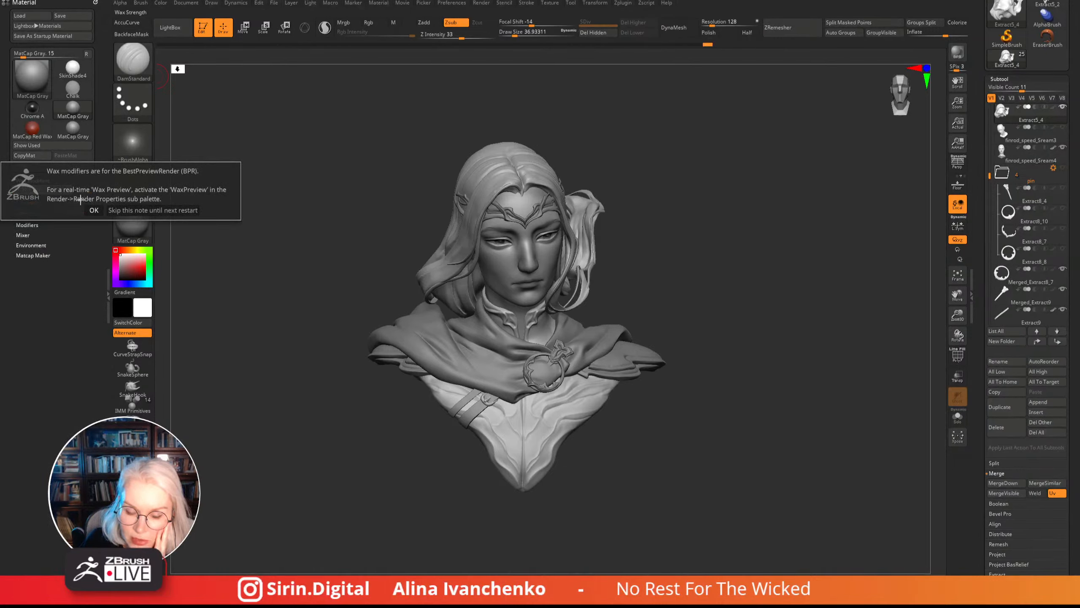
click(95, 210)
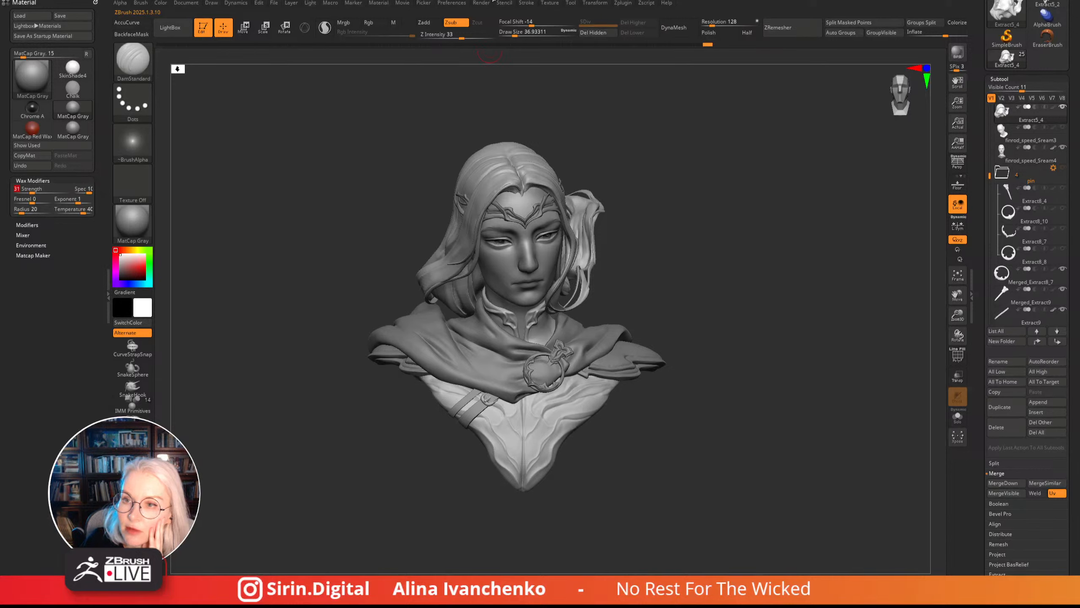
- Turn on WaxPreview in the render properties for a real-time wax preview of the bust
click(484, 3)
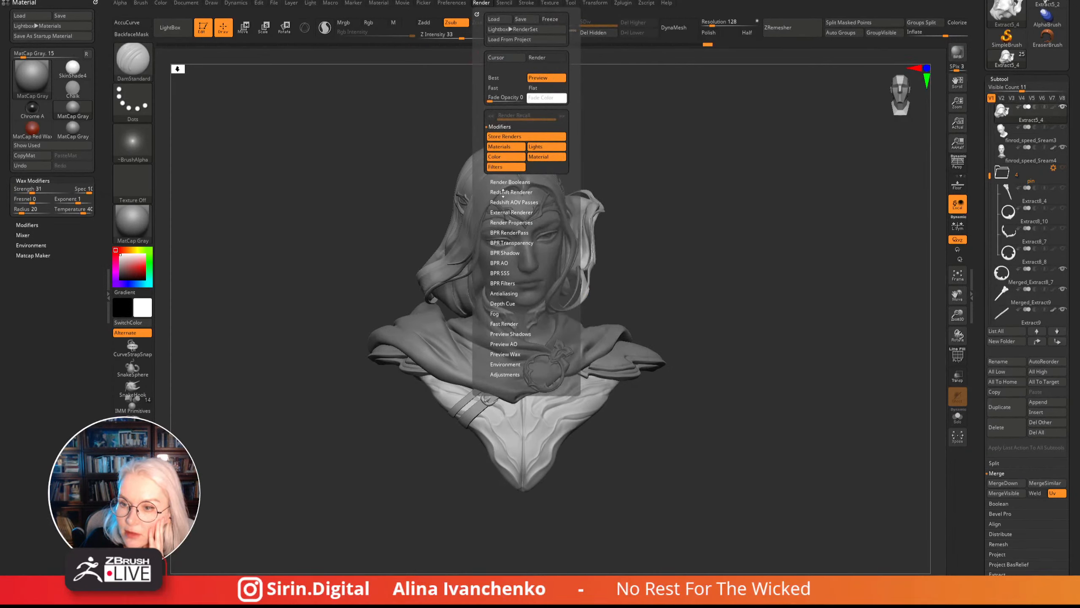
click(518, 222)
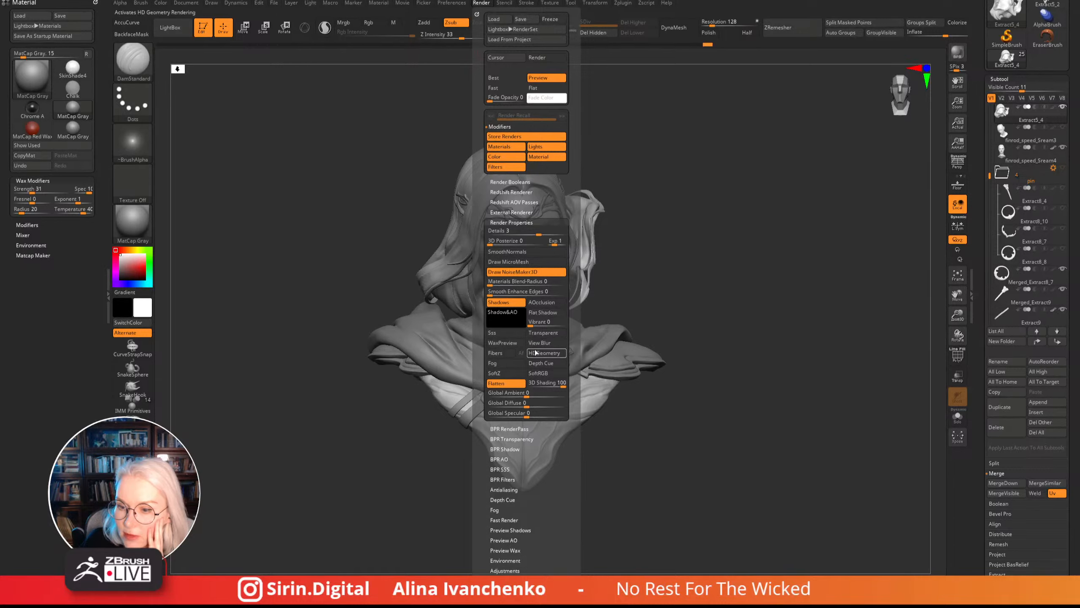
click(521, 346)
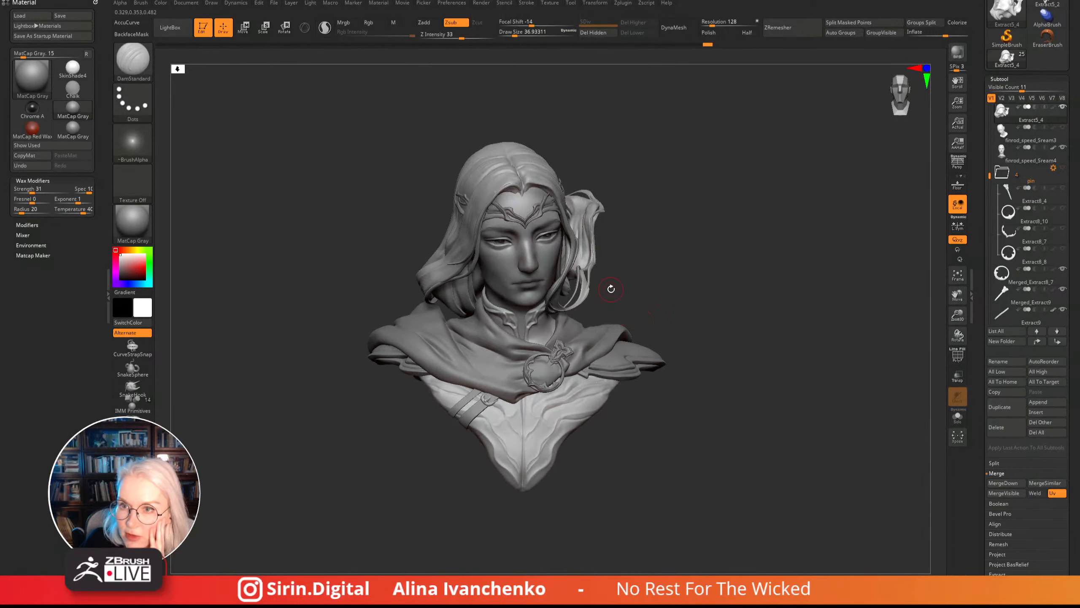
- Give MatCap Gray an outline with strength 1 and depth 100 in the material mixer
click(25, 235)
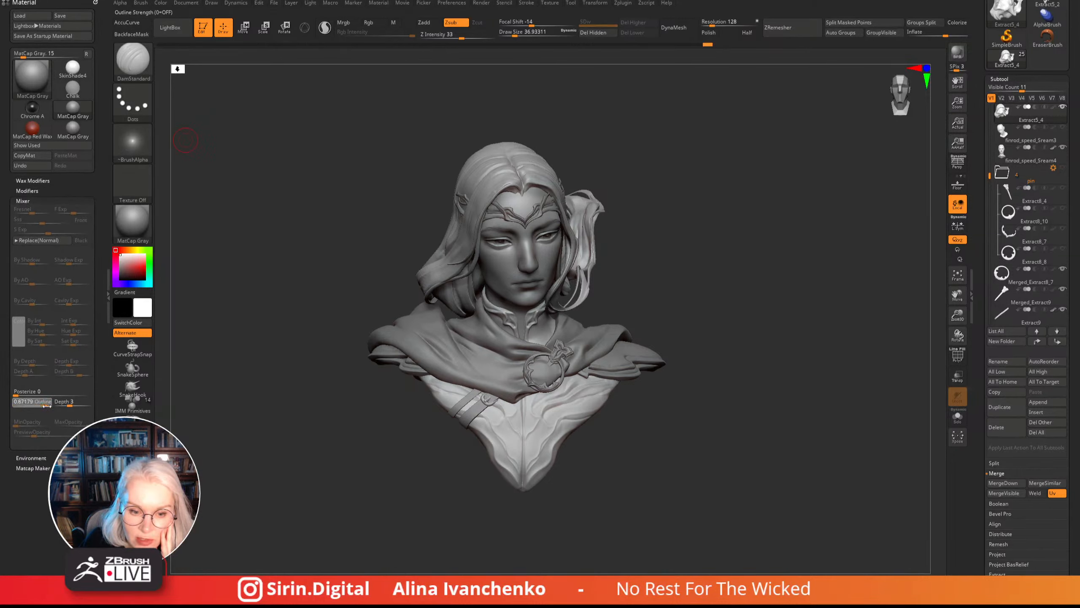
drag(25, 404, 90, 406)
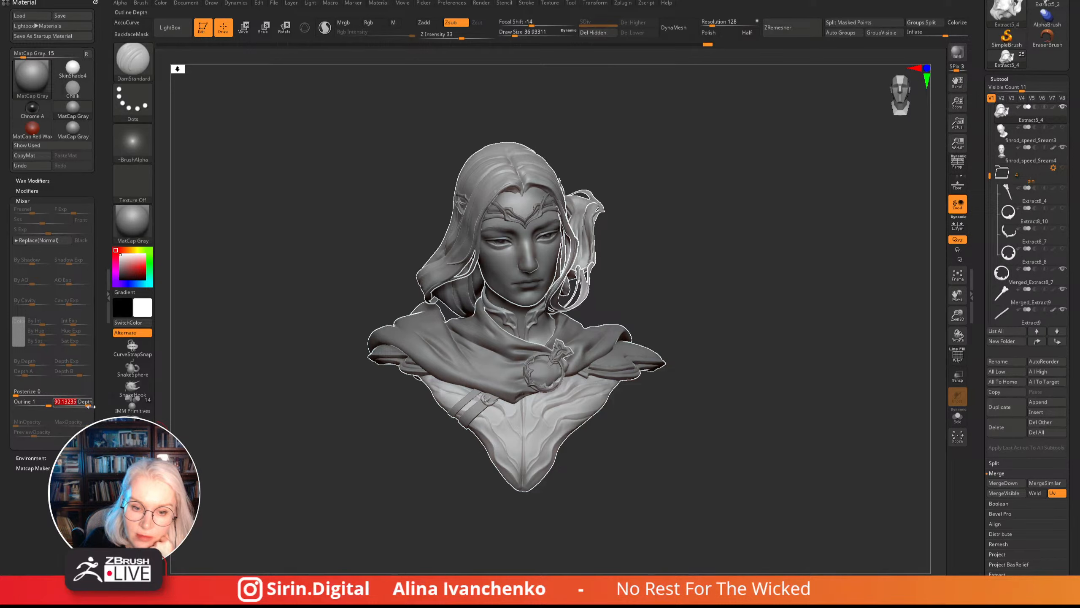
drag(89, 406, 96, 406)
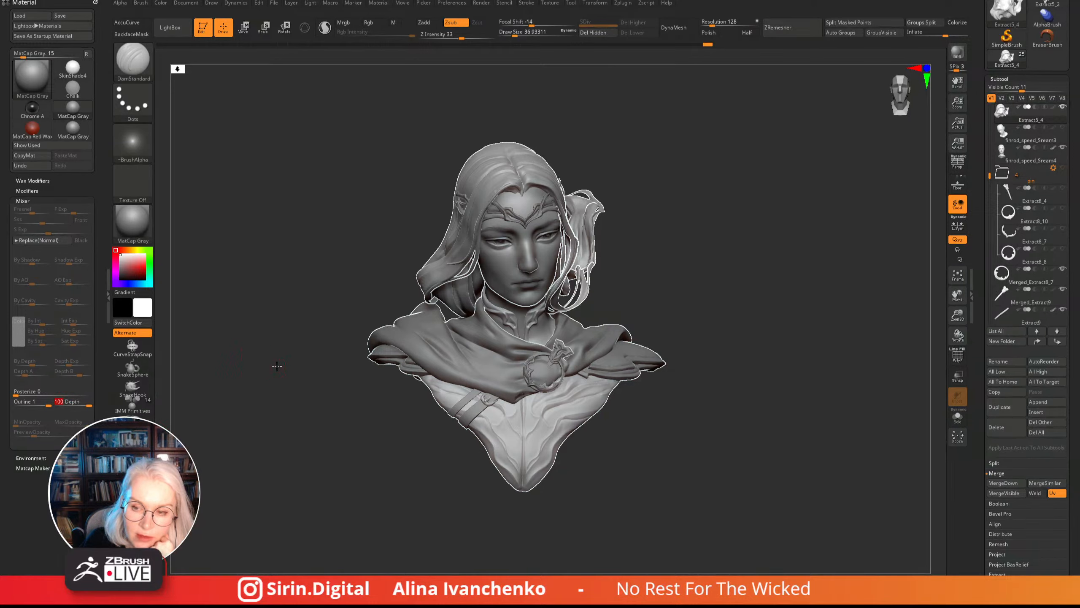
drag(276, 365, 270, 368)
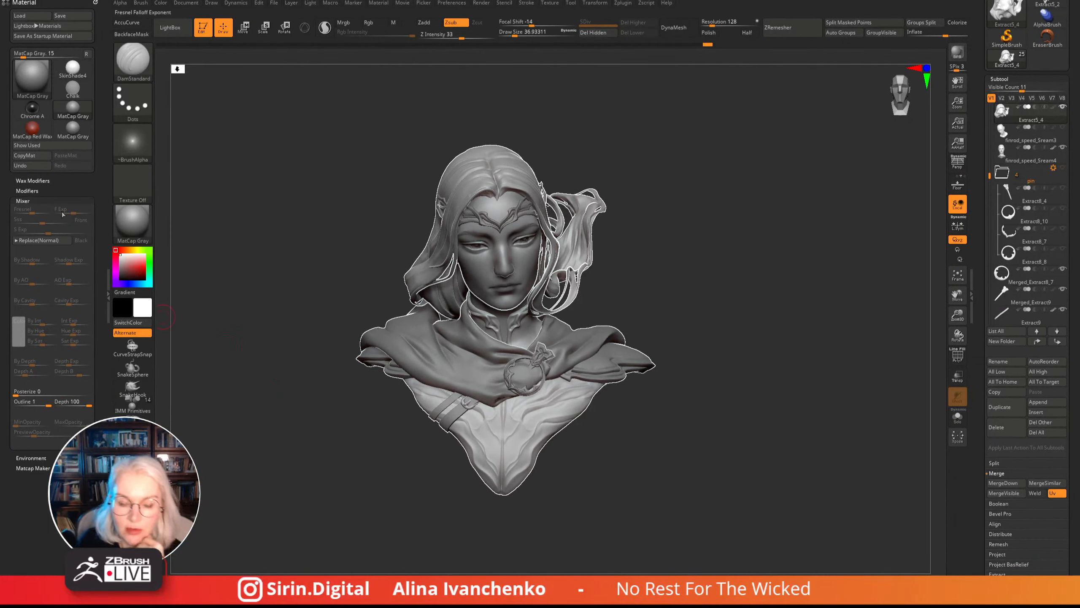
- Change the material's Col color to near-black, RGB 6, 6, 6, to darken the outline around the bust
click(26, 191)
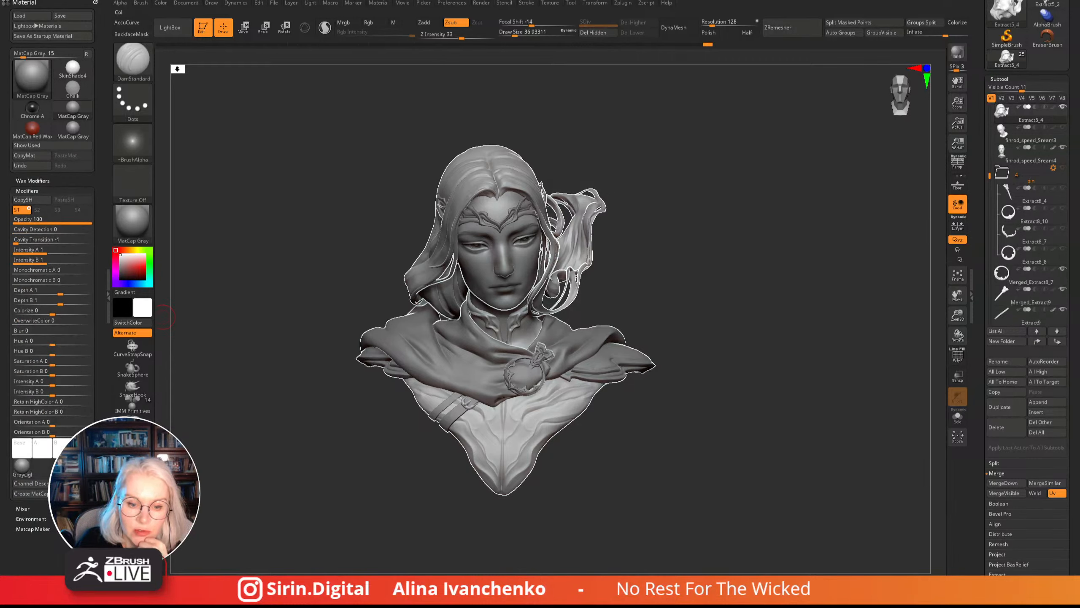
click(87, 447)
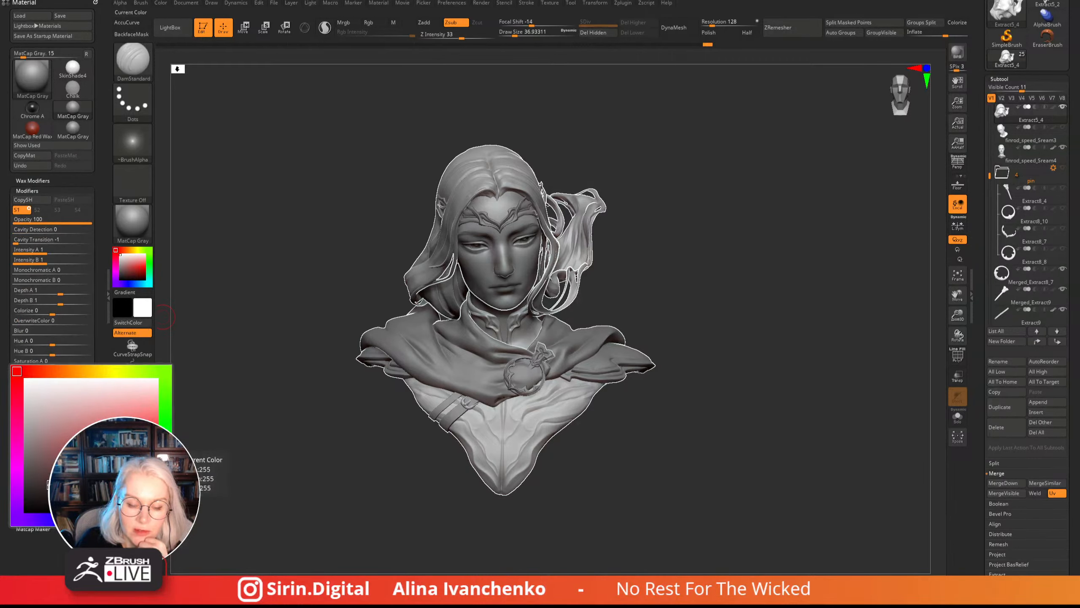
click(24, 509)
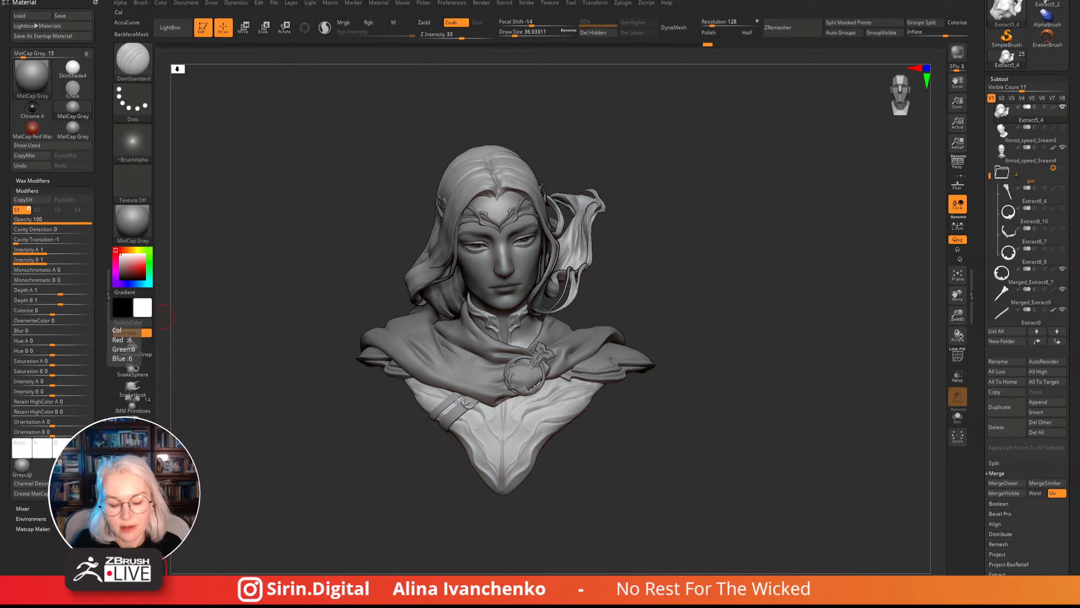
drag(301, 458, 336, 494)
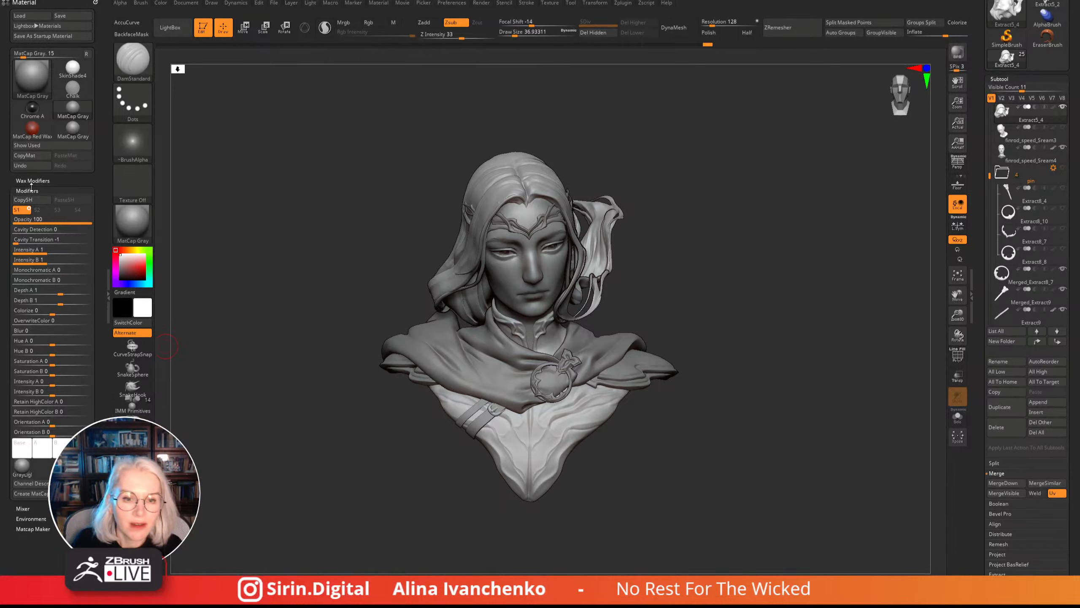
click(31, 190)
mouse_move(650, 97)
mouse_down()
mouse_move(660, 106)
mouse_move(638, 102)
mouse_up()
- Dock the render settings, set BPR shadows to GStrength about 0.75, 33 rays and angle about 21.4, and render the bust with BPR
click(595, 3)
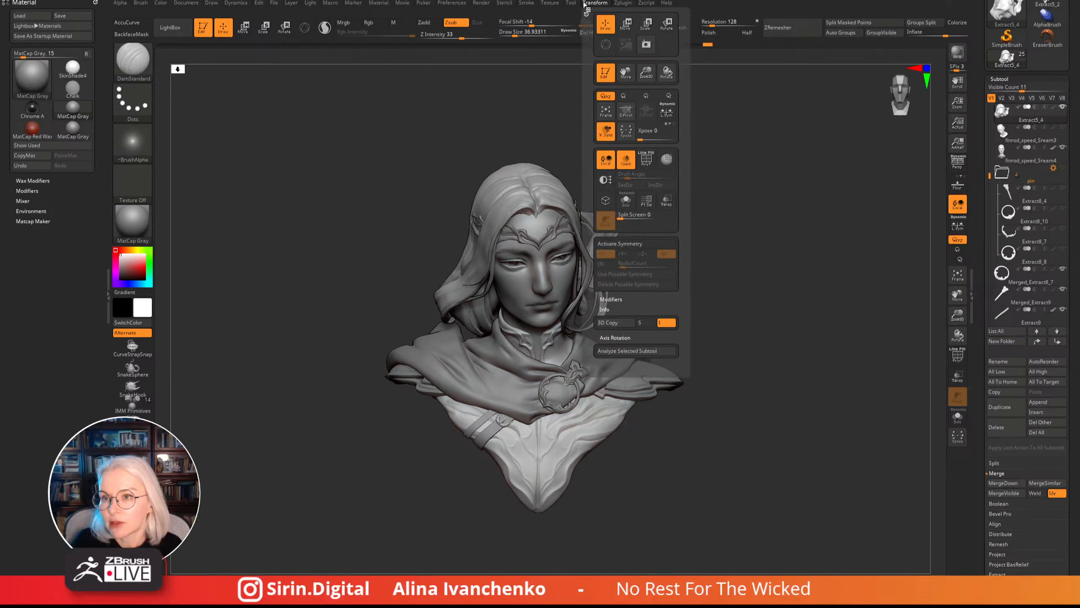
click(478, 14)
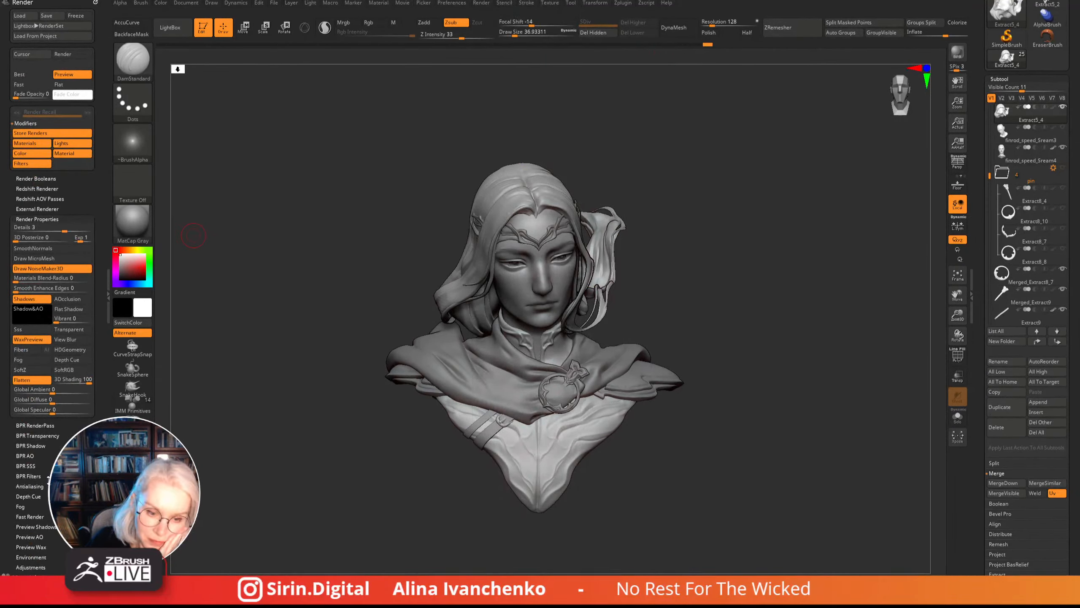
click(44, 445)
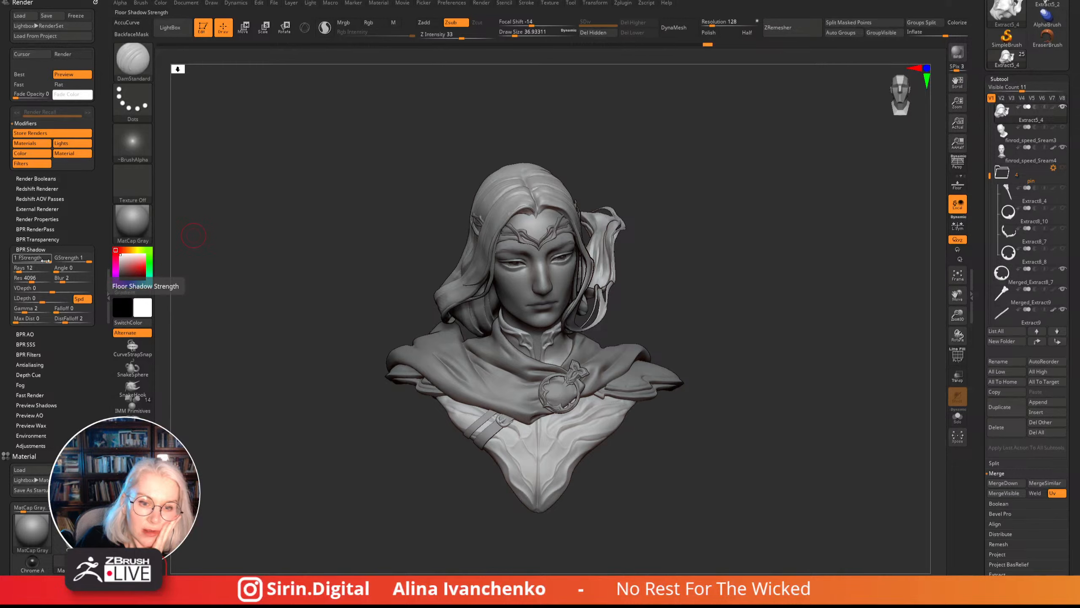
drag(87, 258, 64, 270)
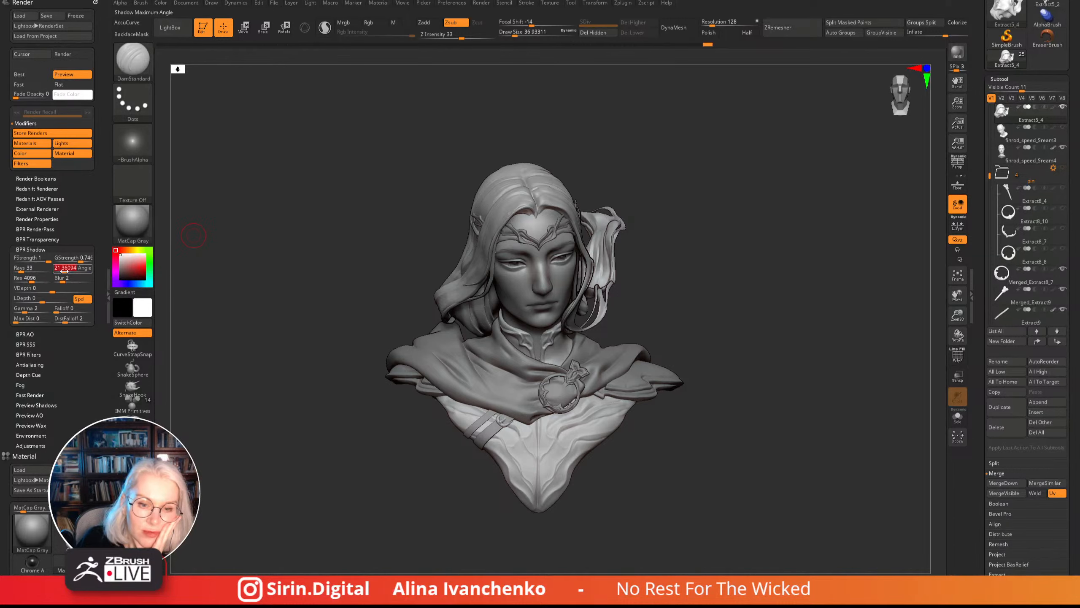
click(963, 60)
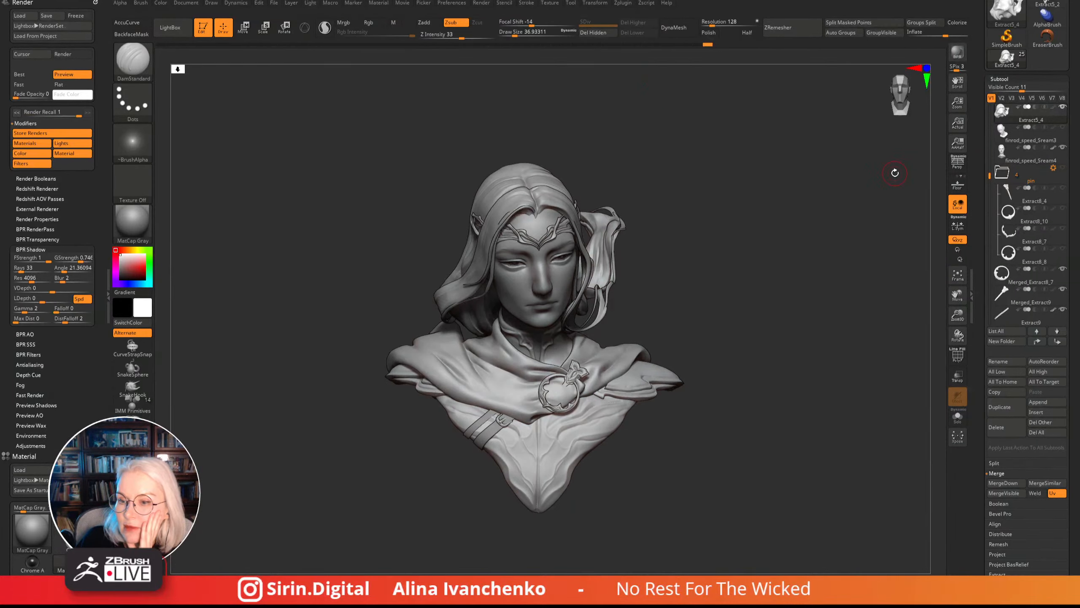
mouse_move(810, 205)
mouse_down()
mouse_move(808, 188)
mouse_move(776, 183)
mouse_up()
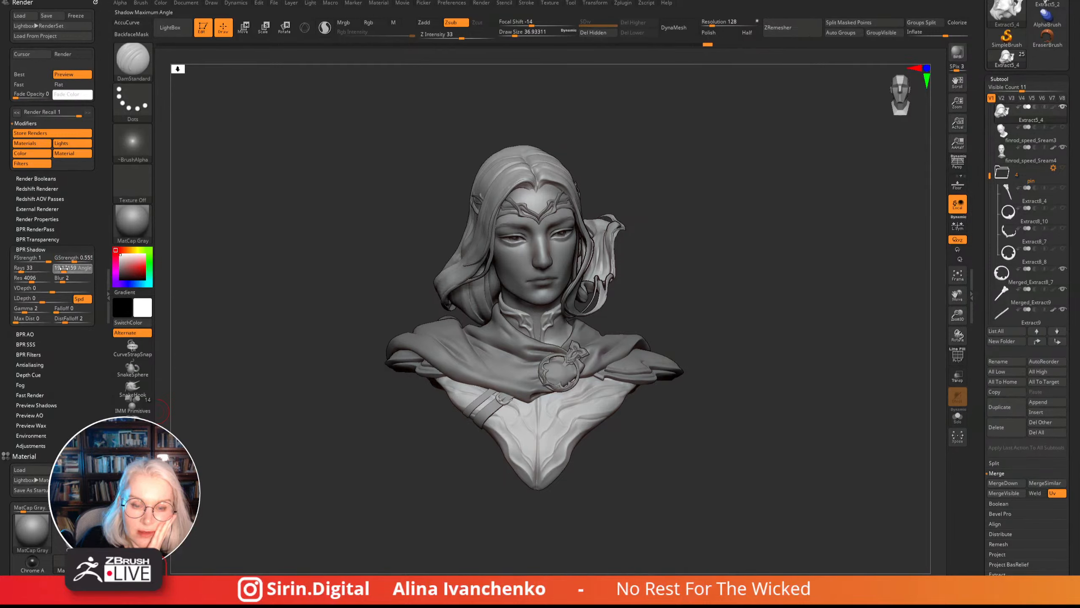
- Set the BPR shadow rays to 29 and angle to about 4.79, and render the bust with BPR from a front view
click(957, 53)
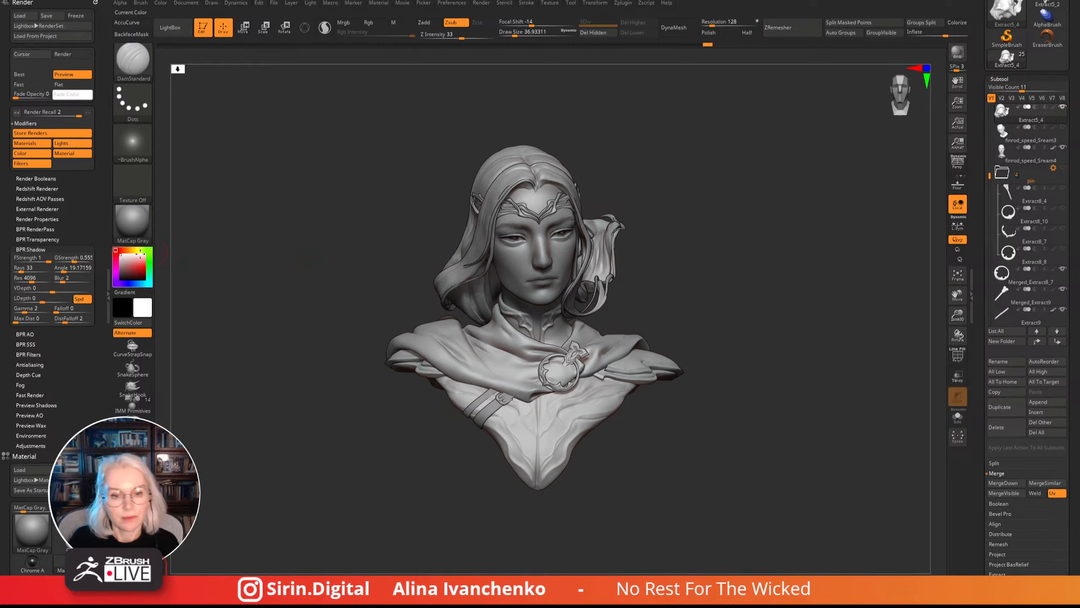
drag(22, 270, 20, 271)
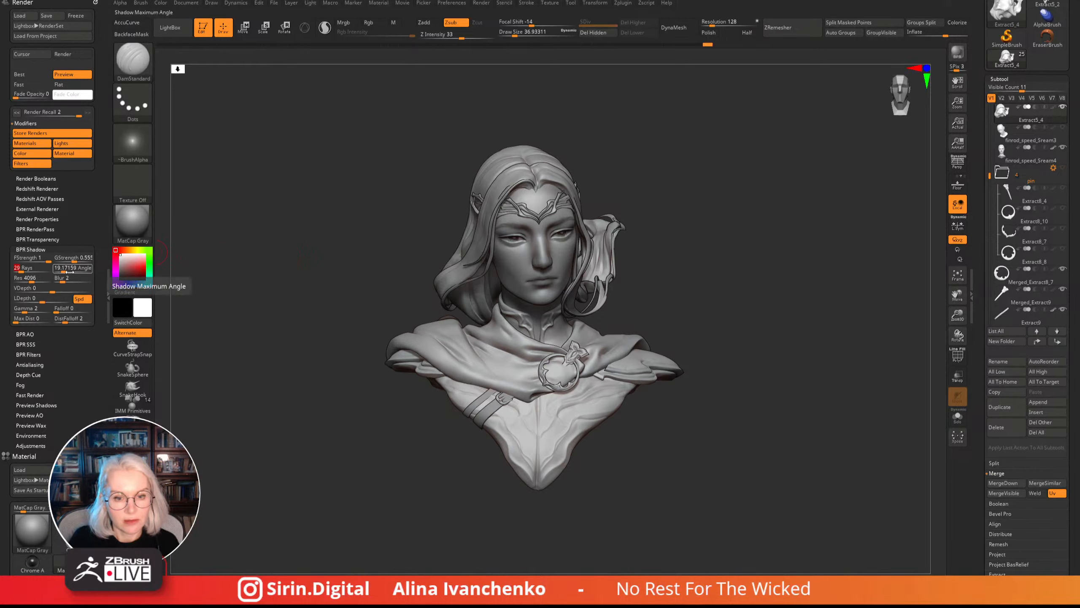
drag(63, 271, 60, 271)
key(shift+r)
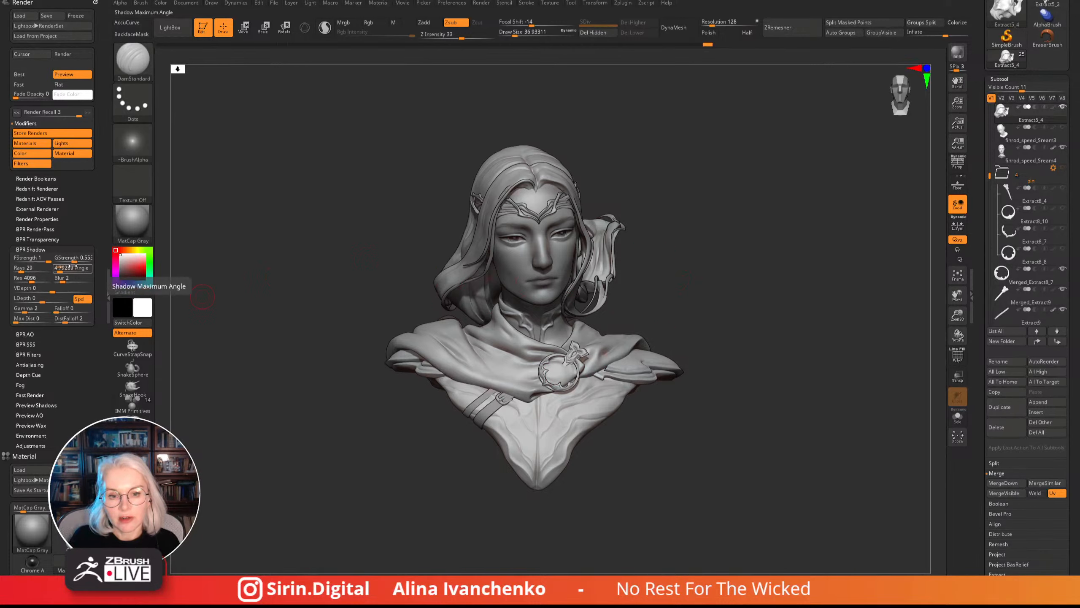
drag(702, 292, 687, 320)
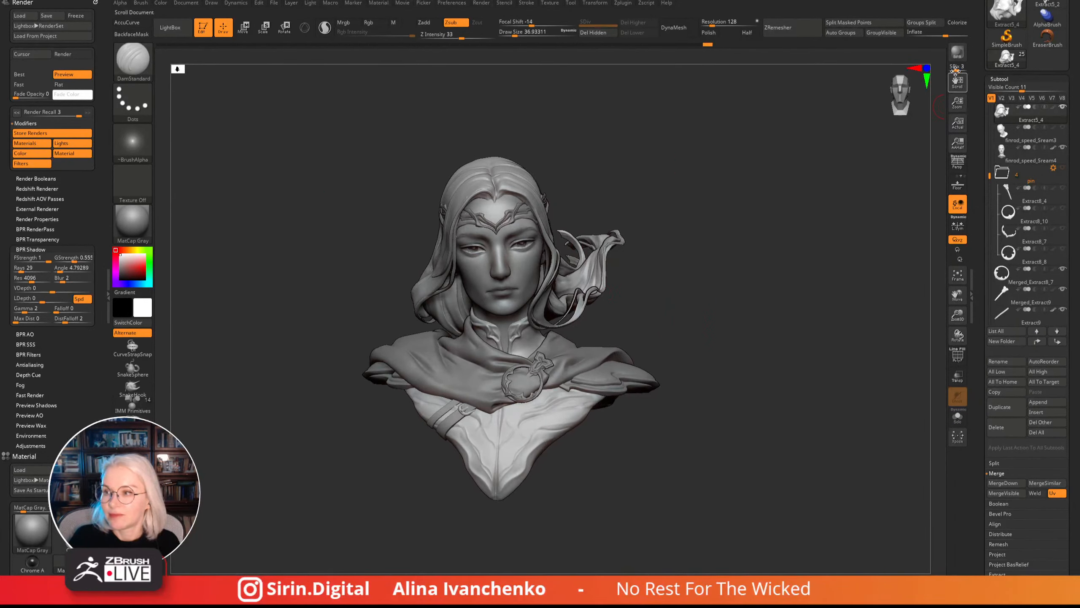
click(957, 52)
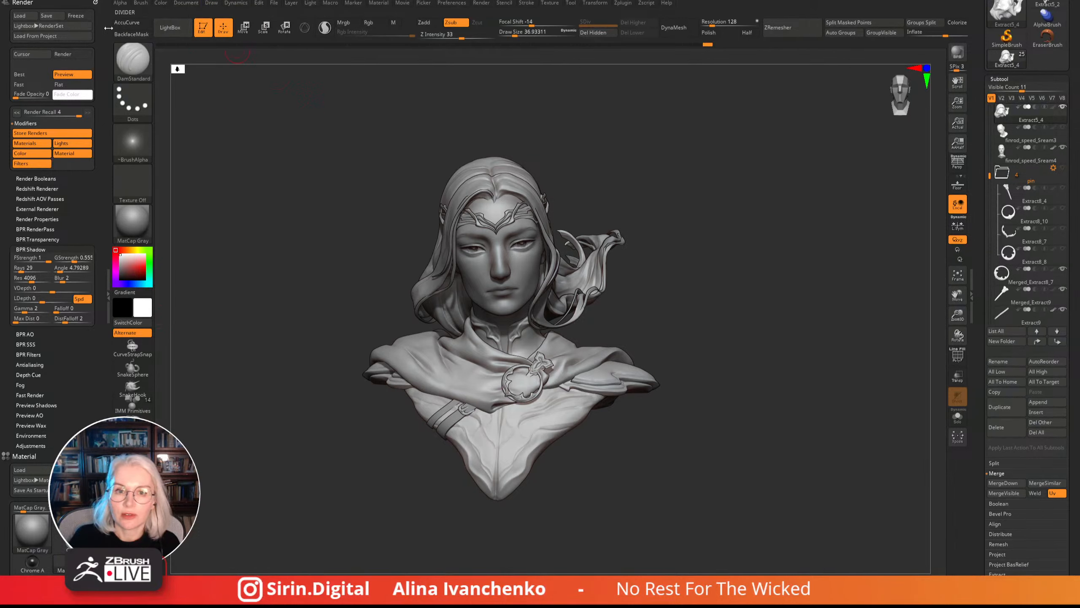
- Undock the render settings, move the light near the top centre of its preview sphere, and test it with BPR renders
click(95, 2)
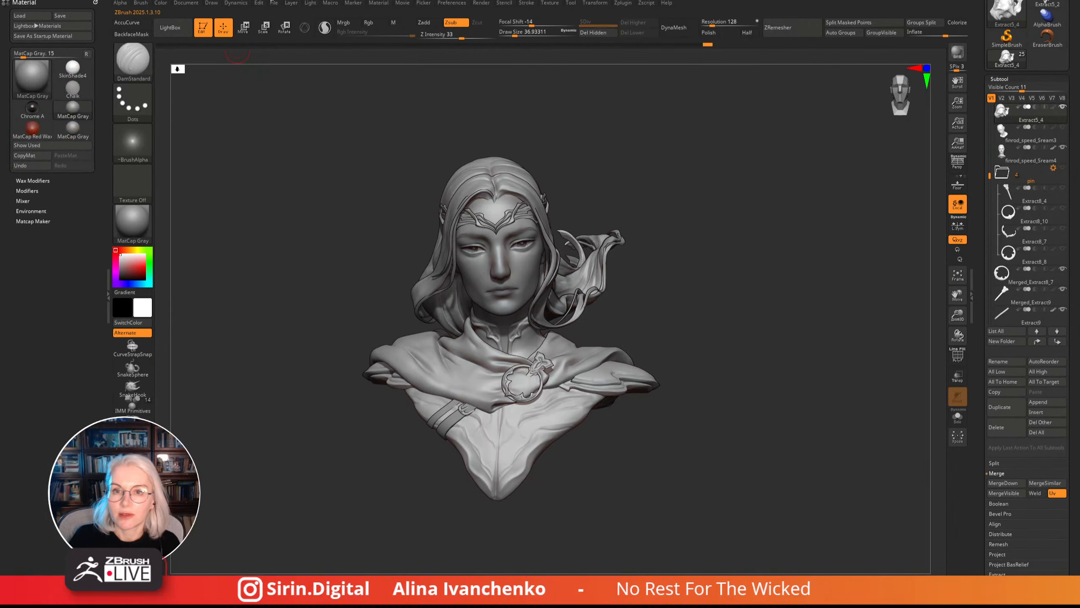
click(310, 3)
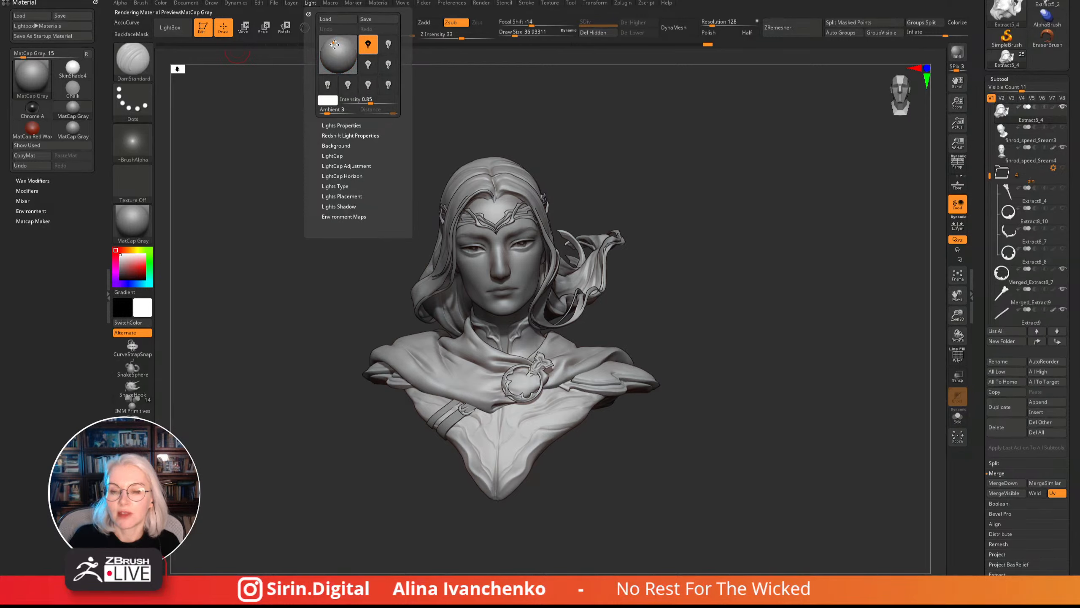
click(957, 51)
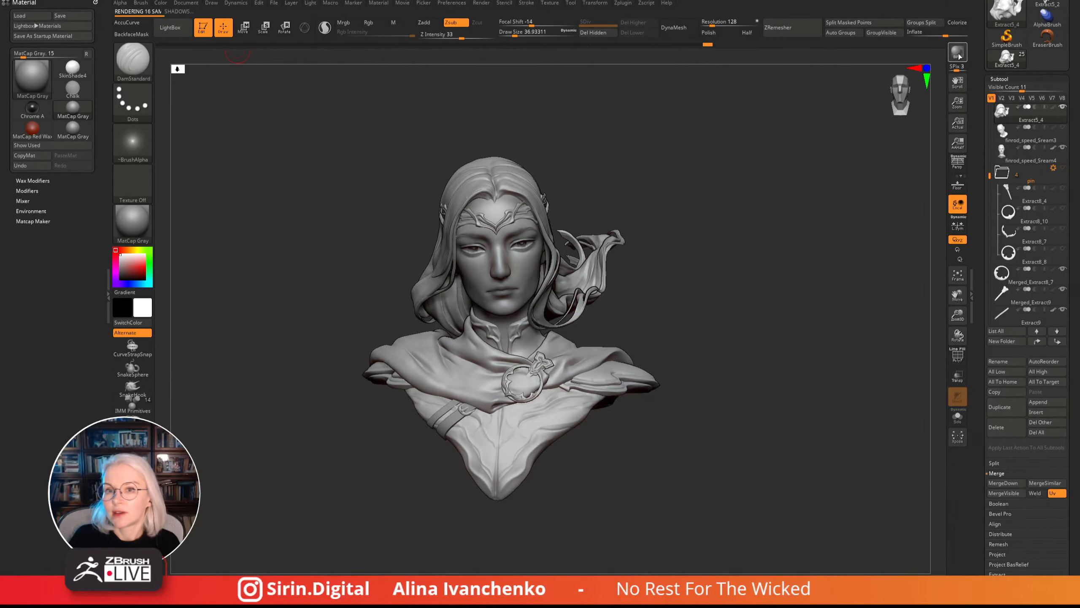
click(712, 317)
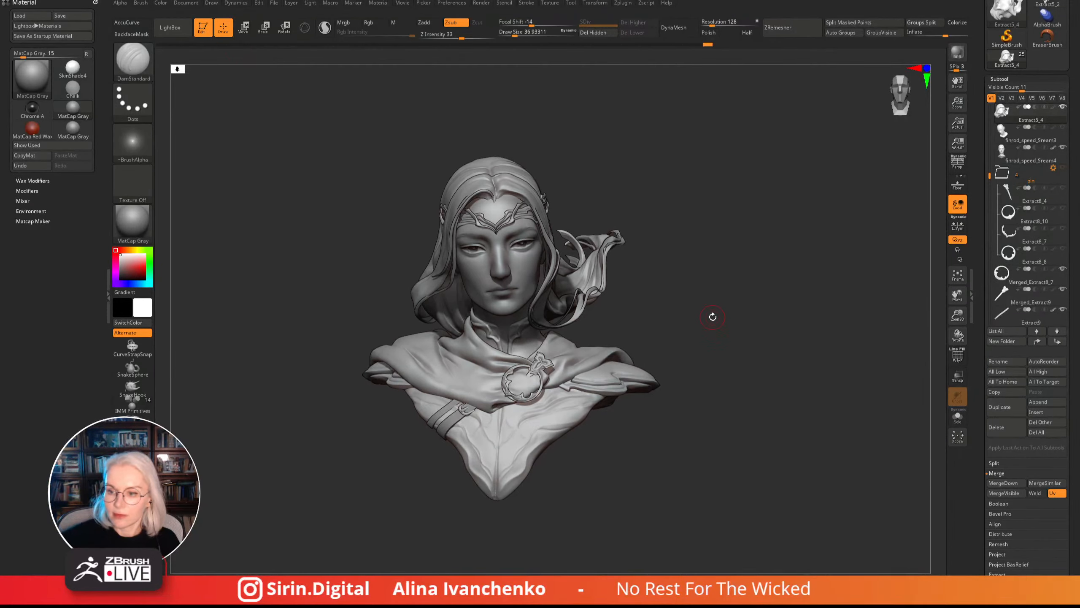
click(310, 3)
click(337, 41)
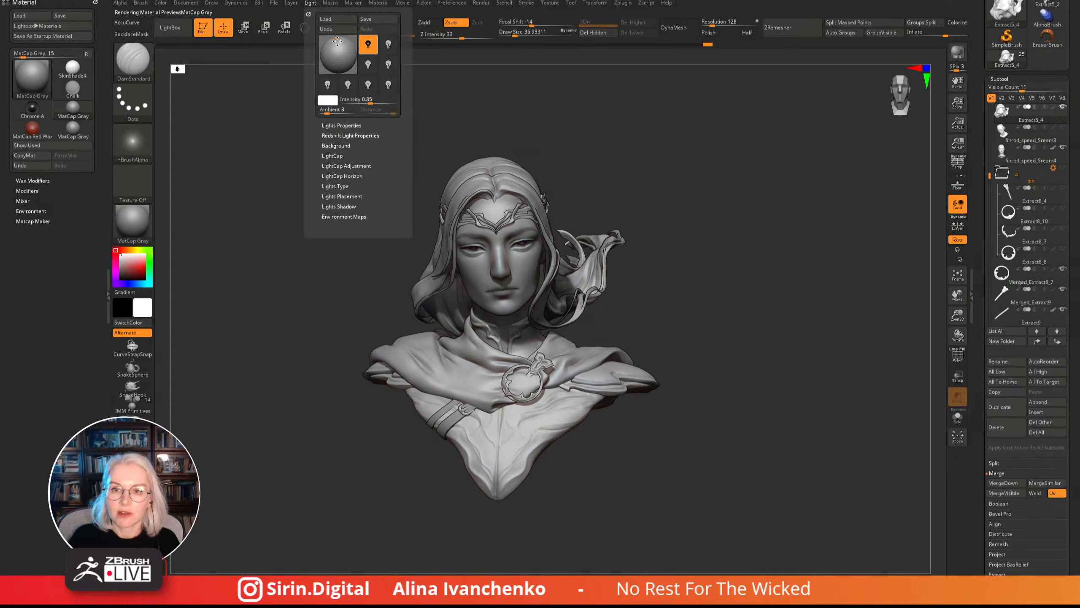
click(475, 65)
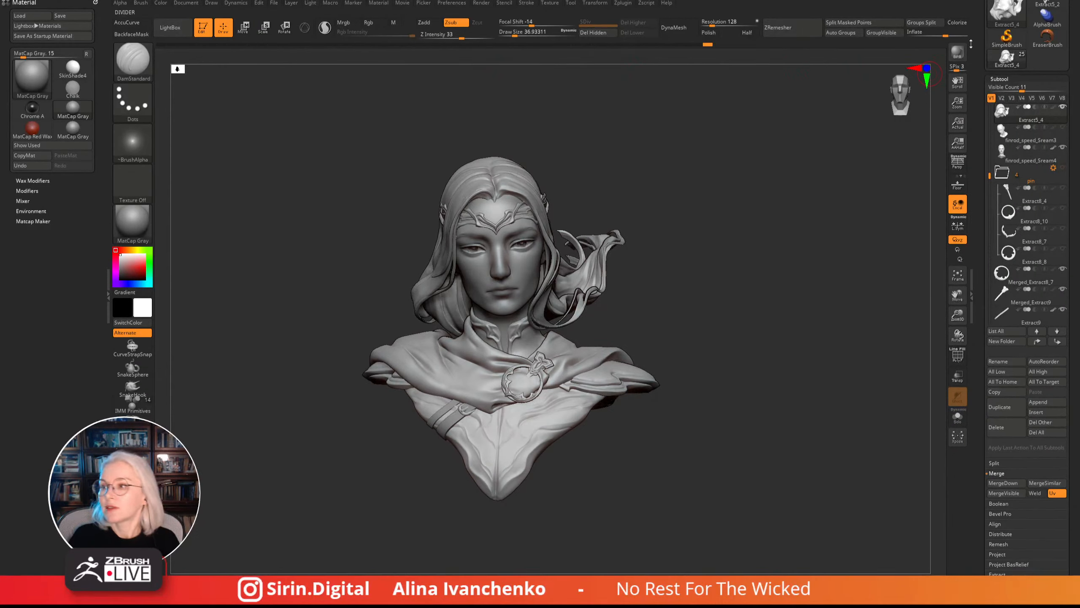
click(958, 51)
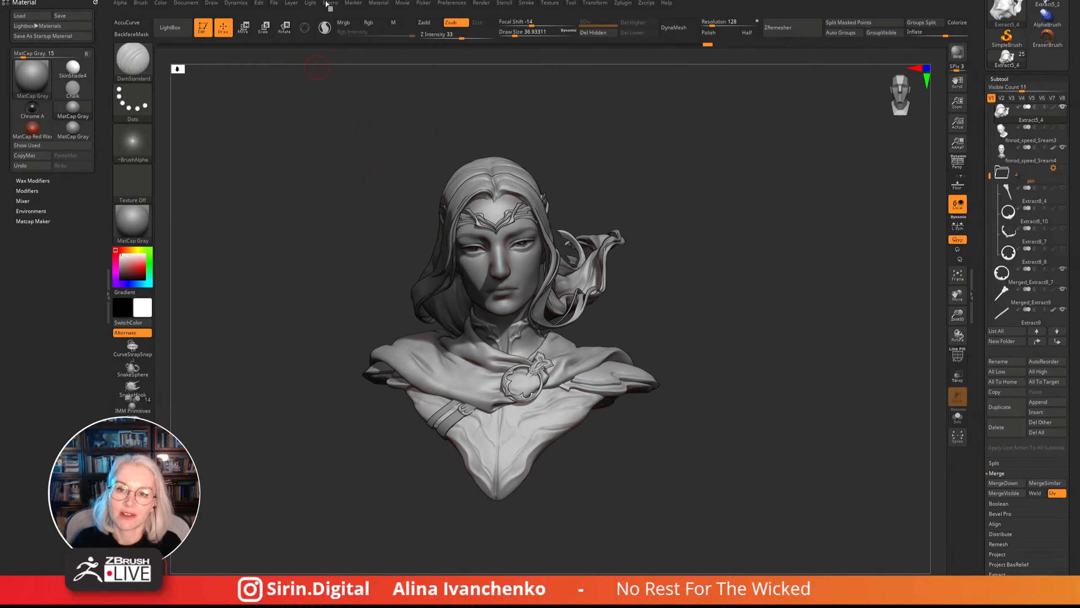
- Try the light slightly to either side of the preview sphere's top centre, rendering the bust with BPR for each placement
click(310, 3)
click(340, 42)
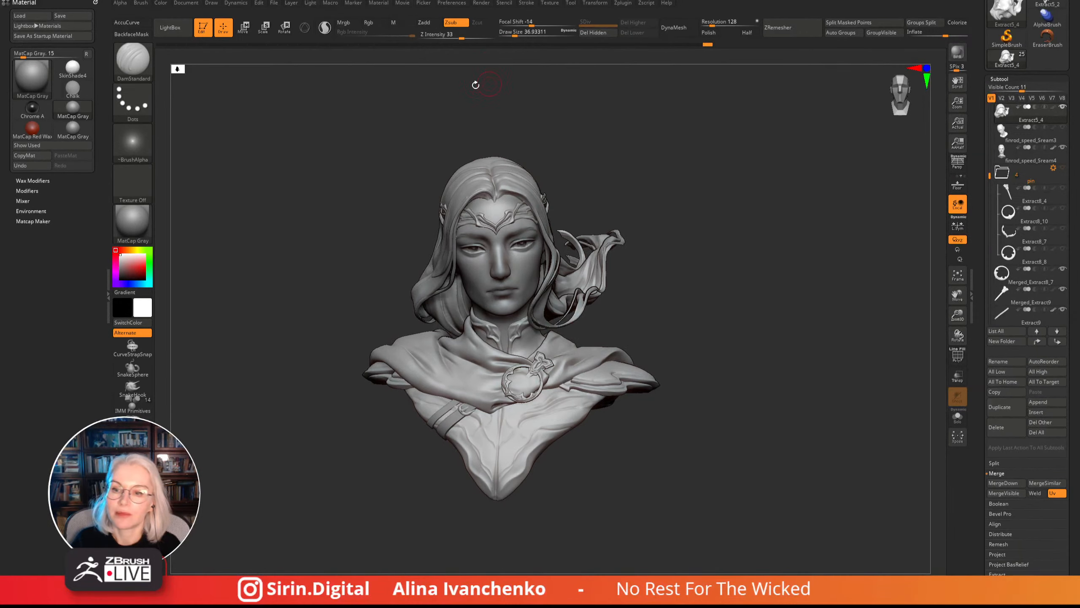
click(959, 52)
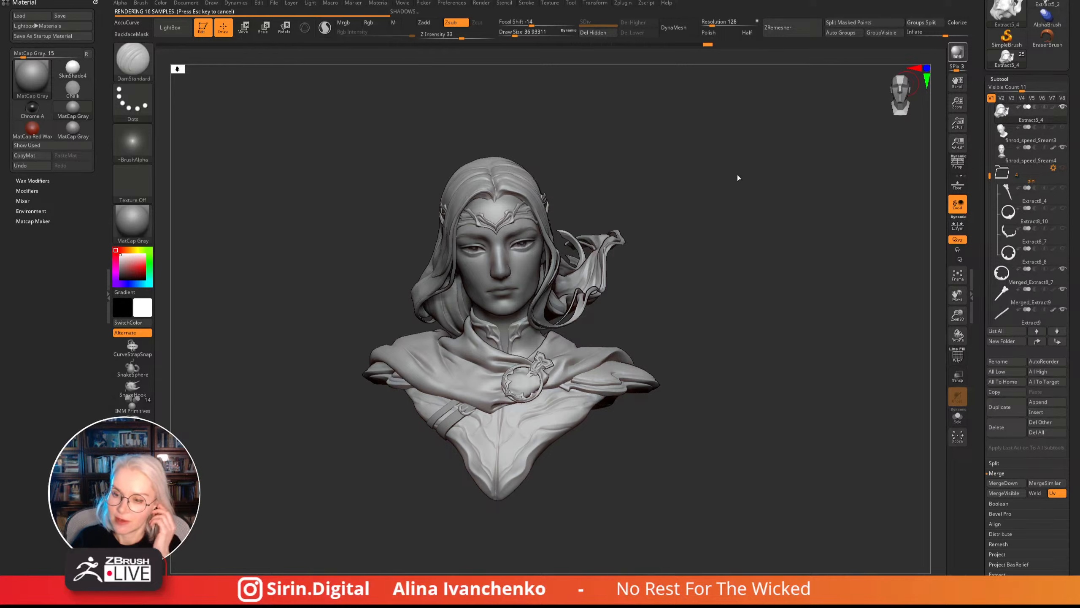
click(737, 174)
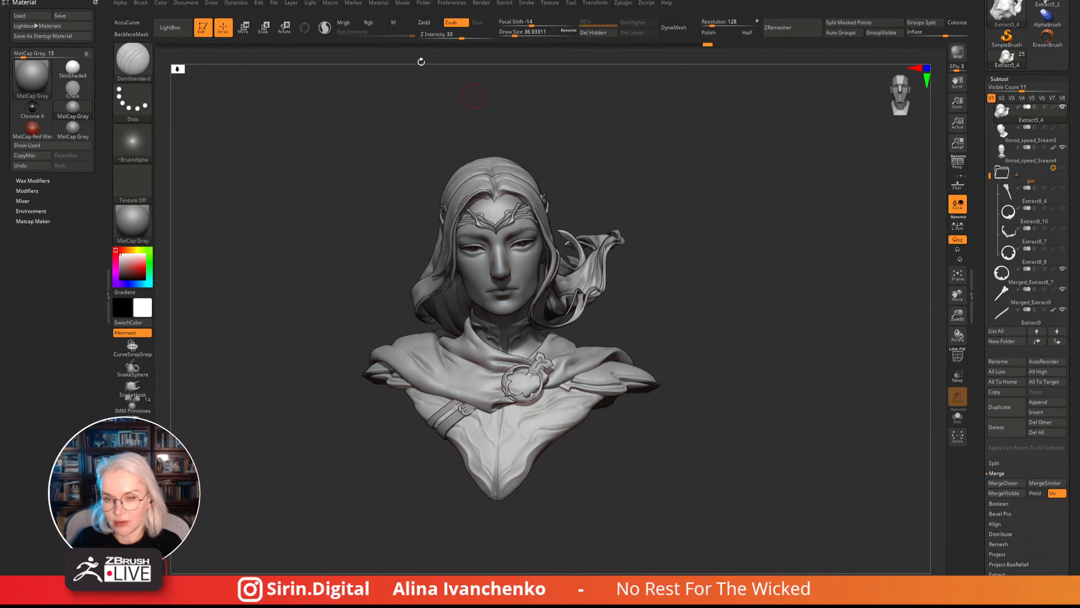
click(310, 3)
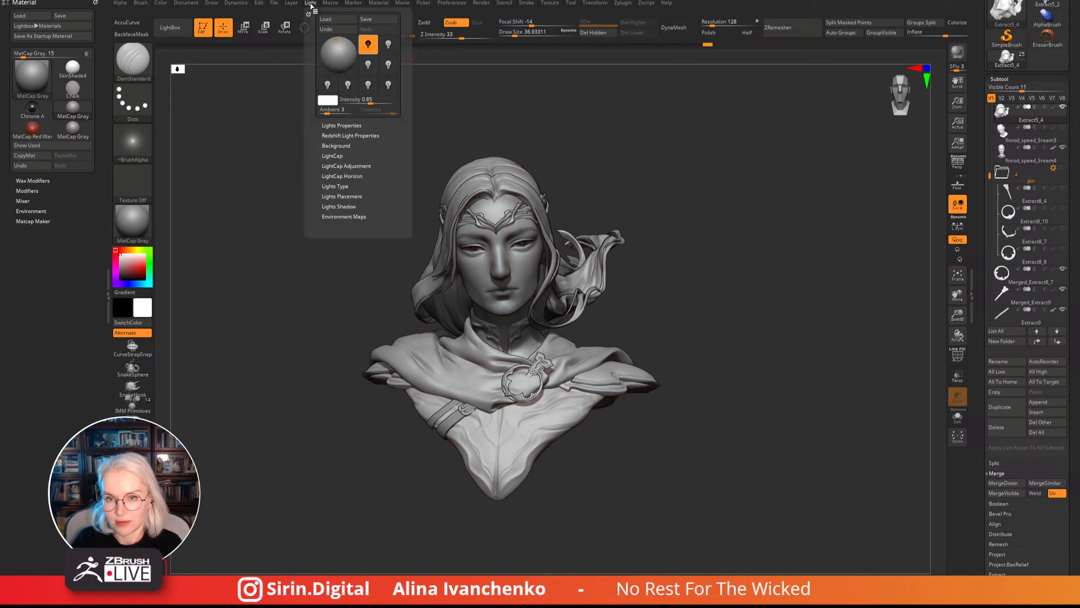
click(334, 41)
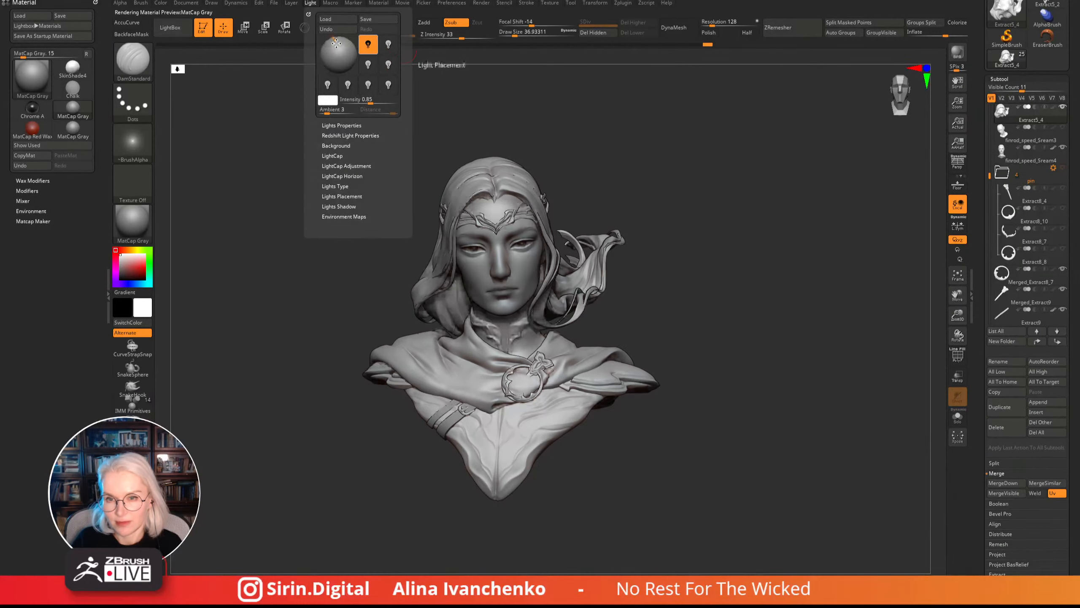
click(958, 52)
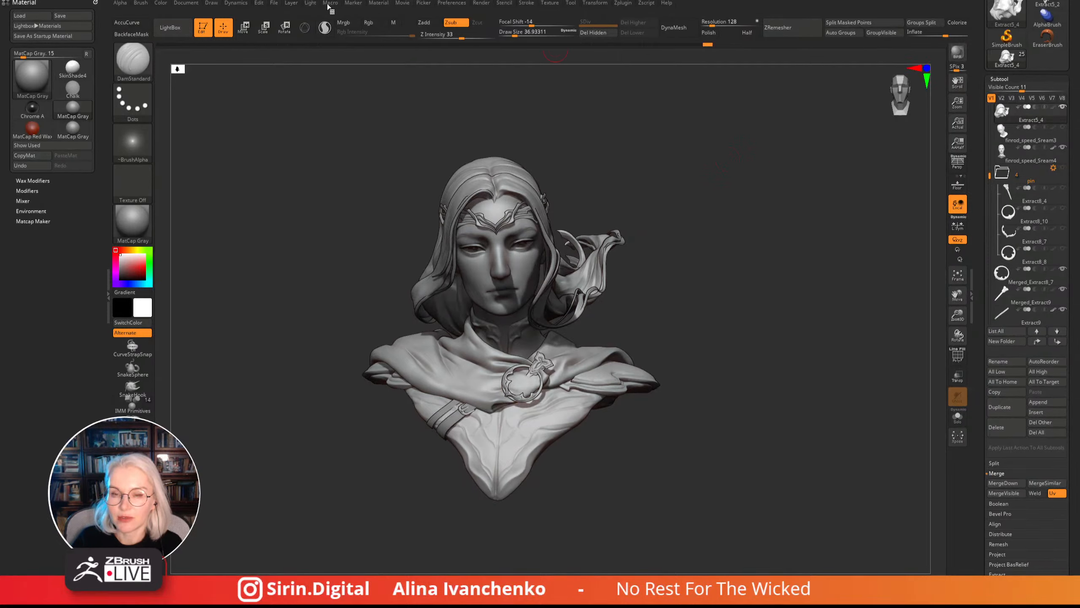
- Lower the light to just above the preview sphere's centre and render the bust with BPR from front and three-quarter views
click(308, 3)
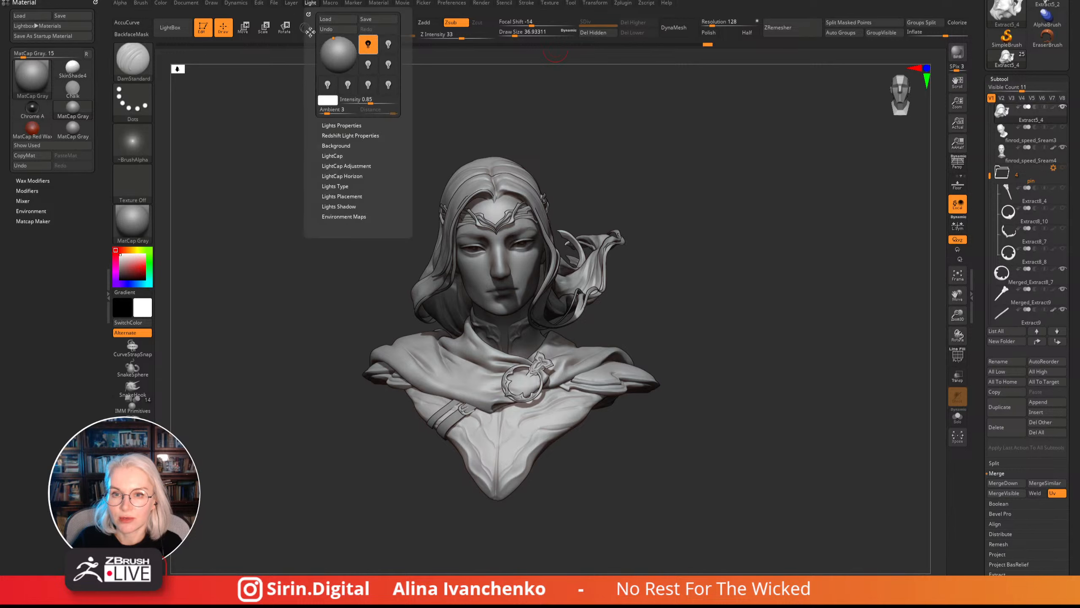
click(336, 45)
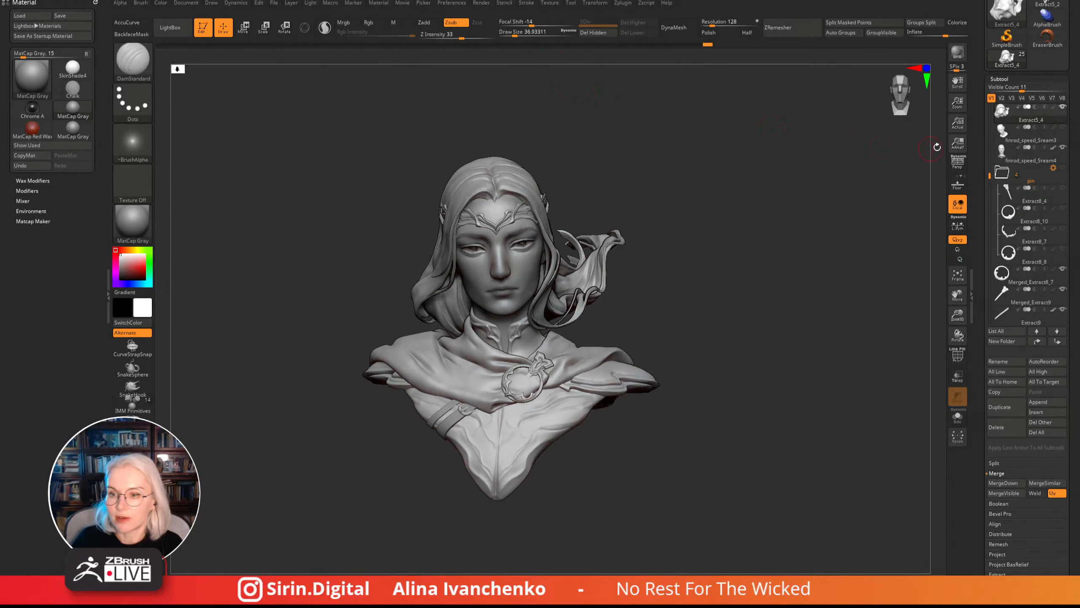
click(957, 52)
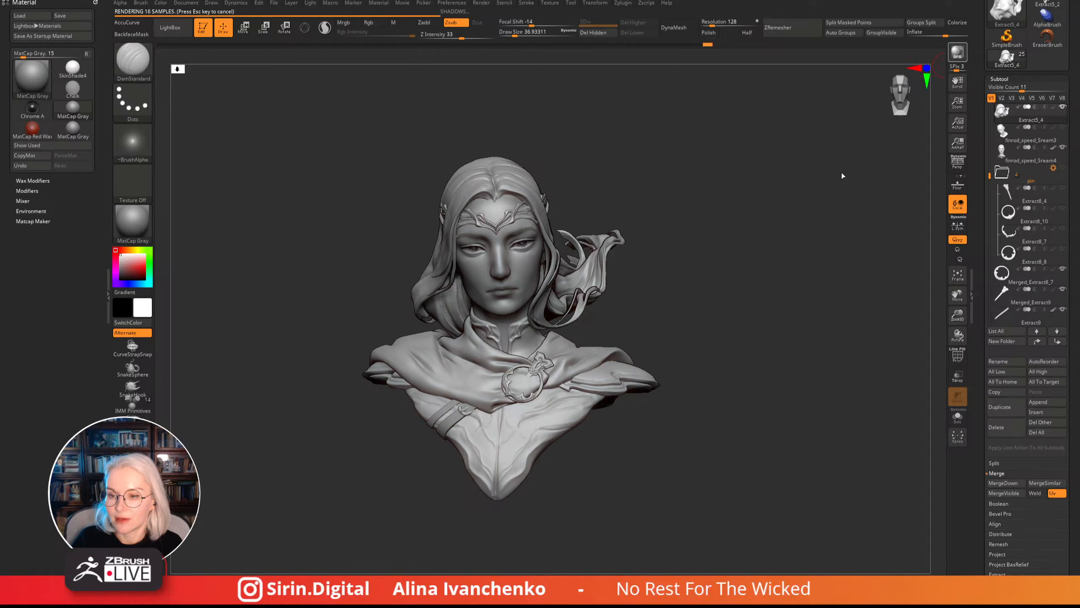
drag(842, 172, 842, 172)
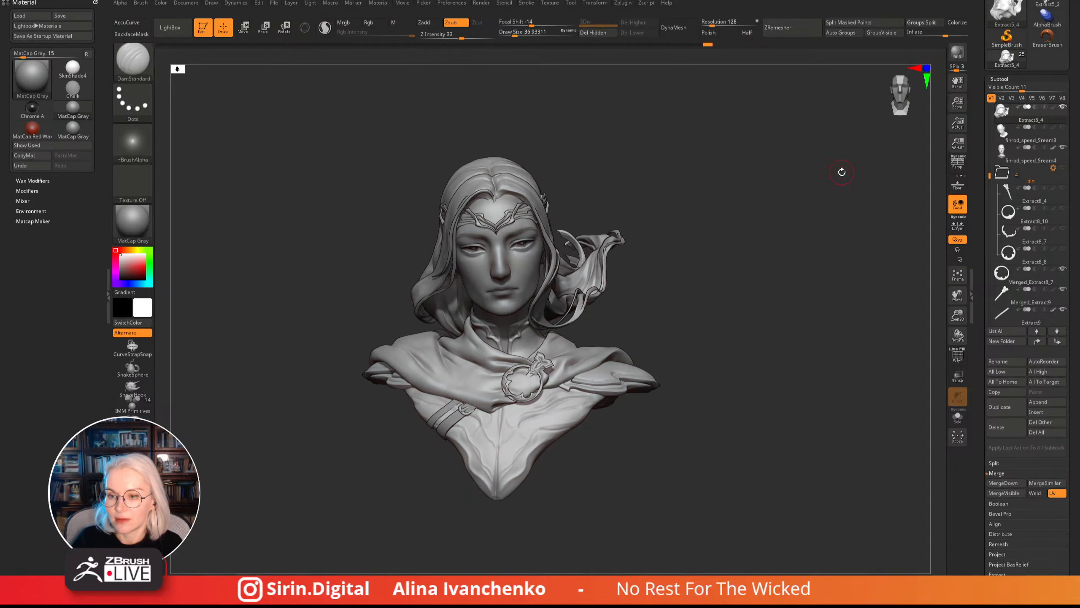
drag(784, 203, 770, 204)
drag(841, 128, 827, 129)
click(958, 52)
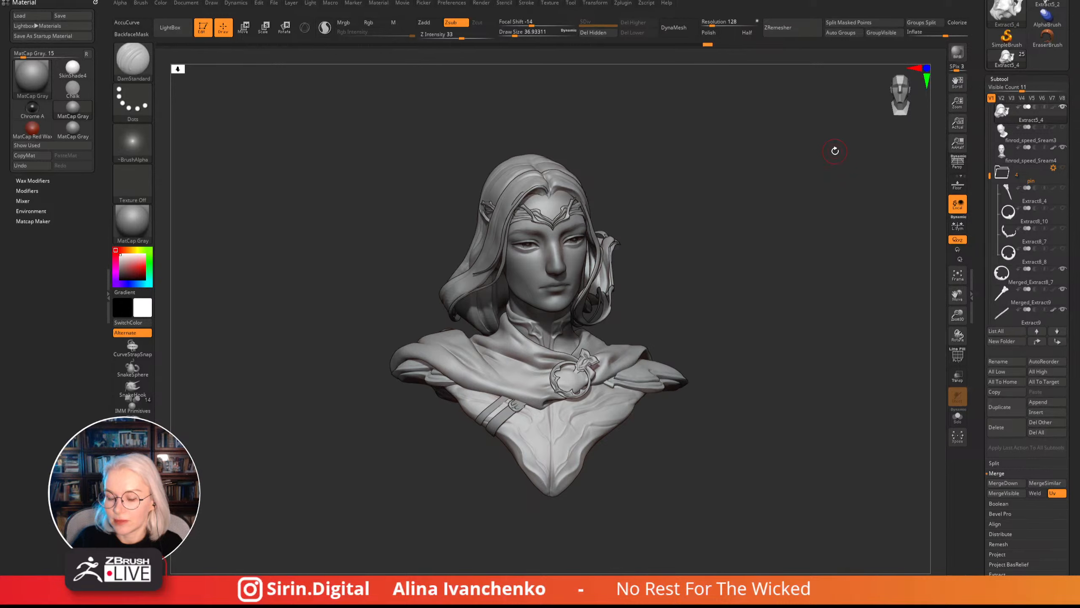
- Collapse the emptied palette tray to widen the canvas around the bust
mouse_move(766, 184)
mouse_down()
mouse_move(728, 193)
mouse_move(632, 270)
mouse_move(663, 302)
mouse_move(689, 287)
mouse_up()
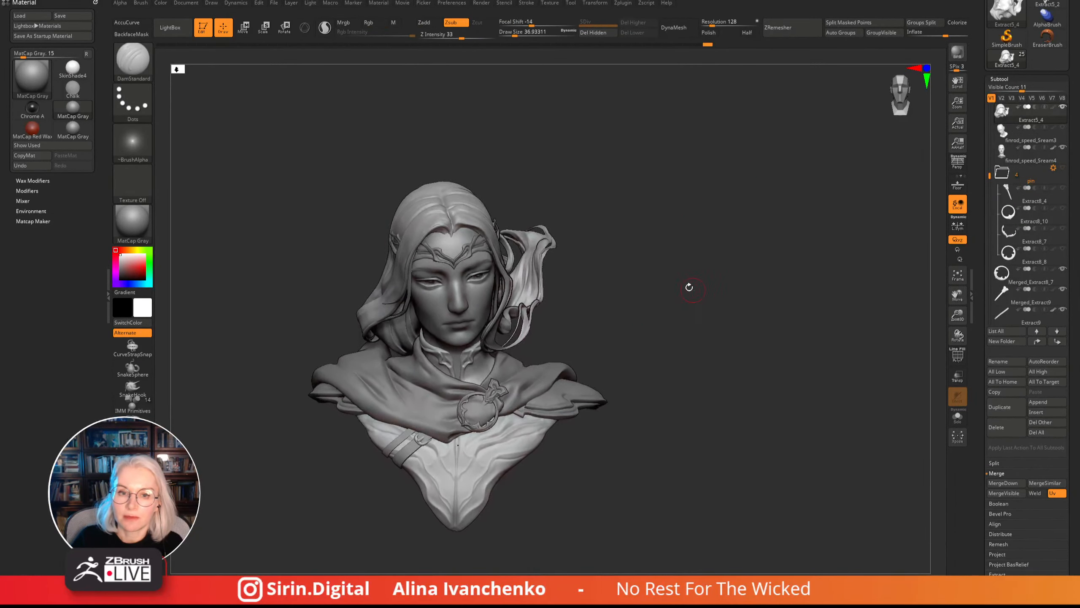
click(104, 207)
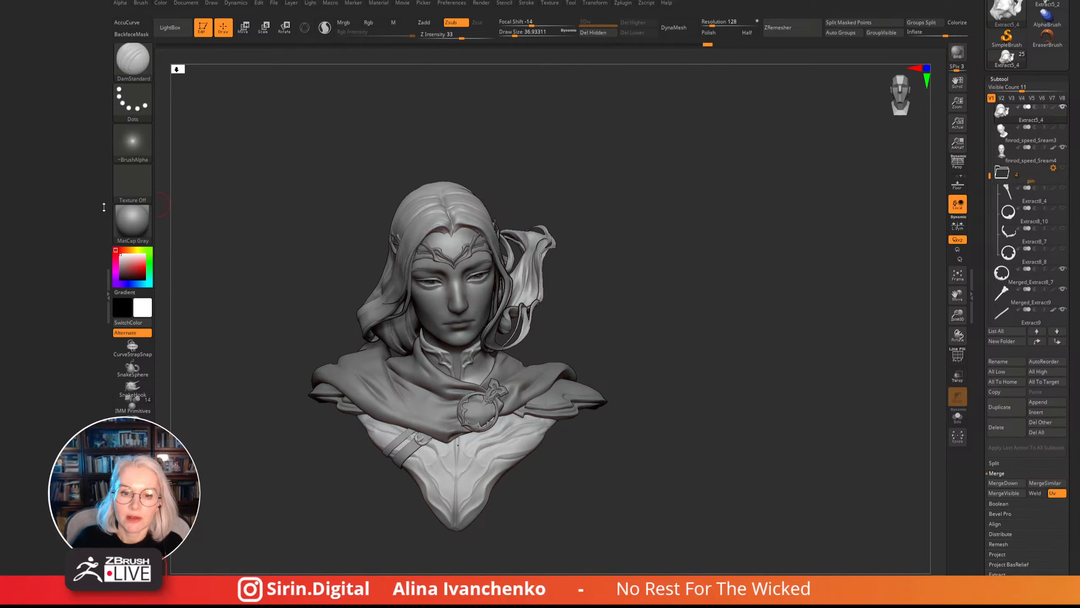
click(107, 298)
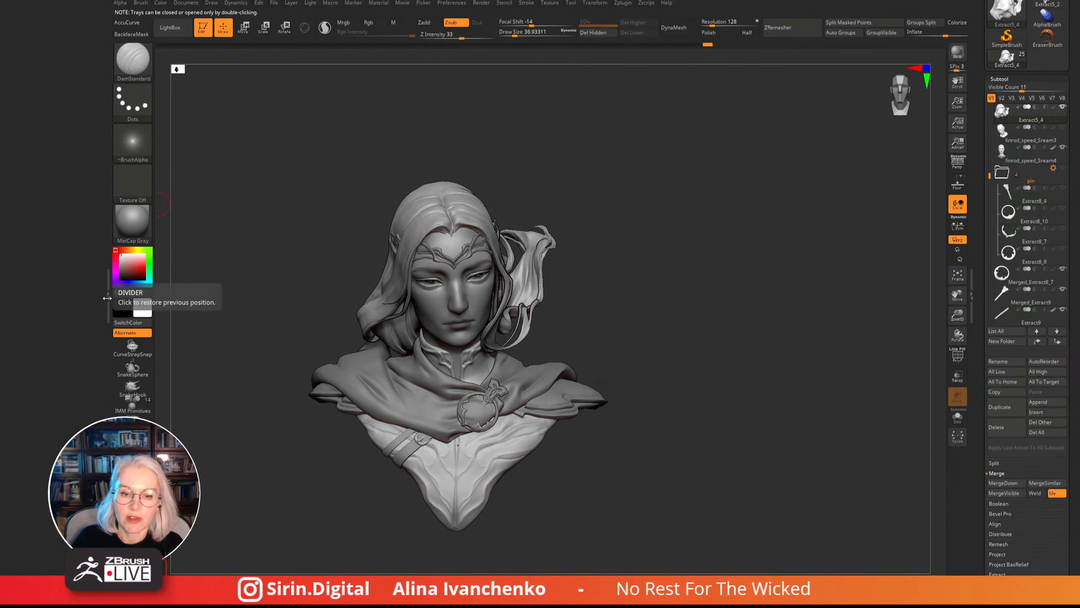
click(107, 298)
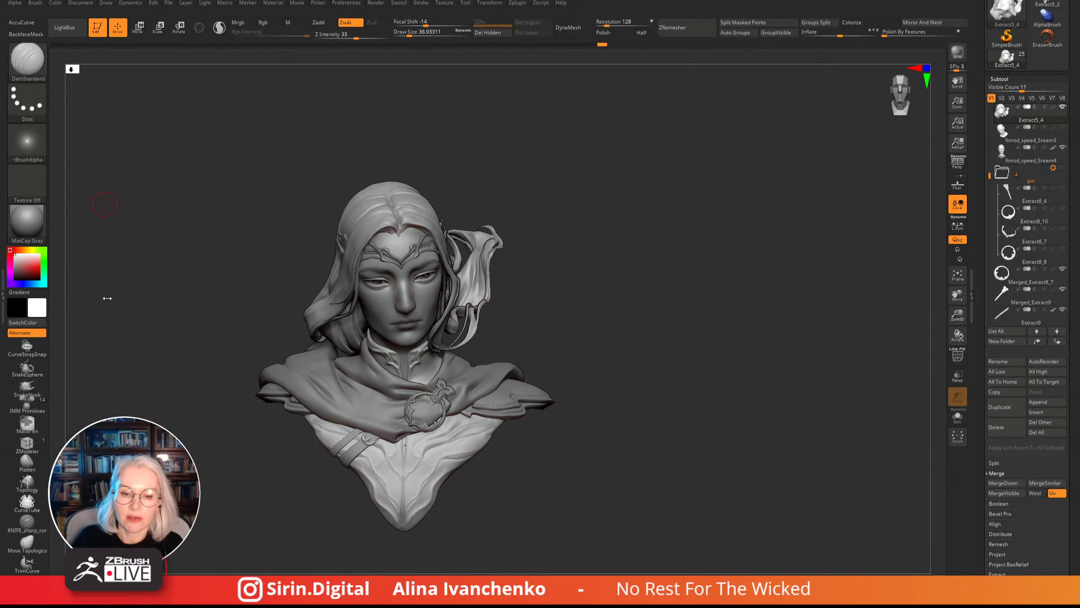
- Switch the bust's material to the Gold MatCap
click(35, 223)
click(36, 226)
click(32, 229)
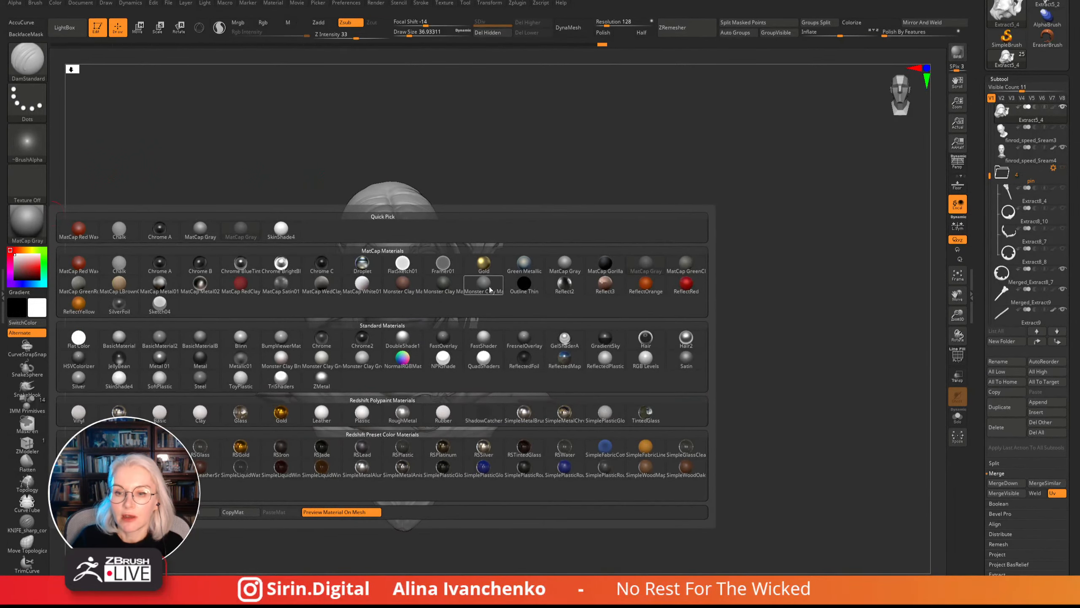
mouse_move(490, 290)
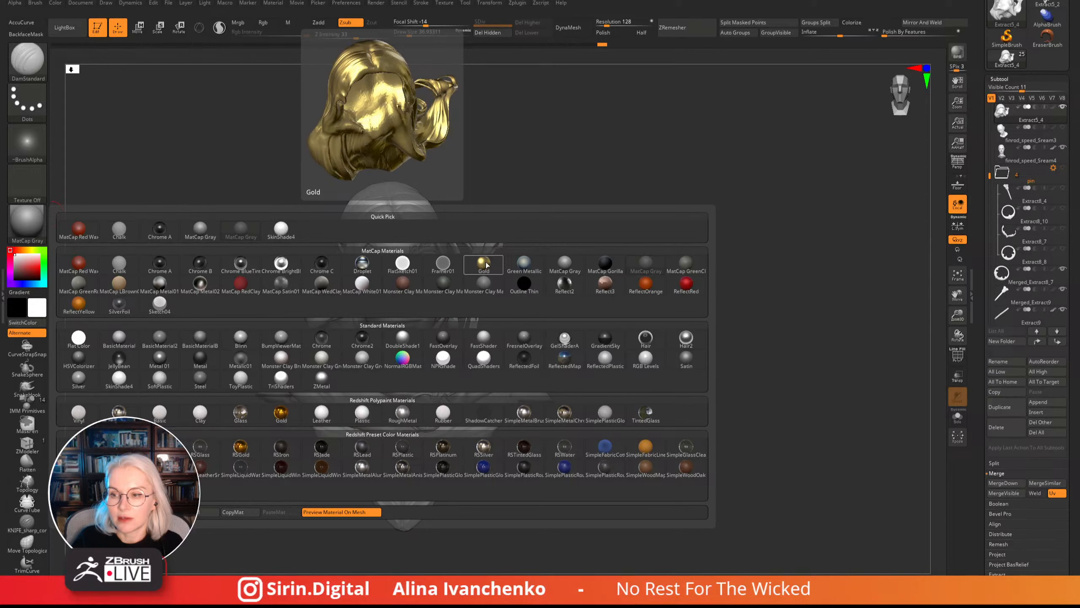
click(484, 263)
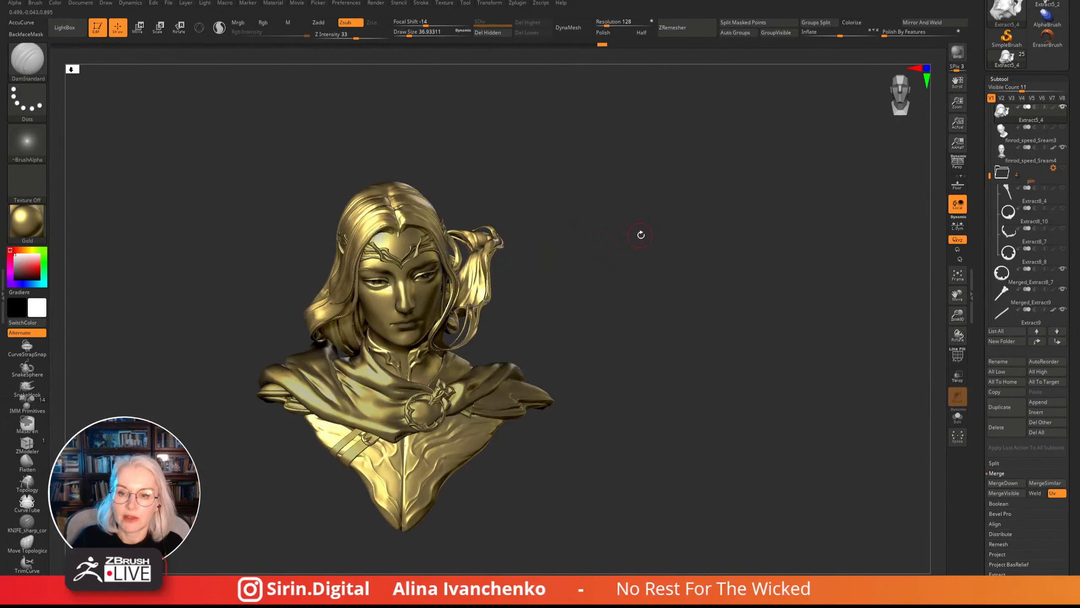
- Select the forehead circlet subtool finrod_speed_6, enable material-only painting, and fill the object with the Gold material
alt+click(441, 389)
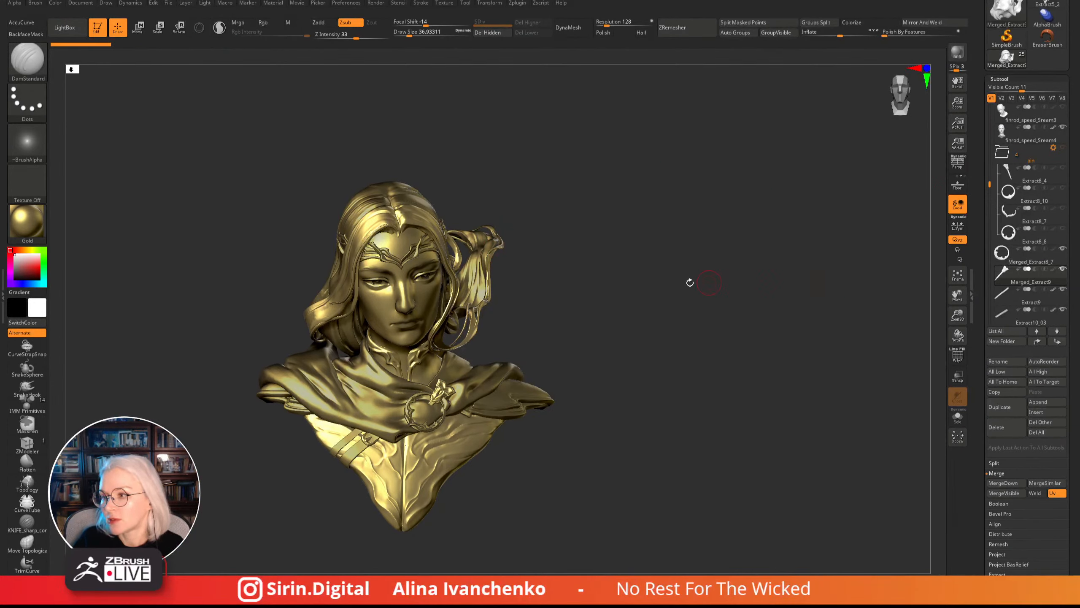
alt+click(416, 252)
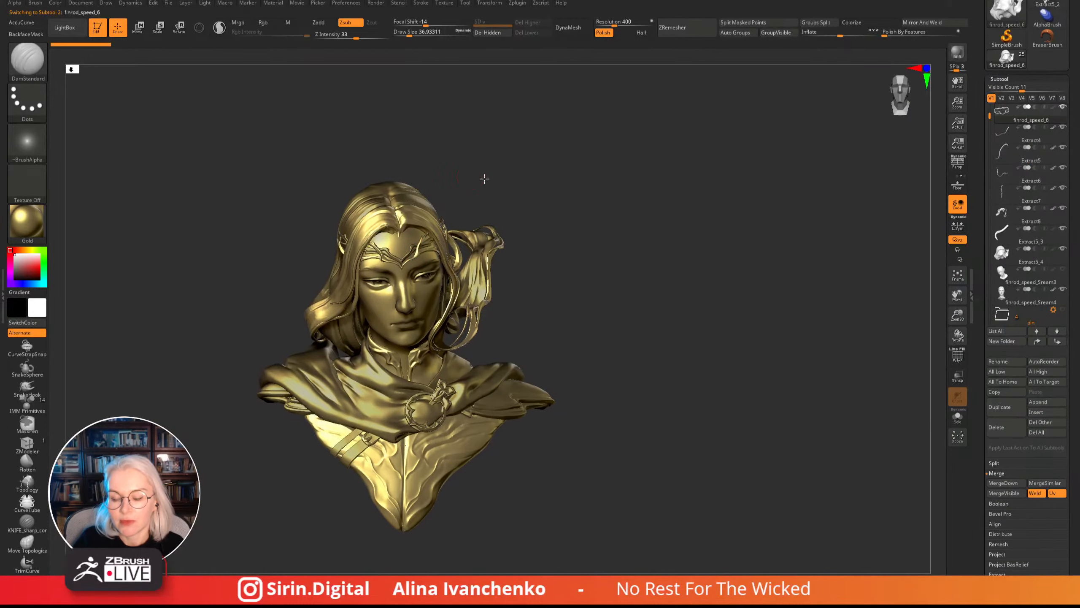
drag(483, 181, 498, 181)
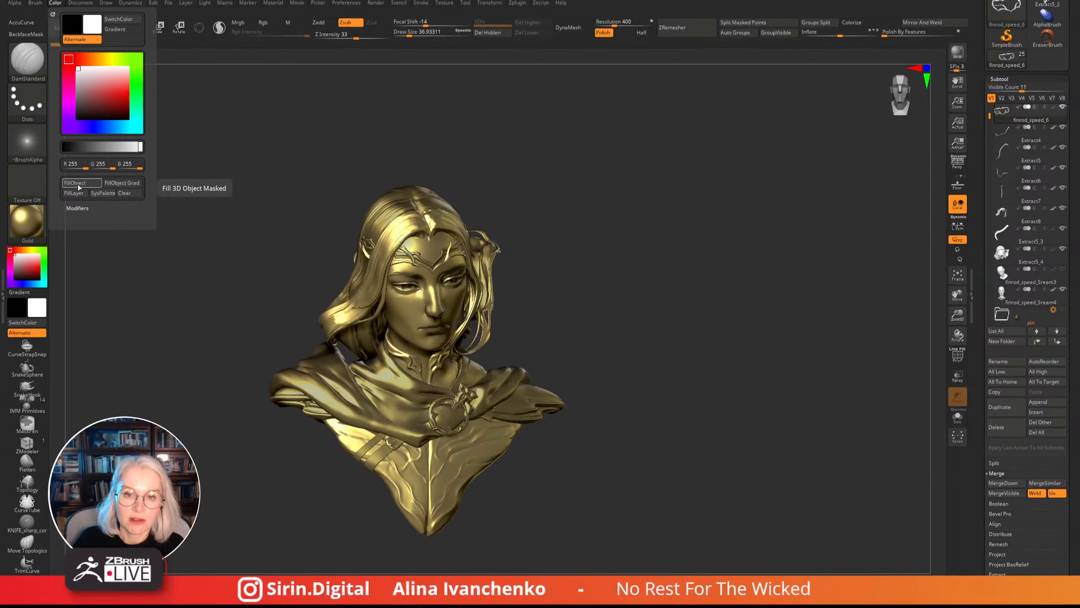
click(288, 23)
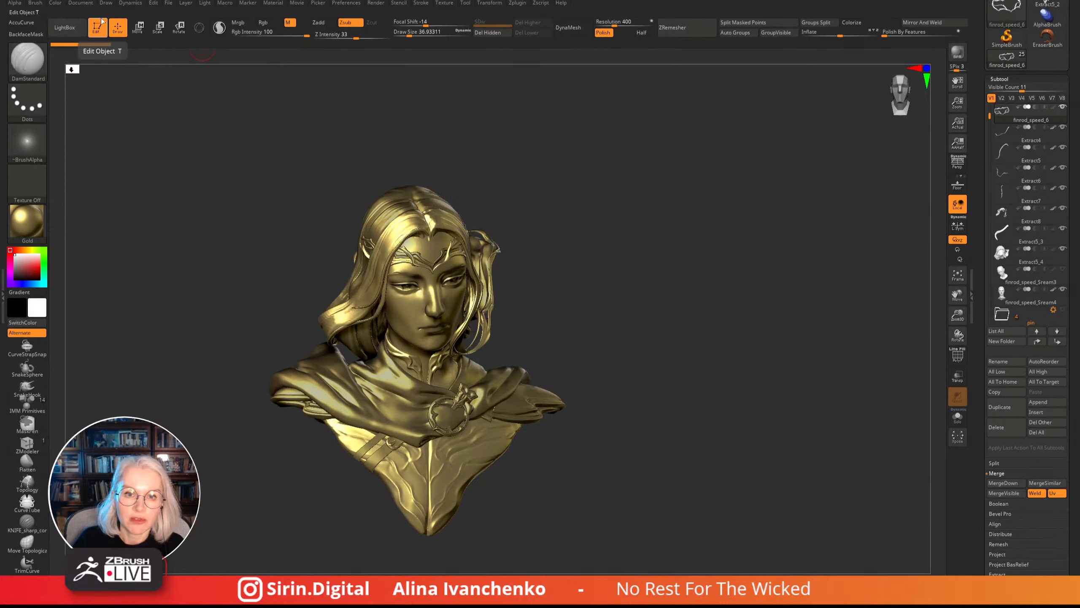
click(55, 3)
click(79, 186)
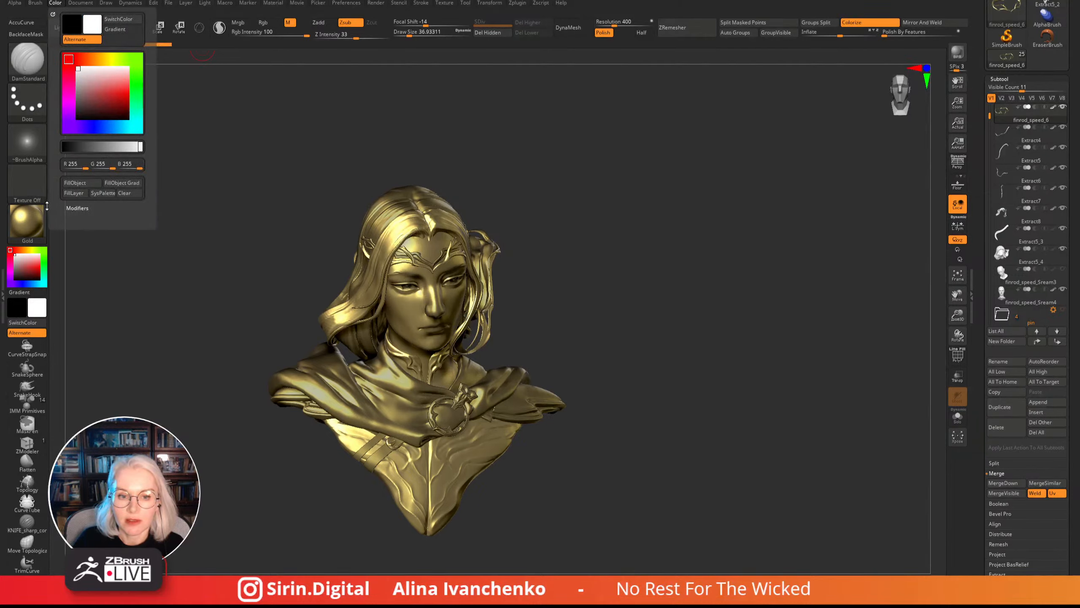
- Make the Extract4 subtool active and switch the material of the unpainted parts back to MatCap Gray
mouse_move(29, 226)
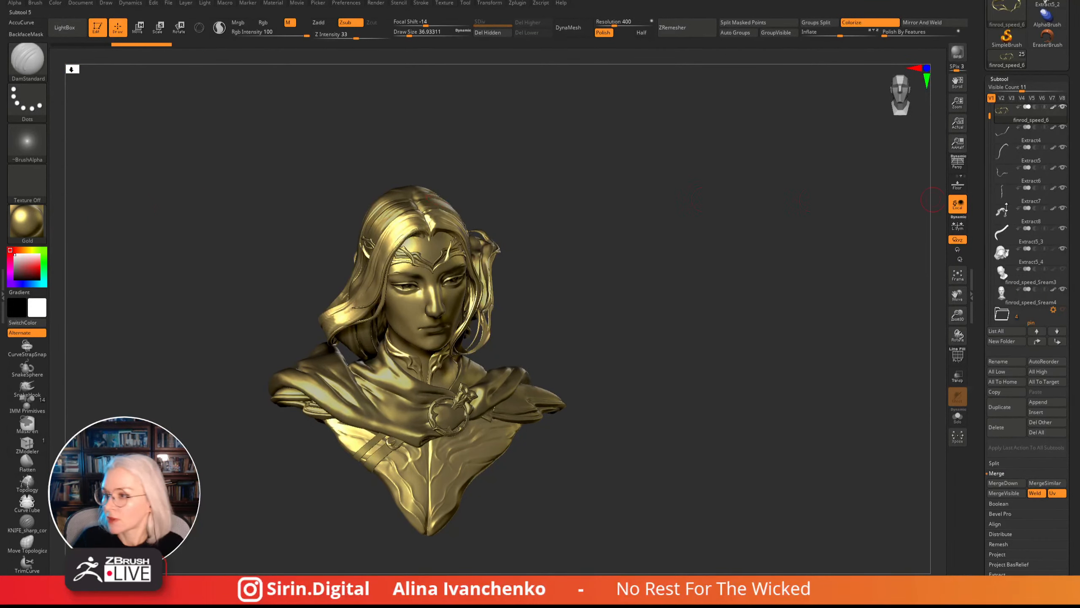
click(1044, 133)
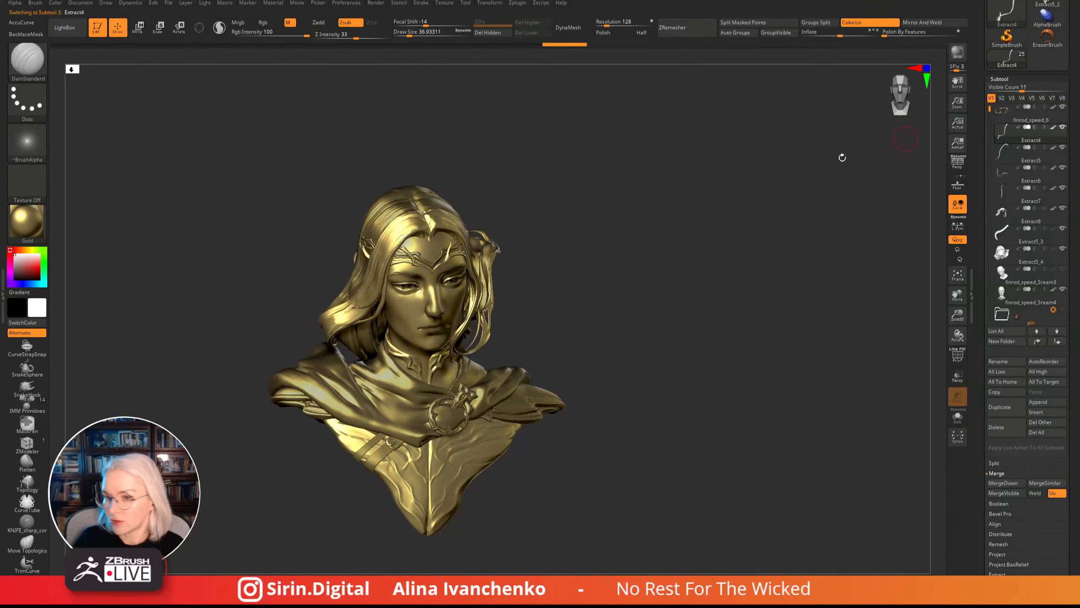
click(22, 208)
click(280, 228)
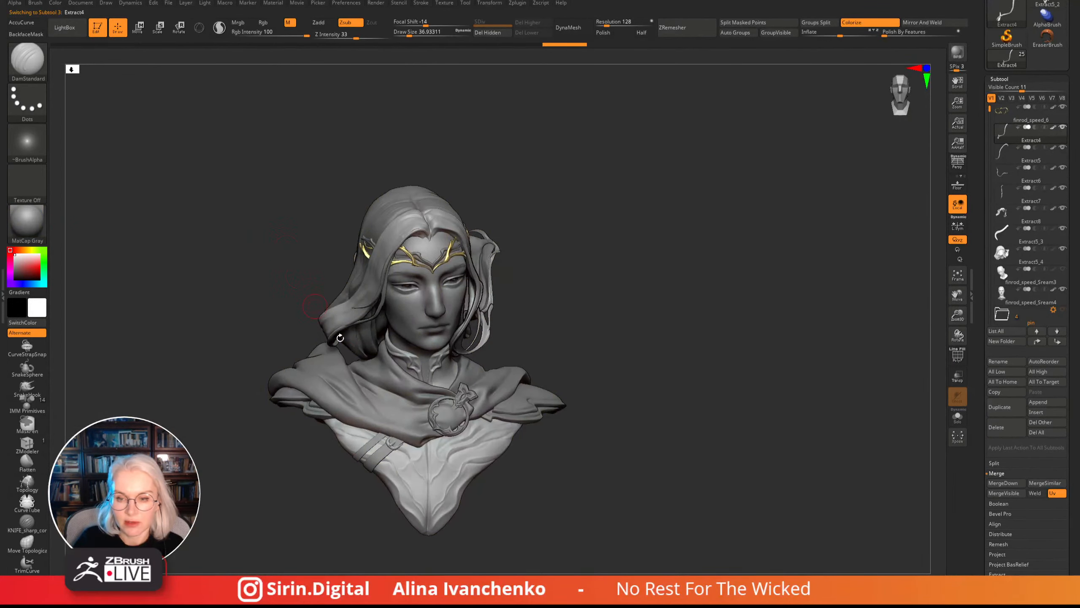
- Select the inner circlet ornament finrod_speed_Stream03 on the forehead and fill the object with the Gold material
drag(636, 288, 624, 290)
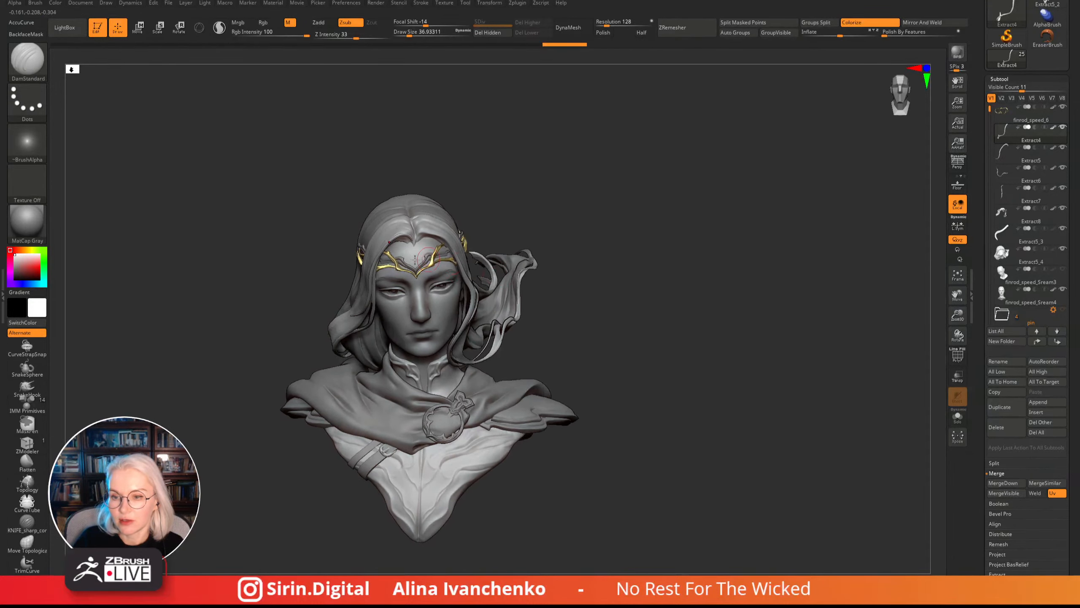
drag(957, 316, 828, 342)
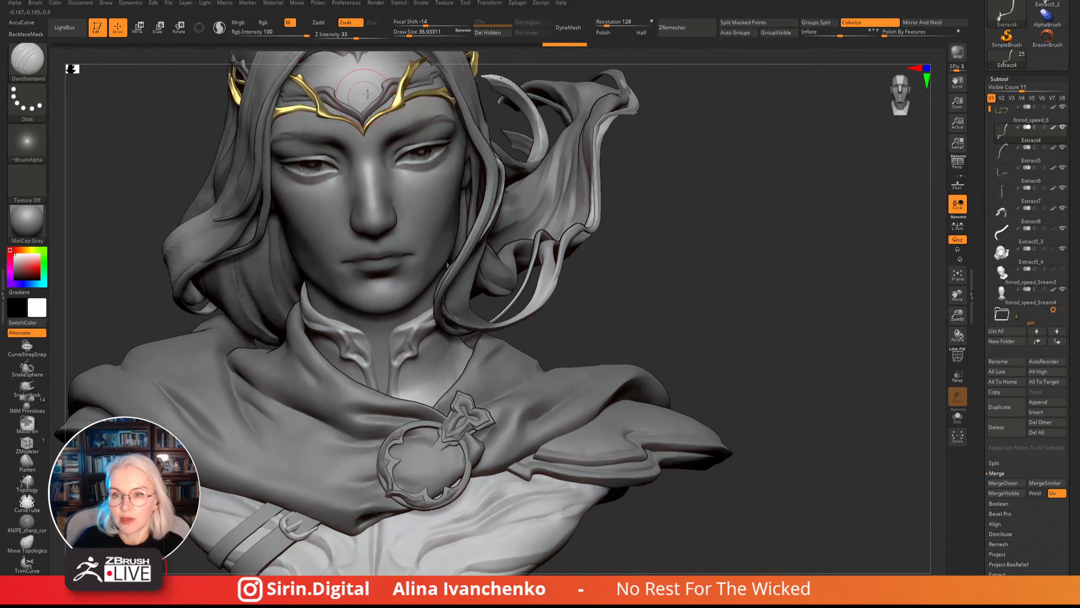
alt+click(388, 92)
alt+drag(741, 198, 744, 223)
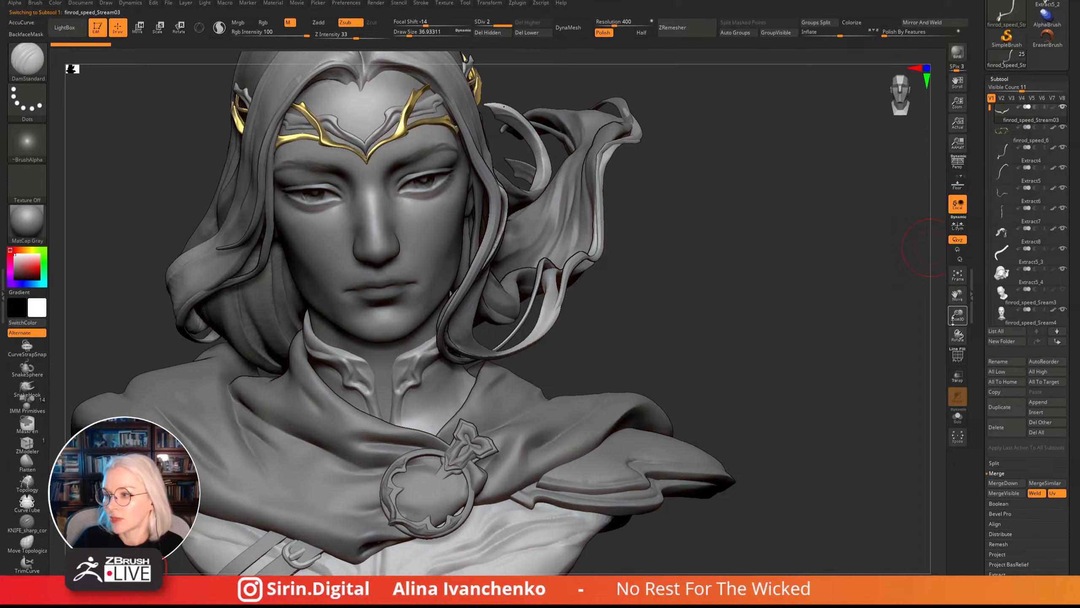
drag(957, 316, 89, 222)
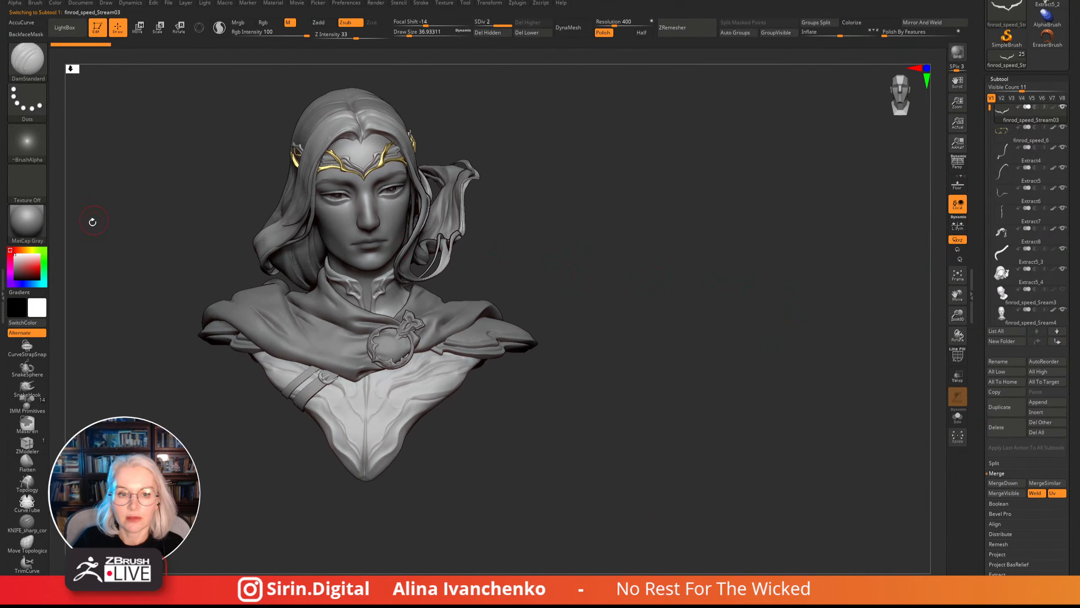
click(26, 220)
click(200, 230)
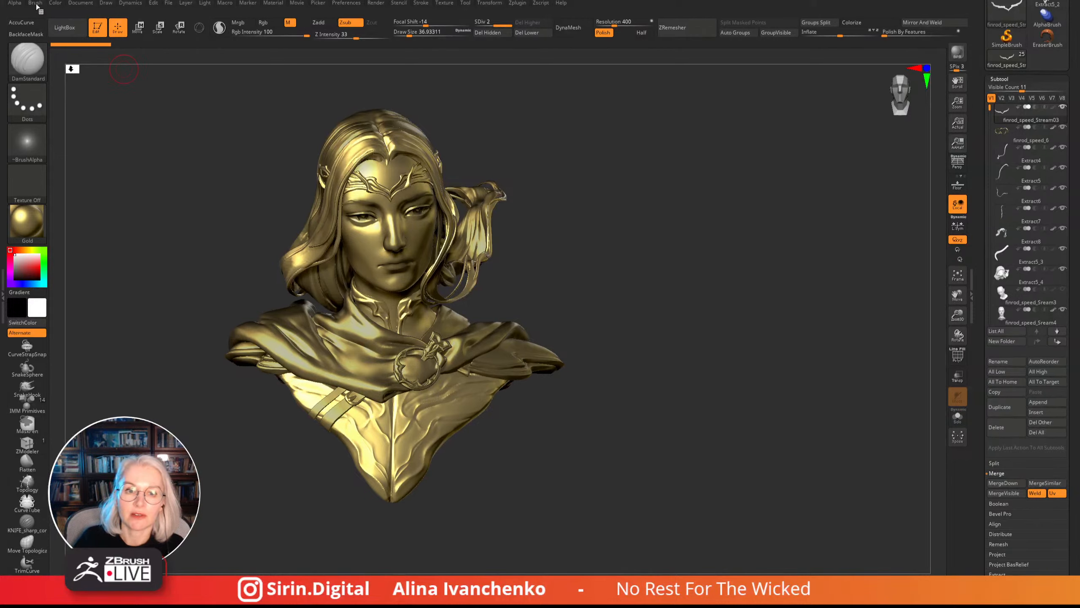
click(35, 3)
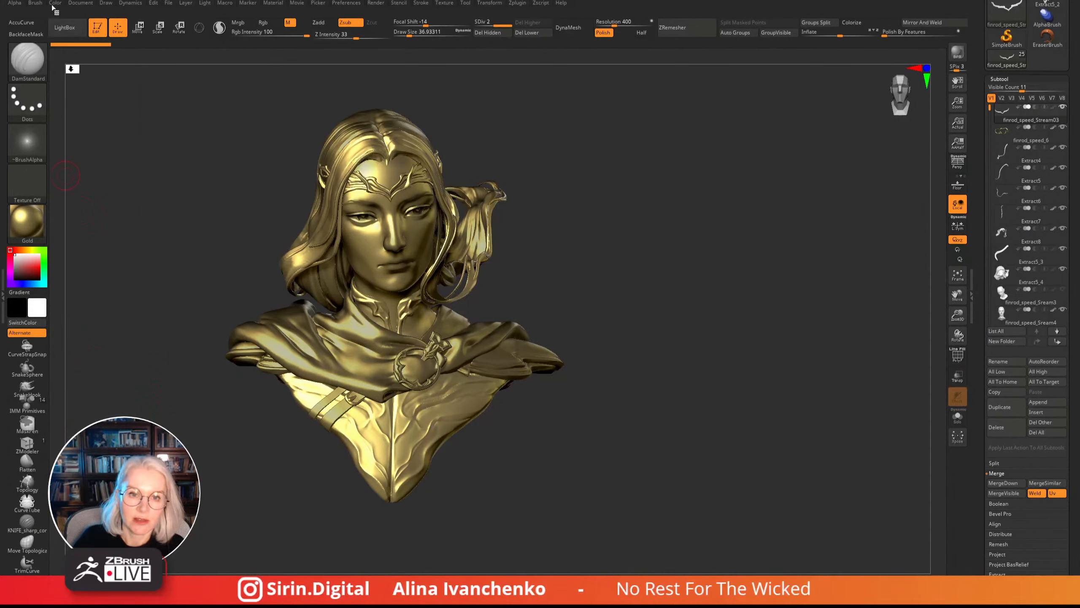
click(36, 3)
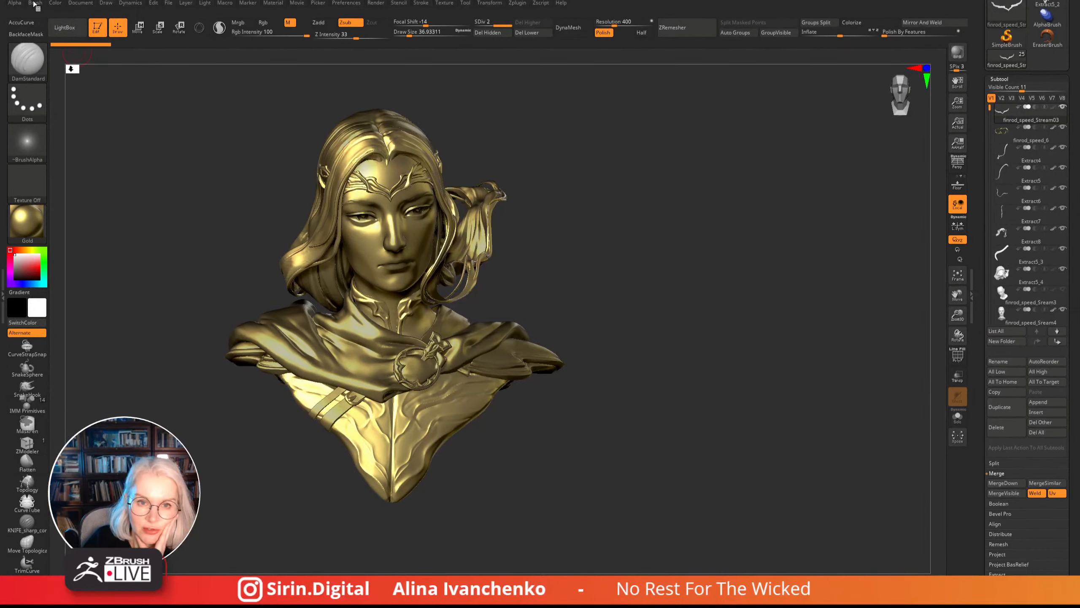
click(35, 4)
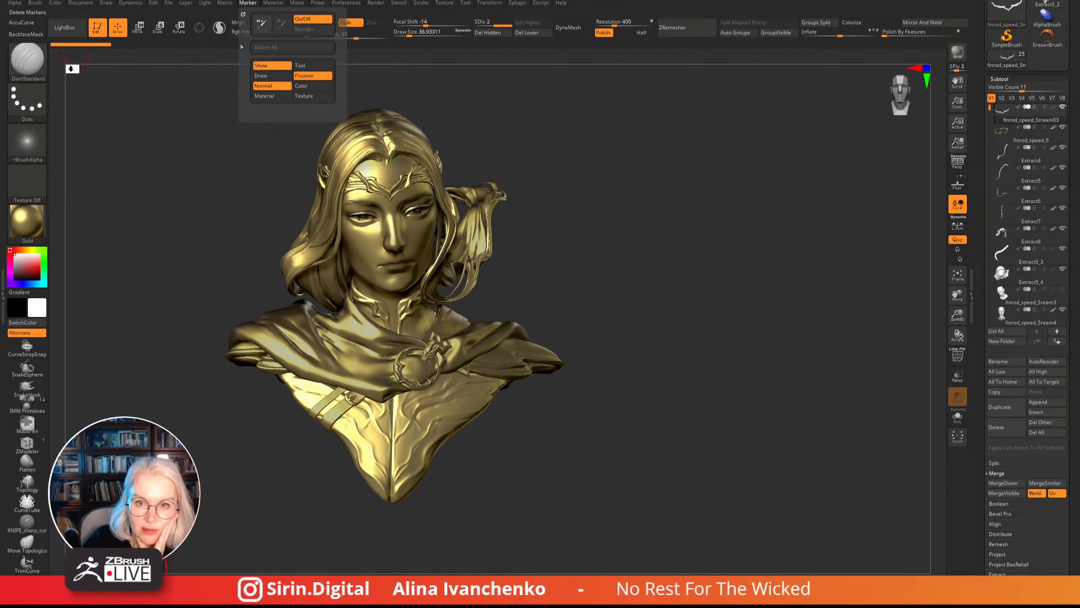
click(58, 3)
click(86, 185)
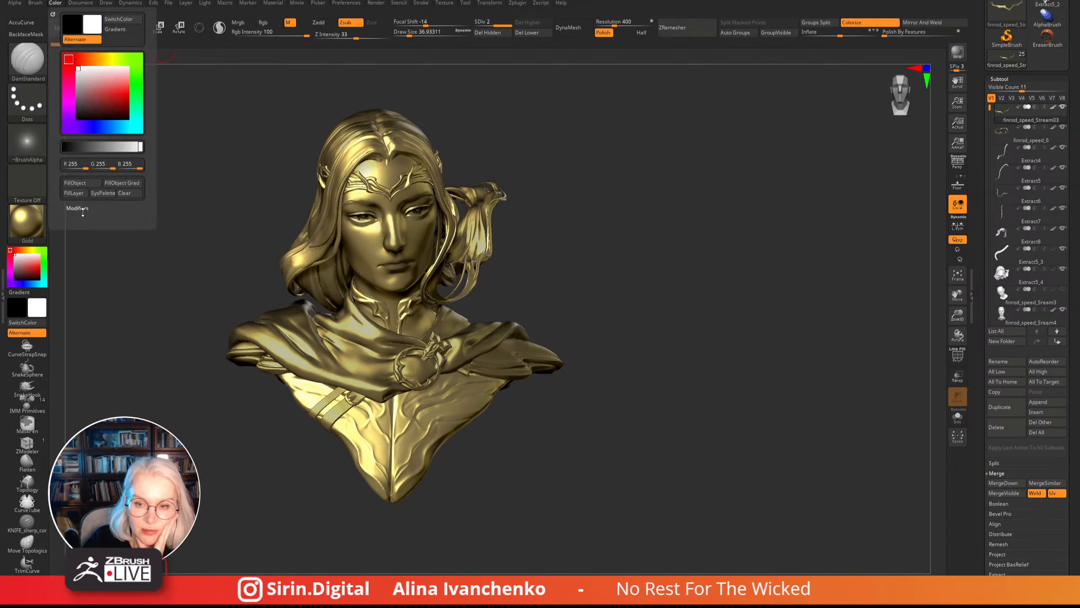
- Return the unpainted parts to MatCap Gray and turn the bust to check the filled circlet from several angles
click(26, 221)
click(278, 229)
drag(240, 204, 221, 210)
alt+drag(595, 245, 609, 269)
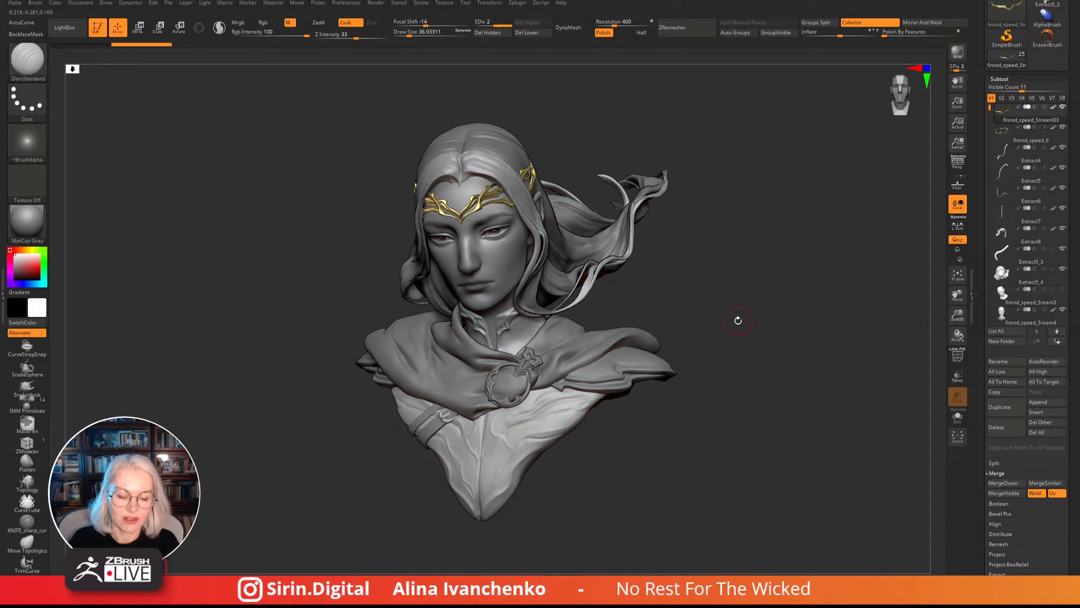
alt+drag(764, 333, 731, 336)
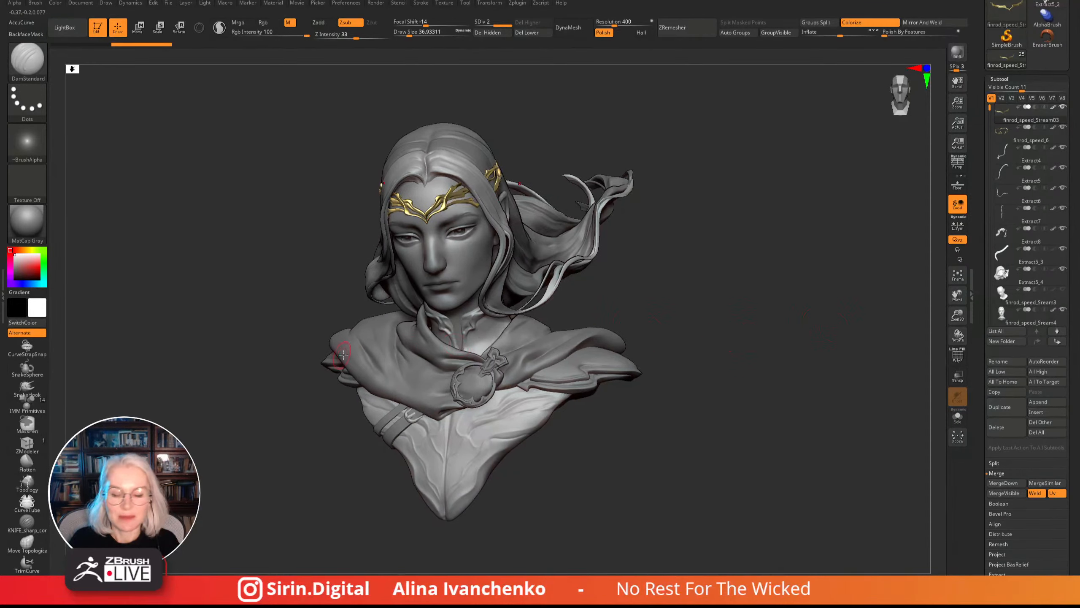
drag(810, 266, 912, 291)
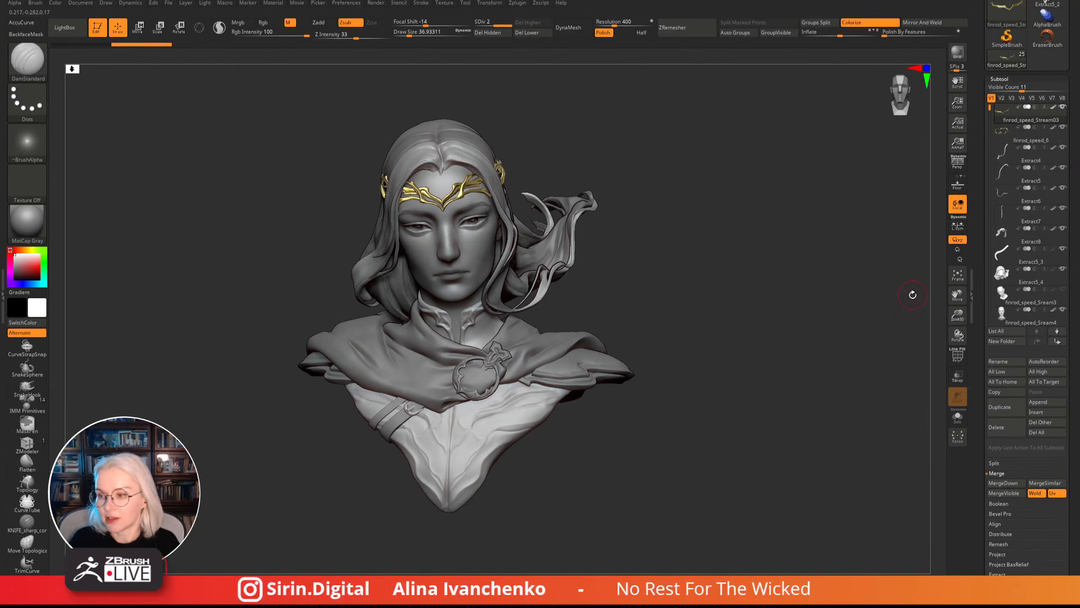
- Select the cloak brooch's ring, Merged_Extract8_7, and fill the object with the Gold material
drag(846, 314, 845, 322)
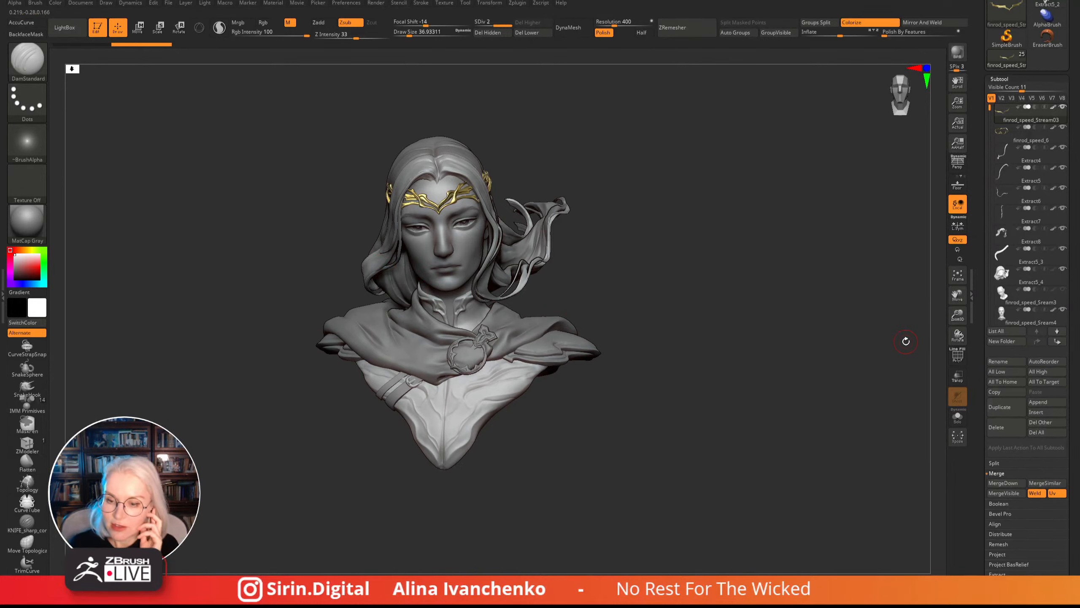
drag(659, 276, 516, 323)
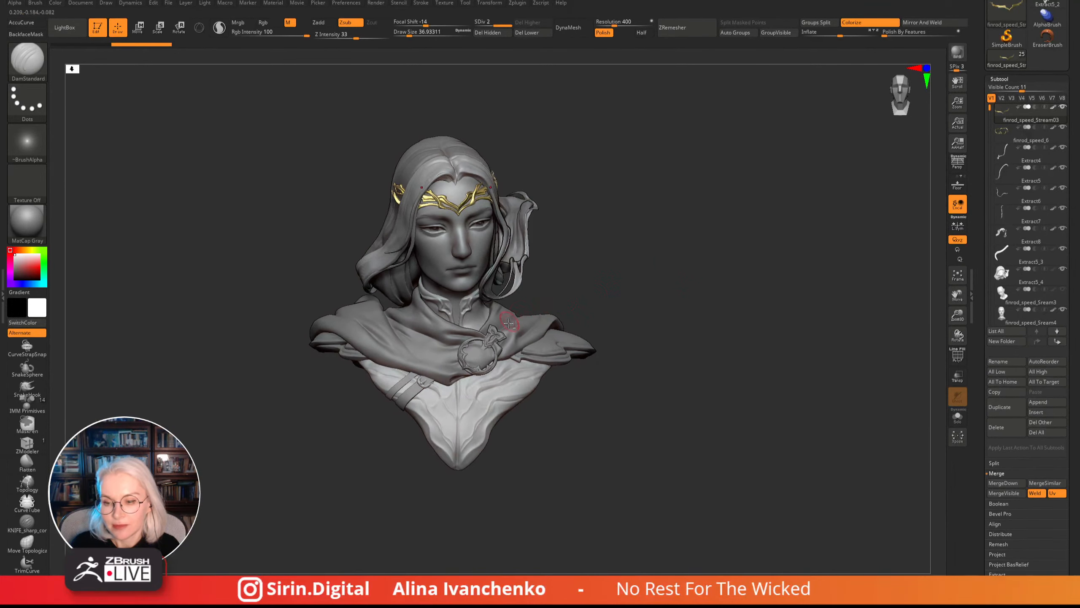
alt+click(493, 335)
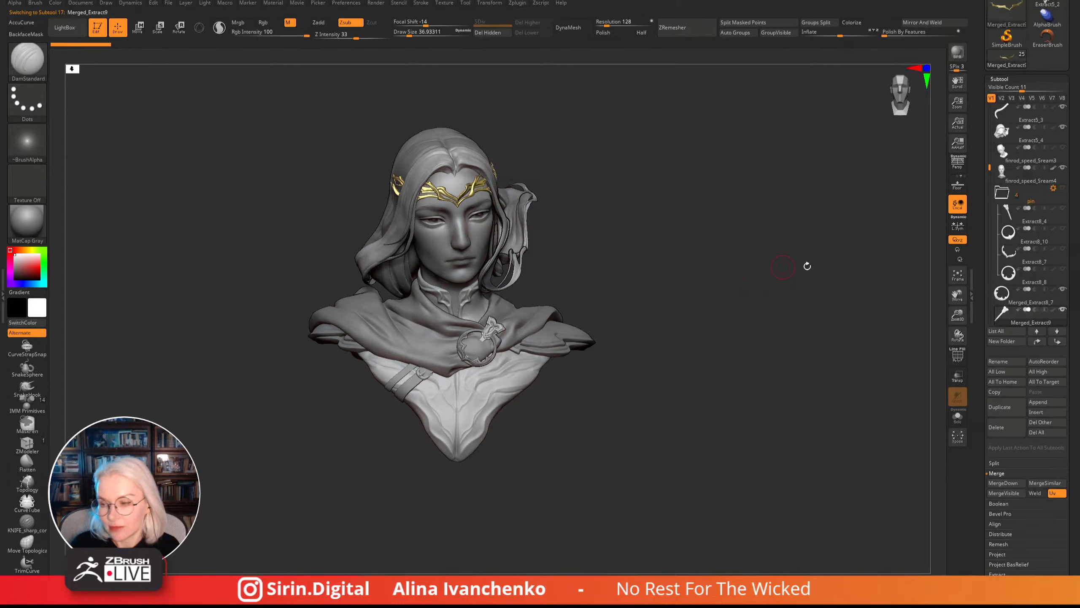
click(1047, 303)
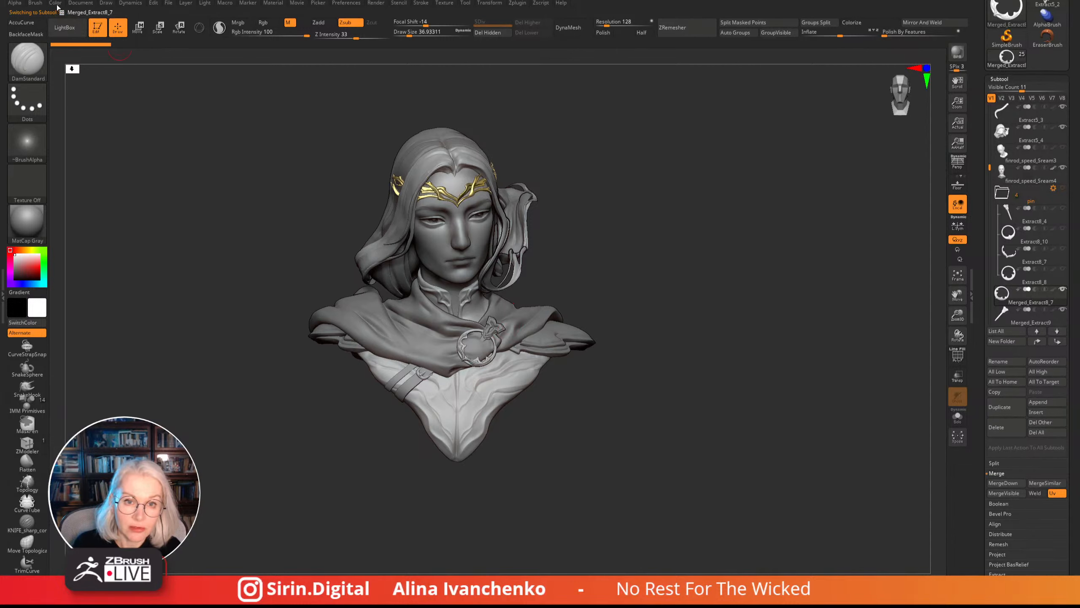
click(28, 221)
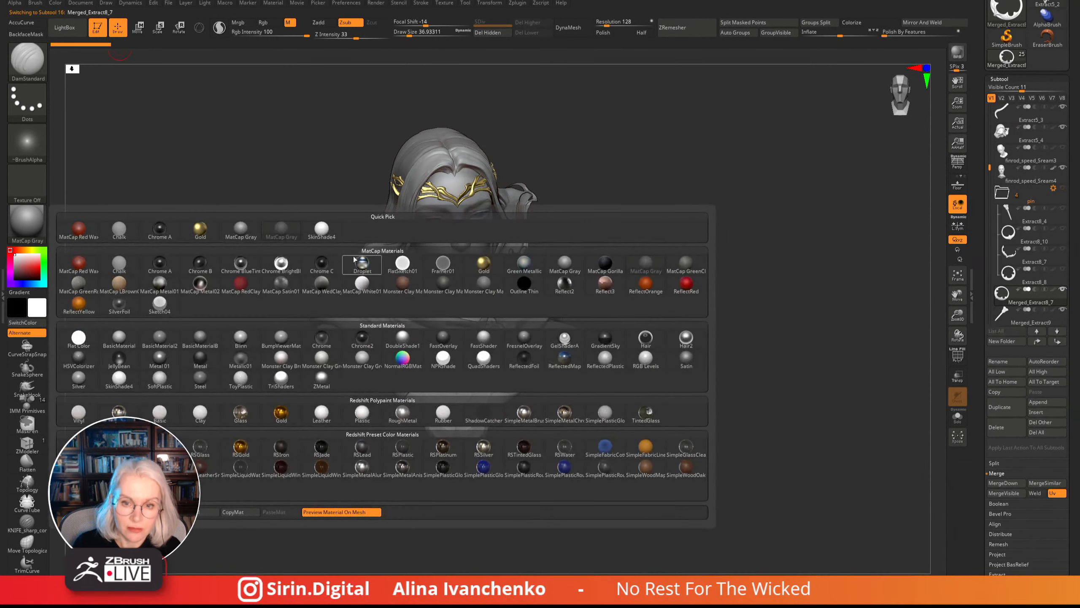
click(200, 231)
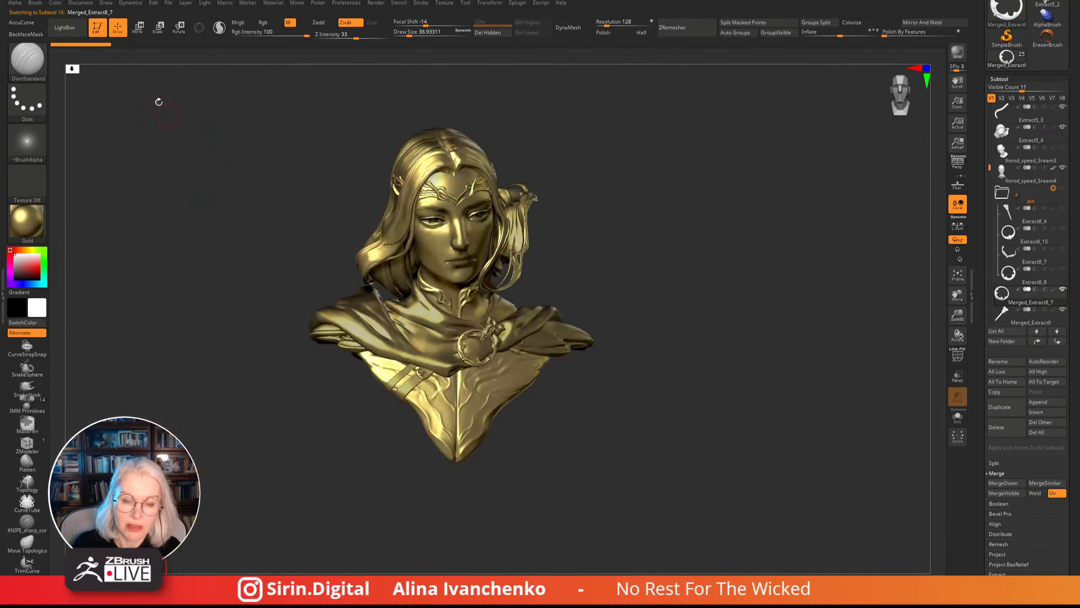
click(55, 4)
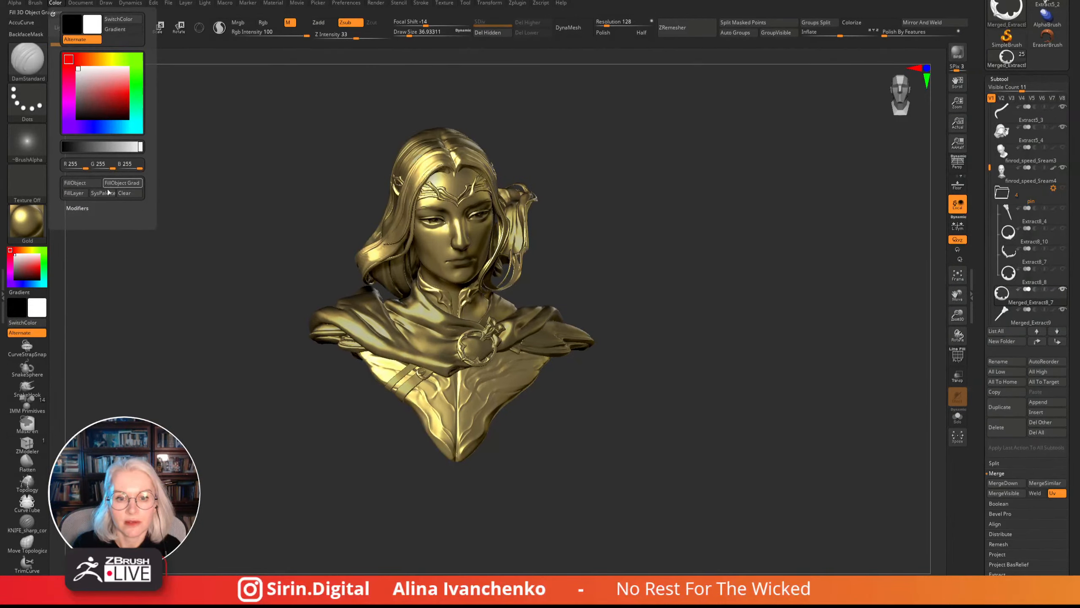
click(74, 183)
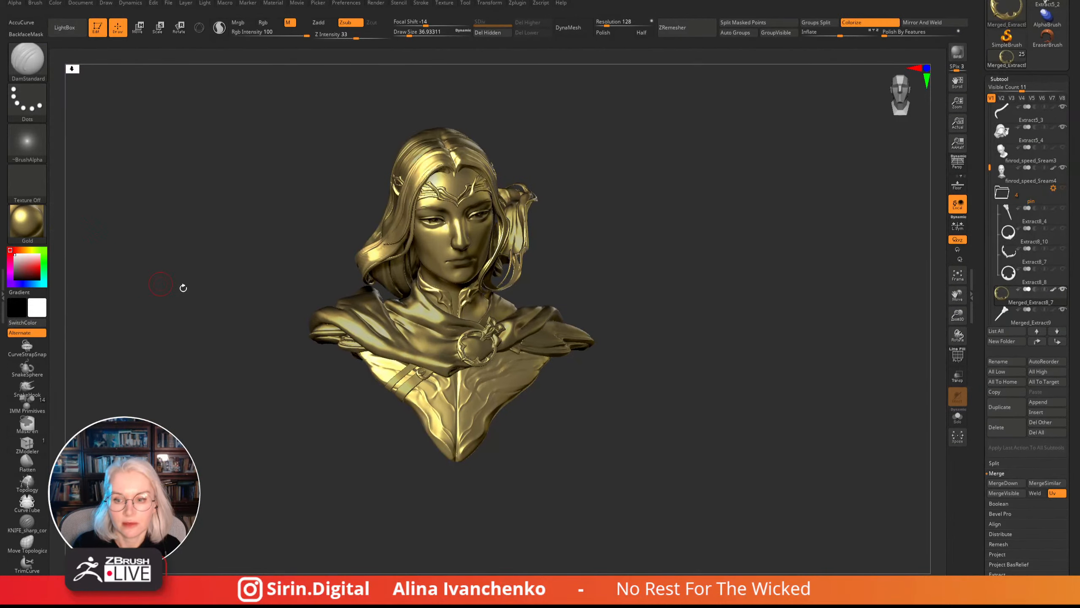
- Select the brooch's pin, Merged_Extract9, and fill the object with the Gold material
click(1053, 316)
click(55, 3)
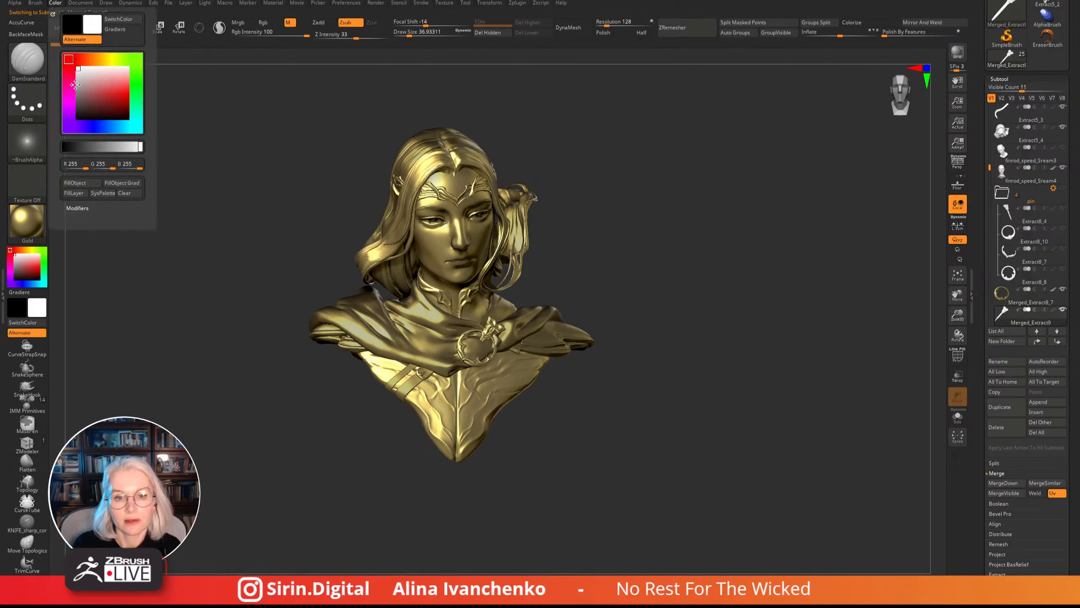
click(75, 183)
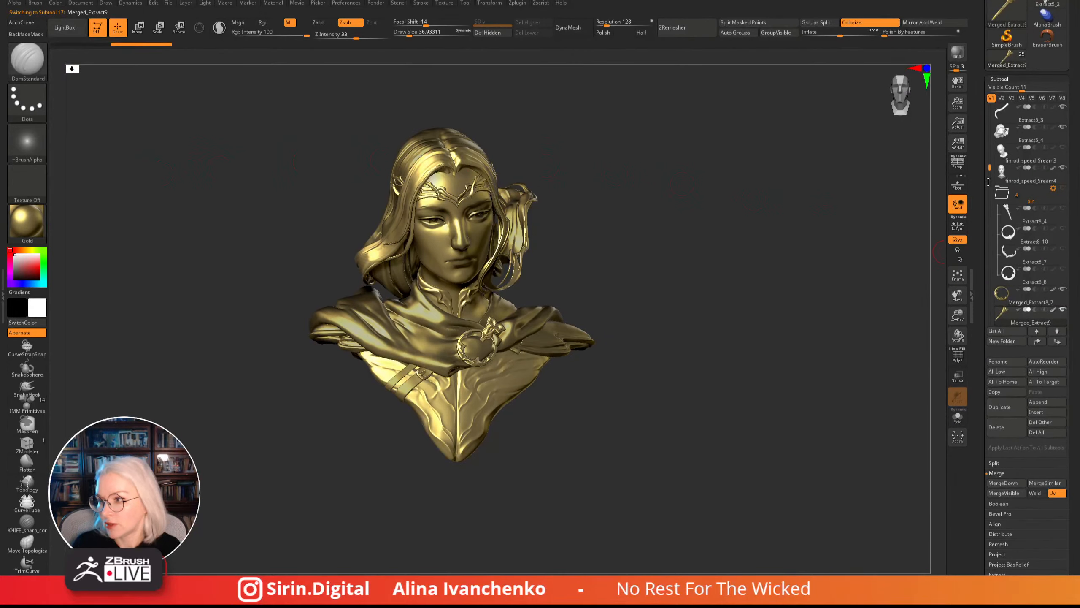
- Select the chest strap's buckle, Extract10_01, and fill it with the Gold material
drag(989, 167, 989, 227)
click(1048, 239)
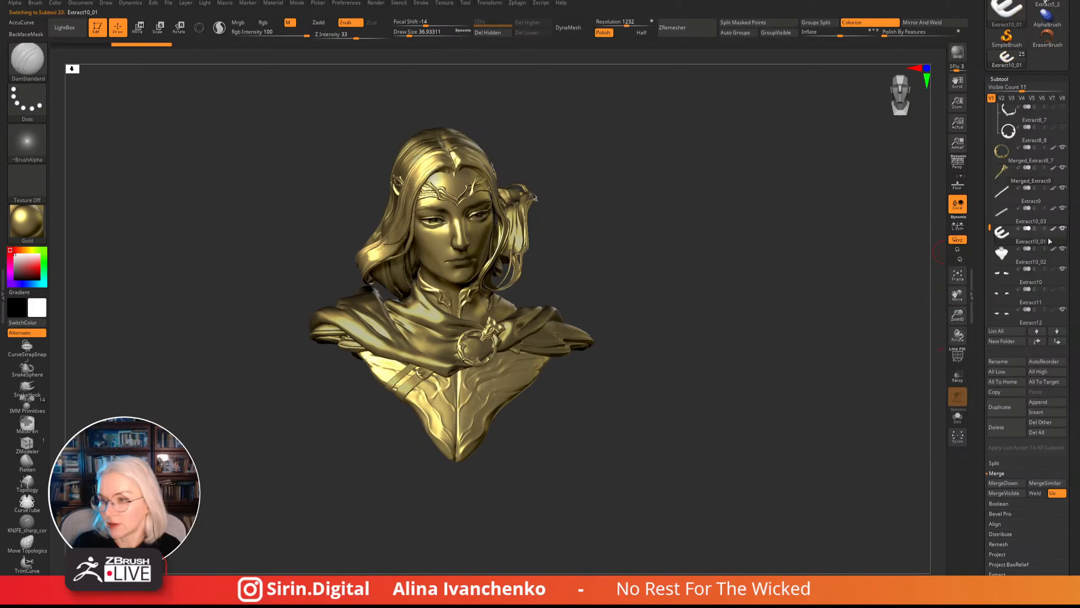
click(56, 3)
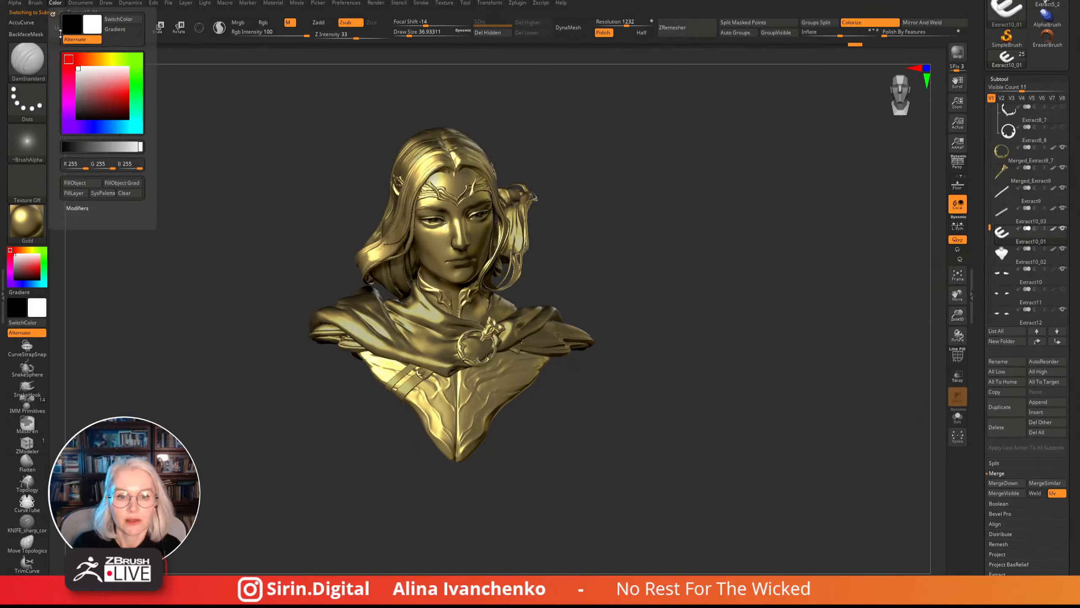
click(75, 183)
- Switch the active material to MatCap Gray and review the gold circlet, brooch and buckle against the gray bust
click(27, 221)
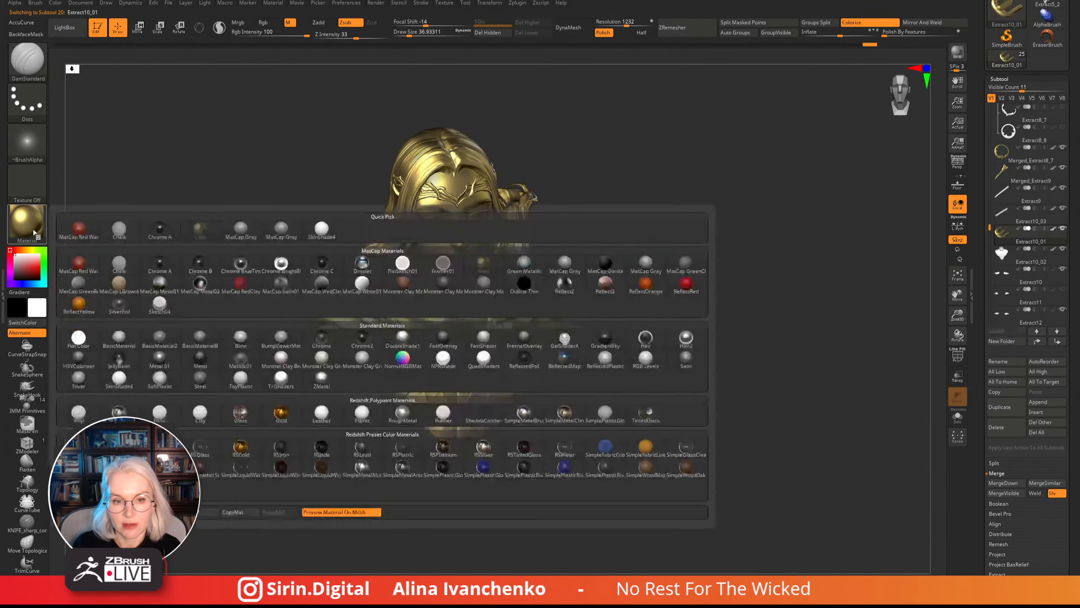
click(280, 232)
drag(301, 210, 693, 280)
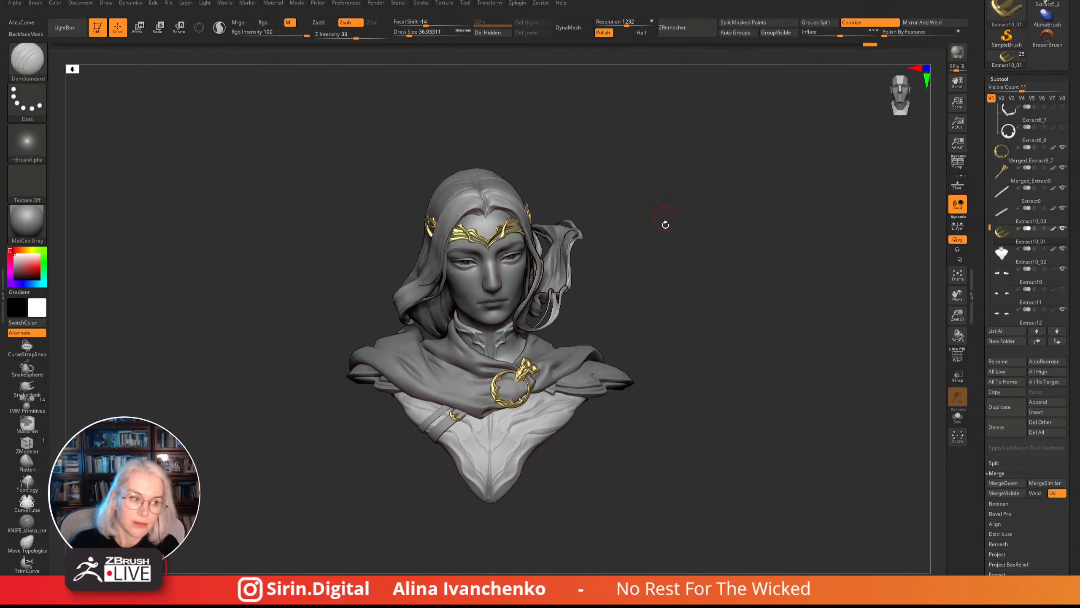
alt+drag(666, 234, 657, 232)
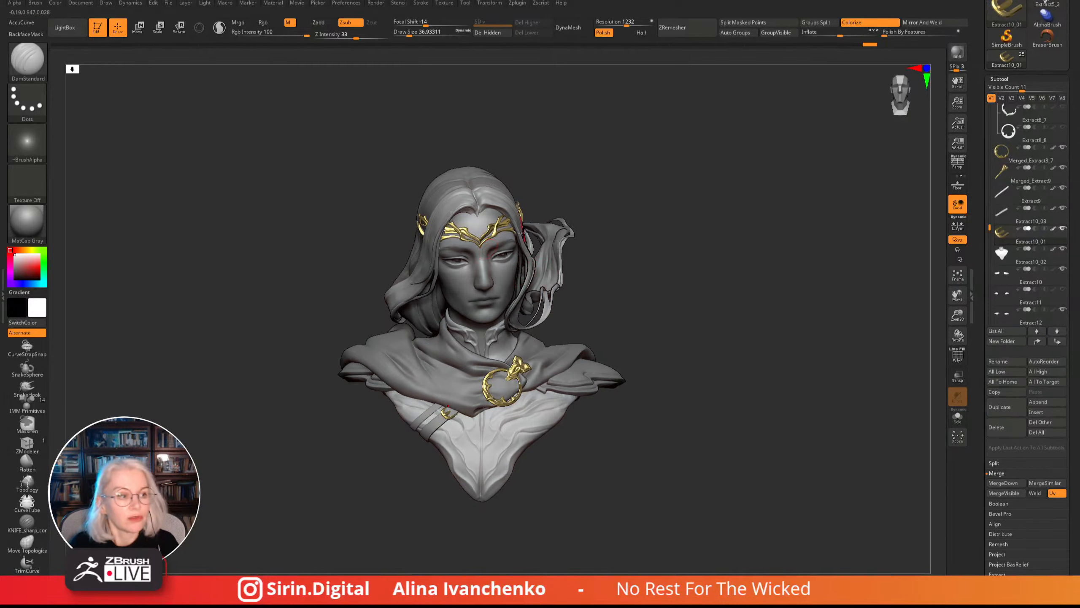
drag(677, 221, 590, 304)
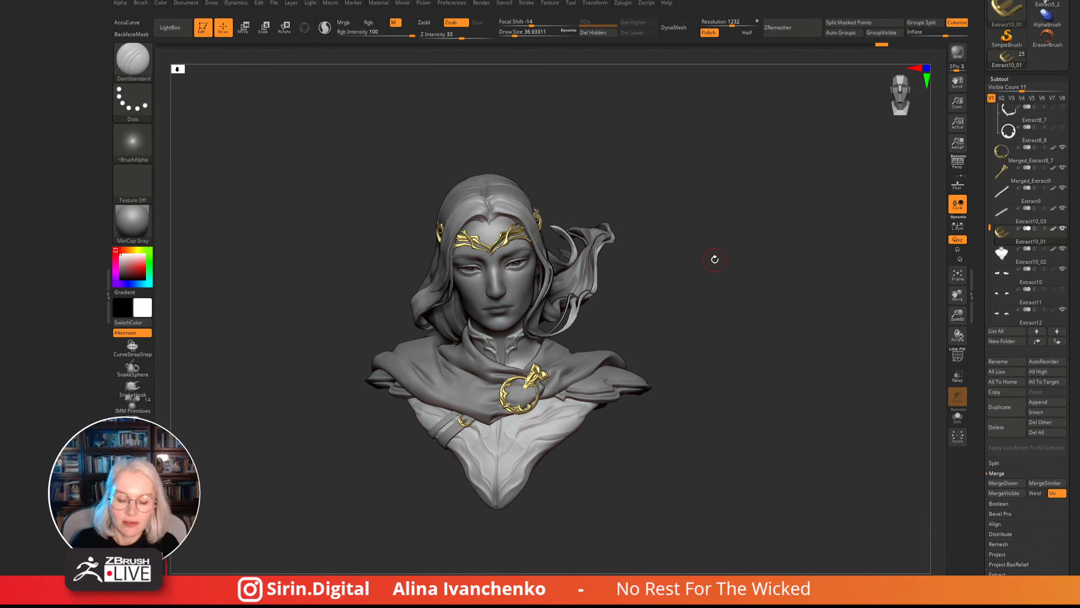
- Collapse the reopened empty palette tray and view the bust closer from three-quarter and near-frontal angles
click(107, 294)
mouse_move(173, 258)
mouse_down()
mouse_move(176, 244)
mouse_move(174, 260)
mouse_move(199, 275)
mouse_up()
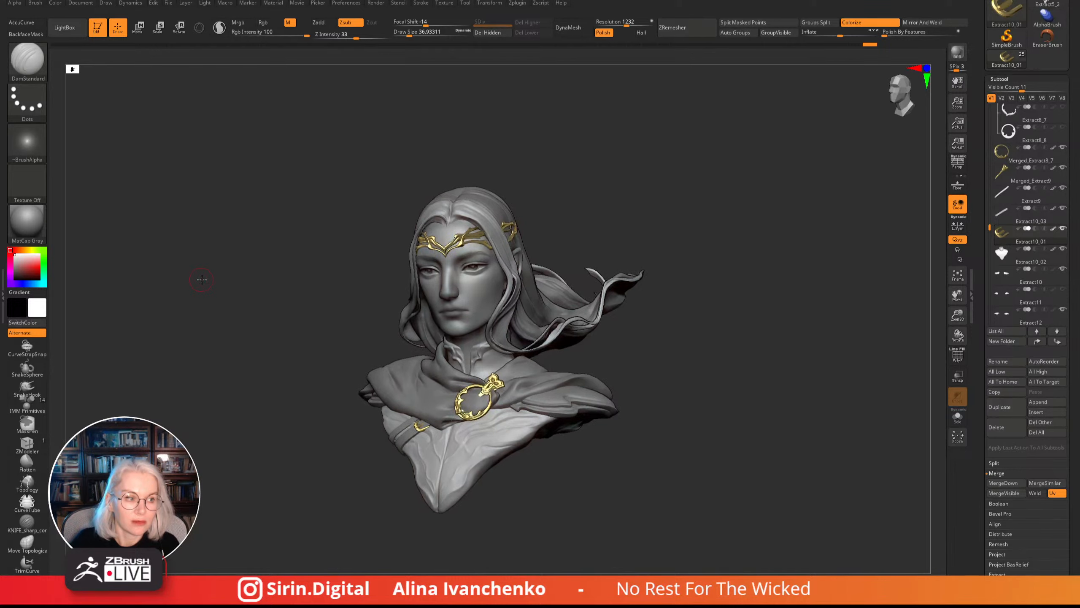
drag(958, 315, 958, 343)
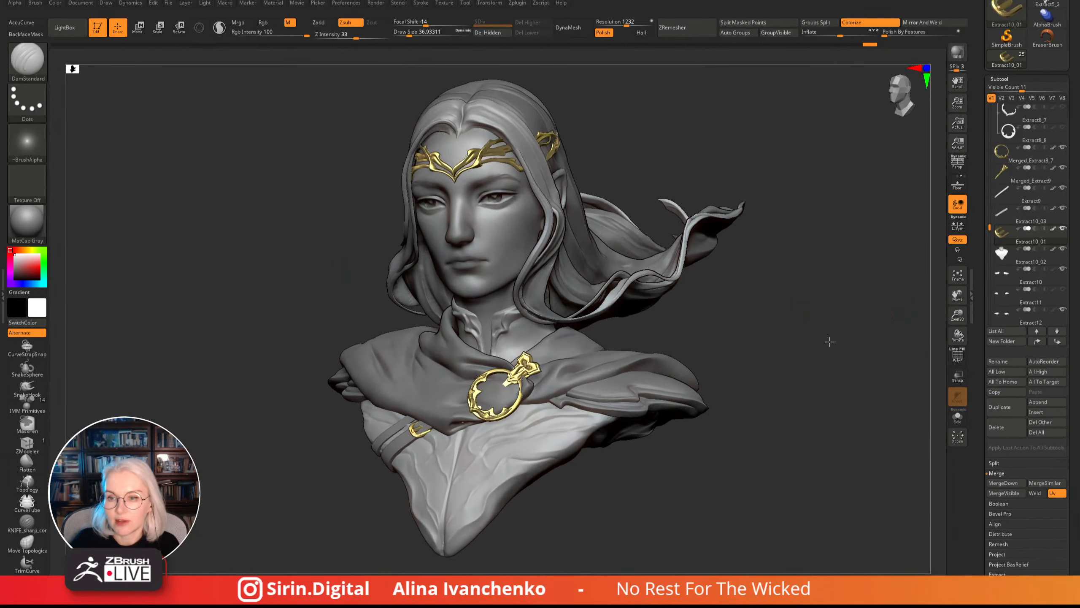
drag(829, 340, 803, 348)
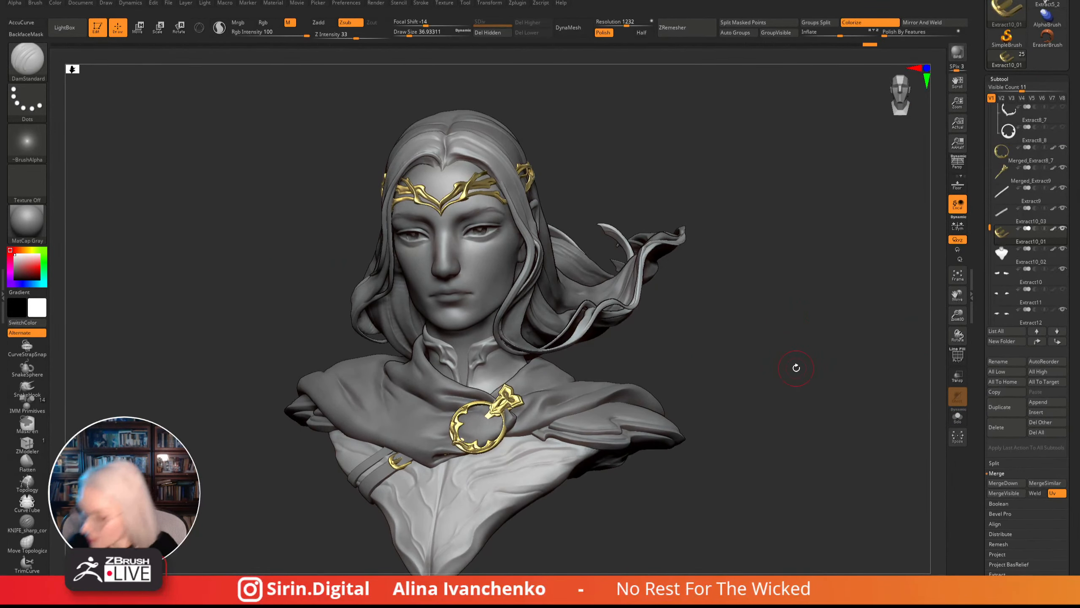